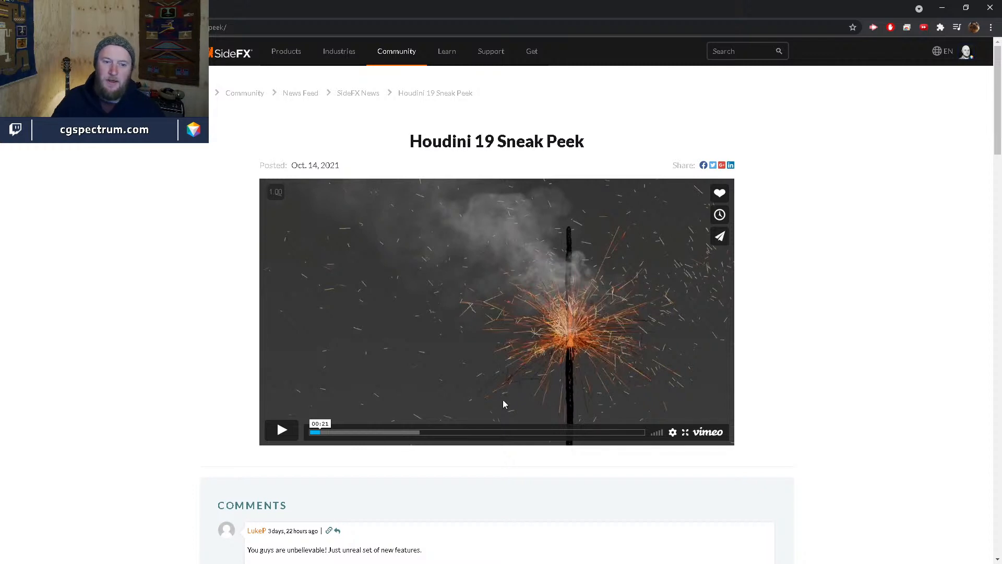
- Skim the sneak peek from 00:36 through the rain scene to the Houdini interface near 01:00
{"action": "left_click_drag", "start_coordinate": [323, 433], "coordinate": [327, 434]}
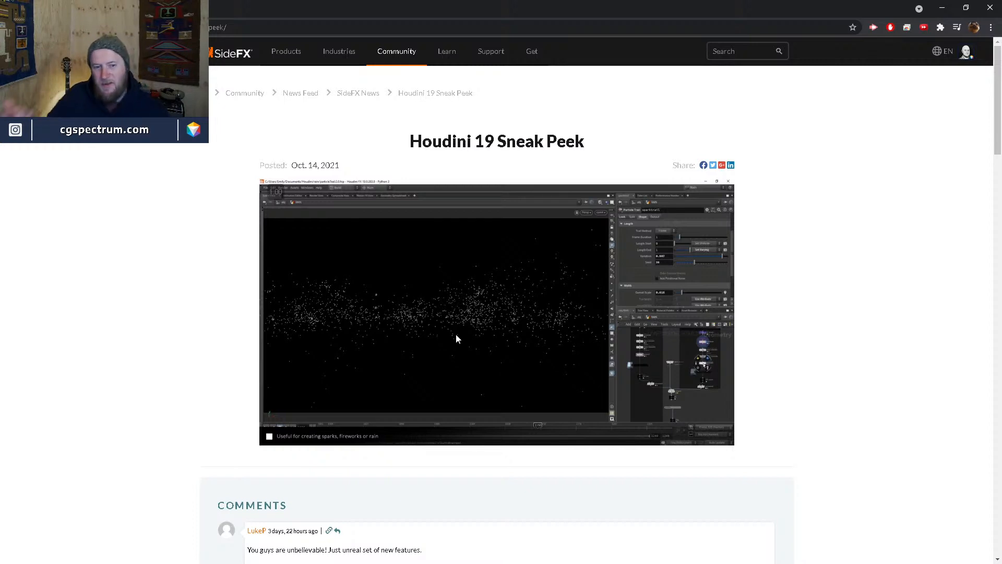
{"action": "left_click", "coordinate": [333, 431]}
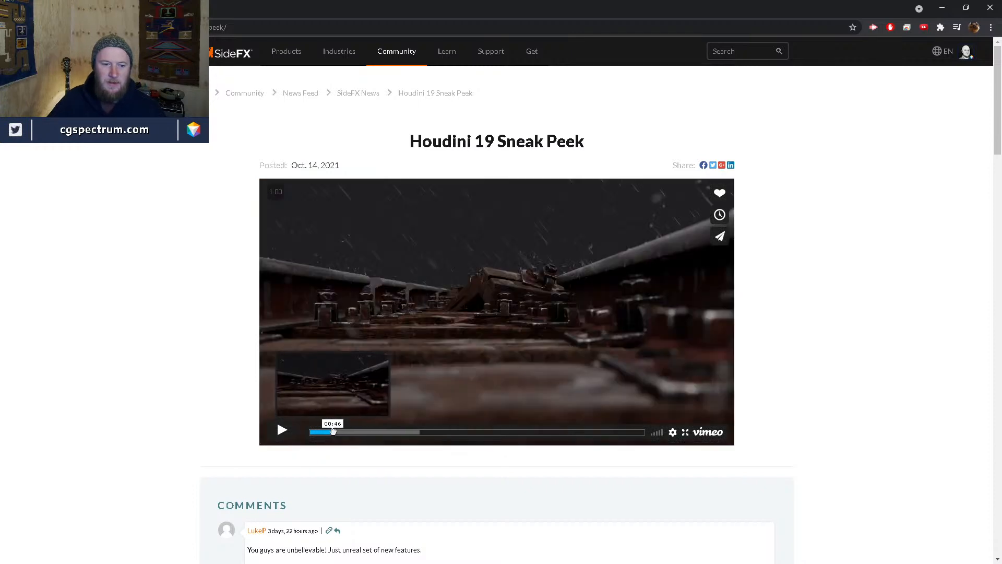
{"action": "left_click_drag", "start_coordinate": [333, 432], "coordinate": [344, 433]}
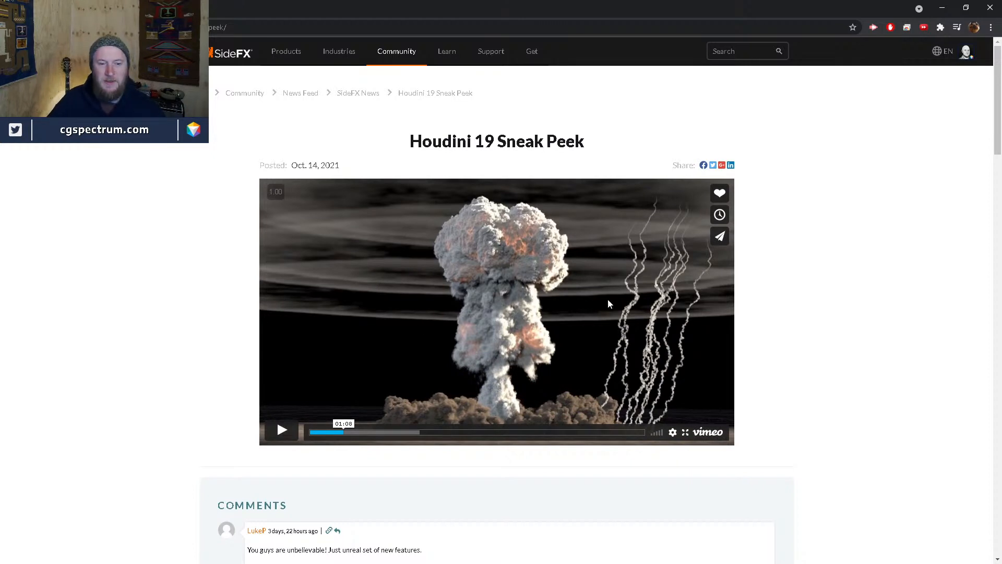
{"action": "left_click", "coordinate": [341, 431]}
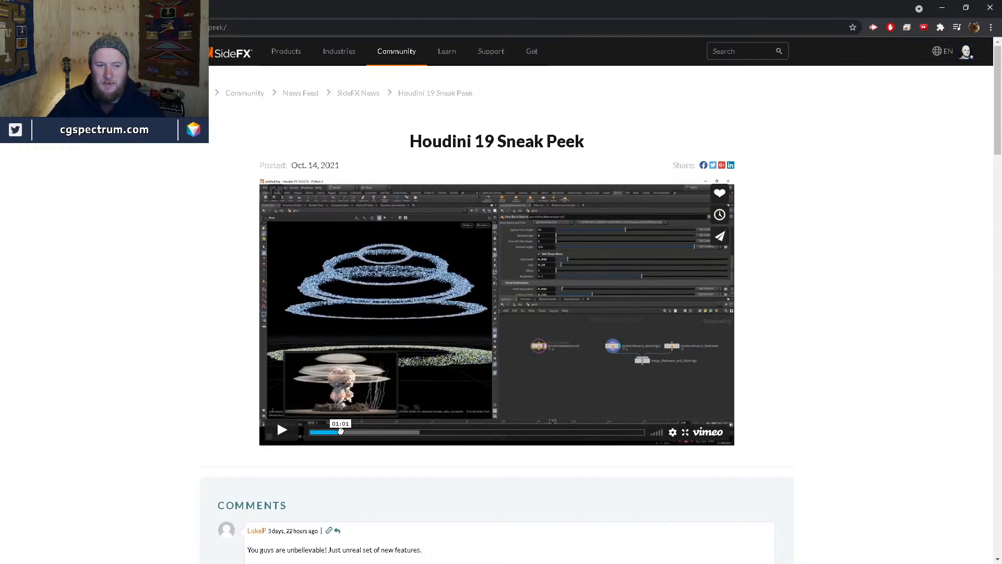
{"action": "left_click_drag", "start_coordinate": [340, 432], "coordinate": [340, 432]}
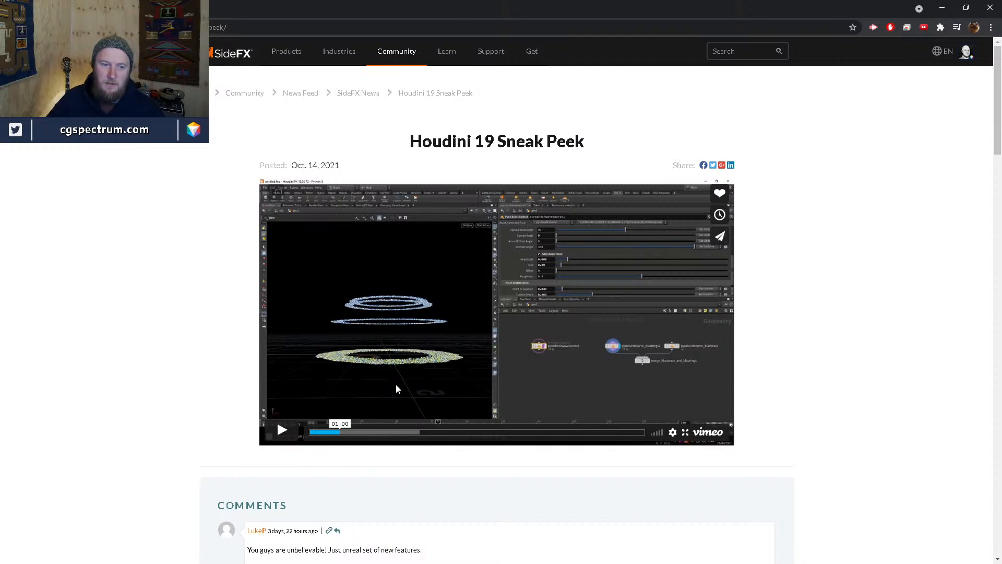
- Settle on the ringed mushroom-cloud explosion at 01:19 and show the video full screen
{"action": "left_click", "coordinate": [349, 433]}
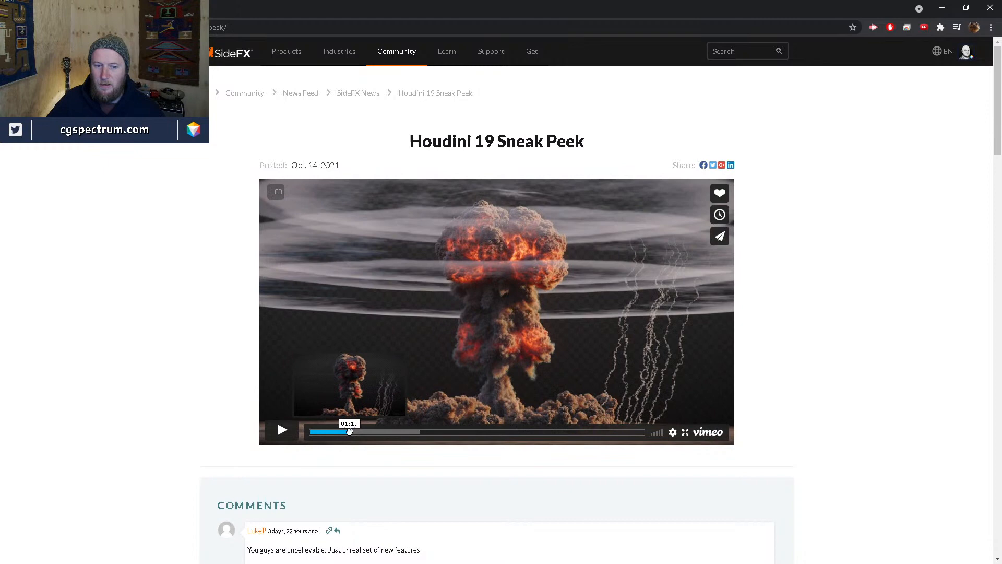
{"action": "left_click", "coordinate": [353, 432]}
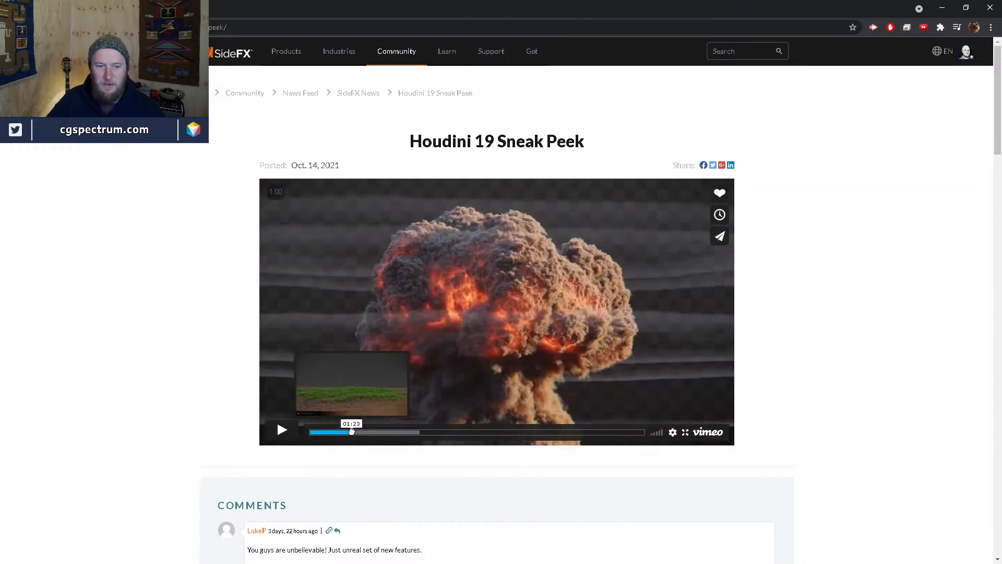
{"action": "left_click", "coordinate": [351, 431]}
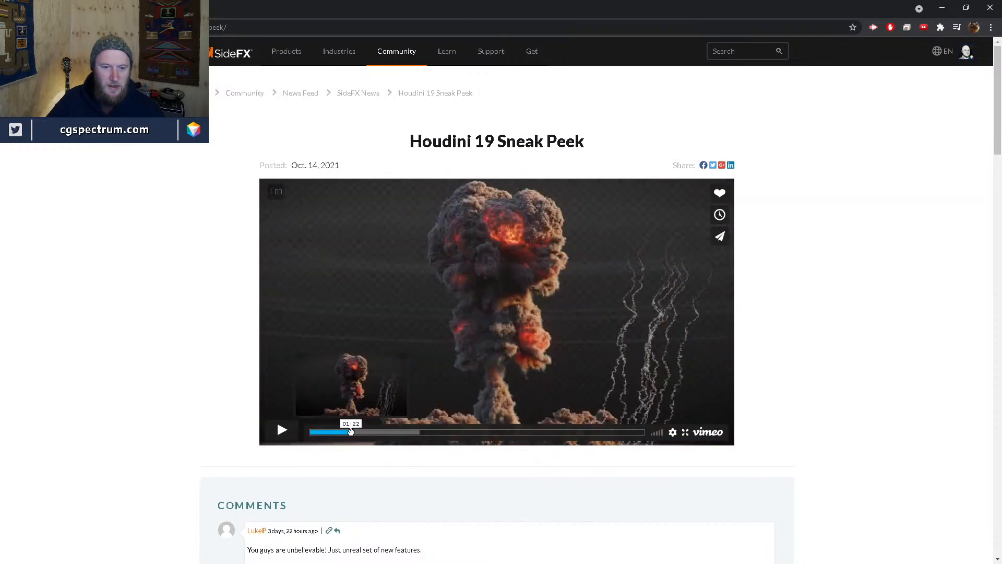
{"action": "left_click", "coordinate": [349, 433]}
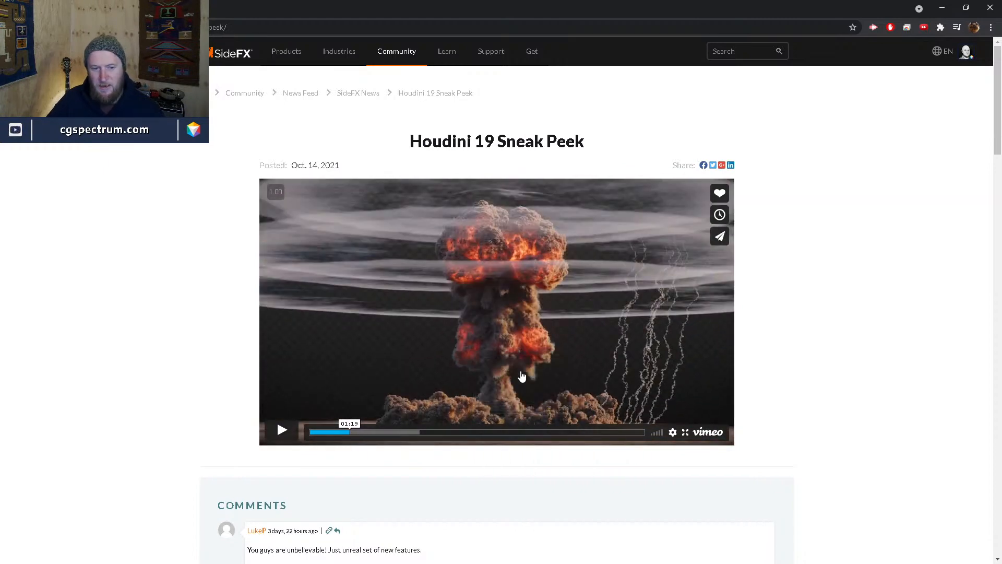
{"action": "left_click", "coordinate": [685, 433]}
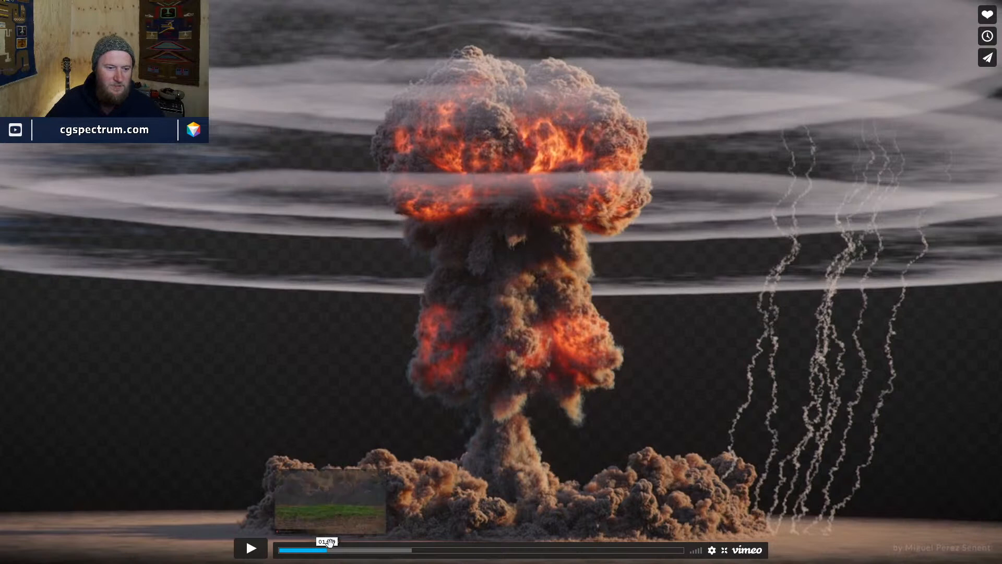
- Jump to the Debris Source SOP demo and play the debris explosion from the flat grass frame
{"action": "left_click", "coordinate": [330, 551]}
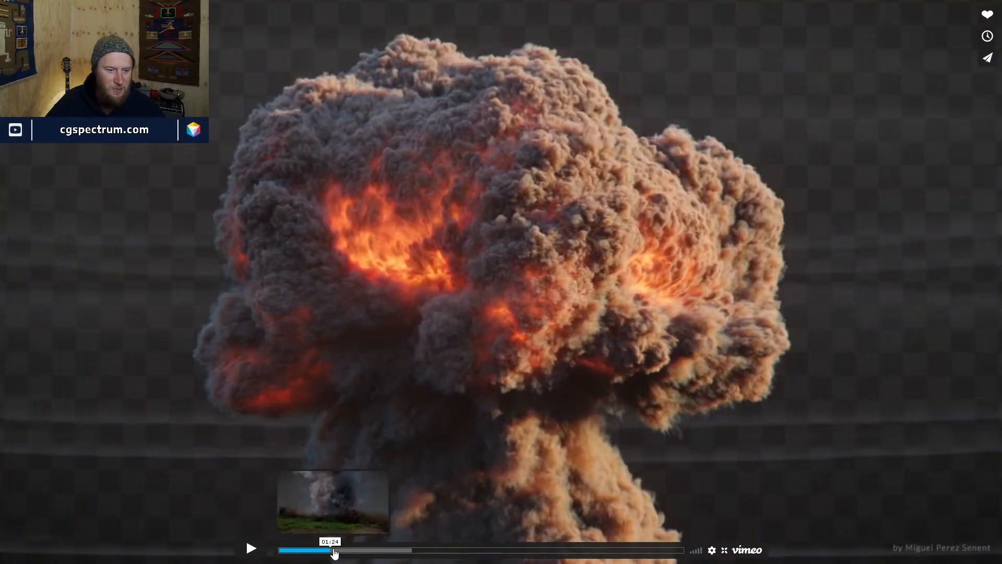
{"action": "left_click", "coordinate": [331, 549]}
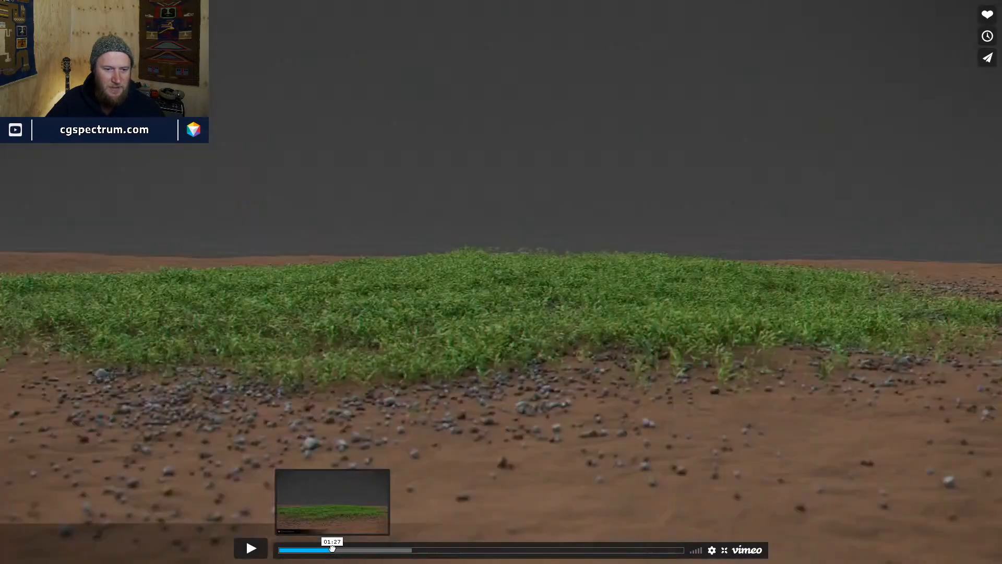
{"action": "left_click", "coordinate": [333, 549]}
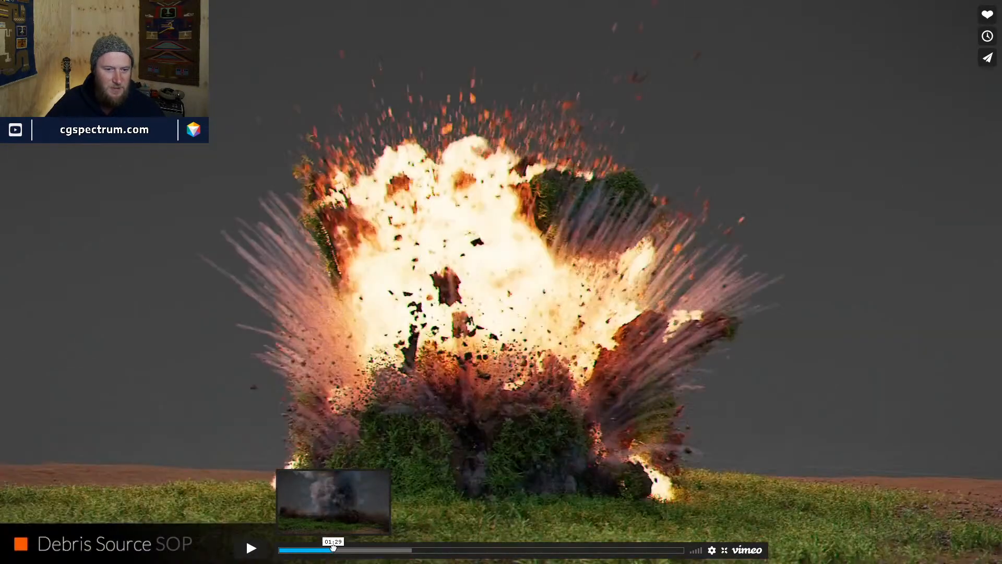
{"action": "left_click", "coordinate": [332, 550]}
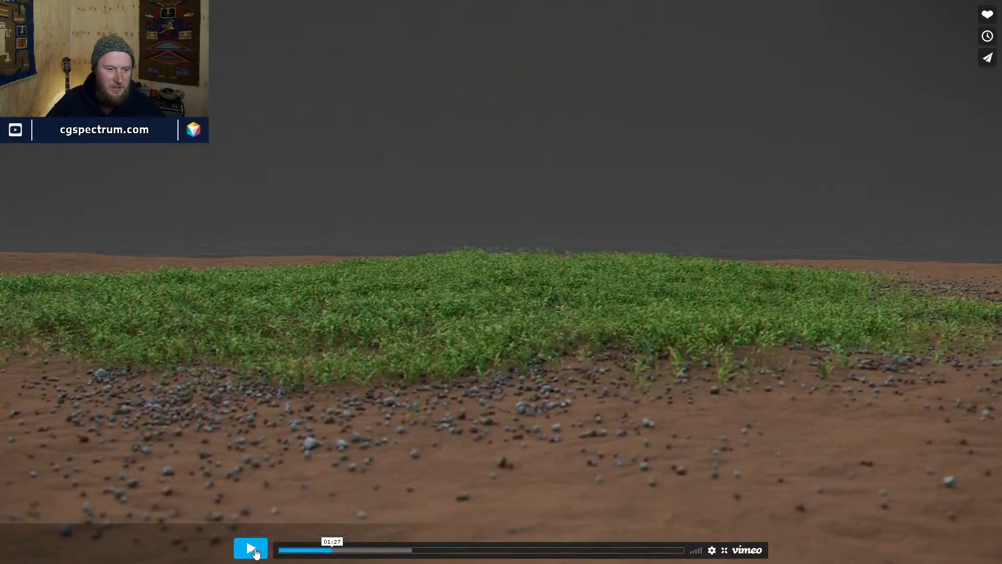
{"action": "left_click", "coordinate": [251, 548]}
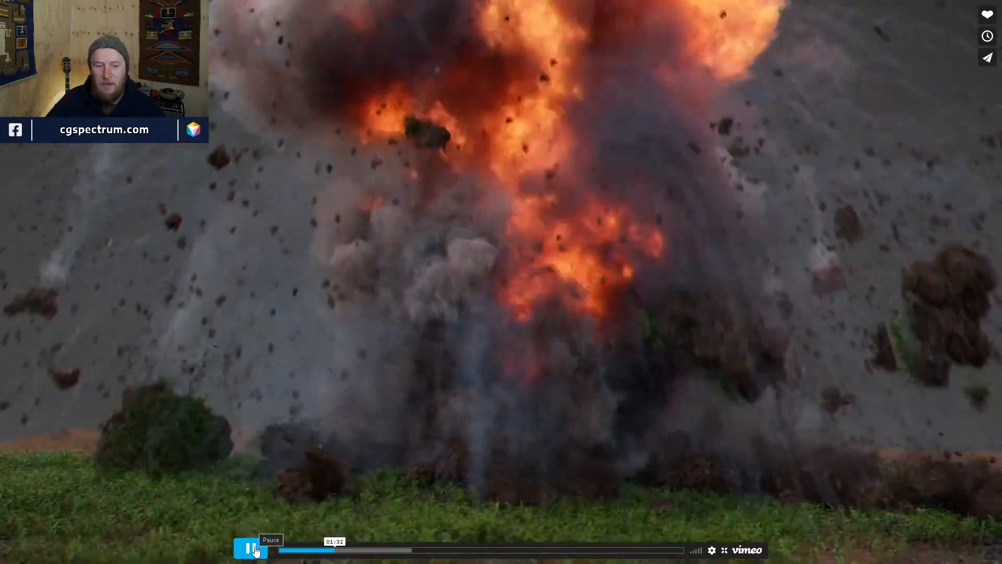
{"action": "left_click", "coordinate": [252, 549]}
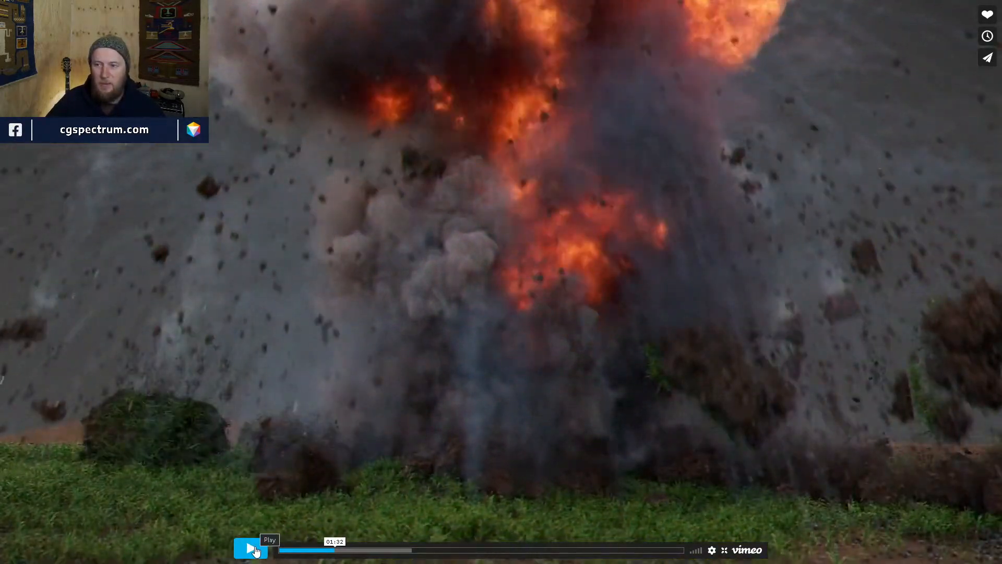
{"action": "left_click", "coordinate": [252, 549]}
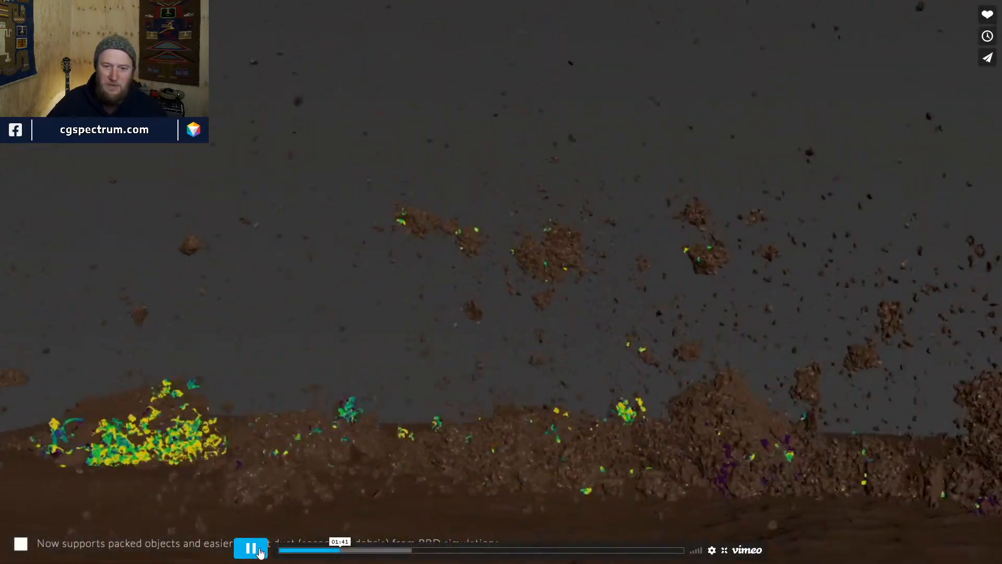
{"action": "left_click", "coordinate": [261, 552]}
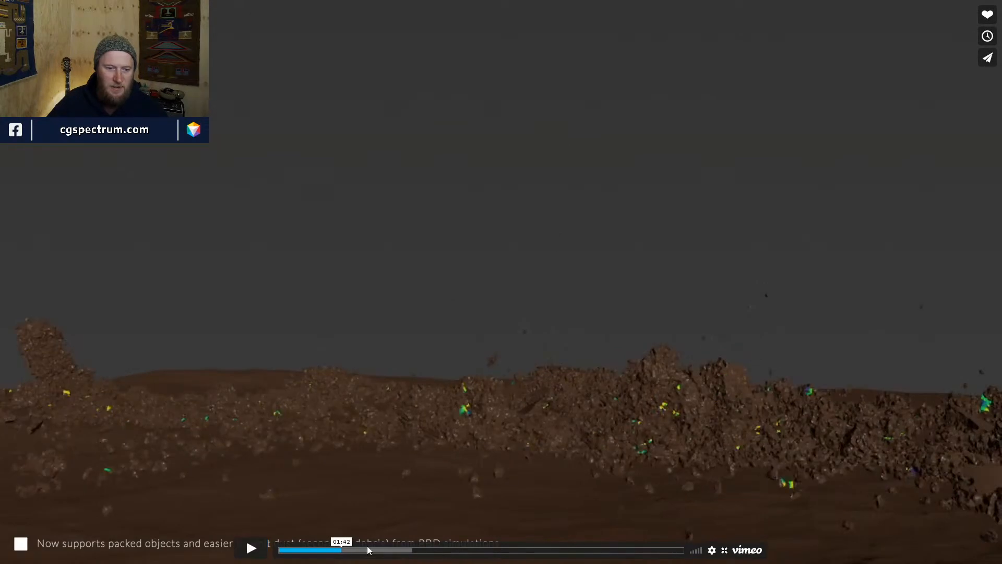
- Skim the debris shots to the flying clods at 01:39, then jump ahead to 02:12
{"action": "left_click_drag", "start_coordinate": [338, 551], "coordinate": [337, 550]}
{"action": "left_click", "coordinate": [259, 552]}
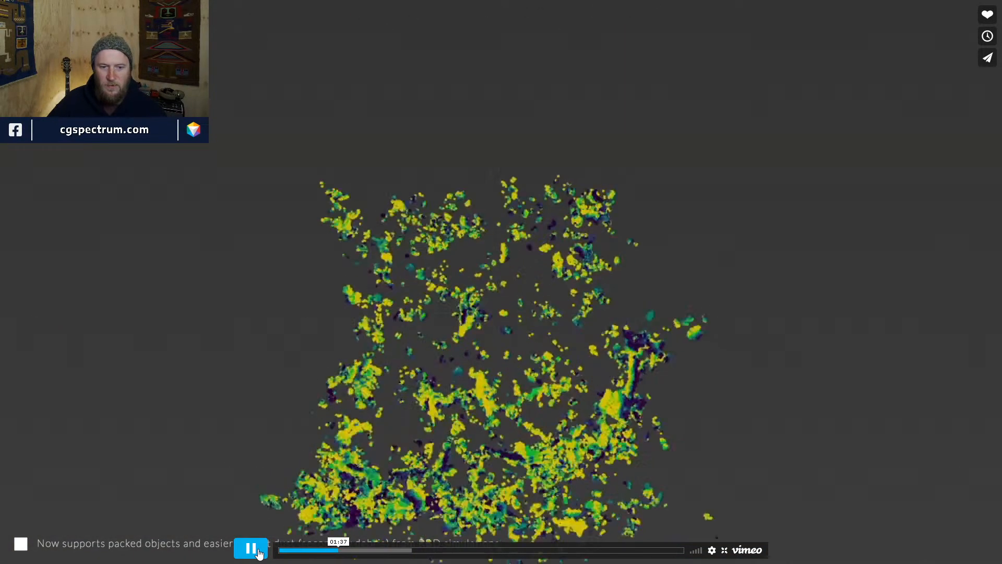
{"action": "left_click", "coordinate": [260, 552]}
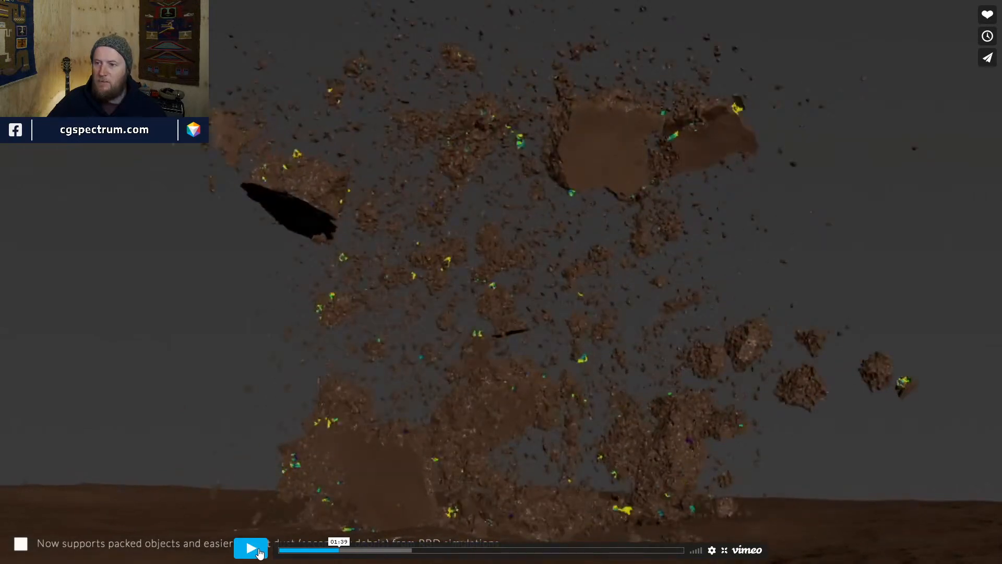
{"action": "left_click", "coordinate": [260, 552]}
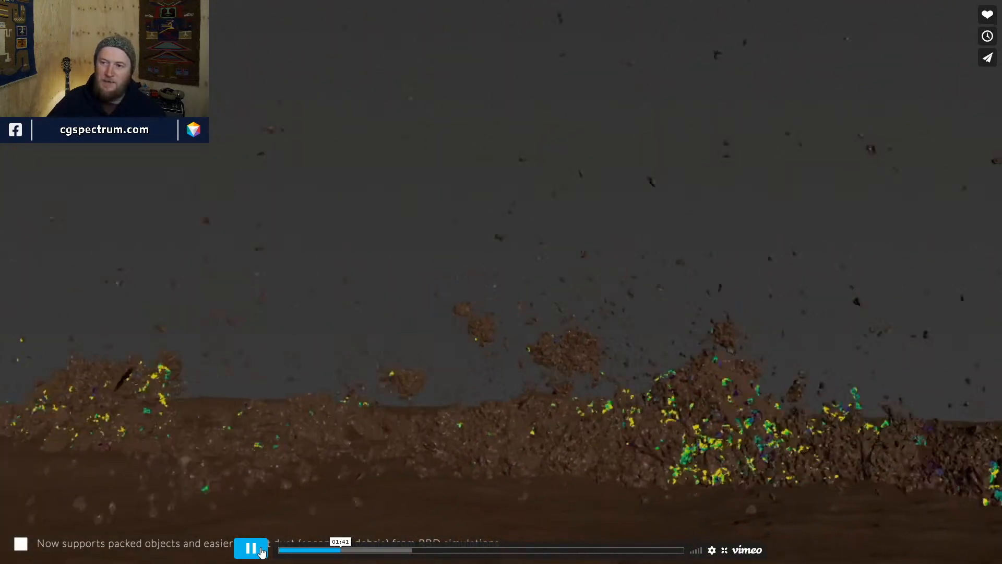
{"action": "left_click", "coordinate": [354, 551]}
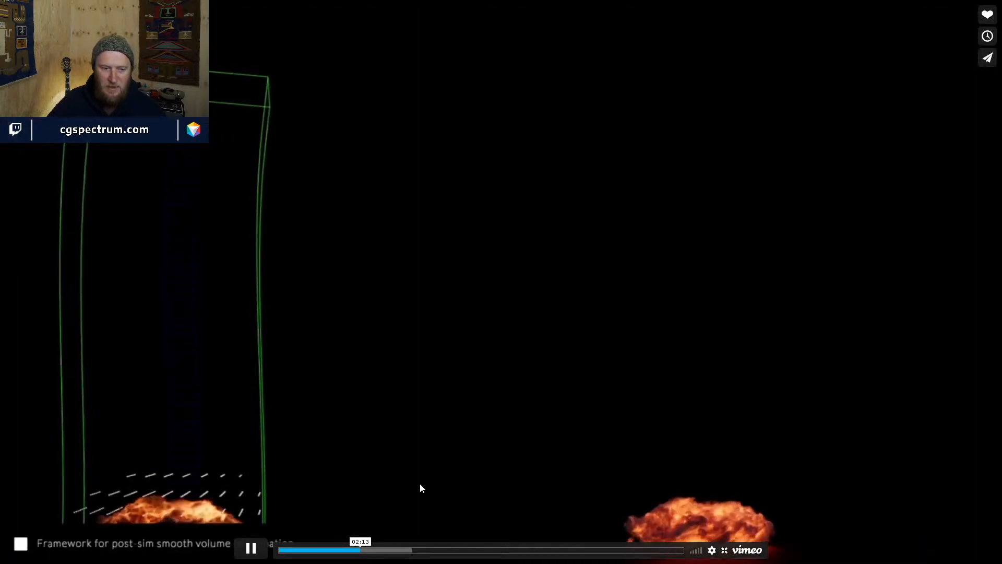
- Skip from the 02:01 pyro scene past Volume Deform and the explosion comparison to 03:21
{"action": "left_click", "coordinate": [353, 549]}
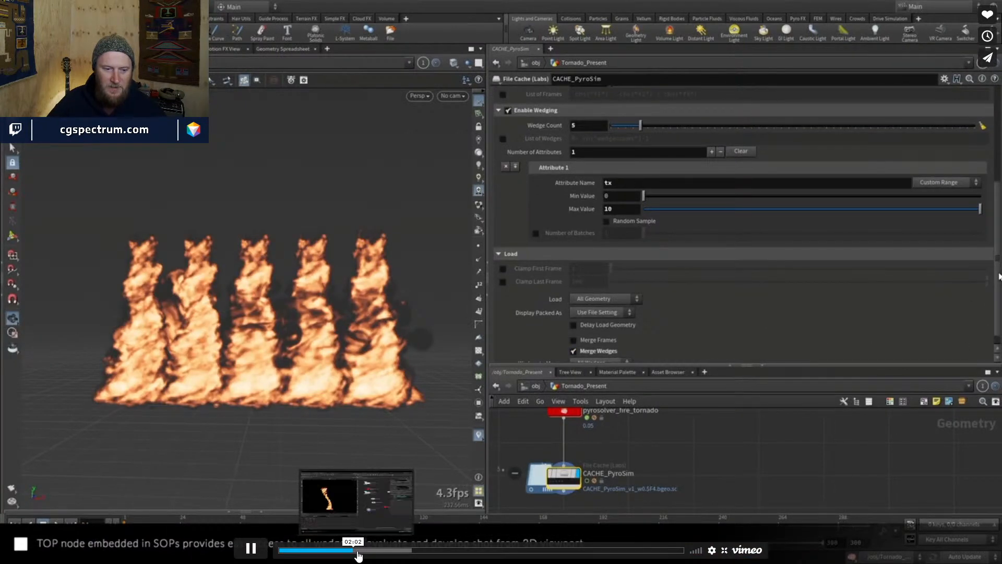
{"action": "left_click", "coordinate": [358, 549]}
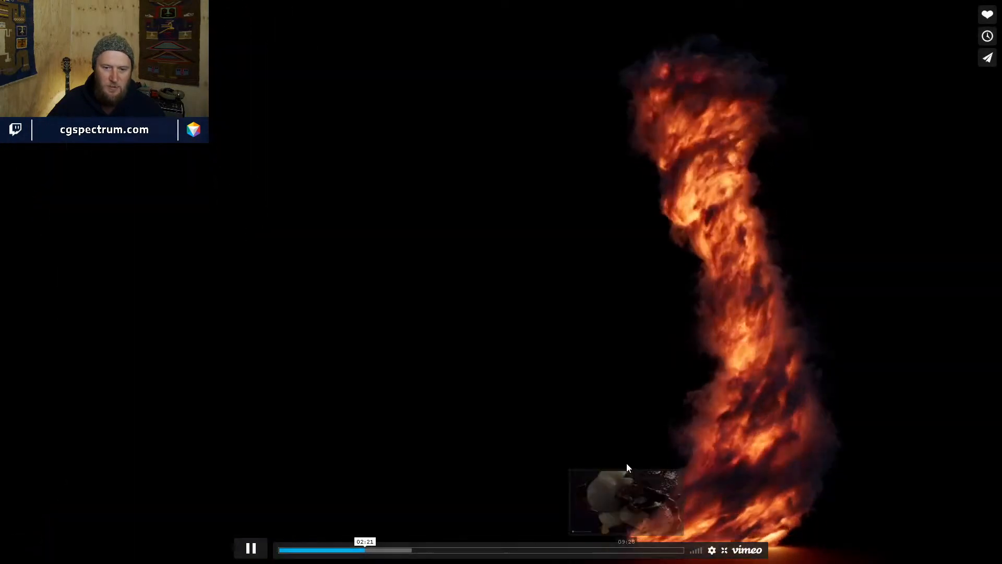
{"action": "left_click", "coordinate": [380, 550]}
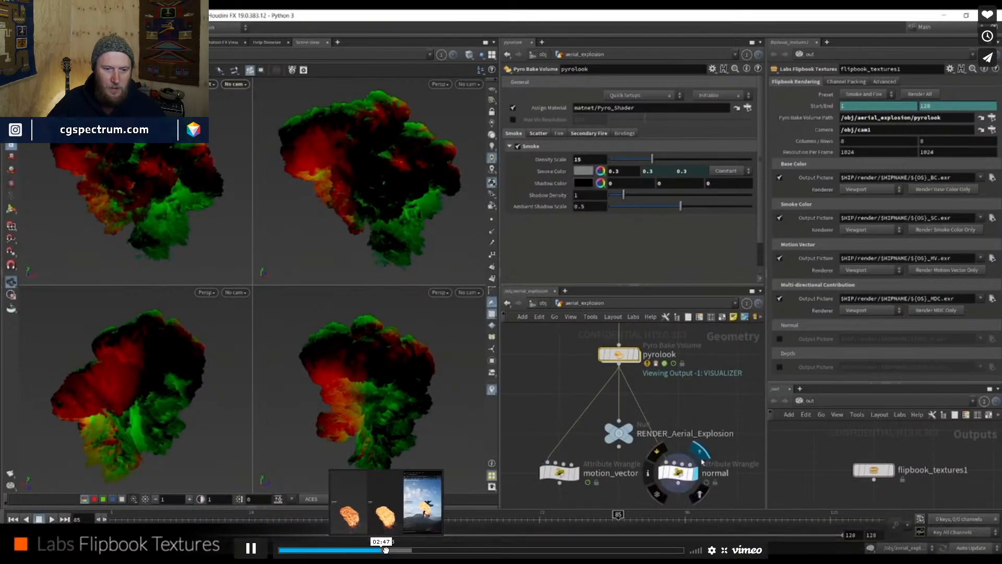
{"action": "left_click", "coordinate": [386, 551]}
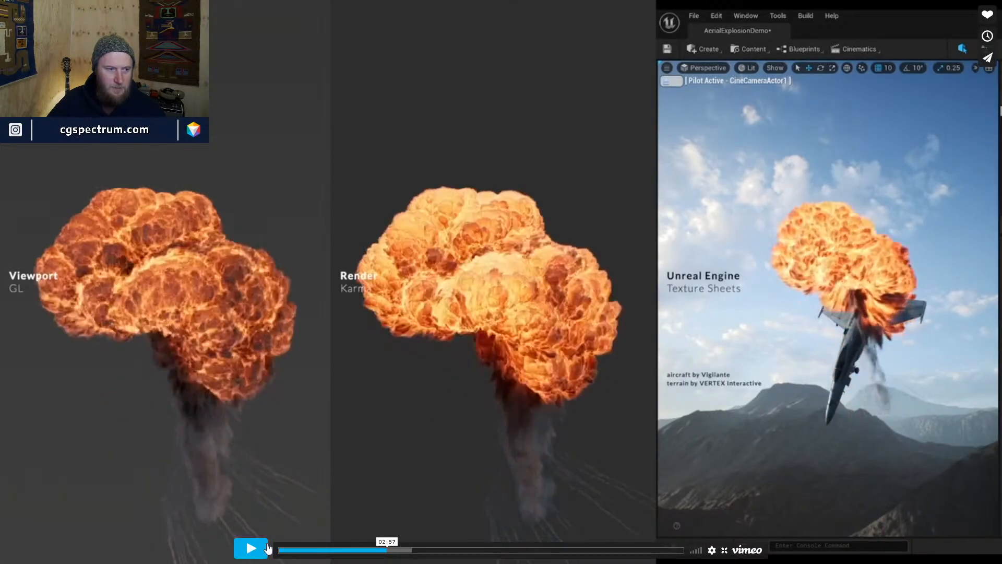
{"action": "left_click", "coordinate": [250, 548]}
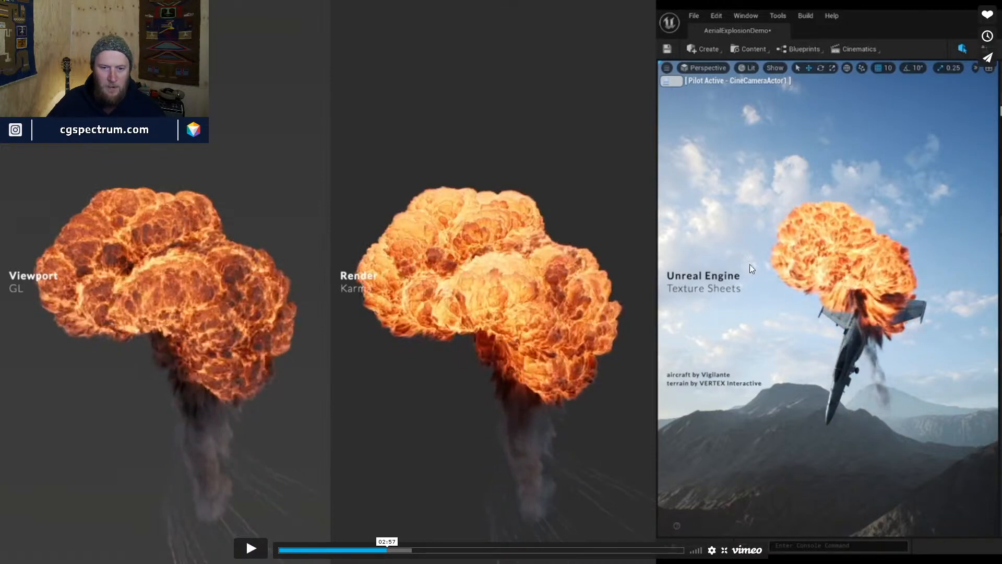
{"action": "left_click", "coordinate": [243, 549]}
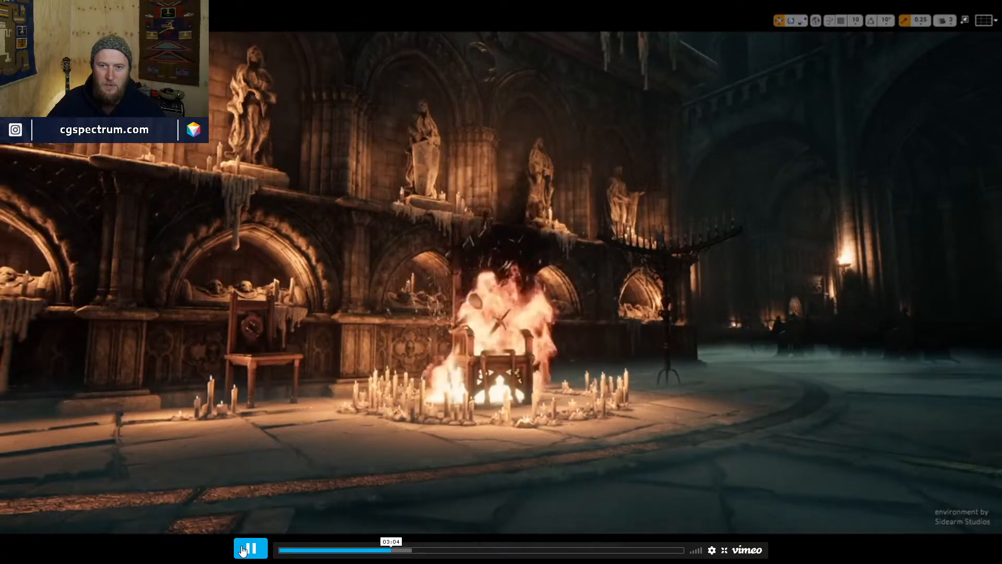
{"action": "left_click", "coordinate": [395, 551]}
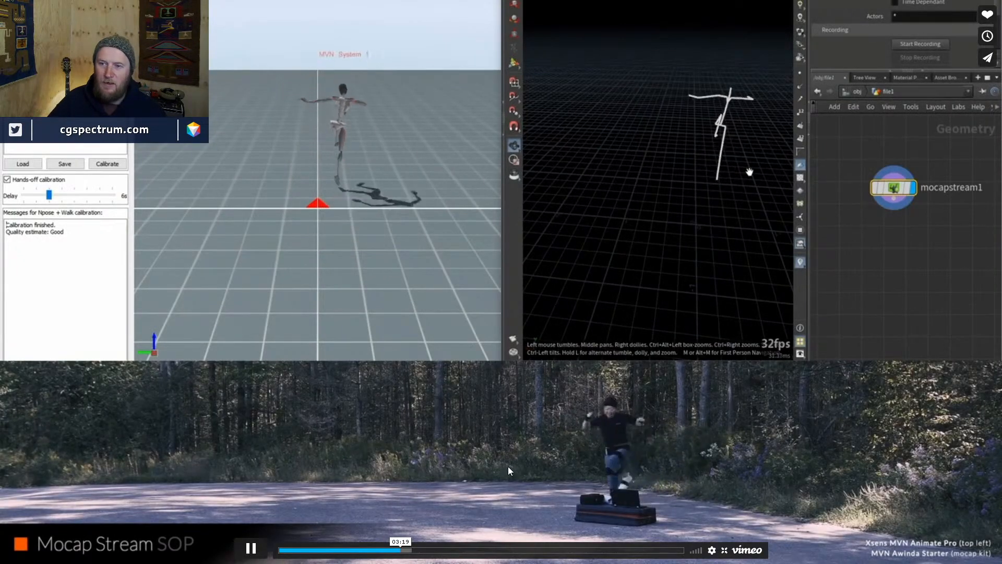
- Skip past the head render, groom comparison, T-rex muscles and Karma hair clips to 04:46
{"action": "left_click", "coordinate": [408, 550]}
{"action": "left_click", "coordinate": [432, 551]}
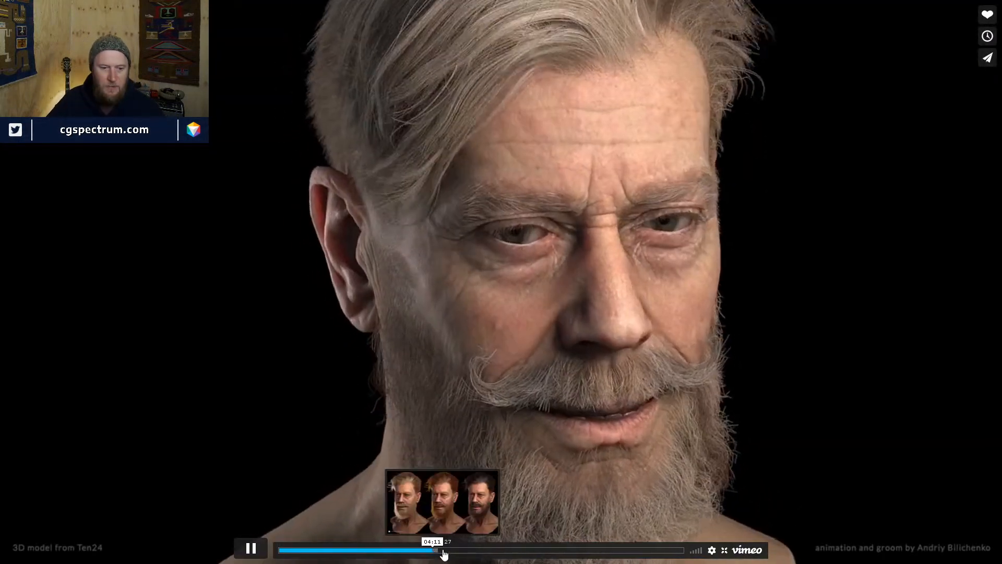
{"action": "left_click", "coordinate": [444, 551]}
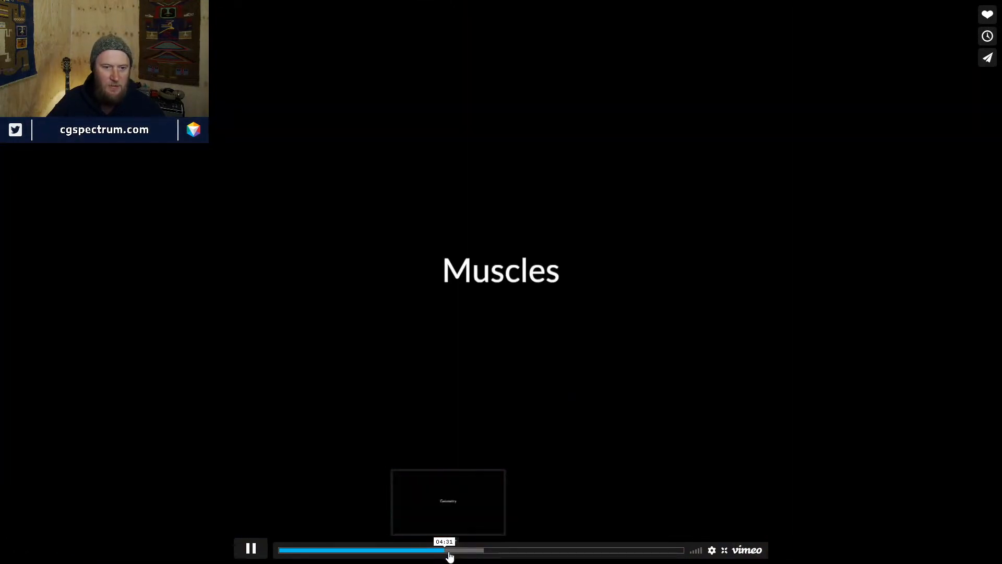
{"action": "left_click", "coordinate": [449, 552]}
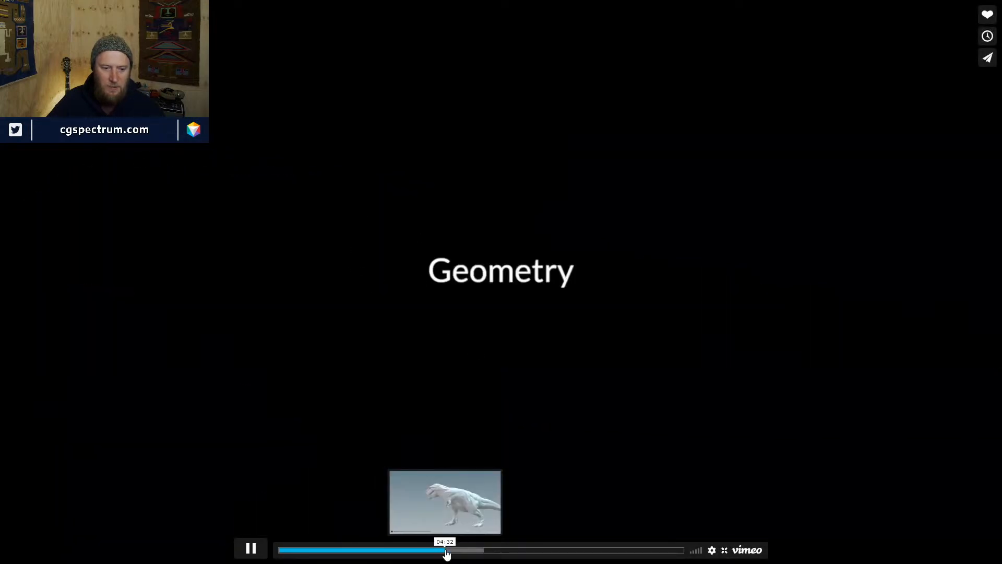
{"action": "left_click", "coordinate": [447, 551]}
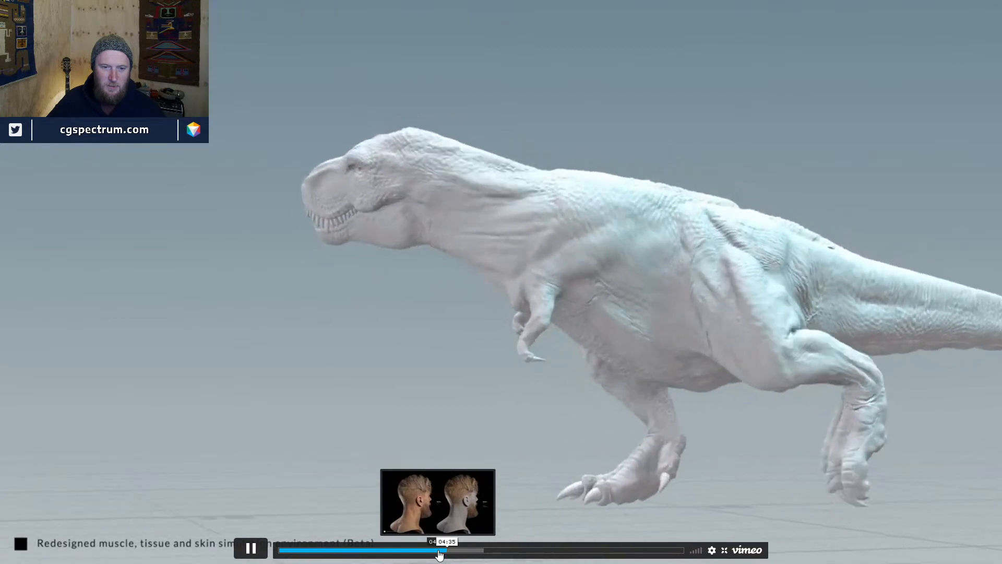
{"action": "left_click", "coordinate": [440, 551]}
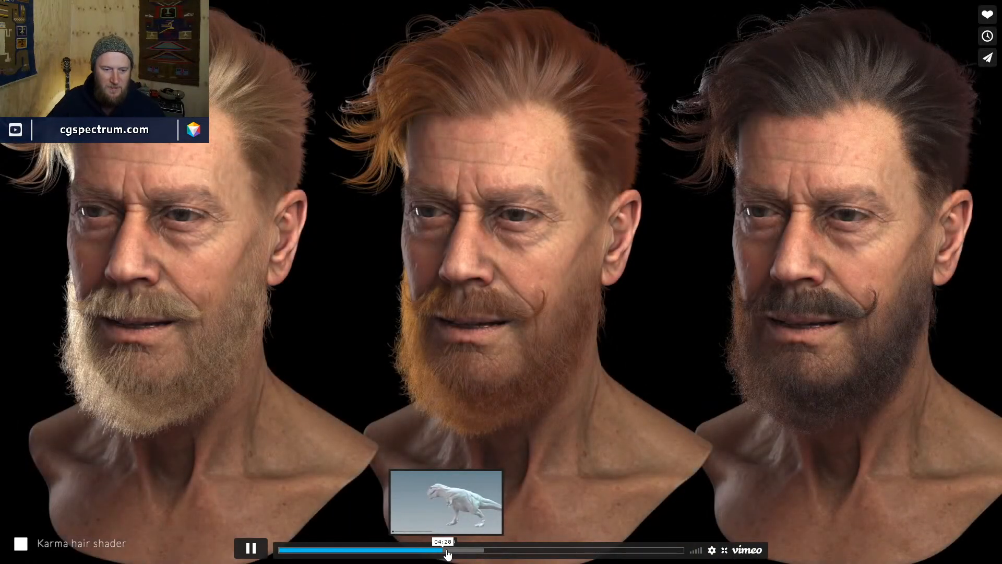
{"action": "left_click", "coordinate": [447, 551]}
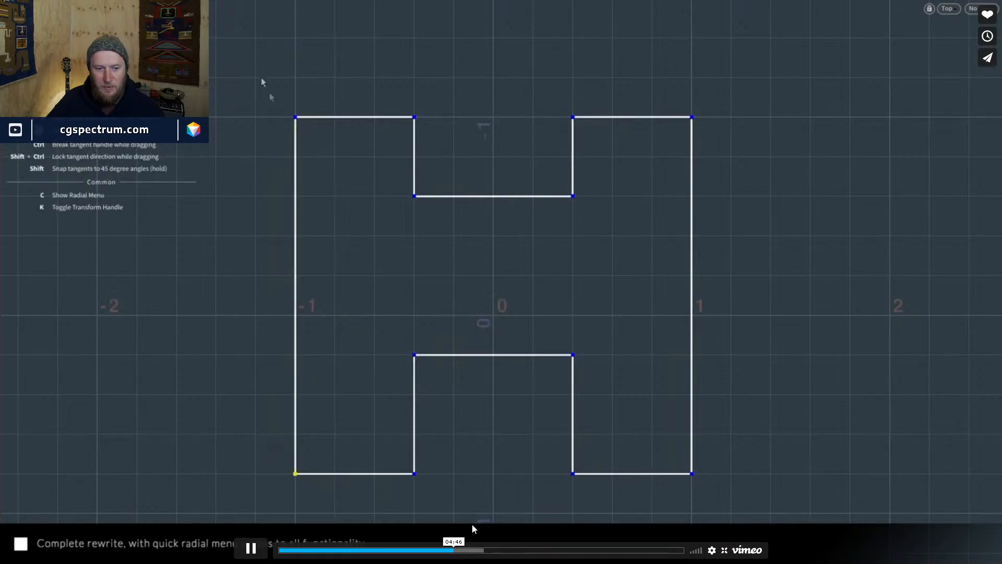
- Skip past curve fillet, Vellum Brush and sand grains, pause on Projectile Grains, then reach 06:35
{"action": "left_click", "coordinate": [464, 551]}
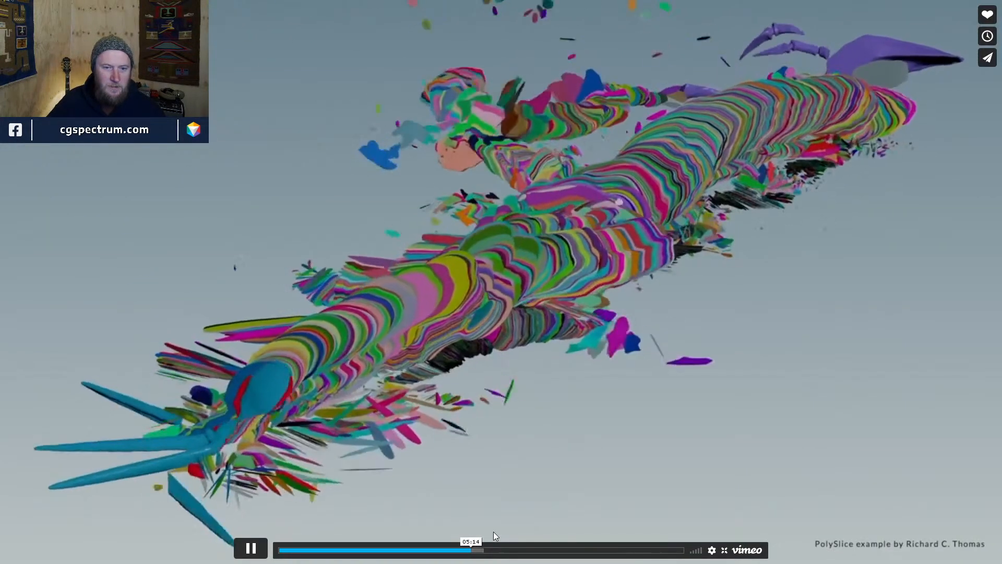
{"action": "left_click", "coordinate": [476, 540]}
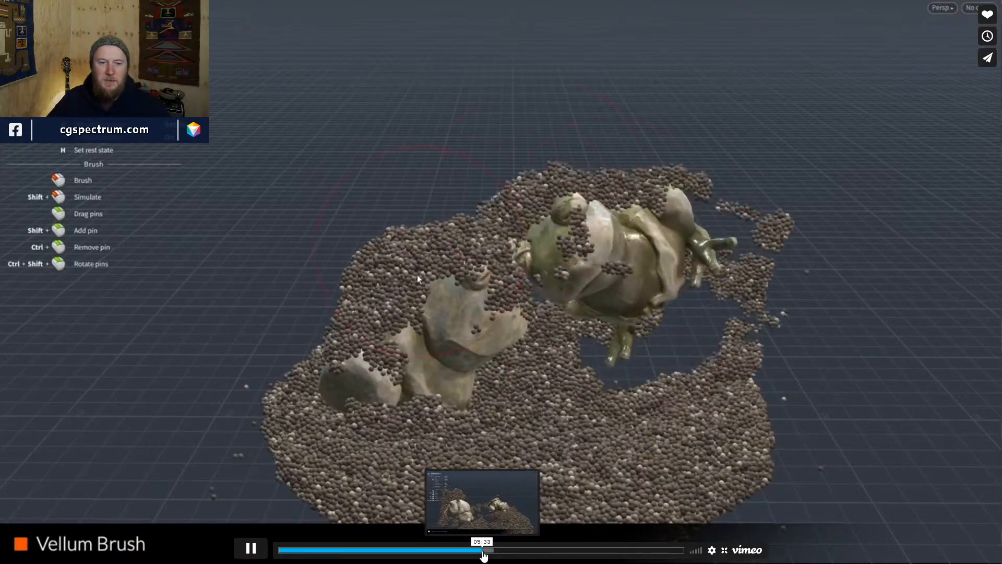
{"action": "left_click", "coordinate": [491, 555]}
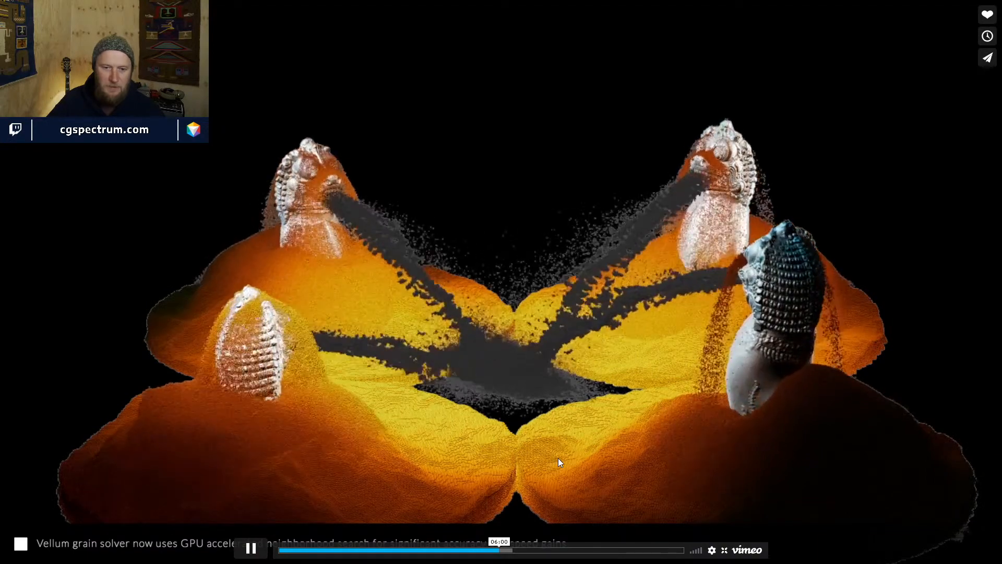
{"action": "left_click", "coordinate": [506, 550]}
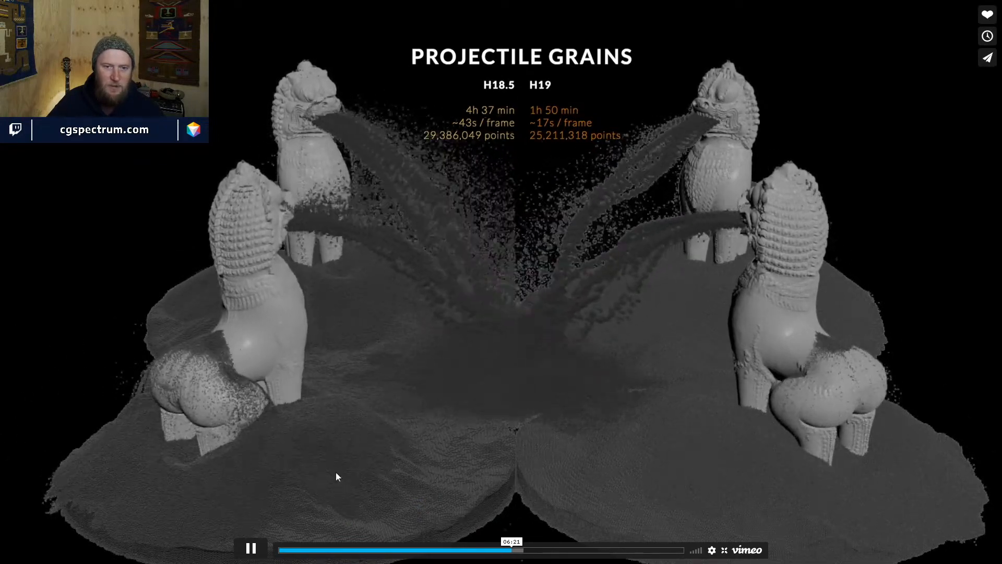
{"action": "left_click", "coordinate": [243, 555]}
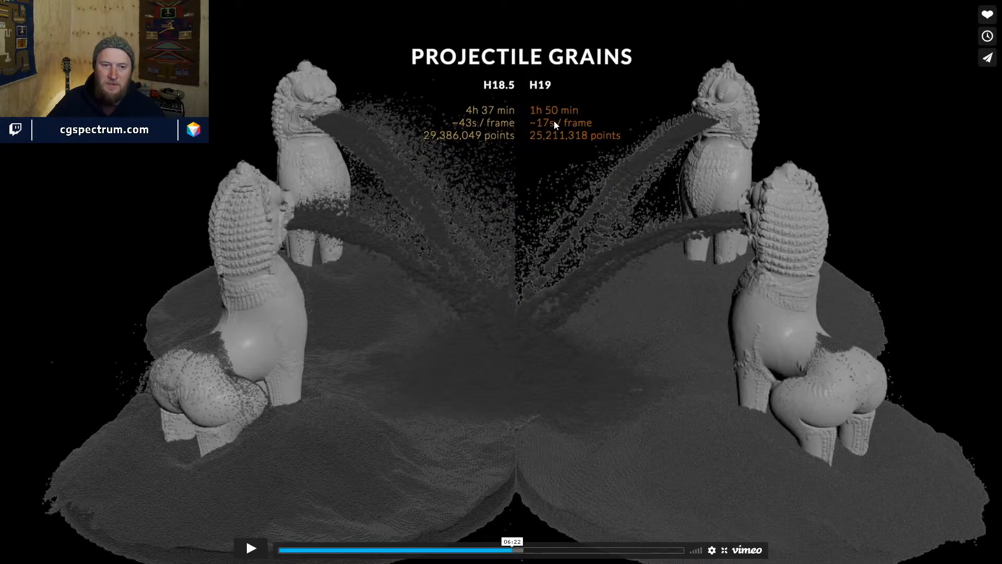
{"action": "left_click", "coordinate": [257, 546]}
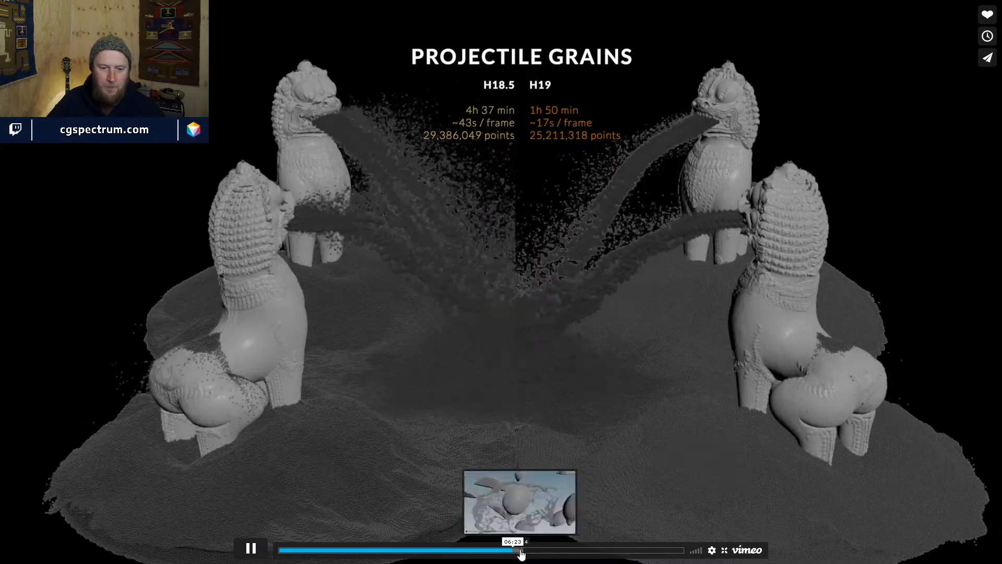
{"action": "left_click", "coordinate": [521, 552]}
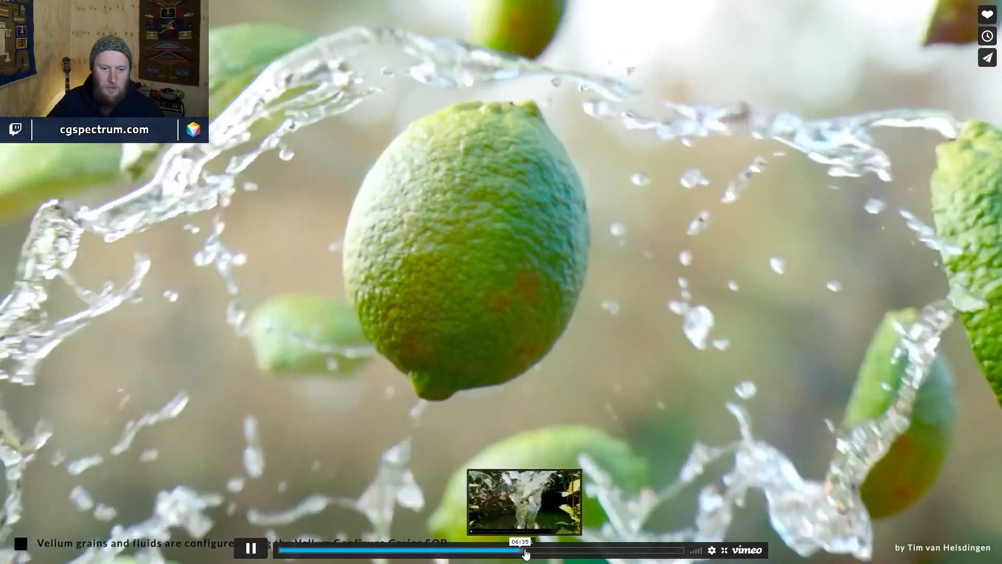
- Skim past the palm, desert ruins, jungle gallery and fluid clips to the closing feature list
{"action": "left_click", "coordinate": [525, 552]}
{"action": "left_click", "coordinate": [532, 551]}
{"action": "left_click", "coordinate": [540, 551]}
{"action": "left_click", "coordinate": [548, 552]}
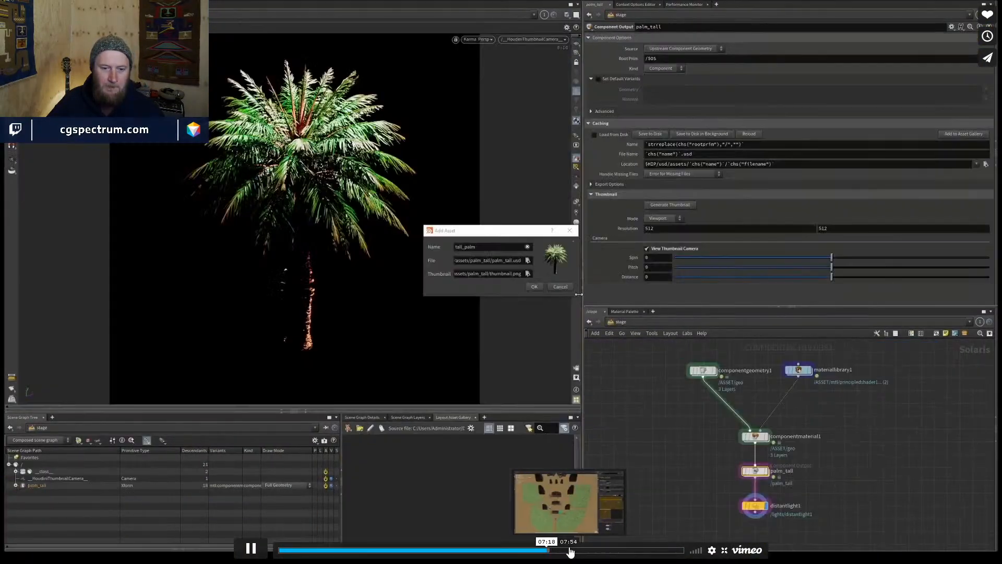
{"action": "left_click", "coordinate": [572, 551]}
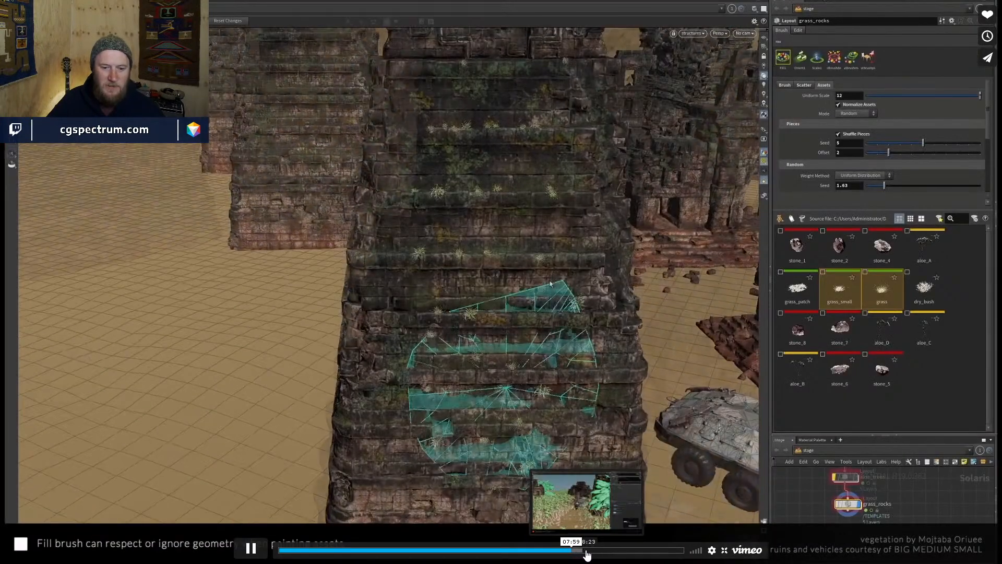
{"action": "left_click", "coordinate": [585, 552]}
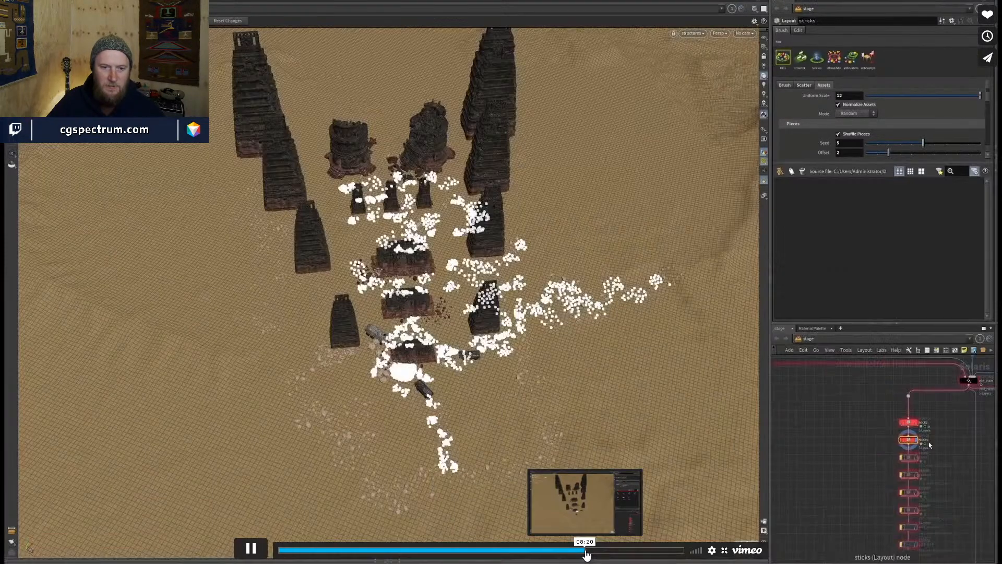
{"action": "left_click", "coordinate": [595, 552]}
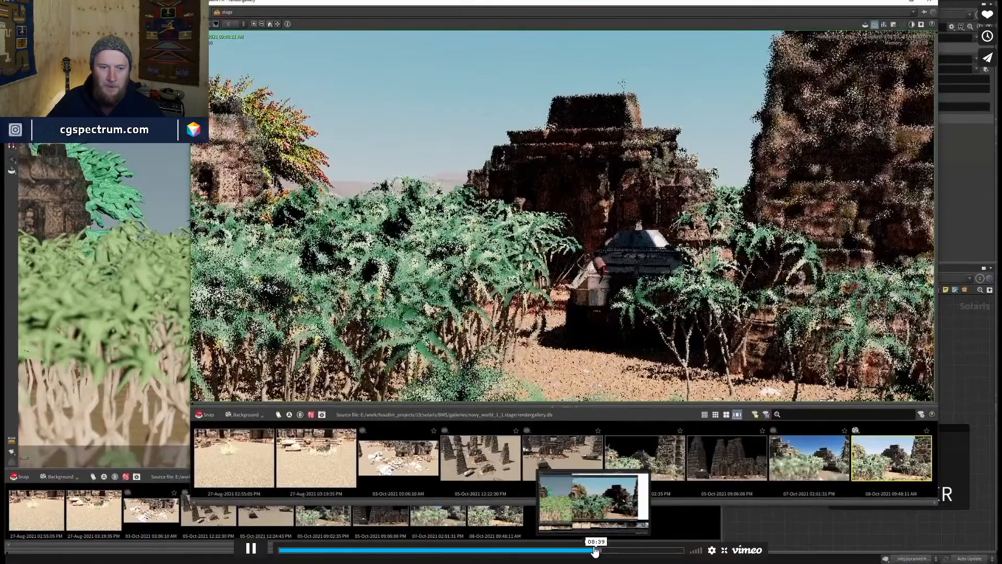
{"action": "left_click", "coordinate": [601, 551]}
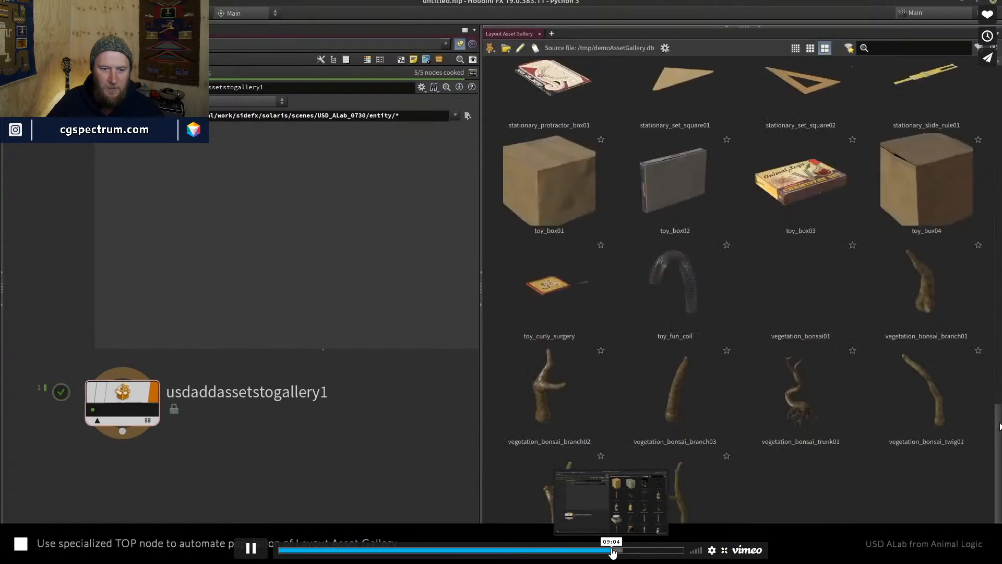
{"action": "left_click", "coordinate": [618, 550]}
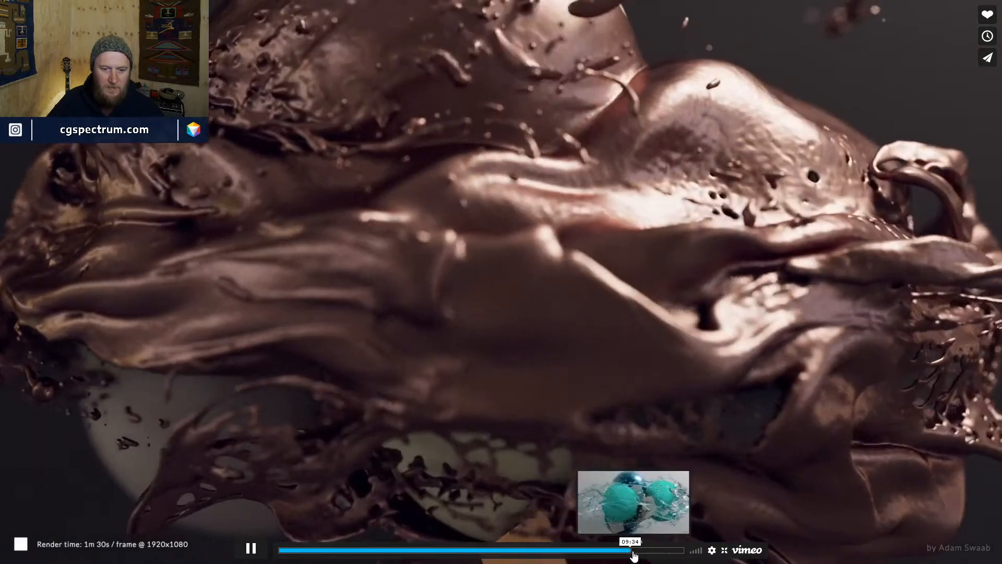
{"action": "left_click", "coordinate": [641, 554]}
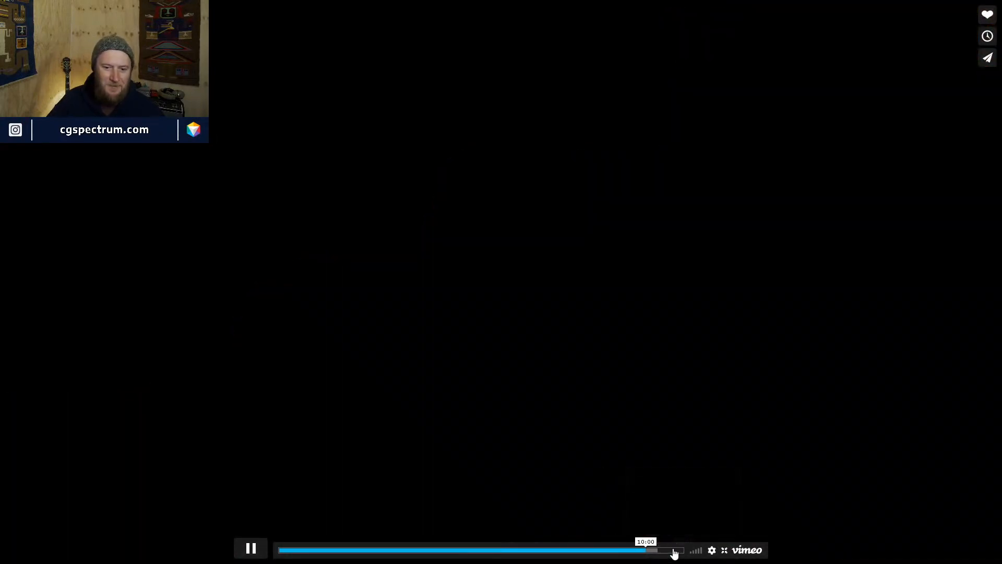
{"action": "left_click", "coordinate": [655, 550]}
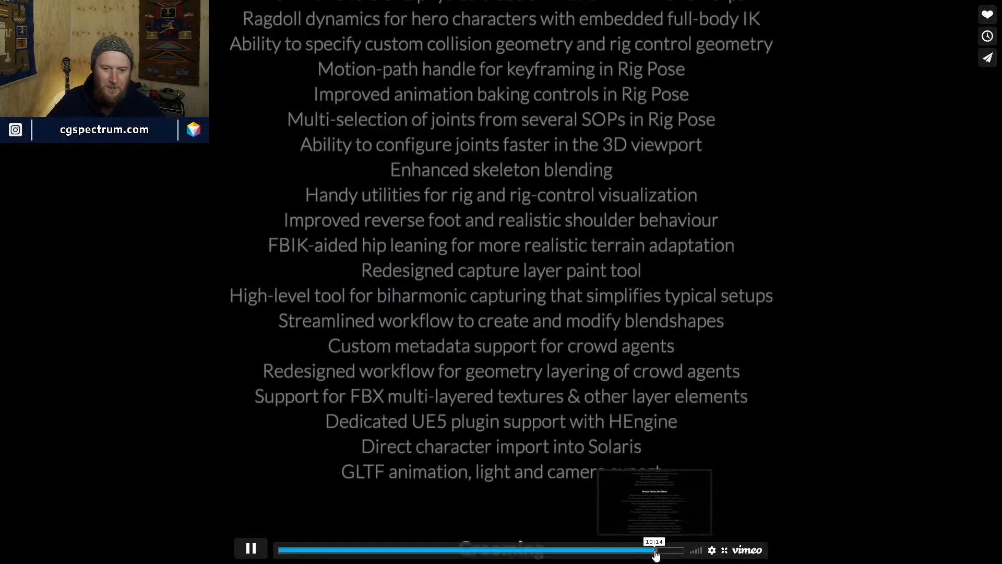
- Pause on the feature list, exit full screen and minimize the browser back to Houdini
{"action": "left_click", "coordinate": [252, 548]}
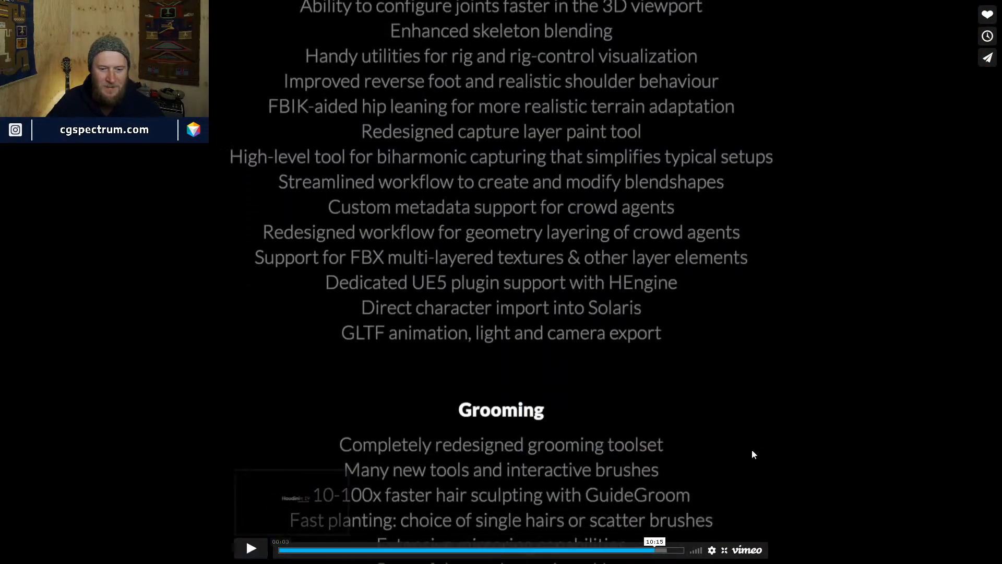
{"action": "left_click", "coordinate": [705, 388]}
{"action": "left_click", "coordinate": [645, 378]}
{"action": "left_click", "coordinate": [725, 550]}
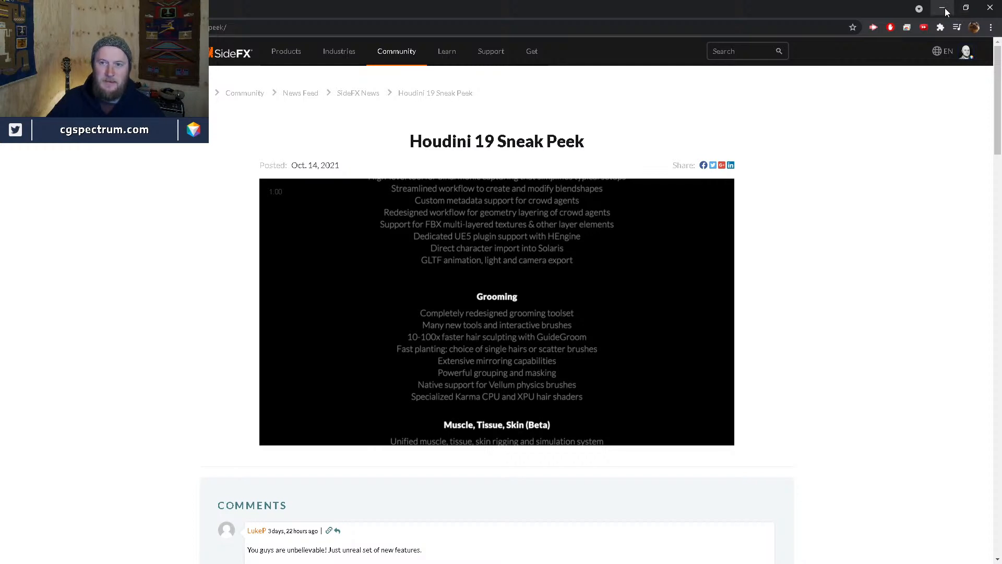
{"action": "left_click", "coordinate": [946, 12]}
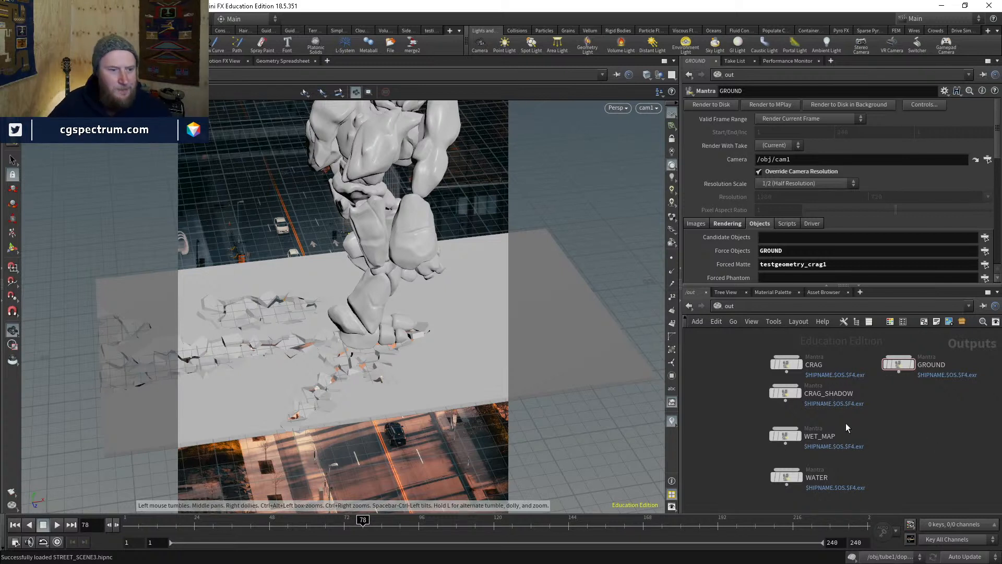
- Recentre the Mantra output nodes and orbit the viewport around the rock creature
{"action": "middle_click_drag", "start_coordinate": [850, 433], "coordinate": [802, 431]}
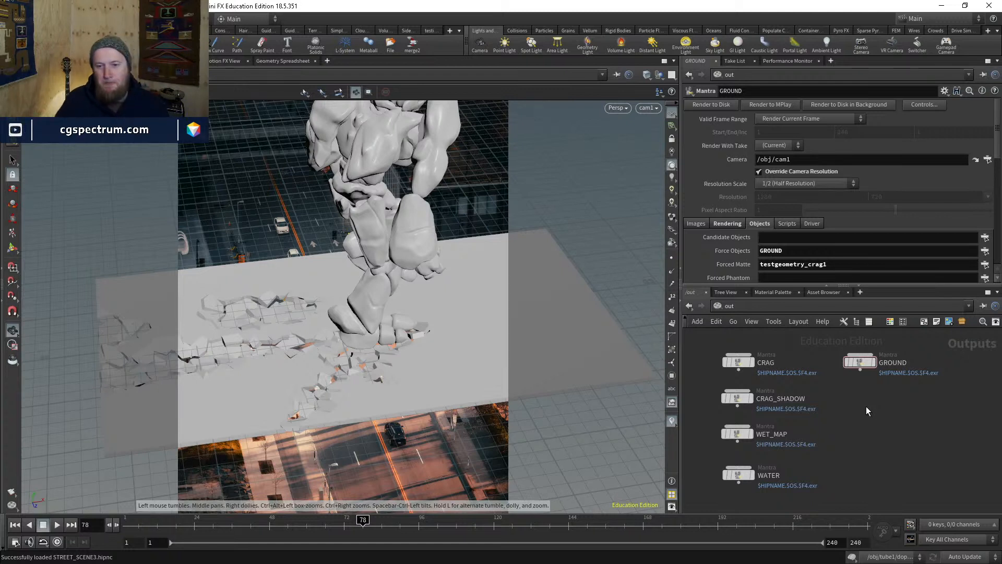
{"action": "right_click_drag", "start_coordinate": [462, 264], "coordinate": [400, 483]}
{"action": "left_click_drag", "start_coordinate": [352, 358], "coordinate": [385, 353]}
{"action": "key", "text": "space+g"}
{"action": "right_click_drag", "start_coordinate": [385, 353], "coordinate": [439, 240]}
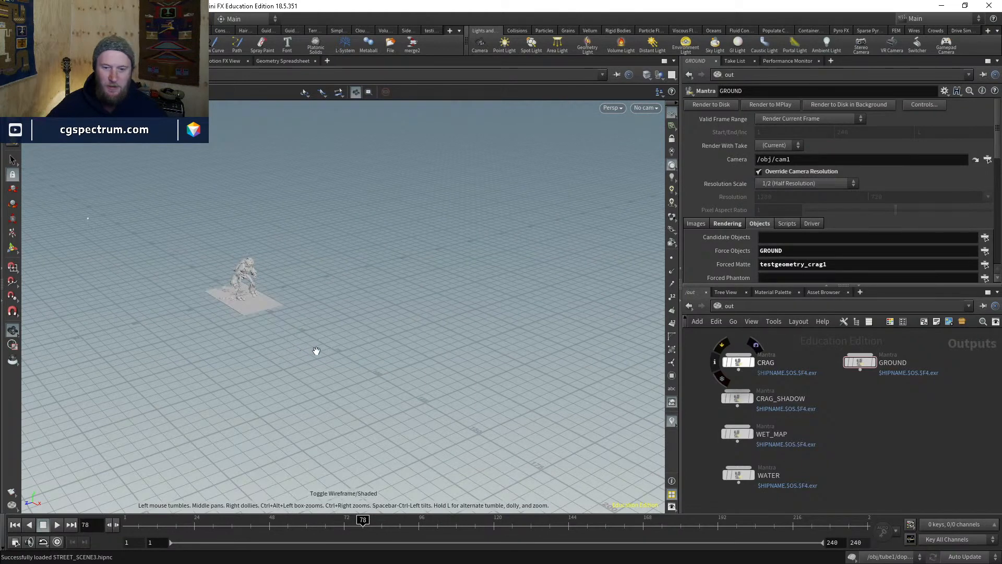
{"action": "left_click_drag", "start_coordinate": [316, 350], "coordinate": [554, 247]}
- Look through cam1 and scrub the stomp to frame 67, then switch to Nuke
{"action": "left_click", "coordinate": [642, 109]}
{"action": "left_click", "coordinate": [679, 158]}
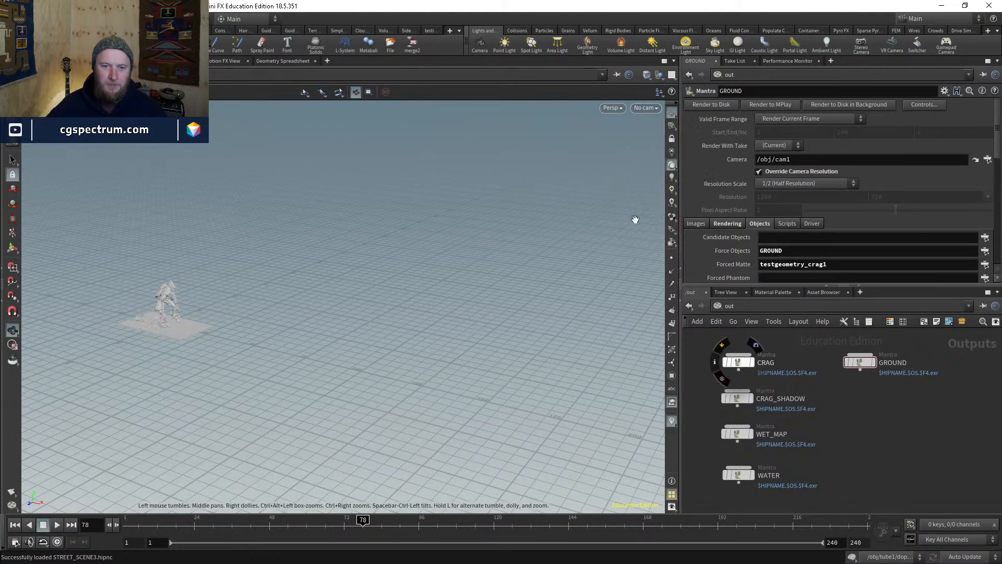
{"action": "left_click", "coordinate": [646, 107]}
{"action": "left_click", "coordinate": [653, 131]}
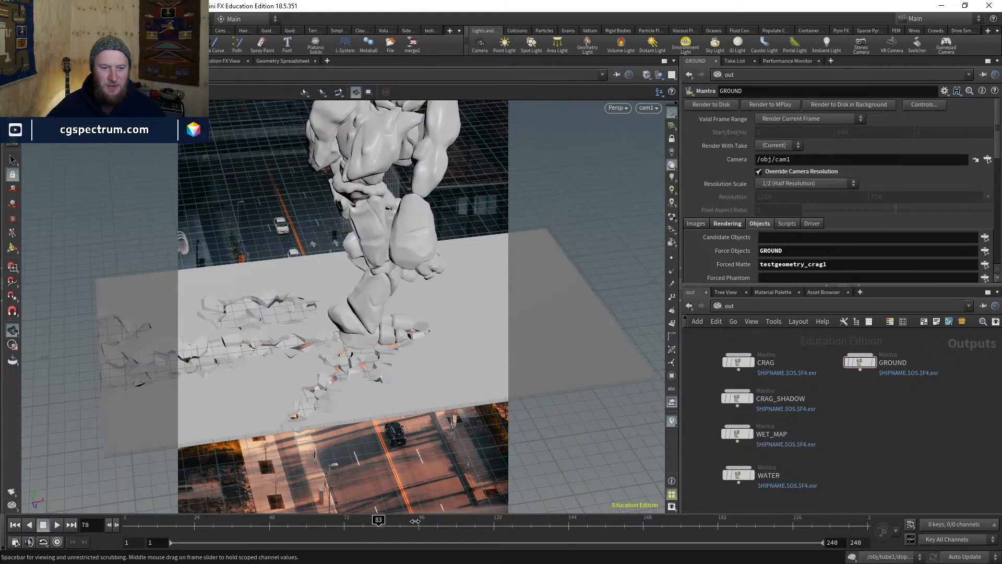
{"action": "left_click_drag", "start_coordinate": [484, 517], "coordinate": [251, 538]}
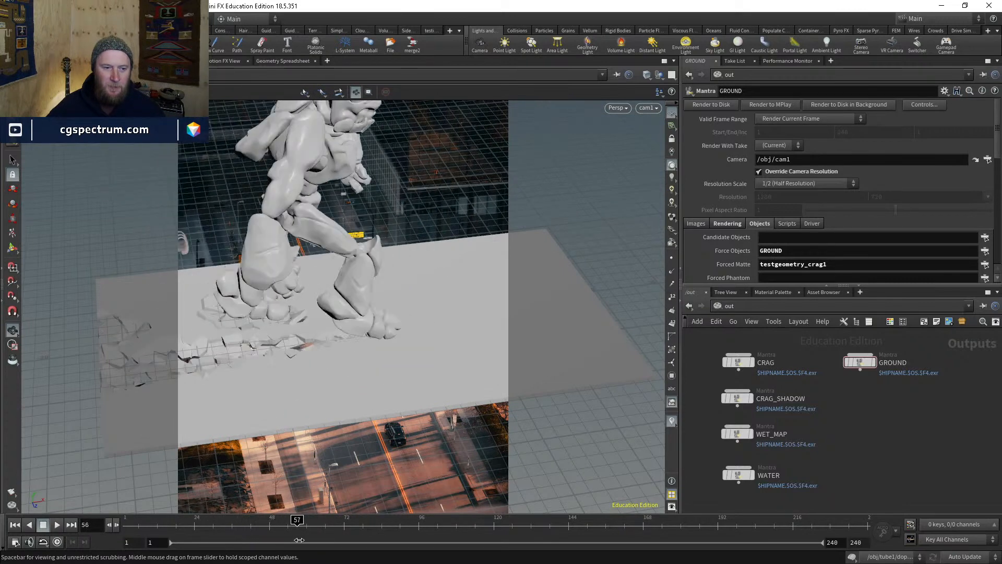
{"action": "mouse_move", "coordinate": [323, 540]}
{"action": "left_mouse_down"}
{"action": "mouse_move", "coordinate": [210, 527]}
{"action": "mouse_move", "coordinate": [329, 522]}
{"action": "left_mouse_up"}
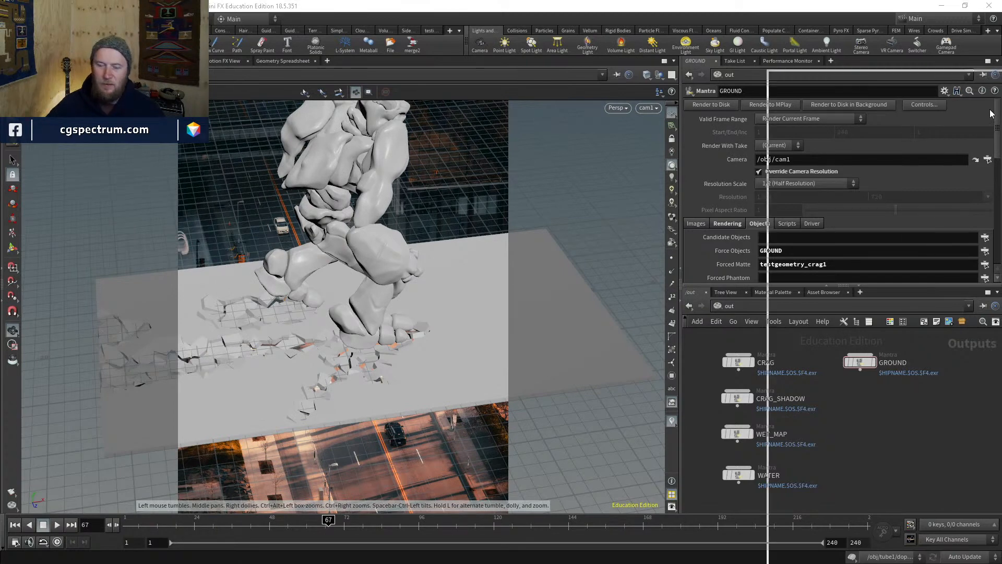
{"action": "key", "text": "alt+Tab"}
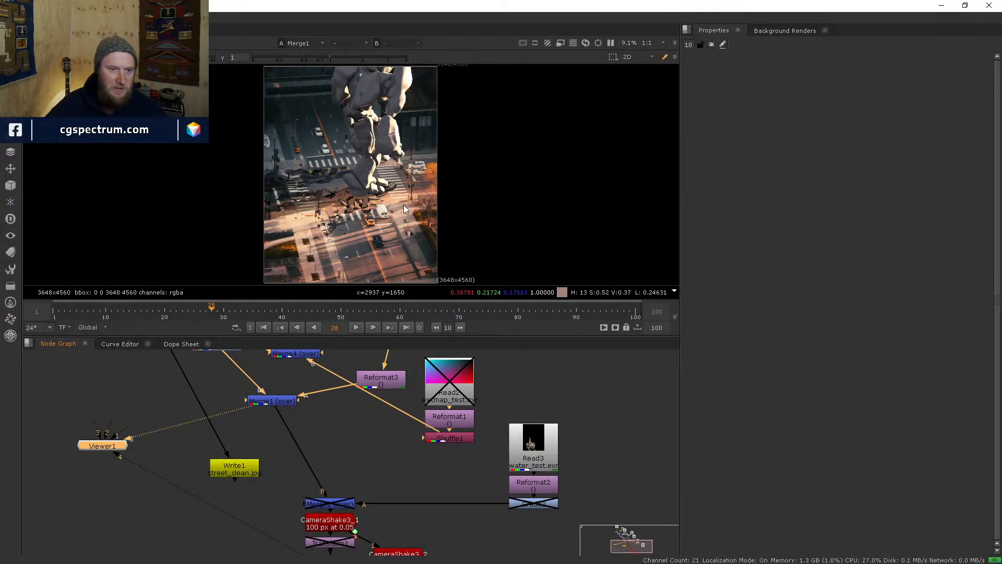
{"action": "scroll", "coordinate": [365, 219], "scroll_direction": "up", "scroll_amount": 1}
{"action": "key", "text": "space"}
{"action": "scroll", "coordinate": [521, 339], "scroll_direction": "up", "scroll_amount": 5}
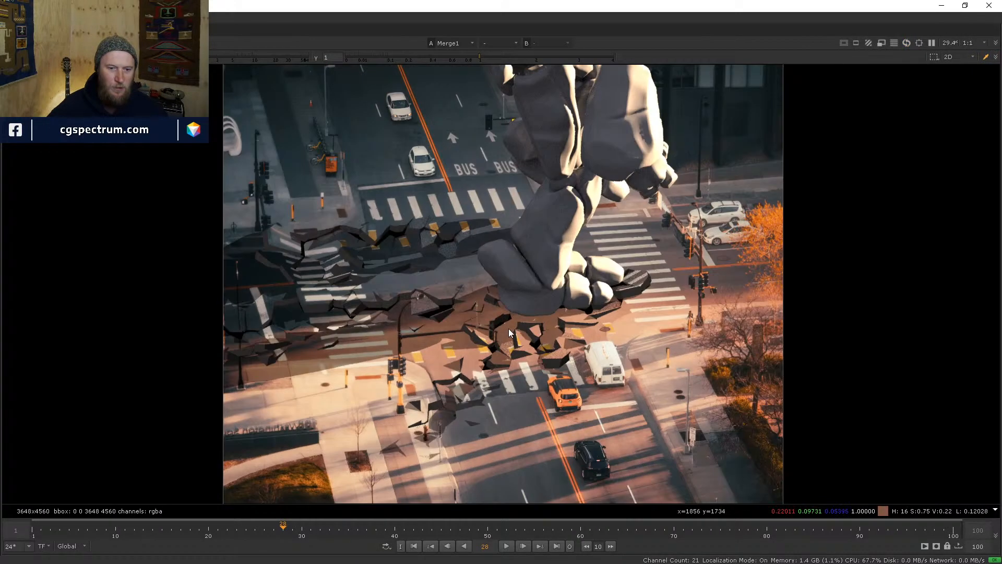
{"action": "middle_click_drag", "start_coordinate": [557, 286], "coordinate": [506, 350]}
{"action": "scroll", "coordinate": [506, 350], "scroll_direction": "down", "scroll_amount": 1}
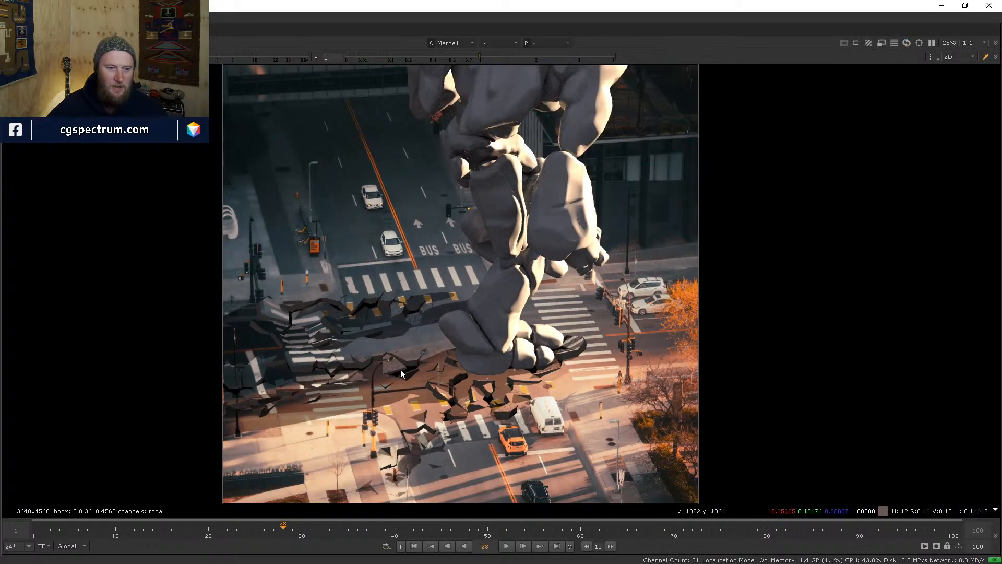
{"action": "middle_click_drag", "start_coordinate": [453, 314], "coordinate": [527, 360]}
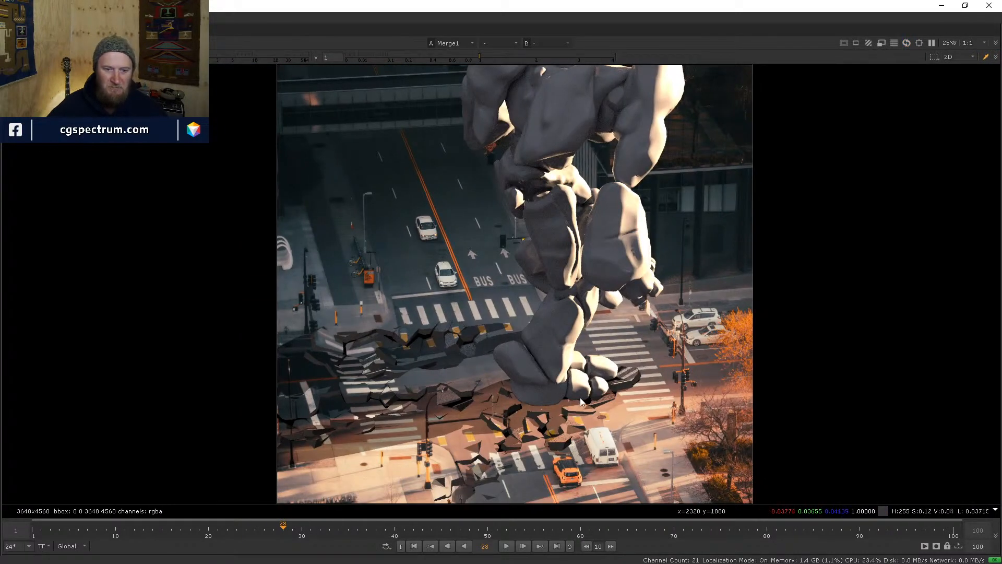
{"action": "scroll", "coordinate": [524, 436], "scroll_direction": "up", "scroll_amount": 4}
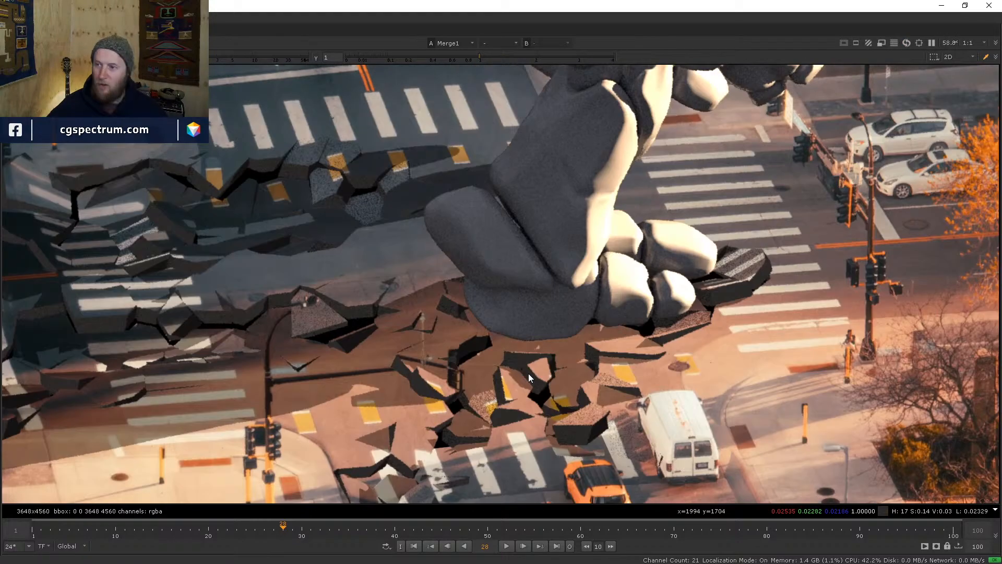
{"action": "middle_click_drag", "start_coordinate": [580, 399], "coordinate": [567, 372]}
{"action": "scroll", "coordinate": [567, 372], "scroll_direction": "down", "scroll_amount": 1}
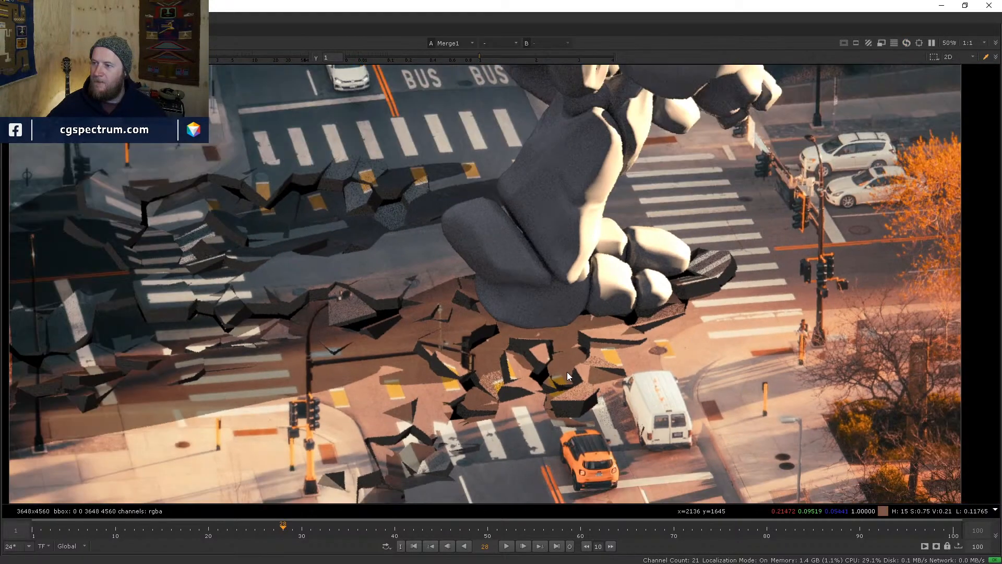
{"action": "scroll", "coordinate": [512, 357], "scroll_direction": "down", "scroll_amount": 1}
{"action": "scroll", "coordinate": [412, 317], "scroll_direction": "down", "scroll_amount": 5}
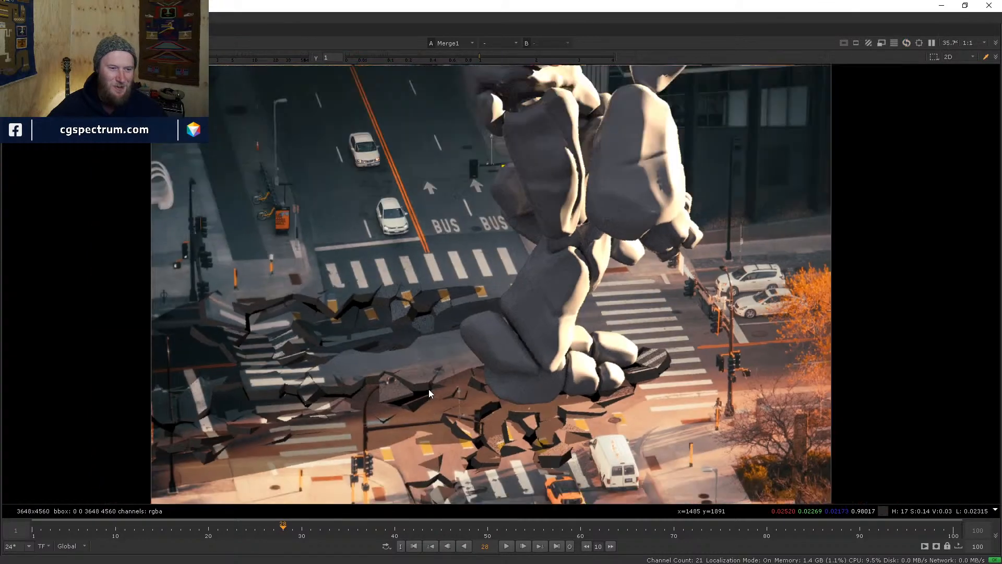
{"action": "scroll", "coordinate": [422, 368], "scroll_direction": "up", "scroll_amount": 3}
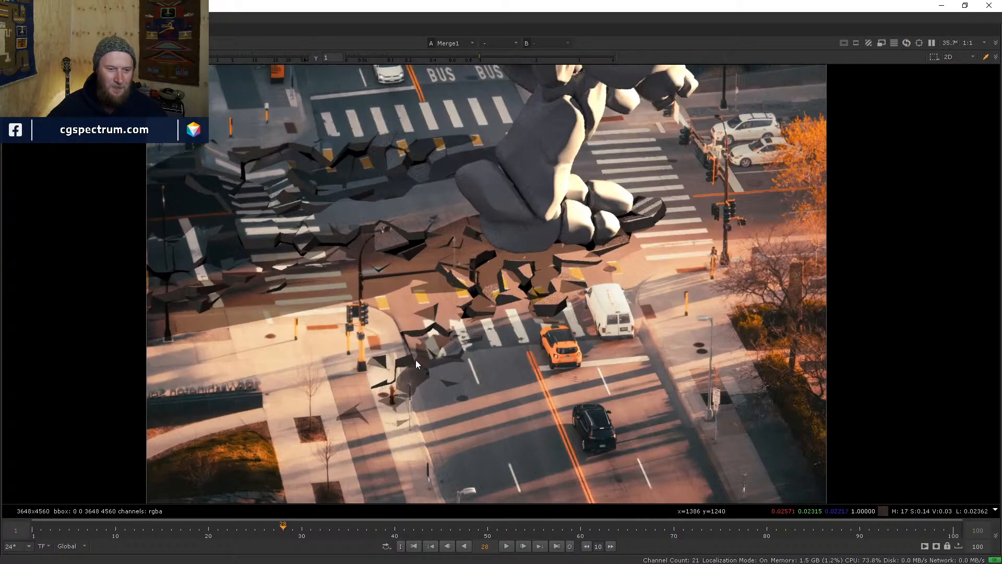
{"action": "left_click_drag", "start_coordinate": [784, 531], "coordinate": [549, 533]}
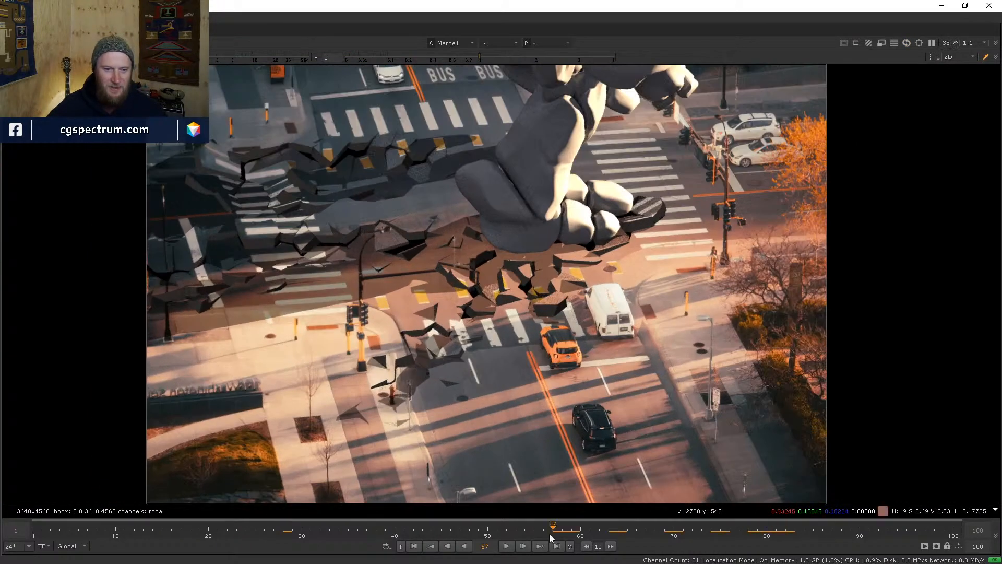
{"action": "left_click", "coordinate": [415, 546]}
{"action": "scroll", "coordinate": [464, 394], "scroll_direction": "down", "scroll_amount": 2}
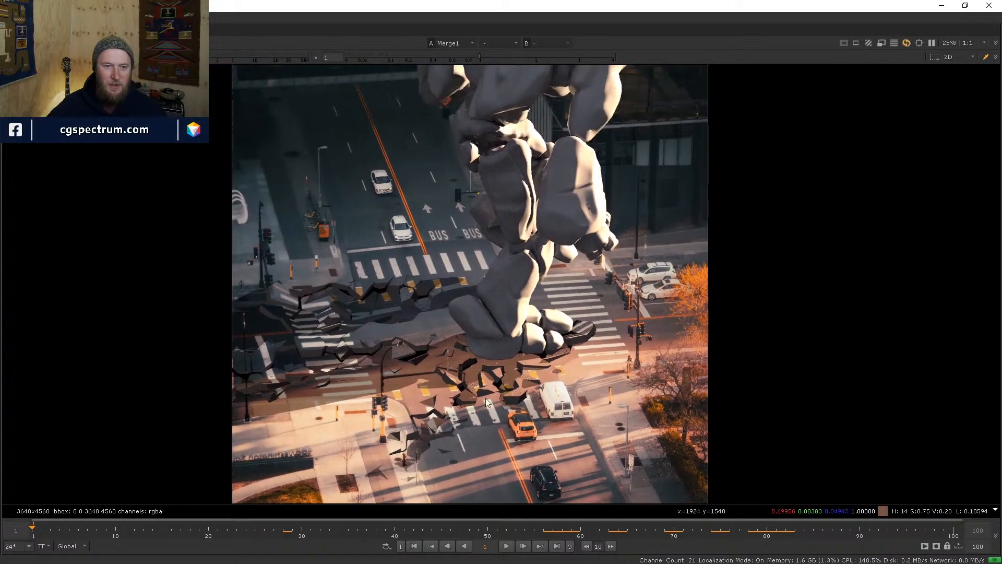
{"action": "scroll", "coordinate": [487, 373], "scroll_direction": "down", "scroll_amount": 2}
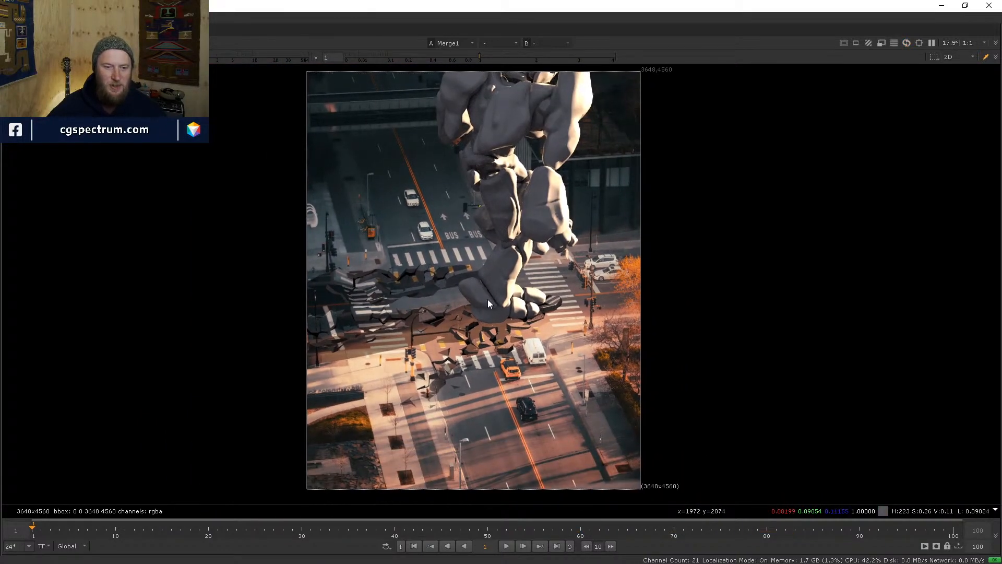
{"action": "middle_click_drag", "start_coordinate": [487, 299], "coordinate": [487, 303]}
{"action": "scroll", "coordinate": [458, 318], "scroll_direction": "up", "scroll_amount": 1}
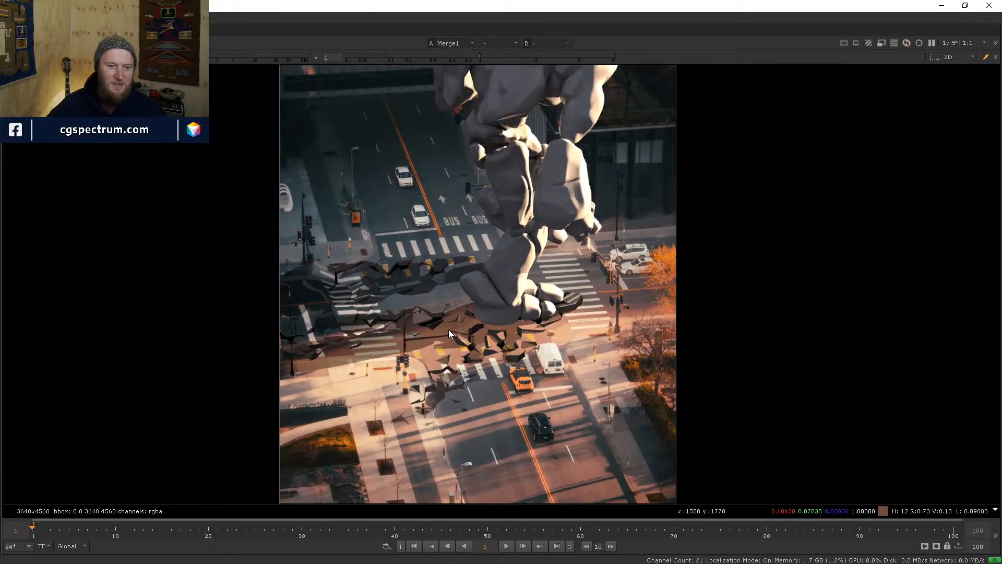
{"action": "scroll", "coordinate": [449, 342], "scroll_direction": "up", "scroll_amount": 1}
{"action": "scroll", "coordinate": [447, 333], "scroll_direction": "down", "scroll_amount": 1}
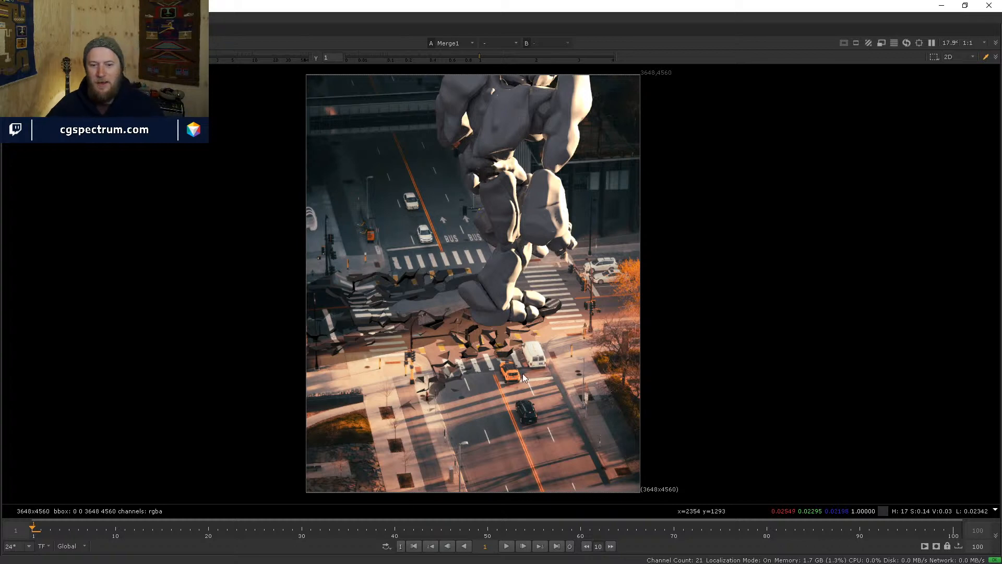
{"action": "left_click_drag", "start_coordinate": [952, 535], "coordinate": [433, 546]}
{"action": "left_click", "coordinate": [413, 546]}
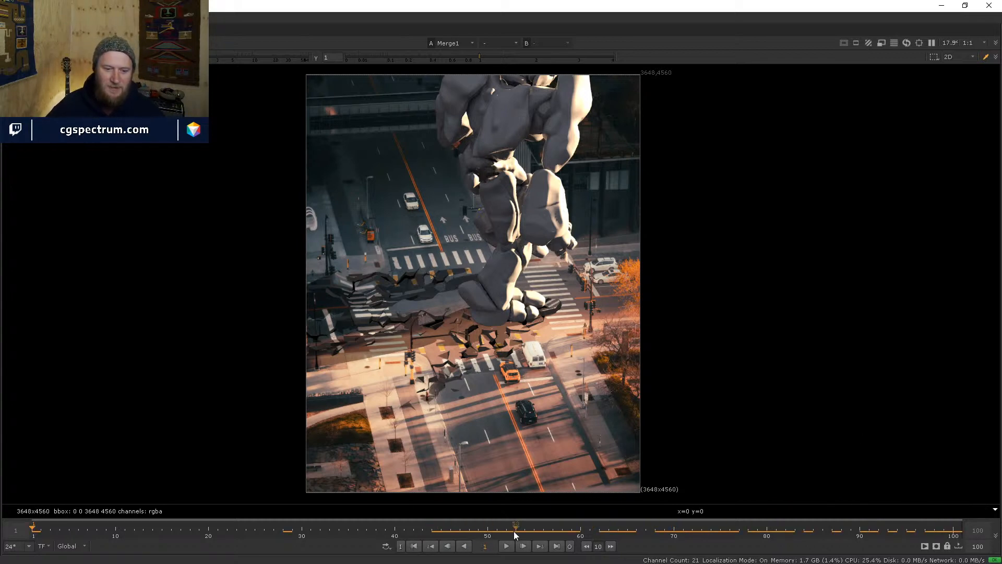
{"action": "left_click", "coordinate": [36, 533]}
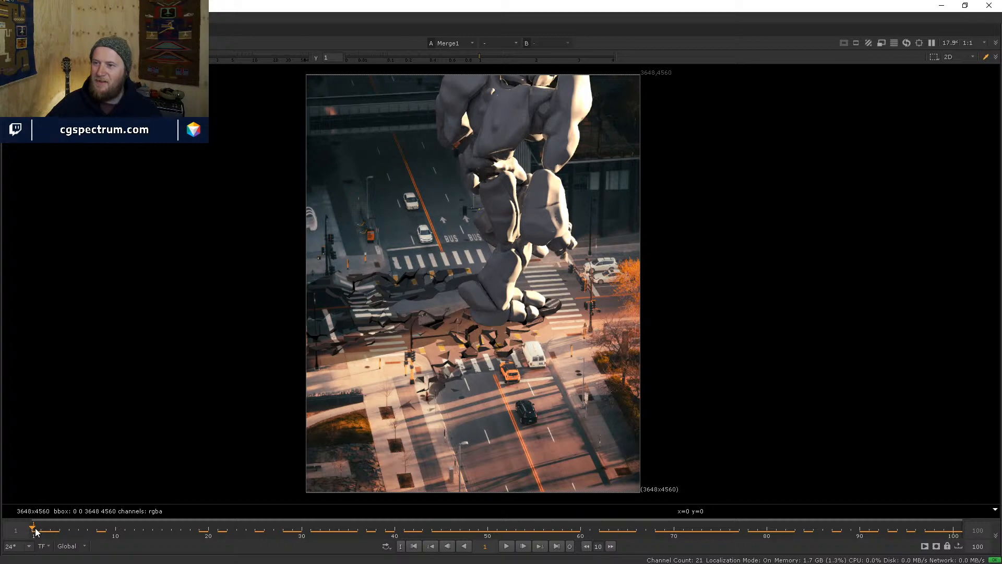
{"action": "left_click_drag", "start_coordinate": [36, 532], "coordinate": [172, 541]}
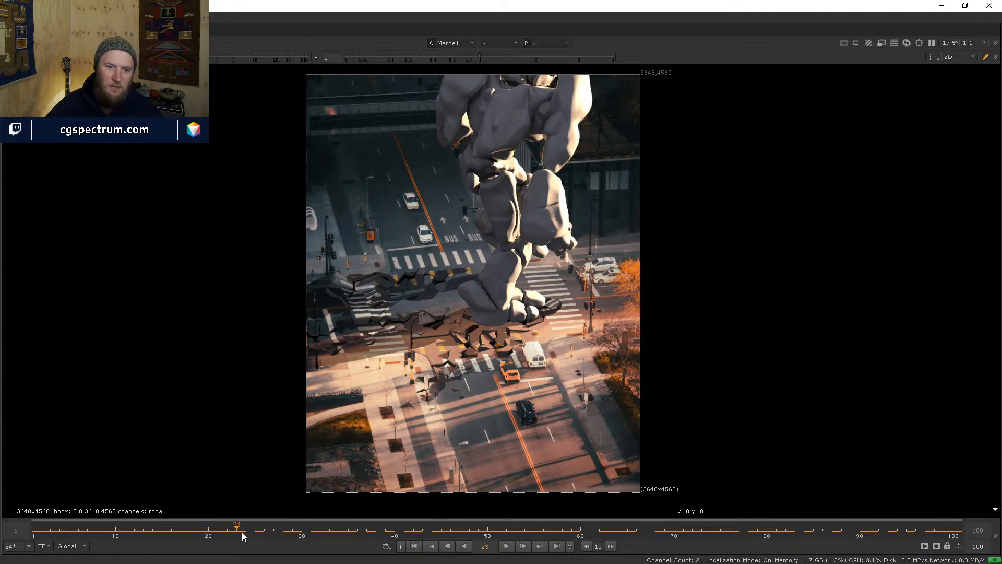
{"action": "left_click_drag", "start_coordinate": [243, 531], "coordinate": [370, 519]}
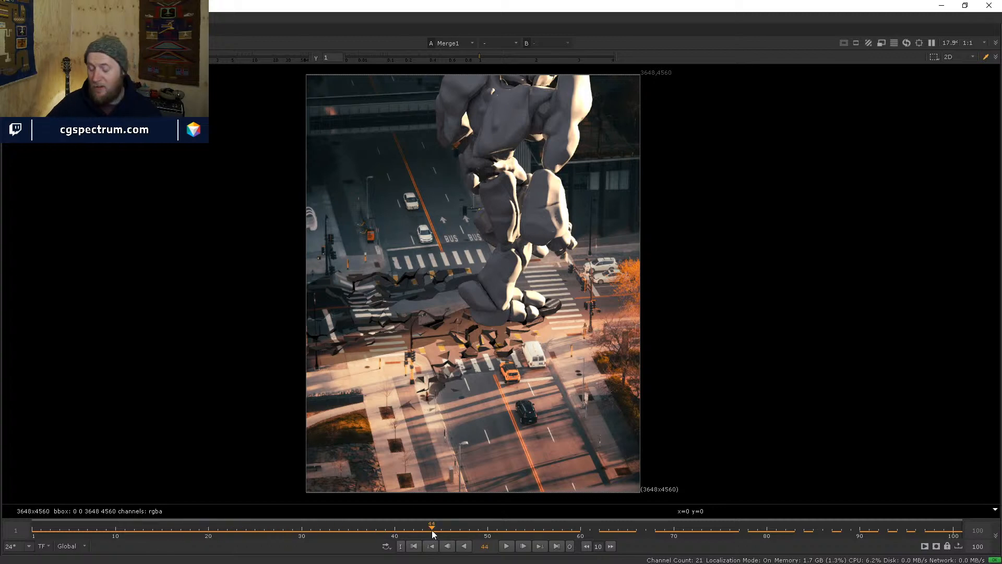
{"action": "left_click_drag", "start_coordinate": [280, 517], "coordinate": [237, 536]}
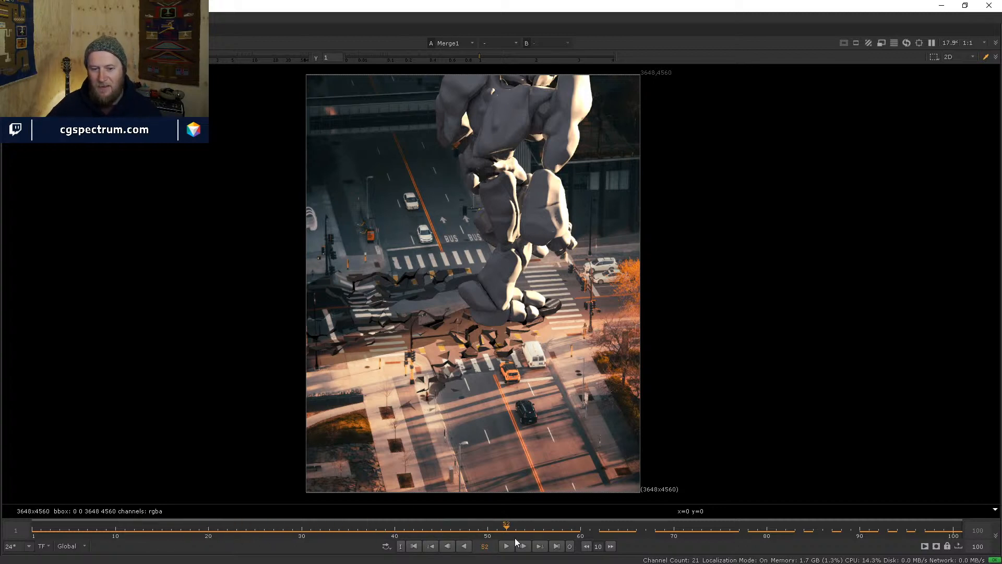
{"action": "left_click_drag", "start_coordinate": [609, 523], "coordinate": [479, 488]}
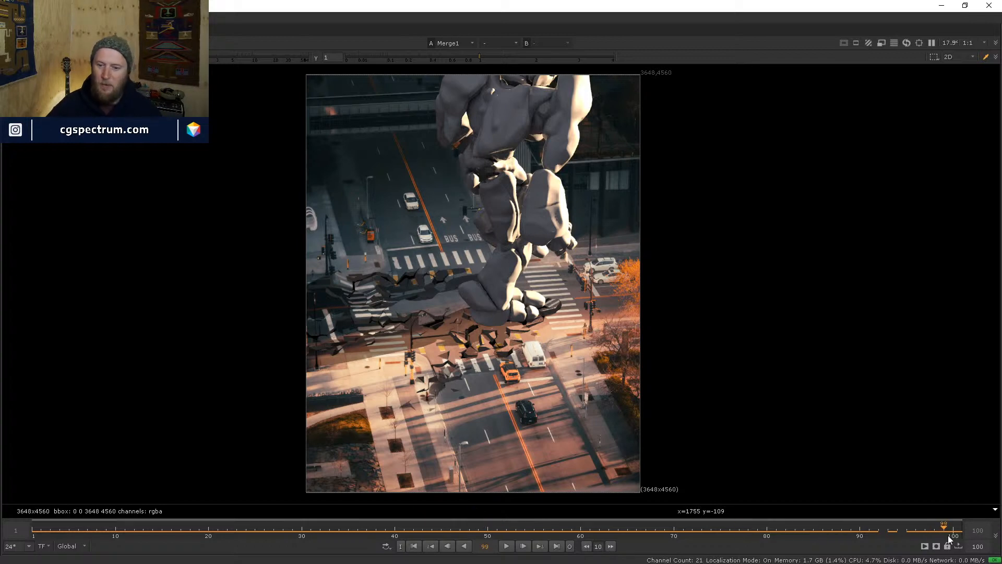
{"action": "left_click_drag", "start_coordinate": [949, 540], "coordinate": [876, 543]}
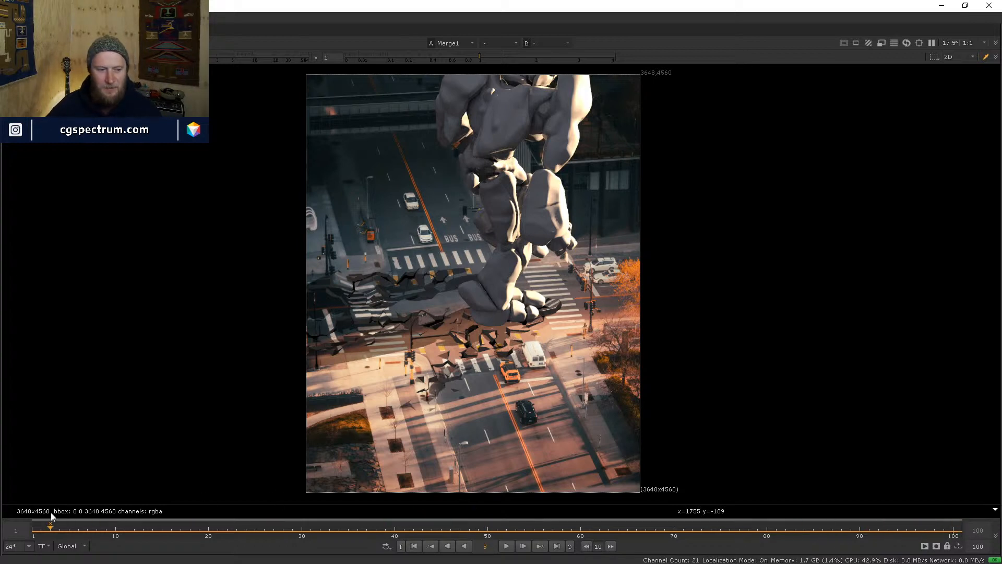
{"action": "left_click_drag", "start_coordinate": [52, 513], "coordinate": [33, 524]}
- Zoom in on the giant's fist in the cracked crosswalk, zoom back out, then return to Houdini
{"action": "scroll", "coordinate": [445, 337], "scroll_direction": "up", "scroll_amount": 3}
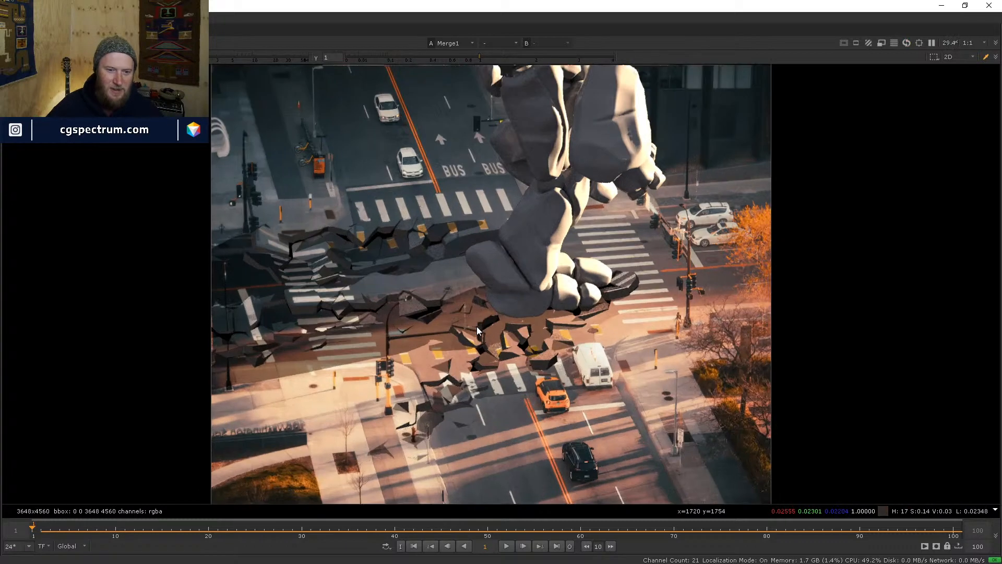
{"action": "scroll", "coordinate": [477, 327], "scroll_direction": "up", "scroll_amount": 5}
{"action": "scroll", "coordinate": [491, 316], "scroll_direction": "down", "scroll_amount": 5}
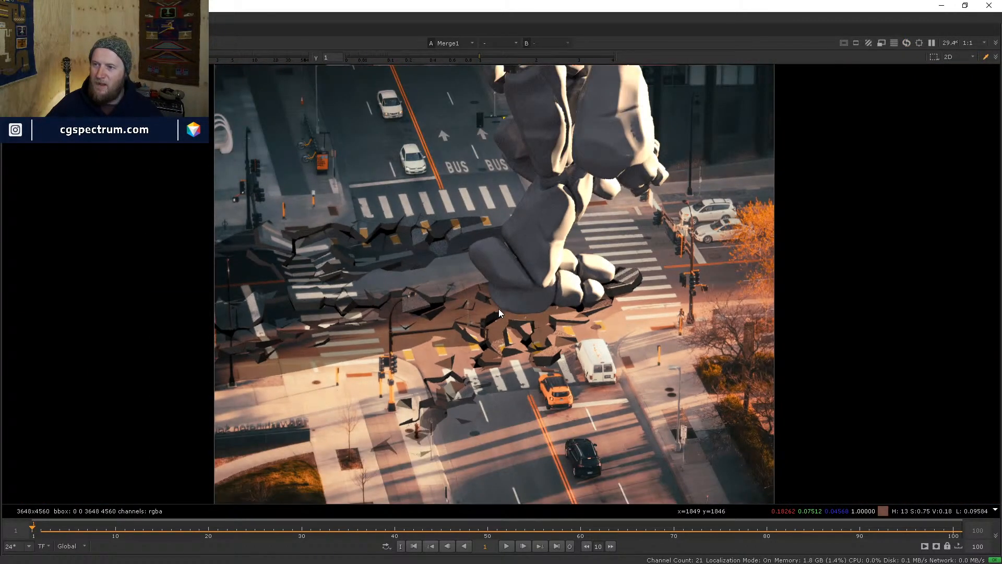
{"action": "scroll", "coordinate": [499, 308], "scroll_direction": "down", "scroll_amount": 1}
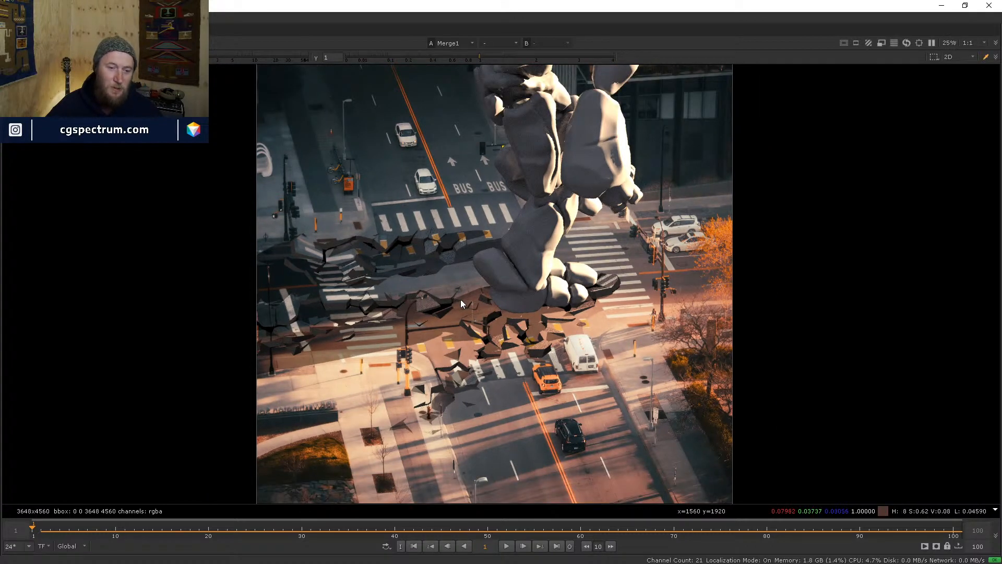
{"action": "scroll", "coordinate": [460, 302], "scroll_direction": "up", "scroll_amount": 2}
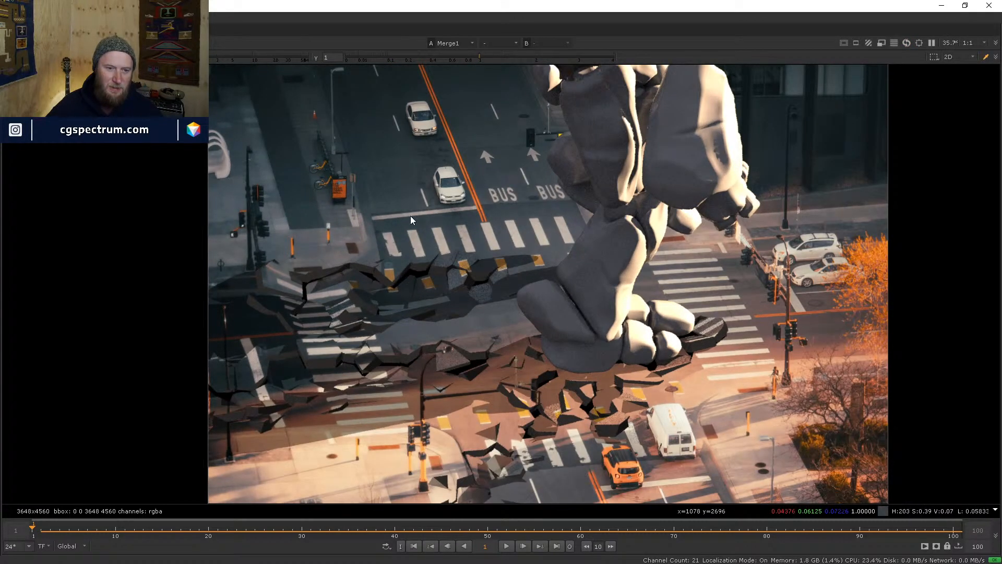
{"action": "scroll", "coordinate": [397, 279], "scroll_direction": "up", "scroll_amount": 6}
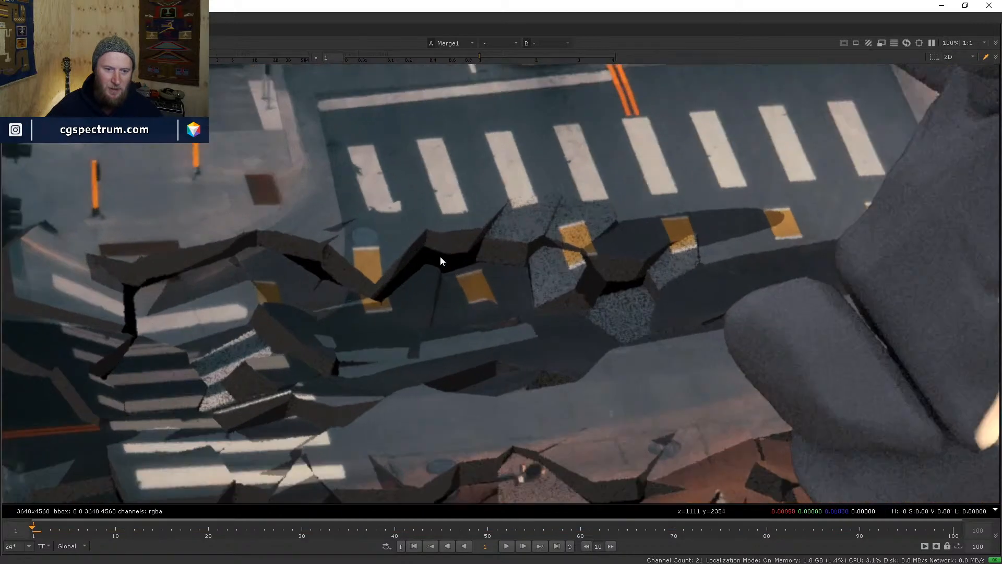
{"action": "scroll", "coordinate": [361, 302], "scroll_direction": "down", "scroll_amount": 6}
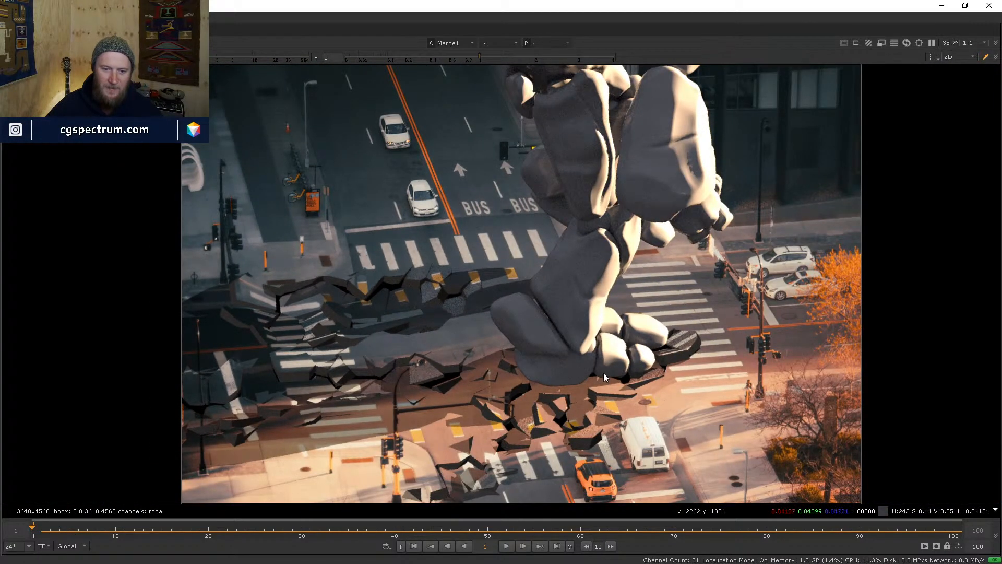
{"action": "middle_click_drag", "start_coordinate": [603, 372], "coordinate": [505, 368]}
{"action": "scroll", "coordinate": [552, 346], "scroll_direction": "down", "scroll_amount": 2}
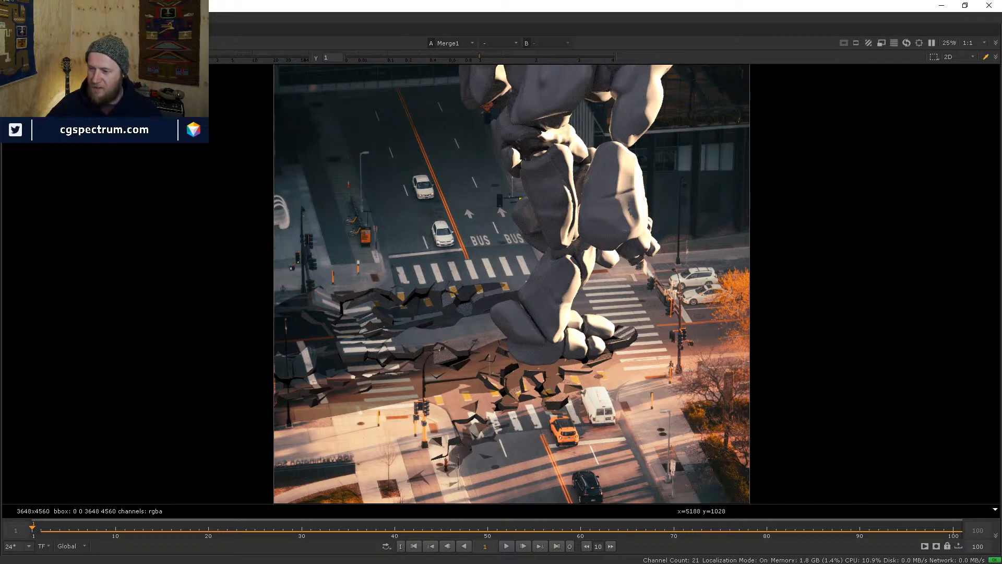
{"action": "key", "text": "alt+Tab"}
- Go up to the /obj level, find the GROUND object and enter its network
{"action": "left_click", "coordinate": [748, 304]}
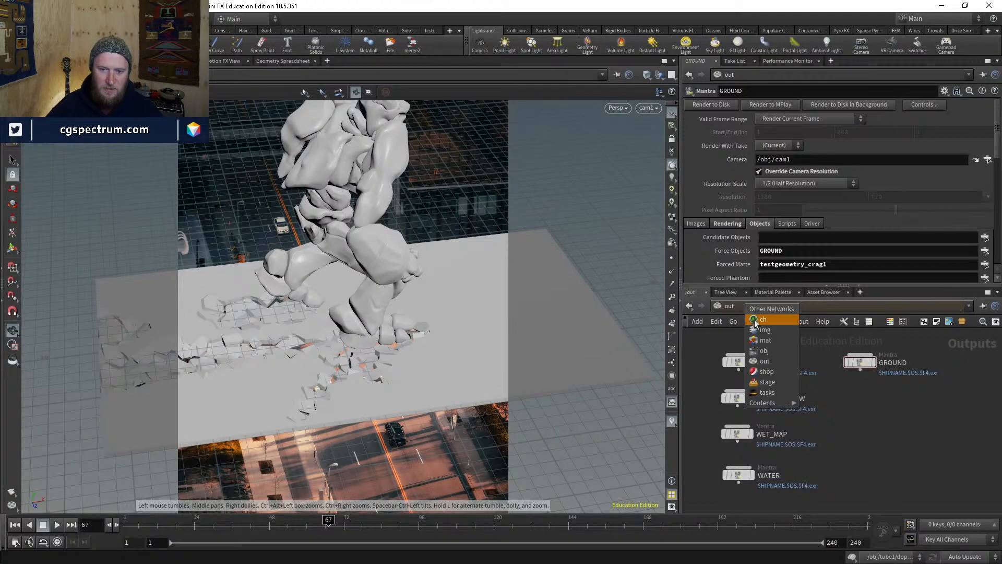
{"action": "left_click", "coordinate": [764, 352]}
{"action": "middle_click_drag", "start_coordinate": [851, 421], "coordinate": [818, 412]}
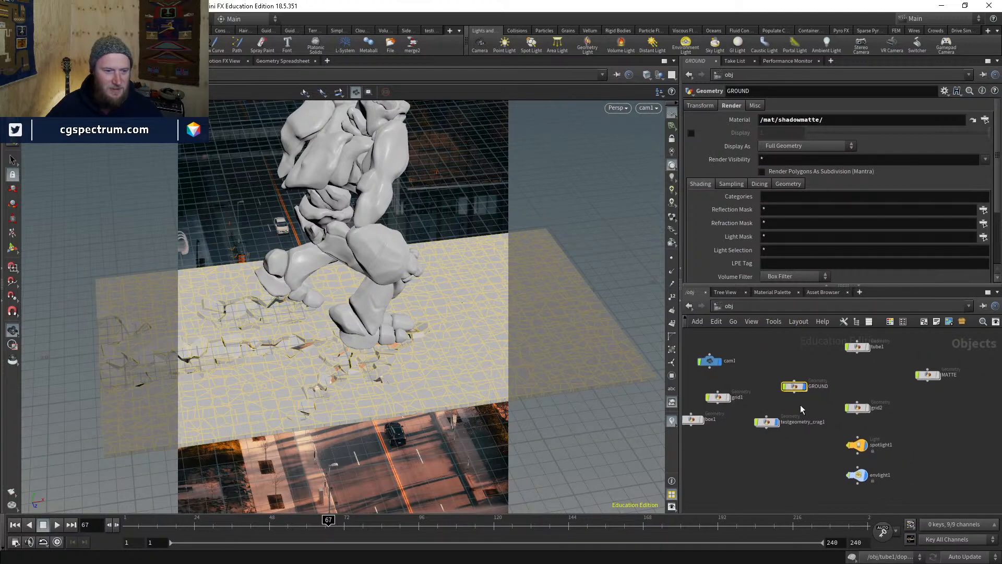
{"action": "scroll", "coordinate": [817, 415], "scroll_direction": "up", "scroll_amount": 1}
{"action": "middle_click_drag", "start_coordinate": [883, 368], "coordinate": [956, 370]}
{"action": "middle_click_drag", "start_coordinate": [901, 384], "coordinate": [799, 369]}
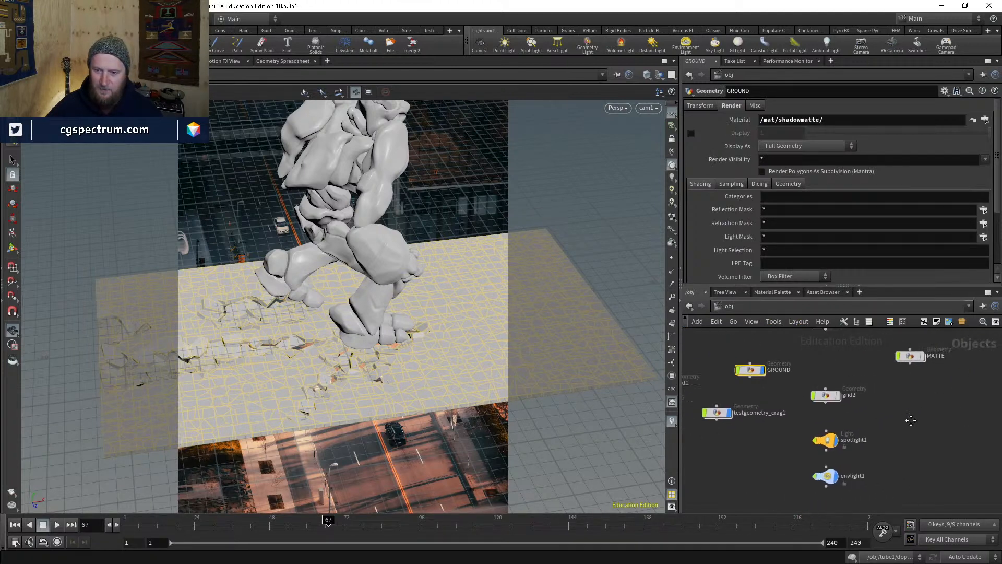
{"action": "middle_click_drag", "start_coordinate": [910, 421], "coordinate": [862, 440]}
{"action": "middle_click_drag", "start_coordinate": [823, 392], "coordinate": [907, 385]}
{"action": "scroll", "coordinate": [800, 381], "scroll_direction": "up", "scroll_amount": 2}
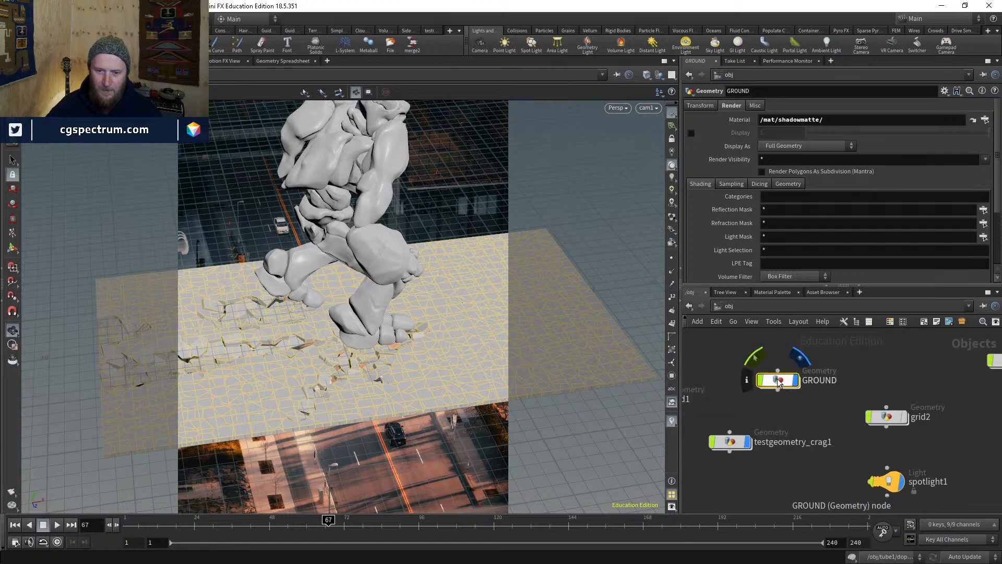
{"action": "double_click", "coordinate": [781, 381]}
- Display the voronoifracture1 result on the ground, briefly checking it in wireframe
{"action": "scroll", "coordinate": [855, 488], "scroll_direction": "up", "scroll_amount": 2}
{"action": "middle_click_drag", "start_coordinate": [841, 487], "coordinate": [884, 508]}
{"action": "scroll", "coordinate": [847, 392], "scroll_direction": "up", "scroll_amount": 6}
{"action": "scroll", "coordinate": [870, 441], "scroll_direction": "down", "scroll_amount": 5}
{"action": "middle_click_drag", "start_coordinate": [899, 353], "coordinate": [904, 438]}
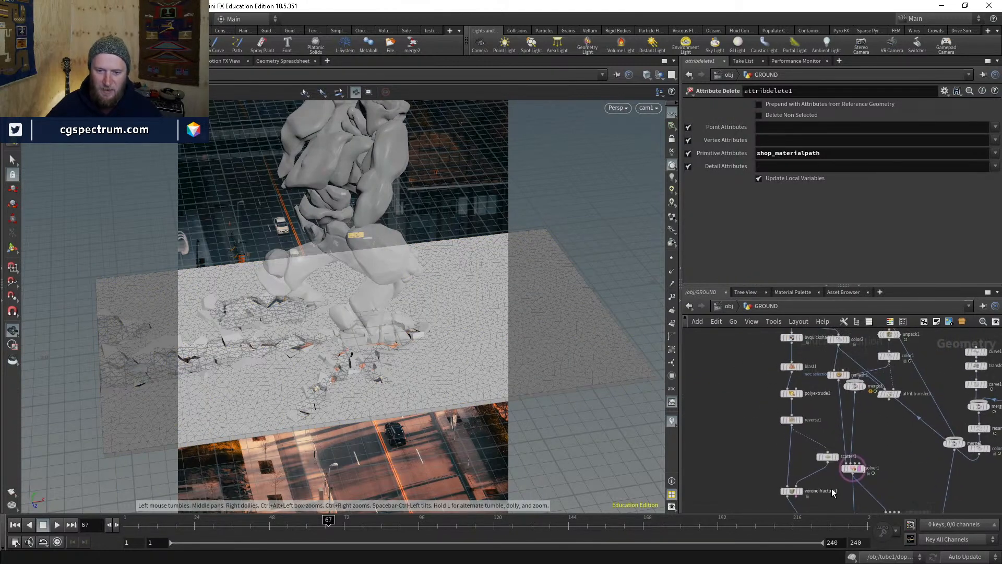
{"action": "scroll", "coordinate": [834, 492], "scroll_direction": "up", "scroll_amount": 2}
{"action": "middle_click_drag", "start_coordinate": [804, 483], "coordinate": [805, 424]}
{"action": "scroll", "coordinate": [804, 424], "scroll_direction": "up", "scroll_amount": 3}
{"action": "left_click", "coordinate": [787, 439]}
{"action": "key", "text": "shift+w"}
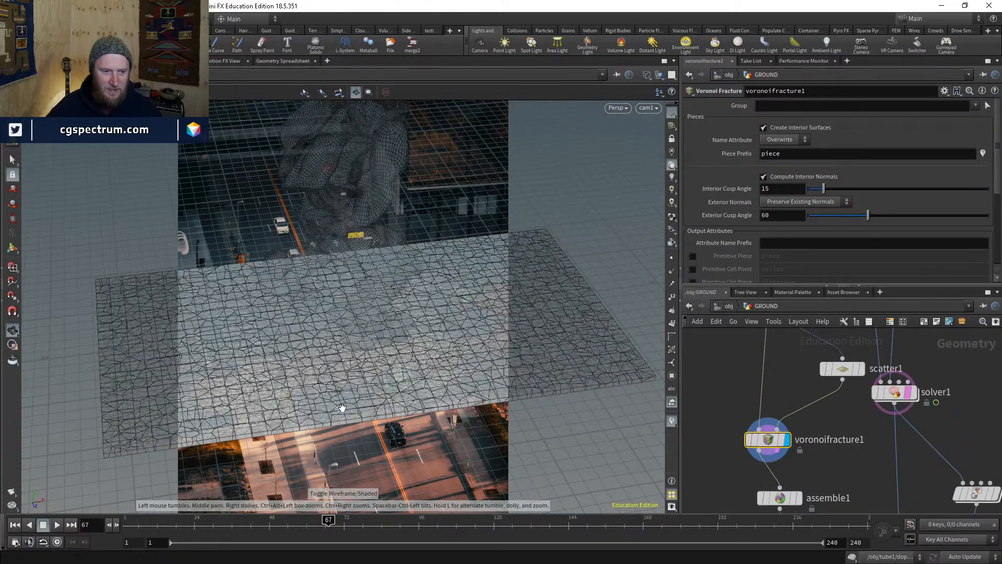
{"action": "key", "text": "shift+w"}
- Display the fractured ground from pointdeform1 at frame 71
{"action": "scroll", "coordinate": [837, 472], "scroll_direction": "down", "scroll_amount": 4}
{"action": "middle_click_drag", "start_coordinate": [837, 473], "coordinate": [765, 336]}
{"action": "scroll", "coordinate": [802, 453], "scroll_direction": "up", "scroll_amount": 3}
{"action": "left_click", "coordinate": [820, 453]}
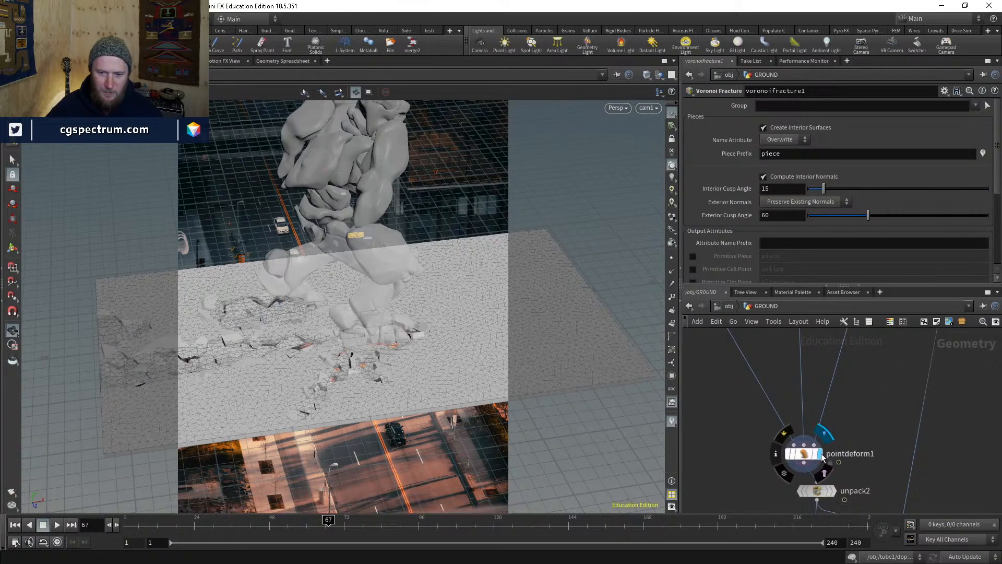
{"action": "left_click_drag", "start_coordinate": [318, 514], "coordinate": [342, 500]}
- Orbit and move in close over the cracked ground, toggling wireframe display
{"action": "left_click_drag", "start_coordinate": [557, 349], "coordinate": [341, 351]}
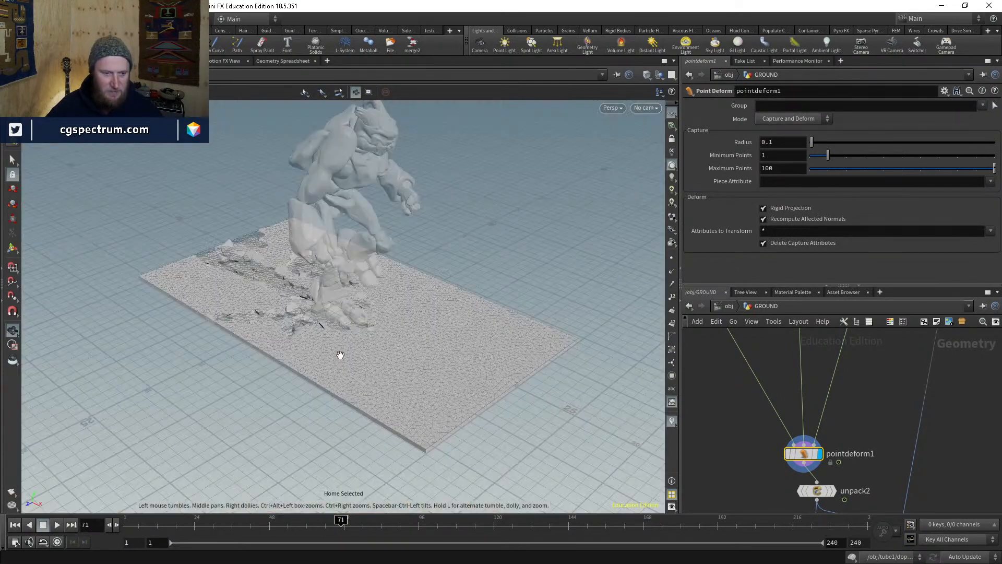
{"action": "key", "text": "g"}
{"action": "right_click_drag", "start_coordinate": [469, 258], "coordinate": [392, 376]}
{"action": "left_click_drag", "start_coordinate": [391, 375], "coordinate": [396, 335]}
{"action": "right_click_drag", "start_coordinate": [396, 336], "coordinate": [447, 418]}
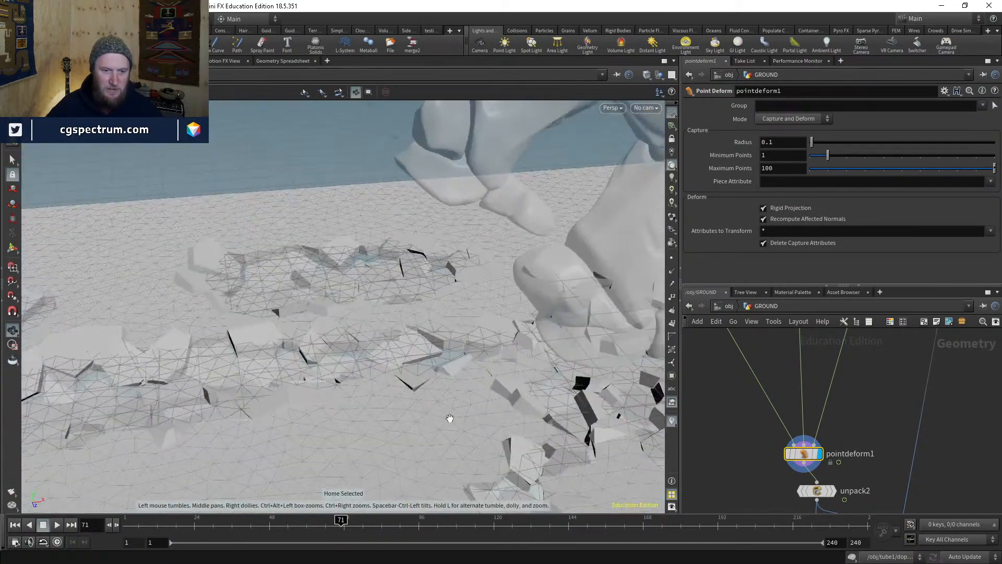
{"action": "middle_click_drag", "start_coordinate": [448, 418], "coordinate": [457, 400]}
{"action": "key", "text": "w"}
{"action": "key", "text": "w"}
{"action": "left_click_drag", "start_coordinate": [457, 400], "coordinate": [443, 426]}
{"action": "middle_click_drag", "start_coordinate": [443, 425], "coordinate": [423, 387]}
{"action": "mouse_move", "coordinate": [423, 386]}
{"action": "left_mouse_down"}
{"action": "mouse_move", "coordinate": [458, 411]}
{"action": "mouse_move", "coordinate": [468, 390]}
{"action": "left_mouse_up"}
- Hide the reference grid and inspect the footprint area from a lower angle
{"action": "left_click", "coordinate": [671, 114]}
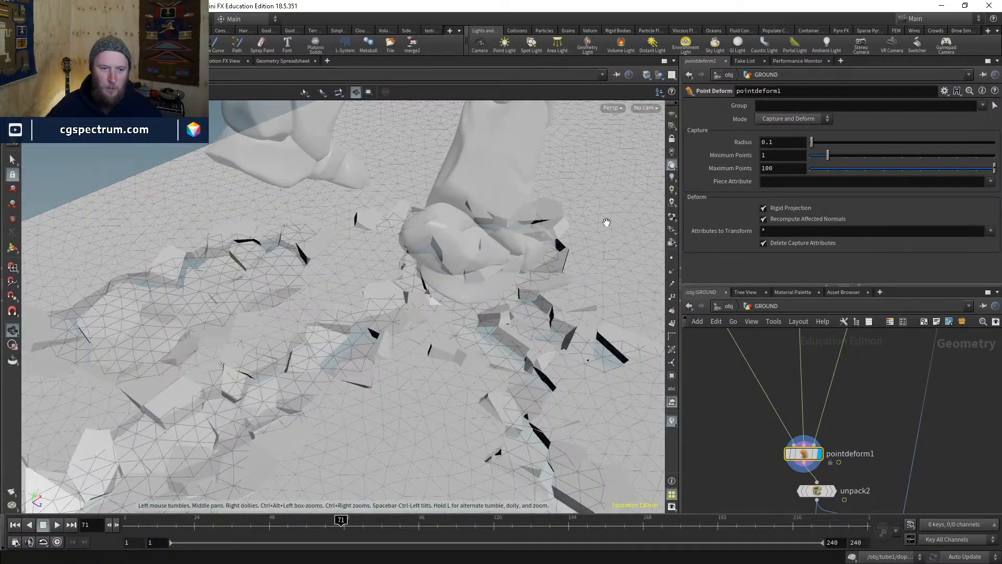
{"action": "left_click_drag", "start_coordinate": [511, 335], "coordinate": [567, 278]}
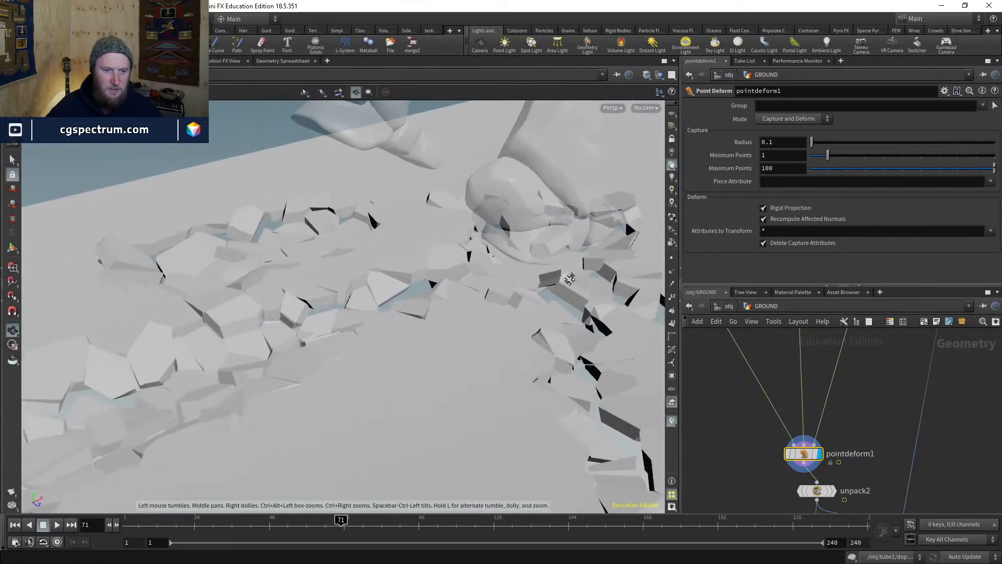
{"action": "middle_click_drag", "start_coordinate": [567, 278], "coordinate": [529, 291]}
{"action": "left_click_drag", "start_coordinate": [528, 291], "coordinate": [522, 286]}
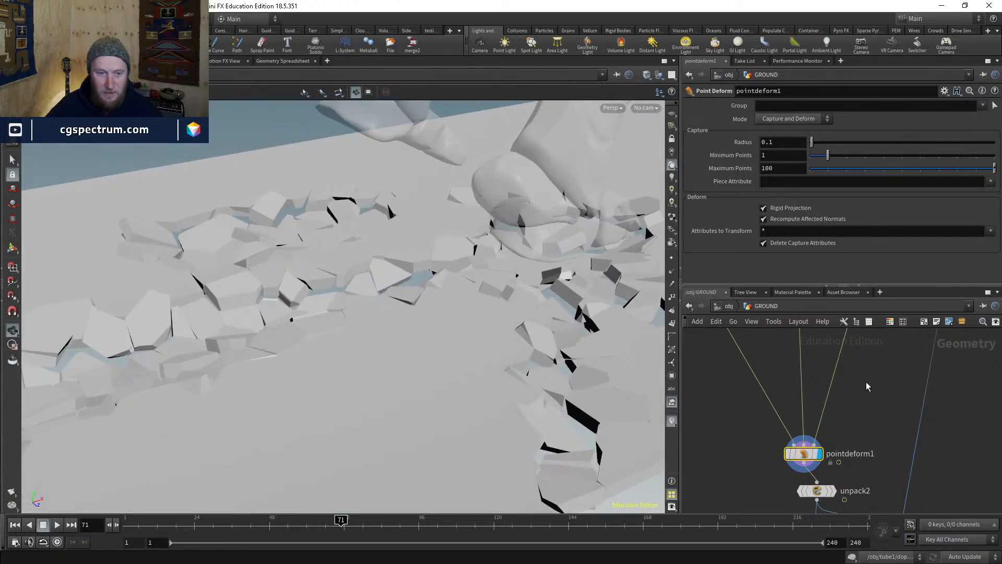
{"action": "scroll", "coordinate": [845, 399], "scroll_direction": "down", "scroll_amount": 2}
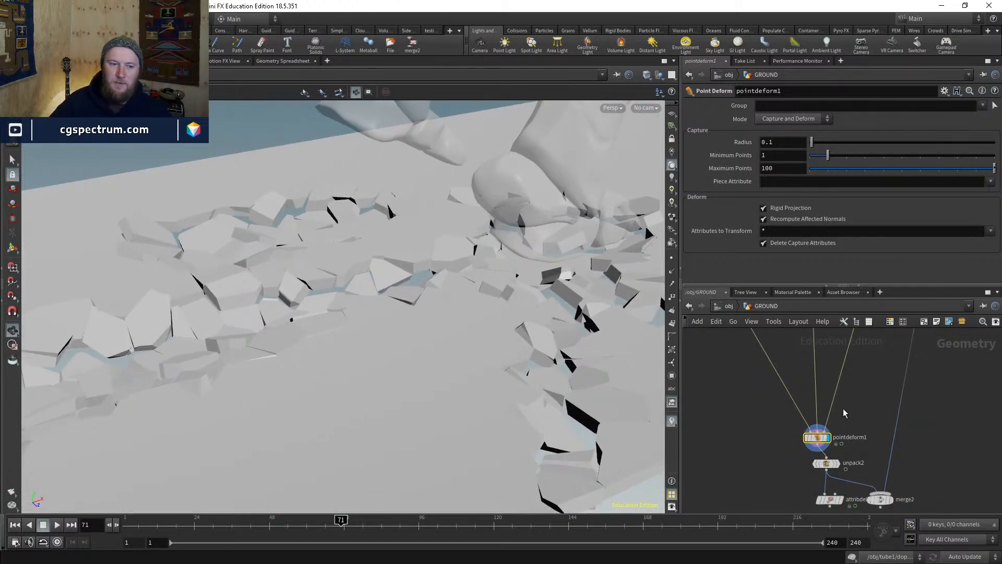
- Bring scatter1 and voronoifracture1 into view and nudge both nodes upward
{"action": "middle_click_drag", "start_coordinate": [843, 408], "coordinate": [850, 496]}
{"action": "scroll", "coordinate": [800, 437], "scroll_direction": "up", "scroll_amount": 3}
{"action": "middle_click_drag", "start_coordinate": [821, 445], "coordinate": [815, 508]}
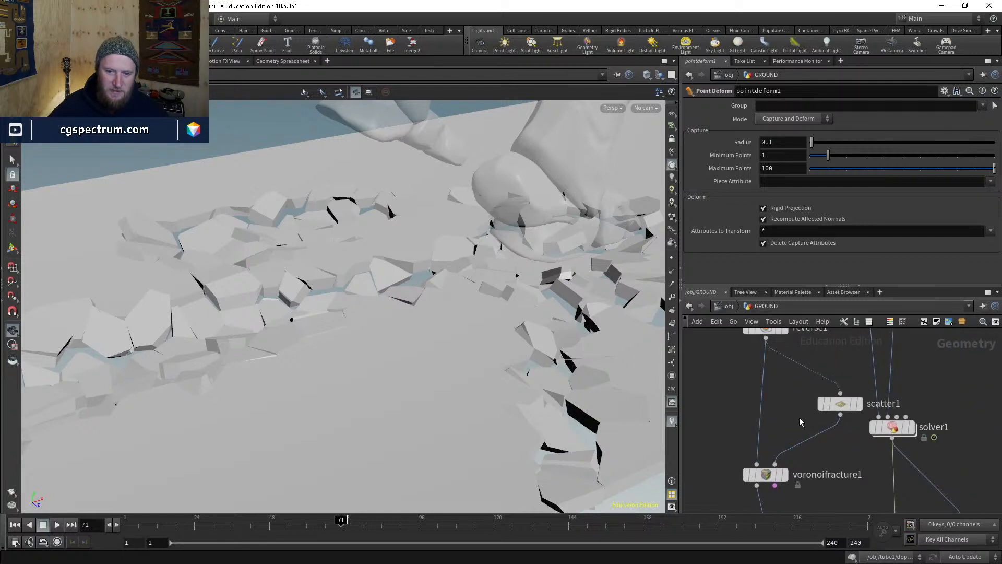
{"action": "middle_click_drag", "start_coordinate": [800, 422], "coordinate": [819, 359]}
{"action": "left_click_drag", "start_coordinate": [773, 496], "coordinate": [774, 481]}
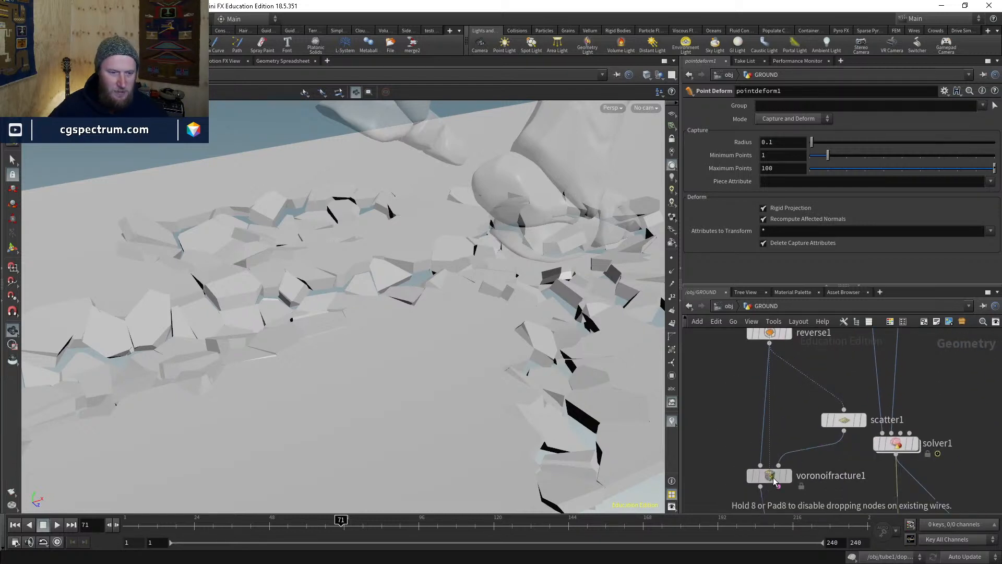
{"action": "left_click_drag", "start_coordinate": [841, 420], "coordinate": [826, 412]}
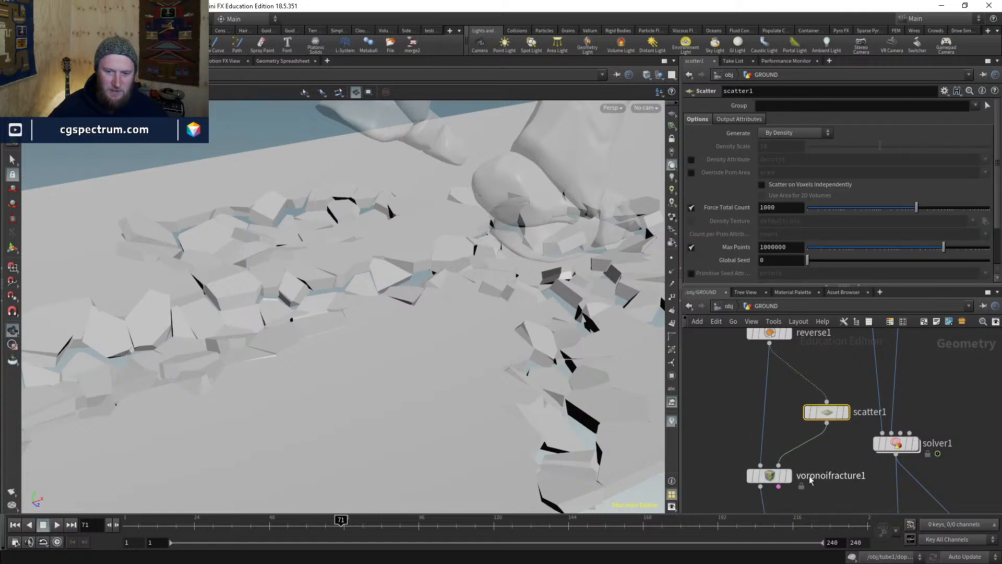
- Display voronoifracture1 and inspect the fractured ground's cells in wireframe
{"action": "left_click", "coordinate": [789, 476]}
{"action": "key", "text": "space+g"}
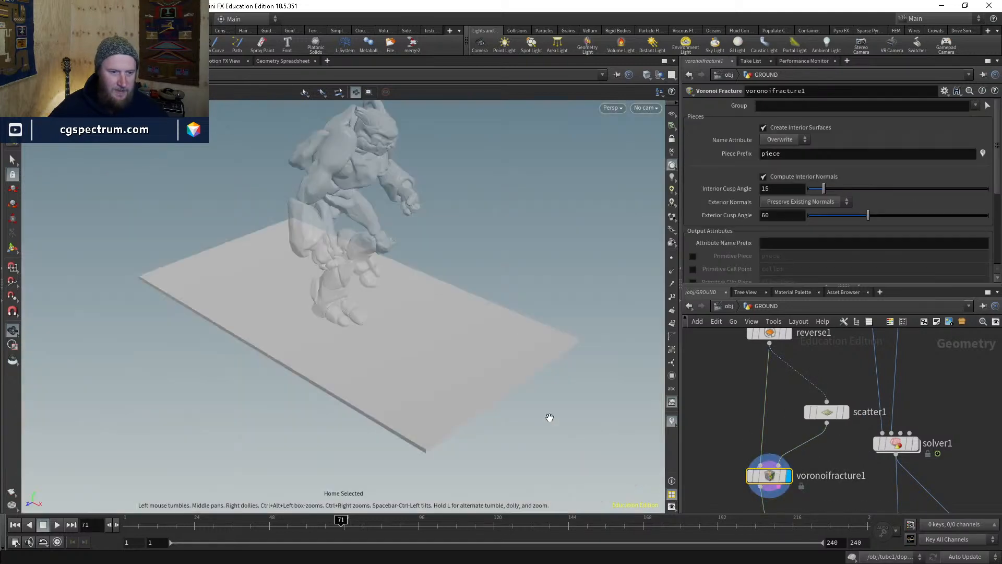
{"action": "left_click_drag", "start_coordinate": [549, 417], "coordinate": [470, 386]}
{"action": "key", "text": "shift+w"}
{"action": "left_click_drag", "start_coordinate": [403, 391], "coordinate": [514, 374]}
- Set scatter1's Force Total Count to 5000, then to 10000
{"action": "left_click", "coordinate": [828, 416]}
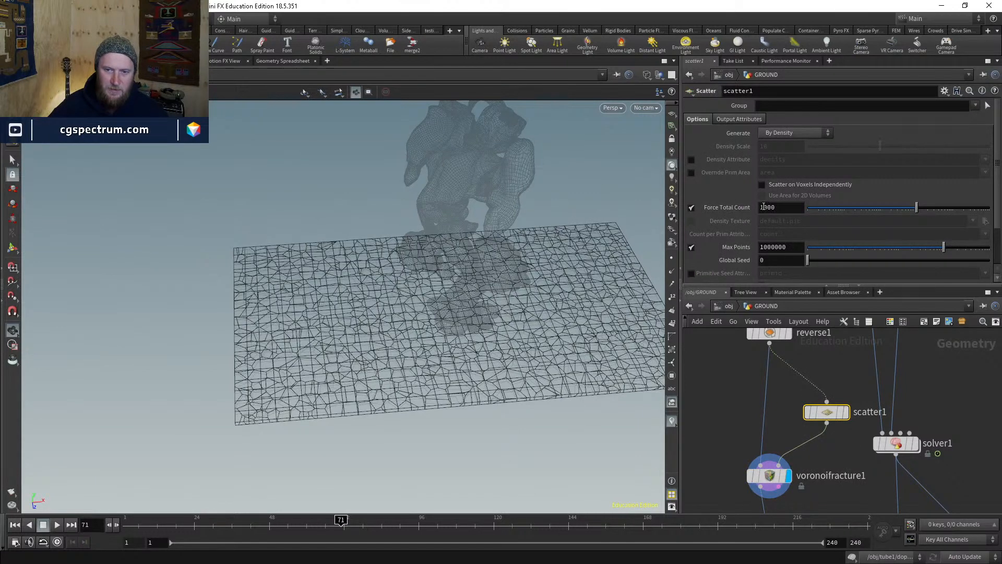
{"action": "left_click", "coordinate": [763, 207]}
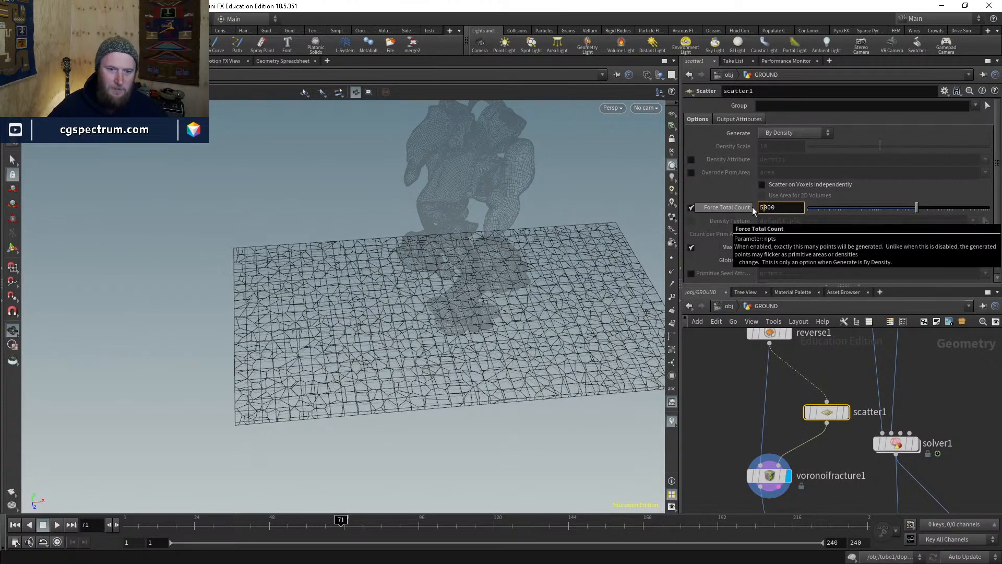
{"action": "type", "text": "5"}
{"action": "key", "text": "Return"}
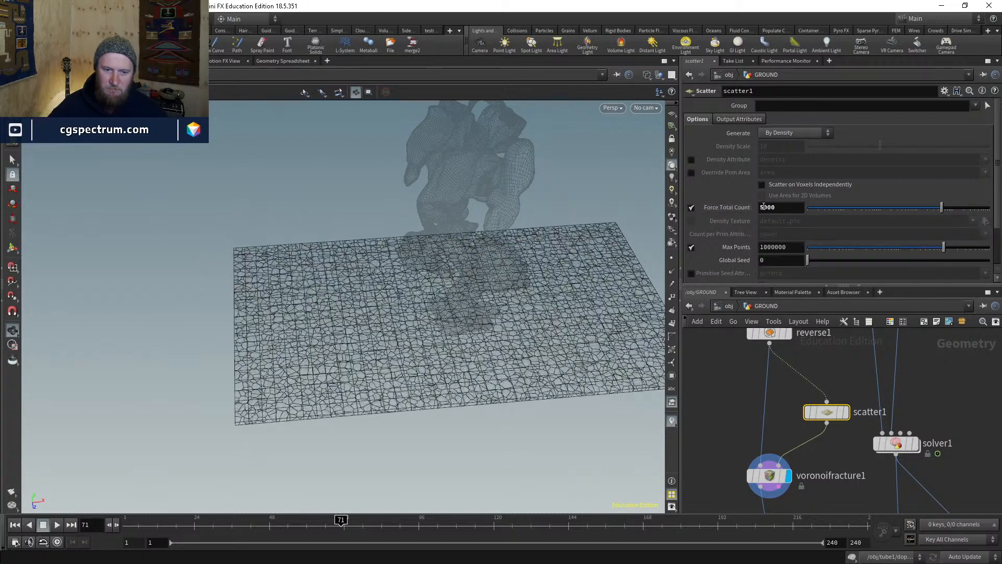
{"action": "left_click", "coordinate": [761, 207]}
{"action": "key", "text": "Return"}
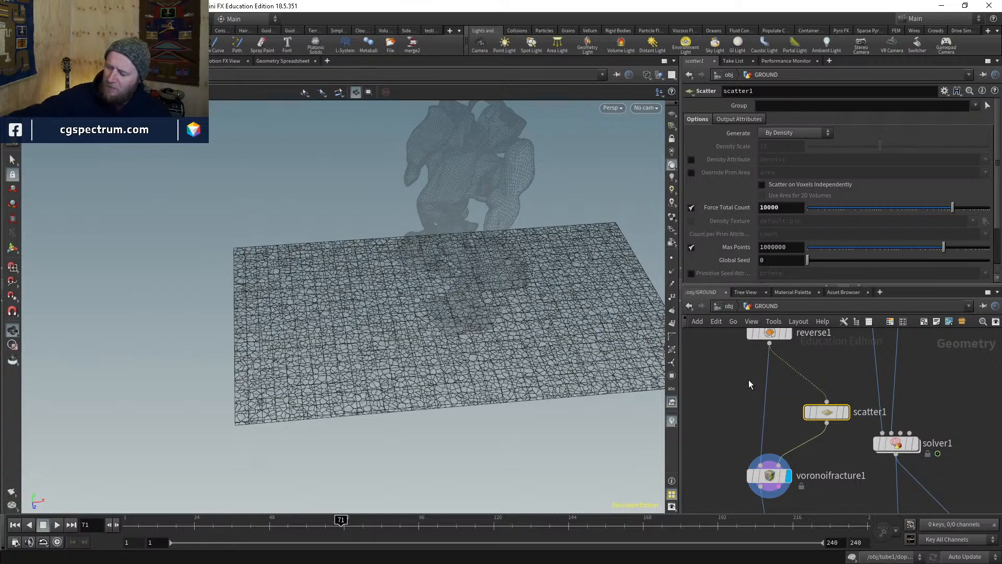
- Display assemble1, then show the point-deformed ground from pointdeform1
{"action": "scroll", "coordinate": [725, 378], "scroll_direction": "down", "scroll_amount": 3}
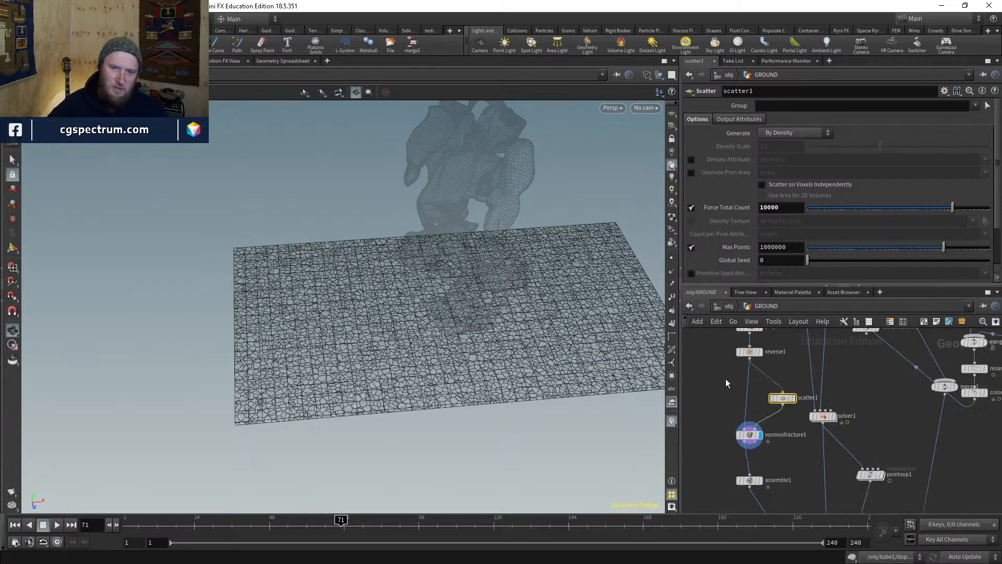
{"action": "middle_click_drag", "start_coordinate": [782, 459], "coordinate": [757, 367]}
{"action": "scroll", "coordinate": [732, 391], "scroll_direction": "up", "scroll_amount": 4}
{"action": "left_click", "coordinate": [732, 381]}
{"action": "mouse_move", "coordinate": [804, 498]}
{"action": "middle_mouse_down"}
{"action": "mouse_move", "coordinate": [758, 412]}
{"action": "mouse_move", "coordinate": [768, 392]}
{"action": "mouse_move", "coordinate": [739, 330]}
{"action": "middle_mouse_up"}
{"action": "left_click", "coordinate": [798, 424]}
{"action": "left_click", "coordinate": [827, 424]}
- Tumble around the deformed ground to inspect the cracked footprint, shaded and wireframe
{"action": "key", "text": "w"}
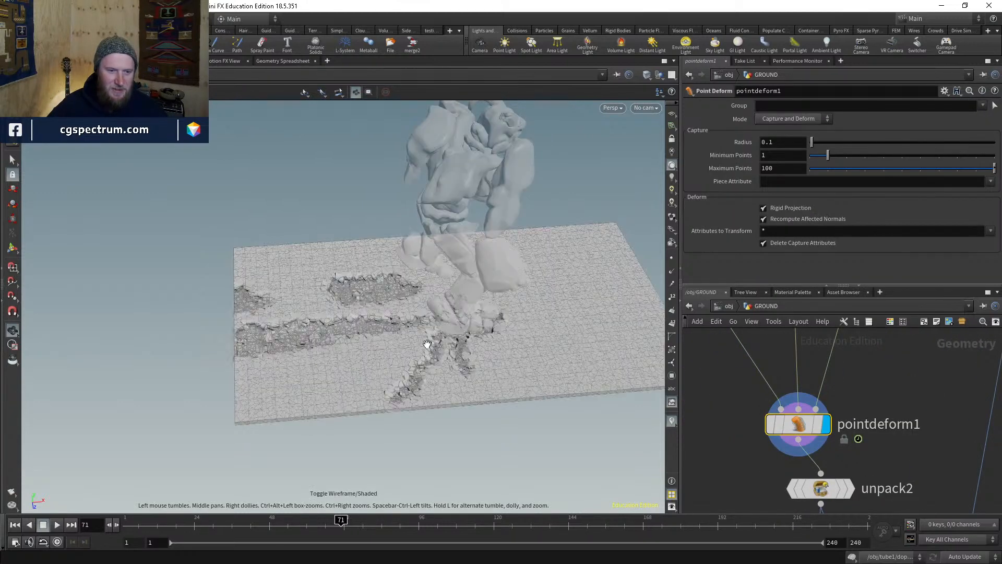
{"action": "left_click_drag", "start_coordinate": [365, 334], "coordinate": [347, 321]}
{"action": "scroll", "coordinate": [346, 321], "scroll_direction": "up", "scroll_amount": 5}
{"action": "middle_click_drag", "start_coordinate": [347, 321], "coordinate": [494, 351]}
{"action": "mouse_move", "coordinate": [503, 360]}
{"action": "left_mouse_down"}
{"action": "mouse_move", "coordinate": [495, 372]}
{"action": "mouse_move", "coordinate": [458, 331]}
{"action": "left_mouse_up"}
{"action": "key", "text": "w"}
{"action": "key", "text": "w"}
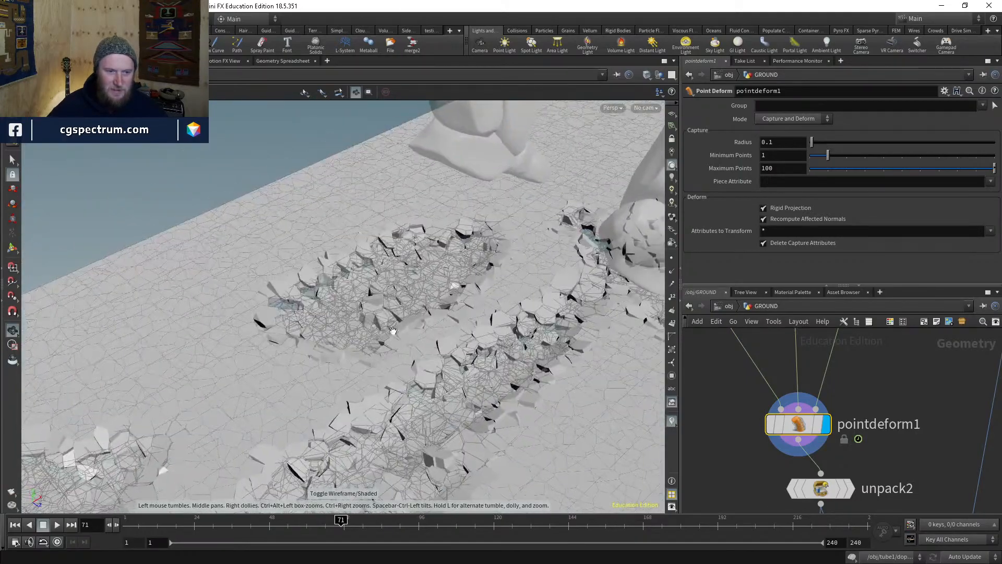
{"action": "right_click_drag", "start_coordinate": [458, 331], "coordinate": [457, 252]}
{"action": "left_click_drag", "start_coordinate": [456, 252], "coordinate": [418, 248]}
{"action": "right_click_drag", "start_coordinate": [418, 249], "coordinate": [401, 331]}
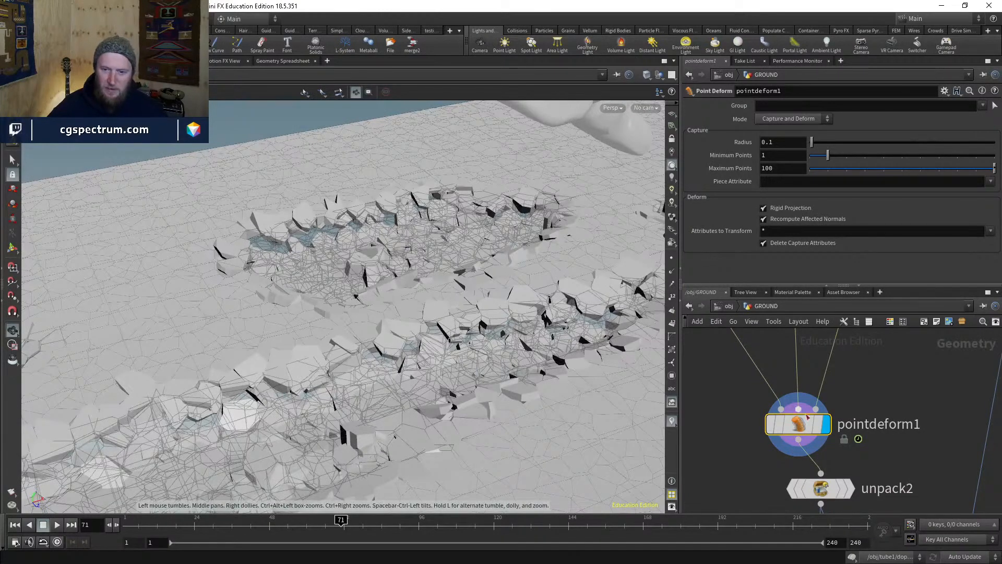
- Turn off pointdeform1's template, template scatter1's points, and display voronoifracture1
{"action": "left_click", "coordinate": [817, 430]}
{"action": "left_click_drag", "start_coordinate": [459, 323], "coordinate": [587, 366]}
{"action": "scroll", "coordinate": [759, 405], "scroll_direction": "down", "scroll_amount": 1}
{"action": "scroll", "coordinate": [759, 405], "scroll_direction": "down", "scroll_amount": 3}
{"action": "middle_click_drag", "start_coordinate": [759, 405], "coordinate": [816, 497]}
{"action": "scroll", "coordinate": [789, 439], "scroll_direction": "down", "scroll_amount": 3}
{"action": "middle_click_drag", "start_coordinate": [789, 438], "coordinate": [790, 480]}
{"action": "scroll", "coordinate": [777, 415], "scroll_direction": "up", "scroll_amount": 4}
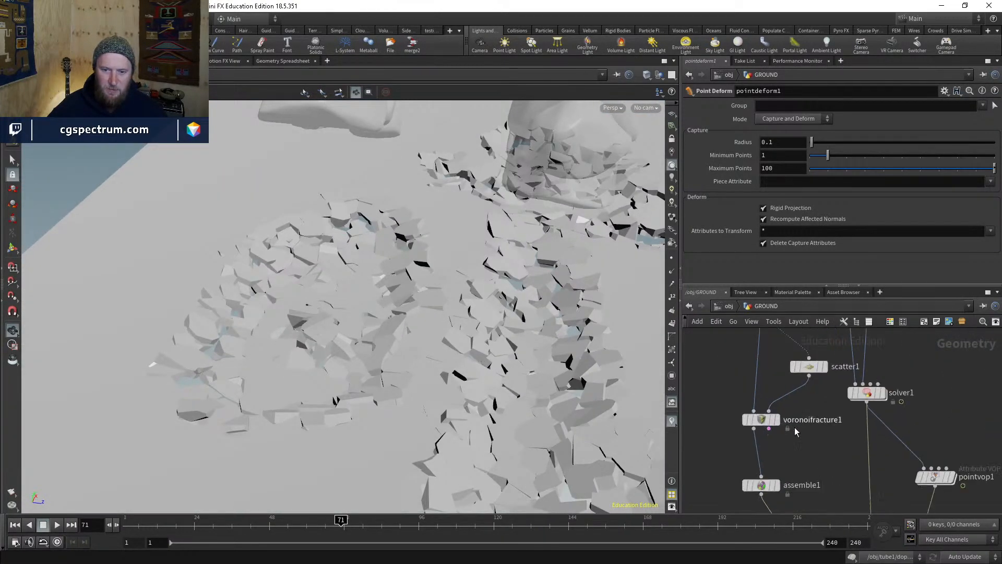
{"action": "middle_click_drag", "start_coordinate": [767, 423], "coordinate": [760, 446]}
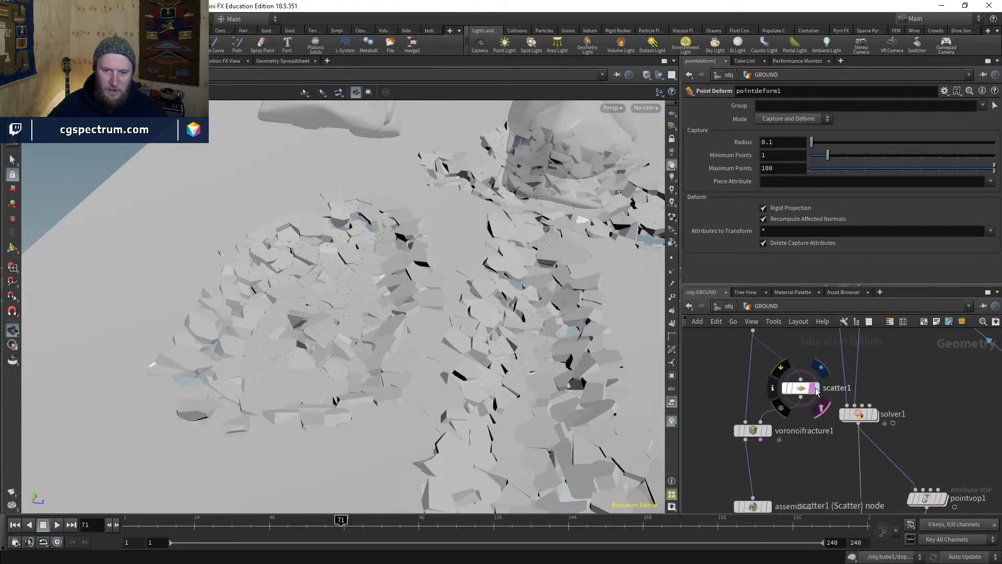
{"action": "left_click", "coordinate": [810, 393]}
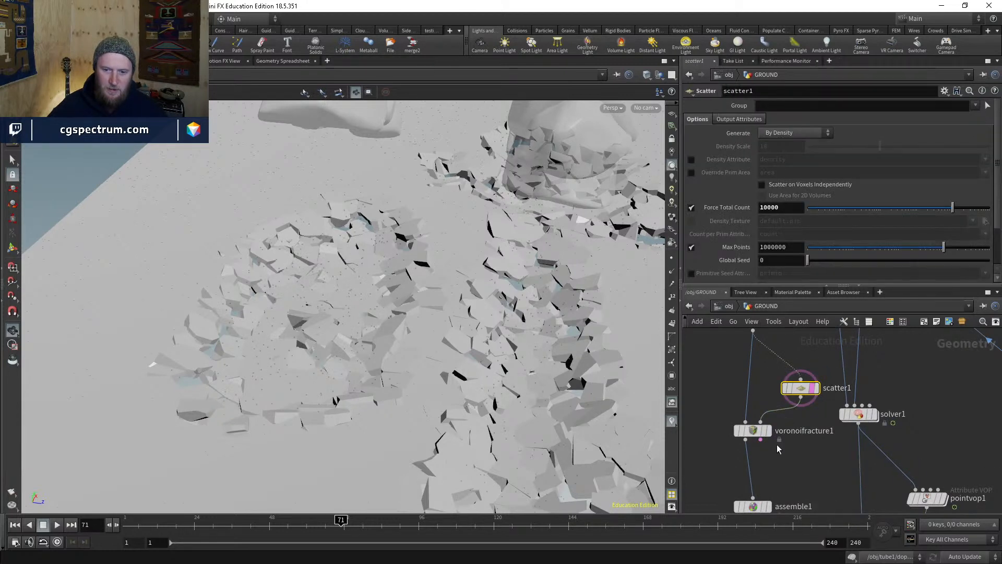
{"action": "left_click", "coordinate": [768, 430]}
- Check the assemble1 settings, then select scatter1 to view its parameters
{"action": "middle_click_drag", "start_coordinate": [798, 474], "coordinate": [790, 423]}
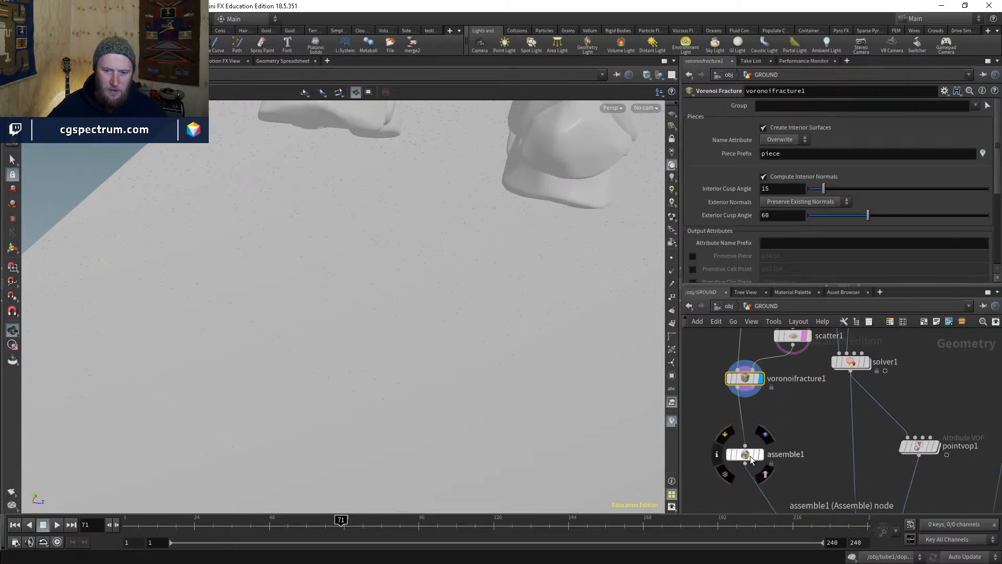
{"action": "left_click", "coordinate": [746, 455]}
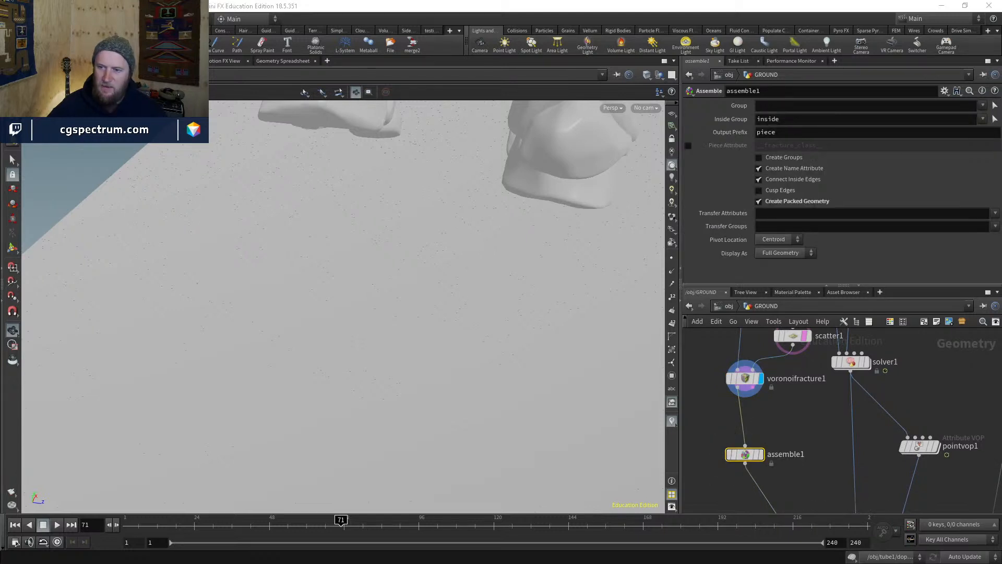
{"action": "middle_click_drag", "start_coordinate": [815, 365], "coordinate": [800, 391]}
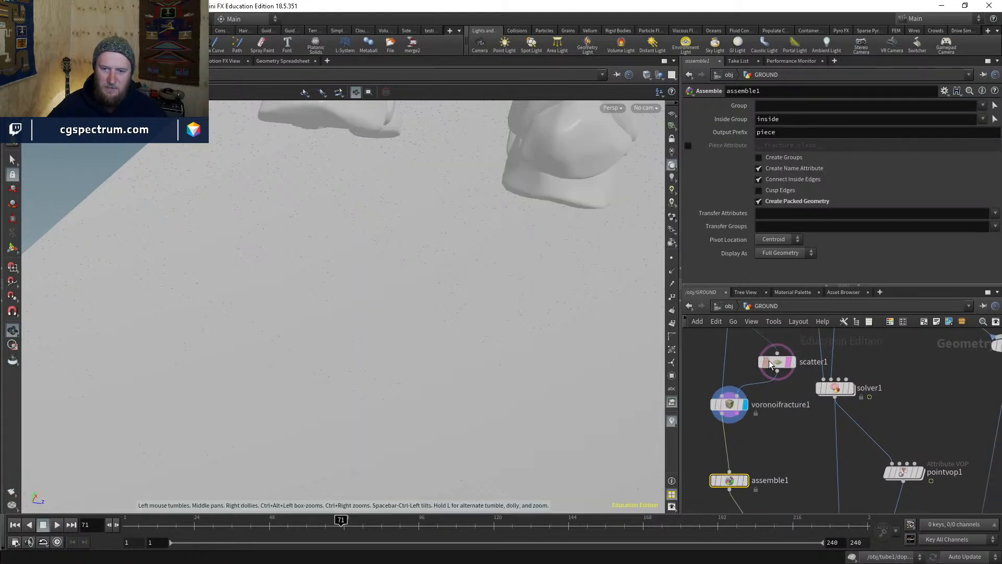
{"action": "left_click", "coordinate": [775, 361]}
{"action": "scroll", "coordinate": [713, 174], "scroll_direction": "down", "scroll_amount": 5}
{"action": "scroll", "coordinate": [715, 200], "scroll_direction": "up", "scroll_amount": 4}
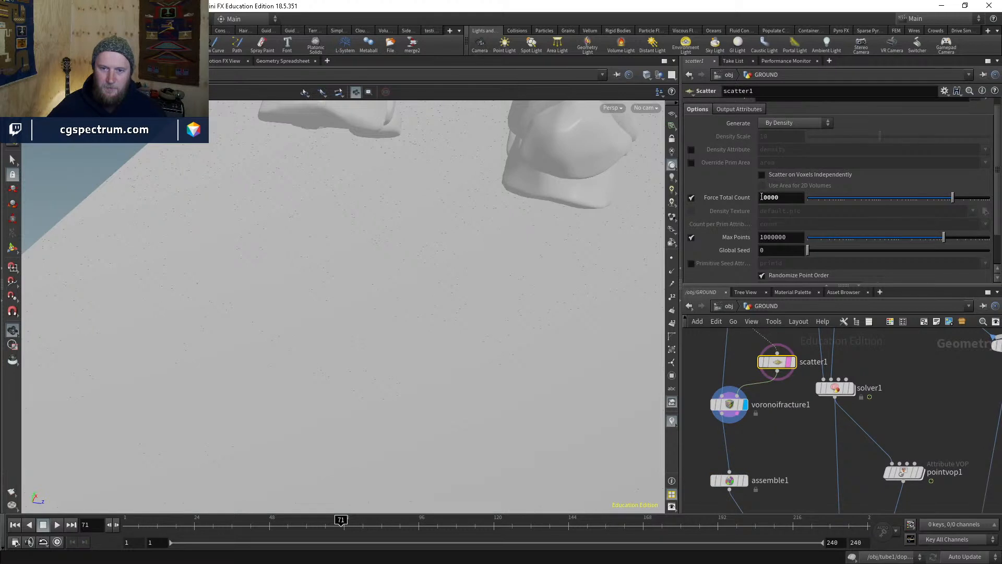
- Set scatter1's Force Total Count to 50000
{"action": "left_click_drag", "start_coordinate": [764, 197], "coordinate": [741, 197]}
{"action": "type", "text": "5"}
{"action": "key", "text": "Return"}
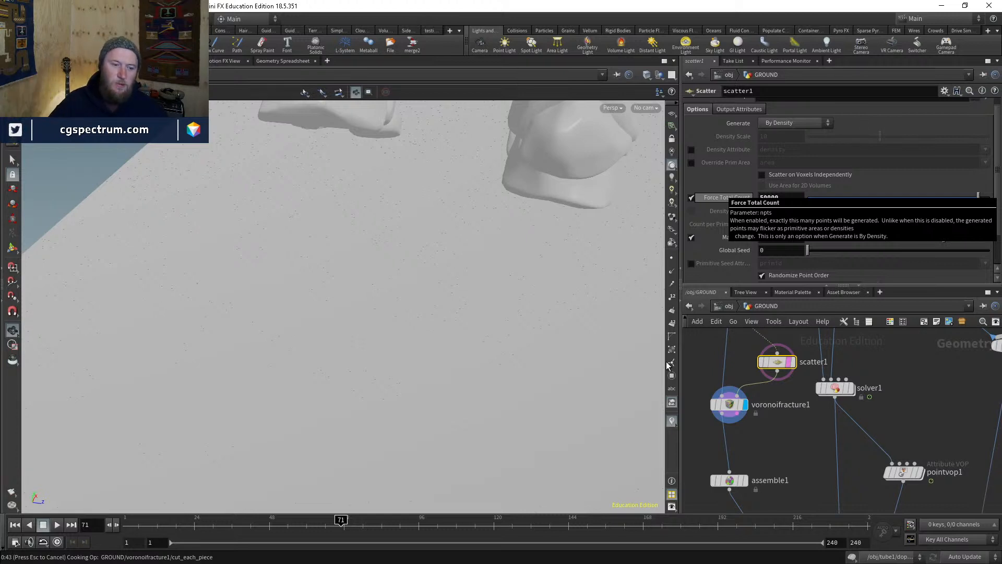
- After the fracture recooks, display pointdeform1's deformed ground result
{"action": "middle_click_drag", "start_coordinate": [739, 422], "coordinate": [775, 399]}
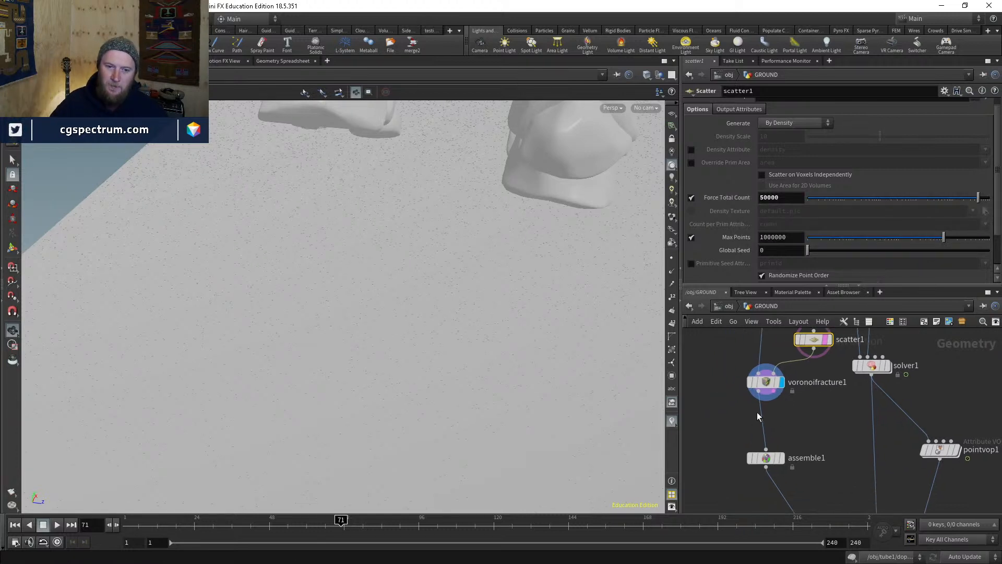
{"action": "middle_click_drag", "start_coordinate": [788, 458], "coordinate": [745, 360]}
{"action": "scroll", "coordinate": [745, 360], "scroll_direction": "down", "scroll_amount": 3}
{"action": "scroll", "coordinate": [825, 485], "scroll_direction": "up", "scroll_amount": 3}
{"action": "left_click", "coordinate": [796, 446]}
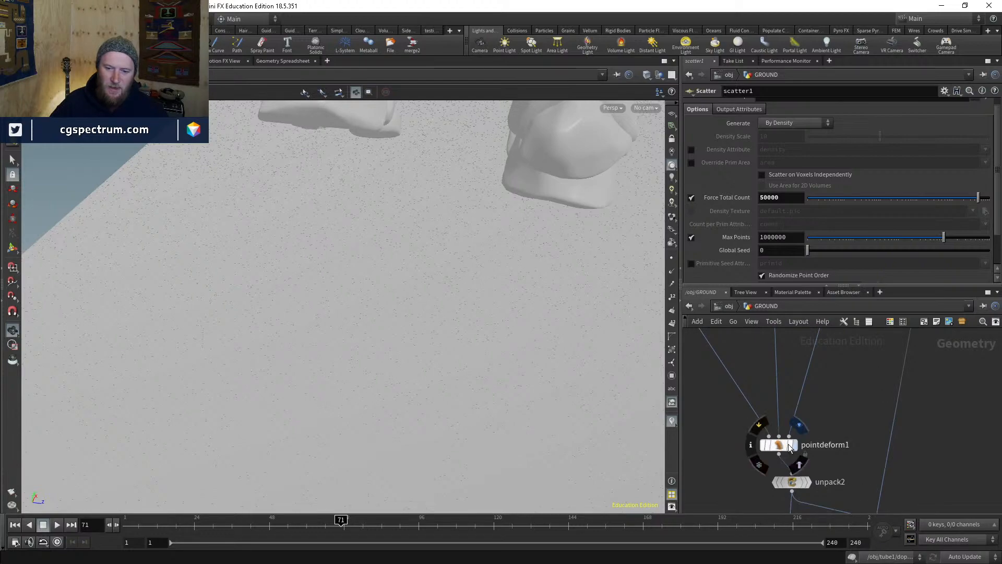
- Inspect the fractured ground up close, toggling between wireframe and shaded views
{"action": "mouse_move", "coordinate": [623, 349]}
{"action": "left_mouse_down"}
{"action": "mouse_move", "coordinate": [561, 292]}
{"action": "mouse_move", "coordinate": [559, 322]}
{"action": "left_mouse_up"}
{"action": "key", "text": "shift+w"}
{"action": "key", "text": "shift+w"}
{"action": "right_click_drag", "start_coordinate": [559, 322], "coordinate": [447, 253]}
{"action": "mouse_move", "coordinate": [447, 252]}
{"action": "left_mouse_down"}
{"action": "mouse_move", "coordinate": [485, 263]}
{"action": "mouse_move", "coordinate": [420, 289]}
{"action": "mouse_move", "coordinate": [416, 346]}
{"action": "mouse_move", "coordinate": [340, 268]}
{"action": "mouse_move", "coordinate": [419, 369]}
{"action": "mouse_move", "coordinate": [364, 318]}
{"action": "mouse_move", "coordinate": [270, 286]}
{"action": "mouse_move", "coordinate": [134, 369]}
{"action": "mouse_move", "coordinate": [325, 208]}
{"action": "mouse_move", "coordinate": [347, 257]}
{"action": "mouse_move", "coordinate": [349, 225]}
{"action": "left_mouse_up"}
{"action": "key", "text": "shift+w"}
{"action": "key", "text": "shift+w"}
{"action": "key", "text": "shift+w"}
{"action": "key", "text": "shift+w"}
{"action": "key", "text": "shift+w"}
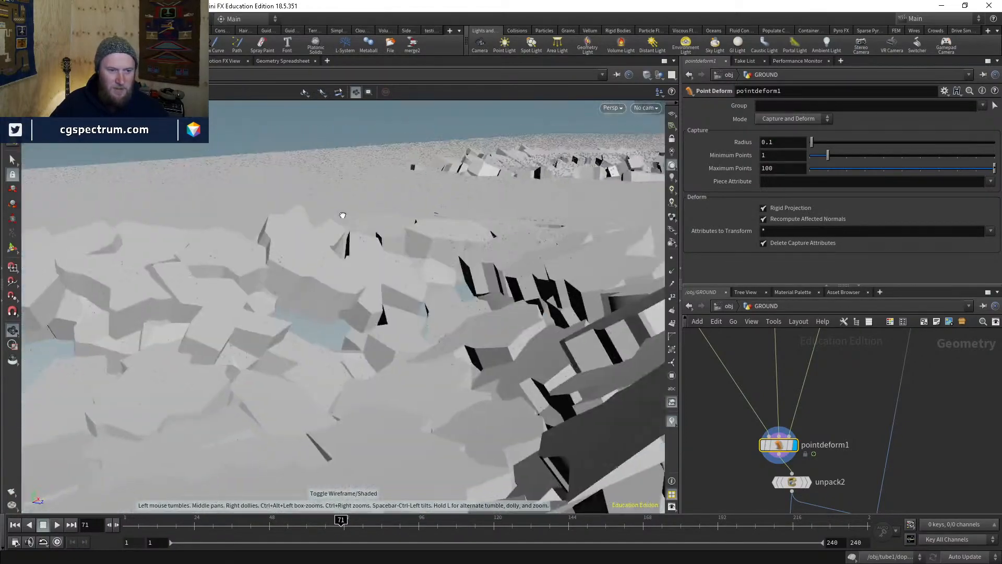
{"action": "key", "text": "shift+w"}
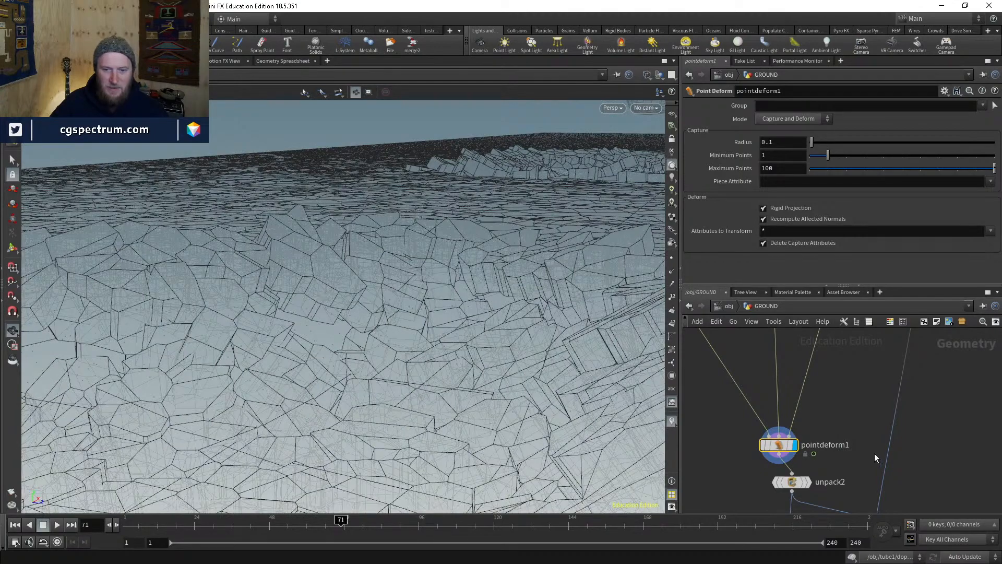
- Display pointvop1's output and rotate the terrain to show the red crater rim
{"action": "scroll", "coordinate": [878, 451], "scroll_direction": "down", "scroll_amount": 4}
{"action": "middle_click_drag", "start_coordinate": [864, 356], "coordinate": [800, 472]}
{"action": "scroll", "coordinate": [800, 472], "scroll_direction": "up", "scroll_amount": 3}
{"action": "left_click", "coordinate": [795, 478]}
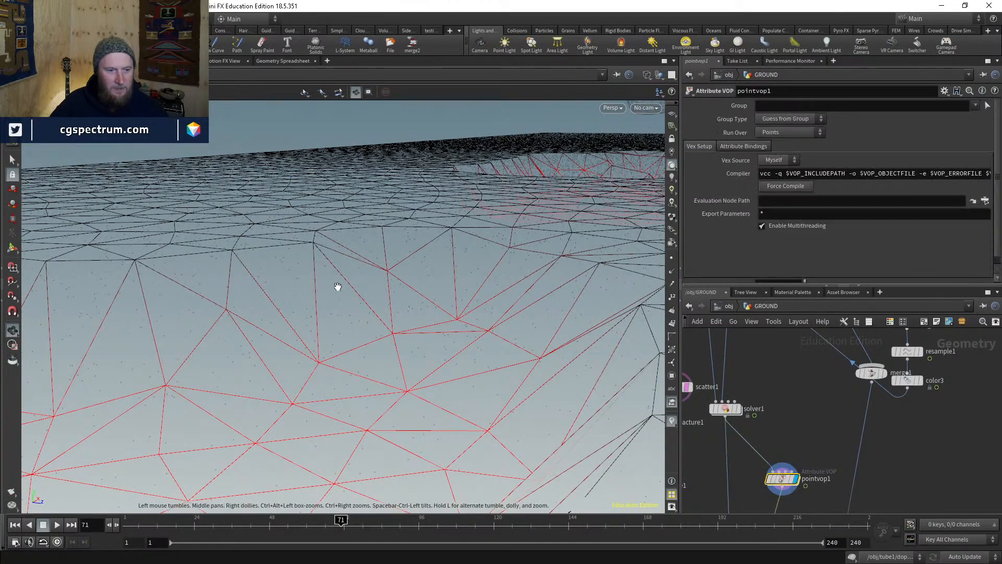
{"action": "left_click_drag", "start_coordinate": [235, 271], "coordinate": [214, 262]}
{"action": "left_click_drag", "start_coordinate": [284, 247], "coordinate": [247, 239]}
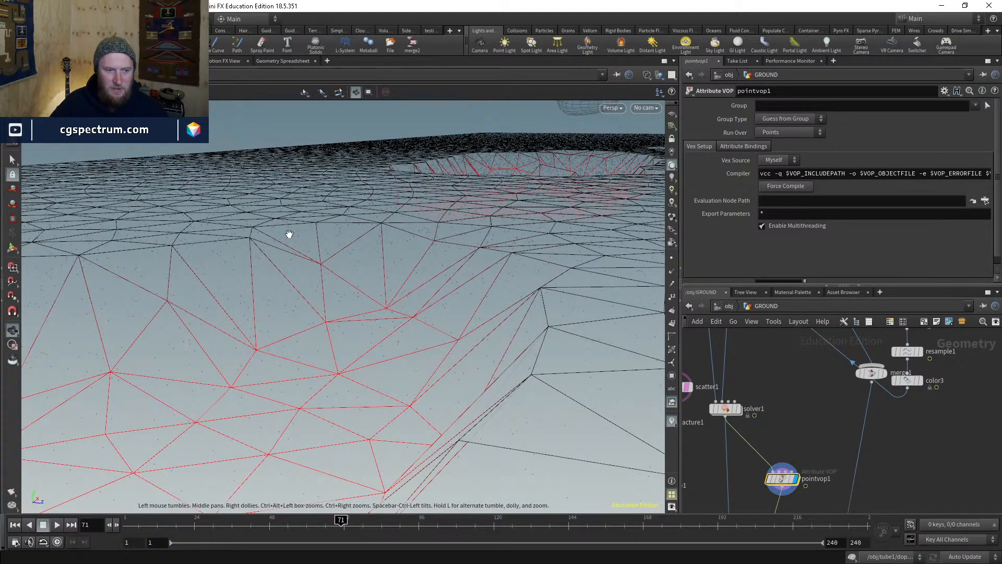
- Display pointdeform1 again and orbit the fractured ground pieces in shaded mode
{"action": "middle_click_drag", "start_coordinate": [743, 470], "coordinate": [825, 359]}
{"action": "left_click", "coordinate": [797, 414]}
{"action": "left_click", "coordinate": [781, 412]}
{"action": "mouse_move", "coordinate": [257, 246]}
{"action": "left_mouse_down"}
{"action": "mouse_move", "coordinate": [335, 235]}
{"action": "mouse_move", "coordinate": [219, 239]}
{"action": "mouse_move", "coordinate": [279, 248]}
{"action": "mouse_move", "coordinate": [320, 306]}
{"action": "mouse_move", "coordinate": [342, 204]}
{"action": "mouse_move", "coordinate": [442, 309]}
{"action": "left_mouse_up"}
{"action": "key", "text": "w"}
- Display reverse1's ground geometry in wireframe, then scatter1's 50000 points
{"action": "scroll", "coordinate": [748, 394], "scroll_direction": "down", "scroll_amount": 3}
{"action": "middle_click_drag", "start_coordinate": [777, 338], "coordinate": [810, 504]}
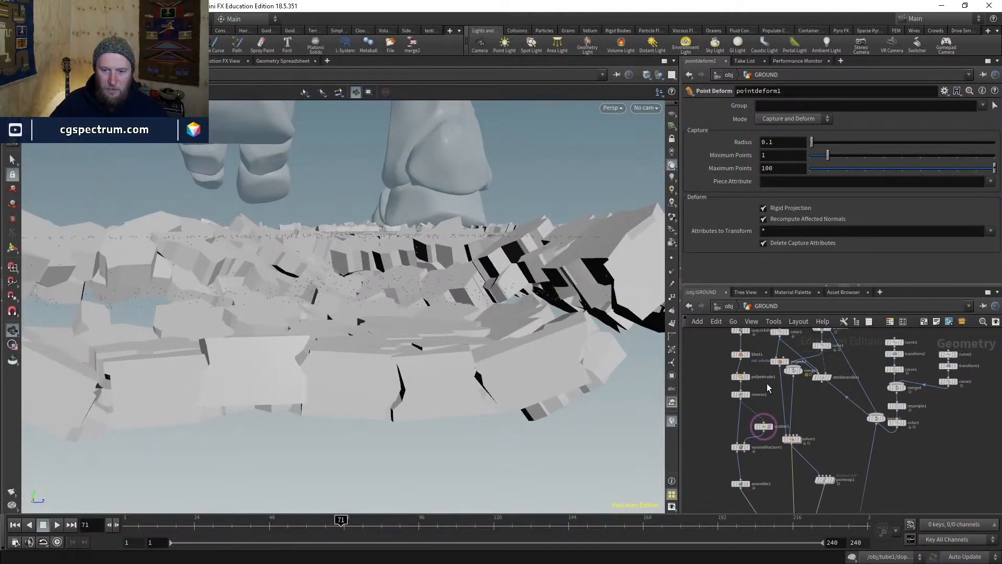
{"action": "scroll", "coordinate": [767, 387], "scroll_direction": "up", "scroll_amount": 4}
{"action": "left_click", "coordinate": [731, 401]}
{"action": "mouse_move", "coordinate": [557, 346]}
{"action": "left_mouse_down"}
{"action": "mouse_move", "coordinate": [436, 246]}
{"action": "mouse_move", "coordinate": [437, 219]}
{"action": "mouse_move", "coordinate": [427, 275]}
{"action": "mouse_move", "coordinate": [423, 241]}
{"action": "mouse_move", "coordinate": [411, 273]}
{"action": "left_mouse_up"}
{"action": "key", "text": "shift+w"}
{"action": "left_click", "coordinate": [780, 472]}
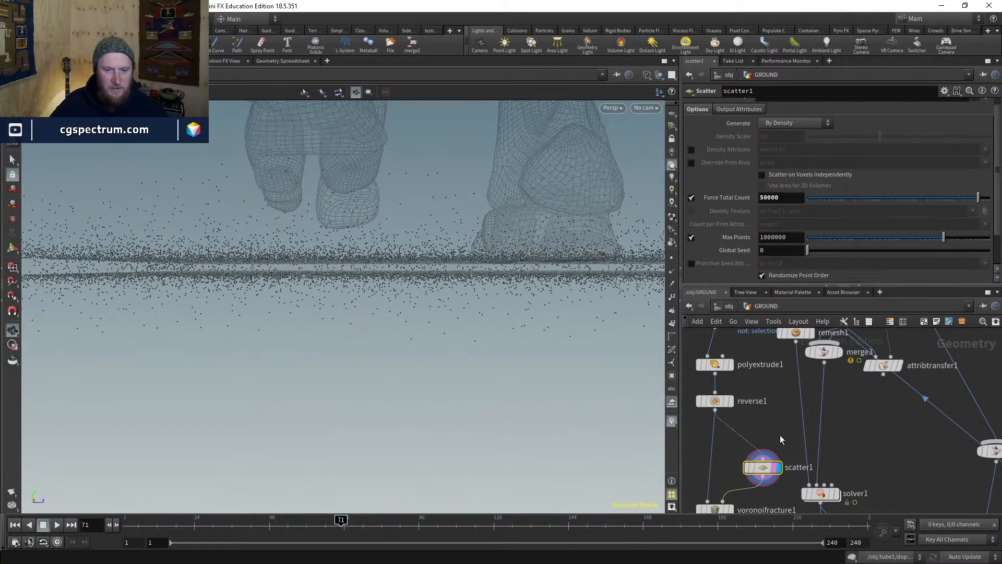
- Display pointdeform1 and orbit around the broken ground slabs
{"action": "scroll", "coordinate": [796, 433], "scroll_direction": "down", "scroll_amount": 3}
{"action": "middle_click_drag", "start_coordinate": [794, 489], "coordinate": [785, 414]}
{"action": "scroll", "coordinate": [795, 445], "scroll_direction": "up", "scroll_amount": 2}
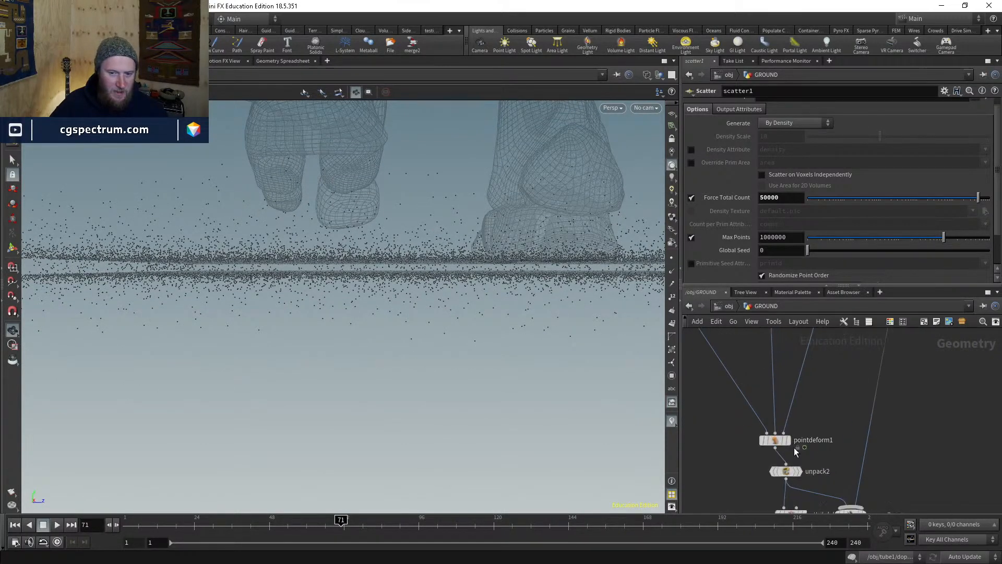
{"action": "left_click", "coordinate": [789, 441]}
{"action": "left_click", "coordinate": [772, 442]}
{"action": "left_click_drag", "start_coordinate": [364, 267], "coordinate": [376, 262]}
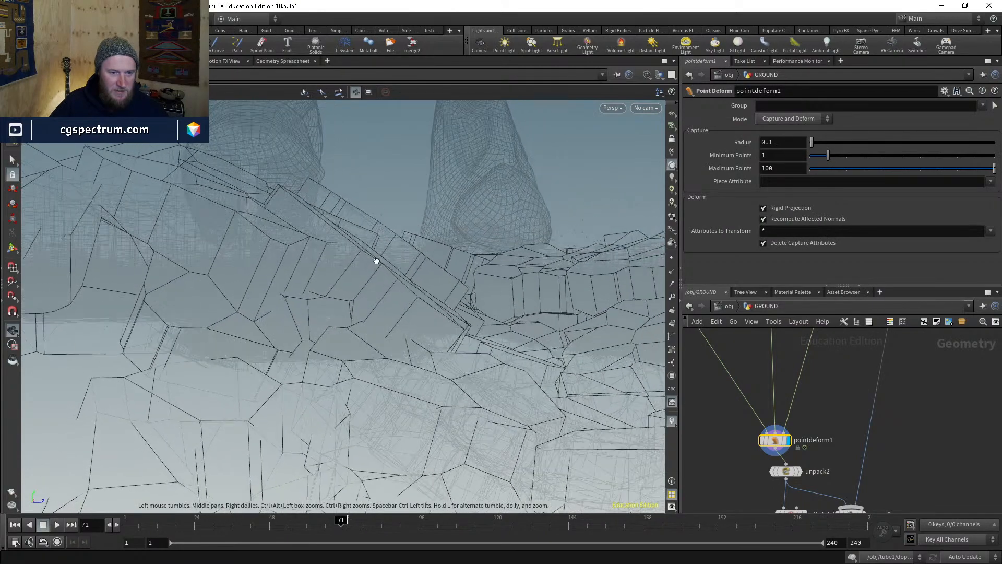
{"action": "key", "text": "w"}
{"action": "key", "text": "w"}
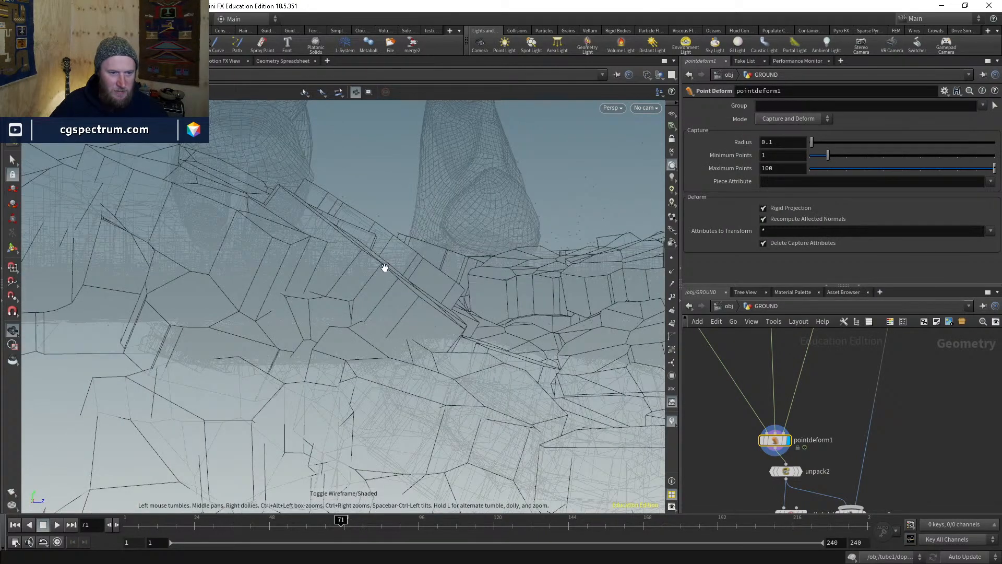
{"action": "left_click_drag", "start_coordinate": [366, 293], "coordinate": [364, 248]}
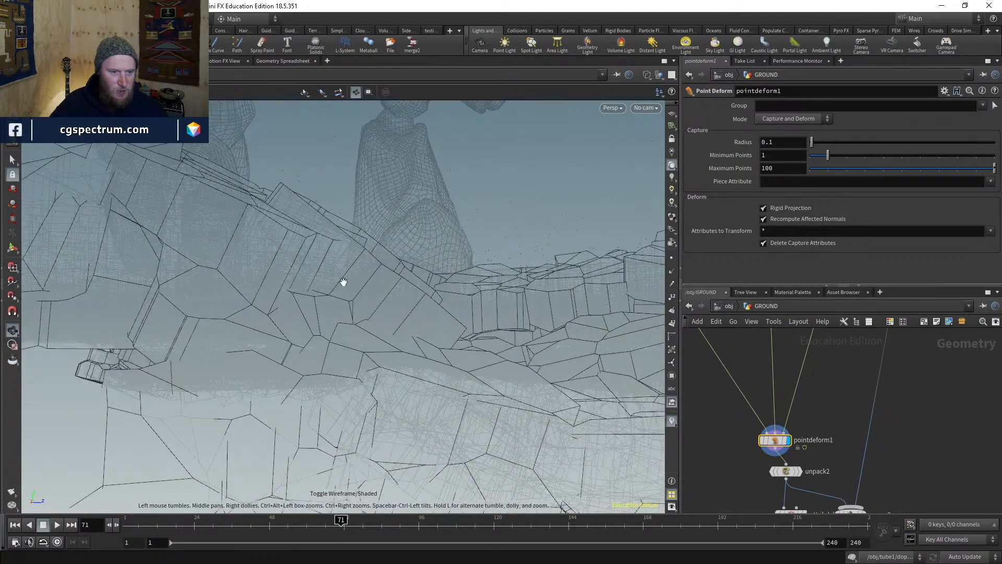
{"action": "left_click_drag", "start_coordinate": [343, 282], "coordinate": [409, 327]}
- Shift reverse1 slightly left in the network beside polyextrude1 and merge3
{"action": "scroll", "coordinate": [776, 438], "scroll_direction": "down", "scroll_amount": 3}
{"action": "middle_click_drag", "start_coordinate": [776, 438], "coordinate": [765, 533]}
{"action": "scroll", "coordinate": [760, 443], "scroll_direction": "up", "scroll_amount": 3}
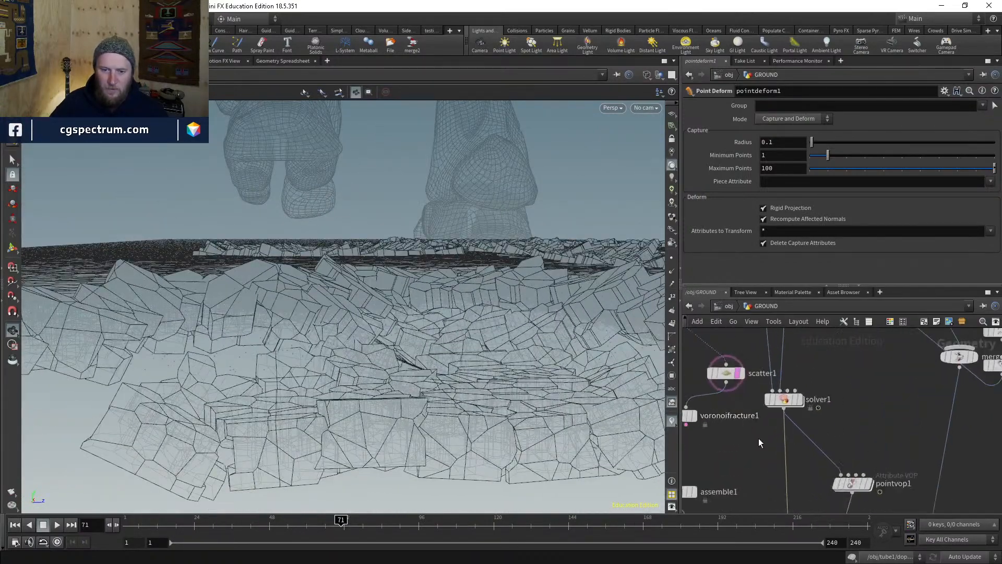
{"action": "middle_click_drag", "start_coordinate": [760, 439], "coordinate": [798, 517]}
{"action": "left_click_drag", "start_coordinate": [765, 461], "coordinate": [767, 466]}
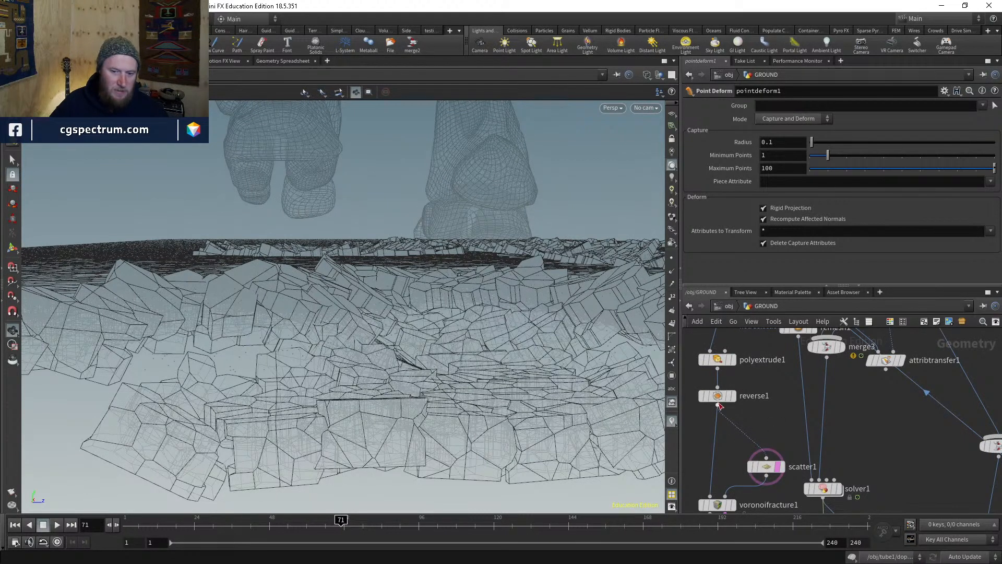
{"action": "left_click_drag", "start_coordinate": [718, 398], "coordinate": [704, 396]}
- Display scatter1's points, inspect them edge-on, and move scatter1 lower in the network
{"action": "left_click_drag", "start_coordinate": [769, 469], "coordinate": [763, 437]}
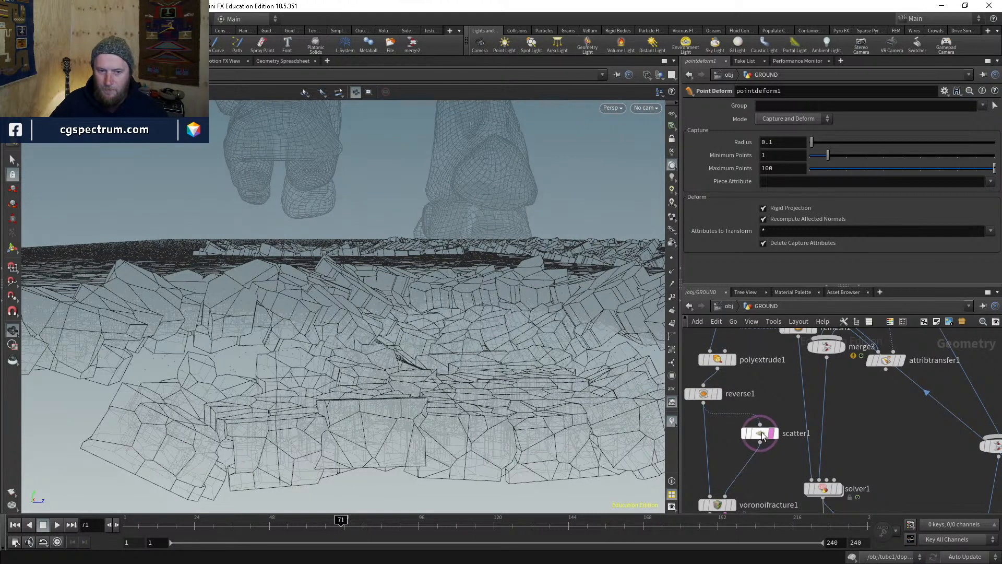
{"action": "left_click", "coordinate": [776, 435]}
{"action": "left_click_drag", "start_coordinate": [550, 351], "coordinate": [472, 307]}
{"action": "right_click_drag", "start_coordinate": [472, 307], "coordinate": [428, 278]}
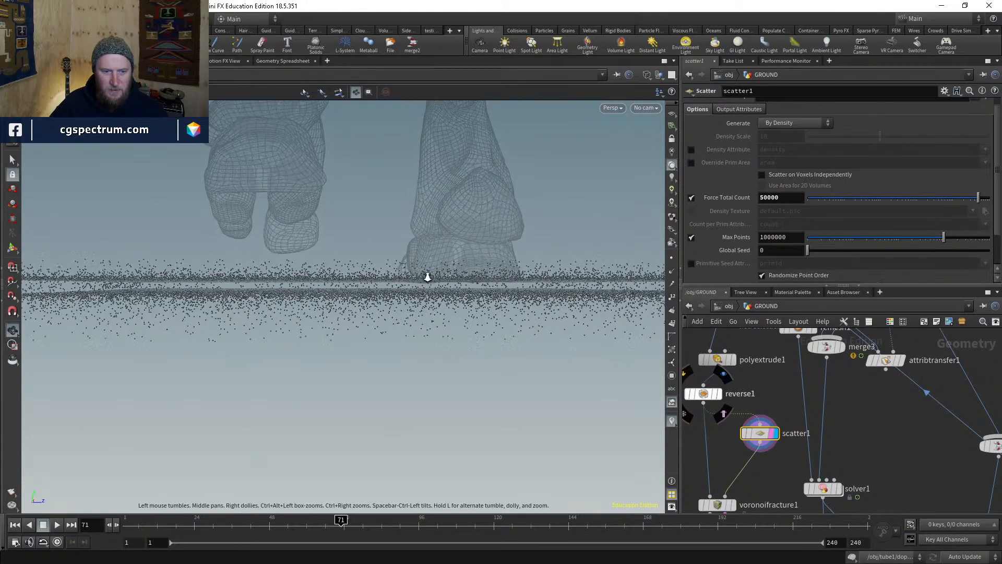
{"action": "left_click_drag", "start_coordinate": [427, 277], "coordinate": [224, 268]}
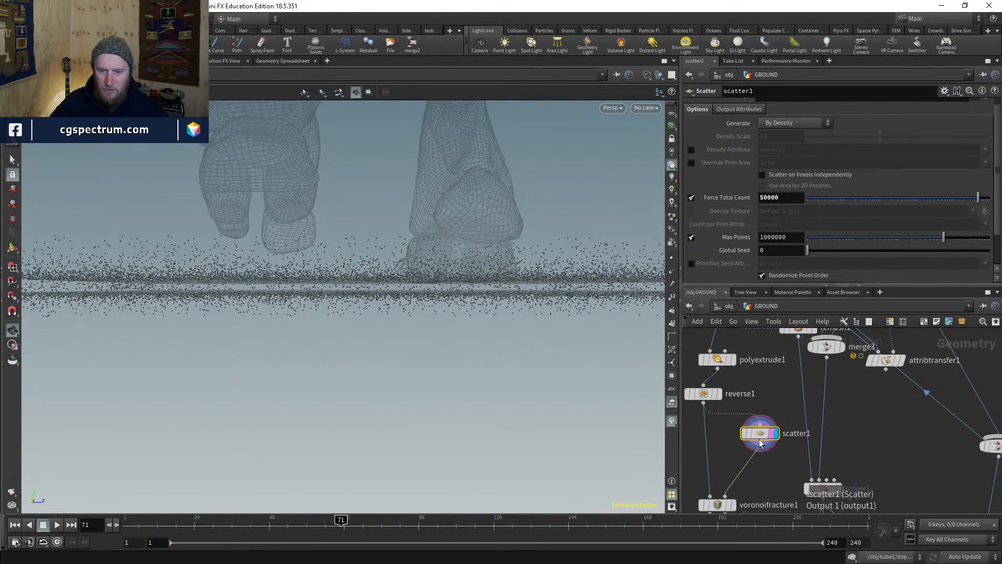
{"action": "left_click_drag", "start_coordinate": [760, 433], "coordinate": [763, 452]}
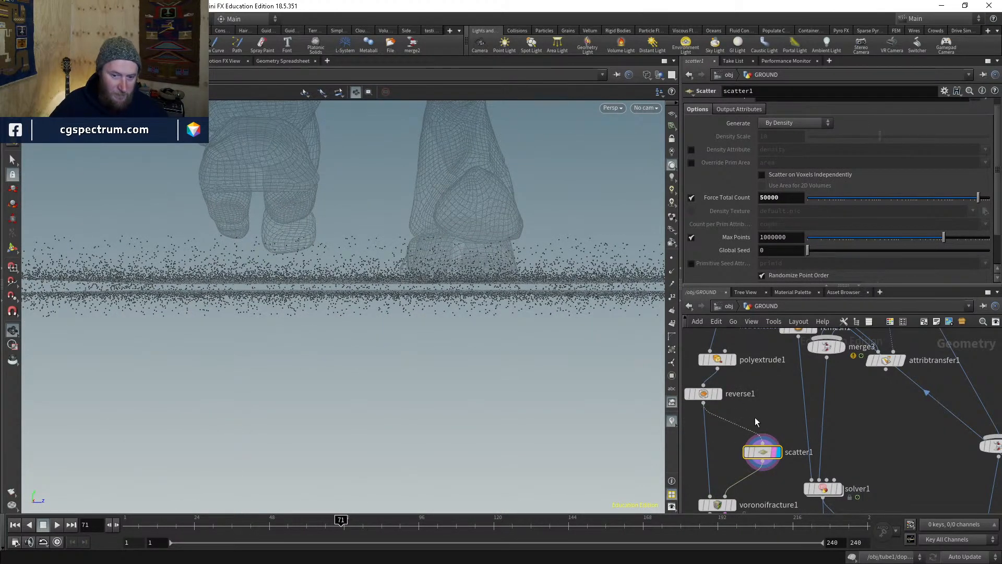
- Add a Points from Volume node fed by reverse1 and inspect its point grid
{"action": "middle_click_drag", "start_coordinate": [742, 406], "coordinate": [813, 399]}
{"action": "key", "text": "Tab"}
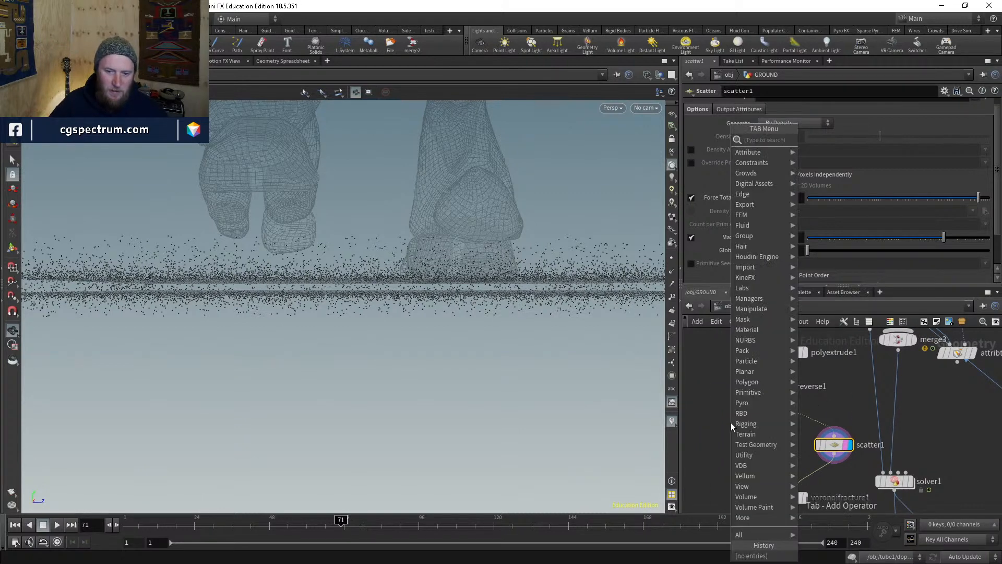
{"action": "type", "text": "points"}
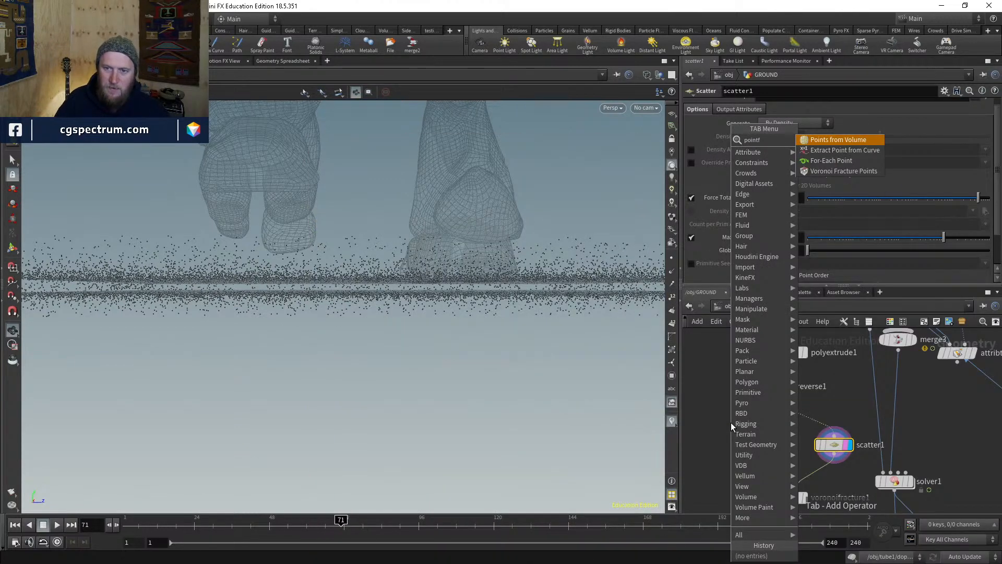
{"action": "key", "text": "Return"}
{"action": "left_click", "coordinate": [716, 429]}
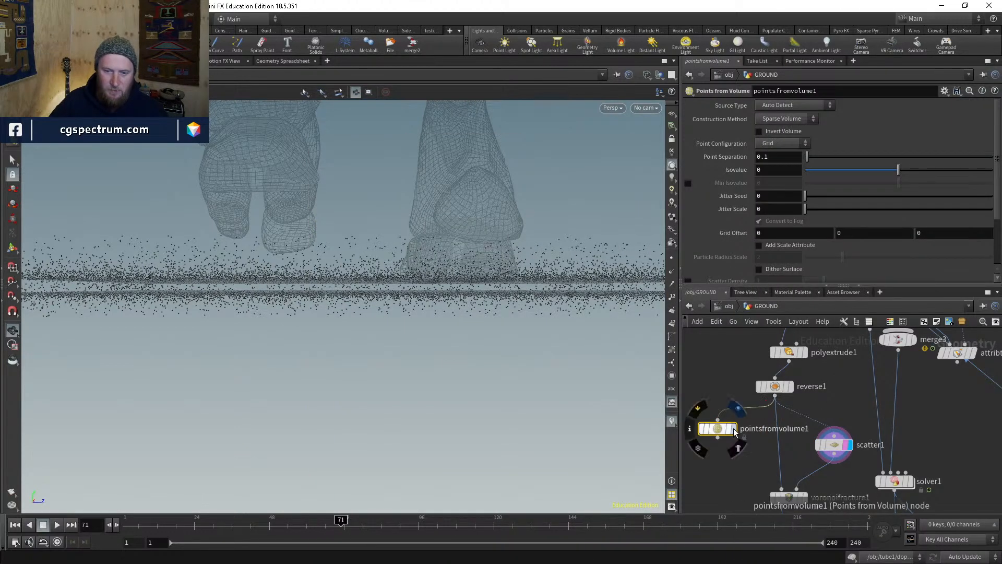
{"action": "left_click_drag", "start_coordinate": [434, 291], "coordinate": [424, 290]}
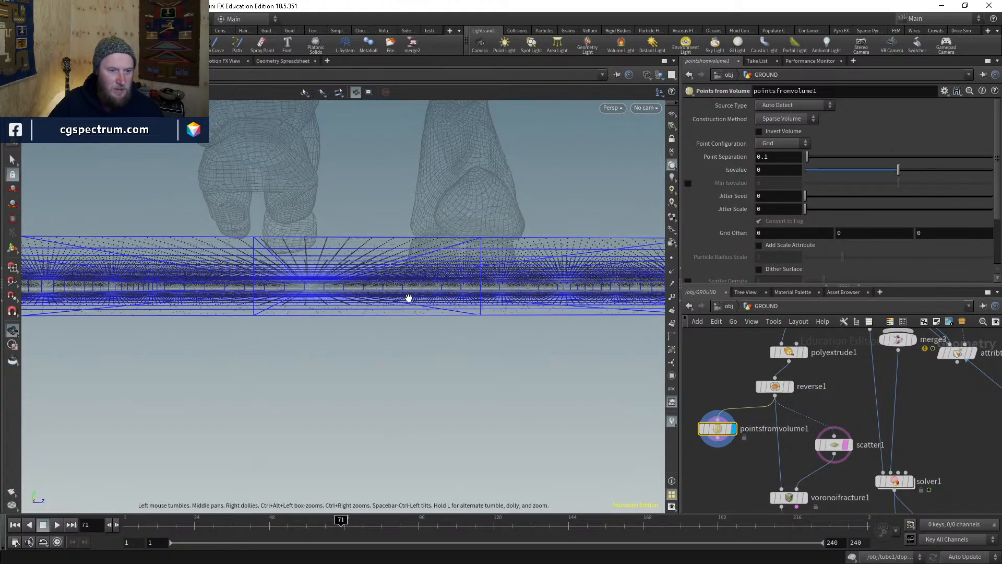
{"action": "scroll", "coordinate": [736, 212], "scroll_direction": "down", "scroll_amount": 3}
{"action": "scroll", "coordinate": [738, 213], "scroll_direction": "up", "scroll_amount": 3}
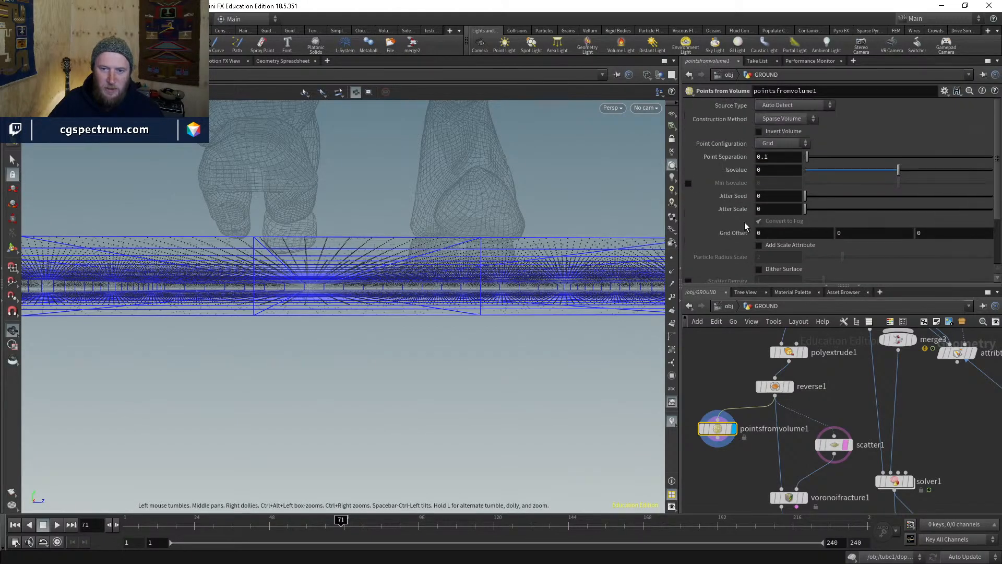
{"action": "mouse_move", "coordinate": [381, 259]}
{"action": "left_mouse_down"}
{"action": "mouse_move", "coordinate": [365, 273]}
{"action": "mouse_move", "coordinate": [369, 336]}
{"action": "mouse_move", "coordinate": [368, 261]}
{"action": "left_mouse_up"}
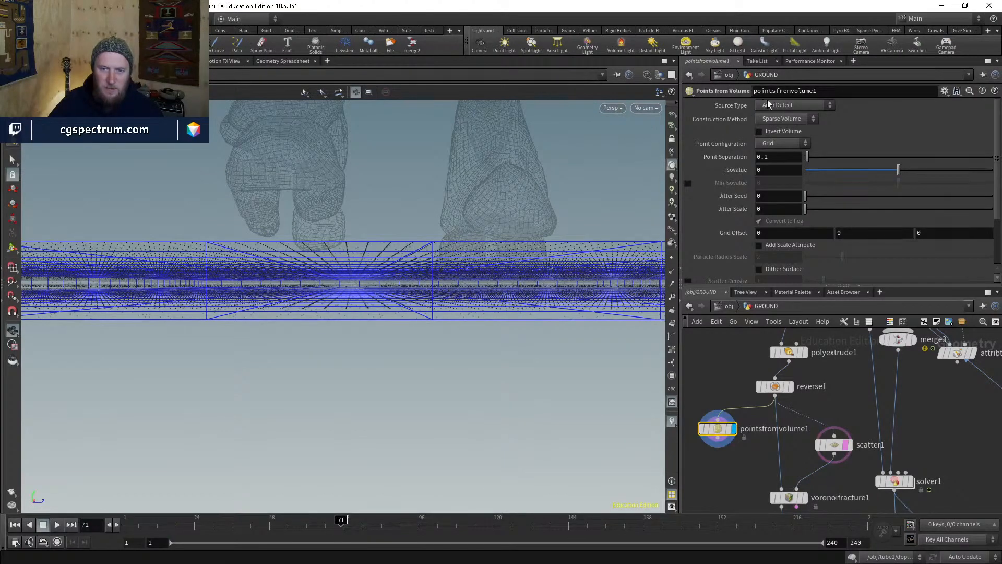
{"action": "left_click_drag", "start_coordinate": [476, 256], "coordinate": [572, 287]}
{"action": "middle_click_drag", "start_coordinate": [721, 485], "coordinate": [753, 429]}
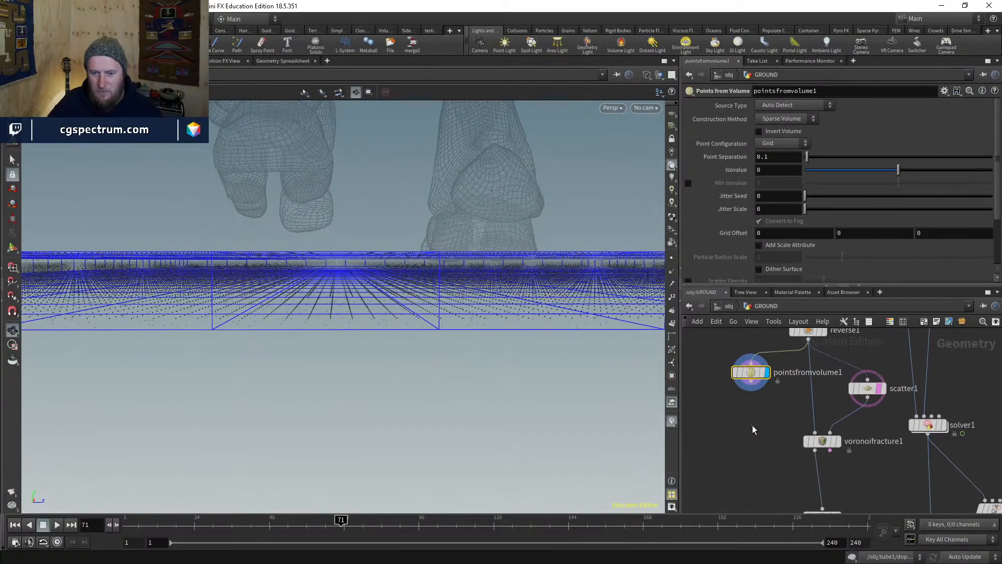
- Add a null under Points from Volume, display it, and untemplate scatter1
{"action": "key", "text": "Tab"}
{"action": "type", "text": "null"}
{"action": "key", "text": "Return"}
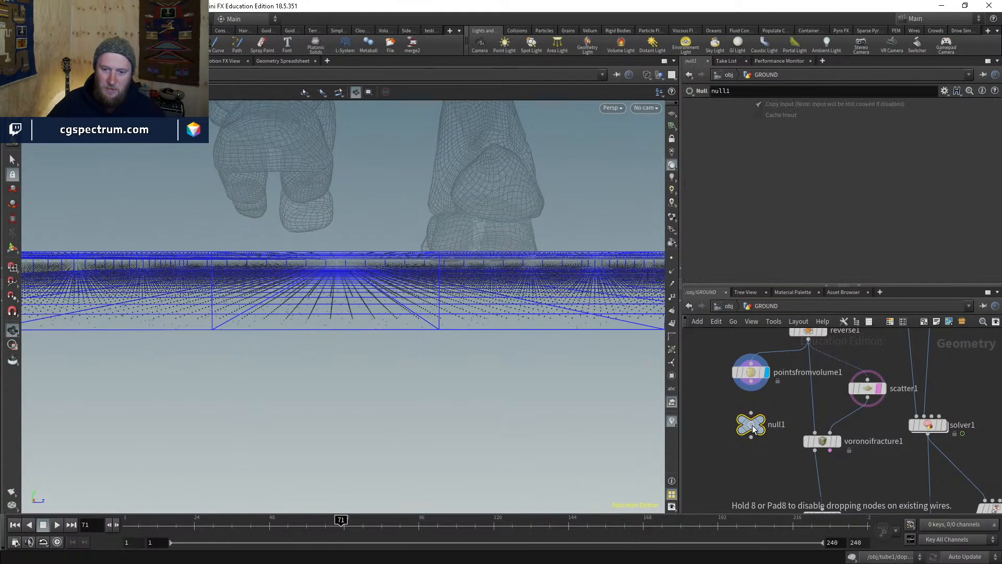
{"action": "left_click", "coordinate": [753, 429]}
{"action": "left_click_drag", "start_coordinate": [751, 381], "coordinate": [751, 413]}
{"action": "left_click", "coordinate": [761, 420]}
{"action": "left_click_drag", "start_coordinate": [428, 301], "coordinate": [419, 323]}
{"action": "left_click", "coordinate": [772, 443]}
{"action": "left_click", "coordinate": [771, 442]}
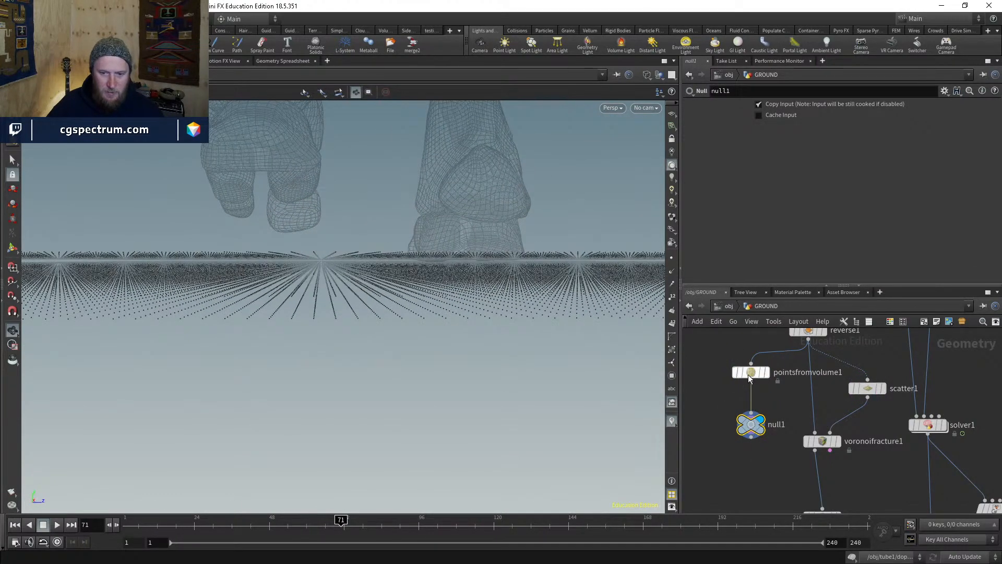
- Set Jitter Scale to 1 and compare the null's point count with scatter1's
{"action": "left_click", "coordinate": [750, 372]}
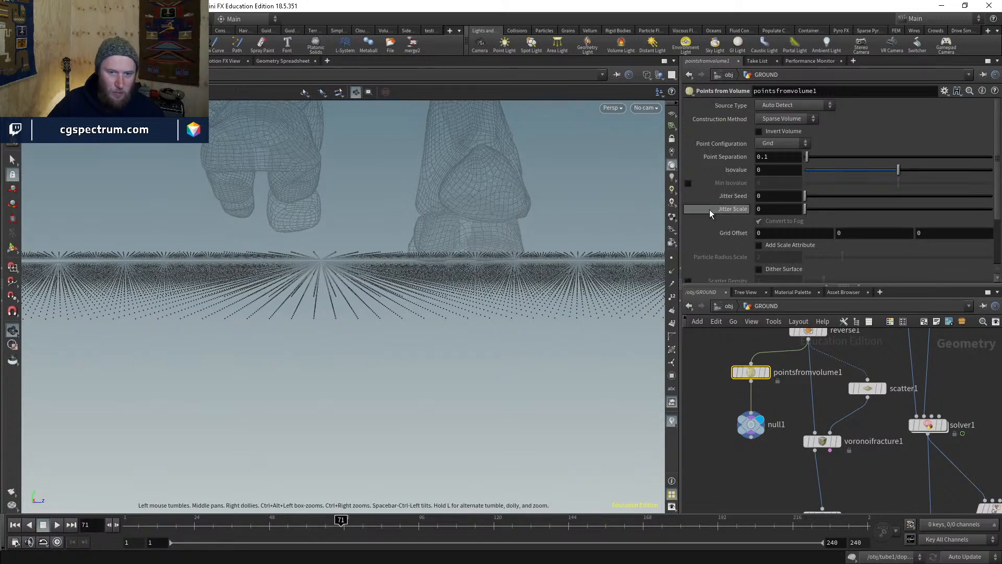
{"action": "left_click", "coordinate": [768, 208]}
{"action": "type", "text": "1"}
{"action": "key", "text": "Return"}
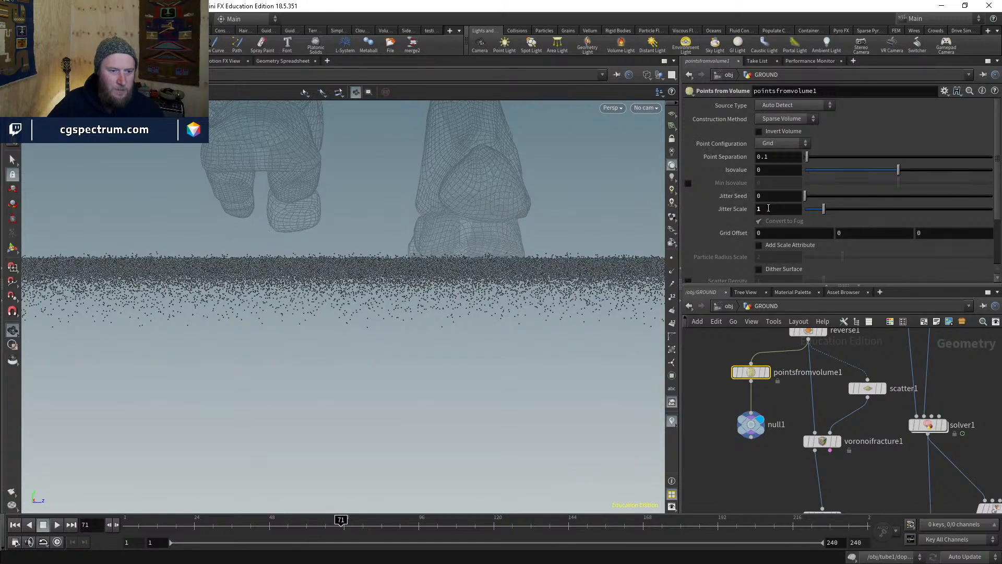
{"action": "left_click_drag", "start_coordinate": [416, 318], "coordinate": [391, 256]}
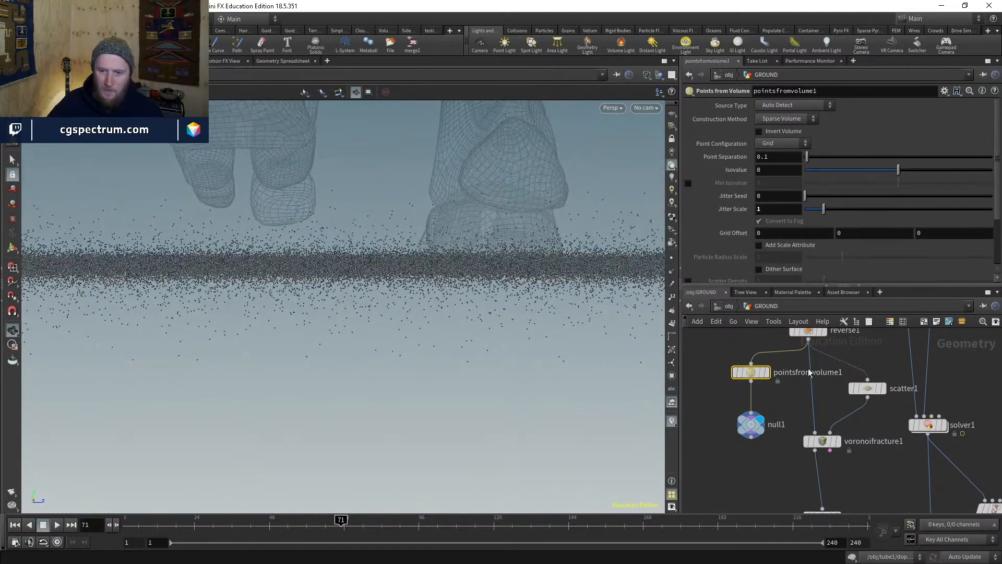
{"action": "left_click", "coordinate": [882, 389]}
{"action": "left_click", "coordinate": [867, 388]}
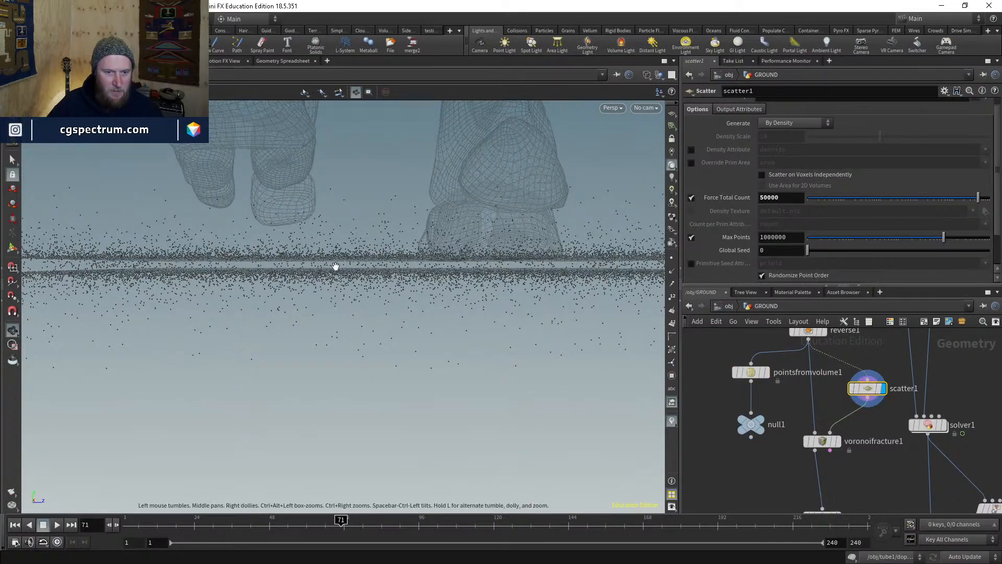
{"action": "left_click", "coordinate": [760, 423]}
{"action": "left_click", "coordinate": [751, 426]}
{"action": "middle_click", "coordinate": [751, 429]}
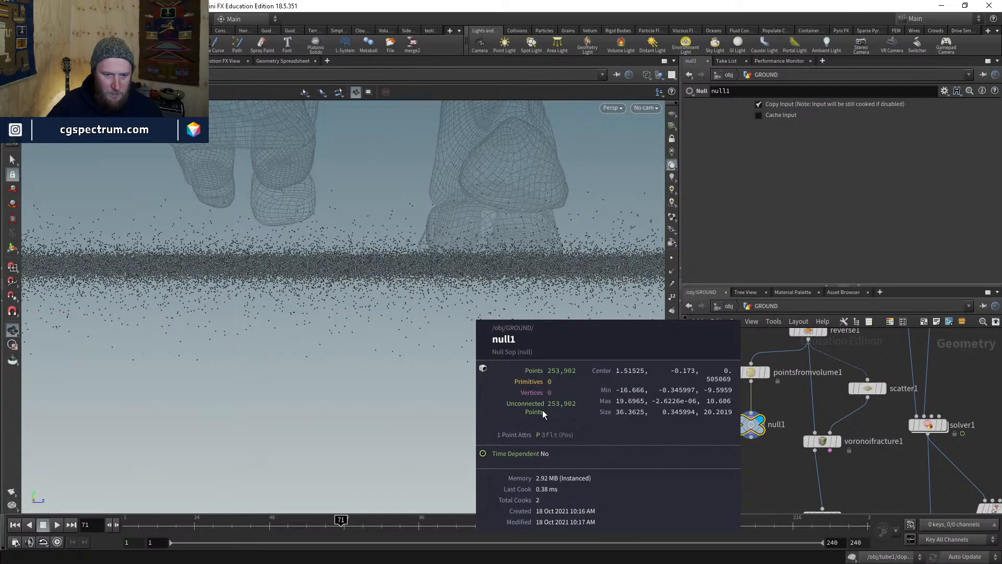
{"action": "middle_click", "coordinate": [875, 391]}
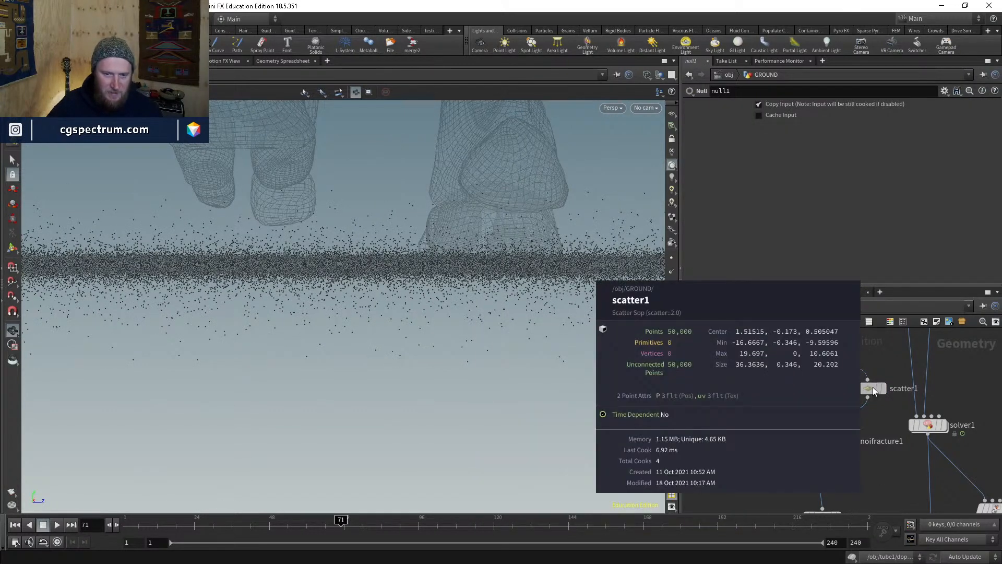
{"action": "middle_click", "coordinate": [751, 416]}
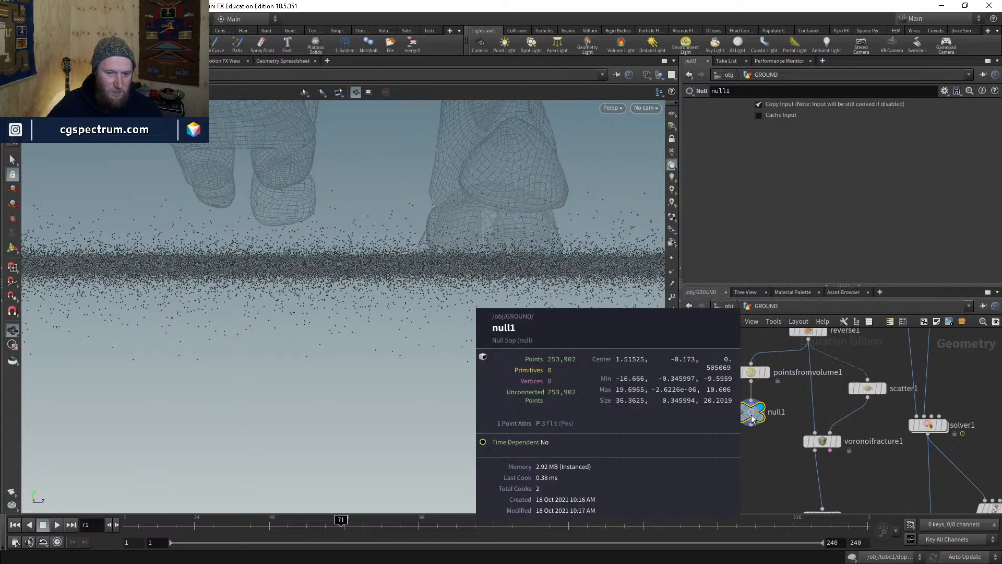
- Tune Point Separation through 0.25 and 0.2 to 0.15, checking point counts each time
{"action": "left_click", "coordinate": [750, 372]}
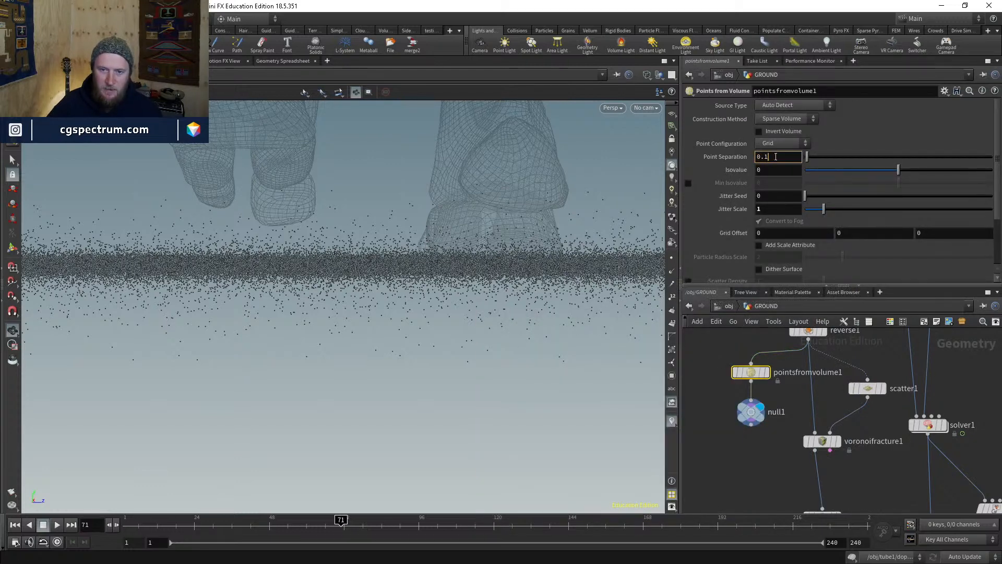
{"action": "key", "text": "Return"}
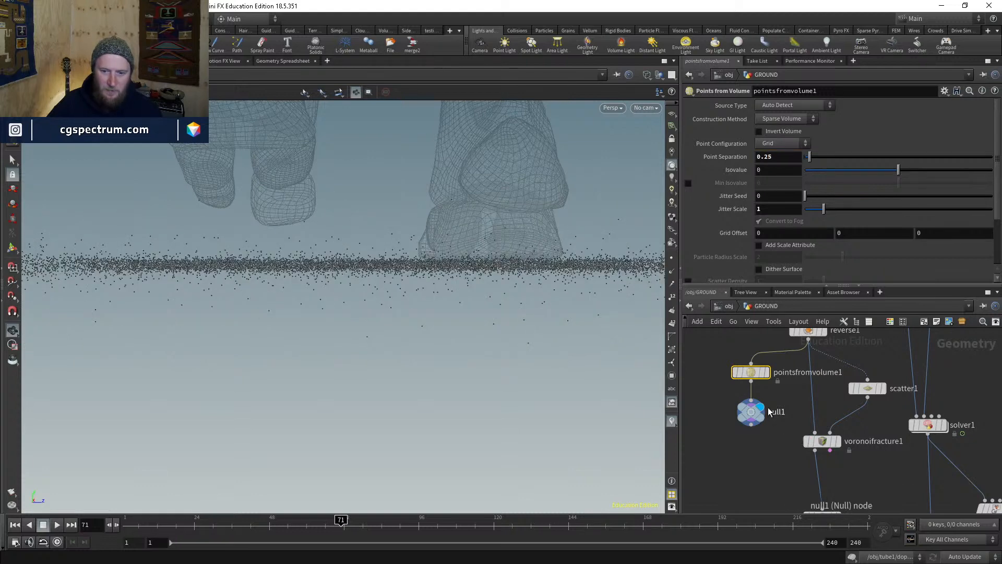
{"action": "middle_click", "coordinate": [752, 373]}
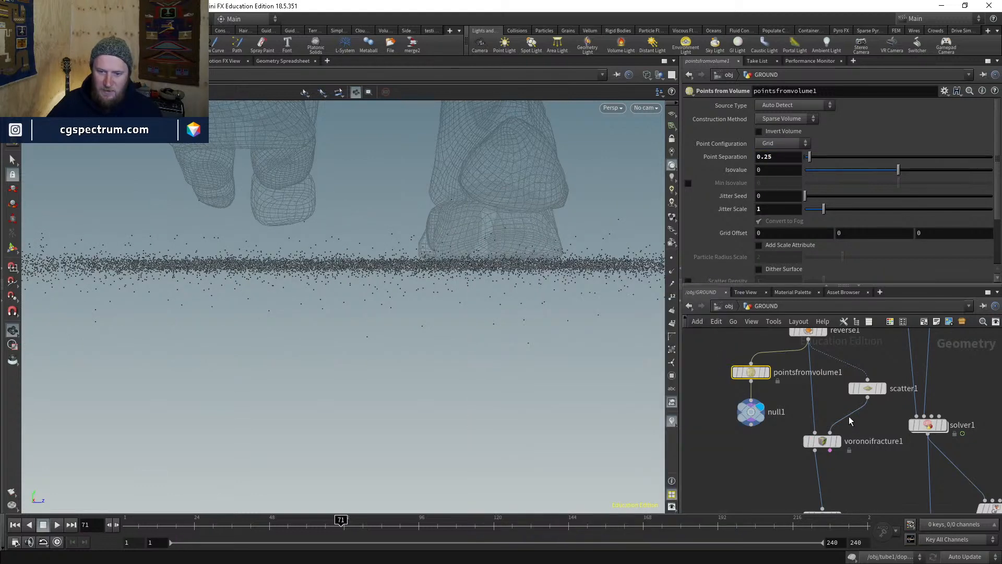
{"action": "left_click", "coordinate": [869, 391]}
{"action": "middle_click", "coordinate": [871, 393]}
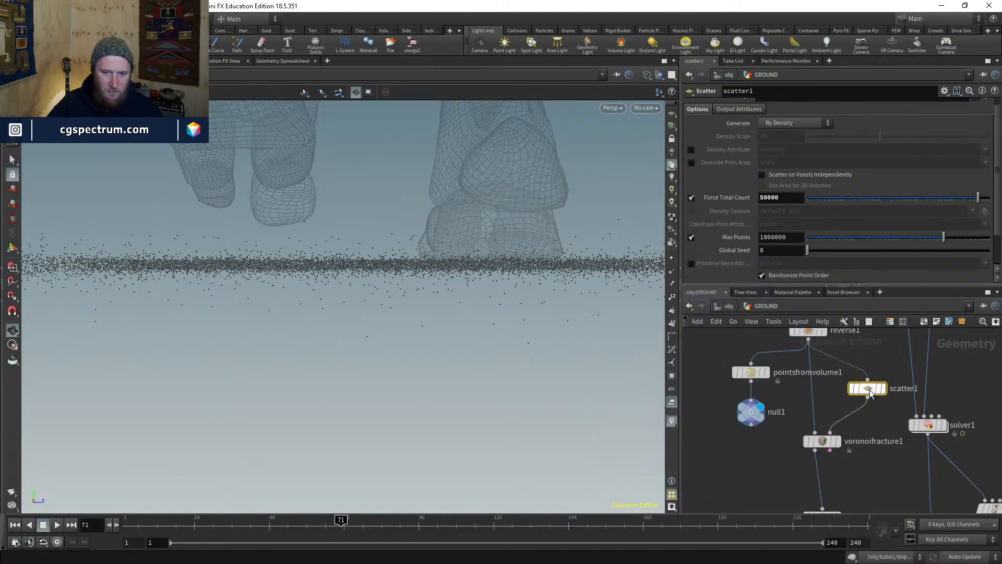
{"action": "left_click", "coordinate": [751, 372]}
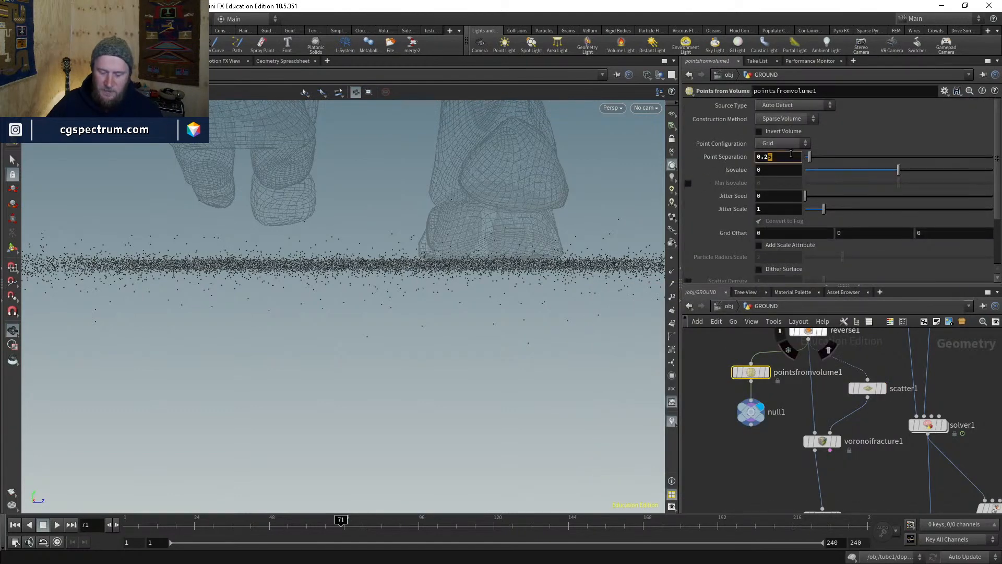
{"action": "key", "text": "Return"}
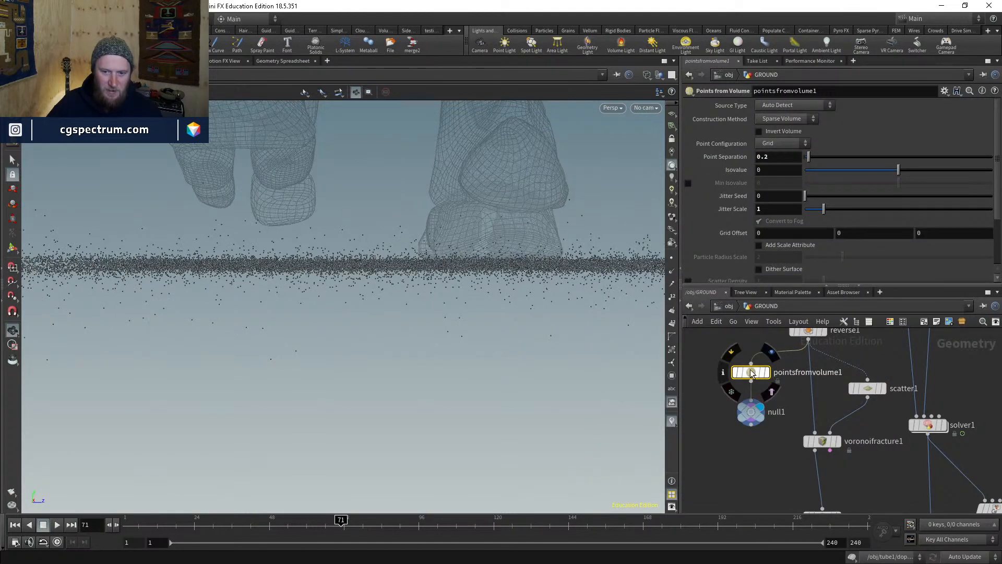
{"action": "middle_click", "coordinate": [752, 372]}
{"action": "type", "text": "0.1"}
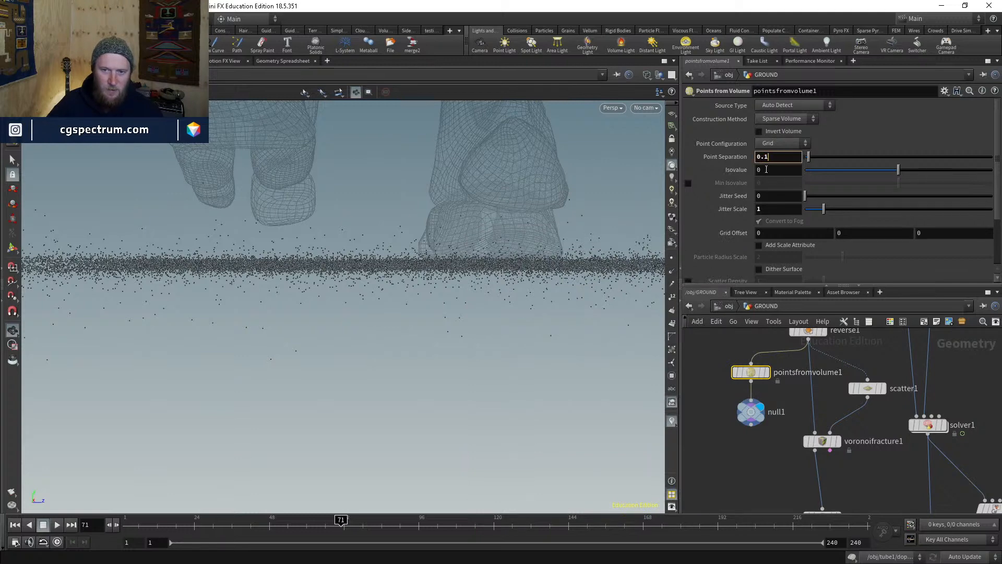
{"action": "type", "text": "5"}
{"action": "key", "text": "Return"}
{"action": "middle_click", "coordinate": [751, 372]}
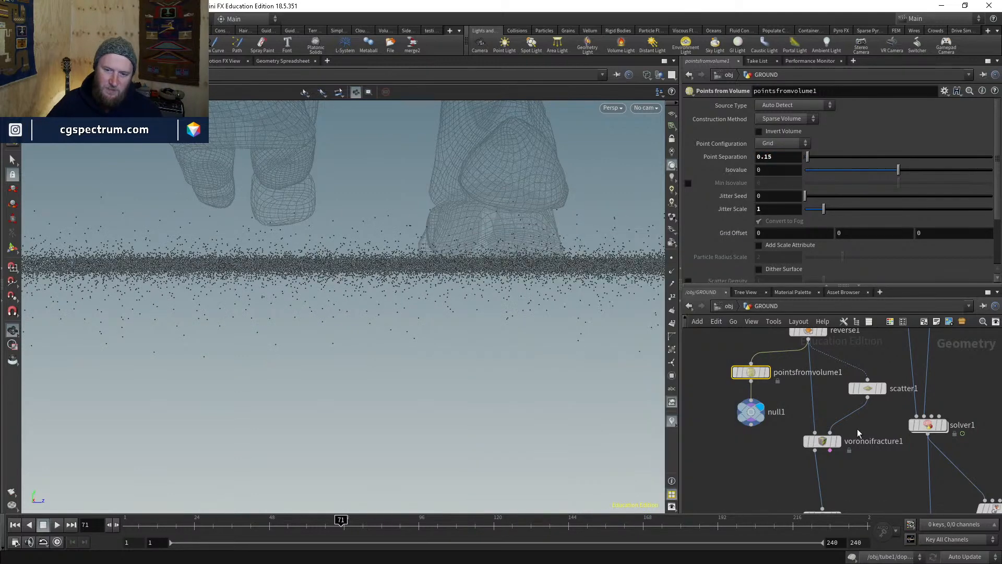
- Wire null1 into voronoifracture1's second input and display pointdeform1
{"action": "left_click_drag", "start_coordinate": [830, 432], "coordinate": [752, 425]}
{"action": "middle_click_drag", "start_coordinate": [907, 459], "coordinate": [865, 334]}
{"action": "middle_click_drag", "start_coordinate": [862, 482], "coordinate": [840, 323]}
{"action": "middle_click_drag", "start_coordinate": [923, 493], "coordinate": [856, 447]}
{"action": "left_click", "coordinate": [825, 370]}
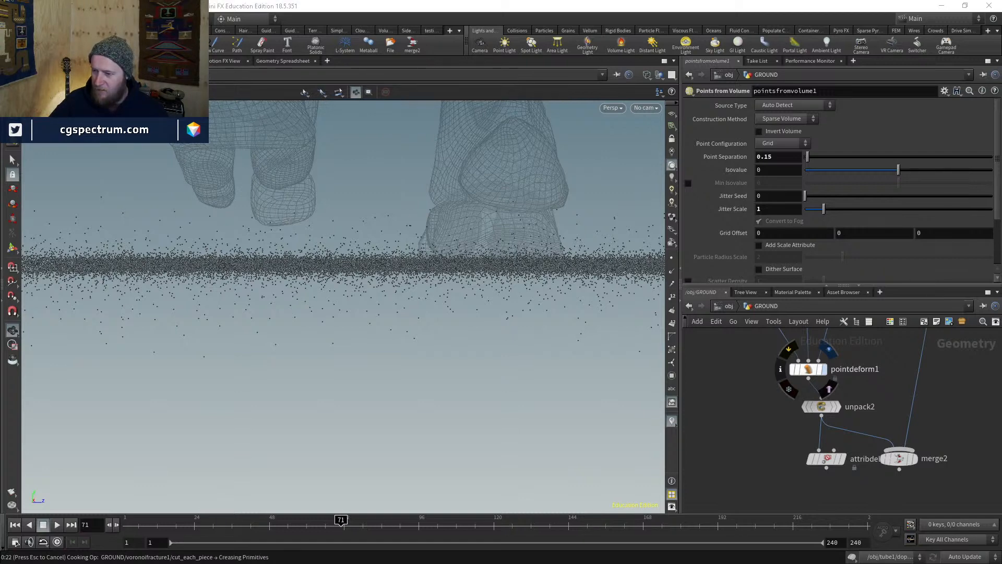
{"action": "key", "text": "alt+Tab"}
- Play the Houdini 19 Sneak Peek video from 01:29, then minimise the browser
{"action": "left_click", "coordinate": [402, 432]}
{"action": "left_click", "coordinate": [375, 432]}
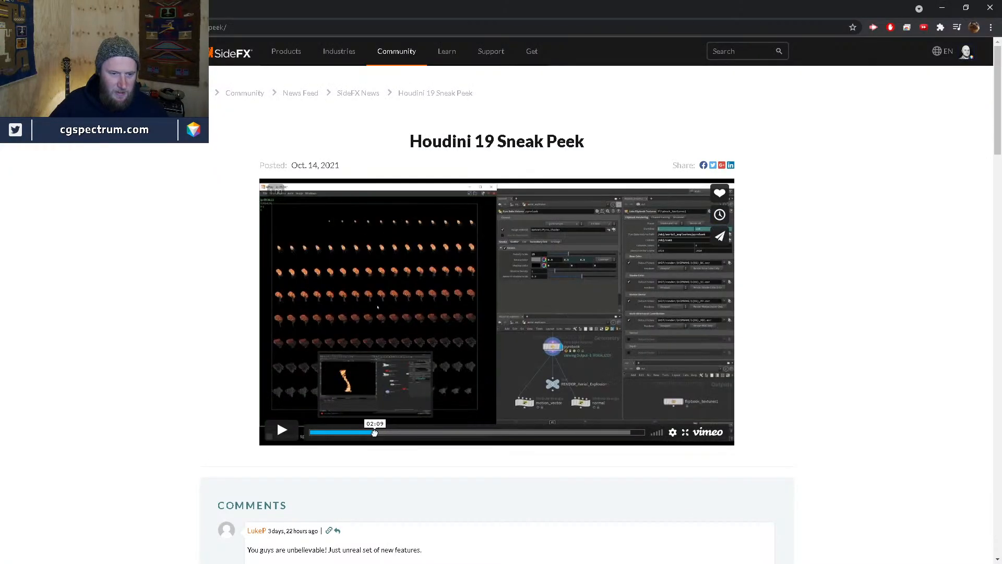
{"action": "left_click", "coordinate": [354, 433]}
{"action": "left_click", "coordinate": [281, 430]}
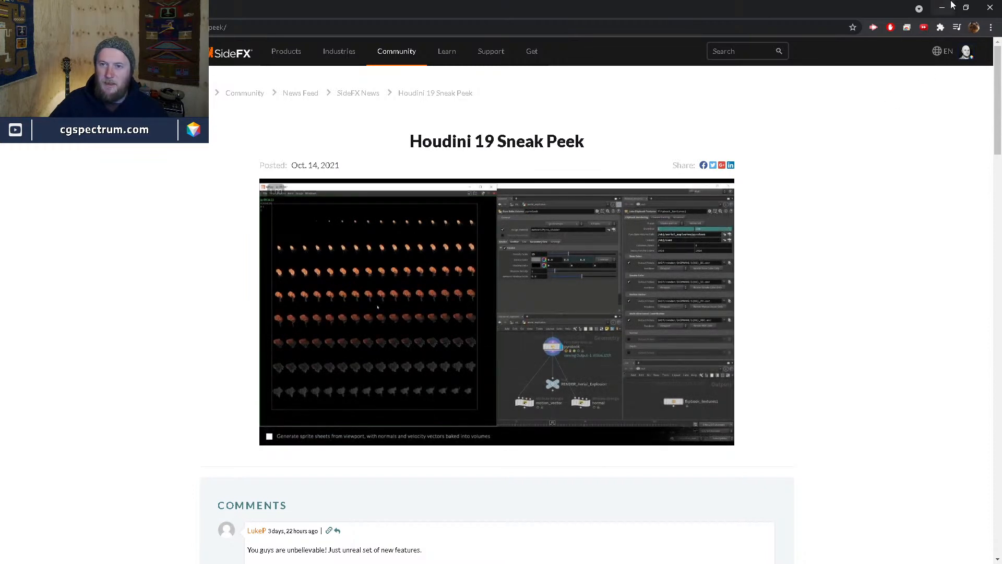
{"action": "left_click", "coordinate": [951, 6]}
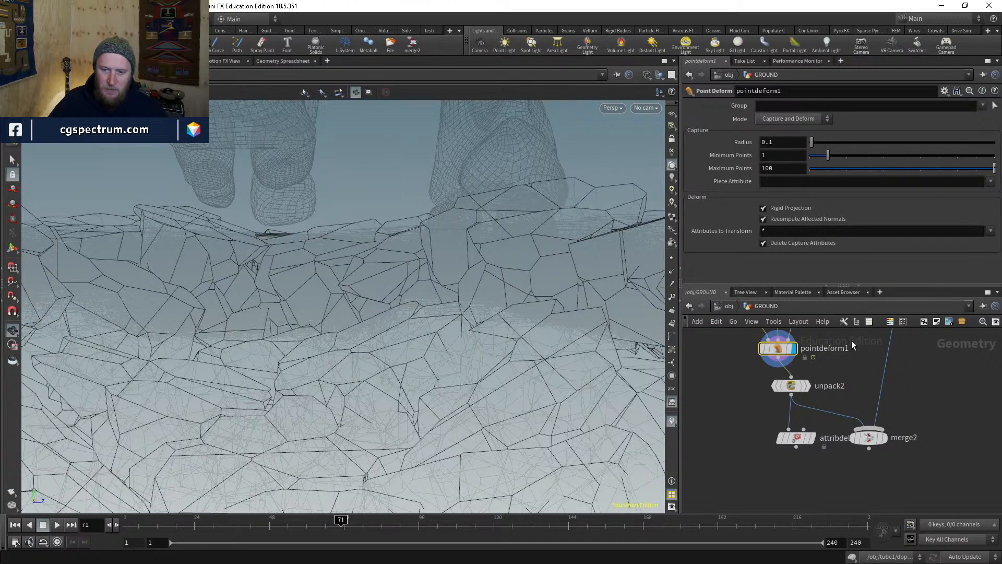
- Orbit beneath and around the fractured ground, toggling between wireframe and shaded display
{"action": "mouse_move", "coordinate": [448, 273]}
{"action": "left_mouse_down"}
{"action": "mouse_move", "coordinate": [320, 336]}
{"action": "mouse_move", "coordinate": [331, 278]}
{"action": "mouse_move", "coordinate": [291, 338]}
{"action": "mouse_move", "coordinate": [305, 354]}
{"action": "mouse_move", "coordinate": [293, 292]}
{"action": "mouse_move", "coordinate": [291, 320]}
{"action": "mouse_move", "coordinate": [261, 318]}
{"action": "mouse_move", "coordinate": [317, 319]}
{"action": "mouse_move", "coordinate": [322, 337]}
{"action": "mouse_move", "coordinate": [369, 308]}
{"action": "mouse_move", "coordinate": [346, 326]}
{"action": "mouse_move", "coordinate": [297, 338]}
{"action": "mouse_move", "coordinate": [282, 364]}
{"action": "mouse_move", "coordinate": [322, 338]}
{"action": "mouse_move", "coordinate": [197, 323]}
{"action": "left_mouse_up"}
{"action": "key", "text": "w"}
{"action": "key", "text": "w"}
{"action": "key", "text": "w"}
{"action": "key", "text": "w"}
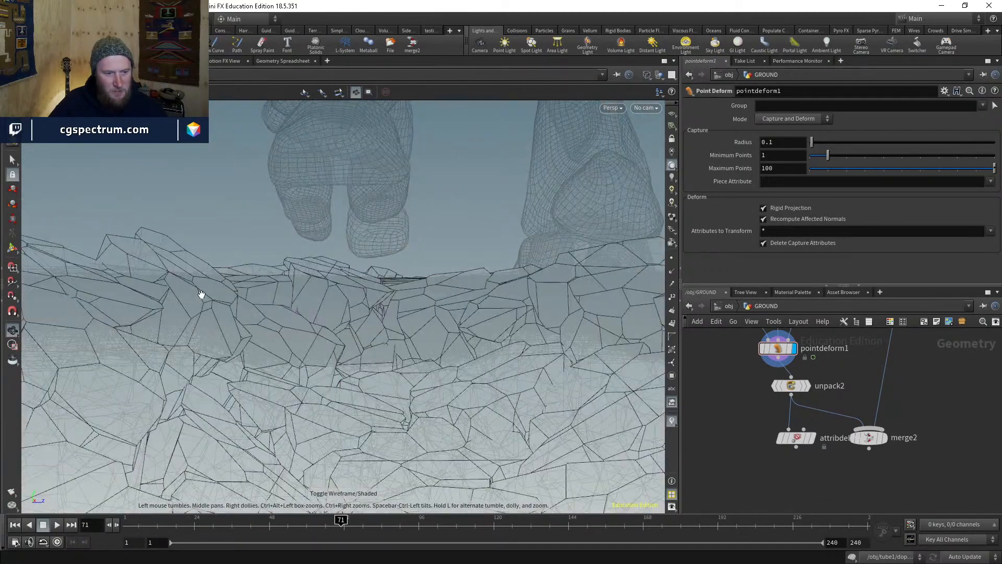
{"action": "left_click_drag", "start_coordinate": [354, 271], "coordinate": [403, 268]}
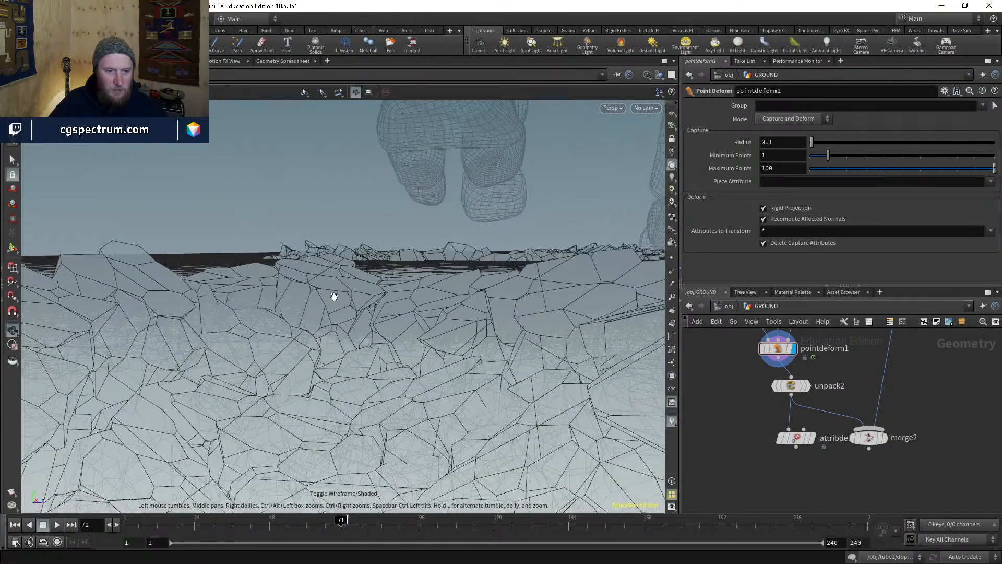
{"action": "mouse_move", "coordinate": [334, 296]}
{"action": "left_mouse_down"}
{"action": "mouse_move", "coordinate": [319, 282]}
{"action": "mouse_move", "coordinate": [329, 288]}
{"action": "left_mouse_up"}
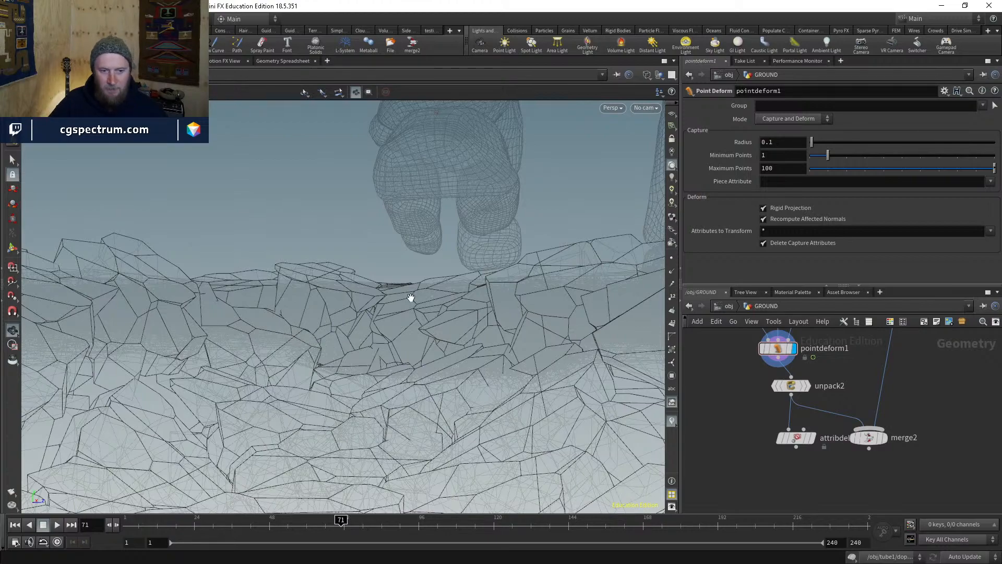
{"action": "mouse_move", "coordinate": [416, 394]}
{"action": "left_mouse_down"}
{"action": "mouse_move", "coordinate": [474, 336]}
{"action": "mouse_move", "coordinate": [508, 318]}
{"action": "mouse_move", "coordinate": [531, 330]}
{"action": "mouse_move", "coordinate": [503, 365]}
{"action": "mouse_move", "coordinate": [407, 383]}
{"action": "mouse_move", "coordinate": [370, 402]}
{"action": "mouse_move", "coordinate": [340, 447]}
{"action": "left_mouse_up"}
{"action": "key", "text": "w"}
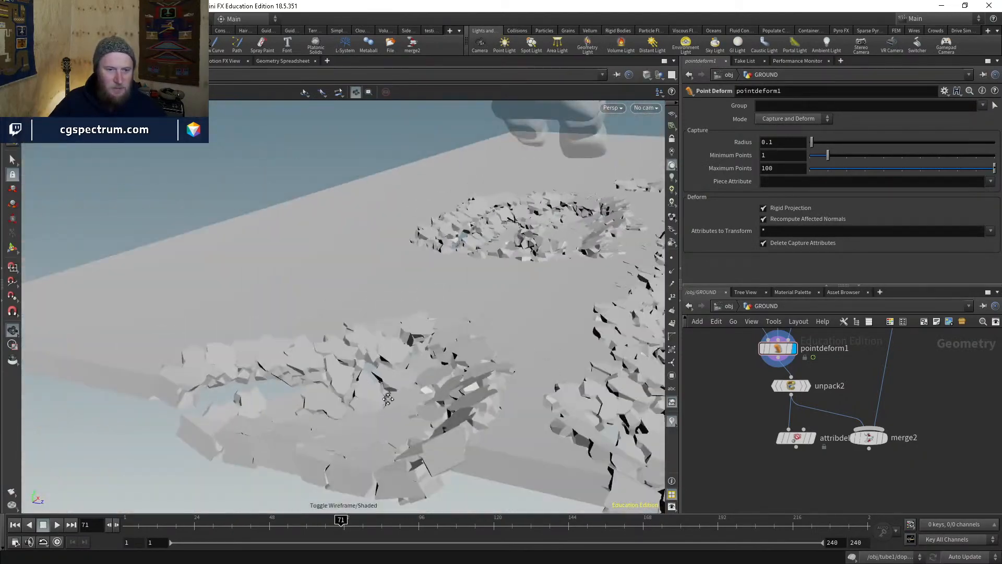
- Inspect the rock debris around the footprint from above, then pan the network to solver1
{"action": "mouse_move", "coordinate": [388, 399]}
{"action": "left_mouse_down"}
{"action": "mouse_move", "coordinate": [320, 385]}
{"action": "mouse_move", "coordinate": [369, 381]}
{"action": "mouse_move", "coordinate": [324, 469]}
{"action": "mouse_move", "coordinate": [330, 479]}
{"action": "mouse_move", "coordinate": [369, 338]}
{"action": "mouse_move", "coordinate": [342, 358]}
{"action": "mouse_move", "coordinate": [463, 384]}
{"action": "left_mouse_up"}
{"action": "middle_click_drag", "start_coordinate": [846, 349], "coordinate": [834, 512]}
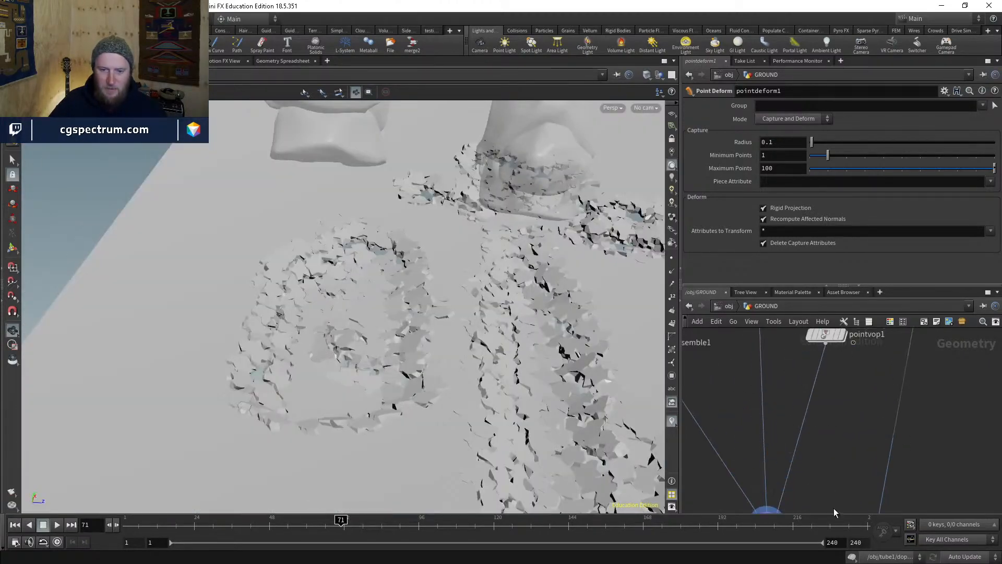
{"action": "left_click_drag", "start_coordinate": [443, 364], "coordinate": [407, 373]}
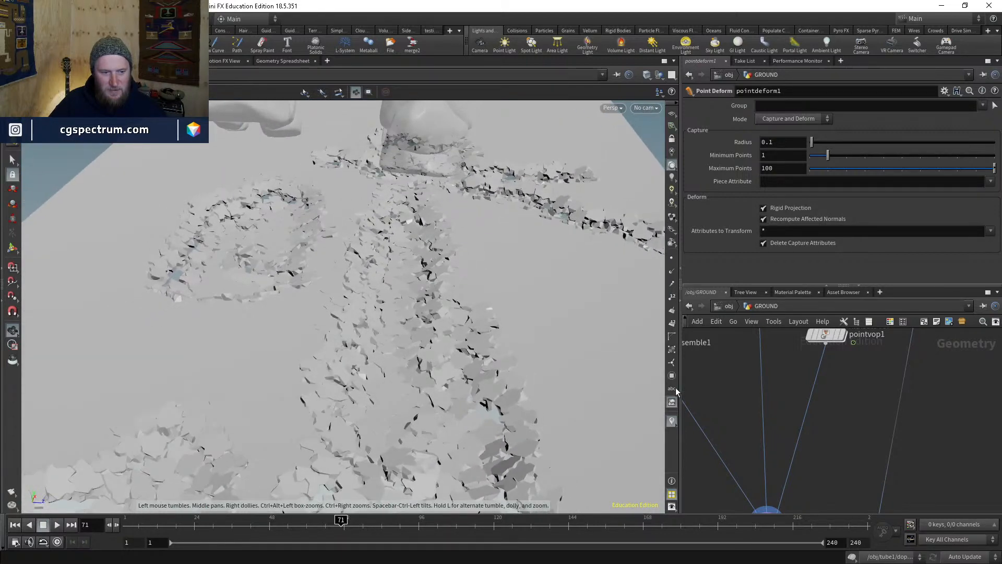
{"action": "scroll", "coordinate": [759, 418], "scroll_direction": "down", "scroll_amount": 6}
{"action": "scroll", "coordinate": [760, 431], "scroll_direction": "up", "scroll_amount": 3}
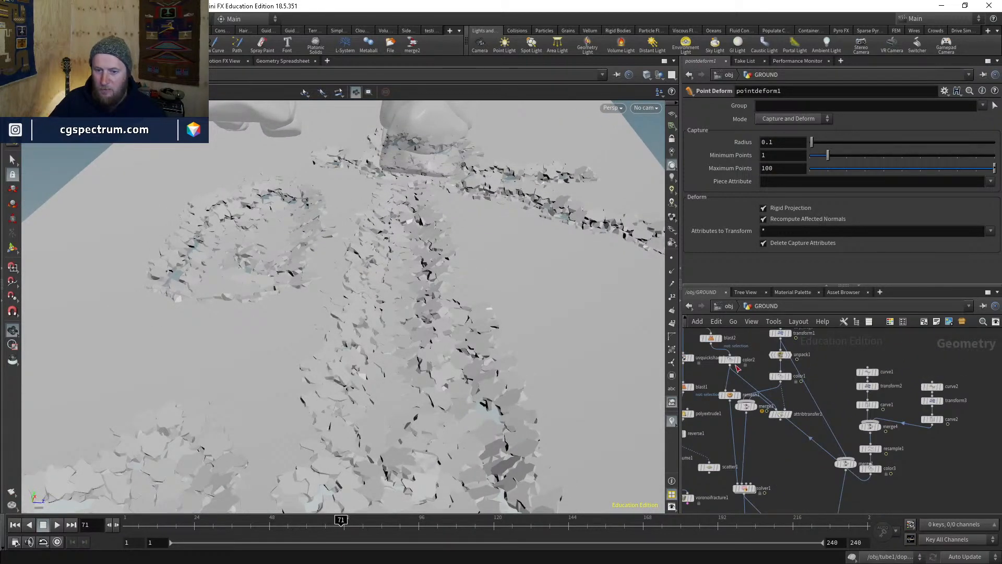
{"action": "middle_click_drag", "start_coordinate": [770, 450], "coordinate": [782, 319]}
{"action": "scroll", "coordinate": [766, 359], "scroll_direction": "up", "scroll_amount": 3}
{"action": "mouse_move", "coordinate": [774, 357]}
{"action": "middle_mouse_down"}
{"action": "mouse_move", "coordinate": [783, 418]}
{"action": "mouse_move", "coordinate": [769, 392]}
{"action": "middle_mouse_up"}
- Display solver1's output and toggle between wireframe and shaded views
{"action": "left_click", "coordinate": [765, 383]}
{"action": "key", "text": "w"}
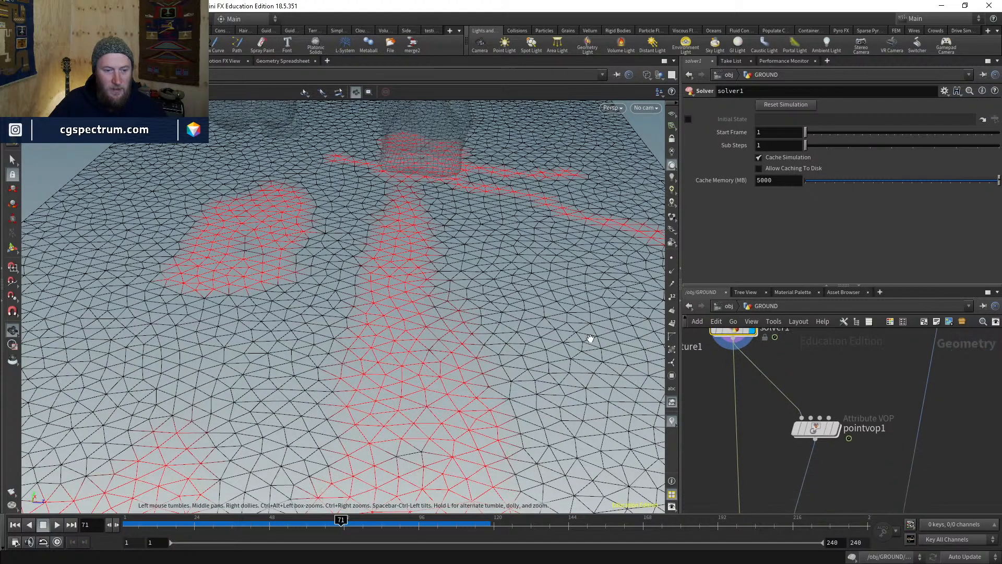
{"action": "key", "text": "w"}
{"action": "mouse_move", "coordinate": [472, 326]}
{"action": "left_mouse_down"}
{"action": "mouse_move", "coordinate": [468, 286]}
{"action": "mouse_move", "coordinate": [443, 292]}
{"action": "mouse_move", "coordinate": [463, 309]}
{"action": "left_mouse_up"}
{"action": "key", "text": "w"}
{"action": "key", "text": "w"}
{"action": "key", "text": "w"}
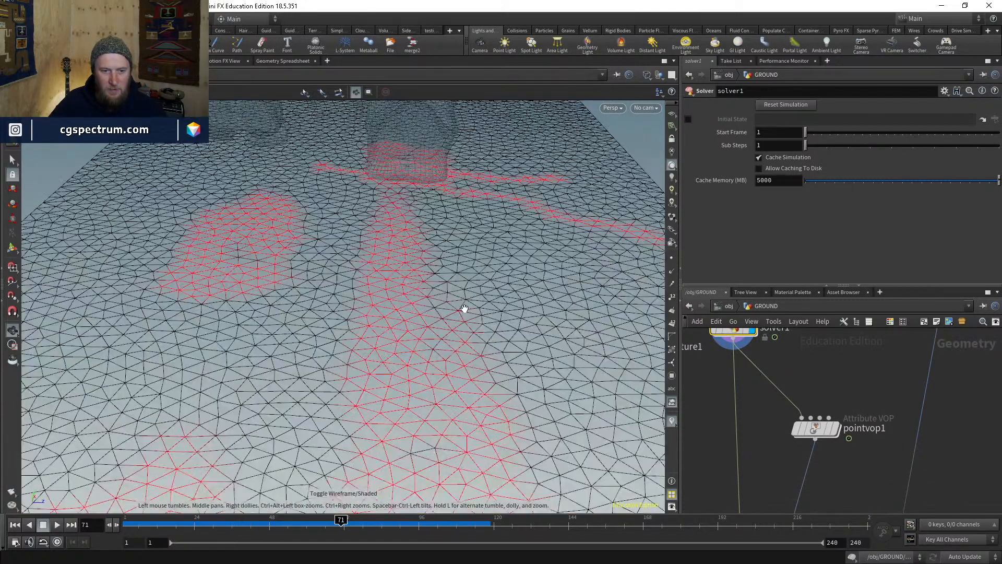
- Insert a Subdivide node between solver1 and pointvop1 with depth 2
{"action": "key", "text": "Tab"}
{"action": "type", "text": "subd"}
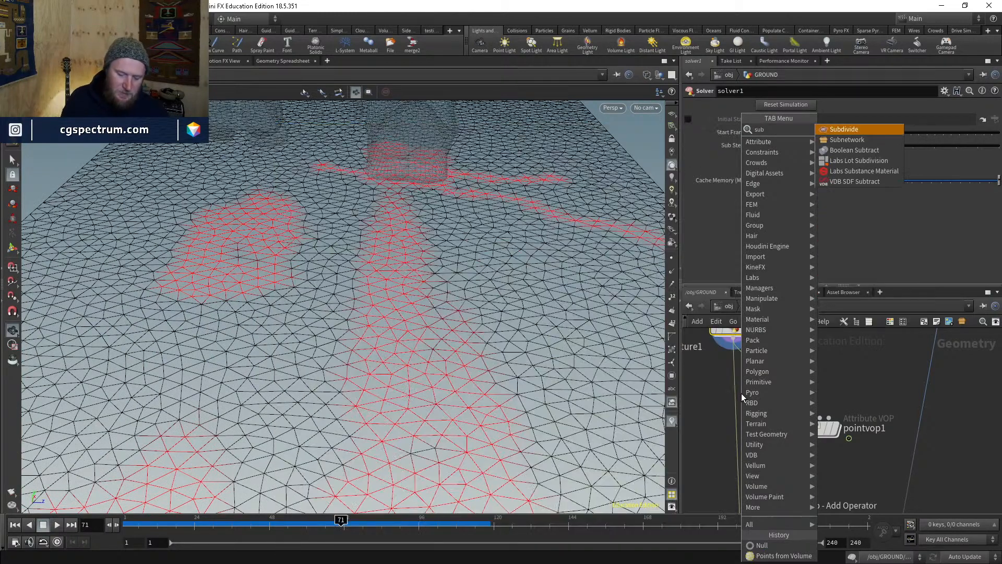
{"action": "key", "text": "Return"}
{"action": "left_click", "coordinate": [741, 392]}
{"action": "mouse_move", "coordinate": [742, 391]}
{"action": "left_mouse_down"}
{"action": "mouse_move", "coordinate": [739, 379]}
{"action": "mouse_move", "coordinate": [749, 400]}
{"action": "mouse_move", "coordinate": [740, 378]}
{"action": "left_mouse_up"}
{"action": "key", "text": "r"}
{"action": "left_click", "coordinate": [739, 382]}
{"action": "middle_click_drag", "start_coordinate": [815, 376], "coordinate": [817, 443]}
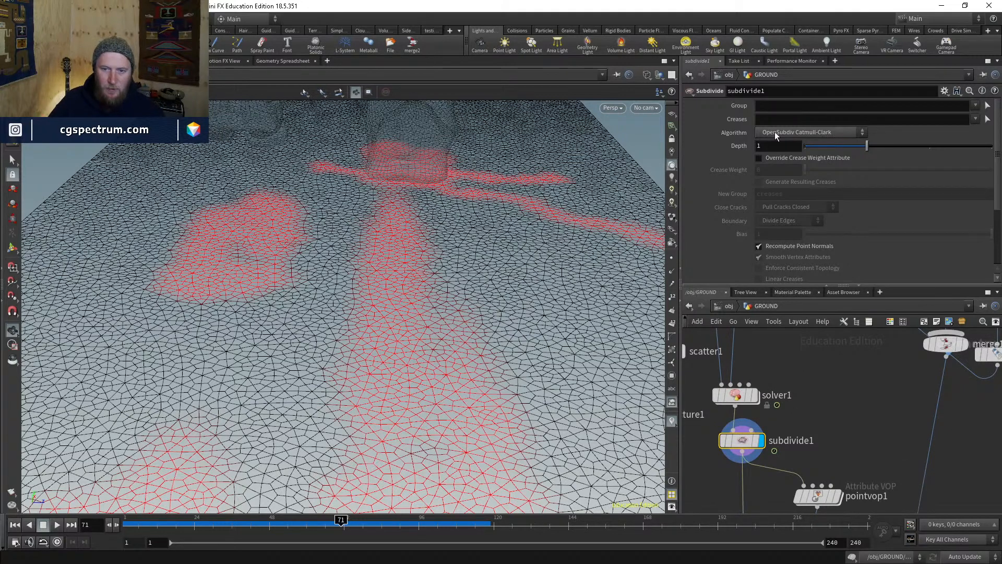
{"action": "type", "text": "2"}
{"action": "key", "text": "Return"}
- Display pointvop1's deformed ground, then pointdeform1's cracked ground
{"action": "middle_click_drag", "start_coordinate": [811, 435], "coordinate": [820, 328]}
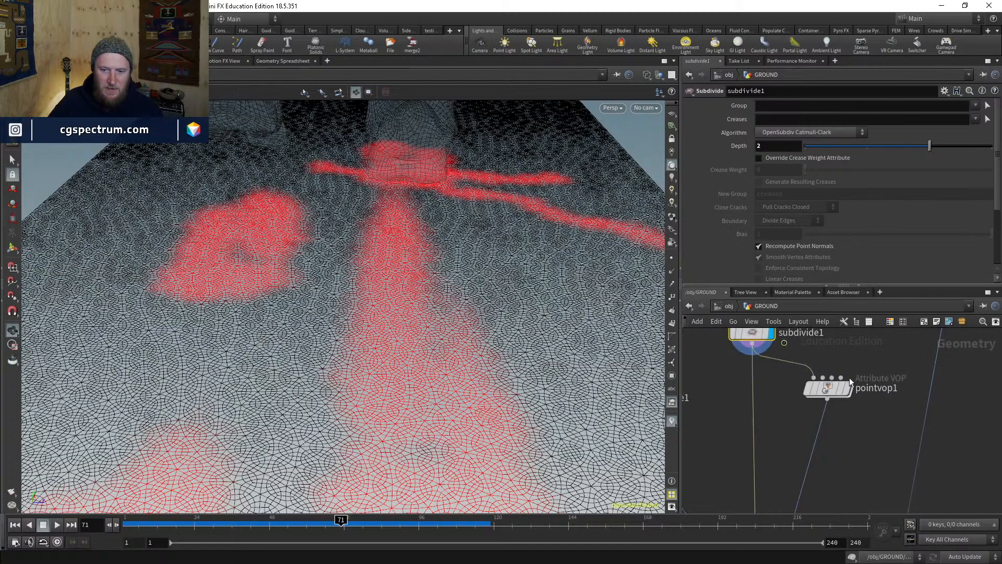
{"action": "left_click", "coordinate": [847, 386]}
{"action": "left_click", "coordinate": [828, 387]}
{"action": "middle_click_drag", "start_coordinate": [808, 429], "coordinate": [821, 353]}
{"action": "middle_click_drag", "start_coordinate": [815, 483], "coordinate": [828, 345]}
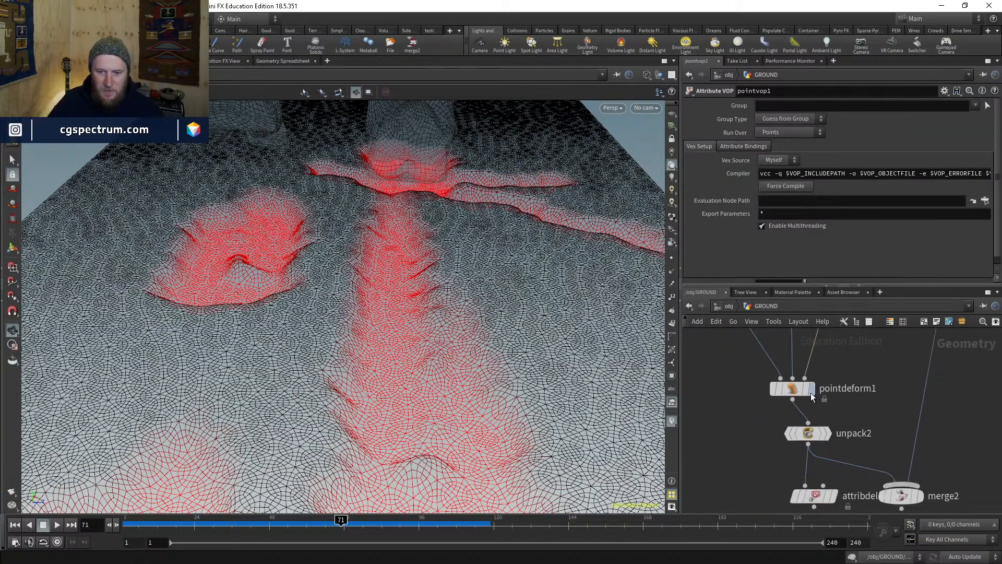
{"action": "left_click", "coordinate": [811, 388]}
{"action": "left_click", "coordinate": [794, 389]}
{"action": "middle_click_drag", "start_coordinate": [851, 414], "coordinate": [855, 403]}
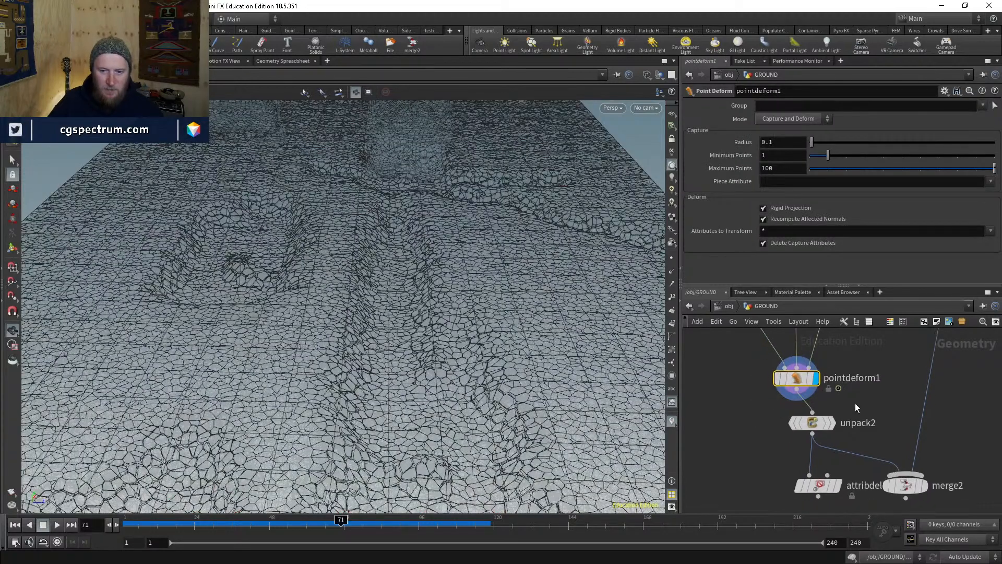
- Switch to shaded display and orbit around the cracked ground
{"action": "key", "text": "shift+w"}
{"action": "left_click_drag", "start_coordinate": [427, 320], "coordinate": [432, 338]}
{"action": "right_click_drag", "start_coordinate": [432, 338], "coordinate": [464, 329]}
{"action": "left_click_drag", "start_coordinate": [464, 329], "coordinate": [445, 299]}
{"action": "right_click_drag", "start_coordinate": [445, 299], "coordinate": [373, 389]}
{"action": "middle_click_drag", "start_coordinate": [373, 389], "coordinate": [444, 290]}
{"action": "left_click_drag", "start_coordinate": [444, 290], "coordinate": [458, 326]}
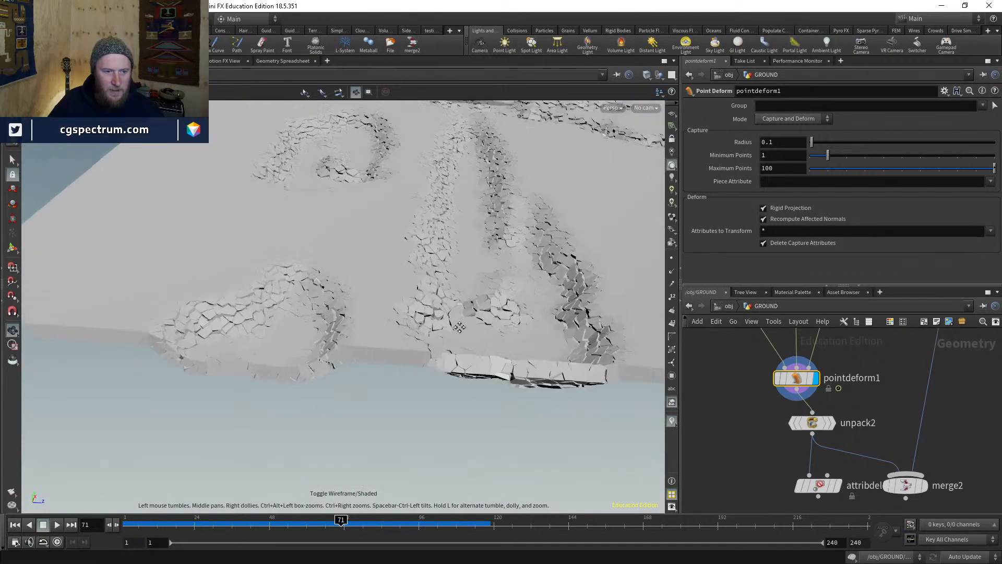
{"action": "right_click_drag", "start_coordinate": [459, 327], "coordinate": [504, 339]}
- Try subdivision depths 1 and 0 on subdivide1, settling back on 1
{"action": "middle_click_drag", "start_coordinate": [835, 374], "coordinate": [838, 457]}
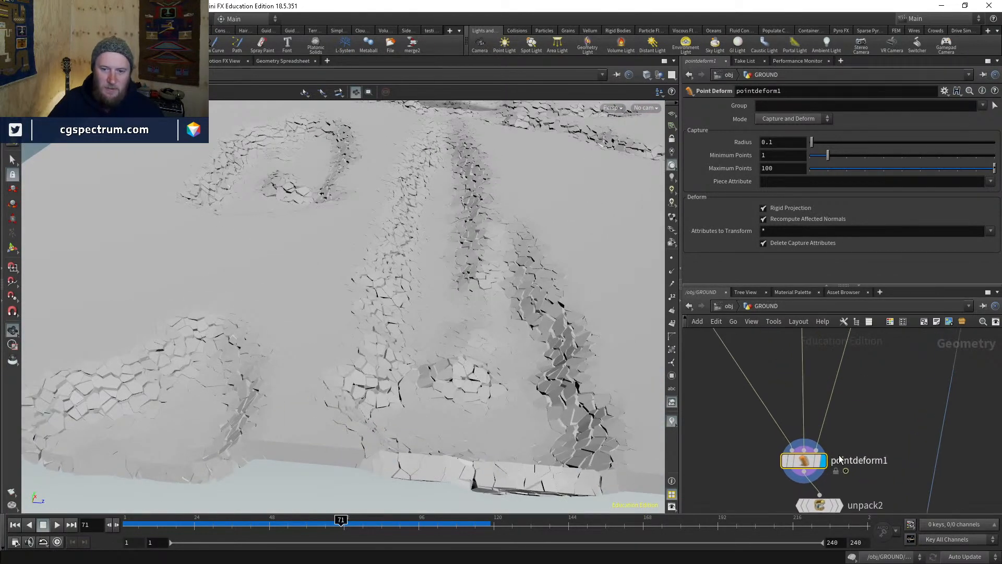
{"action": "middle_click_drag", "start_coordinate": [850, 343], "coordinate": [813, 526]}
{"action": "left_click", "coordinate": [831, 418]}
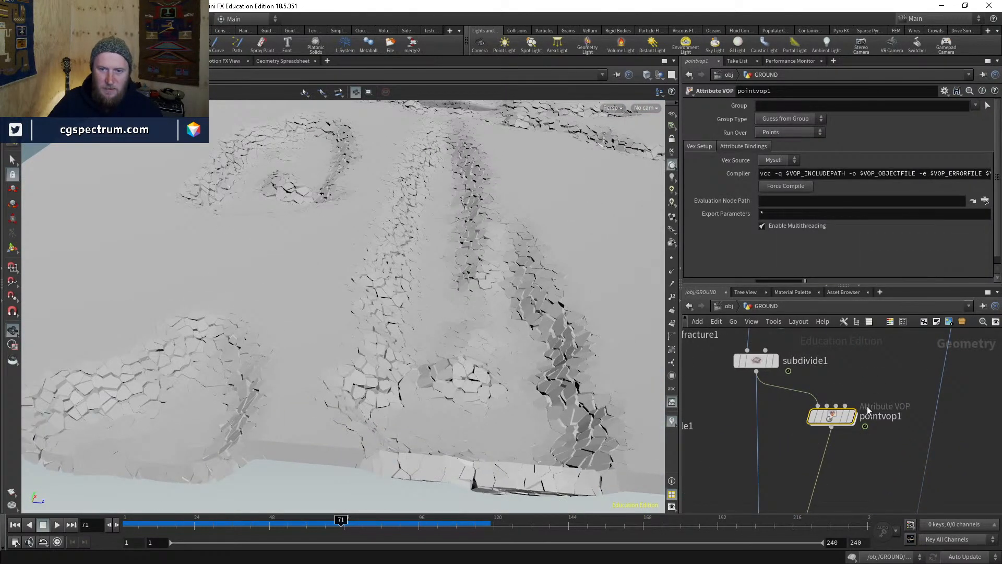
{"action": "left_click", "coordinate": [761, 365]}
{"action": "key", "text": "BackSpace"}
{"action": "type", "text": "1"}
{"action": "key", "text": "Return"}
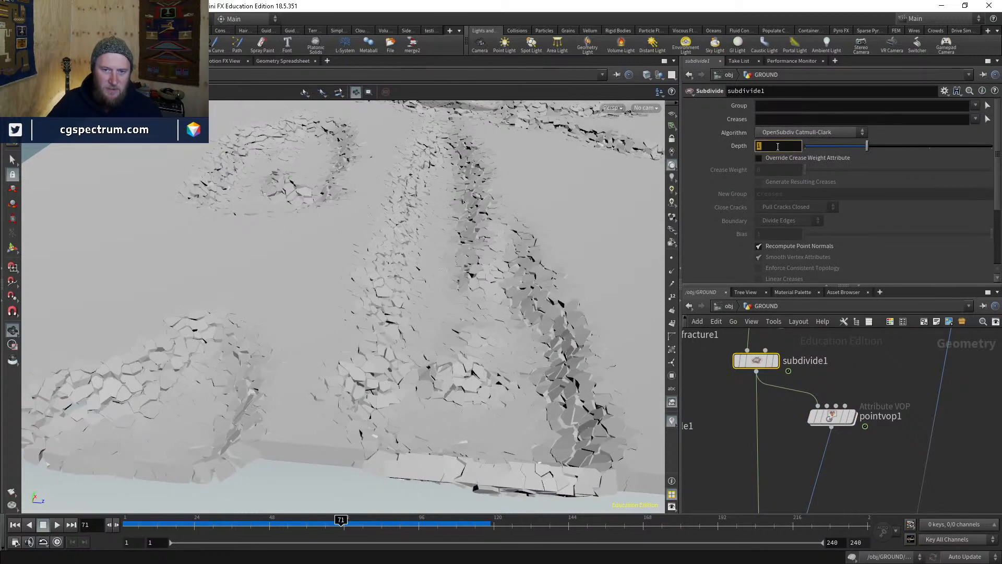
{"action": "type", "text": "0"}
{"action": "key", "text": "Return"}
{"action": "scroll", "coordinate": [538, 317], "scroll_direction": "up", "scroll_amount": 3}
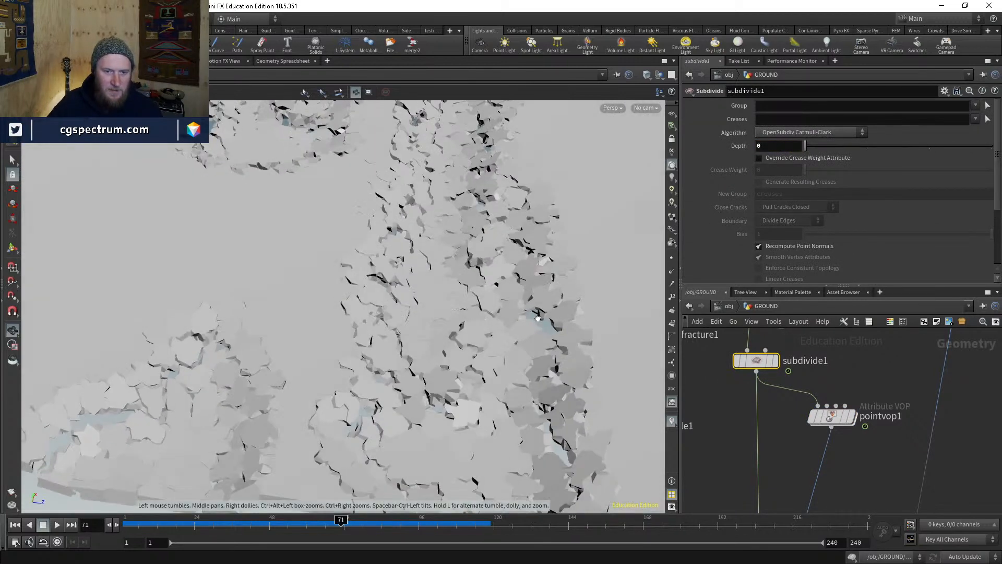
{"action": "left_click_drag", "start_coordinate": [538, 317], "coordinate": [470, 366]}
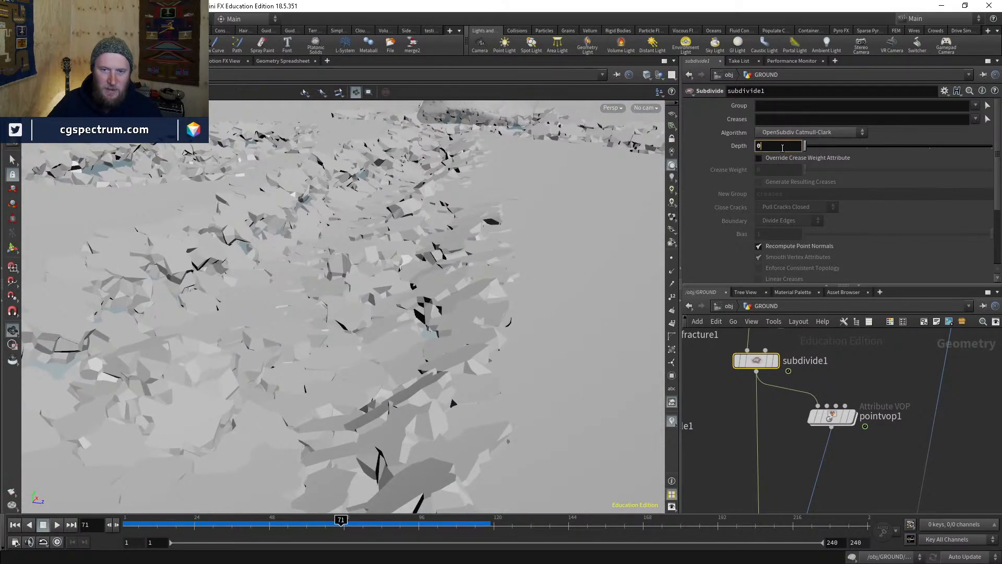
{"action": "type", "text": "1"}
{"action": "key", "text": "Return"}
- Review the footprints from several angles, then add an RBD Cluster node via 'clust'
{"action": "left_click_drag", "start_coordinate": [450, 293], "coordinate": [485, 284]}
{"action": "right_click_drag", "start_coordinate": [485, 284], "coordinate": [503, 308]}
{"action": "left_click_drag", "start_coordinate": [503, 308], "coordinate": [496, 350]}
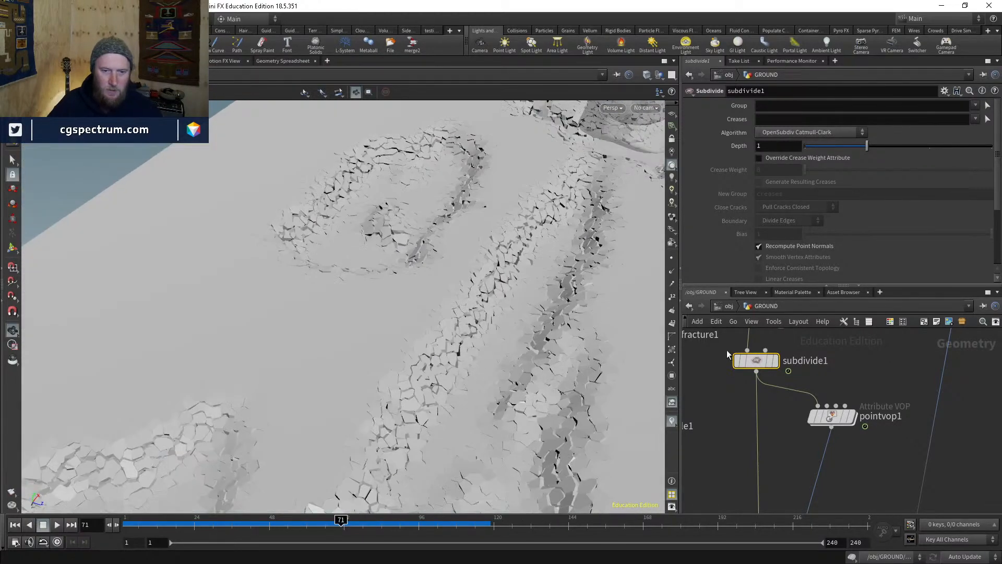
{"action": "middle_click_drag", "start_coordinate": [727, 357], "coordinate": [741, 410]}
{"action": "scroll", "coordinate": [738, 418], "scroll_direction": "down", "scroll_amount": 3}
{"action": "key", "text": "Tab"}
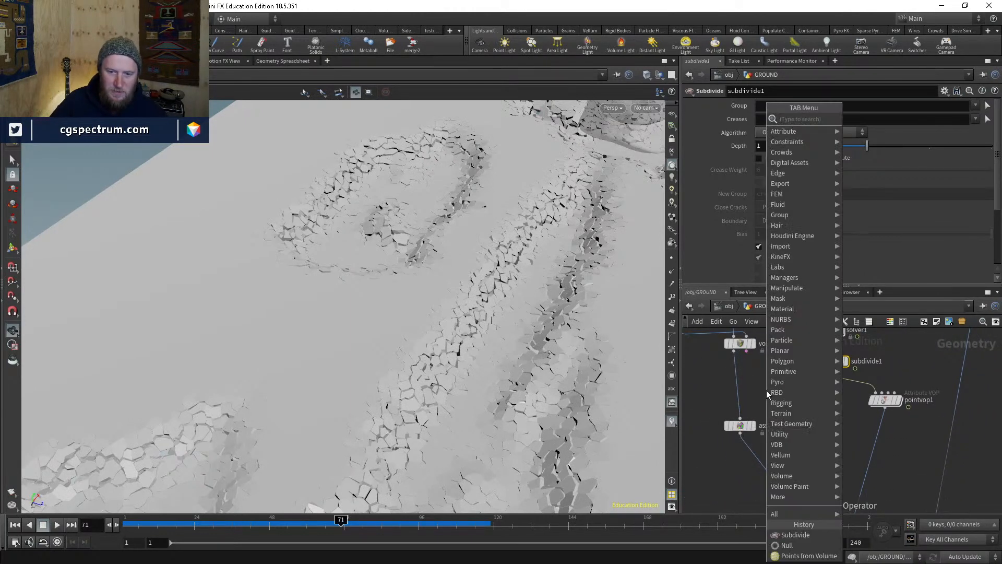
{"action": "type", "text": "clust"}
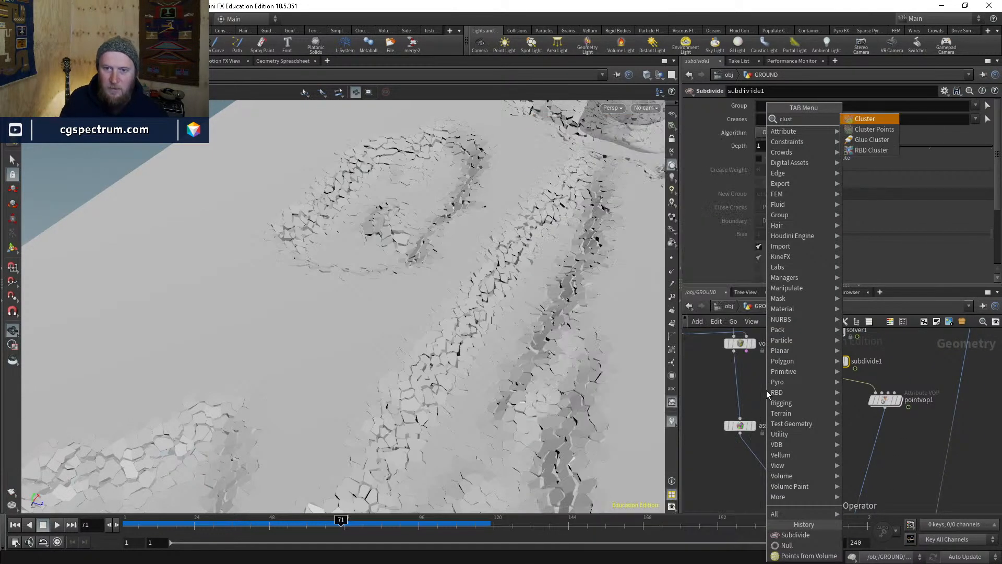
{"action": "key", "text": "Down"}
{"action": "key", "text": "Down"}
{"action": "key", "text": "Down"}
{"action": "key", "text": "Return"}
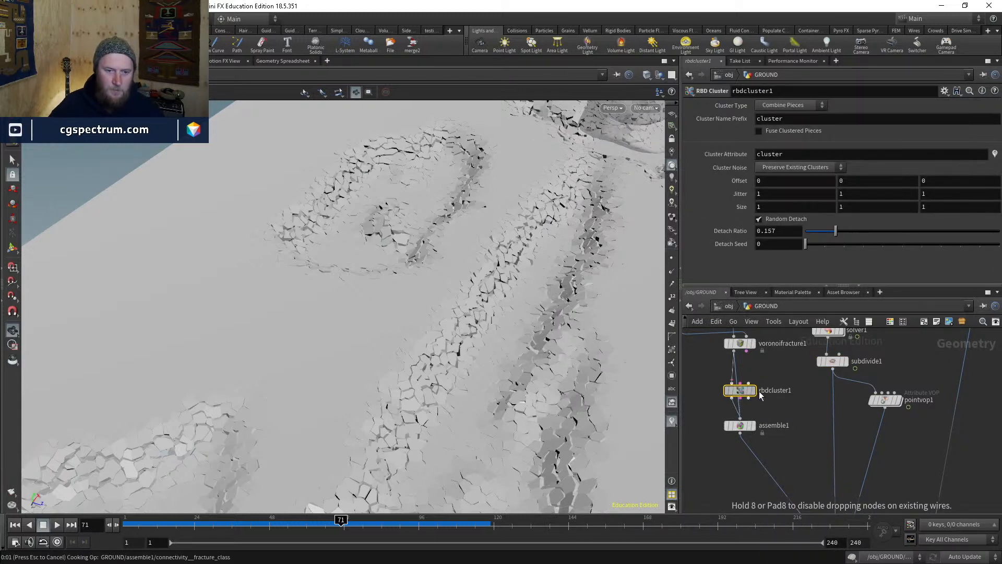
- Drop rbdcluster1 onto the fracture-to-assemble wire, colour pieces by cluster, then view assemble1
{"action": "left_click", "coordinate": [760, 396]}
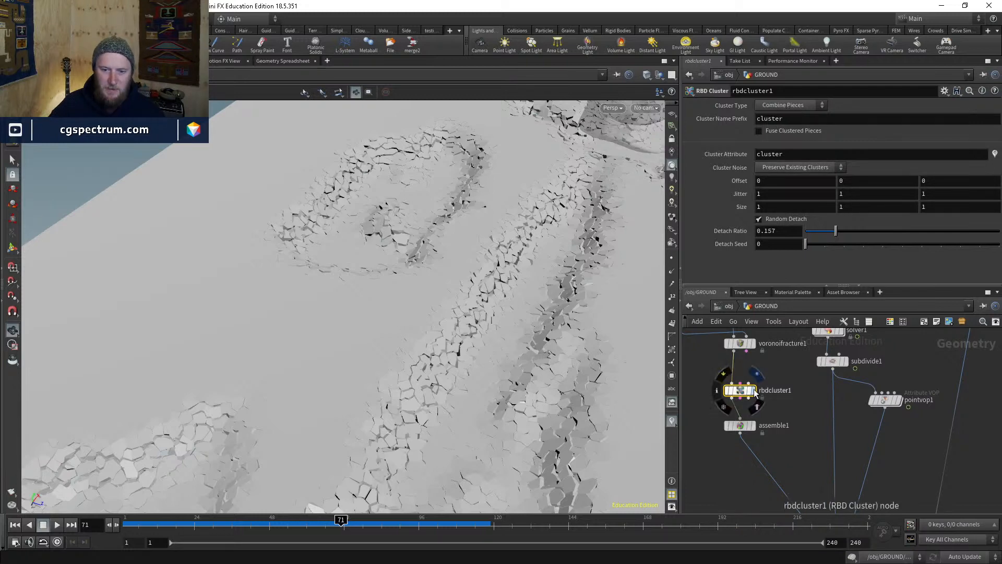
{"action": "left_click", "coordinate": [752, 389]}
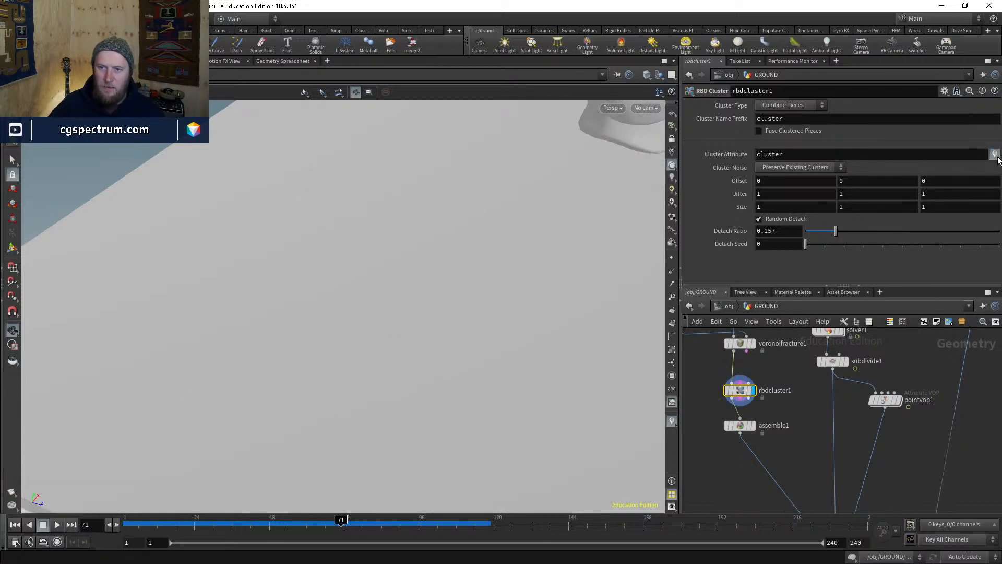
{"action": "left_click", "coordinate": [994, 154]}
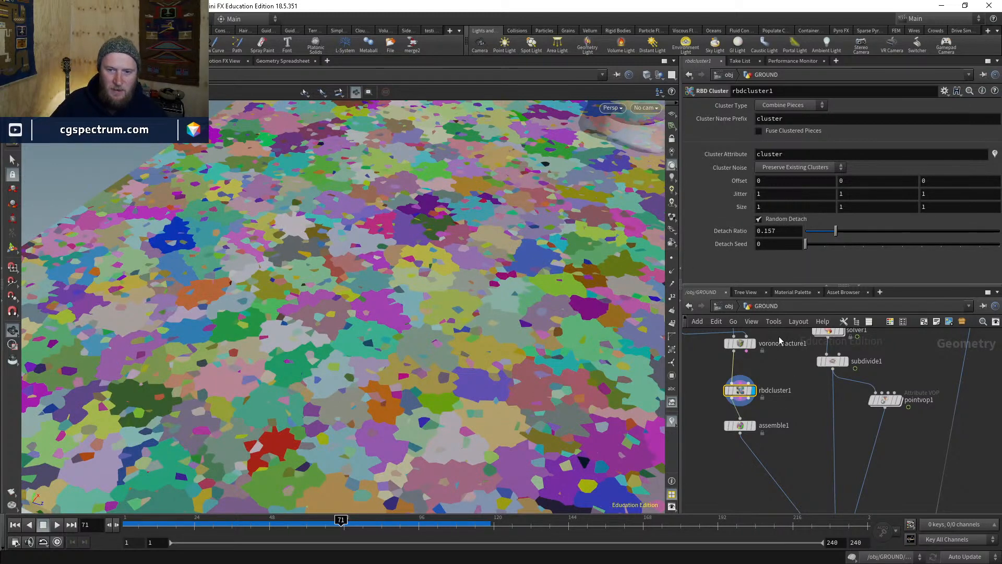
{"action": "left_click", "coordinate": [754, 428]}
- Display pointdeform1's deformed ground and bring the fracture and cluster nodes into view
{"action": "middle_click_drag", "start_coordinate": [804, 485], "coordinate": [757, 339]}
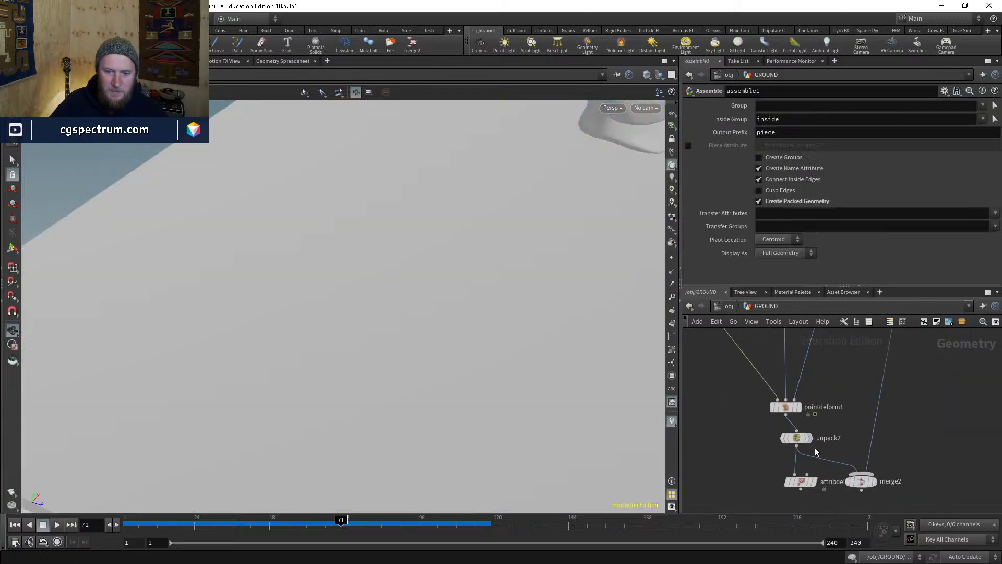
{"action": "left_click", "coordinate": [788, 410]}
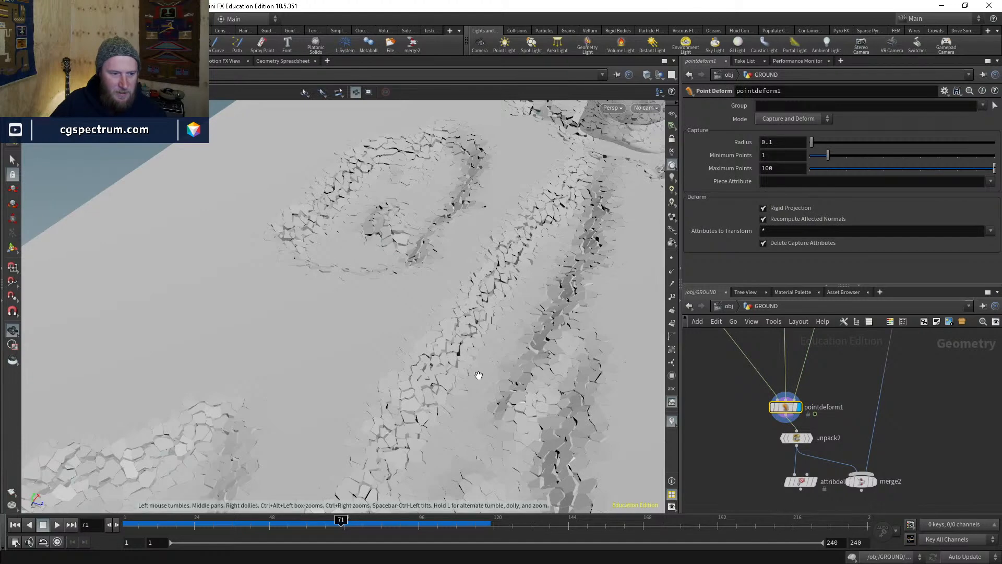
{"action": "left_click_drag", "start_coordinate": [477, 376], "coordinate": [493, 364]}
{"action": "scroll", "coordinate": [494, 364], "scroll_direction": "up", "scroll_amount": 6}
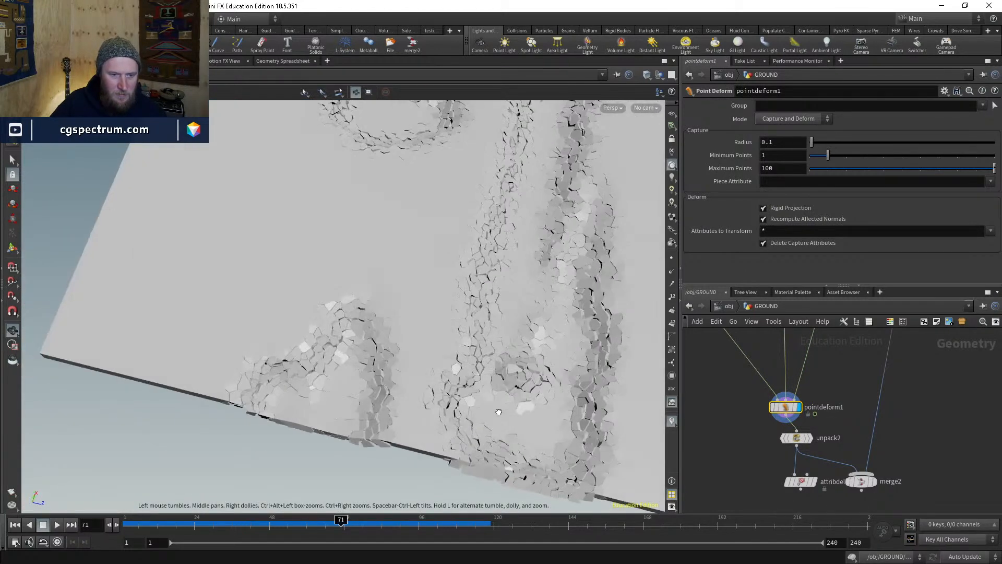
{"action": "middle_click_drag", "start_coordinate": [755, 345], "coordinate": [774, 412]}
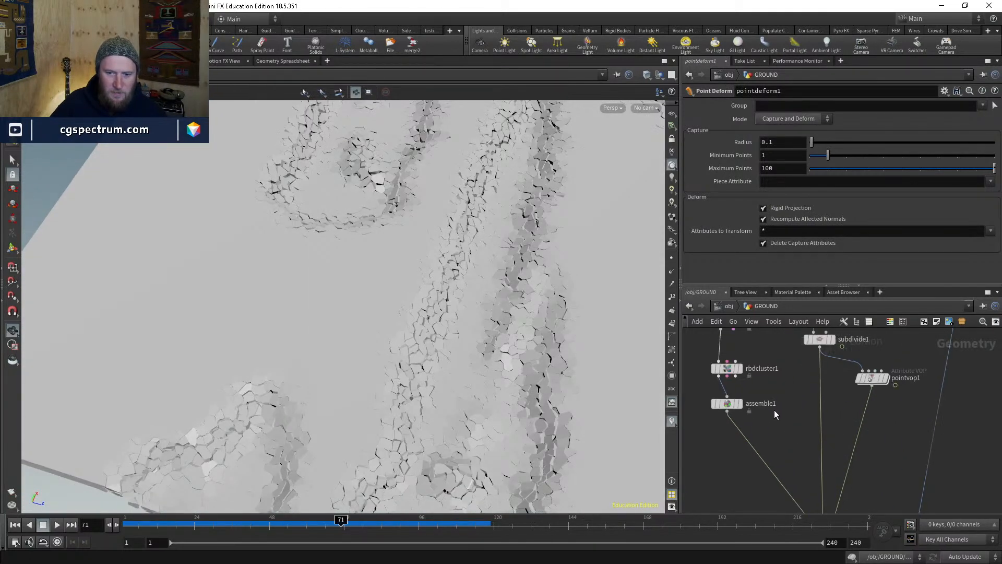
- Turn off Create Name Attribute on assemble1, check the feet, and open rbdcluster1's settings
{"action": "left_click", "coordinate": [730, 427]}
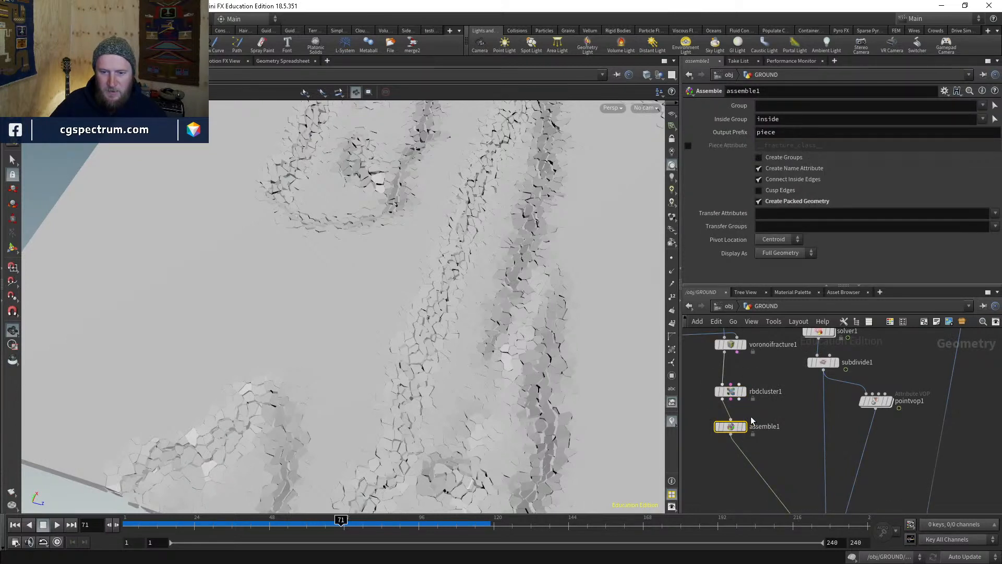
{"action": "left_click", "coordinate": [765, 170]}
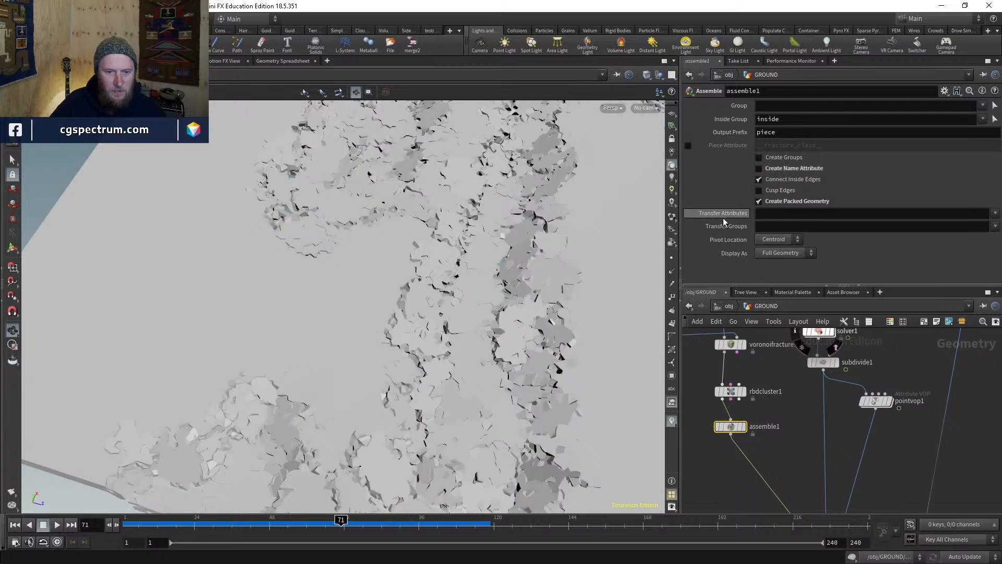
{"action": "left_click_drag", "start_coordinate": [470, 433], "coordinate": [456, 365]}
{"action": "scroll", "coordinate": [497, 357], "scroll_direction": "up", "scroll_amount": 3}
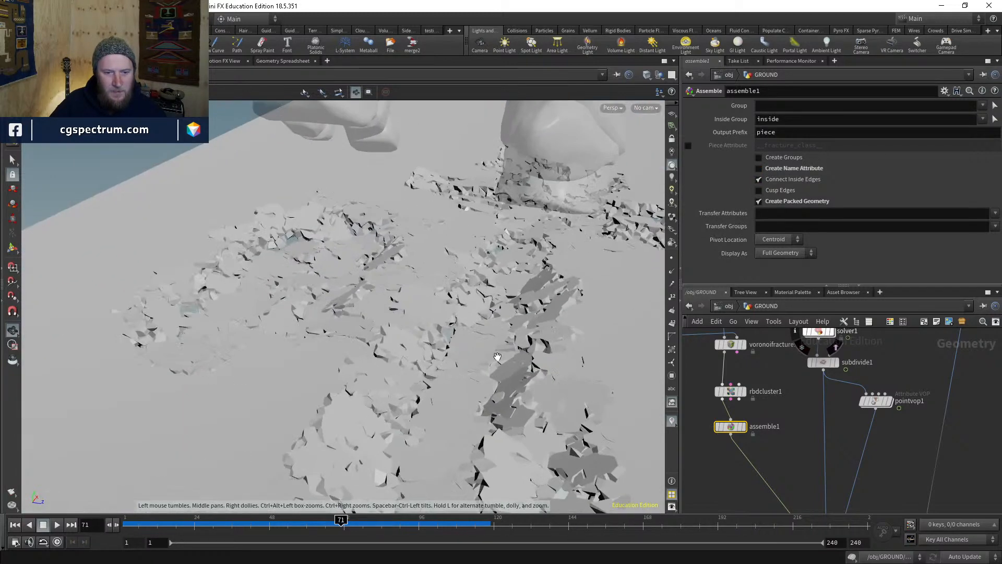
{"action": "scroll", "coordinate": [498, 357], "scroll_direction": "down", "scroll_amount": 3}
{"action": "left_click", "coordinate": [730, 390]}
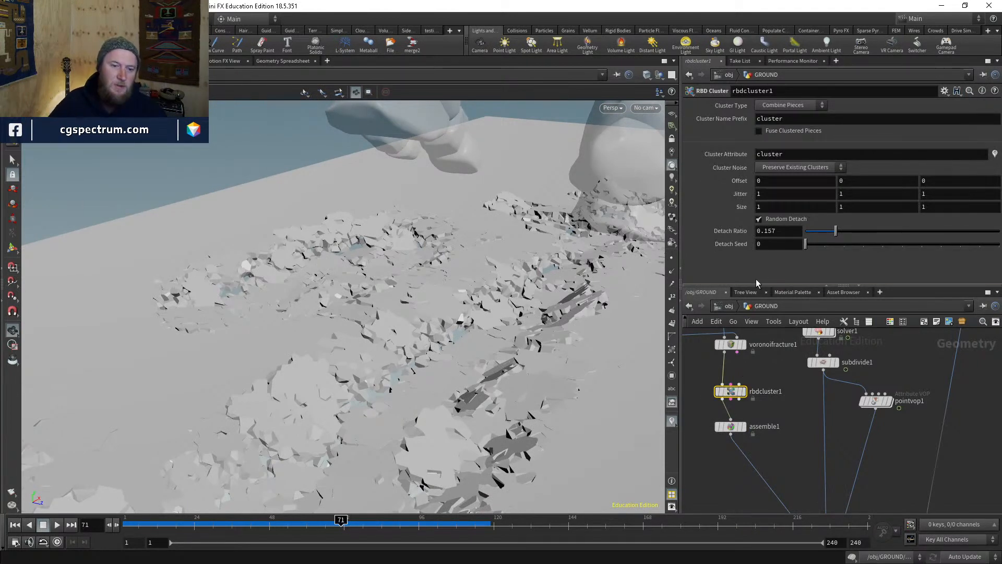
{"action": "scroll", "coordinate": [522, 354], "scroll_direction": "up", "scroll_amount": 5}
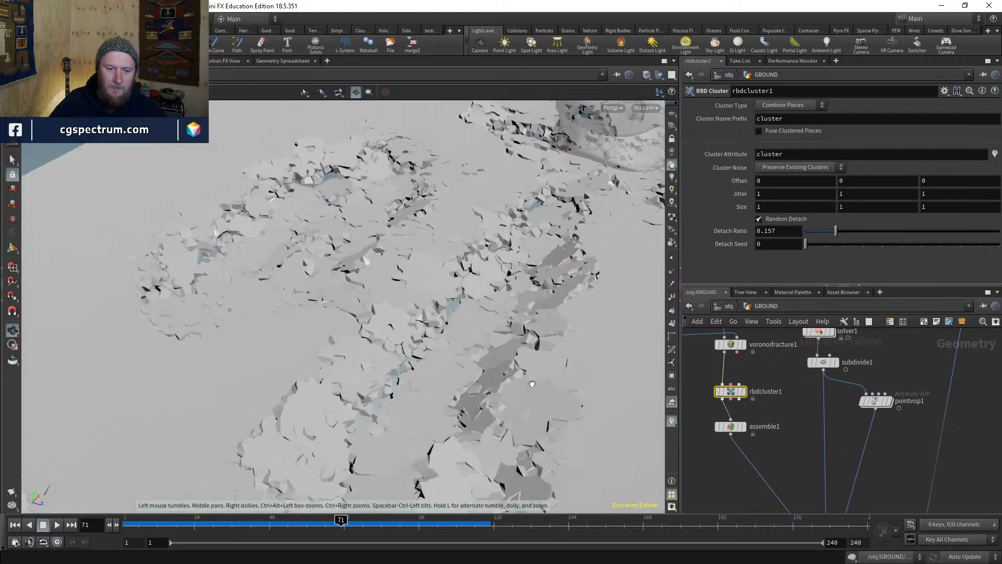
- Flip between the assemble1 and rbdcluster1 parameters to compare their settings
{"action": "left_click", "coordinate": [740, 430]}
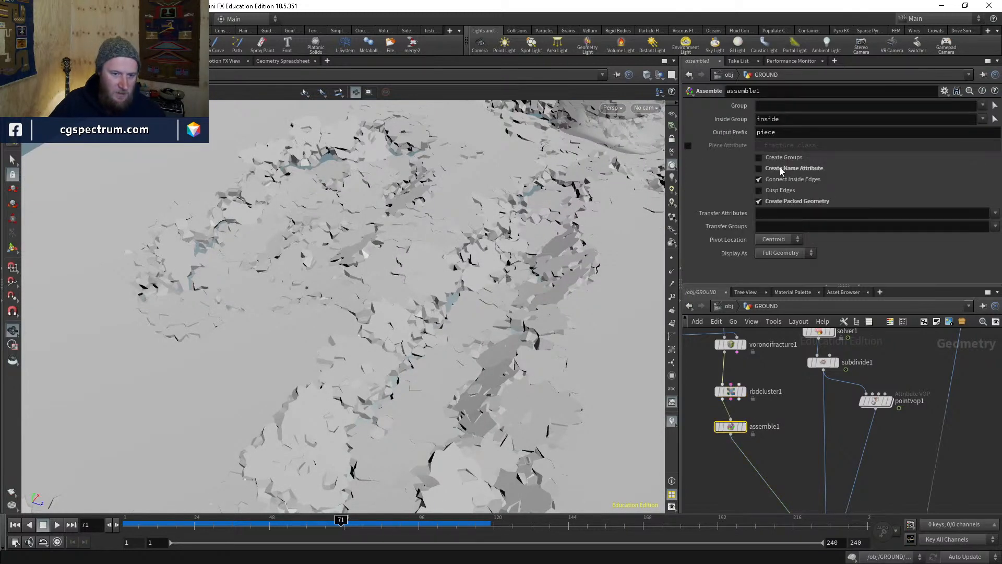
{"action": "mouse_move", "coordinate": [781, 170]}
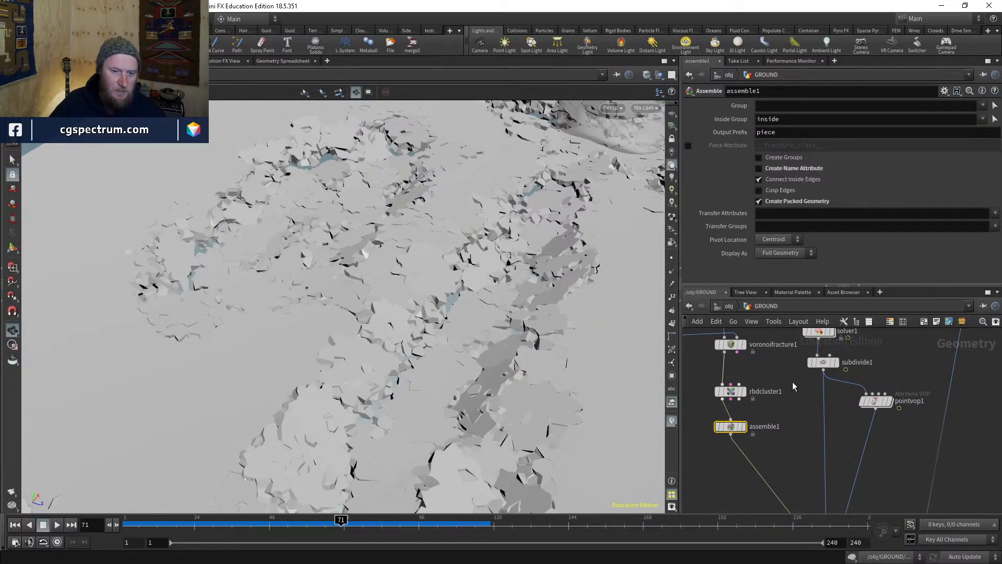
{"action": "left_click", "coordinate": [733, 392]}
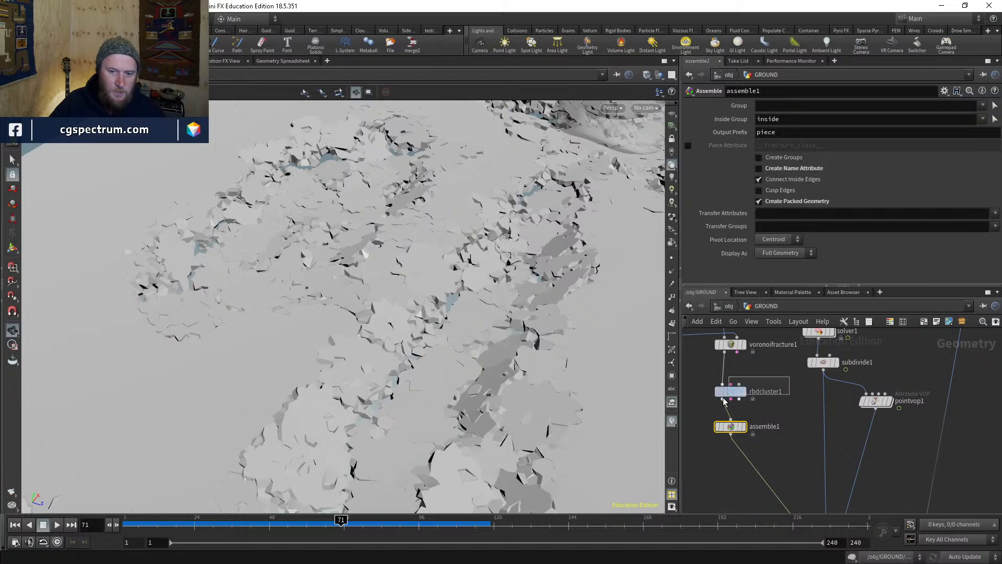
{"action": "left_click", "coordinate": [734, 427]}
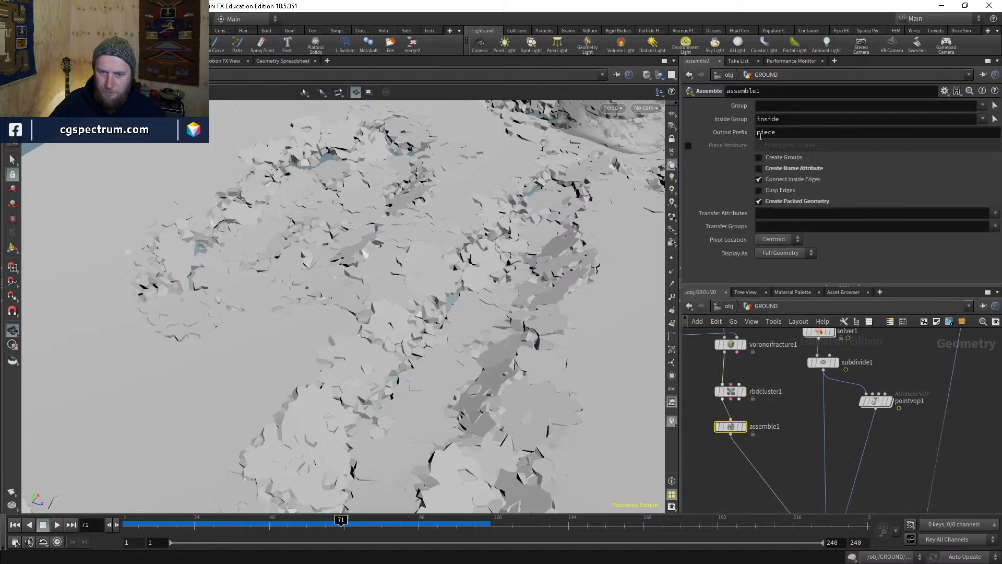
{"action": "left_click", "coordinate": [740, 389]}
- Orbit over the fractured ground for a steep top-down look at the pieces
{"action": "left_click_drag", "start_coordinate": [579, 261], "coordinate": [553, 398]}
{"action": "right_click_drag", "start_coordinate": [553, 398], "coordinate": [493, 458]}
{"action": "middle_click_drag", "start_coordinate": [492, 458], "coordinate": [392, 175]}
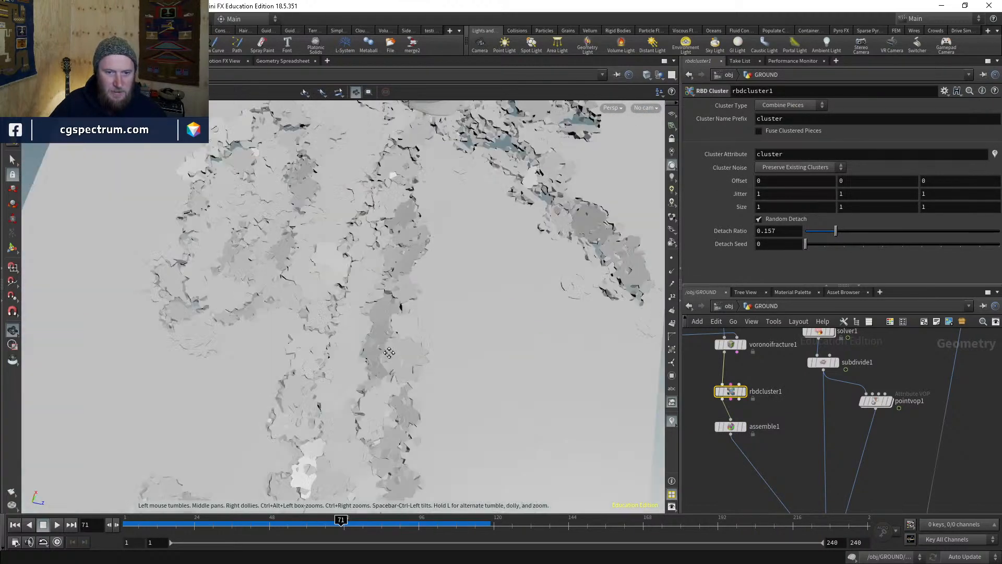
{"action": "left_click_drag", "start_coordinate": [391, 174], "coordinate": [407, 375]}
{"action": "middle_click_drag", "start_coordinate": [407, 376], "coordinate": [488, 271]}
{"action": "right_click_drag", "start_coordinate": [488, 271], "coordinate": [509, 246]}
{"action": "left_click_drag", "start_coordinate": [510, 247], "coordinate": [443, 362]}
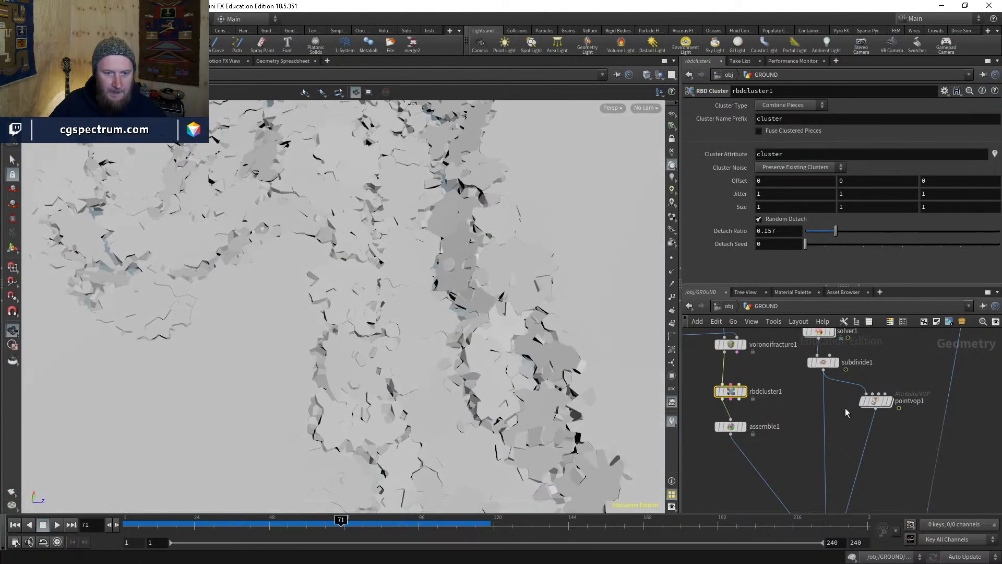
{"action": "scroll", "coordinate": [730, 395], "scroll_direction": "up", "scroll_amount": 1}
{"action": "mouse_move", "coordinate": [748, 394]}
- Display rbdcluster1's clusters, move assemble1 lower, and allow editing of rbdcluster1's contents
{"action": "left_click", "coordinate": [745, 413]}
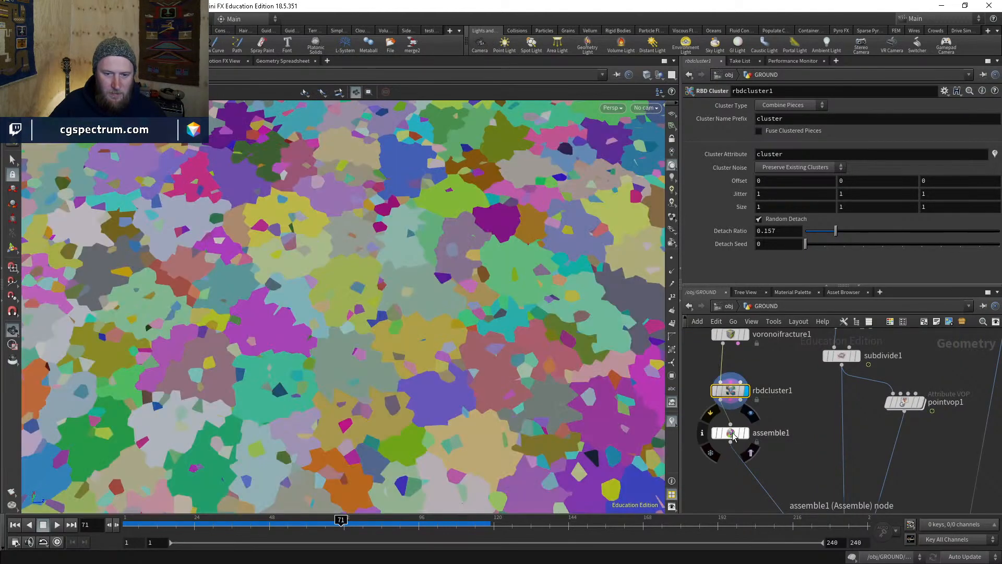
{"action": "left_click_drag", "start_coordinate": [731, 433], "coordinate": [731, 467]}
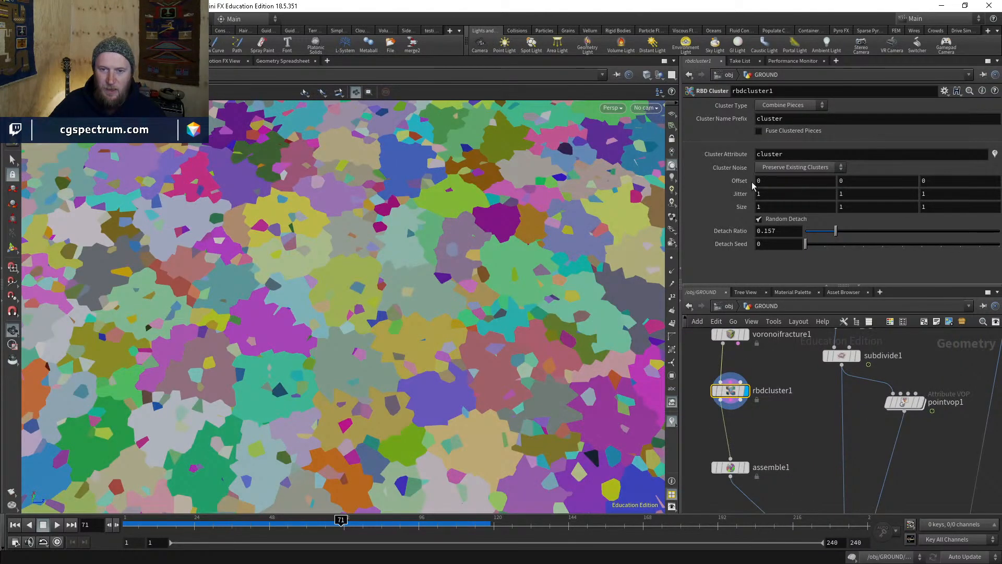
{"action": "right_click", "coordinate": [723, 397]}
{"action": "left_click", "coordinate": [742, 491]}
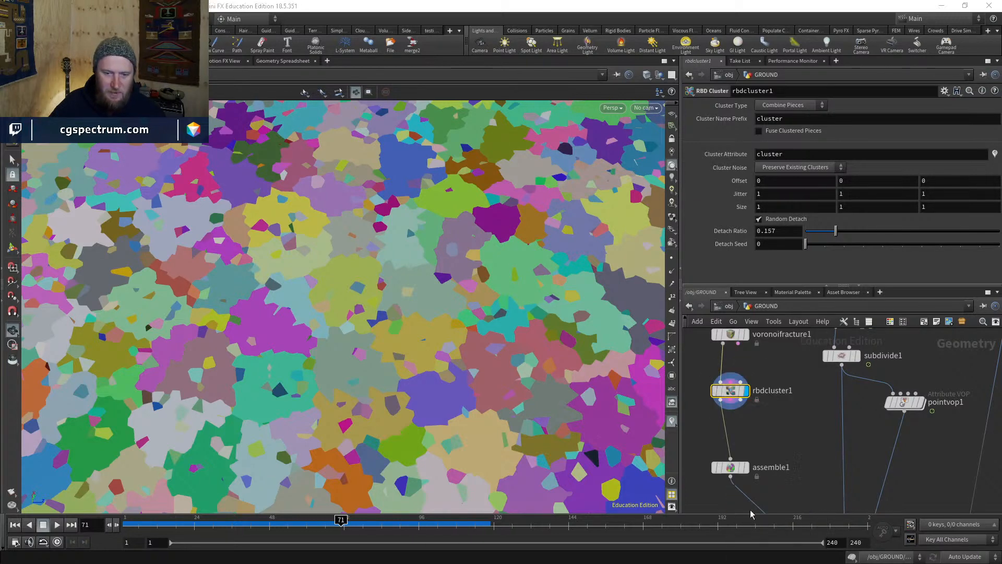
- Dive into rbdcluster1 and frame the constraint, extractcentroid1 and init_cluster_attrib nodes
{"action": "double_click", "coordinate": [729, 393]}
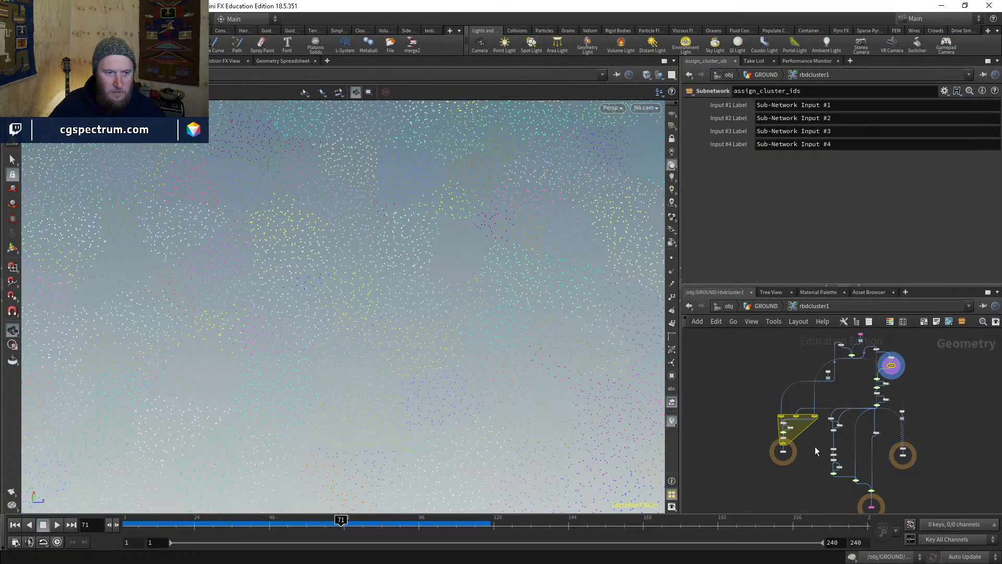
{"action": "scroll", "coordinate": [815, 446], "scroll_direction": "up", "scroll_amount": 5}
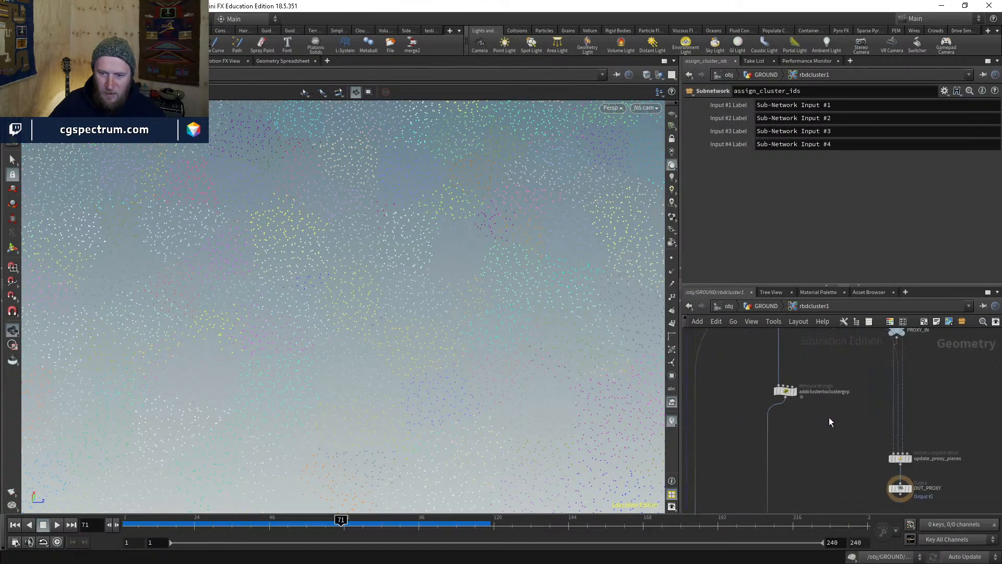
{"action": "middle_click_drag", "start_coordinate": [823, 355], "coordinate": [874, 477]}
{"action": "middle_click_drag", "start_coordinate": [787, 446], "coordinate": [778, 499]}
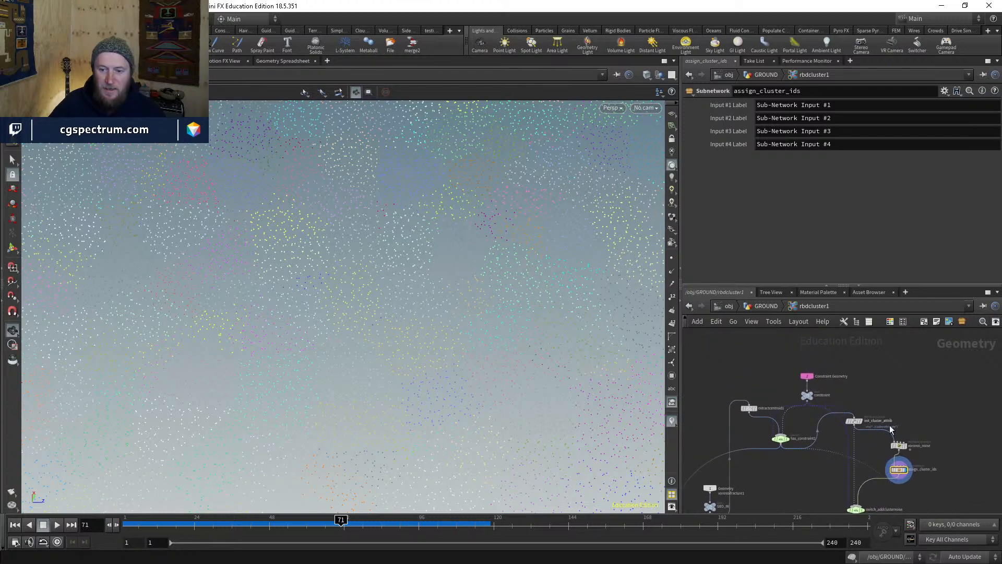
{"action": "scroll", "coordinate": [890, 429], "scroll_direction": "up", "scroll_amount": 3}
{"action": "middle_click_drag", "start_coordinate": [713, 423], "coordinate": [836, 438]}
{"action": "scroll", "coordinate": [803, 410], "scroll_direction": "down", "scroll_amount": 6}
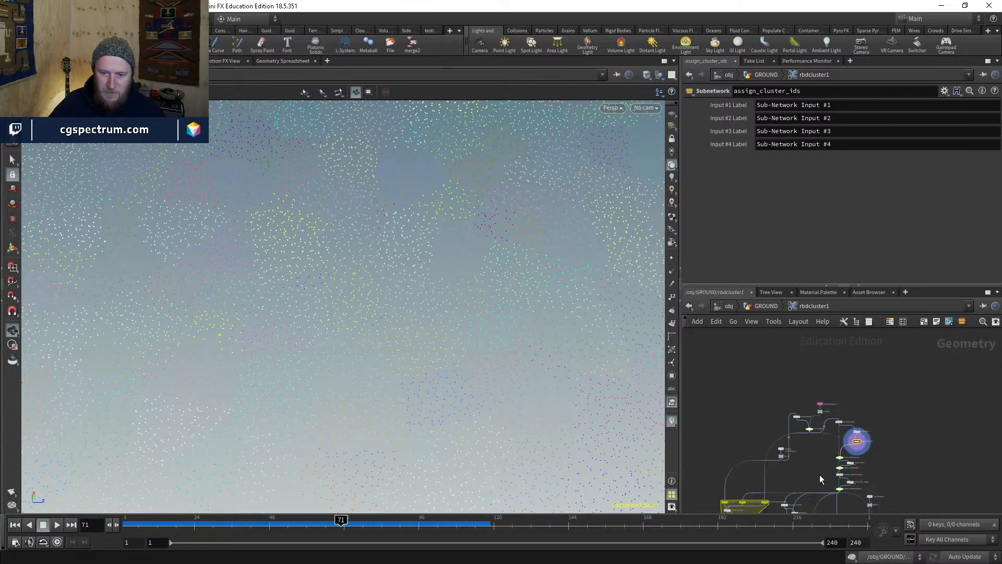
{"action": "scroll", "coordinate": [820, 418], "scroll_direction": "up", "scroll_amount": 8}
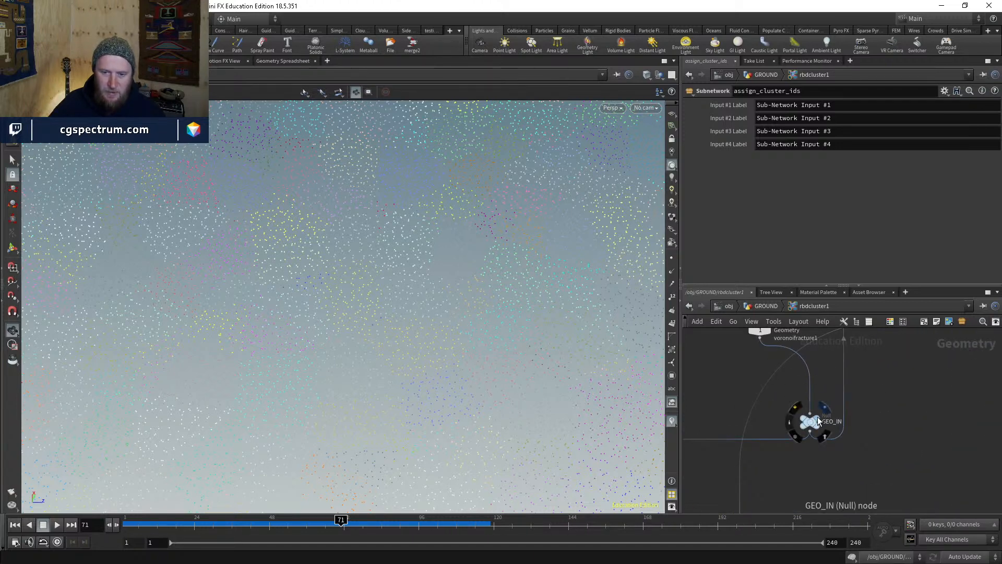
- Display GEO_IN in wireframe and place GEO_IN just under the subnet input
{"action": "left_click", "coordinate": [817, 418]}
{"action": "scroll", "coordinate": [809, 422], "scroll_direction": "down", "scroll_amount": 3}
{"action": "key", "text": "w"}
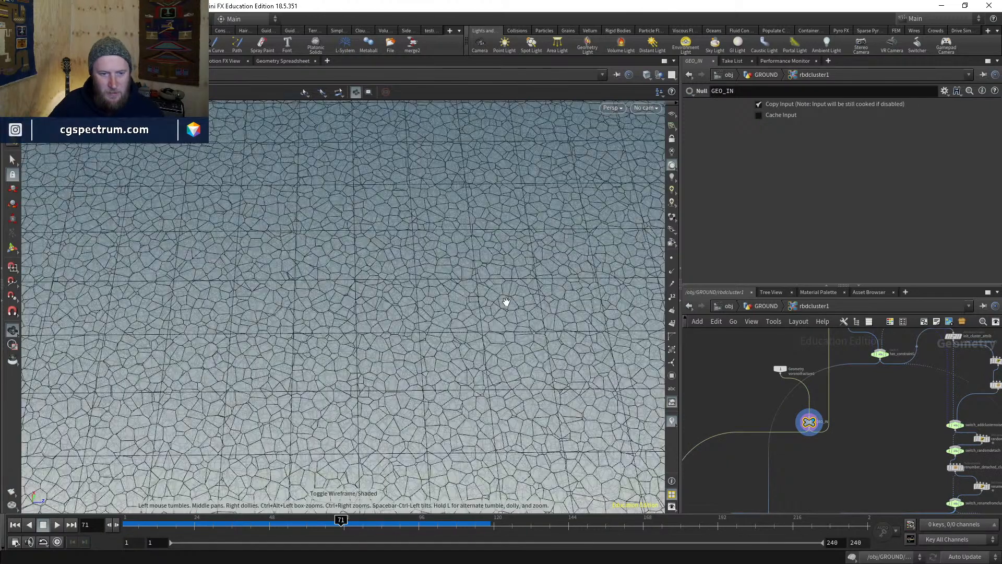
{"action": "middle_click_drag", "start_coordinate": [896, 400], "coordinate": [845, 481]}
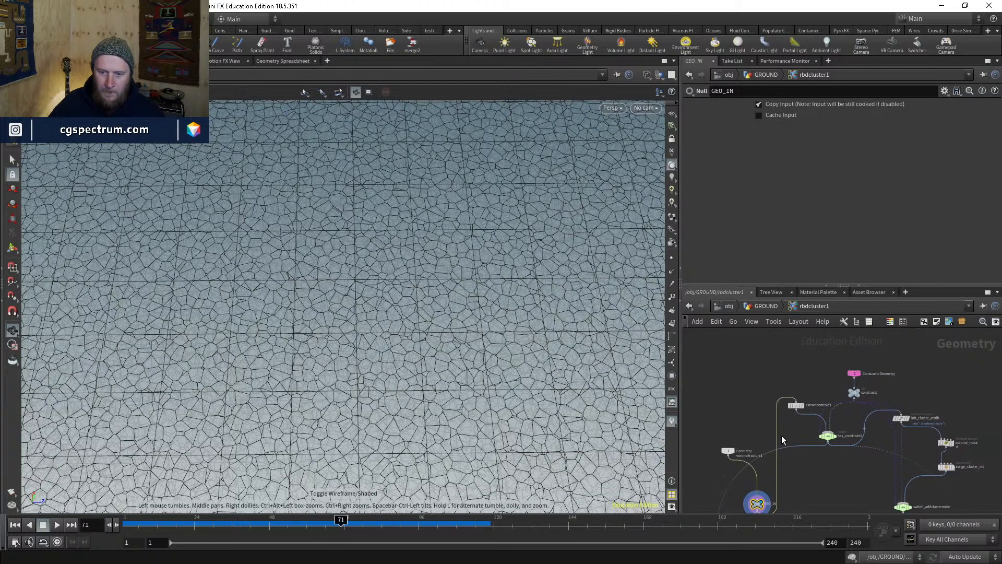
{"action": "middle_click_drag", "start_coordinate": [782, 435], "coordinate": [852, 395]}
{"action": "left_click_drag", "start_coordinate": [798, 409], "coordinate": [771, 360]}
{"action": "left_click_drag", "start_coordinate": [826, 466], "coordinate": [773, 398]}
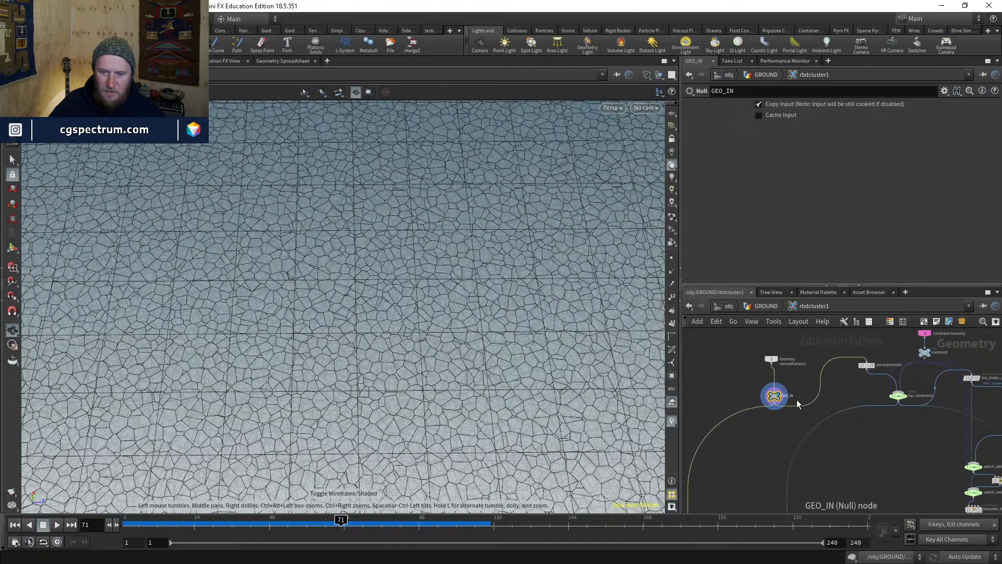
{"action": "middle_click_drag", "start_coordinate": [797, 400], "coordinate": [796, 449]}
{"action": "left_click_drag", "start_coordinate": [771, 406], "coordinate": [771, 371]}
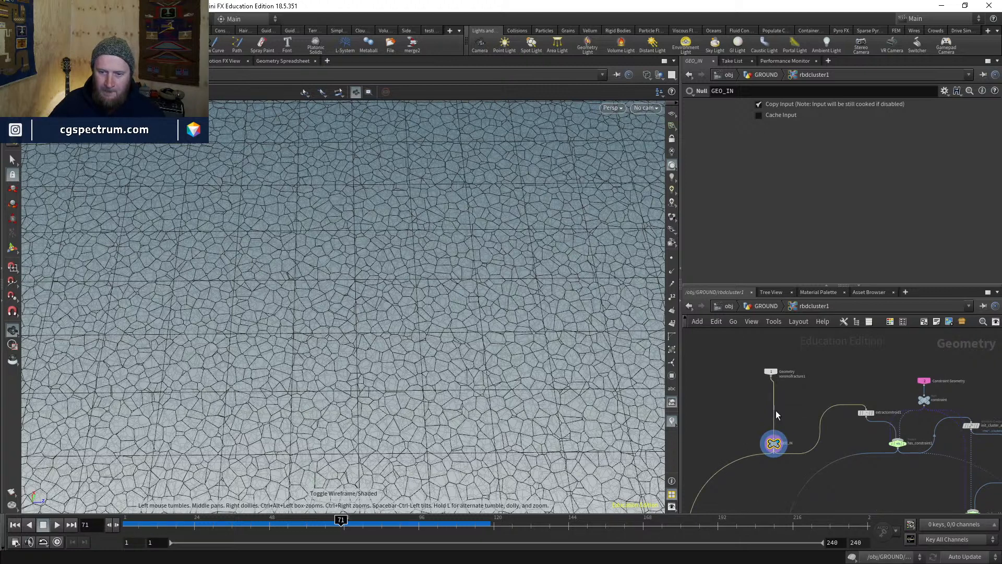
{"action": "left_click_drag", "start_coordinate": [774, 443], "coordinate": [773, 404]}
- Display extractcentroid1's centroid points and has_constraint1, then select init_cluster_attrib
{"action": "middle_click_drag", "start_coordinate": [890, 419], "coordinate": [799, 383]}
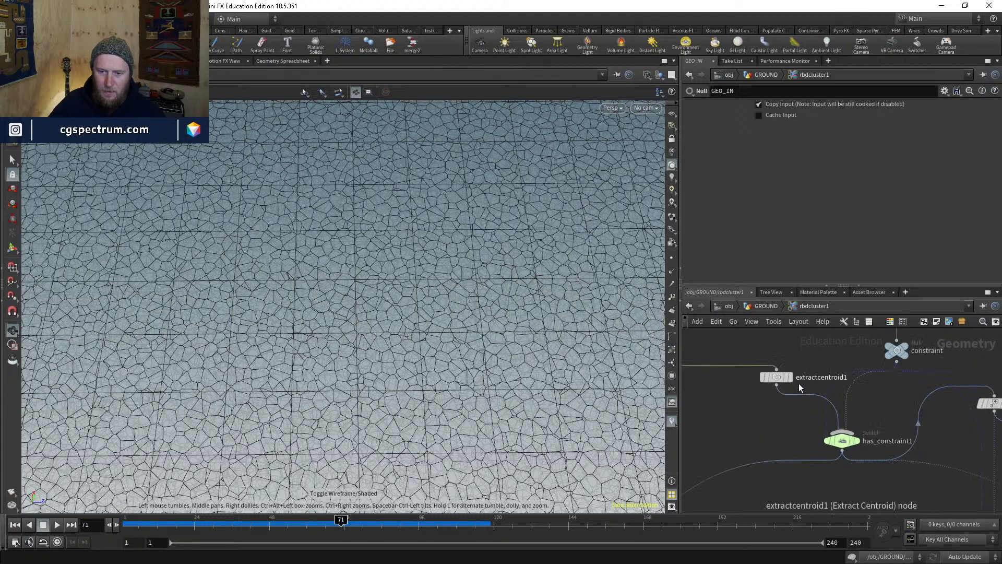
{"action": "left_click", "coordinate": [781, 378]}
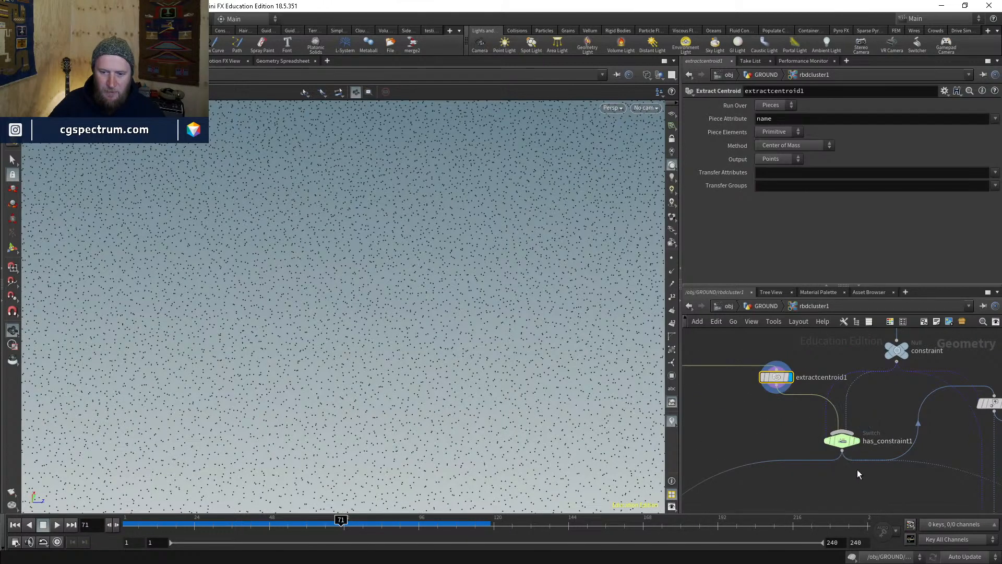
{"action": "scroll", "coordinate": [857, 468], "scroll_direction": "down", "scroll_amount": 3}
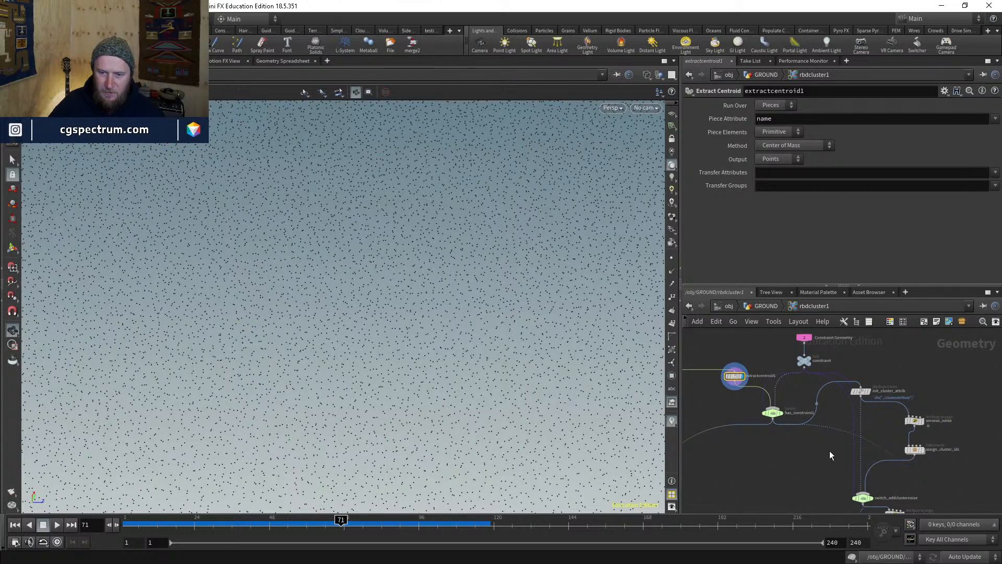
{"action": "scroll", "coordinate": [780, 415], "scroll_direction": "up", "scroll_amount": 3}
{"action": "left_click", "coordinate": [783, 414]}
{"action": "middle_click_drag", "start_coordinate": [835, 453], "coordinate": [766, 457]}
{"action": "left_click", "coordinate": [828, 385]}
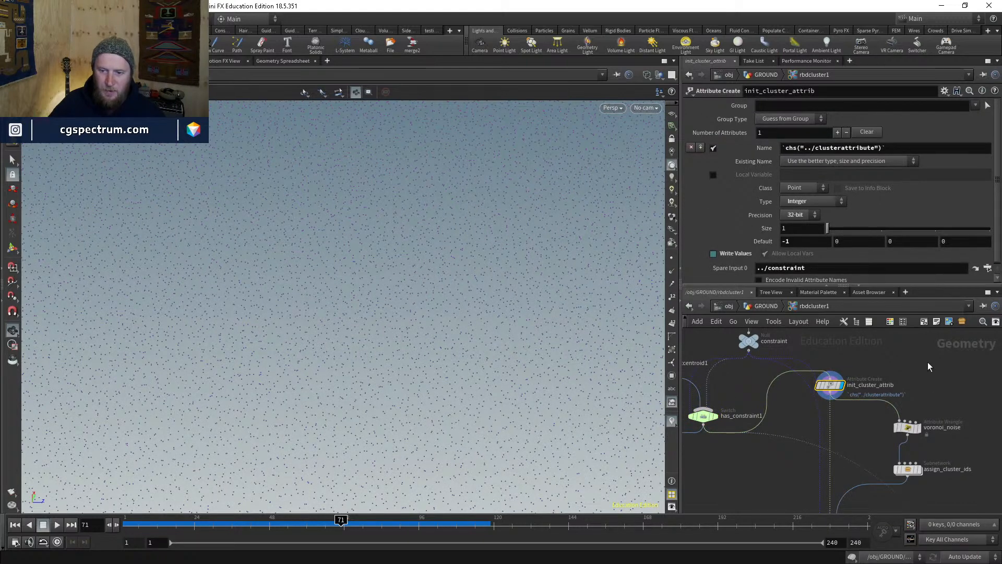
- Display voronoi_noise so the scattered ground points show their Voronoi cluster colours
{"action": "middle_click_drag", "start_coordinate": [933, 439], "coordinate": [910, 398]}
{"action": "scroll", "coordinate": [911, 395], "scroll_direction": "up", "scroll_amount": 2}
{"action": "left_click", "coordinate": [891, 384]}
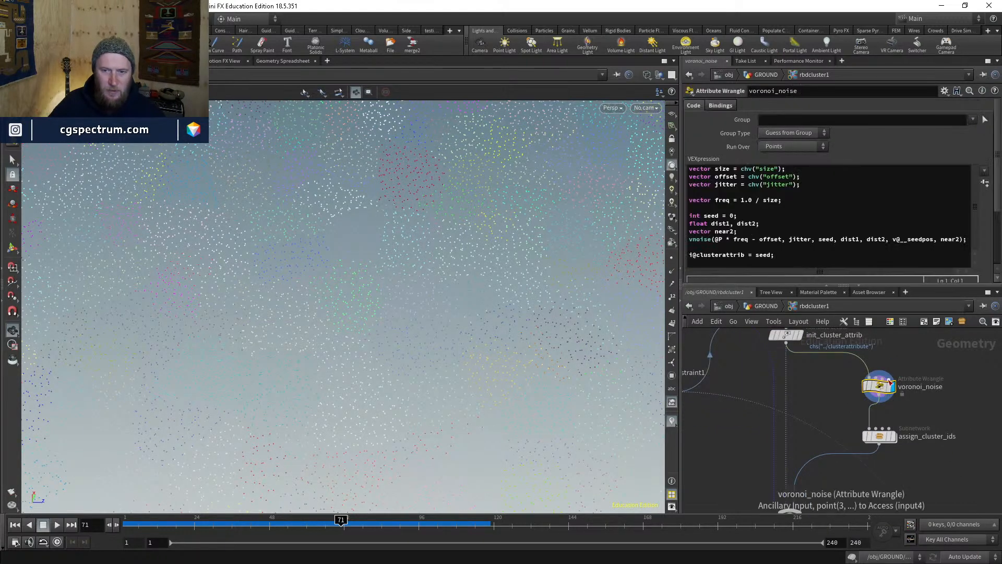
{"action": "right_click_drag", "start_coordinate": [450, 253], "coordinate": [425, 334]}
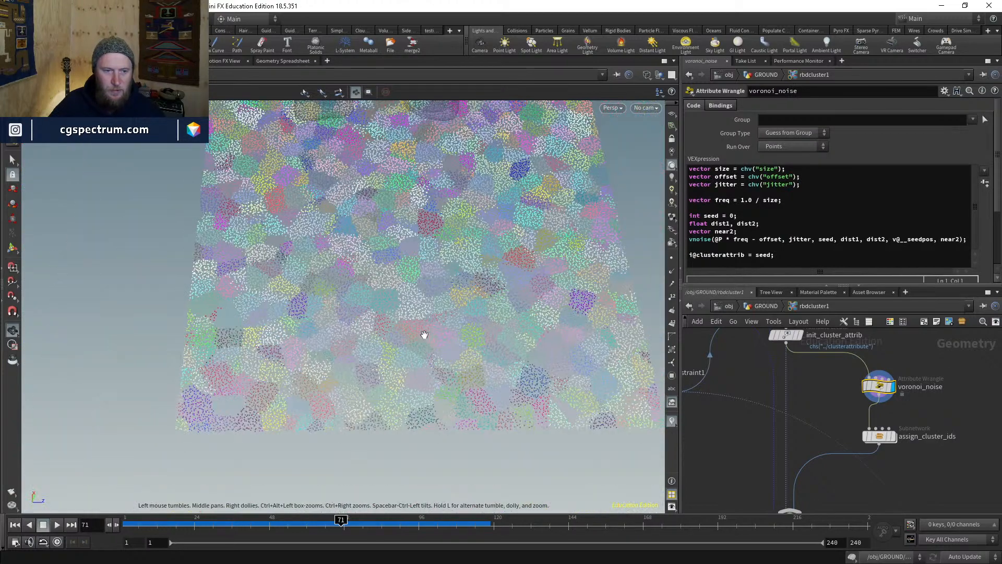
{"action": "mouse_move", "coordinate": [424, 334]}
{"action": "left_mouse_down"}
{"action": "mouse_move", "coordinate": [425, 375]}
{"action": "mouse_move", "coordinate": [421, 347]}
{"action": "mouse_move", "coordinate": [433, 340]}
{"action": "left_mouse_up"}
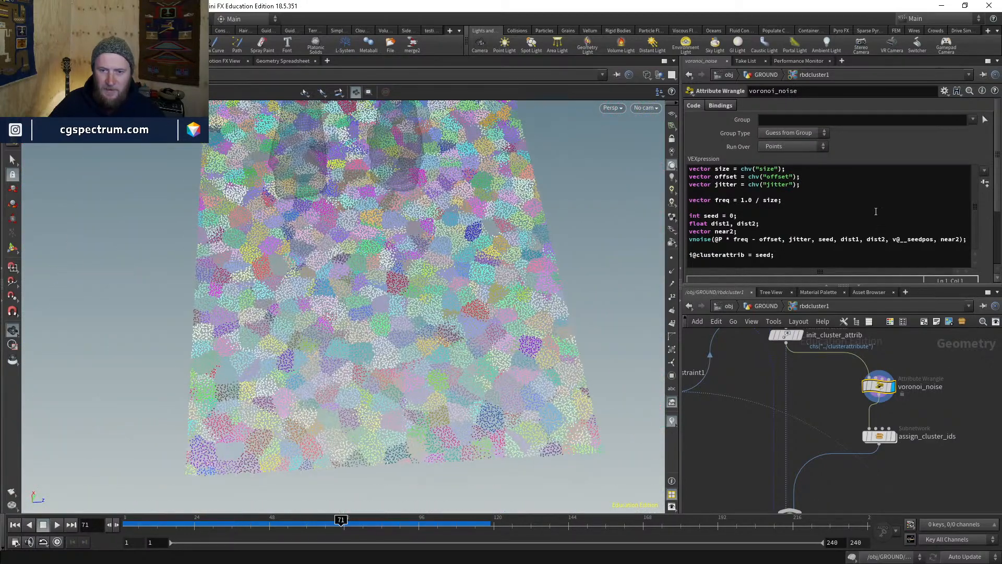
- Highlight the vnoise function in the wrangle's VEX code and orbit the coloured point grid
{"action": "left_click_drag", "start_coordinate": [998, 172], "coordinate": [994, 231]}
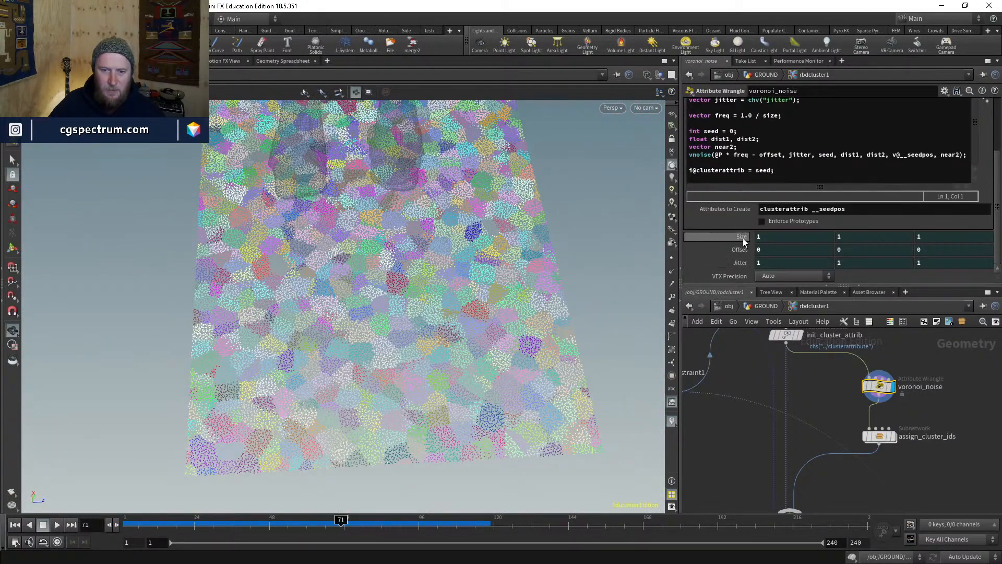
{"action": "scroll", "coordinate": [745, 237], "scroll_direction": "up", "scroll_amount": 3}
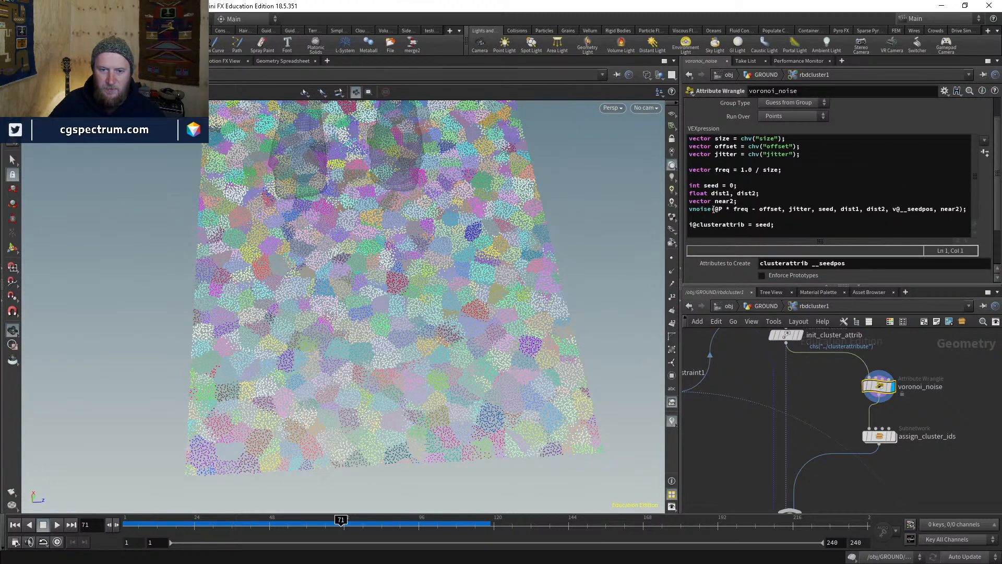
{"action": "left_click_drag", "start_coordinate": [714, 209], "coordinate": [694, 210]}
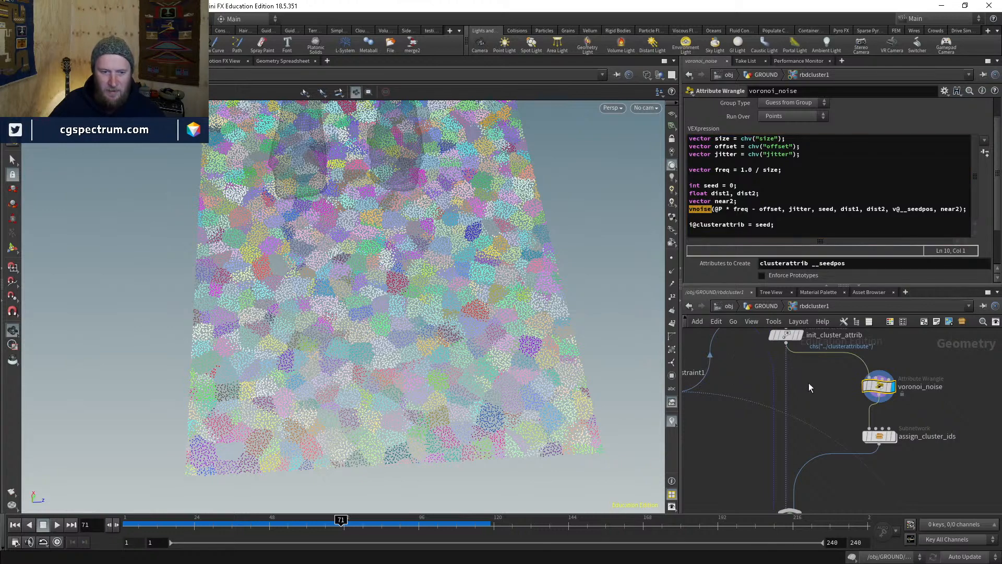
{"action": "mouse_move", "coordinate": [473, 313]}
{"action": "left_mouse_down"}
{"action": "mouse_move", "coordinate": [457, 282]}
{"action": "mouse_move", "coordinate": [361, 261]}
{"action": "mouse_move", "coordinate": [476, 329]}
{"action": "mouse_move", "coordinate": [473, 301]}
{"action": "left_mouse_up"}
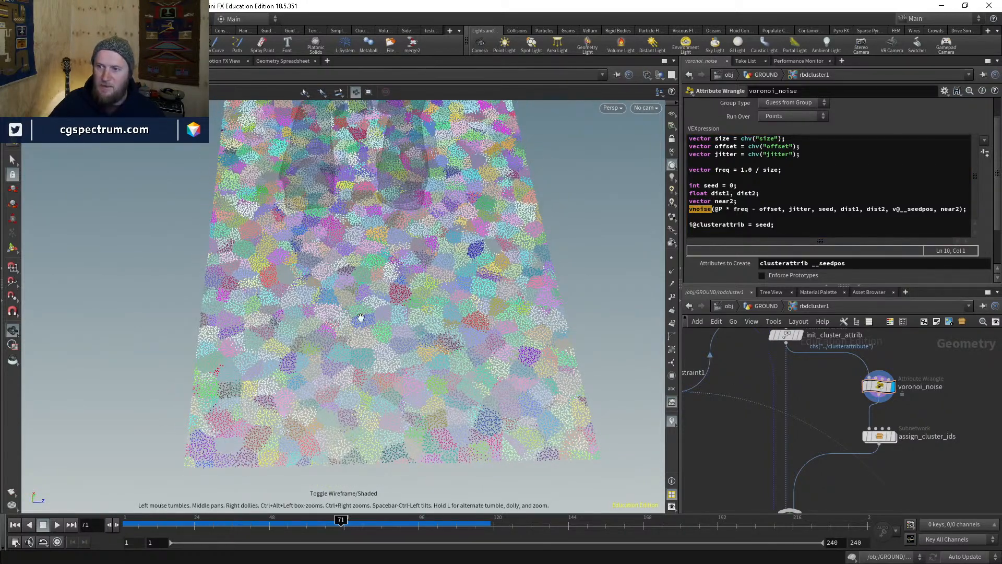
{"action": "left_click_drag", "start_coordinate": [470, 353], "coordinate": [405, 259]}
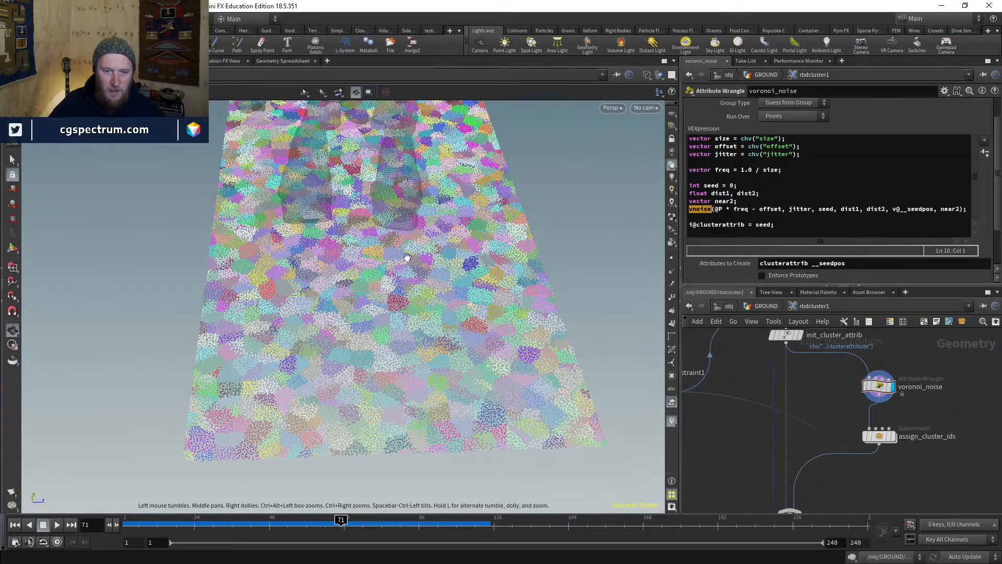
{"action": "left_click_drag", "start_coordinate": [418, 293], "coordinate": [450, 318]}
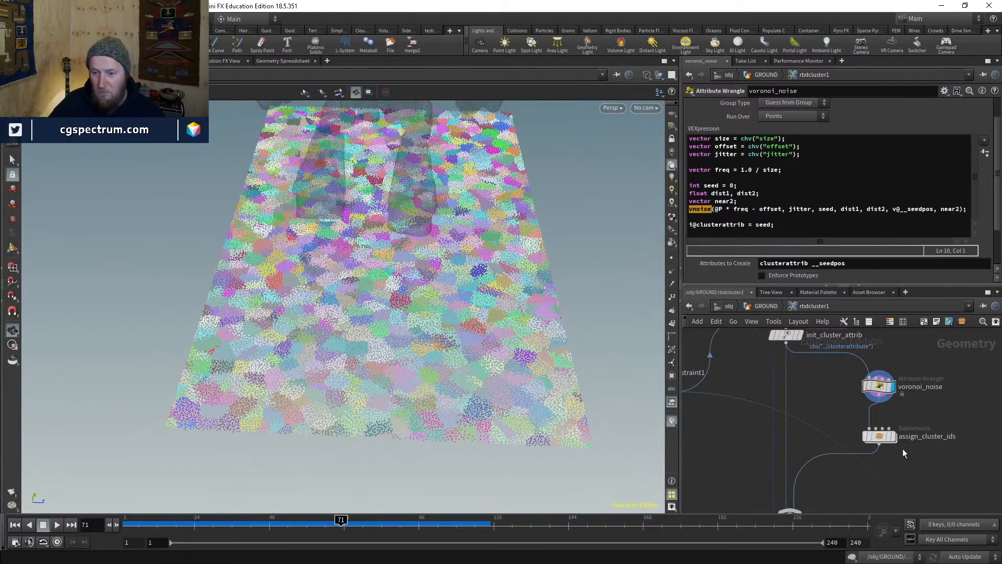
{"action": "scroll", "coordinate": [898, 461], "scroll_direction": "down", "scroll_amount": 1}
- Look at assign_cluster_ids and the grid from above, then return to GROUND showing rbdcluster1
{"action": "middle_click_drag", "start_coordinate": [899, 459], "coordinate": [891, 425]}
{"action": "scroll", "coordinate": [885, 422], "scroll_direction": "down", "scroll_amount": 1}
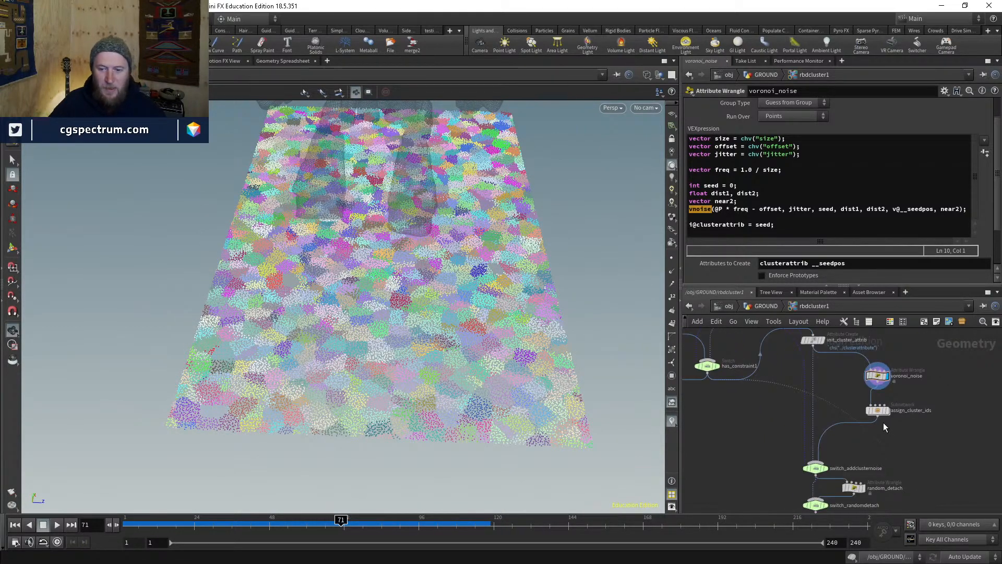
{"action": "scroll", "coordinate": [883, 420], "scroll_direction": "up", "scroll_amount": 2}
{"action": "mouse_move", "coordinate": [517, 328]}
{"action": "left_mouse_down"}
{"action": "mouse_move", "coordinate": [505, 362]}
{"action": "mouse_move", "coordinate": [516, 312]}
{"action": "left_mouse_up"}
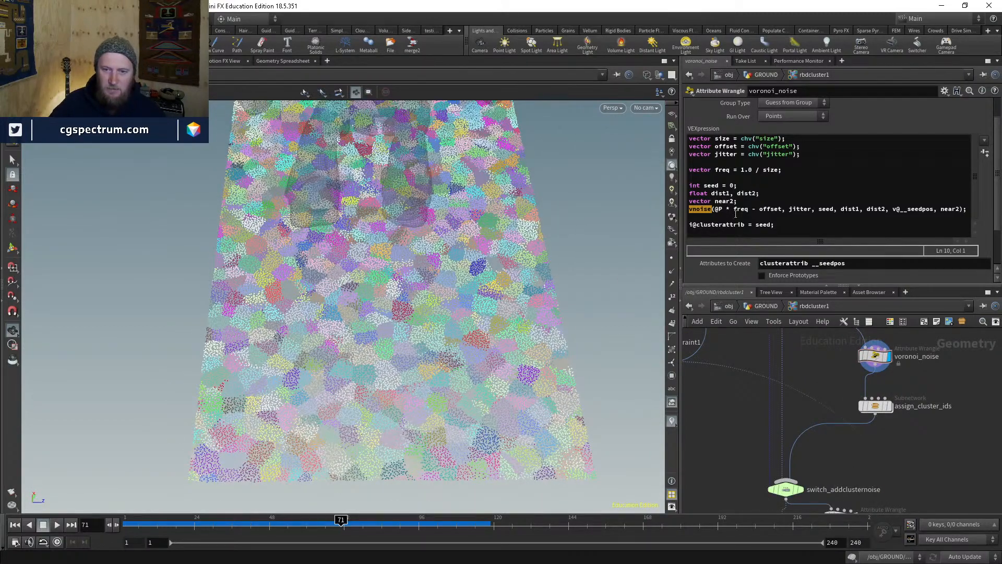
{"action": "mouse_move", "coordinate": [716, 208]}
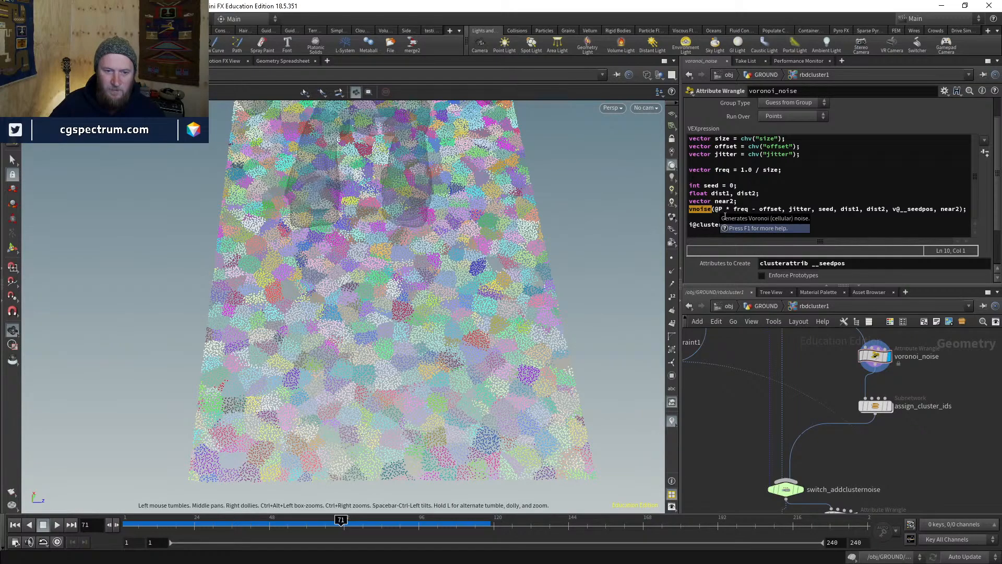
{"action": "left_click", "coordinate": [774, 308]}
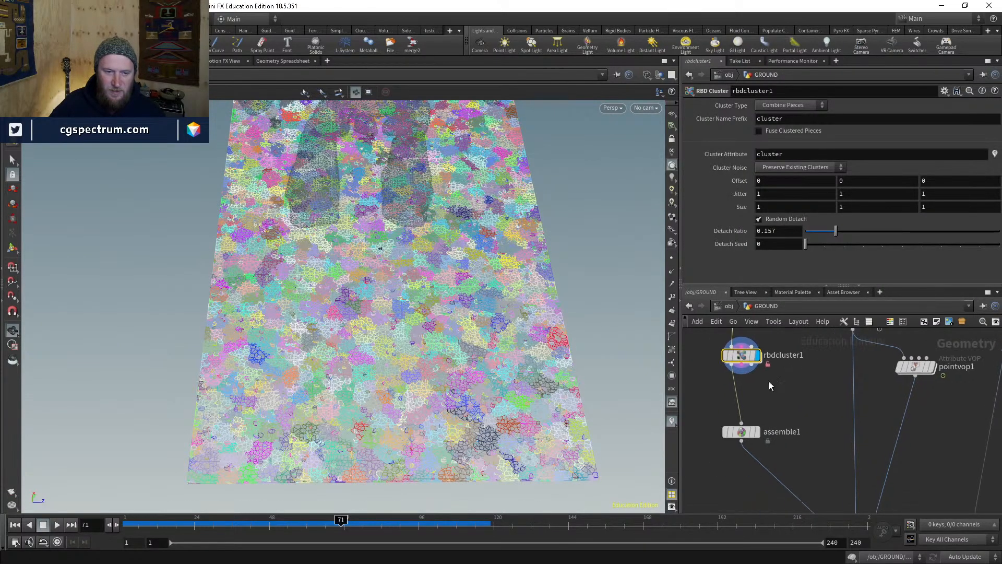
- Toggle wireframe, uncheck Random Detach on rbdcluster1, and orbit to inspect the larger clusters
{"action": "scroll", "coordinate": [519, 253], "scroll_direction": "up", "scroll_amount": 10}
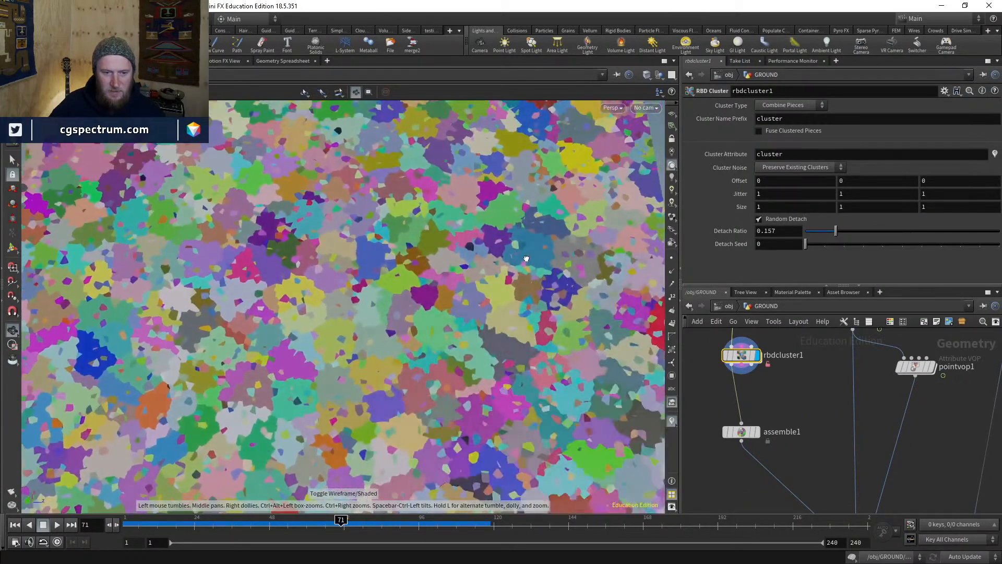
{"action": "key", "text": "w"}
{"action": "key", "text": "w"}
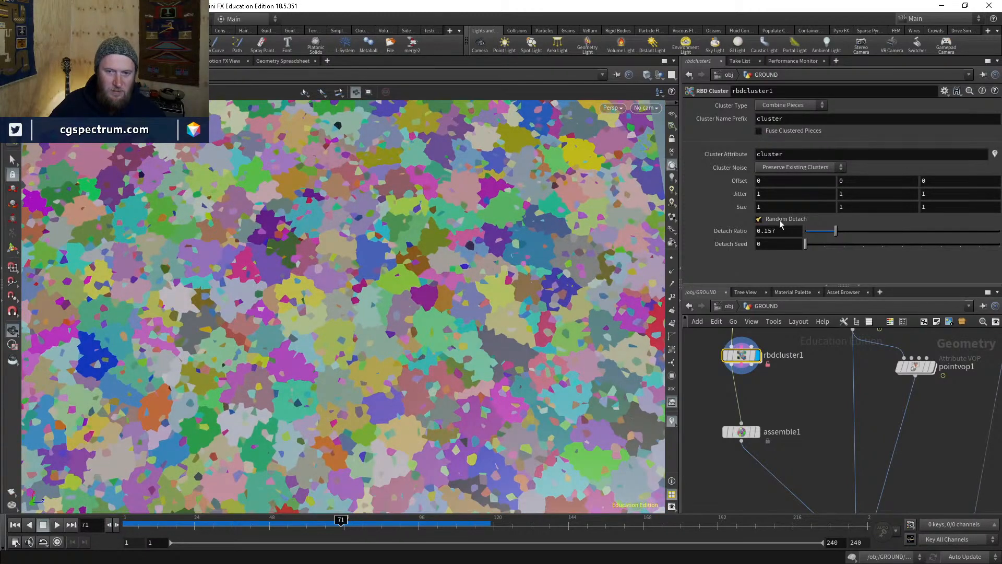
{"action": "left_click", "coordinate": [778, 220]}
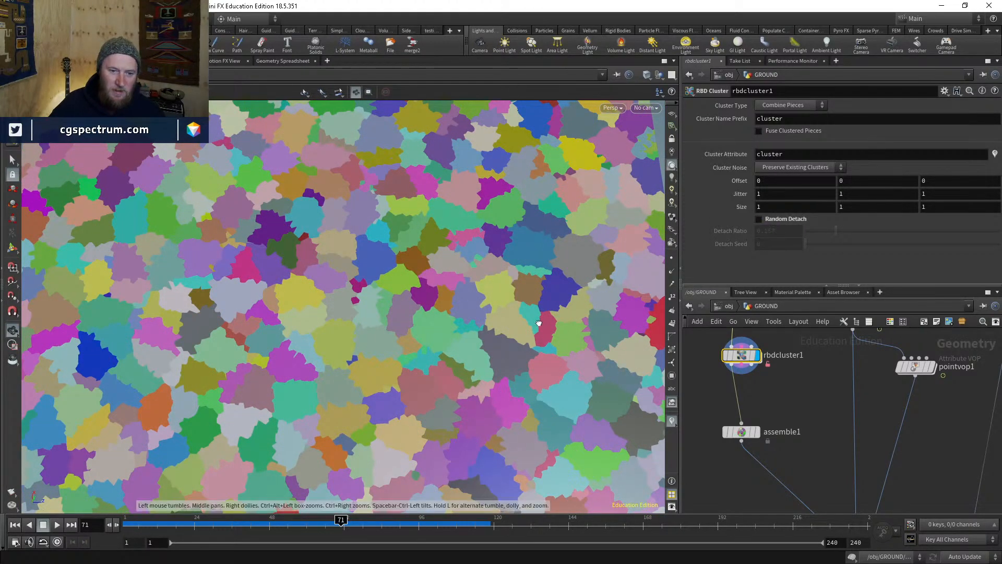
{"action": "left_click_drag", "start_coordinate": [540, 324], "coordinate": [439, 295]}
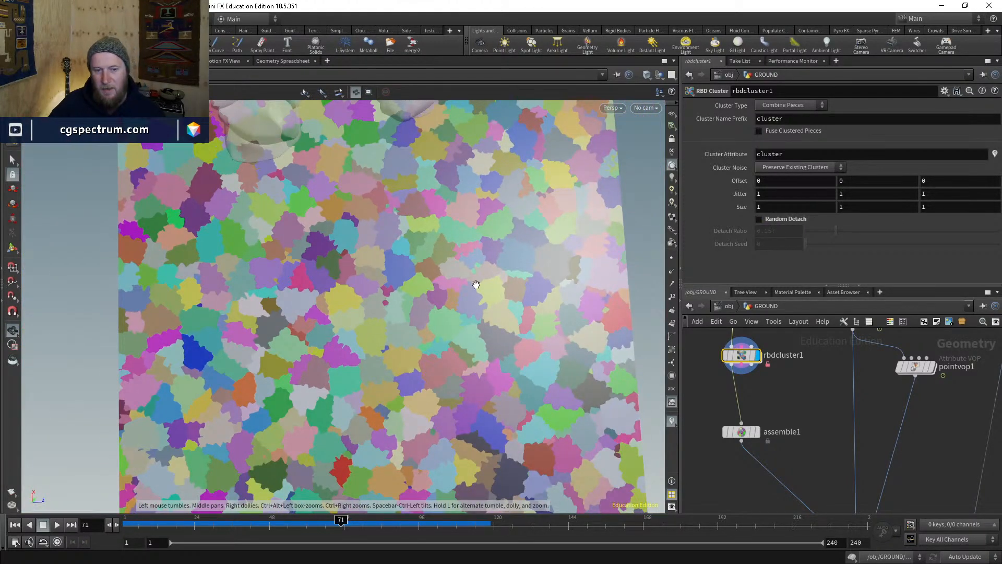
{"action": "left_click_drag", "start_coordinate": [527, 331], "coordinate": [448, 351]}
{"action": "mouse_move", "coordinate": [402, 375]}
{"action": "right_mouse_down"}
{"action": "mouse_move", "coordinate": [472, 296]}
{"action": "mouse_move", "coordinate": [468, 352]}
{"action": "mouse_move", "coordinate": [427, 365]}
{"action": "mouse_move", "coordinate": [417, 380]}
{"action": "right_mouse_up"}
{"action": "left_click_drag", "start_coordinate": [429, 342], "coordinate": [436, 353]}
{"action": "right_click_drag", "start_coordinate": [436, 353], "coordinate": [441, 326]}
{"action": "middle_click_drag", "start_coordinate": [442, 326], "coordinate": [411, 367]}
{"action": "right_click_drag", "start_coordinate": [407, 256], "coordinate": [340, 364]}
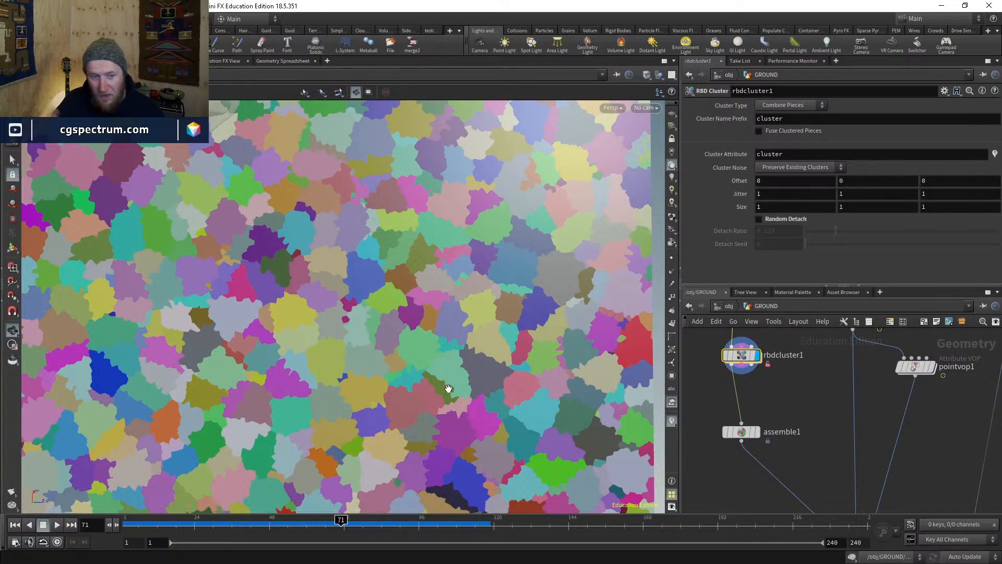
{"action": "double_click", "coordinate": [733, 361]}
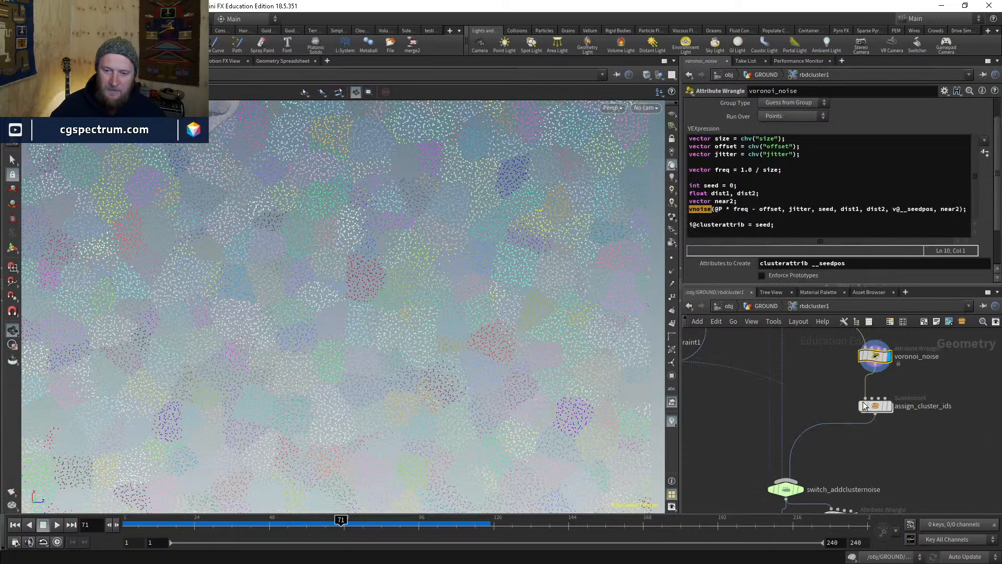
{"action": "middle_click_drag", "start_coordinate": [903, 448], "coordinate": [848, 502]}
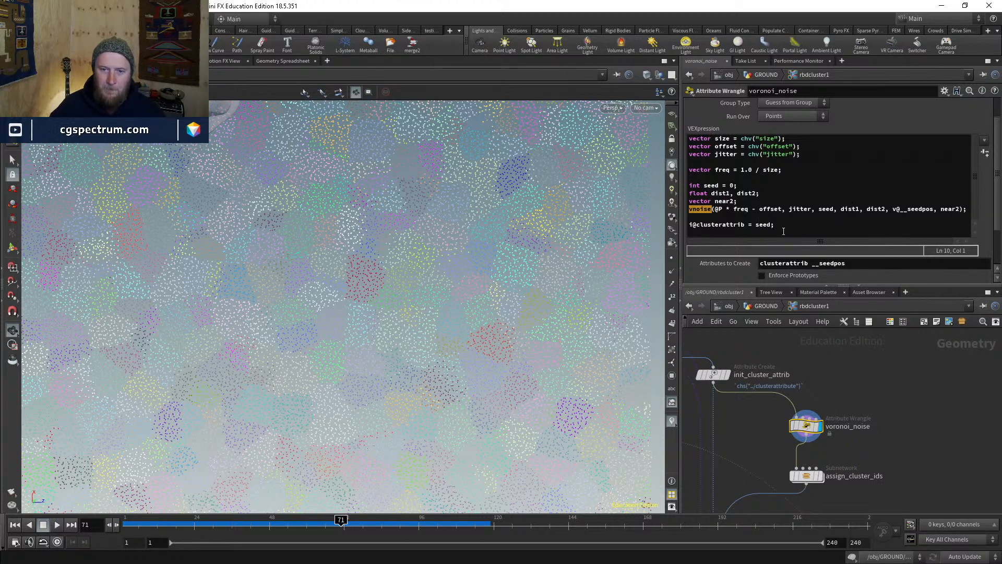
{"action": "left_click", "coordinate": [700, 210]}
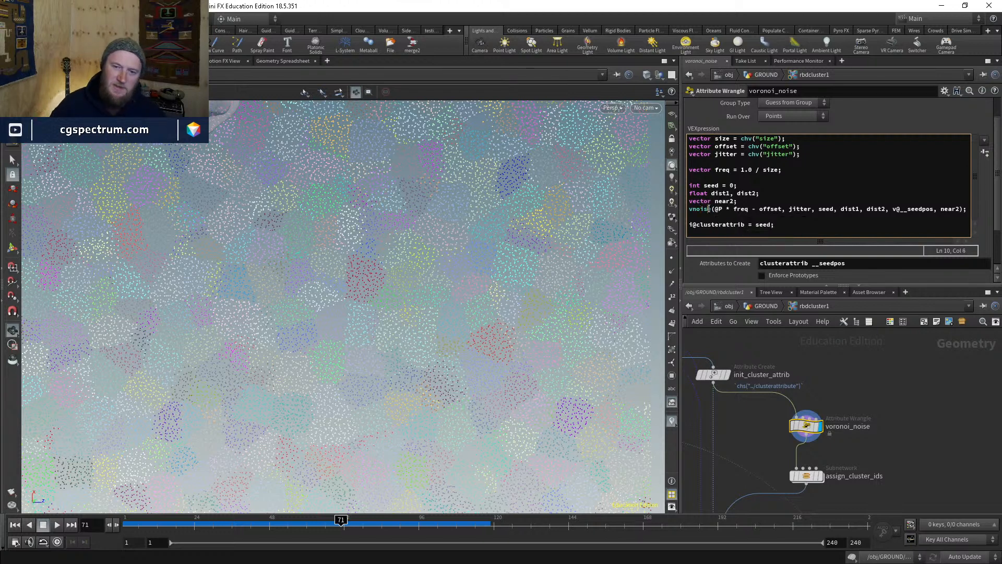
{"action": "left_click", "coordinate": [708, 209]}
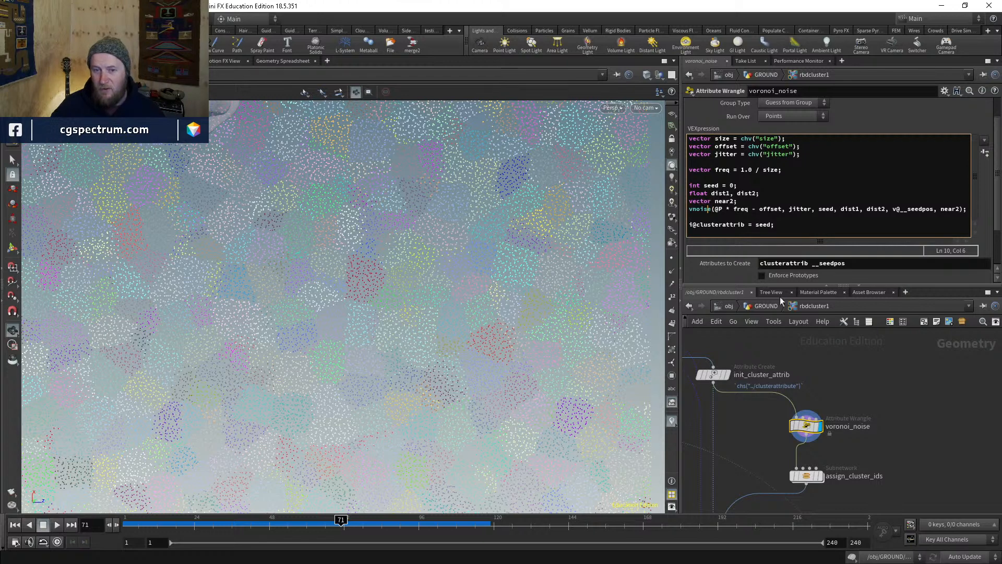
{"action": "scroll", "coordinate": [928, 394], "scroll_direction": "down", "scroll_amount": 5}
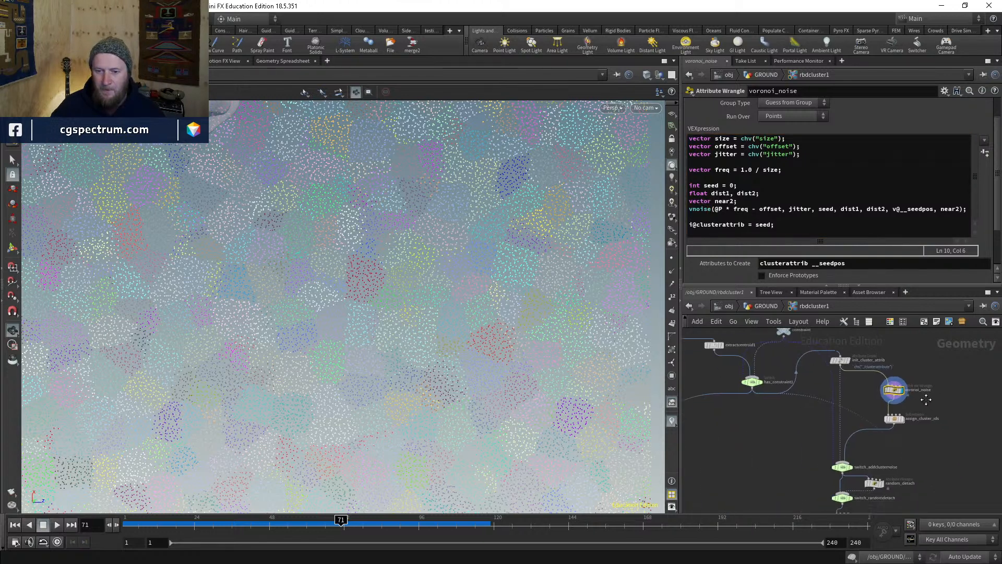
{"action": "scroll", "coordinate": [897, 410], "scroll_direction": "up", "scroll_amount": 5}
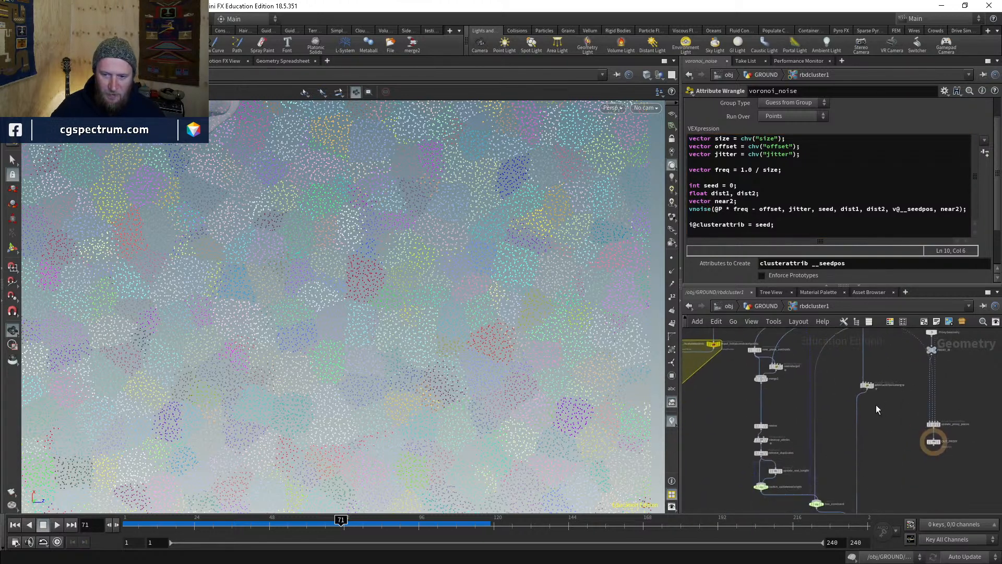
{"action": "middle_click_drag", "start_coordinate": [885, 458], "coordinate": [904, 366]}
{"action": "scroll", "coordinate": [902, 369], "scroll_direction": "down", "scroll_amount": 4}
{"action": "middle_click_drag", "start_coordinate": [884, 427], "coordinate": [859, 397]}
{"action": "left_click", "coordinate": [763, 306]}
{"action": "left_click", "coordinate": [837, 435]}
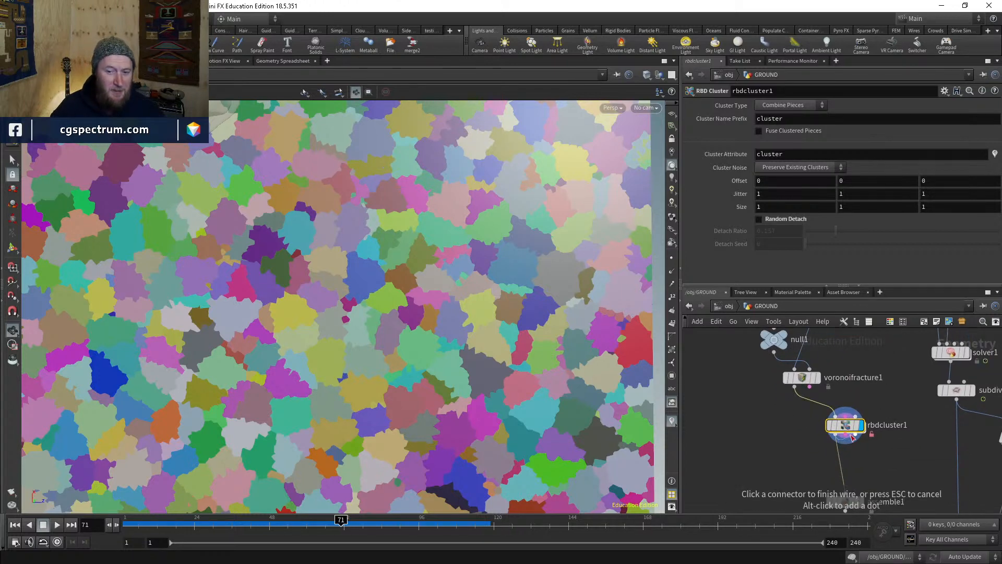
- Move rbdcluster1 aside and display the voronoifracture1 result
{"action": "left_click_drag", "start_coordinate": [846, 427], "coordinate": [882, 438]}
{"action": "middle_click_drag", "start_coordinate": [799, 406], "coordinate": [796, 426]}
{"action": "left_click", "coordinate": [841, 402]}
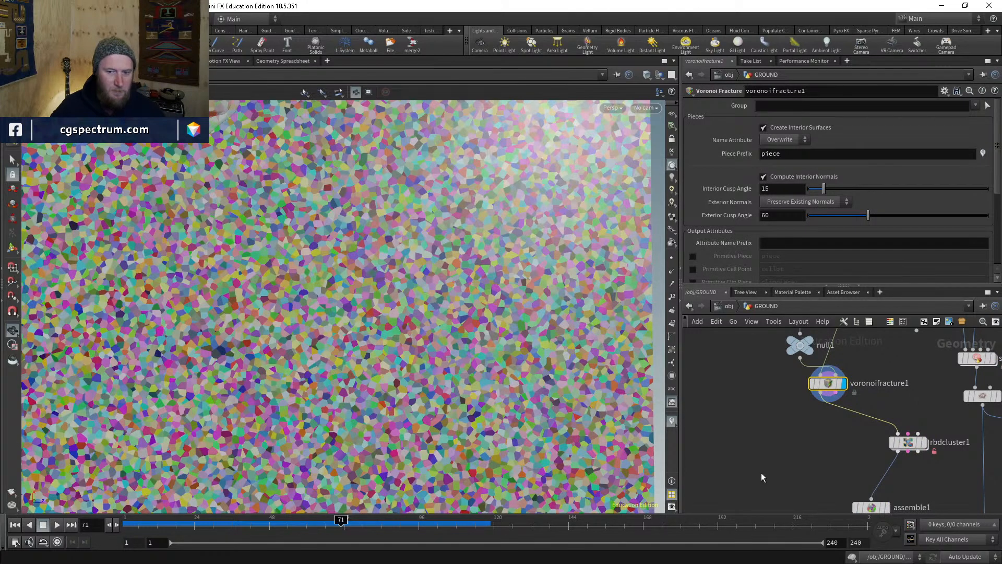
{"action": "middle_click_drag", "start_coordinate": [776, 390], "coordinate": [821, 436]}
{"action": "scroll", "coordinate": [822, 437], "scroll_direction": "down", "scroll_amount": 1}
{"action": "middle_click_drag", "start_coordinate": [804, 483], "coordinate": [812, 448]}
{"action": "scroll", "coordinate": [798, 432], "scroll_direction": "up", "scroll_amount": 2}
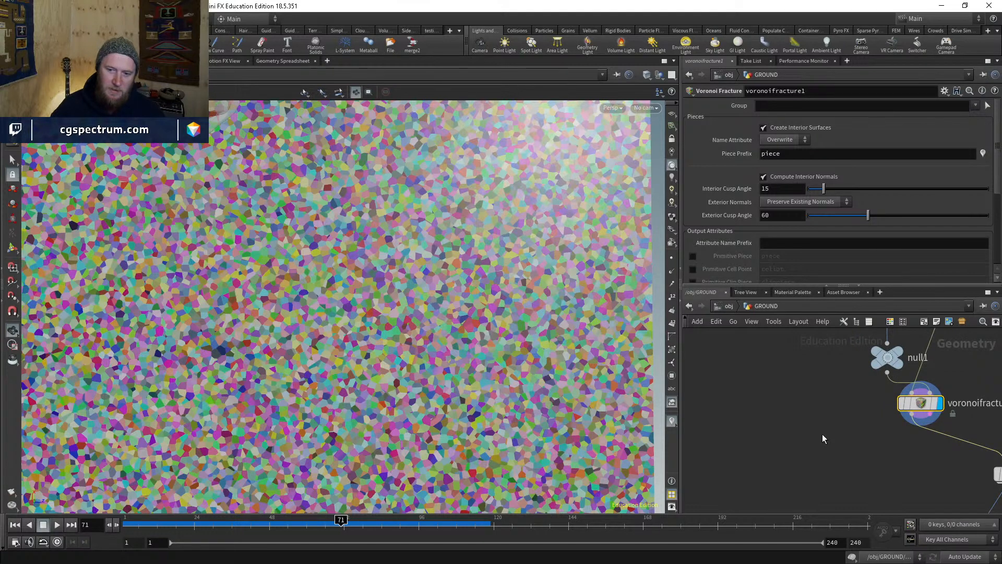
- Add a Scatter node and wire blast1's output into scatter2
{"action": "key", "text": "Tab"}
{"action": "key", "text": "Escape"}
{"action": "key", "text": "Tab"}
{"action": "type", "text": "scatter"}
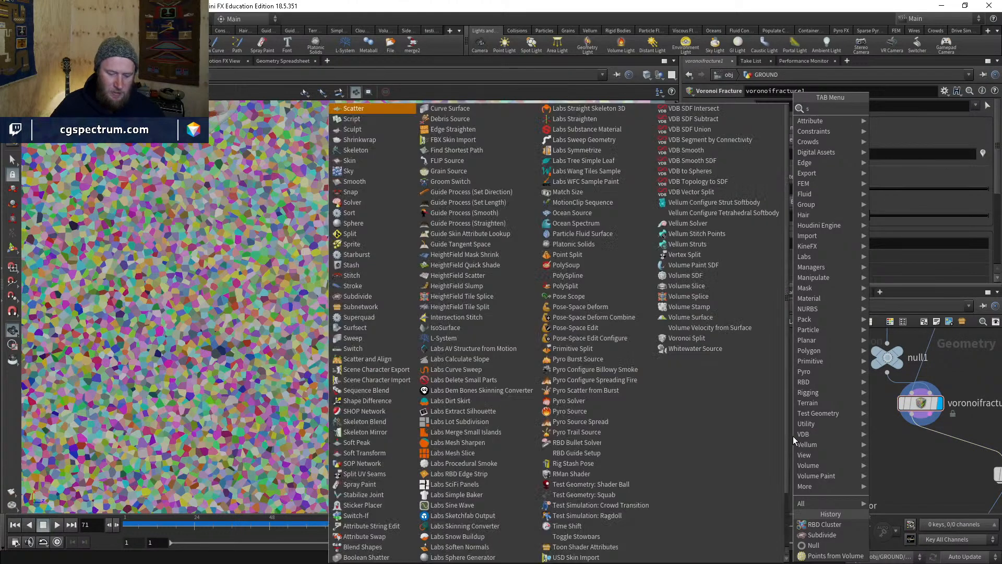
{"action": "key", "text": "Return"}
{"action": "left_click", "coordinate": [792, 430]}
{"action": "left_click", "coordinate": [793, 427]}
{"action": "scroll", "coordinate": [792, 425], "scroll_direction": "down", "scroll_amount": 3}
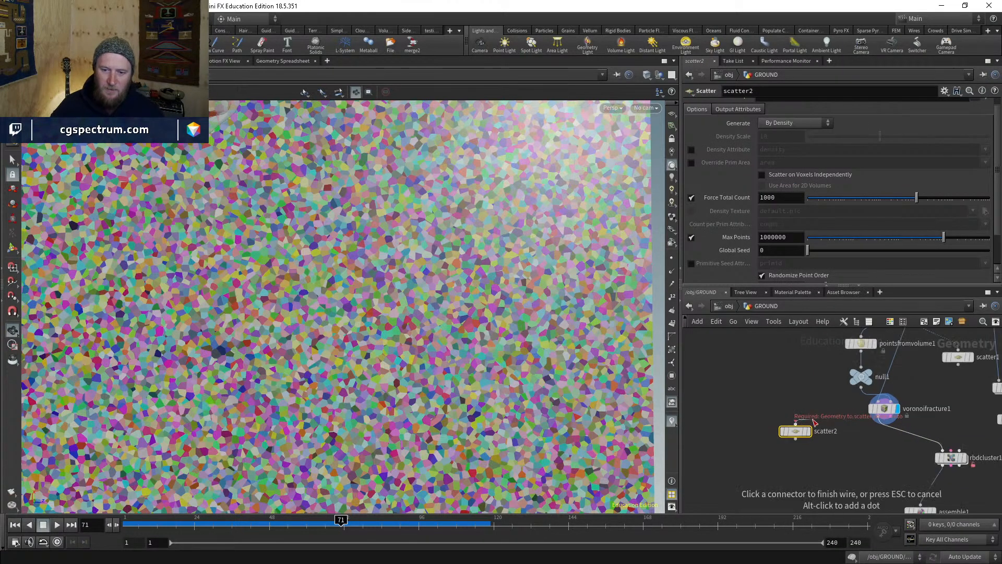
{"action": "middle_click_drag", "start_coordinate": [806, 306], "coordinate": [793, 403]}
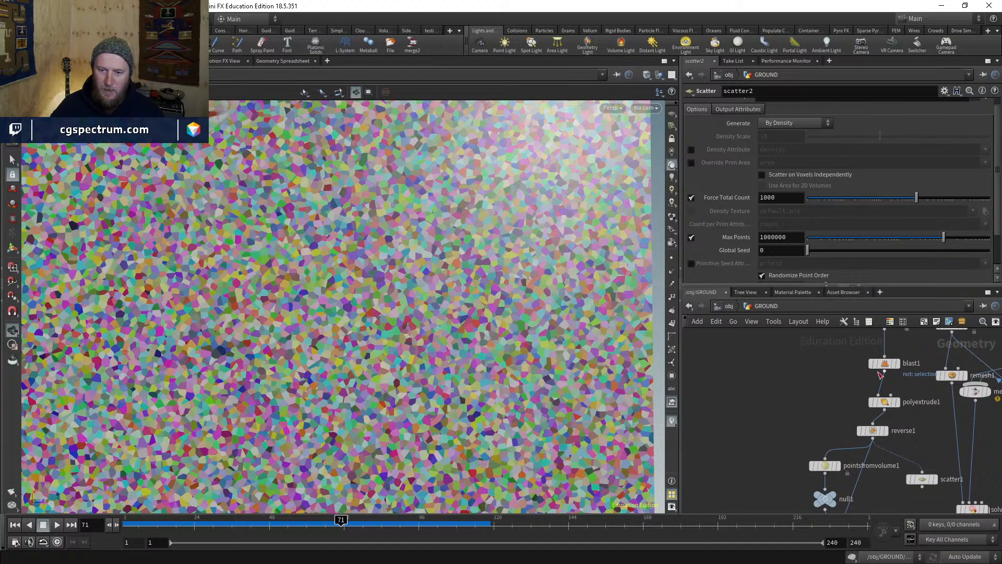
{"action": "left_click", "coordinate": [882, 372]}
- Display scatter2, shift it left, and lower Force Total Count to 169
{"action": "middle_click_drag", "start_coordinate": [767, 465], "coordinate": [815, 366]}
{"action": "left_click_drag", "start_coordinate": [810, 463], "coordinate": [755, 453]}
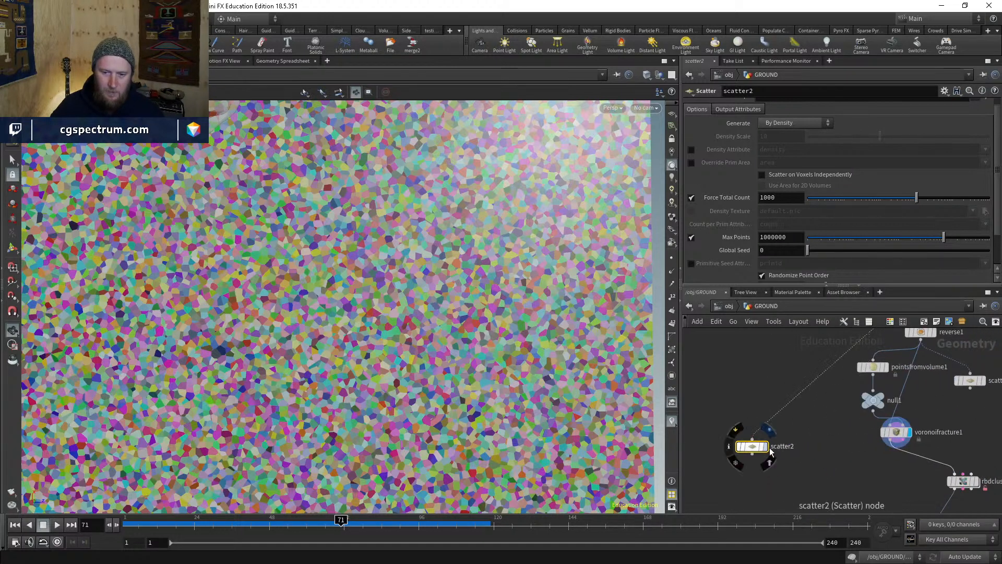
{"action": "left_click", "coordinate": [767, 447]}
{"action": "middle_click_drag", "start_coordinate": [809, 477], "coordinate": [805, 451]}
{"action": "left_click_drag", "start_coordinate": [752, 425], "coordinate": [736, 423]}
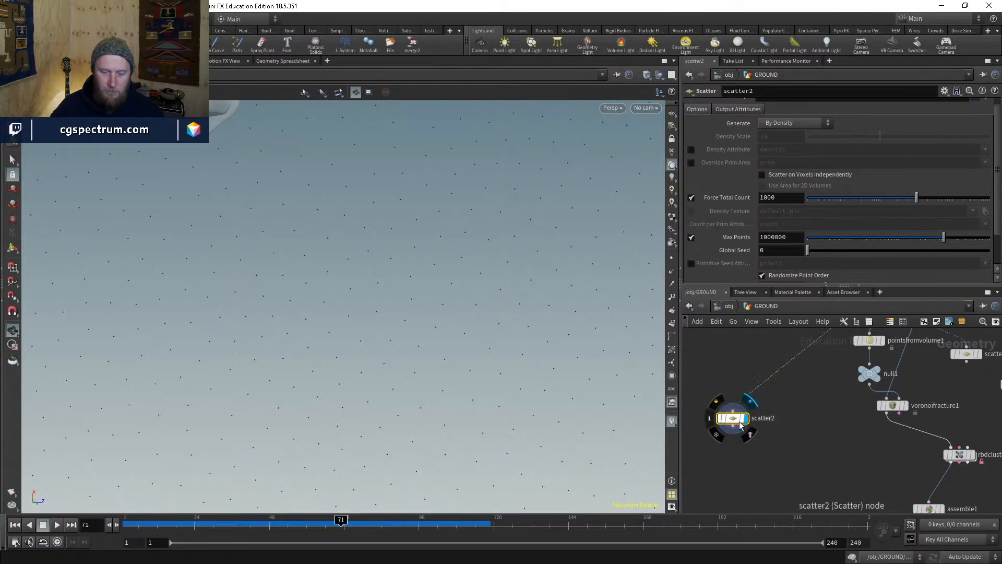
{"action": "left_click_drag", "start_coordinate": [916, 198], "coordinate": [891, 200]}
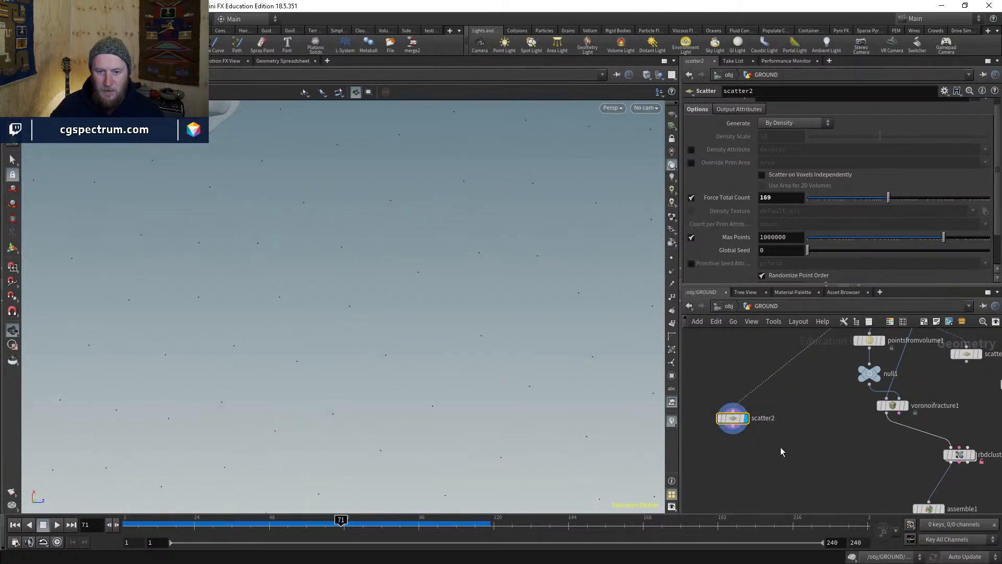
{"action": "scroll", "coordinate": [740, 437], "scroll_direction": "up", "scroll_amount": 3}
{"action": "key", "text": "Tab"}
- Add an Attribute Wrangle (atw) under scatter2 and write the name="piece" expression
{"action": "type", "text": "at"}
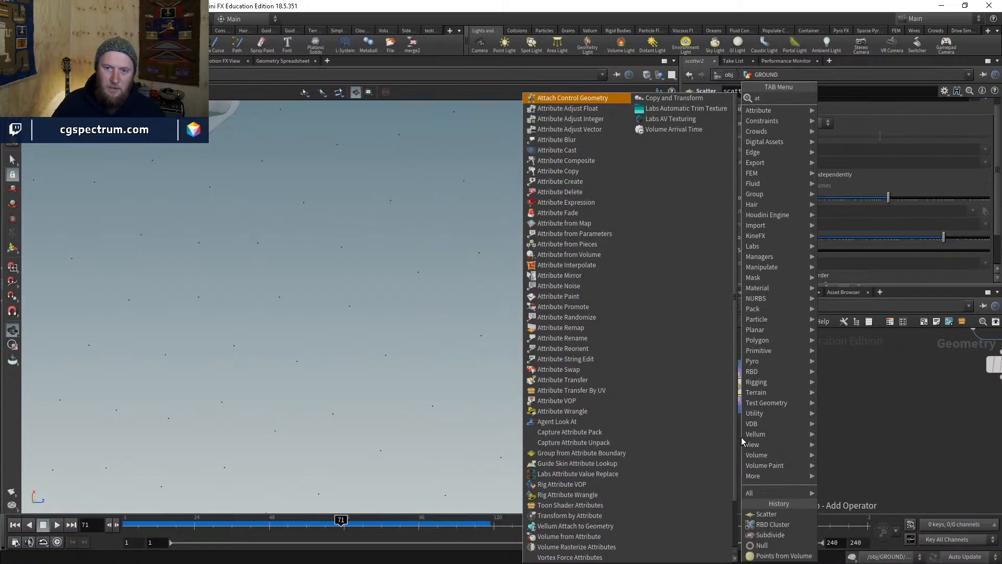
{"action": "type", "text": "w"}
{"action": "key", "text": "Return"}
{"action": "key", "text": "Return"}
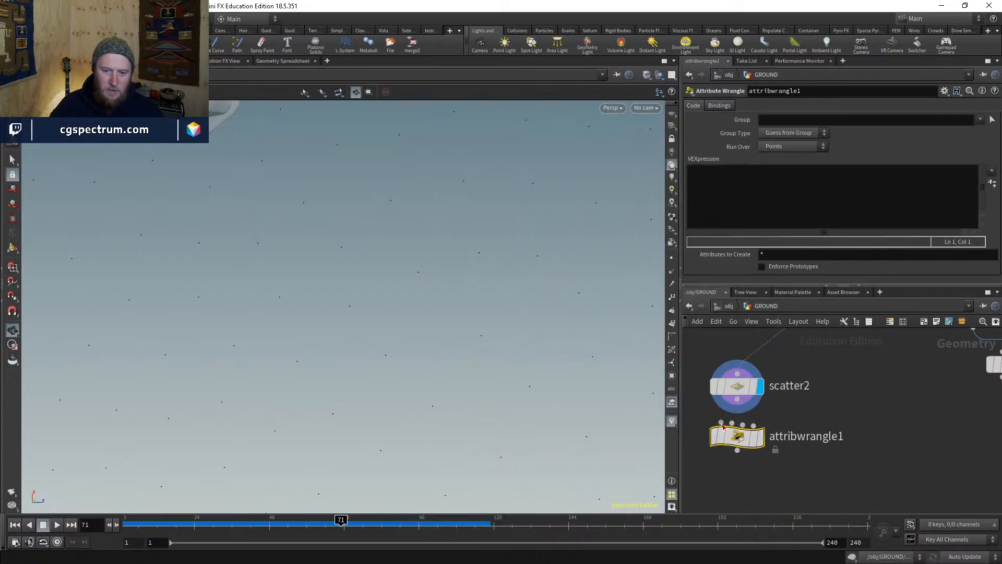
{"action": "left_click", "coordinate": [741, 440]}
{"action": "left_click", "coordinate": [717, 204]}
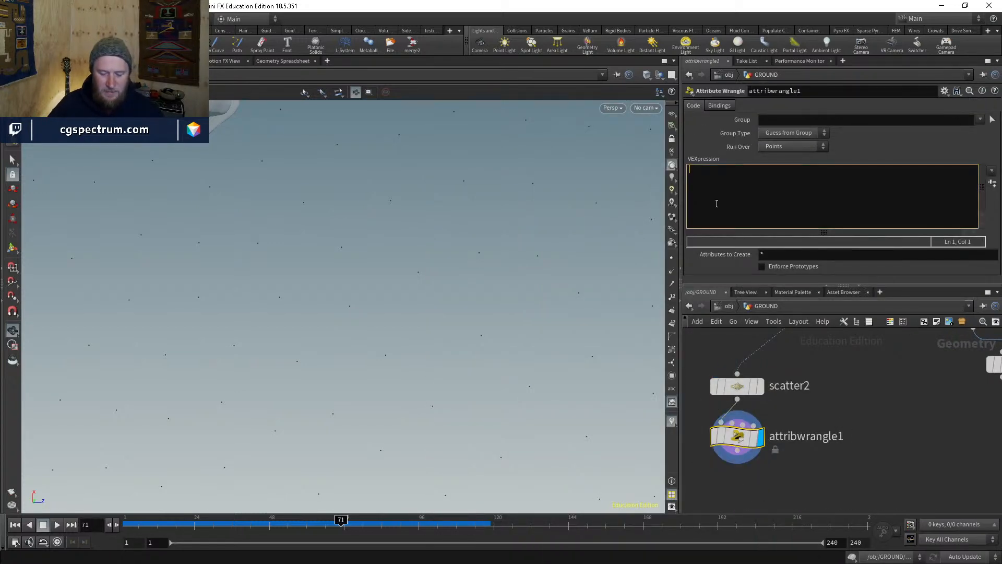
{"action": "type", "text": "@name"}
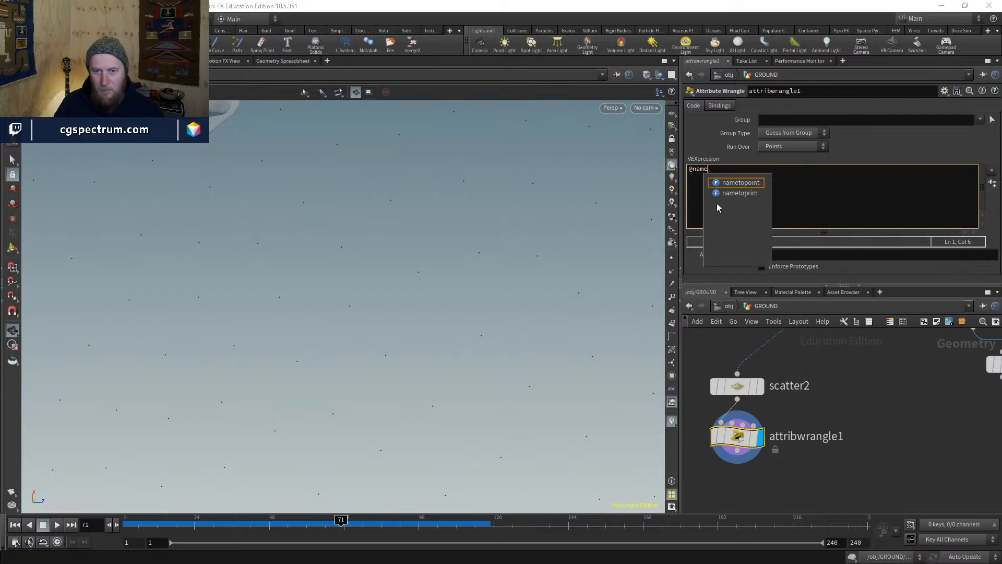
{"action": "type", "text": "="}
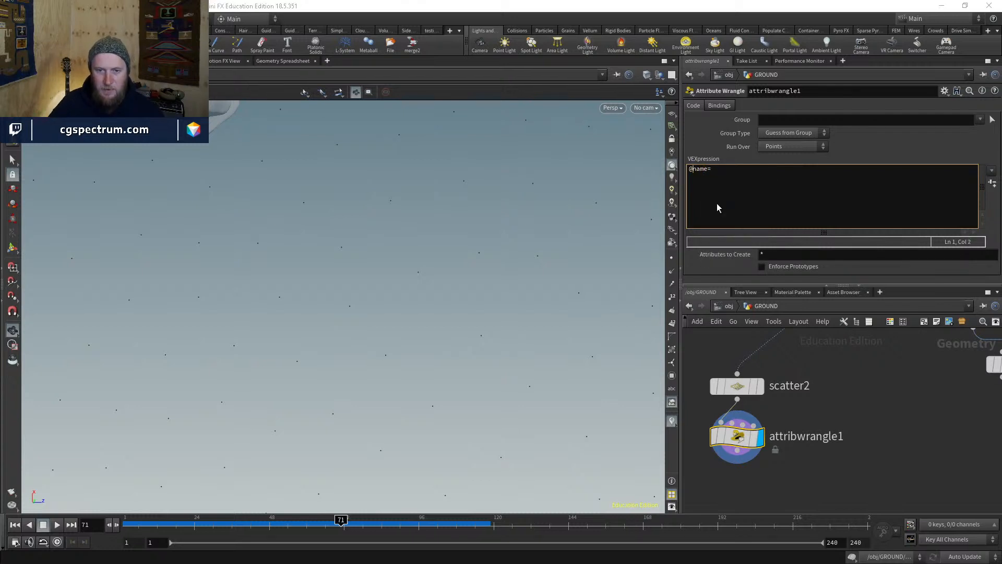
{"action": "type", "text": "s"}
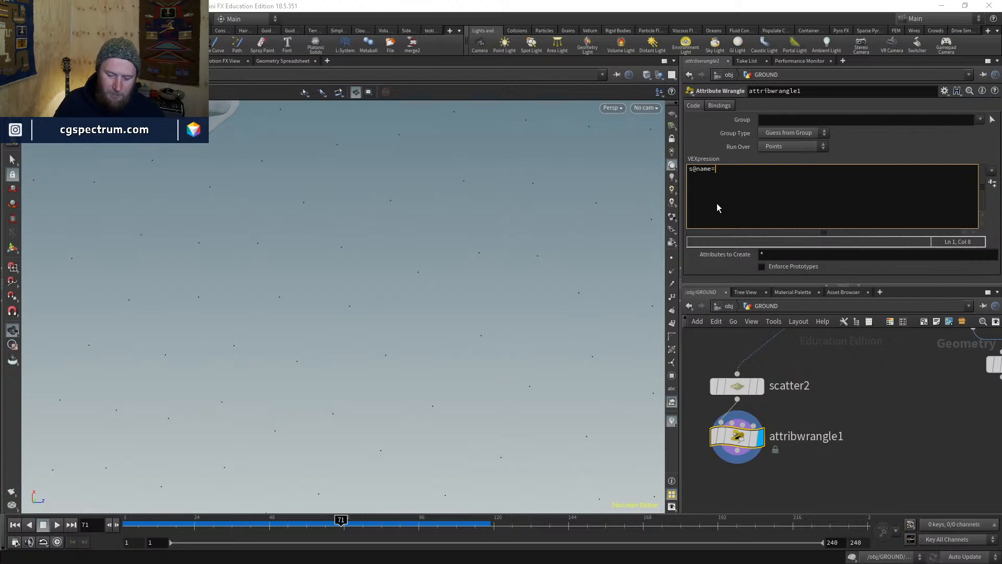
{"action": "type", "text": "\""}
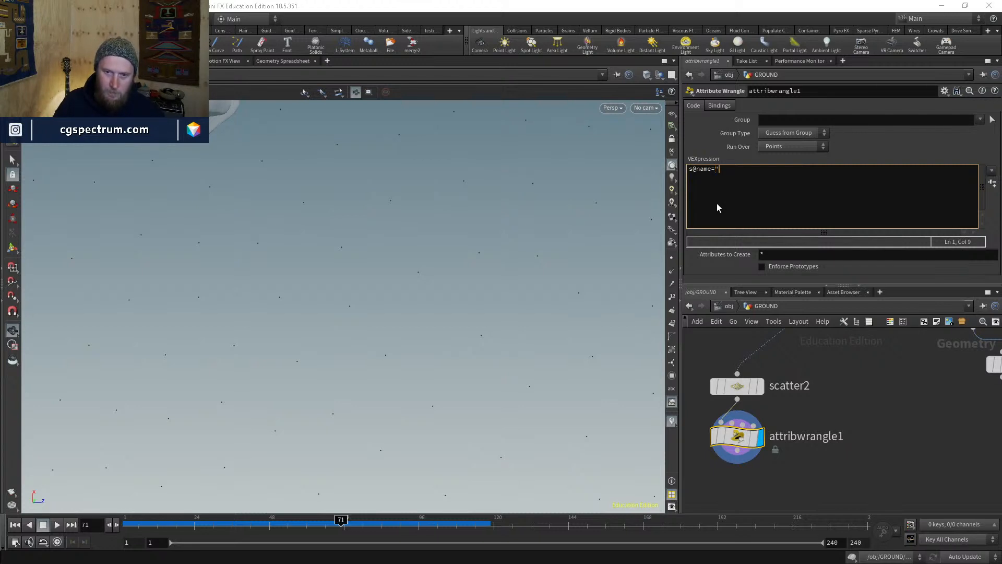
{"action": "key", "text": "BackSpace"}
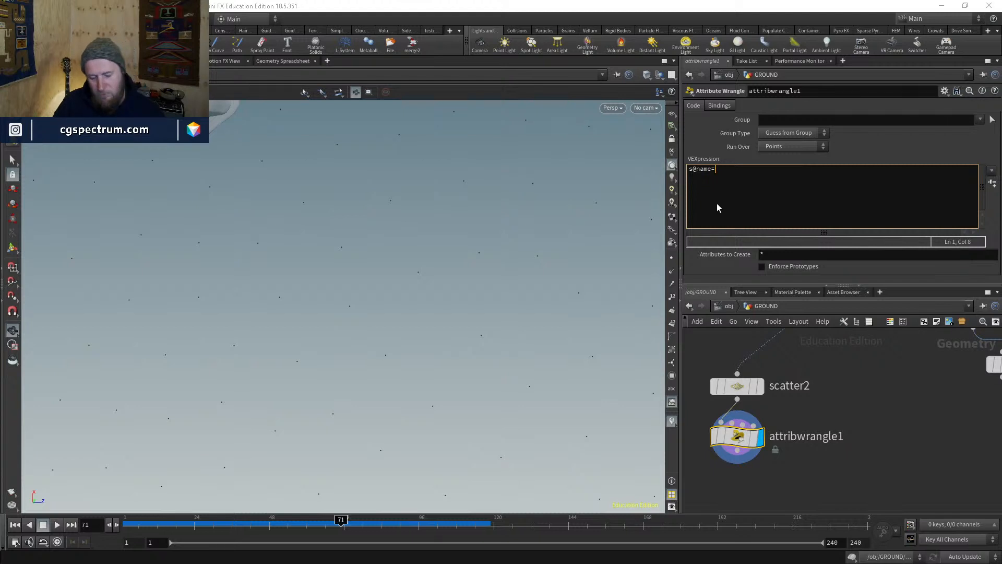
{"action": "type", "text": "p"}
{"action": "key", "text": "BackSpace"}
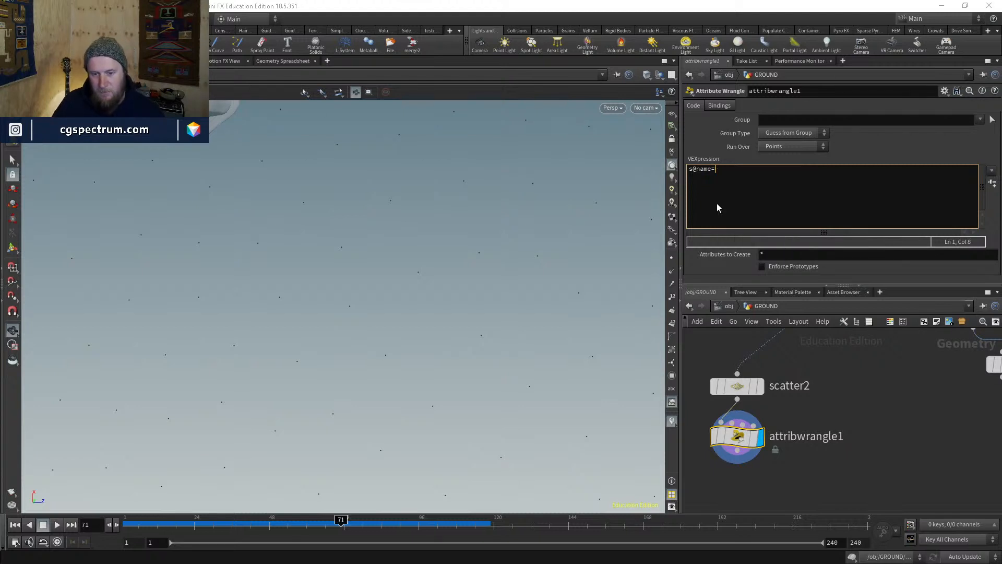
{"action": "type", "text": "\"piece\"+"}
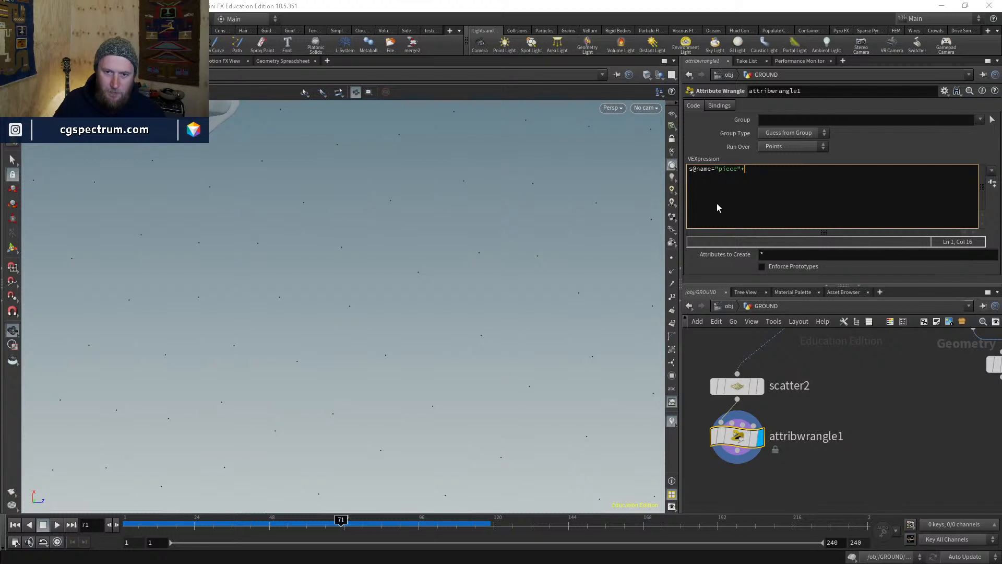
- End the expression with a semicolon and check the point names in the Geometry Spreadsheet
{"action": "key", "text": "shift+Left"}
{"action": "key", "text": "shift+Left"}
{"action": "key", "text": "shift+Left"}
{"action": "key", "text": "shift+Left"}
{"action": "key", "text": "shift+Left"}
{"action": "key", "text": "shift+Left"}
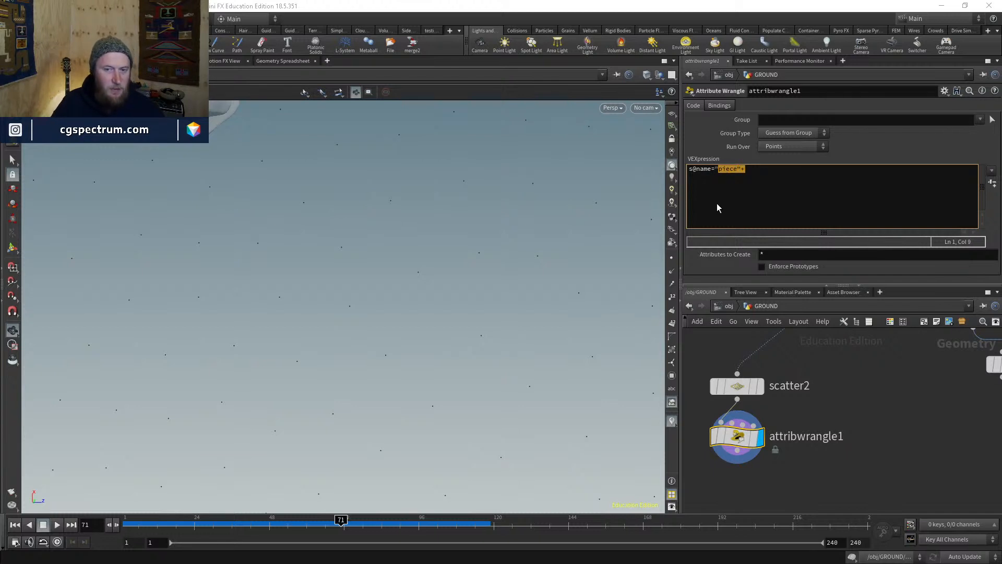
{"action": "key", "text": "shift+Right"}
{"action": "key", "text": "shift+Right"}
{"action": "key", "text": "shift+Right"}
{"action": "key", "text": "shift+Right"}
{"action": "key", "text": "shift+Right"}
{"action": "key", "text": "Right"}
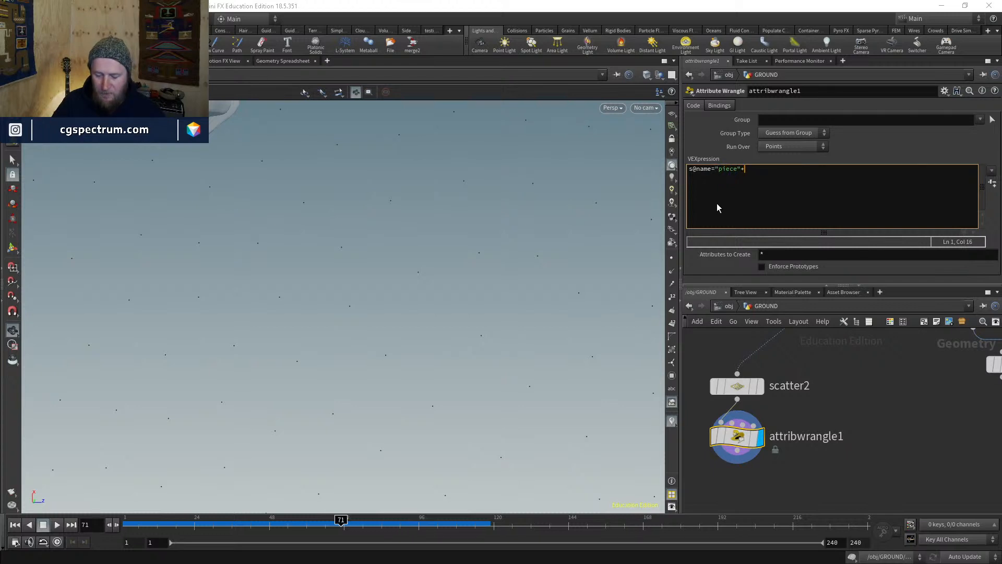
{"action": "type", "text": ";"}
{"action": "key", "text": "BackSpace"}
{"action": "key", "text": "BackSpace"}
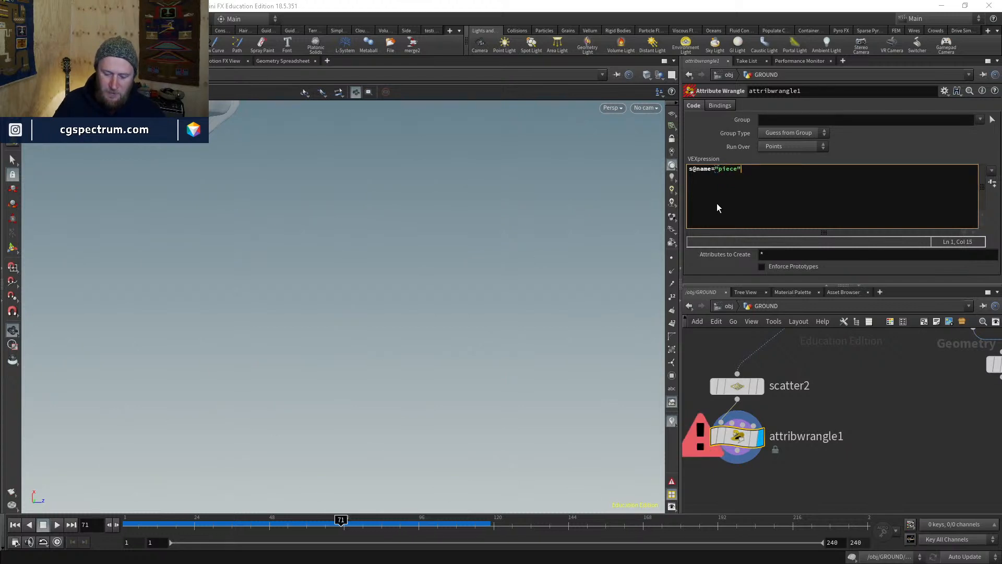
{"action": "type", "text": ";"}
{"action": "left_click", "coordinate": [289, 62]}
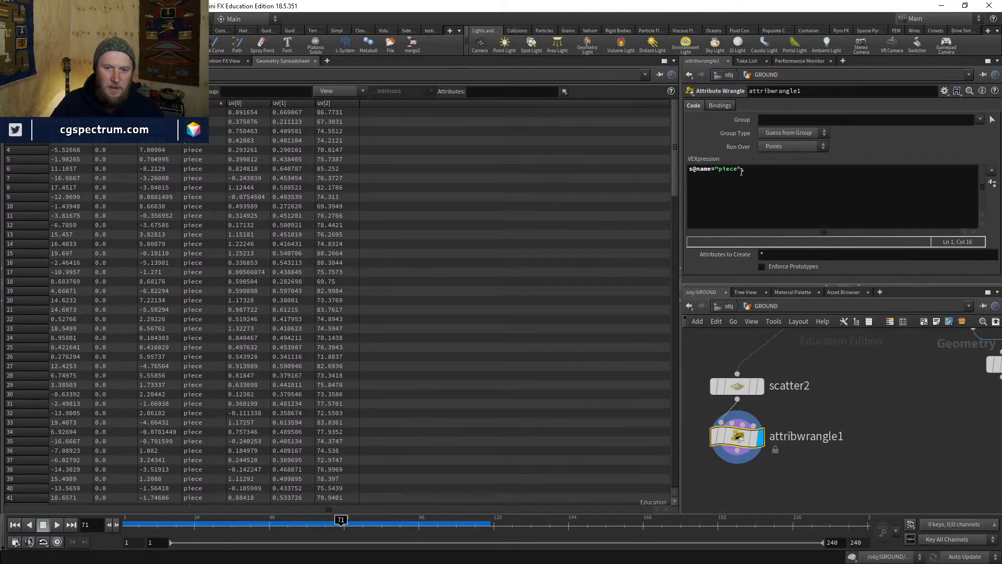
- Extend the wrangle expression to s@name="piece"+itoa, replacing an initial atoi attempt
{"action": "left_click", "coordinate": [771, 198]}
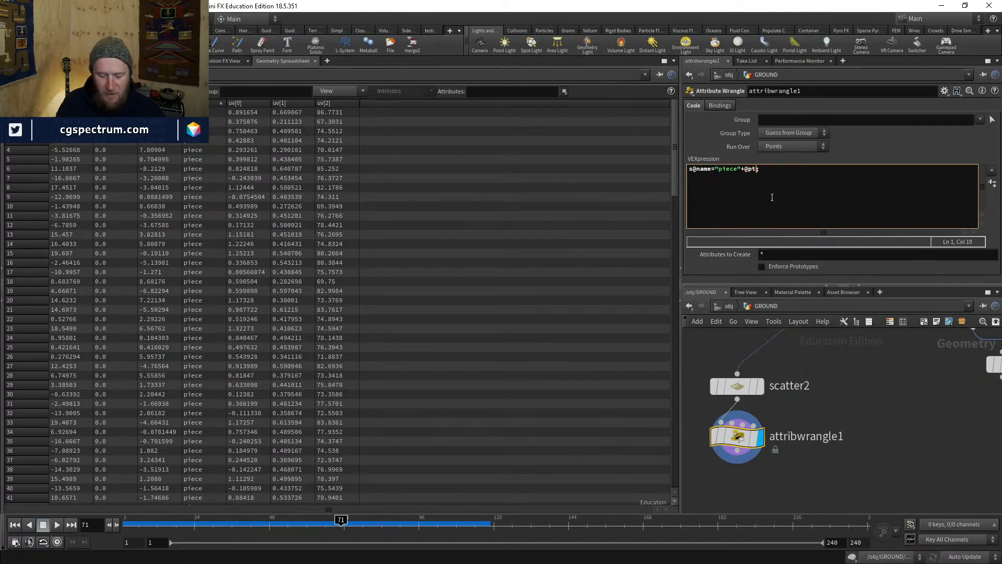
{"action": "type", "text": "num"}
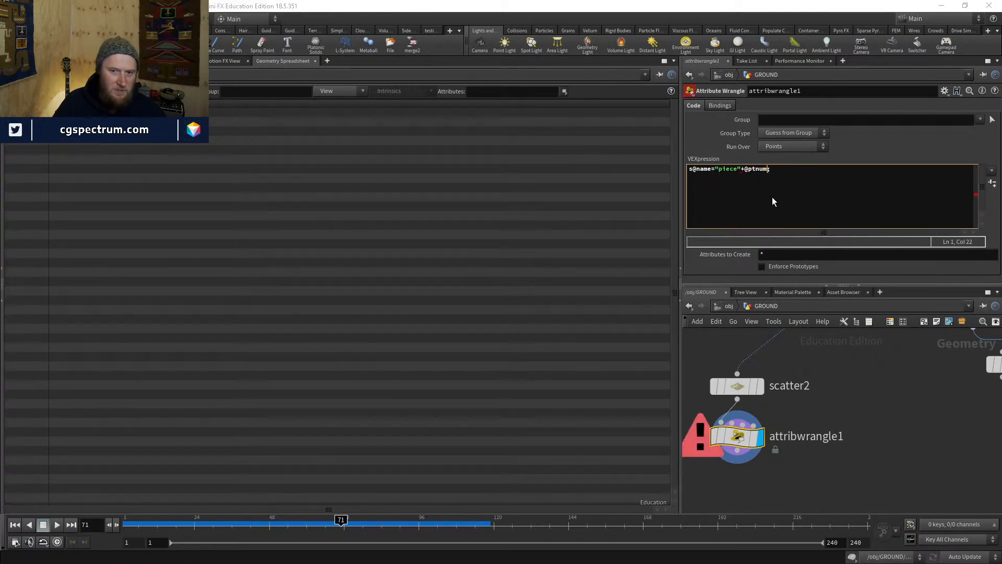
{"action": "key", "text": "Left"}
{"action": "key", "text": "Left"}
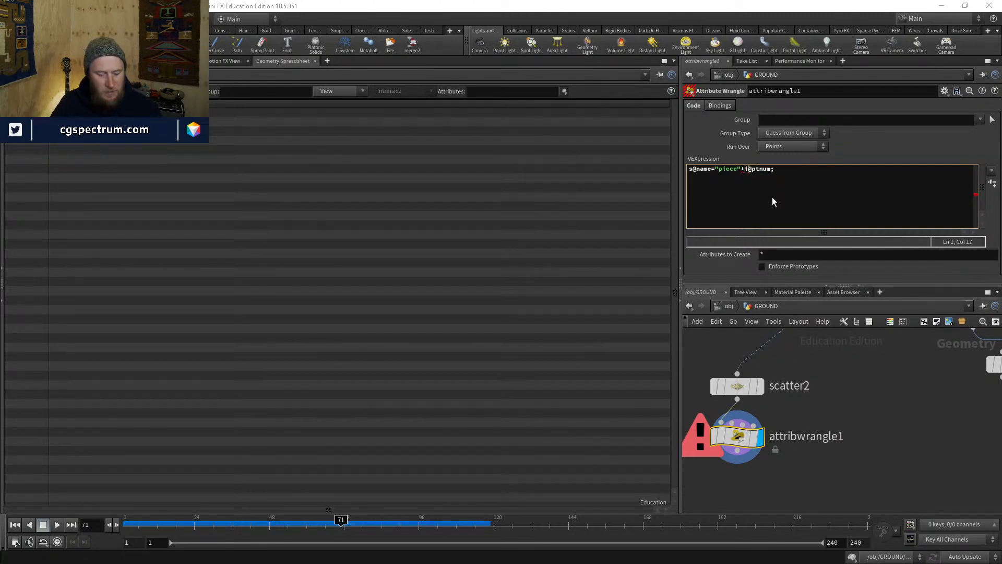
{"action": "key", "text": "BackSpace"}
{"action": "key", "text": "BackSpace"}
{"action": "key", "text": "BackSpace"}
{"action": "key", "text": "BackSpace"}
{"action": "key", "text": "BackSpace"}
{"action": "key", "text": "BackSpace"}
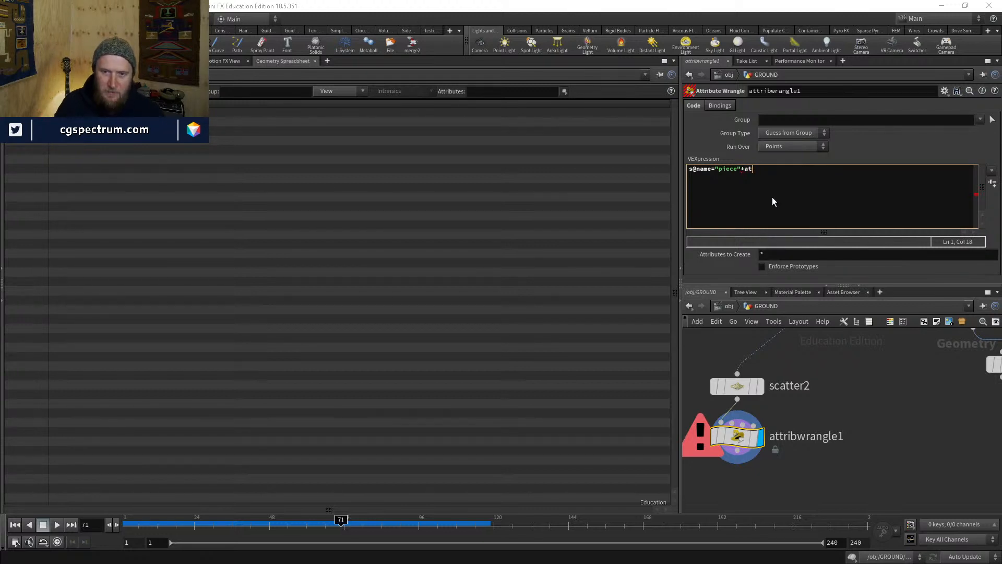
{"action": "type", "text": "atoi("}
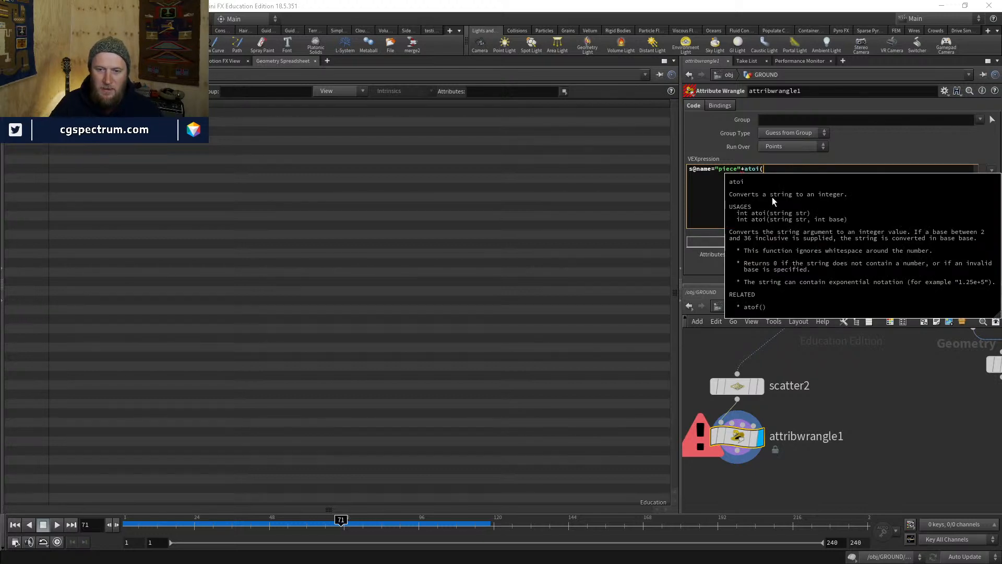
{"action": "key", "text": "Left"}
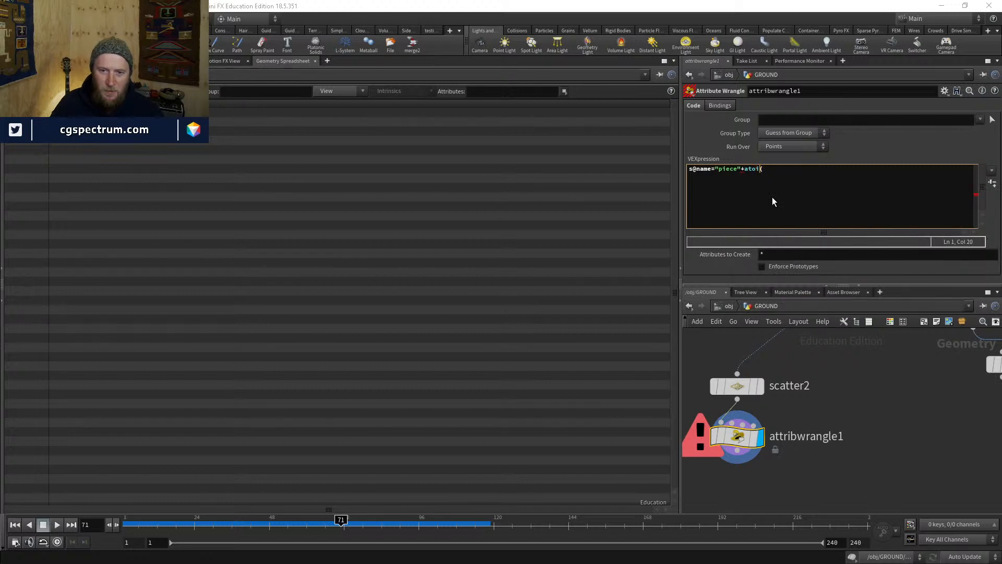
{"action": "type", "text": "itoa"}
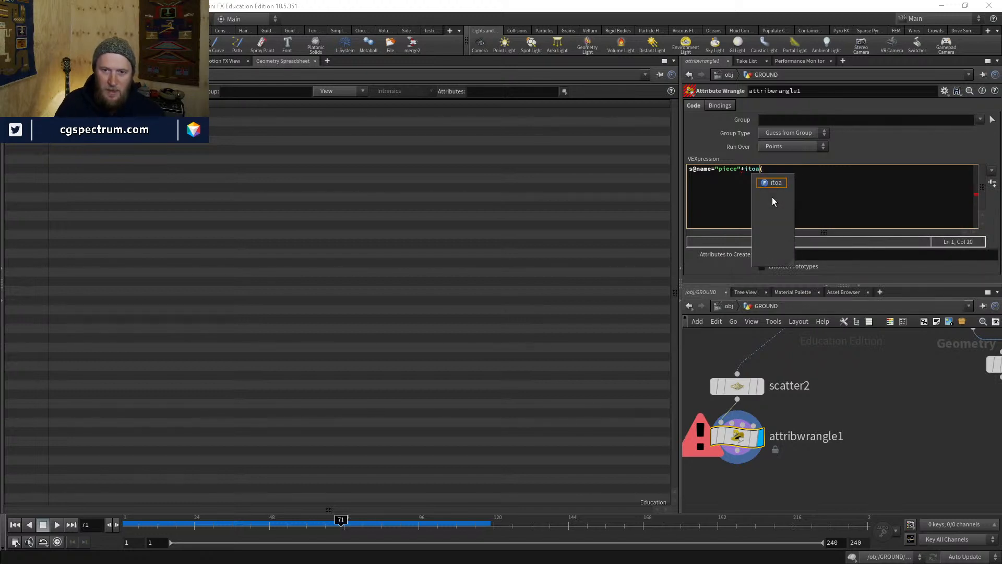
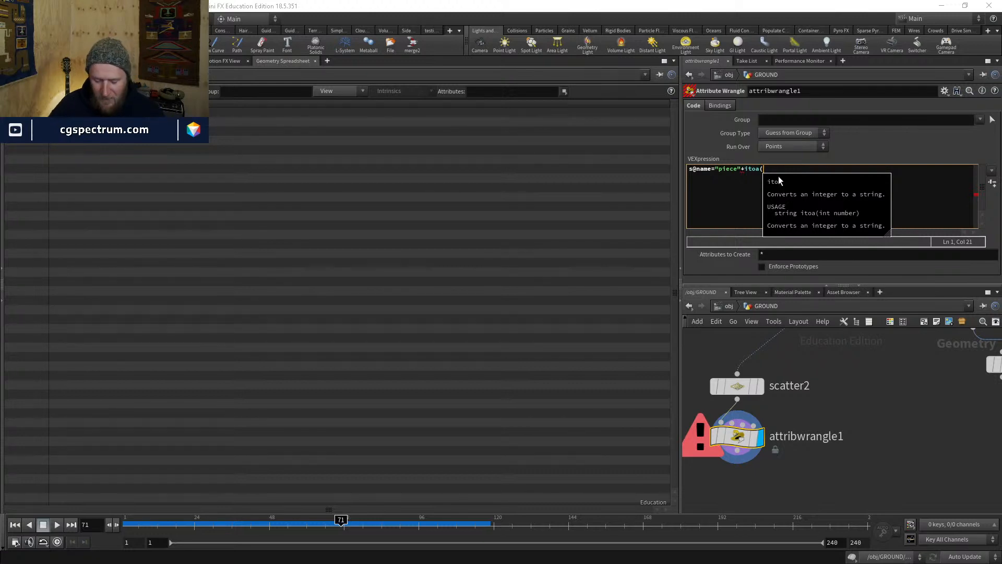
{"action": "type", "text": "@ptnum"}
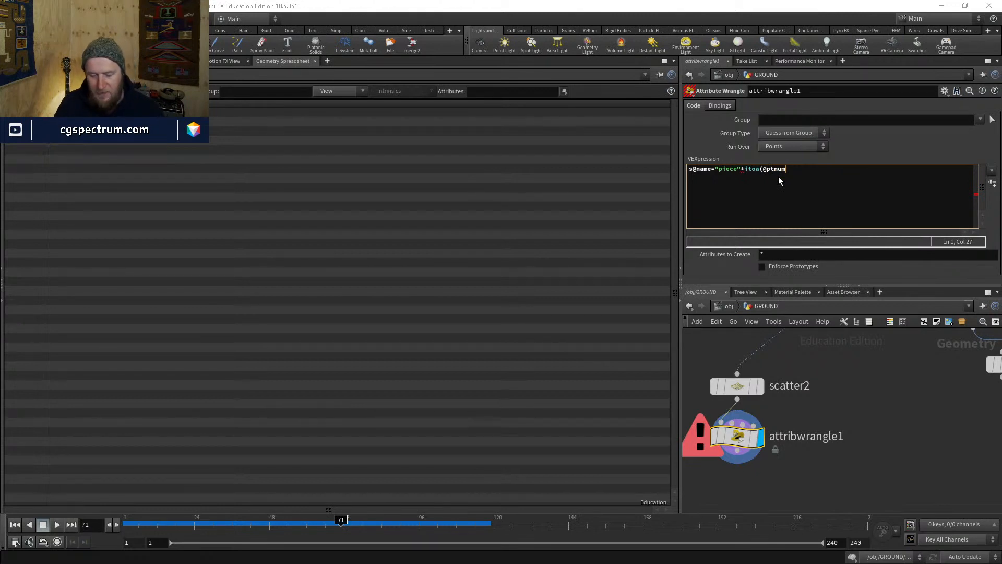
{"action": "type", "text": ");"}
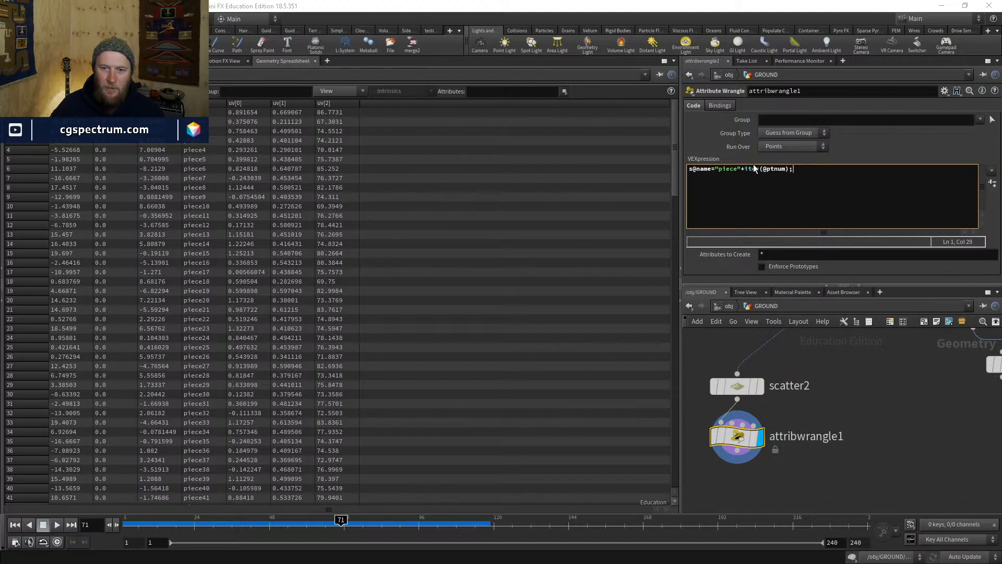
{"action": "left_click_drag", "start_coordinate": [745, 169], "coordinate": [790, 168]}
{"action": "left_click", "coordinate": [754, 172]}
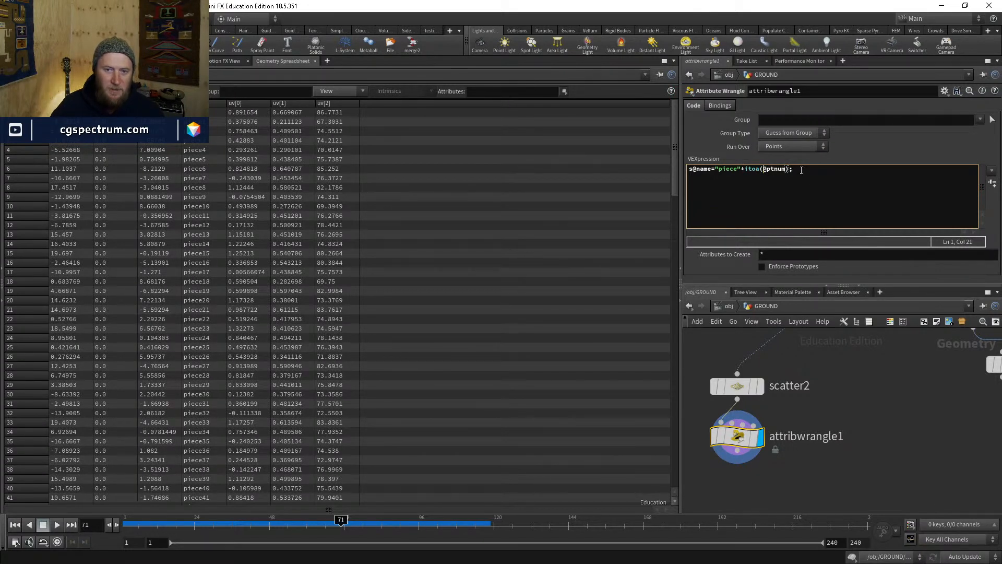
{"action": "left_click_drag", "start_coordinate": [788, 169], "coordinate": [743, 173]}
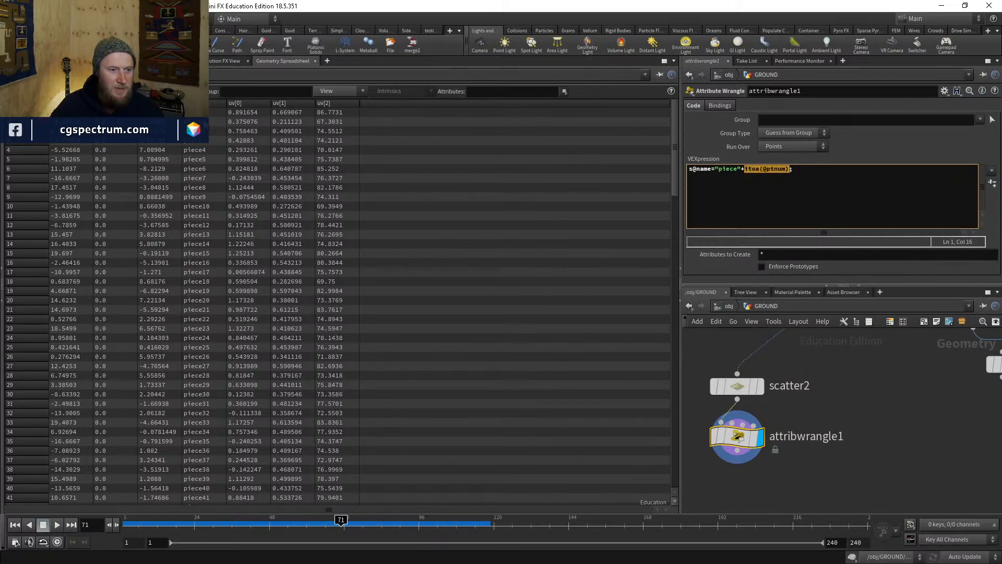
{"action": "mouse_move", "coordinate": [675, 111]}
{"action": "left_mouse_down"}
{"action": "mouse_move", "coordinate": [660, 392]}
{"action": "mouse_move", "coordinate": [655, 121]}
{"action": "mouse_move", "coordinate": [710, 315]}
{"action": "mouse_move", "coordinate": [671, 102]}
{"action": "left_mouse_up"}
{"action": "left_click", "coordinate": [21, 61]}
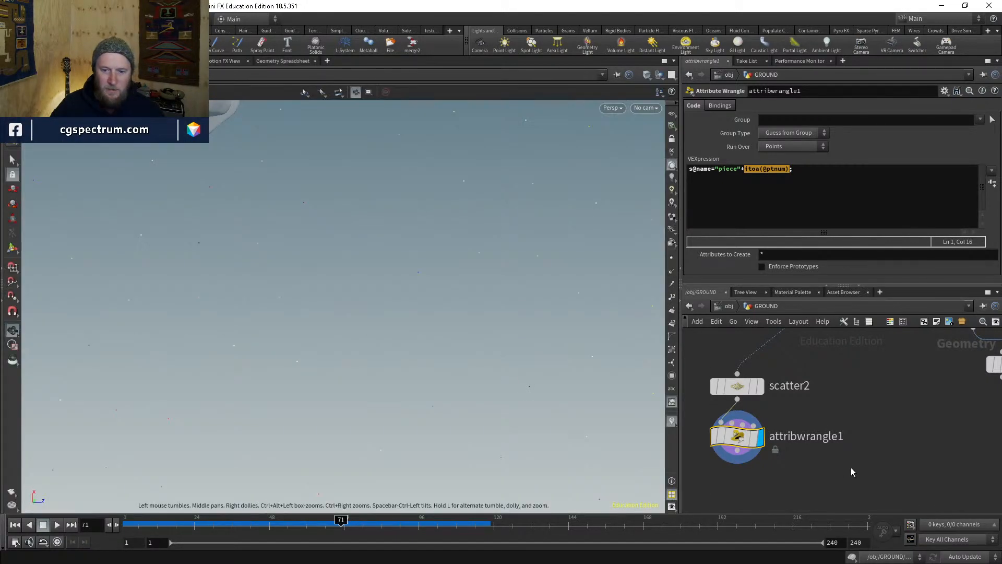
- Add an Attribute Transfer fed by voronoifracture1 in input 1 and attribwrangle1 in input 2
{"action": "middle_click_drag", "start_coordinate": [859, 499], "coordinate": [831, 439]}
{"action": "key", "text": "Tab"}
{"action": "type", "text": "attra"}
{"action": "key", "text": "Down"}
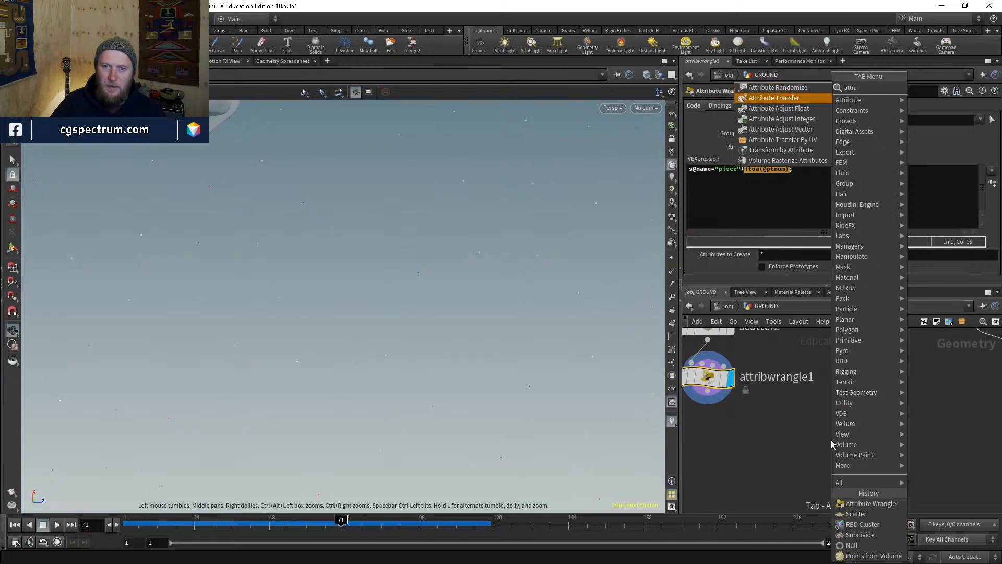
{"action": "key", "text": "Return"}
{"action": "left_click", "coordinate": [830, 440]}
{"action": "left_click", "coordinate": [819, 426]}
{"action": "middle_click_drag", "start_coordinate": [855, 374], "coordinate": [798, 431]}
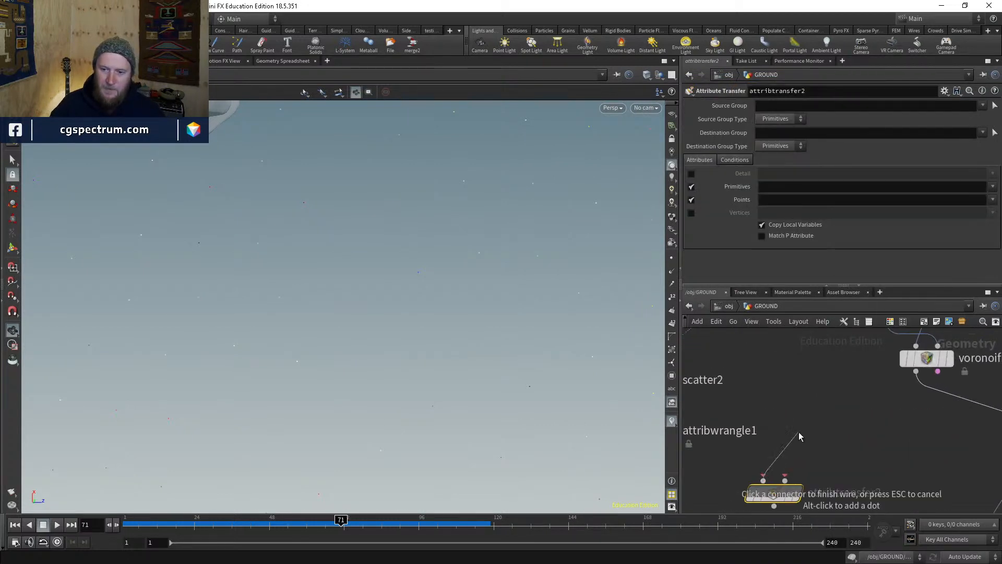
{"action": "scroll", "coordinate": [799, 431], "scroll_direction": "down", "scroll_amount": 3}
{"action": "middle_click_drag", "start_coordinate": [862, 424], "coordinate": [818, 385]}
{"action": "left_click", "coordinate": [828, 365]}
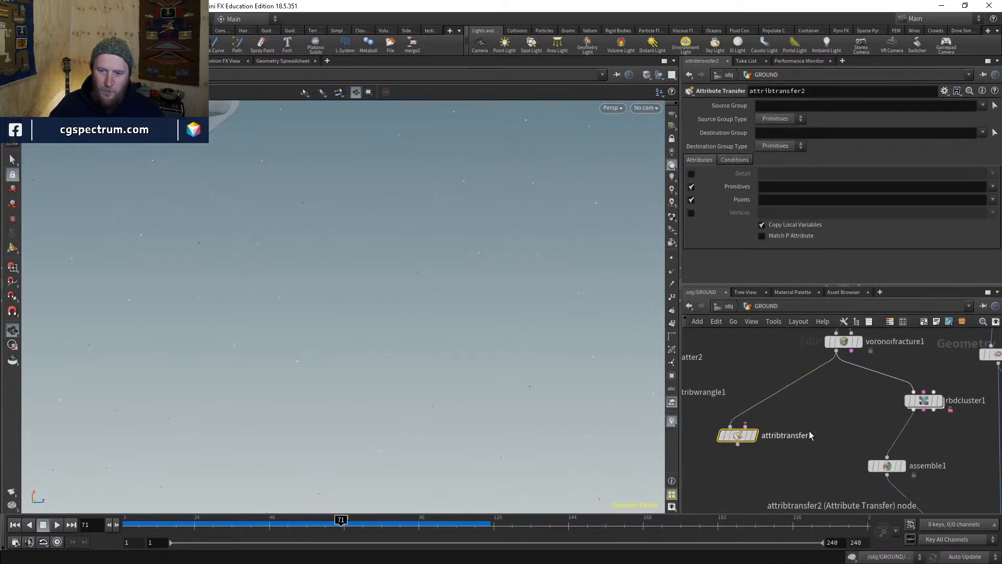
{"action": "middle_click_drag", "start_coordinate": [810, 432], "coordinate": [882, 427]}
{"action": "left_click", "coordinate": [818, 419]}
{"action": "left_click", "coordinate": [733, 402]}
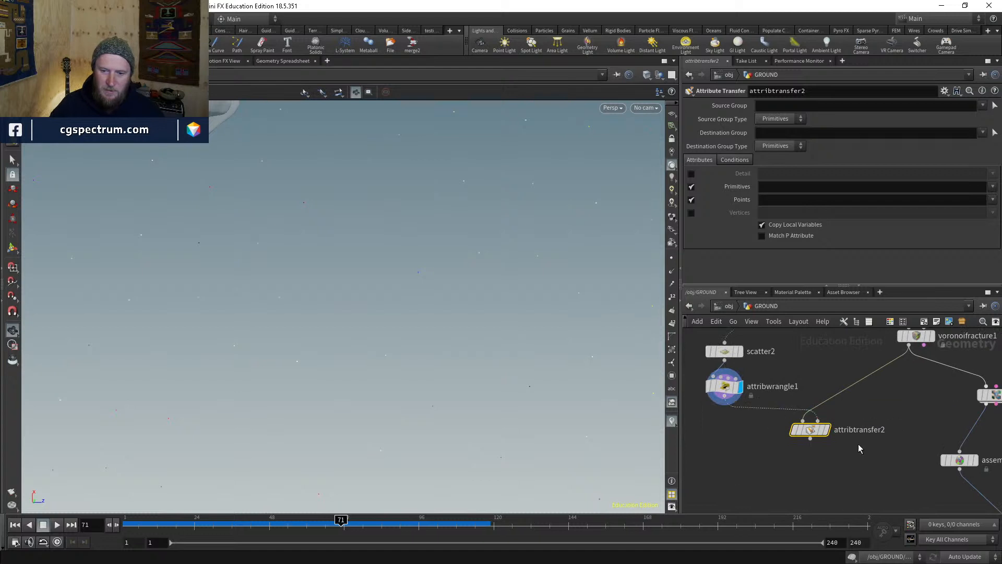
{"action": "left_click", "coordinate": [826, 429]}
- Transfer only the point name attribute with Primitives off, then compare against the raw Voronoi fracture
{"action": "left_click", "coordinate": [992, 201]}
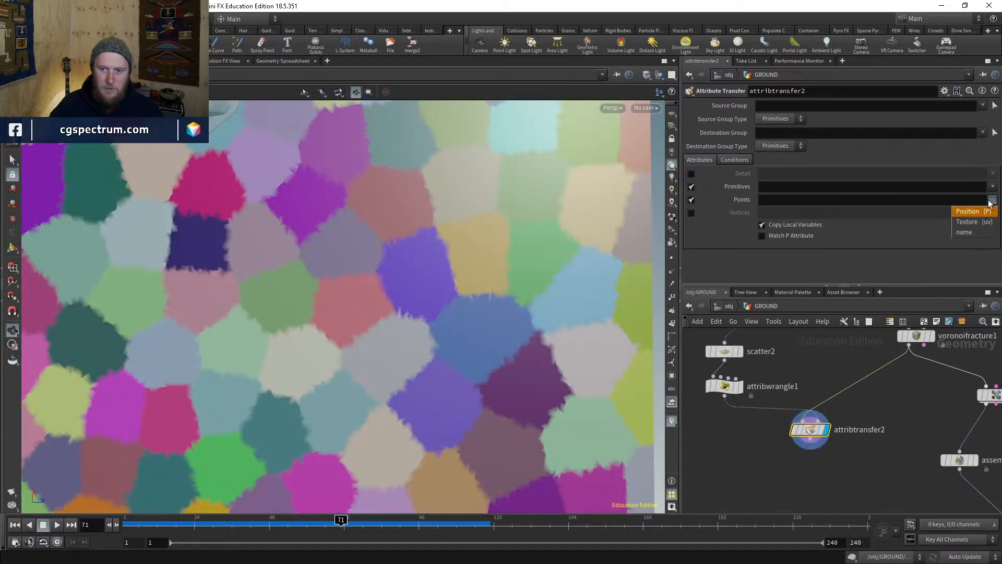
{"action": "left_click", "coordinate": [977, 223]}
{"action": "left_click", "coordinate": [690, 186]}
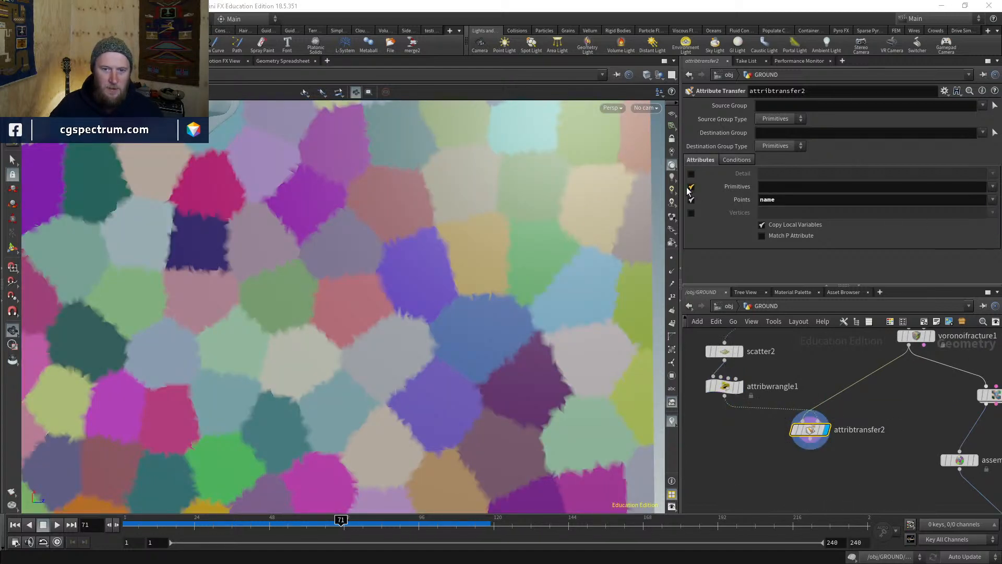
{"action": "left_click", "coordinate": [690, 200]}
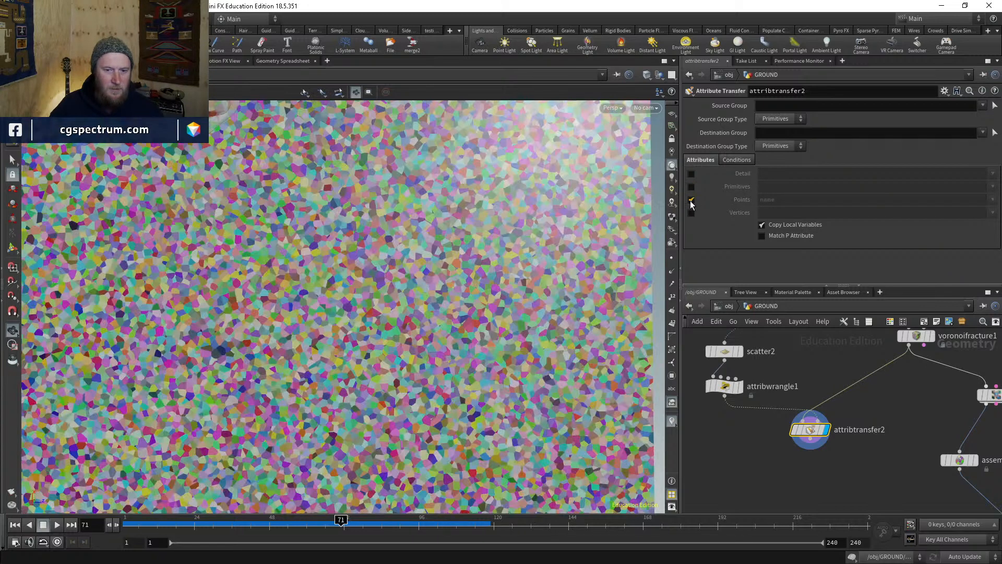
{"action": "left_click", "coordinate": [690, 200]}
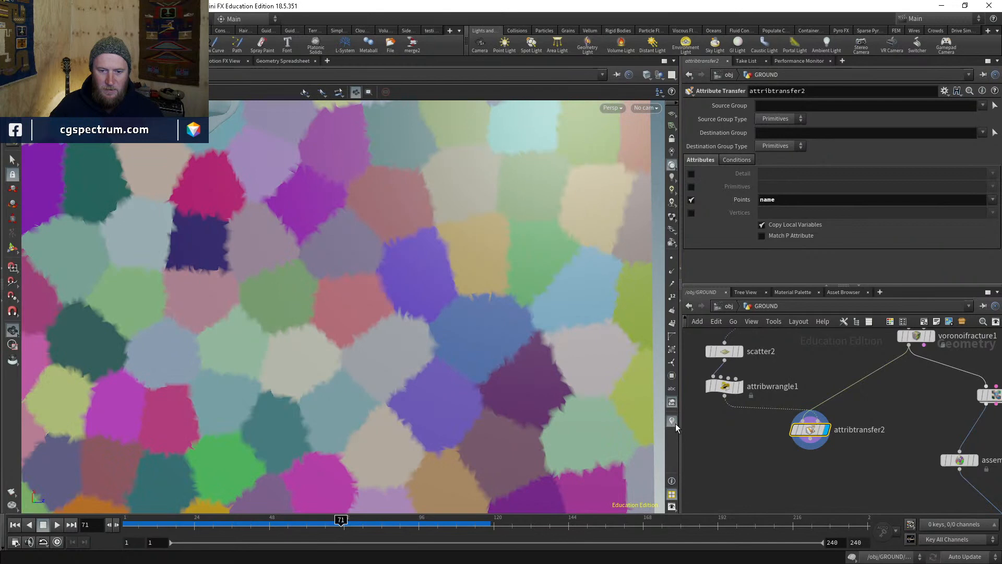
{"action": "left_click", "coordinate": [672, 421]}
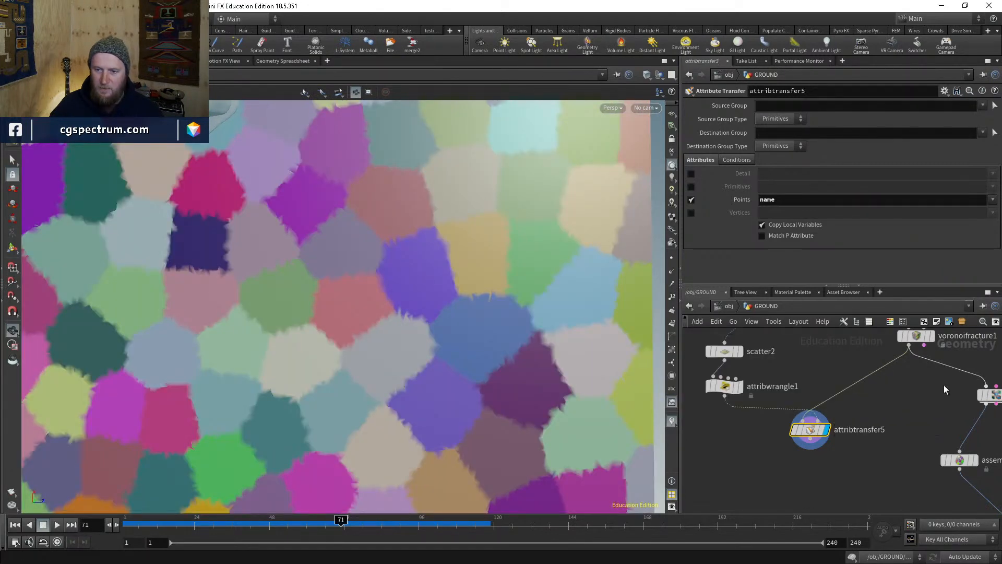
{"action": "middle_click_drag", "start_coordinate": [937, 353], "coordinate": [895, 399]}
{"action": "left_click", "coordinate": [894, 365]}
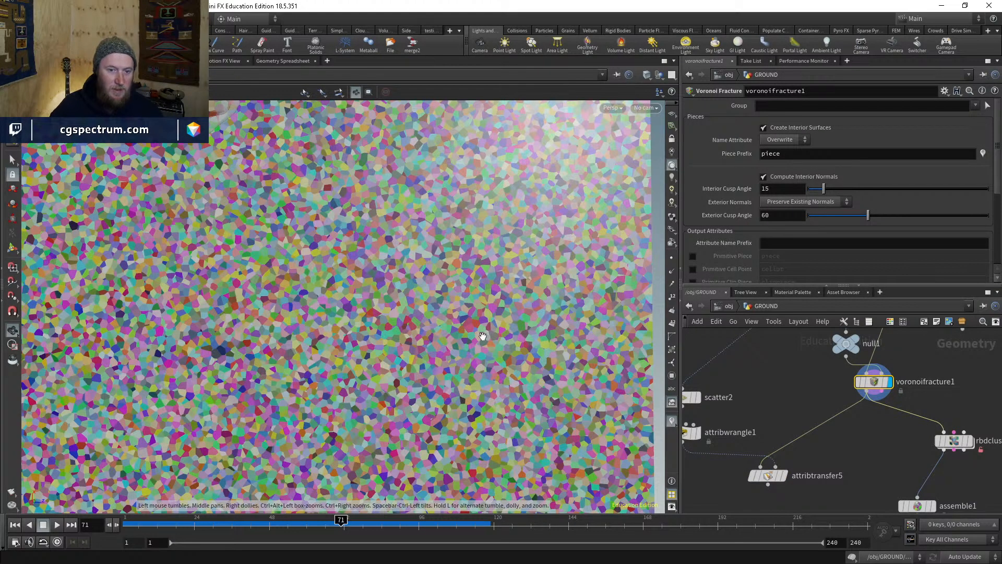
- Check the name visualizer settings on the fractured ground
{"action": "left_click_drag", "start_coordinate": [437, 318], "coordinate": [453, 298]}
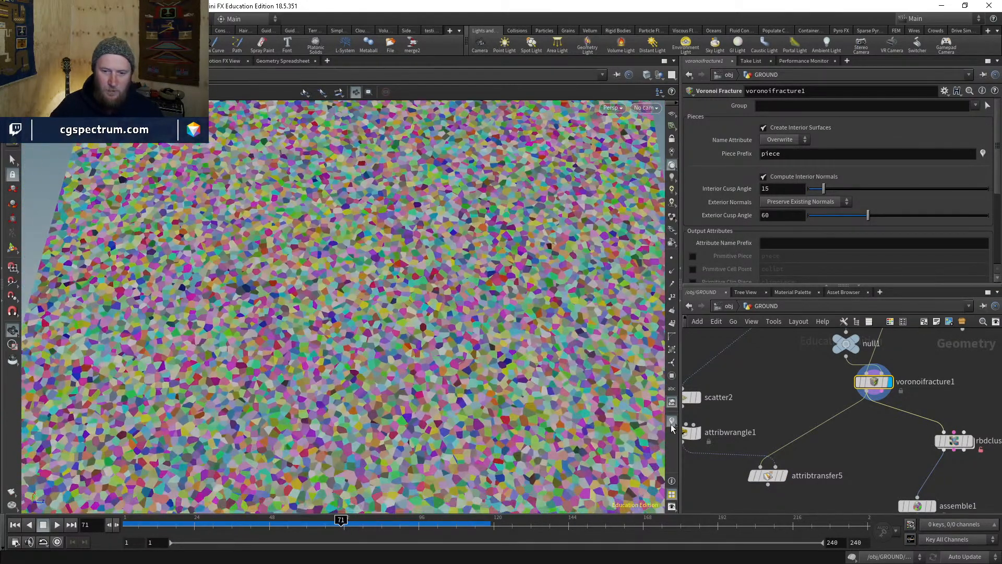
{"action": "right_click", "coordinate": [672, 421]}
{"action": "left_click", "coordinate": [771, 408]}
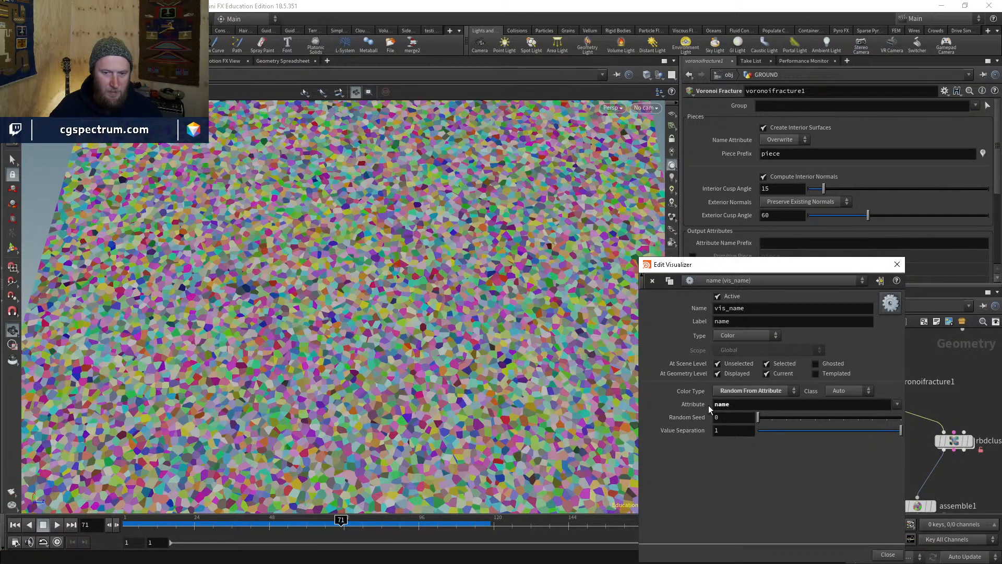
{"action": "left_click", "coordinate": [898, 264]}
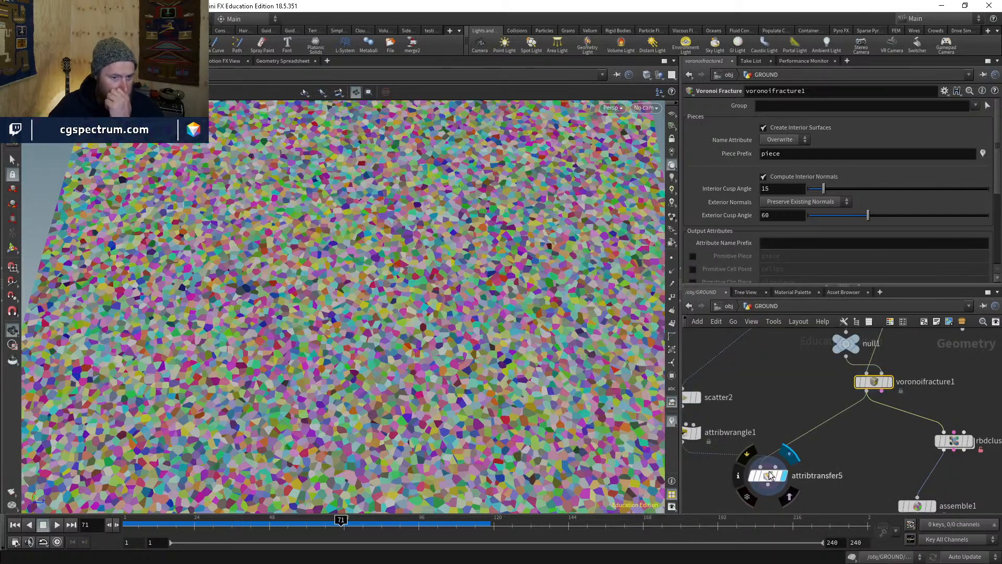
- Display attribtransfer5's name-coloured clusters and begin wiring its output to assemble1
{"action": "left_click", "coordinate": [773, 473]}
{"action": "scroll", "coordinate": [367, 389], "scroll_direction": "down", "scroll_amount": 4}
{"action": "left_click_drag", "start_coordinate": [366, 389], "coordinate": [400, 366]}
{"action": "middle_click_drag", "start_coordinate": [917, 494], "coordinate": [865, 397]}
{"action": "left_click", "coordinate": [865, 398]}
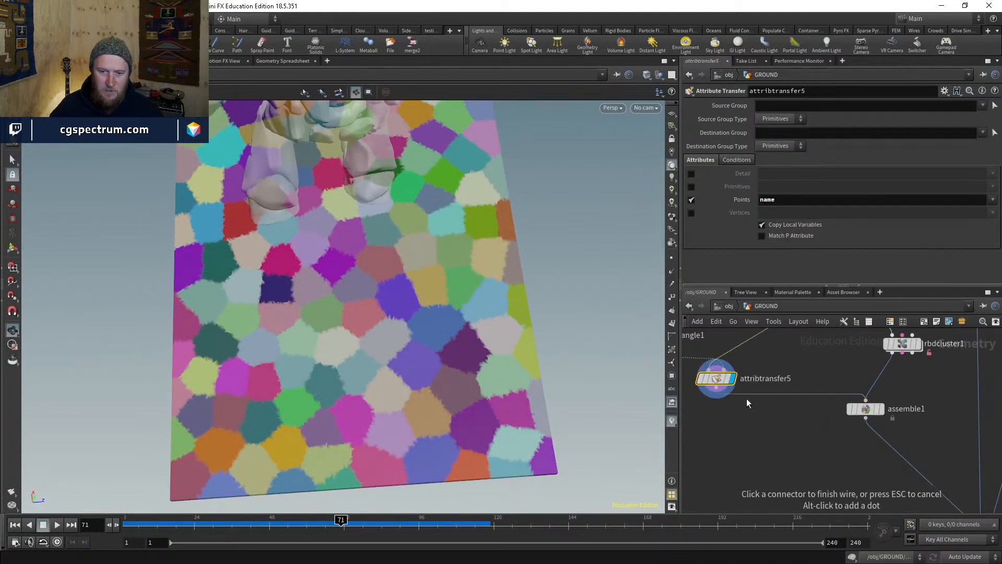
- Connect attribtransfer5 into assemble1 and inspect the deformed ground at pointdeform1
{"action": "left_click", "coordinate": [717, 388]}
{"action": "middle_click_drag", "start_coordinate": [862, 457], "coordinate": [711, 357]}
{"action": "middle_click_drag", "start_coordinate": [885, 450], "coordinate": [809, 383]}
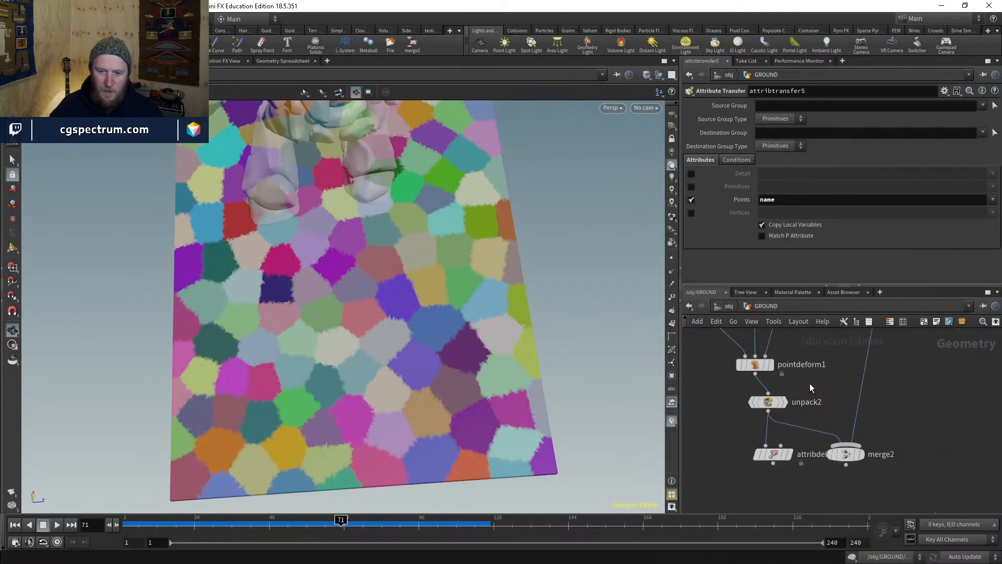
{"action": "scroll", "coordinate": [796, 387], "scroll_direction": "up", "scroll_amount": 1}
{"action": "left_click", "coordinate": [735, 359]}
{"action": "left_click", "coordinate": [767, 359]}
{"action": "left_click", "coordinate": [752, 361]}
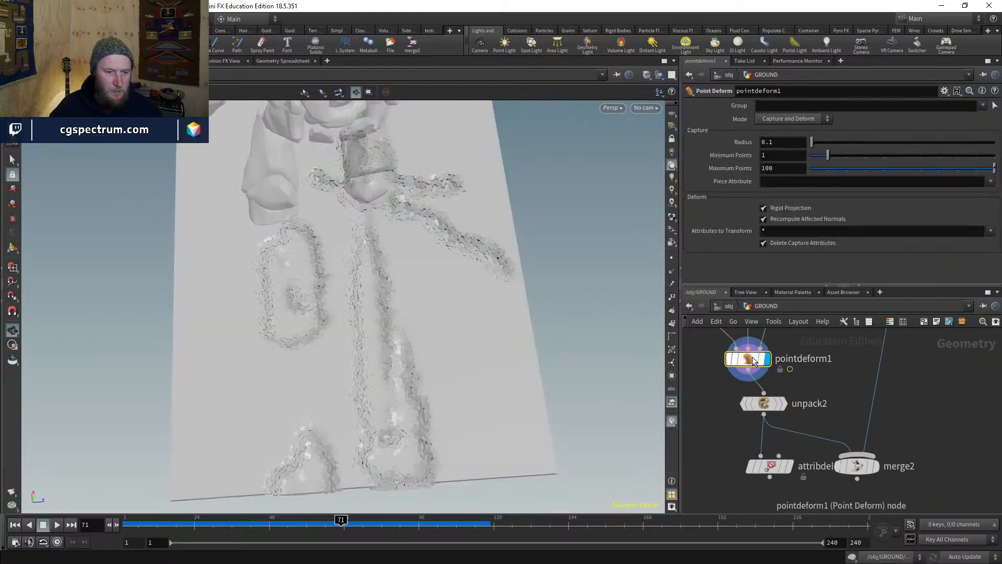
{"action": "middle_click_drag", "start_coordinate": [830, 382], "coordinate": [879, 418]}
{"action": "scroll", "coordinate": [840, 406], "scroll_direction": "down", "scroll_amount": 2}
{"action": "middle_click_drag", "start_coordinate": [725, 384], "coordinate": [854, 491]}
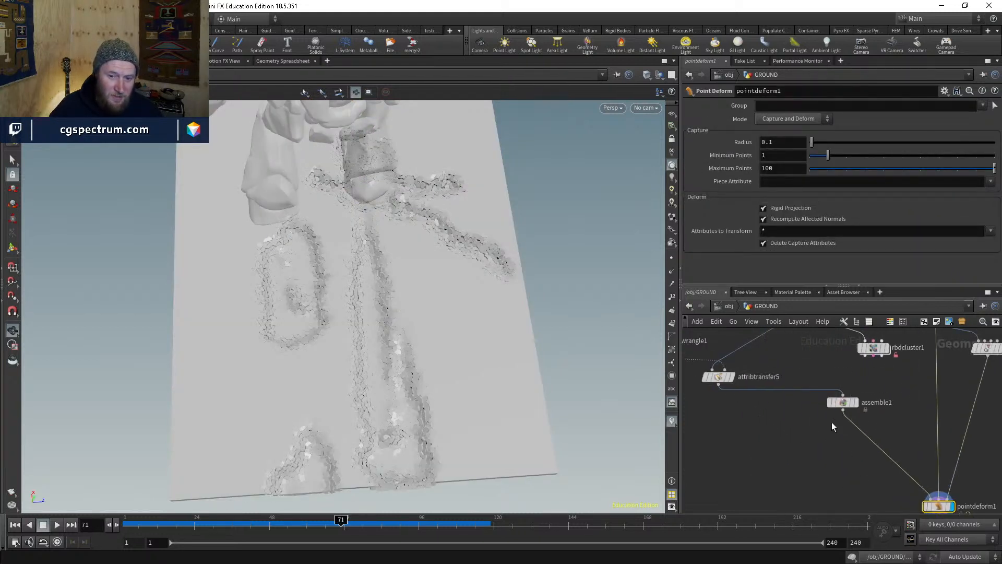
- Select assemble1, view the fractured ground closer, and reconnect assemble1's input wire
{"action": "left_click", "coordinate": [815, 408]}
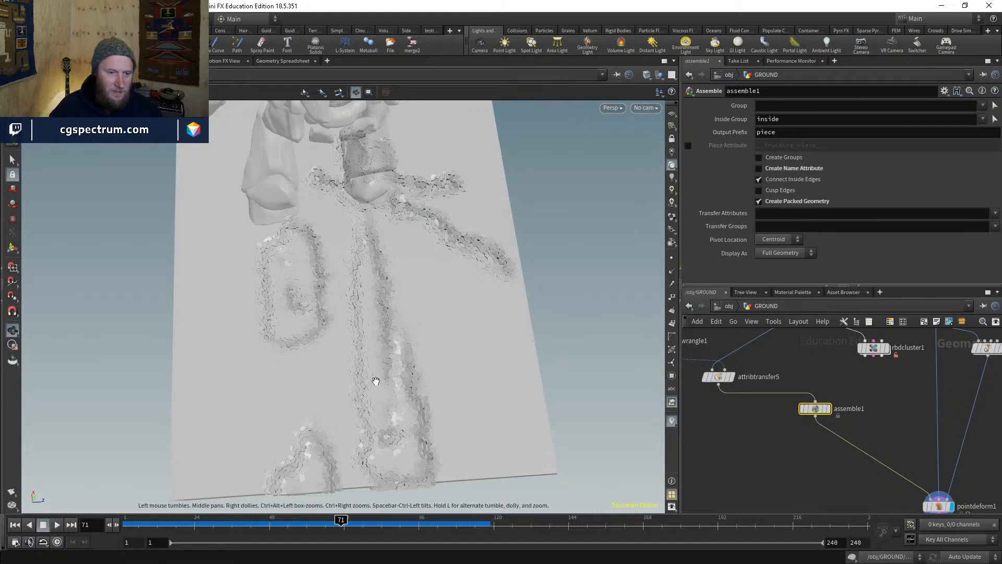
{"action": "left_click_drag", "start_coordinate": [376, 380], "coordinate": [384, 344]}
{"action": "right_click_drag", "start_coordinate": [383, 344], "coordinate": [440, 226]}
{"action": "left_click_drag", "start_coordinate": [440, 226], "coordinate": [418, 353]}
{"action": "middle_click_drag", "start_coordinate": [811, 448], "coordinate": [797, 474]}
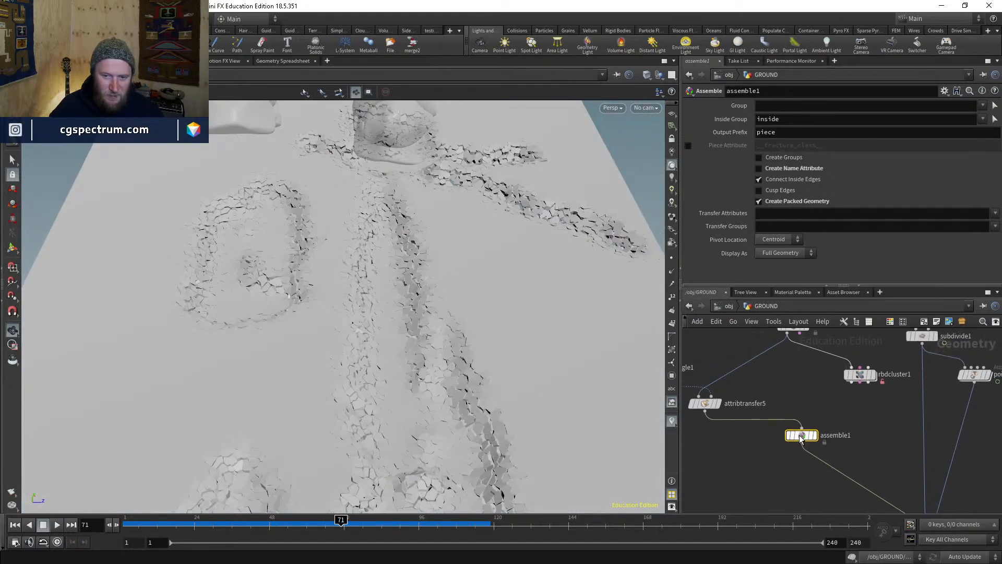
{"action": "left_click", "coordinate": [802, 427]}
{"action": "middle_click_drag", "start_coordinate": [807, 399], "coordinate": [798, 433]}
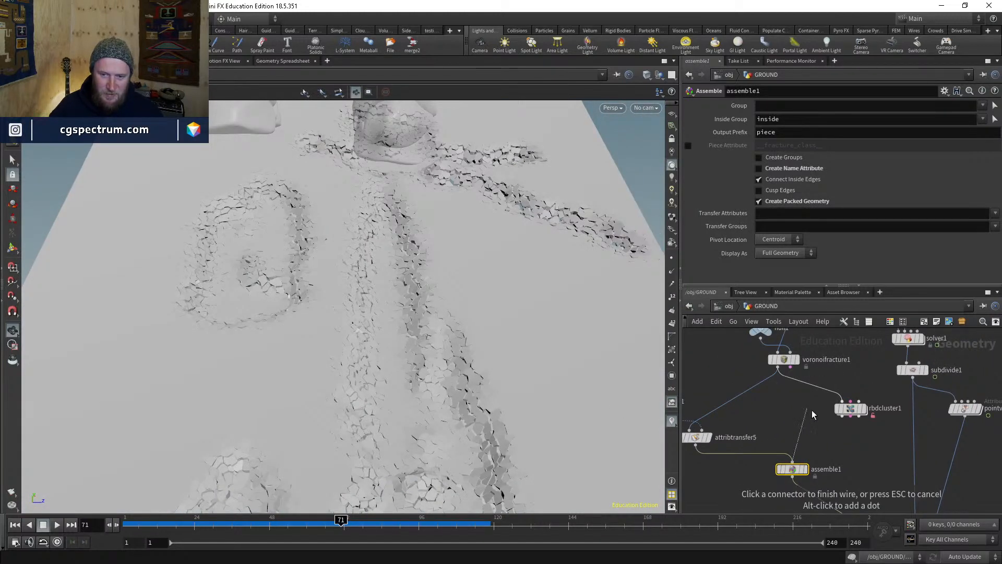
{"action": "left_click", "coordinate": [792, 463]}
- Rewire attribtransfer5 into assemble1 and compare both nodes' info summaries, showing 74,973 packed pieces
{"action": "middle_click", "coordinate": [794, 473]}
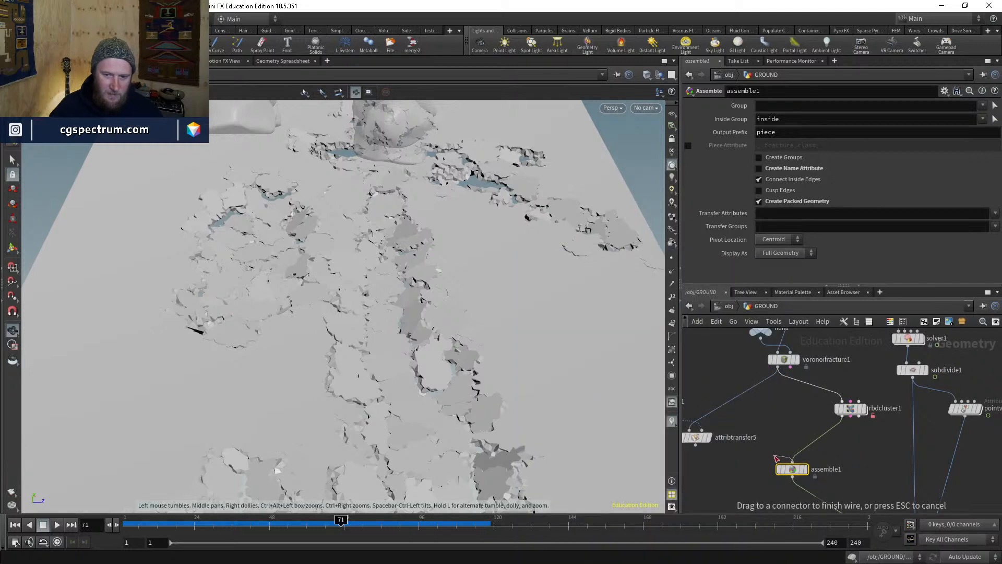
{"action": "middle_click", "coordinate": [801, 473]}
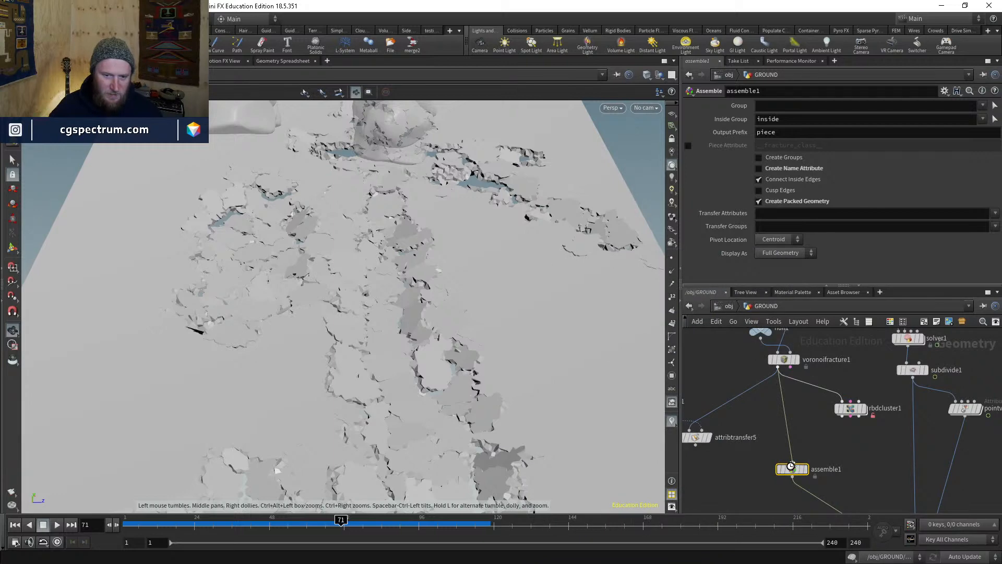
{"action": "middle_click", "coordinate": [793, 470]}
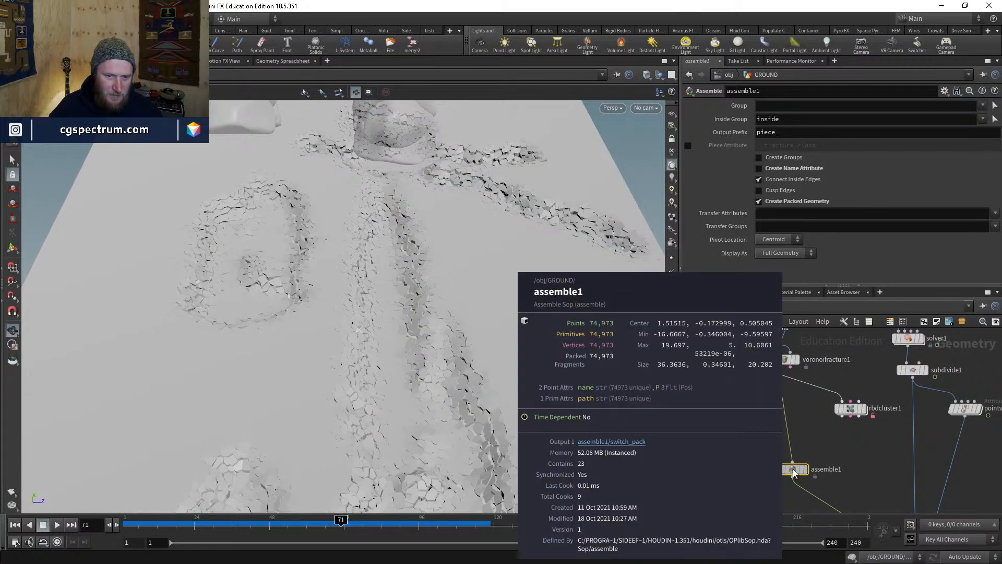
{"action": "left_click", "coordinate": [793, 462]}
{"action": "left_click", "coordinate": [695, 445]}
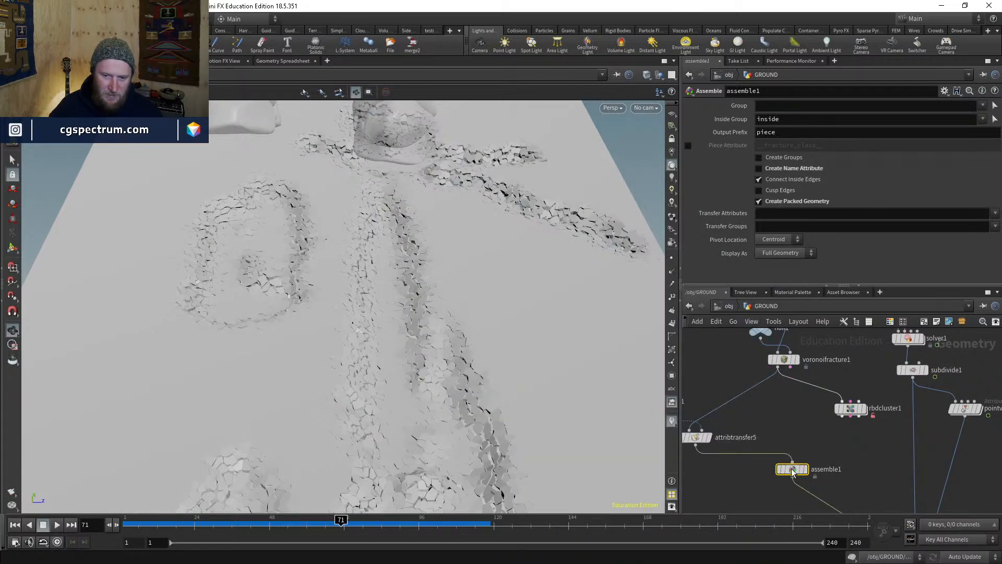
{"action": "middle_click", "coordinate": [792, 470]}
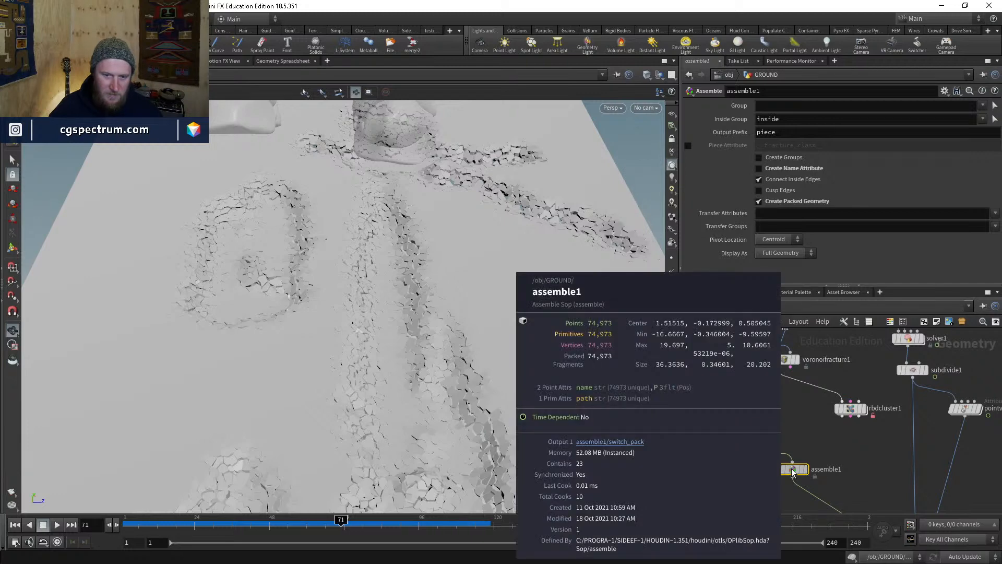
{"action": "middle_click_drag", "start_coordinate": [717, 451], "coordinate": [807, 461]}
{"action": "left_click", "coordinate": [789, 448]}
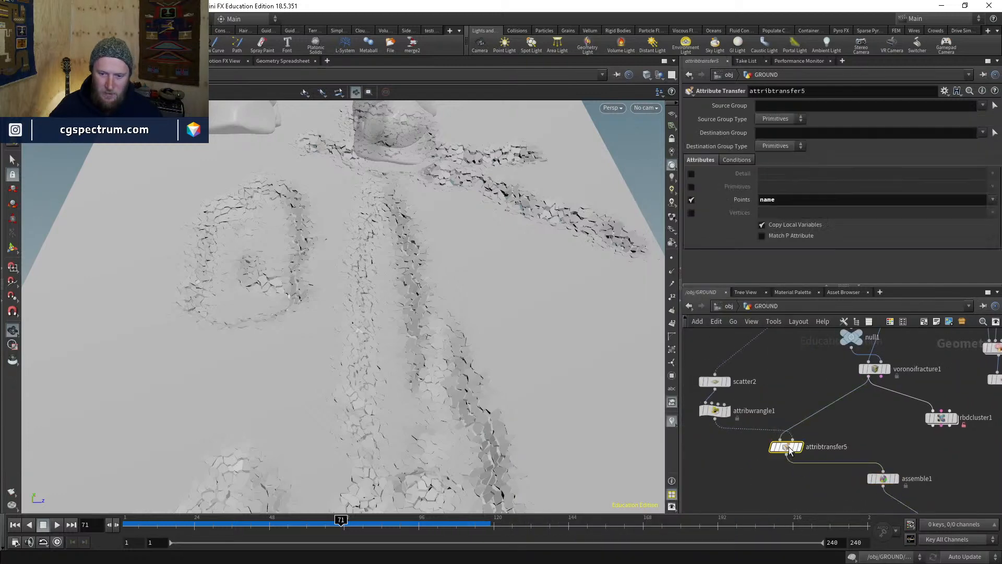
{"action": "middle_click", "coordinate": [788, 446]}
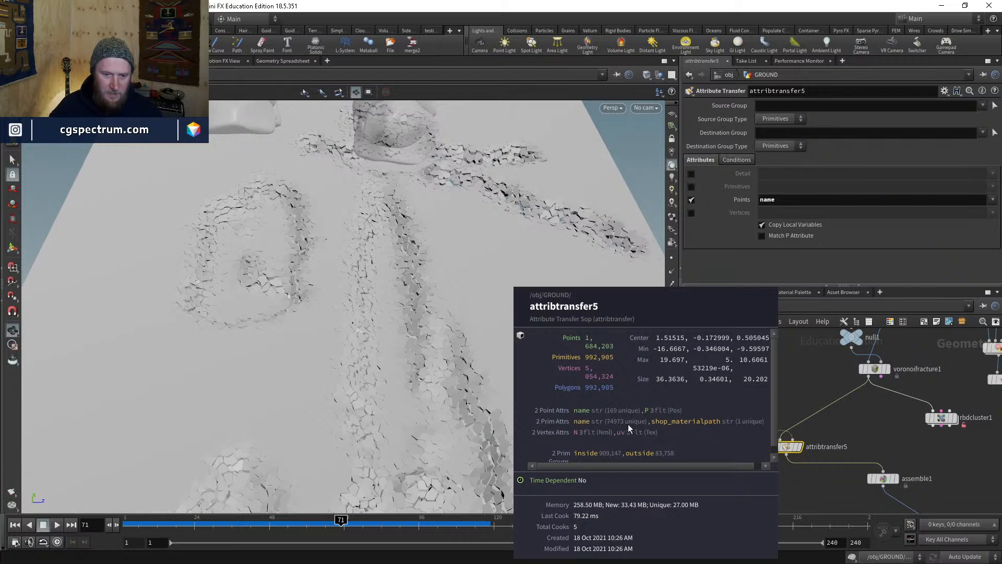
- Insert an Attribute Delete (adel) between voronoifracture1 and attribtransfer5 that removes the primitive name attribute
{"action": "middle_click_drag", "start_coordinate": [872, 434], "coordinate": [862, 446]}
{"action": "key", "text": "Tab"}
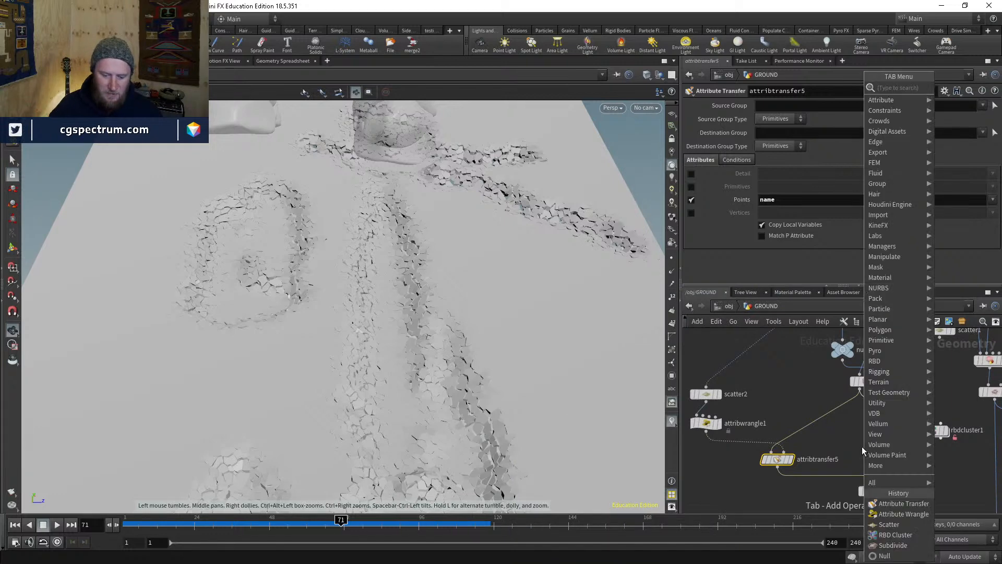
{"action": "type", "text": "adel"}
{"action": "key", "text": "Return"}
{"action": "left_click", "coordinate": [846, 438]}
{"action": "left_click_drag", "start_coordinate": [846, 438], "coordinate": [816, 417]}
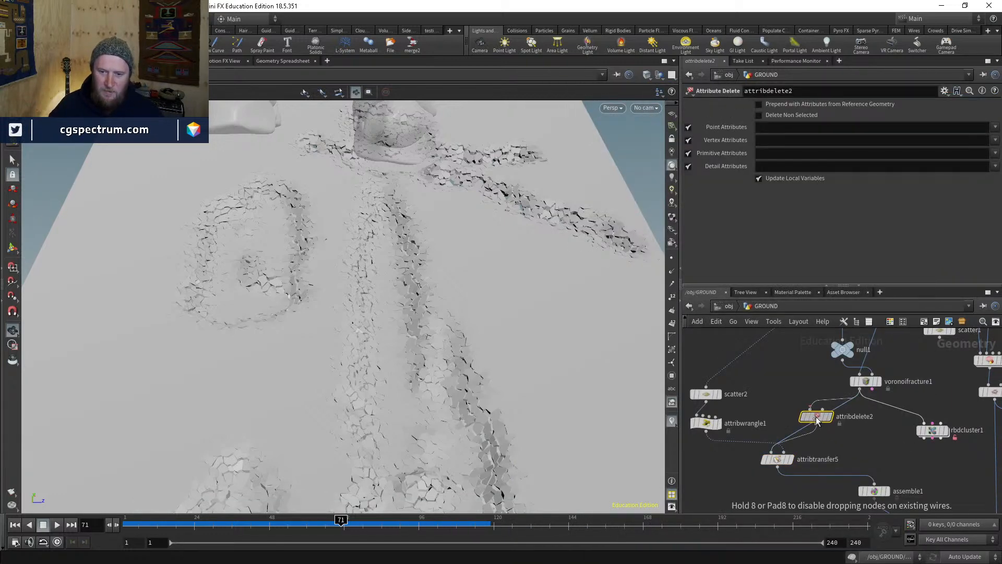
{"action": "left_click", "coordinate": [995, 155]}
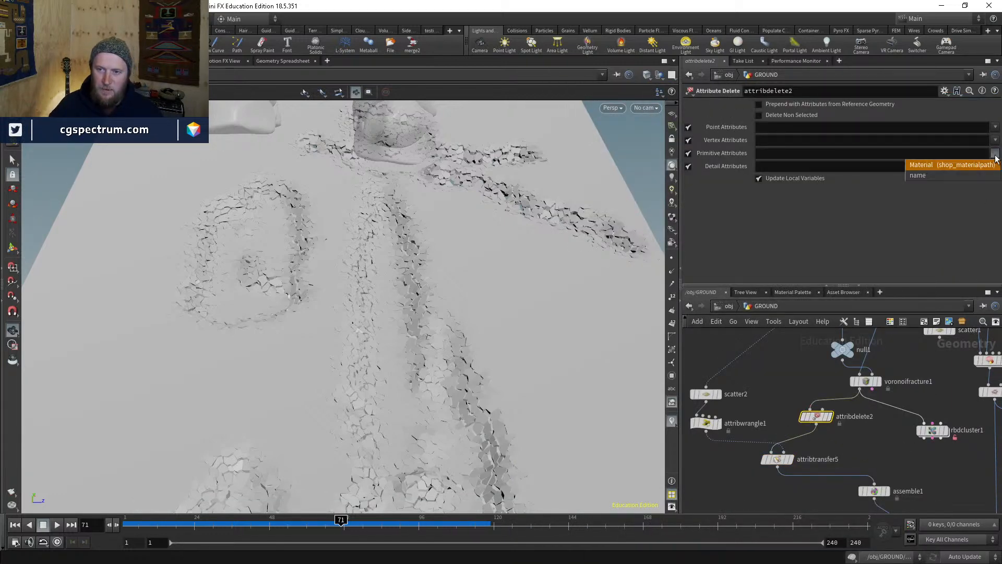
{"action": "left_click", "coordinate": [958, 174]}
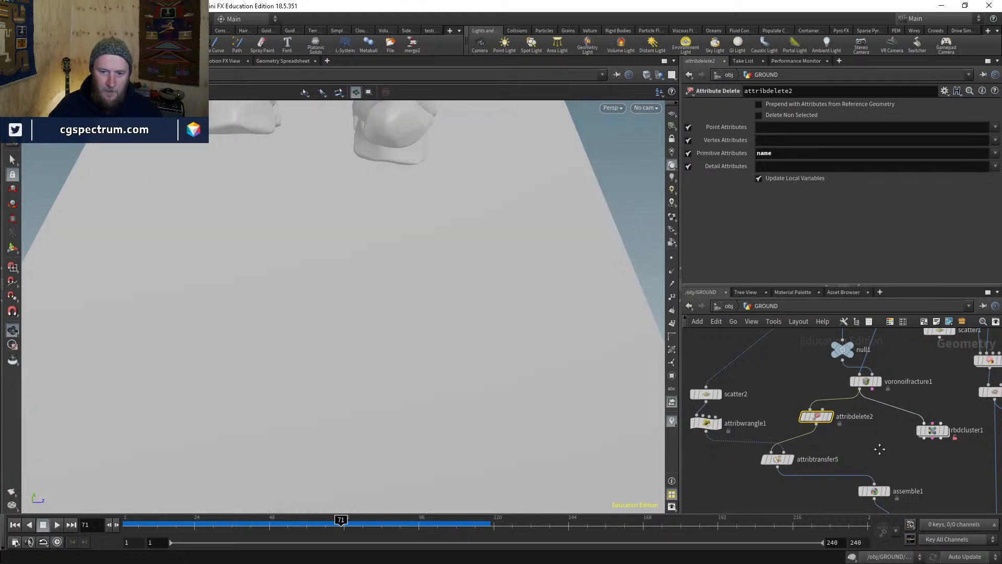
- Confirm assemble1 now outputs one packed piece, then display attribtransfer5's coloured pieces
{"action": "middle_click_drag", "start_coordinate": [879, 449], "coordinate": [827, 388]}
{"action": "scroll", "coordinate": [827, 388], "scroll_direction": "up", "scroll_amount": 1}
{"action": "left_click", "coordinate": [836, 438]}
{"action": "left_click", "coordinate": [822, 439]}
{"action": "middle_click", "coordinate": [823, 442]}
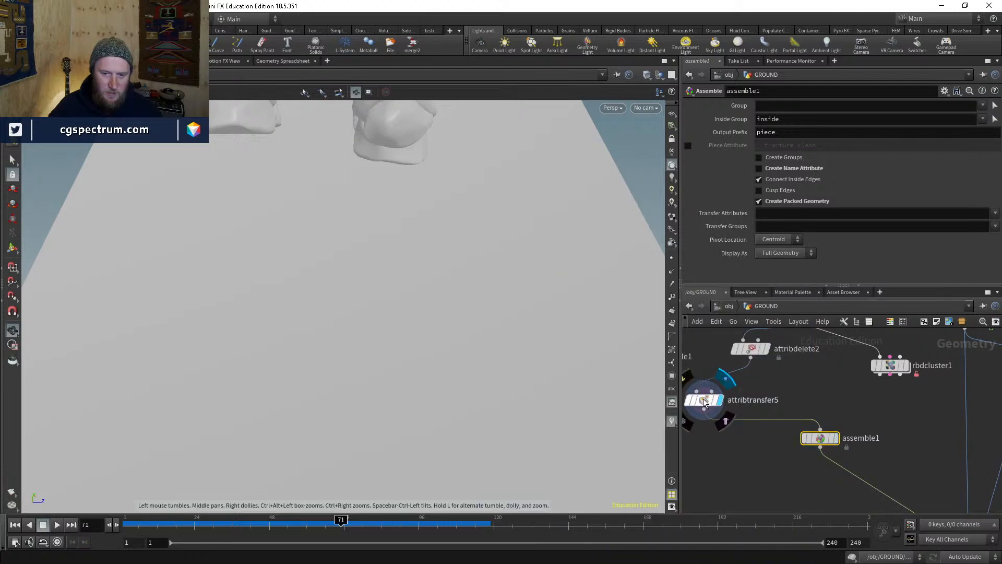
{"action": "left_click", "coordinate": [718, 400]}
{"action": "left_click", "coordinate": [703, 402]}
{"action": "middle_click", "coordinate": [703, 402]}
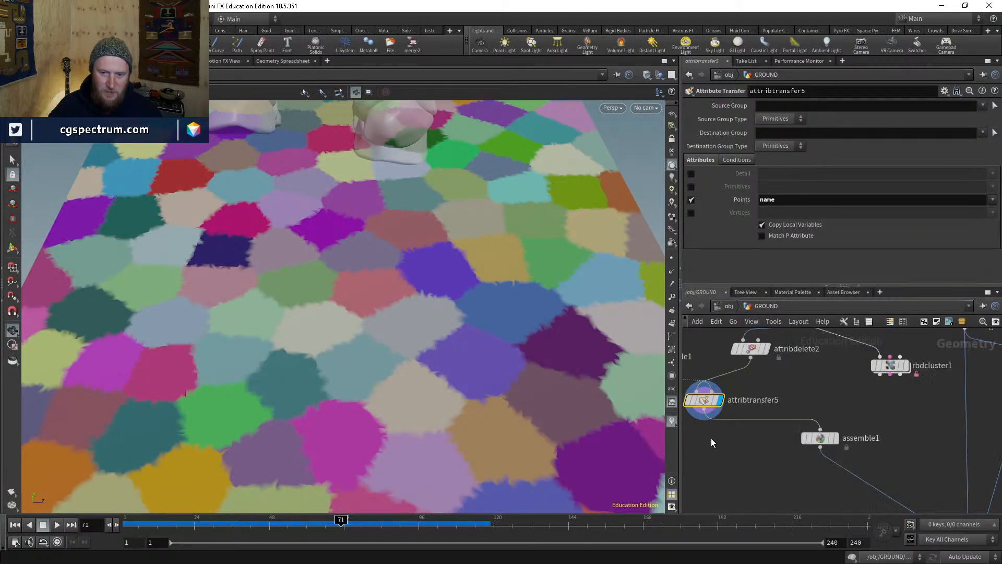
- Insert an Attribute Promote before assemble1 that promotes name to Primitive, giving 169 packed pieces
{"action": "key", "text": "Tab"}
{"action": "type", "text": "atprom"}
{"action": "key", "text": "Return"}
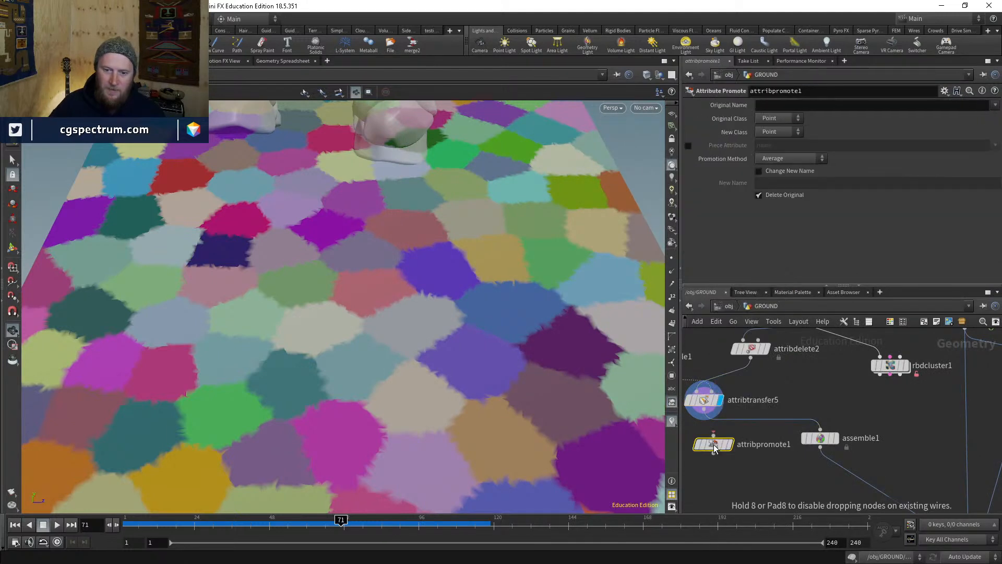
{"action": "left_click", "coordinate": [716, 437]}
{"action": "left_click", "coordinate": [766, 132]}
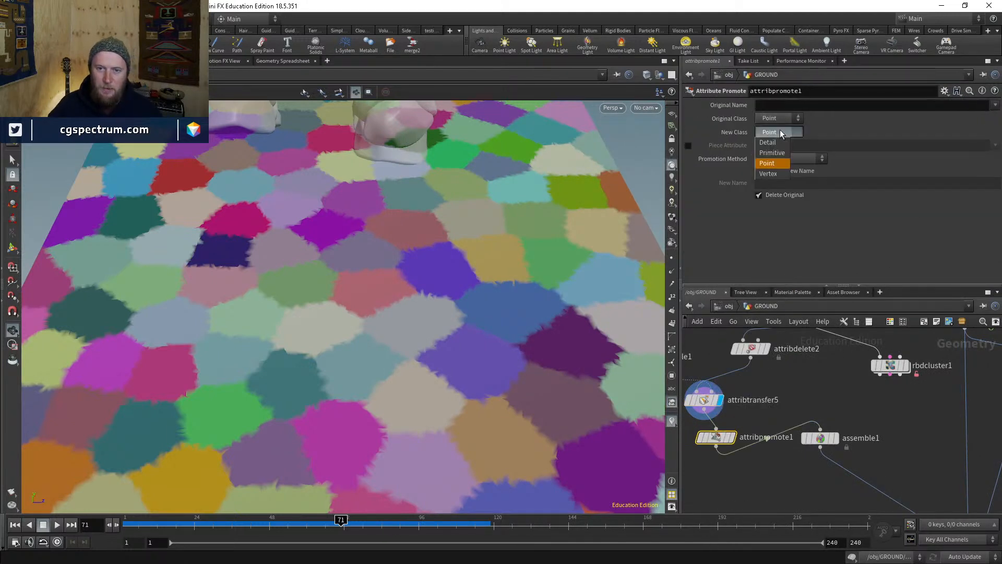
{"action": "left_click", "coordinate": [772, 153]}
{"action": "left_click", "coordinate": [782, 105]}
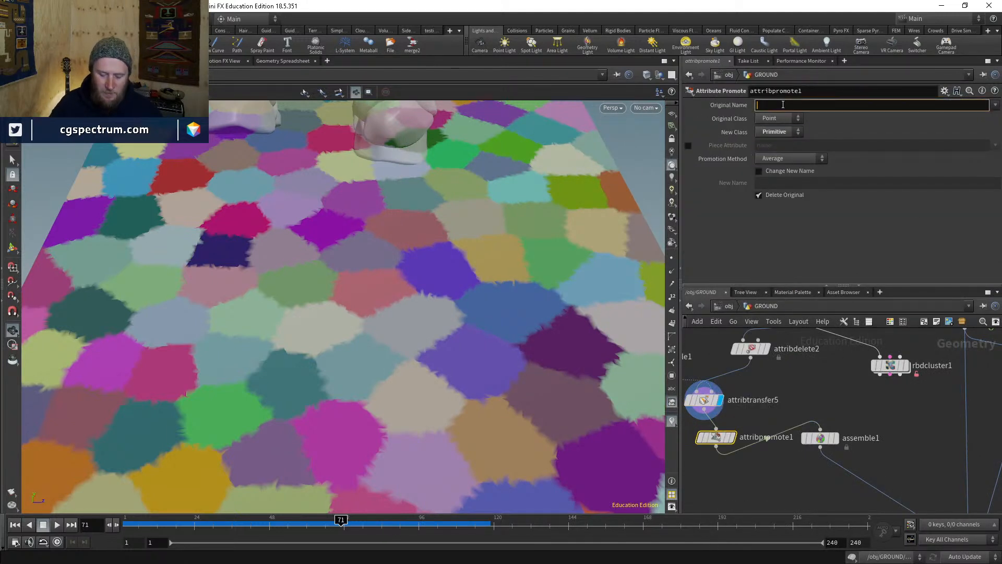
{"action": "type", "text": "name"}
{"action": "key", "text": "Return"}
{"action": "left_click", "coordinate": [817, 441]}
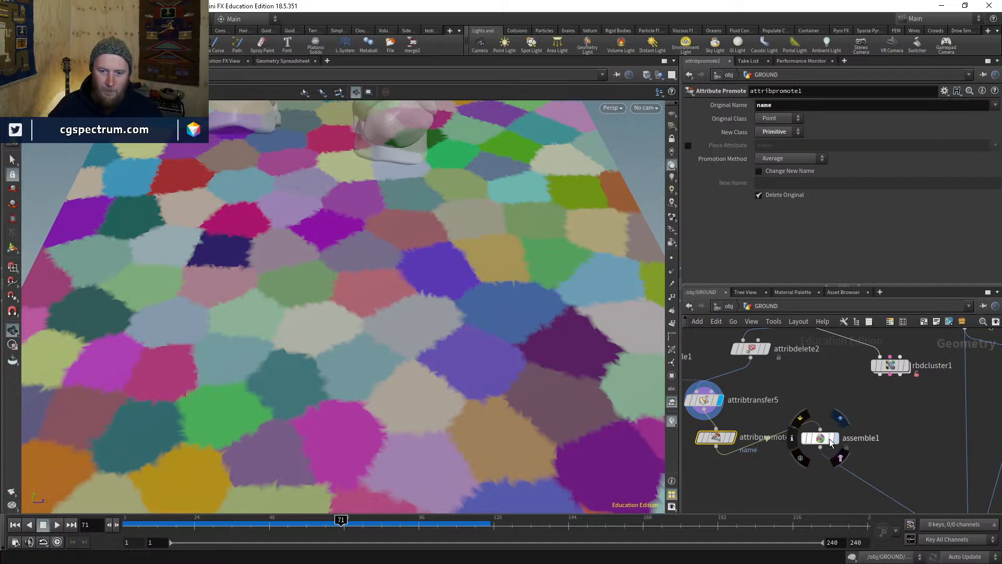
{"action": "left_click", "coordinate": [834, 438]}
{"action": "middle_click", "coordinate": [818, 442]}
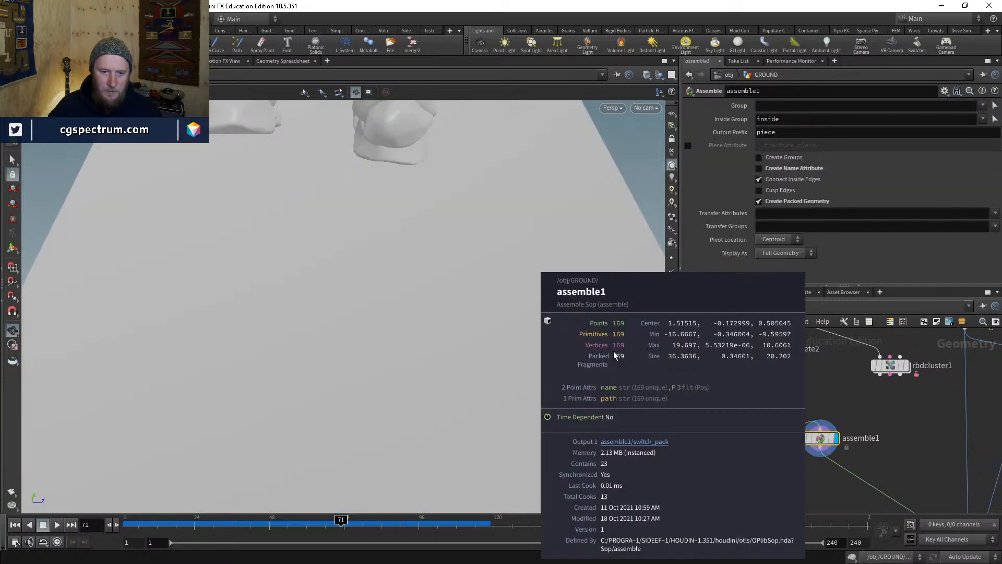
- Display pointdeform1 and inspect the ground breaking into large clustered chunks, toggling wireframe
{"action": "scroll", "coordinate": [889, 448], "scroll_direction": "down", "scroll_amount": 4}
{"action": "middle_click_drag", "start_coordinate": [890, 447], "coordinate": [736, 344]}
{"action": "scroll", "coordinate": [791, 411], "scroll_direction": "up", "scroll_amount": 2}
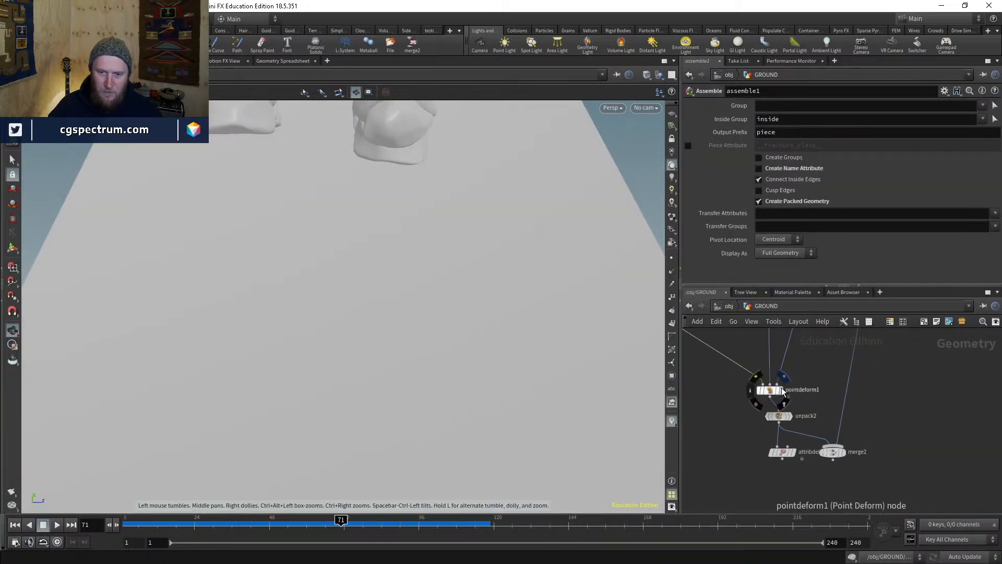
{"action": "left_click", "coordinate": [783, 390]}
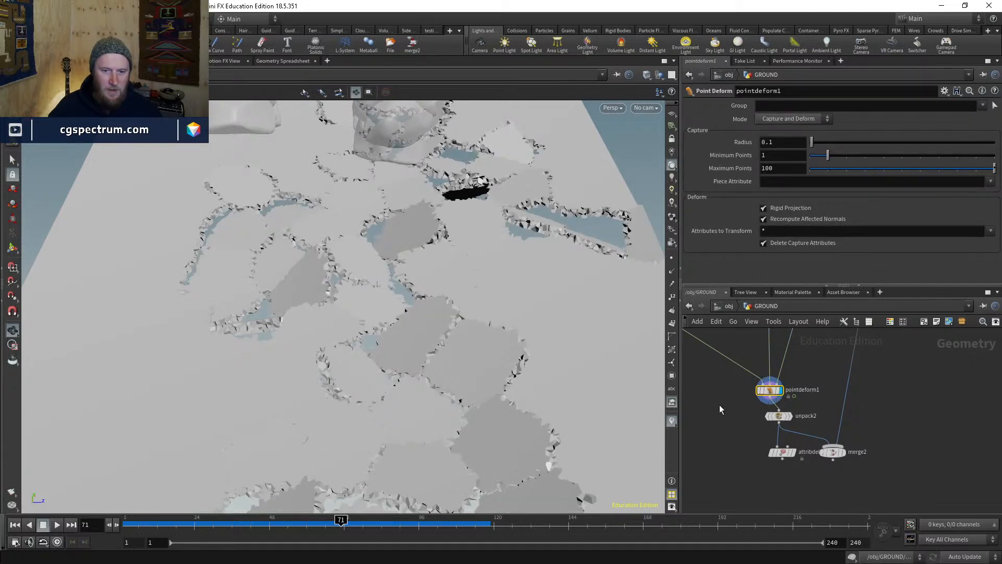
{"action": "left_click", "coordinate": [719, 406]}
{"action": "mouse_move", "coordinate": [438, 264]}
{"action": "left_mouse_down"}
{"action": "mouse_move", "coordinate": [426, 234]}
{"action": "mouse_move", "coordinate": [472, 273]}
{"action": "mouse_move", "coordinate": [469, 356]}
{"action": "mouse_move", "coordinate": [515, 362]}
{"action": "mouse_move", "coordinate": [528, 331]}
{"action": "mouse_move", "coordinate": [514, 315]}
{"action": "mouse_move", "coordinate": [485, 314]}
{"action": "mouse_move", "coordinate": [477, 365]}
{"action": "mouse_move", "coordinate": [479, 290]}
{"action": "left_mouse_up"}
{"action": "key", "text": "w"}
{"action": "key", "text": "w"}
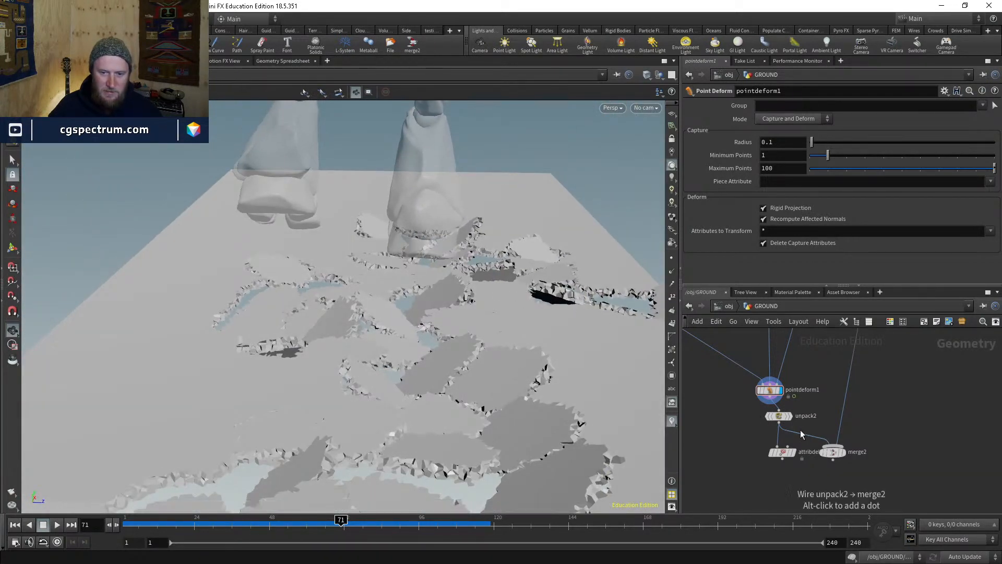
{"action": "middle_click_drag", "start_coordinate": [718, 393], "coordinate": [839, 494]}
{"action": "middle_click_drag", "start_coordinate": [722, 416], "coordinate": [828, 484]}
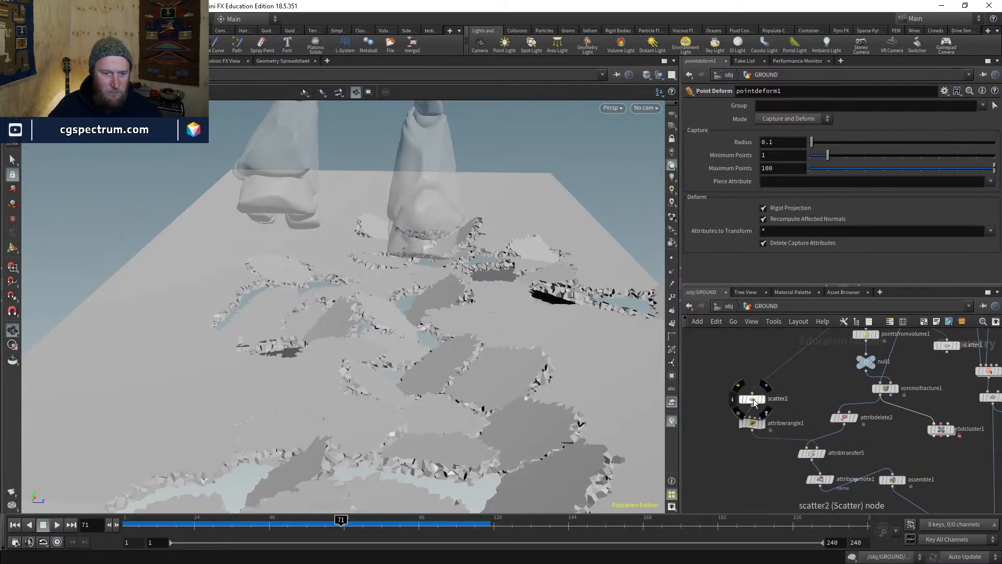
- Display attribtransfer5's pieces and turn off Relax Iterations on scatter2 for irregular cells
{"action": "left_click", "coordinate": [754, 403]}
{"action": "left_click", "coordinate": [812, 453]}
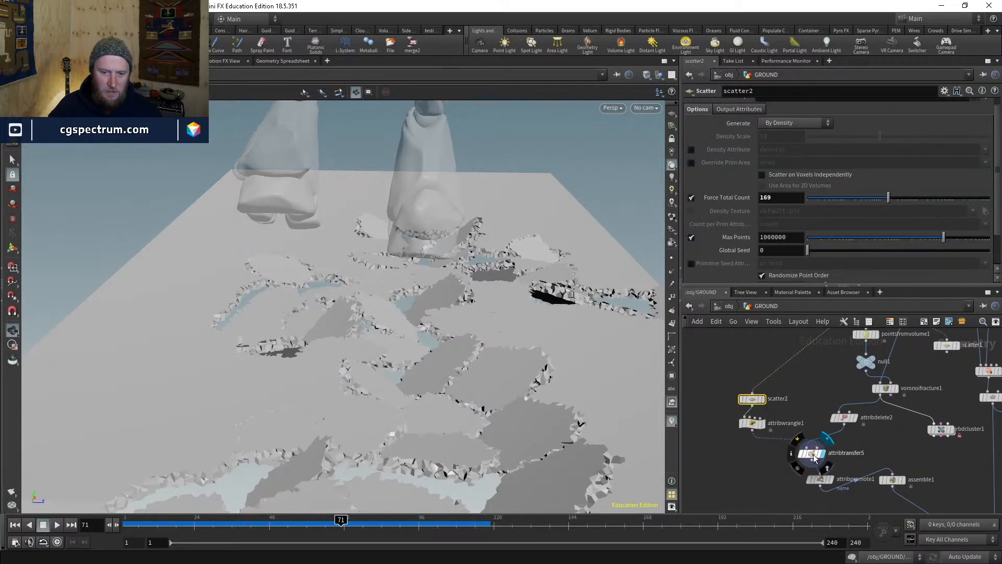
{"action": "left_click_drag", "start_coordinate": [402, 310], "coordinate": [409, 358]}
{"action": "left_click", "coordinate": [752, 399]}
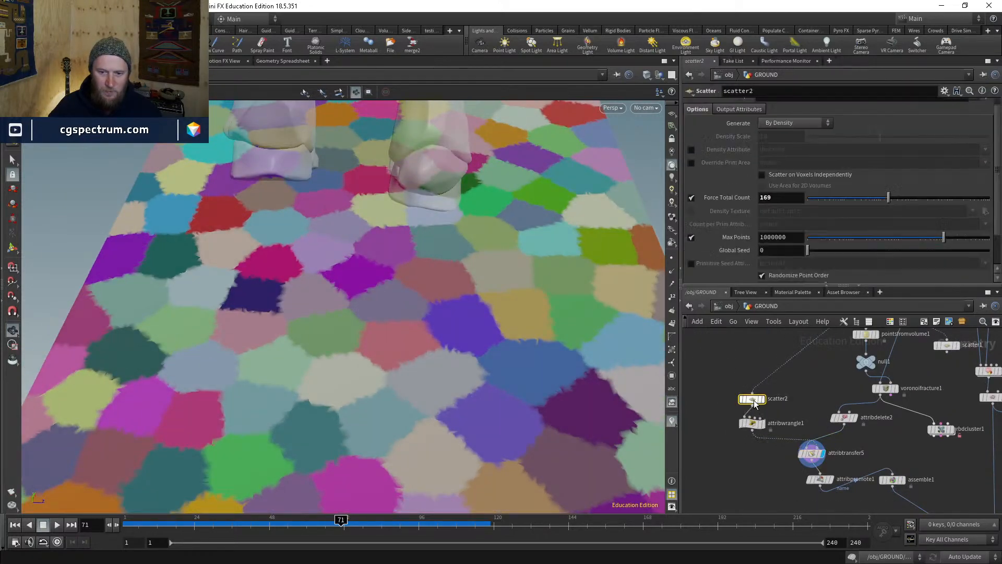
{"action": "scroll", "coordinate": [765, 192], "scroll_direction": "down", "scroll_amount": 2}
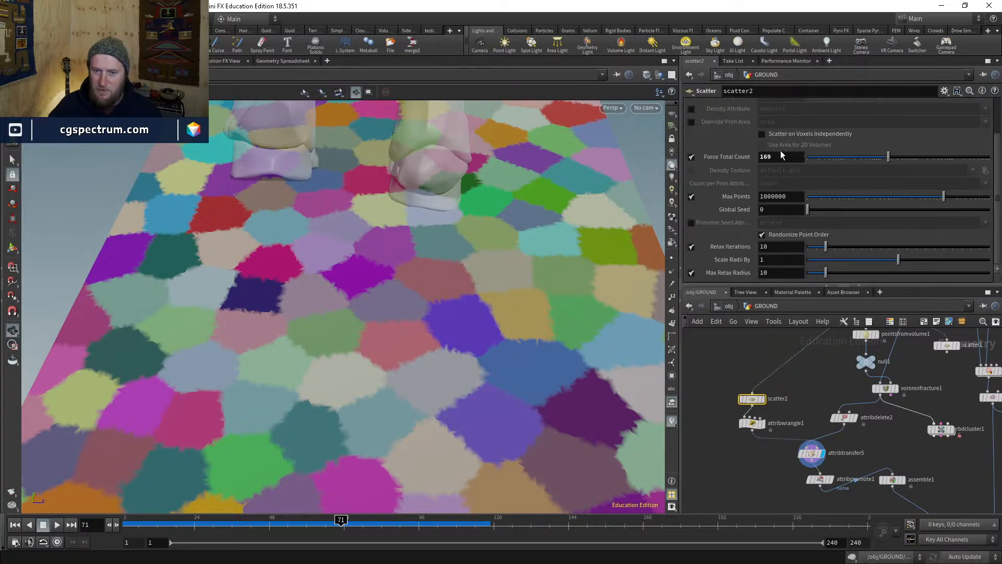
{"action": "left_click_drag", "start_coordinate": [477, 285], "coordinate": [506, 302]}
{"action": "left_click", "coordinate": [691, 246]}
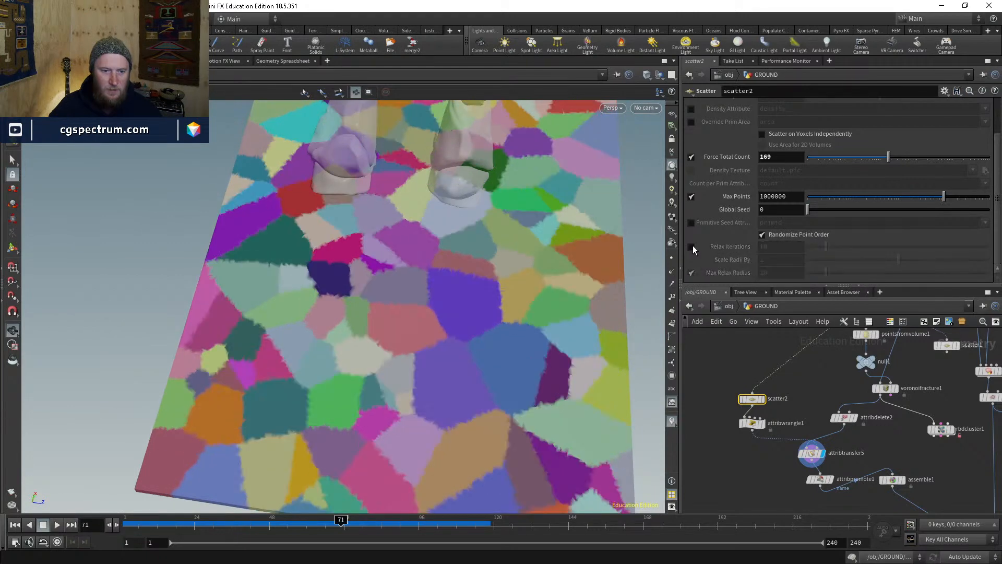
{"action": "left_click_drag", "start_coordinate": [528, 336], "coordinate": [568, 346]}
{"action": "middle_click_drag", "start_coordinate": [569, 346], "coordinate": [465, 313]}
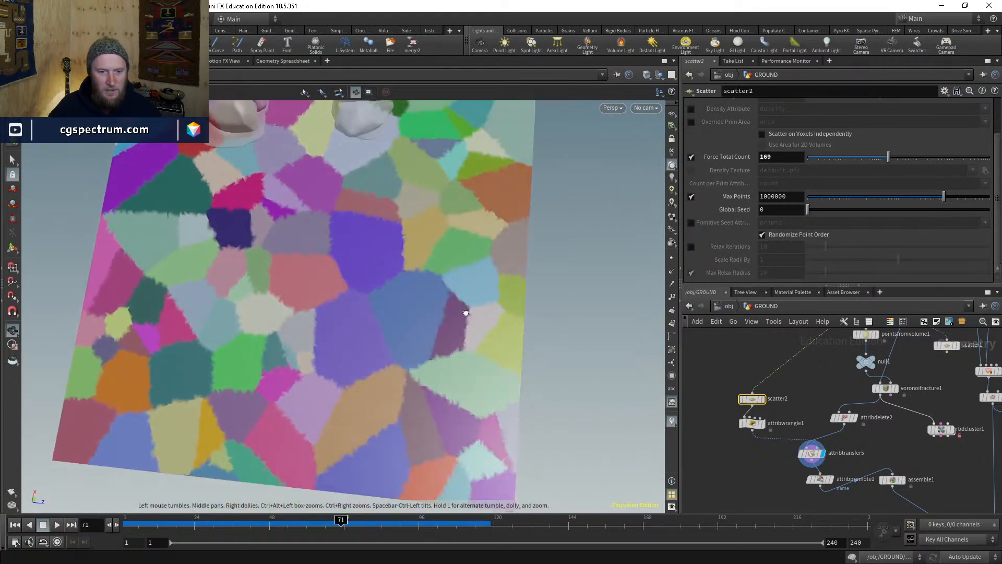
{"action": "left_click_drag", "start_coordinate": [465, 313], "coordinate": [484, 278]}
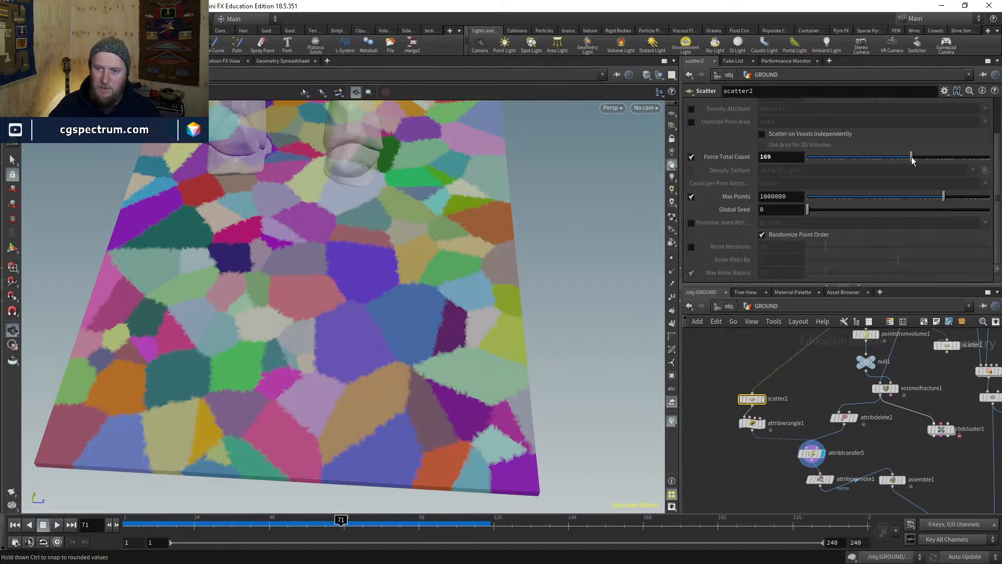
- Set Force Total Count to 138, tidy scatter2 and attribwrangle1, and display the wrangle's points
{"action": "mouse_move", "coordinate": [913, 159]}
{"action": "left_mouse_down"}
{"action": "mouse_move", "coordinate": [832, 158]}
{"action": "mouse_move", "coordinate": [894, 159]}
{"action": "left_mouse_up"}
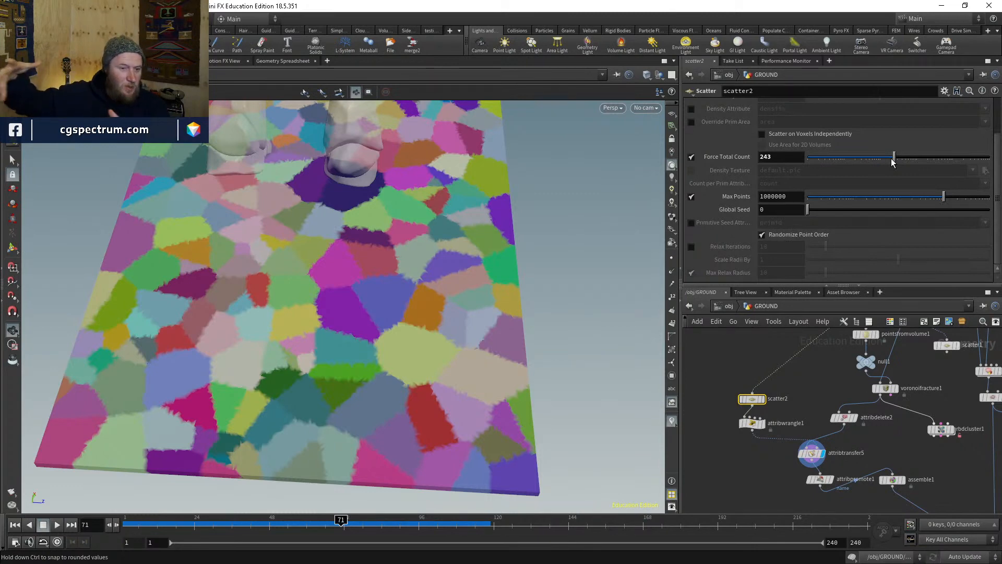
{"action": "mouse_move", "coordinate": [892, 161]}
{"action": "left_mouse_down"}
{"action": "mouse_move", "coordinate": [917, 160]}
{"action": "mouse_move", "coordinate": [880, 161]}
{"action": "left_mouse_up"}
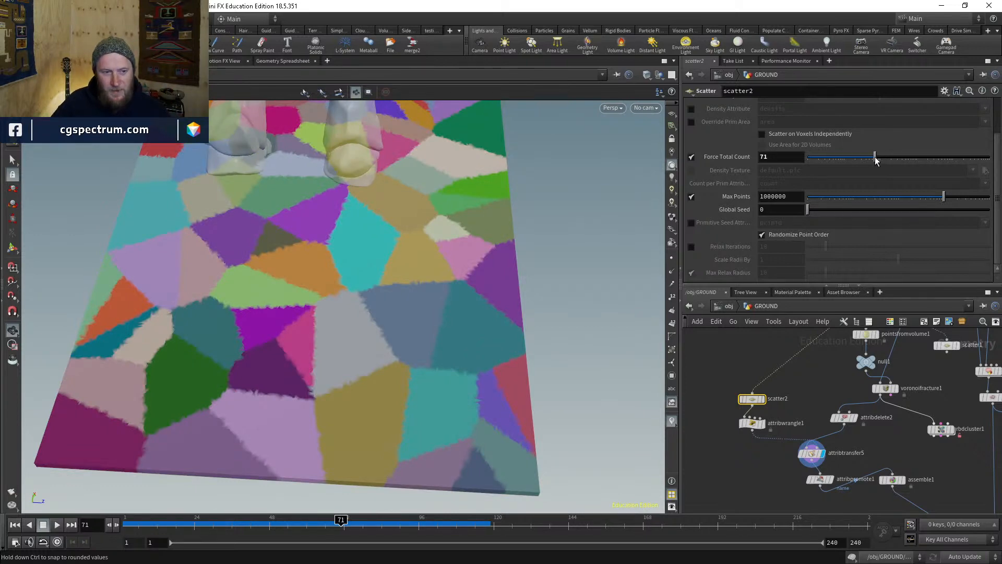
{"action": "left_click_drag", "start_coordinate": [876, 161], "coordinate": [887, 161]}
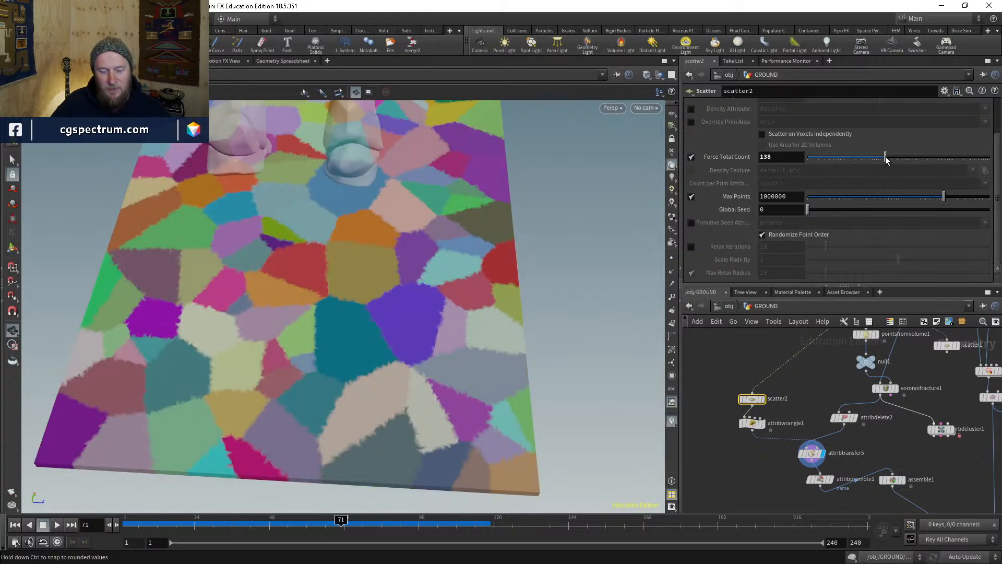
{"action": "middle_click_drag", "start_coordinate": [783, 412], "coordinate": [785, 430]}
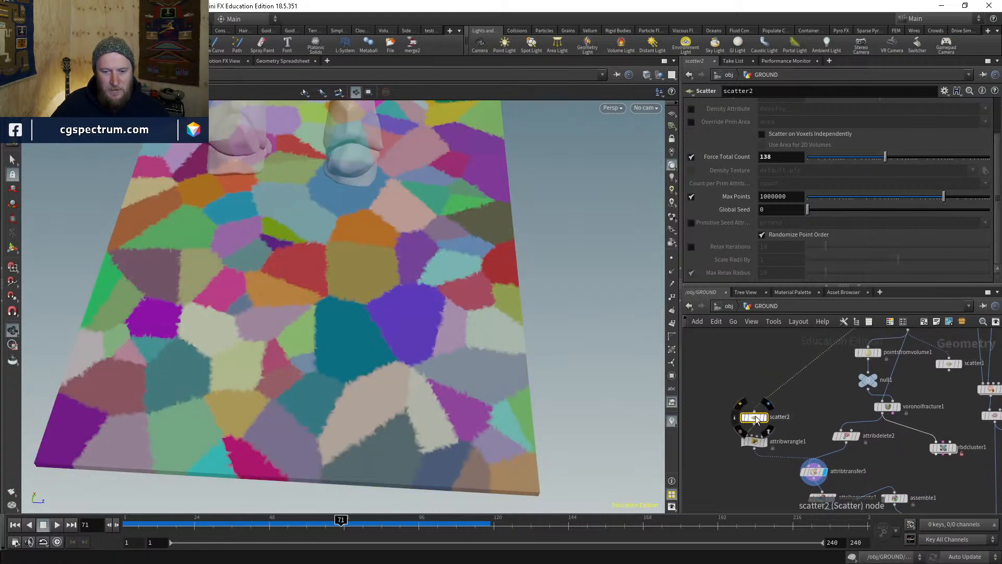
{"action": "left_click_drag", "start_coordinate": [757, 419], "coordinate": [751, 401]}
{"action": "left_click_drag", "start_coordinate": [761, 445], "coordinate": [756, 424]}
{"action": "left_click", "coordinate": [756, 427]}
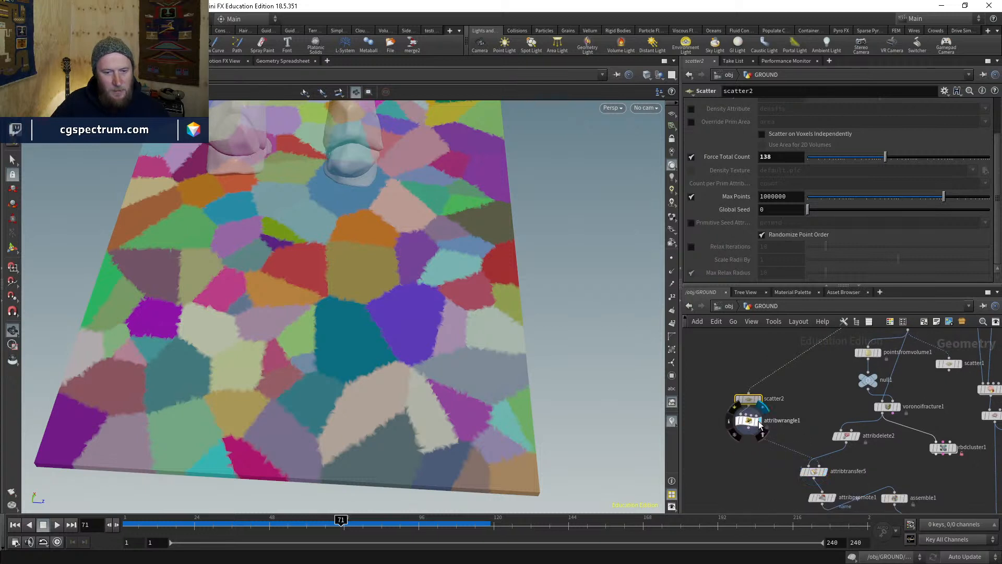
{"action": "left_click", "coordinate": [671, 258]}
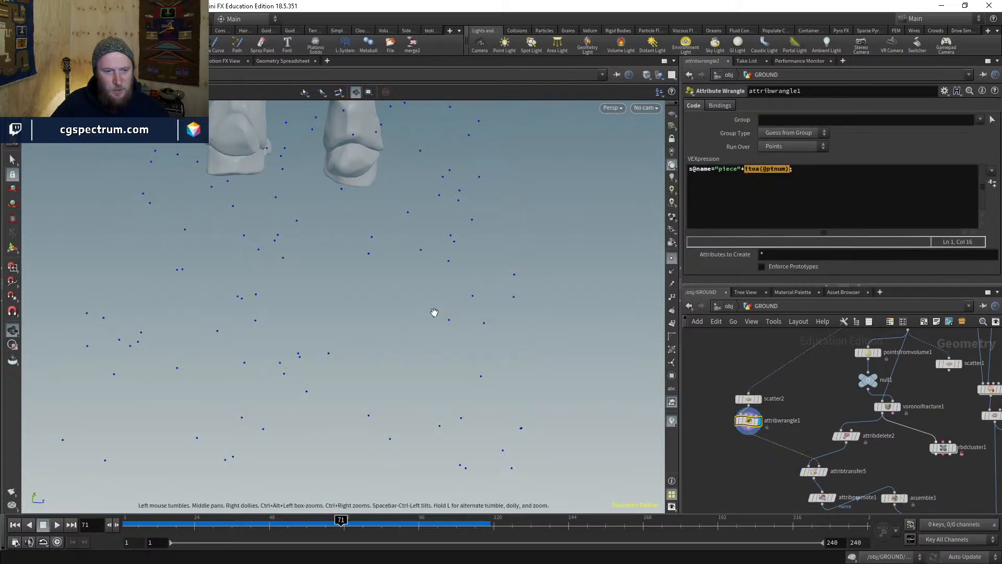
- Add a Point Replicate node below attribwrangle1, wire it in, and display it
{"action": "scroll", "coordinate": [746, 471], "scroll_direction": "up", "scroll_amount": 5}
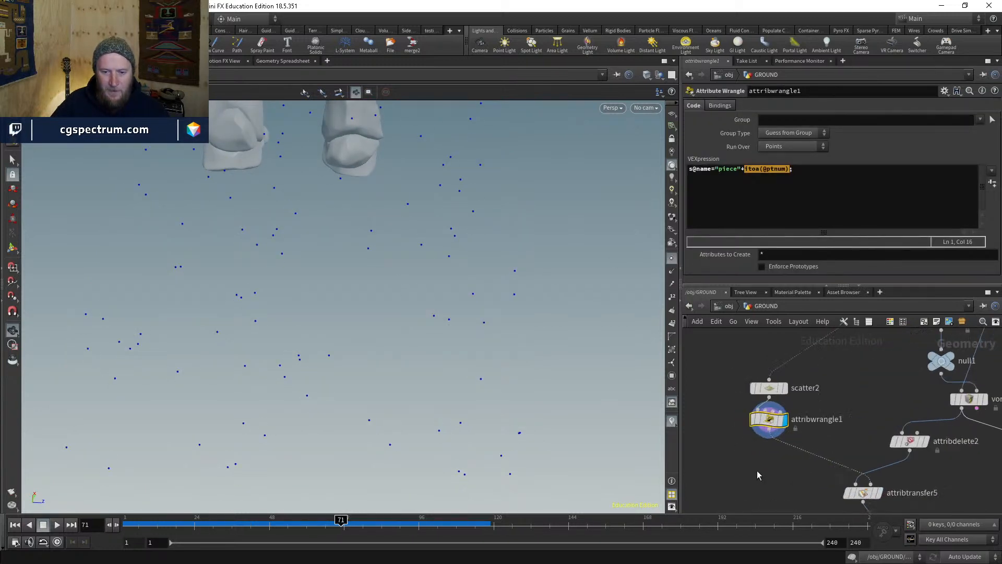
{"action": "key", "text": "Tab"}
{"action": "type", "text": "p"}
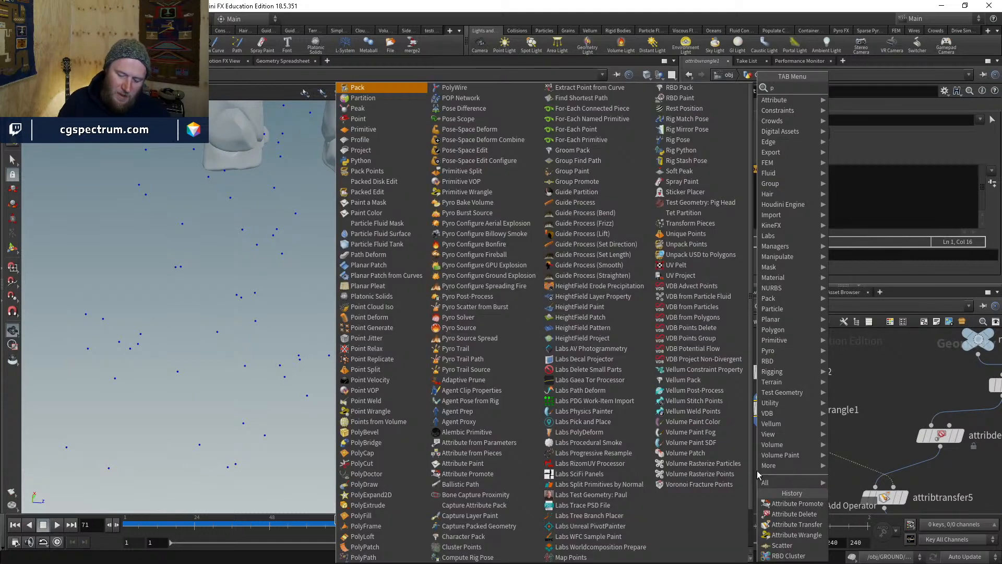
{"action": "type", "text": "oint"}
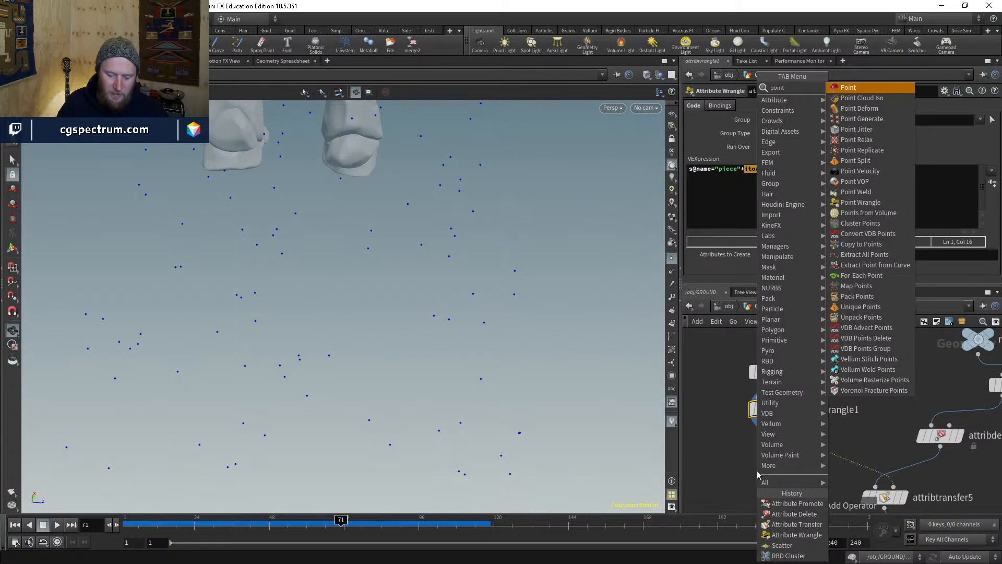
{"action": "type", "text": "re"}
{"action": "key", "text": "Down"}
{"action": "key", "text": "Return"}
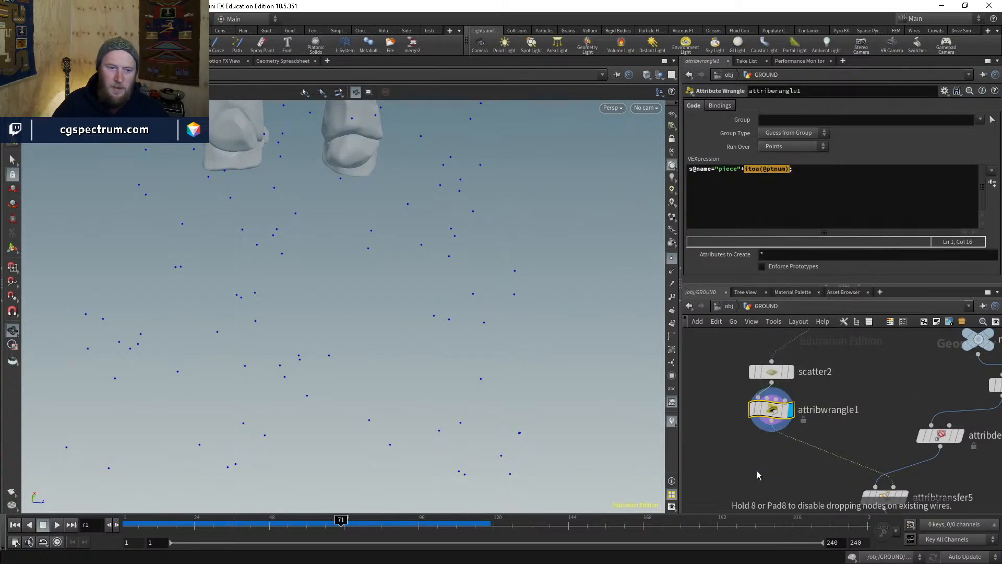
{"action": "left_click", "coordinate": [757, 471]}
{"action": "mouse_move", "coordinate": [756, 471]}
{"action": "left_mouse_down"}
{"action": "mouse_move", "coordinate": [734, 466]}
{"action": "mouse_move", "coordinate": [765, 431]}
{"action": "left_mouse_up"}
{"action": "left_click", "coordinate": [771, 431]}
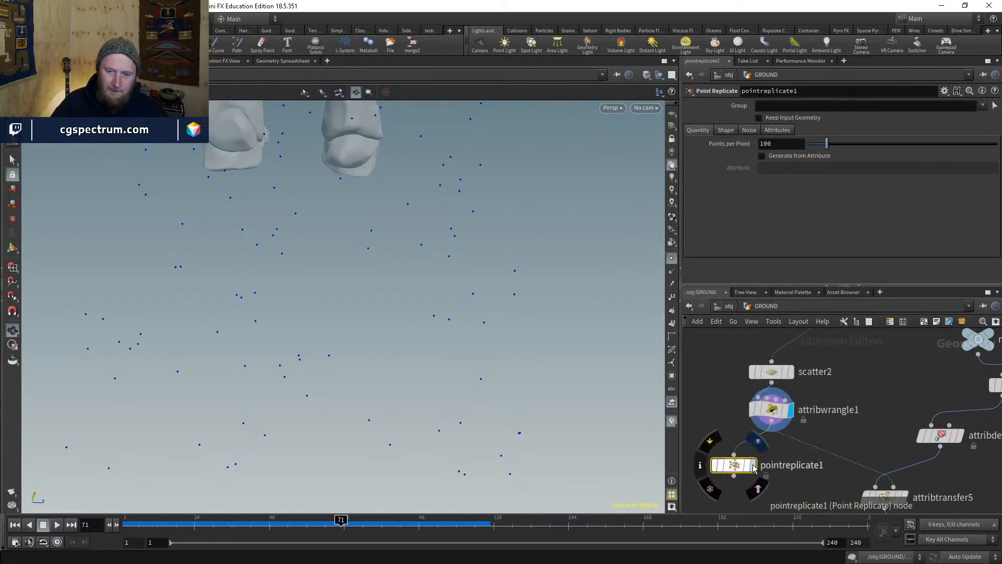
{"action": "left_click", "coordinate": [752, 464]}
{"action": "left_click_drag", "start_coordinate": [449, 274], "coordinate": [459, 238]}
- Set Point Replicate's Points per Point to 10
{"action": "mouse_move", "coordinate": [817, 150]}
{"action": "left_mouse_down"}
{"action": "mouse_move", "coordinate": [826, 147]}
{"action": "mouse_move", "coordinate": [814, 145]}
{"action": "left_mouse_up"}
{"action": "left_click_drag", "start_coordinate": [493, 259], "coordinate": [479, 308]}
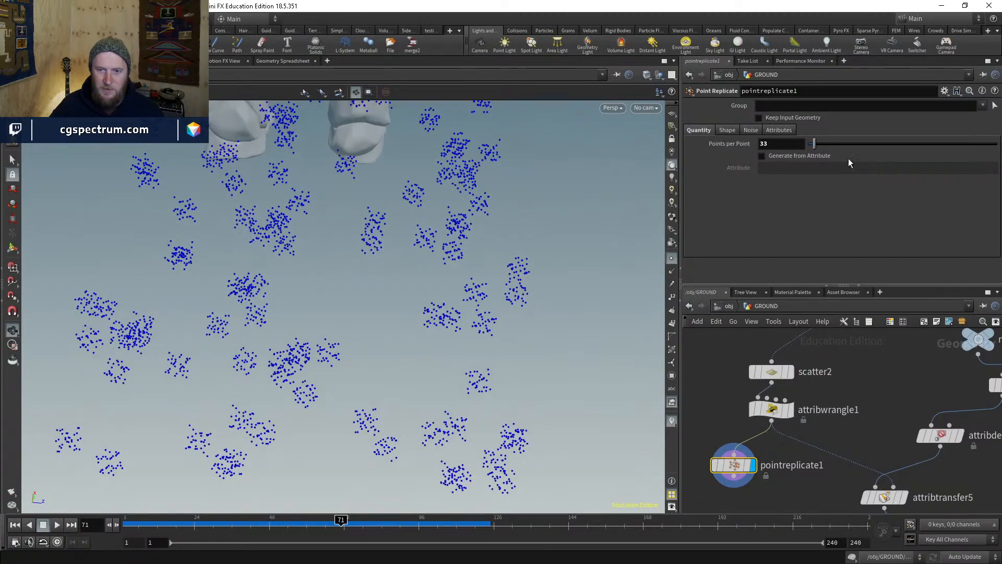
{"action": "left_click_drag", "start_coordinate": [816, 145], "coordinate": [814, 147]}
{"action": "double_click", "coordinate": [781, 147]}
{"action": "type", "text": "10"}
{"action": "key", "text": "Return"}
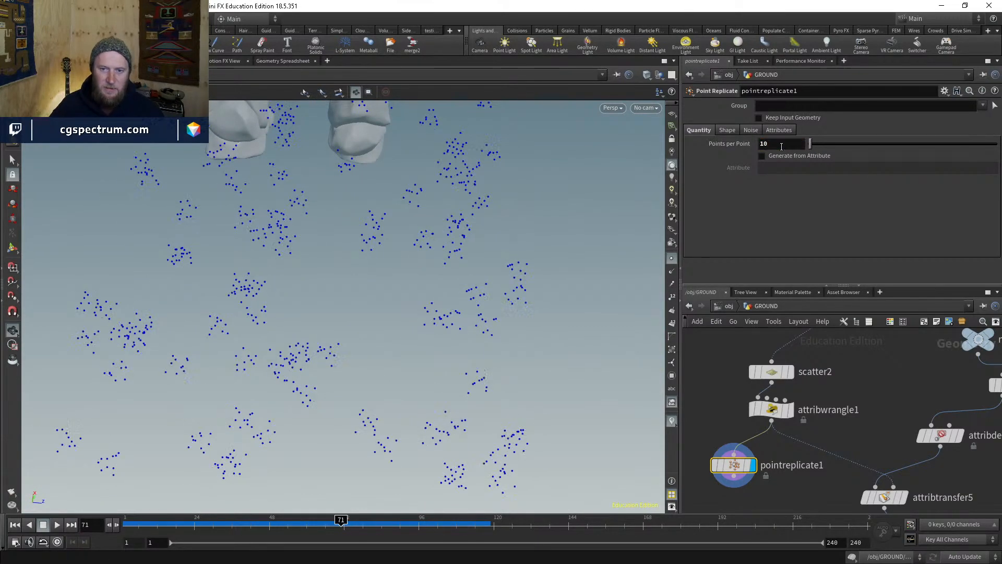
- Make the clusters Sphere-shaped with uniform scale 0.8 and noise amplitude 5.7
{"action": "left_click", "coordinate": [727, 130]}
{"action": "left_click", "coordinate": [781, 144]}
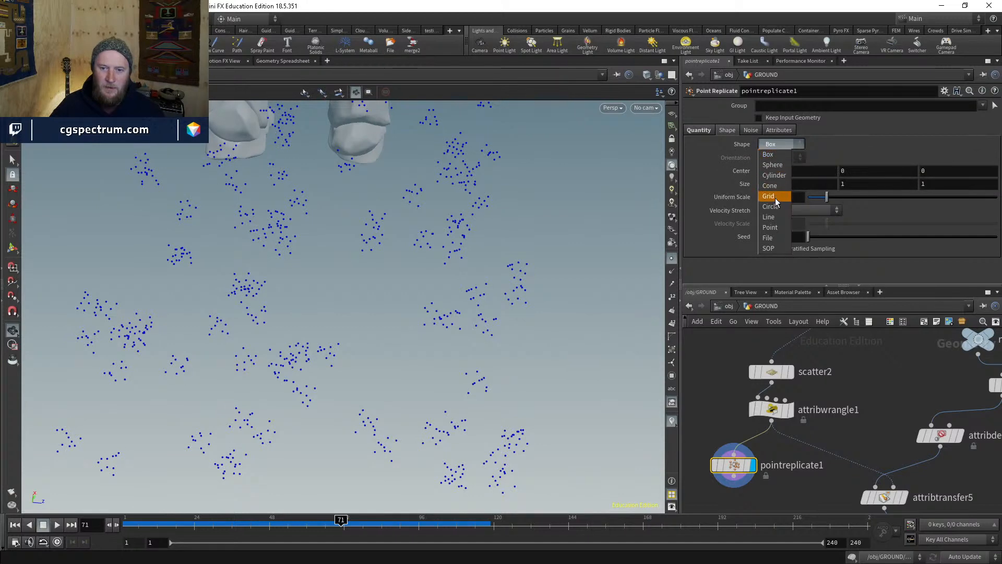
{"action": "left_click", "coordinate": [775, 165]}
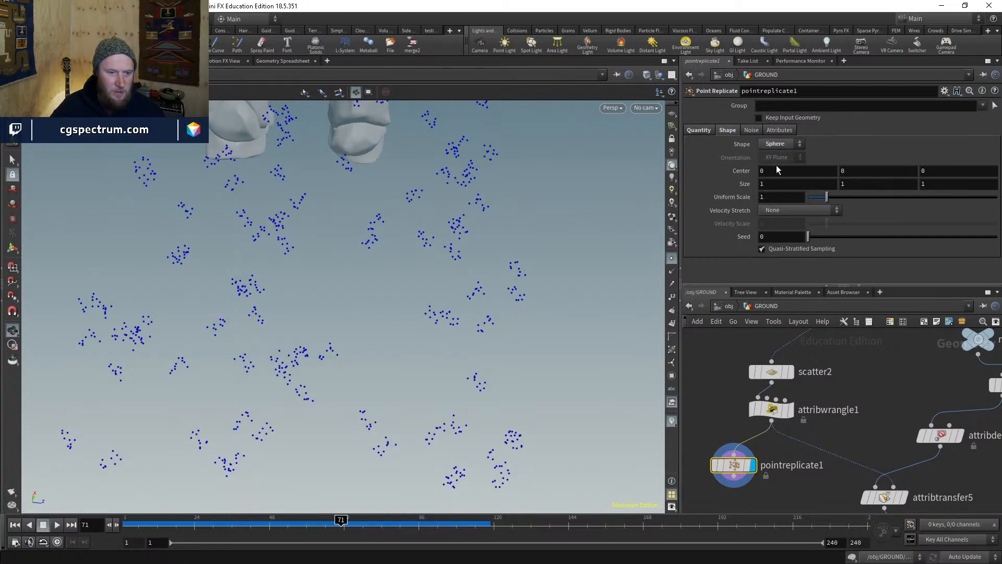
{"action": "mouse_move", "coordinate": [827, 197]}
{"action": "left_mouse_down"}
{"action": "mouse_move", "coordinate": [909, 193]}
{"action": "mouse_move", "coordinate": [834, 195]}
{"action": "left_mouse_up"}
{"action": "left_click", "coordinate": [750, 130]}
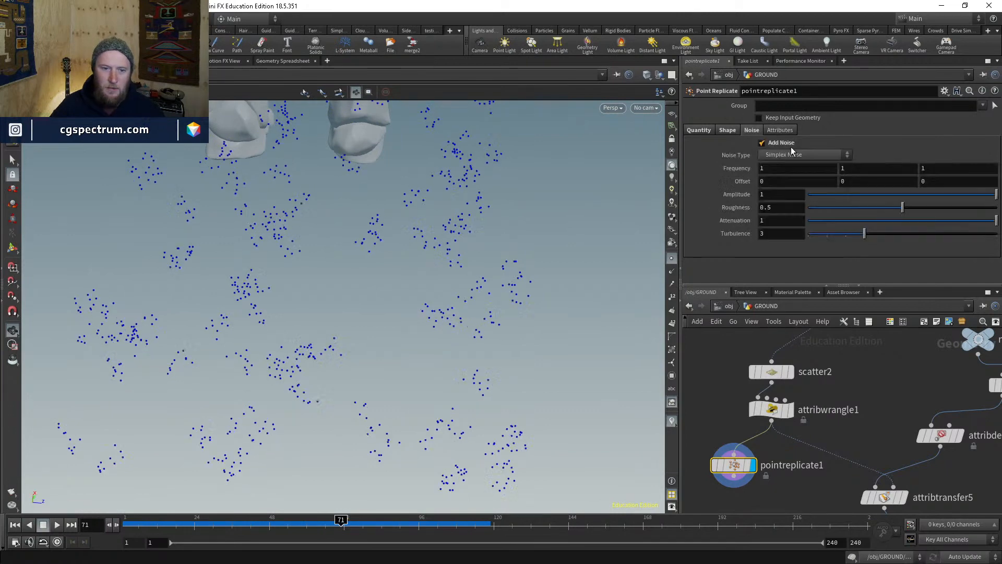
{"action": "mouse_move", "coordinate": [783, 194]}
{"action": "middle_mouse_down"}
{"action": "mouse_move", "coordinate": [830, 194]}
{"action": "mouse_move", "coordinate": [790, 193]}
{"action": "middle_mouse_up"}
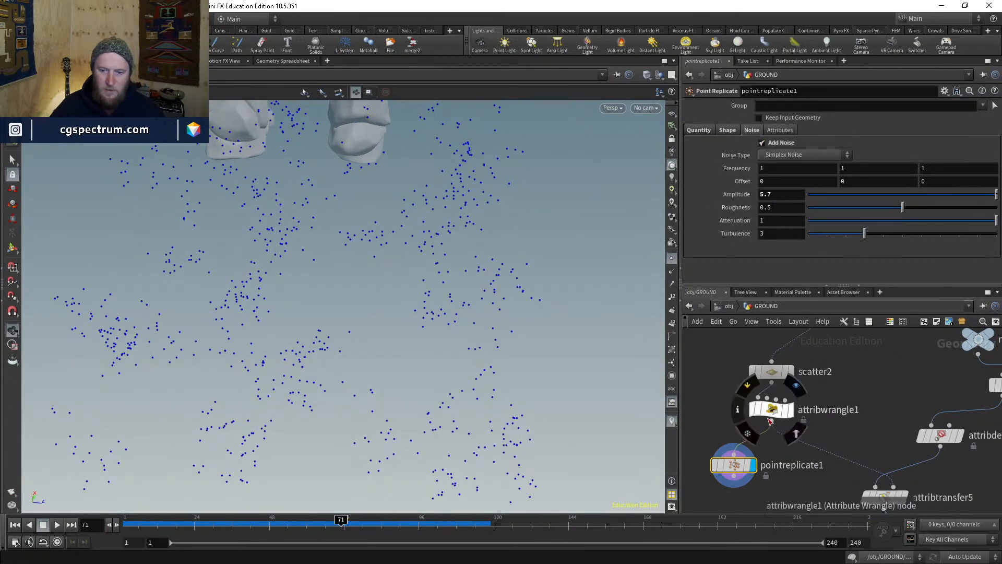
{"action": "middle_click_drag", "start_coordinate": [743, 472], "coordinate": [788, 419]}
{"action": "left_click_drag", "start_coordinate": [789, 419], "coordinate": [777, 417]}
{"action": "left_click", "coordinate": [727, 130]}
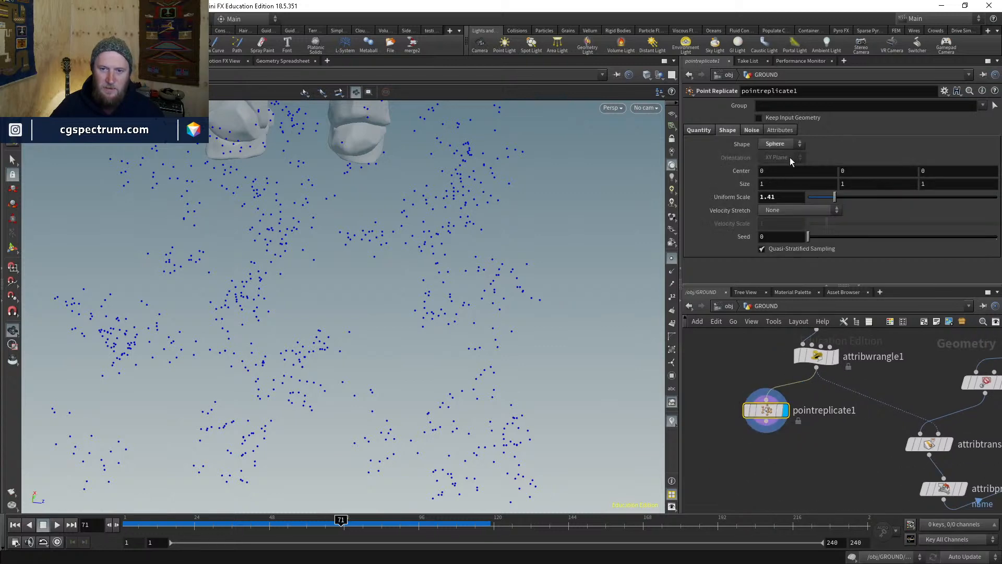
{"action": "mouse_move", "coordinate": [829, 201]}
{"action": "left_mouse_down"}
{"action": "mouse_move", "coordinate": [807, 196]}
{"action": "mouse_move", "coordinate": [822, 186]}
{"action": "left_mouse_up"}
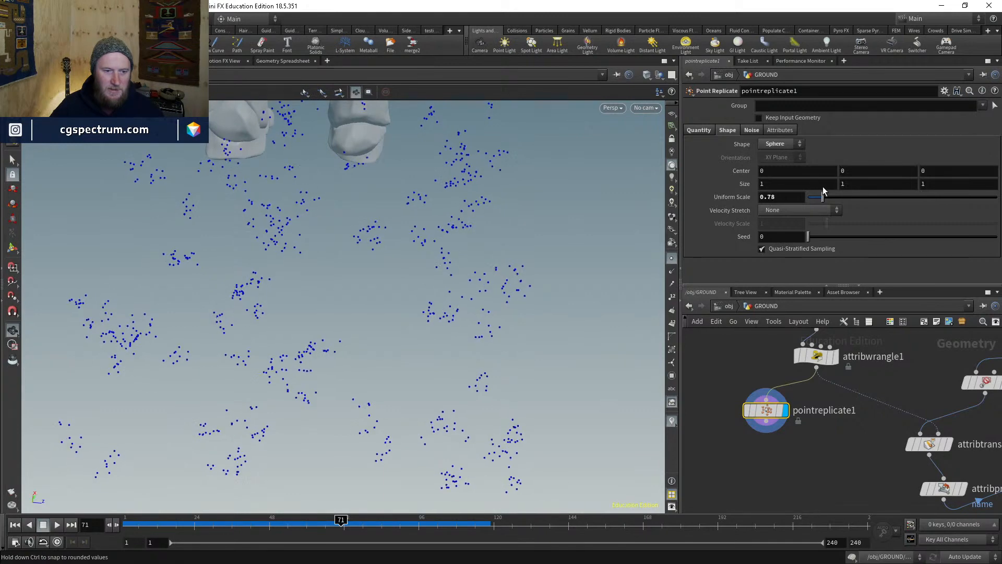
- Inspect the point info and settings of pointreplicate1 and the naming wrangle
{"action": "middle_click", "coordinate": [766, 409]}
{"action": "left_click", "coordinate": [781, 130]}
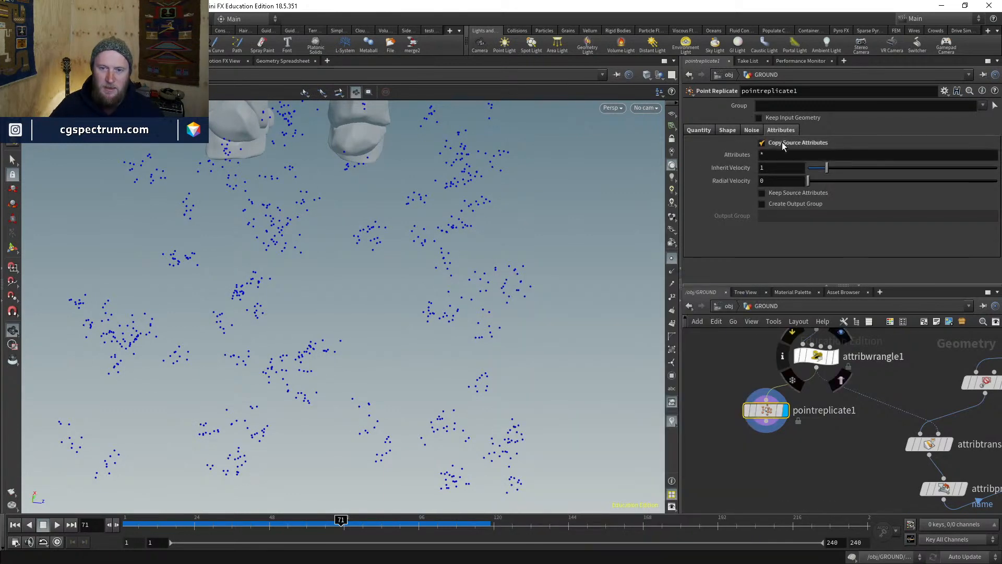
{"action": "middle_click", "coordinate": [766, 410]}
{"action": "middle_click", "coordinate": [814, 357]}
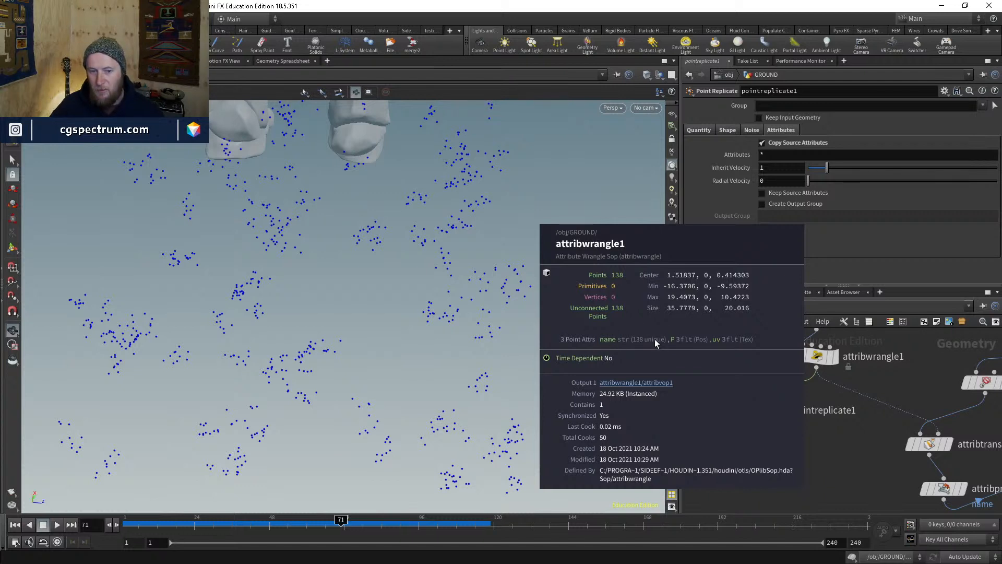
{"action": "left_click", "coordinate": [818, 357]}
{"action": "middle_click", "coordinate": [818, 358]}
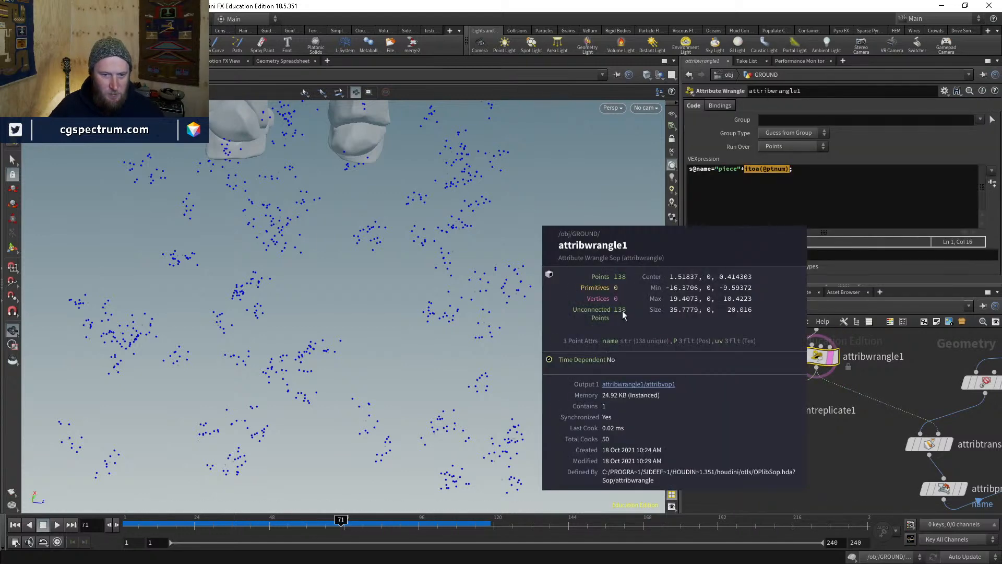
{"action": "left_click", "coordinate": [768, 409]}
{"action": "middle_click", "coordinate": [768, 410]}
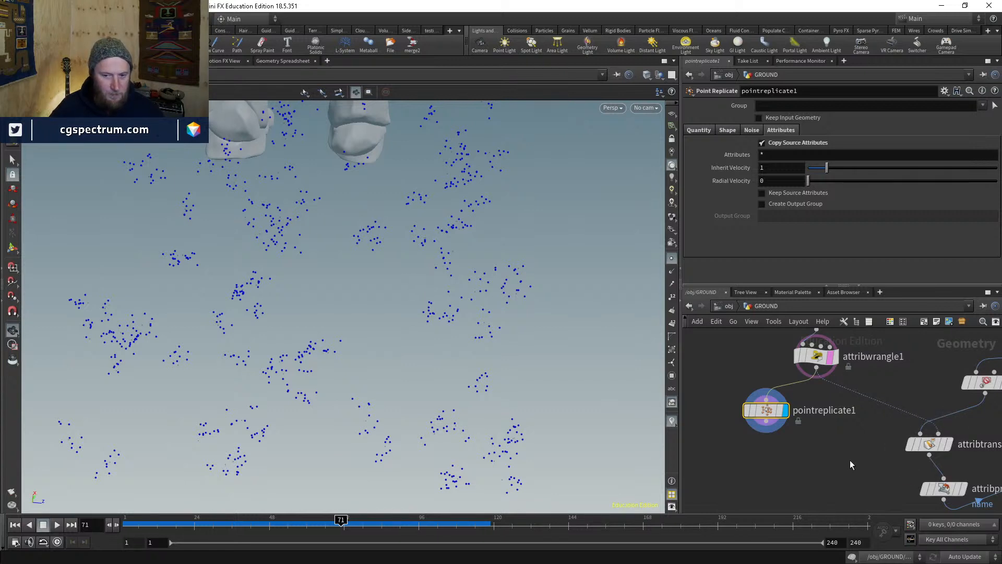
- Display attribtransfer5's output and load its parameters
{"action": "middle_click_drag", "start_coordinate": [850, 460], "coordinate": [823, 445]}
{"action": "left_click", "coordinate": [921, 430]}
{"action": "left_click", "coordinate": [907, 430]}
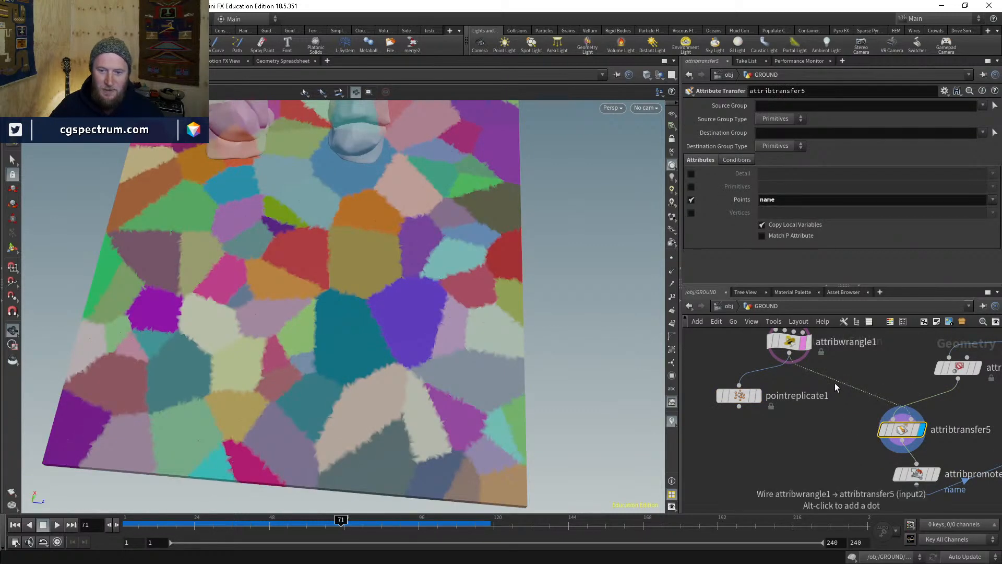
- Wire pointreplicate1 into attribtransfer5's second input, comparing against the un-replicated points
{"action": "left_click_drag", "start_coordinate": [835, 383], "coordinate": [765, 418]}
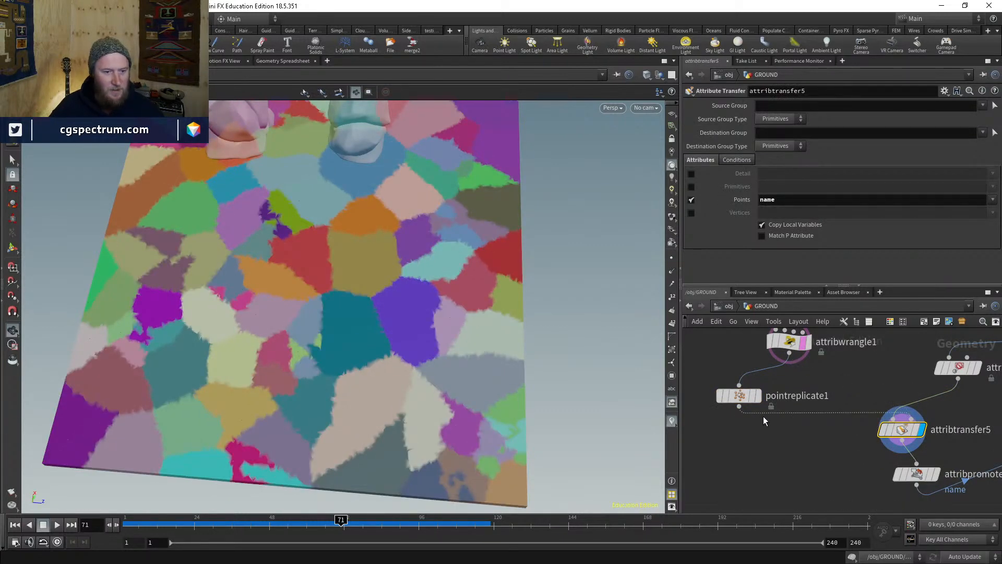
{"action": "left_click_drag", "start_coordinate": [469, 329], "coordinate": [459, 325]}
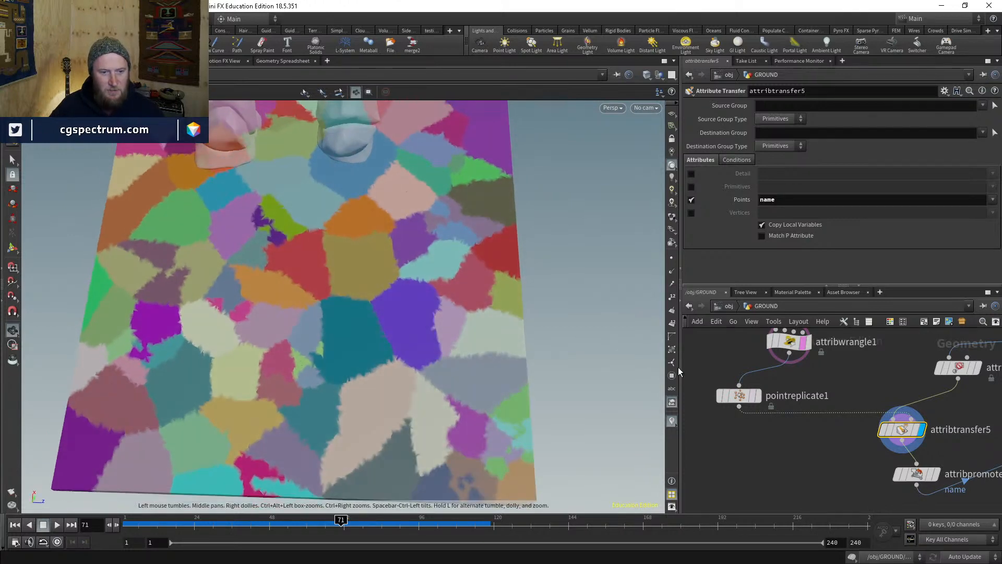
{"action": "left_click_drag", "start_coordinate": [810, 412], "coordinate": [739, 409]}
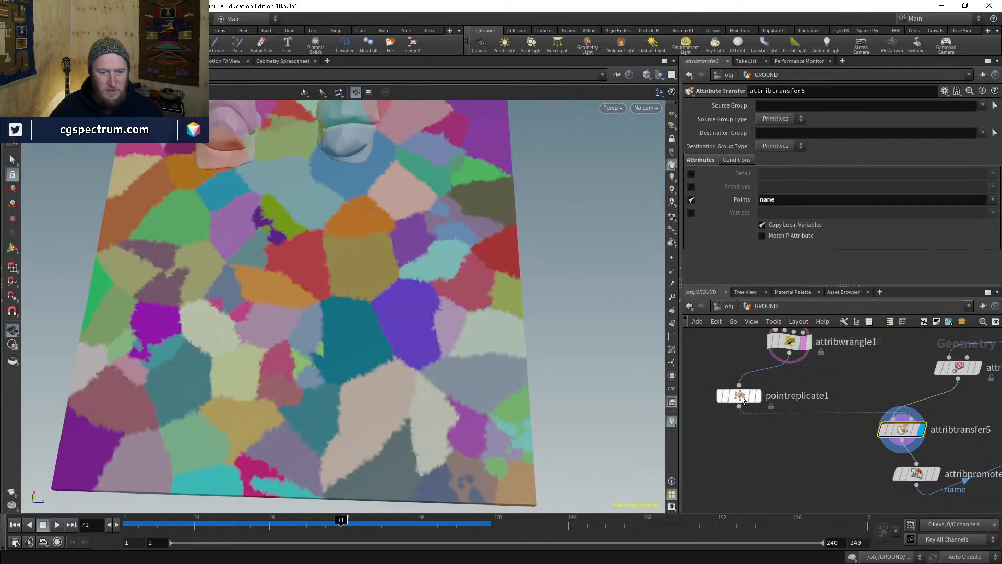
{"action": "left_click", "coordinate": [733, 396]}
- Set pointreplicate1's noise Frequency to 7 and Roughness to 0.942
{"action": "left_click", "coordinate": [752, 130]}
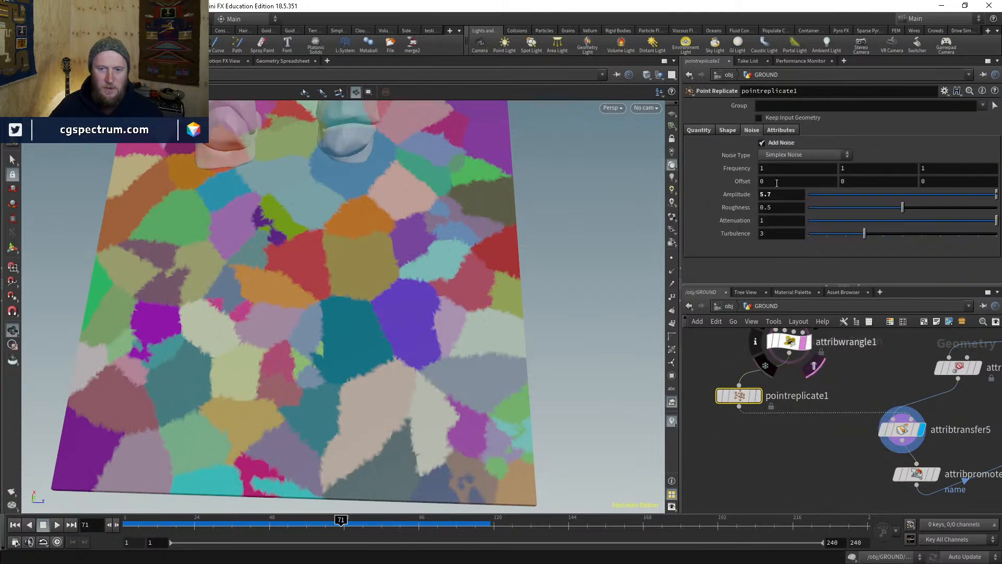
{"action": "left_click", "coordinate": [772, 194]}
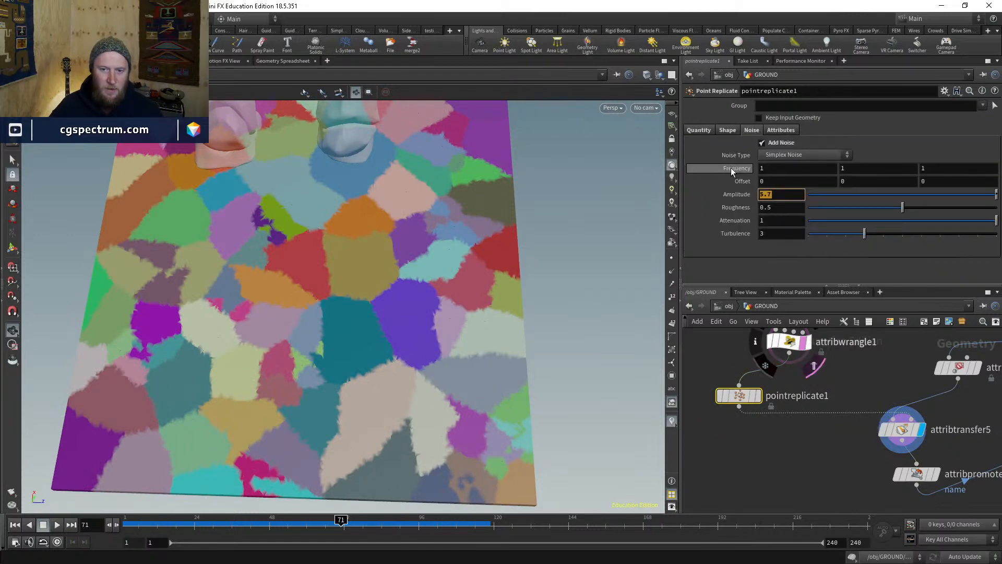
{"action": "middle_click_drag", "start_coordinate": [731, 168], "coordinate": [864, 171]}
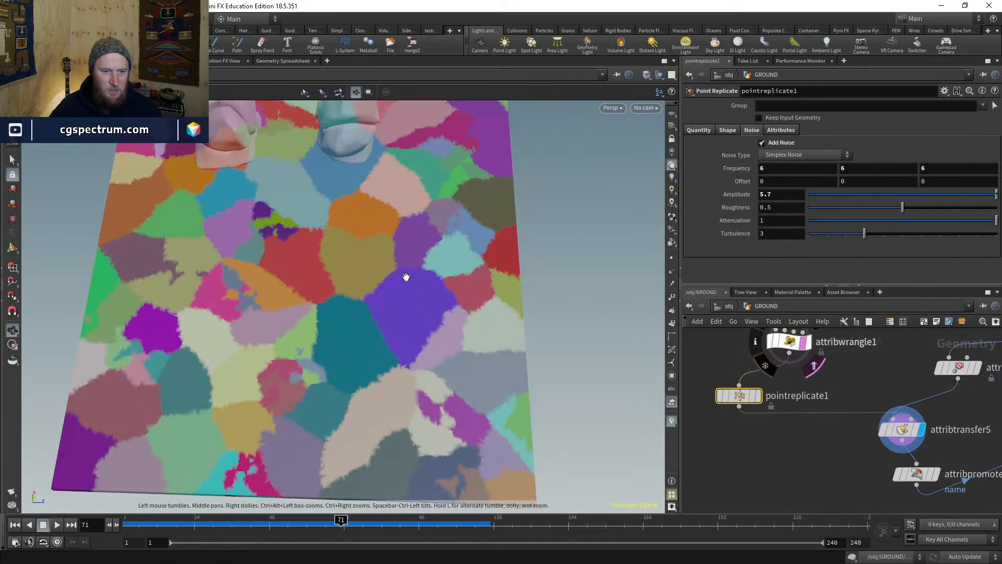
{"action": "middle_click_drag", "start_coordinate": [731, 174], "coordinate": [725, 172]}
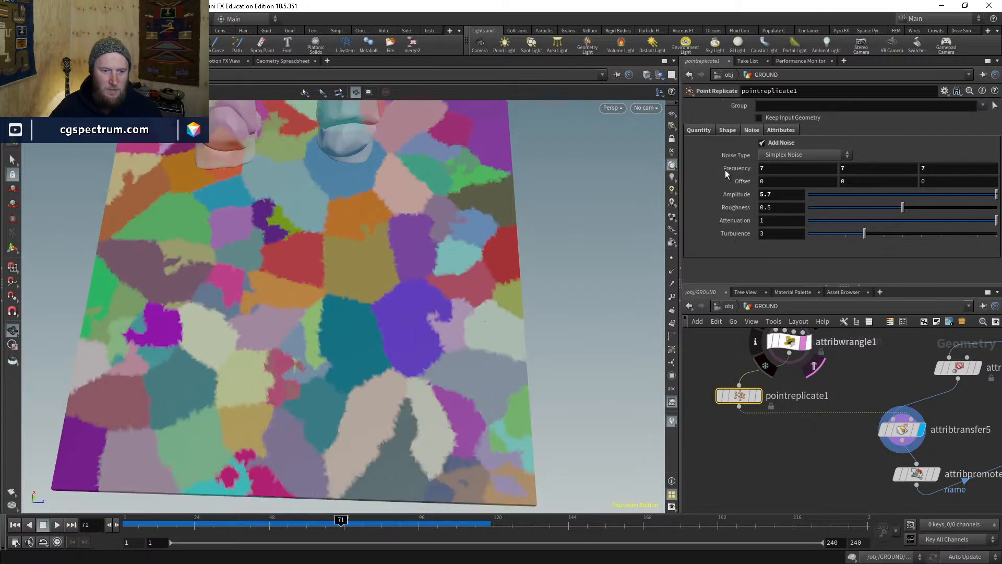
{"action": "middle_click", "coordinate": [726, 170]}
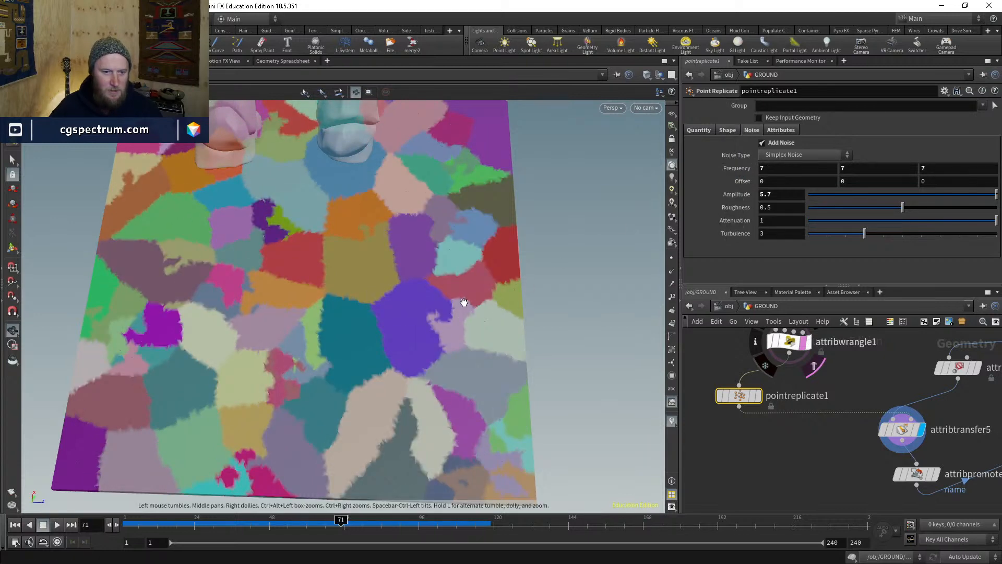
{"action": "left_click_drag", "start_coordinate": [932, 206], "coordinate": [986, 205]}
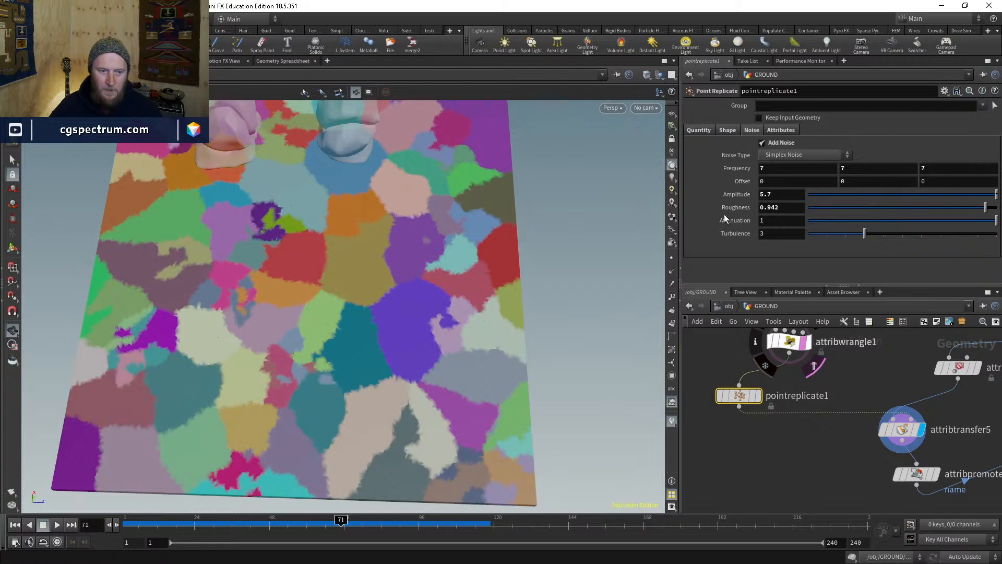
{"action": "left_click_drag", "start_coordinate": [288, 322], "coordinate": [317, 308]}
{"action": "middle_click_drag", "start_coordinate": [807, 447], "coordinate": [694, 379]}
{"action": "scroll", "coordinate": [838, 420], "scroll_direction": "down", "scroll_amount": 3}
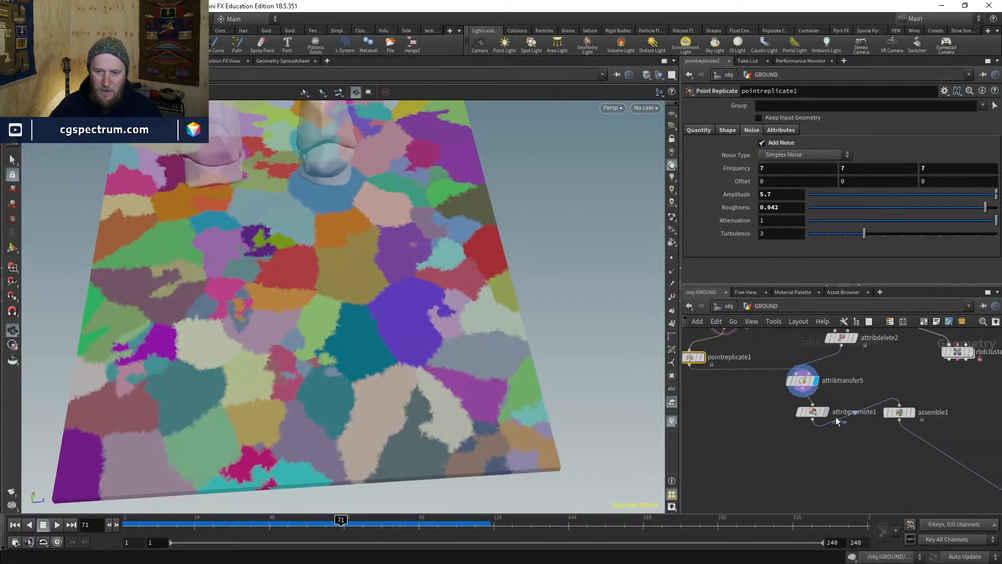
- Display the point deform output and view the fractured ground from above
{"action": "middle_click_drag", "start_coordinate": [930, 487], "coordinate": [780, 385]}
{"action": "scroll", "coordinate": [885, 413], "scroll_direction": "up", "scroll_amount": 3}
{"action": "key", "text": "r"}
{"action": "left_click", "coordinate": [870, 407]}
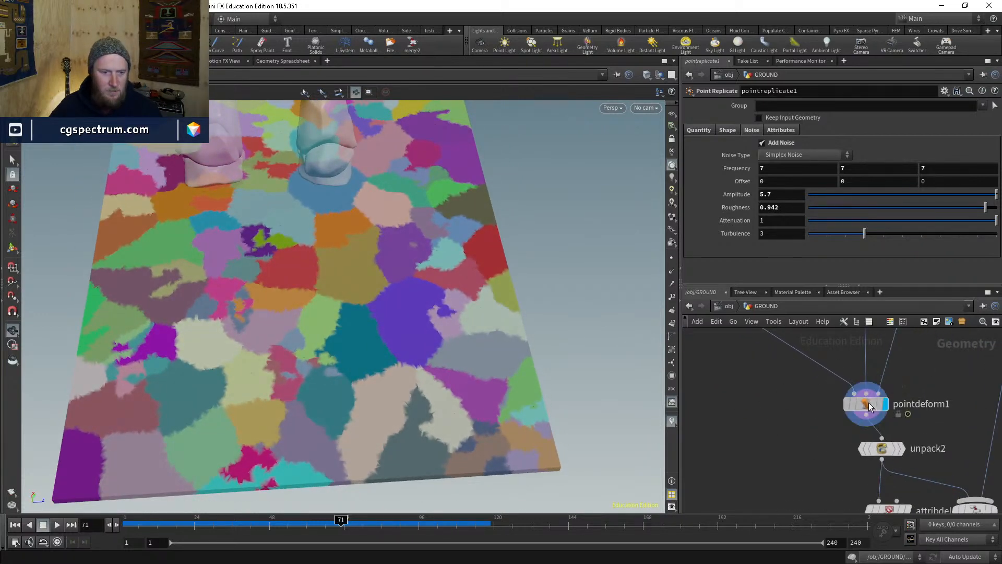
{"action": "left_click", "coordinate": [870, 407]}
{"action": "left_click_drag", "start_coordinate": [376, 291], "coordinate": [424, 418]}
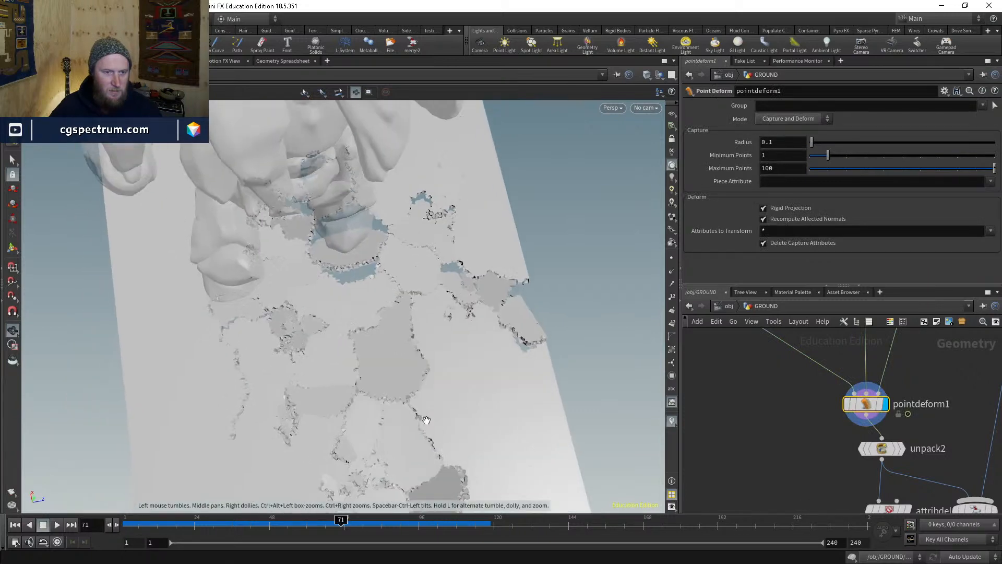
{"action": "right_click_drag", "start_coordinate": [425, 418], "coordinate": [456, 255]}
{"action": "left_click_drag", "start_coordinate": [456, 255], "coordinate": [458, 416]}
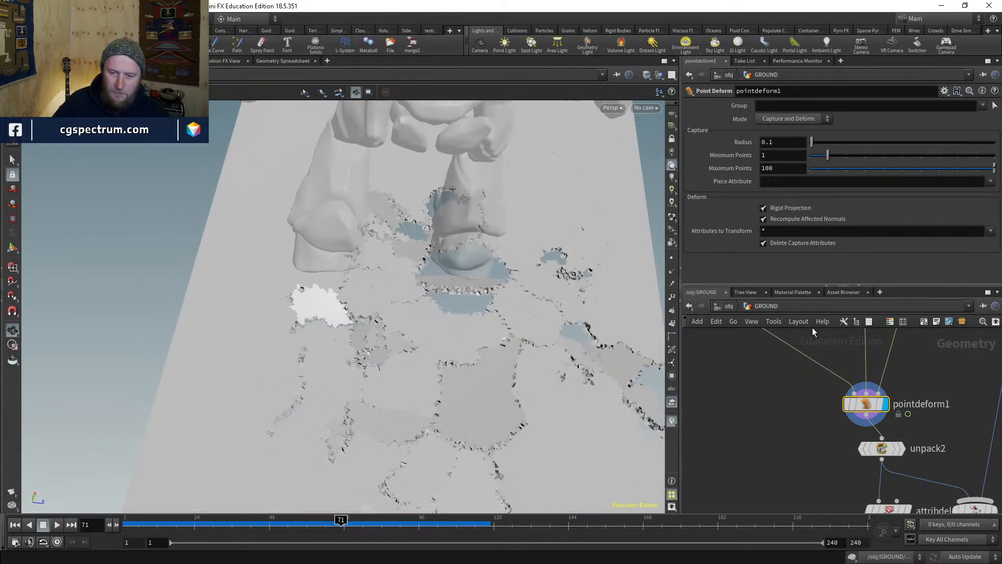
{"action": "middle_click_drag", "start_coordinate": [788, 420], "coordinate": [830, 479]}
{"action": "scroll", "coordinate": [830, 480], "scroll_direction": "down", "scroll_amount": 2}
- Set the display flag on attribpromote1 and load its parameters
{"action": "middle_click_drag", "start_coordinate": [805, 411], "coordinate": [850, 480]}
{"action": "middle_click_drag", "start_coordinate": [764, 441], "coordinate": [812, 478]}
{"action": "left_click", "coordinate": [733, 429]}
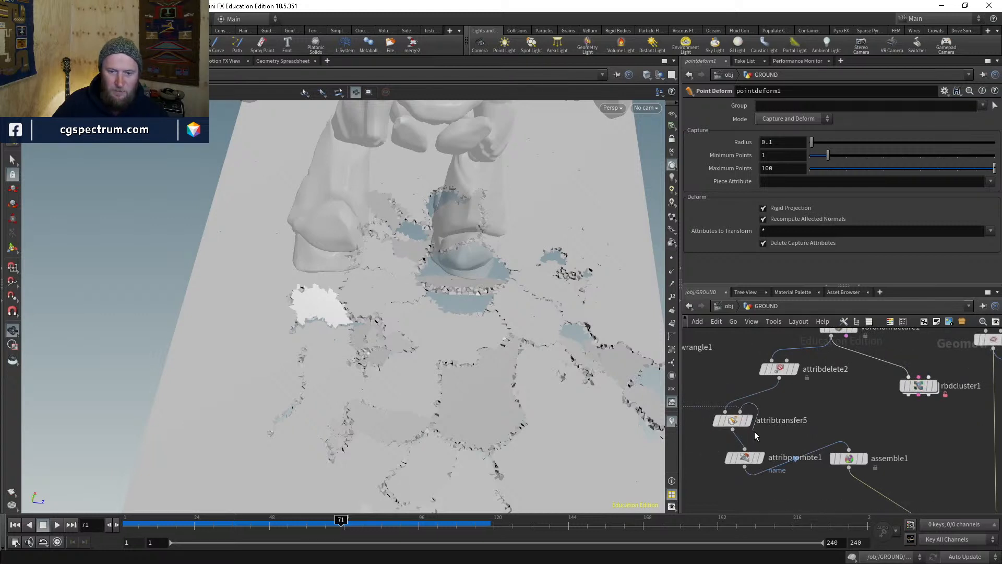
{"action": "key", "text": "Tab"}
{"action": "middle_click_drag", "start_coordinate": [703, 403], "coordinate": [794, 398]}
{"action": "left_click", "coordinate": [741, 424]}
{"action": "left_click", "coordinate": [753, 427]}
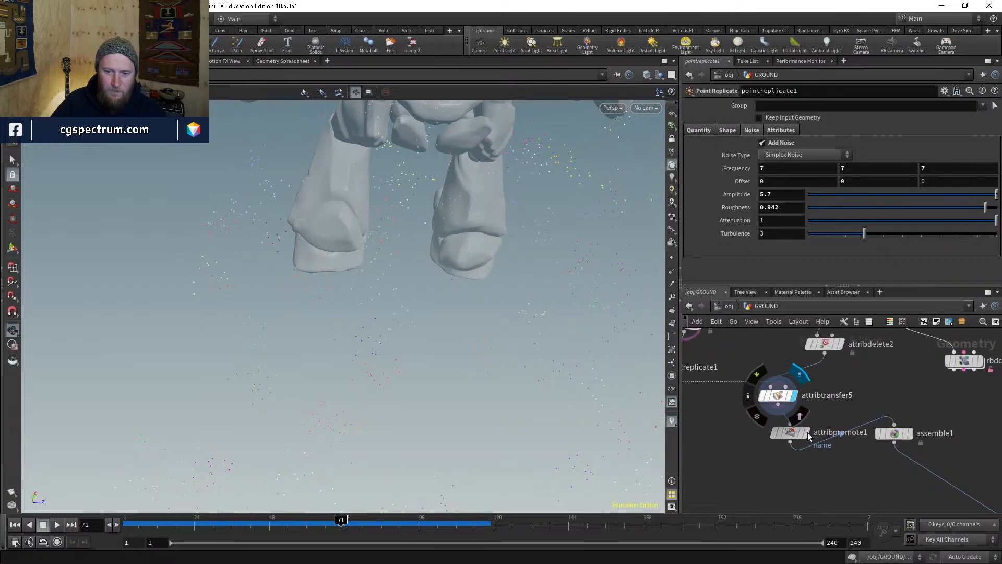
{"action": "left_click", "coordinate": [809, 435]}
{"action": "left_click", "coordinate": [788, 434]}
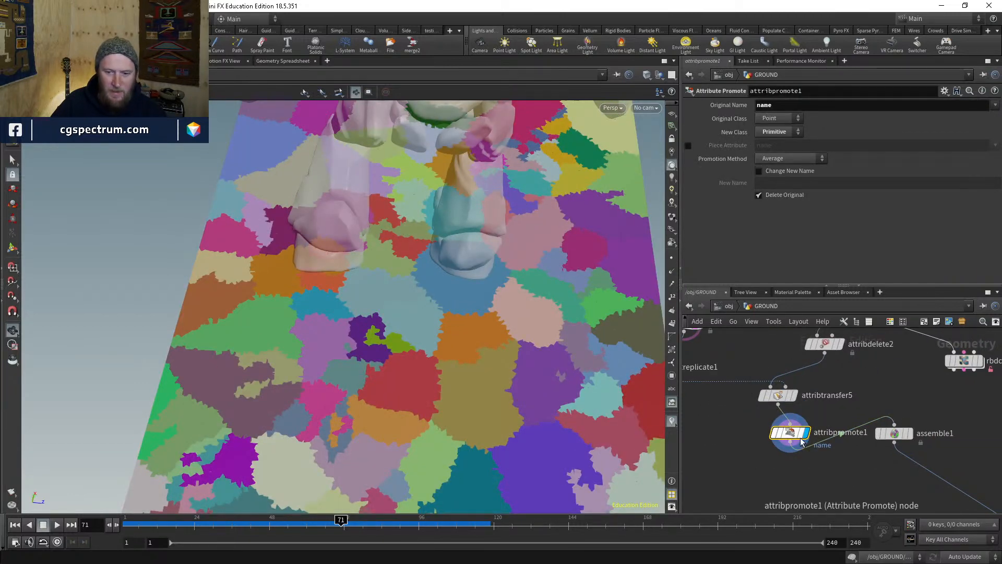
{"action": "mouse_move", "coordinate": [539, 345]}
{"action": "left_mouse_down"}
{"action": "mouse_move", "coordinate": [539, 380]}
{"action": "mouse_move", "coordinate": [544, 353]}
{"action": "left_mouse_up"}
{"action": "middle_click_drag", "start_coordinate": [737, 429], "coordinate": [754, 469]}
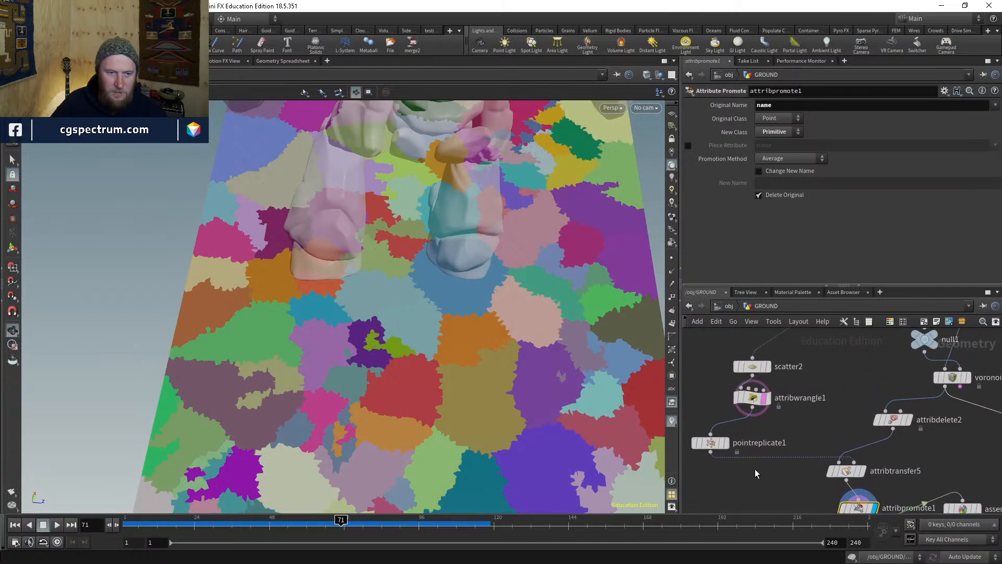
- Move scatter2 and attribwrangle1 apart and display pointreplicate1's output
{"action": "middle_click_drag", "start_coordinate": [785, 429], "coordinate": [778, 455]}
{"action": "left_click_drag", "start_coordinate": [746, 393], "coordinate": [746, 357]}
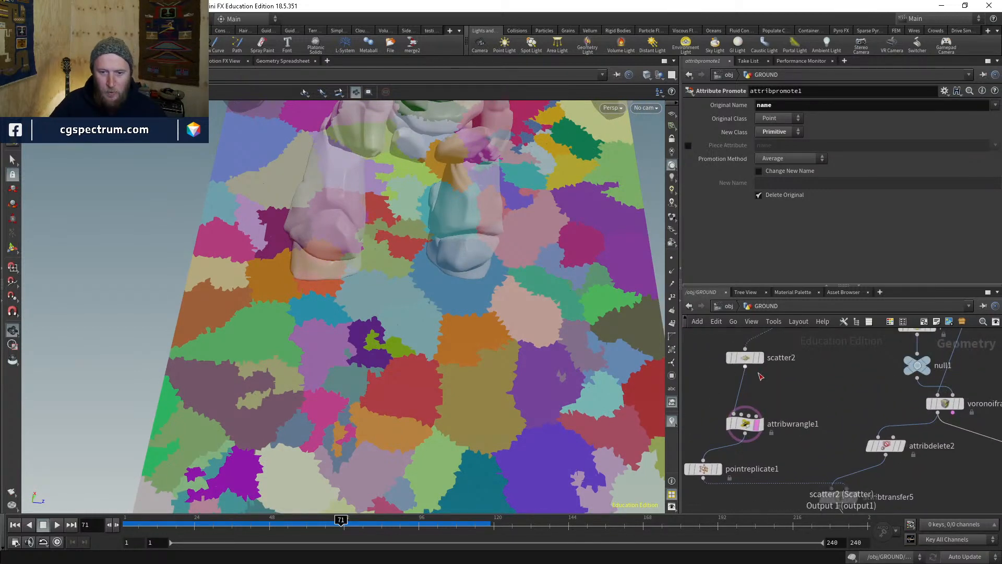
{"action": "left_click", "coordinate": [761, 358]}
{"action": "left_click", "coordinate": [718, 469]}
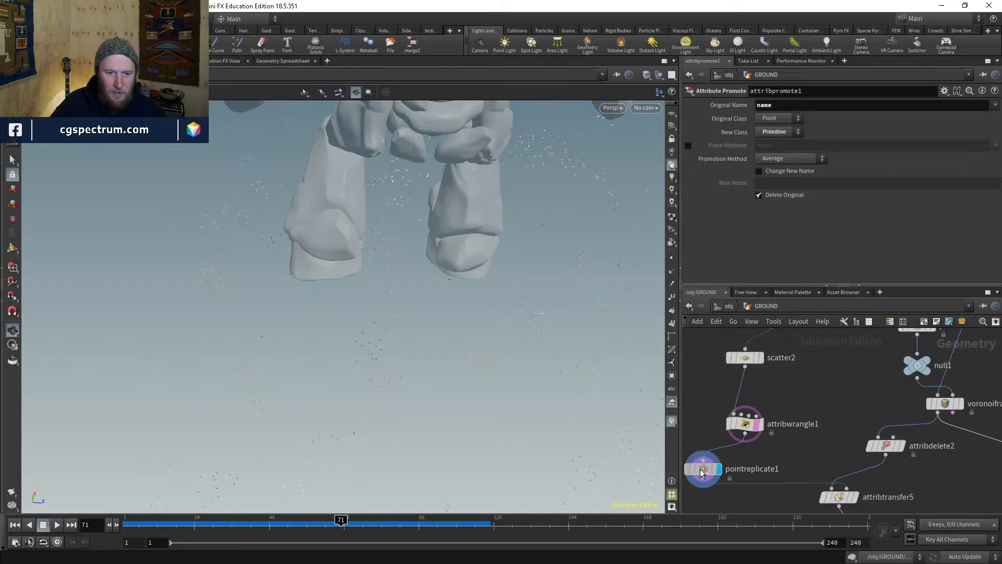
{"action": "left_click", "coordinate": [702, 472]}
{"action": "left_click_drag", "start_coordinate": [746, 432], "coordinate": [750, 402]}
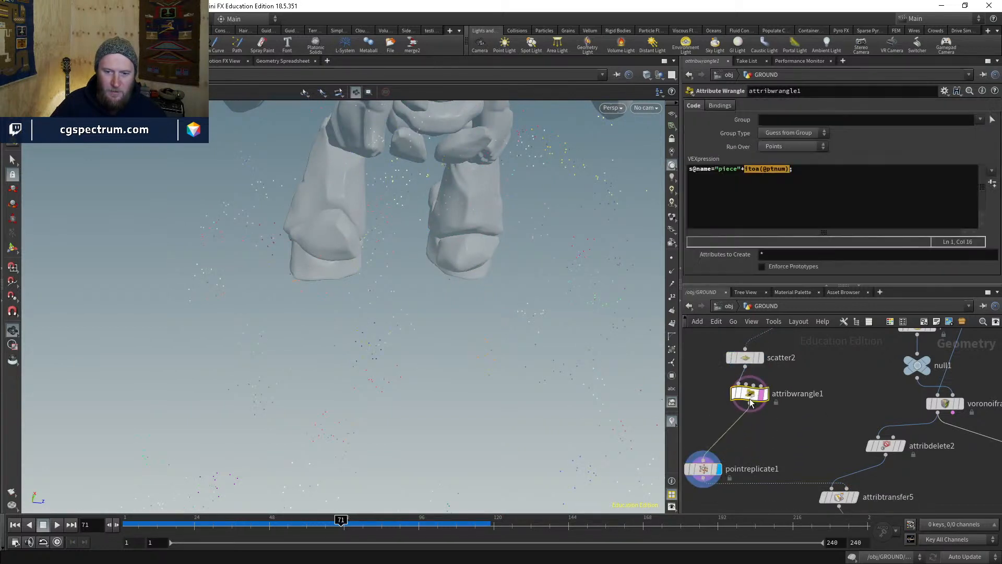
{"action": "left_click", "coordinate": [810, 174]}
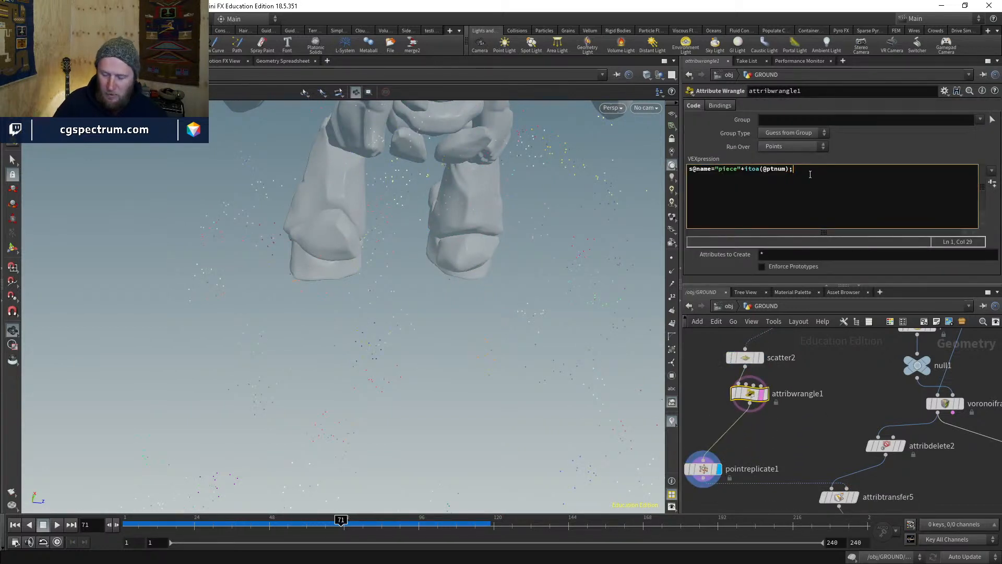
{"action": "type", "text": "@pcs"}
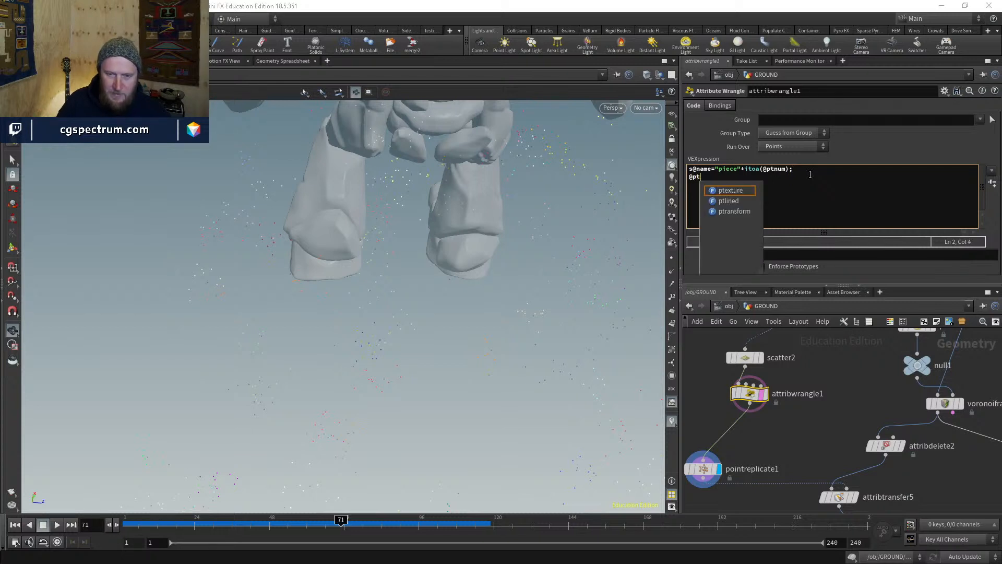
{"action": "type", "text": "cale"}
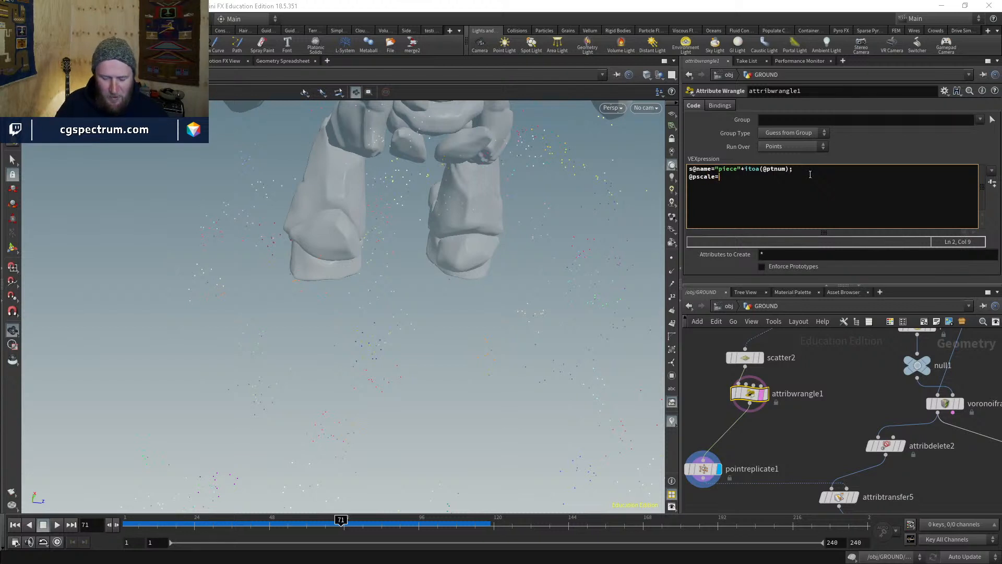
{"action": "type", "text": "=fit"}
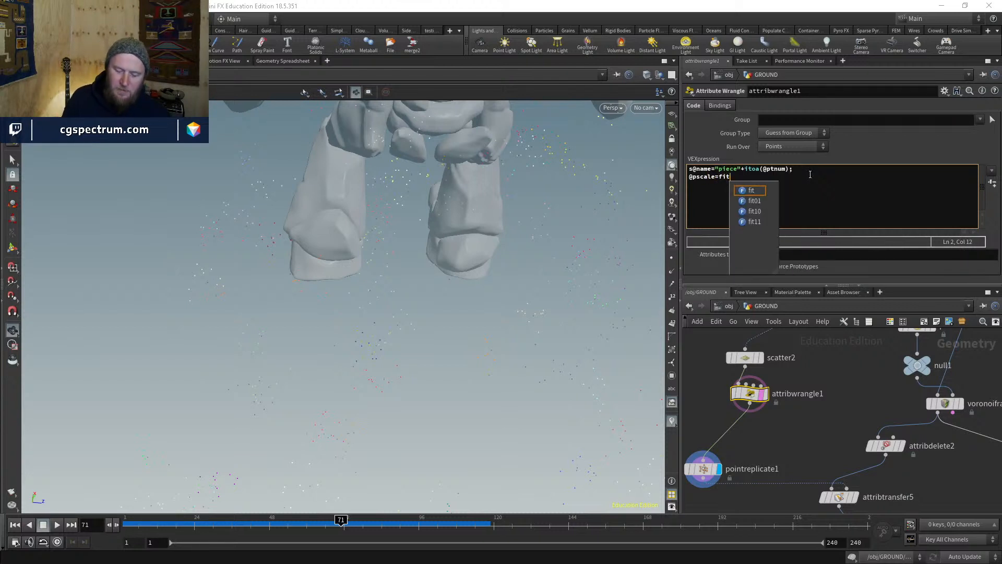
{"action": "type", "text": "(@p"}
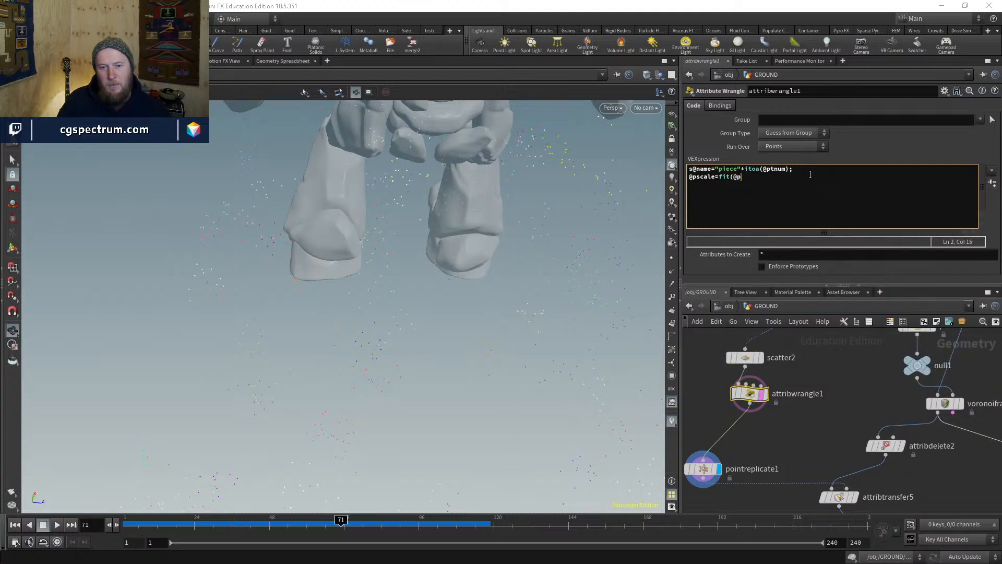
{"action": "type", "text": "tnu"}
{"action": "key", "text": "BackSpace"}
{"action": "key", "text": "BackSpace"}
{"action": "key", "text": "BackSpace"}
{"action": "type", "text": "ra"}
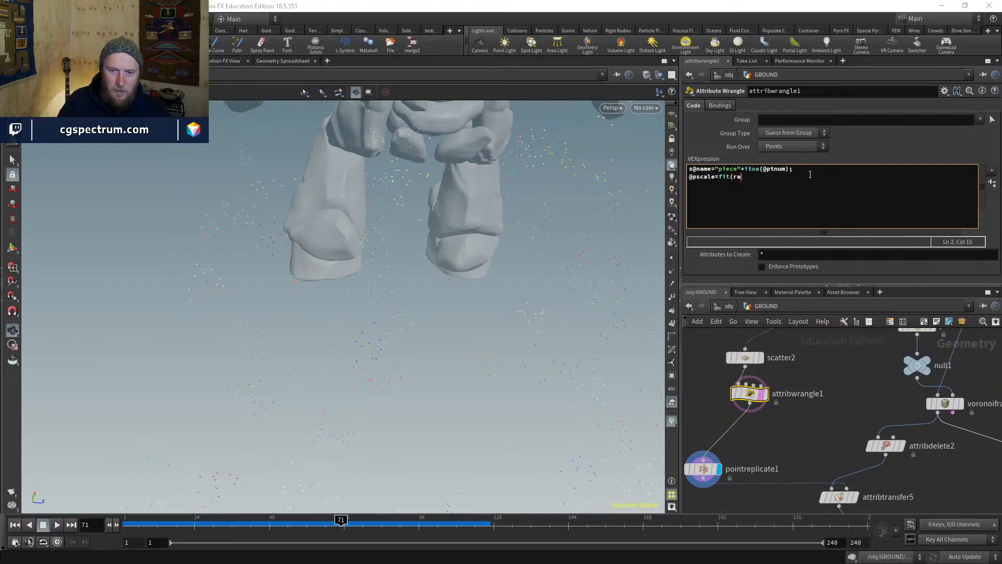
{"action": "type", "text": "nd(@ptnum),0.1,2);"}
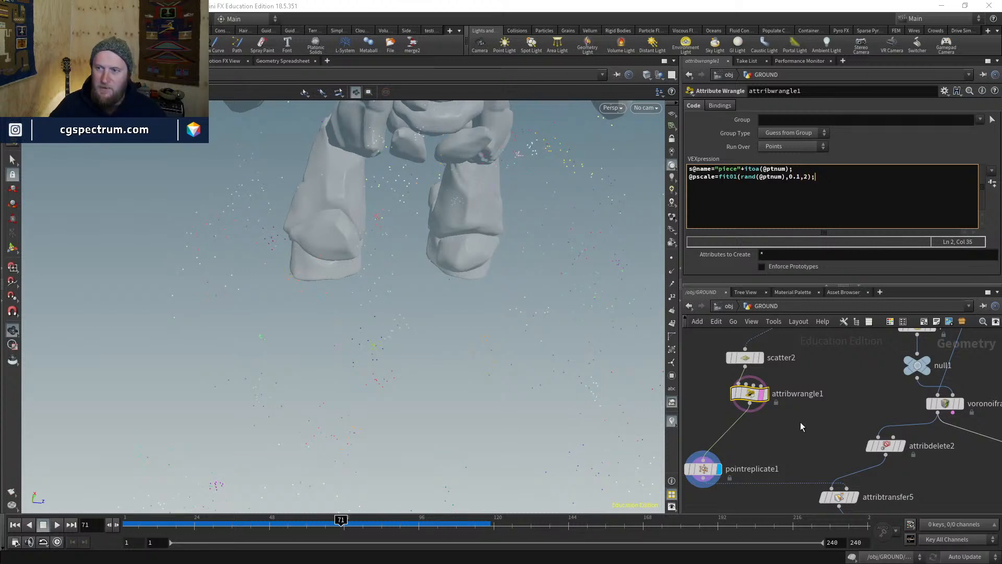
{"action": "middle_click_drag", "start_coordinate": [756, 442], "coordinate": [784, 402]}
- Raise pointreplicate1's Points per Point from 50 to 100 and review the denser clusters
{"action": "left_click", "coordinate": [733, 429]}
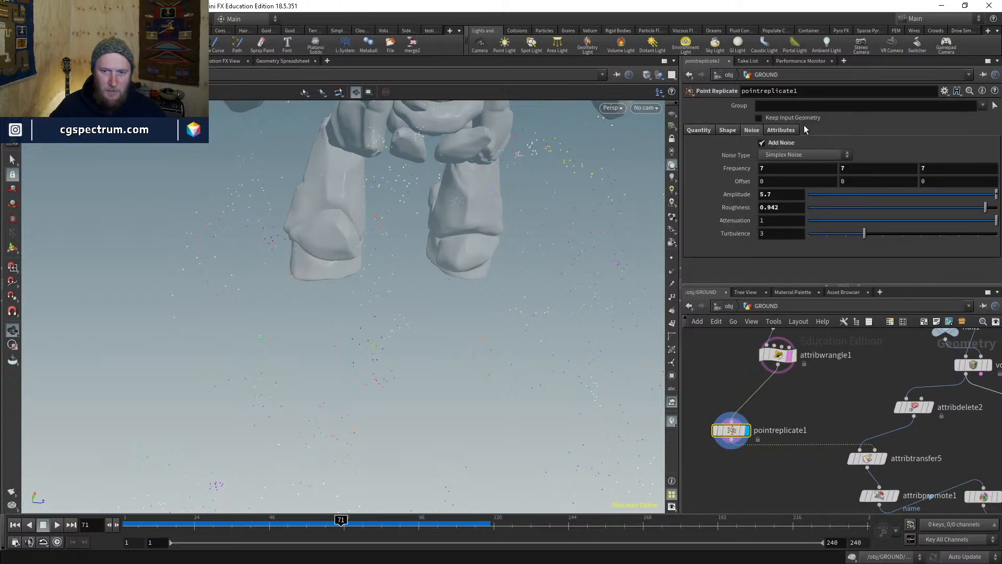
{"action": "left_click", "coordinate": [709, 131]}
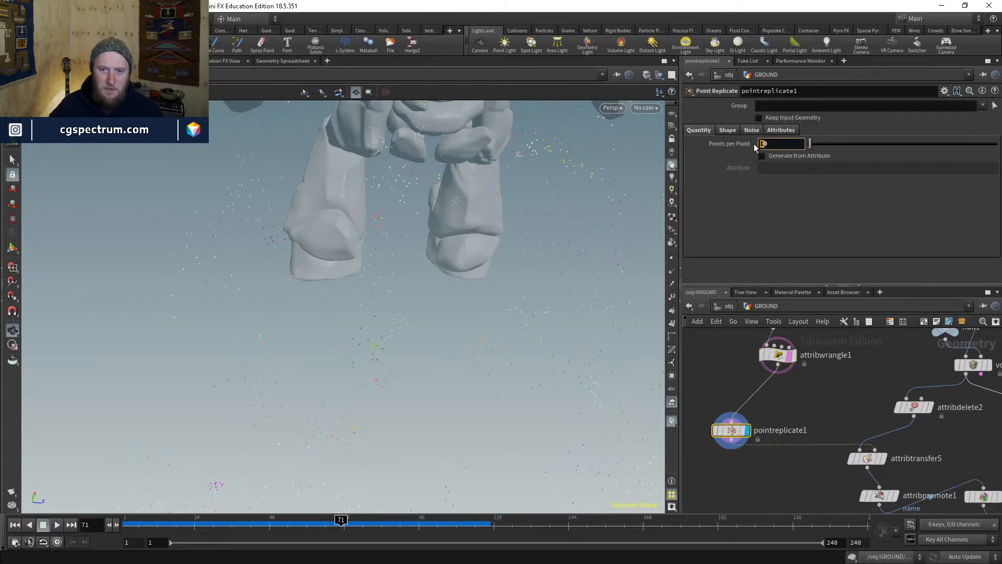
{"action": "type", "text": "50"}
{"action": "key", "text": "Return"}
{"action": "type", "text": "100"}
{"action": "key", "text": "Return"}
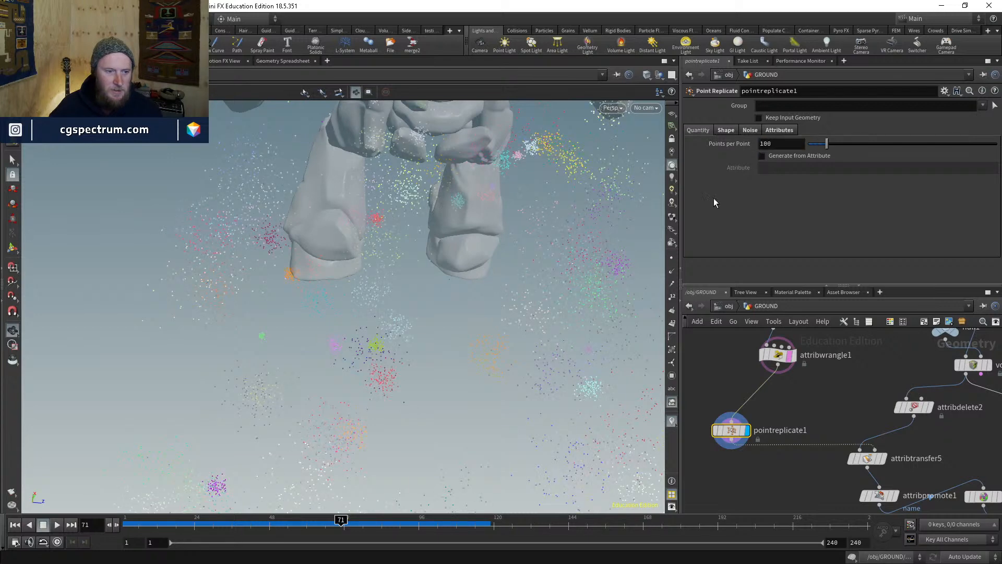
{"action": "left_click_drag", "start_coordinate": [459, 296], "coordinate": [364, 323]}
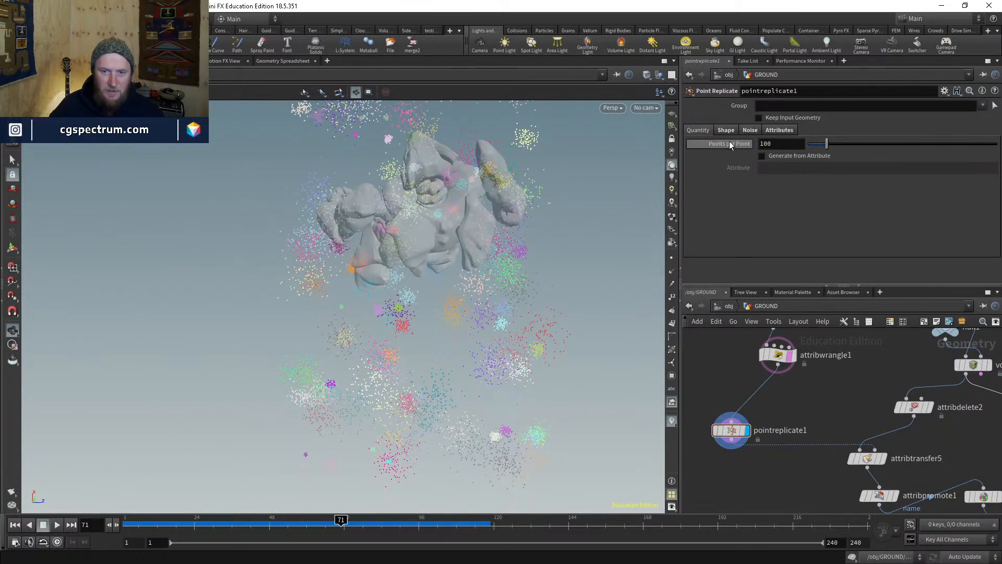
{"action": "left_click", "coordinate": [778, 346]}
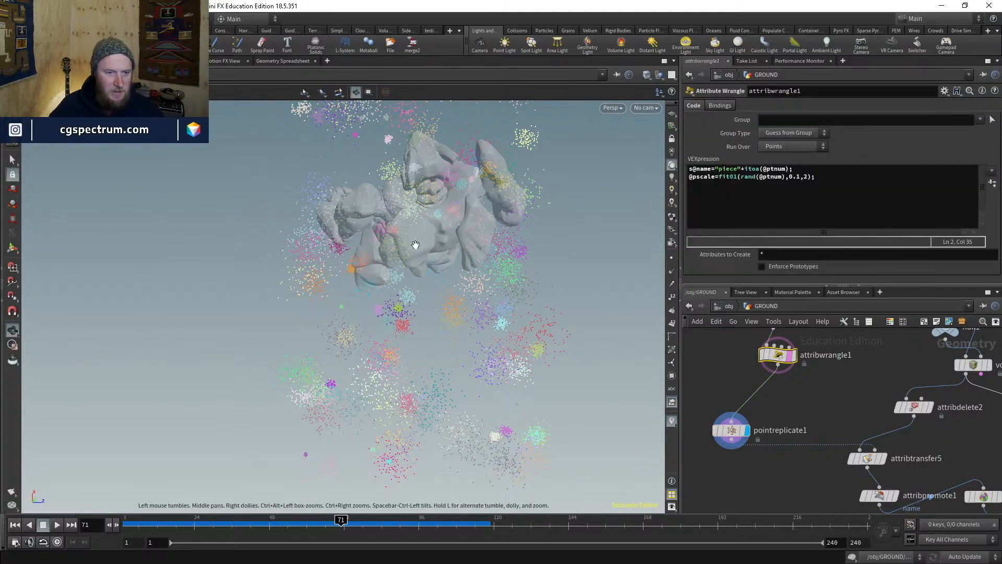
{"action": "right_click_drag", "start_coordinate": [416, 245], "coordinate": [408, 289]}
{"action": "middle_click_drag", "start_coordinate": [408, 288], "coordinate": [378, 328]}
{"action": "left_click_drag", "start_coordinate": [378, 329], "coordinate": [380, 271]}
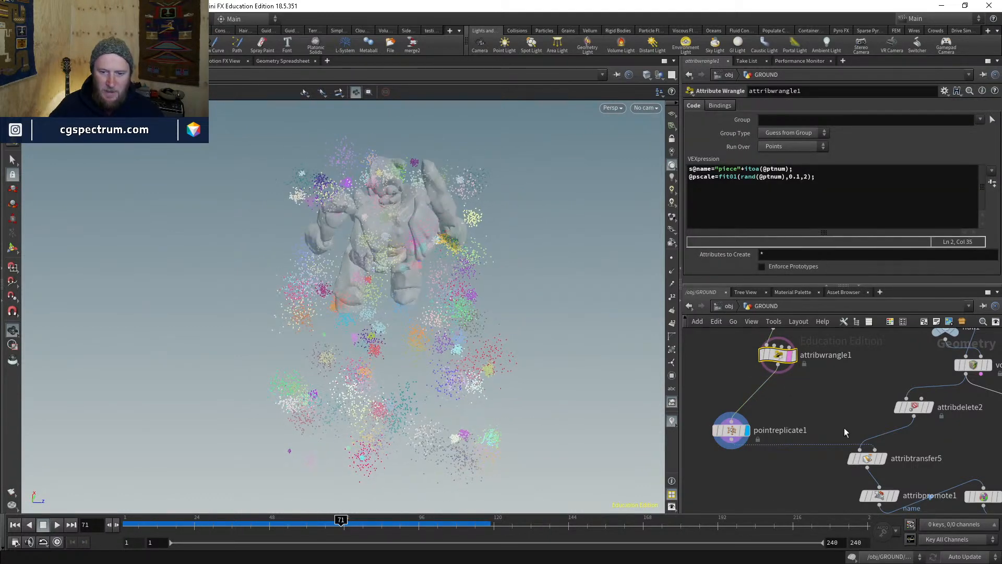
{"action": "middle_click_drag", "start_coordinate": [846, 432], "coordinate": [791, 364]}
- Display attribtransfer5 and tumble the view to inspect the varied coloured name patches
{"action": "left_click", "coordinate": [816, 394]}
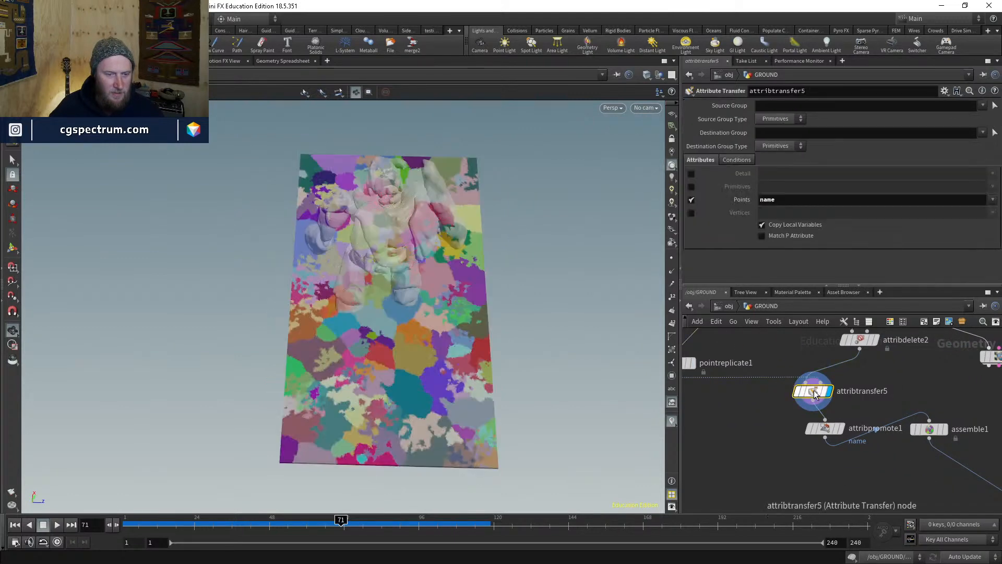
{"action": "left_click_drag", "start_coordinate": [362, 374], "coordinate": [369, 391]}
{"action": "right_click_drag", "start_coordinate": [369, 391], "coordinate": [398, 385]}
{"action": "left_click_drag", "start_coordinate": [398, 386], "coordinate": [394, 389]}
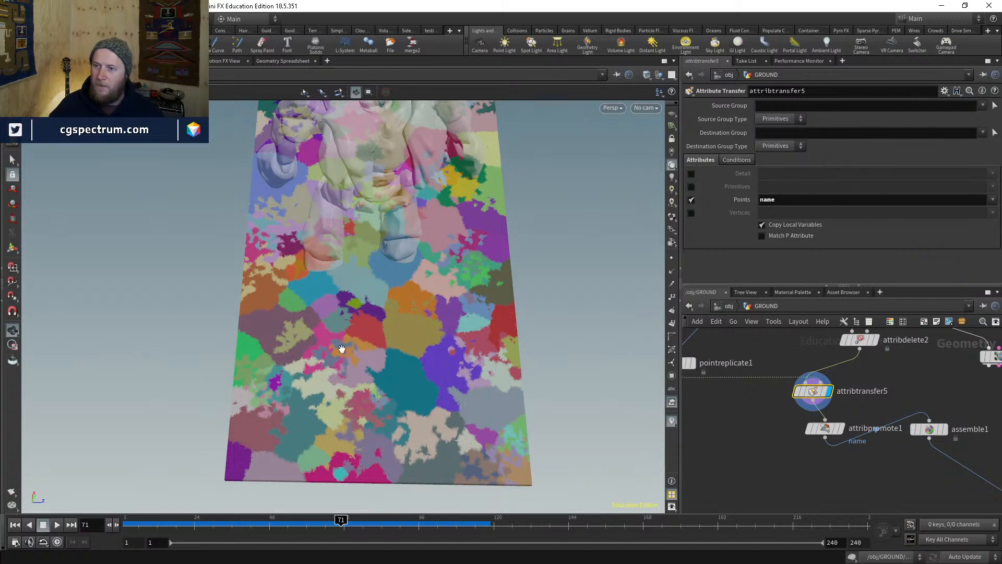
{"action": "left_click_drag", "start_coordinate": [416, 391], "coordinate": [386, 334]}
{"action": "scroll", "coordinate": [878, 431], "scroll_direction": "down", "scroll_amount": 3}
{"action": "middle_click_drag", "start_coordinate": [902, 469], "coordinate": [713, 377]}
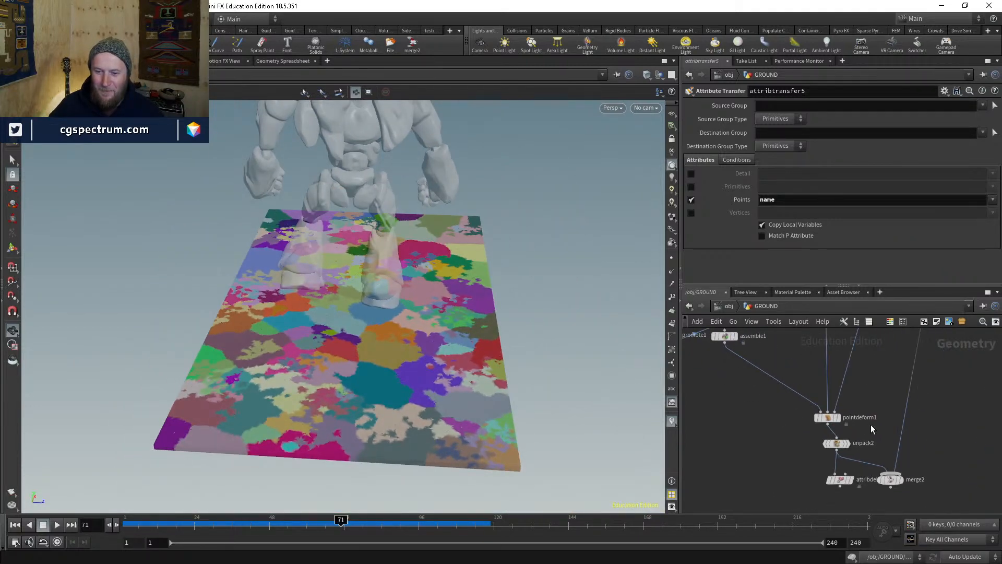
{"action": "scroll", "coordinate": [871, 424], "scroll_direction": "up", "scroll_amount": 4}
{"action": "left_click", "coordinate": [805, 413]}
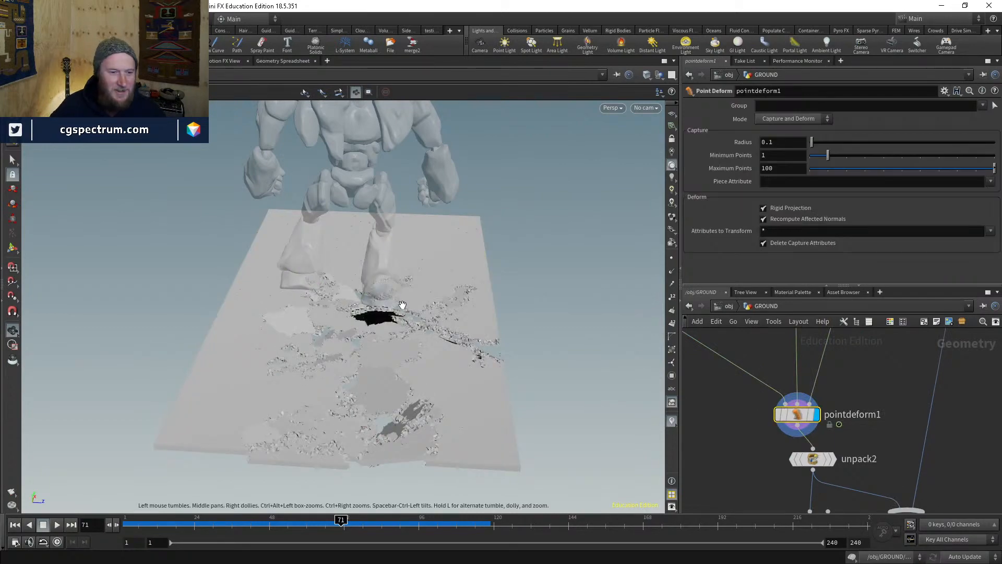
{"action": "right_click_drag", "start_coordinate": [403, 305], "coordinate": [478, 213]}
{"action": "left_click_drag", "start_coordinate": [478, 213], "coordinate": [459, 167]}
{"action": "right_click_drag", "start_coordinate": [433, 292], "coordinate": [381, 318]}
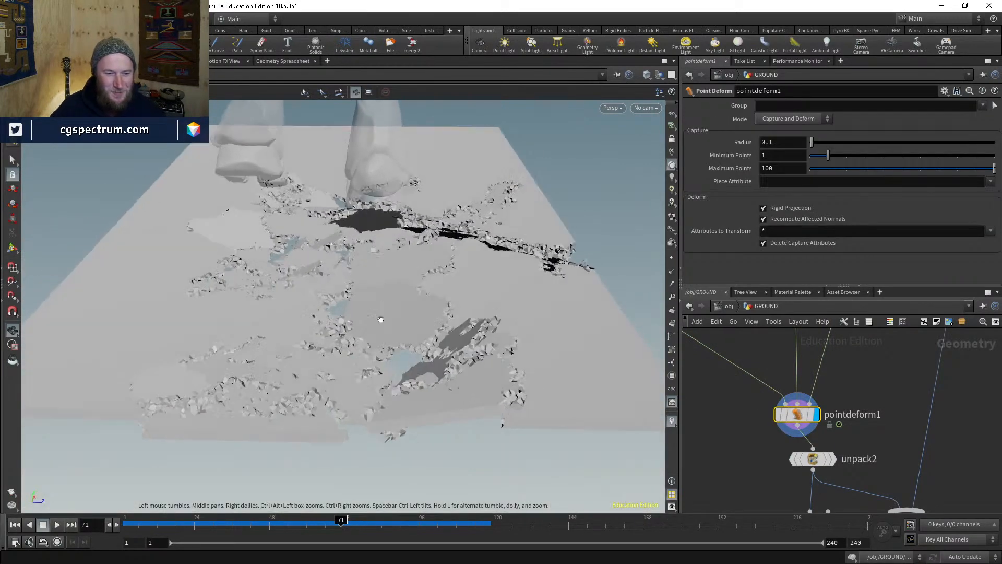
{"action": "left_click_drag", "start_coordinate": [380, 318], "coordinate": [374, 376]}
{"action": "right_click_drag", "start_coordinate": [374, 376], "coordinate": [412, 355]}
{"action": "middle_click_drag", "start_coordinate": [412, 355], "coordinate": [403, 286]}
{"action": "left_click_drag", "start_coordinate": [403, 286], "coordinate": [394, 360]}
{"action": "right_click_drag", "start_coordinate": [394, 360], "coordinate": [453, 278]}
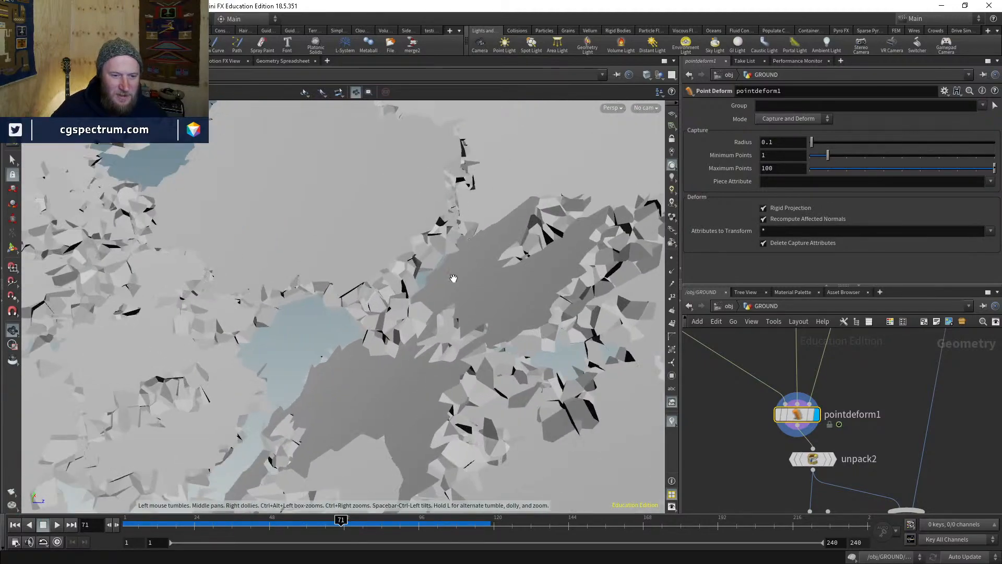
{"action": "left_click_drag", "start_coordinate": [453, 279], "coordinate": [438, 233]}
{"action": "right_click_drag", "start_coordinate": [396, 336], "coordinate": [411, 326]}
{"action": "key", "text": "shift+w"}
{"action": "key", "text": "shift+w"}
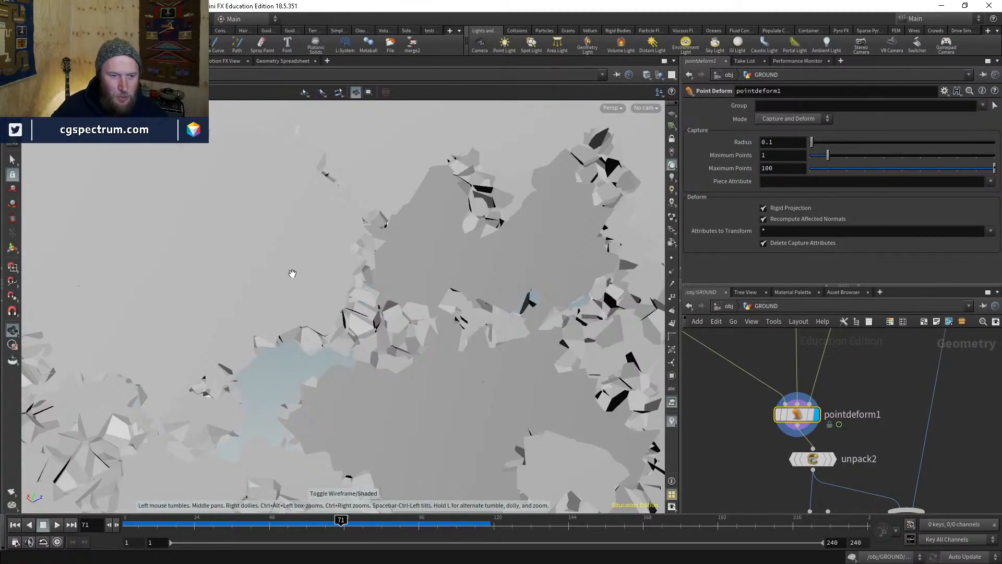
{"action": "left_click_drag", "start_coordinate": [529, 264], "coordinate": [412, 314]}
{"action": "left_click_drag", "start_coordinate": [531, 399], "coordinate": [465, 338]}
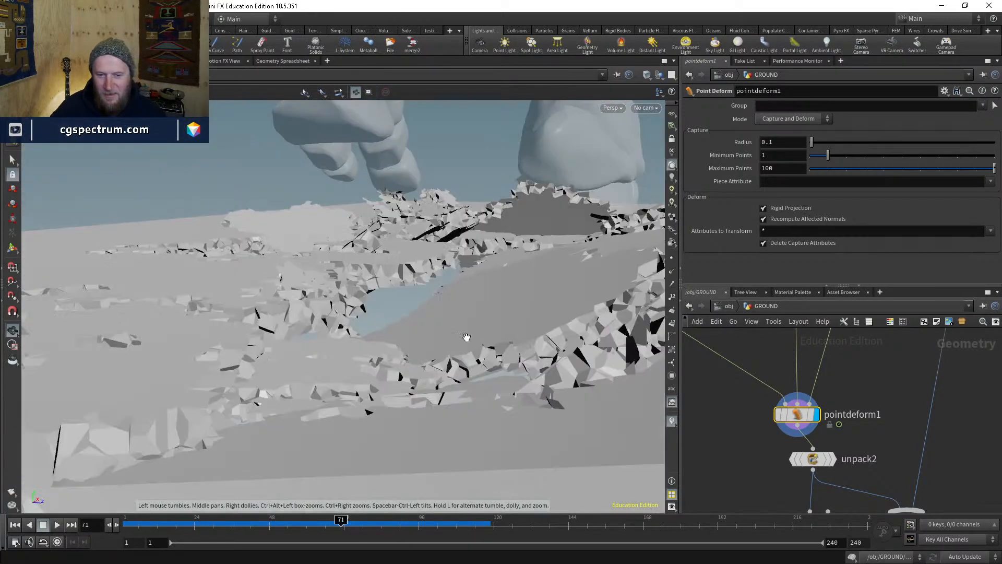
{"action": "scroll", "coordinate": [465, 334], "scroll_direction": "down", "scroll_amount": 6}
{"action": "left_click_drag", "start_coordinate": [338, 456], "coordinate": [386, 433]}
{"action": "left_click", "coordinate": [655, 109]}
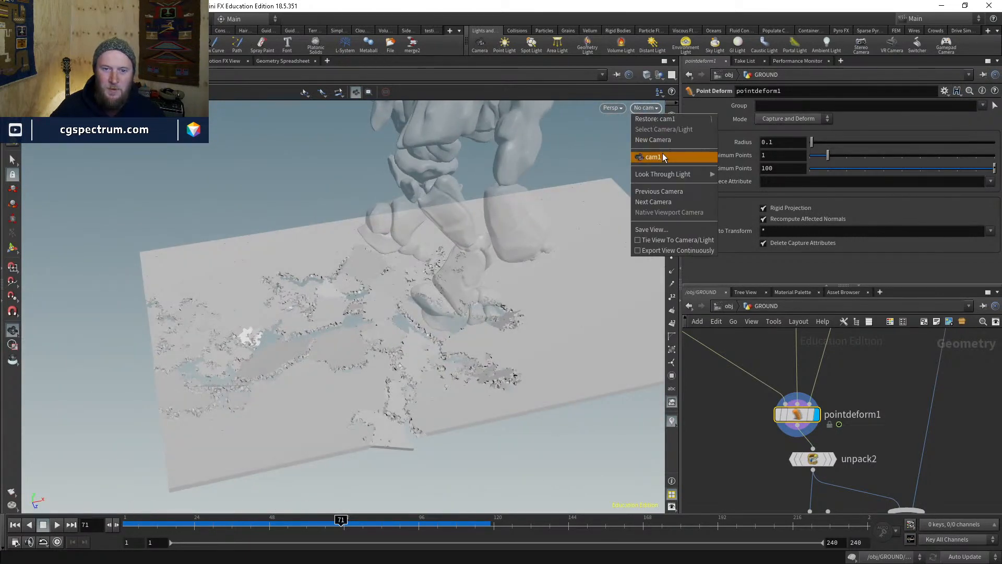
{"action": "left_click", "coordinate": [659, 157]}
{"action": "key", "text": "w"}
{"action": "key", "text": "w"}
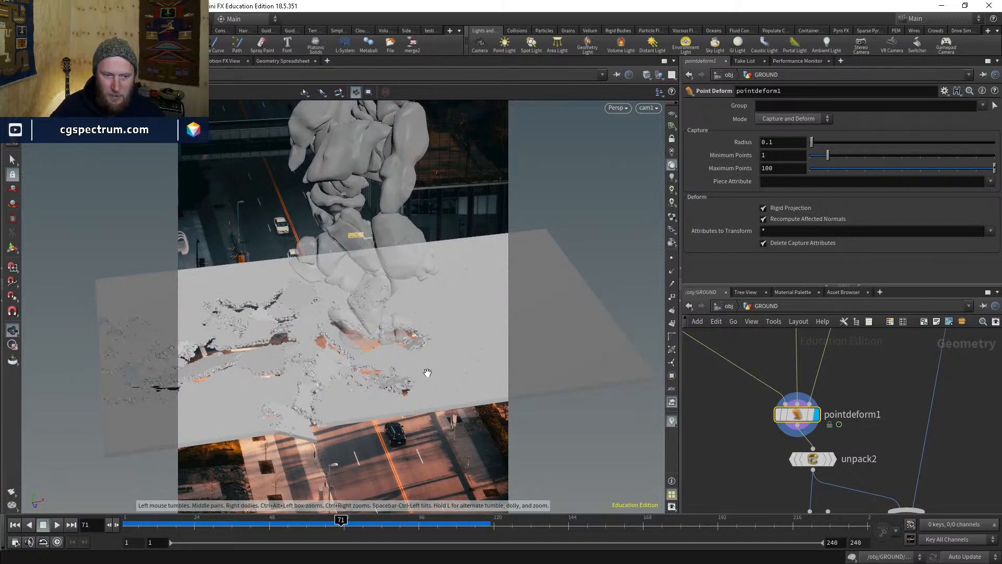
{"action": "right_click_drag", "start_coordinate": [250, 358], "coordinate": [383, 235]}
{"action": "left_click_drag", "start_coordinate": [382, 235], "coordinate": [360, 367]}
{"action": "right_click_drag", "start_coordinate": [361, 367], "coordinate": [418, 277]}
{"action": "left_click_drag", "start_coordinate": [418, 277], "coordinate": [493, 308]}
{"action": "scroll", "coordinate": [757, 413], "scroll_direction": "down", "scroll_amount": 1}
{"action": "left_click_drag", "start_coordinate": [441, 276], "coordinate": [407, 278]}
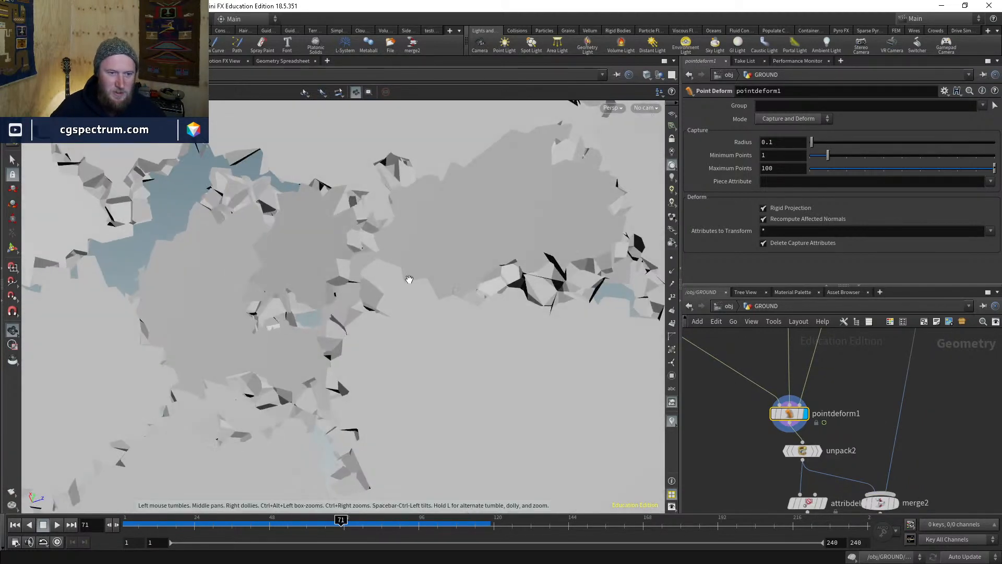
{"action": "scroll", "coordinate": [856, 424], "scroll_direction": "down", "scroll_amount": 2}
{"action": "scroll", "coordinate": [856, 424], "scroll_direction": "down", "scroll_amount": 3}
{"action": "middle_click_drag", "start_coordinate": [775, 395], "coordinate": [835, 477]}
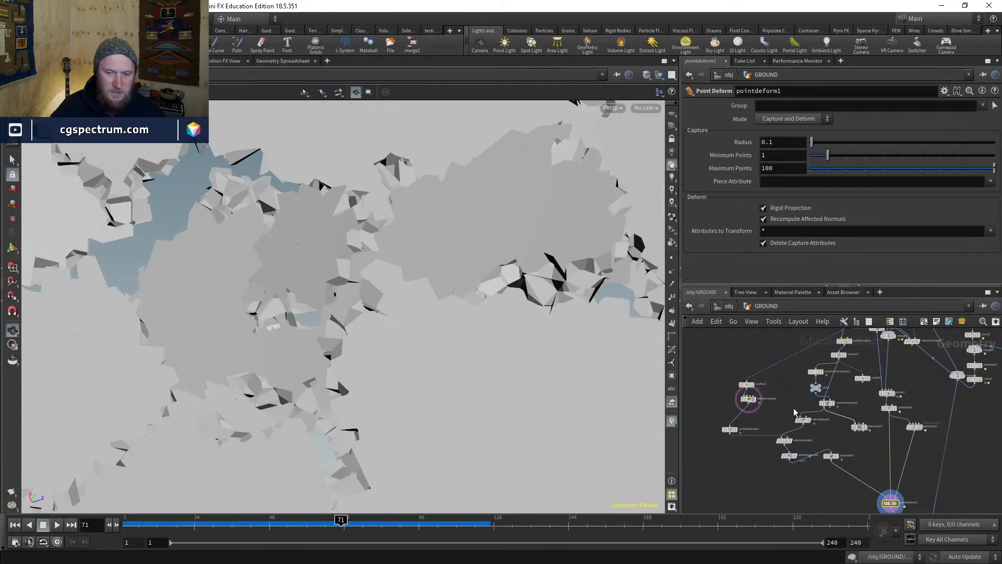
- Rearrange and display pointreplicate1, then open attribwrangle1's VEX code
{"action": "scroll", "coordinate": [794, 413], "scroll_direction": "up", "scroll_amount": 3}
{"action": "middle_click_drag", "start_coordinate": [754, 410], "coordinate": [807, 448]}
{"action": "scroll", "coordinate": [773, 418], "scroll_direction": "up", "scroll_amount": 3}
{"action": "middle_click_drag", "start_coordinate": [822, 496], "coordinate": [798, 381]}
{"action": "left_click_drag", "start_coordinate": [729, 407], "coordinate": [754, 403]}
{"action": "left_click", "coordinate": [755, 403]}
{"action": "left_click", "coordinate": [738, 403]}
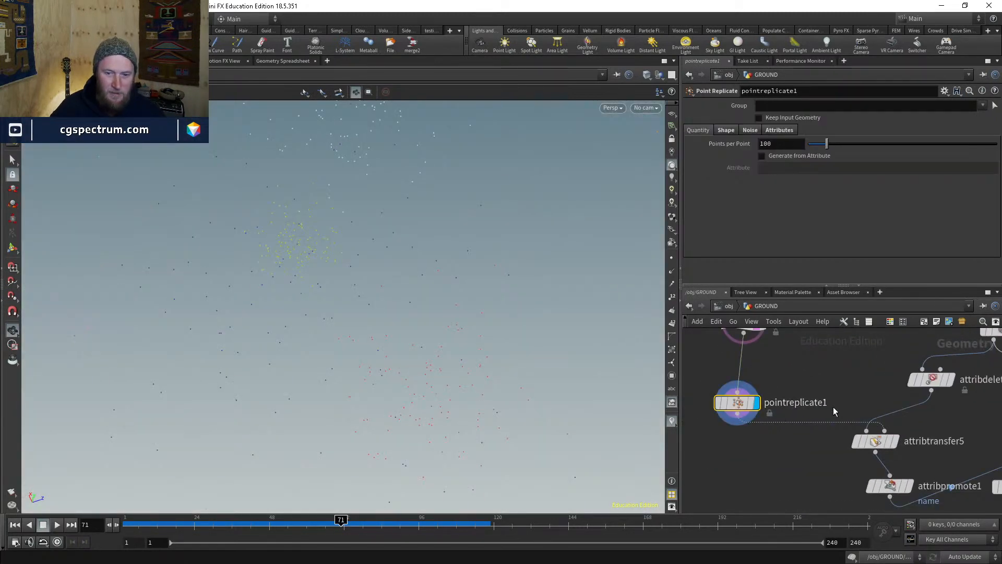
{"action": "middle_click_drag", "start_coordinate": [833, 406], "coordinate": [829, 494]}
{"action": "left_click", "coordinate": [739, 411]}
{"action": "left_click", "coordinate": [806, 176]}
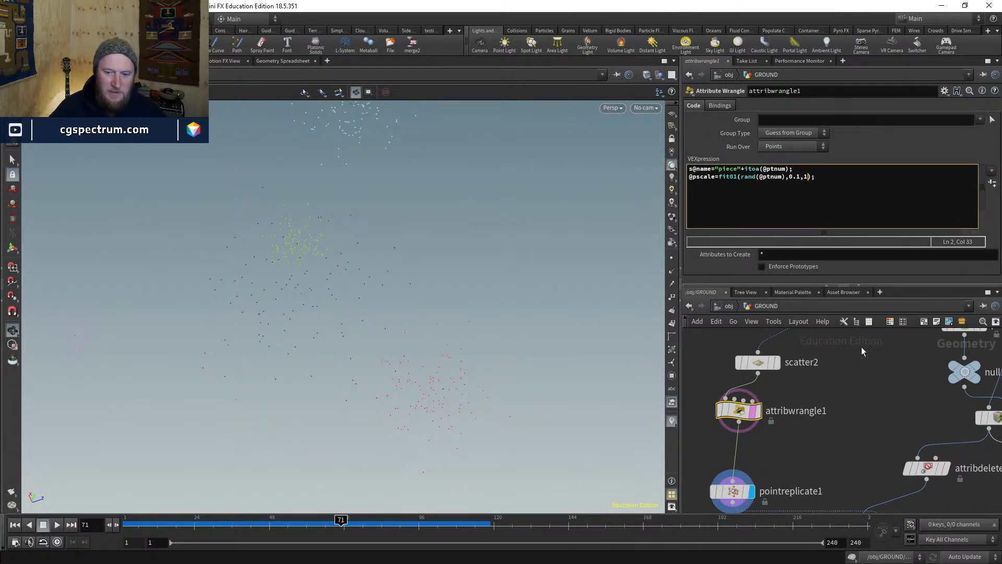
- Display attribtransfer5, toggle its piece colours off and on, and select scatter2
{"action": "middle_click_drag", "start_coordinate": [861, 346], "coordinate": [841, 278]}
{"action": "left_click", "coordinate": [869, 461]}
{"action": "left_click", "coordinate": [851, 462]}
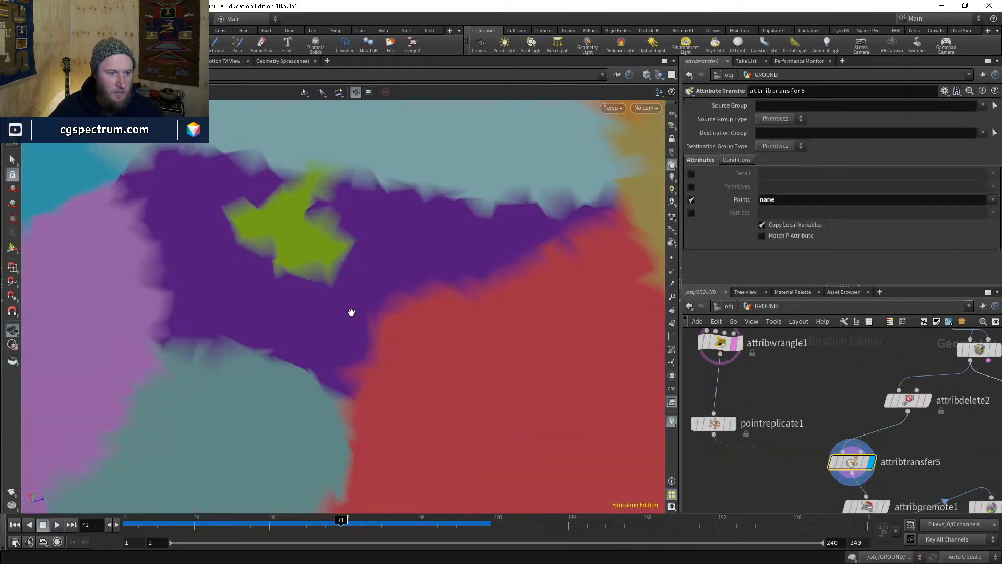
{"action": "right_click_drag", "start_coordinate": [394, 228], "coordinate": [320, 345]}
{"action": "left_click_drag", "start_coordinate": [313, 350], "coordinate": [360, 357]}
{"action": "mouse_move", "coordinate": [831, 462]}
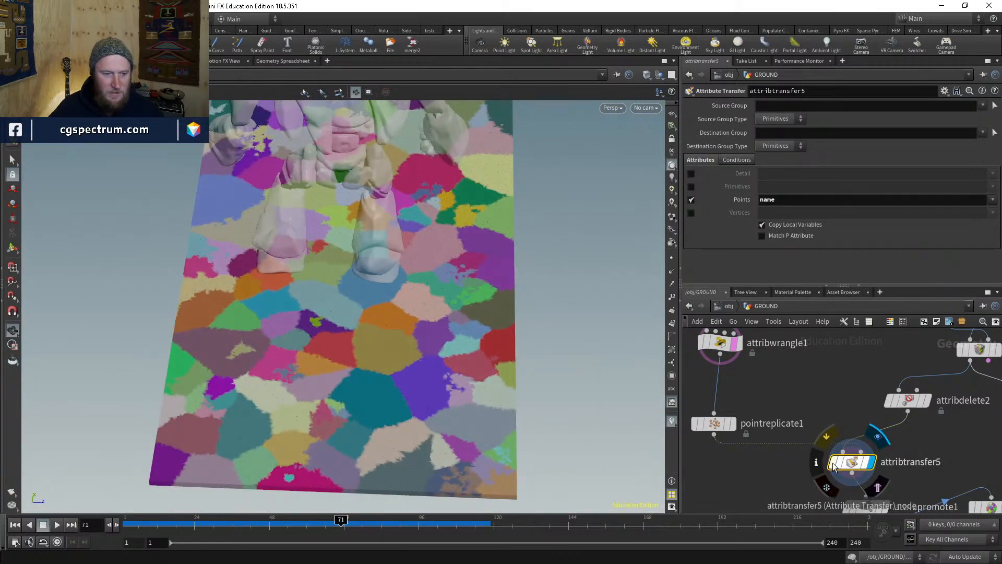
{"action": "left_click", "coordinate": [670, 422]}
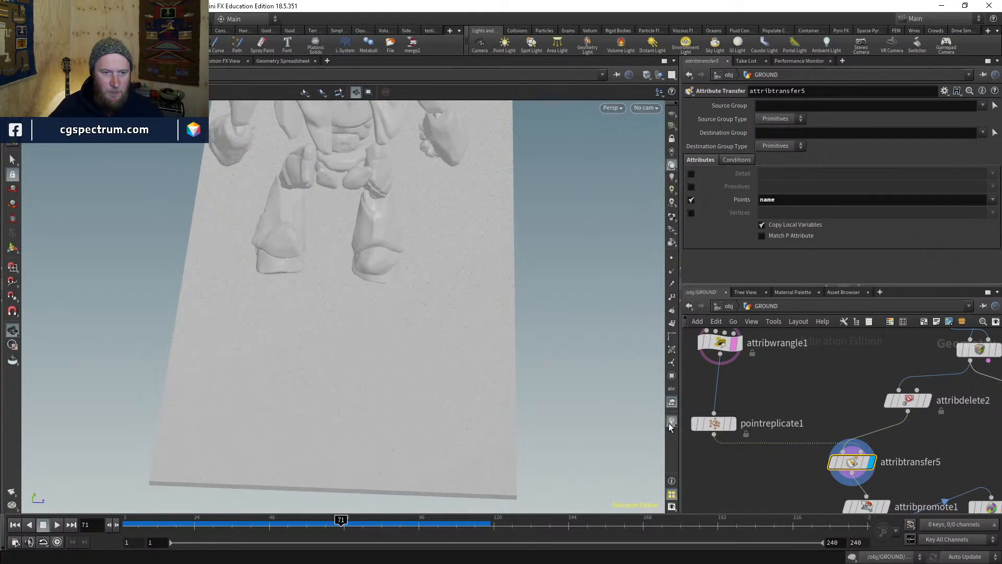
{"action": "left_click", "coordinate": [671, 422]}
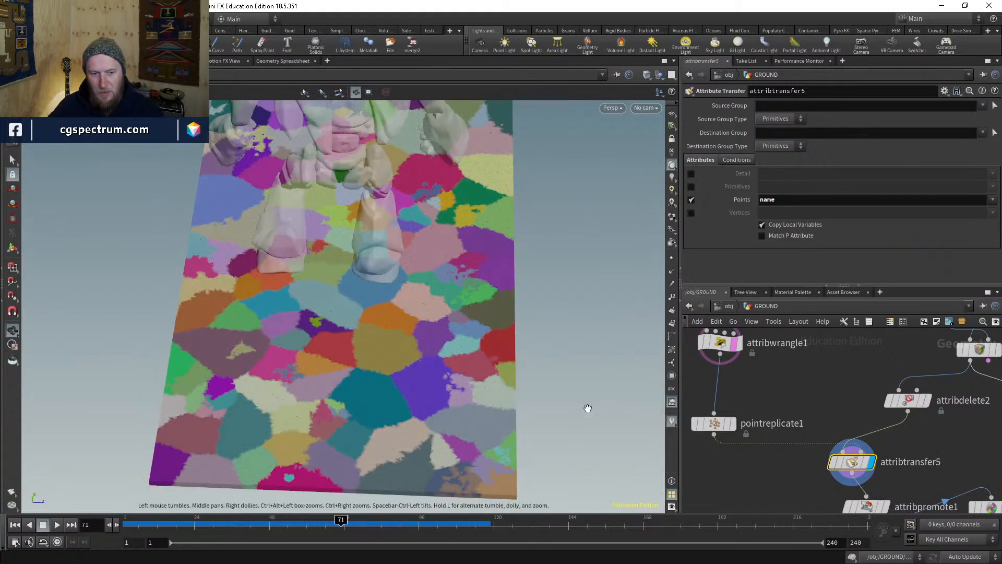
{"action": "left_click_drag", "start_coordinate": [474, 311], "coordinate": [441, 400]}
{"action": "middle_click_drag", "start_coordinate": [807, 369], "coordinate": [803, 481]}
{"action": "left_click", "coordinate": [736, 407]}
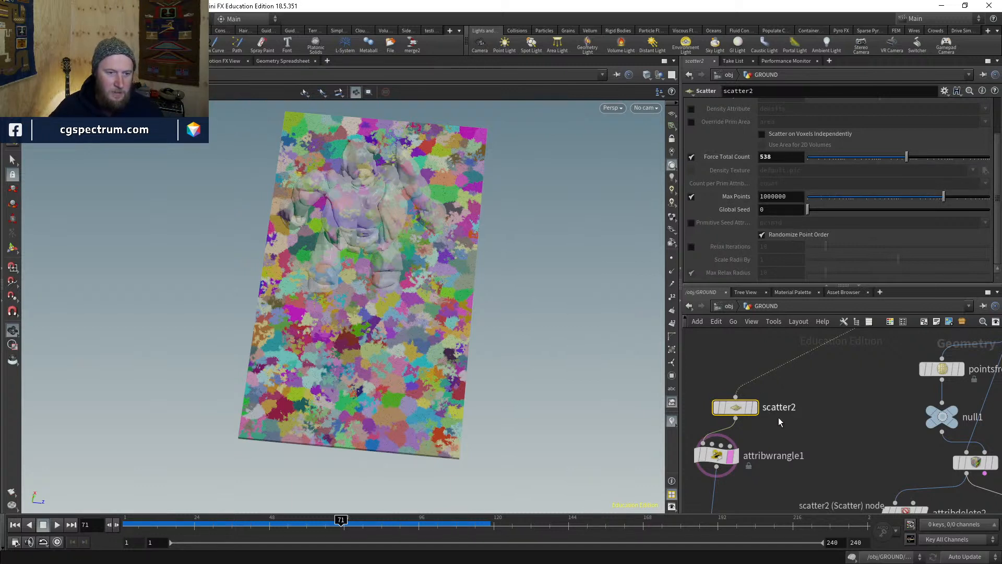
- Raise pointreplicate1's noise frequency from 7 to 11.8
{"action": "middle_click_drag", "start_coordinate": [793, 434], "coordinate": [784, 400]}
{"action": "left_click", "coordinate": [714, 422]}
{"action": "left_click", "coordinate": [728, 455]}
{"action": "left_click", "coordinate": [748, 130]}
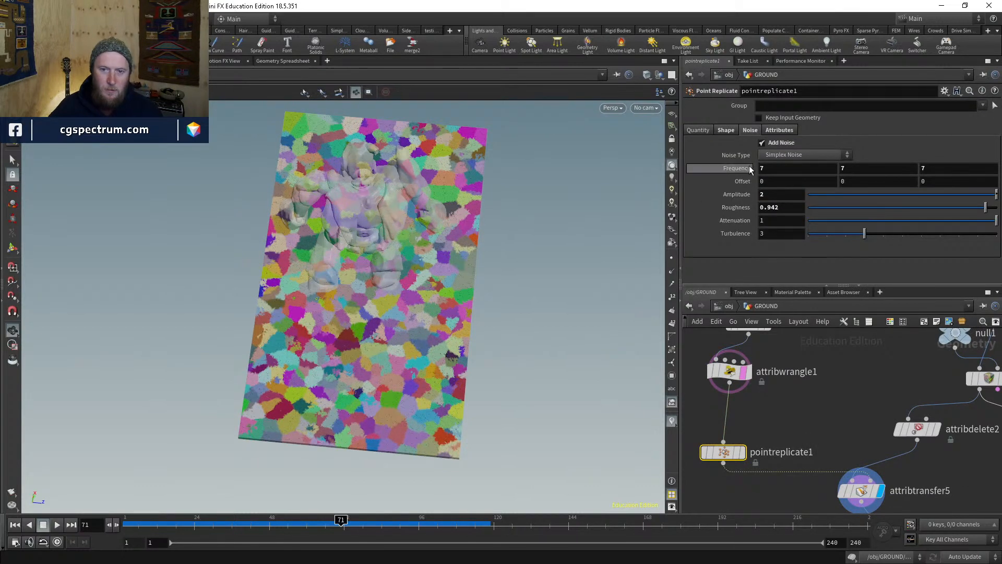
{"action": "left_click_drag", "start_coordinate": [746, 172], "coordinate": [746, 173]}
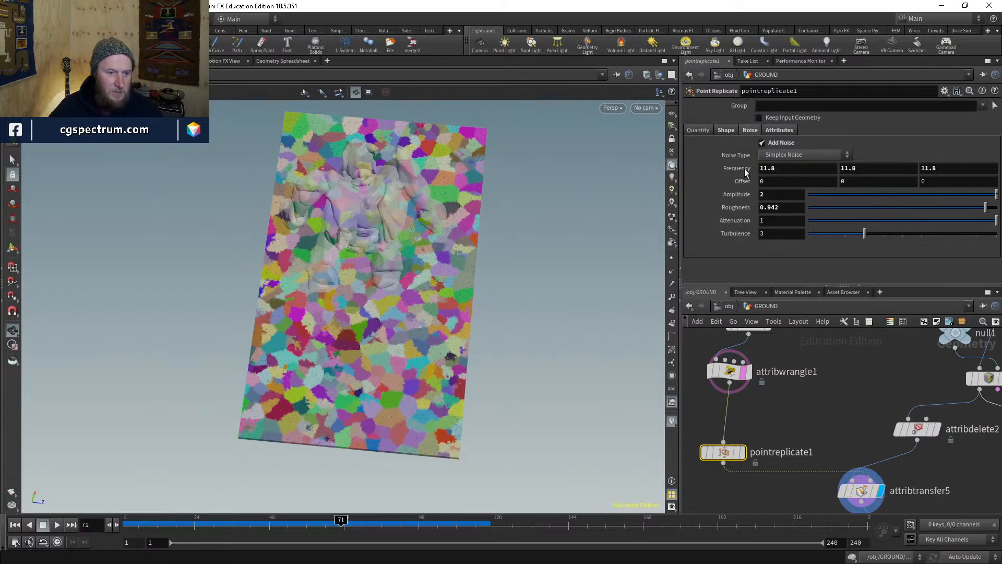
{"action": "left_click", "coordinate": [783, 195]}
- Set the replicated sphere shape's uniform scale to 0.86
{"action": "left_click", "coordinate": [728, 131]}
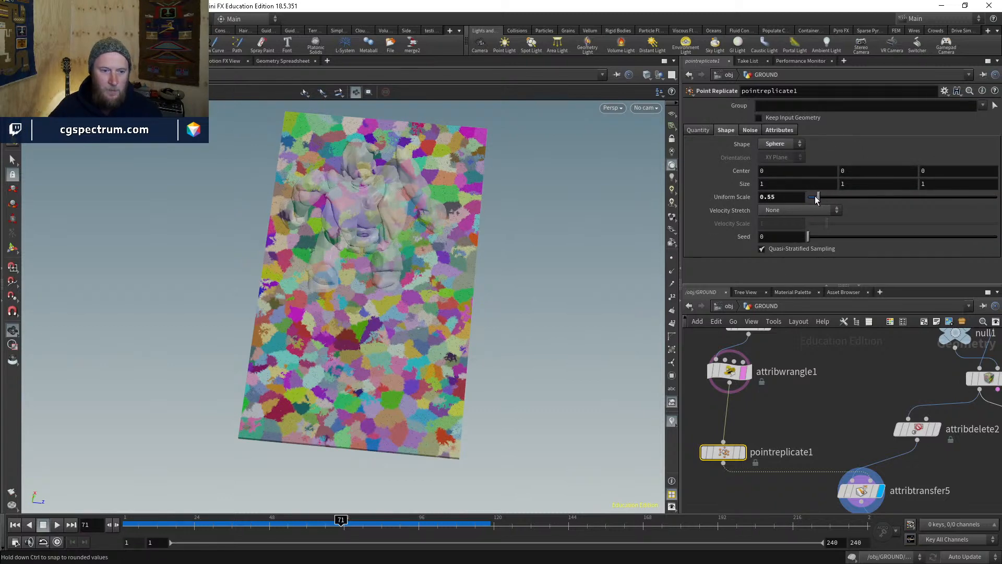
{"action": "left_click_drag", "start_coordinate": [816, 198], "coordinate": [863, 200]}
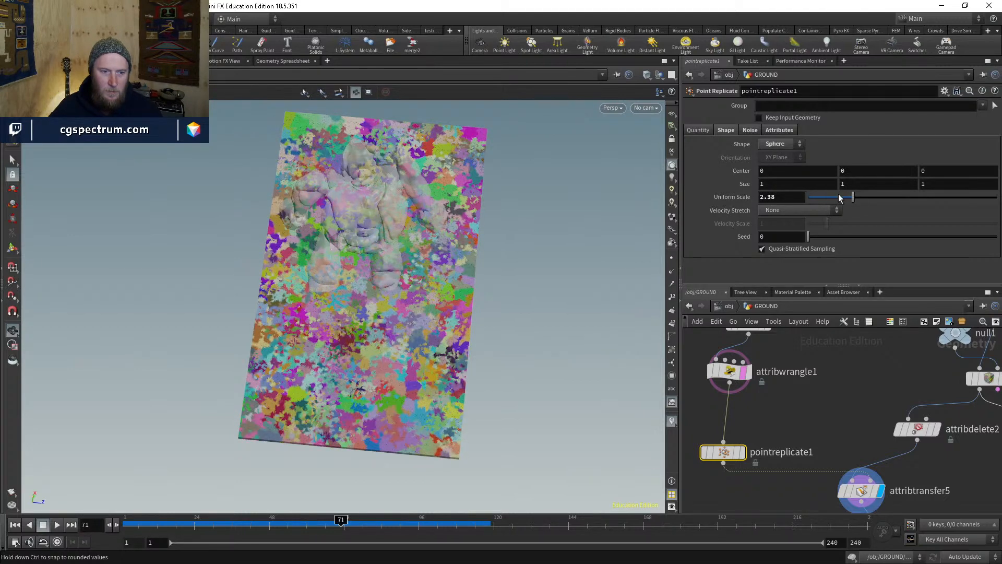
{"action": "left_click", "coordinate": [840, 197]}
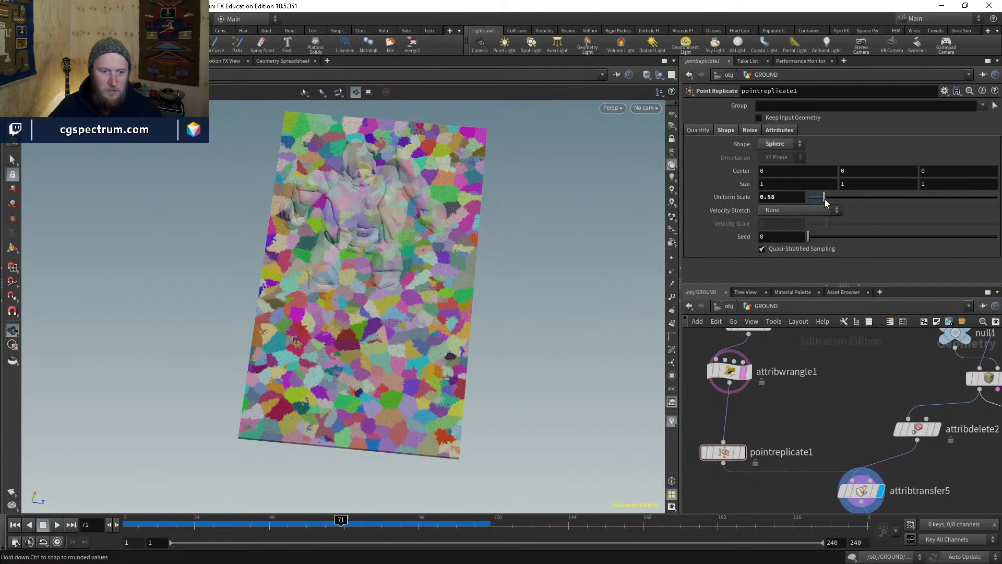
{"action": "left_click_drag", "start_coordinate": [826, 200], "coordinate": [826, 199]}
- Display pointreplicate1's coloured point clusters and view them level over the ground plane
{"action": "middle_click_drag", "start_coordinate": [797, 424], "coordinate": [810, 536]}
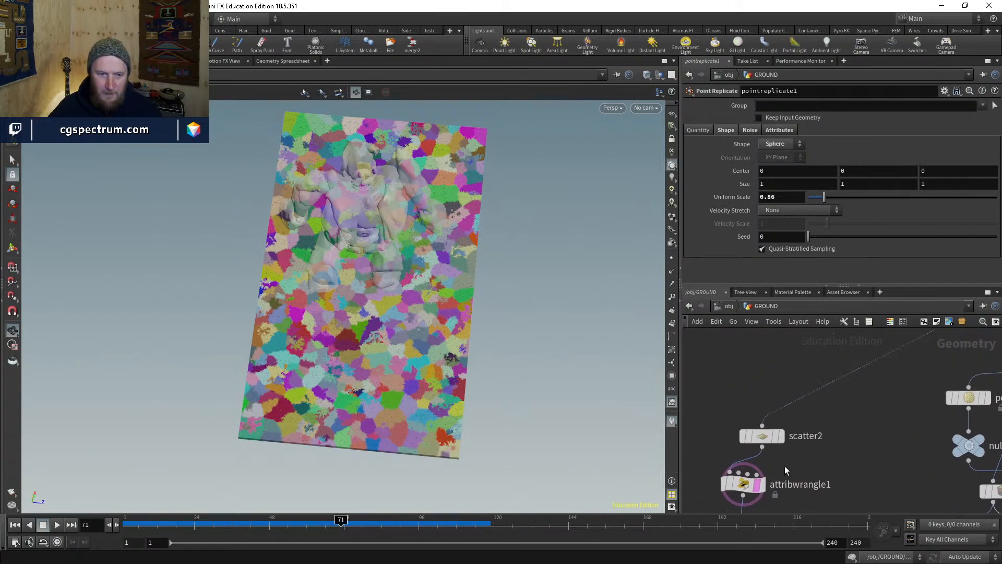
{"action": "middle_click_drag", "start_coordinate": [793, 467], "coordinate": [796, 426]}
{"action": "left_click_drag", "start_coordinate": [770, 397], "coordinate": [759, 374]}
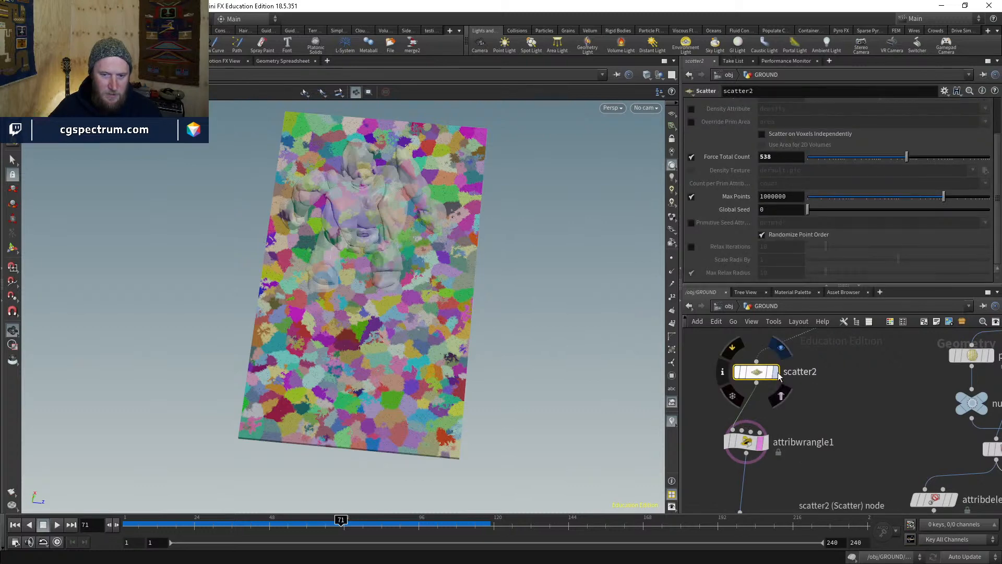
{"action": "key", "text": "r"}
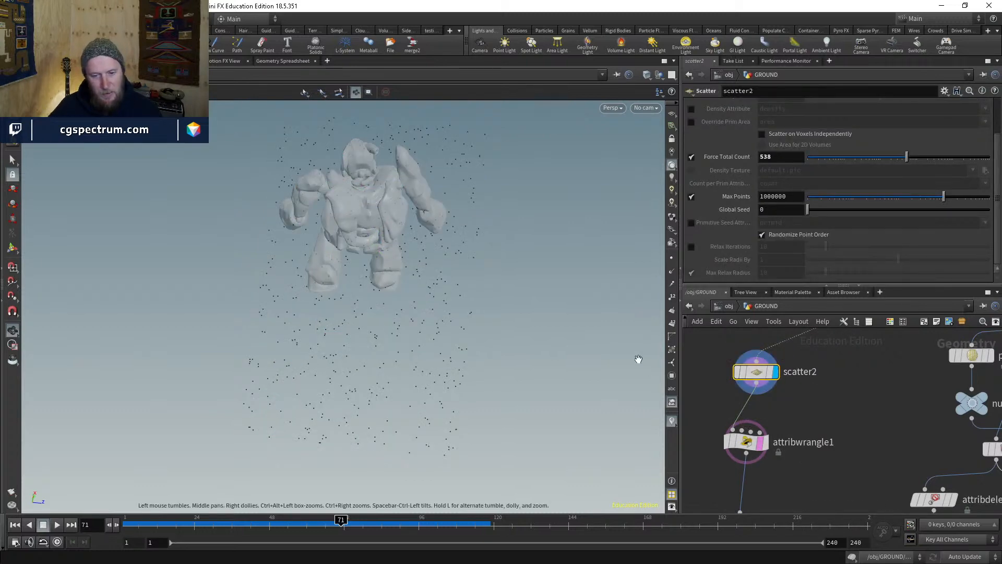
{"action": "left_click", "coordinate": [762, 442]}
{"action": "middle_click_drag", "start_coordinate": [786, 478], "coordinate": [784, 418]}
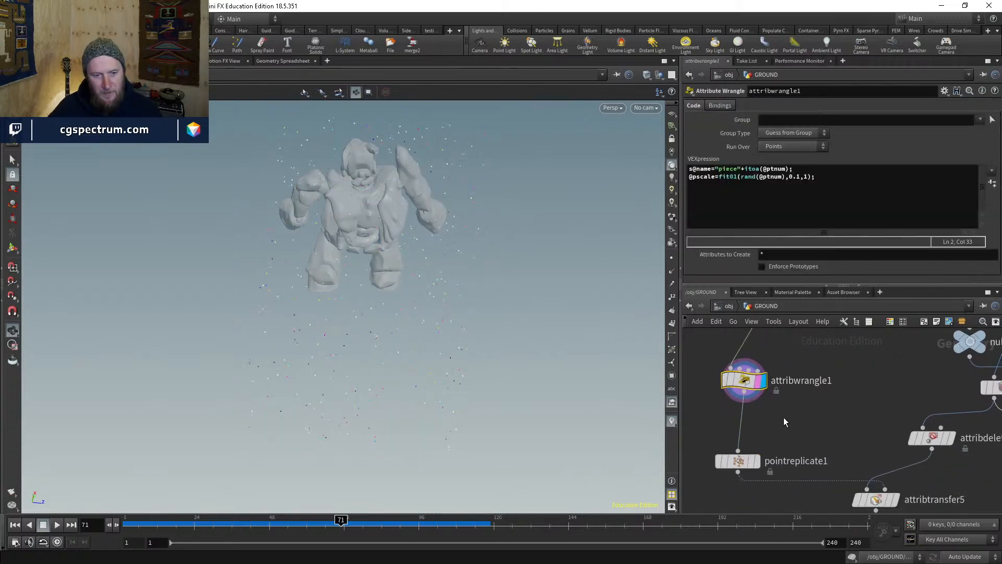
{"action": "left_click", "coordinate": [756, 461]}
{"action": "left_click_drag", "start_coordinate": [452, 318], "coordinate": [464, 259]}
{"action": "middle_click_drag", "start_coordinate": [798, 427], "coordinate": [800, 463]}
{"action": "left_click_drag", "start_coordinate": [429, 329], "coordinate": [432, 269]}
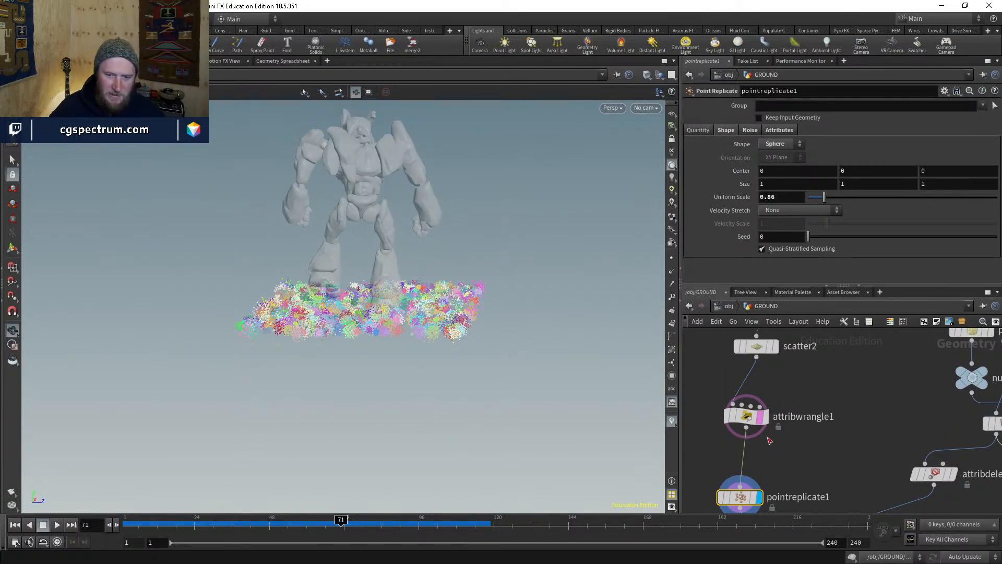
{"action": "key", "text": "Tab"}
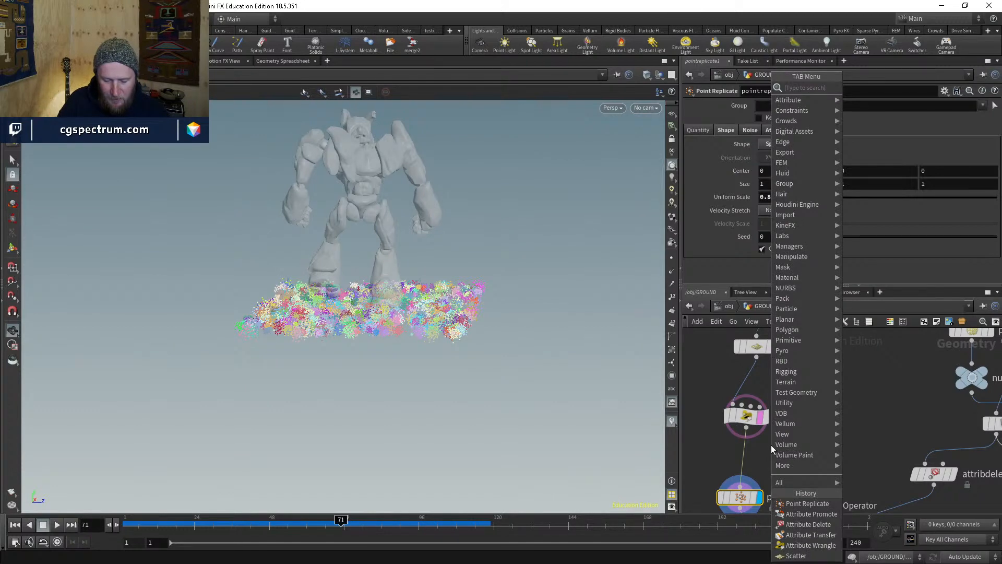
- Add an Attribute VOP spliced between attribwrangle1 and pointreplicate1
{"action": "type", "text": "attribvop"}
{"action": "key", "text": "Return"}
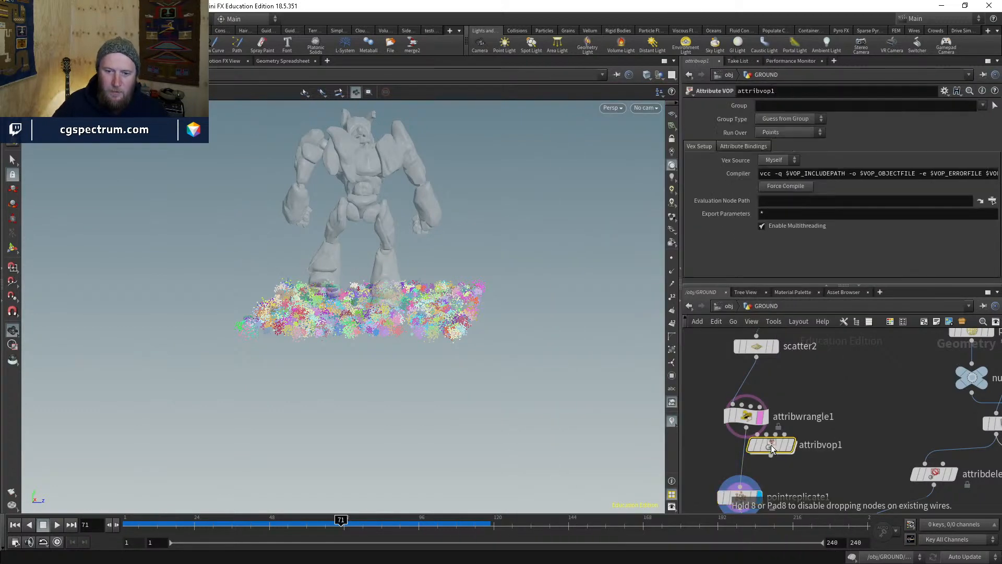
{"action": "left_click_drag", "start_coordinate": [772, 446], "coordinate": [799, 454]}
{"action": "middle_click_drag", "start_coordinate": [833, 481], "coordinate": [808, 413]}
{"action": "left_click", "coordinate": [780, 384]}
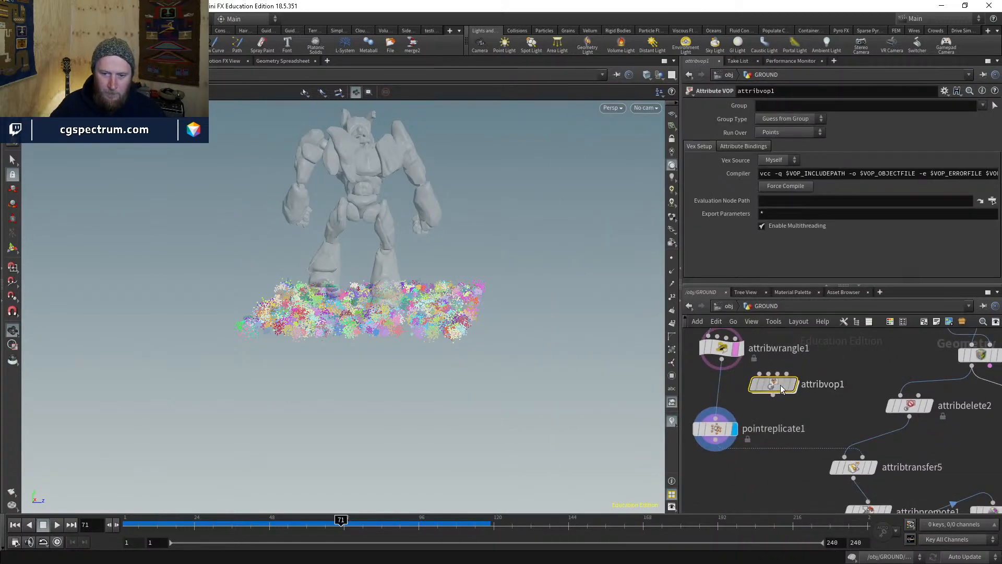
{"action": "left_click_drag", "start_coordinate": [781, 389], "coordinate": [731, 398]}
{"action": "mouse_move", "coordinate": [745, 400]}
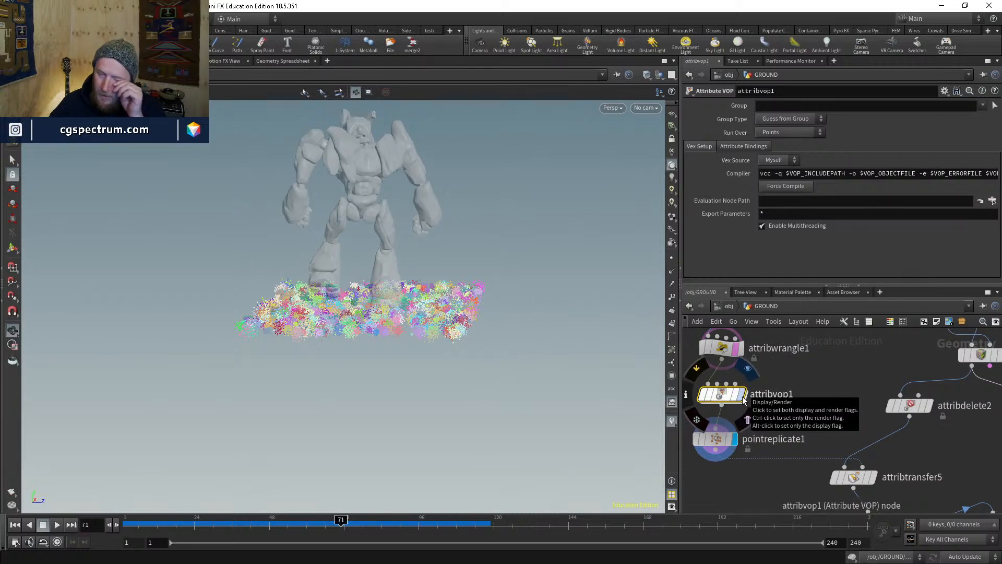
- Inside attribvop1, add a Turbulent Noise node fed by point position
{"action": "double_click", "coordinate": [730, 395]}
{"action": "key", "text": "Tab"}
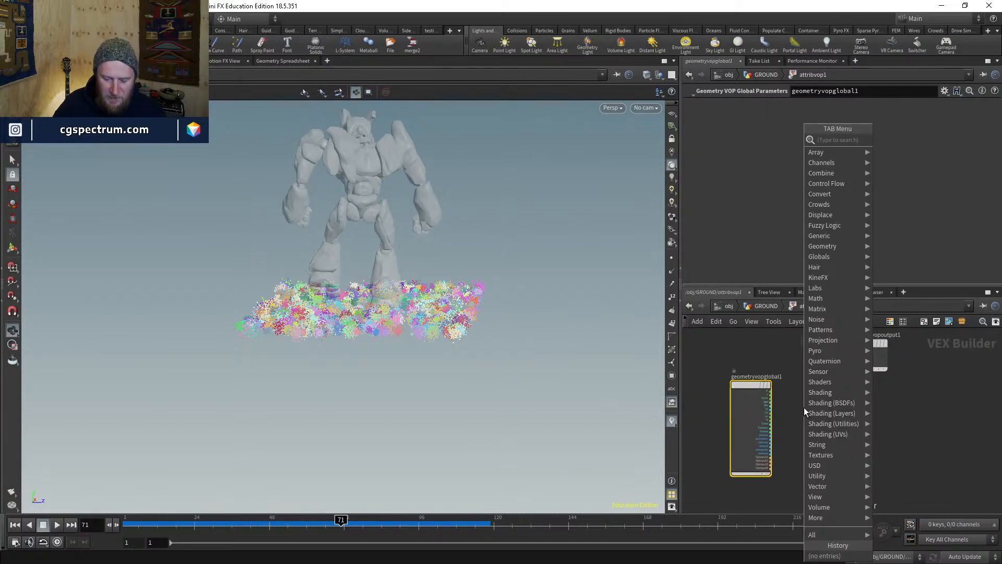
{"action": "type", "text": "turb"}
{"action": "key", "text": "Return"}
{"action": "left_click", "coordinate": [812, 431]}
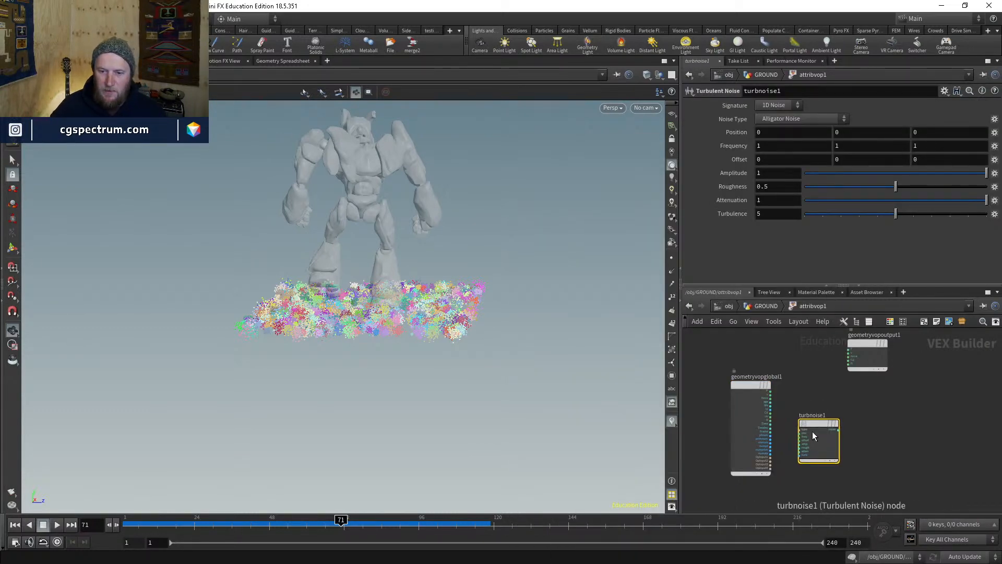
{"action": "scroll", "coordinate": [812, 431], "scroll_direction": "up", "scroll_amount": 3}
{"action": "left_click_drag", "start_coordinate": [785, 433], "coordinate": [737, 370]}
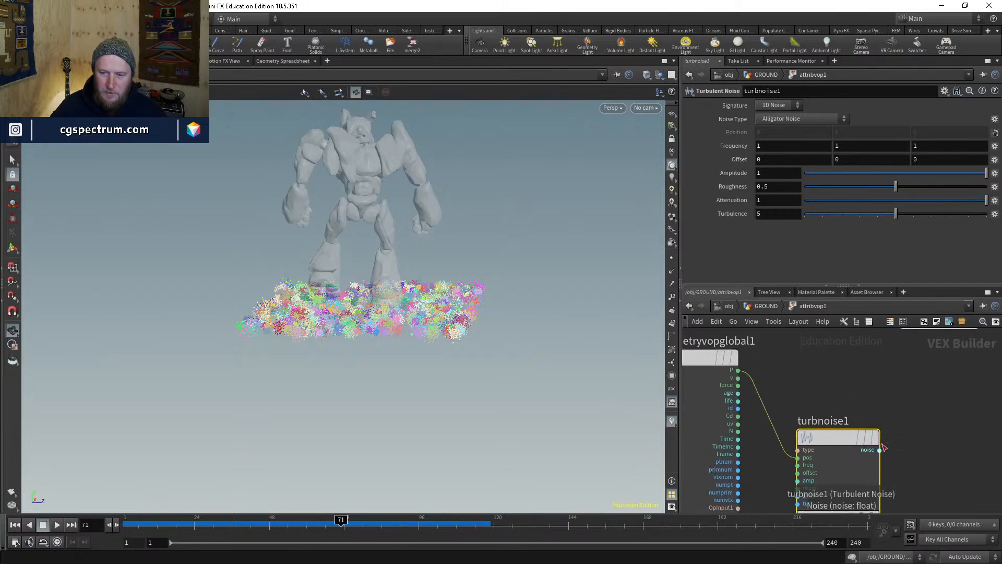
- Add an add1 node summing point position and the turbulent noise
{"action": "key", "text": "Tab"}
{"action": "type", "text": "add"}
{"action": "key", "text": "Return"}
{"action": "left_click", "coordinate": [885, 388]}
{"action": "left_click", "coordinate": [844, 399]}
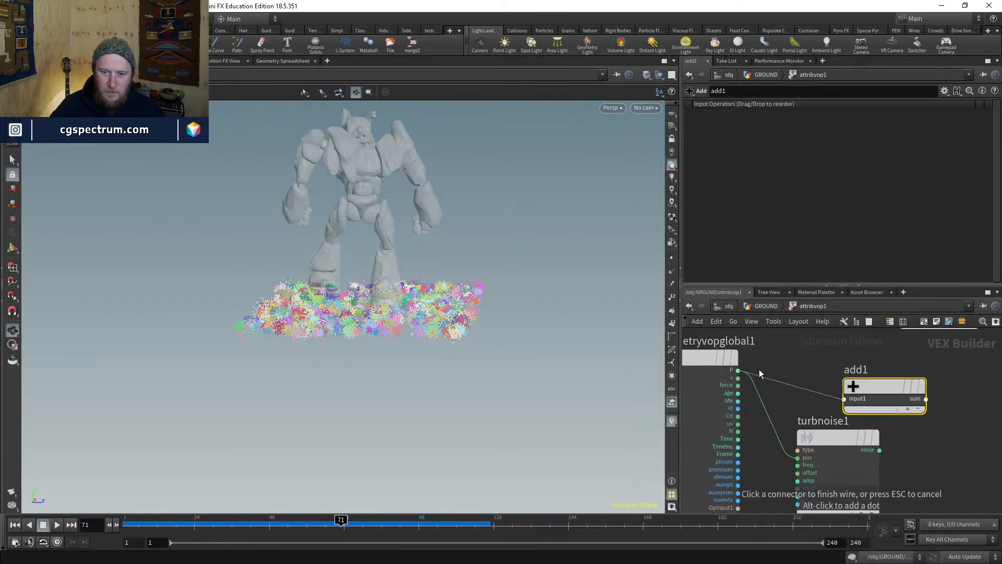
{"action": "left_click", "coordinate": [738, 370]}
{"action": "left_click", "coordinate": [844, 406]}
{"action": "left_click", "coordinate": [880, 450]}
- Wire add1's sum into the output position
{"action": "left_click_drag", "start_coordinate": [833, 433], "coordinate": [823, 460]}
{"action": "middle_click_drag", "start_coordinate": [924, 404], "coordinate": [852, 450]}
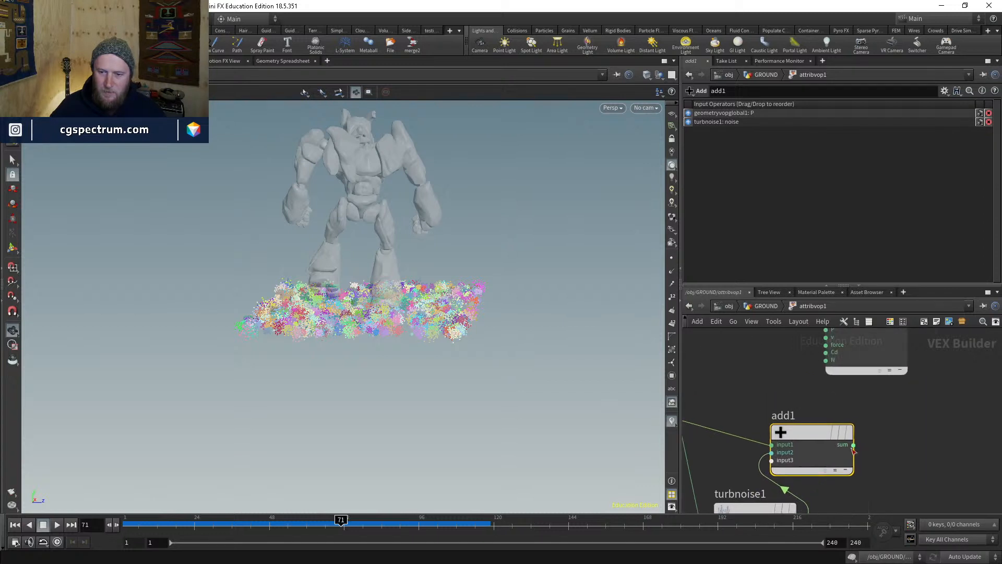
{"action": "left_click", "coordinate": [853, 447]}
{"action": "middle_click_drag", "start_coordinate": [872, 392], "coordinate": [855, 508]}
{"action": "left_click", "coordinate": [808, 442]}
{"action": "middle_click_drag", "start_coordinate": [778, 476], "coordinate": [796, 343]}
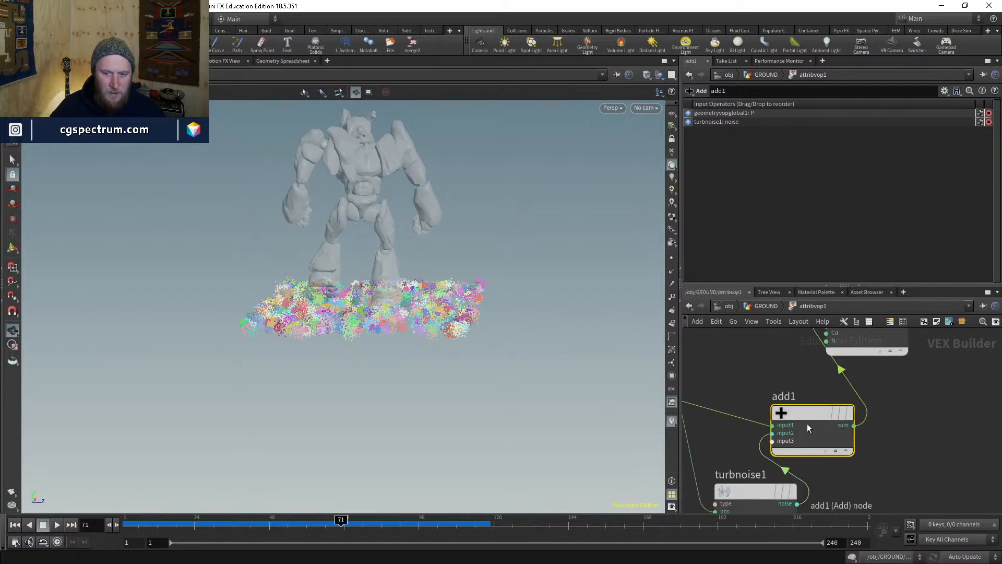
{"action": "scroll", "coordinate": [808, 428], "scroll_direction": "down", "scroll_amount": 3}
- Set turbnoise1 to 3D Noise, Original Perlin Noise, with amplitude 10
{"action": "left_click", "coordinate": [810, 429]}
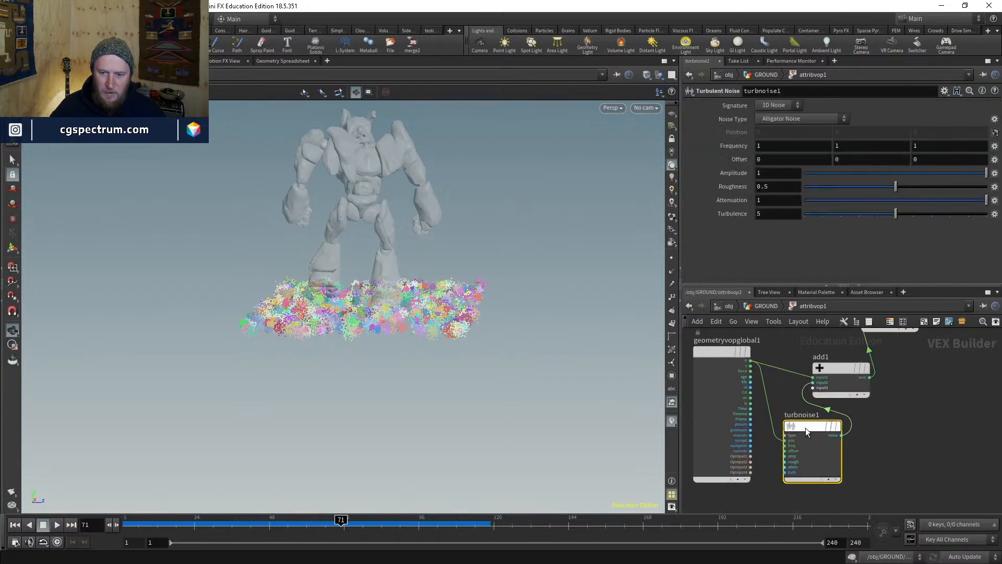
{"action": "left_click", "coordinate": [778, 106]}
{"action": "left_click", "coordinate": [773, 127]}
{"action": "left_click", "coordinate": [782, 119]}
{"action": "left_click", "coordinate": [774, 146]}
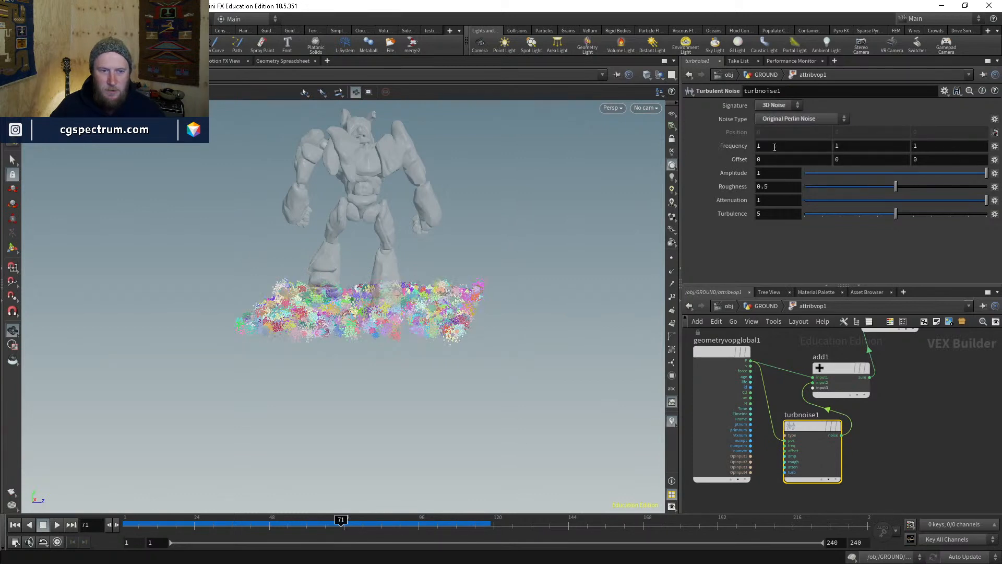
{"action": "left_click", "coordinate": [780, 172]}
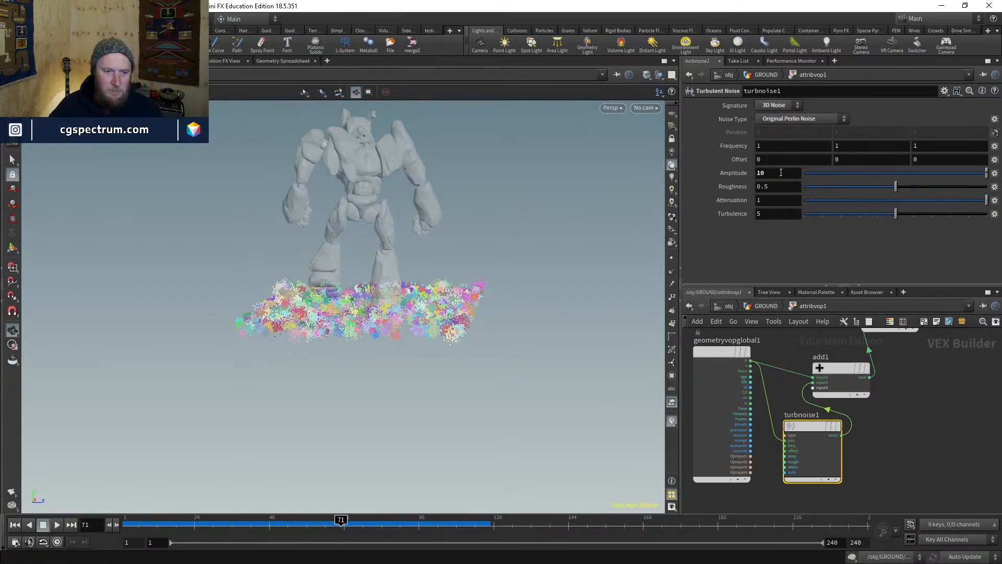
{"action": "type", "text": "0"}
{"action": "key", "text": "Return"}
- Return to the GROUND network and display the attribute transfer result
{"action": "mouse_move", "coordinate": [462, 334]}
{"action": "left_mouse_down"}
{"action": "mouse_move", "coordinate": [474, 319]}
{"action": "mouse_move", "coordinate": [409, 371]}
{"action": "mouse_move", "coordinate": [480, 334]}
{"action": "left_mouse_up"}
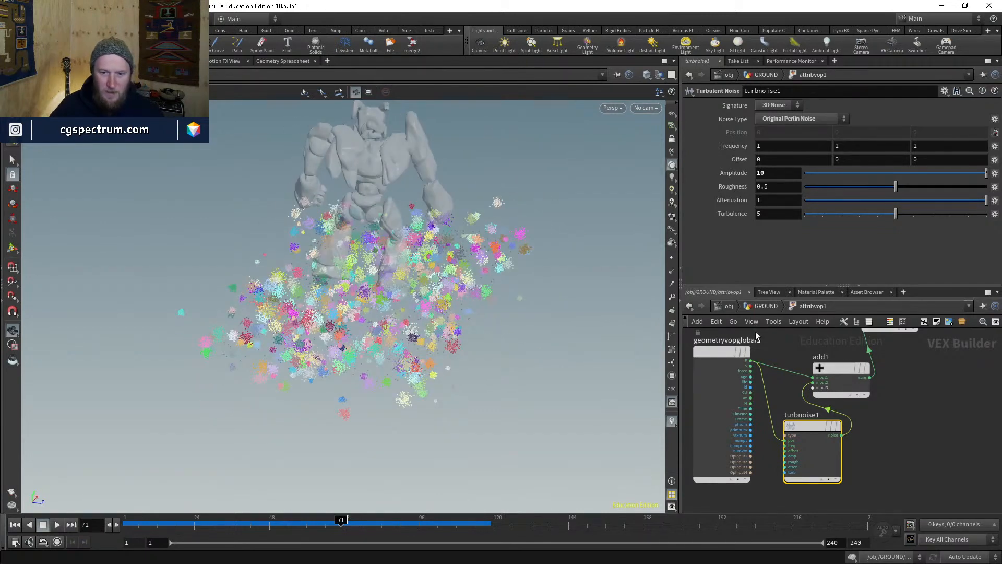
{"action": "left_click", "coordinate": [764, 306]}
{"action": "left_click", "coordinate": [824, 390]}
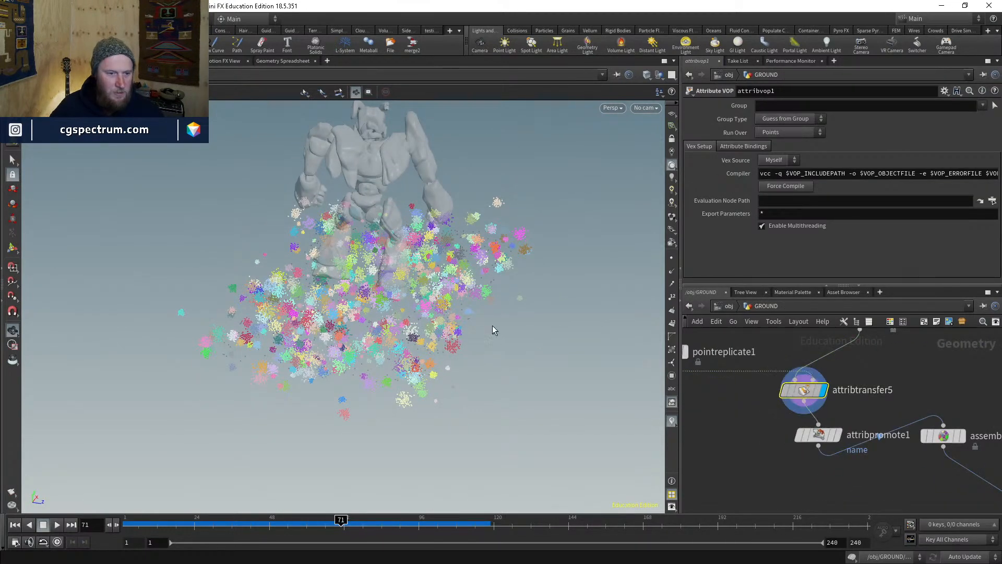
- Compare the fractured ground with attribvop1 bypassed and then re-enabled
{"action": "left_click_drag", "start_coordinate": [432, 291], "coordinate": [574, 381]}
{"action": "middle_click_drag", "start_coordinate": [717, 399], "coordinate": [842, 482]}
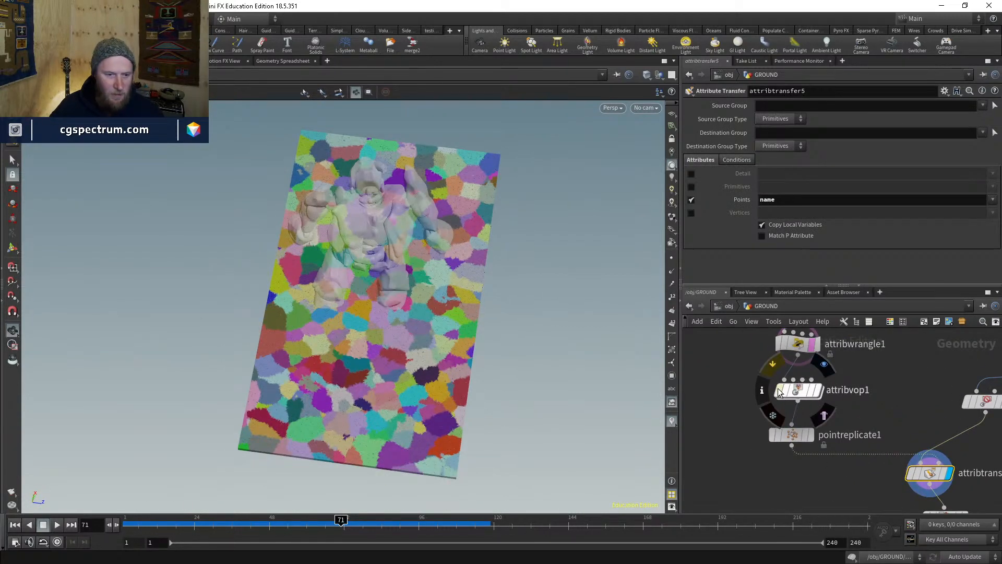
{"action": "left_click", "coordinate": [778, 389]}
{"action": "left_click", "coordinate": [777, 389]}
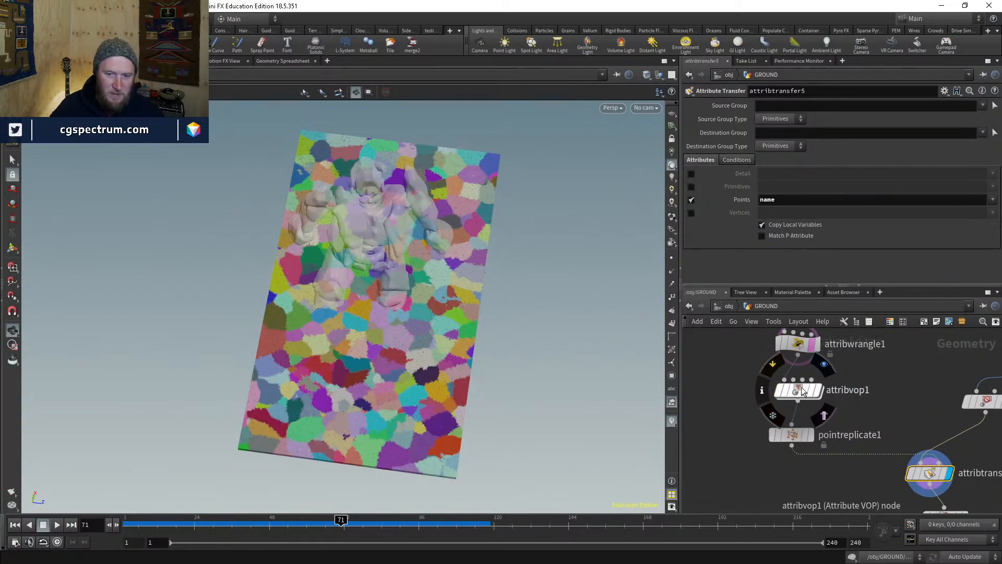
{"action": "left_click_drag", "start_coordinate": [483, 362], "coordinate": [492, 291]}
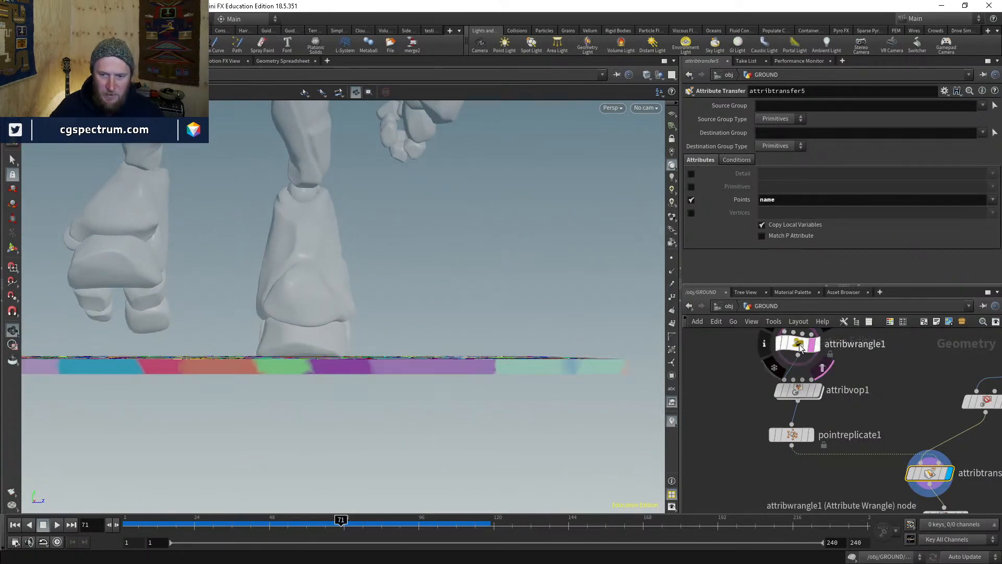
{"action": "mouse_move", "coordinate": [802, 397]}
{"action": "scroll", "coordinate": [814, 399], "scroll_direction": "down", "scroll_amount": 6}
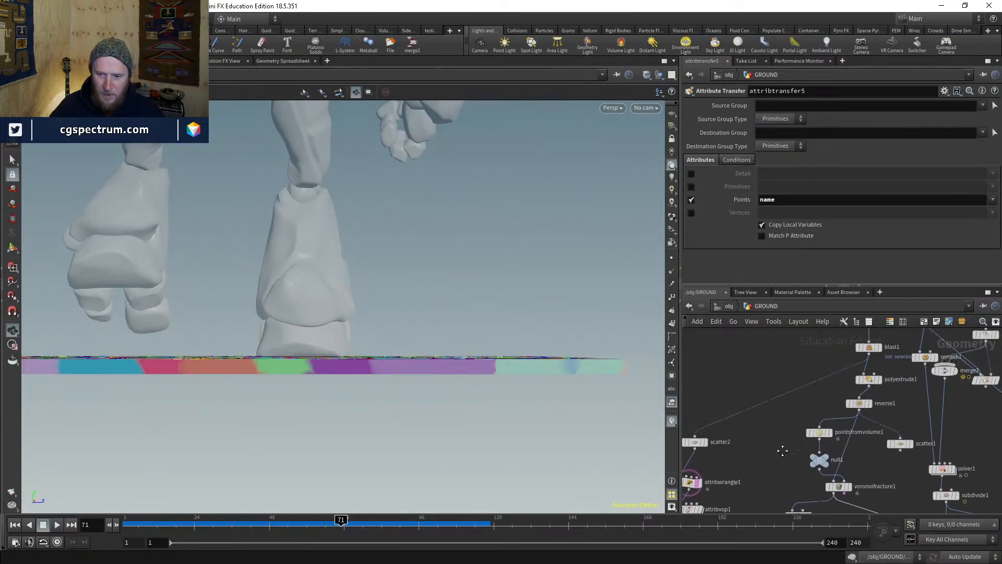
{"action": "scroll", "coordinate": [879, 401], "scroll_direction": "up", "scroll_amount": 2}
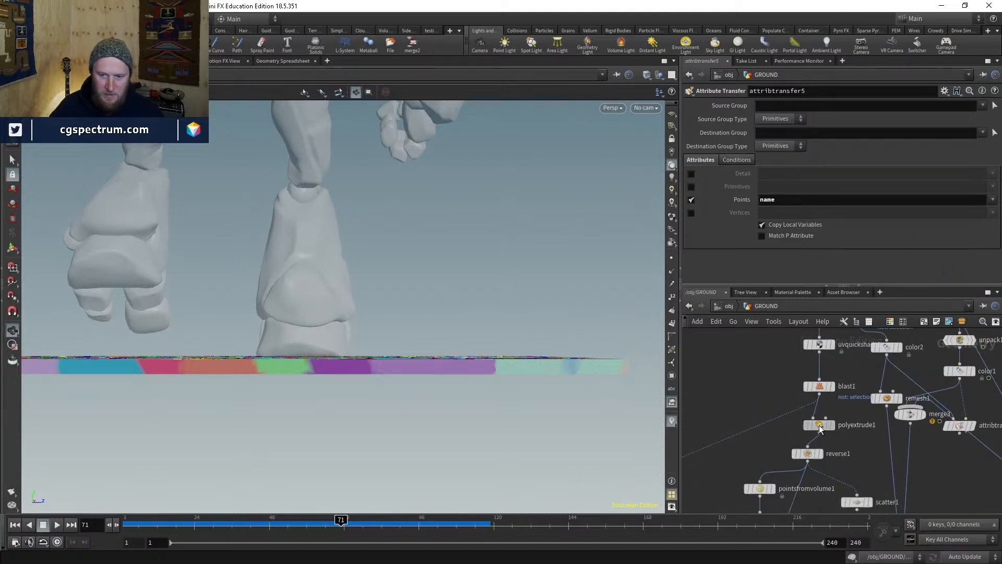
- Change polyextrude1's Distance from -0.346 to -0.8
{"action": "left_click", "coordinate": [820, 425]}
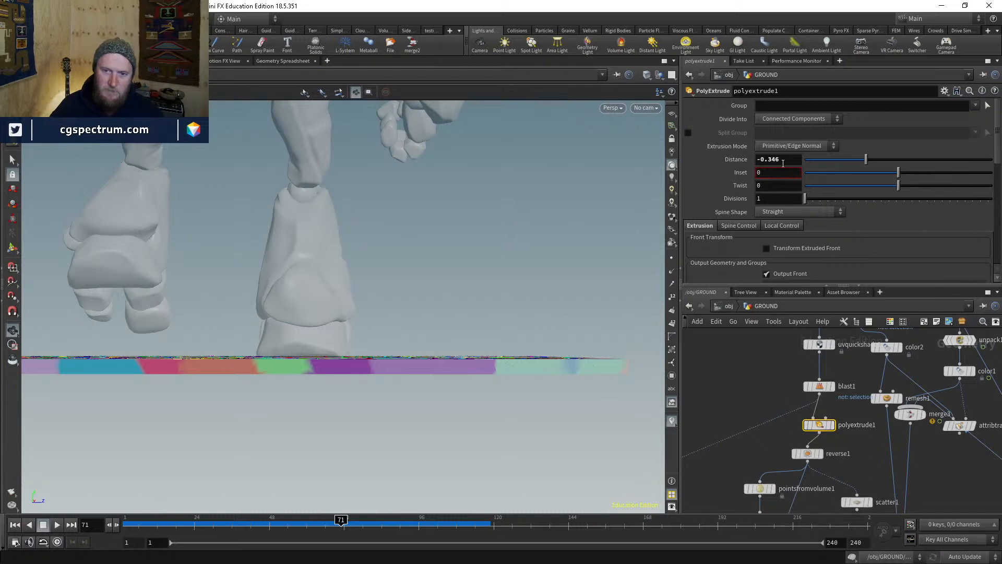
{"action": "left_click", "coordinate": [759, 158]}
{"action": "left_click", "coordinate": [791, 160]}
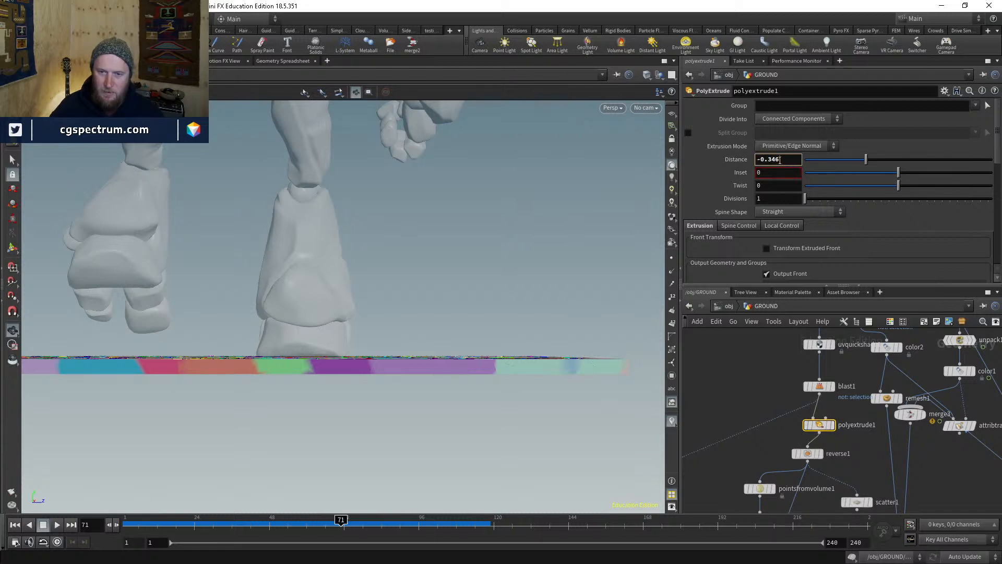
{"action": "left_click_drag", "start_coordinate": [768, 159], "coordinate": [818, 163]}
{"action": "type", "text": "8"}
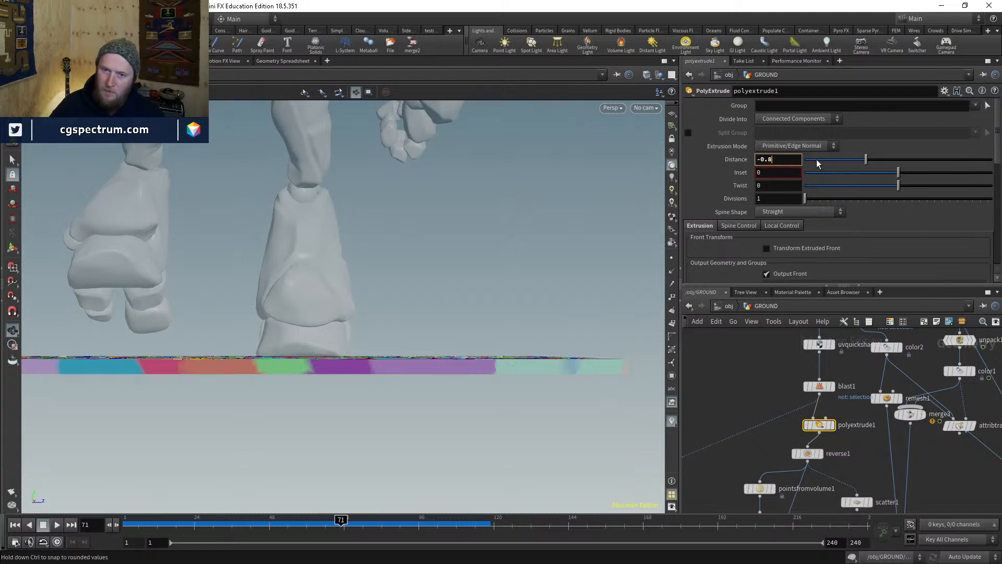
{"action": "key", "text": "Return"}
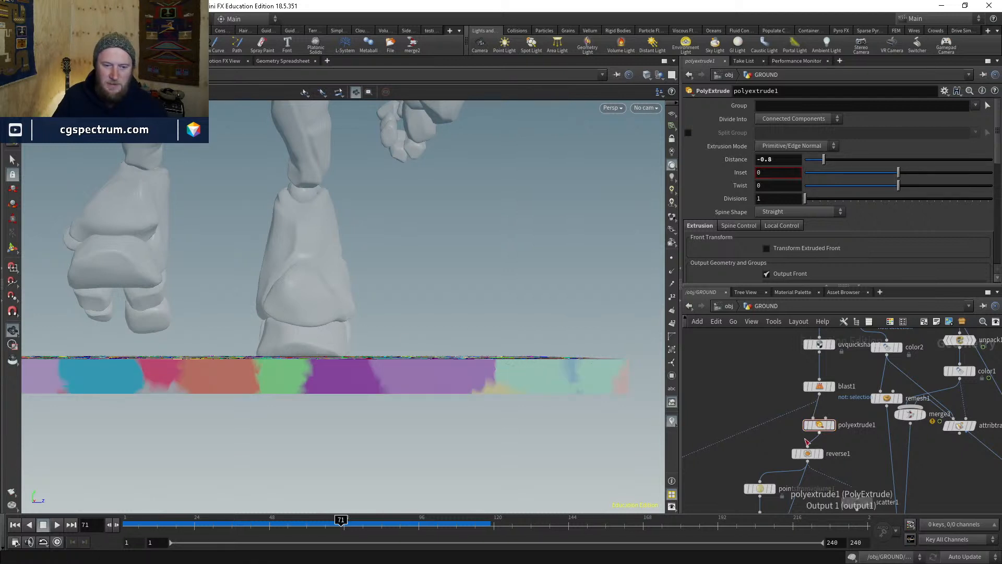
- Orbit and zoom around the thickened slab, including its underside and edges, then reveal scatter2 through attribtransfer5
{"action": "middle_click_drag", "start_coordinate": [756, 455], "coordinate": [759, 433]}
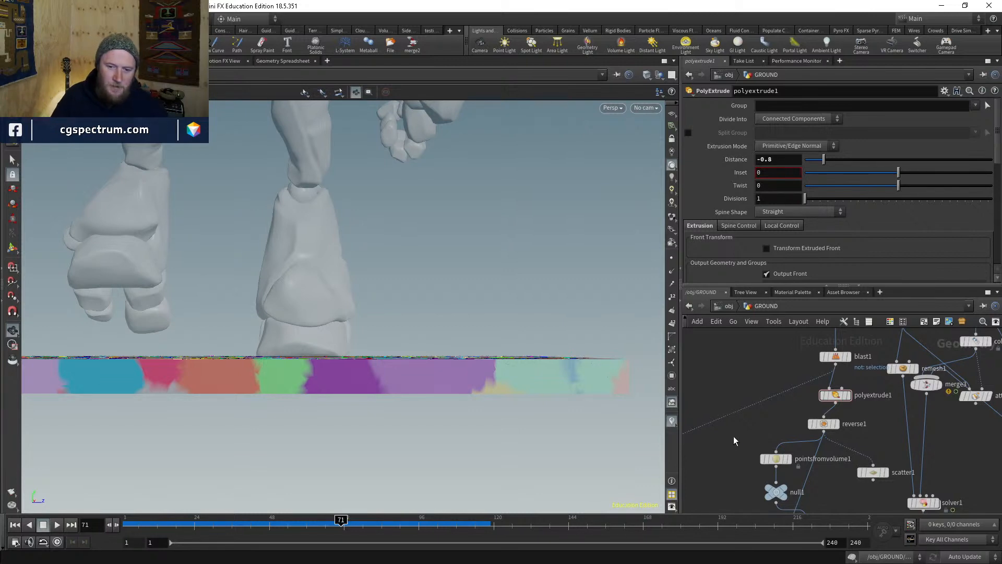
{"action": "mouse_move", "coordinate": [406, 315]}
{"action": "left_mouse_down"}
{"action": "mouse_move", "coordinate": [392, 343]}
{"action": "mouse_move", "coordinate": [420, 293]}
{"action": "mouse_move", "coordinate": [409, 315]}
{"action": "left_mouse_up"}
{"action": "scroll", "coordinate": [326, 334], "scroll_direction": "up", "scroll_amount": 4}
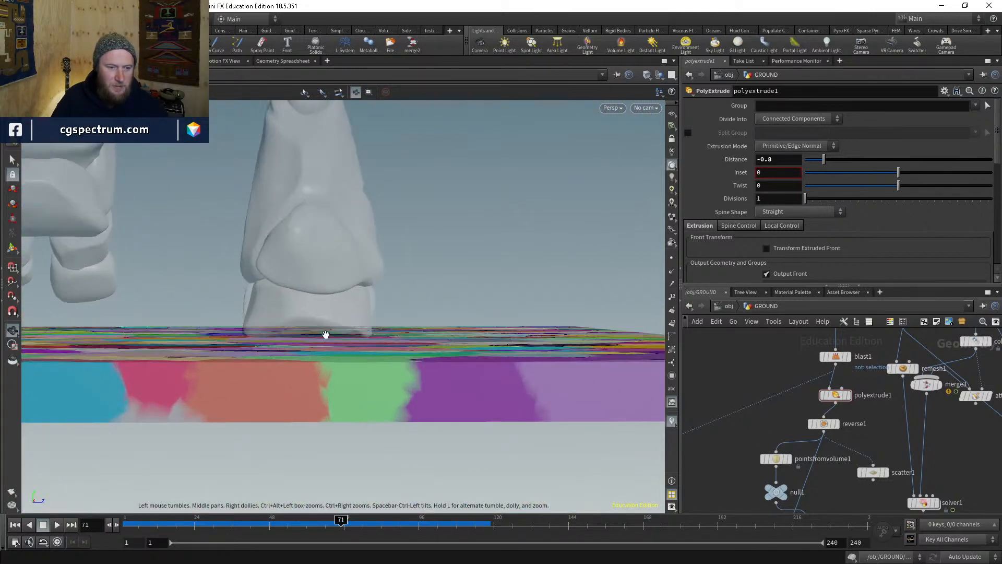
{"action": "middle_click_drag", "start_coordinate": [326, 334], "coordinate": [373, 326]}
{"action": "scroll", "coordinate": [320, 402], "scroll_direction": "down", "scroll_amount": 6}
{"action": "middle_click_drag", "start_coordinate": [320, 418], "coordinate": [374, 410]}
{"action": "middle_click_drag", "start_coordinate": [501, 397], "coordinate": [455, 410]}
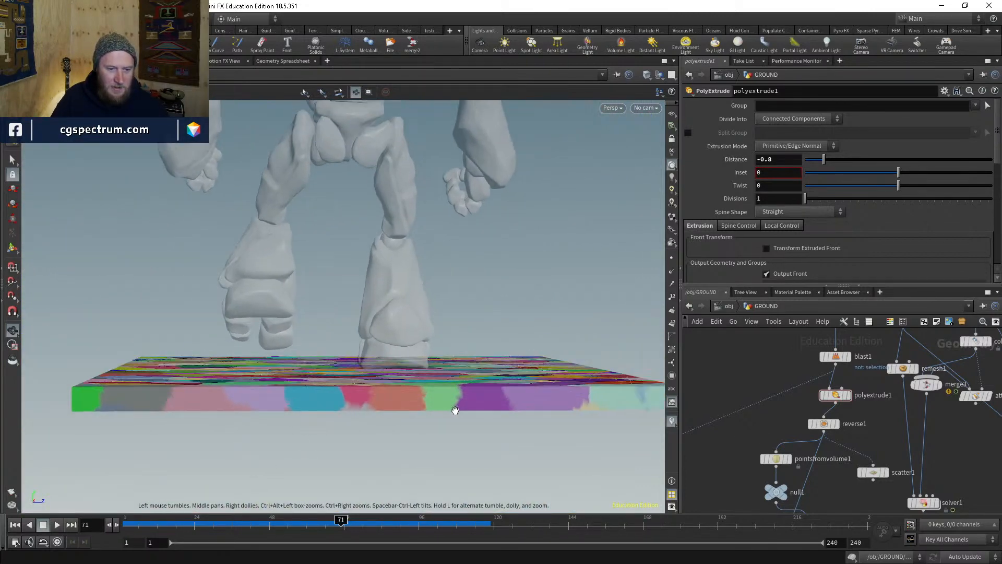
{"action": "left_click_drag", "start_coordinate": [455, 410], "coordinate": [364, 395]}
{"action": "scroll", "coordinate": [367, 386], "scroll_direction": "up", "scroll_amount": 3}
{"action": "scroll", "coordinate": [316, 391], "scroll_direction": "up", "scroll_amount": 4}
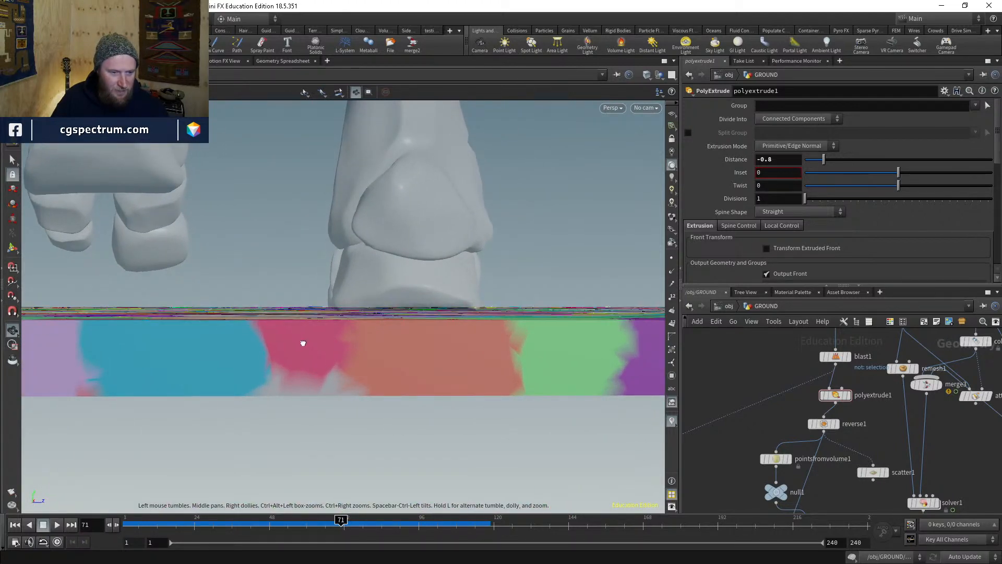
{"action": "left_click_drag", "start_coordinate": [303, 343], "coordinate": [313, 337]}
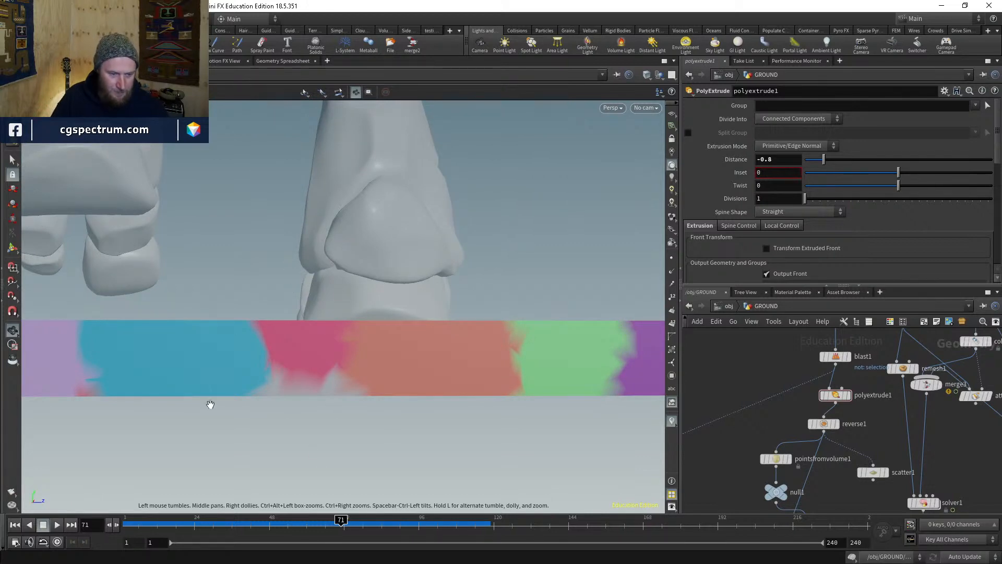
{"action": "mouse_move", "coordinate": [211, 405]}
{"action": "left_mouse_down"}
{"action": "mouse_move", "coordinate": [287, 339]}
{"action": "mouse_move", "coordinate": [273, 396]}
{"action": "mouse_move", "coordinate": [291, 465]}
{"action": "mouse_move", "coordinate": [317, 323]}
{"action": "mouse_move", "coordinate": [276, 279]}
{"action": "left_mouse_up"}
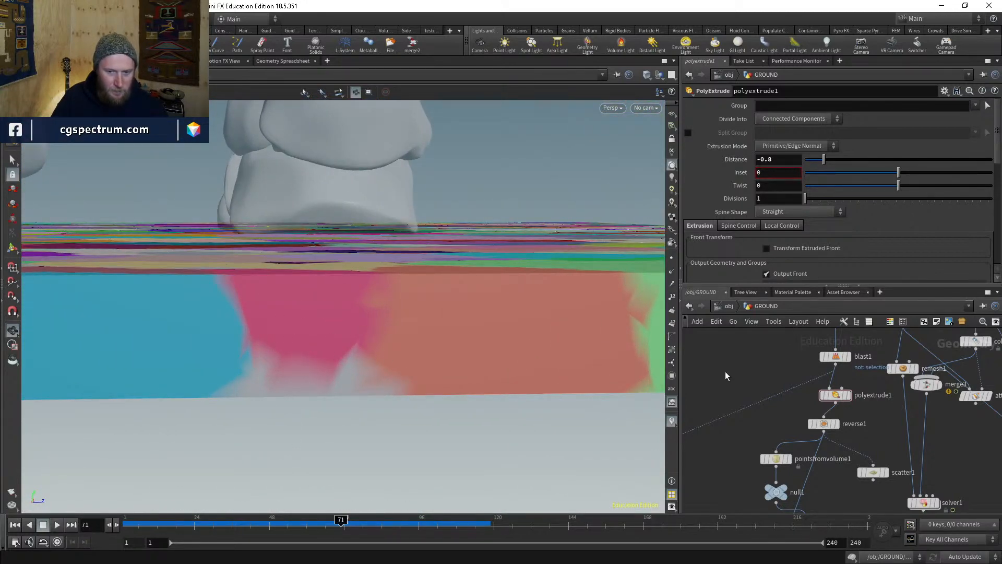
{"action": "middle_click_drag", "start_coordinate": [753, 449], "coordinate": [788, 432]}
- Display attribvop1's noise-displaced points, then pointreplicate1's coloured clouds, to compare them
{"action": "left_click", "coordinate": [761, 441]}
{"action": "left_click", "coordinate": [749, 442]}
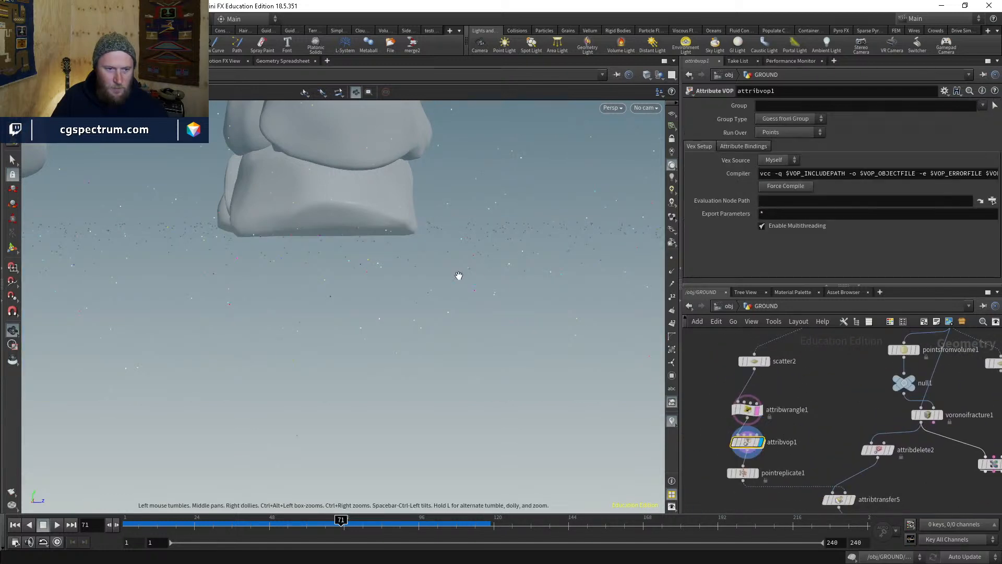
{"action": "right_click_drag", "start_coordinate": [459, 275], "coordinate": [392, 412]}
{"action": "left_click_drag", "start_coordinate": [392, 411], "coordinate": [486, 338]}
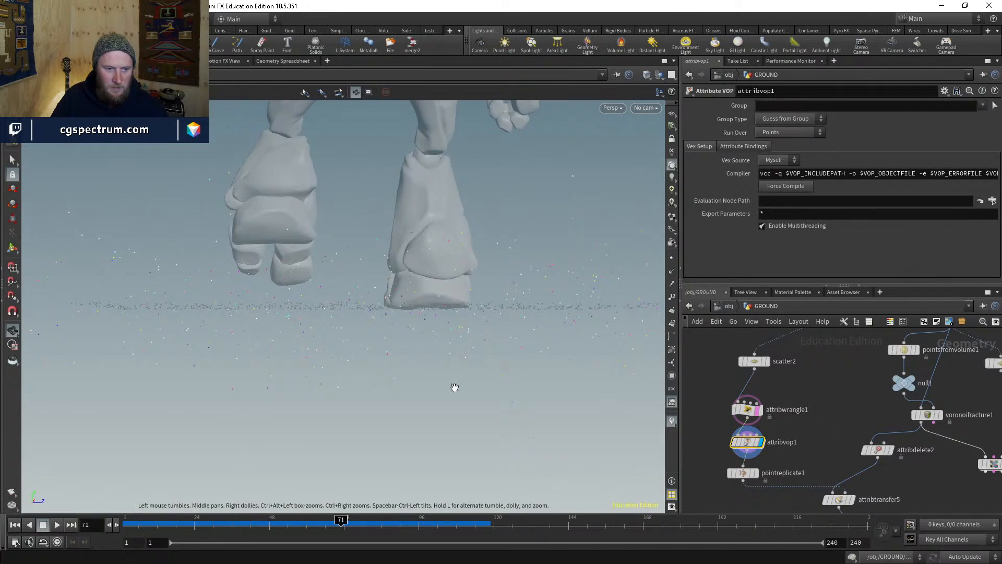
{"action": "mouse_move", "coordinate": [733, 445]}
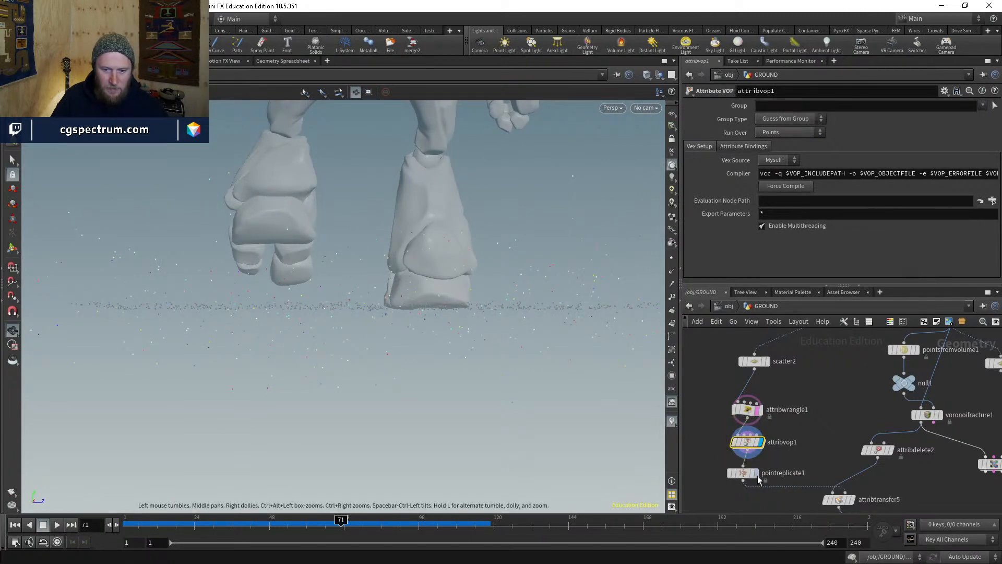
{"action": "left_click", "coordinate": [756, 472]}
{"action": "left_click", "coordinate": [743, 472]}
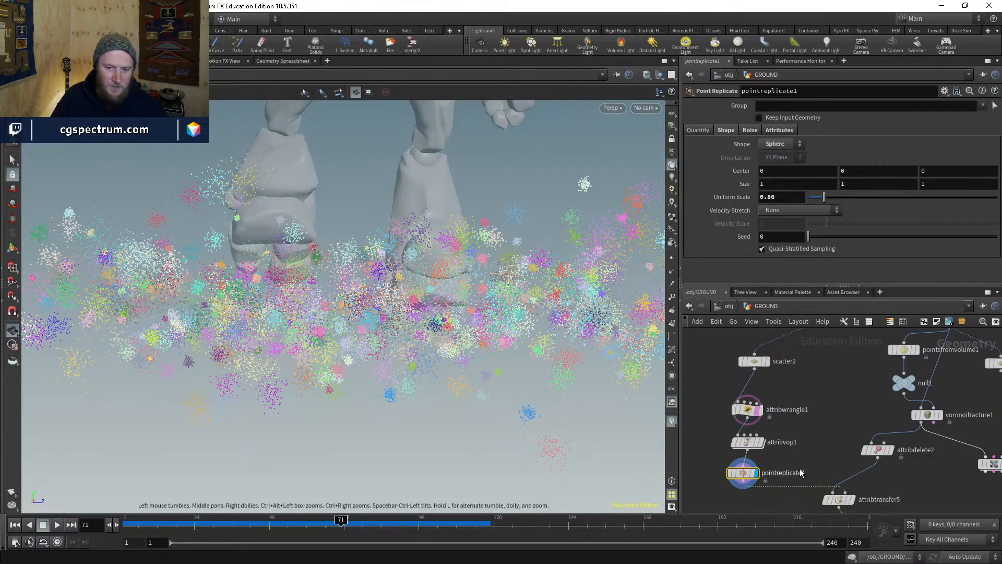
{"action": "middle_click_drag", "start_coordinate": [747, 457], "coordinate": [713, 416]}
- Inside attribvop1, raise turbnoise1's amplitude to 20, then return to GROUND
{"action": "left_click", "coordinate": [712, 399]}
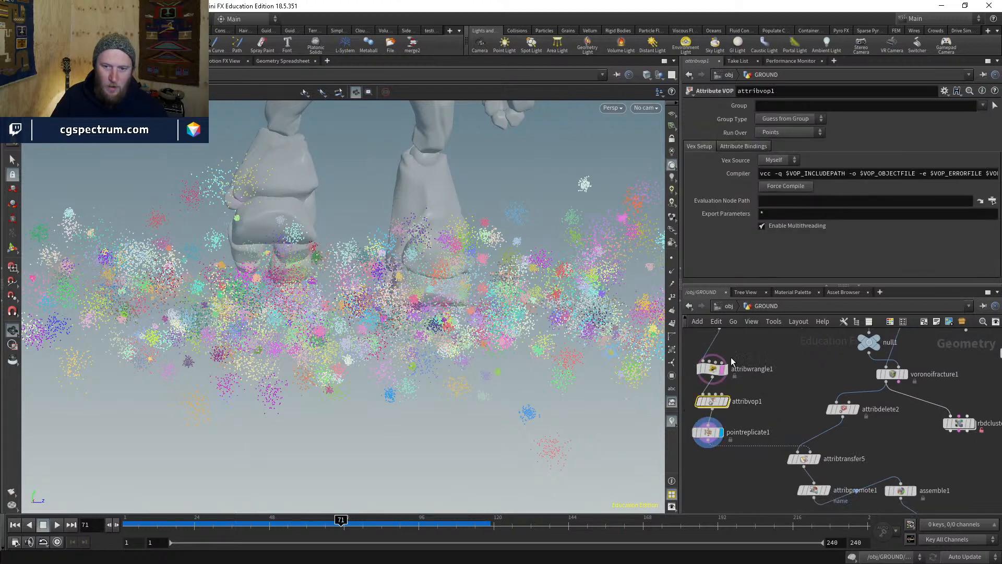
{"action": "double_click", "coordinate": [712, 400]}
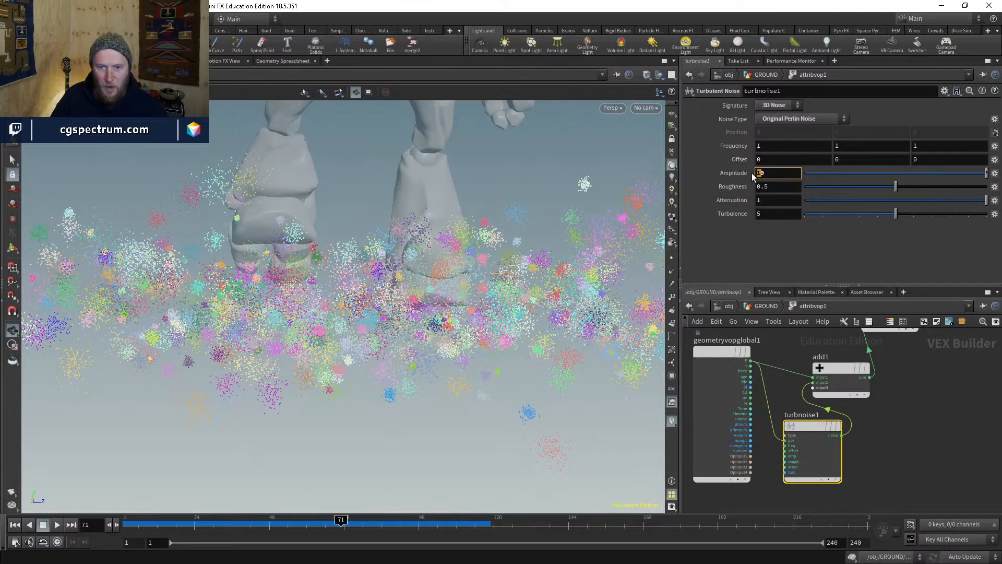
{"action": "type", "text": "20"}
{"action": "key", "text": "Return"}
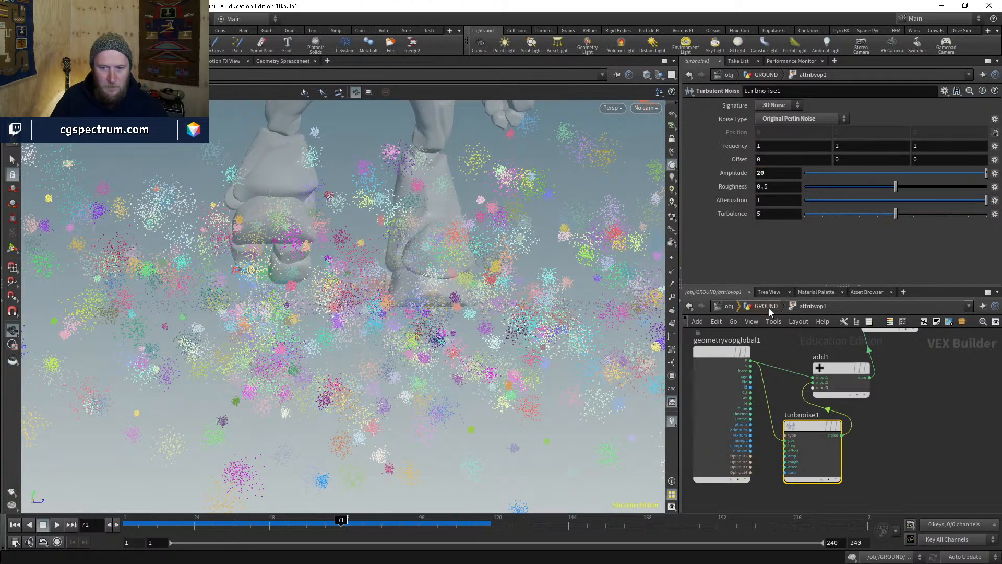
{"action": "left_click", "coordinate": [768, 306]}
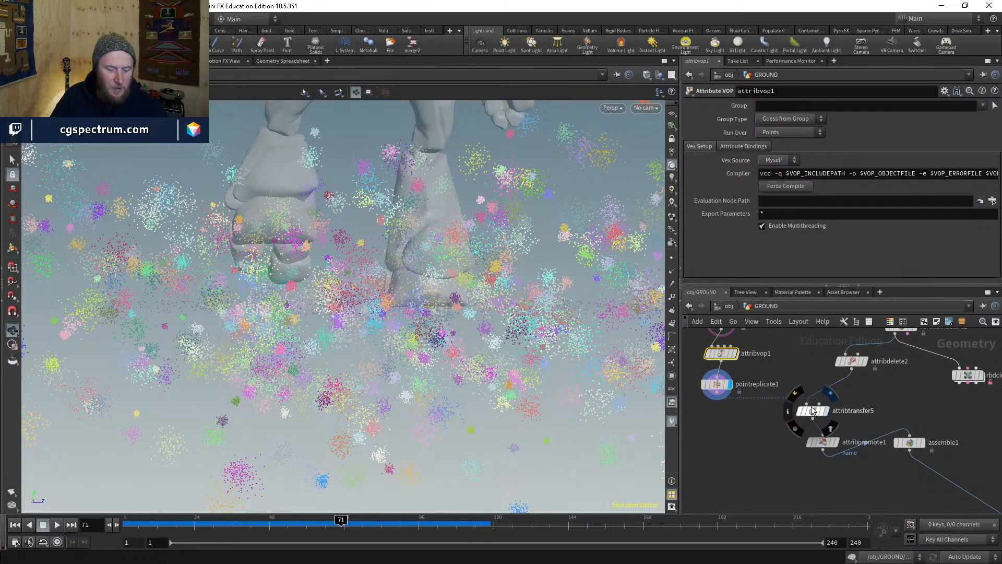
- Display the attribute transfer result and look down on the coloured ground slab
{"action": "left_click", "coordinate": [813, 410]}
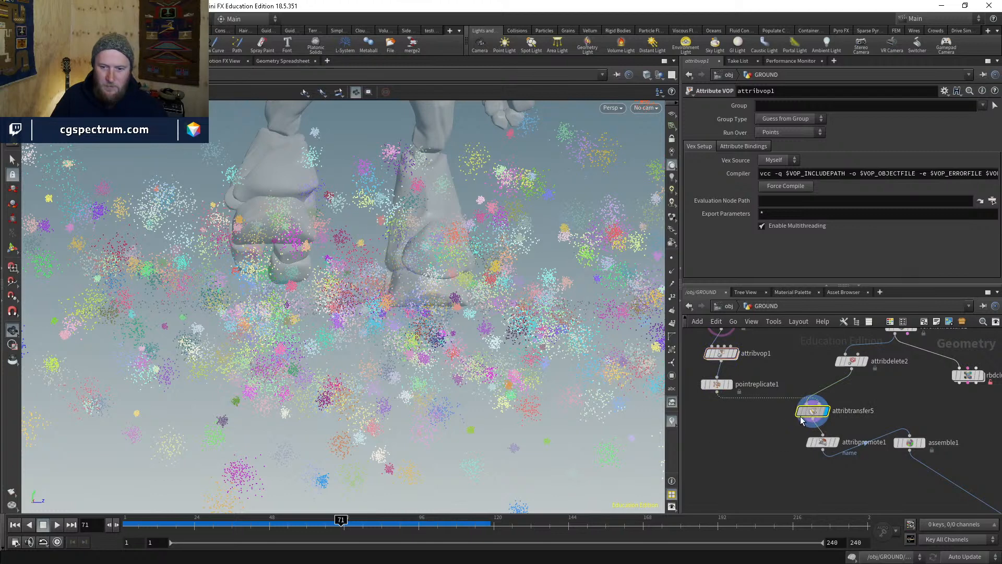
{"action": "middle_click_drag", "start_coordinate": [391, 328], "coordinate": [311, 328]}
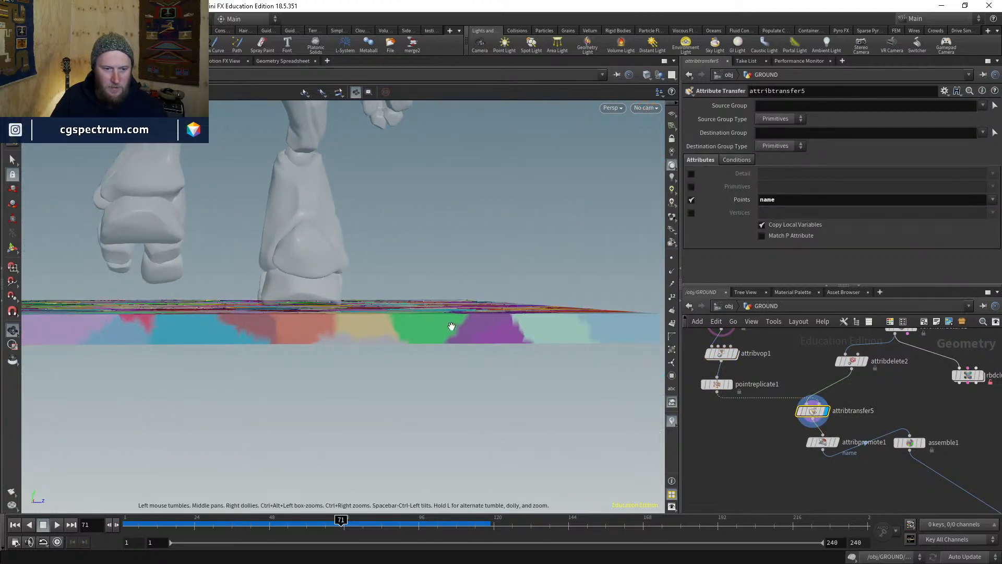
{"action": "left_click_drag", "start_coordinate": [347, 325], "coordinate": [531, 418]}
{"action": "middle_click_drag", "start_coordinate": [933, 400], "coordinate": [840, 339]}
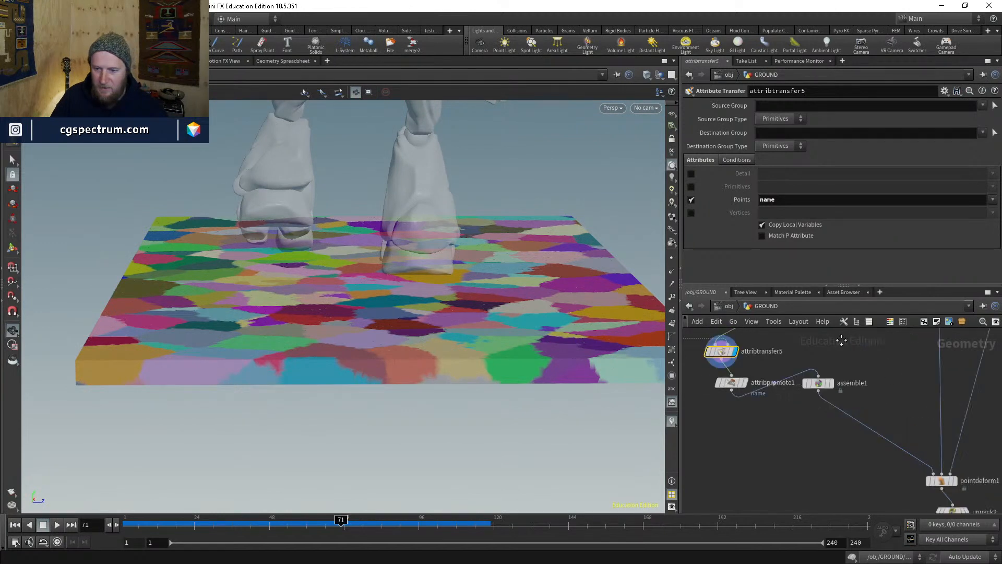
{"action": "middle_click_drag", "start_coordinate": [974, 482], "coordinate": [853, 390]}
{"action": "scroll", "coordinate": [851, 390], "scroll_direction": "up", "scroll_amount": 3}
- Display pointdeform1 and inspect the cracked ground and debris from several angles
{"action": "left_click", "coordinate": [823, 394]}
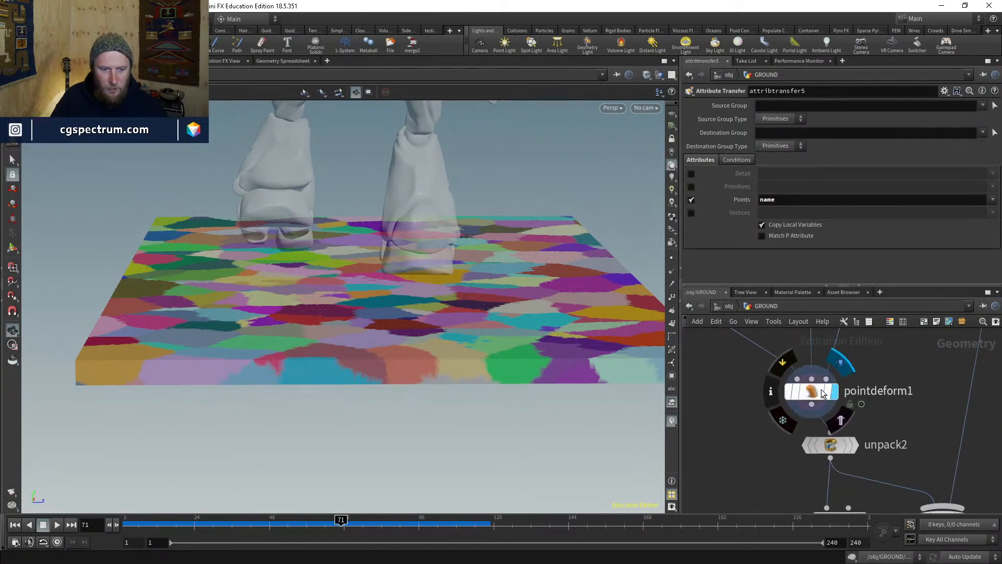
{"action": "left_click", "coordinate": [823, 394]}
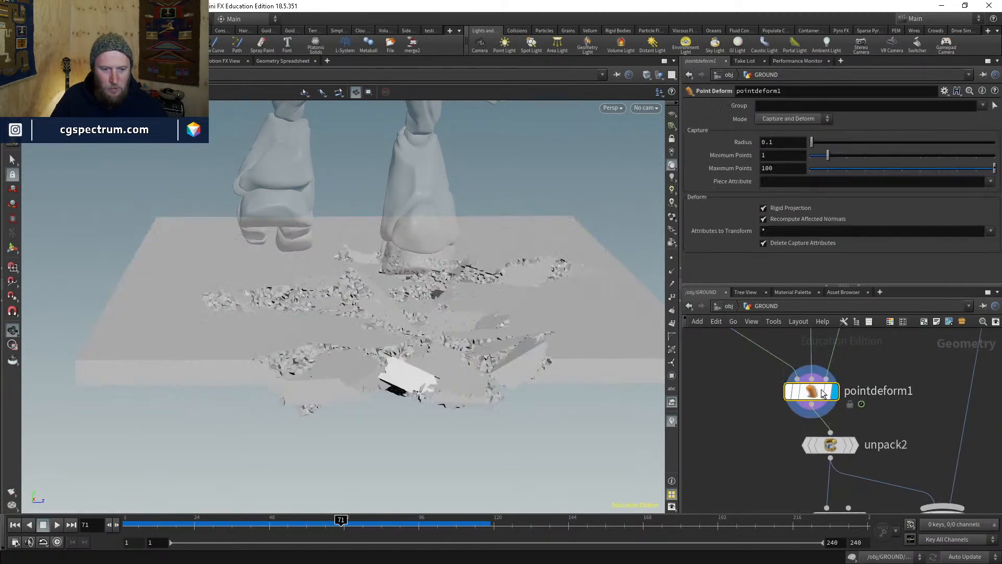
{"action": "mouse_move", "coordinate": [496, 341]}
{"action": "left_mouse_down"}
{"action": "mouse_move", "coordinate": [496, 289]}
{"action": "mouse_move", "coordinate": [495, 341]}
{"action": "left_mouse_up"}
{"action": "right_click_drag", "start_coordinate": [494, 341], "coordinate": [557, 228]}
{"action": "left_click_drag", "start_coordinate": [557, 228], "coordinate": [308, 245]}
{"action": "left_click_drag", "start_coordinate": [350, 288], "coordinate": [311, 243]}
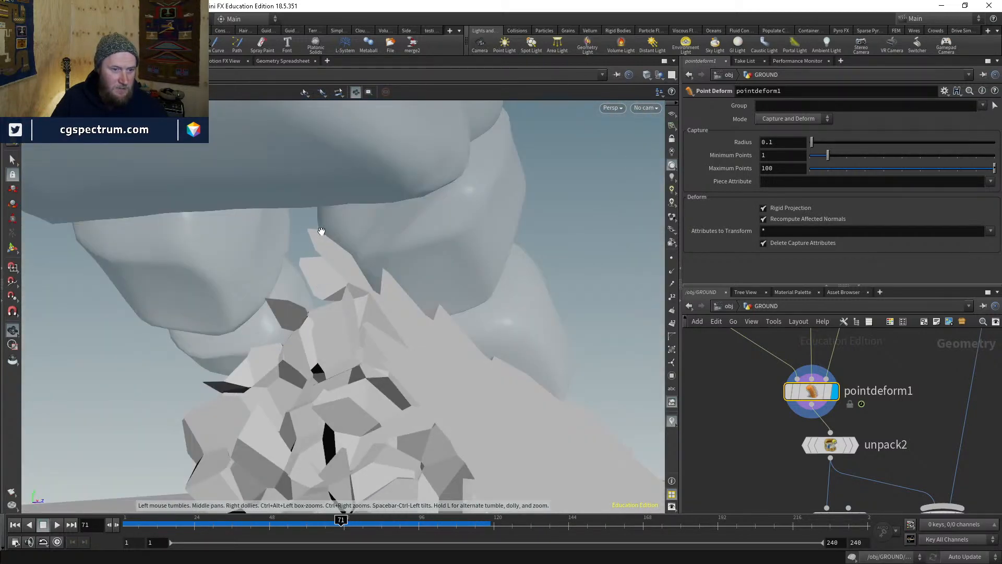
{"action": "left_click_drag", "start_coordinate": [314, 261], "coordinate": [421, 291]}
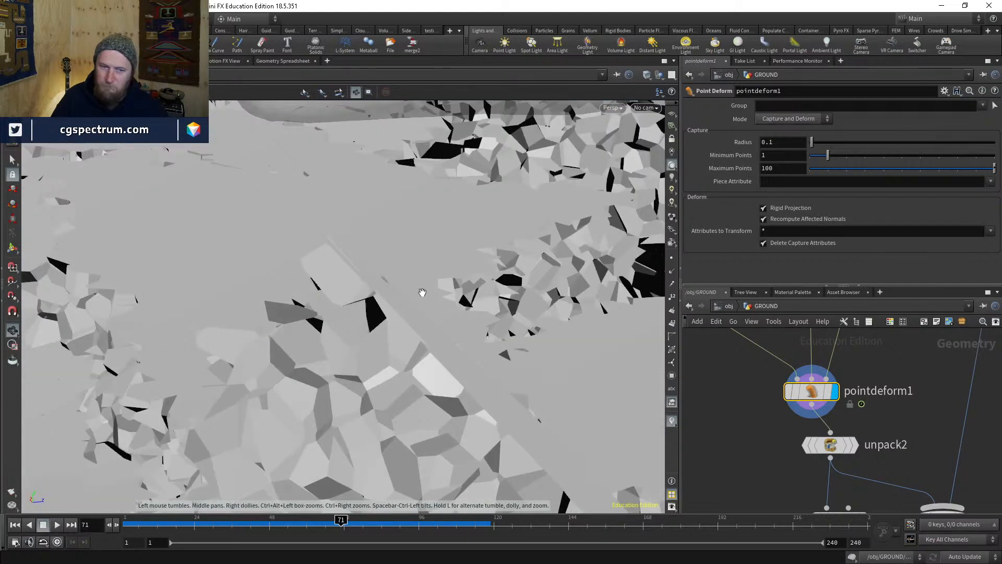
{"action": "scroll", "coordinate": [814, 428], "scroll_direction": "down", "scroll_amount": 2}
- Reveal attribpromote1 and assemble1, and pull back to a wide view showing the feet
{"action": "middle_click_drag", "start_coordinate": [803, 418], "coordinate": [866, 490]}
{"action": "middle_click_drag", "start_coordinate": [770, 399], "coordinate": [886, 471]}
{"action": "scroll", "coordinate": [886, 472], "scroll_direction": "down", "scroll_amount": 2}
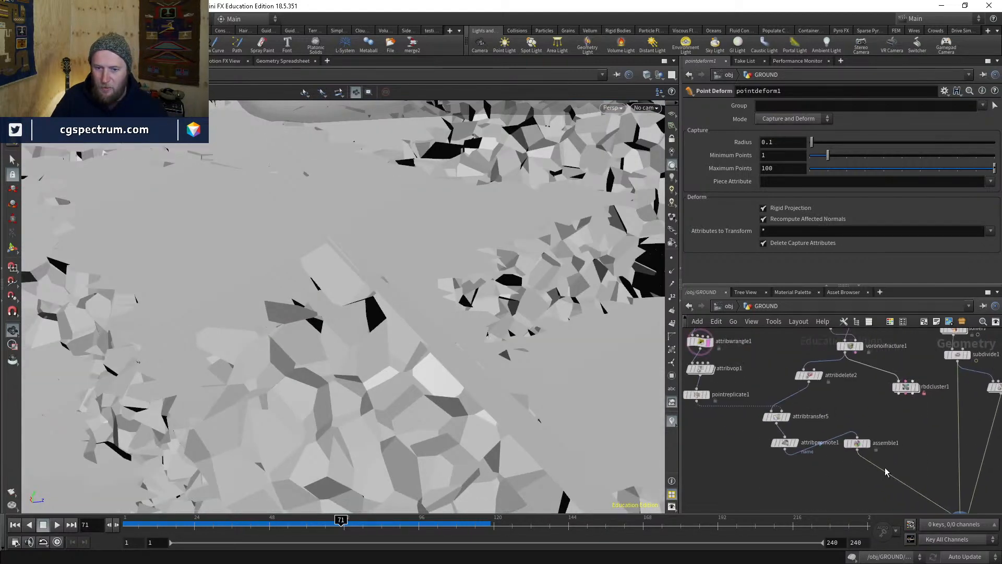
{"action": "middle_click_drag", "start_coordinate": [802, 456], "coordinate": [862, 482]}
{"action": "right_click_drag", "start_coordinate": [548, 317], "coordinate": [335, 449]}
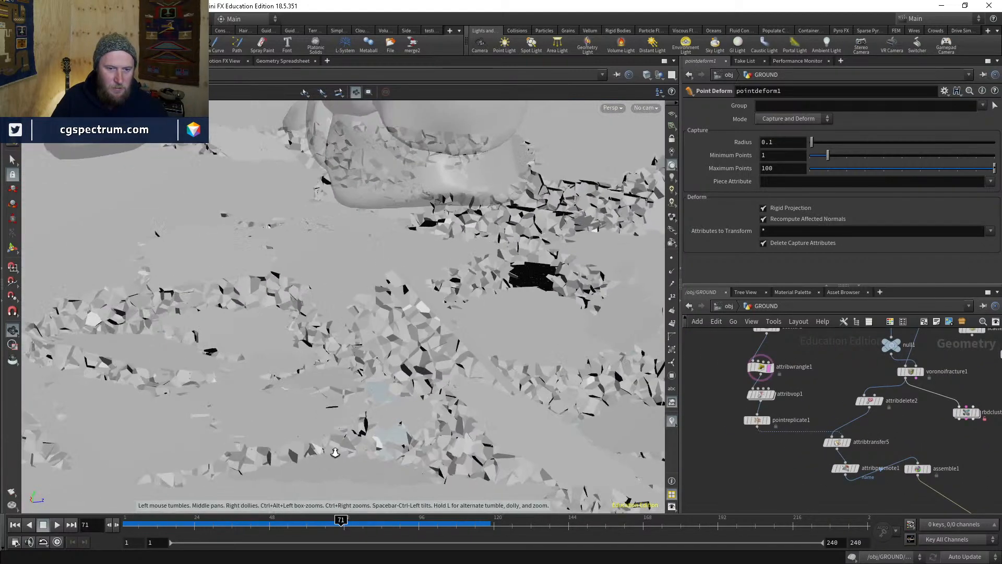
{"action": "left_click_drag", "start_coordinate": [336, 450], "coordinate": [412, 334]}
{"action": "scroll", "coordinate": [781, 418], "scroll_direction": "up", "scroll_amount": 3}
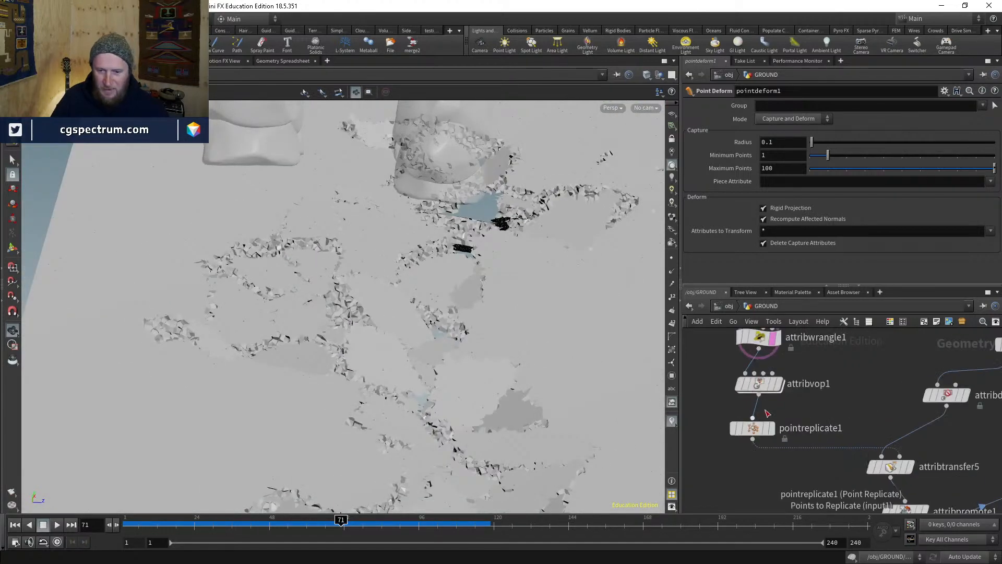
{"action": "scroll", "coordinate": [781, 418], "scroll_direction": "up", "scroll_amount": 2}
{"action": "mouse_move", "coordinate": [794, 419]}
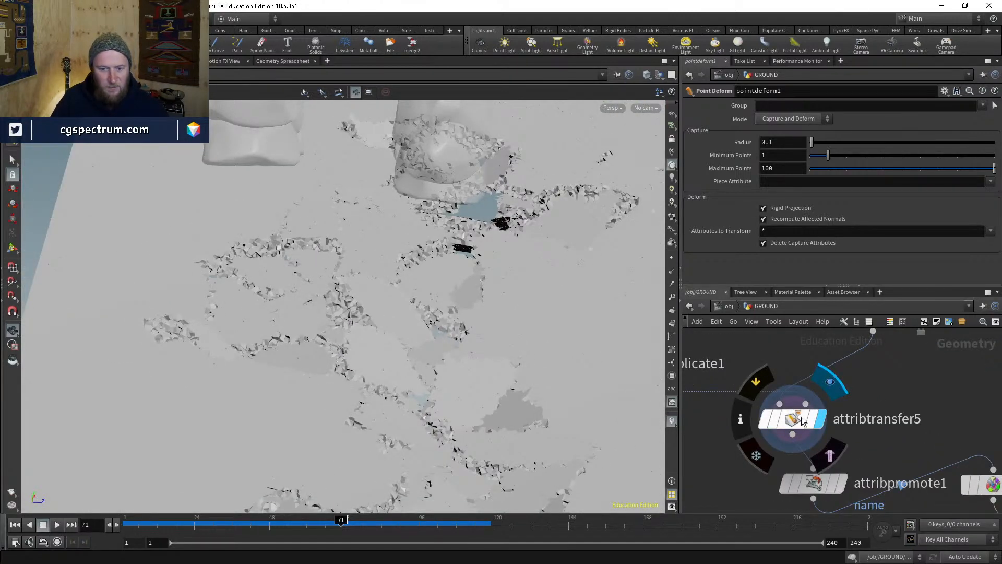
- Show attribtransfer5's coloured pieces in the viewport with Smooth Wire Shaded display
{"action": "left_click", "coordinate": [802, 420]}
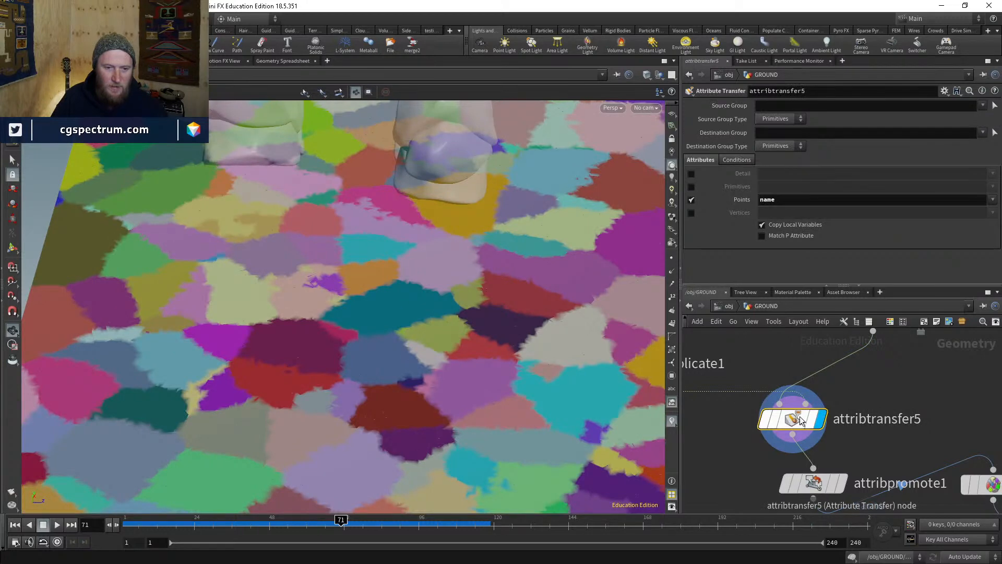
{"action": "scroll", "coordinate": [436, 336], "scroll_direction": "up", "scroll_amount": 6}
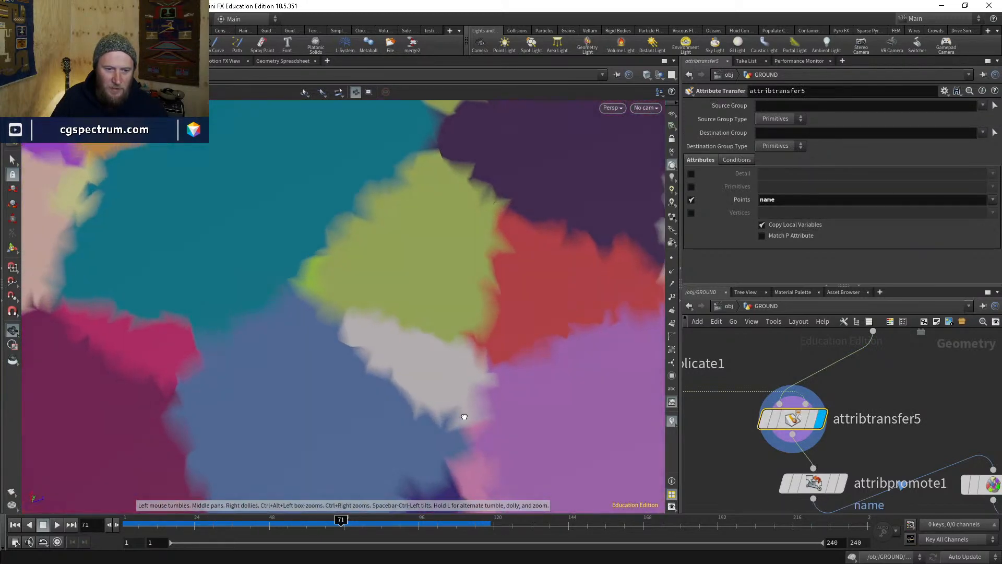
{"action": "left_click_drag", "start_coordinate": [464, 416], "coordinate": [434, 384]}
{"action": "right_click_drag", "start_coordinate": [434, 385], "coordinate": [517, 244]}
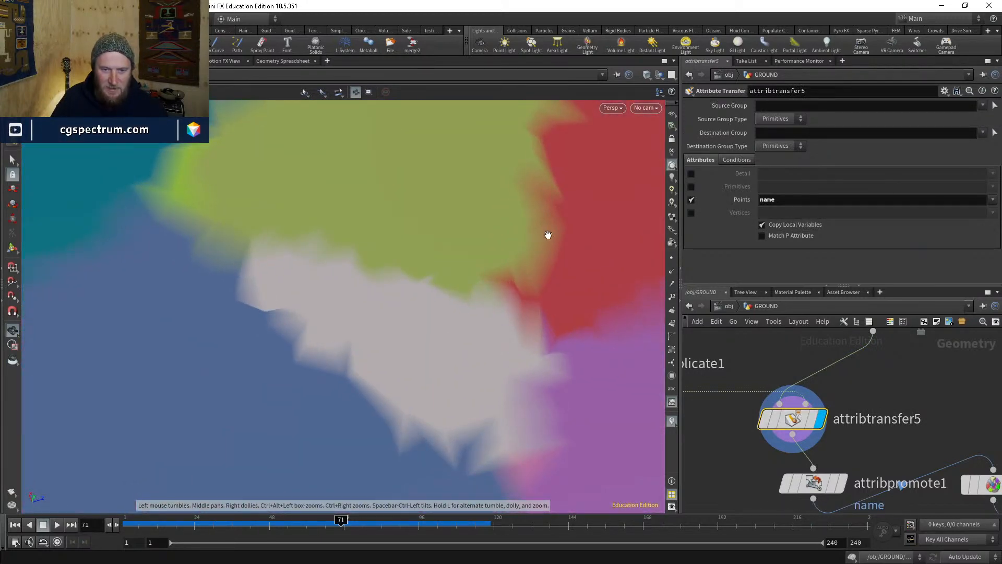
{"action": "middle_click_drag", "start_coordinate": [552, 246], "coordinate": [392, 346]}
{"action": "key", "text": "w"}
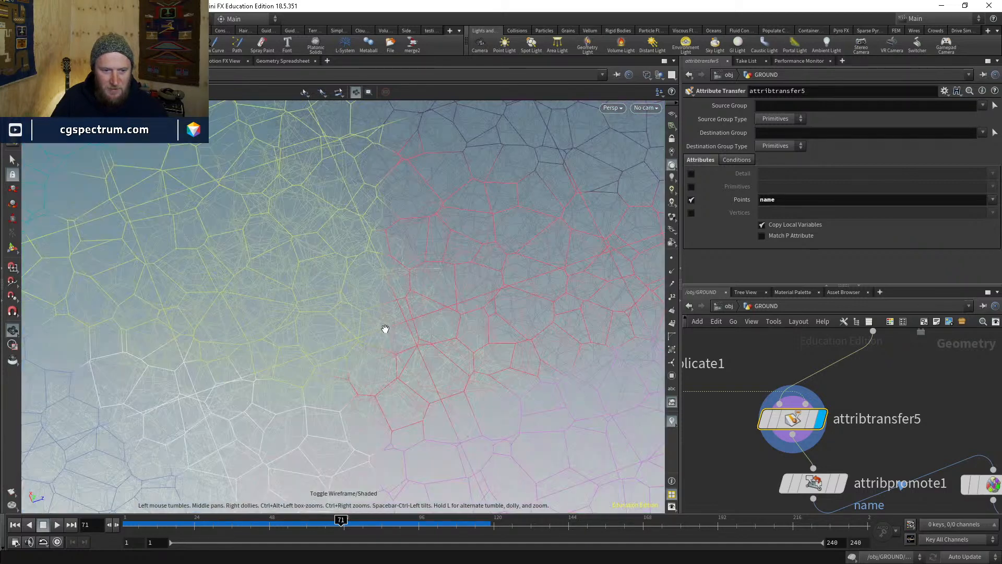
{"action": "key", "text": "w"}
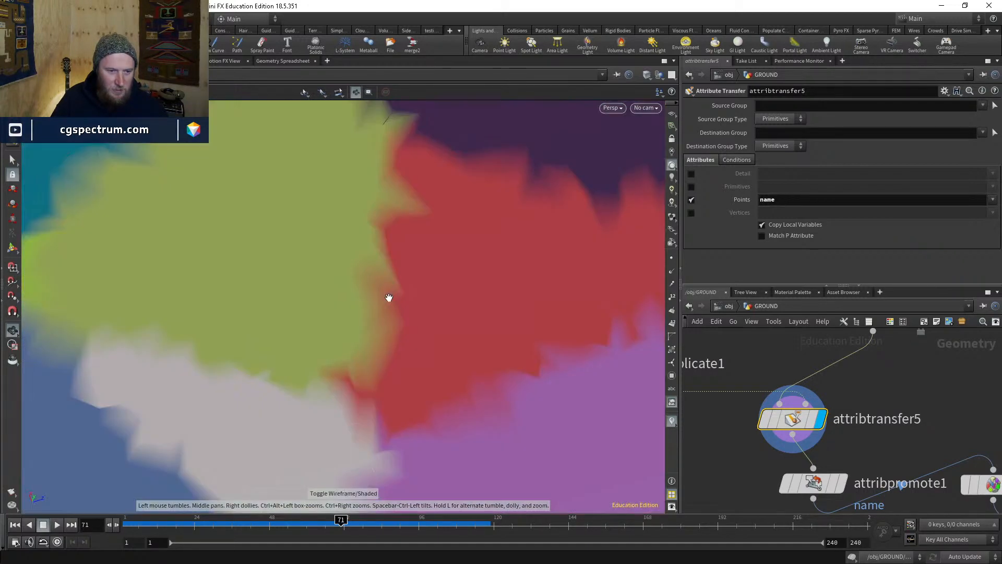
{"action": "left_click", "coordinate": [647, 74]}
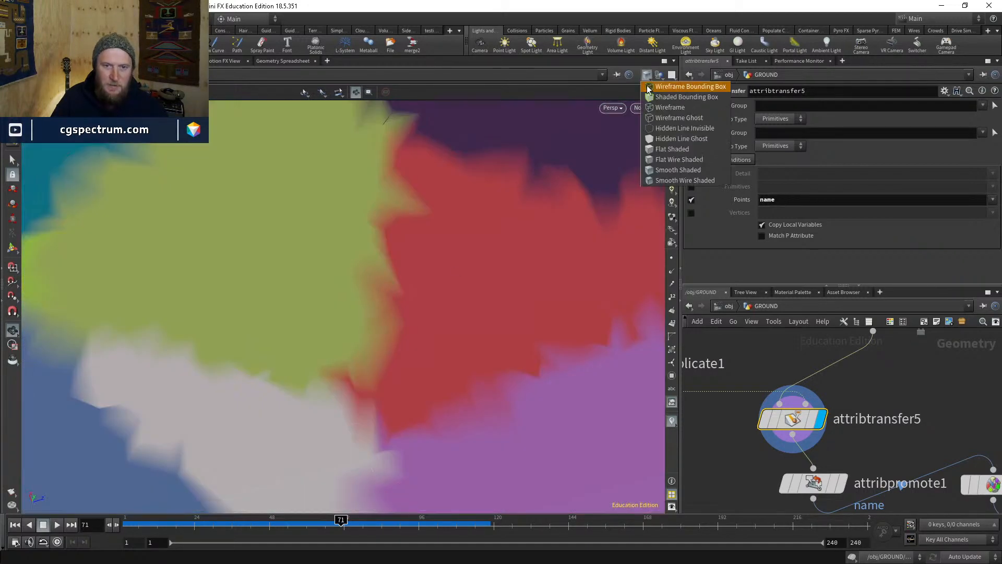
{"action": "left_click", "coordinate": [671, 180]}
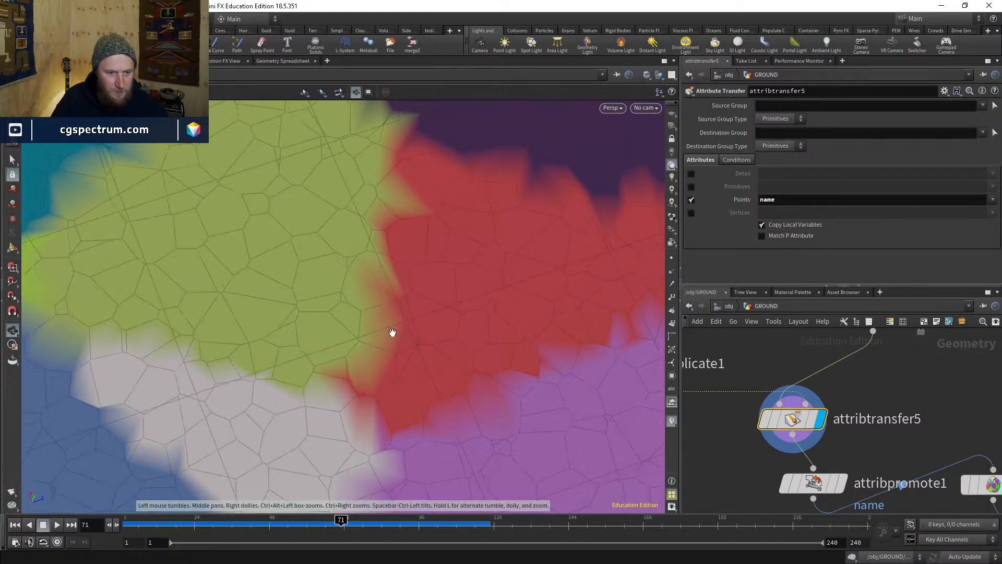
{"action": "scroll", "coordinate": [383, 334], "scroll_direction": "up", "scroll_amount": 3}
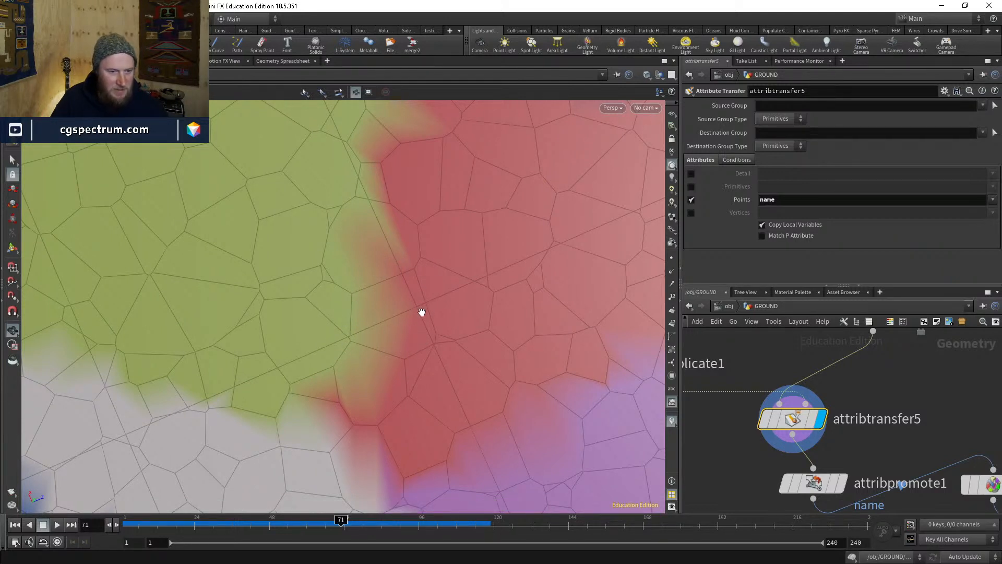
{"action": "mouse_move", "coordinate": [416, 343]}
{"action": "left_mouse_down"}
{"action": "mouse_move", "coordinate": [422, 298]}
{"action": "mouse_move", "coordinate": [412, 351]}
{"action": "left_mouse_up"}
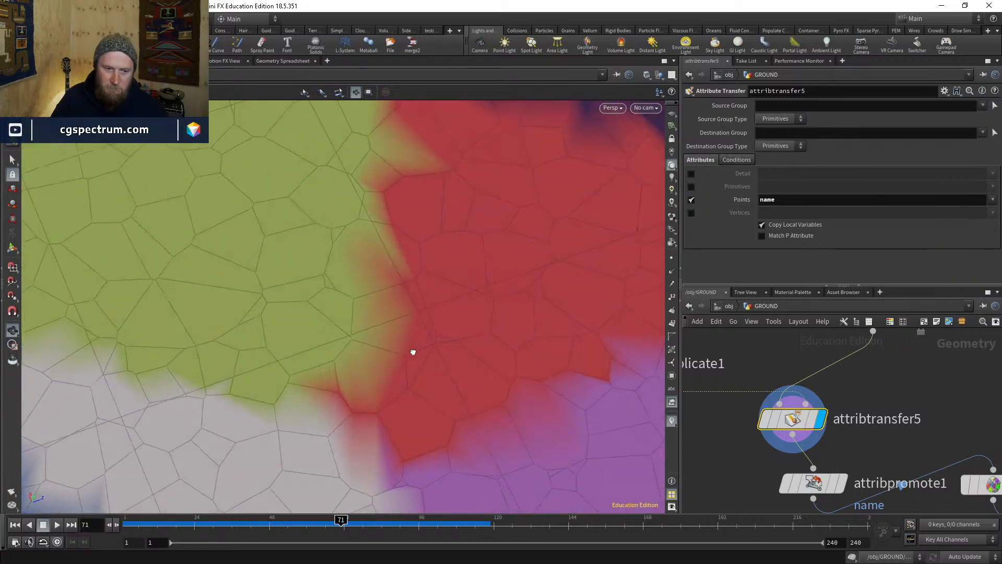
- Line up attribdelete2, assemble1 and attribpromote1 in a neat column under attribtransfer5
{"action": "middle_click_drag", "start_coordinate": [899, 410], "coordinate": [874, 467]}
{"action": "scroll", "coordinate": [872, 480], "scroll_direction": "down", "scroll_amount": 3}
{"action": "middle_click_drag", "start_coordinate": [864, 415], "coordinate": [829, 447]}
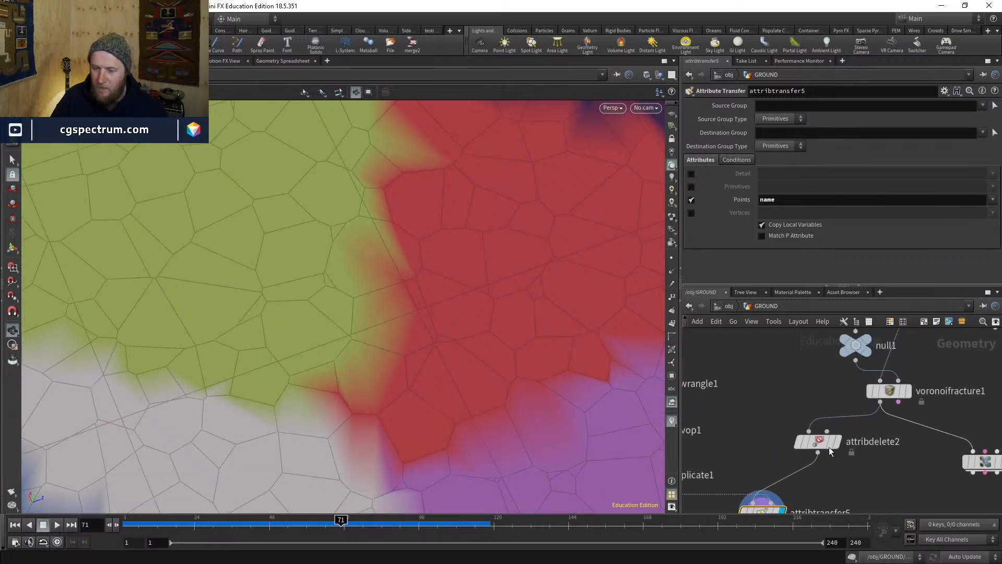
{"action": "left_click_drag", "start_coordinate": [825, 446], "coordinate": [805, 420]}
{"action": "middle_click_drag", "start_coordinate": [843, 459], "coordinate": [812, 367]}
{"action": "scroll", "coordinate": [839, 387], "scroll_direction": "down", "scroll_amount": 3}
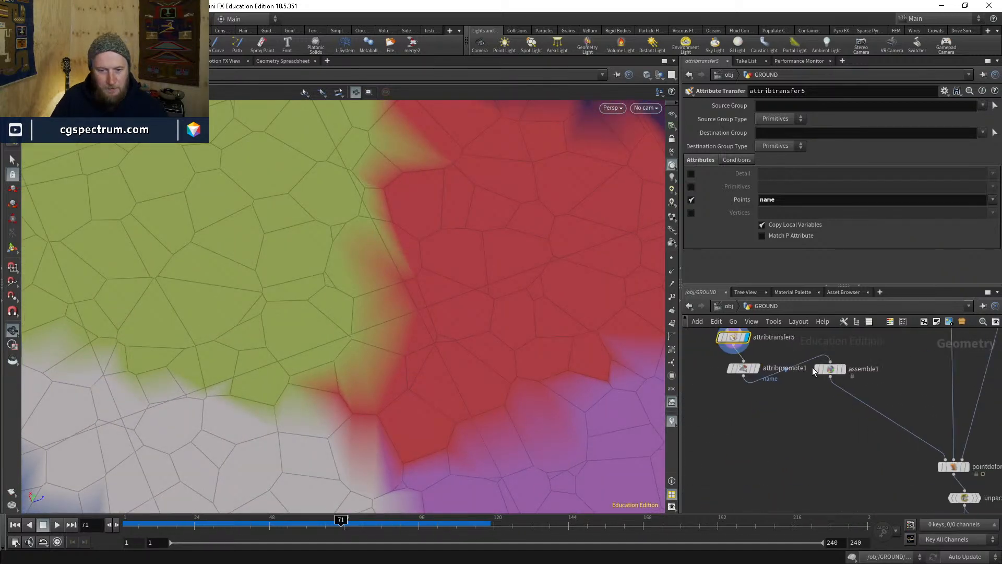
{"action": "left_click_drag", "start_coordinate": [833, 370], "coordinate": [850, 449]}
{"action": "left_click_drag", "start_coordinate": [740, 371], "coordinate": [722, 405]}
{"action": "left_click_drag", "start_coordinate": [731, 337], "coordinate": [723, 366]}
{"action": "middle_click_drag", "start_coordinate": [777, 359], "coordinate": [776, 414]}
- Add a For-Each Named Primitive loop to the network using the 'fore' search
{"action": "key", "text": "Tab"}
{"action": "type", "text": "fore"}
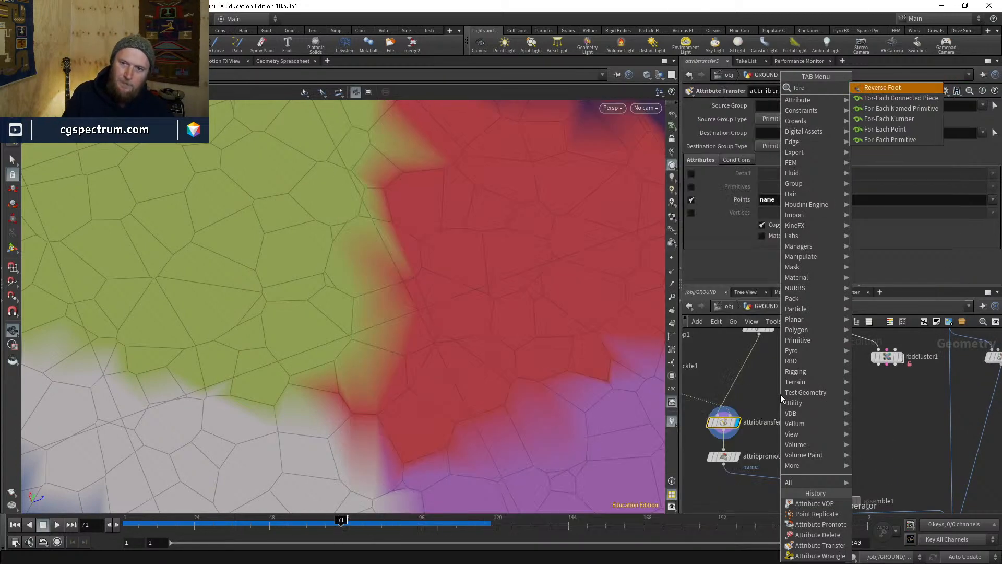
{"action": "key", "text": "Down"}
{"action": "key", "text": "Down"}
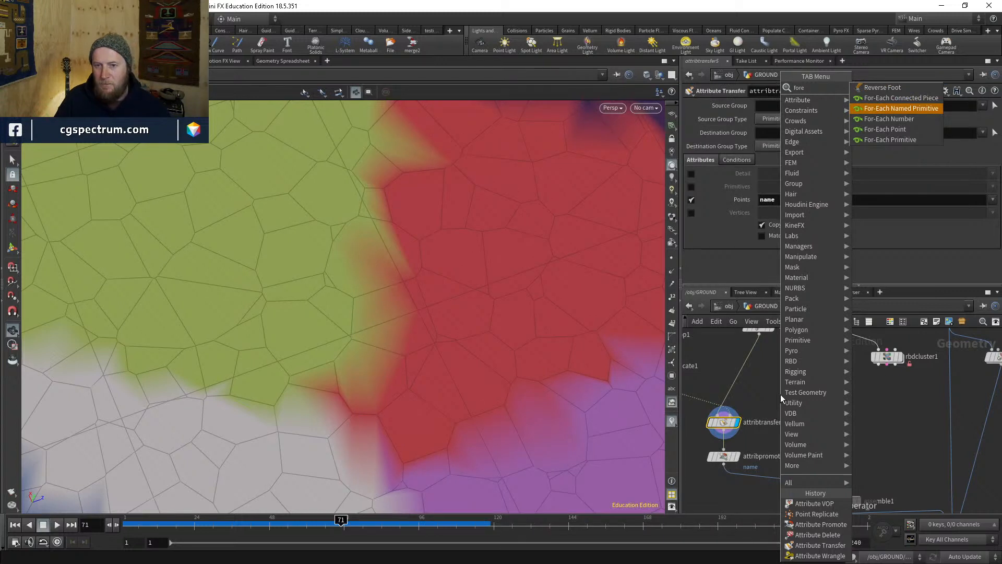
{"action": "key", "text": "Return"}
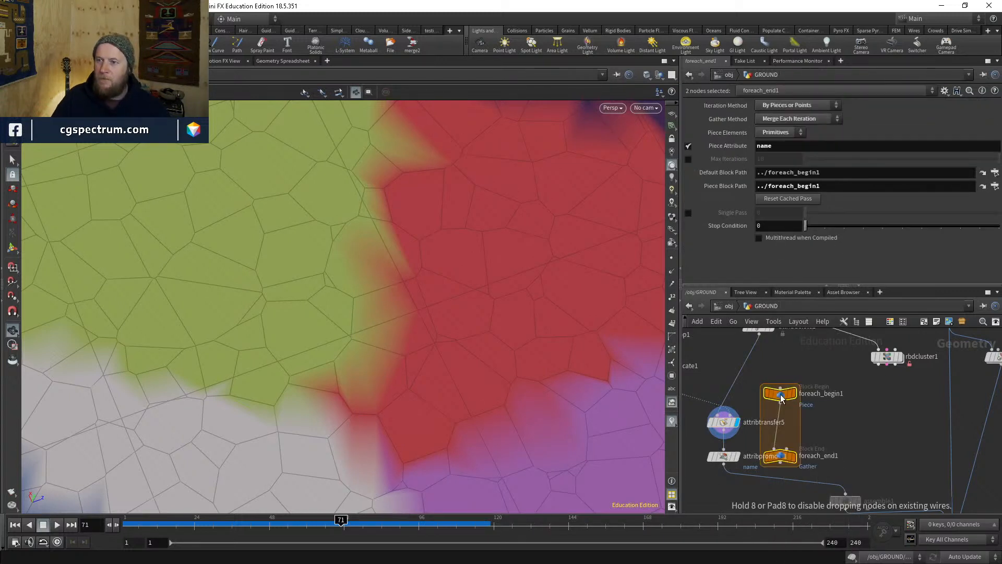
{"action": "left_click", "coordinate": [781, 394]}
- Wire attribdelete2 into foreach_begin1 and feed attribtransfer5 from the loop's start
{"action": "left_click", "coordinate": [816, 371]}
{"action": "middle_click_drag", "start_coordinate": [816, 372], "coordinate": [876, 397]}
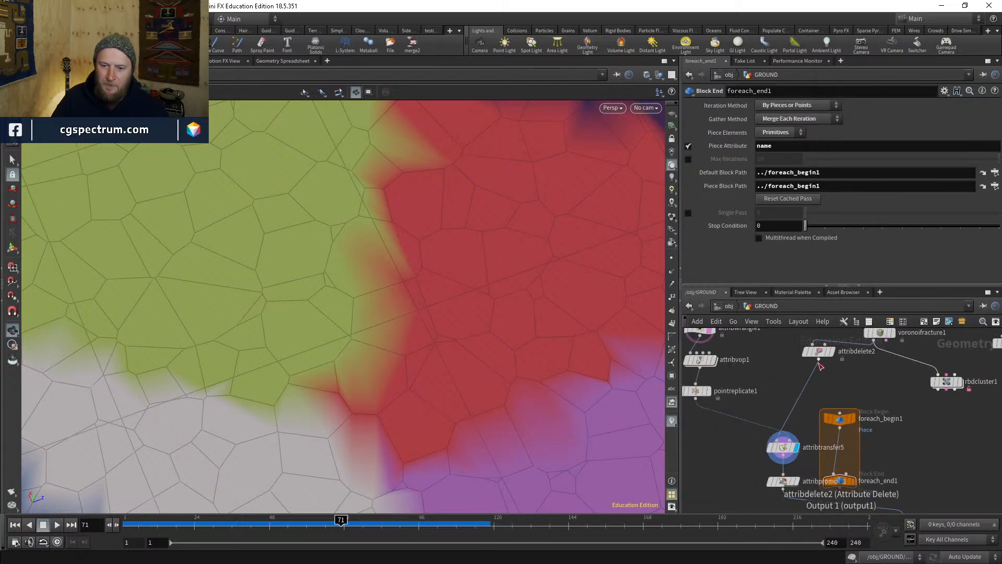
{"action": "left_click_drag", "start_coordinate": [818, 362], "coordinate": [839, 413]}
{"action": "left_click", "coordinate": [784, 432]}
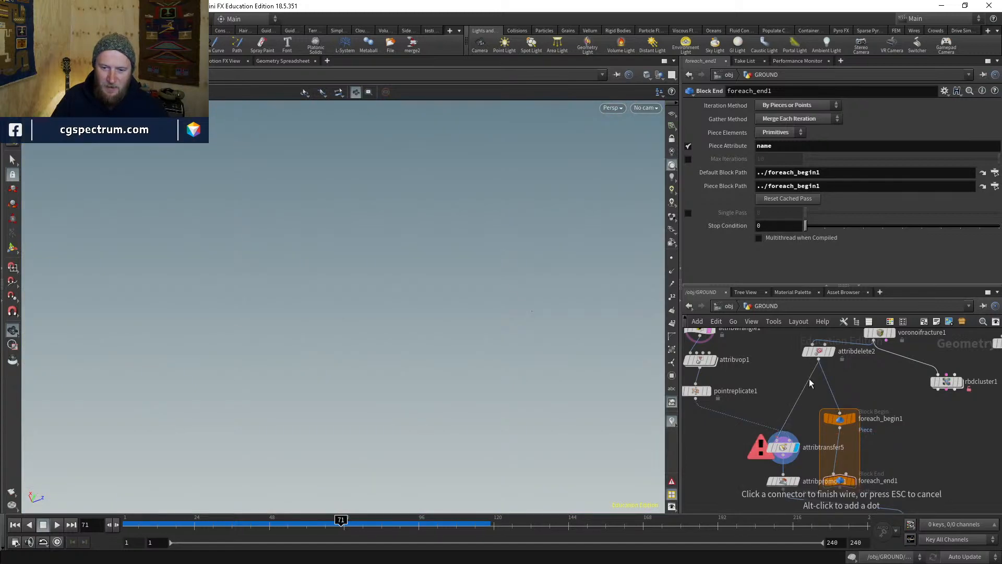
{"action": "left_click", "coordinate": [806, 412]}
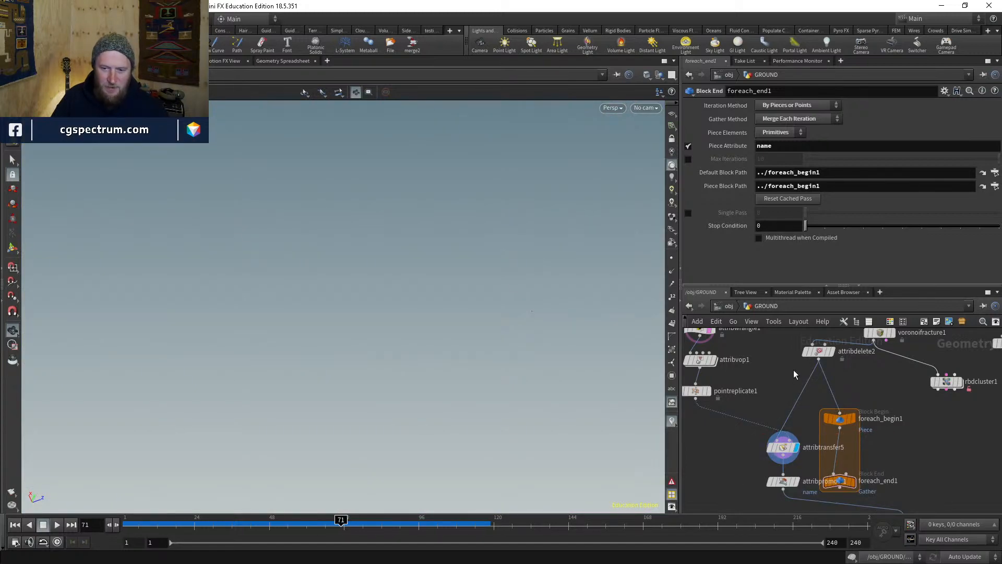
{"action": "middle_click_drag", "start_coordinate": [970, 448], "coordinate": [943, 366]}
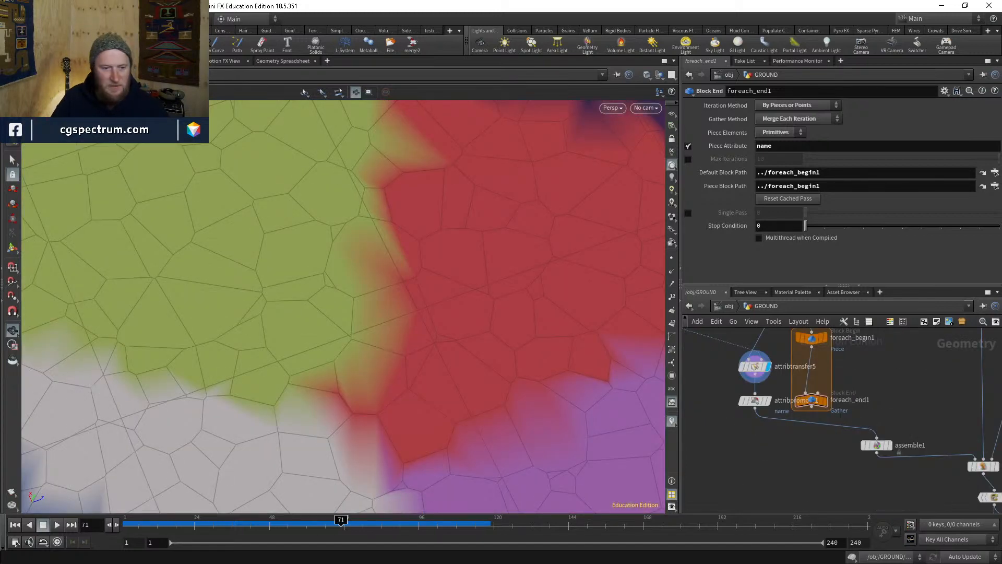
{"action": "middle_click_drag", "start_coordinate": [791, 346], "coordinate": [796, 383]}
{"action": "left_click_drag", "start_coordinate": [768, 368], "coordinate": [791, 367]}
- Place foreach_begin1 above the chain and foreach_end1 below attribpromote1, wiring its input
{"action": "middle_click_drag", "start_coordinate": [848, 388], "coordinate": [802, 342]}
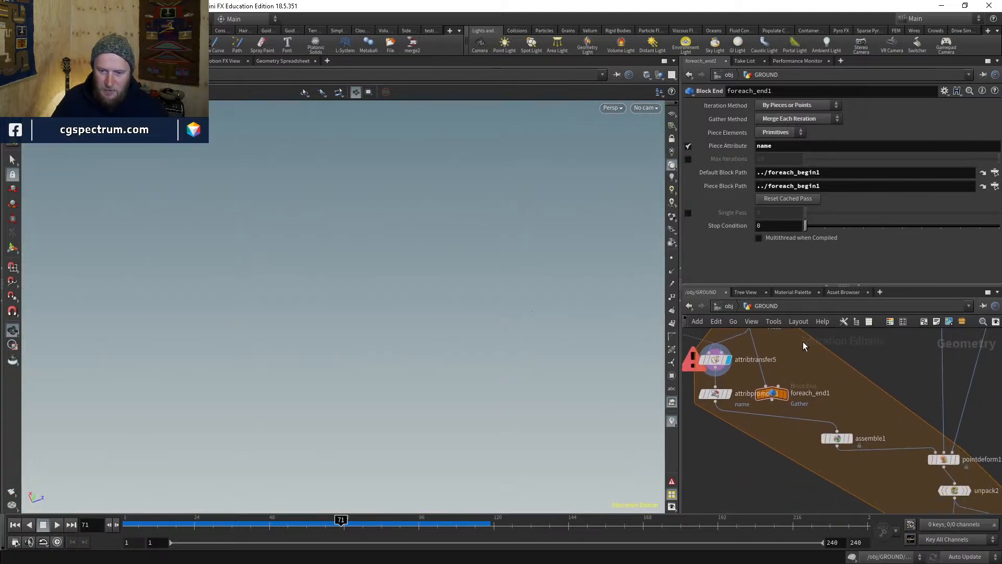
{"action": "scroll", "coordinate": [812, 359], "scroll_direction": "down", "scroll_amount": 2}
{"action": "middle_click_drag", "start_coordinate": [863, 400], "coordinate": [776, 355]}
{"action": "scroll", "coordinate": [776, 355], "scroll_direction": "down", "scroll_amount": 3}
{"action": "middle_click_drag", "start_coordinate": [748, 423], "coordinate": [833, 463]}
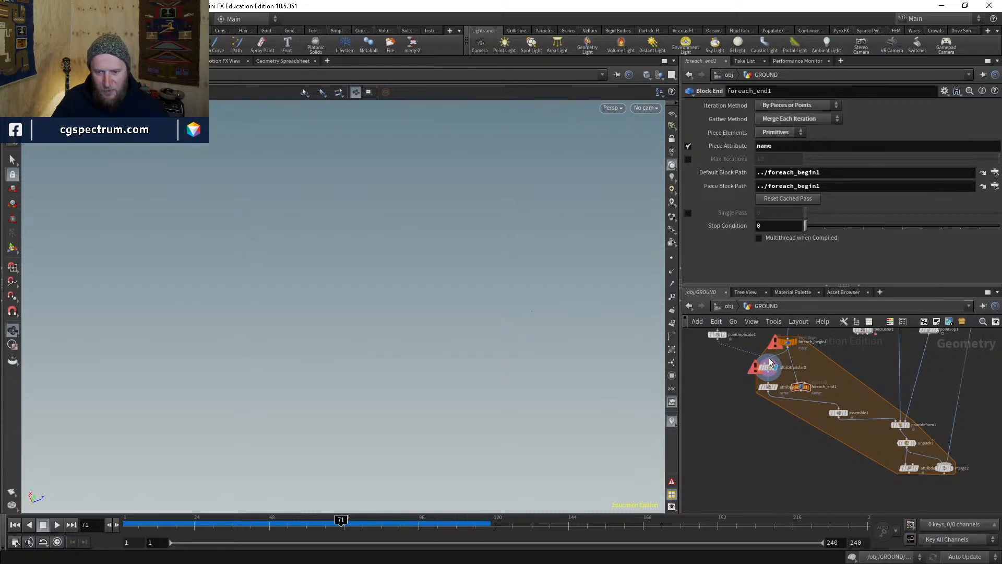
{"action": "left_click_drag", "start_coordinate": [800, 387], "coordinate": [781, 425]}
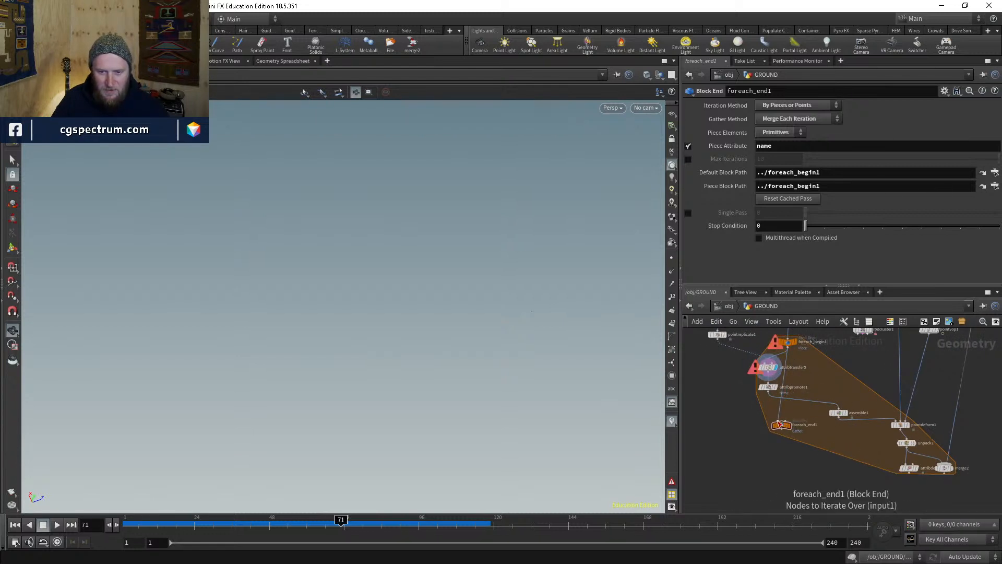
{"action": "left_click", "coordinate": [781, 419]}
{"action": "scroll", "coordinate": [783, 343], "scroll_direction": "up", "scroll_amount": 4}
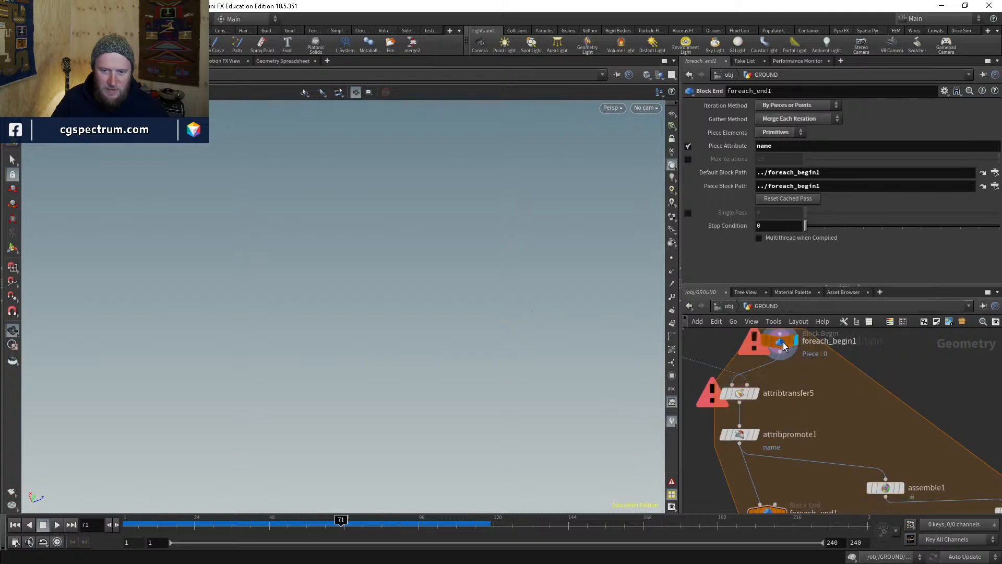
- Show foreach_begin1's Block Begin settings, then select attribdelete2 upstream of the loop
{"action": "left_click", "coordinate": [782, 344]}
{"action": "middle_click_drag", "start_coordinate": [783, 346], "coordinate": [765, 480]}
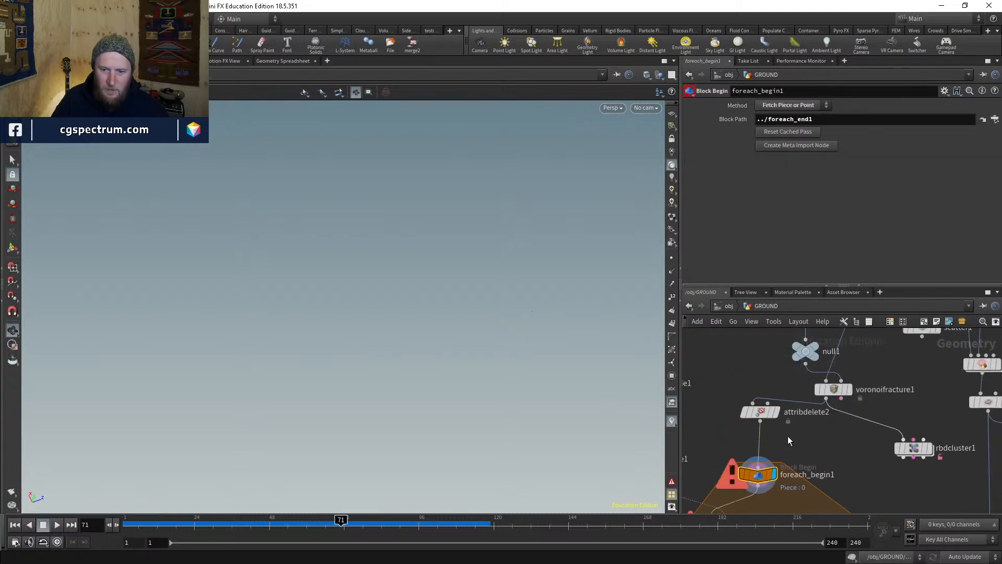
{"action": "left_click_drag", "start_coordinate": [766, 412], "coordinate": [762, 424]}
- Cut attribdelete2 out of the network and reset the loop's cached pass
{"action": "middle_click", "coordinate": [762, 424]}
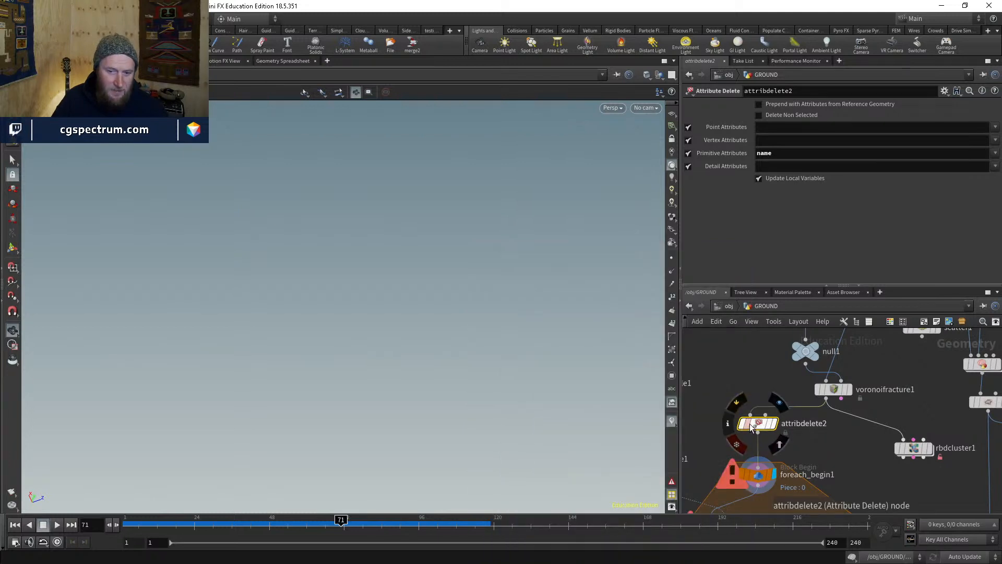
{"action": "key", "text": "ctrl+x"}
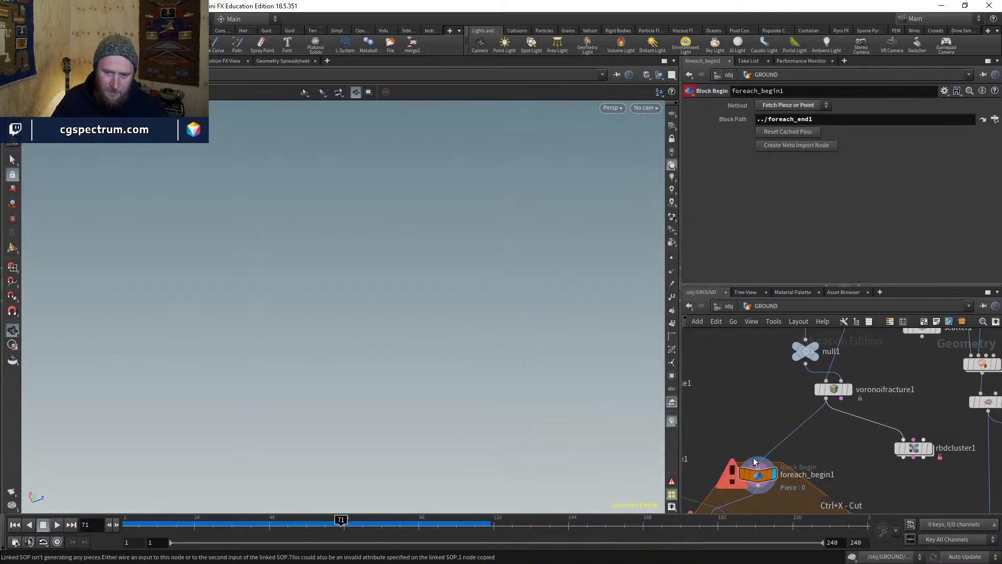
{"action": "middle_click_drag", "start_coordinate": [758, 477], "coordinate": [772, 413]}
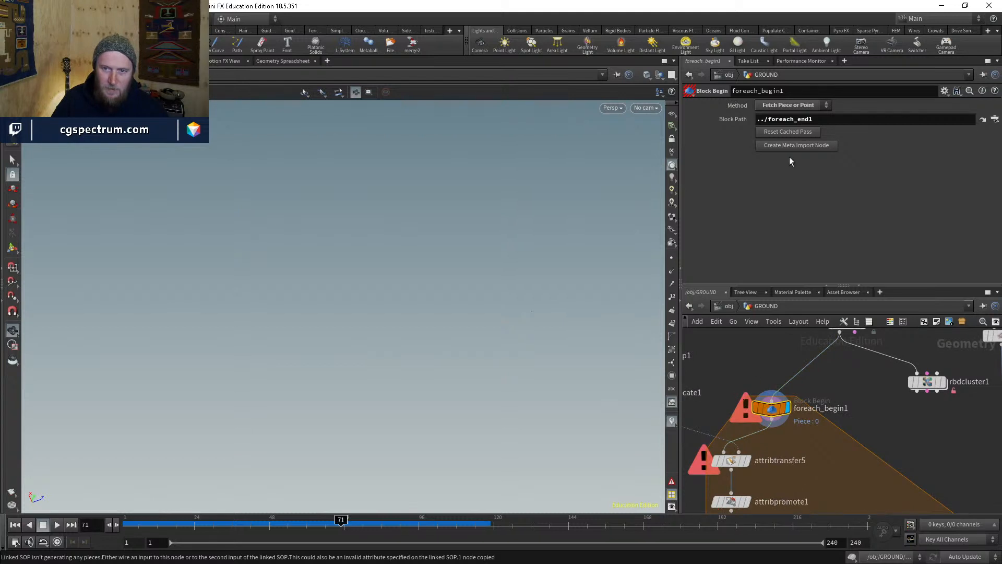
{"action": "left_click", "coordinate": [791, 133]}
{"action": "key", "text": "space+g"}
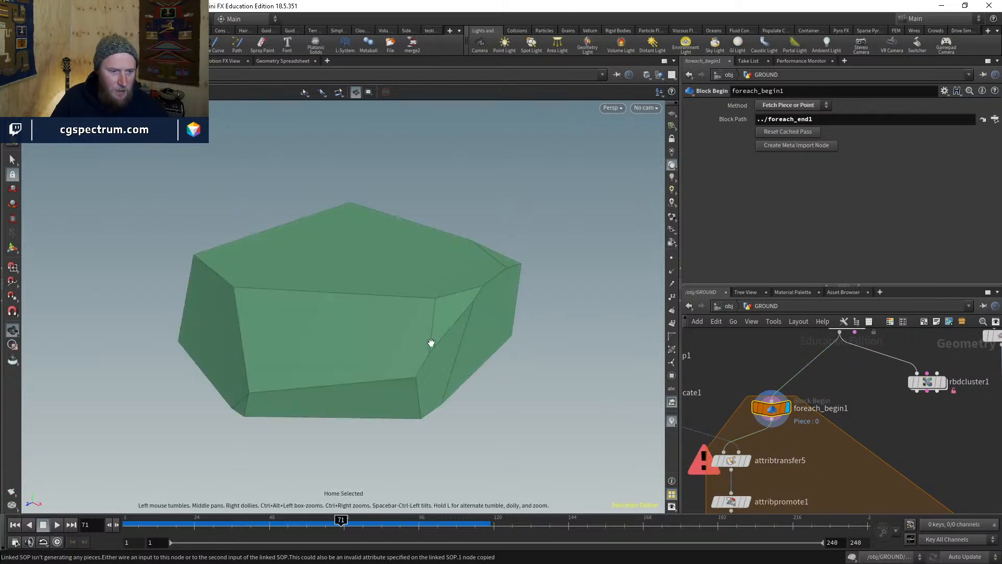
{"action": "left_click_drag", "start_coordinate": [431, 342], "coordinate": [465, 400]}
{"action": "middle_click_drag", "start_coordinate": [754, 432], "coordinate": [758, 426]}
- Paste attribdelete2 onto the wire between foreach_begin1 and attribtransfer5
{"action": "left_click_drag", "start_coordinate": [773, 403], "coordinate": [768, 365]}
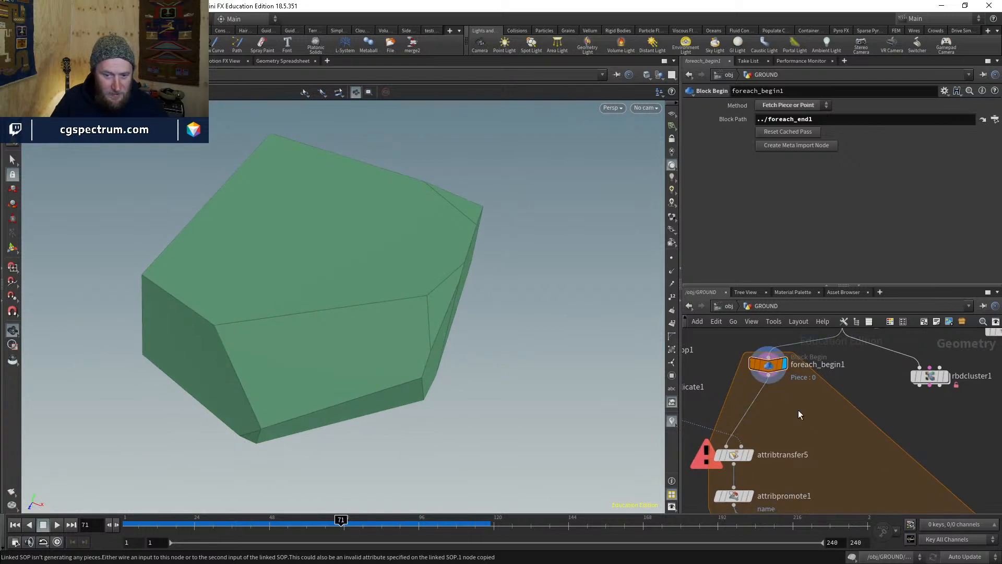
{"action": "key", "text": "ctrl+v"}
{"action": "left_click_drag", "start_coordinate": [798, 410], "coordinate": [769, 407]}
{"action": "middle_click_drag", "start_coordinate": [813, 396], "coordinate": [762, 388]}
{"action": "scroll", "coordinate": [752, 403], "scroll_direction": "down", "scroll_amount": 2}
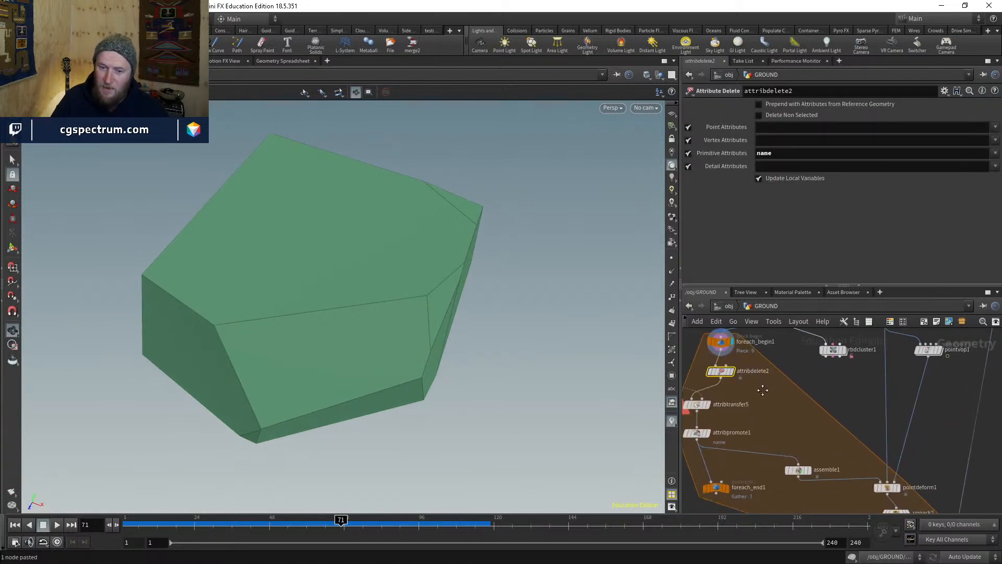
{"action": "middle_click_drag", "start_coordinate": [755, 478], "coordinate": [775, 445]}
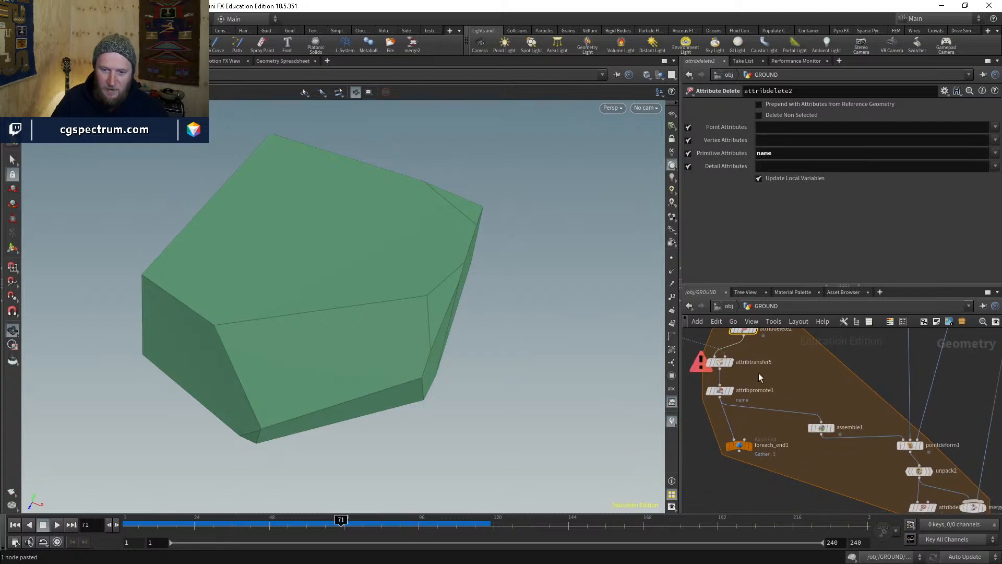
{"action": "middle_click_drag", "start_coordinate": [756, 371], "coordinate": [765, 395]}
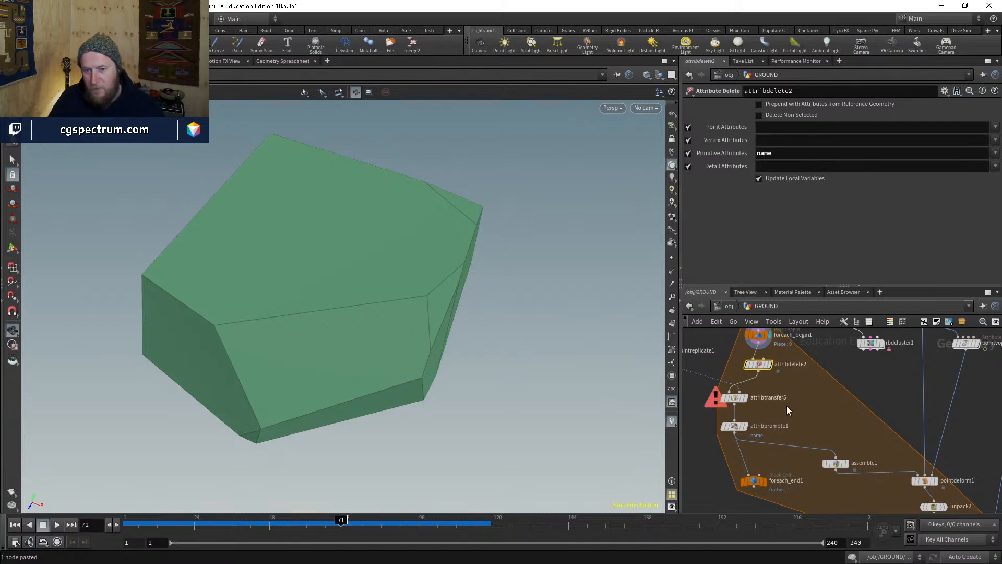
{"action": "scroll", "coordinate": [752, 363], "scroll_direction": "up", "scroll_amount": 5}
- Display attribtransfer5's output and orbit around the single transferred piece 0
{"action": "left_click", "coordinate": [781, 361]}
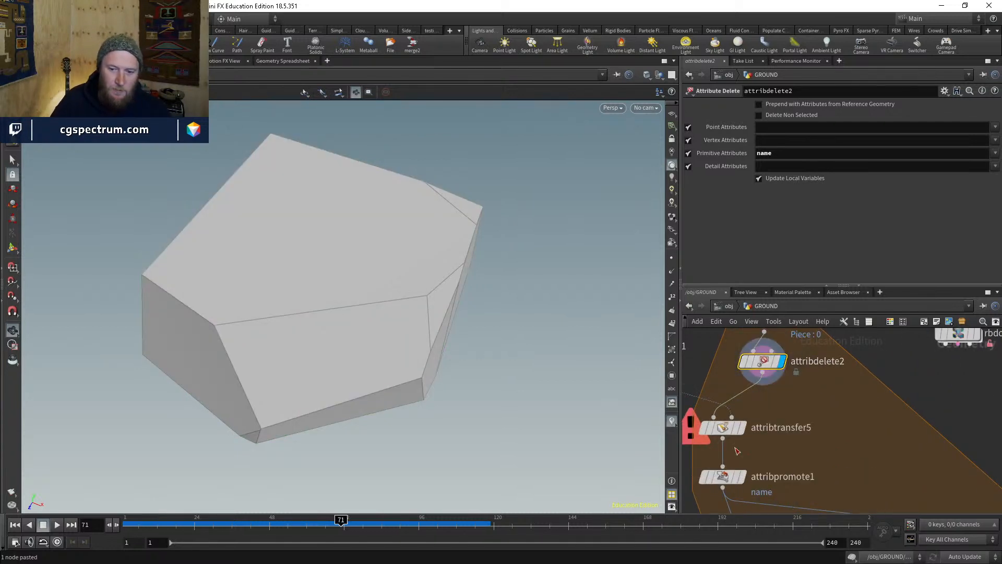
{"action": "left_click", "coordinate": [742, 427]}
{"action": "left_click", "coordinate": [722, 427]}
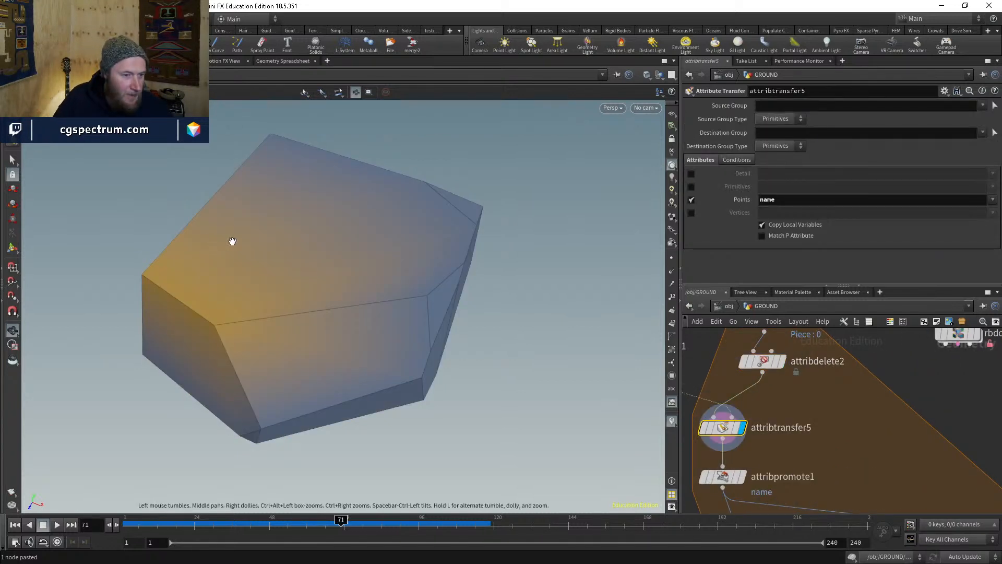
{"action": "mouse_move", "coordinate": [233, 241]}
{"action": "left_mouse_down"}
{"action": "mouse_move", "coordinate": [358, 183]}
{"action": "mouse_move", "coordinate": [360, 127]}
{"action": "mouse_move", "coordinate": [322, 210]}
{"action": "mouse_move", "coordinate": [315, 265]}
{"action": "left_mouse_up"}
{"action": "key", "text": "w"}
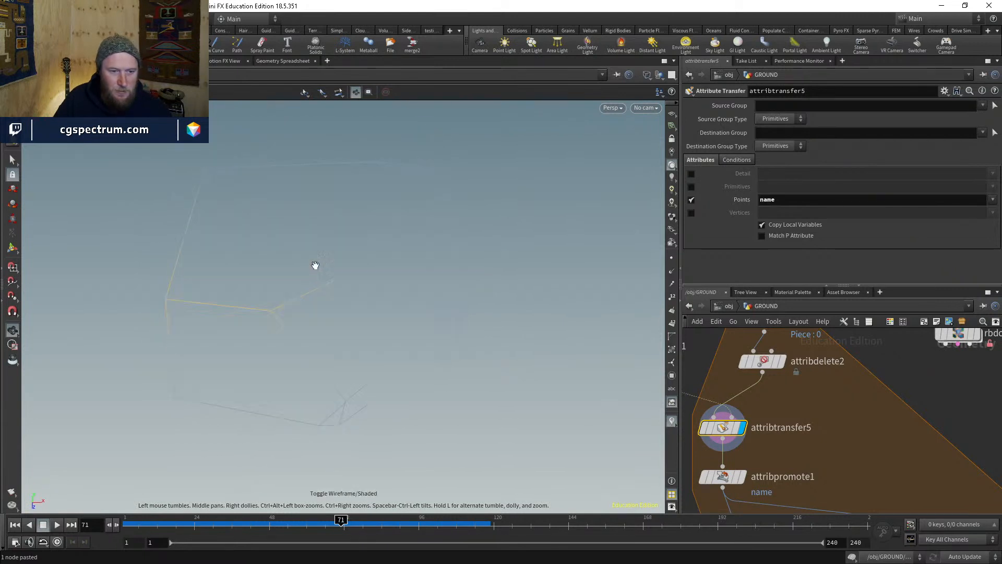
{"action": "key", "text": "w"}
{"action": "left_click_drag", "start_coordinate": [520, 290], "coordinate": [624, 290]}
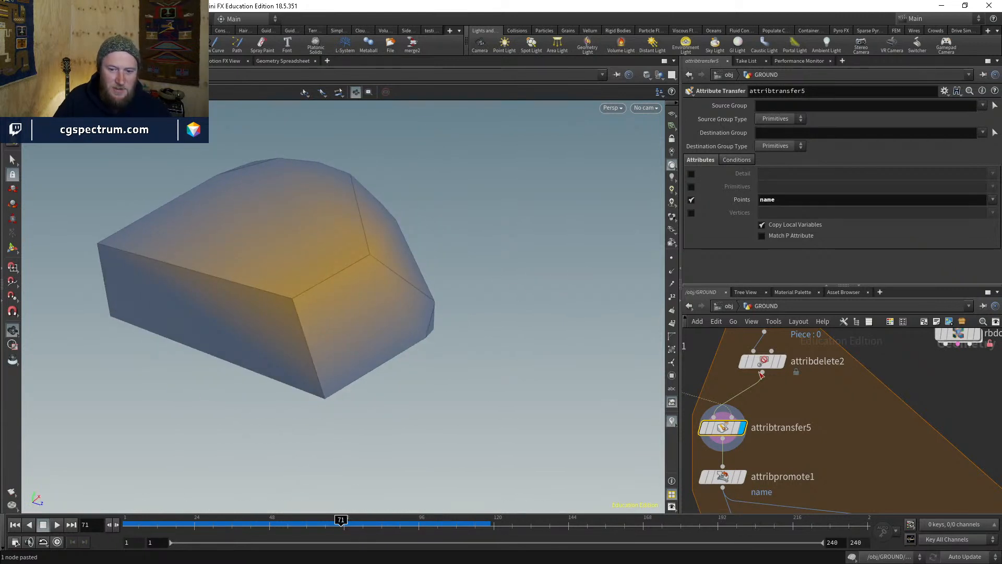
{"action": "left_click_drag", "start_coordinate": [331, 253], "coordinate": [219, 251]}
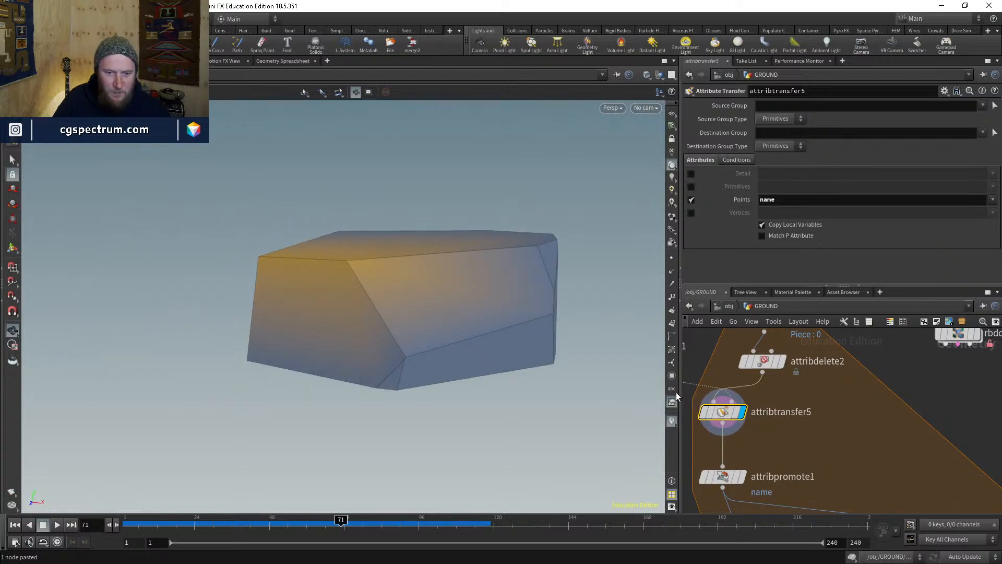
{"action": "left_click", "coordinate": [672, 421]}
- Add a Marker scene visualizer showing point name labels, then orbit to inspect the piece
{"action": "left_click", "coordinate": [772, 377]}
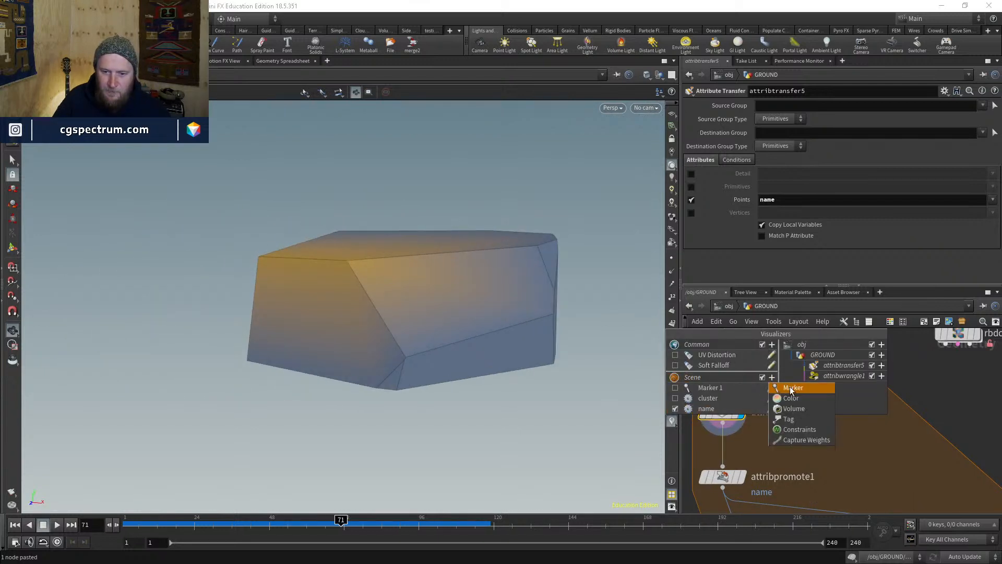
{"action": "left_click", "coordinate": [790, 389]}
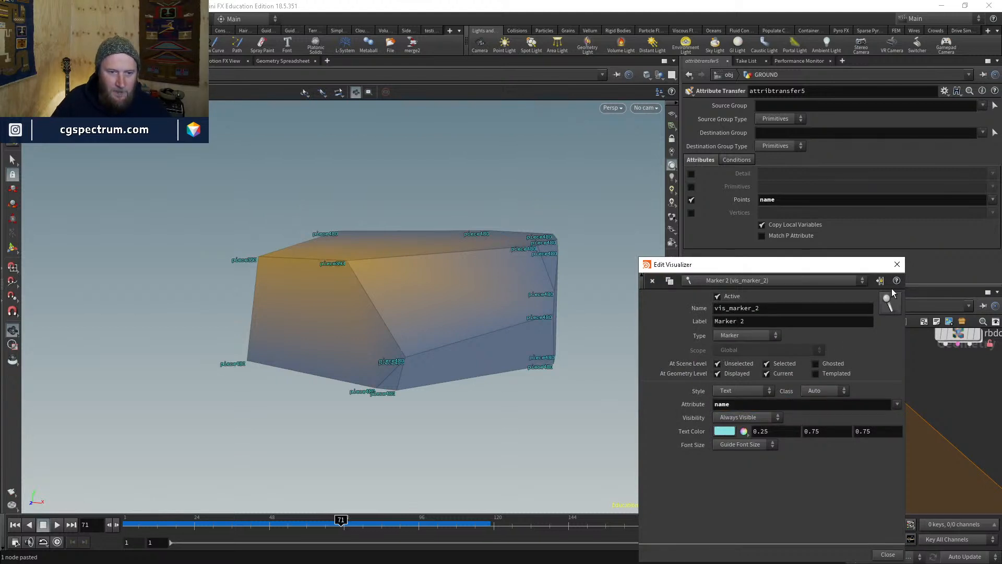
{"action": "left_click", "coordinate": [897, 264]}
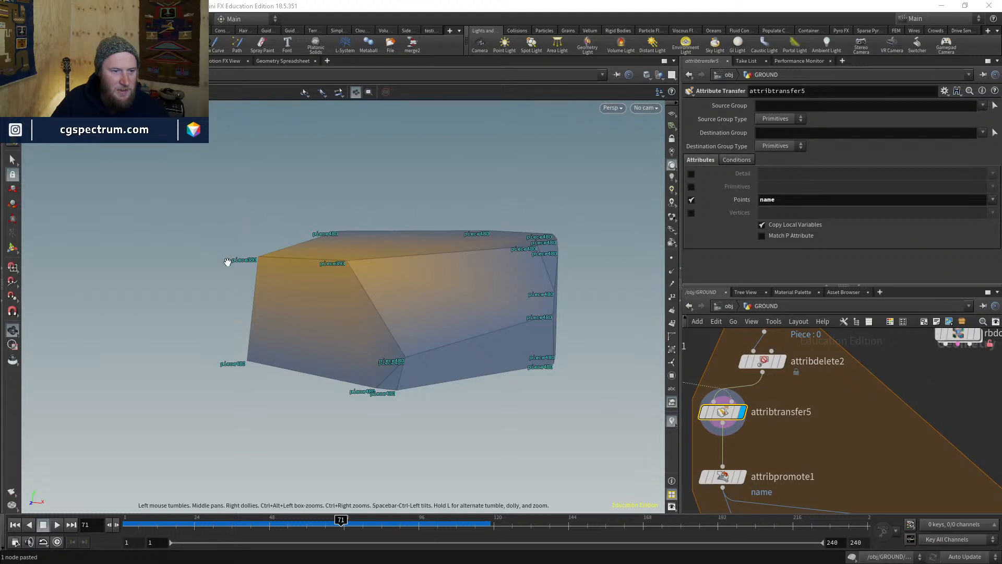
{"action": "left_click_drag", "start_coordinate": [393, 276], "coordinate": [363, 282]}
{"action": "left_click_drag", "start_coordinate": [333, 282], "coordinate": [469, 376]}
{"action": "middle_click_drag", "start_coordinate": [842, 419], "coordinate": [847, 363]}
- Display attribpromote1 and check its info: 20 points, 12 primitives, one name value
{"action": "left_click", "coordinate": [749, 401]}
{"action": "left_click", "coordinate": [730, 405]}
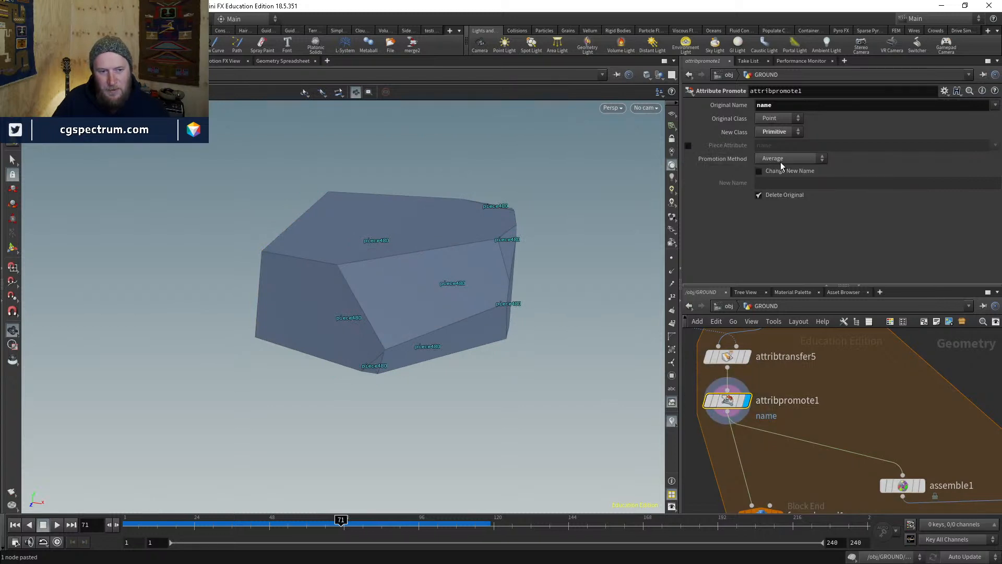
{"action": "middle_click", "coordinate": [730, 402]}
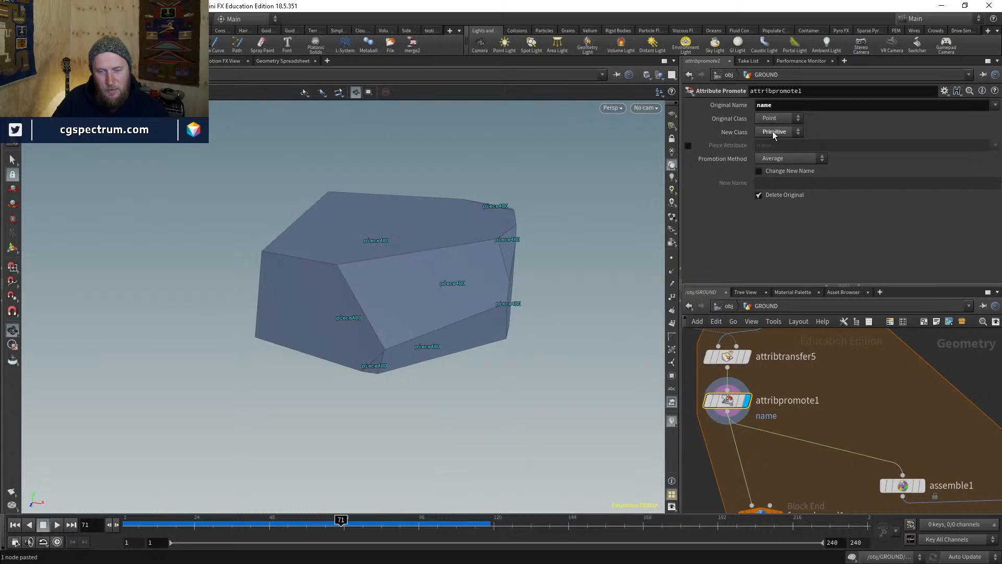
{"action": "left_click_drag", "start_coordinate": [360, 292], "coordinate": [537, 291]}
{"action": "middle_click", "coordinate": [729, 400]}
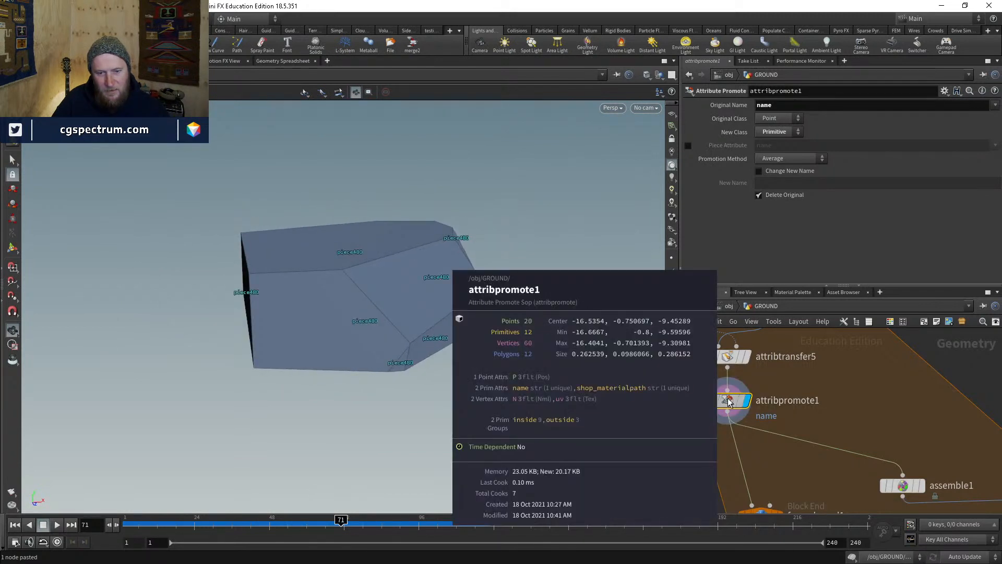
- Move foreach_end1 up beneath attribpromote1 and tighten the loop's network box
{"action": "middle_click_drag", "start_coordinate": [802, 457], "coordinate": [790, 369]}
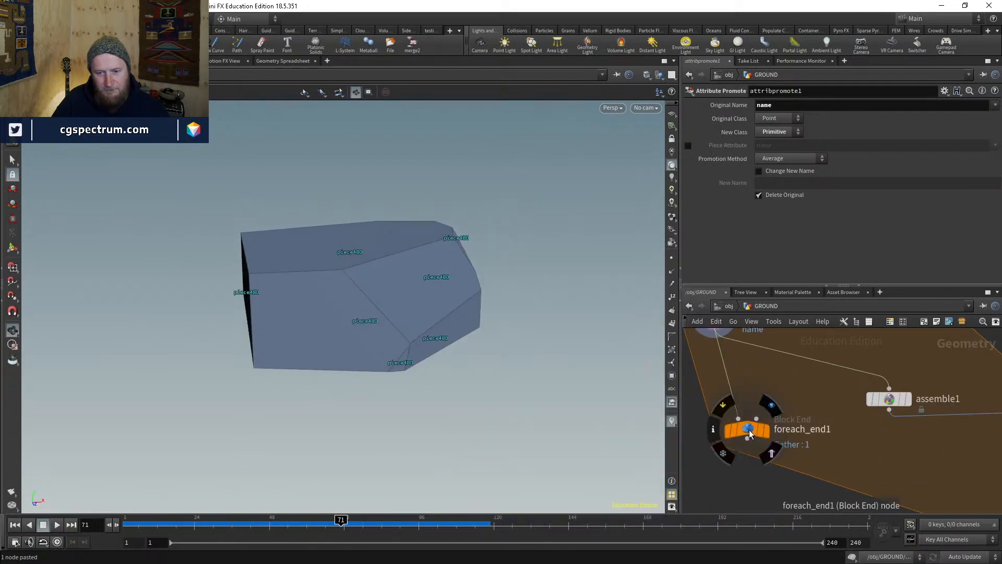
{"action": "left_click_drag", "start_coordinate": [749, 432], "coordinate": [732, 375]}
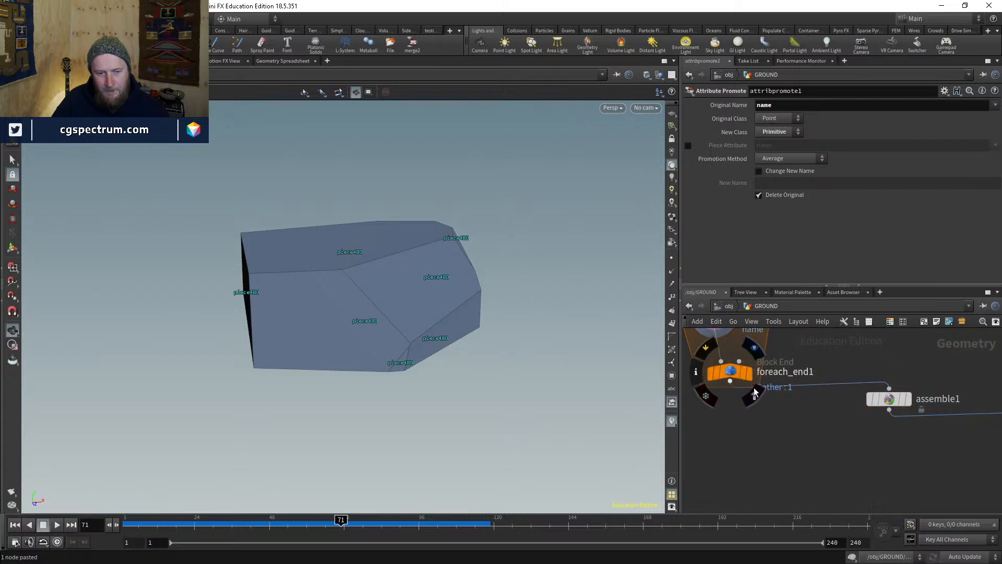
{"action": "middle_click_drag", "start_coordinate": [802, 372], "coordinate": [811, 441]}
{"action": "scroll", "coordinate": [811, 441], "scroll_direction": "down", "scroll_amount": 3}
{"action": "mouse_move", "coordinate": [757, 440]}
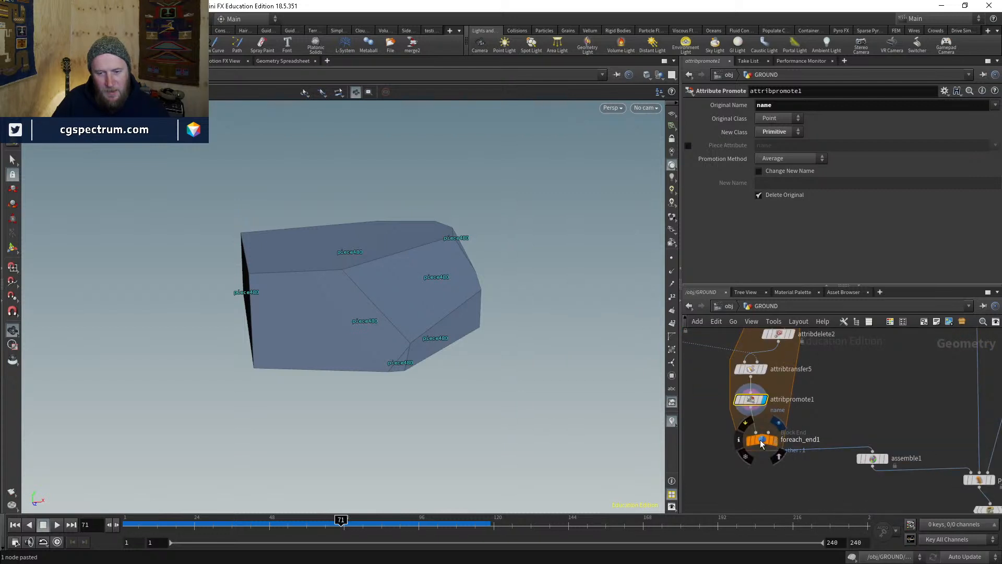
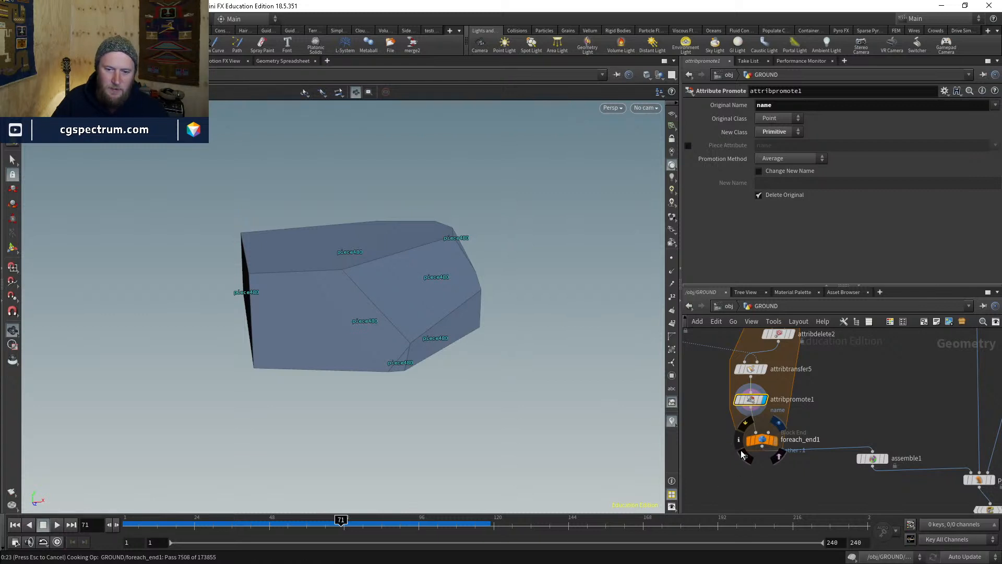
- Stop the slow fracture cook, reset the loop's cached pass, and enable Max Iterations on foreach_end1
{"action": "key", "text": "Escape"}
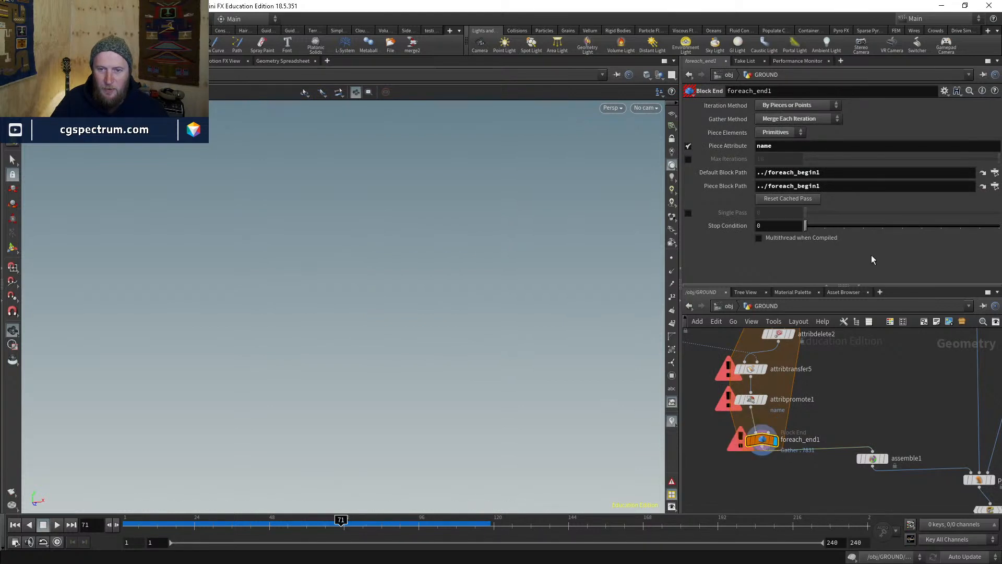
{"action": "left_click", "coordinate": [801, 201]}
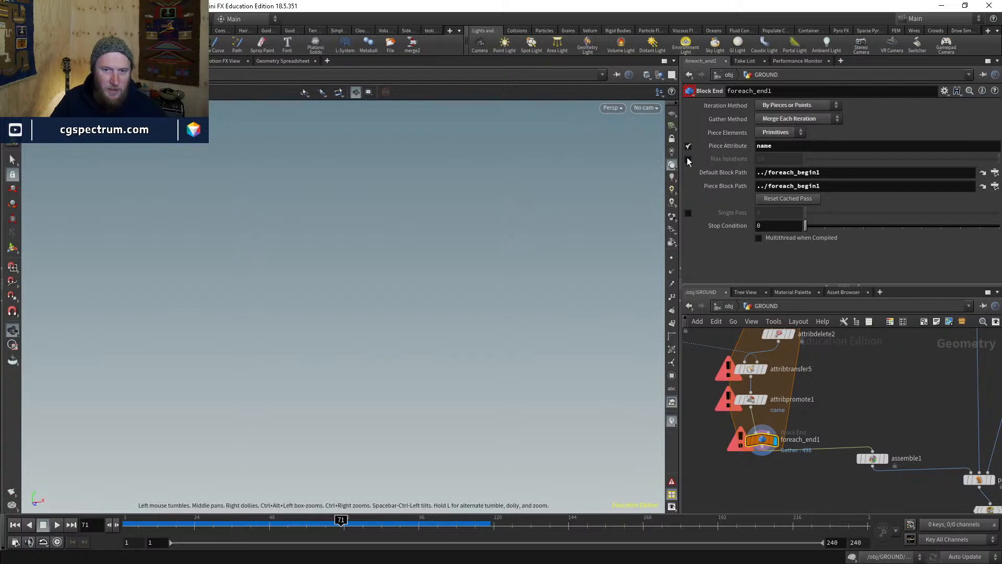
{"action": "left_click", "coordinate": [688, 159]}
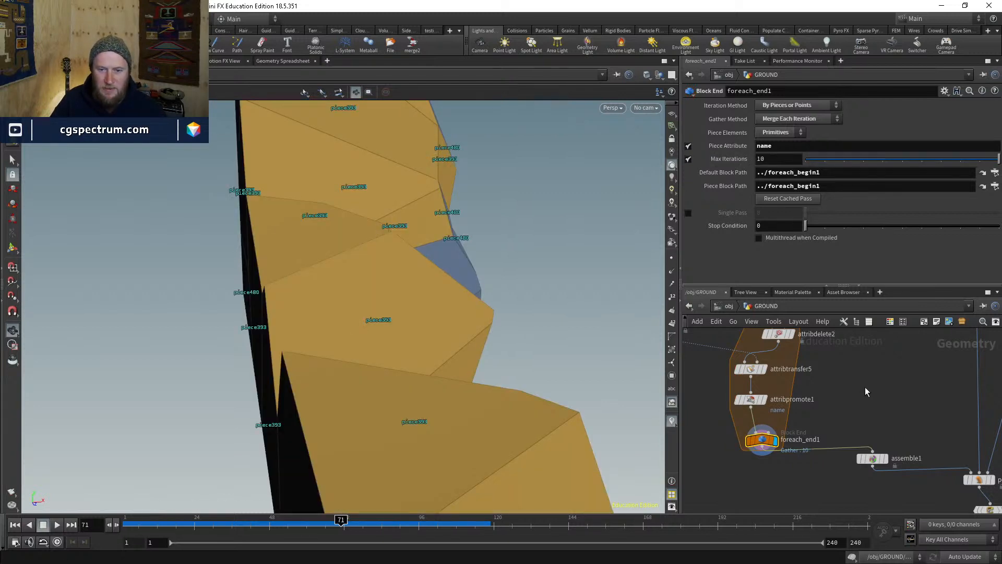
- Inspect the cooked pieces in wireframe and shaded, then hide the piece name labels and colours
{"action": "left_click_drag", "start_coordinate": [334, 314], "coordinate": [584, 250]}
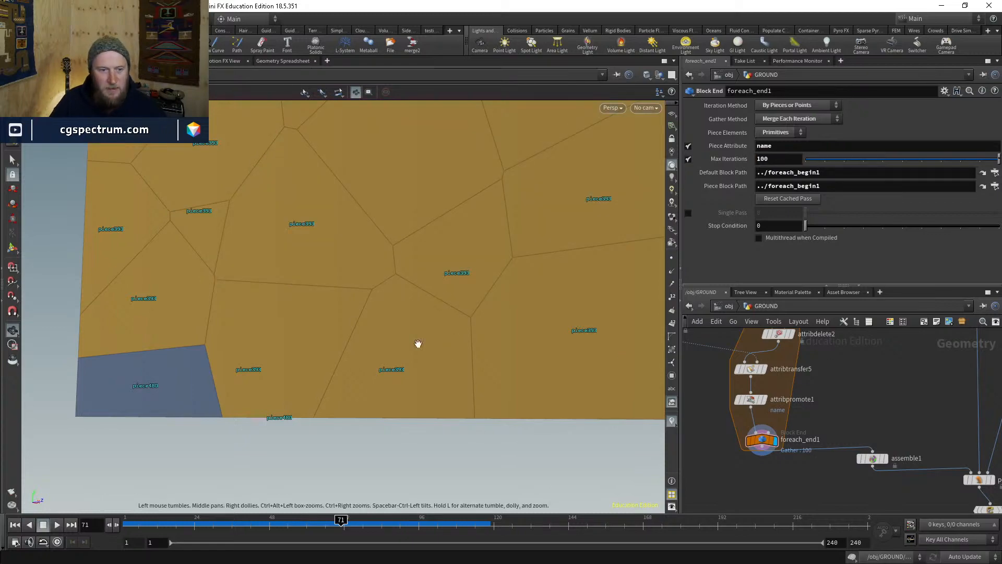
{"action": "key", "text": "space+g"}
{"action": "key", "text": "w"}
{"action": "left_click_drag", "start_coordinate": [409, 353], "coordinate": [843, 216]}
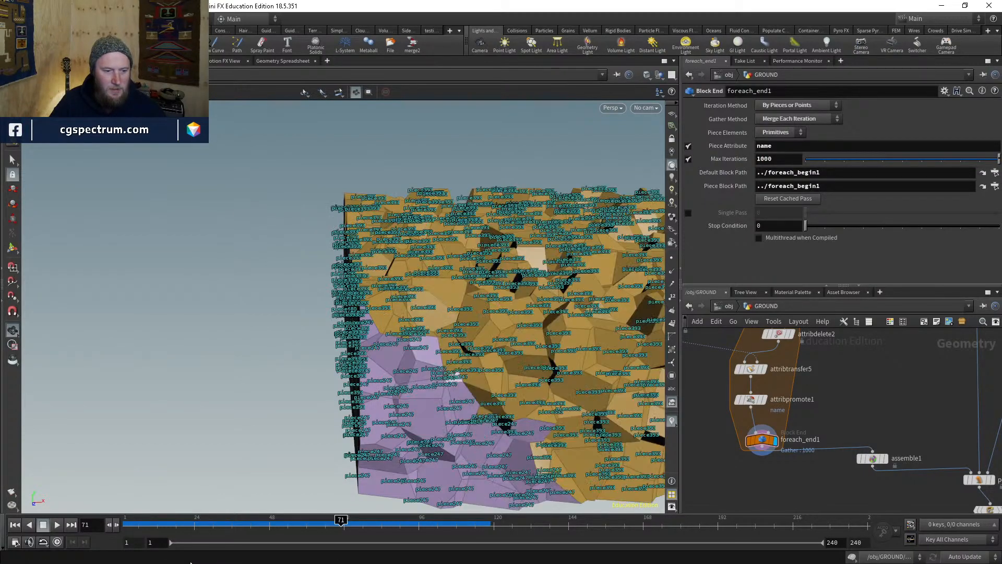
{"action": "scroll", "coordinate": [562, 334], "scroll_direction": "down", "scroll_amount": 3}
{"action": "left_click_drag", "start_coordinate": [563, 334], "coordinate": [469, 345]}
{"action": "key", "text": "shift+w"}
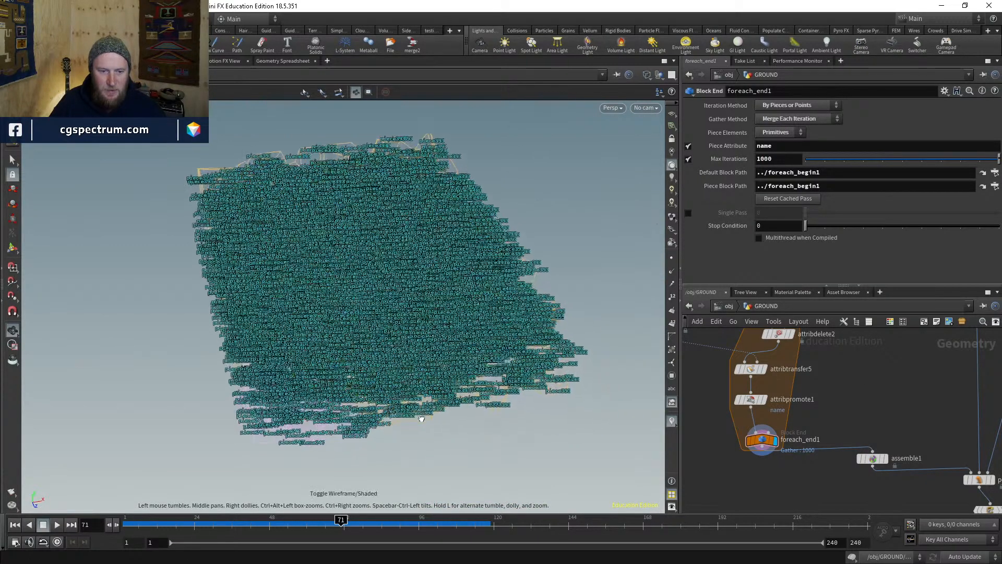
{"action": "key", "text": "shift+w"}
{"action": "left_click", "coordinate": [672, 422]}
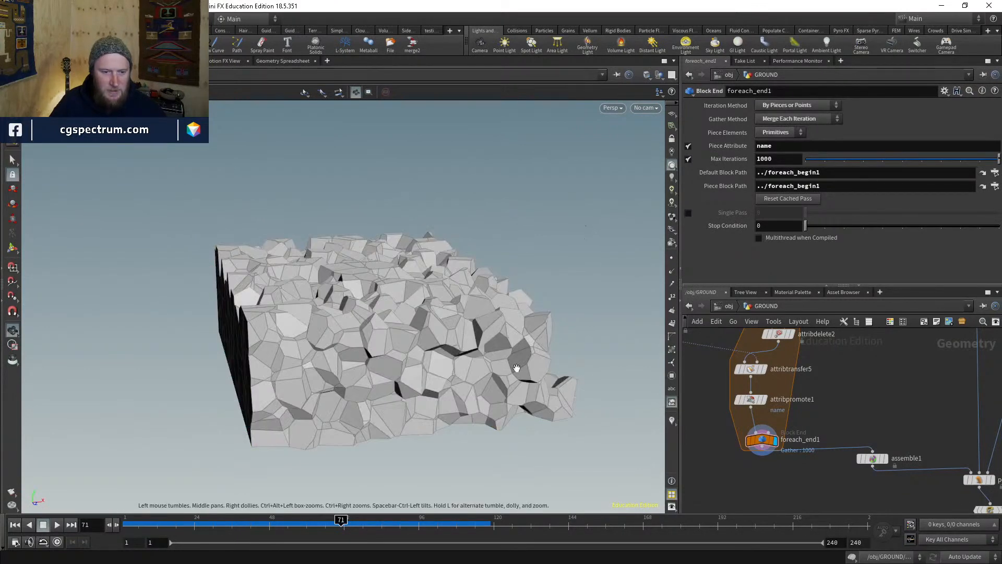
{"action": "left_click_drag", "start_coordinate": [472, 266], "coordinate": [334, 292]}
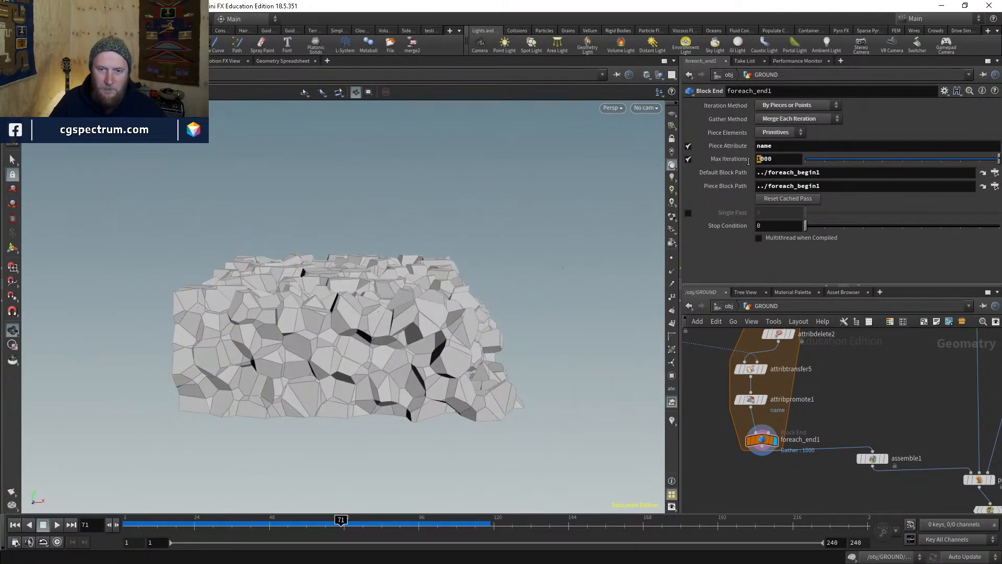
- Set foreach_end1's Max Iterations to 5000 and orbit around the fully fractured slab
{"action": "type", "text": "5"}
{"action": "key", "text": "Return"}
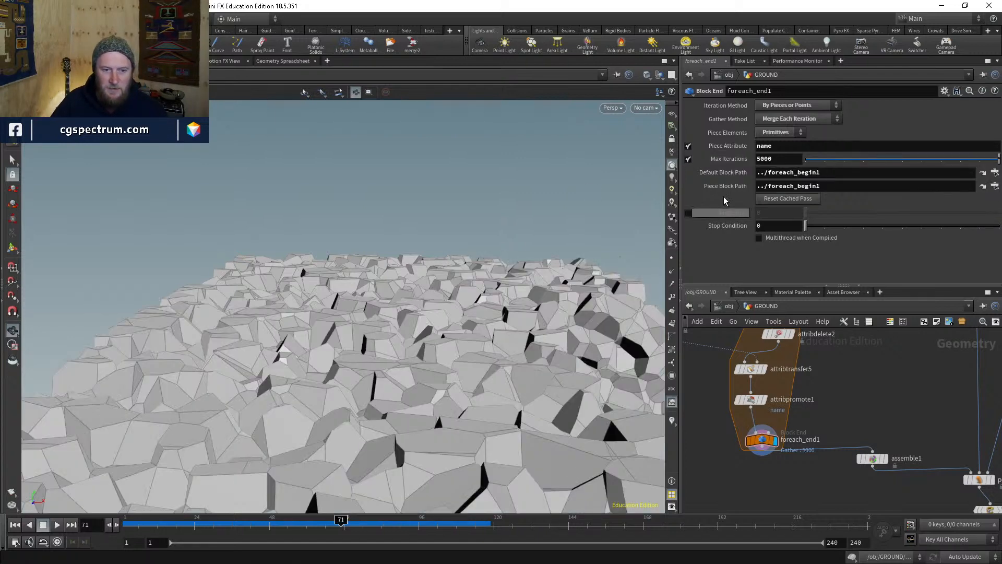
{"action": "left_click_drag", "start_coordinate": [464, 285], "coordinate": [360, 430]}
{"action": "middle_click_drag", "start_coordinate": [360, 429], "coordinate": [242, 402]}
{"action": "left_click_drag", "start_coordinate": [242, 402], "coordinate": [349, 378]}
{"action": "middle_click_drag", "start_coordinate": [350, 378], "coordinate": [488, 354]}
{"action": "left_click_drag", "start_coordinate": [488, 354], "coordinate": [444, 353]}
{"action": "key", "text": "shift+w"}
{"action": "key", "text": "shift+w"}
{"action": "scroll", "coordinate": [830, 378], "scroll_direction": "down", "scroll_amount": 3}
{"action": "middle_click_drag", "start_coordinate": [904, 434], "coordinate": [816, 413]}
{"action": "scroll", "coordinate": [815, 413], "scroll_direction": "up", "scroll_amount": 3}
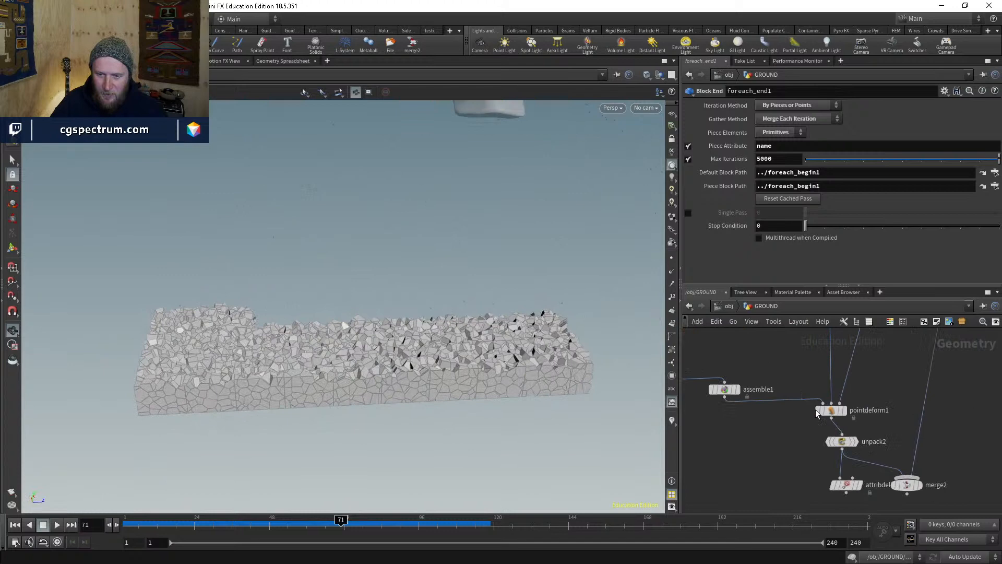
{"action": "left_click", "coordinate": [736, 388]}
{"action": "left_click", "coordinate": [723, 389]}
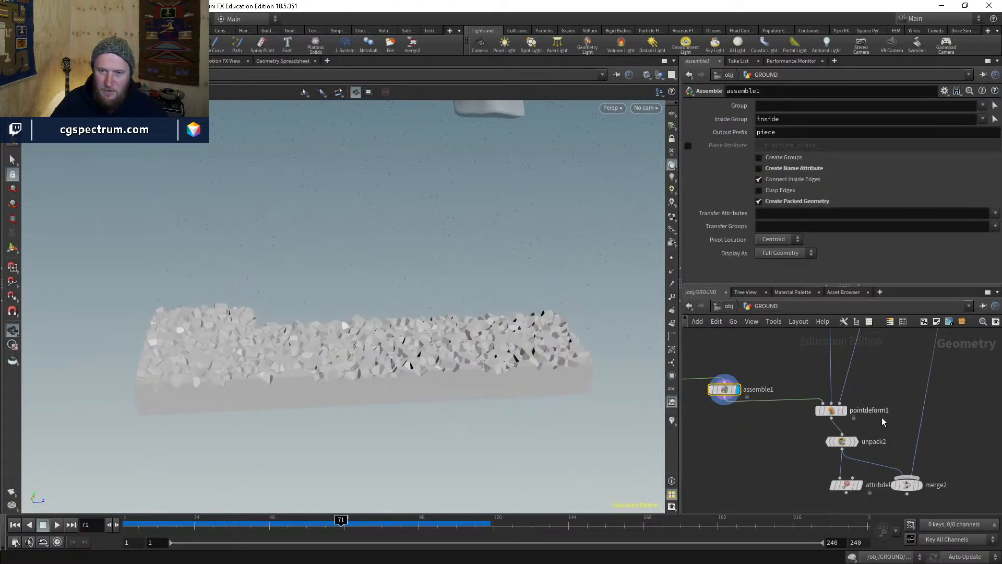
{"action": "left_click", "coordinate": [842, 411]}
{"action": "left_click", "coordinate": [830, 410]}
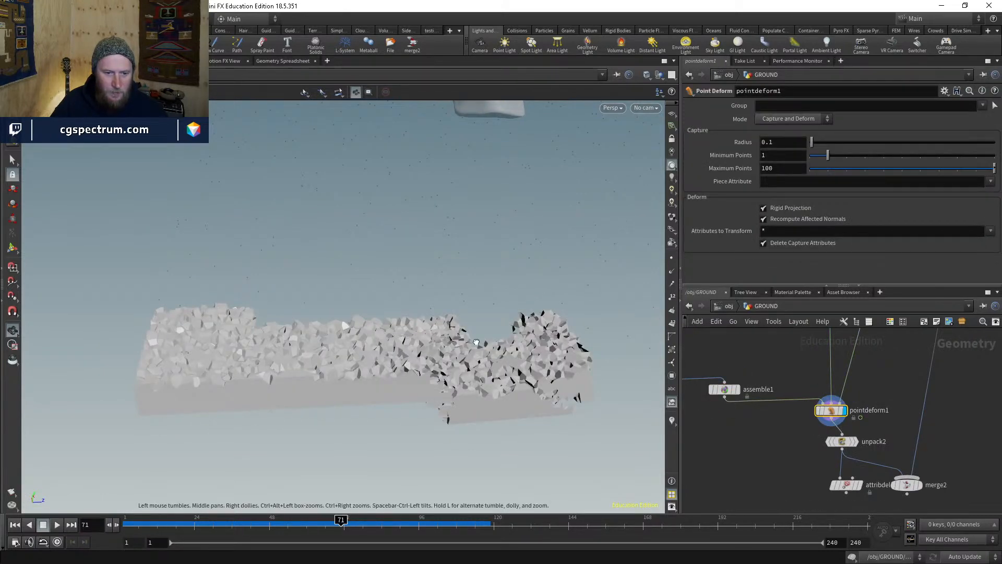
{"action": "right_click_drag", "start_coordinate": [476, 342], "coordinate": [549, 274]}
{"action": "left_click_drag", "start_coordinate": [550, 275], "coordinate": [433, 463]}
{"action": "left_click_drag", "start_coordinate": [442, 381], "coordinate": [409, 425]}
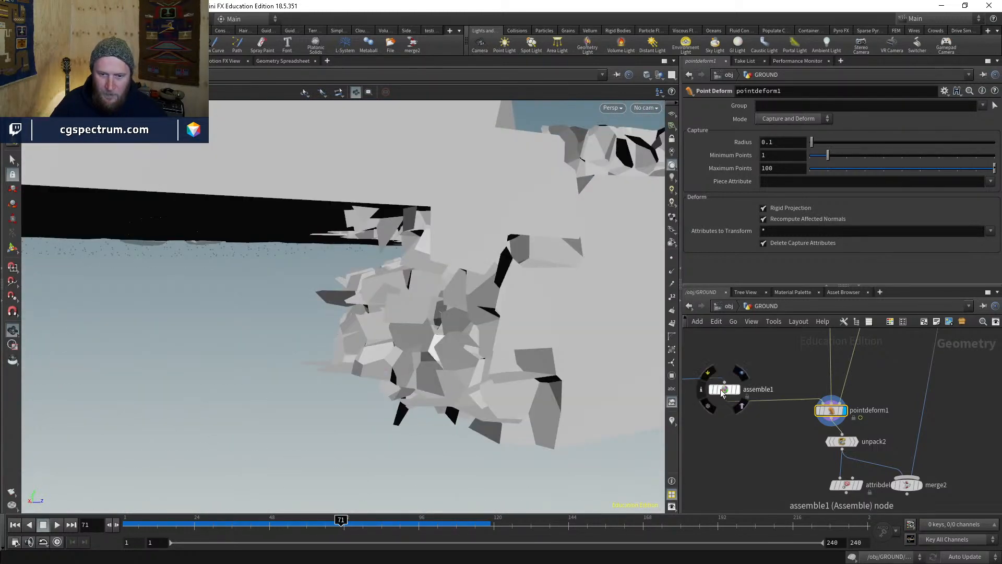
{"action": "left_click", "coordinate": [722, 391]}
{"action": "middle_click", "coordinate": [729, 392]}
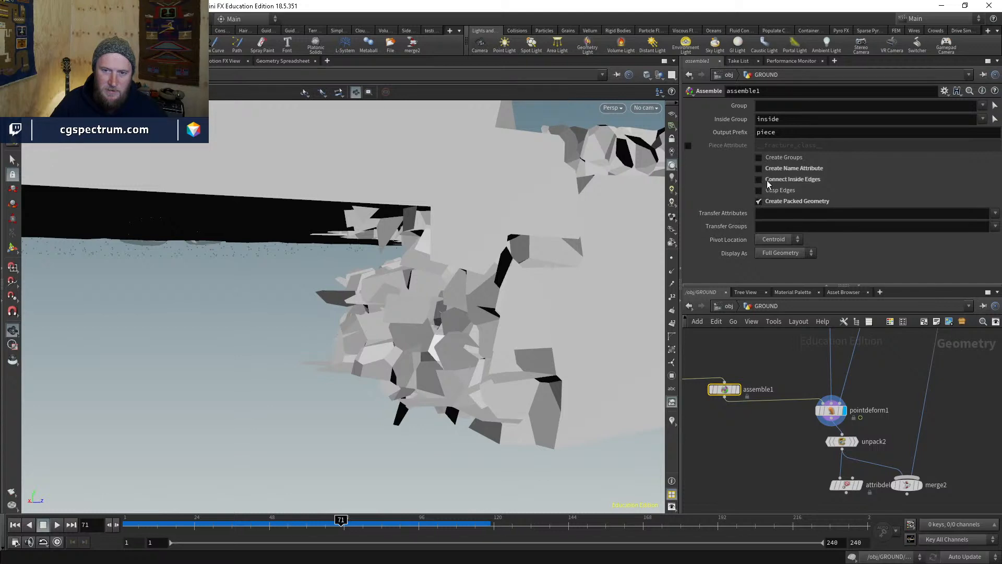
{"action": "left_click", "coordinate": [769, 168]}
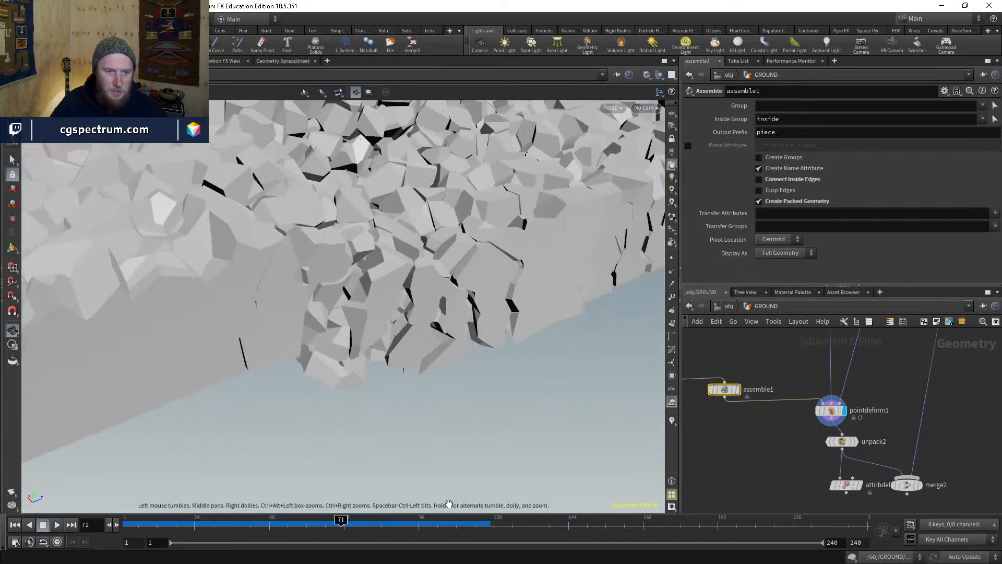
{"action": "left_click_drag", "start_coordinate": [449, 504], "coordinate": [452, 414]}
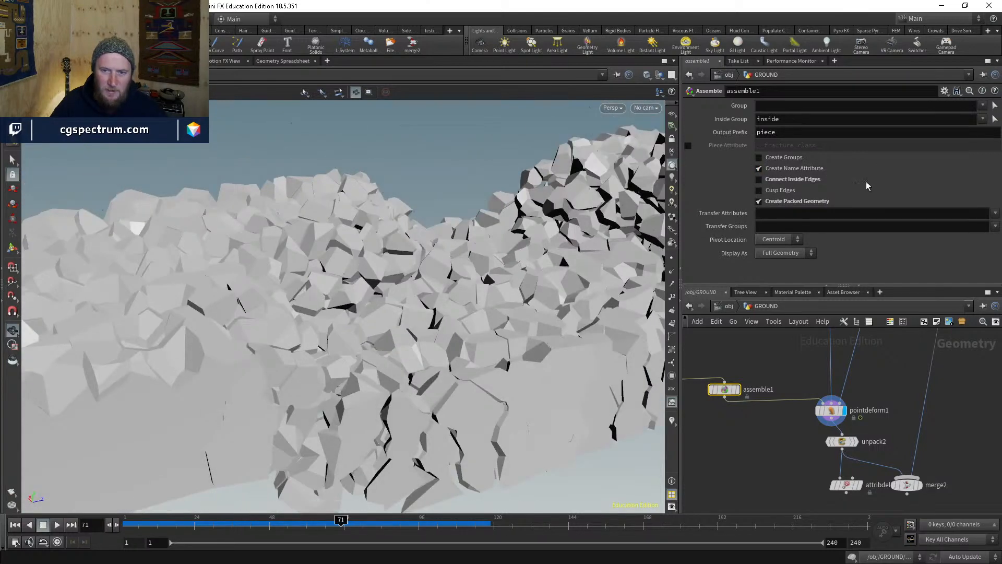
{"action": "left_click", "coordinate": [781, 168]}
{"action": "left_click", "coordinate": [783, 204]}
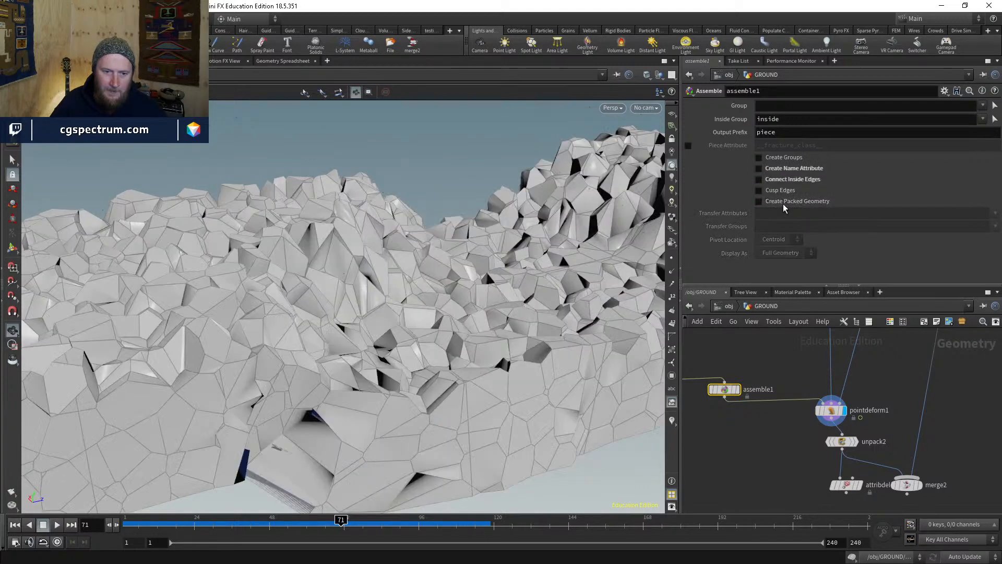
{"action": "left_click_drag", "start_coordinate": [488, 377], "coordinate": [508, 193]}
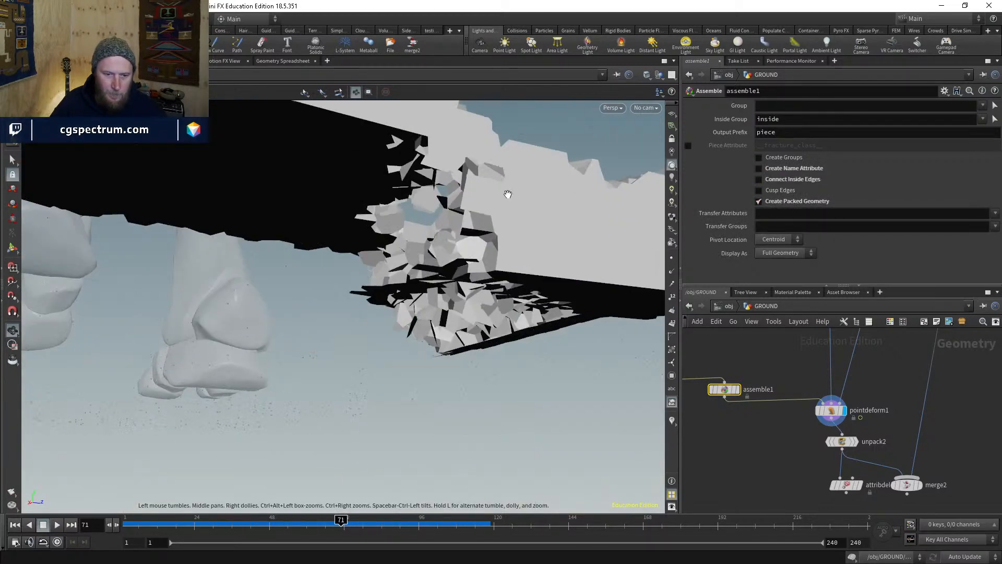
{"action": "scroll", "coordinate": [495, 190], "scroll_direction": "up", "scroll_amount": 3}
{"action": "middle_click_drag", "start_coordinate": [760, 369], "coordinate": [845, 400]}
{"action": "middle_click_drag", "start_coordinate": [743, 402], "coordinate": [807, 396]}
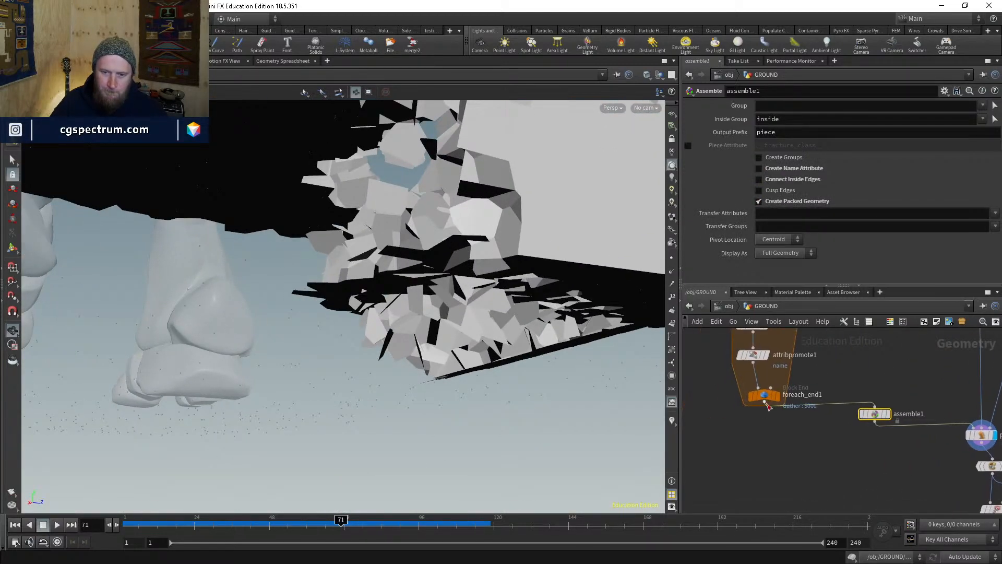
{"action": "scroll", "coordinate": [764, 403], "scroll_direction": "up", "scroll_amount": 1}
{"action": "middle_click", "coordinate": [768, 400]}
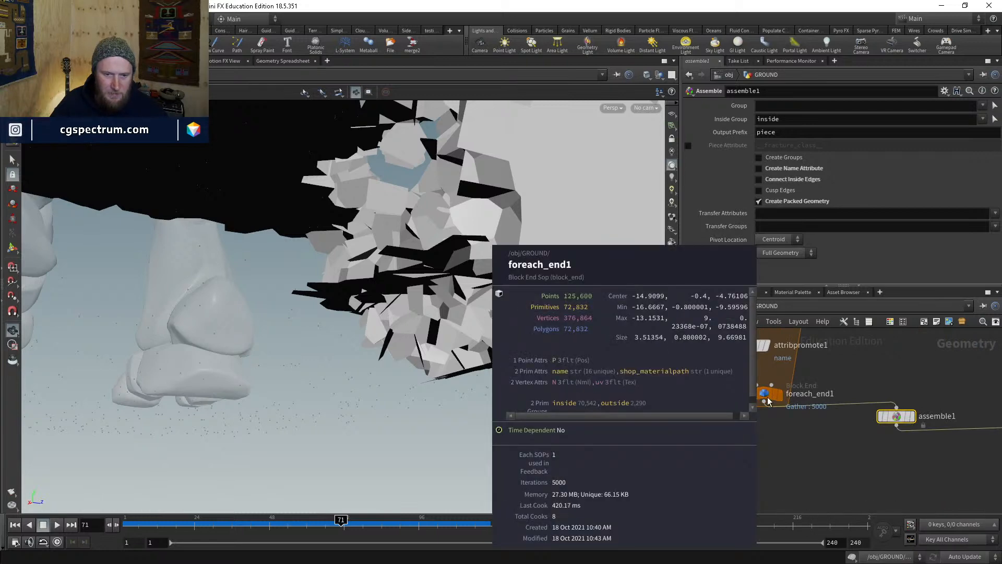
{"action": "left_click_drag", "start_coordinate": [767, 401], "coordinate": [753, 395]}
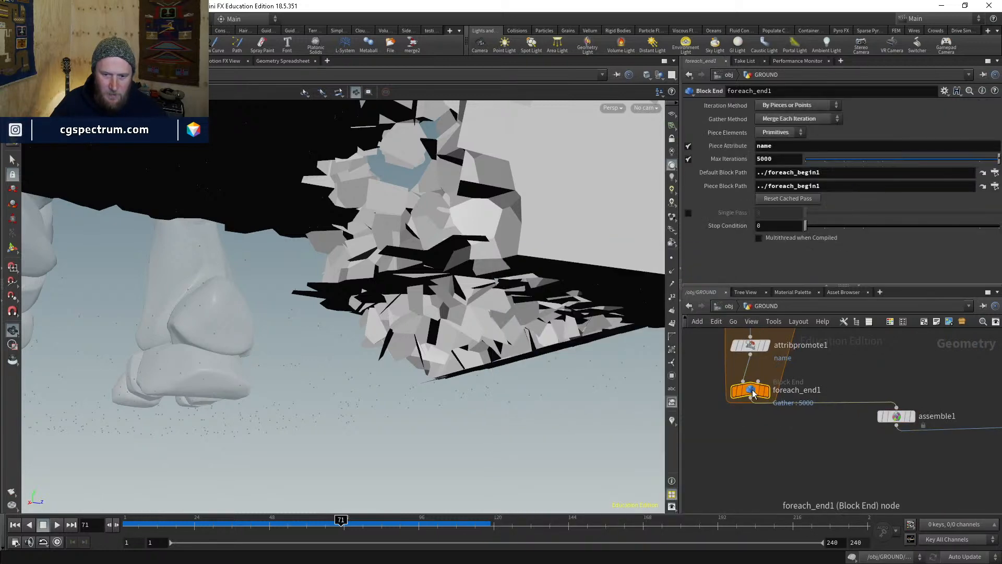
{"action": "middle_click", "coordinate": [754, 395]}
{"action": "left_click", "coordinate": [755, 392]}
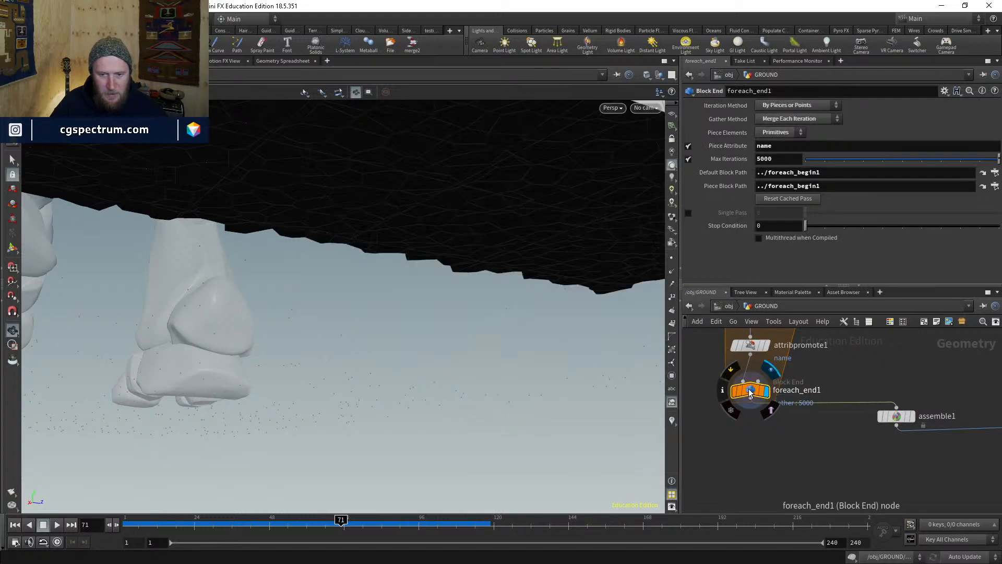
{"action": "middle_click", "coordinate": [756, 392]}
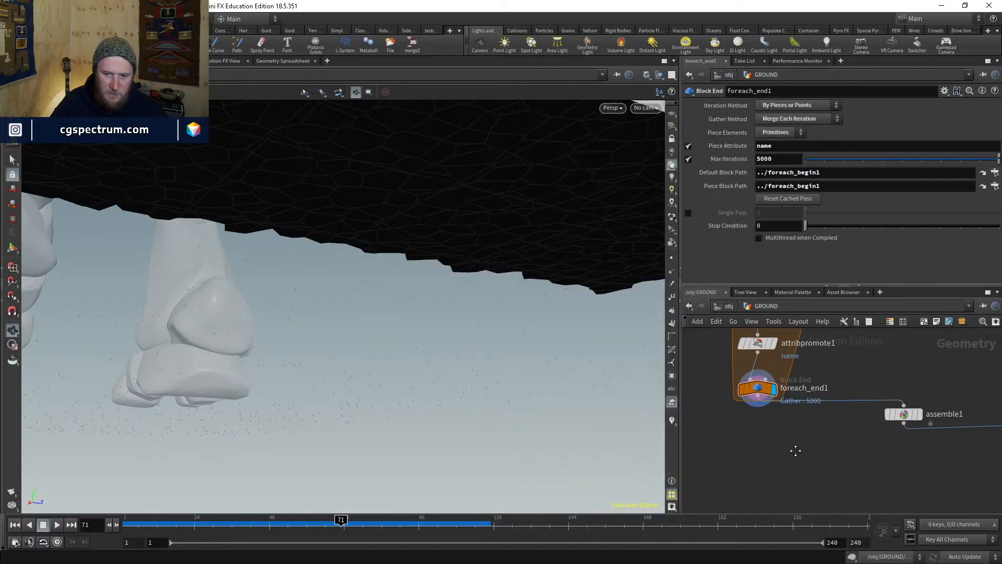
- Add an Exploded View node after the fracture loop, display it, and check it in wireframe
{"action": "key", "text": "Tab"}
{"action": "type", "text": "ex"}
{"action": "key", "text": "Return"}
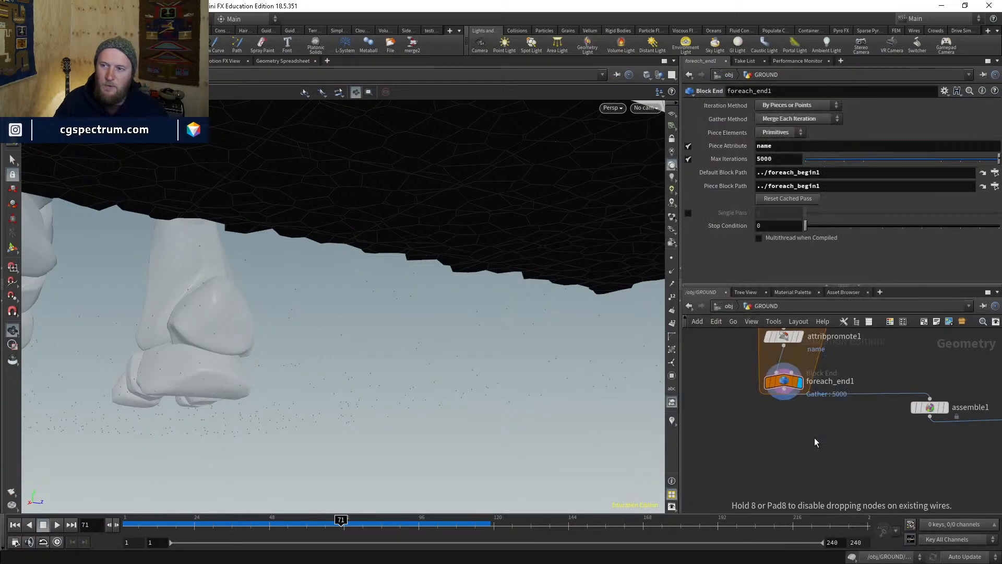
{"action": "left_click", "coordinate": [763, 440]}
{"action": "left_click_drag", "start_coordinate": [763, 440], "coordinate": [783, 388]}
{"action": "left_click", "coordinate": [775, 451]}
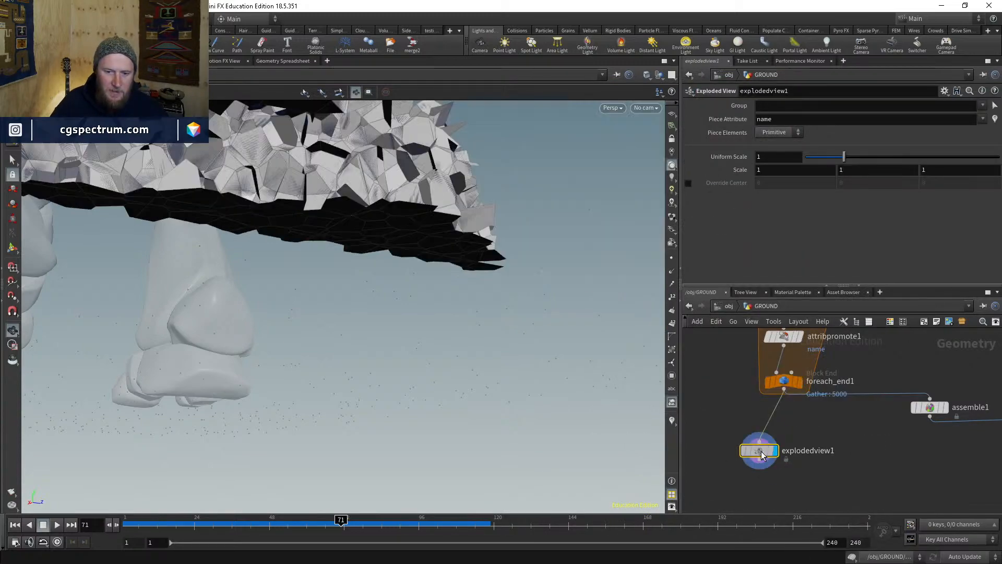
{"action": "mouse_move", "coordinate": [426, 287]}
{"action": "left_mouse_down"}
{"action": "mouse_move", "coordinate": [421, 313]}
{"action": "mouse_move", "coordinate": [441, 335]}
{"action": "mouse_move", "coordinate": [492, 351]}
{"action": "mouse_move", "coordinate": [494, 438]}
{"action": "mouse_move", "coordinate": [470, 296]}
{"action": "mouse_move", "coordinate": [434, 327]}
{"action": "mouse_move", "coordinate": [472, 288]}
{"action": "mouse_move", "coordinate": [460, 246]}
{"action": "mouse_move", "coordinate": [427, 314]}
{"action": "mouse_move", "coordinate": [507, 273]}
{"action": "mouse_move", "coordinate": [421, 343]}
{"action": "mouse_move", "coordinate": [412, 385]}
{"action": "mouse_move", "coordinate": [513, 361]}
{"action": "mouse_move", "coordinate": [480, 374]}
{"action": "mouse_move", "coordinate": [485, 449]}
{"action": "mouse_move", "coordinate": [553, 428]}
{"action": "mouse_move", "coordinate": [527, 353]}
{"action": "mouse_move", "coordinate": [447, 360]}
{"action": "mouse_move", "coordinate": [380, 405]}
{"action": "mouse_move", "coordinate": [334, 366]}
{"action": "mouse_move", "coordinate": [311, 327]}
{"action": "mouse_move", "coordinate": [501, 365]}
{"action": "mouse_move", "coordinate": [470, 405]}
{"action": "mouse_move", "coordinate": [504, 477]}
{"action": "mouse_move", "coordinate": [525, 464]}
{"action": "left_mouse_up"}
{"action": "key", "text": "shift+w"}
{"action": "key", "text": "shift+w"}
- Display attribtransfer5's single piece, framed, with piece name labels and colours shown
{"action": "middle_click_drag", "start_coordinate": [731, 390], "coordinate": [743, 441]}
{"action": "scroll", "coordinate": [744, 441], "scroll_direction": "down", "scroll_amount": 3}
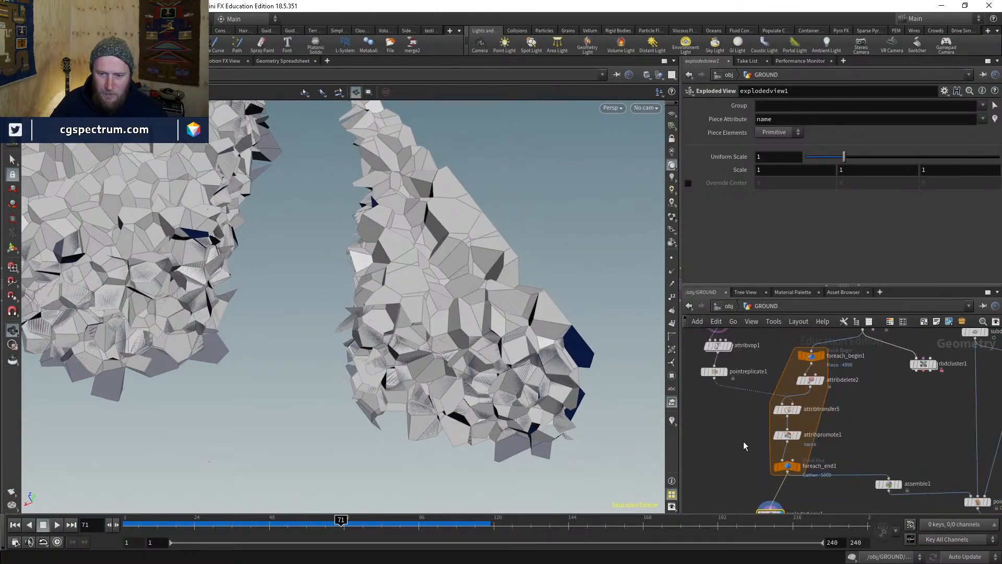
{"action": "scroll", "coordinate": [772, 444], "scroll_direction": "up", "scroll_amount": 3}
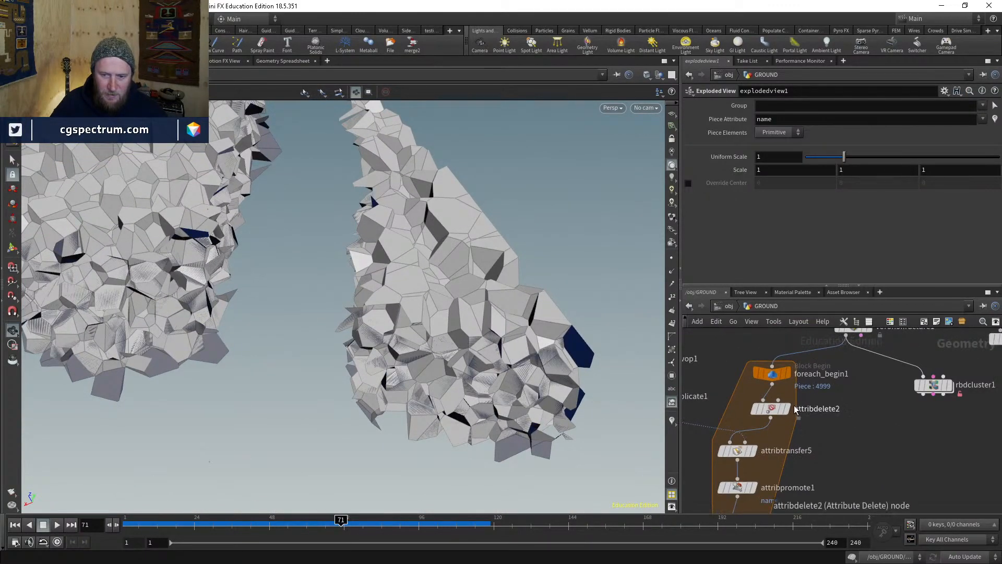
{"action": "left_click", "coordinate": [749, 449]}
{"action": "left_click", "coordinate": [737, 160]}
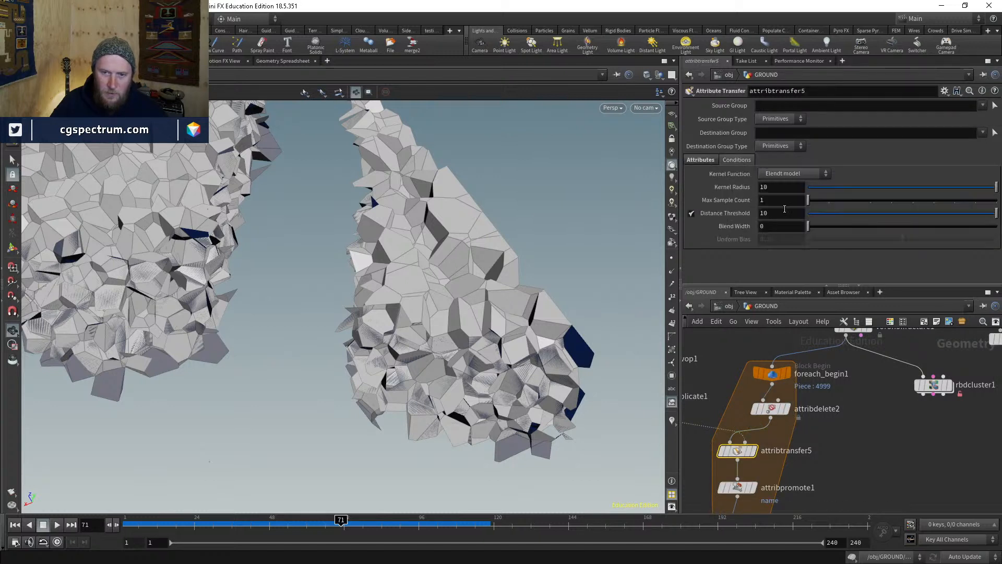
{"action": "middle_click_drag", "start_coordinate": [821, 452], "coordinate": [835, 368]}
{"action": "left_click", "coordinate": [767, 367]}
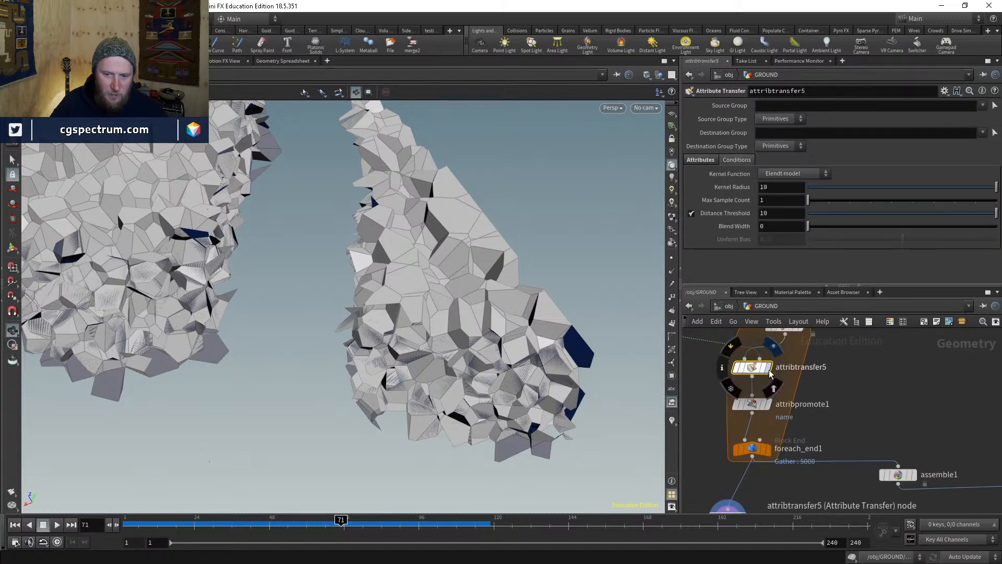
{"action": "key", "text": "g"}
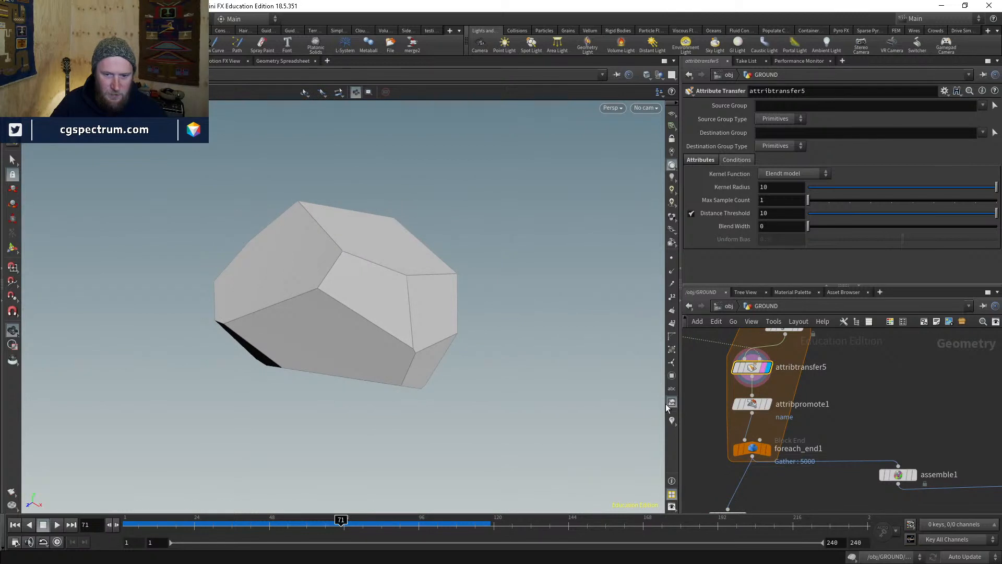
{"action": "left_click", "coordinate": [671, 418]}
{"action": "left_click_drag", "start_coordinate": [446, 327], "coordinate": [418, 267]}
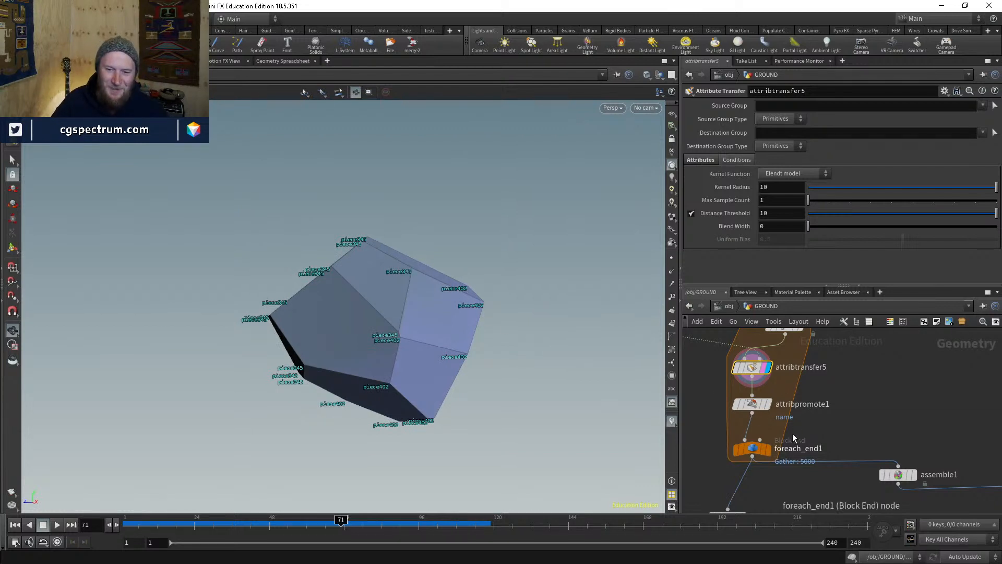
- Tumble the piece in wireframe, then turn off attribtransfer5's template flag
{"action": "middle_click_drag", "start_coordinate": [792, 434], "coordinate": [808, 403]}
{"action": "mouse_move", "coordinate": [487, 335]}
{"action": "left_mouse_down"}
{"action": "mouse_move", "coordinate": [331, 280]}
{"action": "mouse_move", "coordinate": [515, 237]}
{"action": "mouse_move", "coordinate": [437, 324]}
{"action": "mouse_move", "coordinate": [435, 381]}
{"action": "mouse_move", "coordinate": [517, 343]}
{"action": "mouse_move", "coordinate": [656, 336]}
{"action": "mouse_move", "coordinate": [423, 391]}
{"action": "mouse_move", "coordinate": [407, 411]}
{"action": "mouse_move", "coordinate": [386, 365]}
{"action": "mouse_move", "coordinate": [472, 350]}
{"action": "mouse_move", "coordinate": [418, 414]}
{"action": "mouse_move", "coordinate": [488, 416]}
{"action": "mouse_move", "coordinate": [487, 459]}
{"action": "mouse_move", "coordinate": [537, 412]}
{"action": "left_mouse_up"}
{"action": "key", "text": "shift+w"}
{"action": "key", "text": "shift+w"}
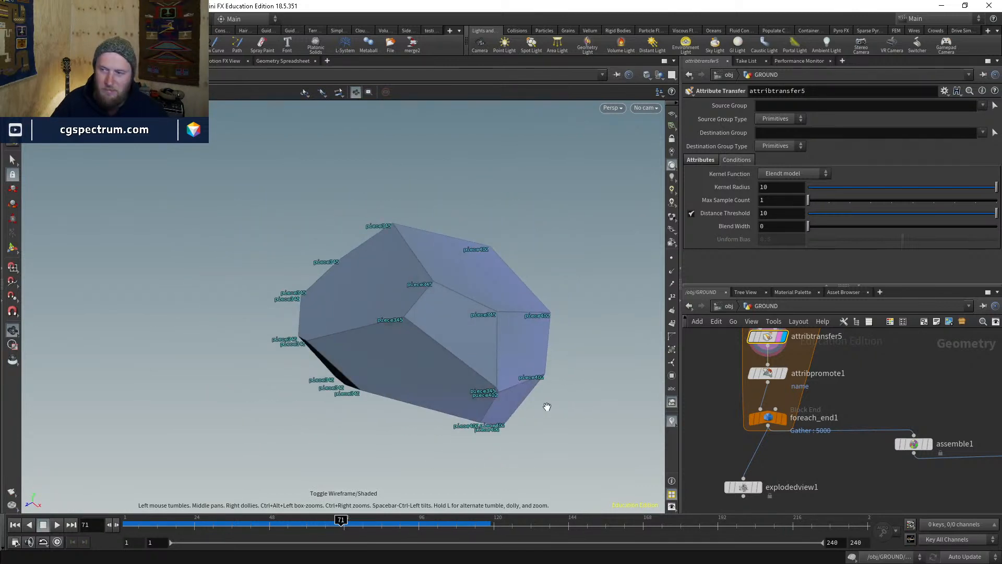
{"action": "middle_click_drag", "start_coordinate": [805, 381], "coordinate": [797, 431]}
{"action": "left_click", "coordinate": [772, 390]}
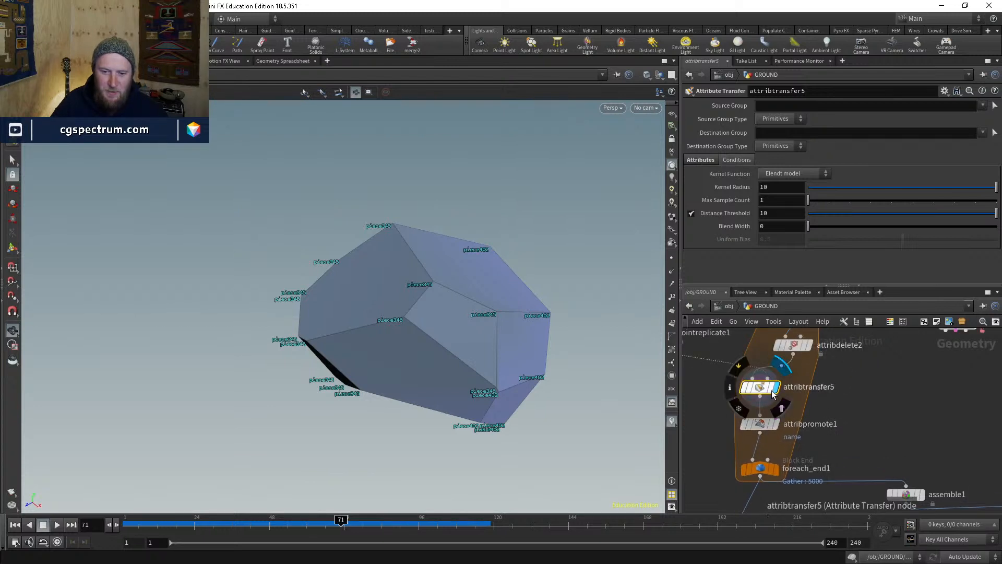
- Display attribpromote1 and tumble the piece to inspect it from several angles
{"action": "left_click", "coordinate": [777, 424]}
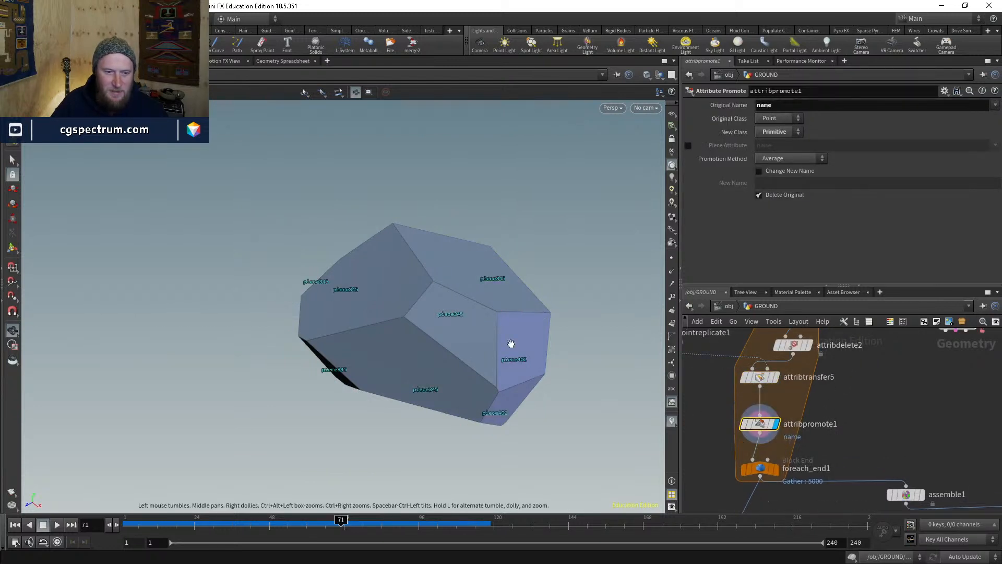
{"action": "left_click_drag", "start_coordinate": [511, 342], "coordinate": [409, 308]}
{"action": "left_click_drag", "start_coordinate": [758, 430], "coordinate": [759, 417]}
{"action": "left_click_drag", "start_coordinate": [465, 362], "coordinate": [519, 293]}
{"action": "left_click_drag", "start_coordinate": [459, 360], "coordinate": [497, 355]}
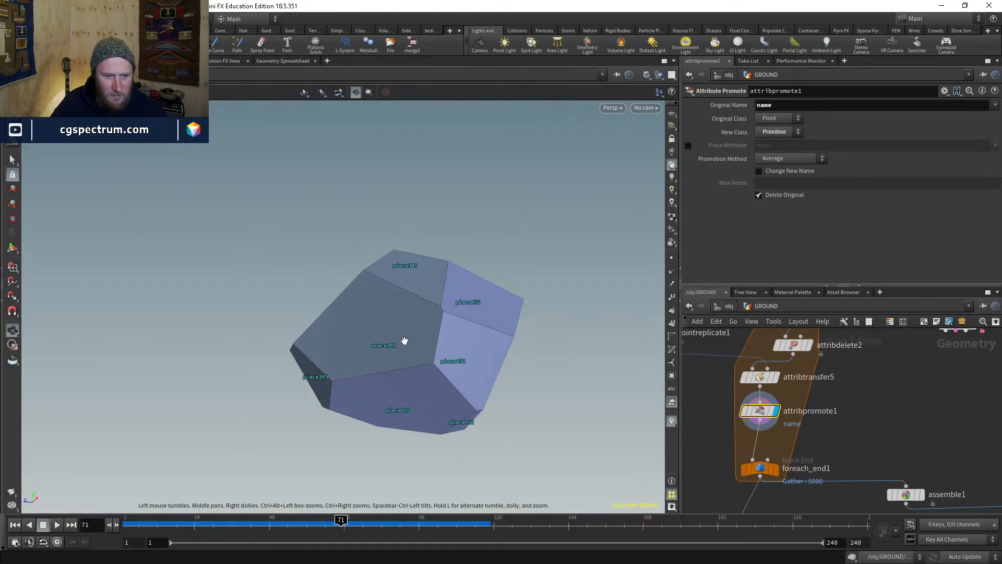
{"action": "left_click_drag", "start_coordinate": [405, 343], "coordinate": [412, 272]}
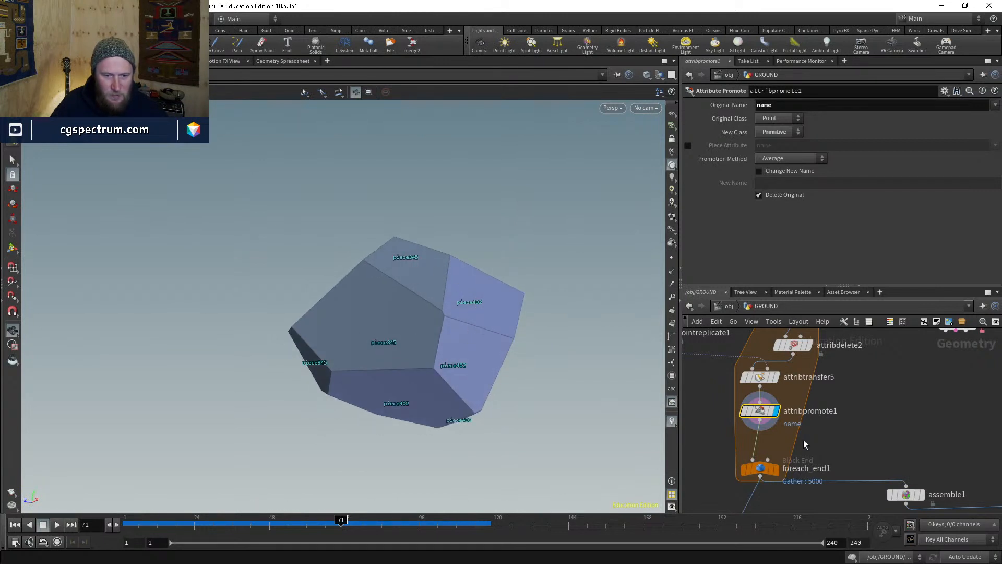
- Change attribpromote1's Promotion Method from Average to First Match
{"action": "left_click", "coordinate": [788, 160]}
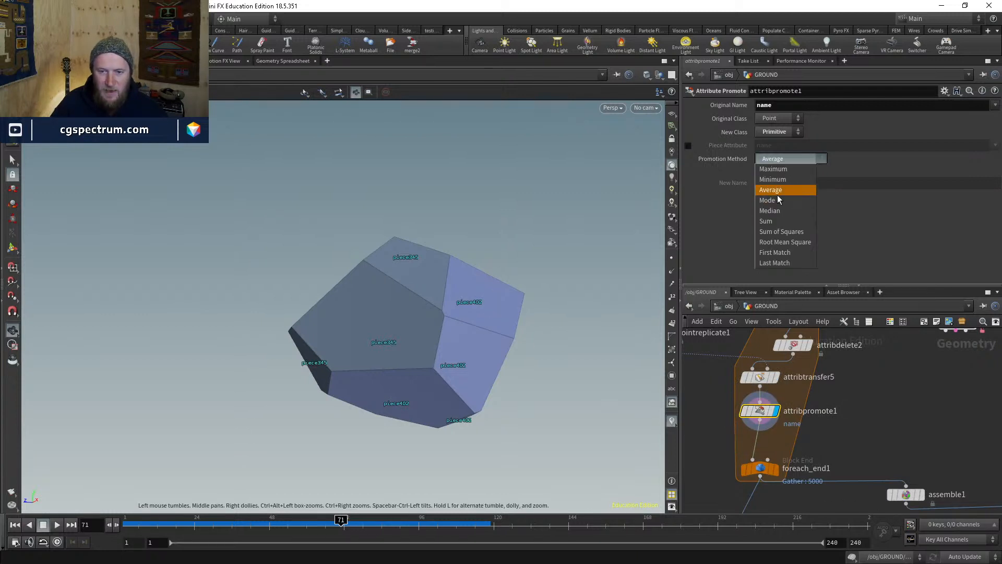
{"action": "left_click", "coordinate": [770, 252]}
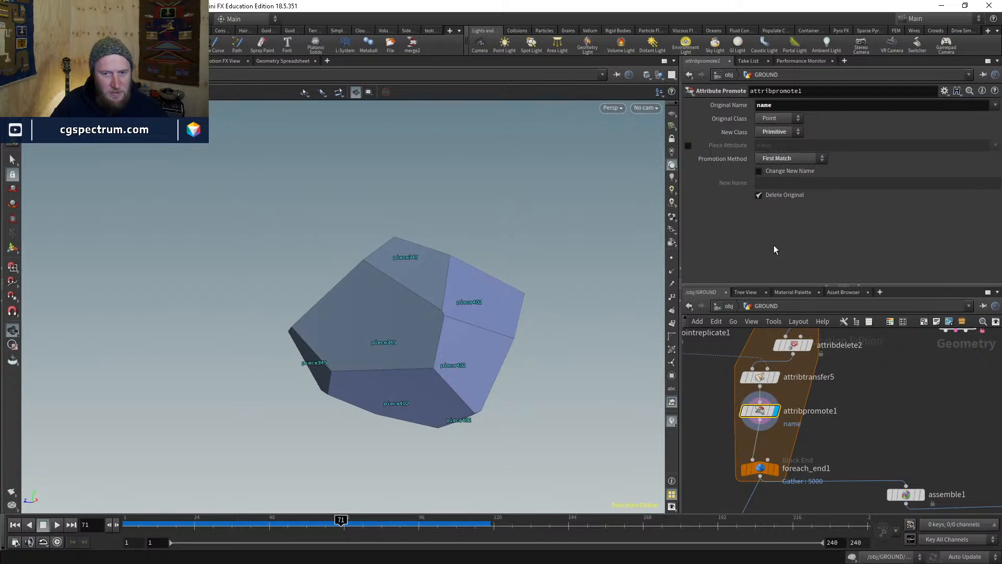
{"action": "mouse_move", "coordinate": [745, 414]}
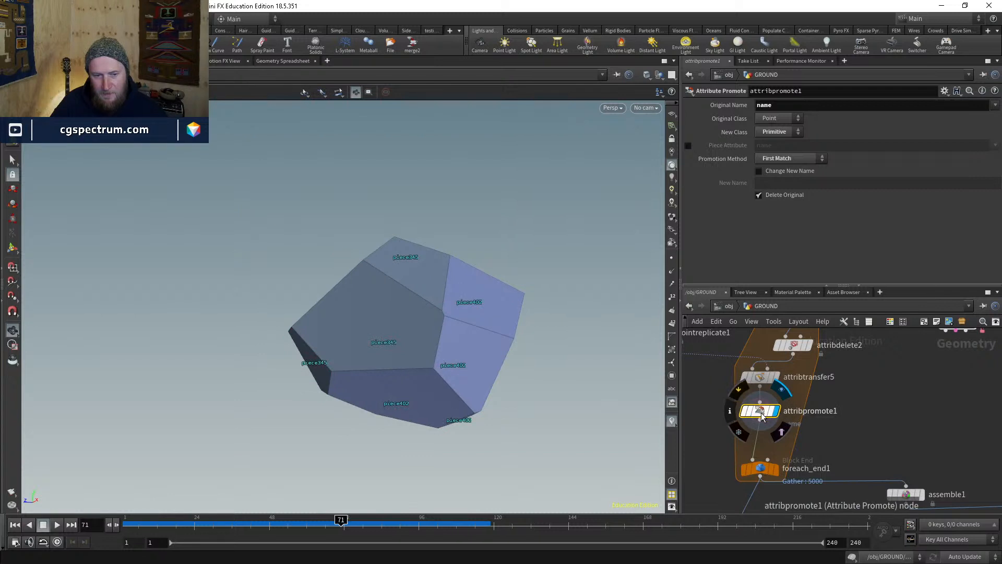
{"action": "left_click_drag", "start_coordinate": [761, 412], "coordinate": [761, 420]}
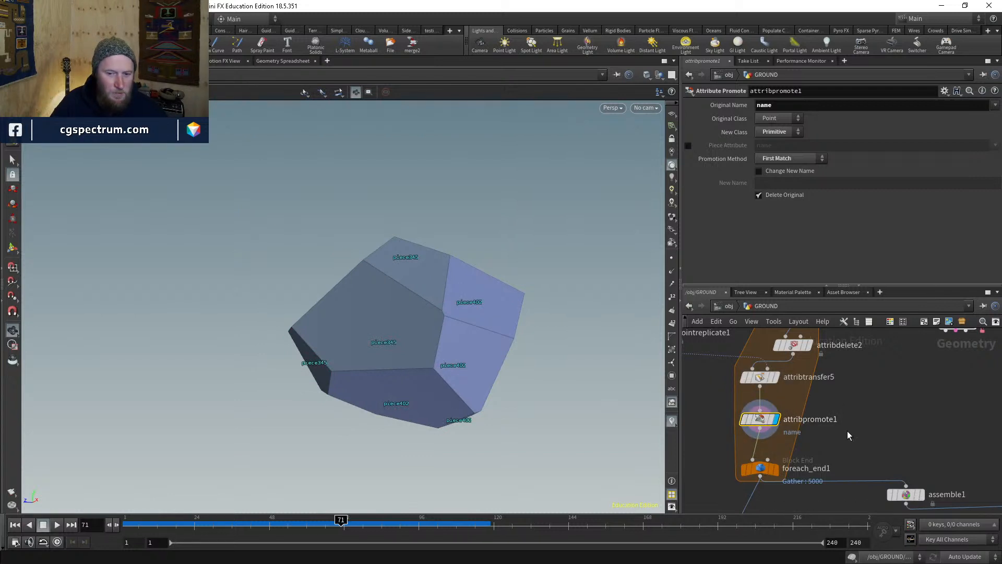
{"action": "key", "text": "Tab"}
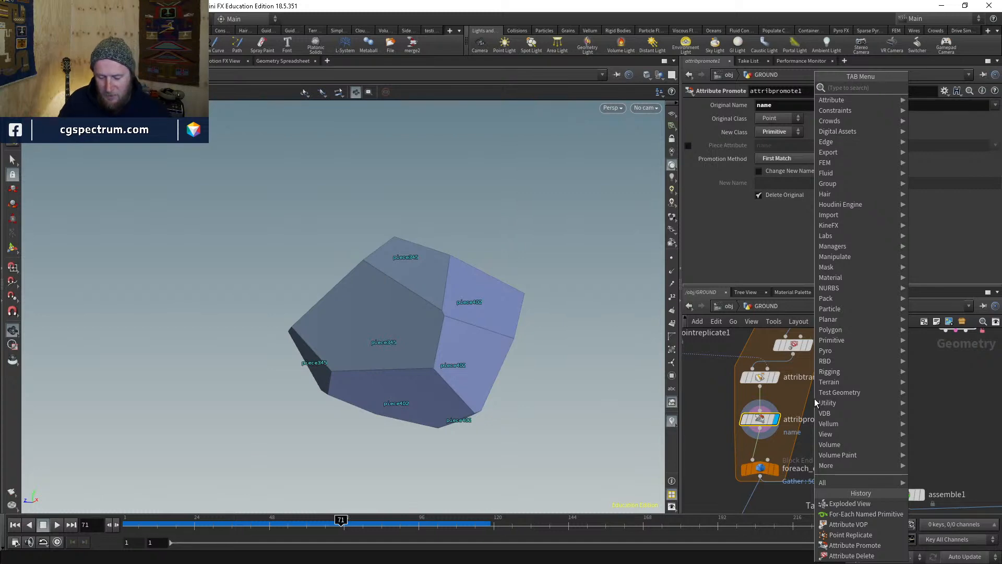
- Add blast3 with Group 0, Group Type Primitives and Delete Non Selected enabled
{"action": "type", "text": "blast"}
{"action": "key", "text": "Return"}
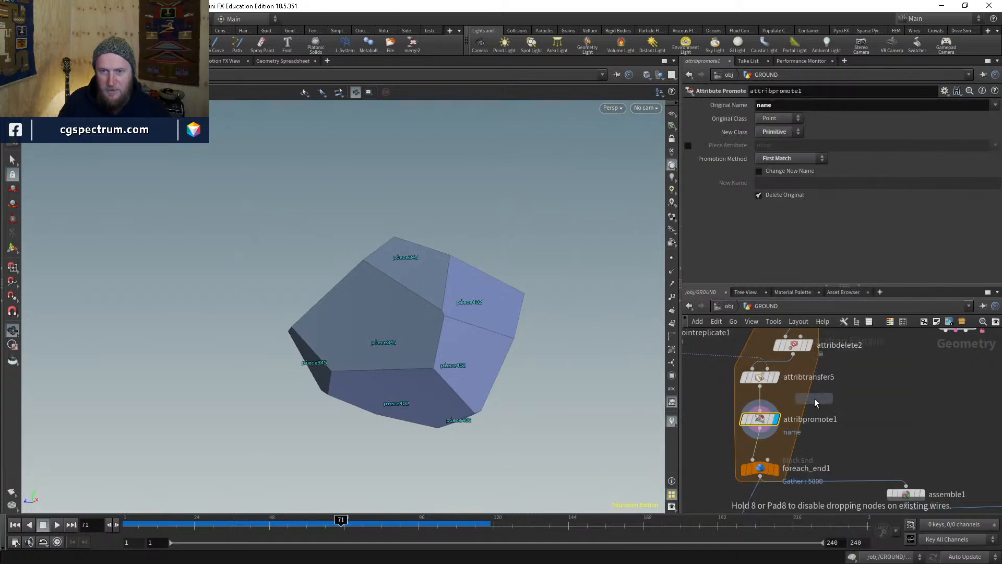
{"action": "left_click", "coordinate": [814, 398]}
{"action": "left_click_drag", "start_coordinate": [814, 390], "coordinate": [760, 386]}
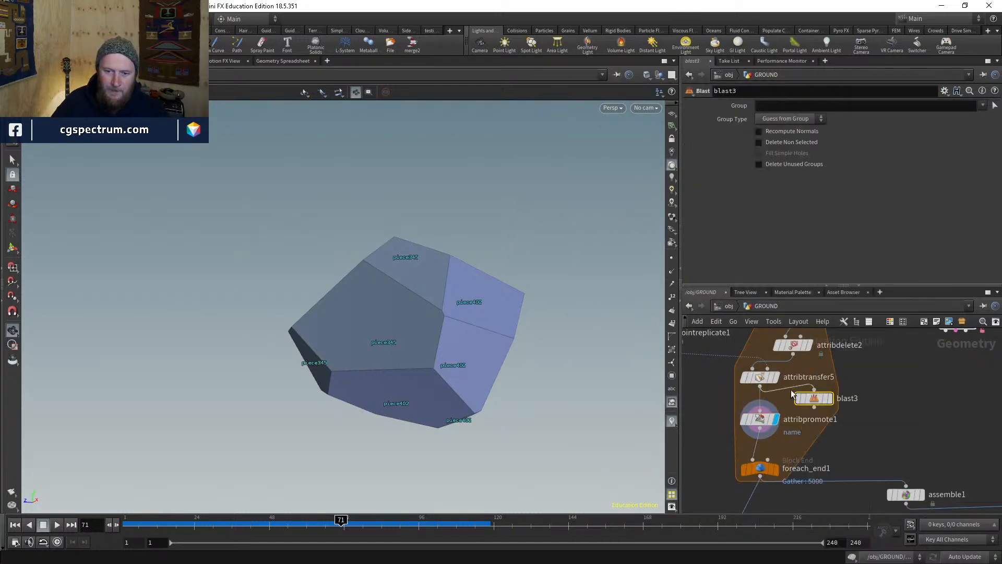
{"action": "left_click", "coordinate": [830, 399]}
{"action": "type", "text": "0"}
{"action": "key", "text": "Return"}
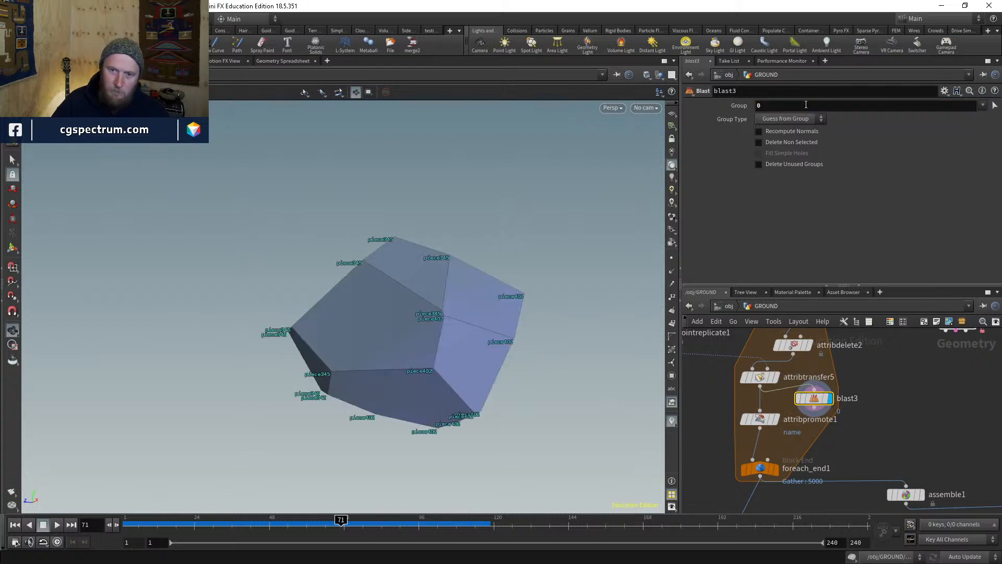
{"action": "left_click", "coordinate": [787, 118]}
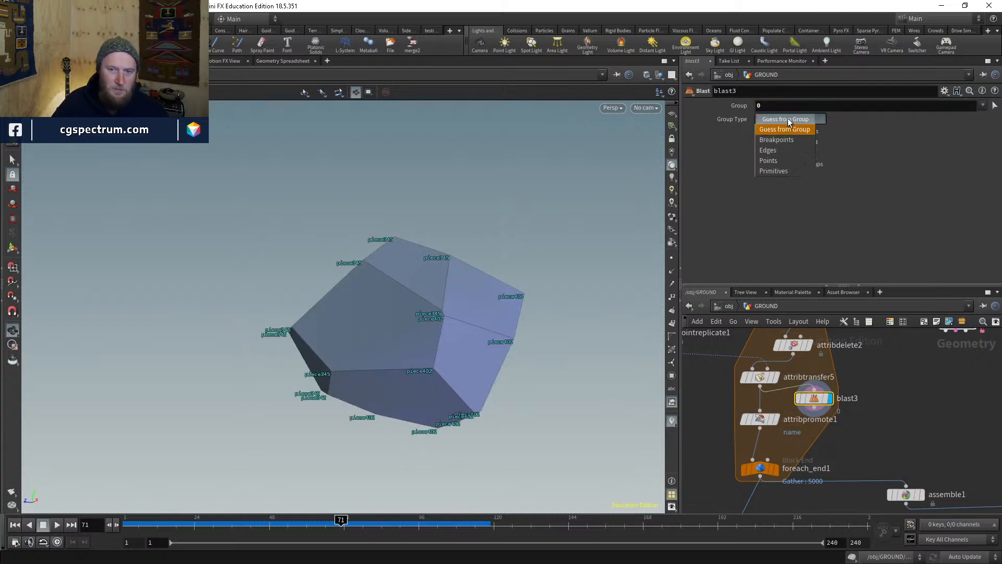
{"action": "left_click", "coordinate": [781, 169]}
{"action": "left_click", "coordinate": [773, 143]}
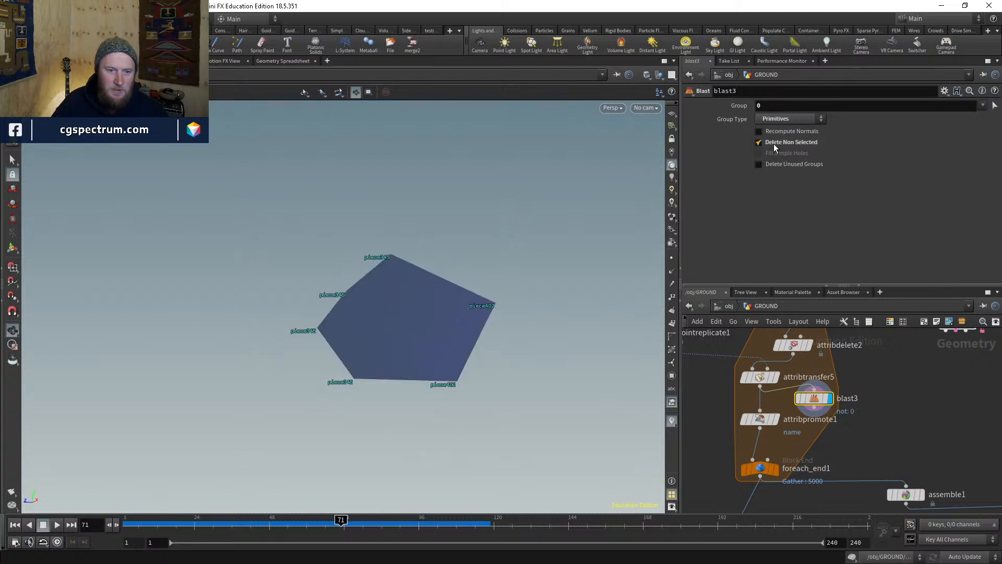
{"action": "left_click_drag", "start_coordinate": [505, 307], "coordinate": [375, 326]}
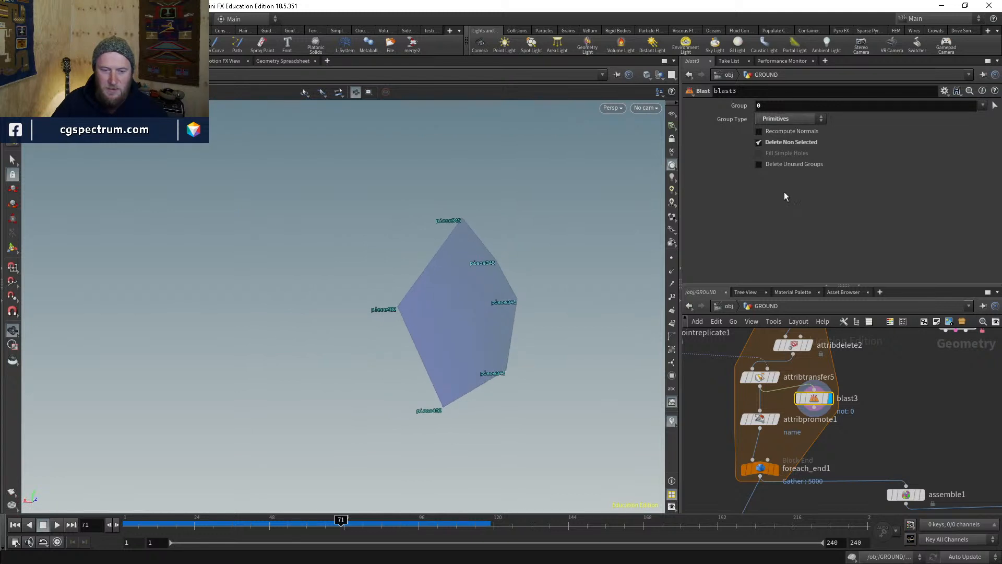
- Rewire blast3 to take its input from attribpromote1 and view piece402 face-on
{"action": "left_click", "coordinate": [814, 390]}
{"action": "left_click", "coordinate": [760, 427]}
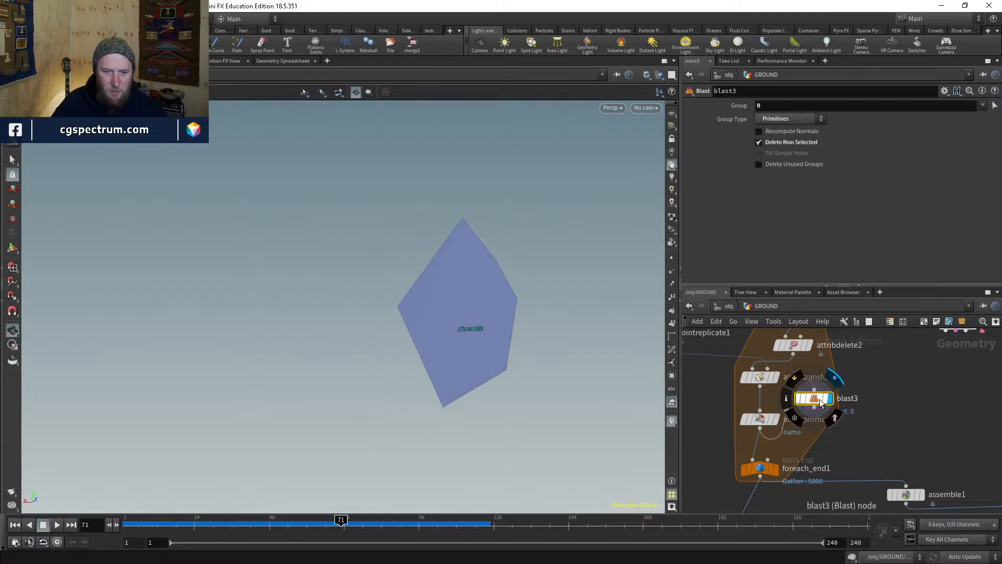
{"action": "left_click_drag", "start_coordinate": [814, 397], "coordinate": [850, 398]}
{"action": "left_click_drag", "start_coordinate": [498, 321], "coordinate": [523, 339]}
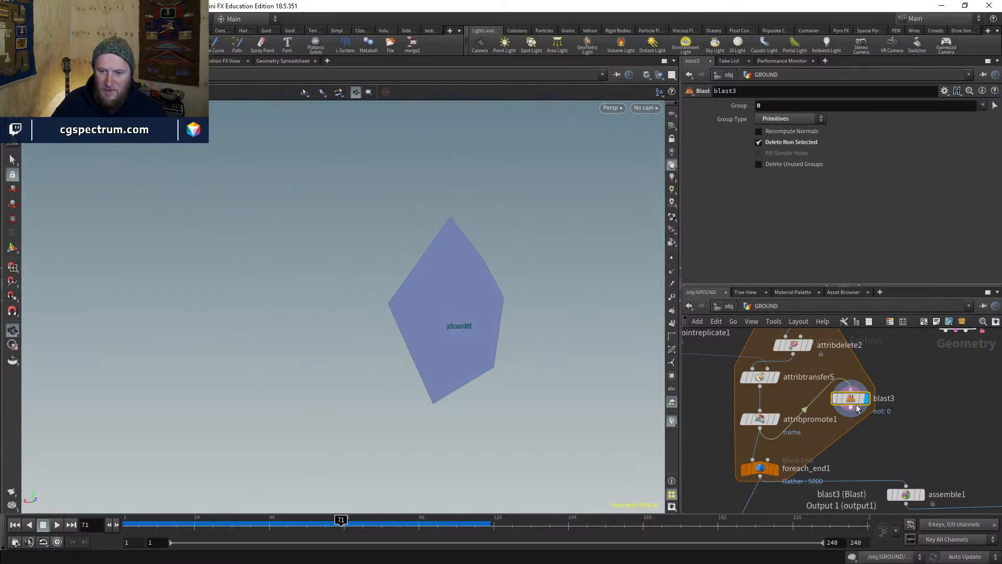
- Rearrange blast3, foreach_end1, assemble1 and explodedview1 lower in the network
{"action": "left_click_drag", "start_coordinate": [852, 402], "coordinate": [861, 423]}
{"action": "middle_click_drag", "start_coordinate": [864, 424], "coordinate": [866, 375]}
{"action": "scroll", "coordinate": [867, 375], "scroll_direction": "down", "scroll_amount": 1}
{"action": "left_click_drag", "start_coordinate": [782, 414], "coordinate": [783, 426]}
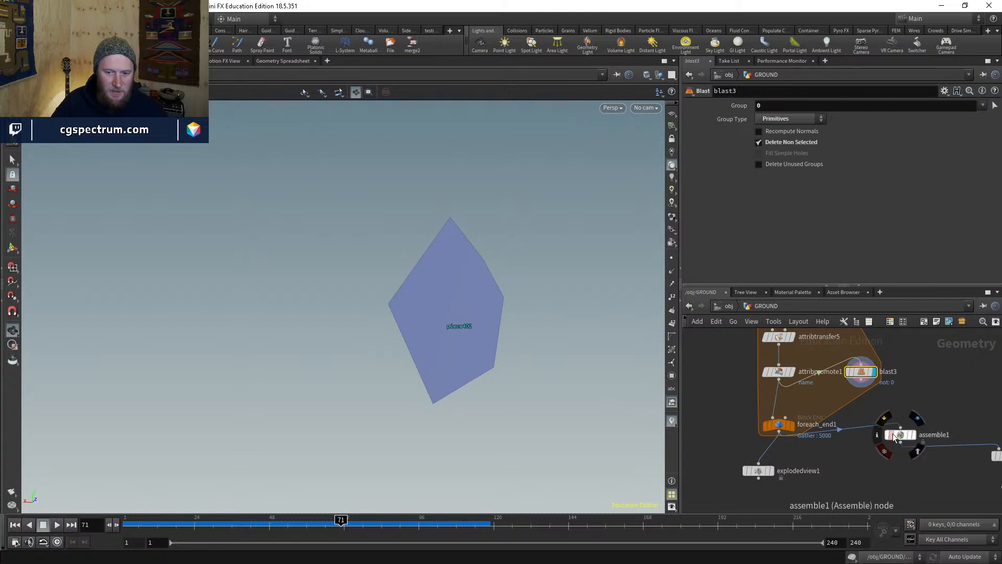
{"action": "left_click_drag", "start_coordinate": [892, 434], "coordinate": [907, 464]}
{"action": "left_click_drag", "start_coordinate": [752, 473], "coordinate": [760, 508]}
{"action": "left_click_drag", "start_coordinate": [785, 426], "coordinate": [789, 442]}
{"action": "middle_click_drag", "start_coordinate": [826, 394], "coordinate": [803, 425]}
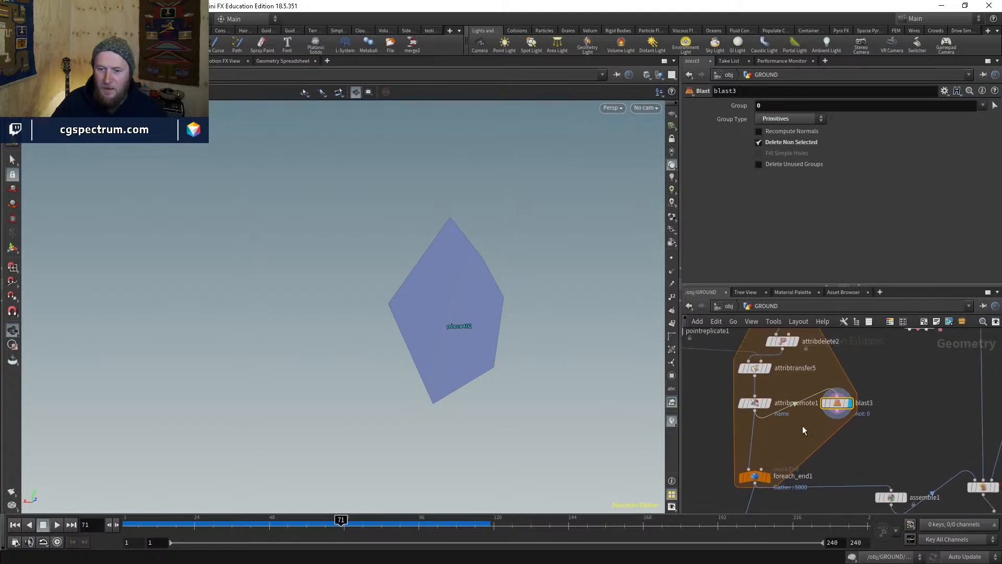
{"action": "key", "text": "Tab"}
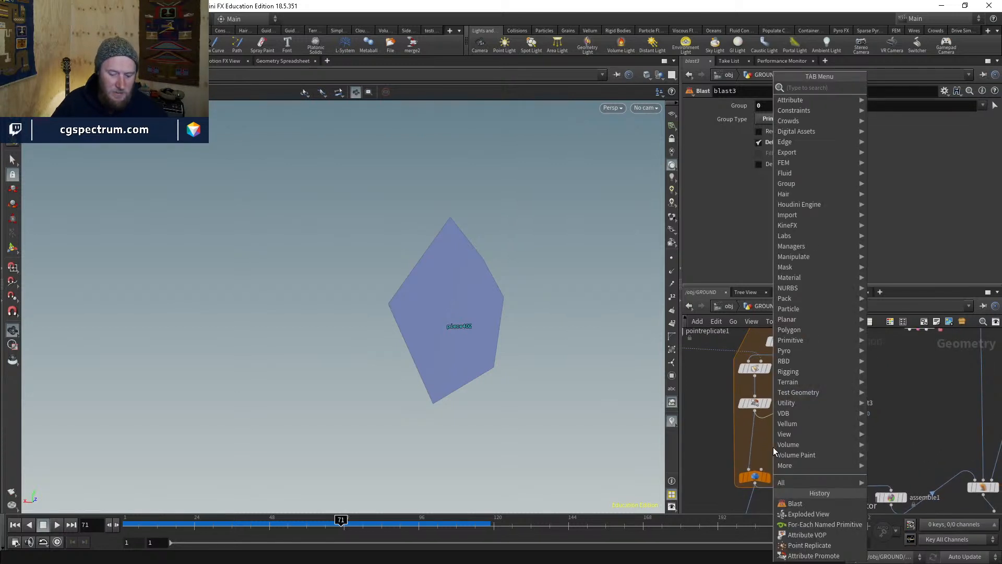
- Add attribtransfer2 below attribpromote1 with blast3 wired into its second input, and display it
{"action": "type", "text": "at"}
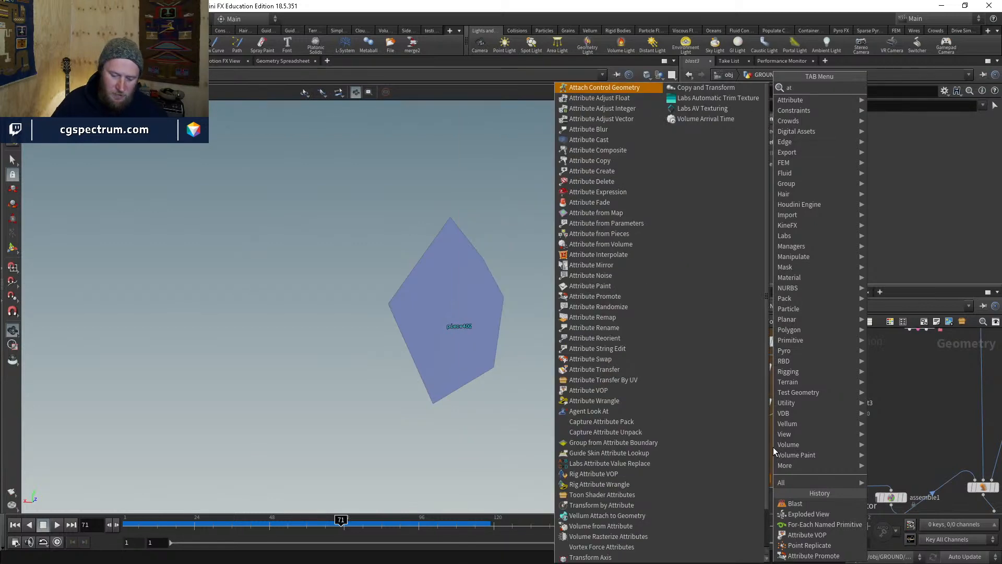
{"action": "type", "text": "tra"}
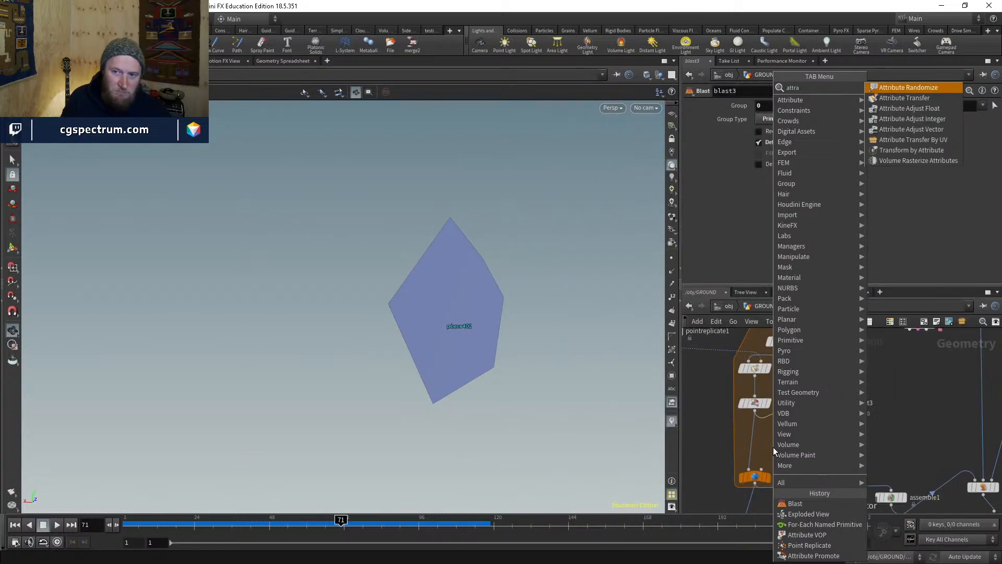
{"action": "key", "text": "Down"}
{"action": "key", "text": "Return"}
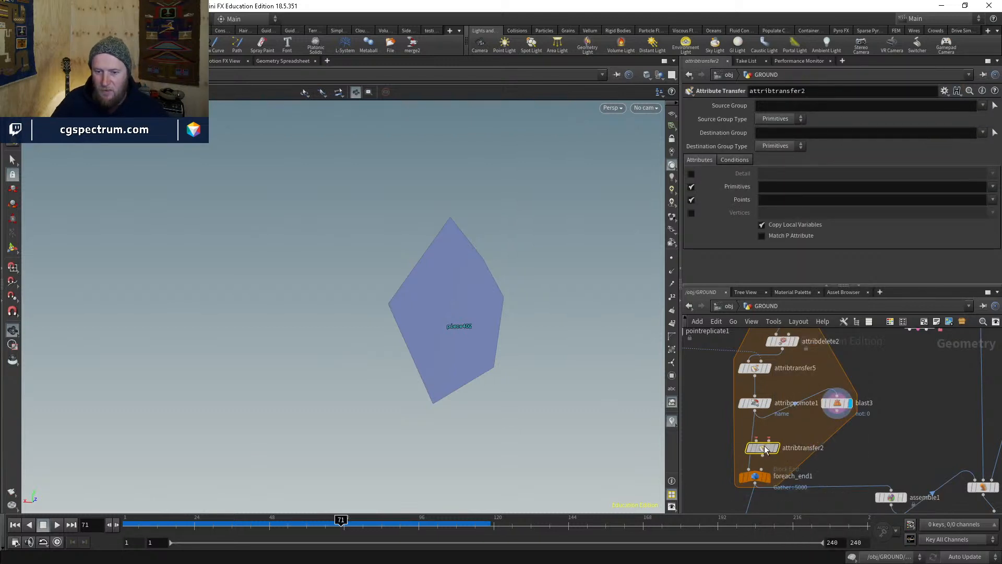
{"action": "left_click", "coordinate": [755, 445]}
{"action": "left_click", "coordinate": [761, 438]}
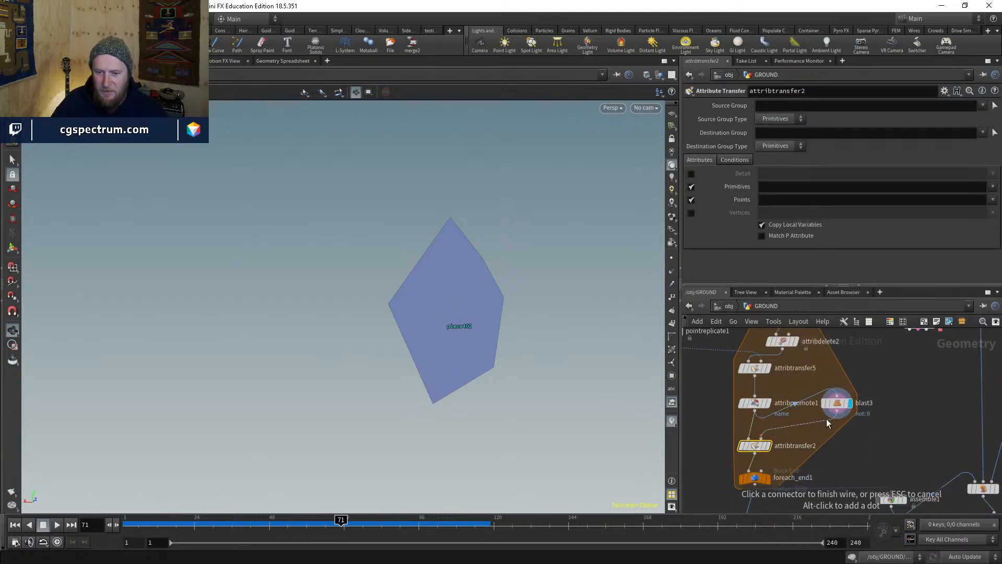
{"action": "left_click", "coordinate": [829, 419]}
{"action": "left_click", "coordinate": [768, 445]}
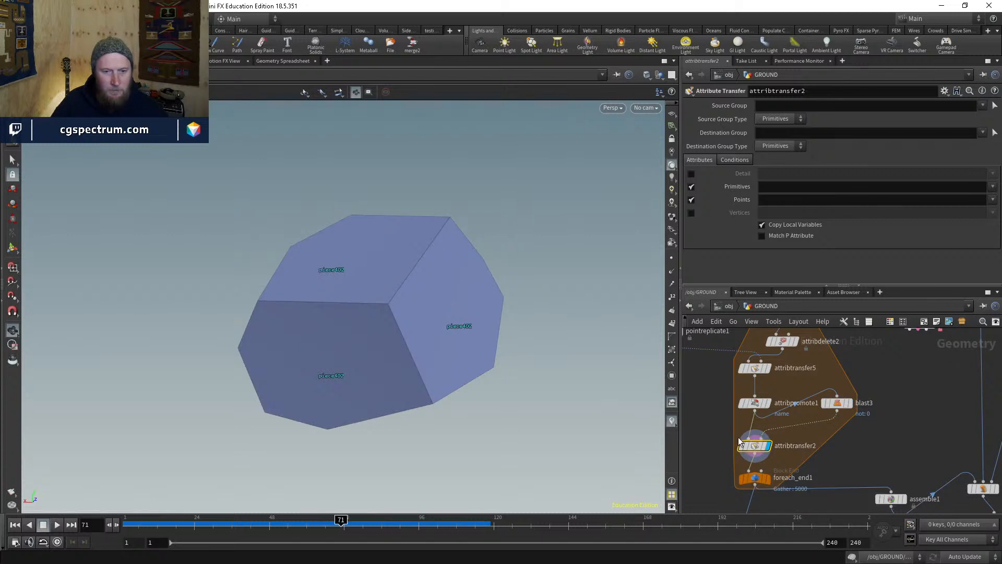
{"action": "mouse_move", "coordinate": [471, 341]}
{"action": "left_mouse_down"}
{"action": "mouse_move", "coordinate": [579, 340]}
{"action": "mouse_move", "coordinate": [470, 342]}
{"action": "left_mouse_up"}
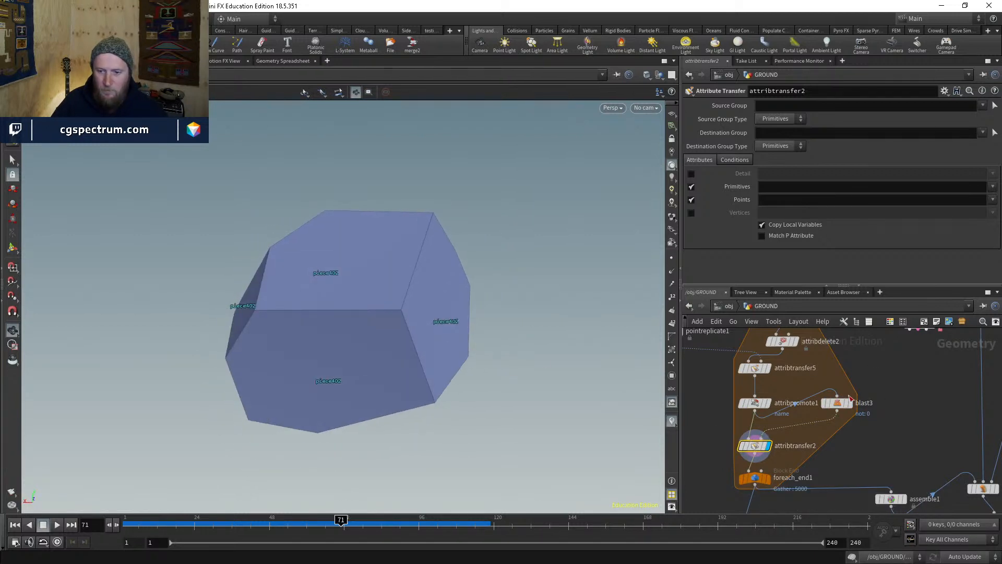
- Make attribtransfer2 transfer only the name primitive attribute, with no point attributes
{"action": "left_click", "coordinate": [994, 190]}
{"action": "left_click", "coordinate": [994, 190]}
{"action": "left_click", "coordinate": [996, 202]}
{"action": "left_click", "coordinate": [991, 189]}
{"action": "left_click", "coordinate": [993, 186]}
{"action": "left_click", "coordinate": [966, 198]}
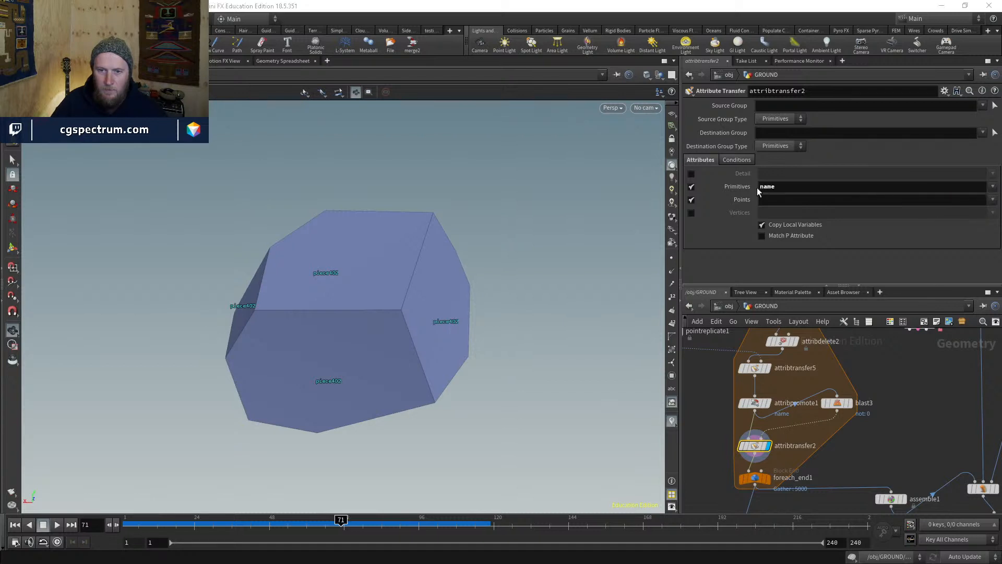
{"action": "left_click", "coordinate": [691, 199]}
- Compare the blast3, attribpromote1 and attribtransfer2 results on the isolated piece
{"action": "left_click", "coordinate": [851, 403]}
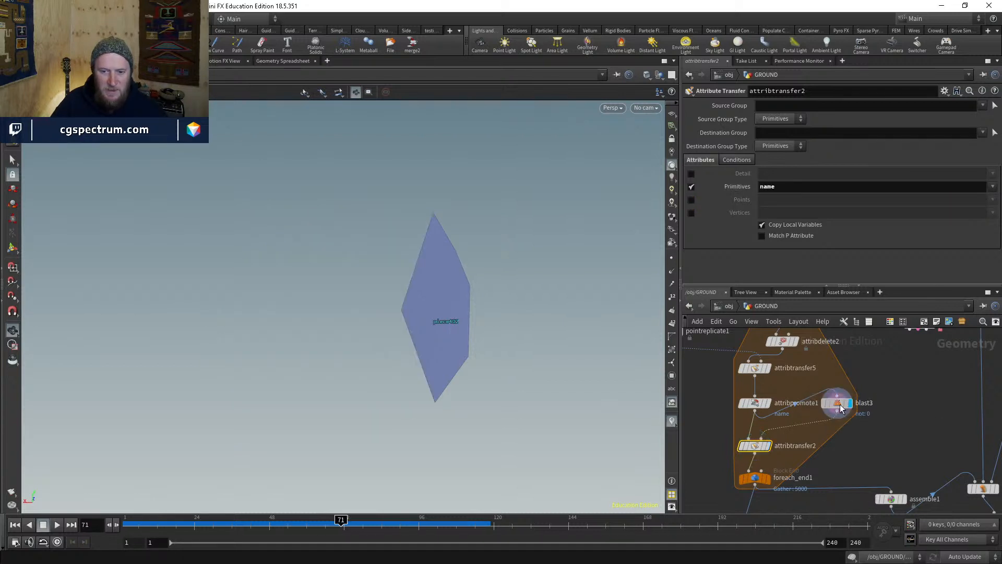
{"action": "left_click_drag", "start_coordinate": [838, 404], "coordinate": [837, 415]}
{"action": "left_click_drag", "start_coordinate": [485, 343], "coordinate": [517, 322]}
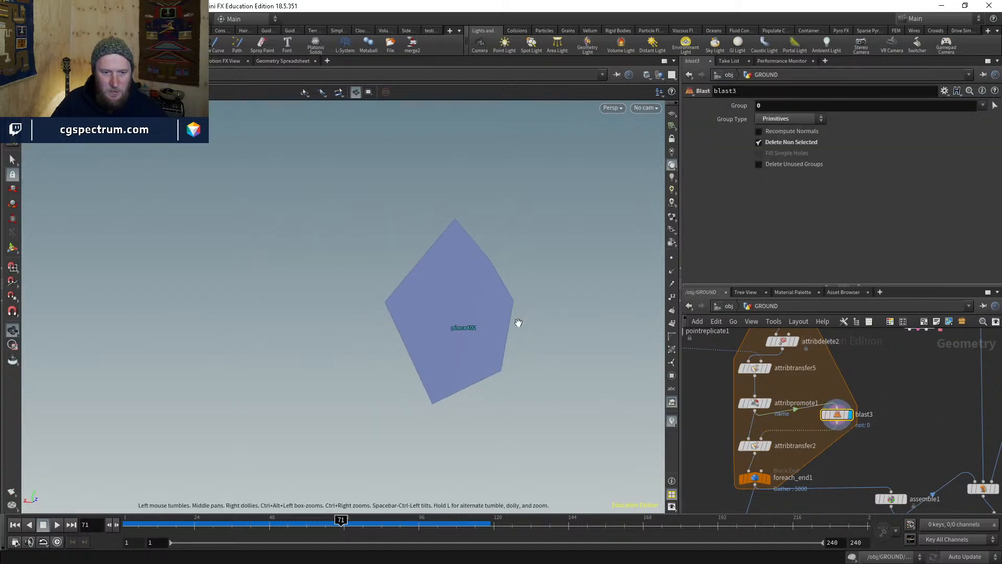
{"action": "left_click", "coordinate": [767, 404]}
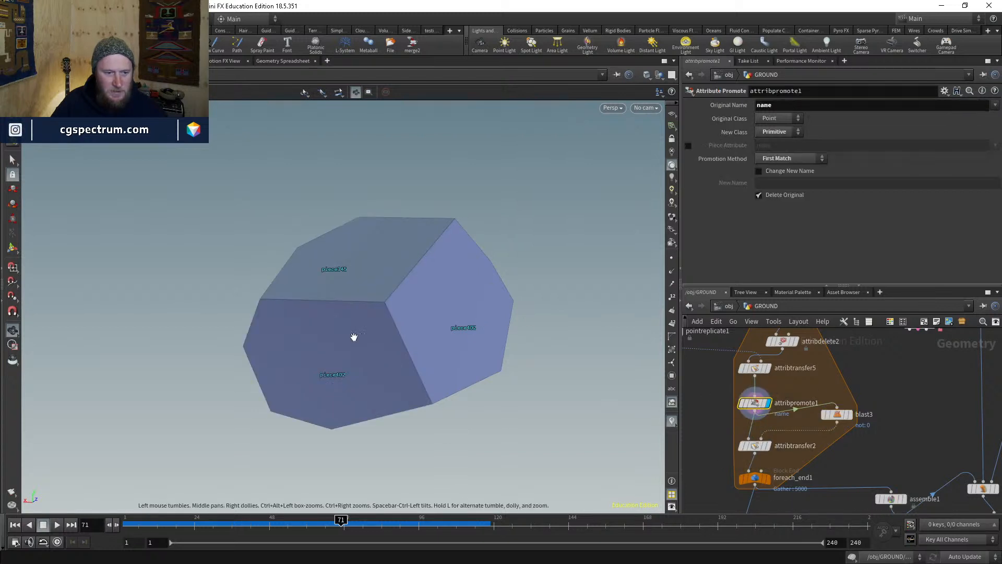
{"action": "left_click_drag", "start_coordinate": [351, 336], "coordinate": [396, 297]}
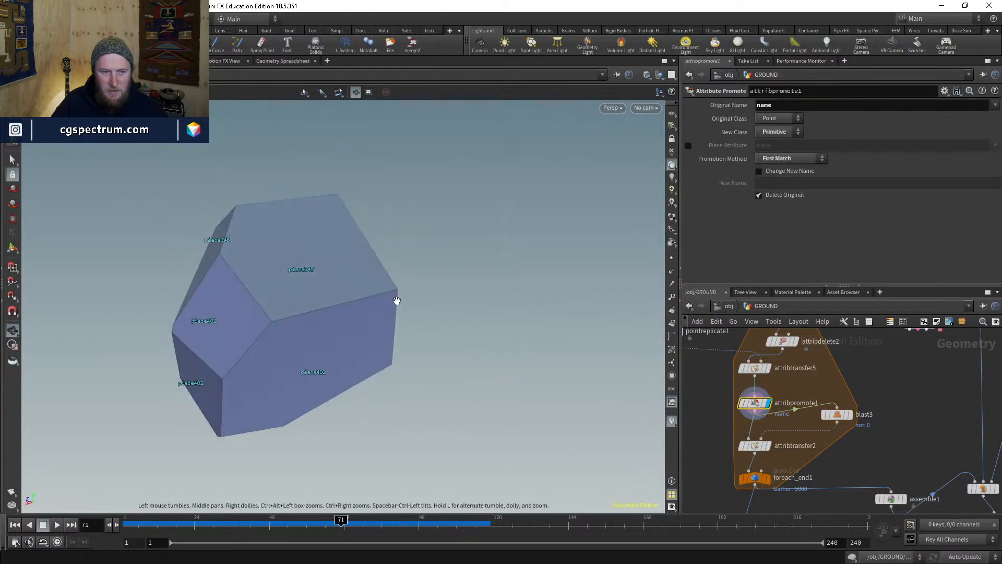
{"action": "left_click", "coordinate": [771, 447]}
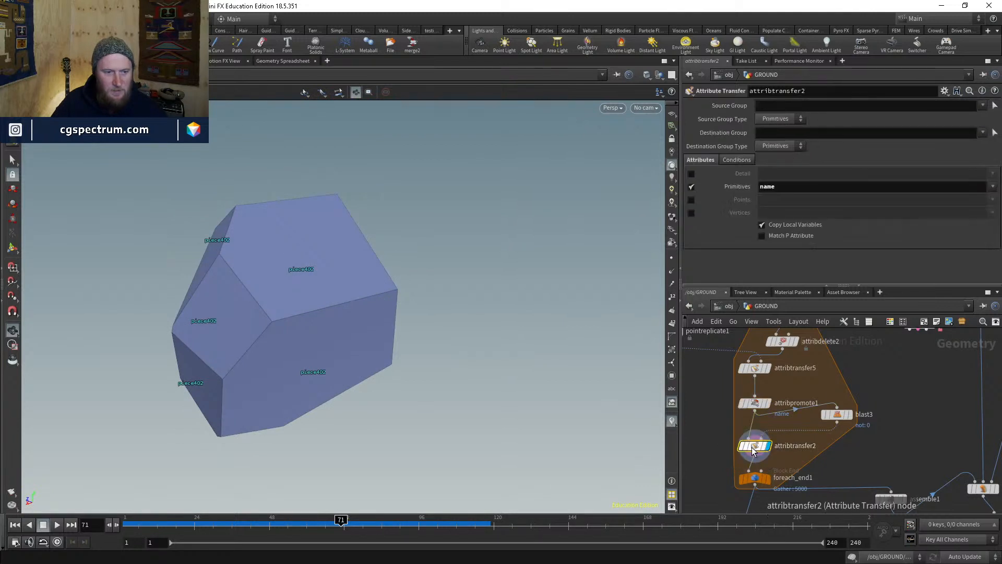
{"action": "left_click_drag", "start_coordinate": [292, 298], "coordinate": [381, 330]}
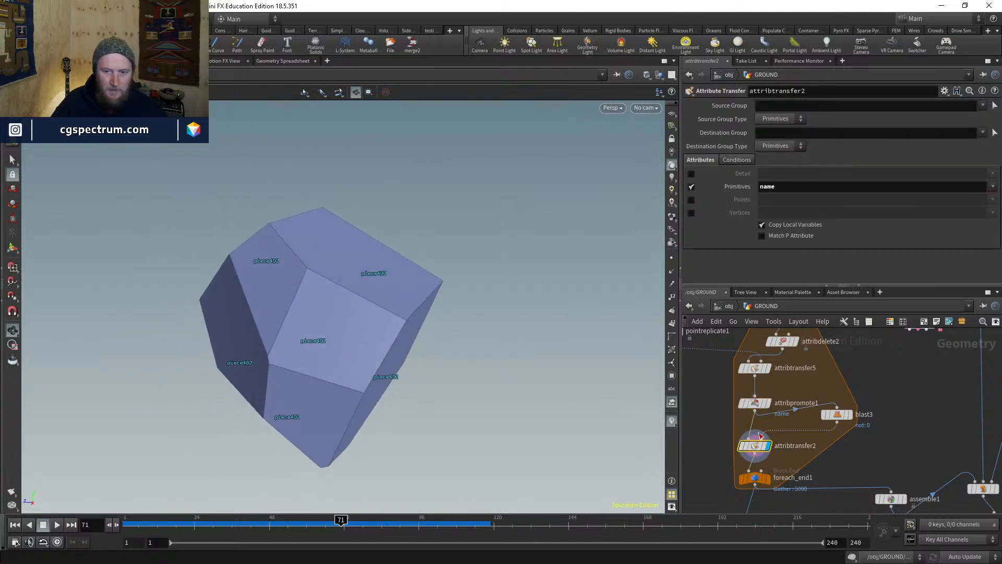
{"action": "left_click", "coordinate": [767, 403]}
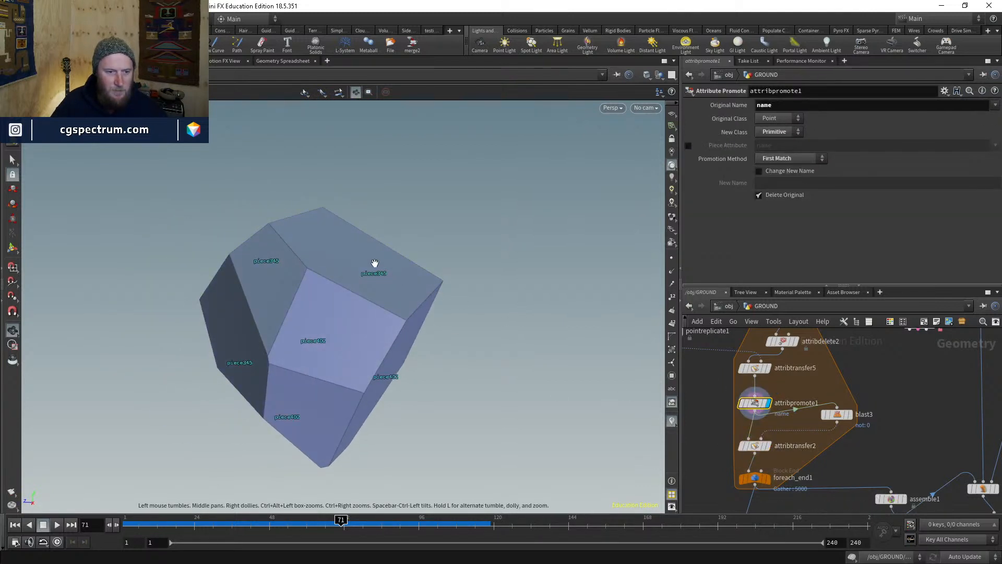
{"action": "left_click", "coordinate": [771, 447]}
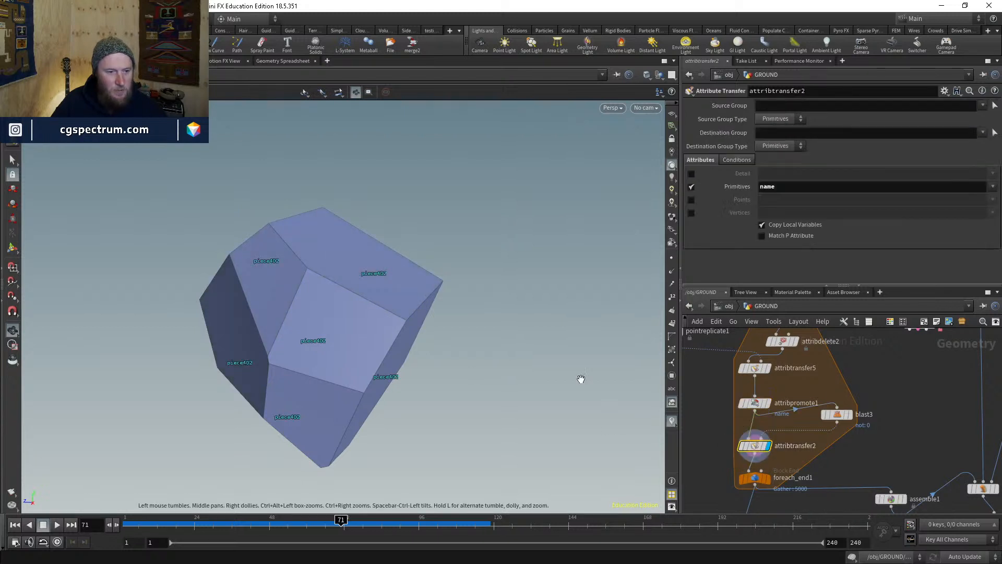
{"action": "mouse_move", "coordinate": [367, 331]}
{"action": "left_mouse_down"}
{"action": "mouse_move", "coordinate": [273, 327]}
{"action": "mouse_move", "coordinate": [365, 329]}
{"action": "left_mouse_up"}
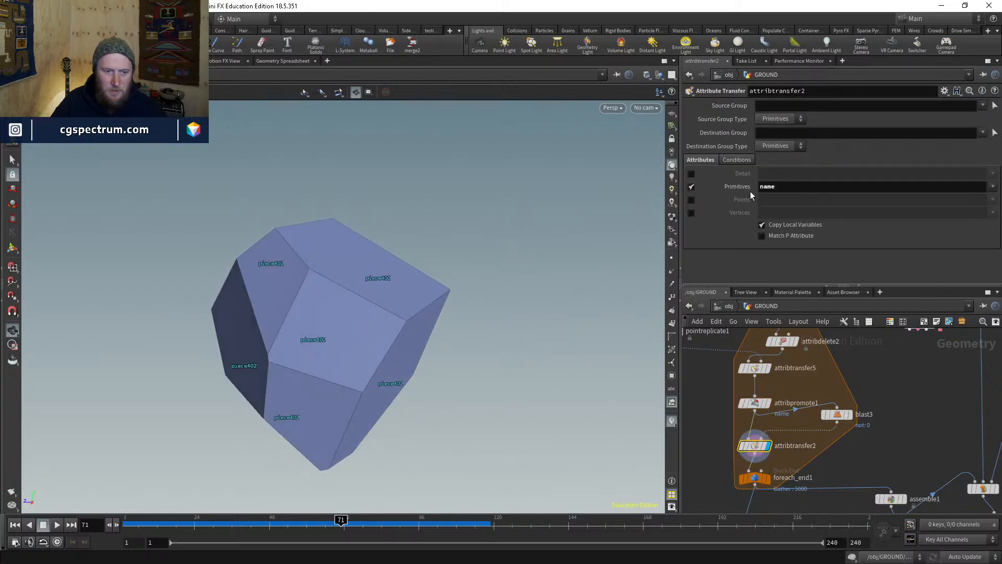
- Enable attribtransfer2's Distance Threshold in Conditions and set it to 100
{"action": "left_click", "coordinate": [741, 159]}
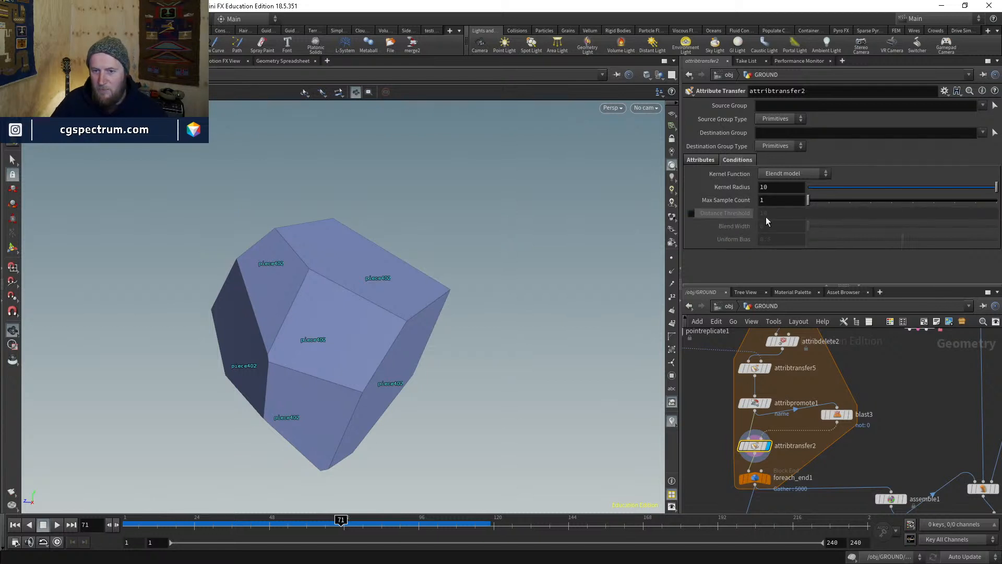
{"action": "left_click", "coordinate": [690, 214]}
{"action": "left_click", "coordinate": [782, 213]}
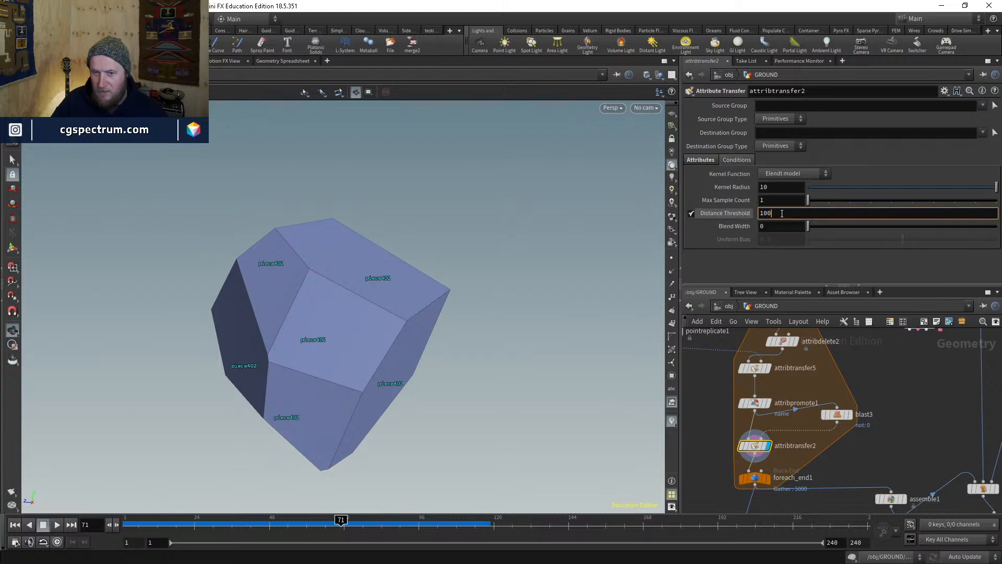
{"action": "type", "text": "0"}
{"action": "key", "text": "Return"}
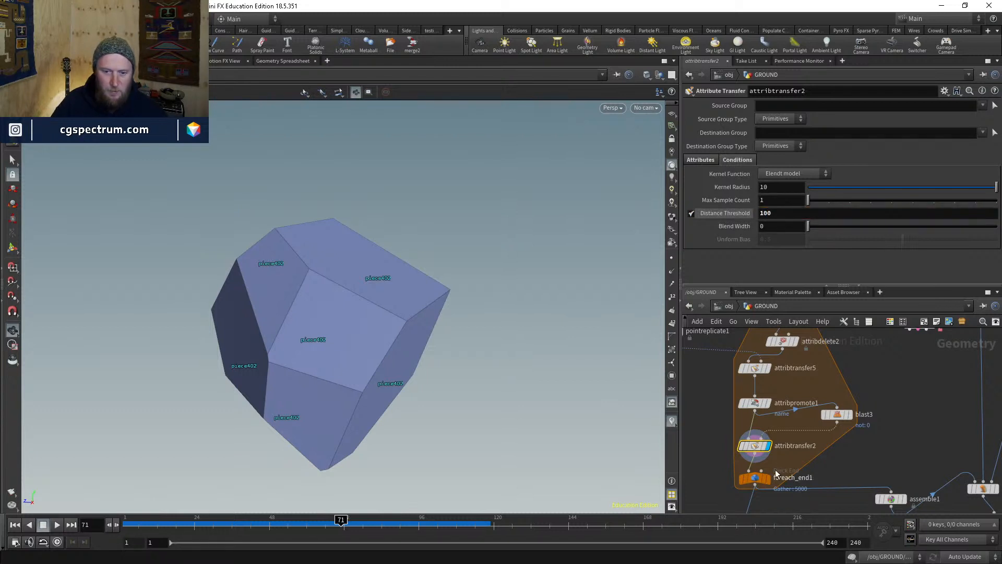
{"action": "left_click_drag", "start_coordinate": [568, 325], "coordinate": [365, 386]}
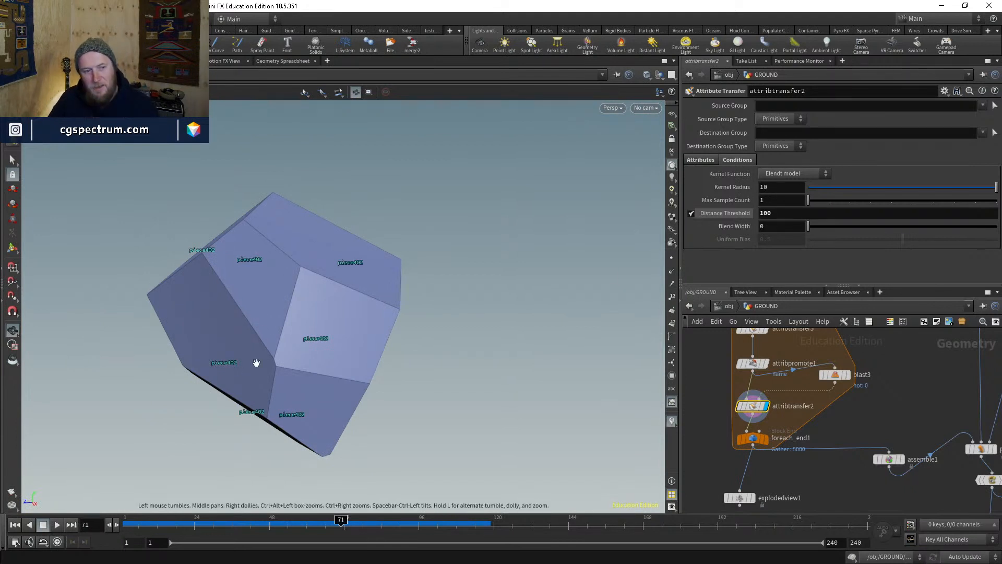
- Template foreach_end1 and display explodedview1 shaded, showing the slab's chunks pushed apart
{"action": "mouse_move", "coordinate": [769, 443]}
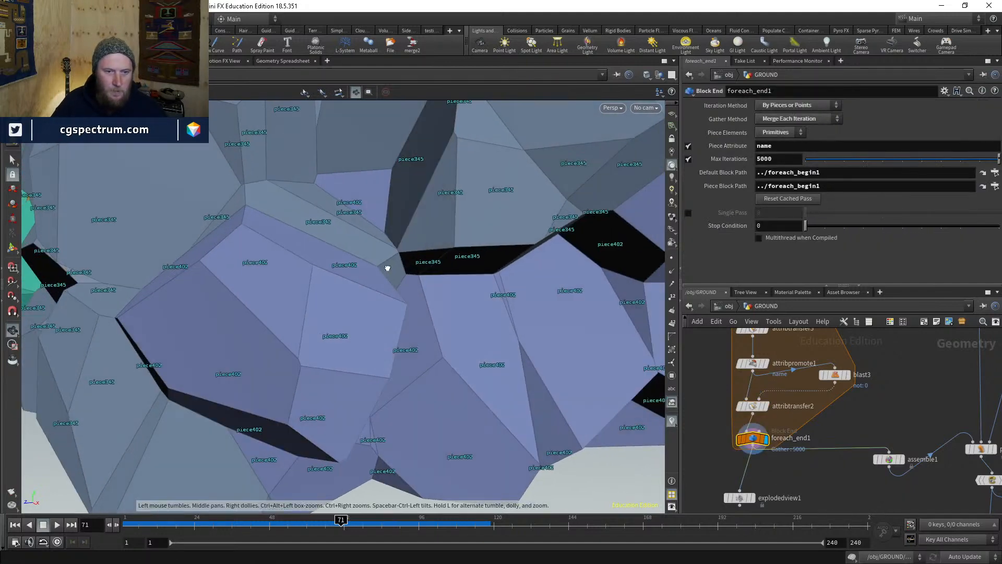
{"action": "left_click_drag", "start_coordinate": [387, 268], "coordinate": [351, 271]}
{"action": "right_click_drag", "start_coordinate": [351, 271], "coordinate": [280, 479]}
{"action": "mouse_move", "coordinate": [280, 480]}
{"action": "left_mouse_down"}
{"action": "mouse_move", "coordinate": [376, 398]}
{"action": "mouse_move", "coordinate": [384, 444]}
{"action": "left_mouse_up"}
{"action": "key", "text": "shift+w"}
{"action": "left_click", "coordinate": [762, 439]}
{"action": "middle_click_drag", "start_coordinate": [838, 474], "coordinate": [860, 404]}
{"action": "left_click", "coordinate": [774, 428]}
{"action": "middle_click_drag", "start_coordinate": [475, 344], "coordinate": [371, 389]}
{"action": "key", "text": "w"}
{"action": "mouse_move", "coordinate": [370, 389]}
{"action": "left_mouse_down"}
{"action": "mouse_move", "coordinate": [398, 404]}
{"action": "mouse_move", "coordinate": [401, 418]}
{"action": "mouse_move", "coordinate": [204, 302]}
{"action": "mouse_move", "coordinate": [312, 214]}
{"action": "mouse_move", "coordinate": [381, 239]}
{"action": "mouse_move", "coordinate": [564, 374]}
{"action": "mouse_move", "coordinate": [448, 276]}
{"action": "mouse_move", "coordinate": [381, 197]}
{"action": "mouse_move", "coordinate": [439, 415]}
{"action": "mouse_move", "coordinate": [355, 328]}
{"action": "mouse_move", "coordinate": [407, 375]}
{"action": "left_mouse_up"}
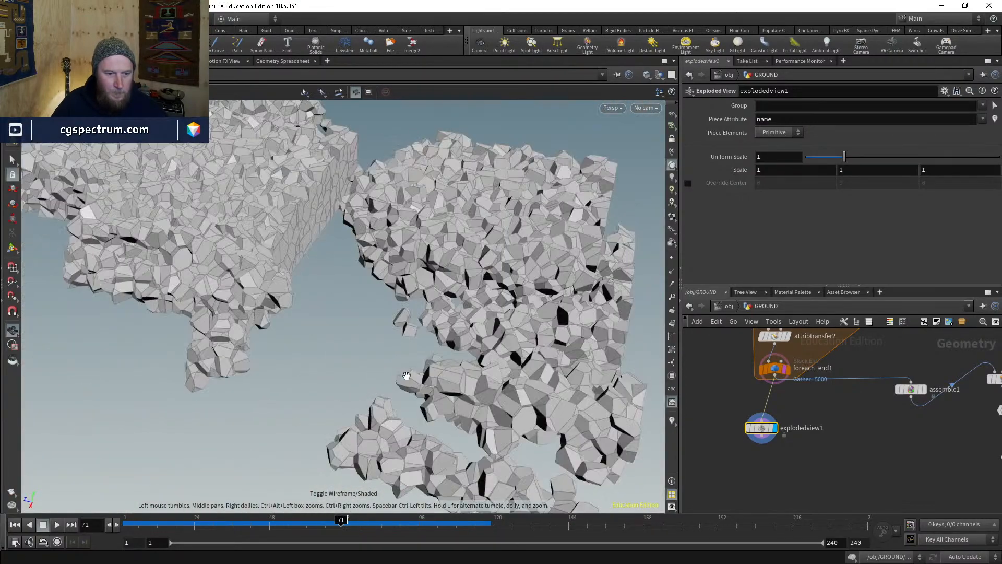
- Display assemble1, then pointdeform1, and frame the whole fractured slab in wireframe
{"action": "scroll", "coordinate": [825, 424], "scroll_direction": "up", "scroll_amount": 3}
{"action": "left_click", "coordinate": [818, 415]}
{"action": "middle_click_drag", "start_coordinate": [817, 415], "coordinate": [666, 397]}
{"action": "left_click", "coordinate": [763, 387]}
{"action": "key", "text": "g"}
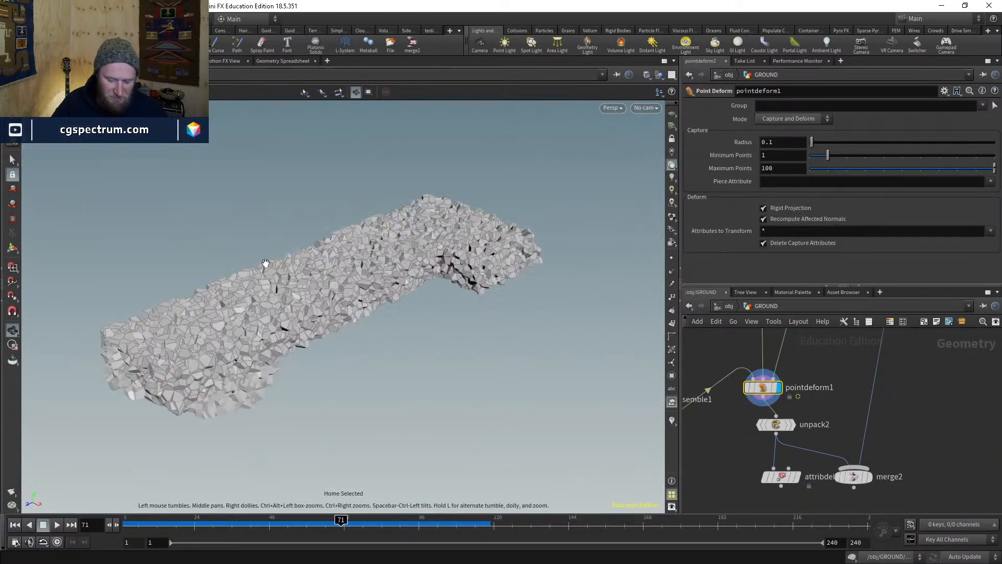
{"action": "mouse_move", "coordinate": [264, 264]}
{"action": "left_mouse_down"}
{"action": "mouse_move", "coordinate": [376, 362]}
{"action": "mouse_move", "coordinate": [485, 272]}
{"action": "mouse_move", "coordinate": [452, 393]}
{"action": "mouse_move", "coordinate": [575, 385]}
{"action": "left_mouse_up"}
{"action": "key", "text": "w"}
{"action": "key", "text": "w"}
- Check assemble1's node information and view the slab in wireframe from a new angle
{"action": "middle_click_drag", "start_coordinate": [699, 417], "coordinate": [810, 430]}
{"action": "left_click", "coordinate": [763, 414]}
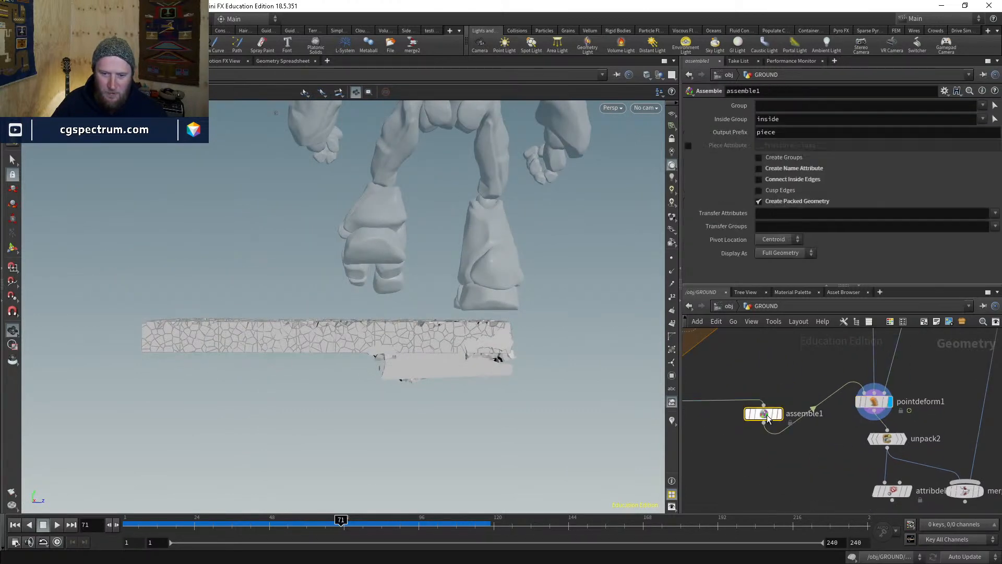
{"action": "middle_click", "coordinate": [762, 416]}
{"action": "scroll", "coordinate": [538, 280], "scroll_direction": "up", "scroll_amount": 6}
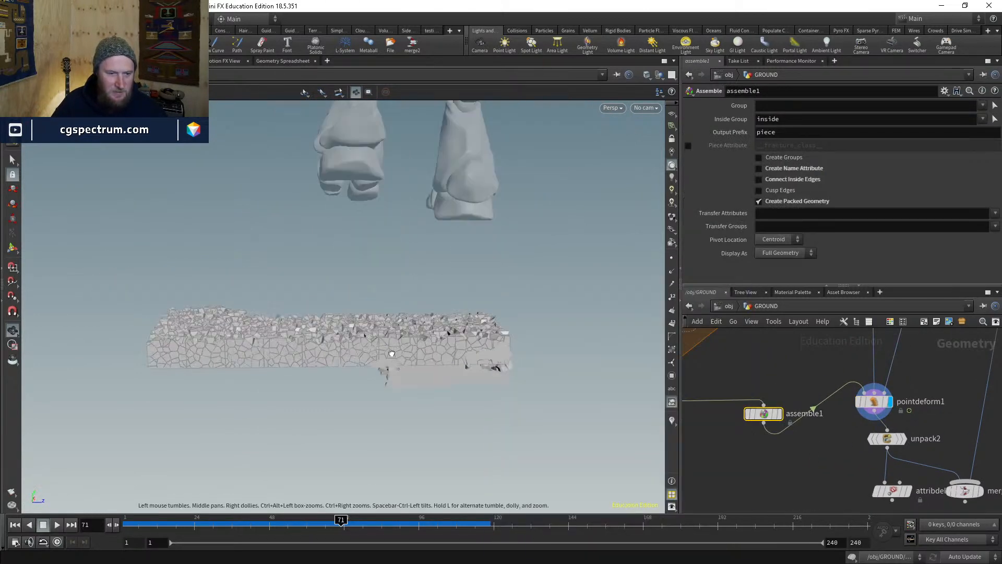
{"action": "key", "text": "w"}
{"action": "left_click_drag", "start_coordinate": [538, 280], "coordinate": [522, 313]}
{"action": "scroll", "coordinate": [807, 399], "scroll_direction": "up", "scroll_amount": 3}
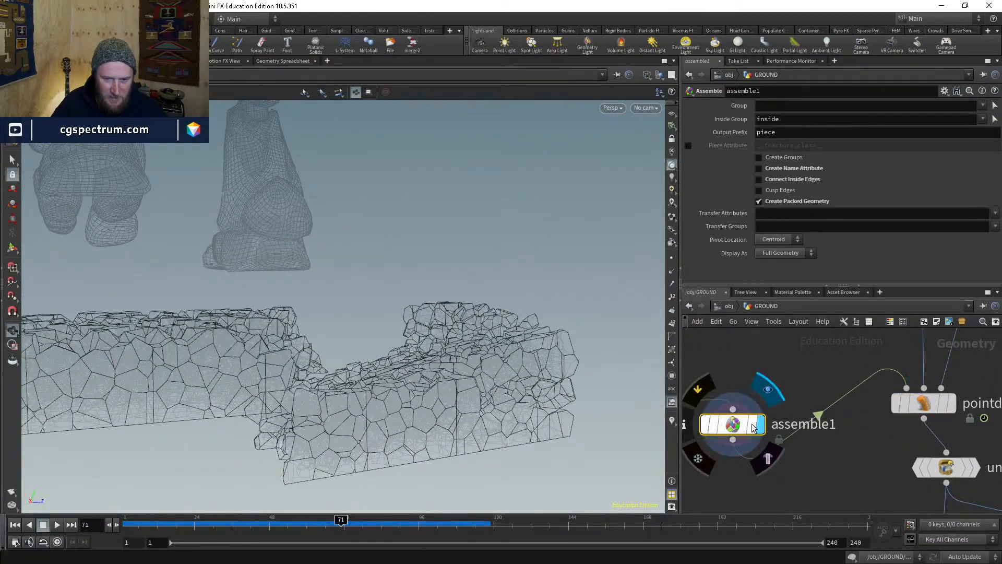
- Return the display flag to pointdeform1 in shaded mode and orbit below the slab
{"action": "left_click", "coordinate": [766, 387]}
{"action": "left_click", "coordinate": [958, 409]}
{"action": "left_click", "coordinate": [929, 403]}
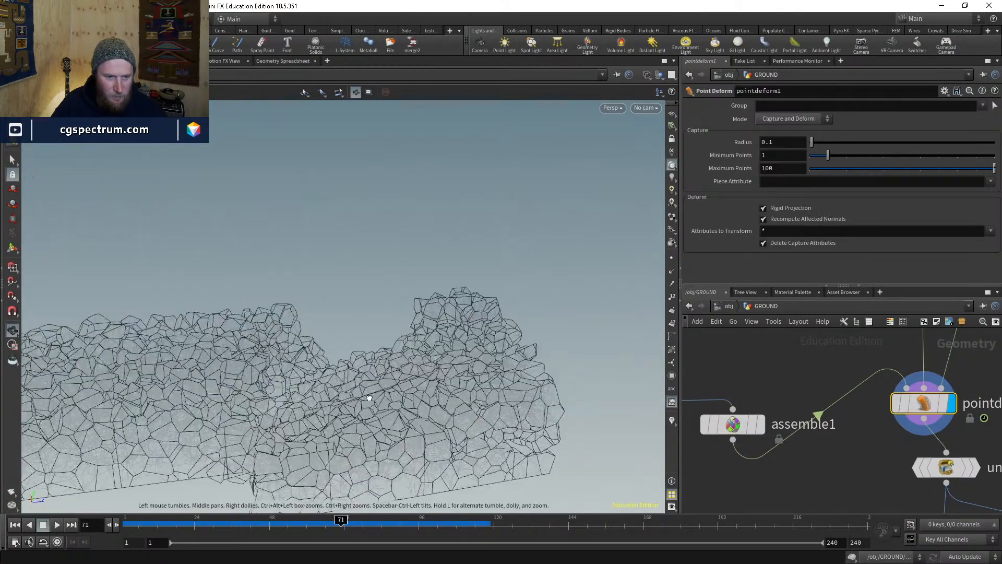
{"action": "key", "text": "w"}
{"action": "left_click_drag", "start_coordinate": [420, 307], "coordinate": [433, 449]}
{"action": "middle_click_drag", "start_coordinate": [801, 386], "coordinate": [827, 380]}
- Raise foreach_end1's Max Iterations from 5000 to 10000 and view the recooked ground from low
{"action": "left_click", "coordinate": [751, 405]}
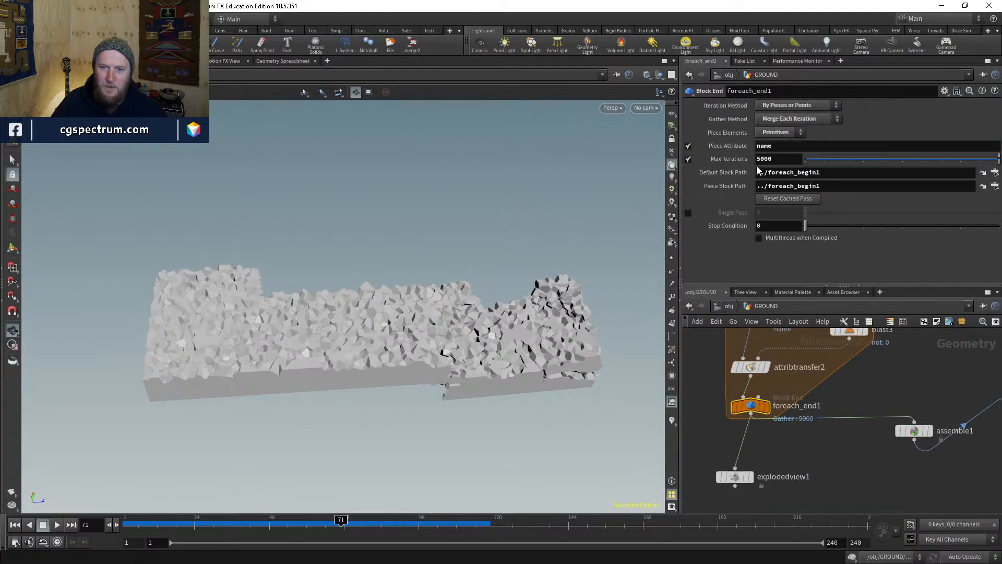
{"action": "mouse_move", "coordinate": [720, 159]}
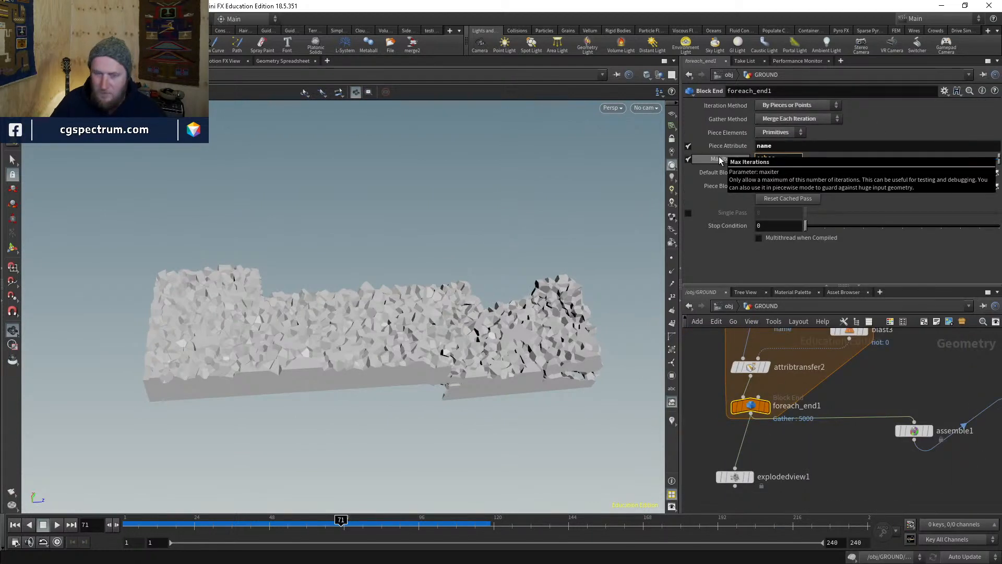
{"action": "key", "text": "Return"}
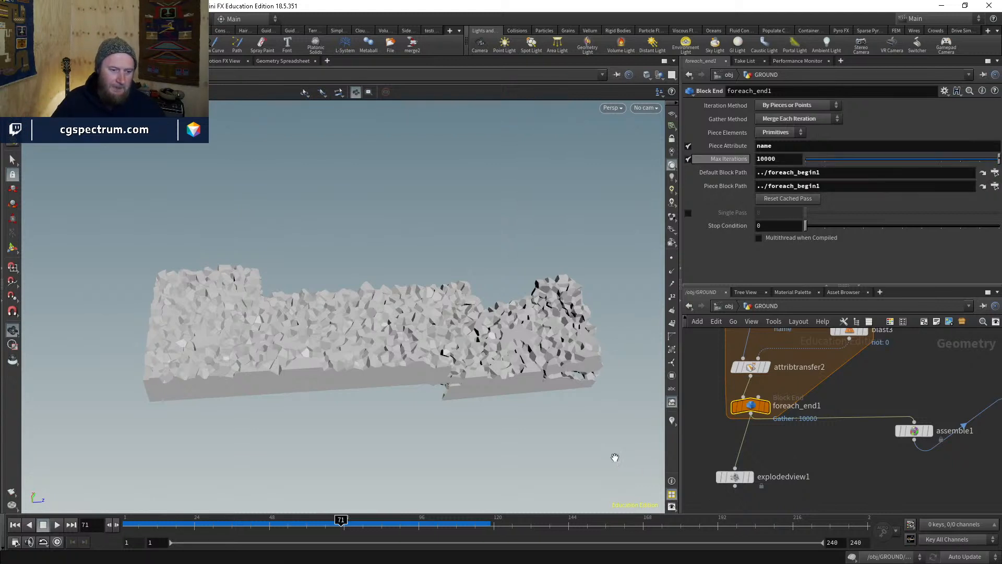
{"action": "left_click_drag", "start_coordinate": [411, 313], "coordinate": [644, 313]}
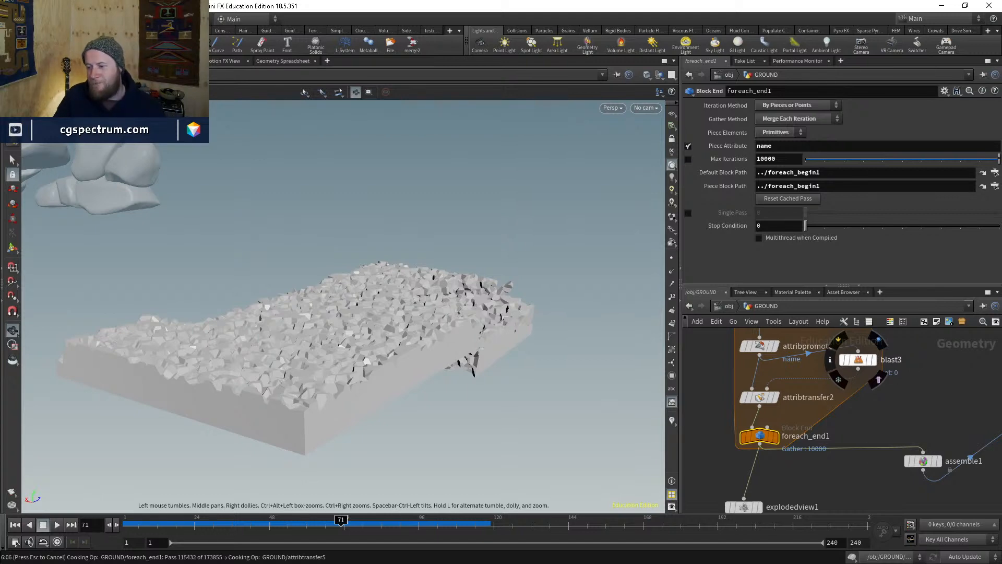
- Switch to Nuke, zoom around the Merge1 rock-giant composite, then minimize Nuke
{"action": "key", "text": "alt+Tab"}
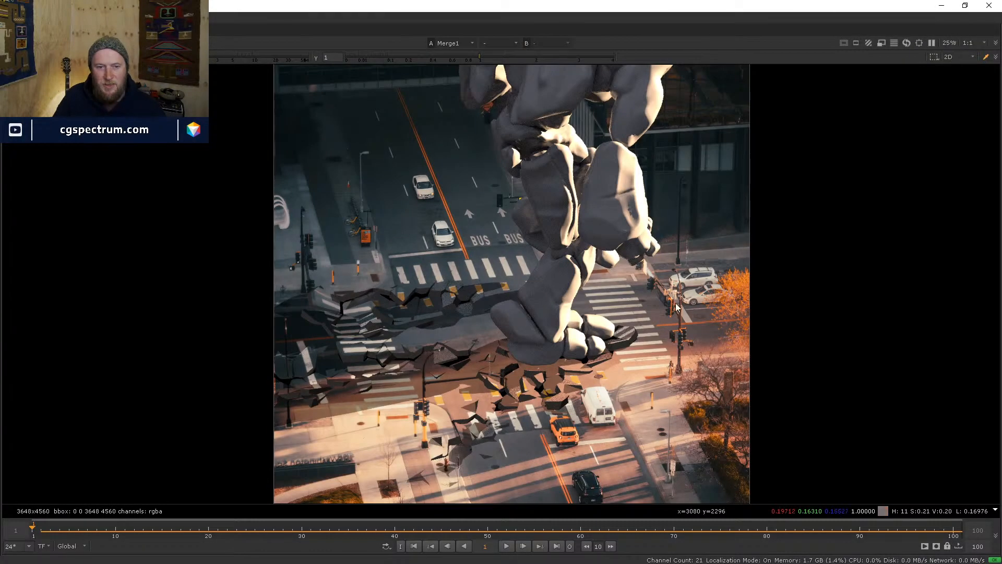
{"action": "scroll", "coordinate": [706, 299], "scroll_direction": "down", "scroll_amount": 3}
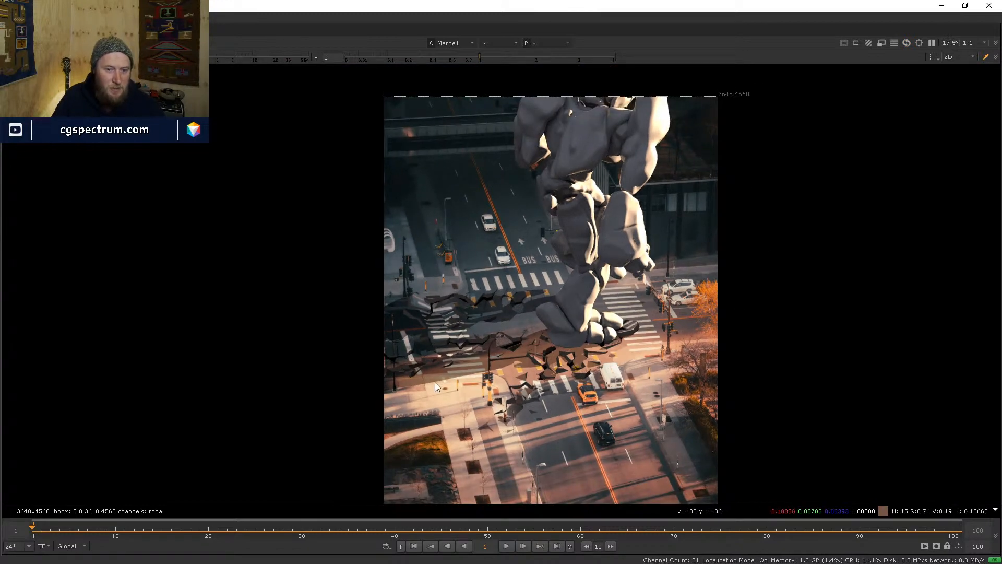
{"action": "scroll", "coordinate": [609, 368], "scroll_direction": "up", "scroll_amount": 4}
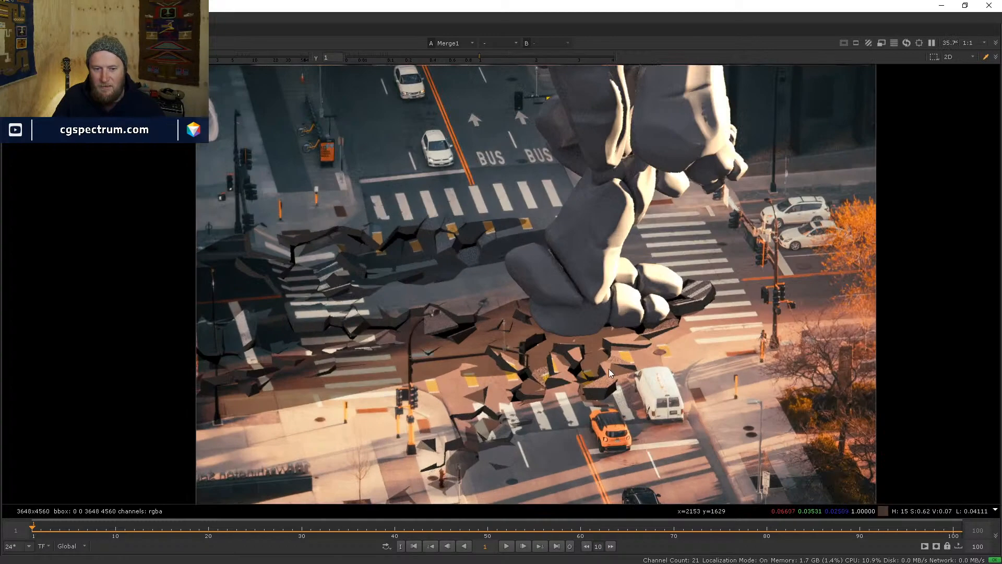
{"action": "scroll", "coordinate": [499, 319], "scroll_direction": "up", "scroll_amount": 1}
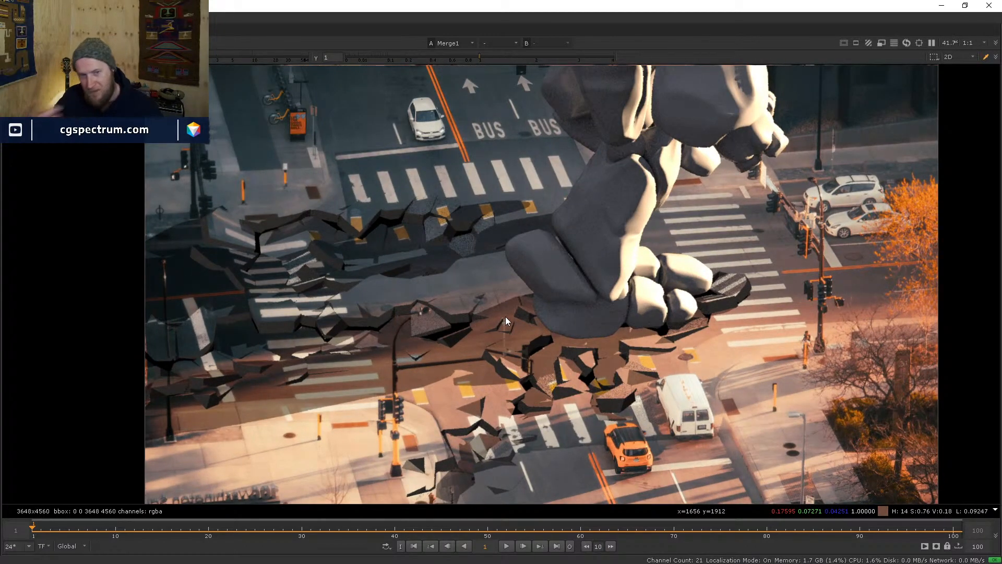
{"action": "scroll", "coordinate": [505, 318], "scroll_direction": "down", "scroll_amount": 2}
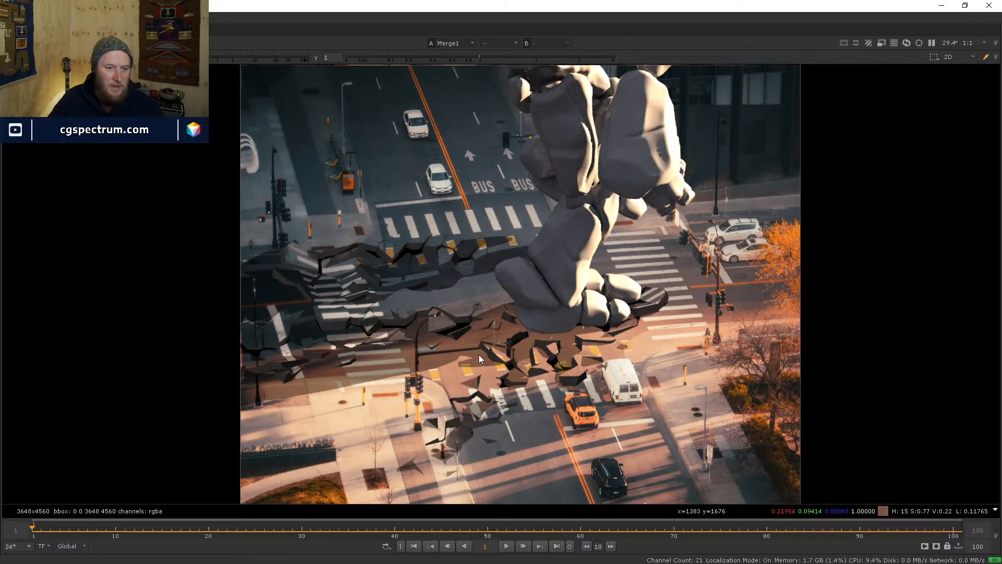
{"action": "scroll", "coordinate": [663, 383], "scroll_direction": "down", "scroll_amount": 1}
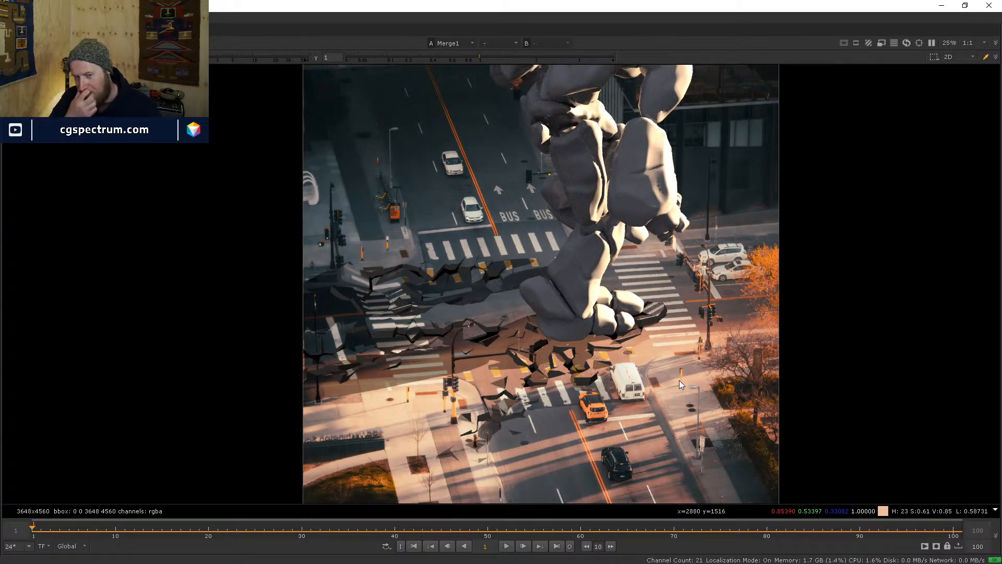
{"action": "scroll", "coordinate": [640, 362], "scroll_direction": "down", "scroll_amount": 1}
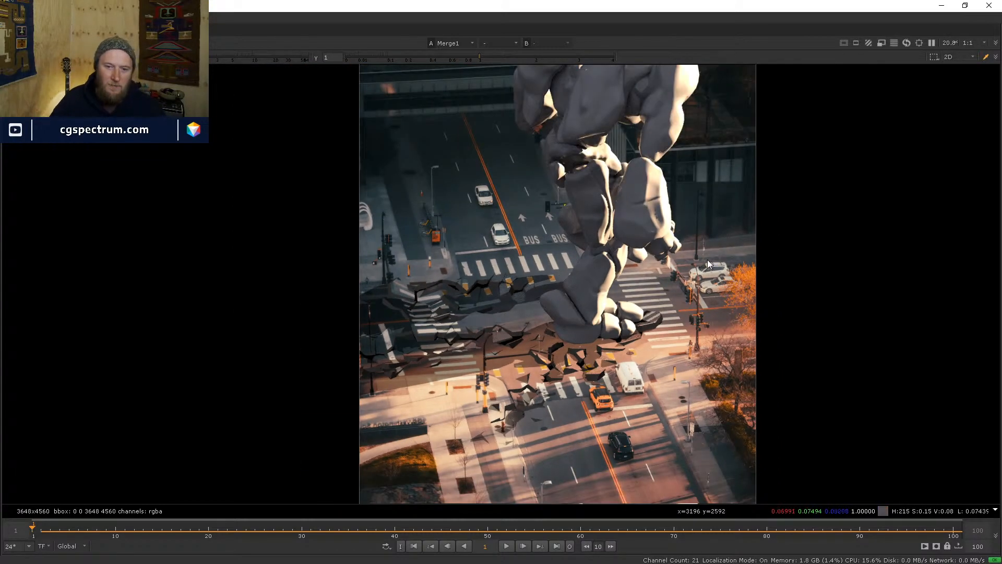
{"action": "scroll", "coordinate": [696, 267], "scroll_direction": "up", "scroll_amount": 8}
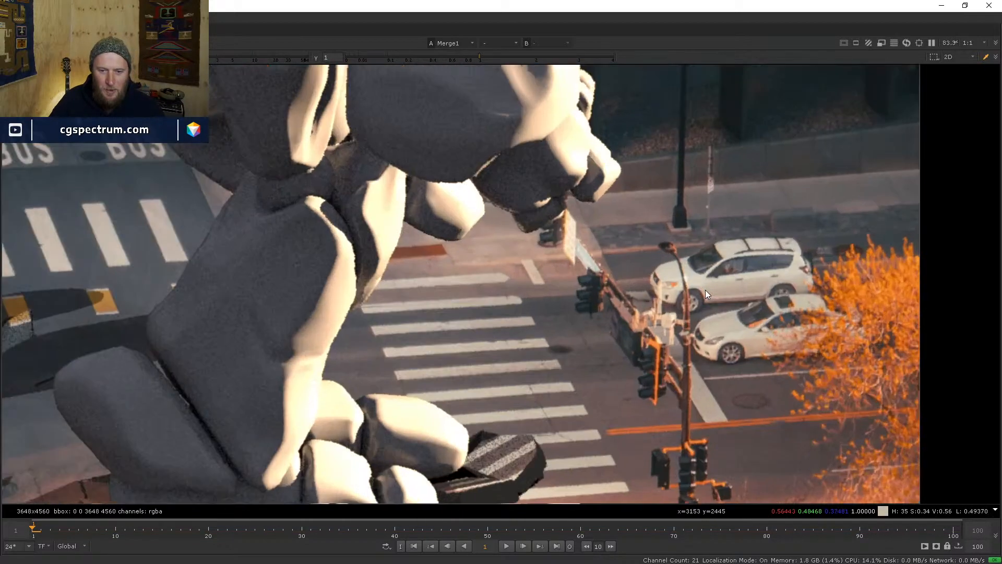
{"action": "scroll", "coordinate": [705, 290], "scroll_direction": "down", "scroll_amount": 8}
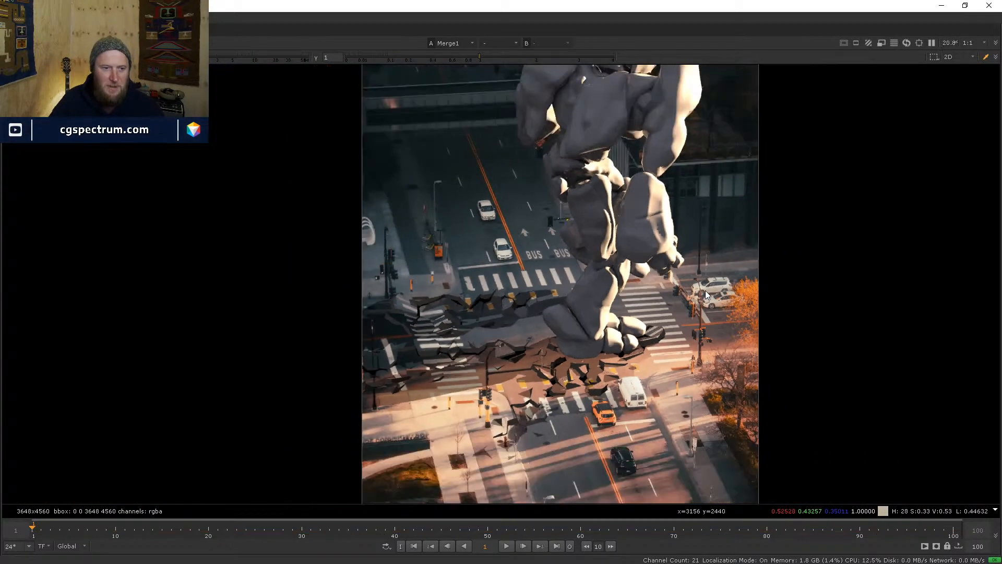
{"action": "left_click", "coordinate": [940, 6]}
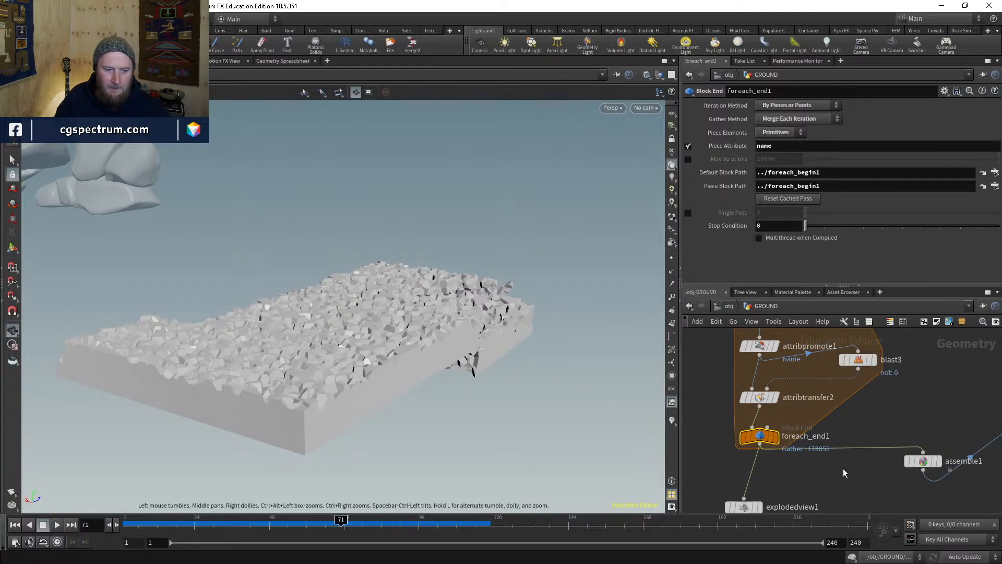
- Frame the network and orbit in to inspect the fractured slab around the robot's feet
{"action": "middle_click_drag", "start_coordinate": [824, 473], "coordinate": [789, 421]}
{"action": "left_click_drag", "start_coordinate": [910, 393], "coordinate": [908, 407]}
{"action": "scroll", "coordinate": [839, 418], "scroll_direction": "down", "scroll_amount": 1}
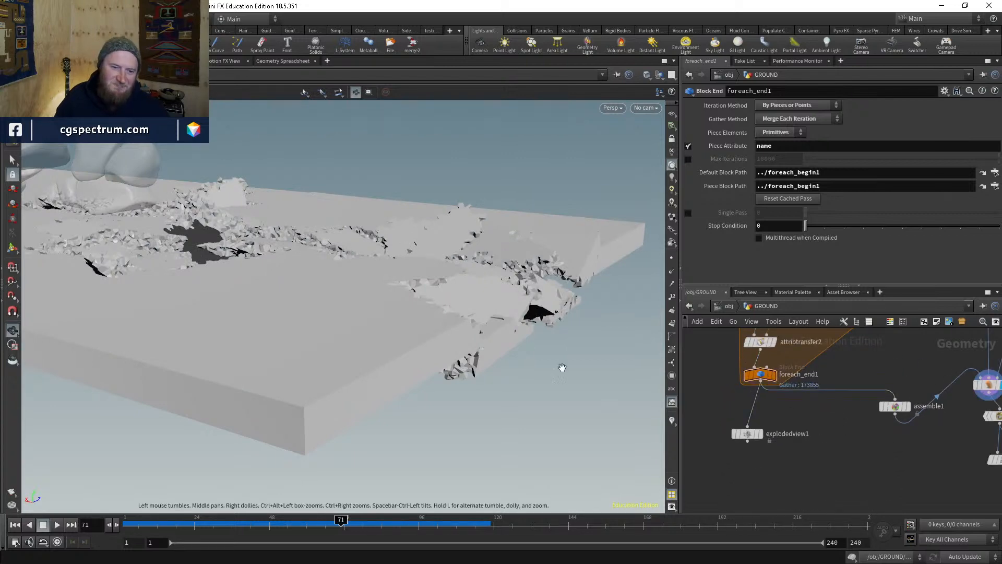
{"action": "left_click_drag", "start_coordinate": [562, 367], "coordinate": [362, 315]}
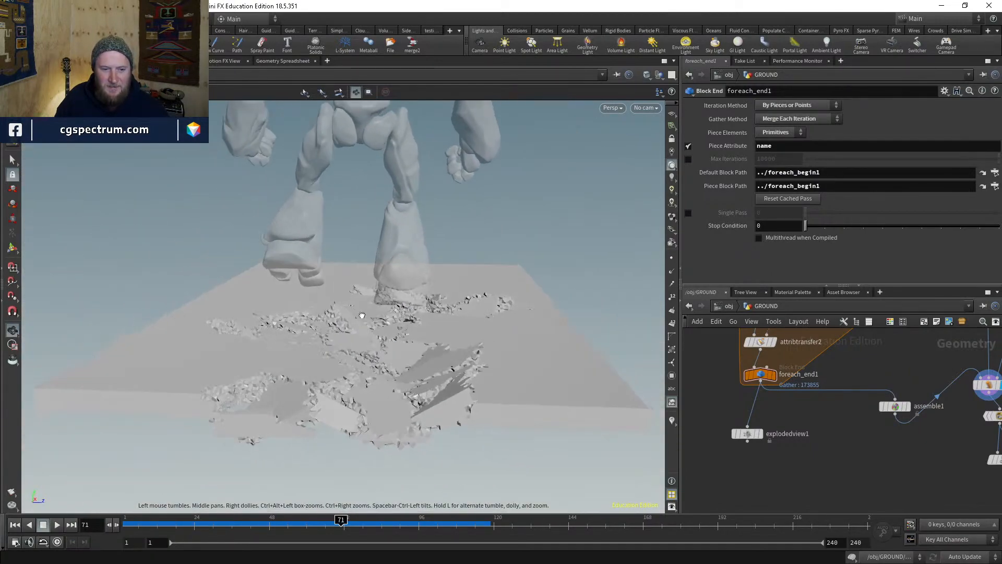
{"action": "right_click_drag", "start_coordinate": [364, 369], "coordinate": [368, 386]}
{"action": "left_click_drag", "start_coordinate": [368, 386], "coordinate": [367, 379]}
{"action": "middle_click_drag", "start_coordinate": [793, 413], "coordinate": [793, 416]}
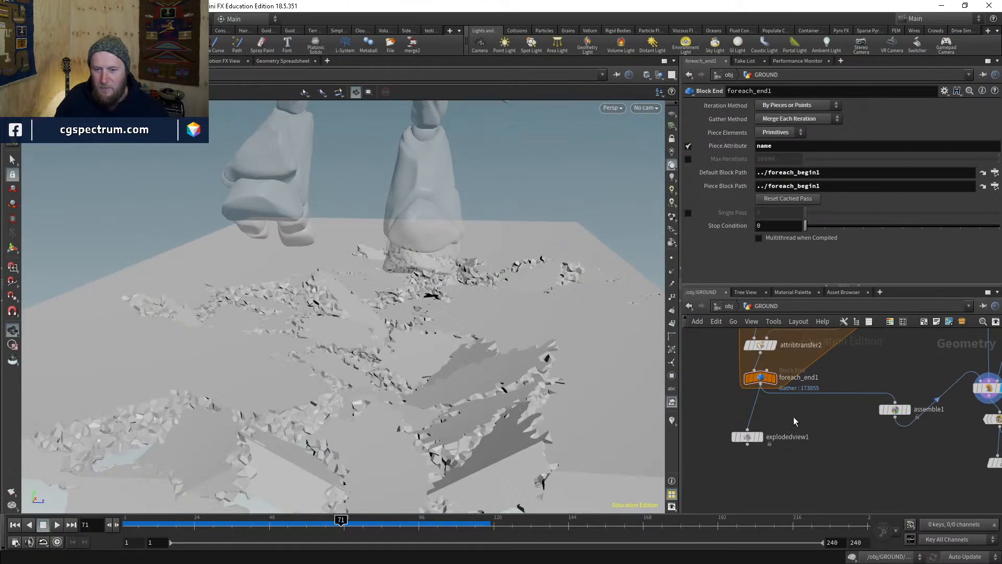
- Add a File Cache node below the for-each loop with the filecache alias
{"action": "key", "text": "Tab"}
{"action": "type", "text": "filec"}
{"action": "key", "text": "Return"}
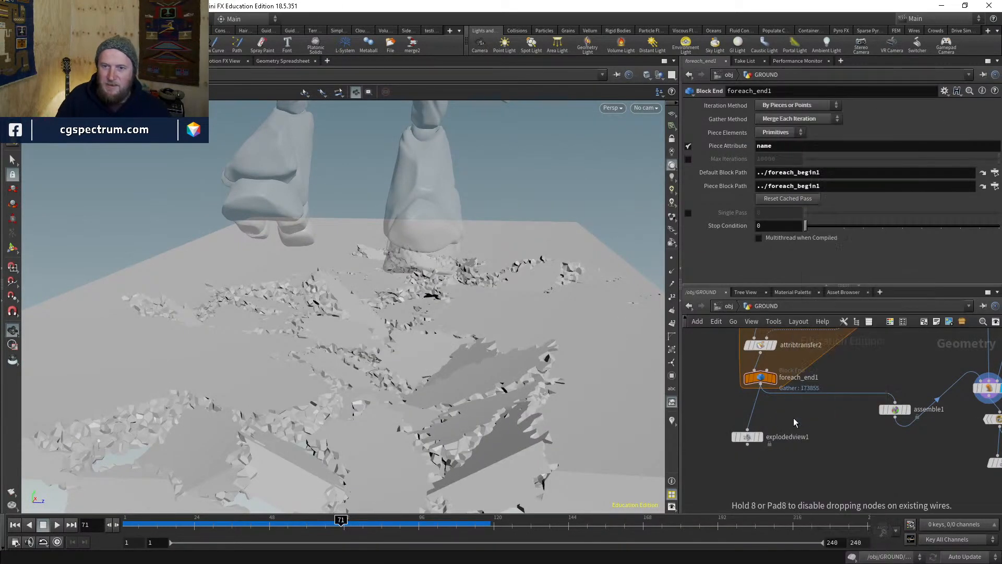
{"action": "left_click", "coordinate": [793, 418]}
- Set the cache path to $HIP/geo/$OS/$OS.bgeo.sc and cache only the current frame
{"action": "left_click", "coordinate": [821, 132]}
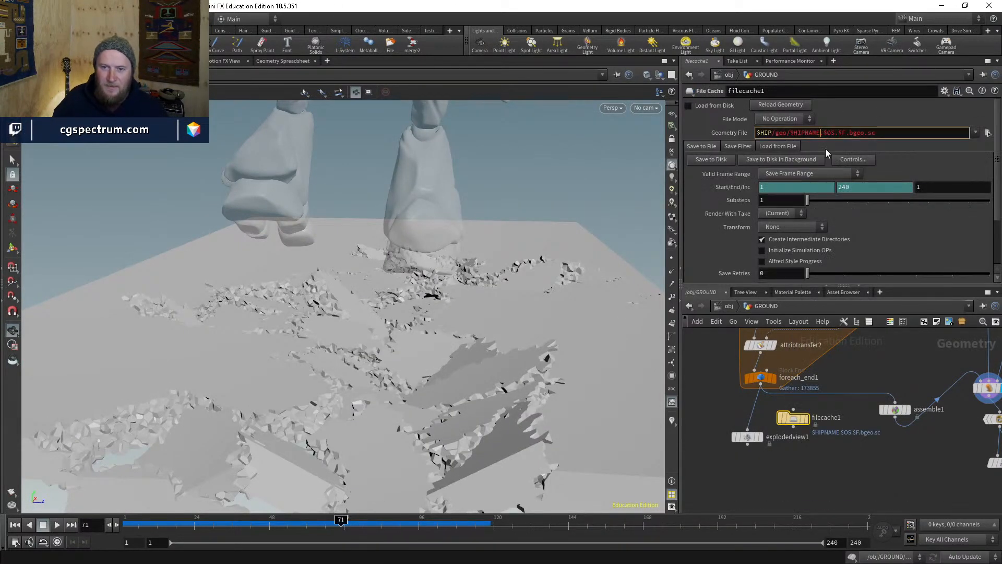
{"action": "key", "text": "shift+Left"}
{"action": "key", "text": "shift+Left"}
{"action": "key", "text": "shift+Left"}
{"action": "key", "text": "shift+Left"}
{"action": "key", "text": "shift+Left"}
{"action": "key", "text": "shift+Left"}
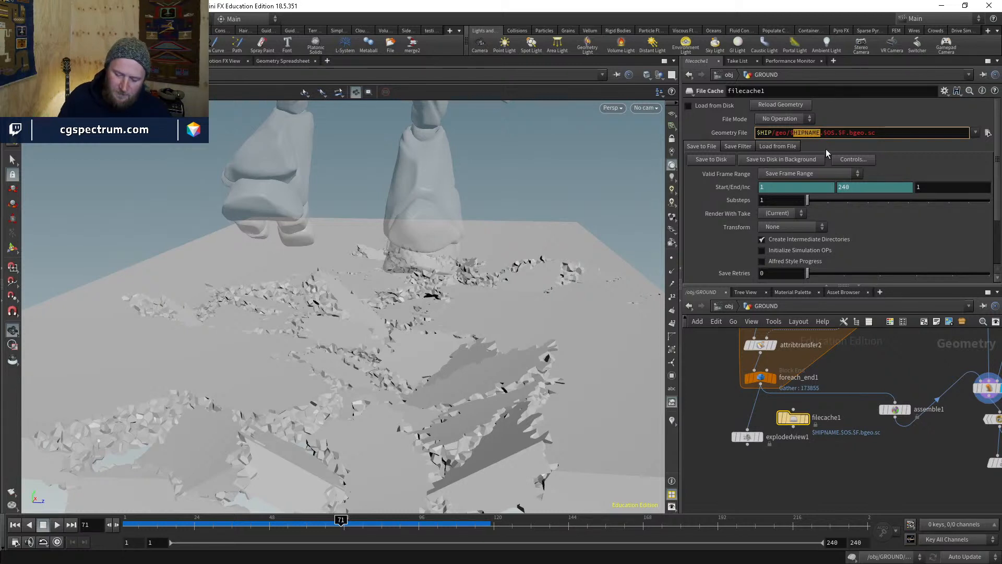
{"action": "type", "text": "OS"}
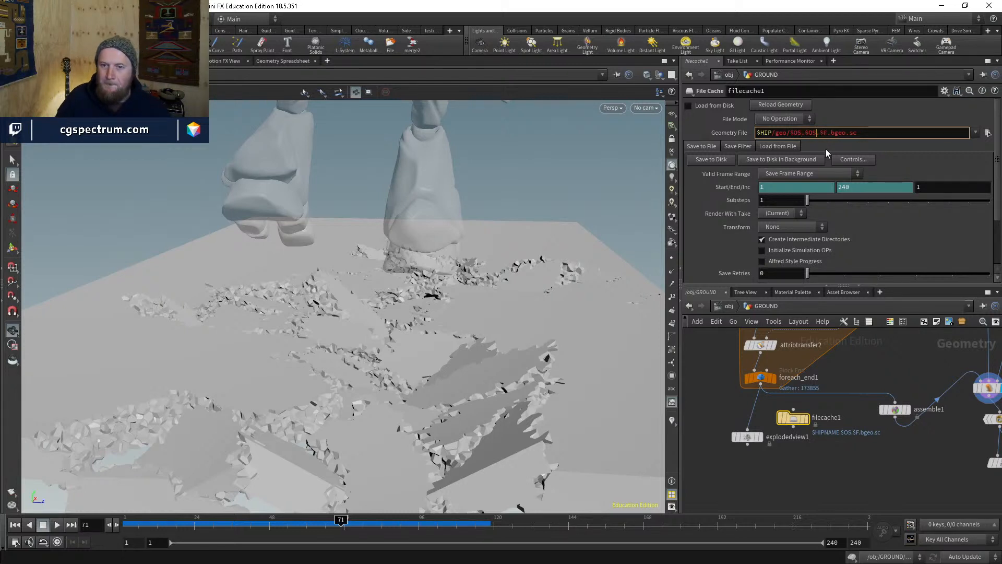
{"action": "type", "text": "/"}
{"action": "key", "text": "Return"}
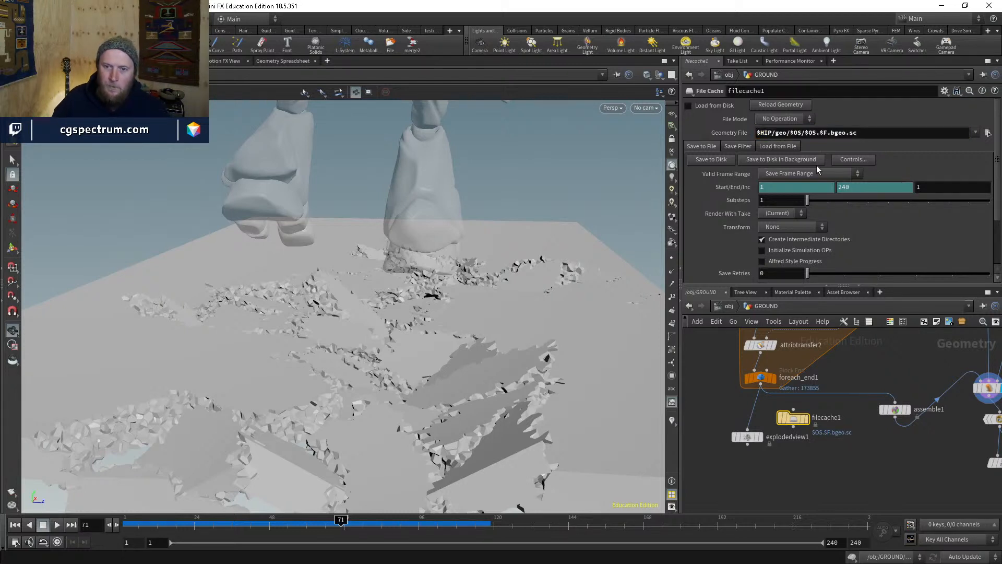
{"action": "left_click", "coordinate": [809, 173]}
{"action": "left_click", "coordinate": [807, 182]}
{"action": "left_click", "coordinate": [829, 133]}
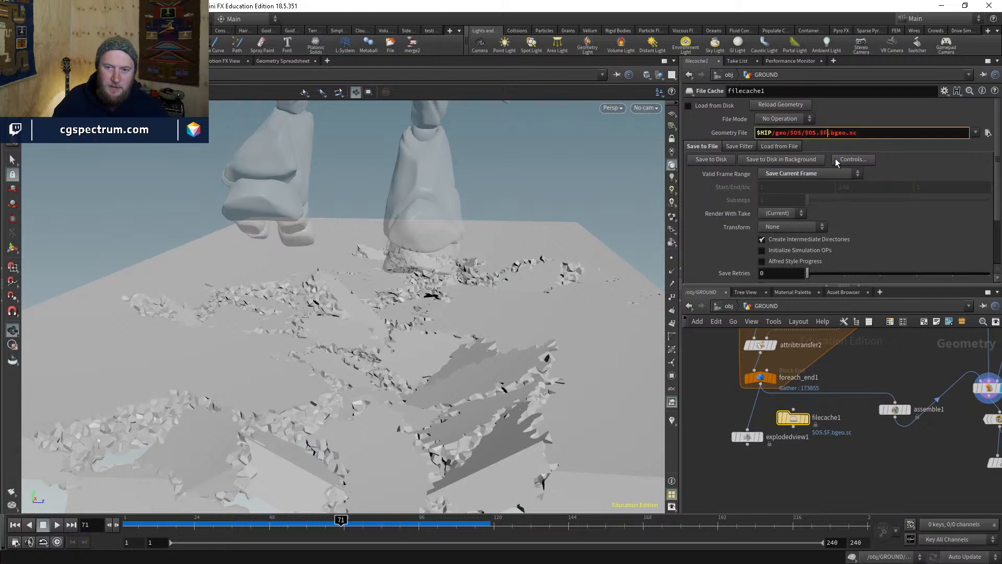
{"action": "key", "text": "BackSpace"}
{"action": "key", "text": "BackSpace"}
{"action": "key", "text": "BackSpace"}
{"action": "key", "text": "BackSpace"}
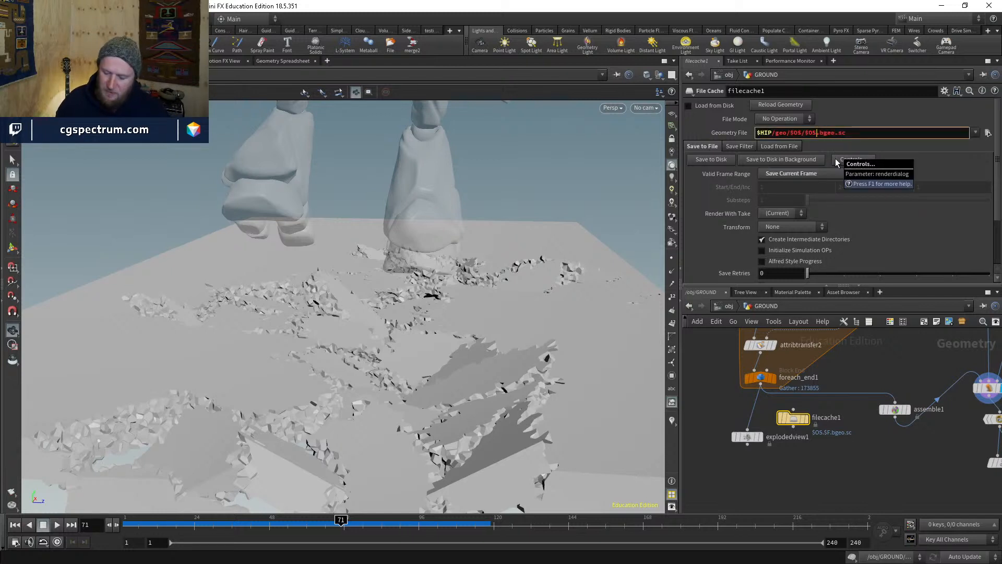
{"action": "key", "text": "Return"}
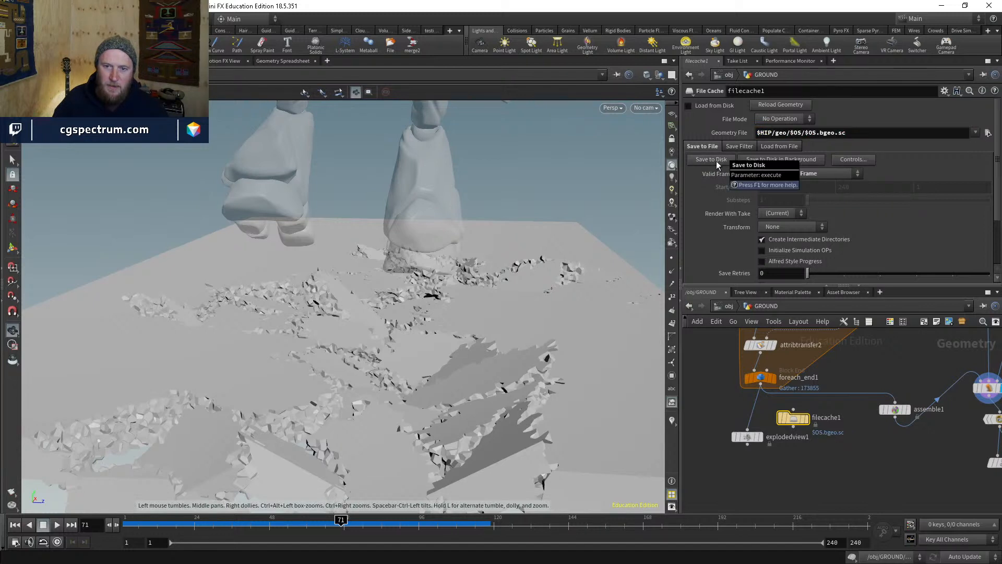
- Wire foreach_end1 into filecache1, save the fractured ground to disk, and enable Load from Disk
{"action": "left_click", "coordinate": [716, 162]}
{"action": "left_click", "coordinate": [723, 227]}
{"action": "left_click", "coordinate": [794, 410]}
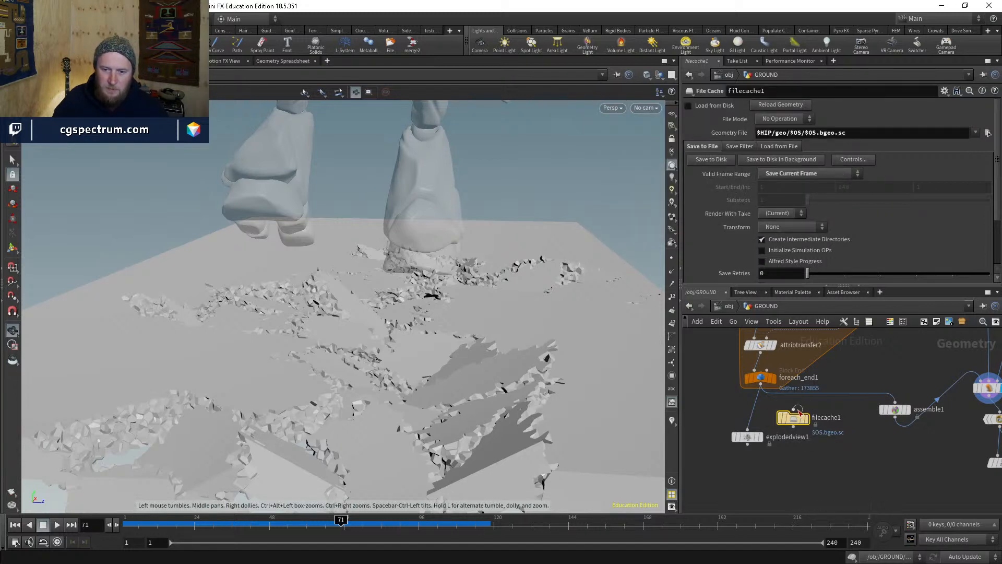
{"action": "left_click", "coordinate": [760, 387]}
{"action": "left_click", "coordinate": [719, 161]}
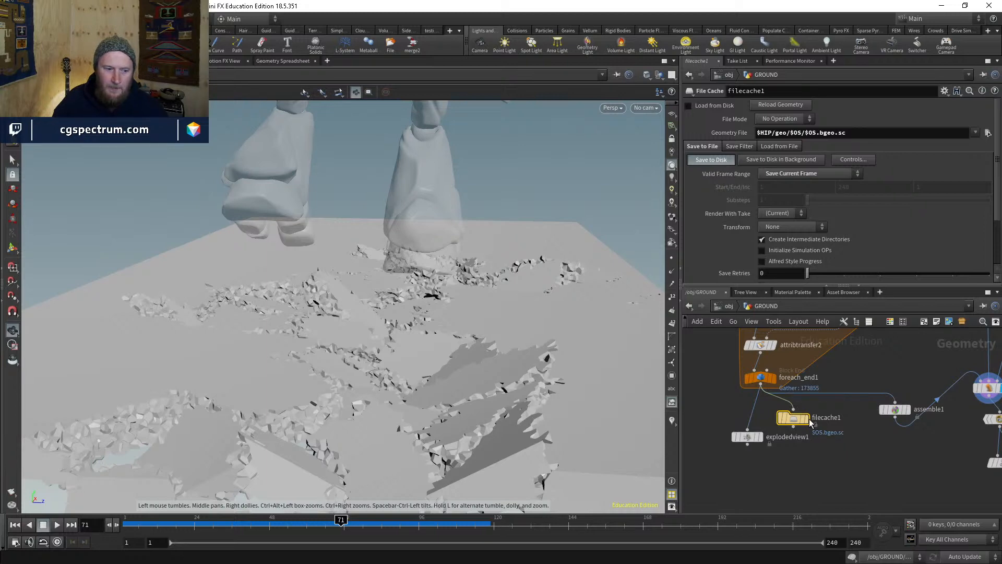
{"action": "scroll", "coordinate": [809, 424], "scroll_direction": "up", "scroll_amount": 3}
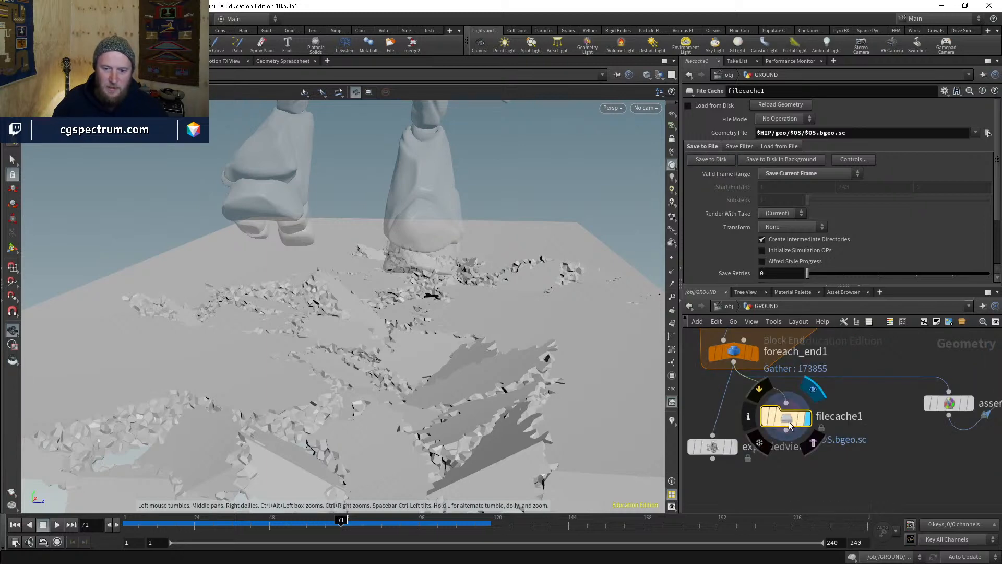
{"action": "left_click", "coordinate": [688, 105]}
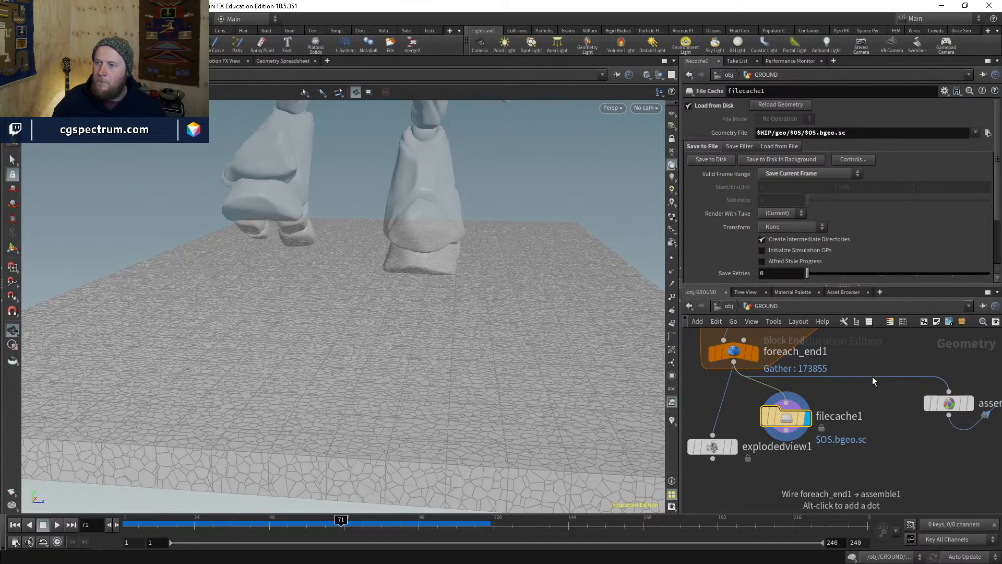
- Feed filecache1 into assemble1, rearrange the downstream nodes, and display pointdeform1
{"action": "left_click_drag", "start_coordinate": [856, 382], "coordinate": [777, 403]}
{"action": "scroll", "coordinate": [853, 440], "scroll_direction": "down", "scroll_amount": 2}
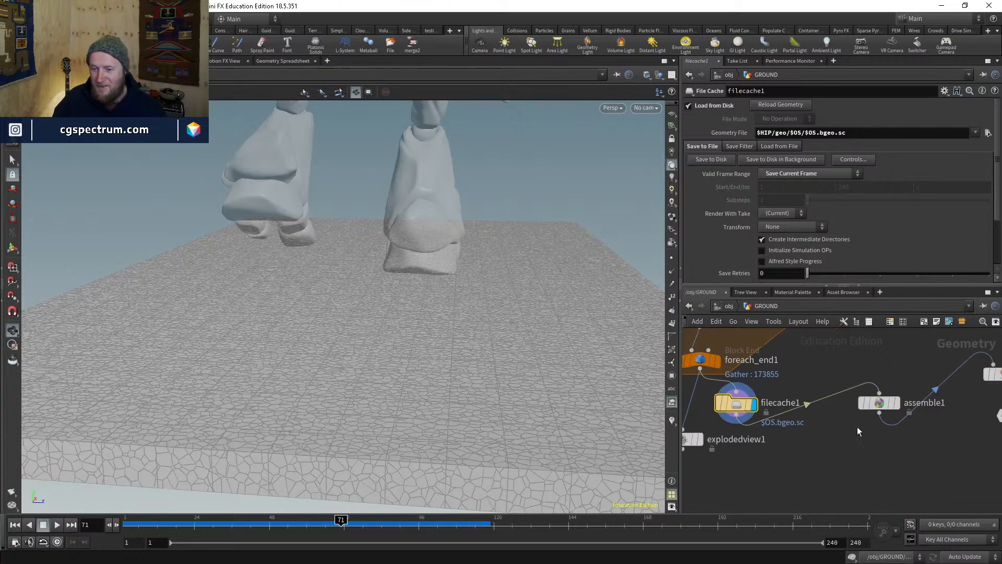
{"action": "left_click_drag", "start_coordinate": [877, 398], "coordinate": [834, 441]}
{"action": "middle_click_drag", "start_coordinate": [877, 449], "coordinate": [816, 424]}
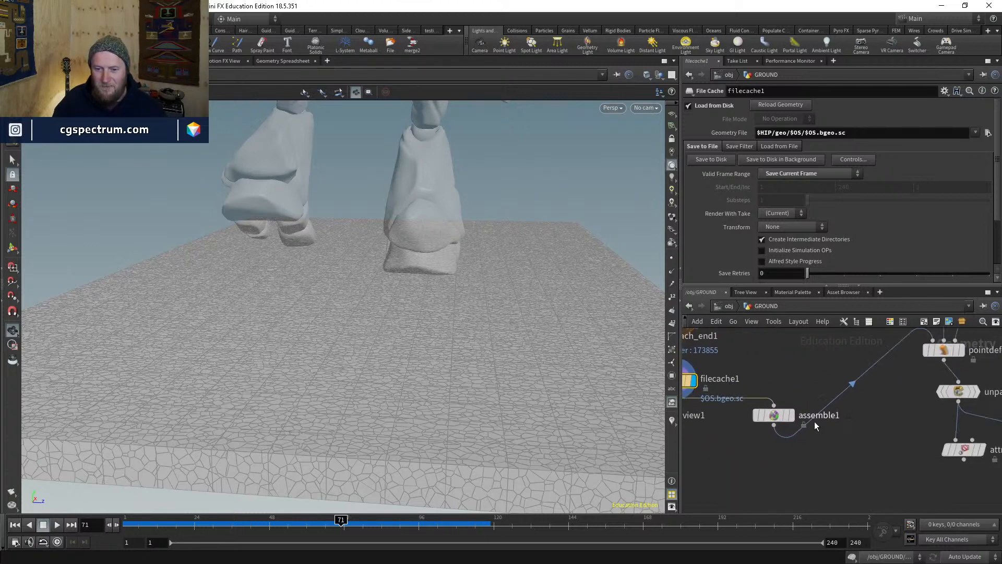
{"action": "left_click", "coordinate": [790, 417]}
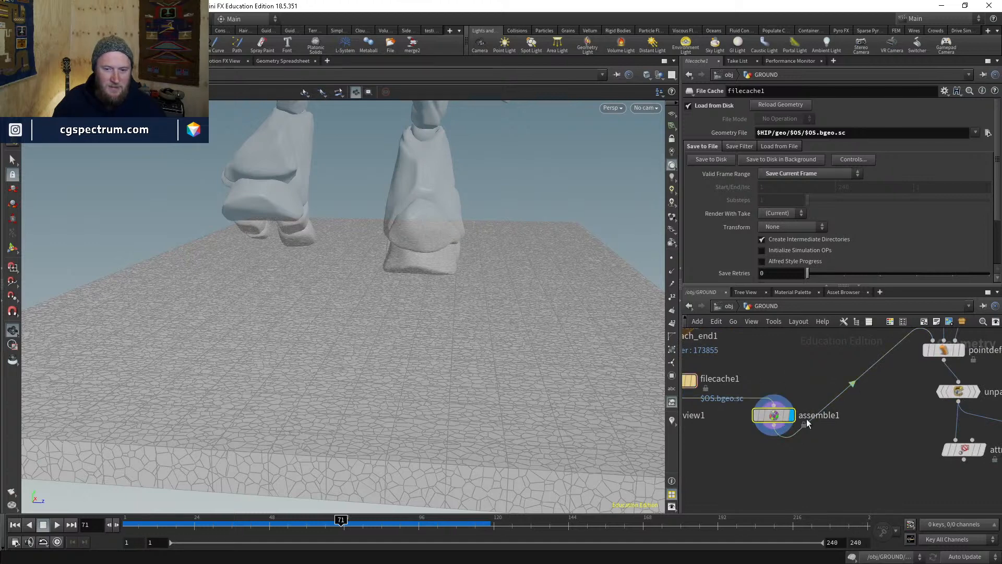
{"action": "scroll", "coordinate": [874, 428], "scroll_direction": "down", "scroll_amount": 5}
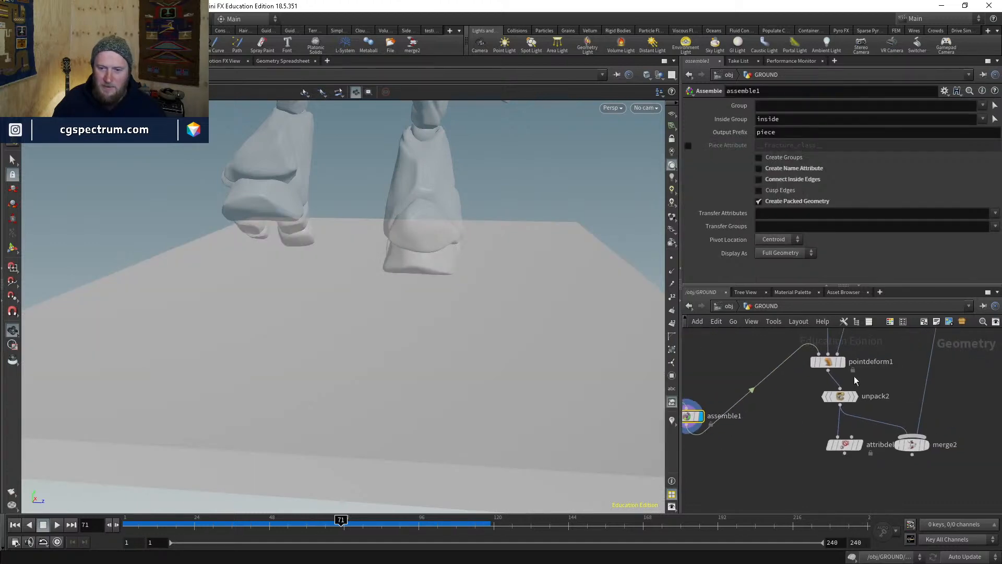
{"action": "left_click_drag", "start_coordinate": [835, 416], "coordinate": [812, 444]}
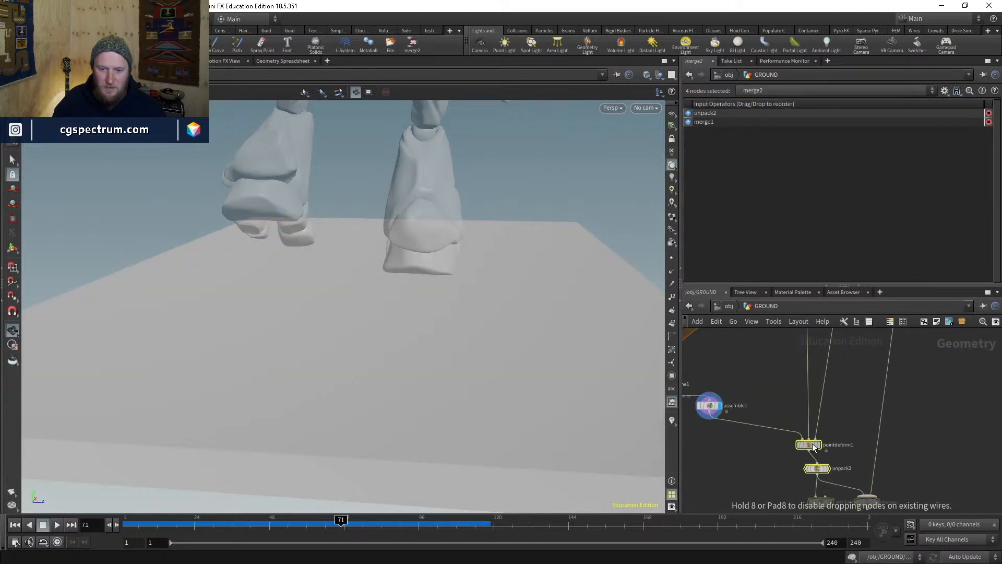
{"action": "middle_click_drag", "start_coordinate": [821, 444], "coordinate": [834, 419]}
{"action": "scroll", "coordinate": [833, 419], "scroll_direction": "up", "scroll_amount": 5}
{"action": "left_click", "coordinate": [833, 417]}
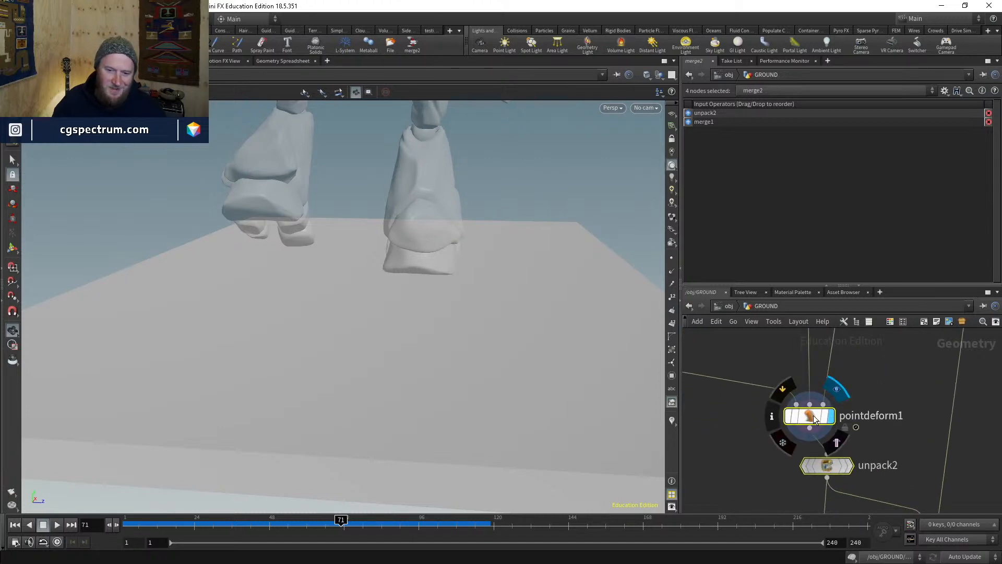
{"action": "left_click", "coordinate": [815, 419]}
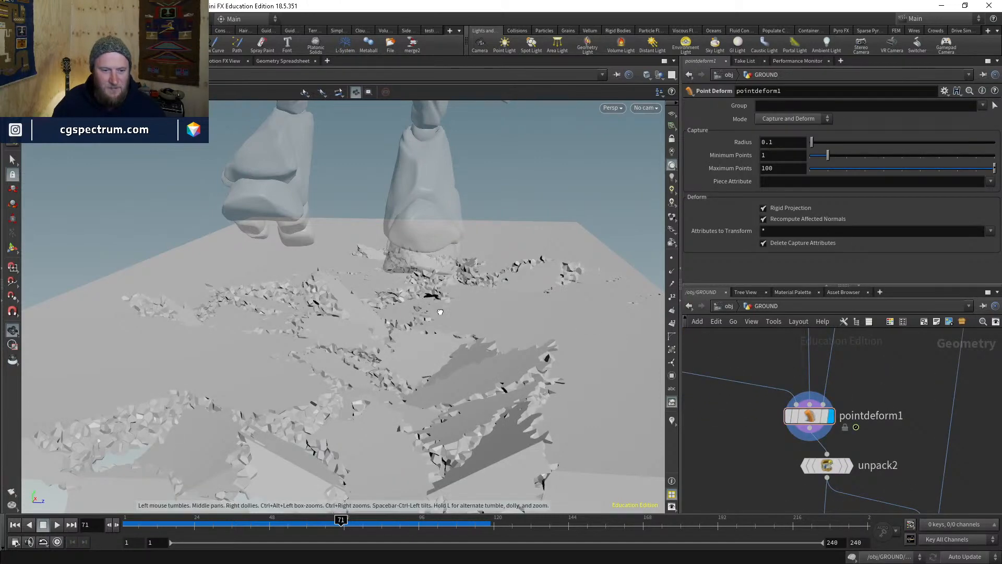
- Orbit around the deformed ground, toggling wireframe to check the mesh near the robot's feet
{"action": "mouse_move", "coordinate": [501, 308]}
{"action": "left_mouse_down", "text": "alt"}
{"action": "mouse_move", "coordinate": [481, 391]}
{"action": "mouse_move", "coordinate": [523, 385]}
{"action": "mouse_move", "coordinate": [483, 252]}
{"action": "mouse_move", "coordinate": [484, 374]}
{"action": "mouse_move", "coordinate": [414, 315]}
{"action": "mouse_move", "coordinate": [418, 292]}
{"action": "mouse_move", "coordinate": [500, 309]}
{"action": "mouse_move", "coordinate": [503, 375]}
{"action": "mouse_move", "coordinate": [410, 327]}
{"action": "mouse_move", "coordinate": [306, 371]}
{"action": "mouse_move", "coordinate": [430, 313]}
{"action": "mouse_move", "coordinate": [438, 409]}
{"action": "mouse_move", "coordinate": [456, 420]}
{"action": "mouse_move", "coordinate": [522, 367]}
{"action": "mouse_move", "coordinate": [525, 331]}
{"action": "mouse_move", "coordinate": [365, 313]}
{"action": "mouse_move", "coordinate": [314, 319]}
{"action": "mouse_move", "coordinate": [419, 320]}
{"action": "mouse_move", "coordinate": [275, 328]}
{"action": "mouse_move", "coordinate": [445, 300]}
{"action": "mouse_move", "coordinate": [459, 407]}
{"action": "mouse_move", "coordinate": [522, 276]}
{"action": "mouse_move", "coordinate": [509, 342]}
{"action": "mouse_move", "coordinate": [477, 373]}
{"action": "mouse_move", "coordinate": [545, 358]}
{"action": "mouse_move", "coordinate": [427, 334]}
{"action": "left_mouse_up", "text": "alt"}
{"action": "key", "text": "w"}
{"action": "key", "text": "w"}
{"action": "scroll", "coordinate": [285, 329], "scroll_direction": "up", "scroll_amount": 5}
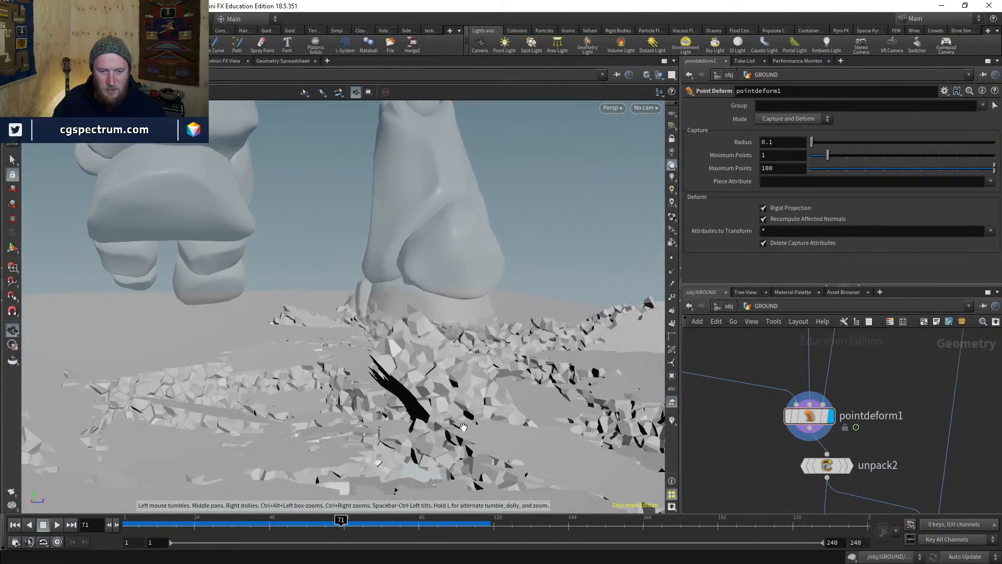
{"action": "left_click_drag", "start_coordinate": [512, 374], "coordinate": [362, 462]}
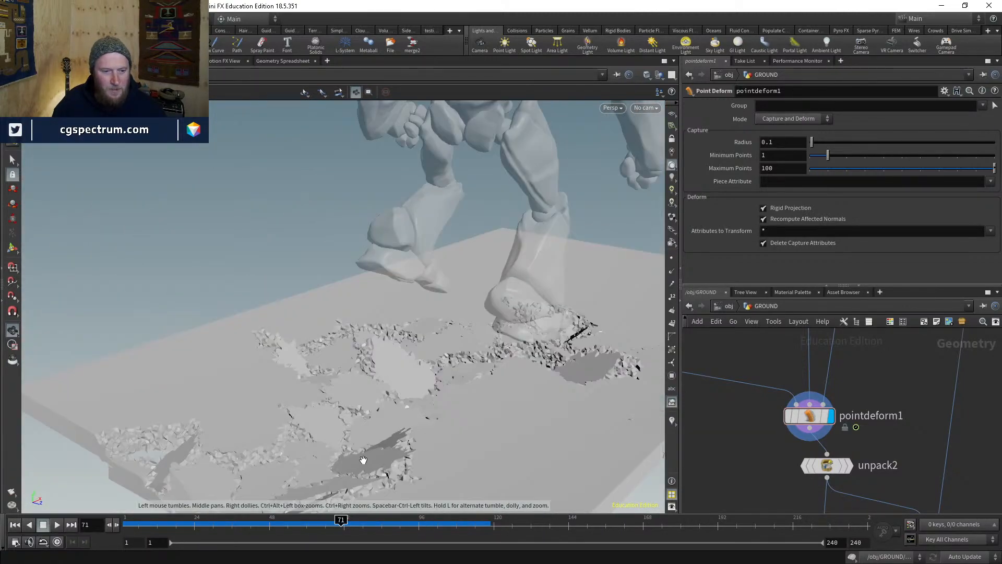
{"action": "key", "text": "w"}
{"action": "mouse_move", "coordinate": [455, 468]}
{"action": "left_mouse_down"}
{"action": "mouse_move", "coordinate": [409, 396]}
{"action": "mouse_move", "coordinate": [441, 381]}
{"action": "mouse_move", "coordinate": [430, 387]}
{"action": "left_mouse_up"}
{"action": "key", "text": "w"}
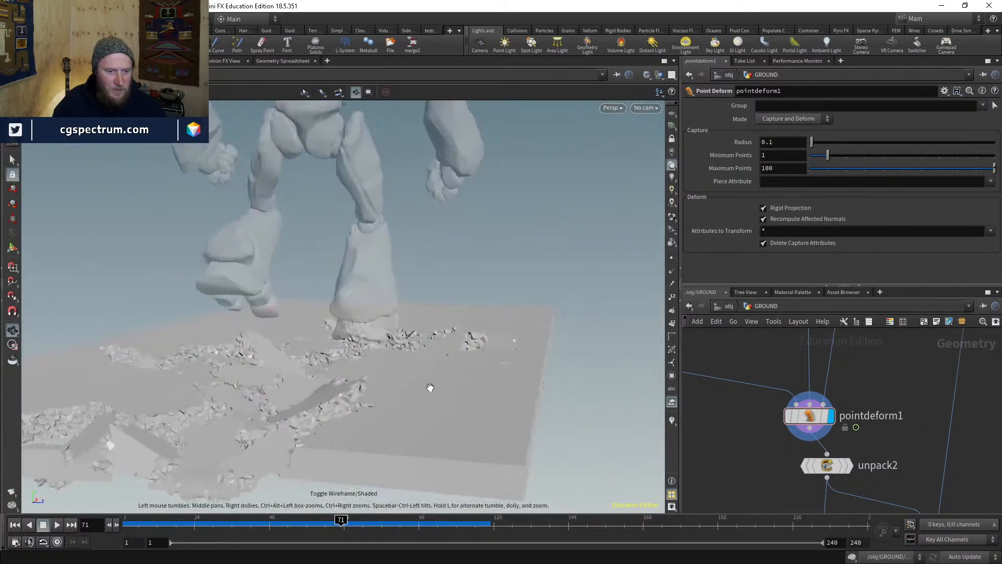
- Scrub to frames 45, 71, 101 and 117 to watch the ground crack
{"action": "left_click", "coordinate": [259, 520]}
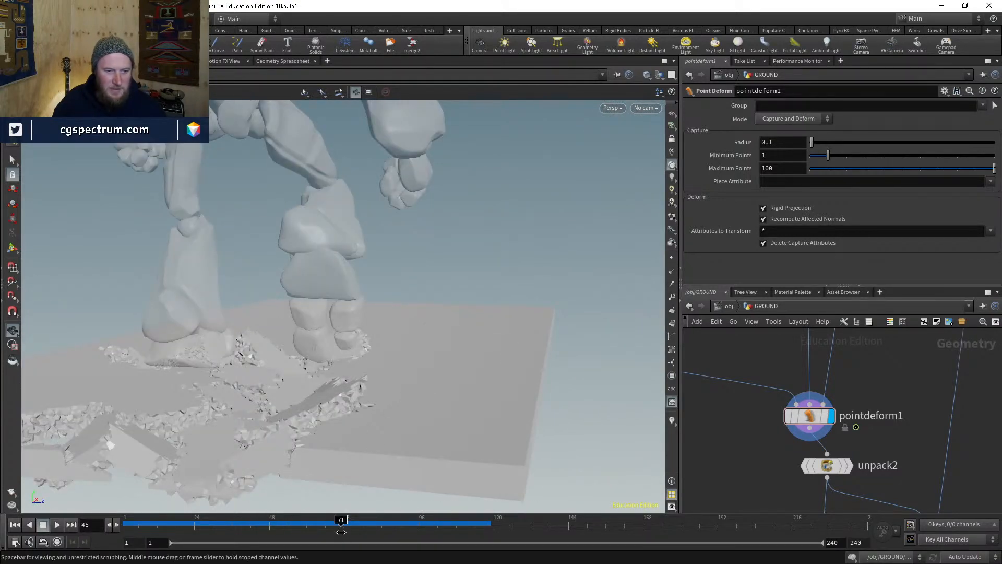
{"action": "left_click", "coordinate": [353, 527]}
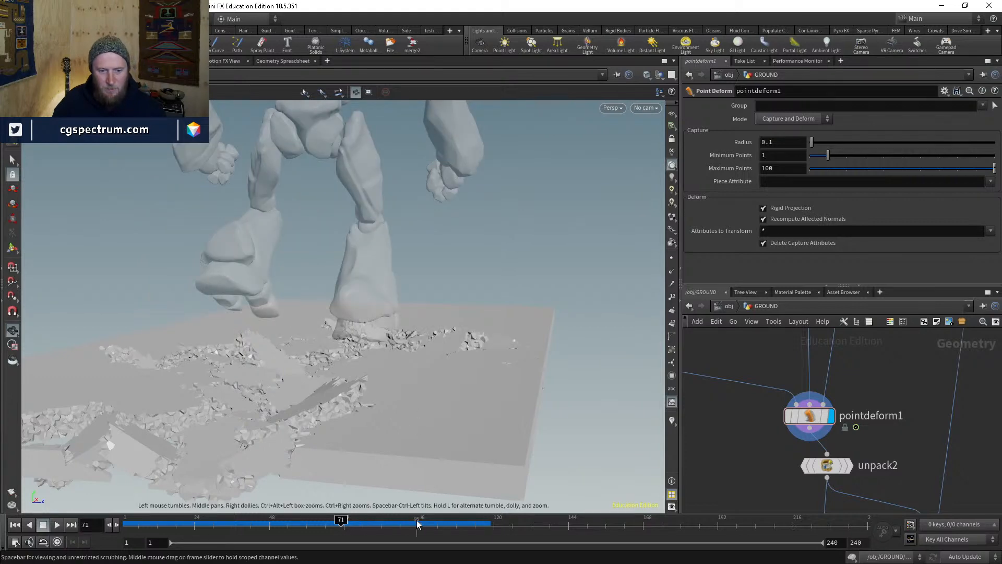
{"action": "left_click", "coordinate": [435, 525]}
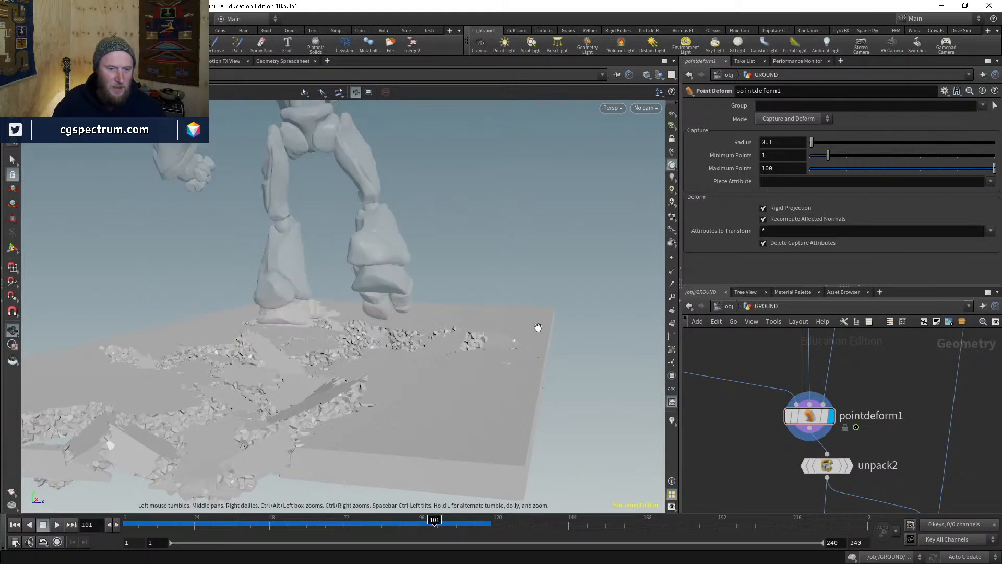
{"action": "left_click_drag", "start_coordinate": [538, 327], "coordinate": [458, 372]}
{"action": "left_click", "coordinate": [484, 526]}
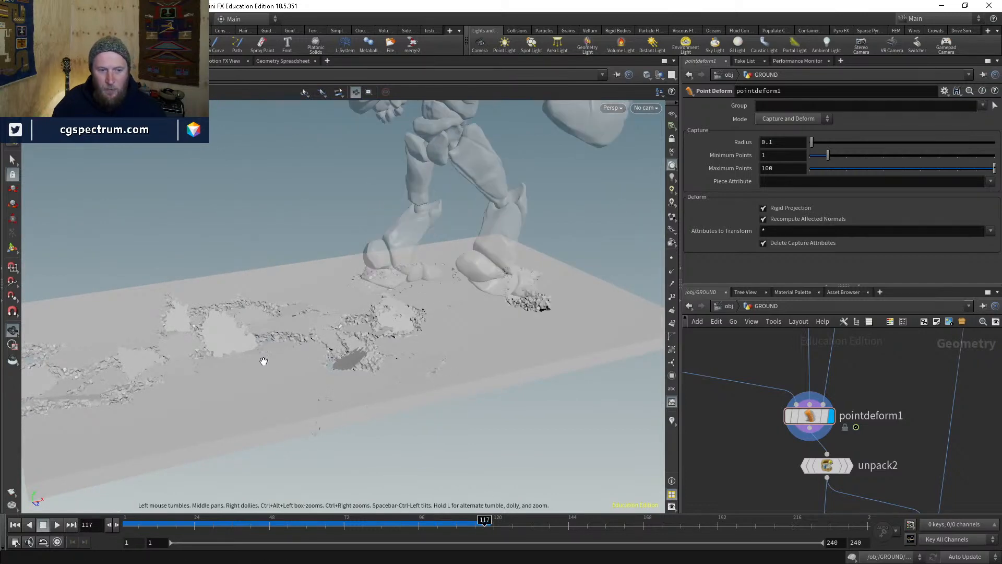
{"action": "left_click_drag", "start_coordinate": [264, 358], "coordinate": [347, 383]}
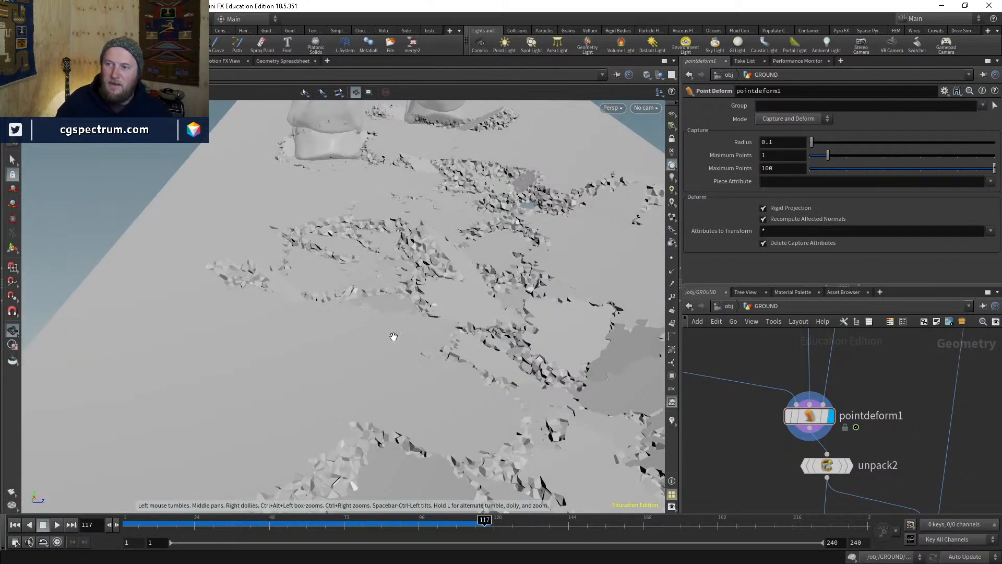
{"action": "mouse_move", "coordinate": [391, 335]}
{"action": "left_mouse_down"}
{"action": "mouse_move", "coordinate": [360, 291]}
{"action": "mouse_move", "coordinate": [373, 275]}
{"action": "left_mouse_up"}
- Move unpack2 and attribdelete1 aside to free space in the network
{"action": "key", "text": "w"}
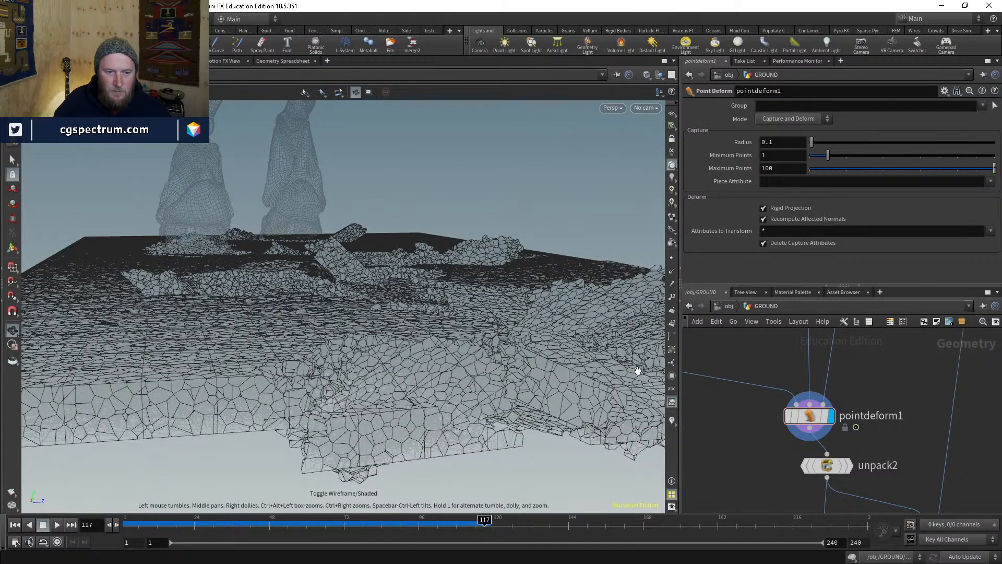
{"action": "key", "text": "w"}
{"action": "key", "text": "w"}
{"action": "middle_click_drag", "start_coordinate": [809, 495], "coordinate": [753, 416]}
{"action": "left_click_drag", "start_coordinate": [760, 390], "coordinate": [777, 395]}
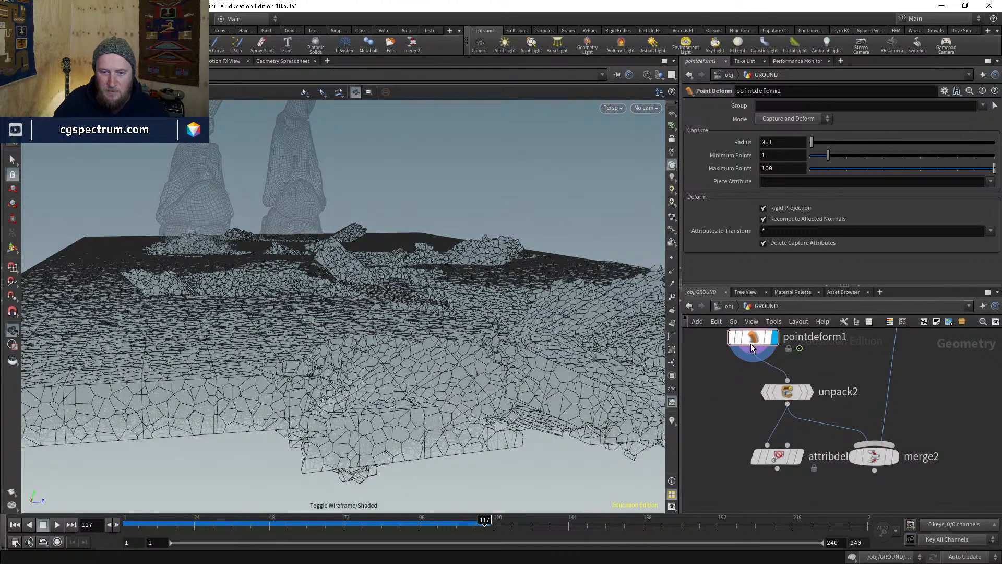
{"action": "middle_click_drag", "start_coordinate": [752, 340], "coordinate": [556, 293]}
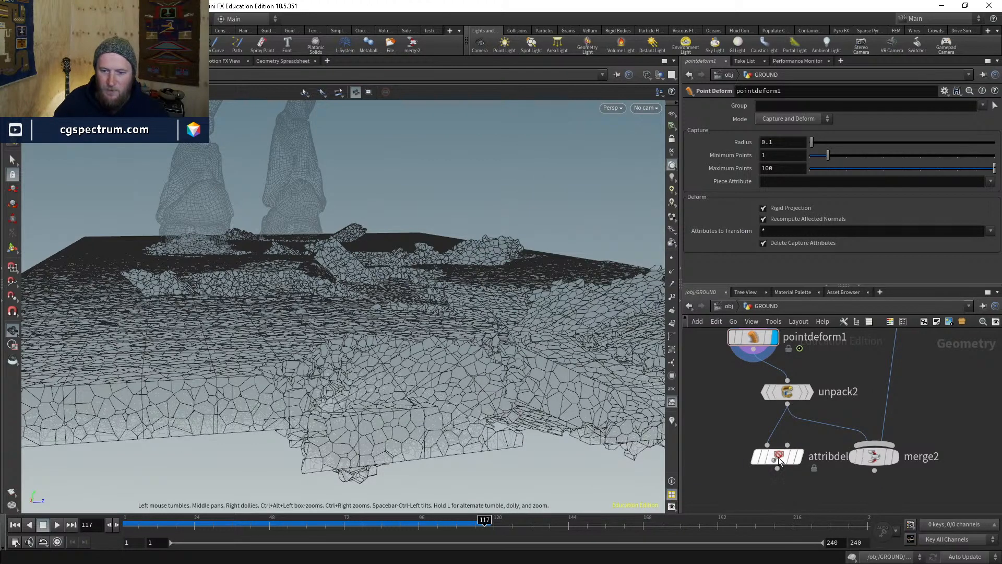
{"action": "left_click_drag", "start_coordinate": [778, 458], "coordinate": [806, 487]}
{"action": "middle_click_drag", "start_coordinate": [711, 459], "coordinate": [789, 443]}
- Create an RBD Bullet Solver and wire pointdeform1 into its first input
{"action": "key", "text": "Tab"}
{"action": "type", "text": "rbd"}
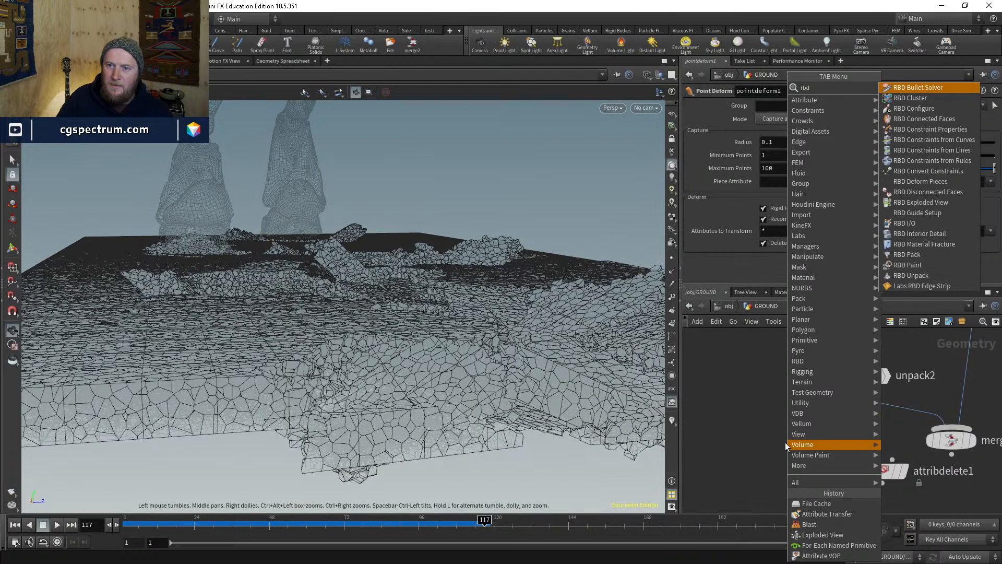
{"action": "key", "text": "Return"}
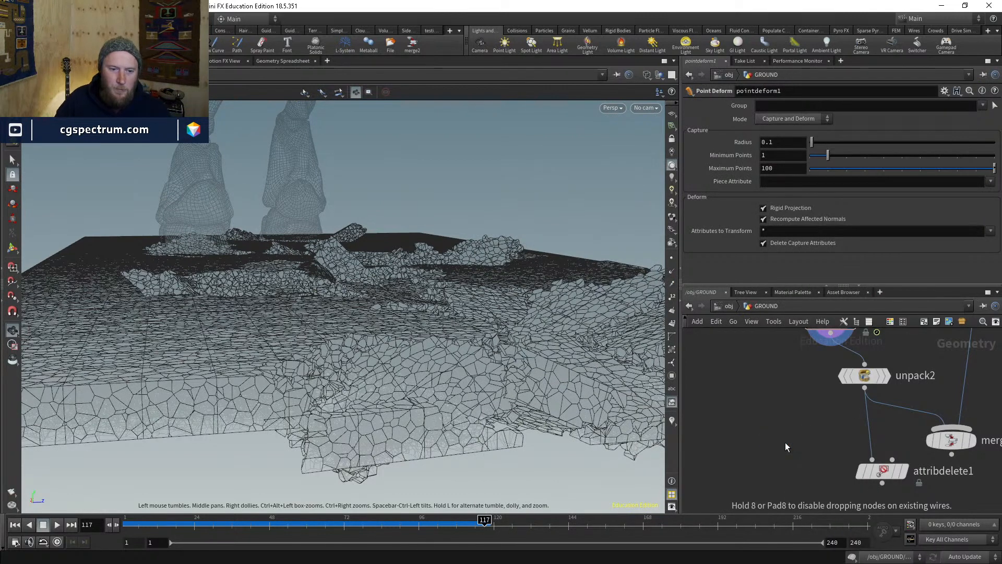
{"action": "left_click", "coordinate": [785, 443]}
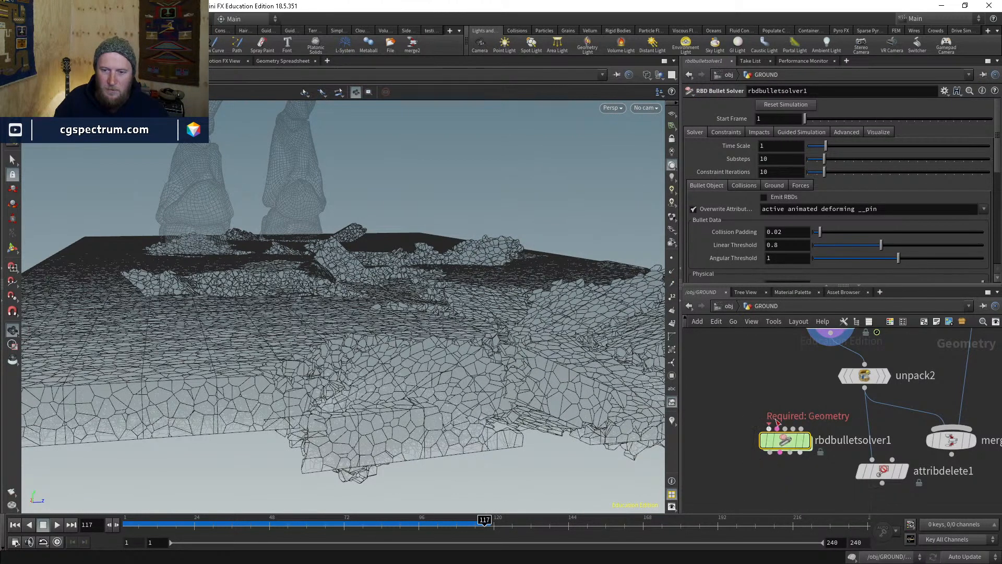
{"action": "left_click", "coordinate": [769, 428]}
{"action": "middle_click_drag", "start_coordinate": [769, 427], "coordinate": [749, 470]}
{"action": "left_click", "coordinate": [810, 375]}
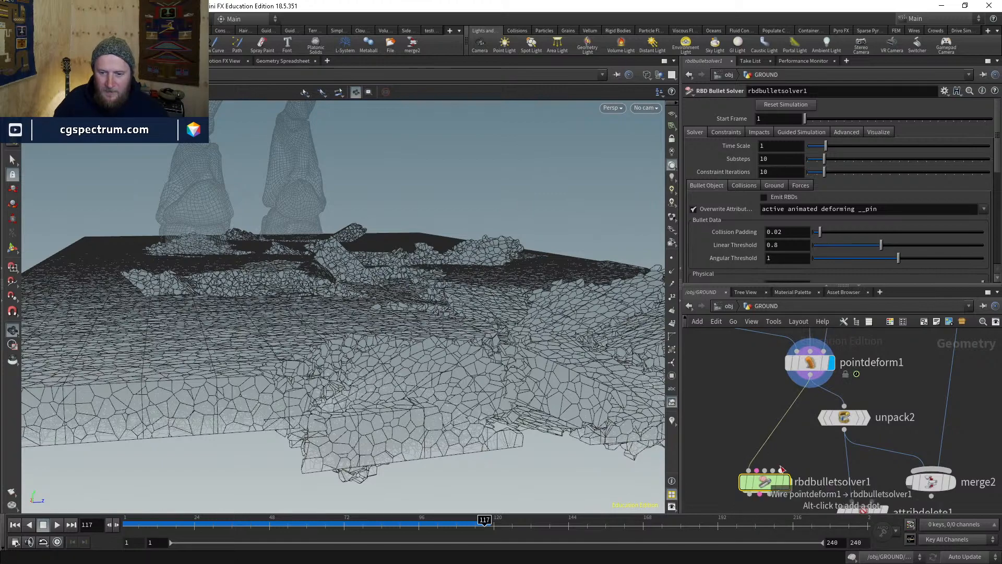
{"action": "middle_click_drag", "start_coordinate": [783, 483], "coordinate": [764, 418]}
{"action": "left_click_drag", "start_coordinate": [764, 419], "coordinate": [752, 449]}
{"action": "middle_click_drag", "start_coordinate": [772, 449], "coordinate": [728, 537]}
- Return to the first frame and display the solver's output in shaded view
{"action": "left_click", "coordinate": [763, 385]}
{"action": "left_click_drag", "start_coordinate": [511, 307], "coordinate": [387, 416]}
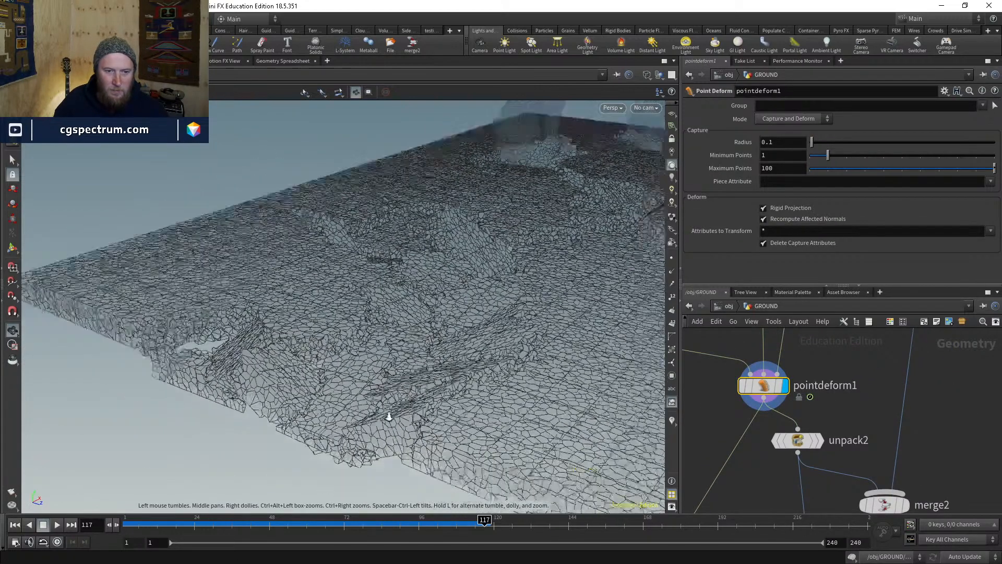
{"action": "right_click_drag", "start_coordinate": [387, 416], "coordinate": [530, 365]}
{"action": "mouse_move", "coordinate": [531, 365]}
{"action": "left_mouse_down"}
{"action": "mouse_move", "coordinate": [286, 400]}
{"action": "mouse_move", "coordinate": [438, 366]}
{"action": "mouse_move", "coordinate": [425, 371]}
{"action": "mouse_move", "coordinate": [496, 371]}
{"action": "left_mouse_up"}
{"action": "key", "text": "shift+w"}
{"action": "right_click_drag", "start_coordinate": [496, 371], "coordinate": [640, 461]}
{"action": "middle_click_drag", "start_coordinate": [771, 481], "coordinate": [824, 383]}
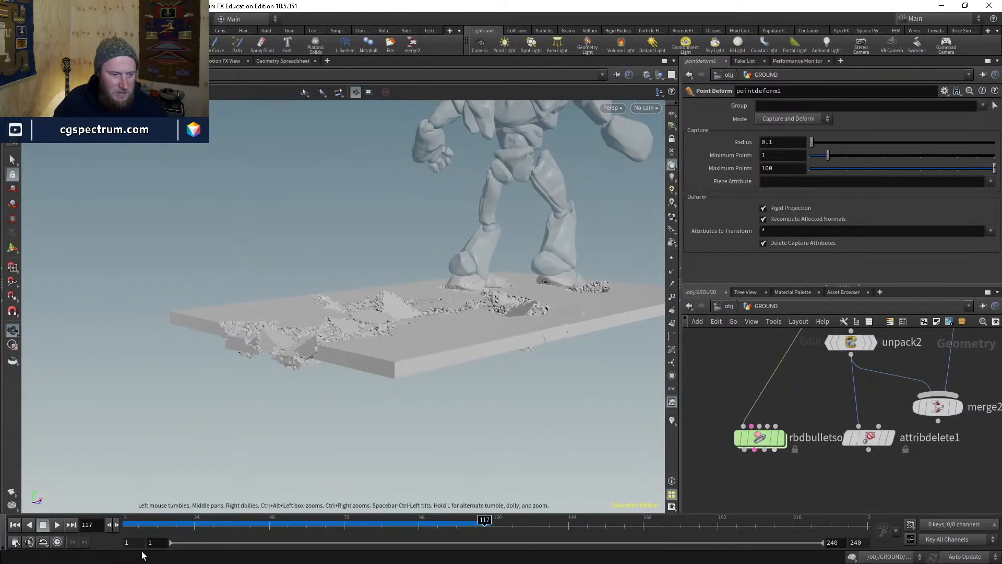
{"action": "left_click", "coordinate": [15, 525]}
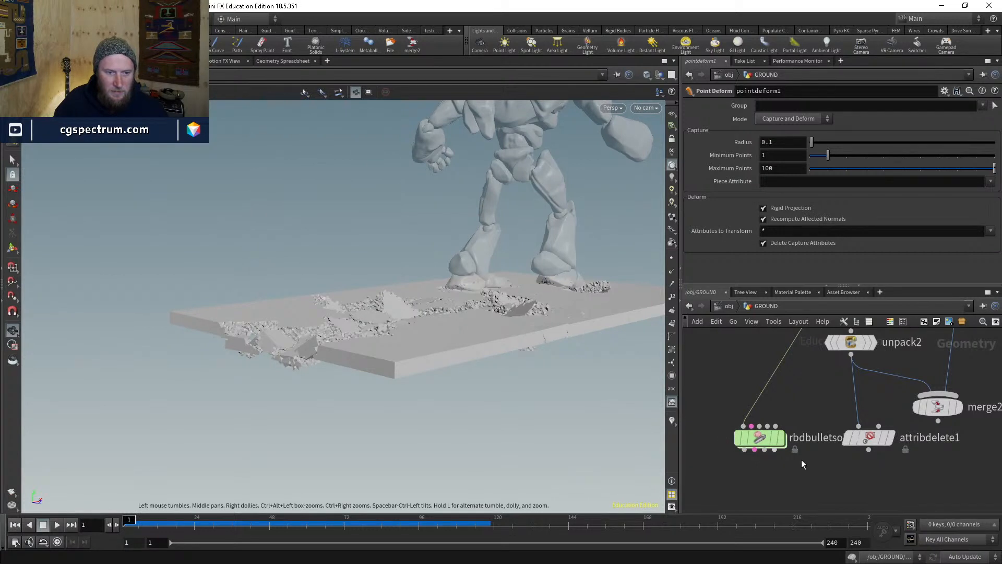
{"action": "left_click_drag", "start_coordinate": [474, 329], "coordinate": [559, 362]}
{"action": "mouse_move", "coordinate": [763, 443]}
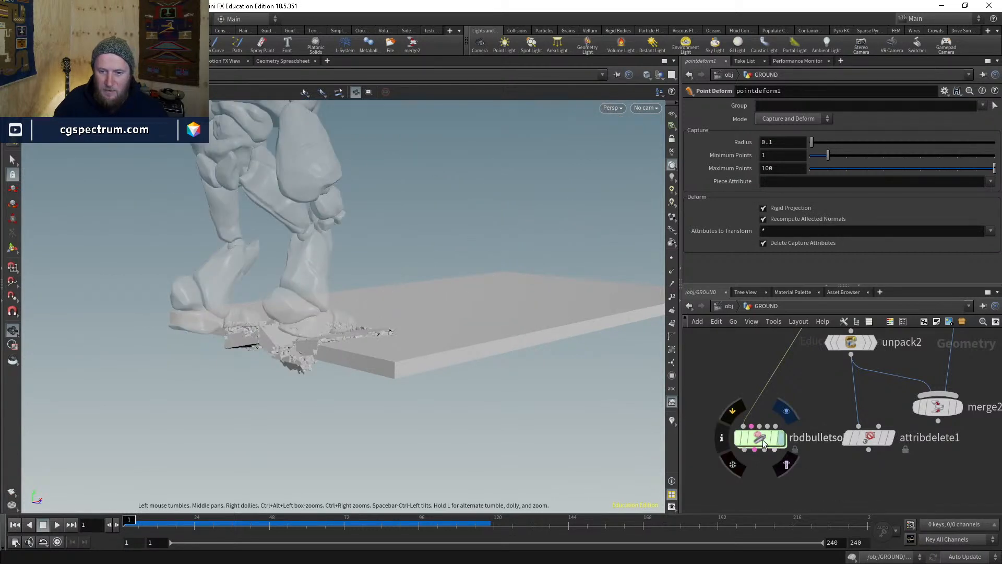
{"action": "key", "text": "r"}
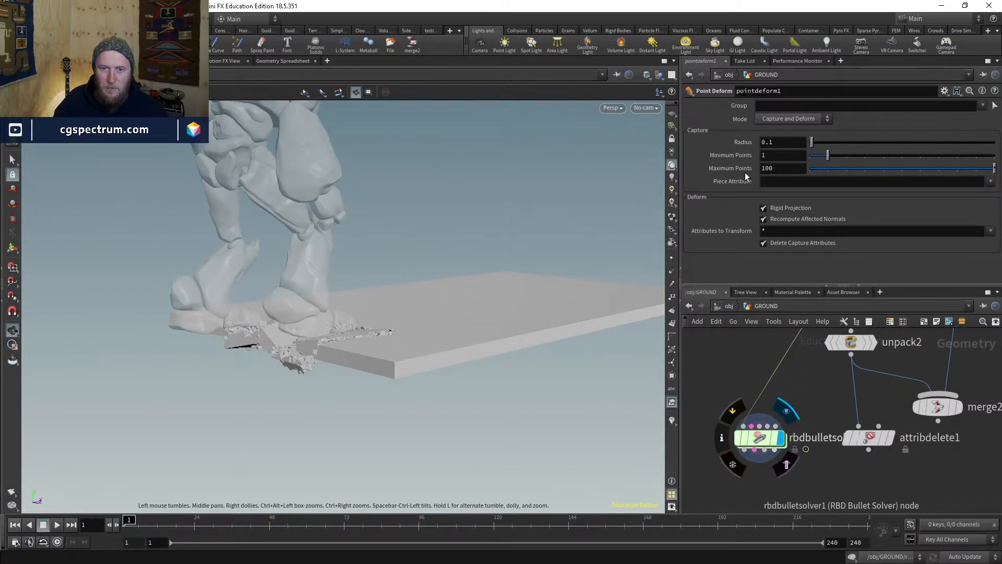
- Enable the solver's Ground Plane and set its position height to -2
{"action": "left_click", "coordinate": [773, 186]}
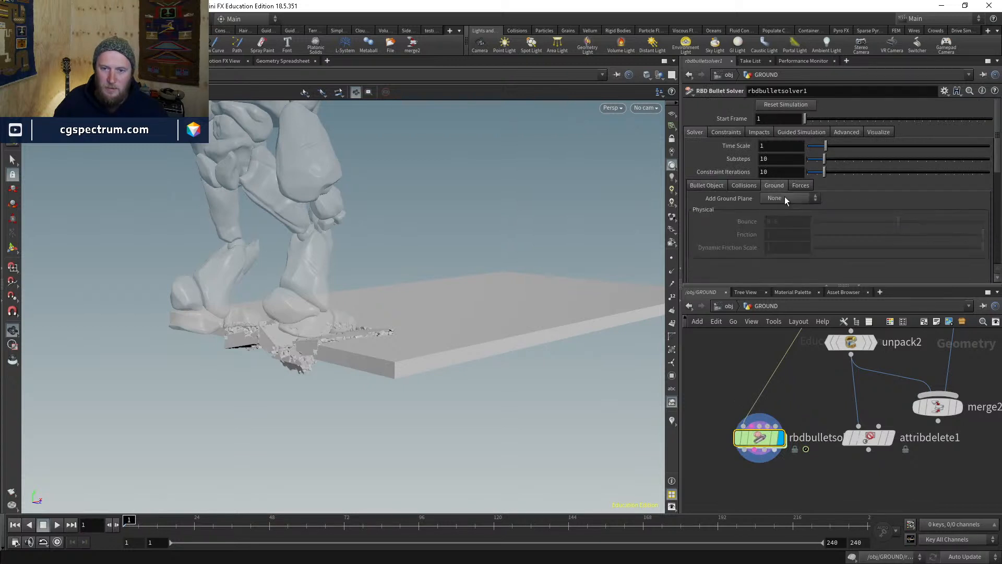
{"action": "left_click", "coordinate": [786, 199]}
{"action": "left_click", "coordinate": [784, 218]}
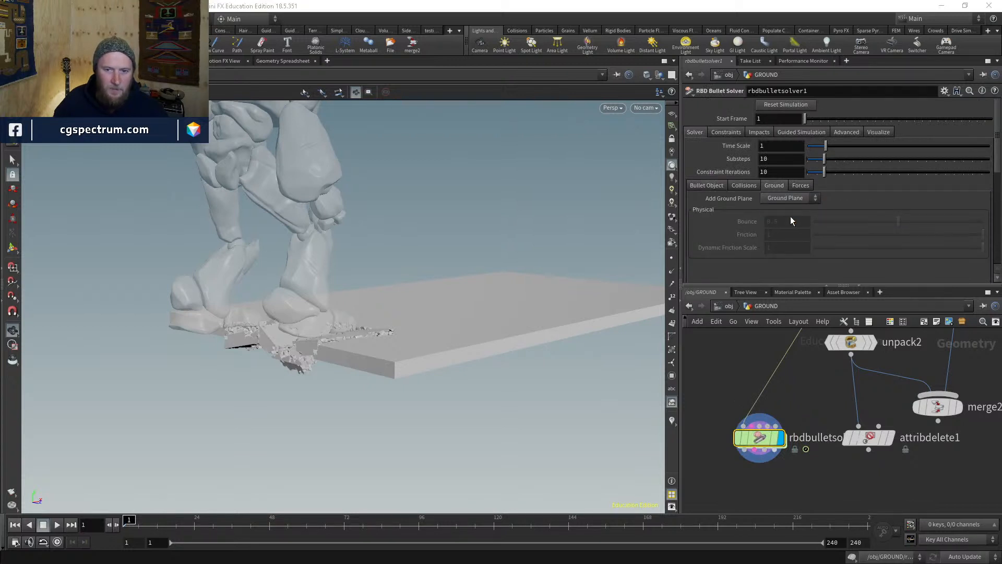
{"action": "left_click", "coordinate": [861, 222]}
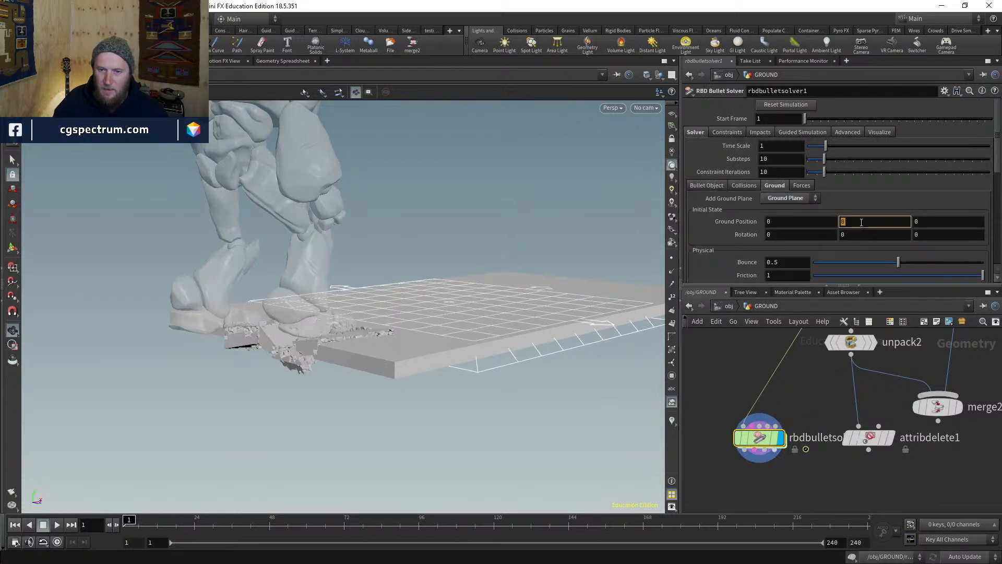
{"action": "type", "text": "-10"}
{"action": "key", "text": "Return"}
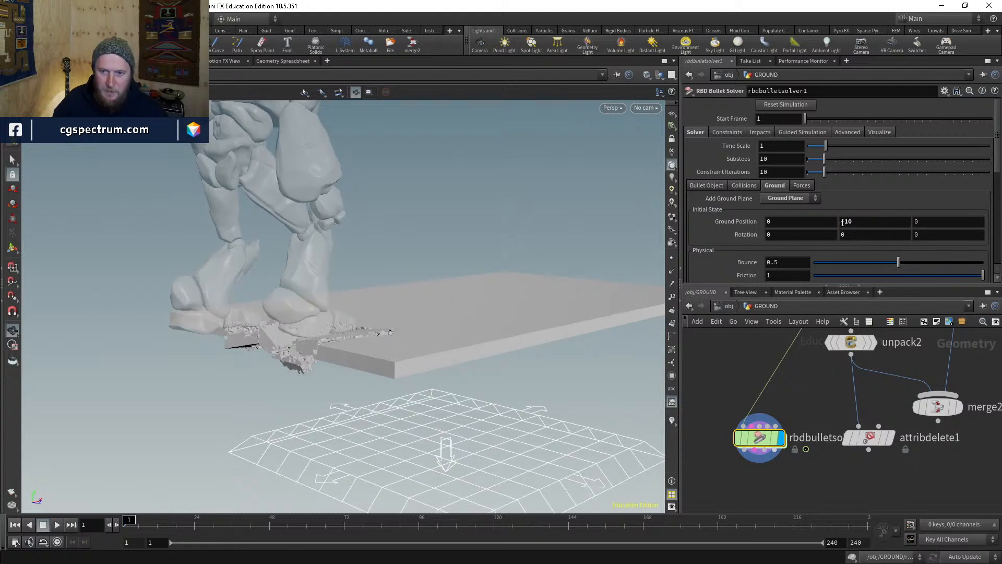
{"action": "left_click", "coordinate": [866, 218]}
{"action": "type", "text": "-2"}
{"action": "key", "text": "Return"}
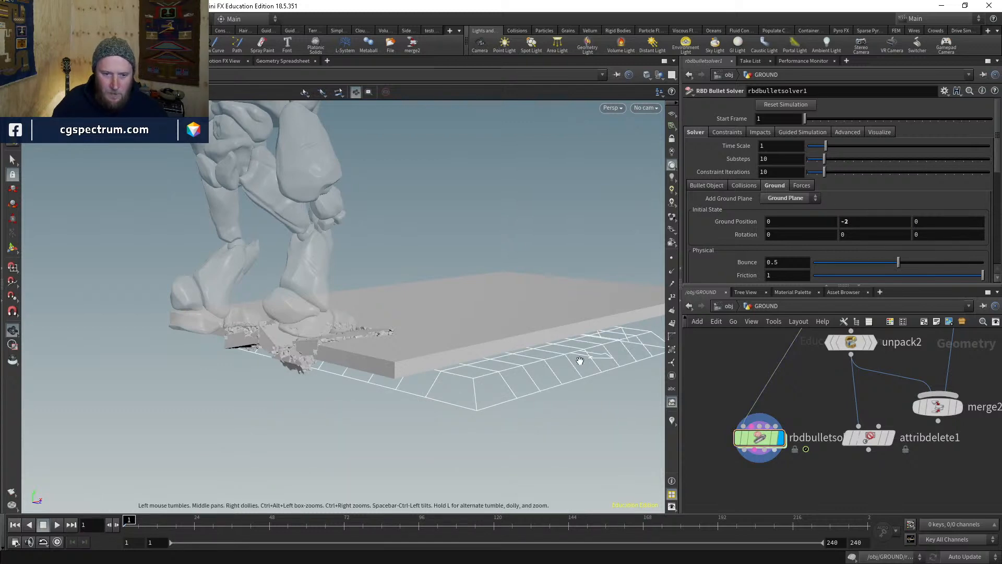
- Orbit over the ground plane and play the simulation
{"action": "left_click_drag", "start_coordinate": [577, 358], "coordinate": [179, 463]}
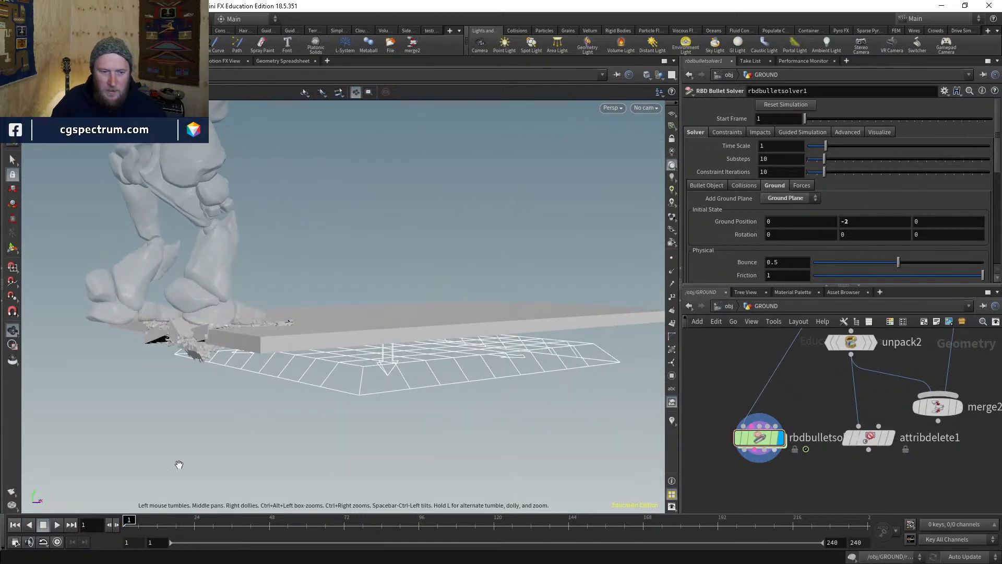
{"action": "mouse_move", "coordinate": [776, 443]}
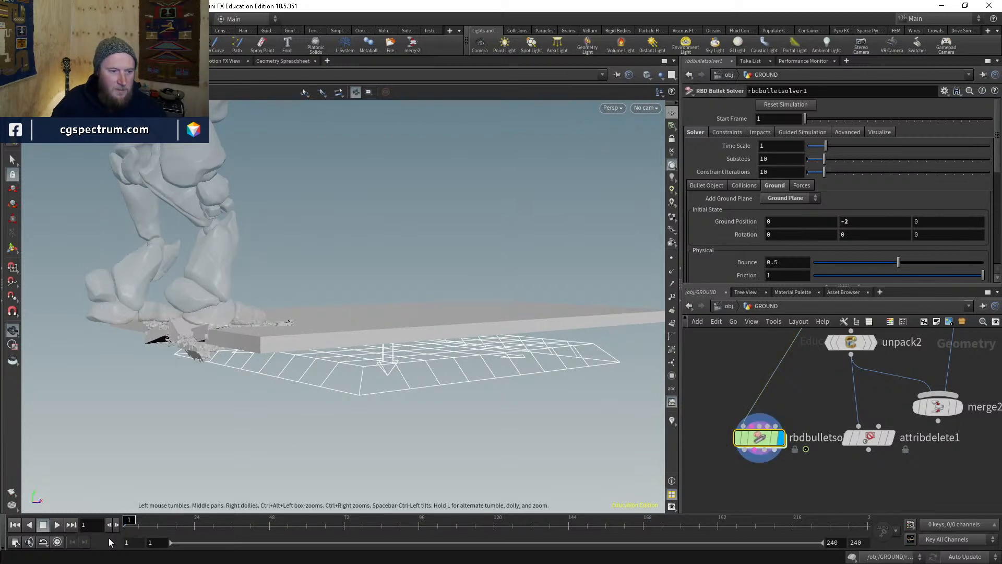
{"action": "left_click_drag", "start_coordinate": [319, 332], "coordinate": [340, 371]}
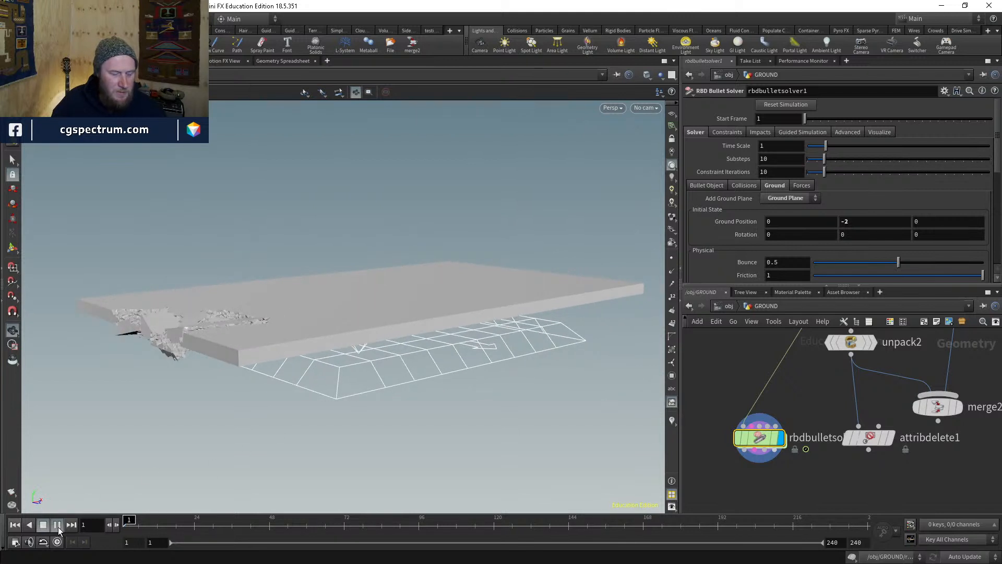
{"action": "left_click", "coordinate": [58, 525]}
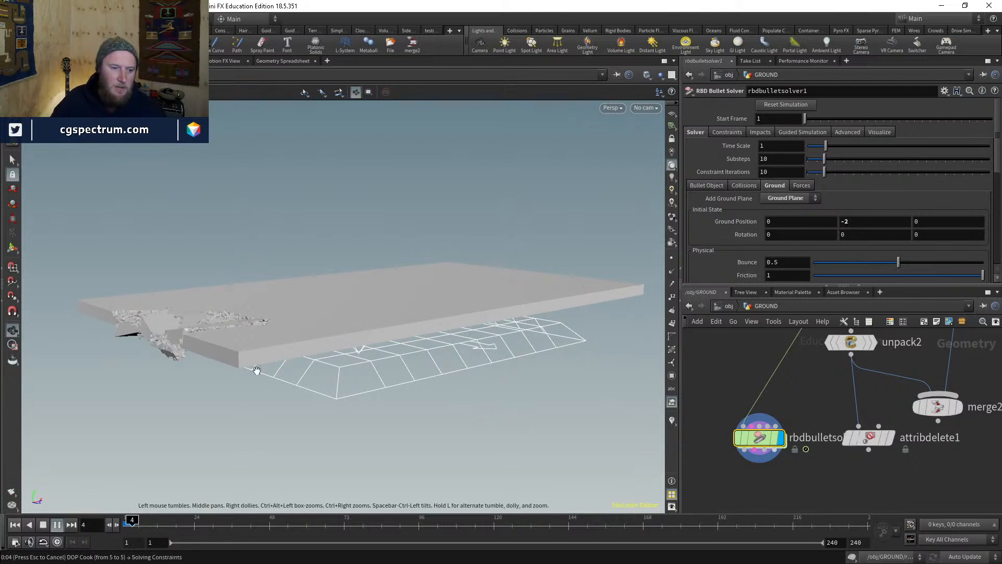
- Stop the simulation, go back to frame 1, and orbit over the slab in wireframe
{"action": "key", "text": "Escape"}
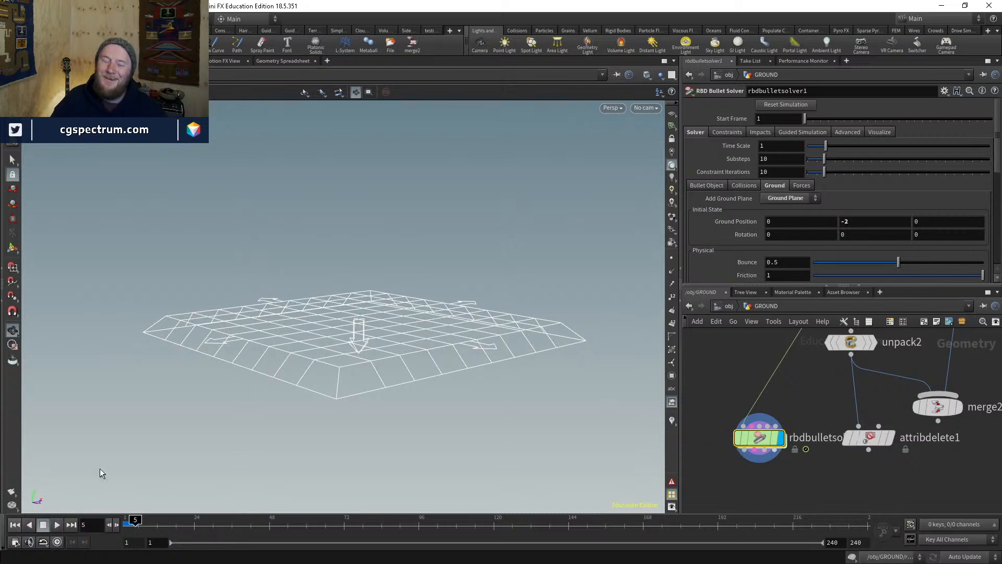
{"action": "left_click", "coordinate": [125, 522]}
{"action": "right_click_drag", "start_coordinate": [336, 244], "coordinate": [421, 121]}
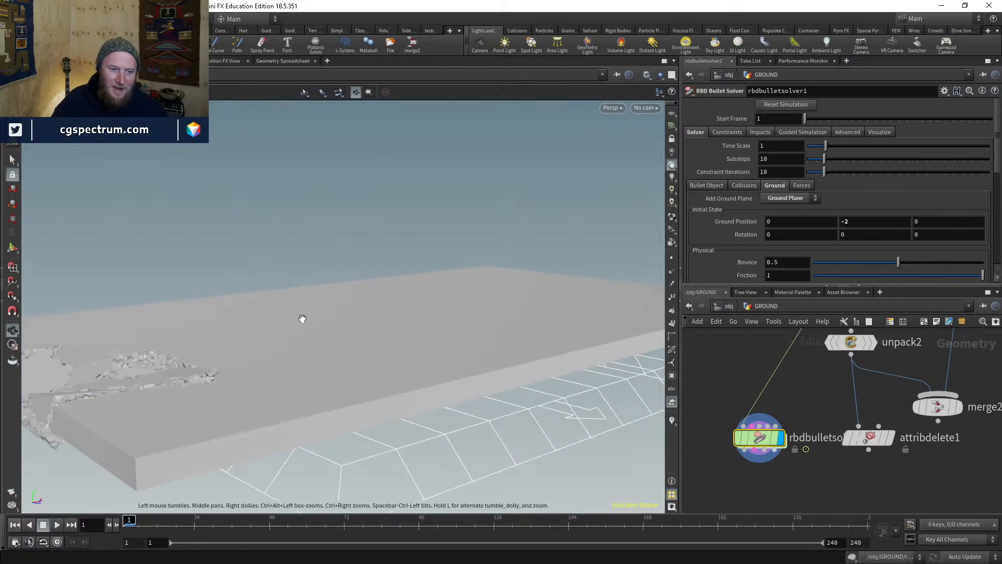
{"action": "left_click_drag", "start_coordinate": [302, 317], "coordinate": [346, 285]}
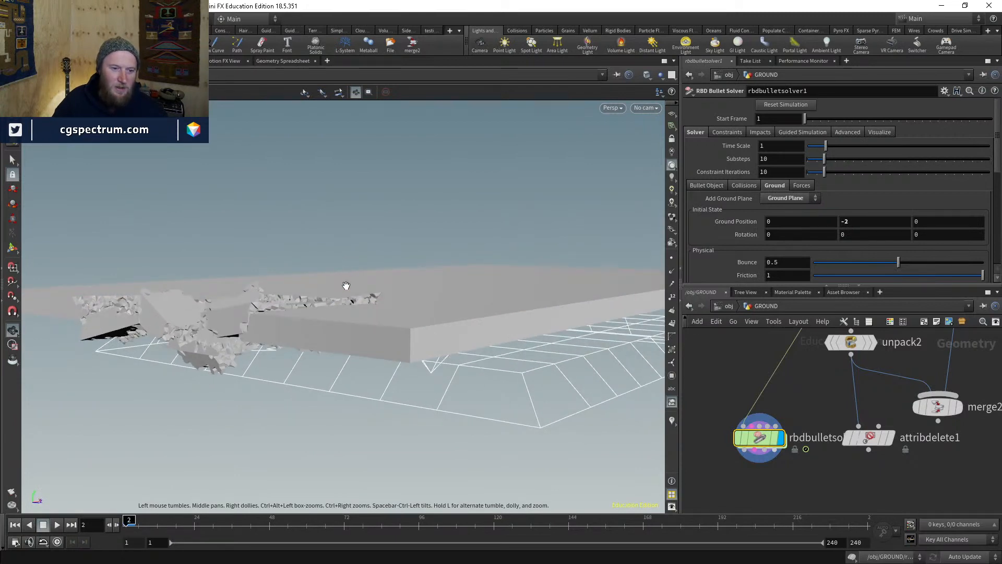
{"action": "left_click_drag", "start_coordinate": [503, 227], "coordinate": [467, 285]}
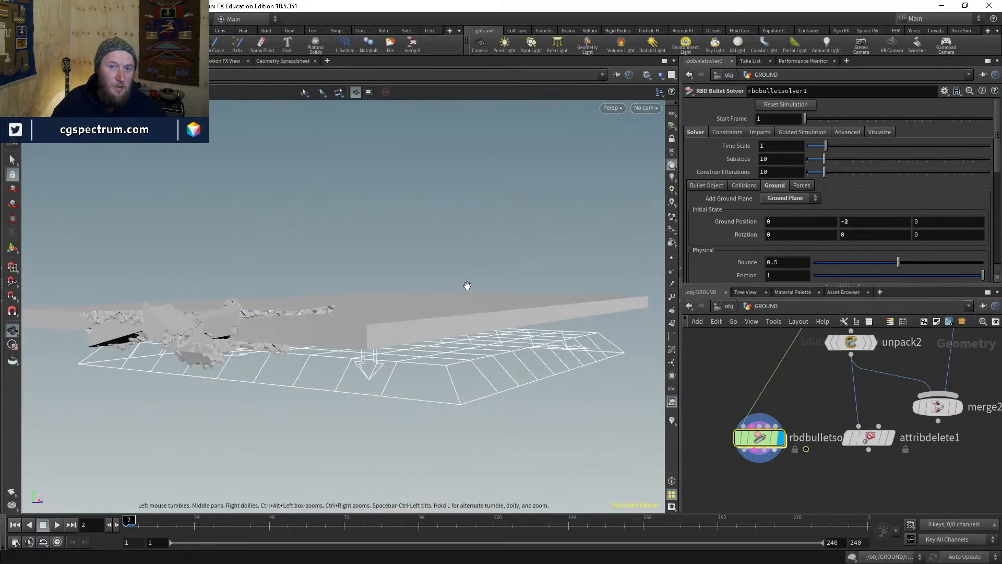
{"action": "key", "text": "w"}
{"action": "left_click_drag", "start_coordinate": [484, 274], "coordinate": [481, 291]}
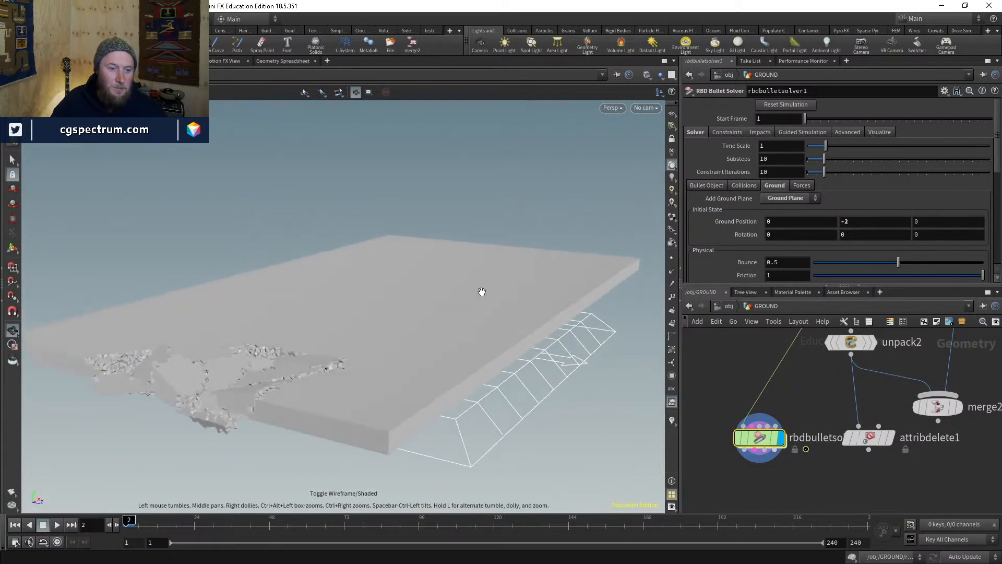
- Check the node info of rbdbulletsolver1 and pointdeform1 for point and primitive counts
{"action": "middle_click", "coordinate": [759, 438]}
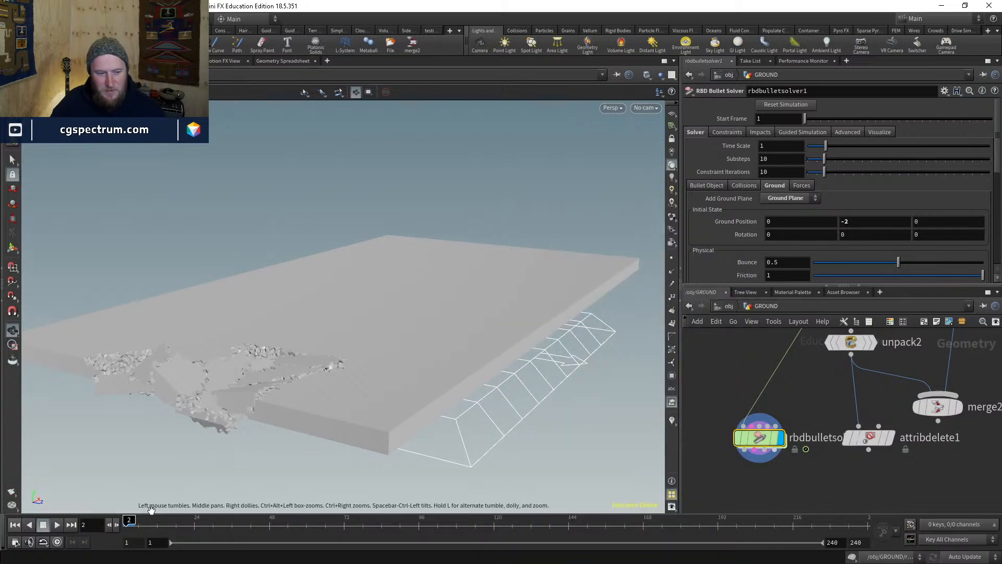
{"action": "middle_click", "coordinate": [759, 441]}
{"action": "middle_click_drag", "start_coordinate": [807, 373], "coordinate": [778, 407]}
{"action": "middle_click", "coordinate": [766, 368]}
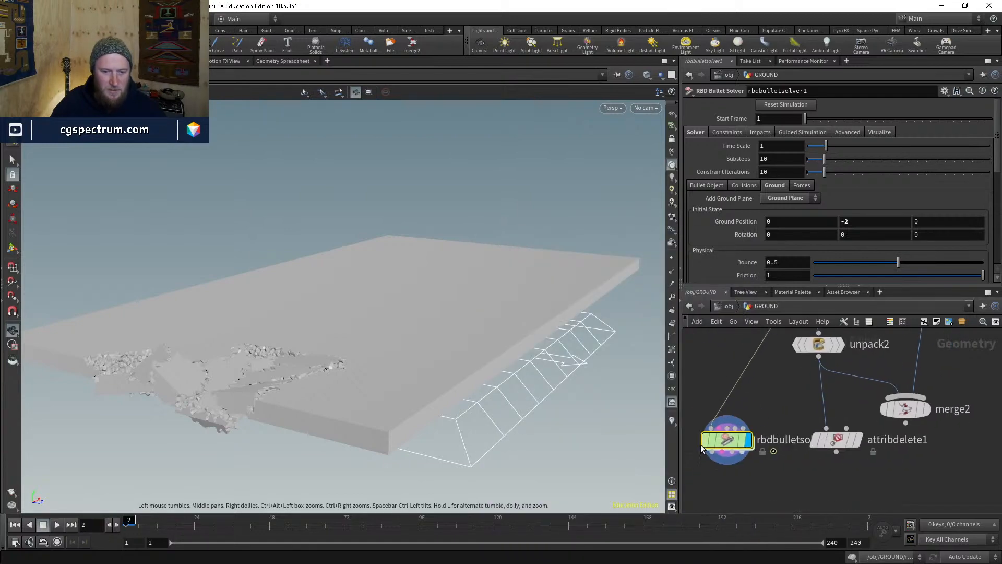
{"action": "left_click_drag", "start_coordinate": [298, 332], "coordinate": [295, 384]}
{"action": "right_click_drag", "start_coordinate": [295, 384], "coordinate": [311, 316]}
{"action": "key", "text": "shift+w"}
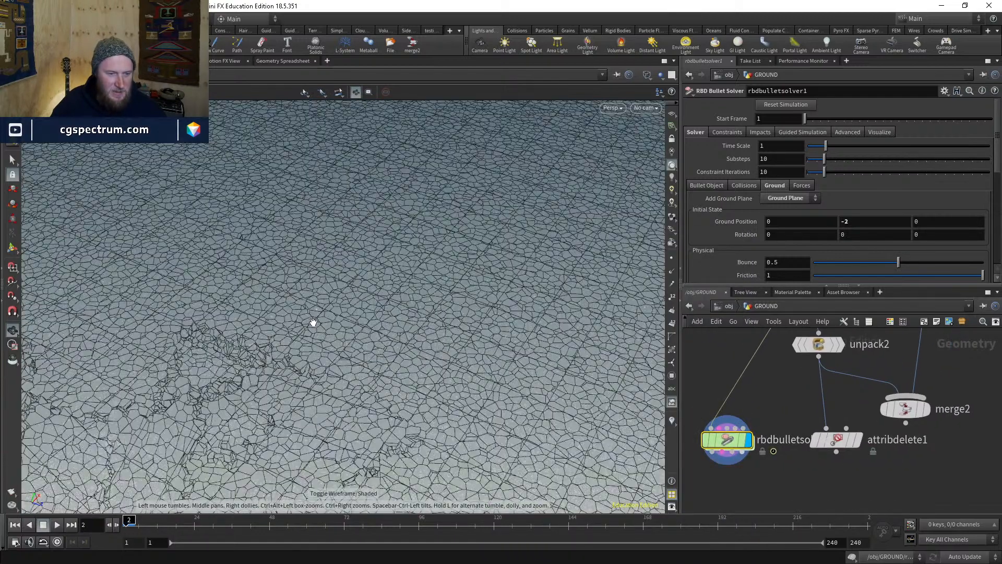
{"action": "mouse_move", "coordinate": [330, 336]}
{"action": "left_mouse_down"}
{"action": "mouse_move", "coordinate": [360, 268]}
{"action": "mouse_move", "coordinate": [385, 255]}
{"action": "mouse_move", "coordinate": [344, 327]}
{"action": "left_mouse_up"}
{"action": "key", "text": "w"}
{"action": "middle_click_drag", "start_coordinate": [756, 416], "coordinate": [695, 530]}
{"action": "middle_click", "coordinate": [720, 405]}
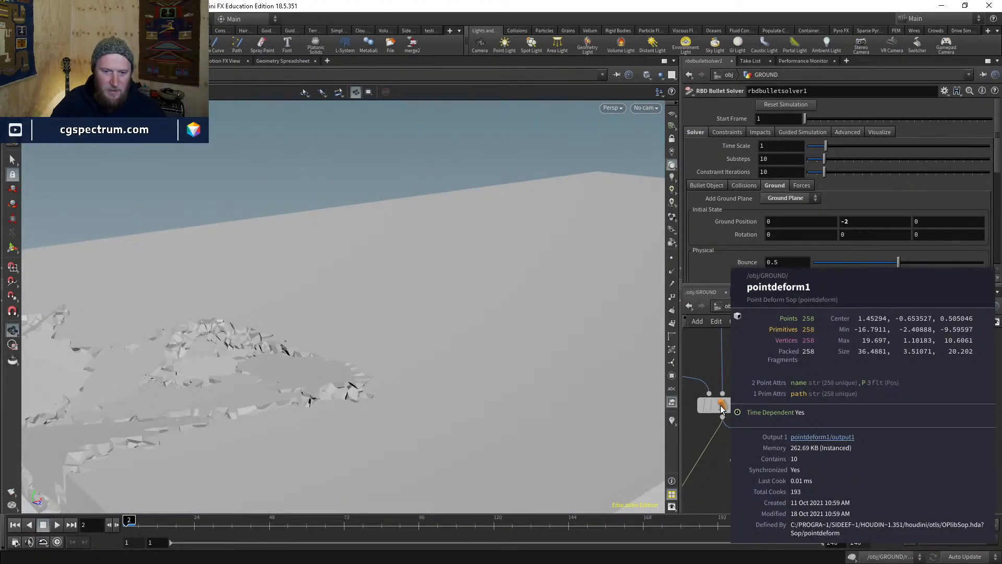
{"action": "middle_click_drag", "start_coordinate": [711, 437], "coordinate": [911, 501]}
{"action": "middle_click_drag", "start_coordinate": [689, 381], "coordinate": [747, 425]}
{"action": "middle_click", "coordinate": [746, 426]}
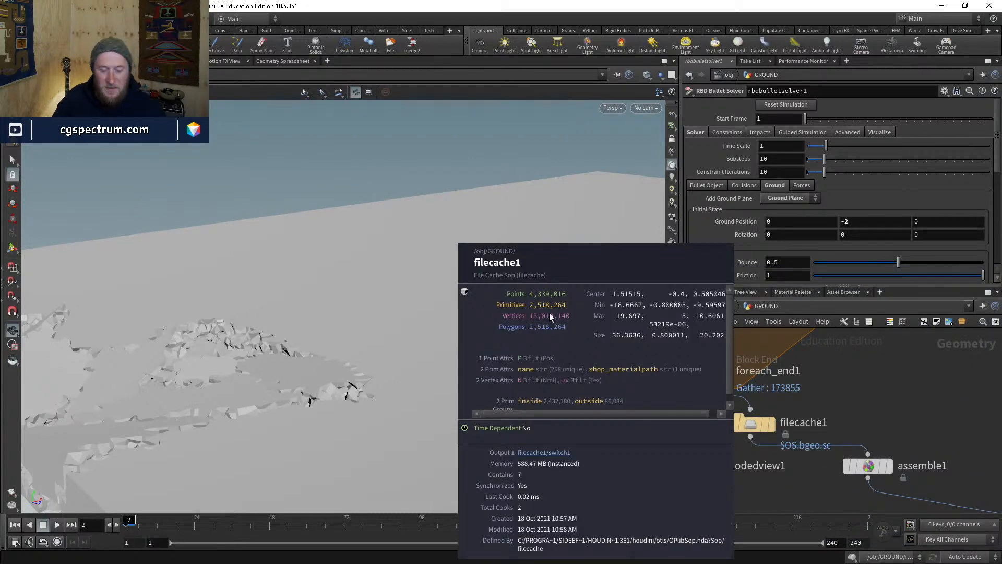
{"action": "scroll", "coordinate": [652, 366], "scroll_direction": "down", "scroll_amount": 1}
{"action": "scroll", "coordinate": [694, 407], "scroll_direction": "down", "scroll_amount": 1}
{"action": "middle_click_drag", "start_coordinate": [856, 498], "coordinate": [668, 293]}
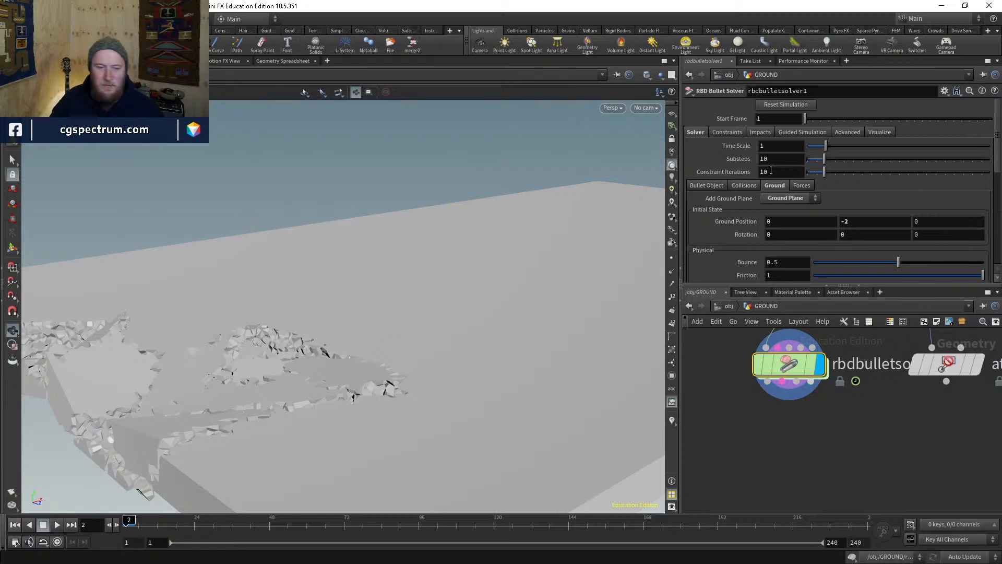
{"action": "mouse_move", "coordinate": [365, 386]}
{"action": "left_mouse_down"}
{"action": "mouse_move", "coordinate": [301, 407]}
{"action": "mouse_move", "coordinate": [250, 372]}
{"action": "mouse_move", "coordinate": [291, 351]}
{"action": "left_mouse_up"}
{"action": "key", "text": "w"}
{"action": "key", "text": "w"}
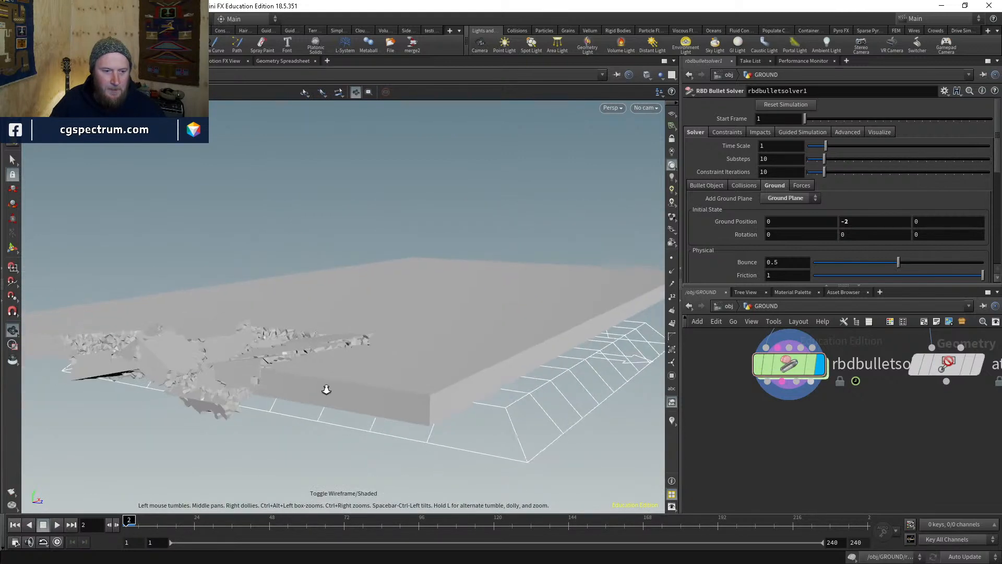
{"action": "right_click_drag", "start_coordinate": [327, 389], "coordinate": [320, 365]}
{"action": "left_click_drag", "start_coordinate": [319, 365], "coordinate": [354, 355]}
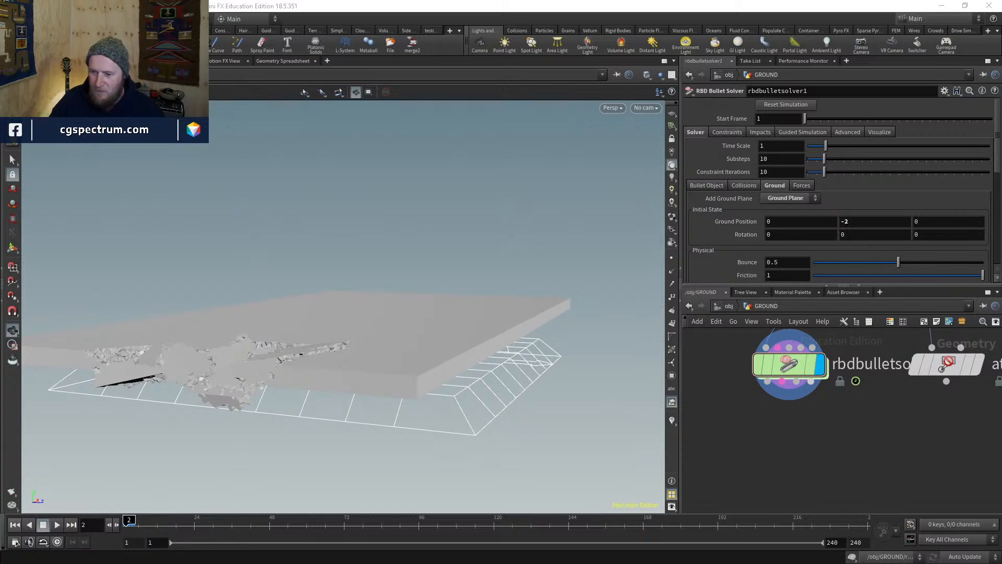
{"action": "key", "text": "Return"}
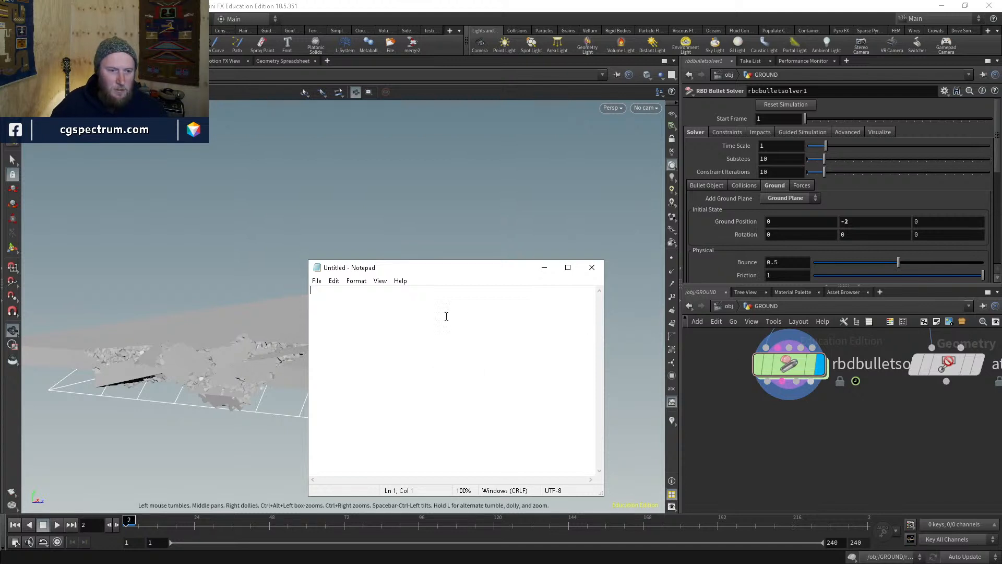
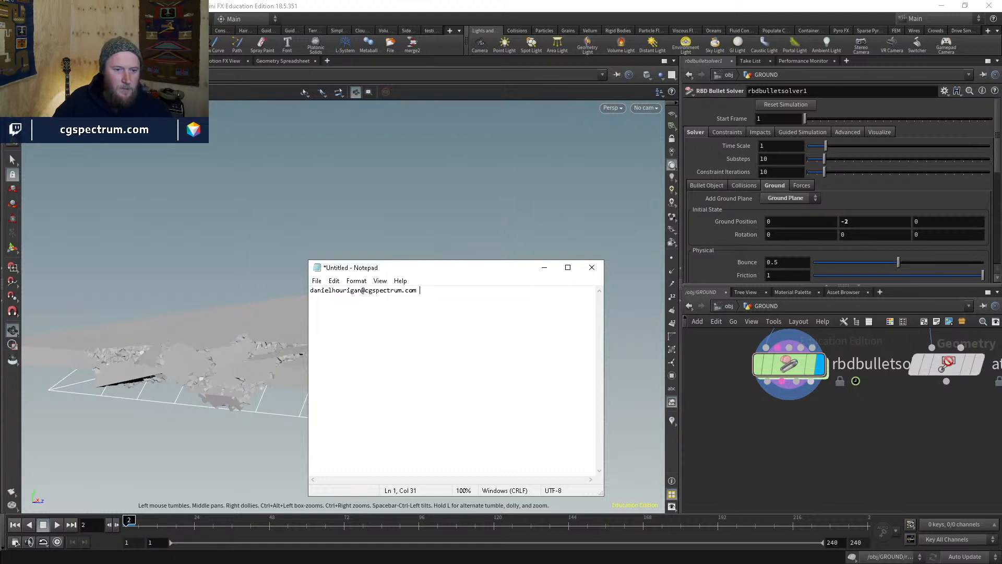
{"action": "left_click_drag", "start_coordinate": [402, 268], "coordinate": [430, 155]}
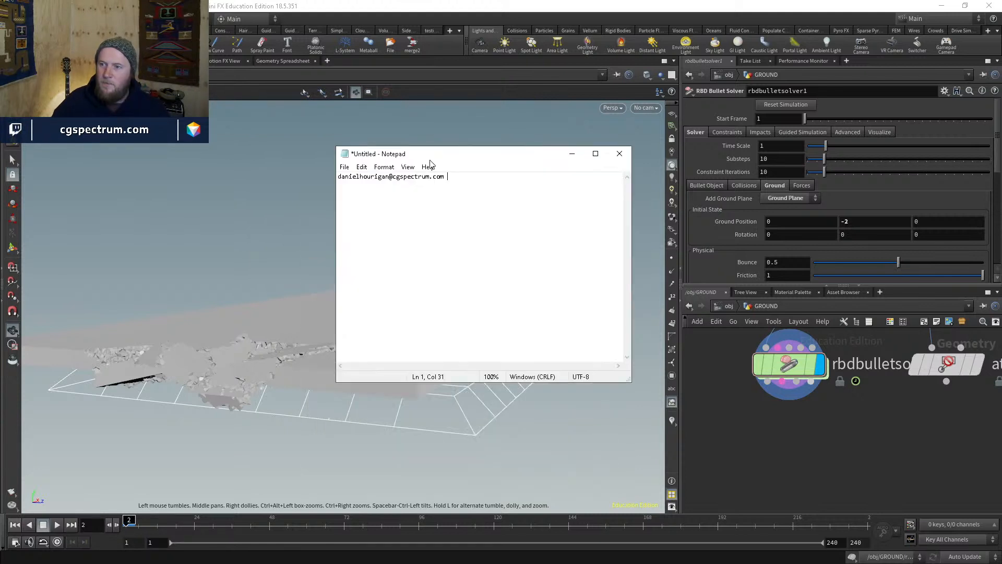
{"action": "left_click_drag", "start_coordinate": [474, 184], "coordinate": [336, 177]}
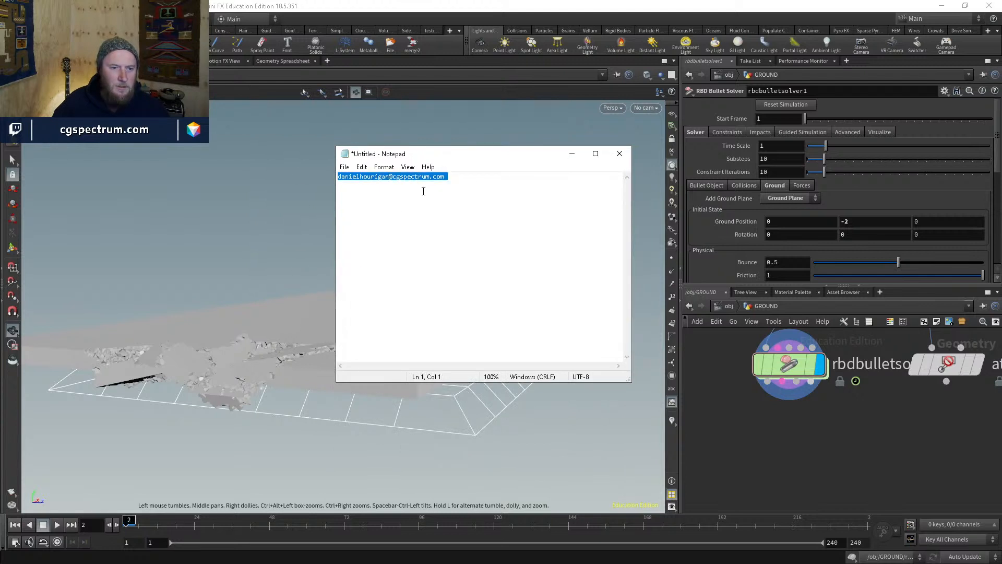
{"action": "left_click", "coordinate": [439, 210]}
{"action": "double_click", "coordinate": [399, 183]}
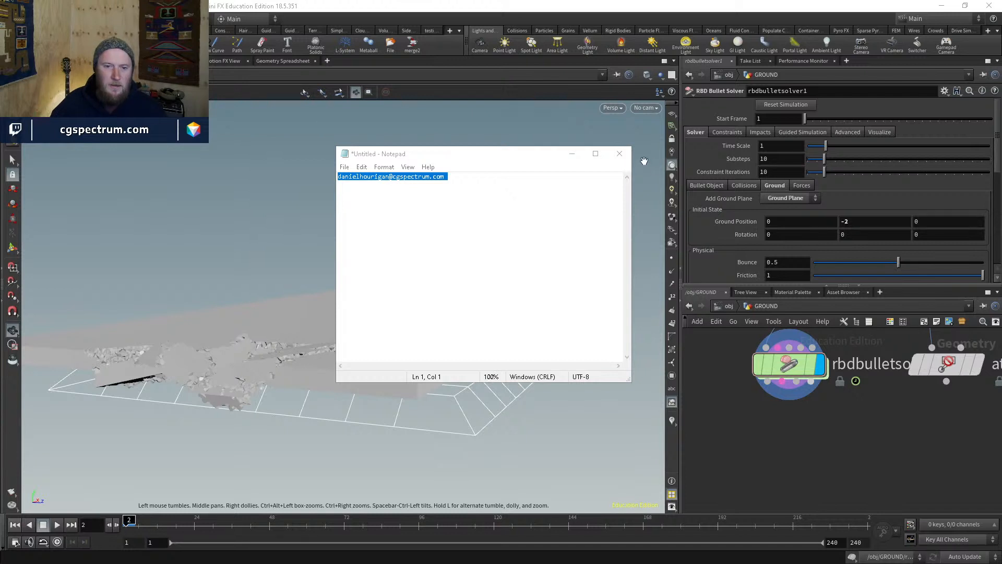
{"action": "left_click", "coordinate": [620, 153]}
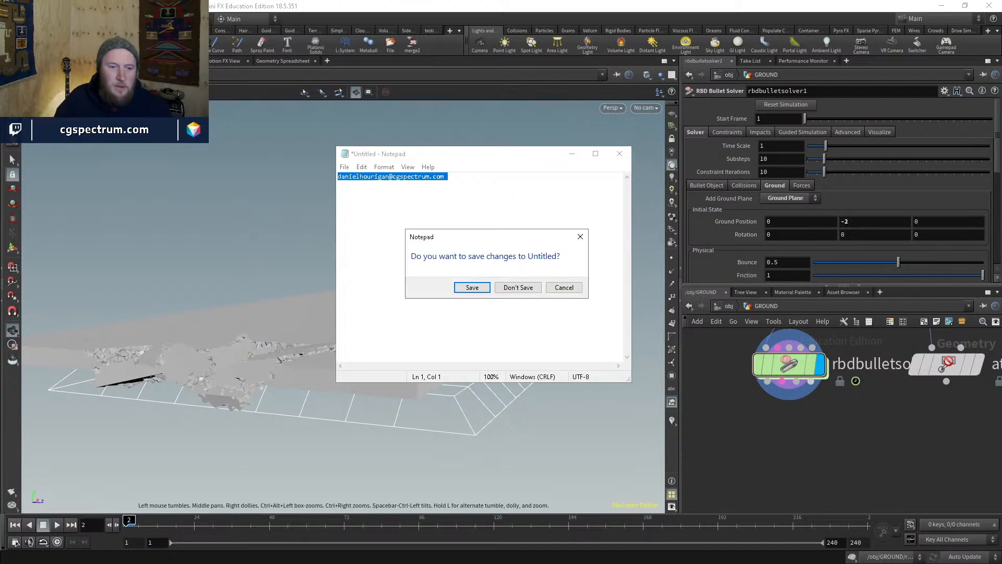
{"action": "left_click", "coordinate": [519, 287]}
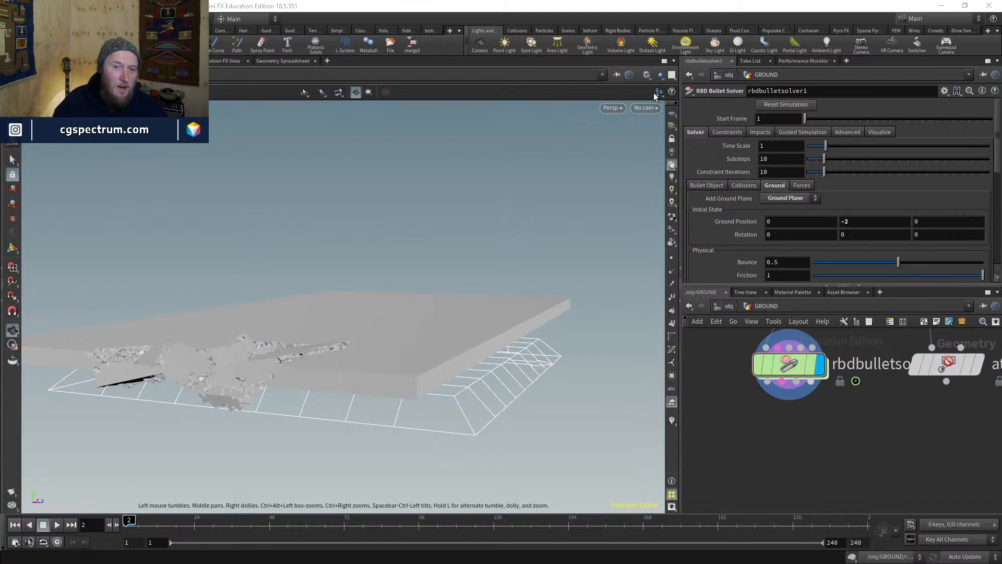
- Look through cam1 at the ground slab and toggle wireframe on and off
{"action": "left_click", "coordinate": [645, 109]}
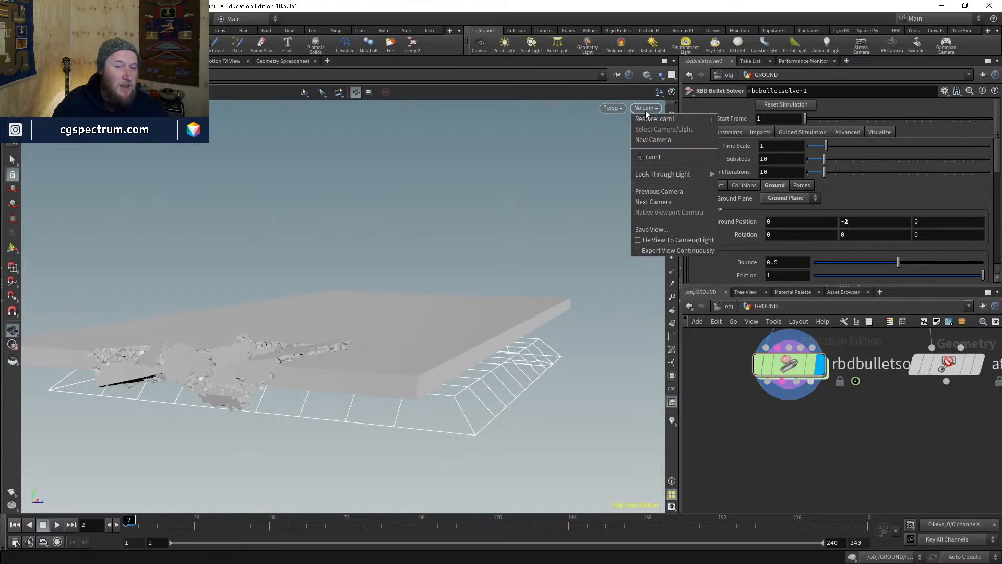
{"action": "left_click", "coordinate": [666, 157]}
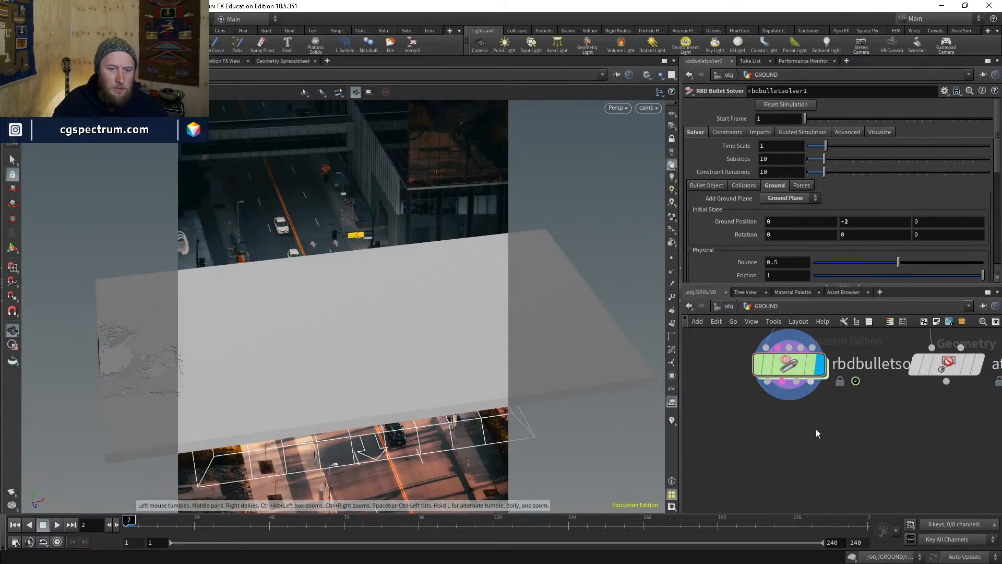
{"action": "middle_click_drag", "start_coordinate": [816, 433], "coordinate": [785, 485]}
{"action": "key", "text": "w"}
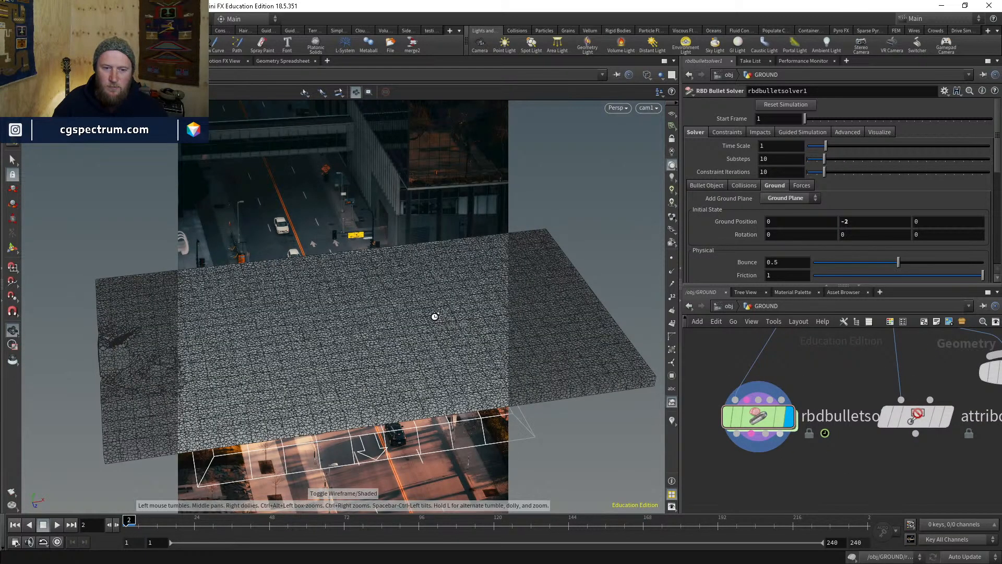
{"action": "key", "text": "w"}
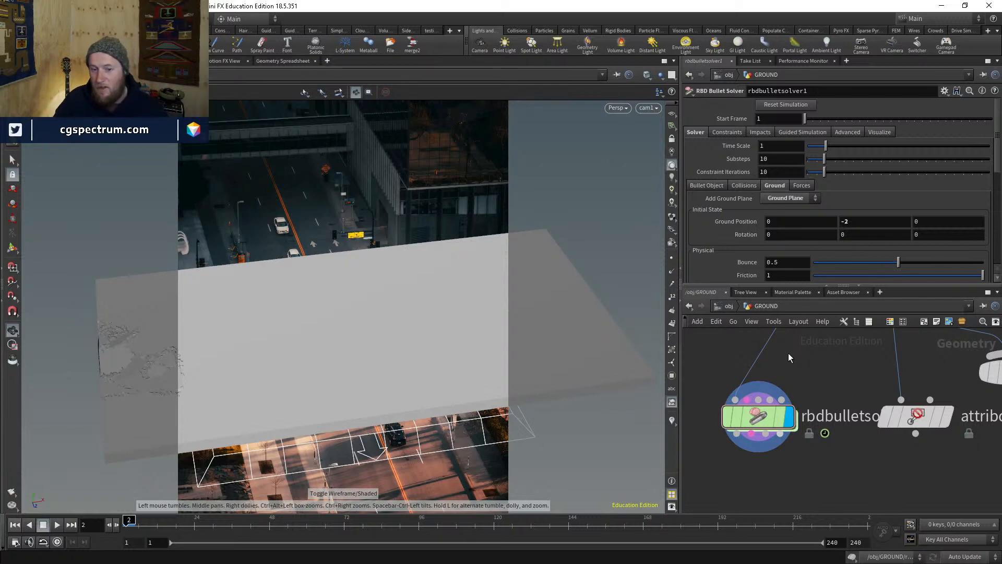
{"action": "scroll", "coordinate": [788, 352], "scroll_direction": "down", "scroll_amount": 5}
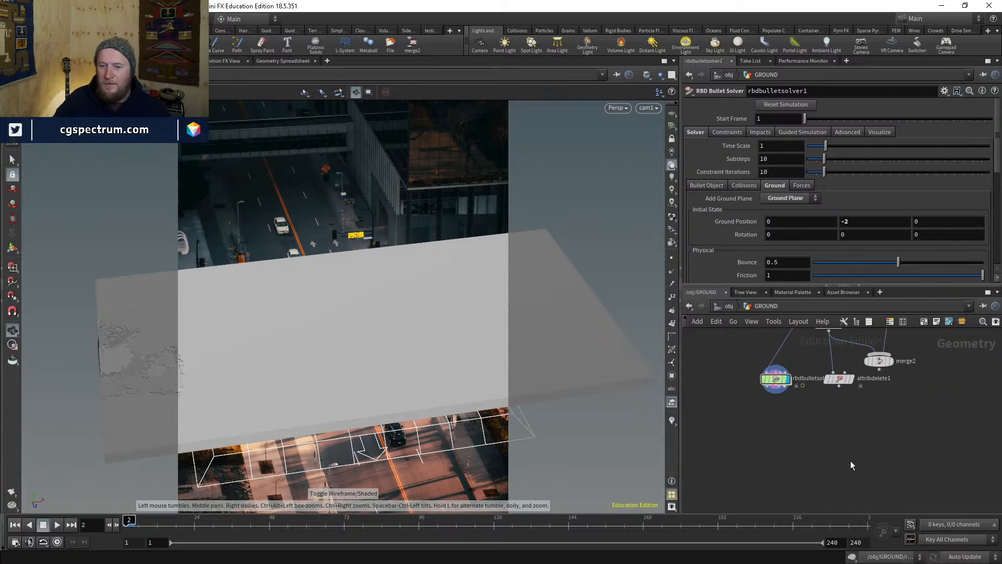
{"action": "key", "text": "Tab"}
- Create a grid2 node in GROUND and size it 500 by 500
{"action": "type", "text": "grid"}
{"action": "key", "text": "Return"}
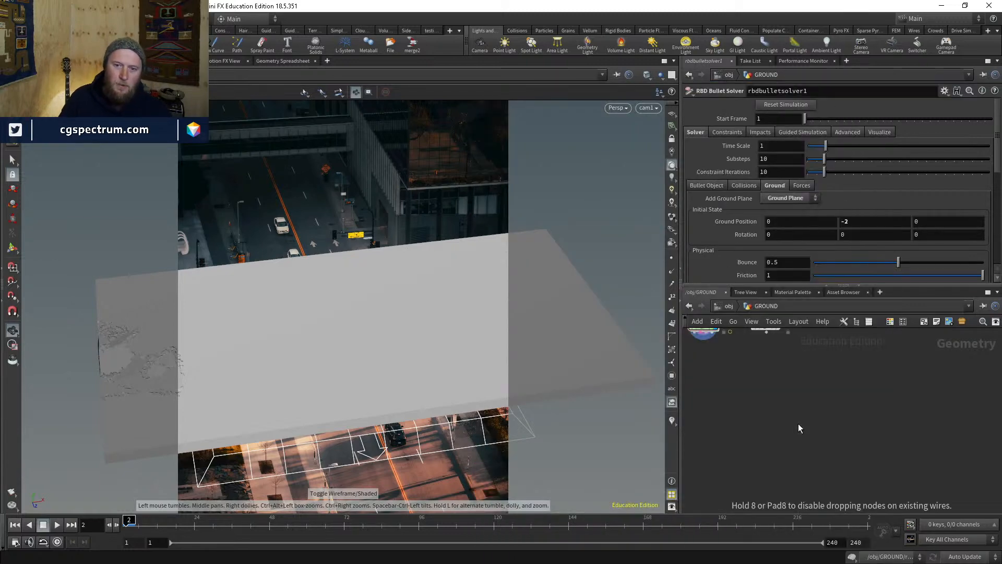
{"action": "left_click", "coordinate": [797, 423]}
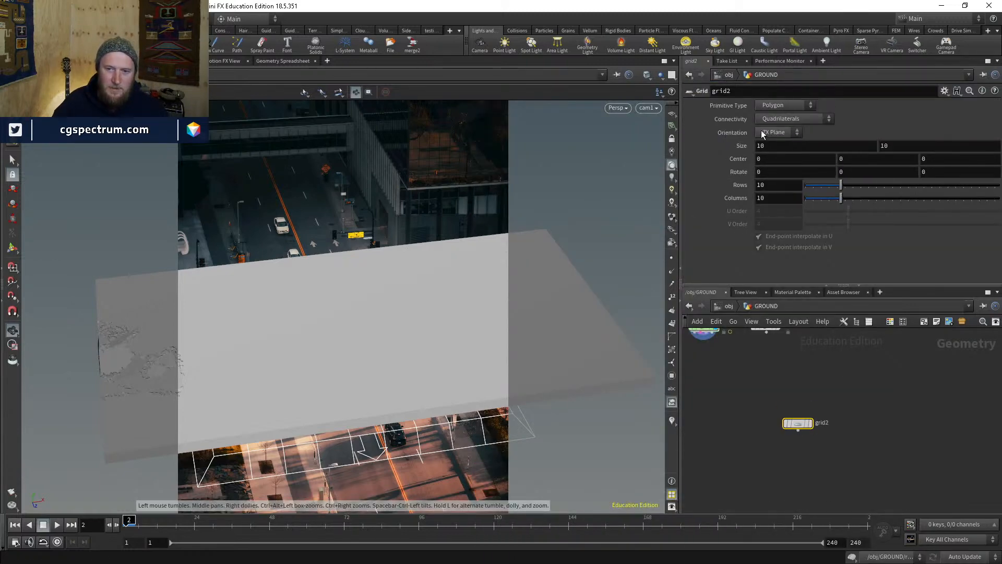
{"action": "left_click", "coordinate": [780, 147]}
{"action": "key", "text": "BackSpace"}
{"action": "key", "text": "BackSpace"}
{"action": "type", "text": "500"}
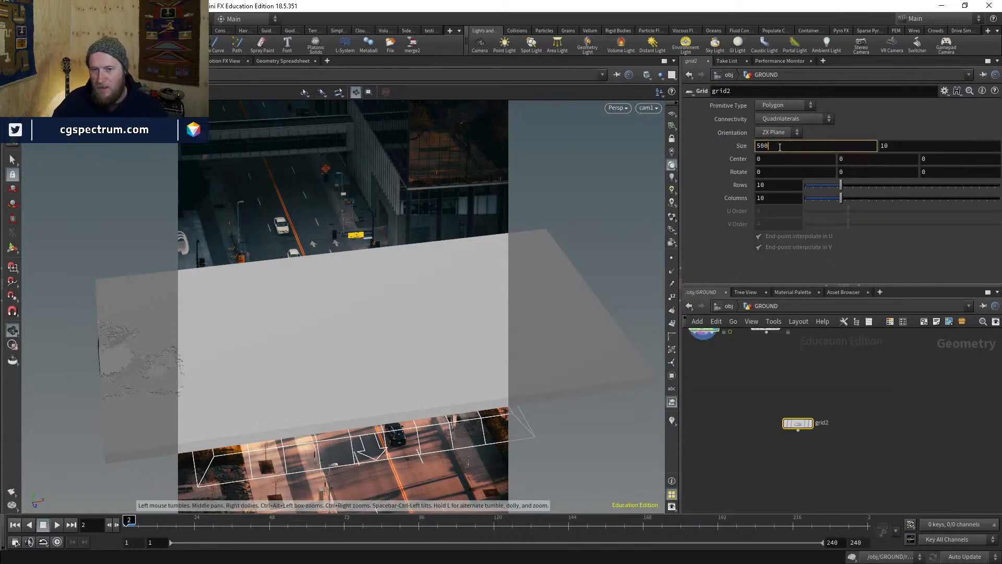
{"action": "key", "text": "Tab"}
{"action": "type", "text": "500"}
{"action": "key", "text": "Return"}
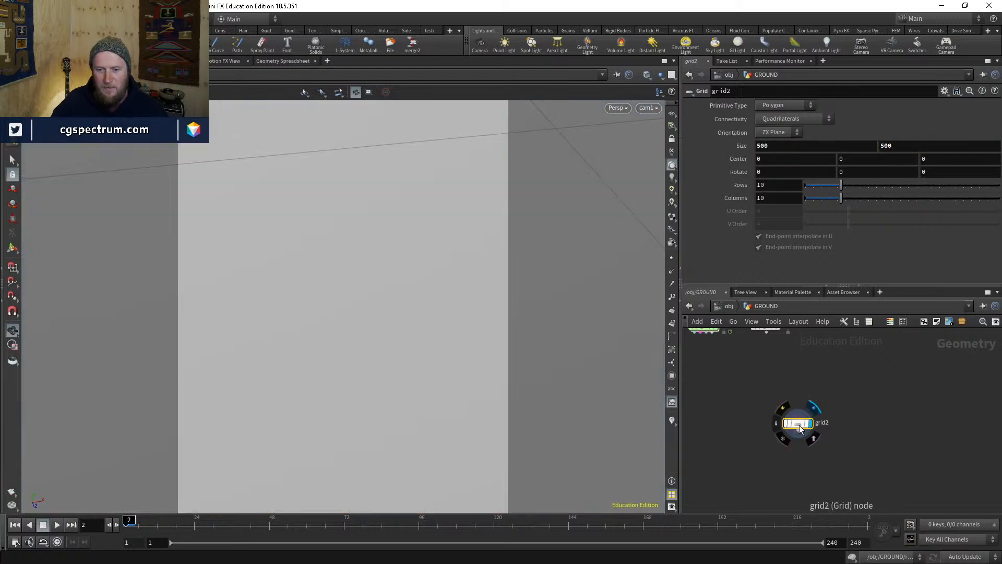
- Try grid2 rows and columns at 100, then 500 each, checking its point count
{"action": "key", "text": "Tab"}
{"action": "key", "text": "Escape"}
{"action": "left_click", "coordinate": [780, 184]}
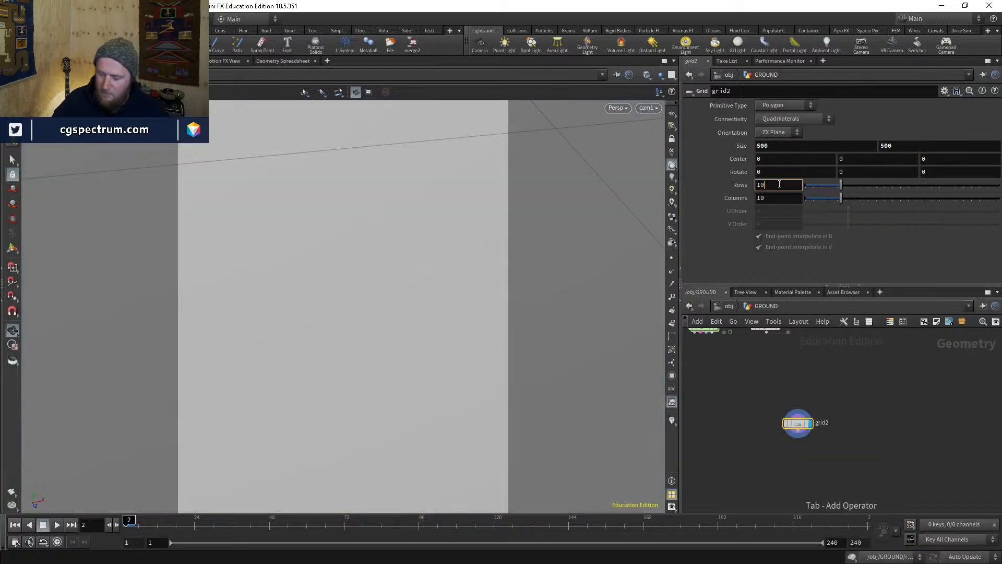
{"action": "type", "text": "0"}
{"action": "key", "text": "Tab"}
{"action": "type", "text": "100"}
{"action": "key", "text": "Return"}
{"action": "double_click", "coordinate": [779, 183]}
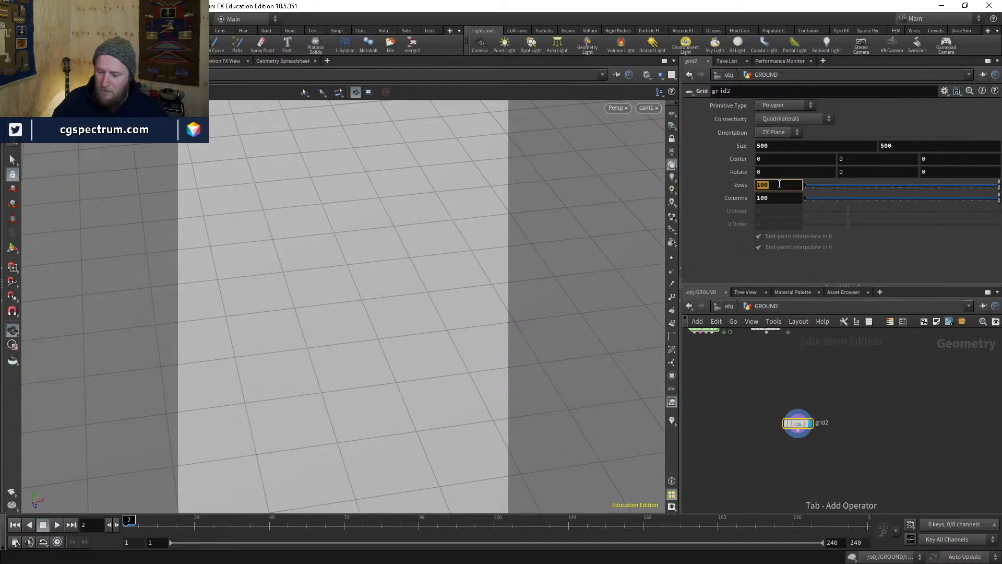
{"action": "type", "text": "500"}
{"action": "key", "text": "Tab"}
{"action": "type", "text": "500"}
{"action": "key", "text": "Return"}
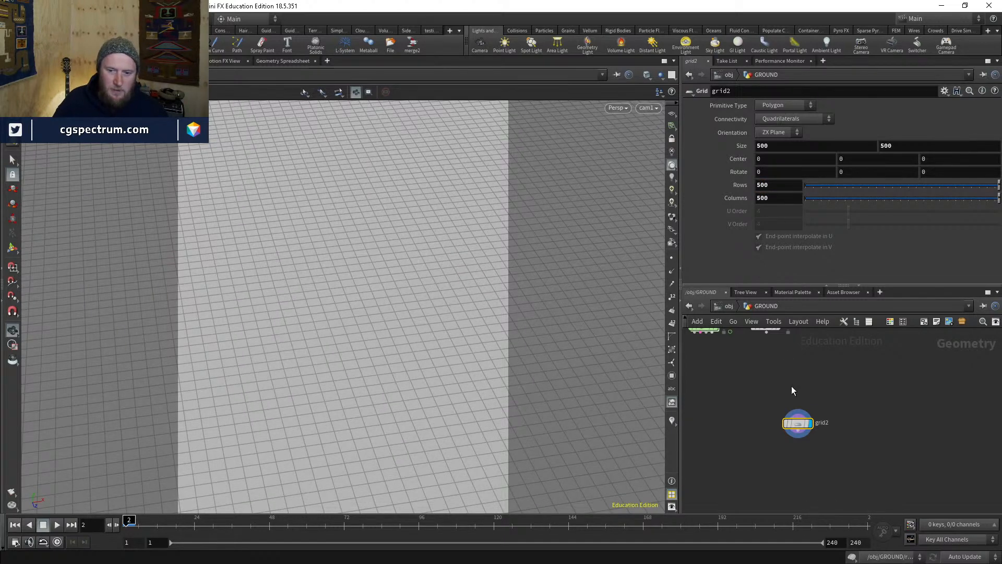
{"action": "middle_click", "coordinate": [797, 423]}
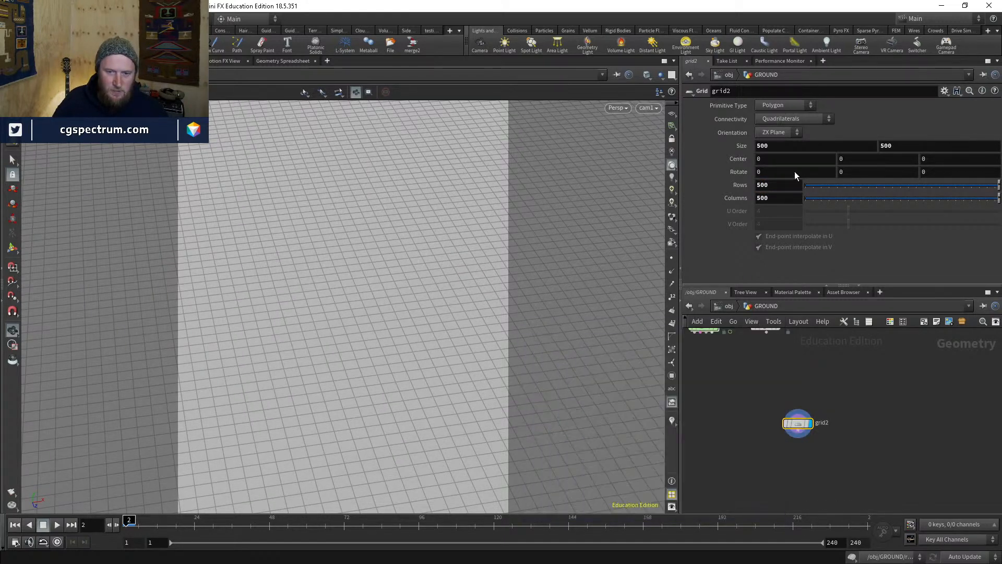
- Raise grid2 to 1000 rows and 1000 columns and recheck its polygon count
{"action": "double_click", "coordinate": [779, 185]}
{"action": "type", "text": "1000"}
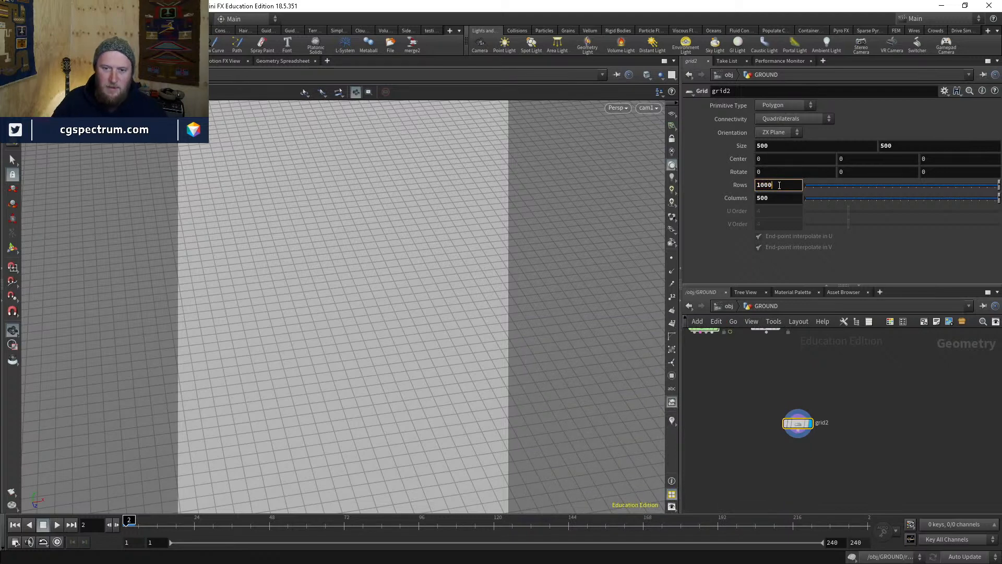
{"action": "key", "text": "Tab"}
{"action": "type", "text": "1000"}
{"action": "key", "text": "Return"}
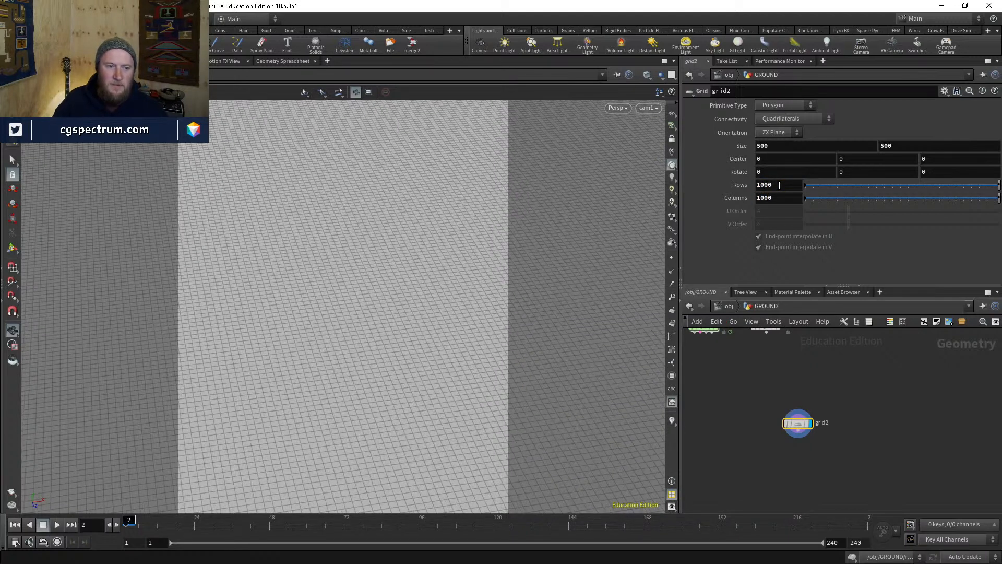
{"action": "middle_click_drag", "start_coordinate": [816, 453], "coordinate": [809, 398]}
{"action": "middle_click", "coordinate": [791, 372]}
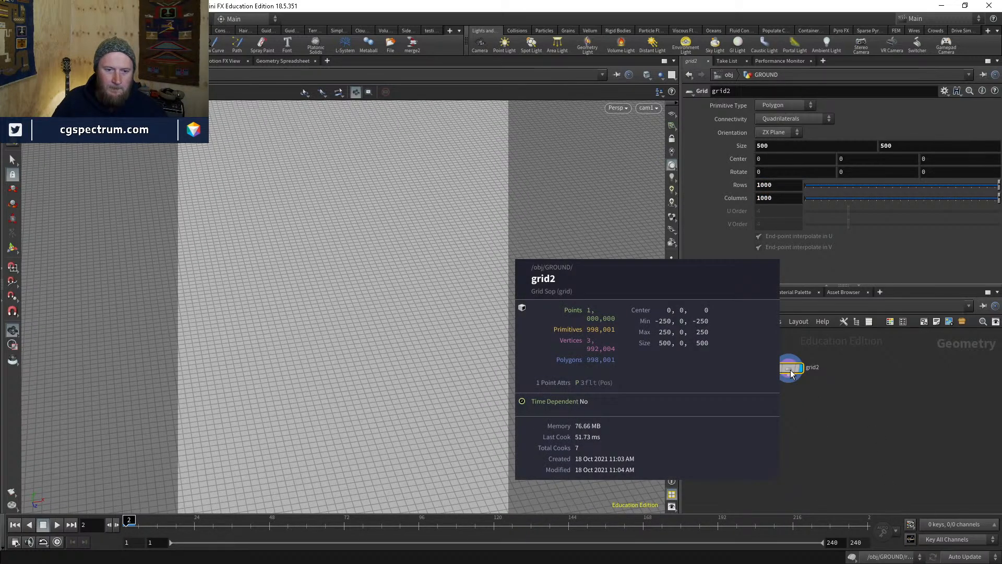
- Add a Mountain node by searching 'mou' in the node menu
{"action": "key", "text": "Tab"}
{"action": "mouse_move", "coordinate": [782, 414]}
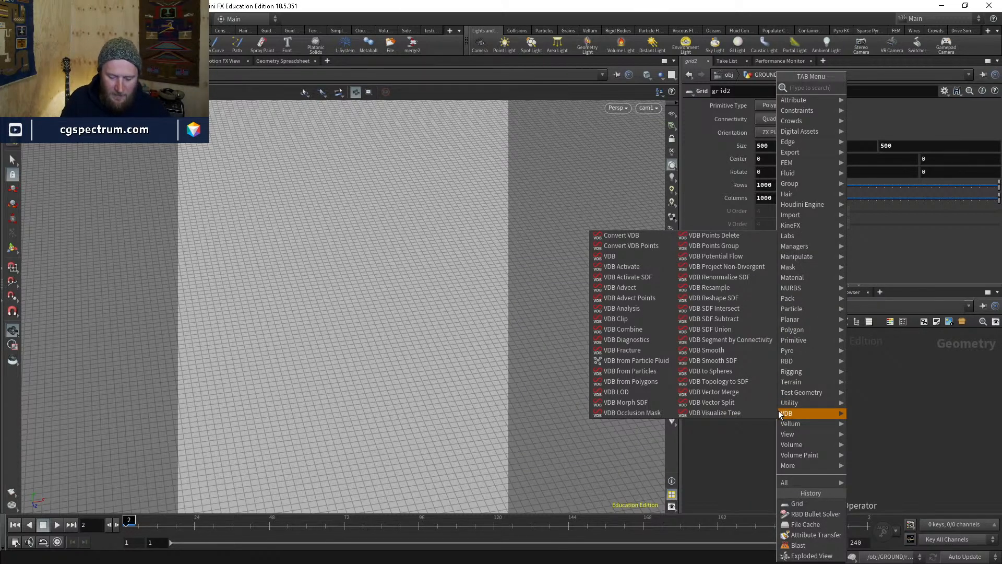
{"action": "key", "text": "Escape"}
{"action": "left_click_drag", "start_coordinate": [382, 286], "coordinate": [418, 313]}
{"action": "key", "text": "Tab"}
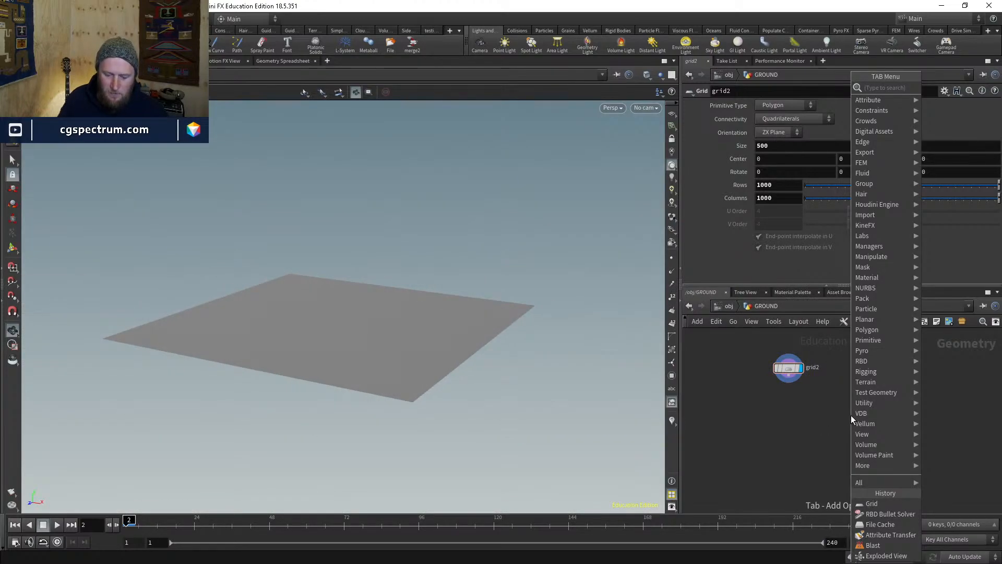
{"action": "type", "text": "mo"}
{"action": "key", "text": "BackSpace"}
{"action": "key", "text": "BackSpace"}
{"action": "type", "text": "mou"}
{"action": "key", "text": "Return"}
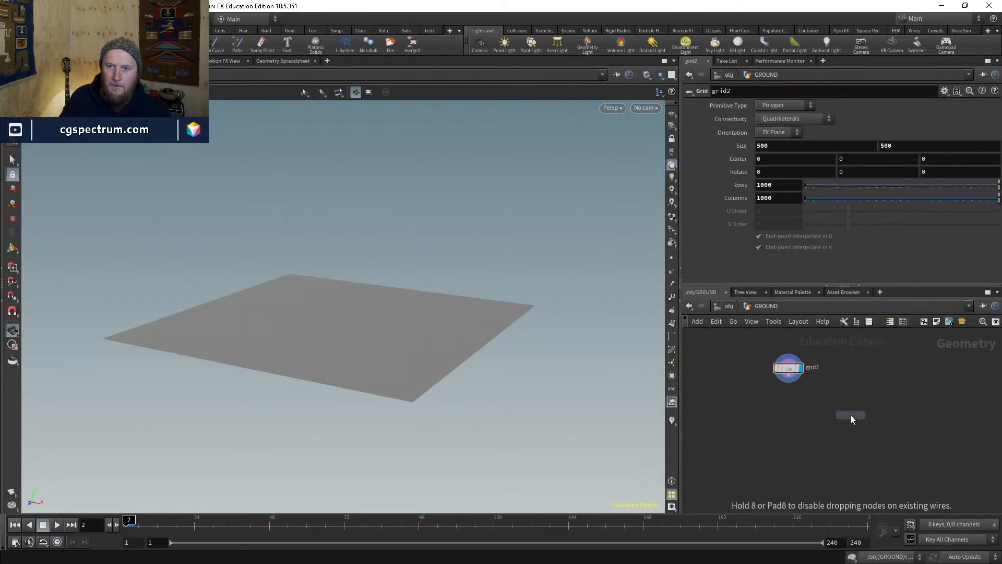
- Place mountain1, wire it below grid2, and set it as the displayed node
{"action": "left_click", "coordinate": [850, 415]}
{"action": "left_click_drag", "start_coordinate": [850, 415], "coordinate": [798, 411]}
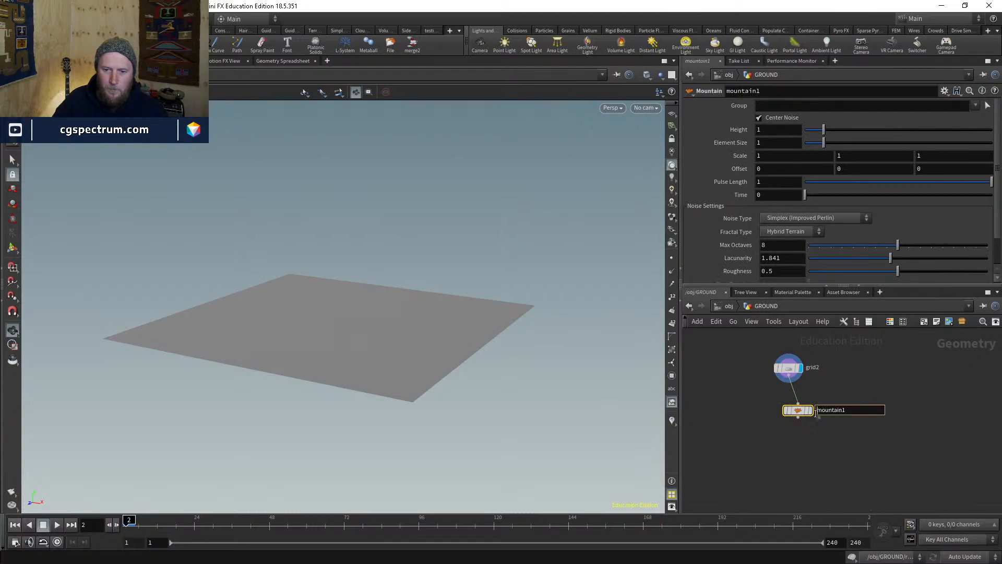
{"action": "left_click", "coordinate": [810, 412]}
{"action": "scroll", "coordinate": [486, 237], "scroll_direction": "up", "scroll_amount": 5}
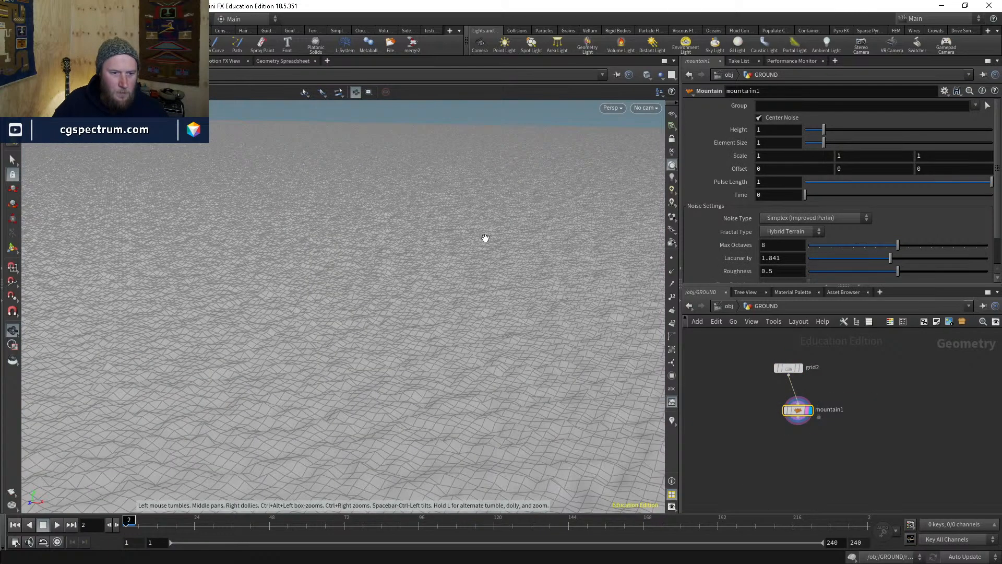
- Experiment with mountain1's Height and Element Size, settling on 10 for both
{"action": "left_click_drag", "start_coordinate": [824, 129], "coordinate": [877, 129]}
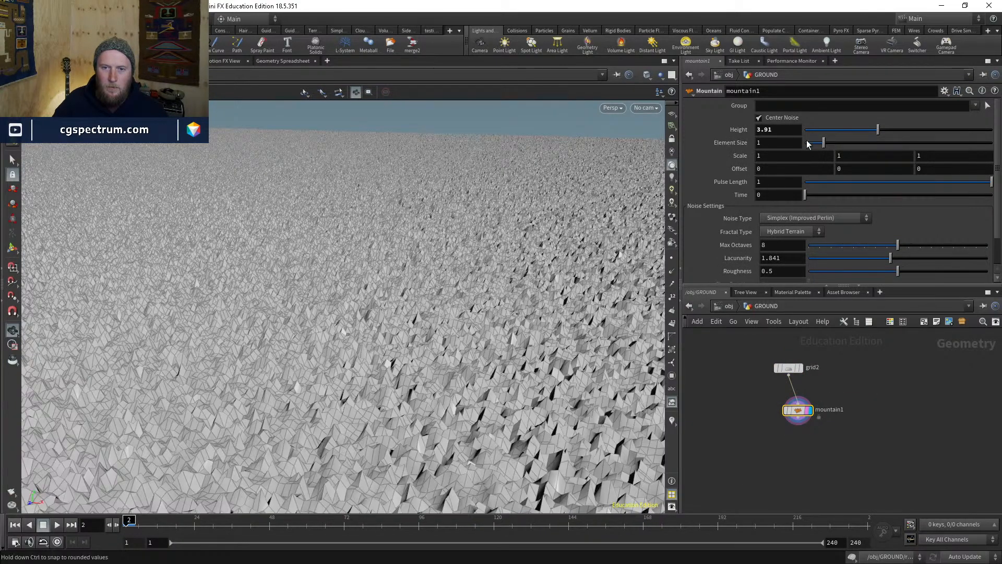
{"action": "left_click_drag", "start_coordinate": [808, 142], "coordinate": [806, 142]}
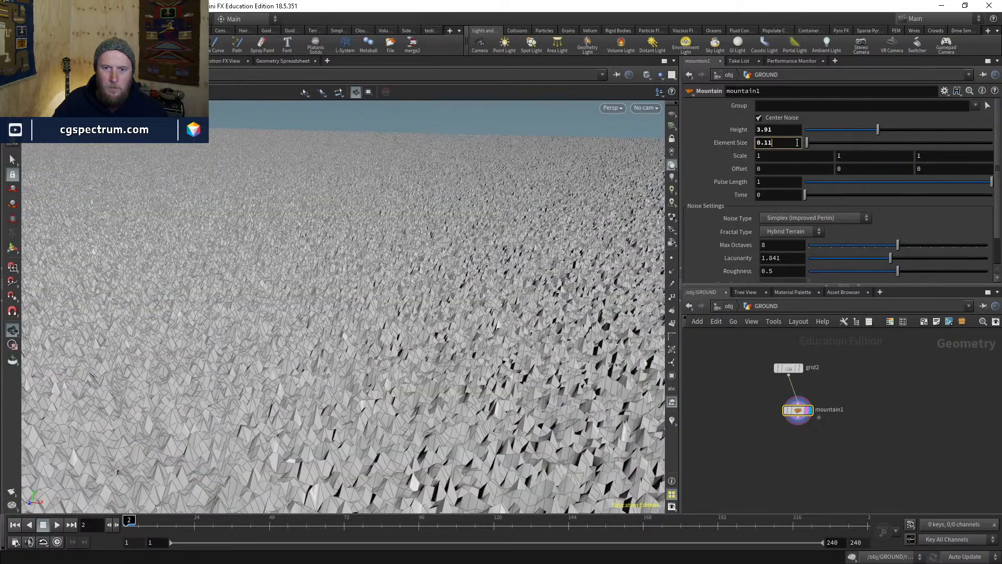
{"action": "double_click", "coordinate": [797, 142]}
{"action": "type", "text": "10"}
{"action": "key", "text": "Return"}
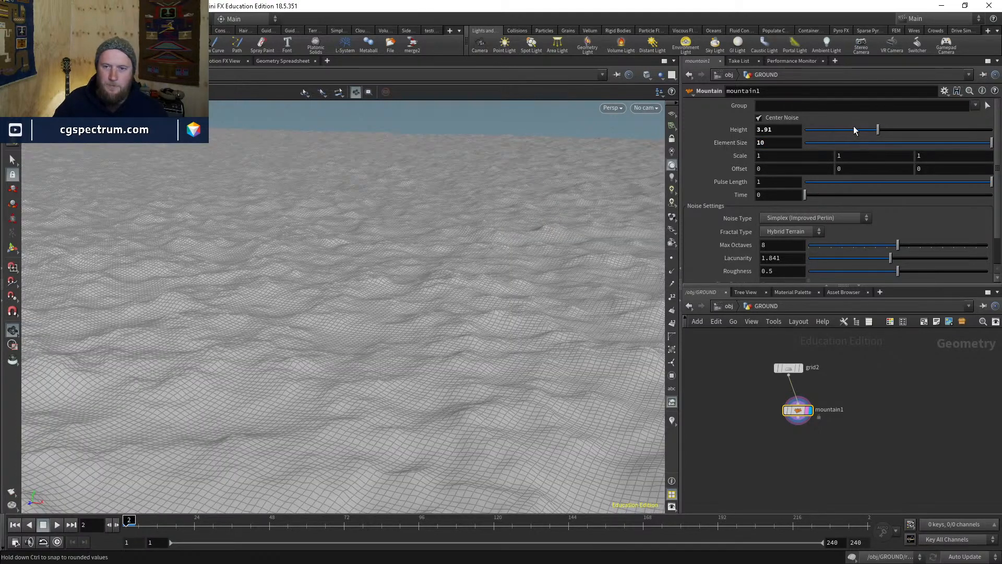
{"action": "left_click", "coordinate": [783, 129]}
{"action": "double_click", "coordinate": [783, 129]}
{"action": "type", "text": "10"}
{"action": "key", "text": "Return"}
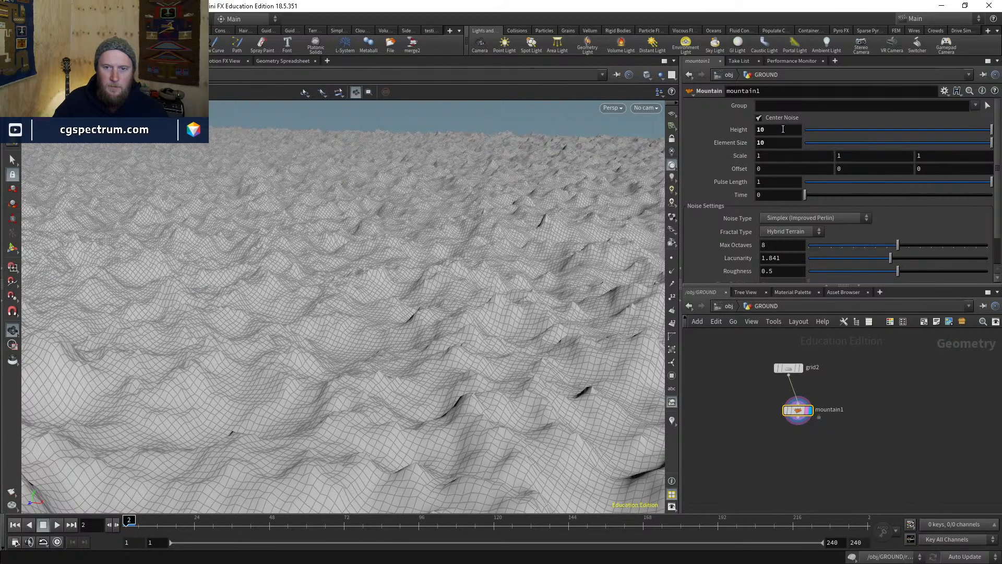
- Set Element Size to 20 and Height to 30 (after trying 50), then orbit to inspect
{"action": "double_click", "coordinate": [772, 142]}
{"action": "type", "text": "20"}
{"action": "key", "text": "Return"}
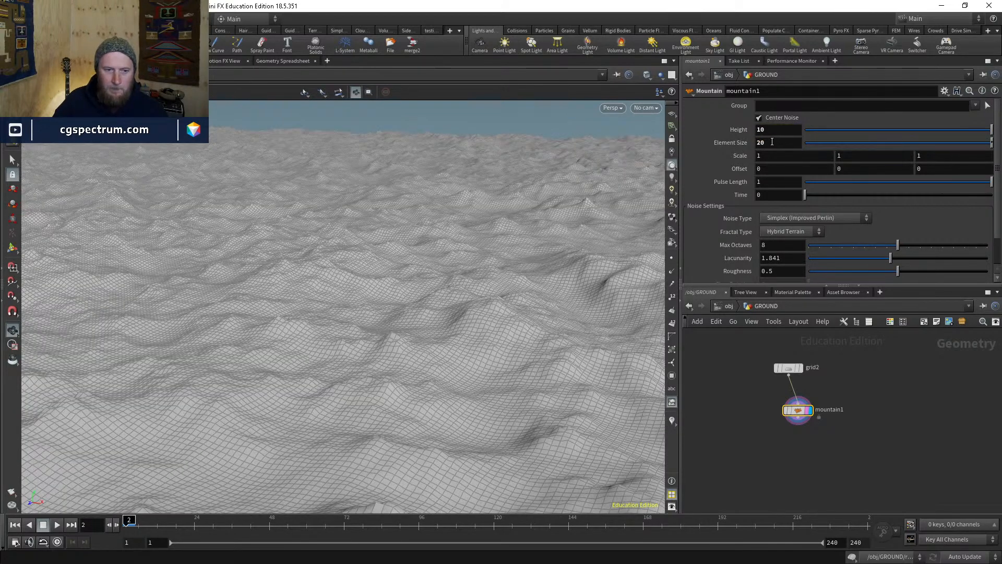
{"action": "double_click", "coordinate": [769, 131]}
{"action": "type", "text": "50"}
{"action": "key", "text": "Return"}
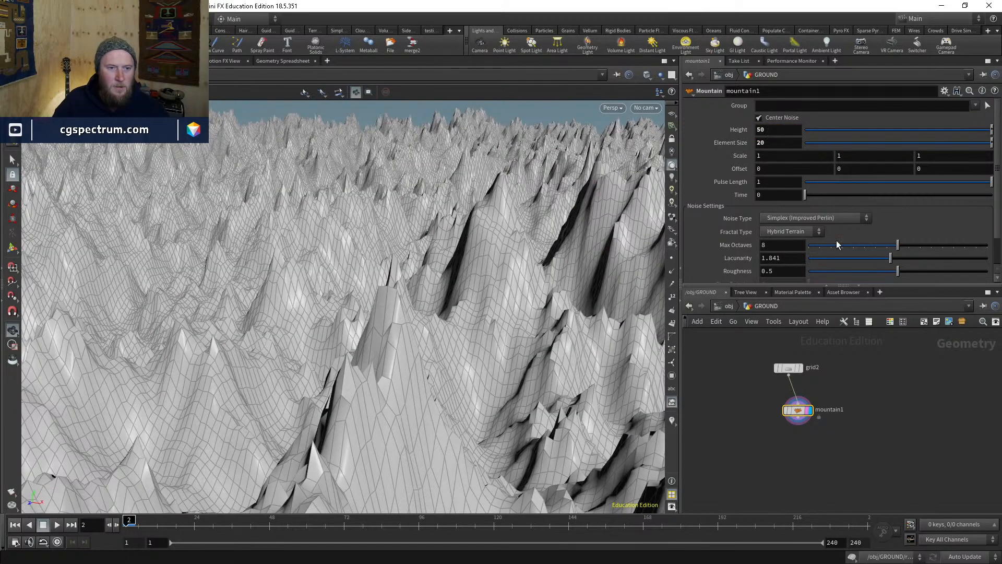
{"action": "double_click", "coordinate": [779, 131]}
{"action": "type", "text": "30"}
{"action": "key", "text": "Return"}
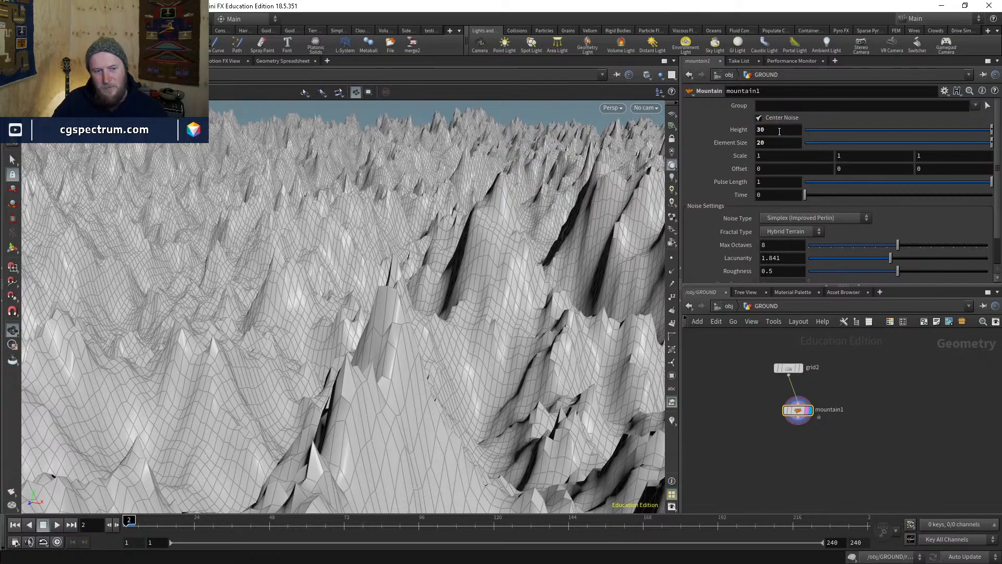
{"action": "left_click_drag", "start_coordinate": [288, 286], "coordinate": [433, 240]}
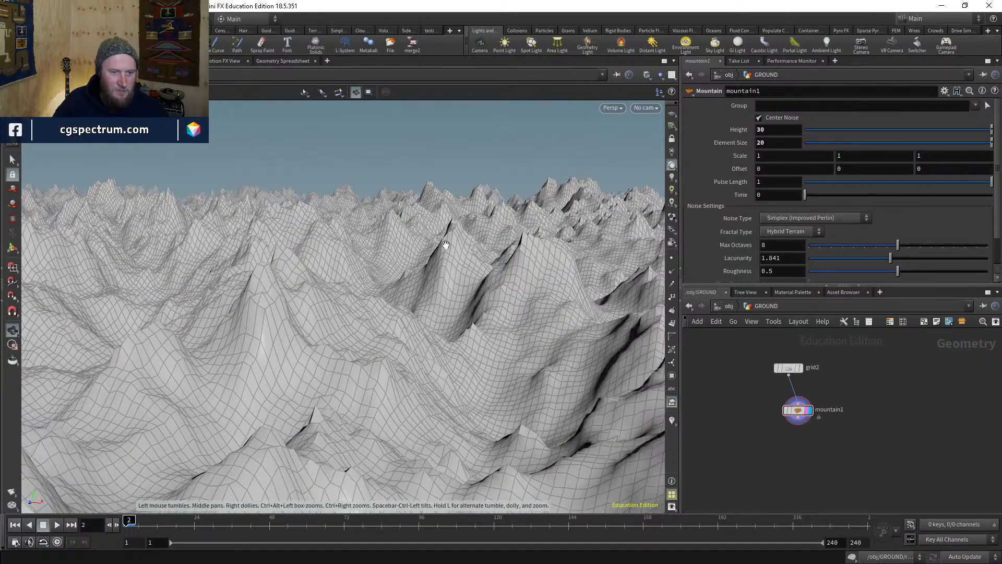
- Look through cam2 and reposition the cam2 node in the object network
{"action": "left_click", "coordinate": [646, 108]}
{"action": "left_click", "coordinate": [658, 137]}
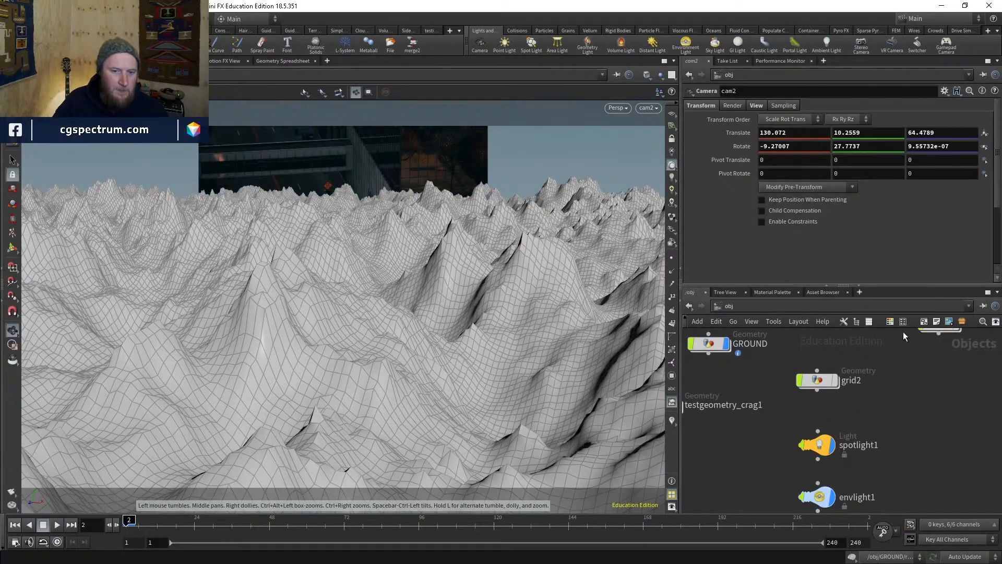
{"action": "scroll", "coordinate": [924, 420], "scroll_direction": "down", "scroll_amount": 4}
{"action": "middle_click_drag", "start_coordinate": [929, 462], "coordinate": [802, 399]}
{"action": "scroll", "coordinate": [801, 399], "scroll_direction": "up", "scroll_amount": 4}
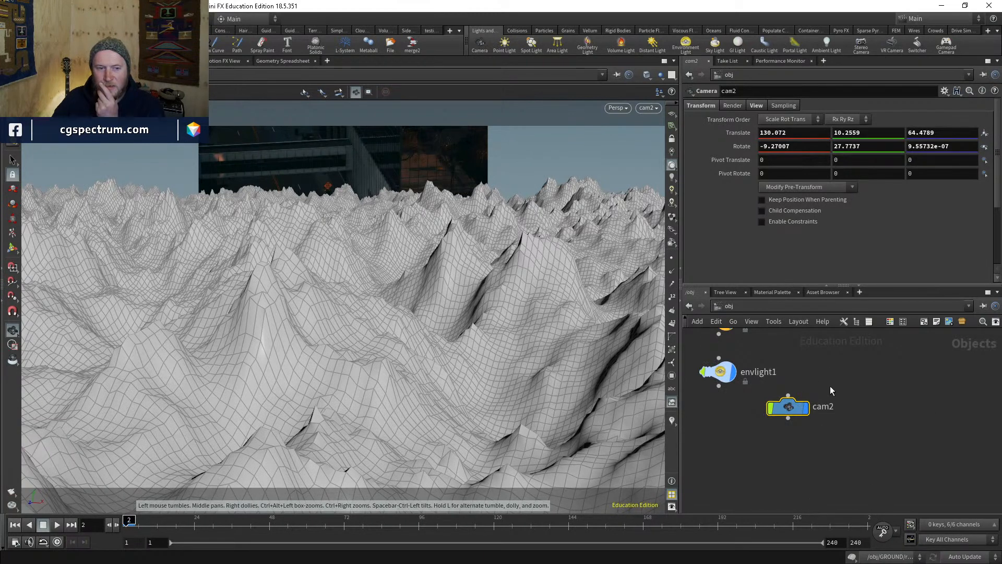
{"action": "left_click_drag", "start_coordinate": [789, 406], "coordinate": [846, 404]}
{"action": "scroll", "coordinate": [886, 371], "scroll_direction": "down", "scroll_amount": 1}
{"action": "middle_click_drag", "start_coordinate": [886, 371], "coordinate": [870, 433]}
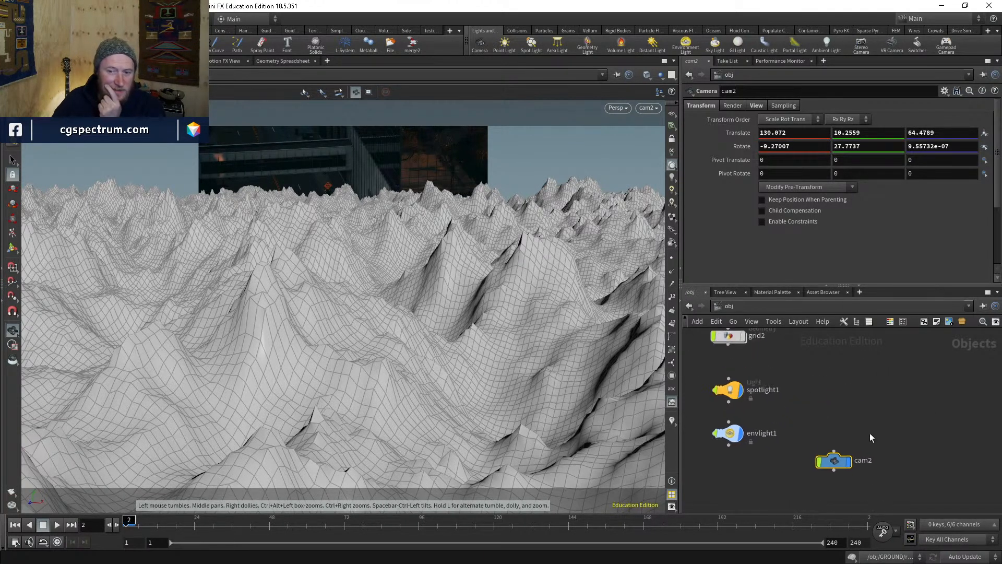
{"action": "left_click_drag", "start_coordinate": [836, 459], "coordinate": [834, 396]}
{"action": "middle_click_drag", "start_coordinate": [873, 365], "coordinate": [893, 395]}
{"action": "scroll", "coordinate": [829, 421], "scroll_direction": "down", "scroll_amount": 4}
{"action": "scroll", "coordinate": [801, 393], "scroll_direction": "up", "scroll_amount": 3}
{"action": "middle_click_drag", "start_coordinate": [815, 413], "coordinate": [815, 433]}
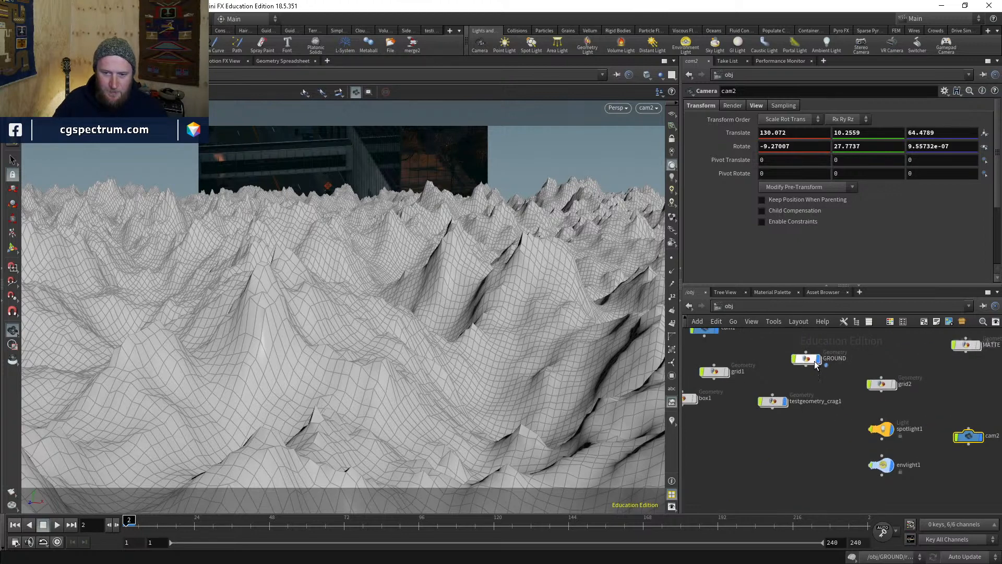
- Dive into GROUND and inspect the mountain terrain up close in wireframe
{"action": "double_click", "coordinate": [816, 364]}
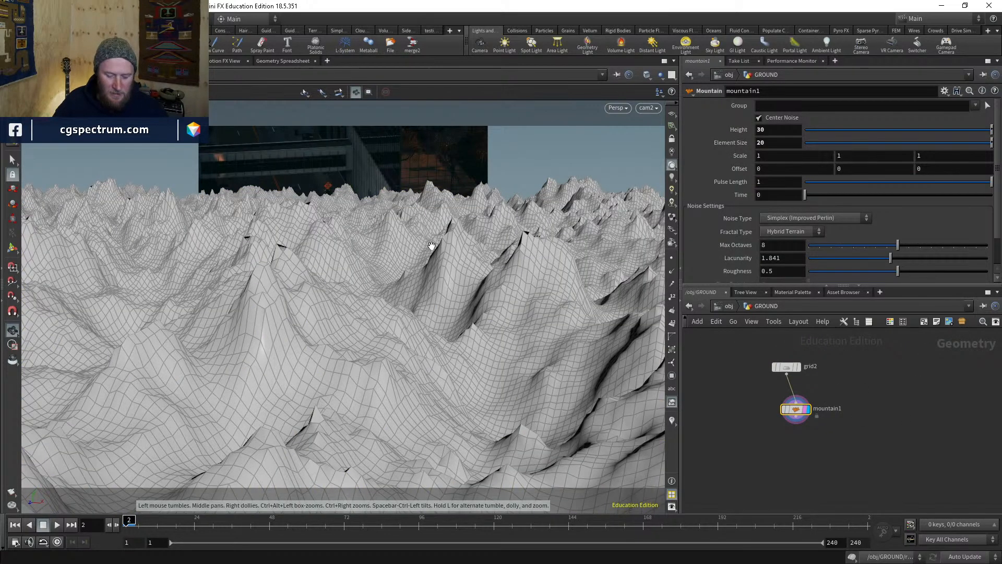
{"action": "key", "text": "g"}
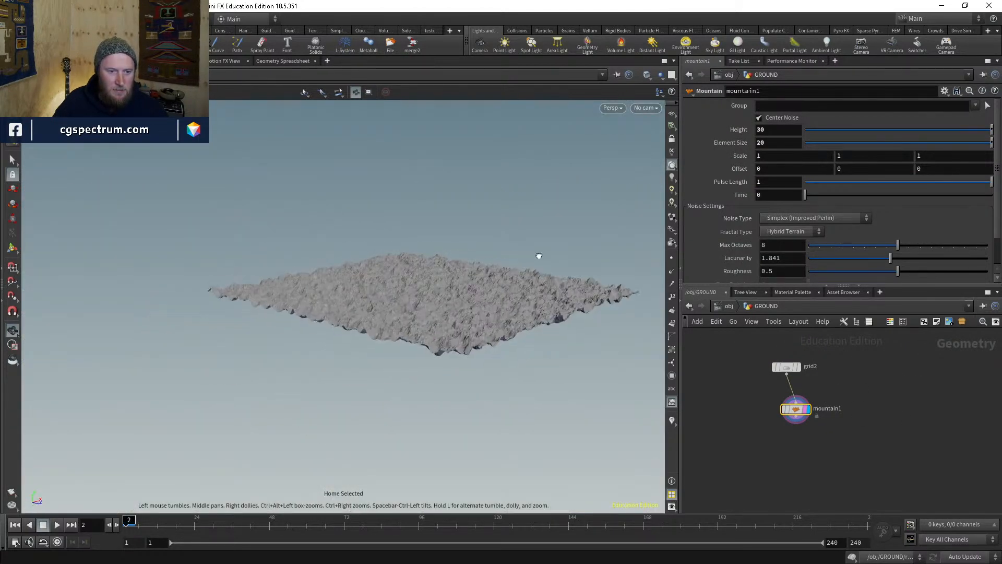
{"action": "left_click_drag", "start_coordinate": [538, 256], "coordinate": [531, 300]}
{"action": "key", "text": "w"}
{"action": "key", "text": "w"}
{"action": "middle_click_drag", "start_coordinate": [488, 300], "coordinate": [434, 338]}
{"action": "right_click_drag", "start_coordinate": [434, 338], "coordinate": [526, 127]}
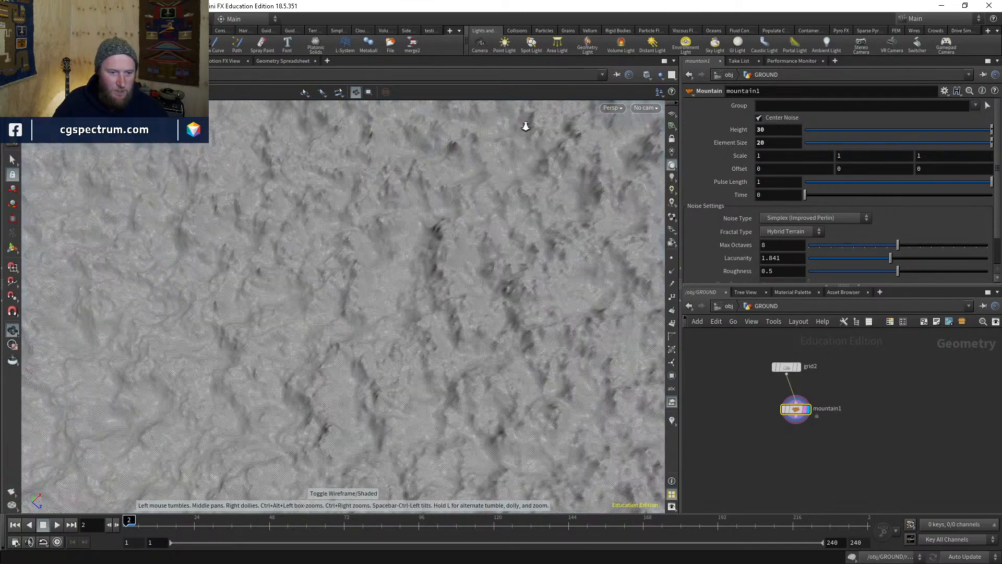
{"action": "left_click_drag", "start_coordinate": [487, 339], "coordinate": [407, 362]}
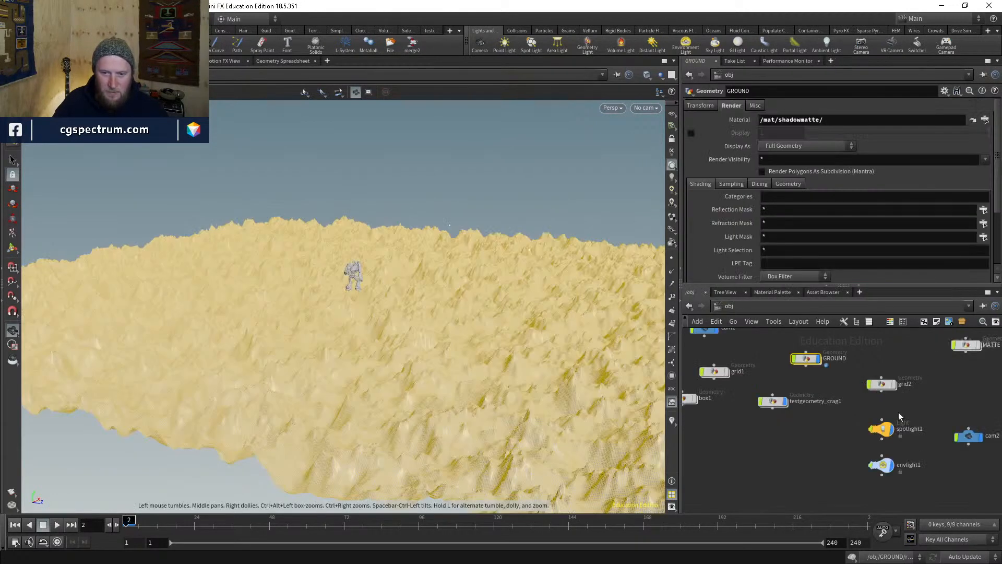
- Back at object level, select cam2 and orbit around the terrain from low and distant angles
{"action": "left_click", "coordinate": [728, 305]}
{"action": "left_click", "coordinate": [970, 470]}
{"action": "middle_click_drag", "start_coordinate": [953, 453], "coordinate": [930, 449]}
{"action": "left_click", "coordinate": [871, 394]}
{"action": "left_click_drag", "start_coordinate": [373, 260], "coordinate": [421, 260]}
{"action": "key", "text": "h"}
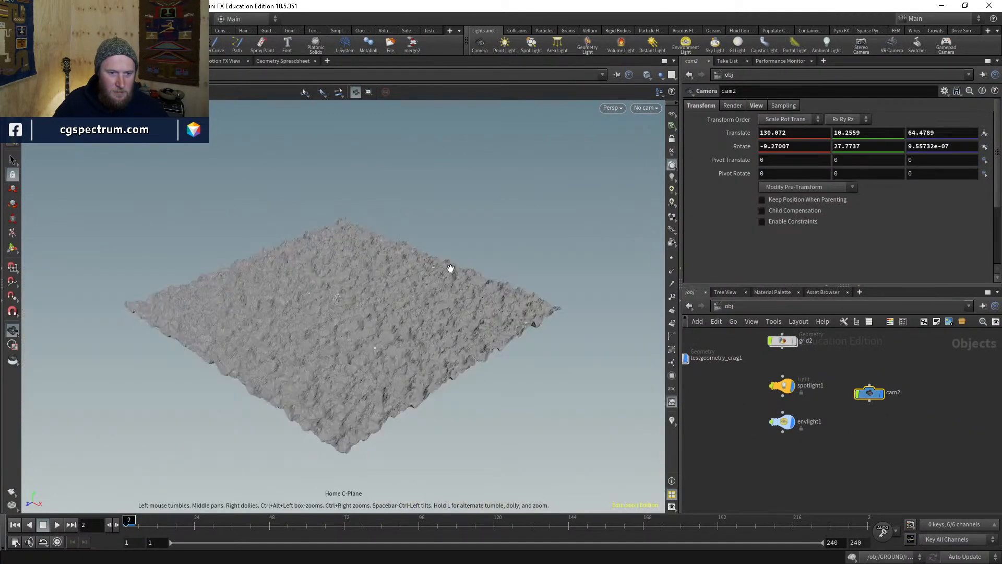
{"action": "left_click_drag", "start_coordinate": [307, 284], "coordinate": [358, 264]}
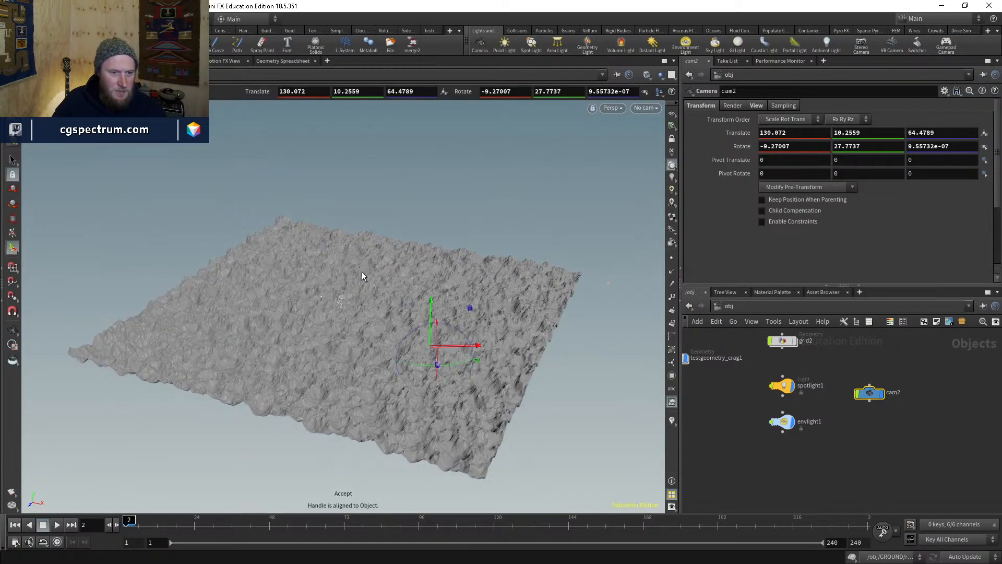
{"action": "left_click_drag", "start_coordinate": [417, 374], "coordinate": [428, 376]}
{"action": "scroll", "coordinate": [428, 376], "scroll_direction": "up", "scroll_amount": 10}
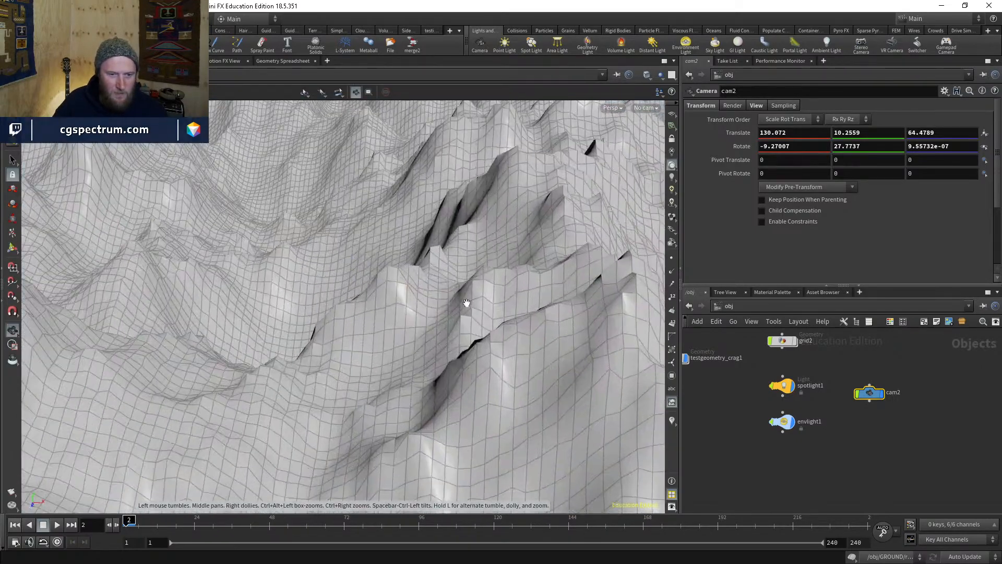
{"action": "right_click_drag", "start_coordinate": [466, 303], "coordinate": [447, 327]}
{"action": "left_click_drag", "start_coordinate": [447, 326], "coordinate": [399, 305]}
{"action": "right_click_drag", "start_coordinate": [399, 305], "coordinate": [295, 332]}
{"action": "mouse_move", "coordinate": [295, 332]}
{"action": "left_mouse_down"}
{"action": "mouse_move", "coordinate": [307, 373]}
{"action": "mouse_move", "coordinate": [304, 349]}
{"action": "left_mouse_up"}
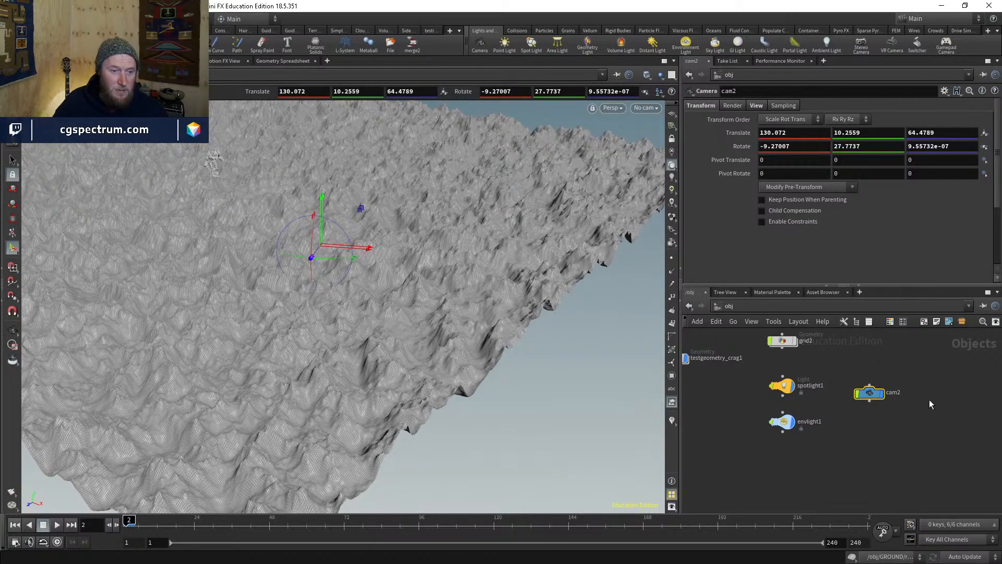
- Locate testgeometry_crag1 in the network and view the terrain from above in wireframe
{"action": "middle_click_drag", "start_coordinate": [828, 355], "coordinate": [929, 370]}
{"action": "middle_click_drag", "start_coordinate": [778, 389], "coordinate": [790, 410]}
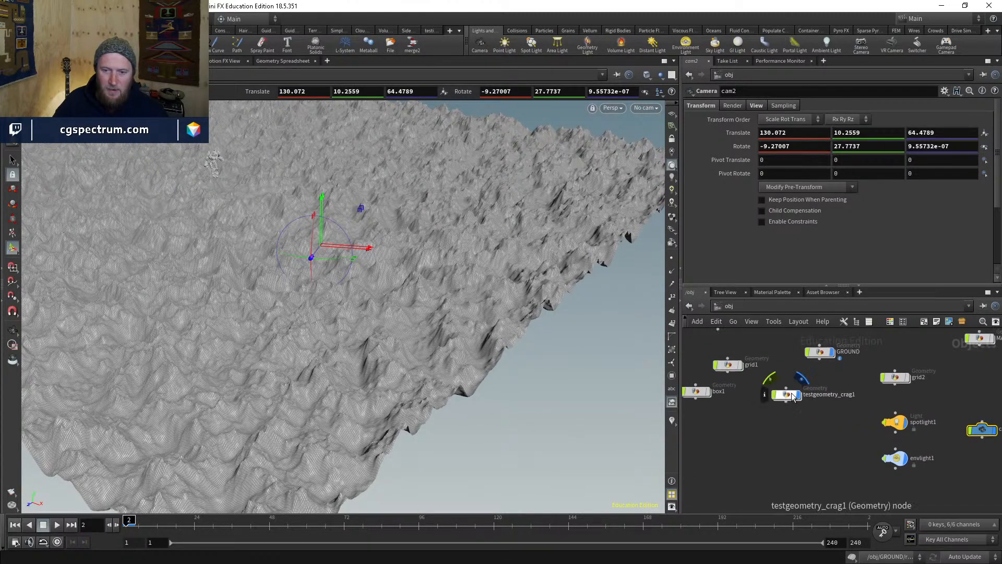
{"action": "key", "text": "Escape"}
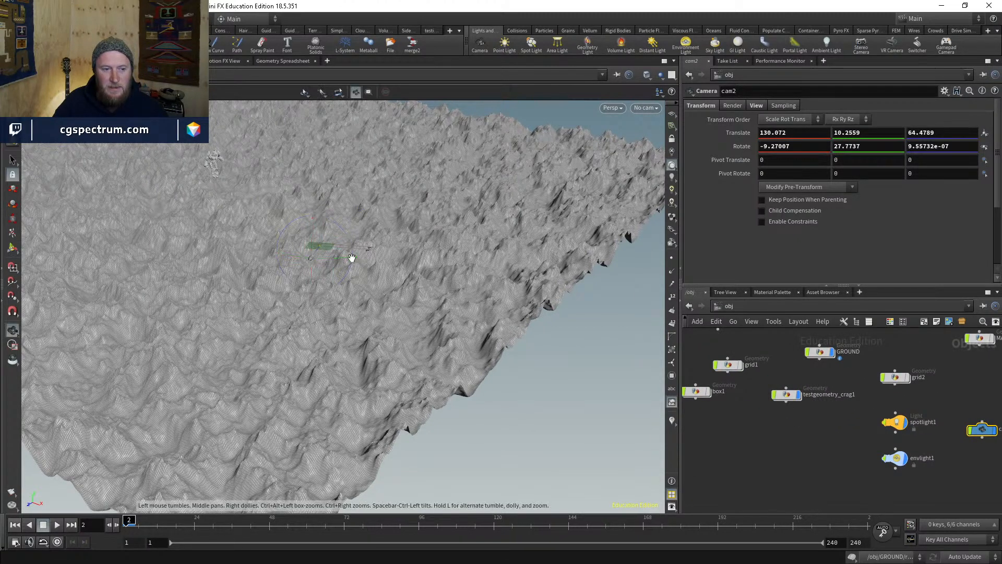
{"action": "left_click_drag", "start_coordinate": [352, 258], "coordinate": [386, 294]}
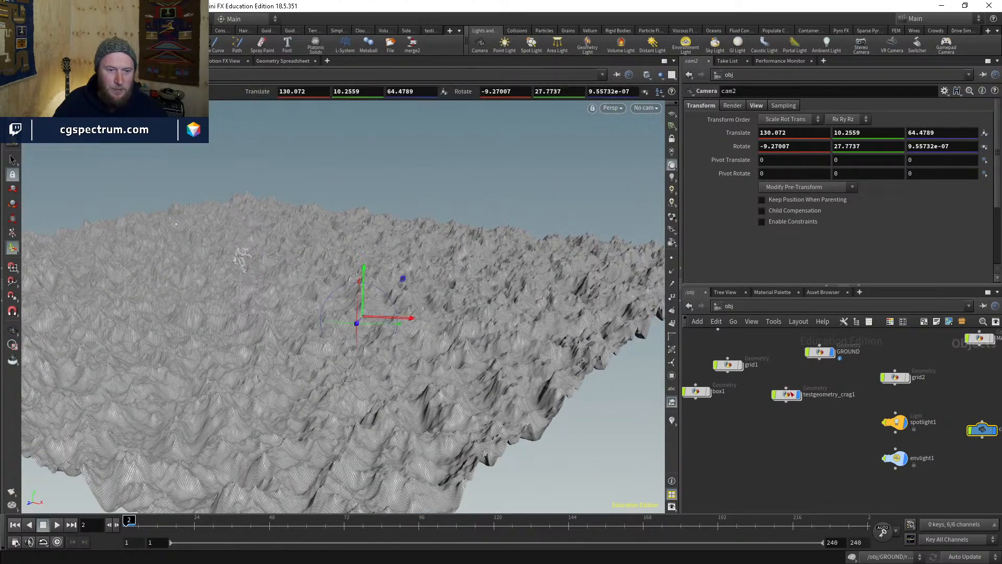
{"action": "scroll", "coordinate": [796, 409], "scroll_direction": "up", "scroll_amount": 3}
{"action": "mouse_move", "coordinate": [384, 255]}
{"action": "left_mouse_down", "text": "alt"}
{"action": "mouse_move", "coordinate": [384, 306]}
{"action": "mouse_move", "coordinate": [371, 231]}
{"action": "mouse_move", "coordinate": [351, 300]}
{"action": "mouse_move", "coordinate": [358, 312]}
{"action": "left_mouse_up", "text": "alt"}
{"action": "key", "text": "w"}
{"action": "key", "text": "w"}
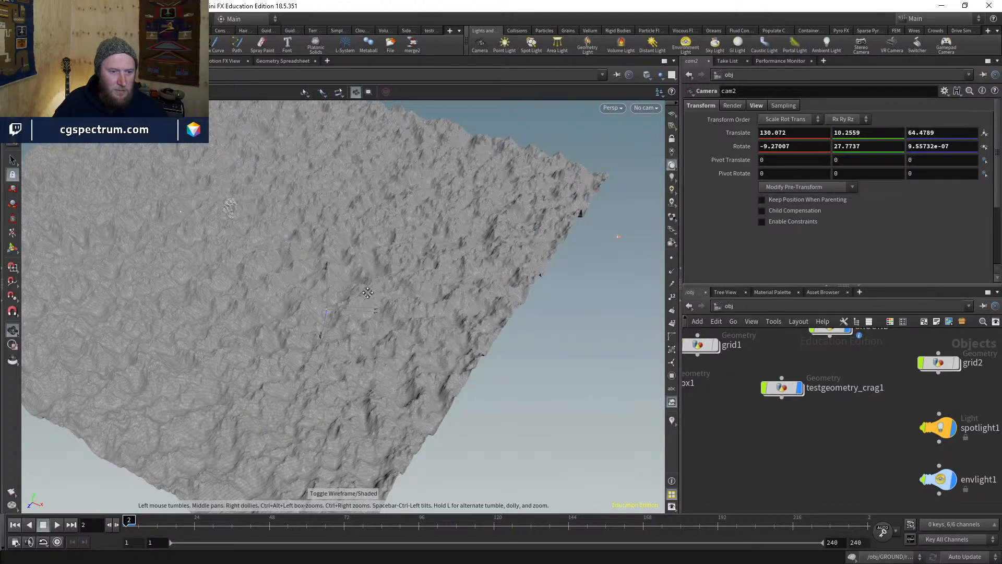
{"action": "middle_click_drag", "start_coordinate": [368, 293], "coordinate": [337, 350], "text": "alt"}
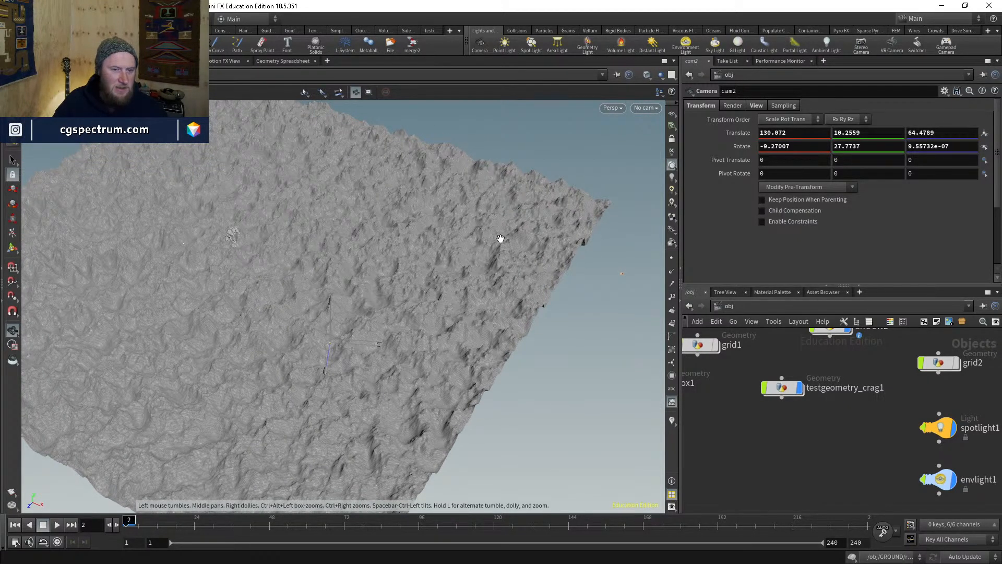
{"action": "key", "text": "Return"}
- Peek inside testgeometry_crag1, then enter GROUND and bring up the TAB node menu
{"action": "double_click", "coordinate": [785, 389]}
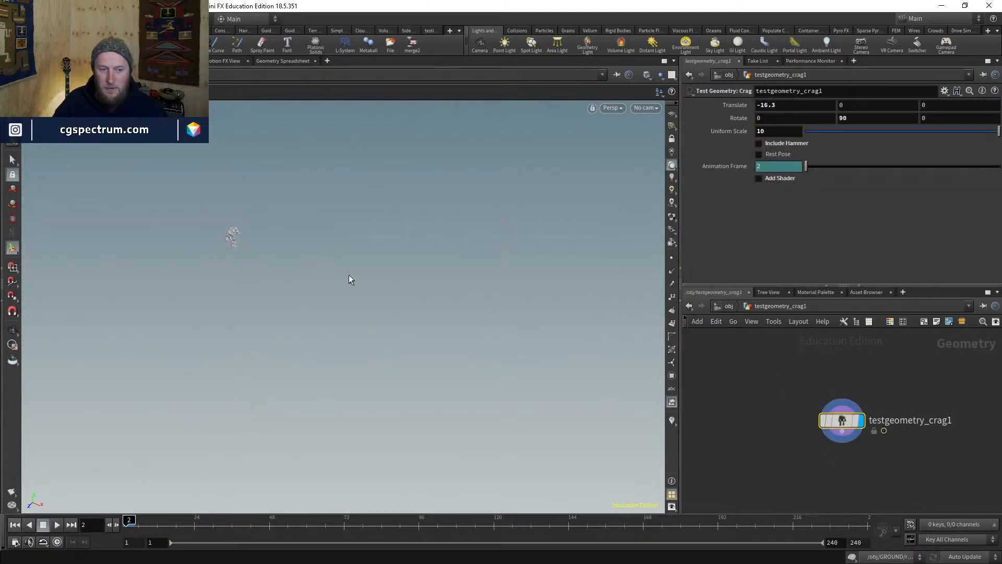
{"action": "left_click", "coordinate": [728, 306]}
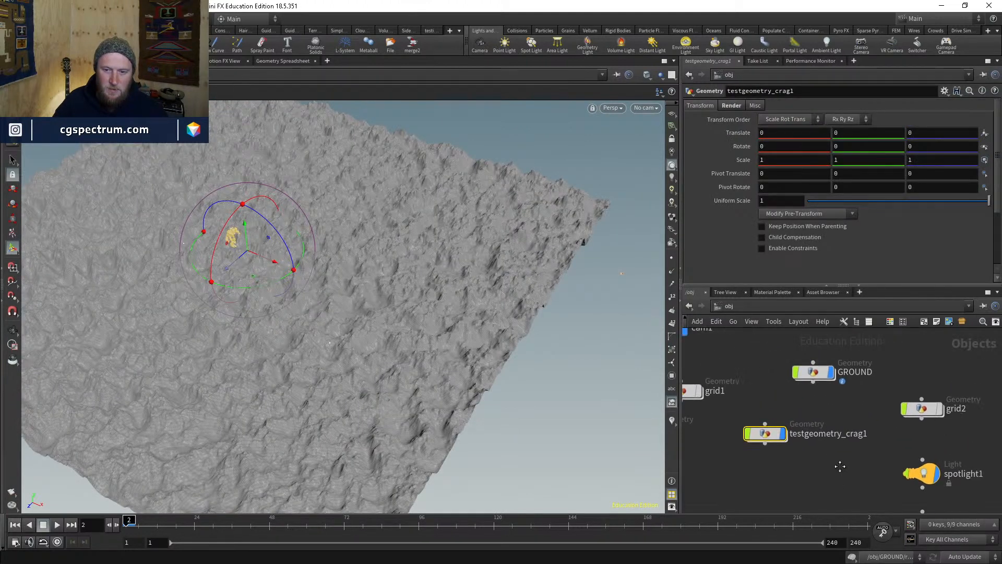
{"action": "double_click", "coordinate": [779, 395]}
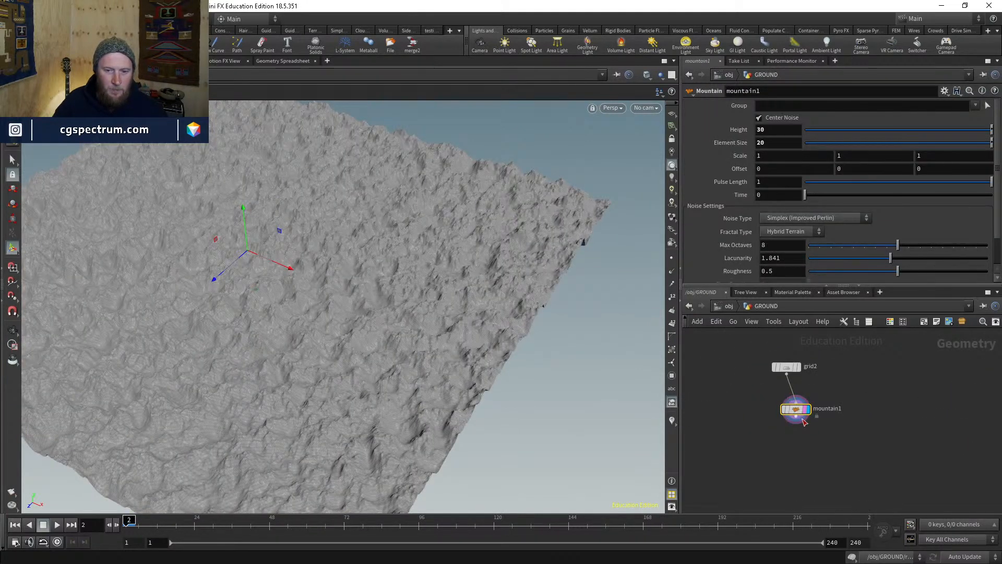
{"action": "scroll", "coordinate": [804, 421], "scroll_direction": "up", "scroll_amount": 2}
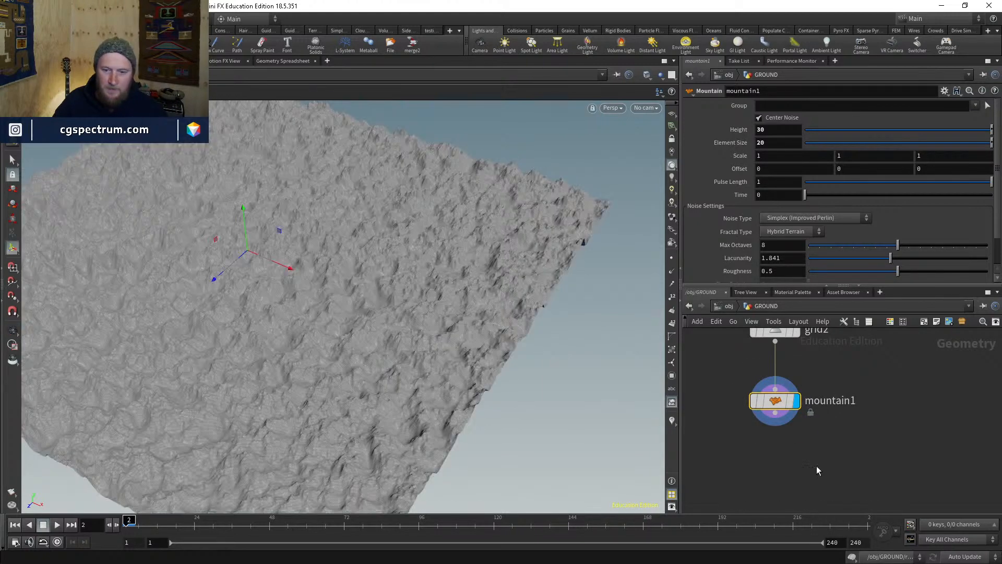
{"action": "middle_click_drag", "start_coordinate": [816, 466], "coordinate": [793, 422]}
{"action": "key", "text": "Tab"}
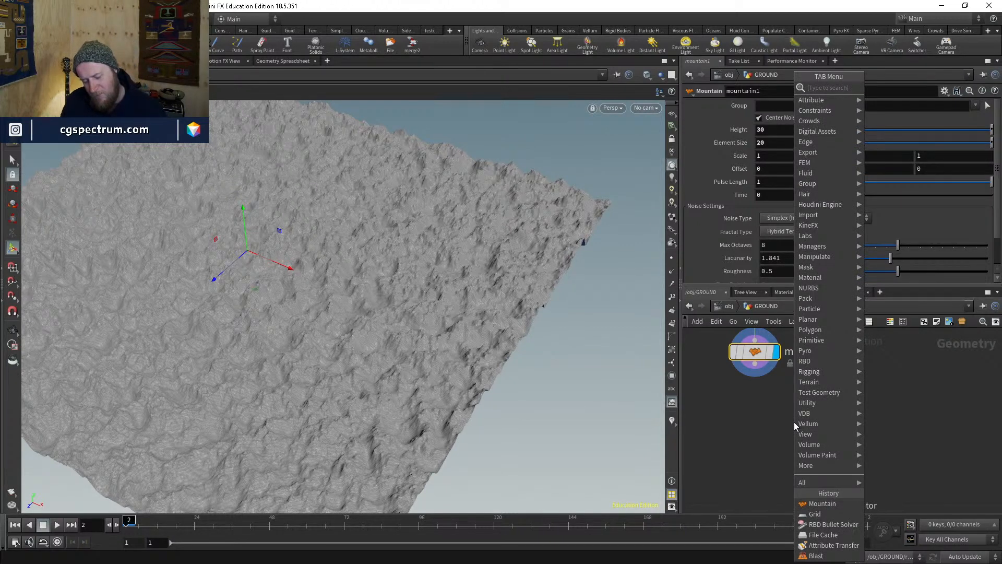
- Add a volume1 node sized from camera /obj/cam2
{"action": "type", "text": "volume"}
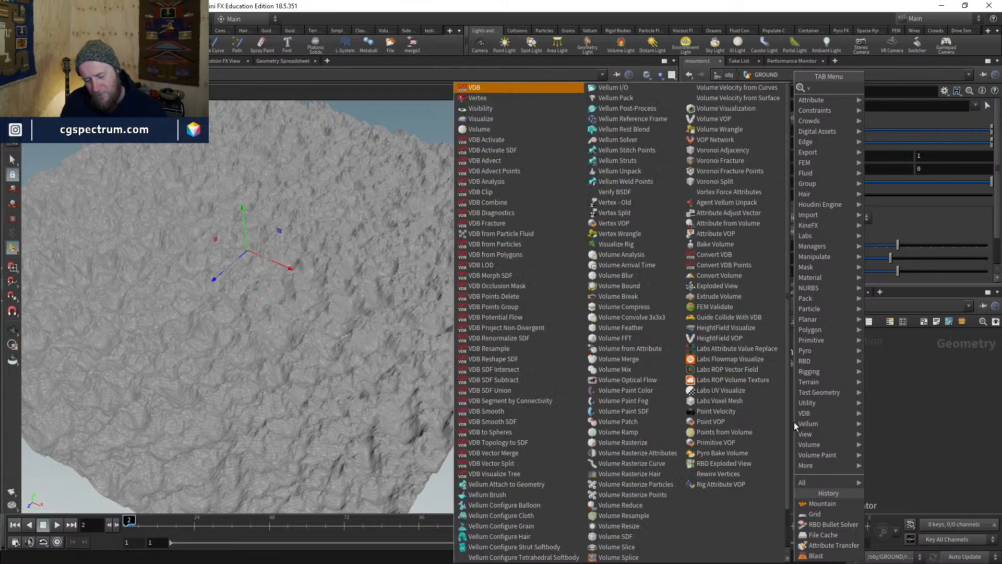
{"action": "key", "text": "Return"}
{"action": "left_click", "coordinate": [794, 422]}
{"action": "left_click_drag", "start_coordinate": [794, 426], "coordinate": [876, 398]}
{"action": "left_click", "coordinate": [757, 162]}
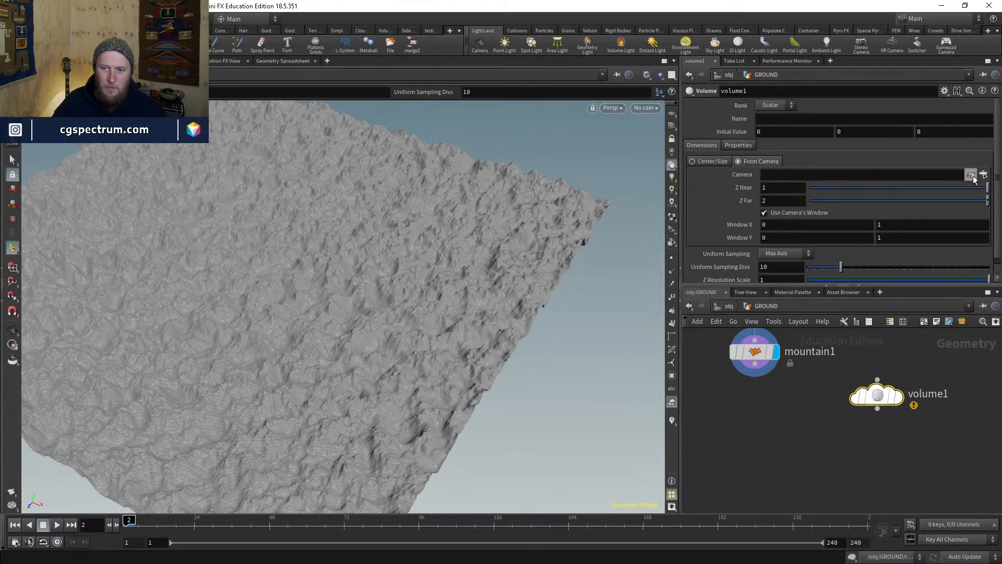
{"action": "left_click", "coordinate": [971, 176]}
{"action": "double_click", "coordinate": [914, 129]}
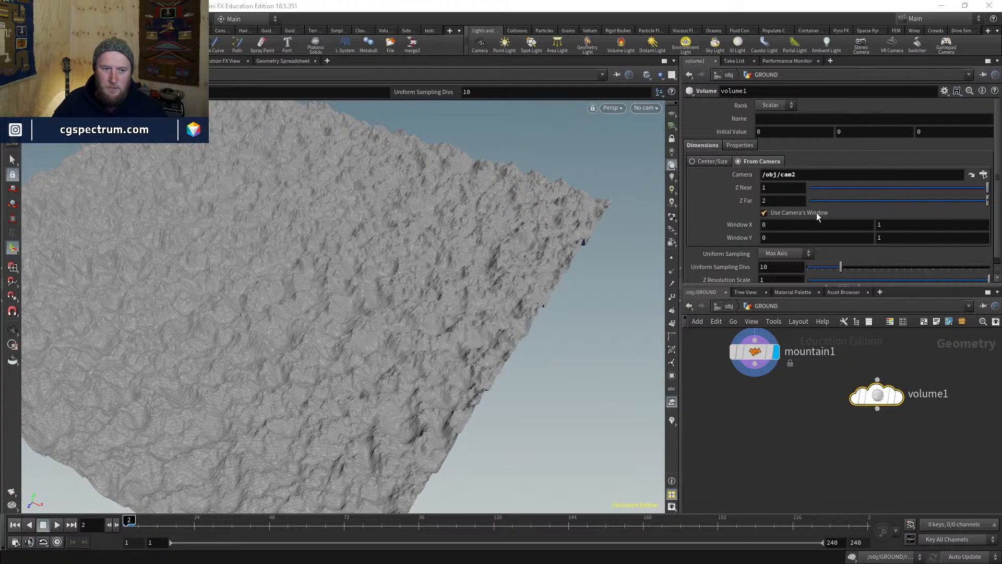
{"action": "left_click_drag", "start_coordinate": [878, 398], "coordinate": [911, 386]}
{"action": "middle_click_drag", "start_coordinate": [912, 387], "coordinate": [863, 378]}
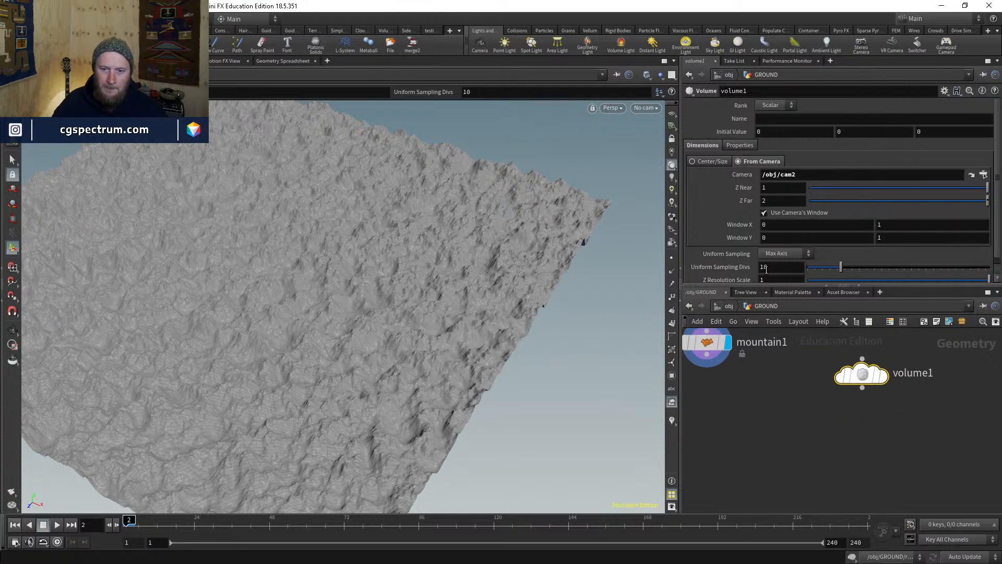
- Add a Group node with mountain1 in its first input and volume1 in its second
{"action": "key", "text": "Tab"}
{"action": "type", "text": "group"}
{"action": "key", "text": "Return"}
{"action": "left_click", "coordinate": [758, 434]}
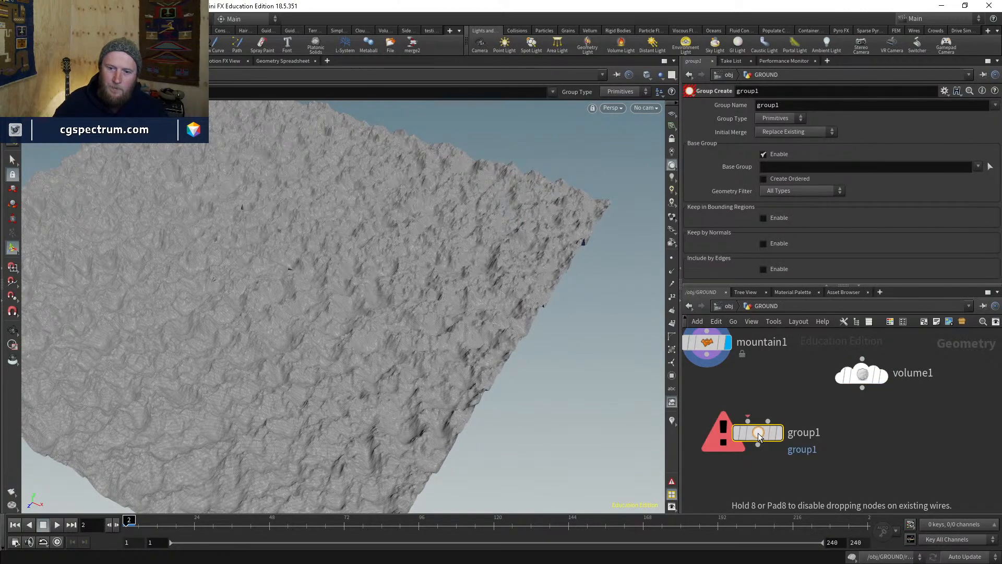
{"action": "left_click_drag", "start_coordinate": [758, 433], "coordinate": [751, 431]}
{"action": "left_click", "coordinate": [741, 419]}
{"action": "left_click", "coordinate": [707, 355]}
{"action": "left_click", "coordinate": [760, 419]}
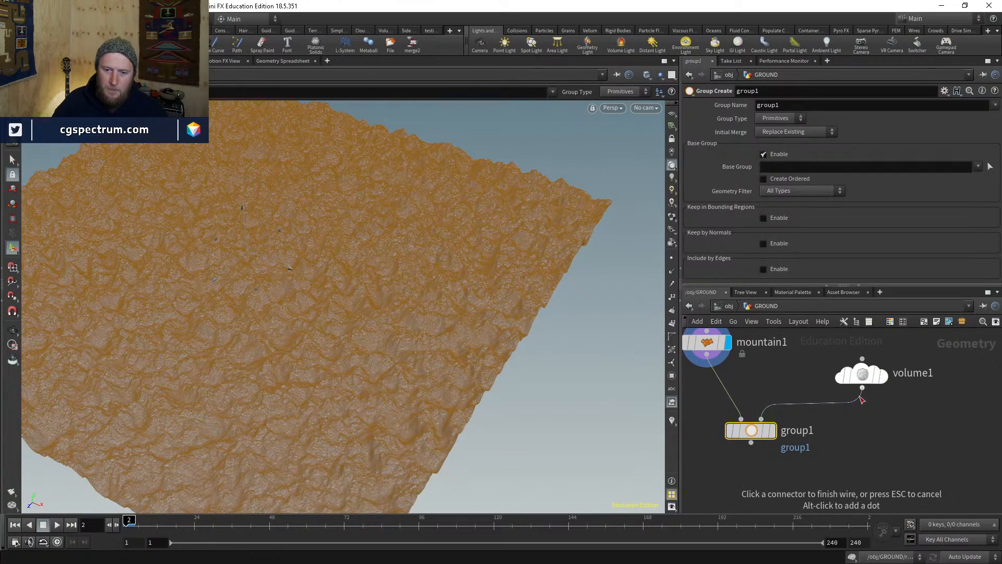
{"action": "left_click", "coordinate": [861, 395]}
- Name volume1's field 'density' with an initial value of 1
{"action": "left_click", "coordinate": [883, 375]}
{"action": "left_click", "coordinate": [867, 377]}
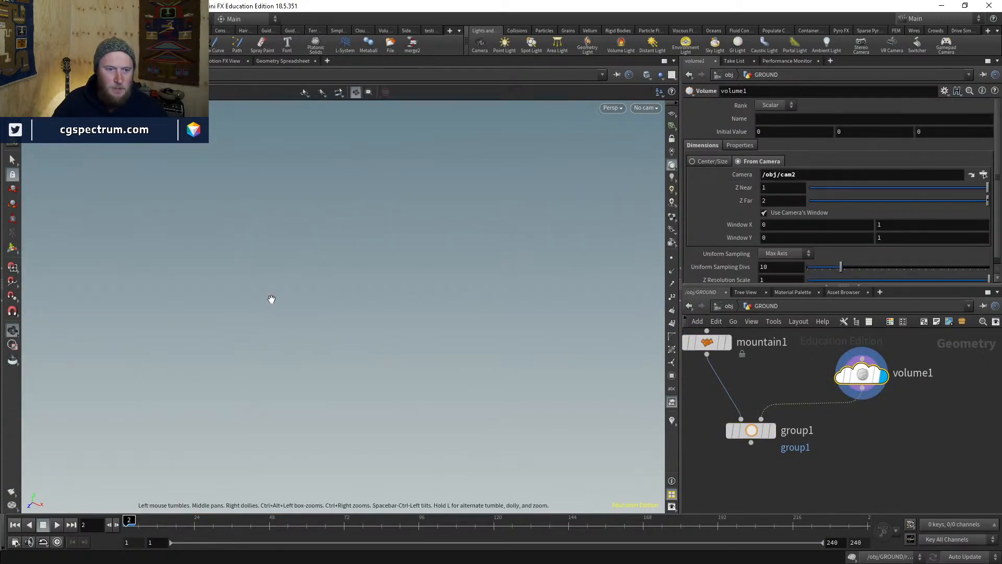
{"action": "left_click", "coordinate": [793, 115]}
{"action": "type", "text": "densit"}
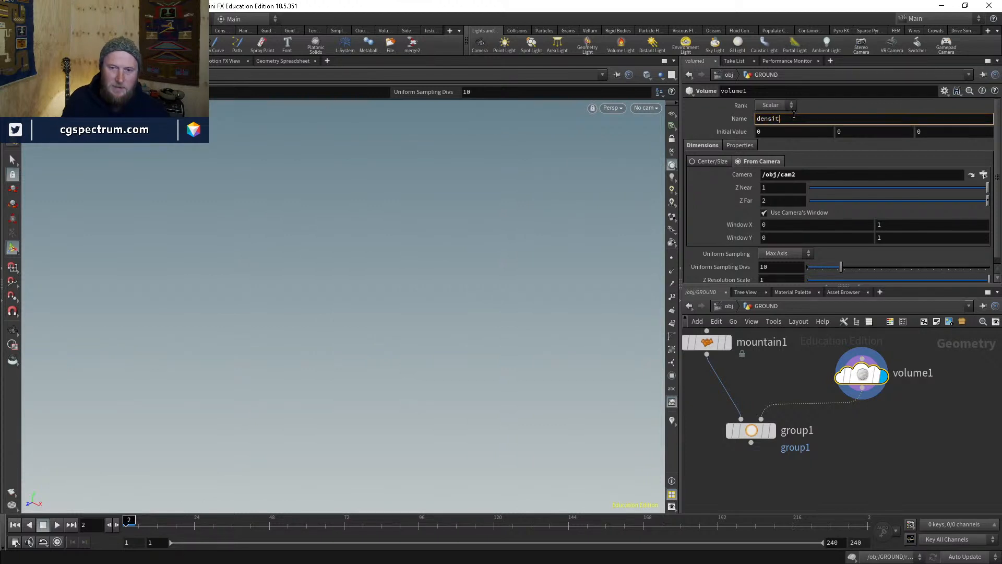
{"action": "type", "text": "y"}
{"action": "key", "text": "Return"}
{"action": "left_click", "coordinate": [777, 132]}
{"action": "type", "text": "1"}
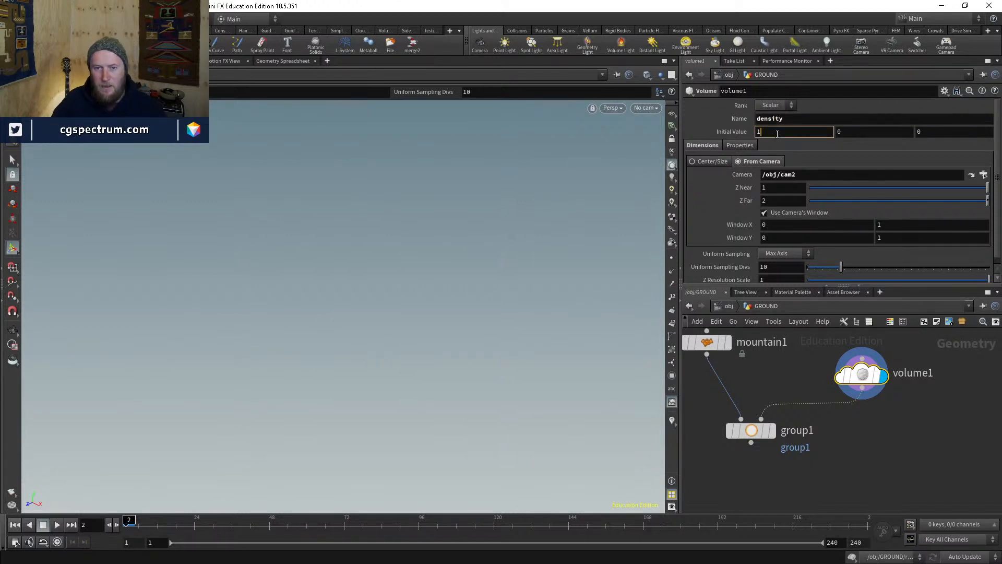
{"action": "key", "text": "Return"}
- Raise volume1's Z Far depth to 20 to enclose the terrain
{"action": "left_click_drag", "start_coordinate": [411, 280], "coordinate": [393, 247], "text": "alt"}
{"action": "right_click_drag", "start_coordinate": [392, 248], "coordinate": [368, 334], "text": "alt"}
{"action": "middle_click_drag", "start_coordinate": [435, 265], "coordinate": [387, 308], "text": "alt"}
{"action": "scroll", "coordinate": [841, 200], "scroll_direction": "down", "scroll_amount": 1}
{"action": "middle_click_drag", "start_coordinate": [762, 194], "coordinate": [784, 195]}
{"action": "left_click", "coordinate": [759, 433]}
- Set group1 to group points by Bounding Volume, with the base group off
{"action": "left_click", "coordinate": [759, 433]}
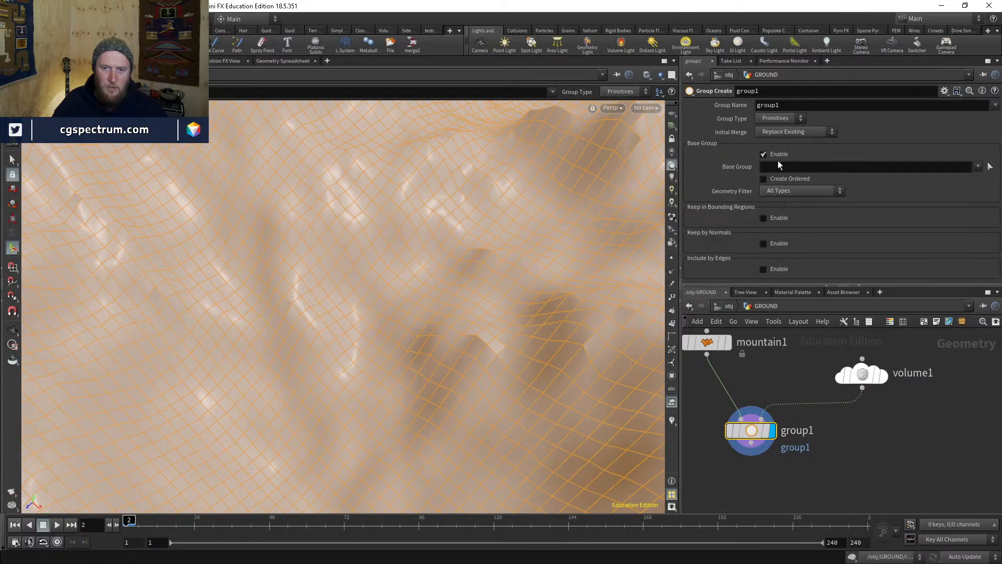
{"action": "left_click", "coordinate": [776, 155]}
{"action": "left_click", "coordinate": [776, 180]}
{"action": "left_click", "coordinate": [789, 192]}
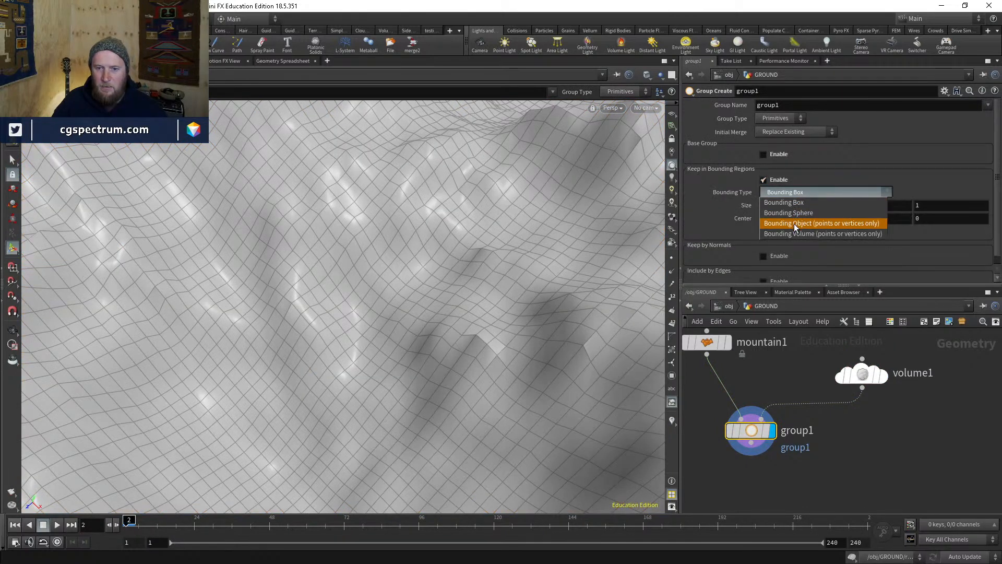
{"action": "left_click", "coordinate": [787, 234]}
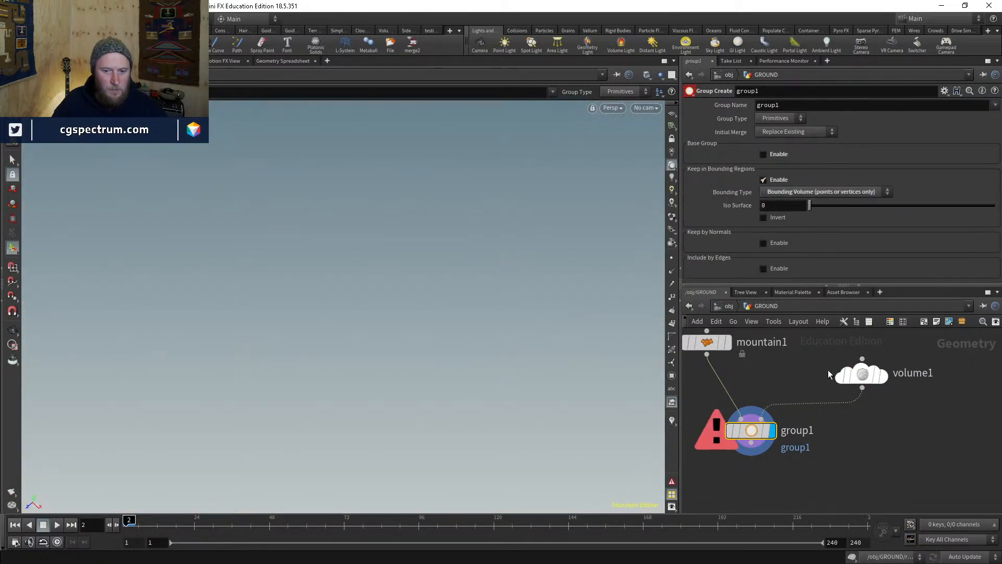
{"action": "left_click", "coordinate": [780, 117]}
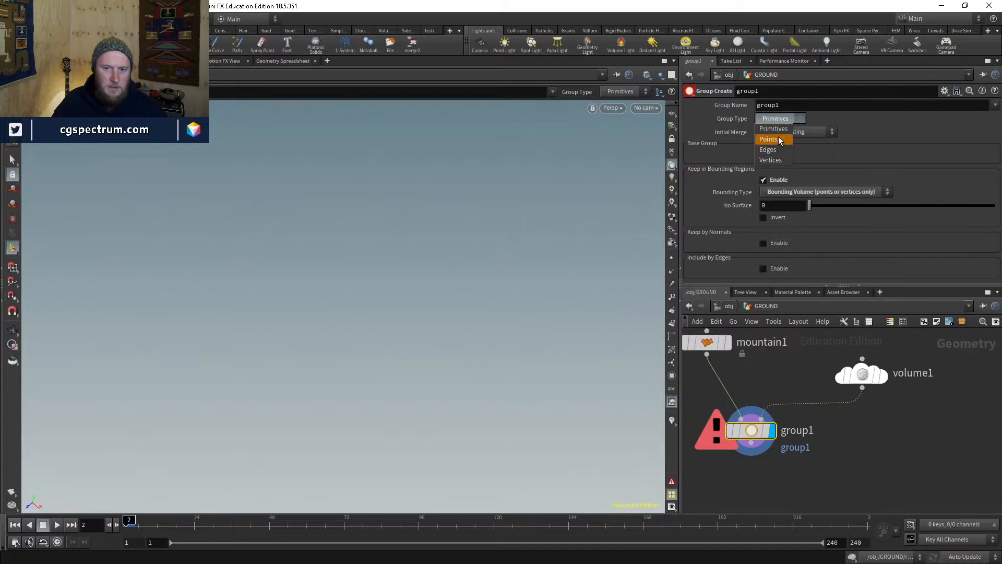
{"action": "left_click", "coordinate": [778, 139]}
{"action": "right_click_drag", "start_coordinate": [373, 428], "coordinate": [250, 534]}
{"action": "right_click_drag", "start_coordinate": [355, 339], "coordinate": [320, 383]}
{"action": "left_click_drag", "start_coordinate": [756, 431], "coordinate": [735, 432]}
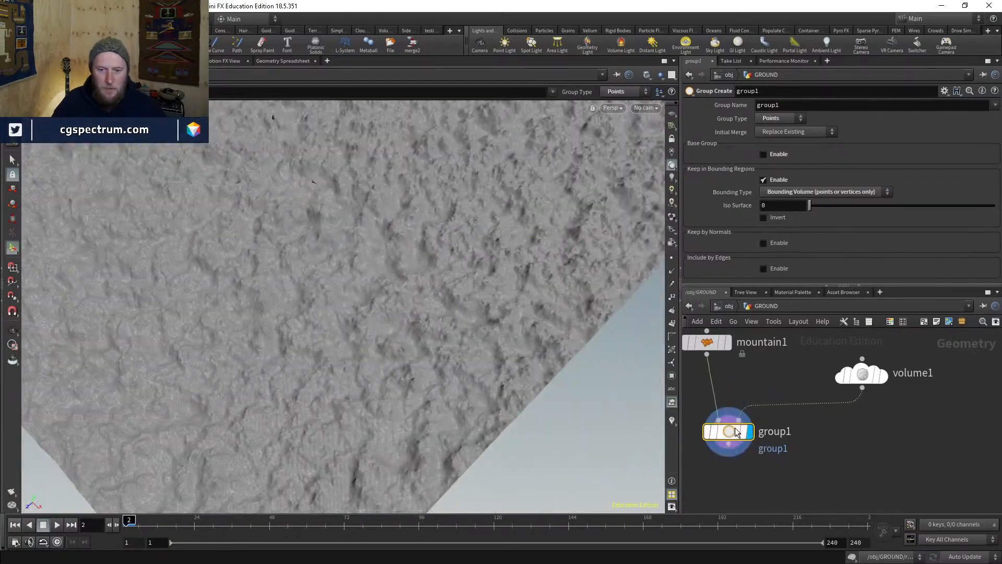
{"action": "right_click_drag", "start_coordinate": [462, 279], "coordinate": [440, 349]}
- Switch volume1's uniform sampling to By Size with a division size of 1
{"action": "left_click", "coordinate": [864, 374]}
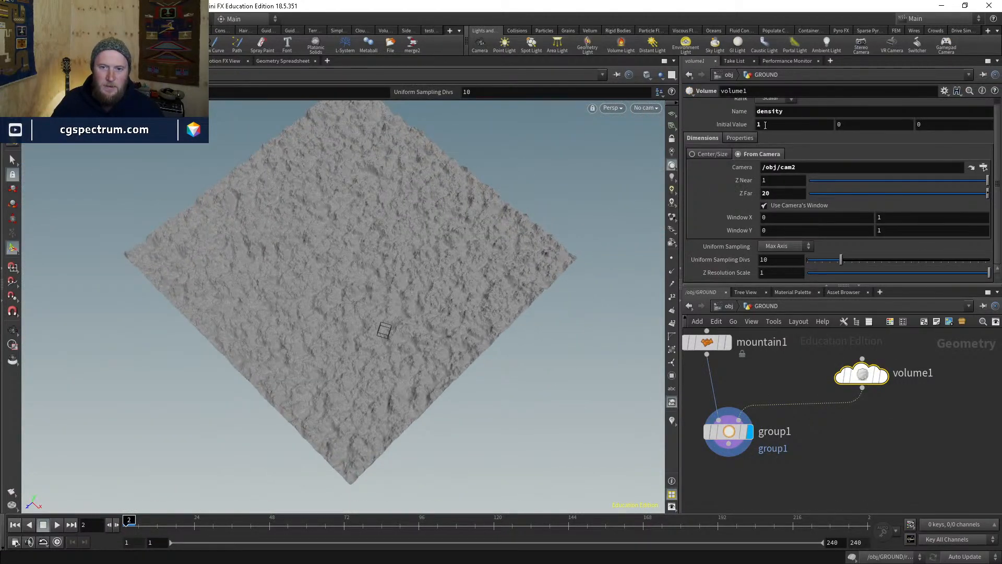
{"action": "scroll", "coordinate": [765, 124], "scroll_direction": "up", "scroll_amount": 1}
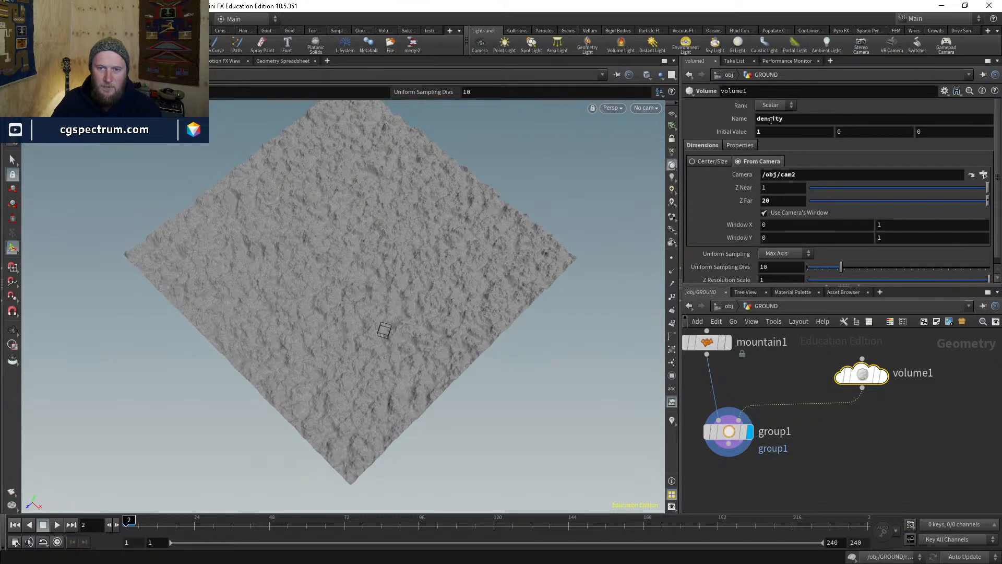
{"action": "scroll", "coordinate": [728, 191], "scroll_direction": "down", "scroll_amount": 1}
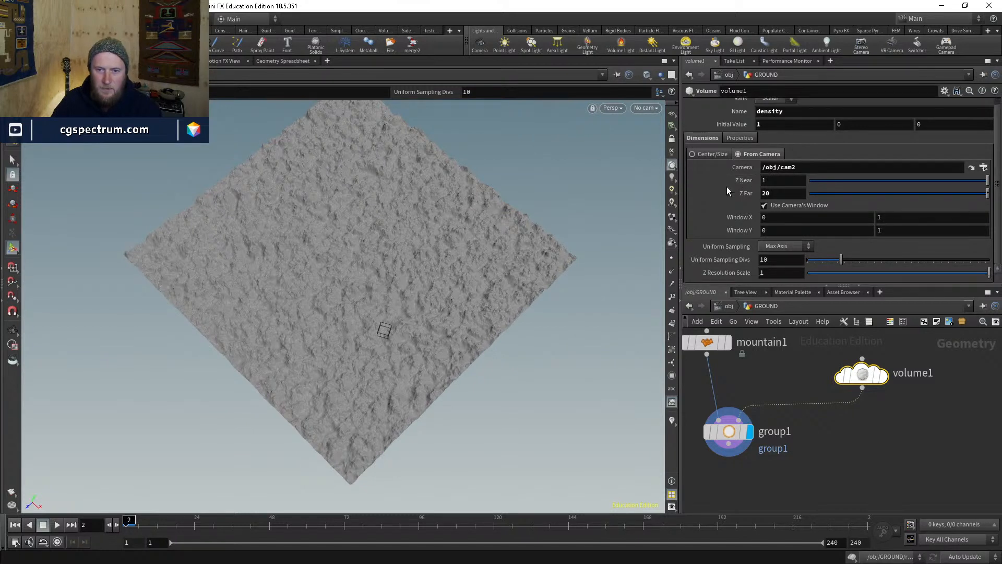
{"action": "left_click", "coordinate": [778, 246]}
{"action": "left_click", "coordinate": [776, 300]}
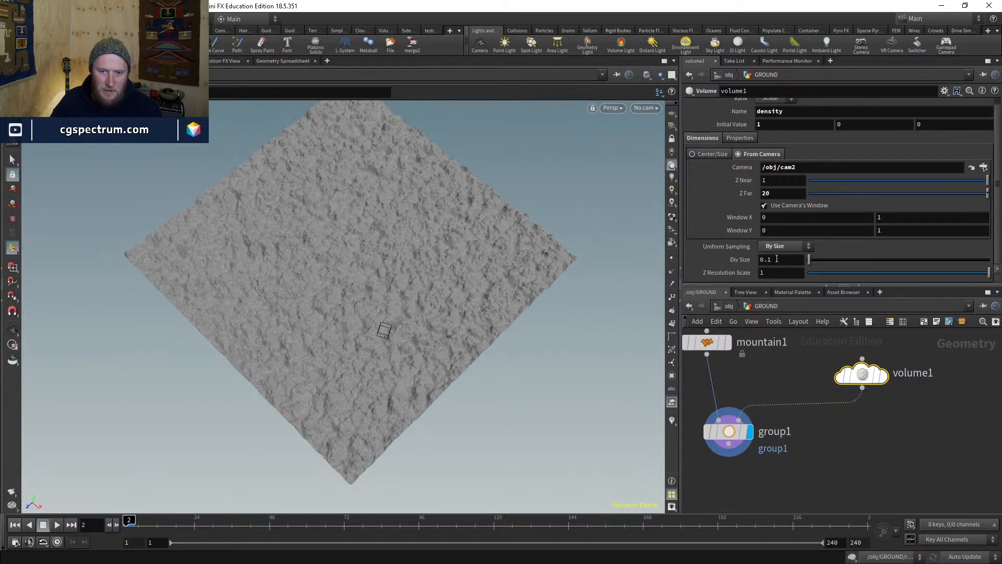
{"action": "double_click", "coordinate": [777, 259]}
{"action": "type", "text": "1"}
{"action": "key", "text": "Return"}
- Set volume1's depth to Z Far 200 and Z Near 0, then display group1 again
{"action": "left_click", "coordinate": [883, 373]}
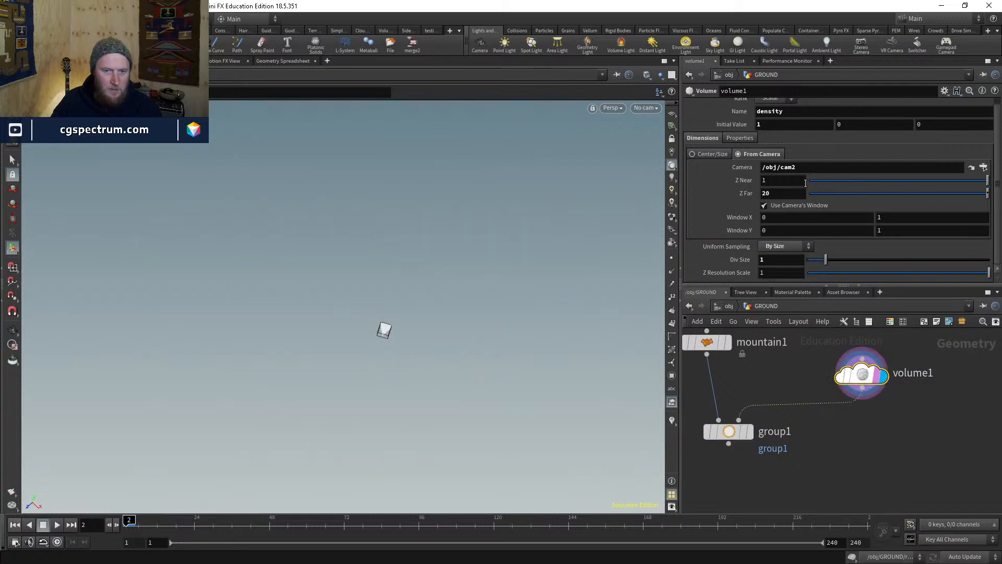
{"action": "left_click", "coordinate": [783, 193]}
{"action": "type", "text": "0"}
{"action": "key", "text": "Return"}
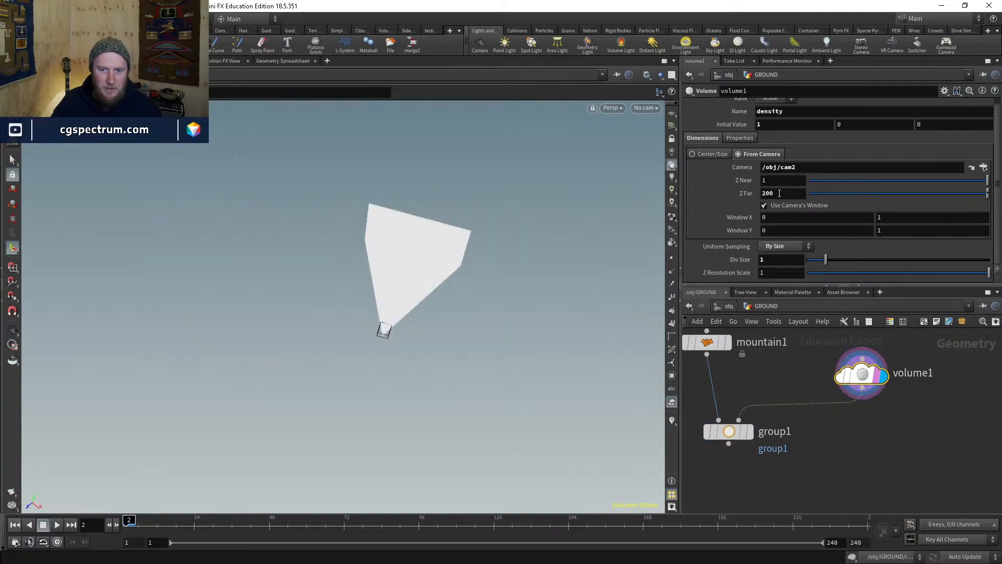
{"action": "double_click", "coordinate": [776, 181]}
{"action": "type", "text": "0"}
{"action": "key", "text": "Return"}
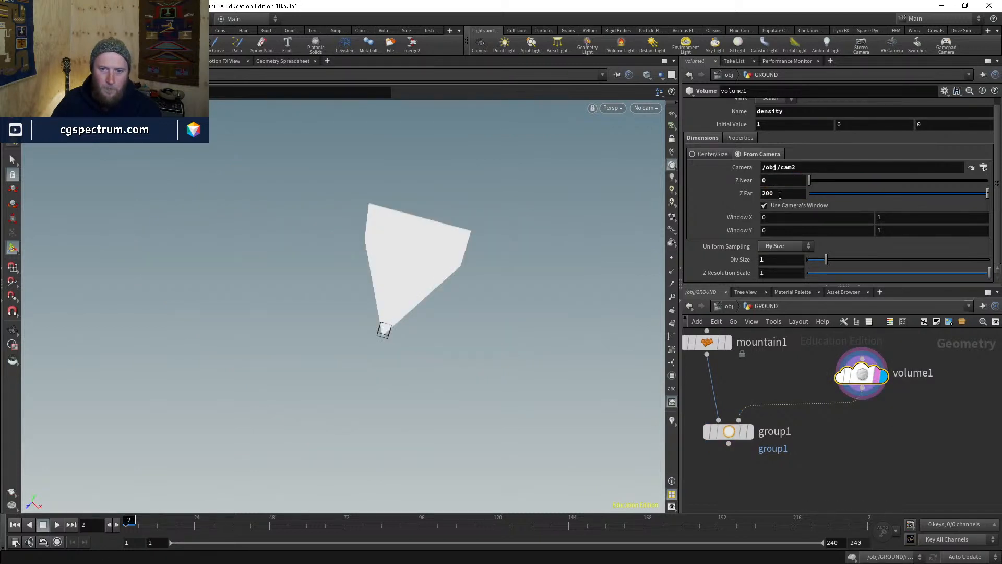
{"action": "left_click", "coordinate": [750, 431]}
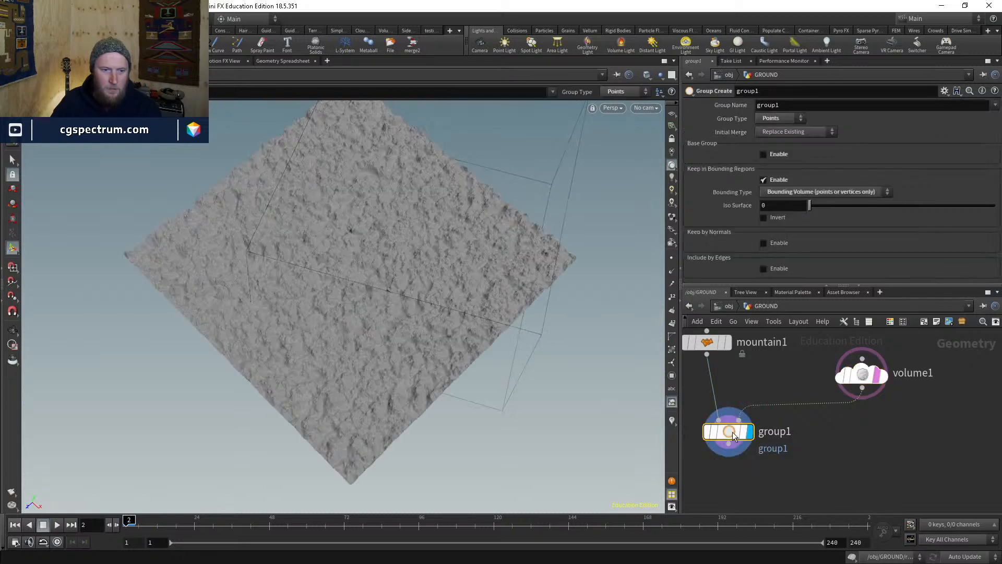
- Turn on Invert in group1 and set its Iso Surface to -1
{"action": "left_click_drag", "start_coordinate": [663, 400], "coordinate": [505, 256]}
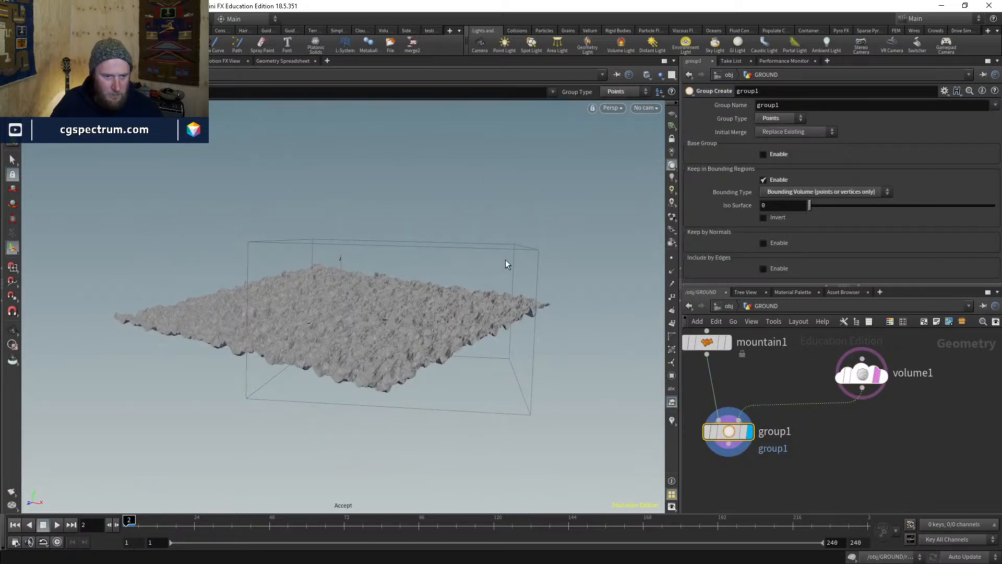
{"action": "mouse_move", "coordinate": [701, 431]}
{"action": "middle_click", "coordinate": [730, 438]}
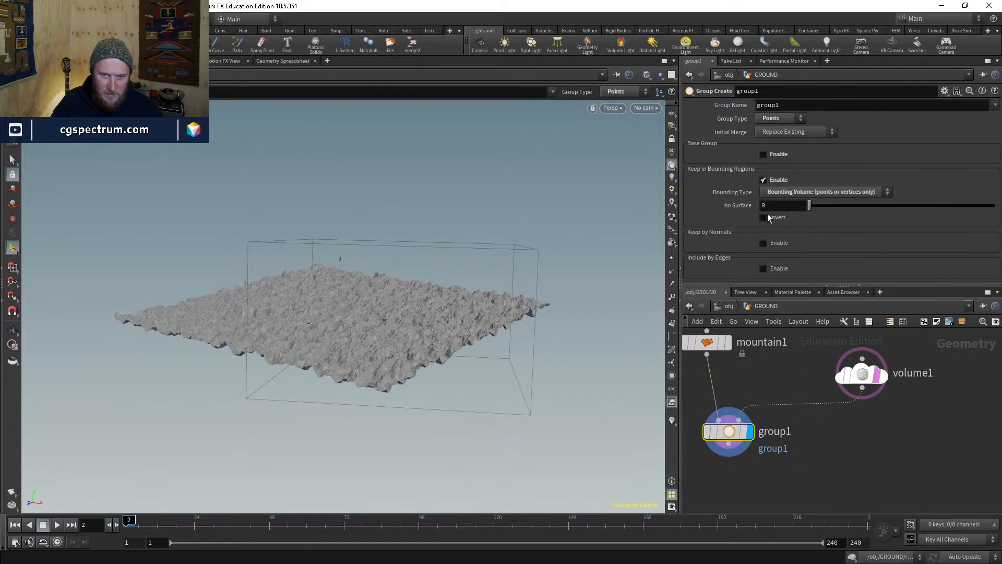
{"action": "left_click_drag", "start_coordinate": [809, 205], "coordinate": [820, 206]}
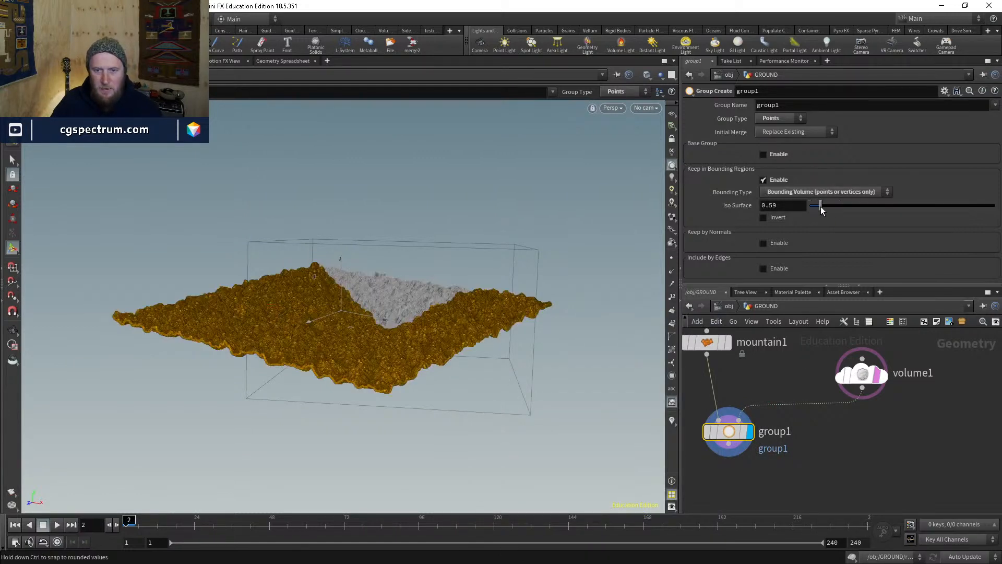
{"action": "left_click", "coordinate": [777, 217]}
{"action": "left_click", "coordinate": [787, 207]}
{"action": "key", "text": "BackSpace"}
{"action": "key", "text": "BackSpace"}
{"action": "key", "text": "BackSpace"}
{"action": "key", "text": "Return"}
{"action": "left_click", "coordinate": [786, 206]}
{"action": "key", "text": "BackSpace"}
{"action": "type", "text": ".1"}
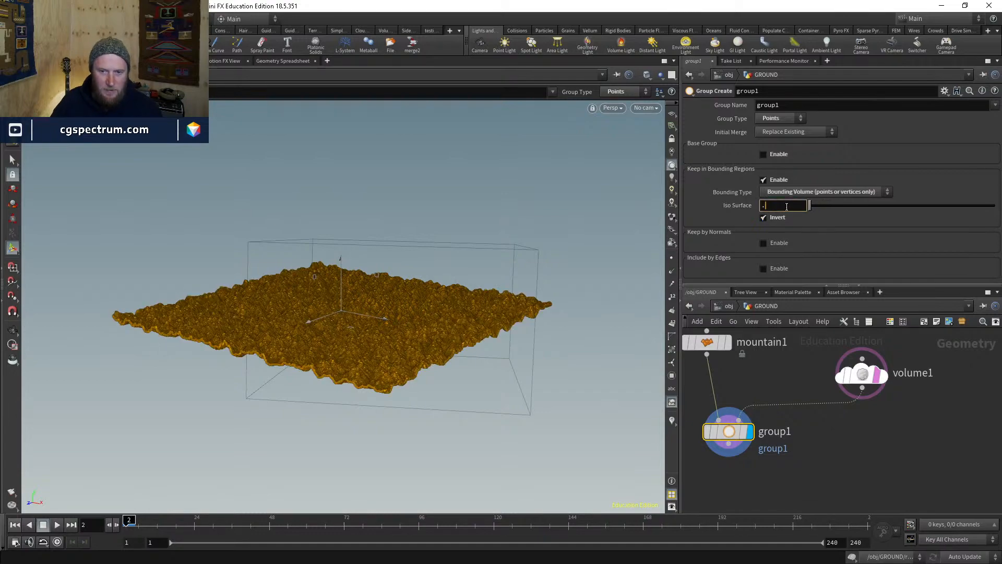
{"action": "key", "text": "Return"}
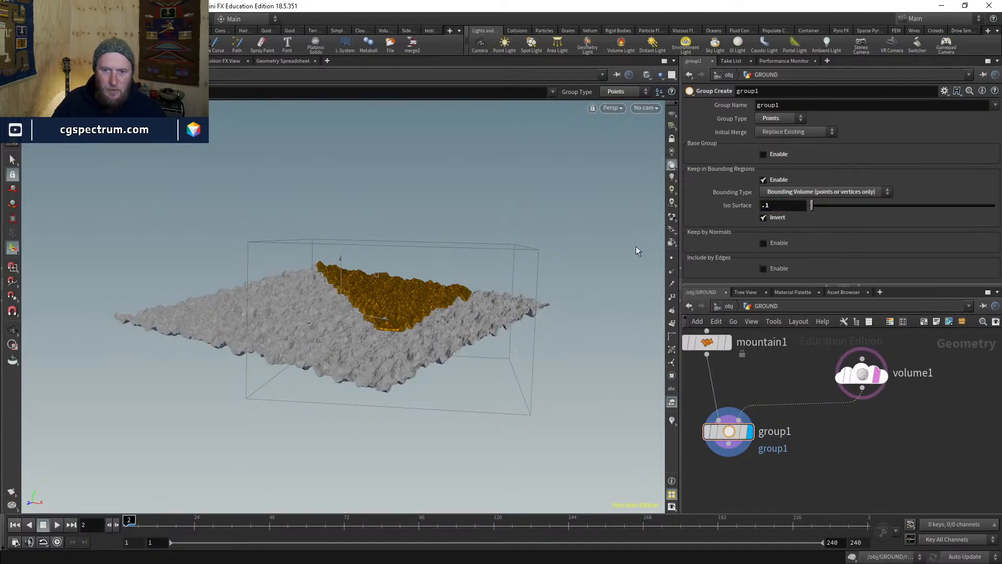
- Orbit the viewport around the grouped terrain wedge, then bring up the Tab node menu
{"action": "left_click_drag", "start_coordinate": [465, 230], "coordinate": [461, 266], "text": "alt"}
{"action": "right_click_drag", "start_coordinate": [461, 266], "coordinate": [452, 362], "text": "alt"}
{"action": "left_click_drag", "start_coordinate": [452, 363], "coordinate": [483, 372]}
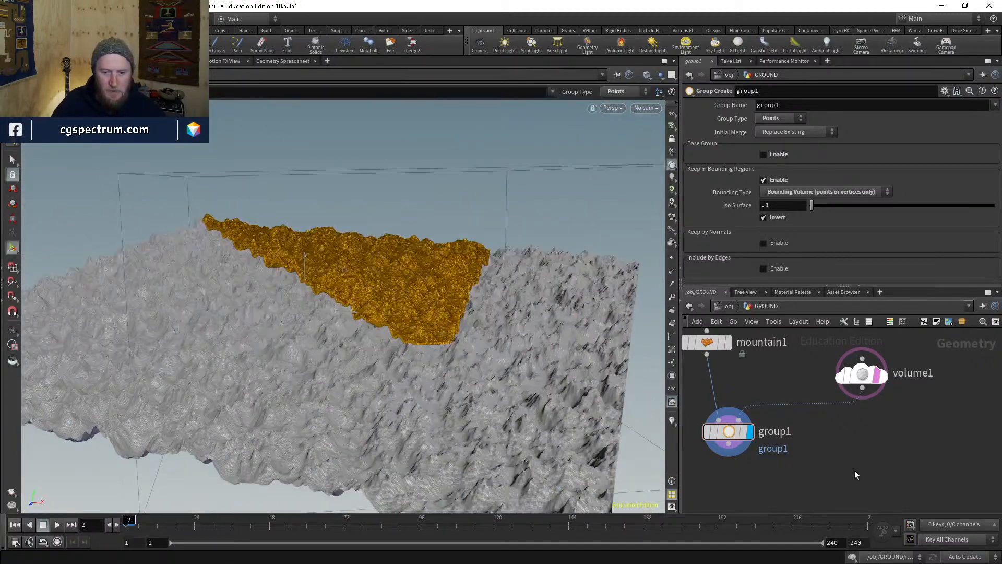
{"action": "middle_click_drag", "start_coordinate": [854, 475], "coordinate": [862, 411]}
{"action": "left_click_drag", "start_coordinate": [512, 326], "coordinate": [470, 383], "text": "alt"}
{"action": "key", "text": "Tab"}
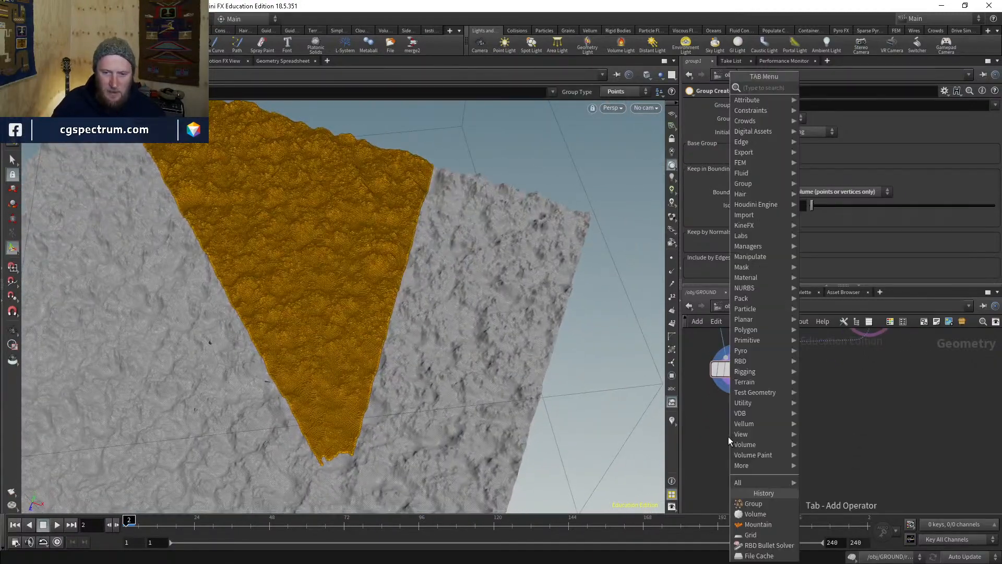
- Add a displayed Blast node after group1 that deletes everything outside group1
{"action": "type", "text": "blast"}
{"action": "key", "text": "Return"}
{"action": "left_click", "coordinate": [728, 436]}
{"action": "left_click_drag", "start_coordinate": [728, 424], "coordinate": [727, 376]}
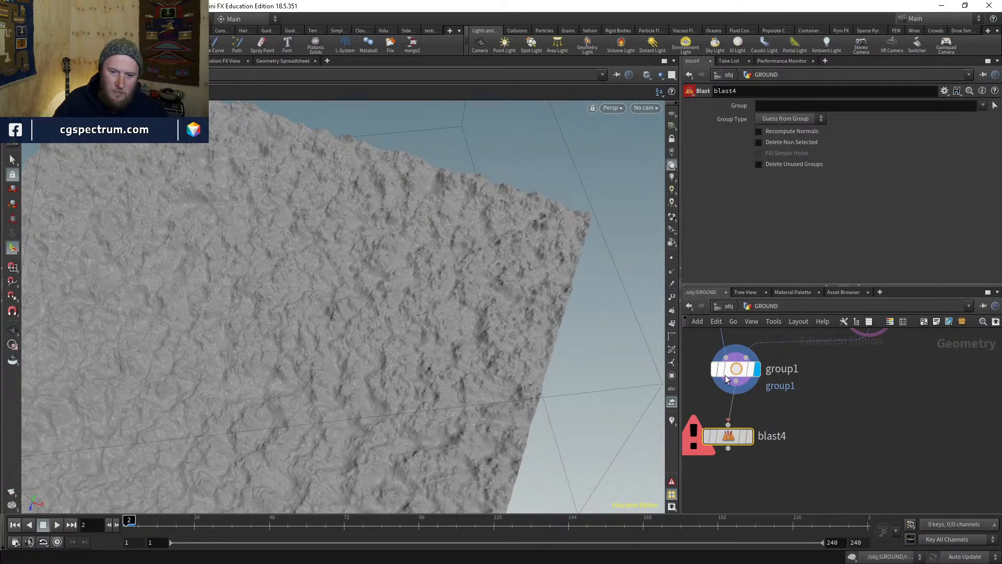
{"action": "left_click", "coordinate": [749, 436]}
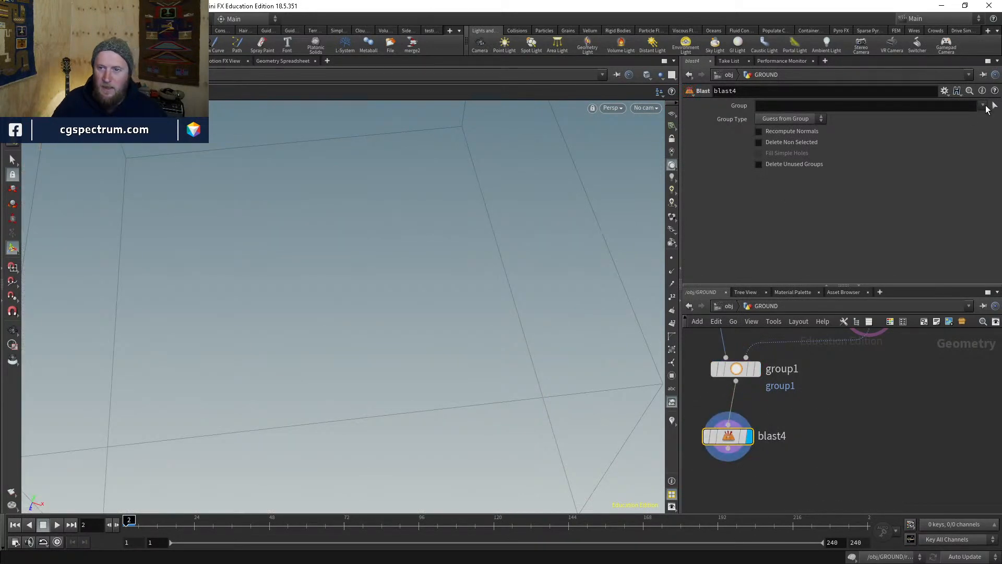
{"action": "left_click", "coordinate": [982, 106]}
{"action": "left_click", "coordinate": [971, 118]}
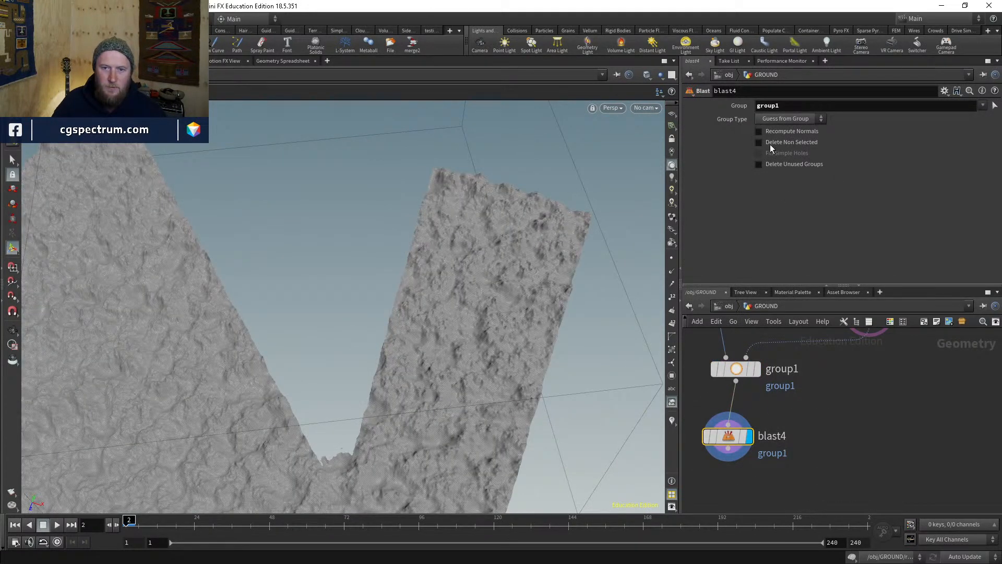
{"action": "left_click", "coordinate": [771, 144]}
- Look through cam2 in the viewport
{"action": "left_click", "coordinate": [645, 108]}
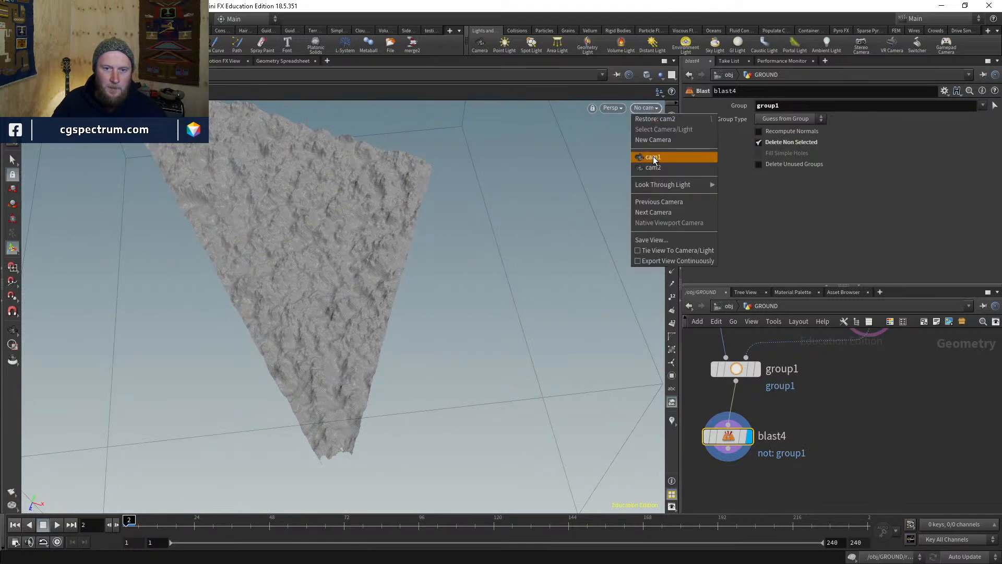
{"action": "left_click", "coordinate": [653, 157]}
{"action": "left_click", "coordinate": [648, 108]}
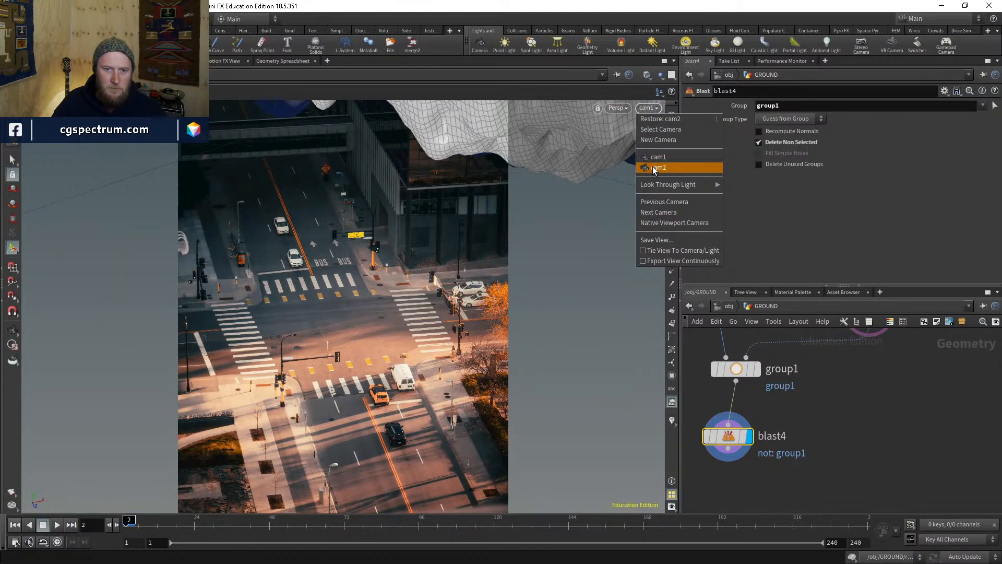
{"action": "left_click", "coordinate": [654, 168]}
{"action": "middle_click_drag", "start_coordinate": [807, 494], "coordinate": [806, 431]}
{"action": "key", "text": "Tab"}
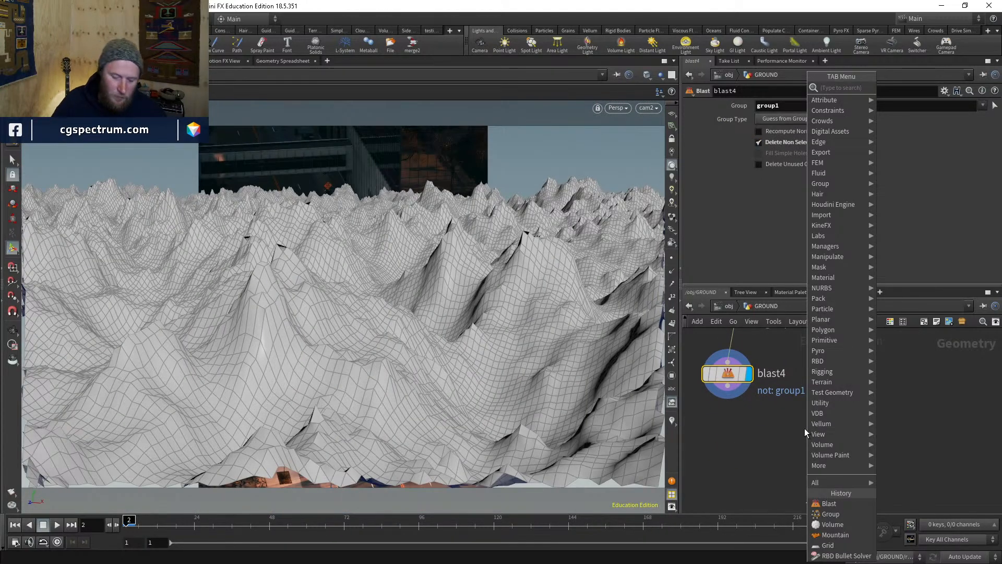
- Add a remesh2 node below blast4 and wire blast4's output into it
{"action": "type", "text": "reme"}
{"action": "key", "text": "Return"}
{"action": "key", "text": "Return"}
{"action": "left_click_drag", "start_coordinate": [804, 428], "coordinate": [802, 458]}
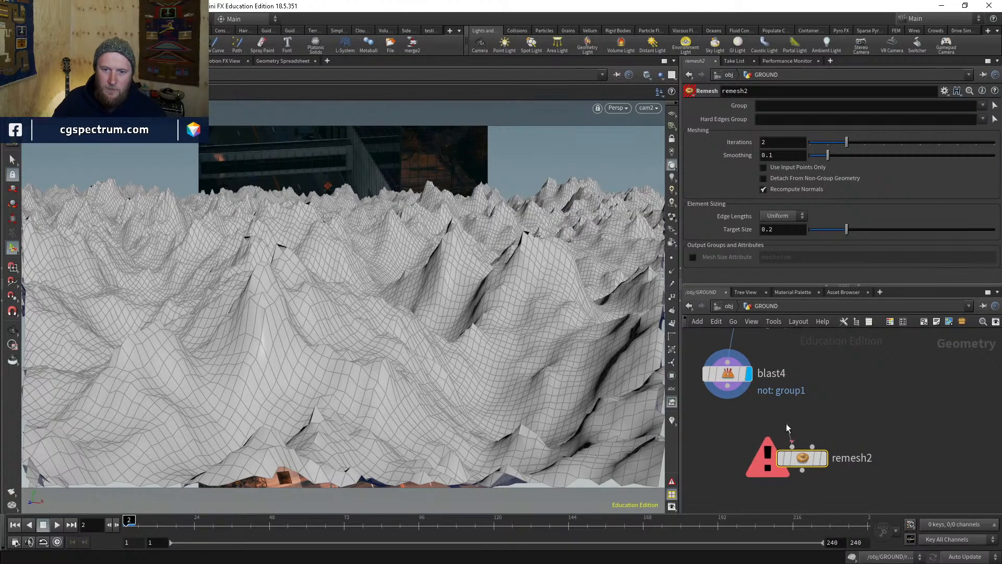
{"action": "left_click", "coordinate": [791, 442]}
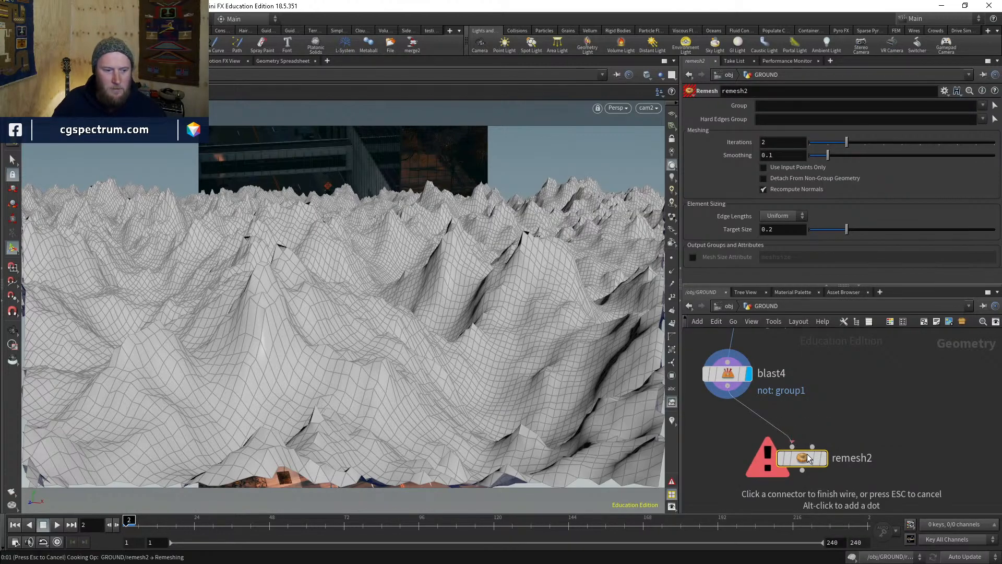
{"action": "left_click", "coordinate": [810, 459]}
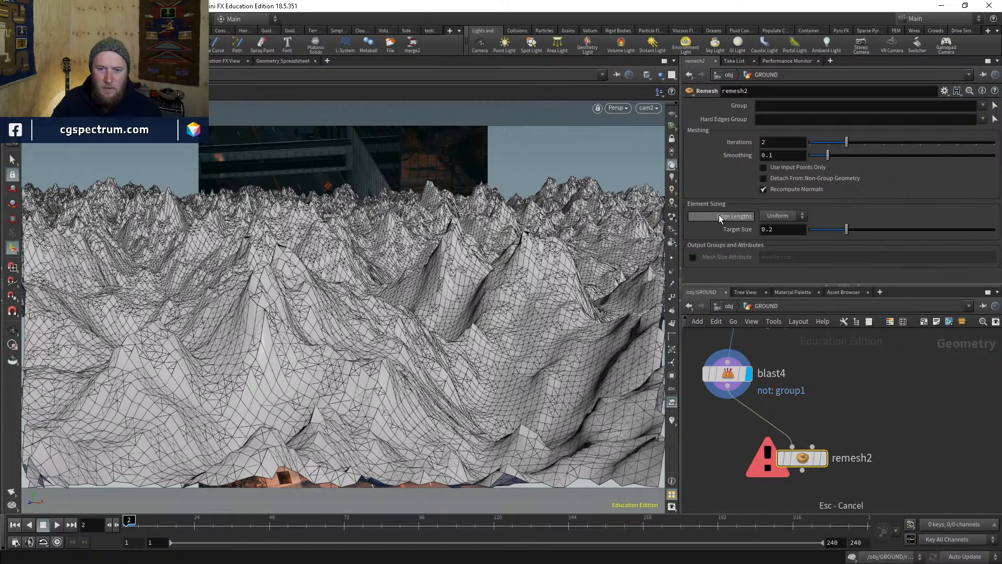
- Set remesh2's Edge Lengths to Adaptive and expand Control Attributes
{"action": "left_click", "coordinate": [781, 217]}
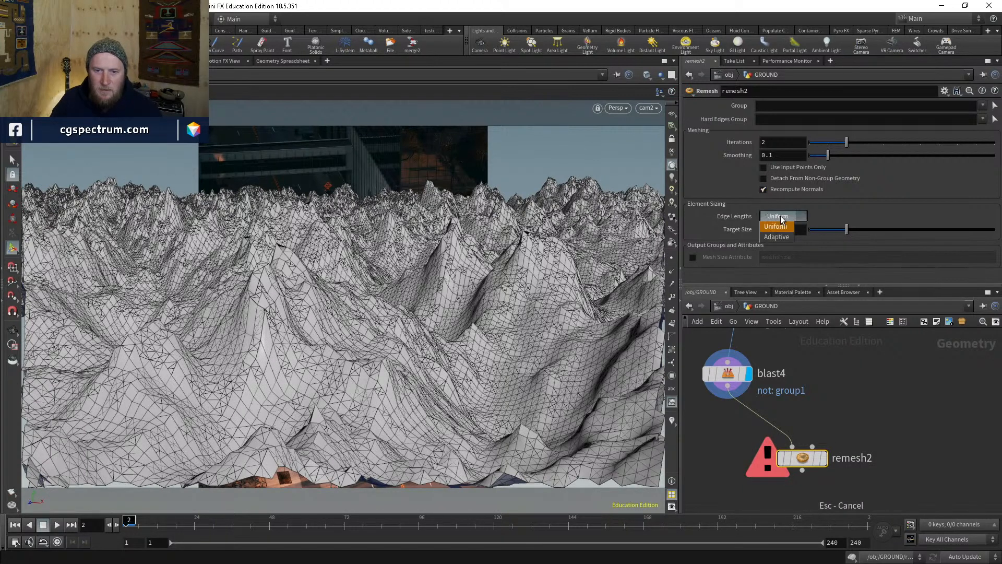
{"action": "left_click", "coordinate": [778, 237]}
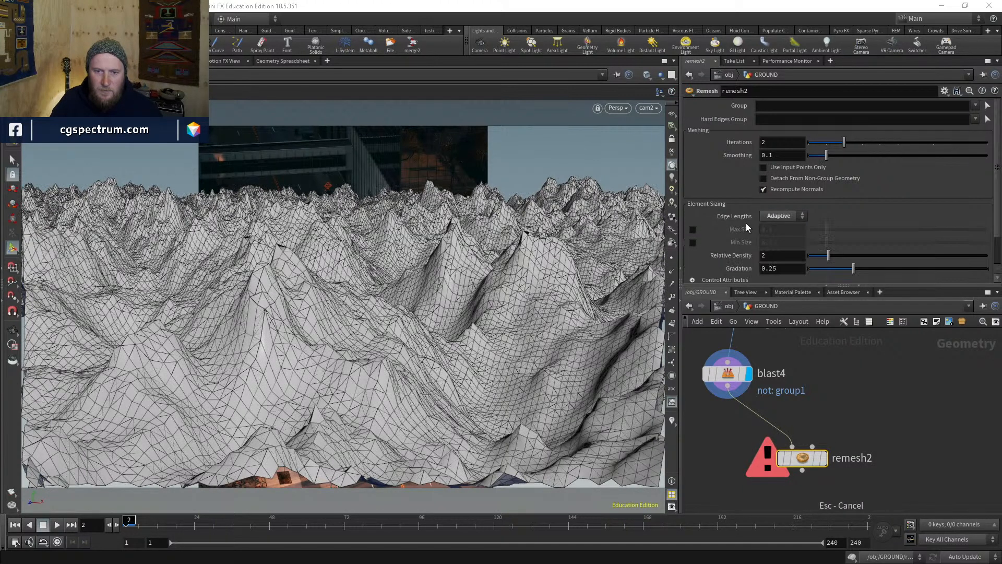
{"action": "scroll", "coordinate": [746, 223], "scroll_direction": "down", "scroll_amount": 2}
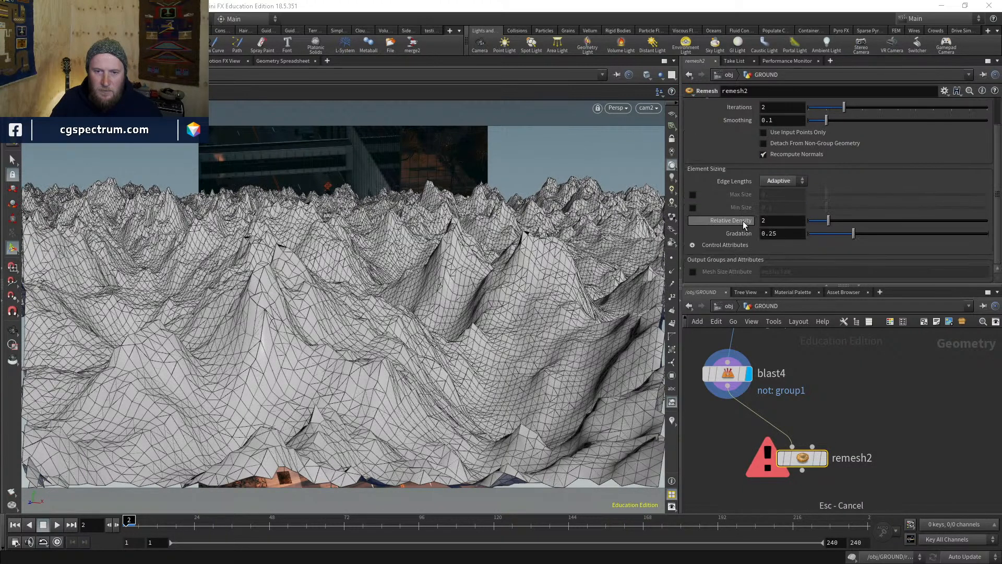
{"action": "left_click", "coordinate": [693, 245]}
{"action": "scroll", "coordinate": [728, 231], "scroll_direction": "down", "scroll_amount": 2}
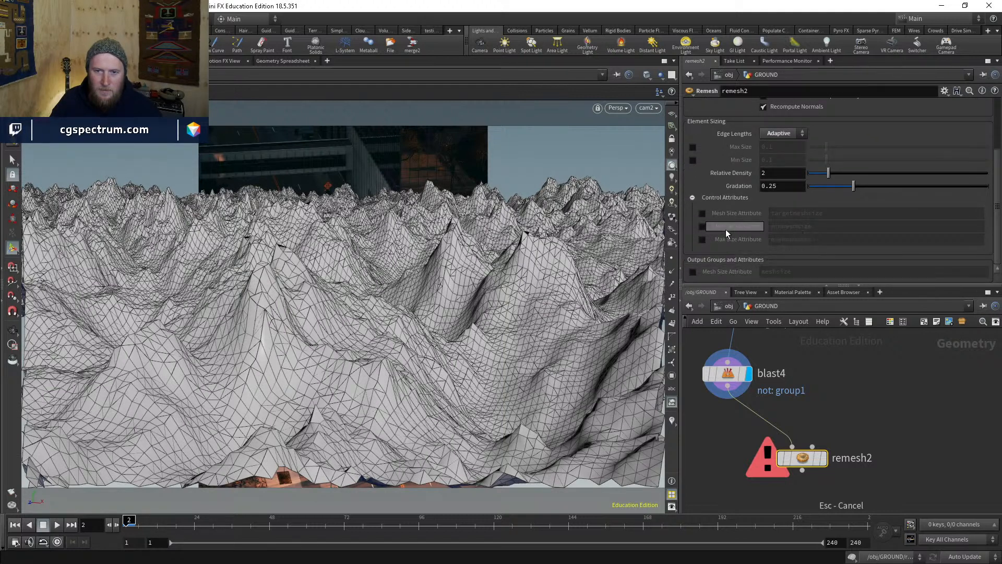
{"action": "scroll", "coordinate": [725, 229], "scroll_direction": "up", "scroll_amount": 3}
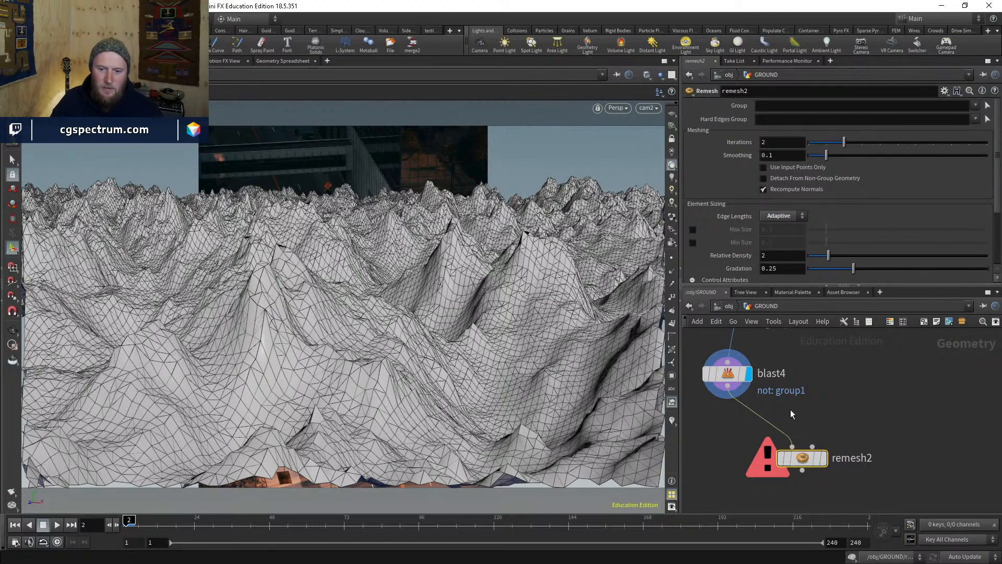
- Review remesh2's parameters and move the node below and right of blast4
{"action": "left_click_drag", "start_coordinate": [812, 460], "coordinate": [829, 440]}
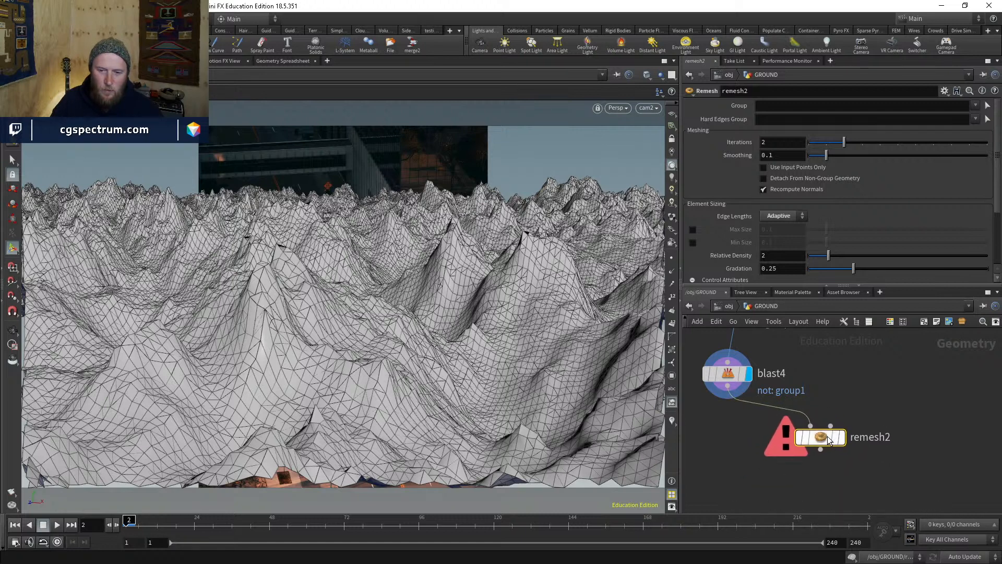
{"action": "scroll", "coordinate": [726, 213], "scroll_direction": "down", "scroll_amount": 3}
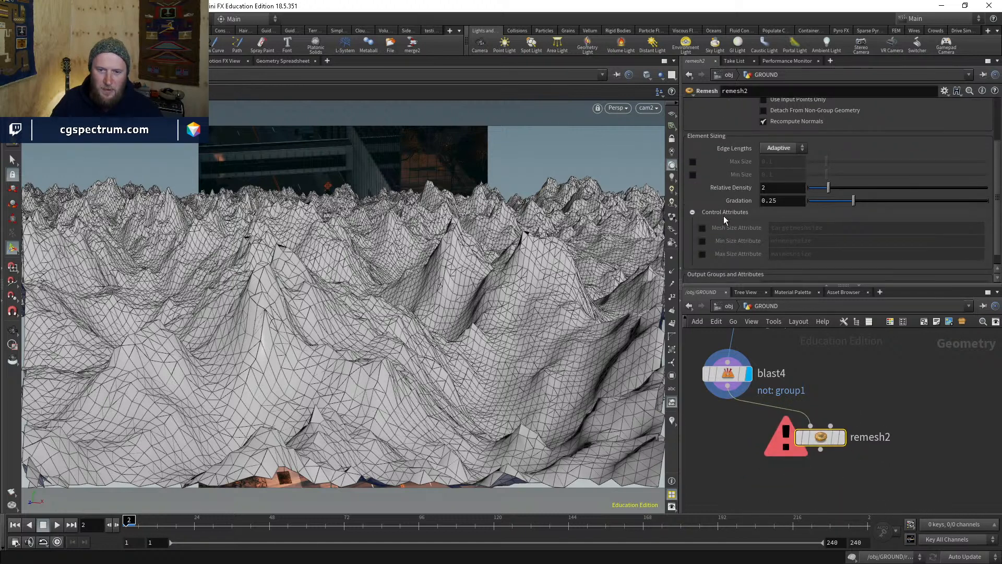
{"action": "scroll", "coordinate": [723, 215], "scroll_direction": "down", "scroll_amount": 1}
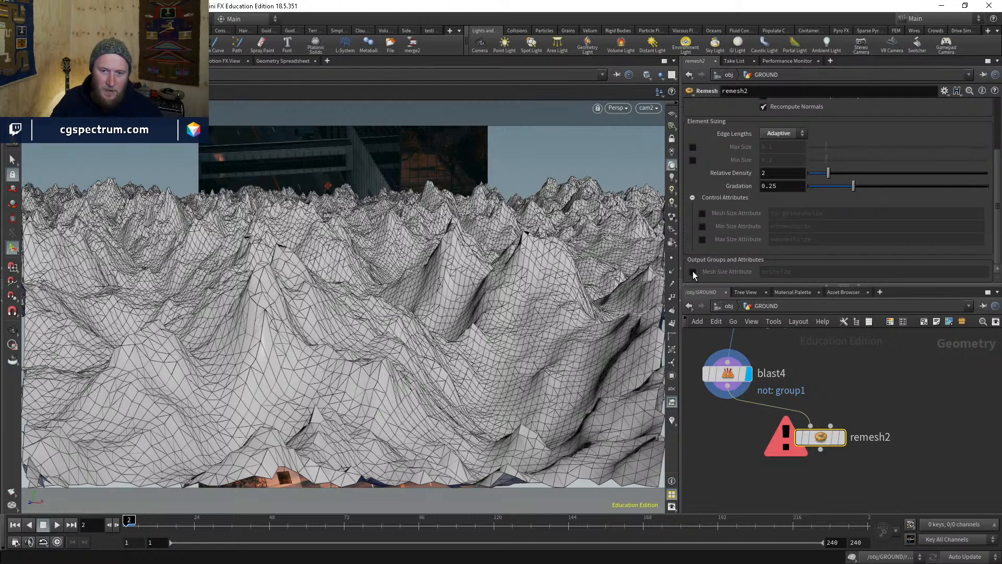
{"action": "scroll", "coordinate": [744, 217], "scroll_direction": "up", "scroll_amount": 4}
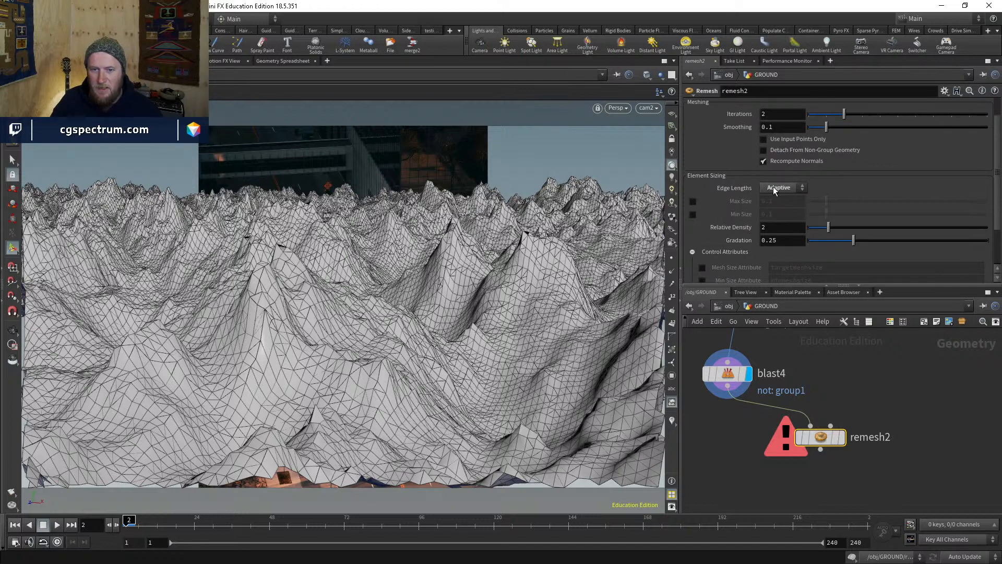
{"action": "scroll", "coordinate": [729, 228], "scroll_direction": "down", "scroll_amount": 4}
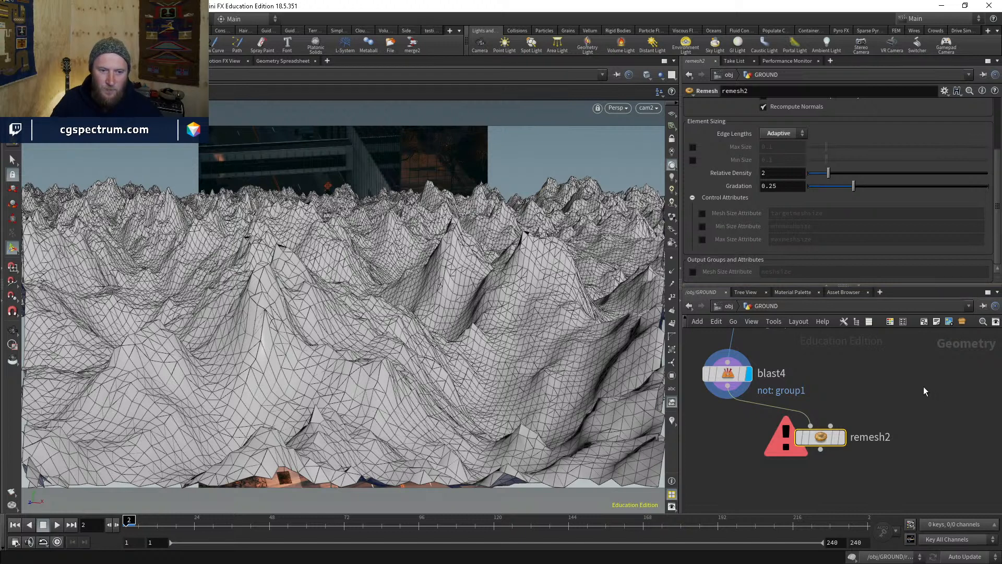
{"action": "left_click_drag", "start_coordinate": [823, 439], "coordinate": [857, 495]}
- Pan the network between the group1 chain and blast4/remesh2, briefly visiting the chat window
{"action": "middle_click_drag", "start_coordinate": [841, 353], "coordinate": [822, 448]}
{"action": "middle_click_drag", "start_coordinate": [855, 374], "coordinate": [851, 424]}
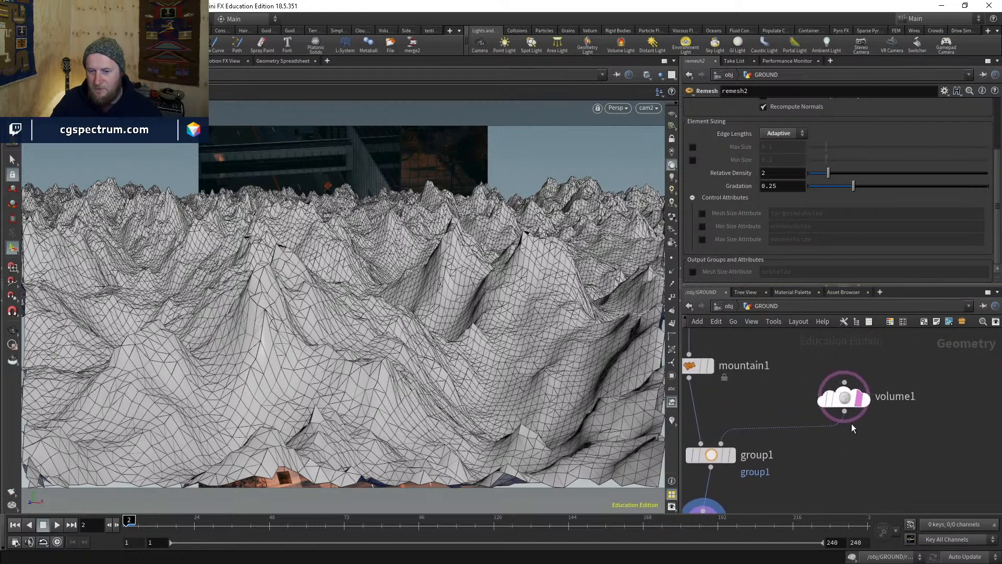
{"action": "middle_click_drag", "start_coordinate": [836, 476], "coordinate": [839, 302]}
{"action": "middle_click_drag", "start_coordinate": [840, 415], "coordinate": [851, 463]}
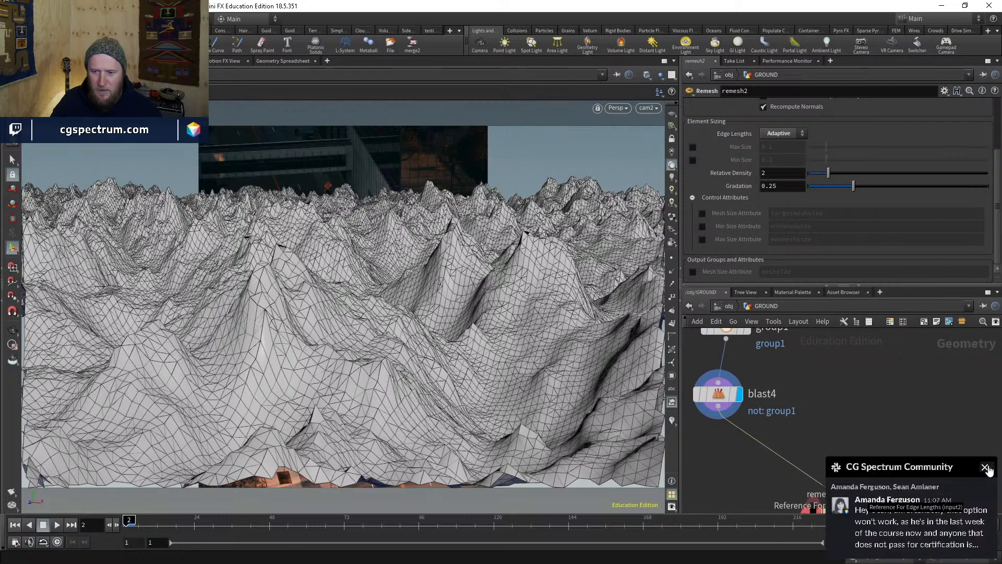
{"action": "left_click", "coordinate": [985, 467]}
{"action": "middle_click_drag", "start_coordinate": [859, 436], "coordinate": [859, 398]}
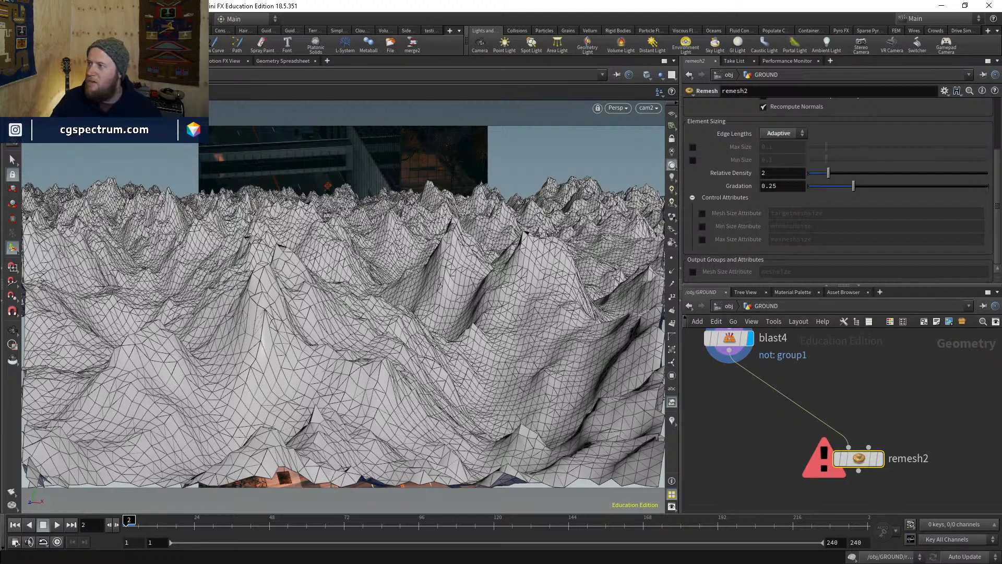
{"action": "key", "text": "alt+Tab"}
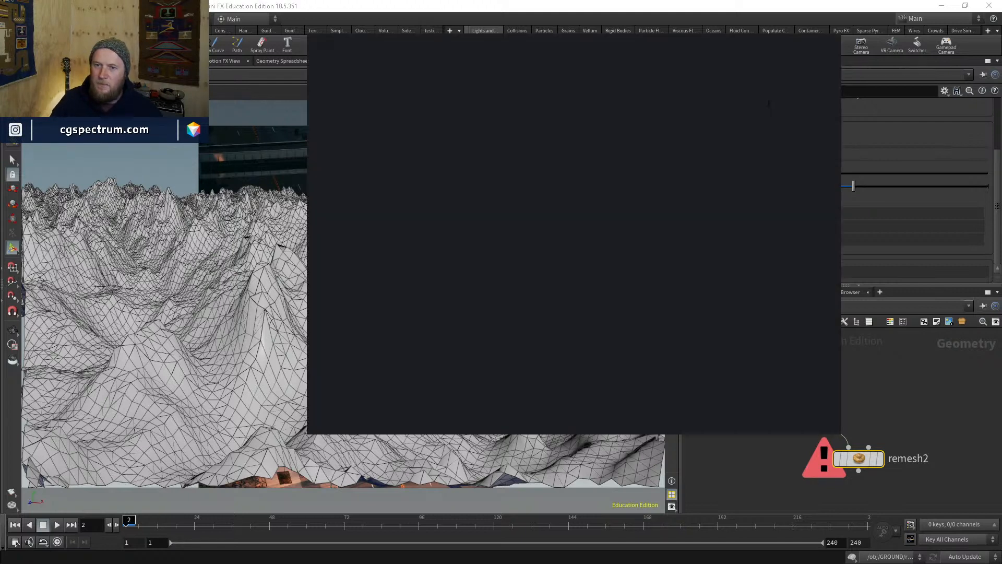
{"action": "key", "text": "alt+Tab"}
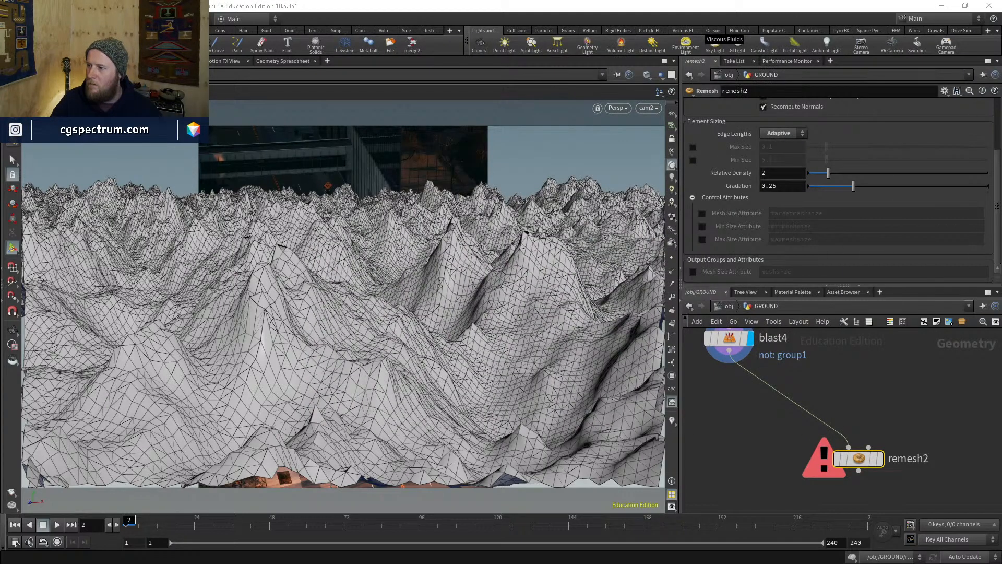
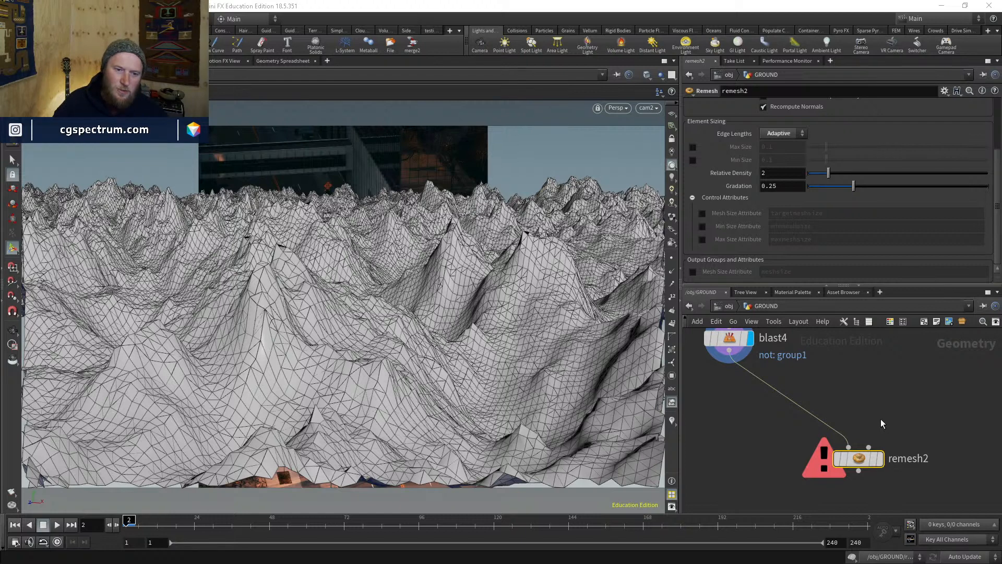
- Select volume1 and frame the viewport on its cam2 frustum density volume
{"action": "middle_click_drag", "start_coordinate": [897, 427], "coordinate": [860, 497]}
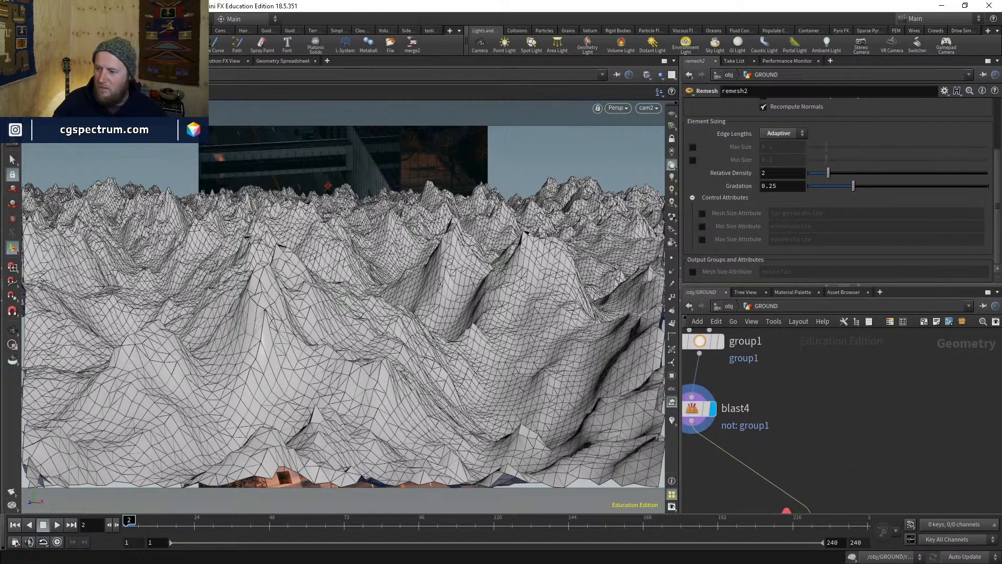
{"action": "middle_click_drag", "start_coordinate": [792, 377], "coordinate": [760, 502]}
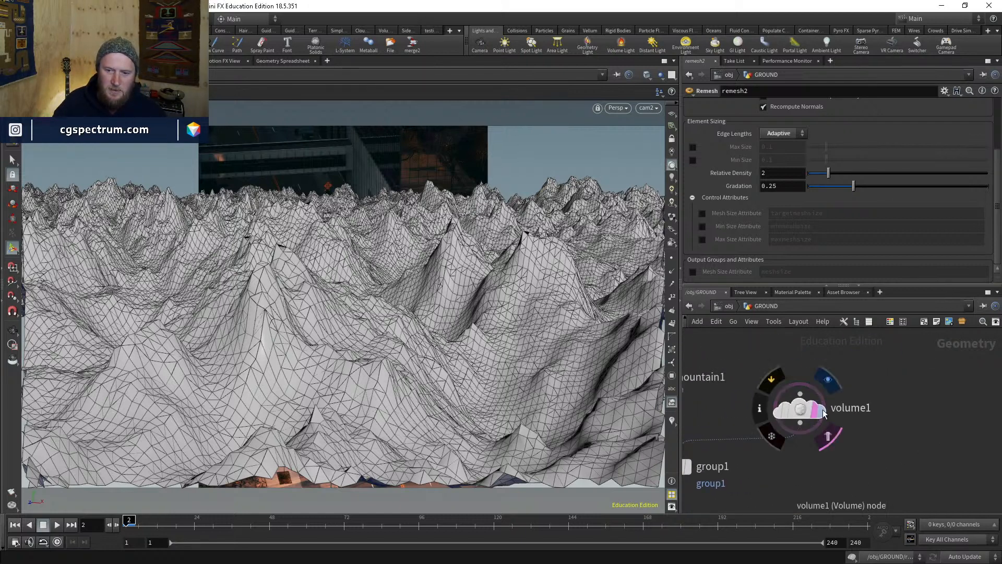
{"action": "left_click_drag", "start_coordinate": [818, 410], "coordinate": [850, 403]}
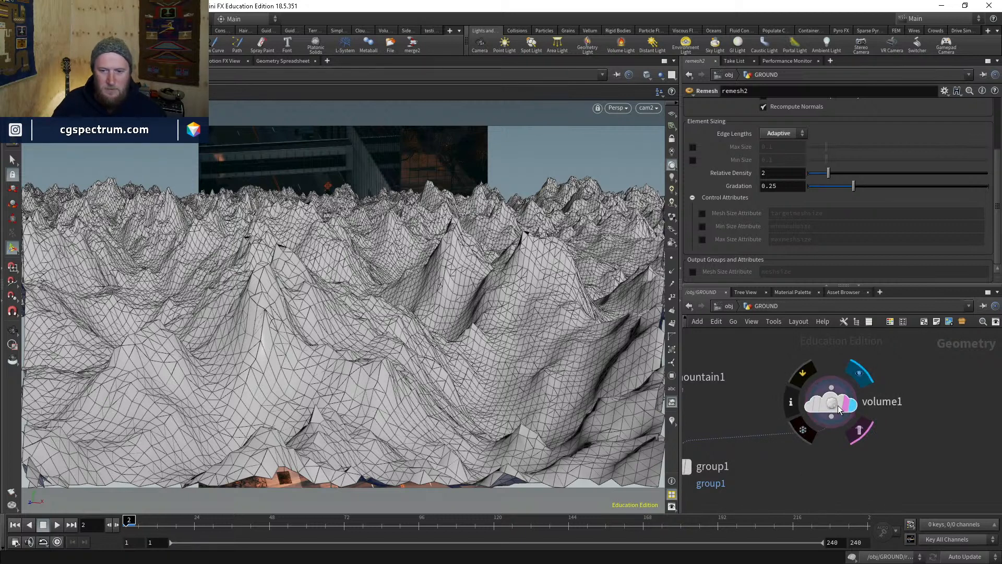
{"action": "left_click", "coordinate": [827, 407]}
{"action": "key", "text": "space+g"}
{"action": "left_click_drag", "start_coordinate": [448, 322], "coordinate": [454, 285]}
{"action": "key", "text": "Tab"}
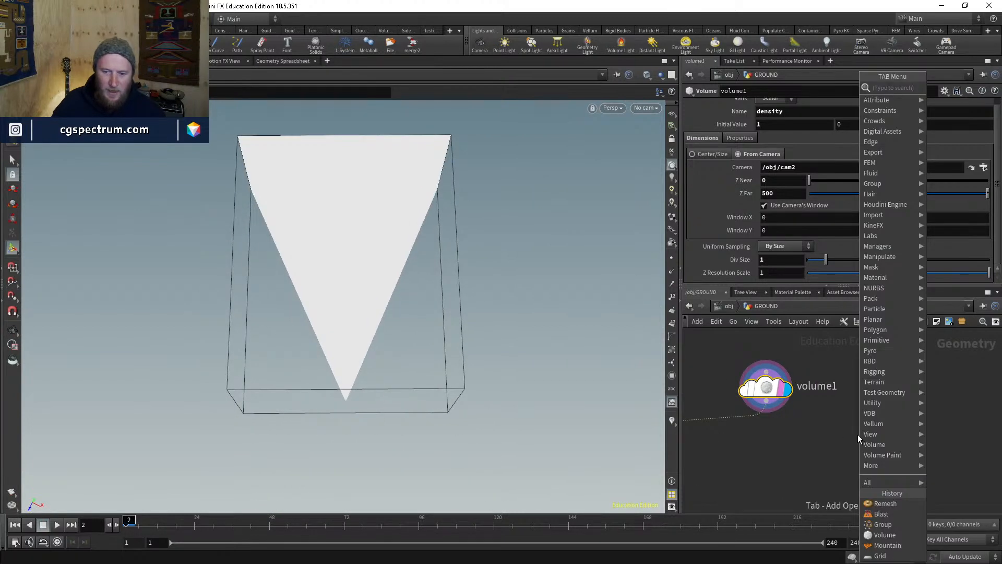
- Add an Object Merge node with /obj/cam2 as Object 1
{"action": "left_click", "coordinate": [852, 431]}
{"action": "left_click", "coordinate": [851, 431]}
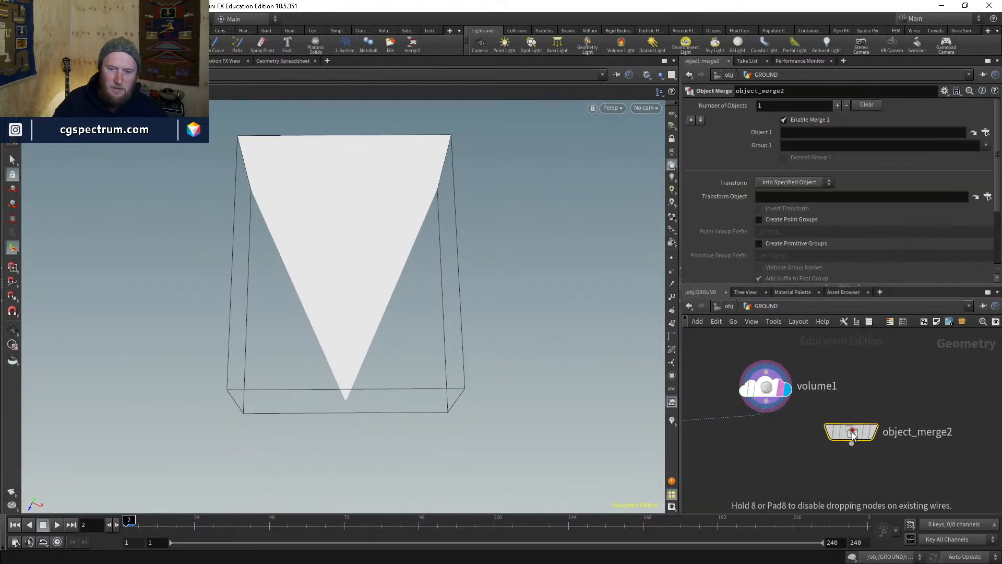
{"action": "left_click", "coordinate": [980, 133]}
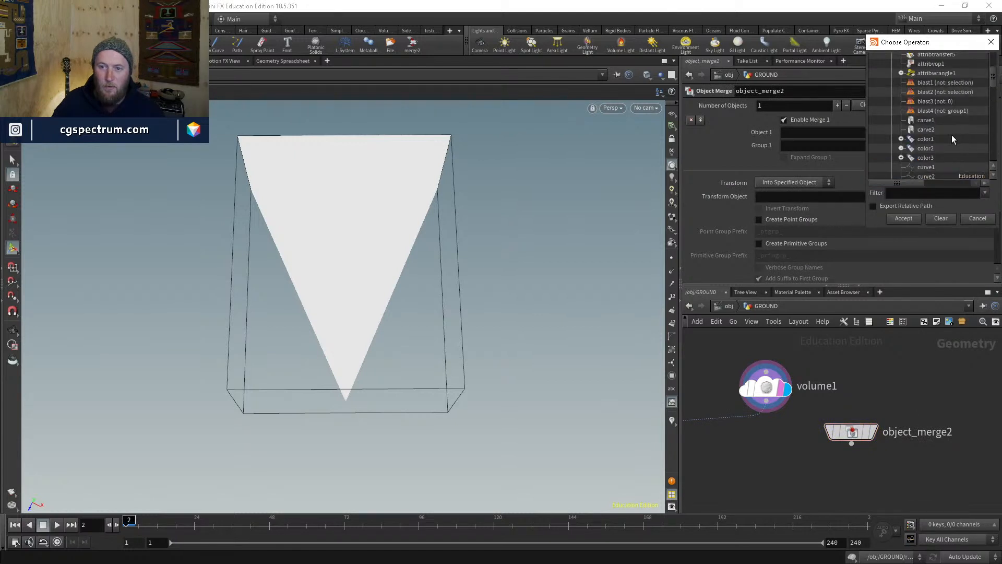
{"action": "left_click", "coordinate": [892, 77]}
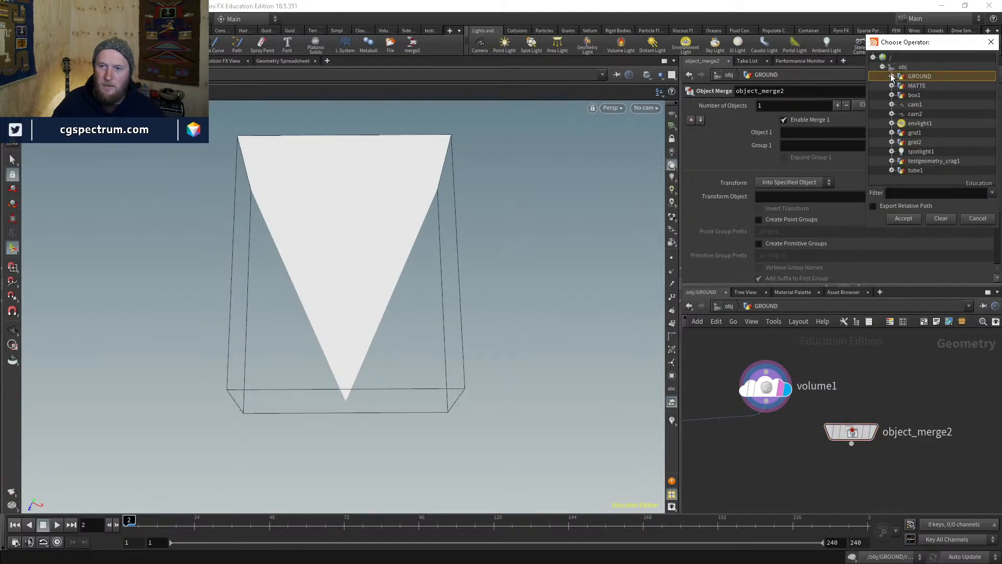
{"action": "left_click", "coordinate": [884, 67]}
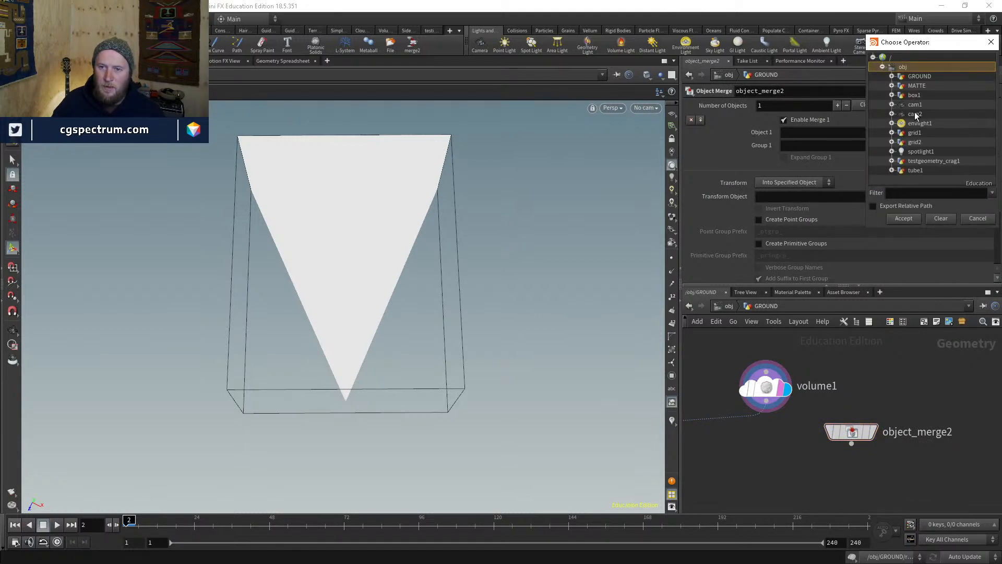
{"action": "double_click", "coordinate": [916, 115]}
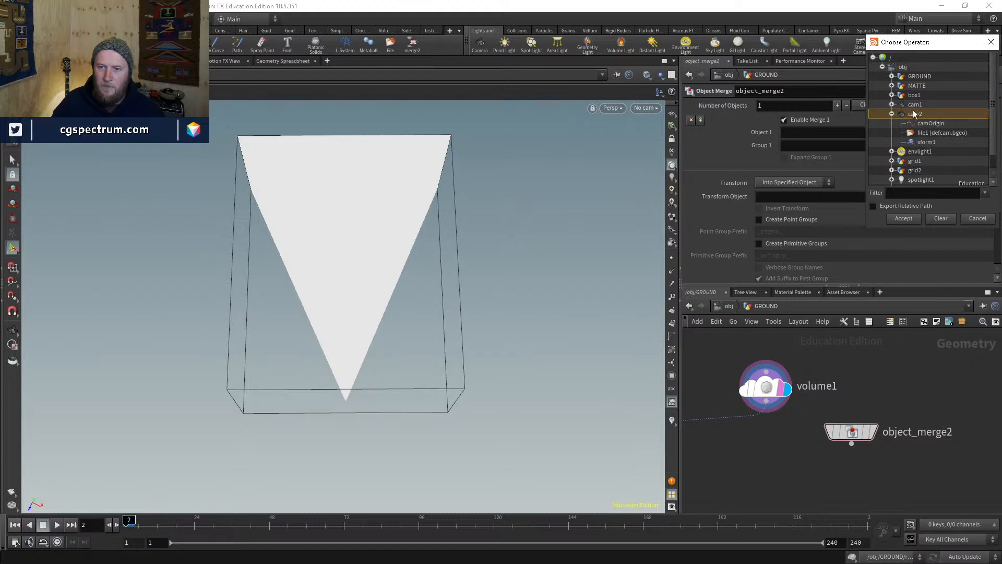
{"action": "left_click", "coordinate": [893, 113]}
{"action": "left_click", "coordinate": [902, 218]}
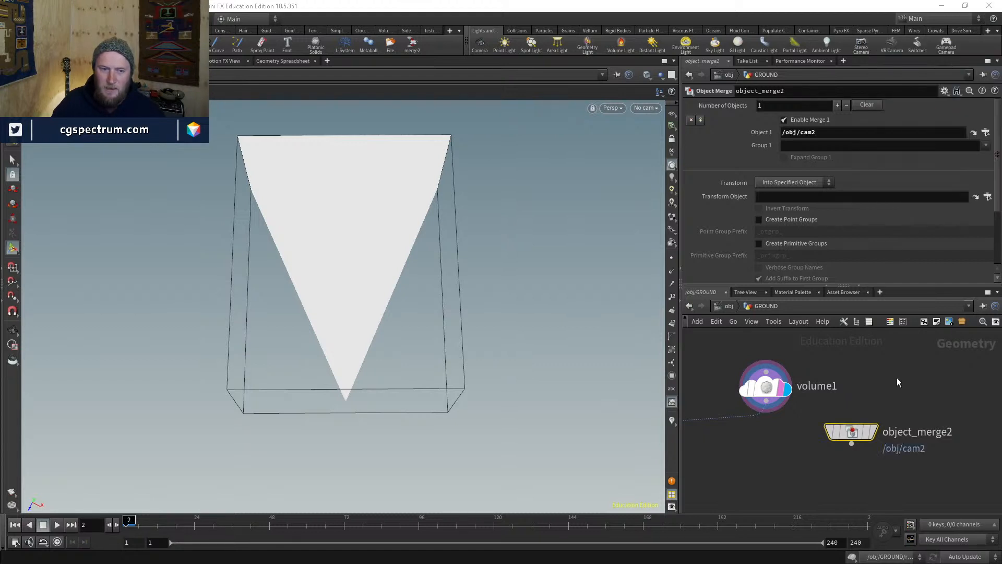
- Display object_merge2 and set its Transform to Into This Object
{"action": "left_click", "coordinate": [877, 431]}
{"action": "left_click", "coordinate": [780, 182]}
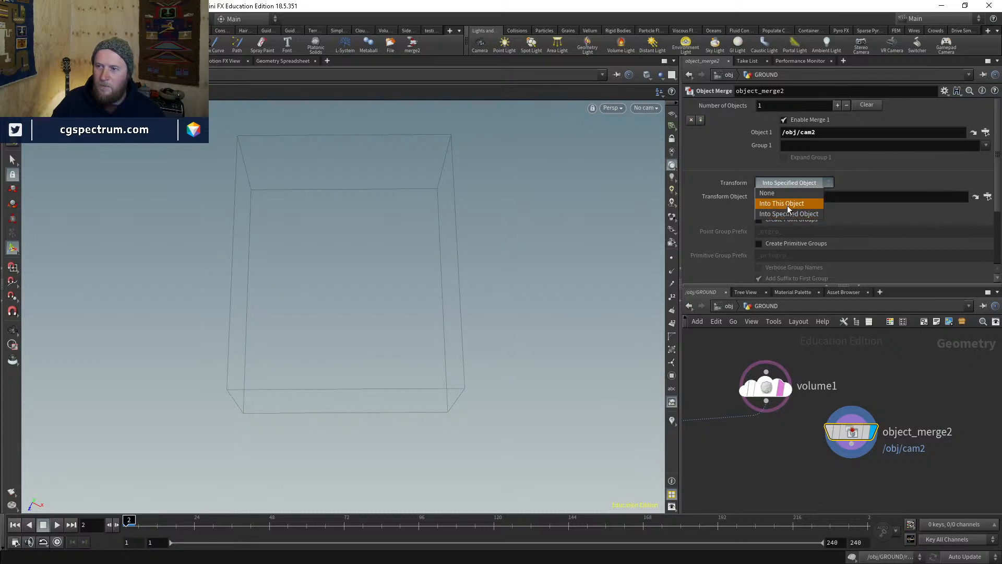
{"action": "left_click", "coordinate": [787, 203]}
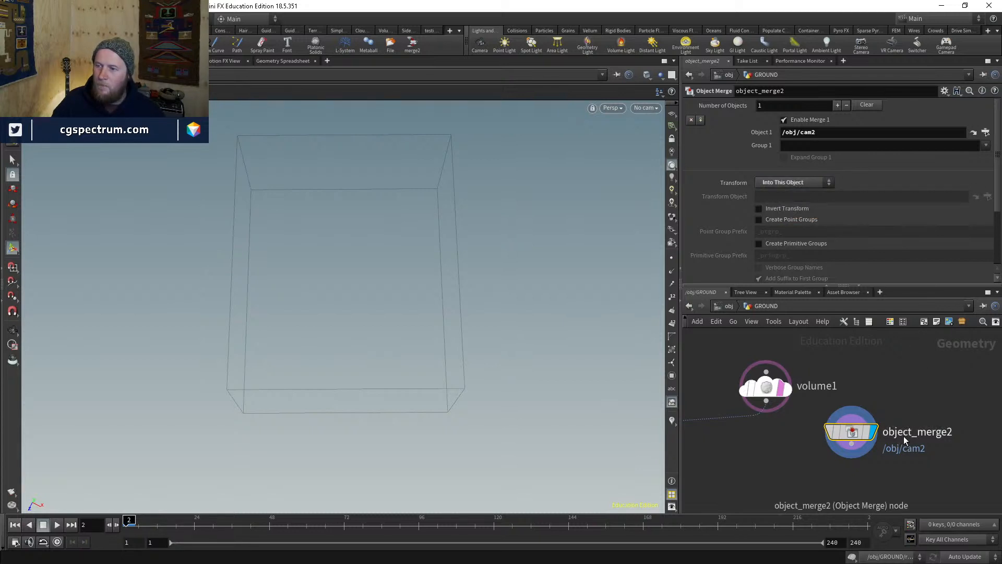
{"action": "mouse_move", "coordinate": [903, 436]}
{"action": "middle_mouse_down"}
{"action": "mouse_move", "coordinate": [894, 393]}
{"action": "mouse_move", "coordinate": [920, 404]}
{"action": "middle_mouse_up"}
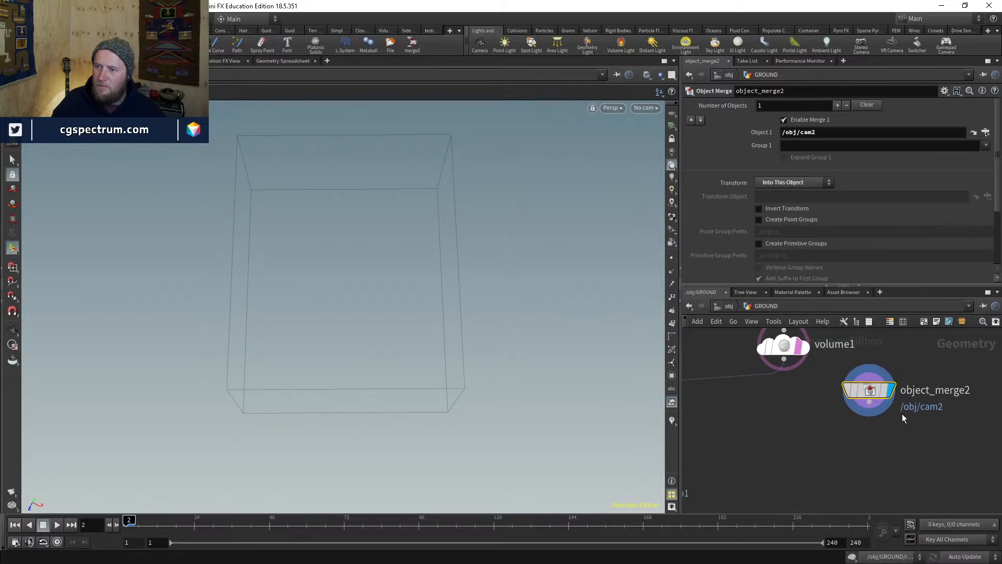
{"action": "middle_click_drag", "start_coordinate": [849, 421], "coordinate": [867, 408]}
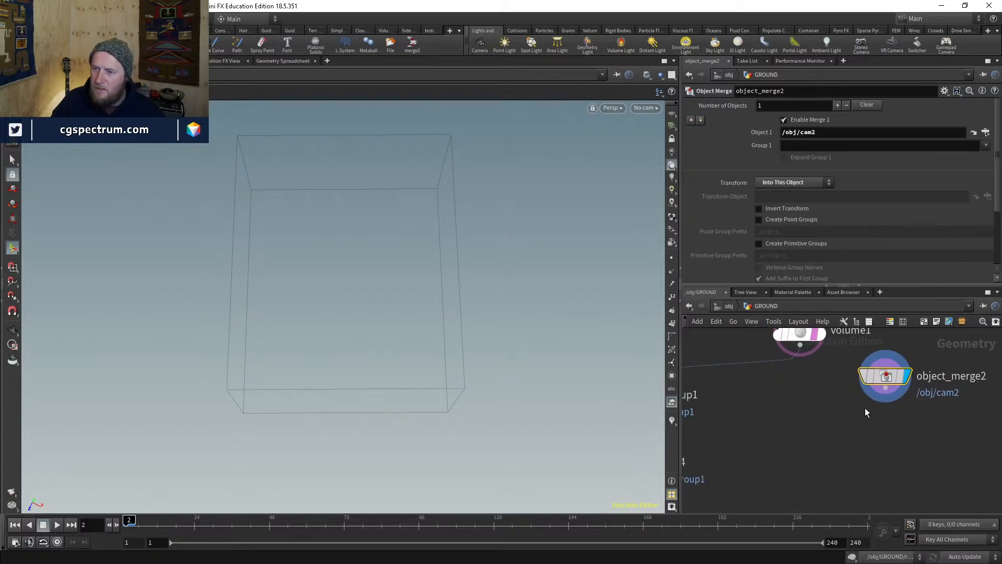
{"action": "middle_click_drag", "start_coordinate": [865, 412], "coordinate": [869, 411]}
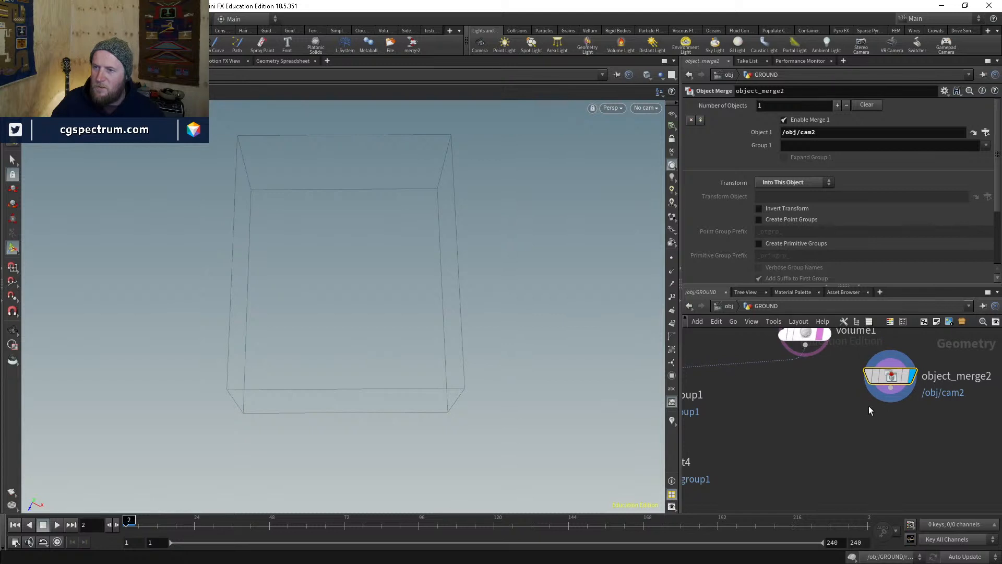
{"action": "scroll", "coordinate": [864, 402], "scroll_direction": "up", "scroll_amount": 3}
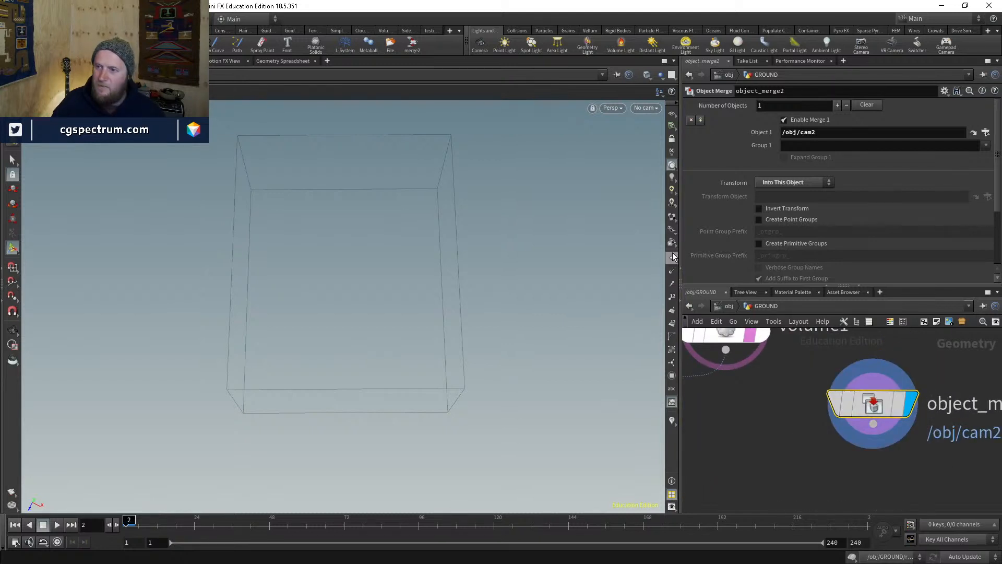
{"action": "middle_click_drag", "start_coordinate": [789, 446], "coordinate": [798, 393]}
- Add a Delete node via the 'del' search
{"action": "key", "text": "Tab"}
{"action": "type", "text": "del"}
{"action": "key", "text": "Return"}
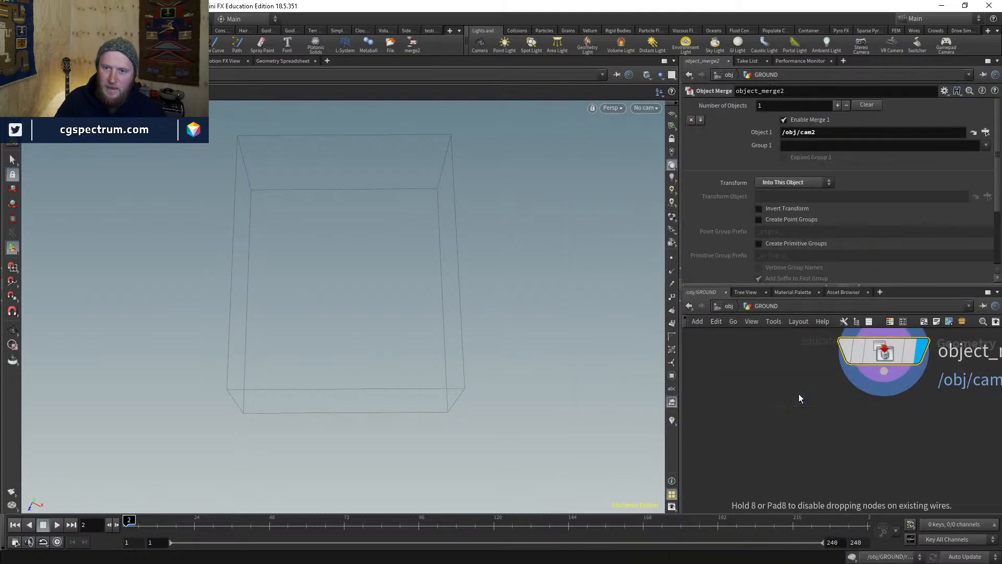
{"action": "left_click", "coordinate": [798, 394]}
{"action": "left_click", "coordinate": [750, 162]}
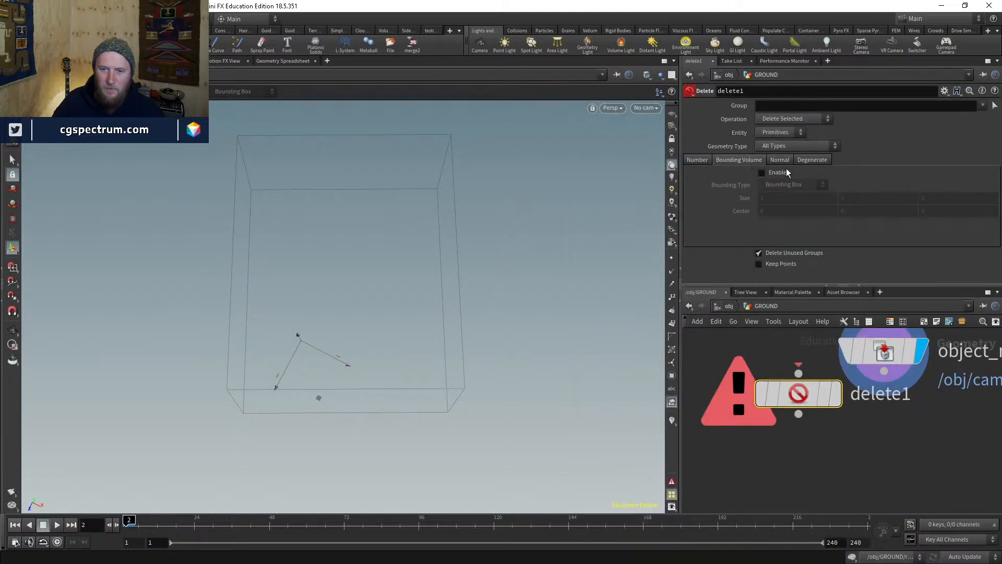
{"action": "left_click", "coordinate": [804, 160]}
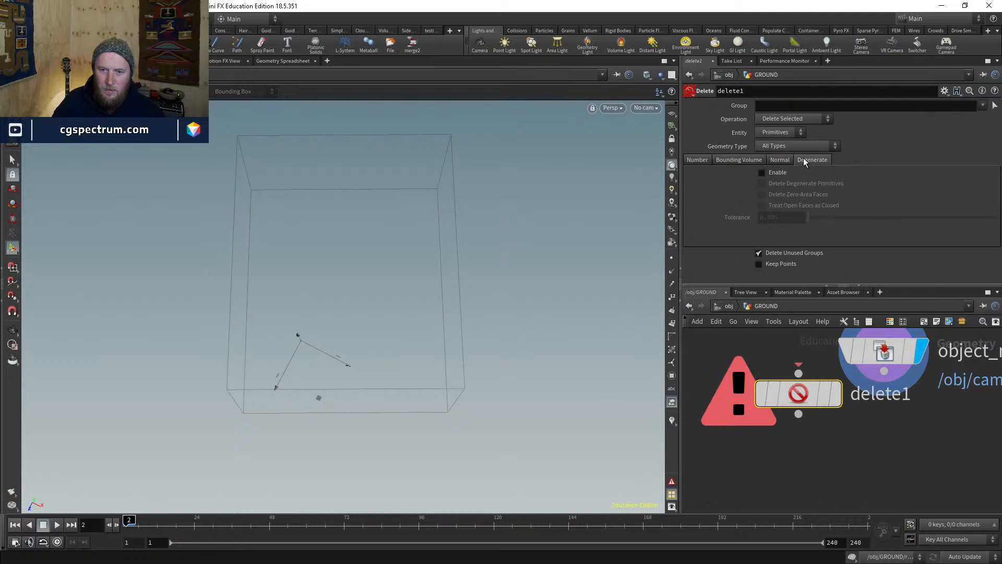
{"action": "left_click", "coordinate": [696, 160]}
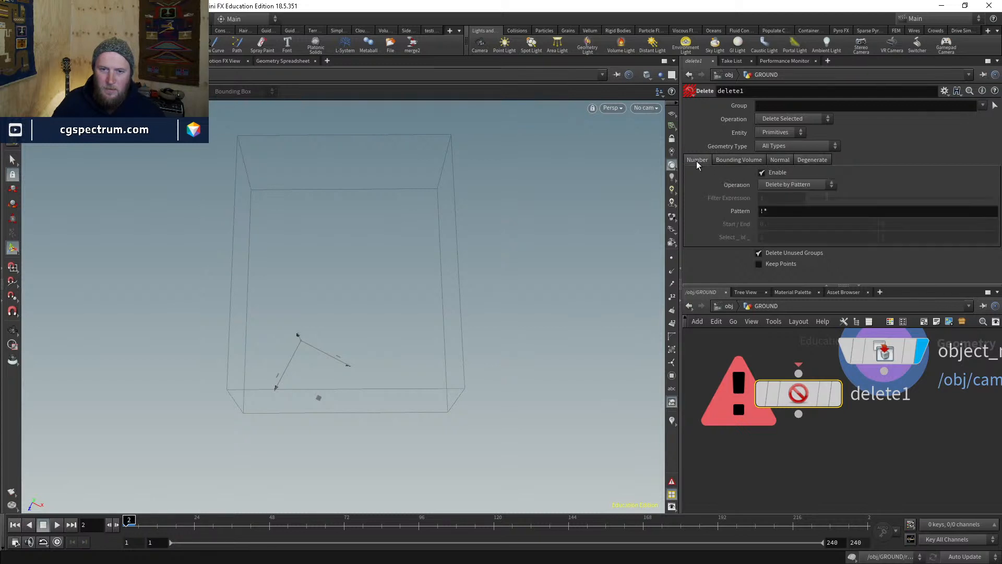
{"action": "left_click", "coordinate": [751, 162]}
{"action": "left_click", "coordinate": [762, 172]}
{"action": "left_click", "coordinate": [793, 184]}
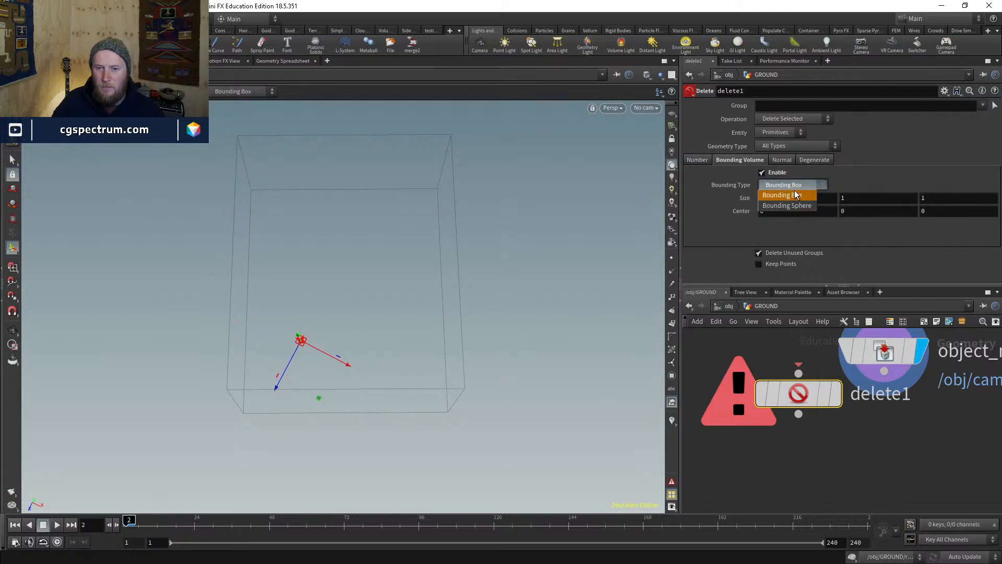
{"action": "left_click", "coordinate": [790, 193]}
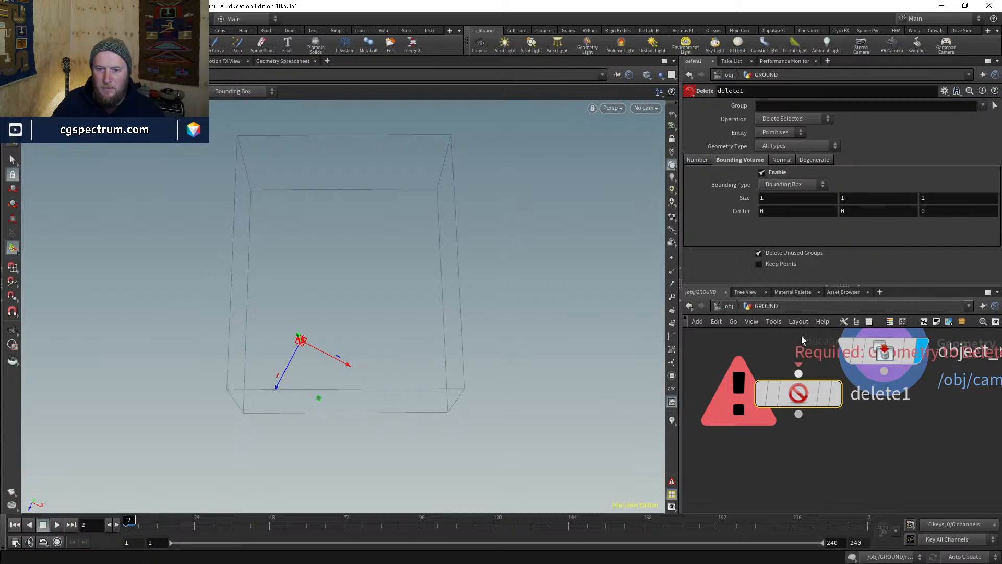
{"action": "left_click", "coordinate": [781, 160]}
{"action": "left_click", "coordinate": [818, 163]}
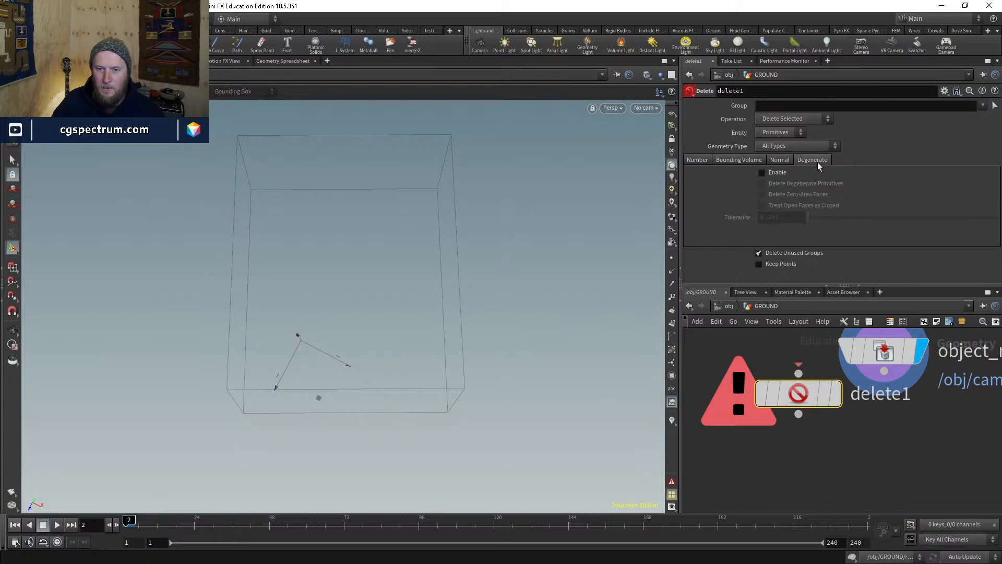
{"action": "left_click", "coordinate": [790, 159]}
{"action": "left_click", "coordinate": [699, 159]}
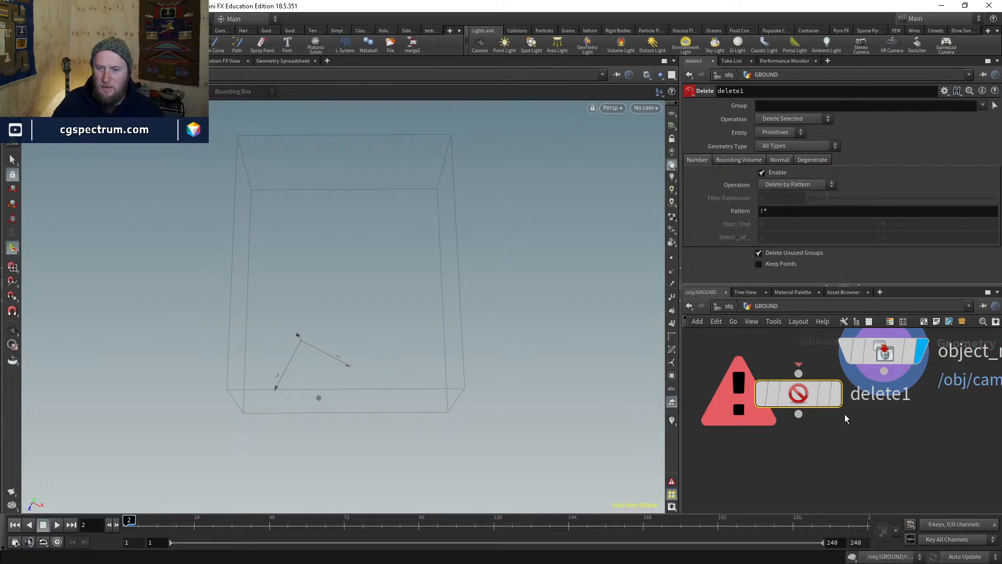
{"action": "key", "text": "Delete"}
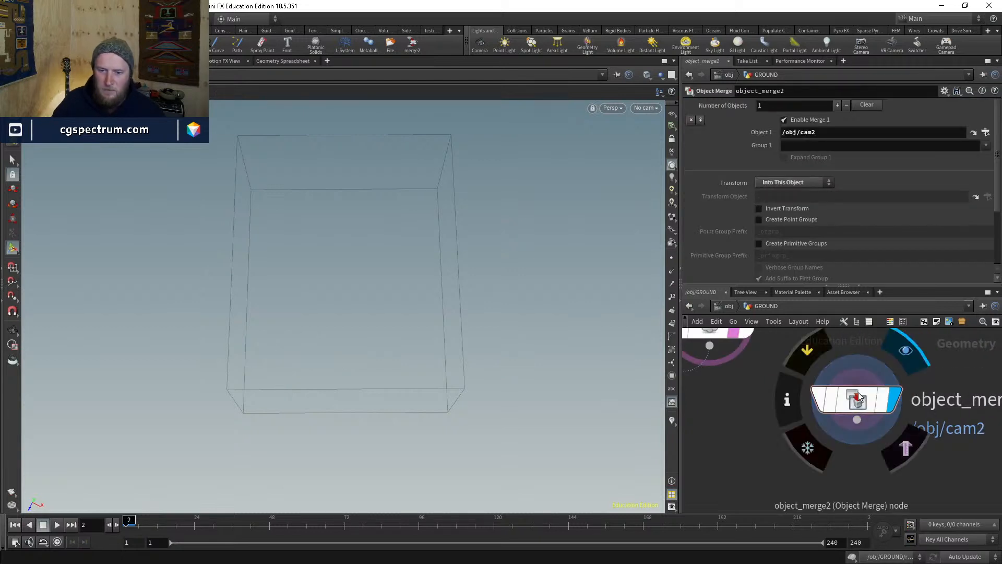
- Frame and orbit around the merged cam2 wireframe, and shift object_merge2 up and right
{"action": "scroll", "coordinate": [742, 442], "scroll_direction": "down", "scroll_amount": 3}
{"action": "key", "text": "space+g"}
{"action": "left_click_drag", "start_coordinate": [360, 407], "coordinate": [412, 386]}
{"action": "right_click_drag", "start_coordinate": [412, 386], "coordinate": [317, 411]}
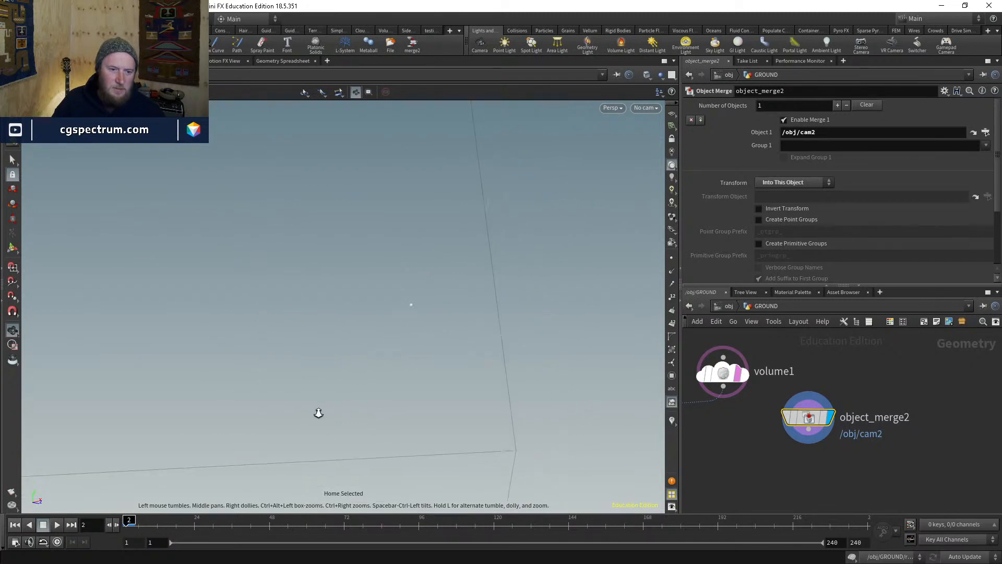
{"action": "left_click_drag", "start_coordinate": [318, 412], "coordinate": [464, 373]}
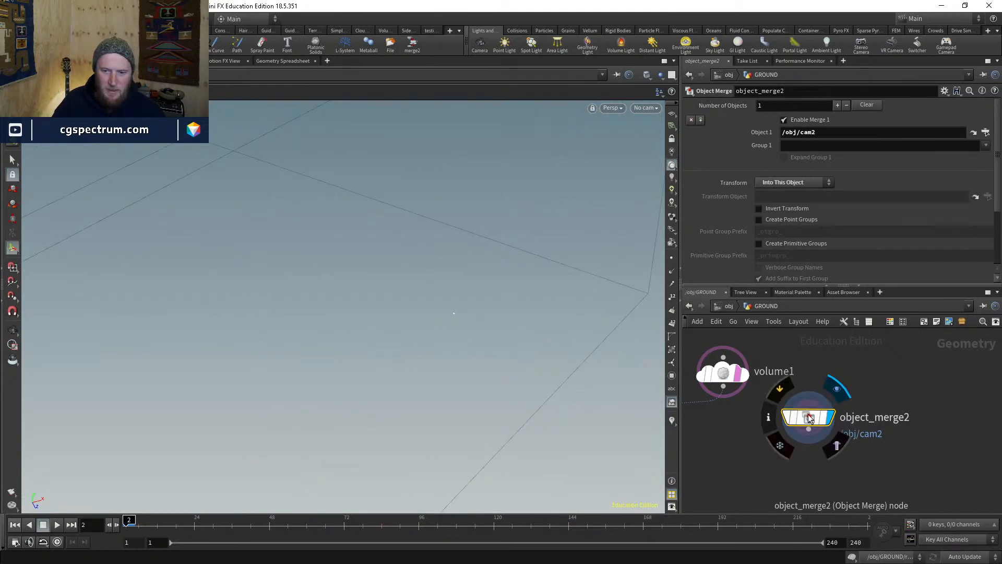
{"action": "key", "text": "space+g"}
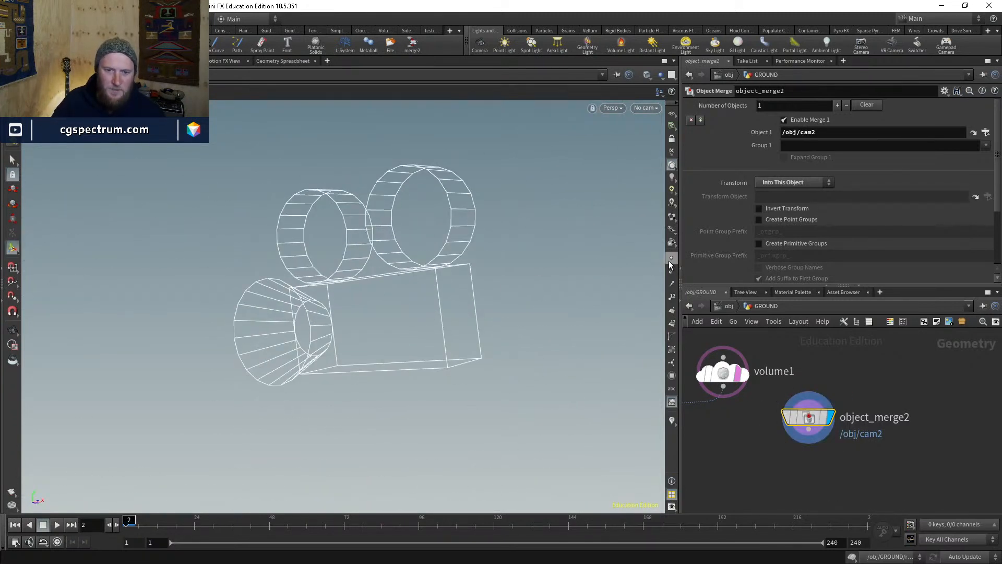
{"action": "left_click_drag", "start_coordinate": [490, 304], "coordinate": [443, 330]}
{"action": "right_click_drag", "start_coordinate": [443, 330], "coordinate": [374, 401]}
{"action": "left_click_drag", "start_coordinate": [374, 401], "coordinate": [432, 361]}
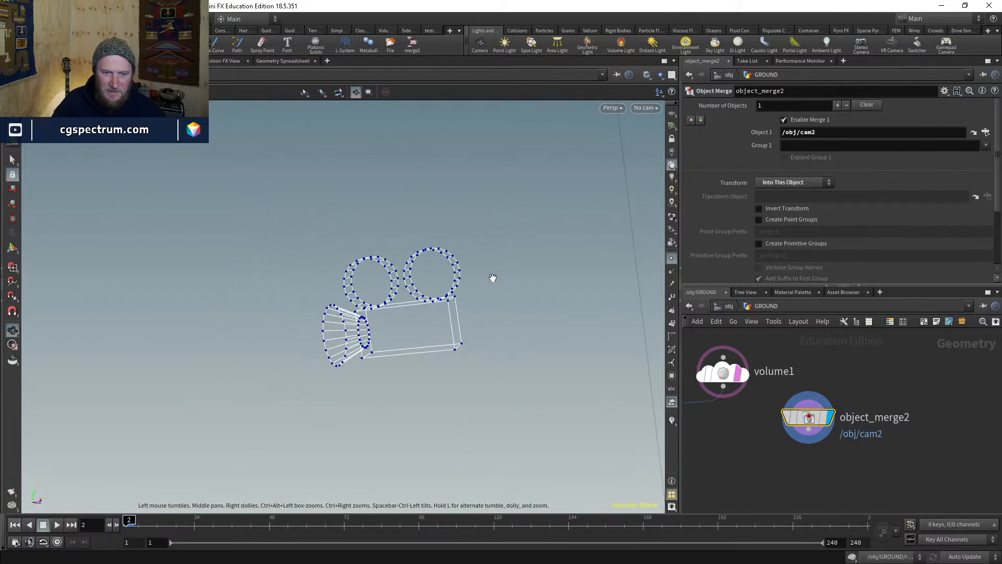
{"action": "left_click_drag", "start_coordinate": [390, 327], "coordinate": [551, 331]}
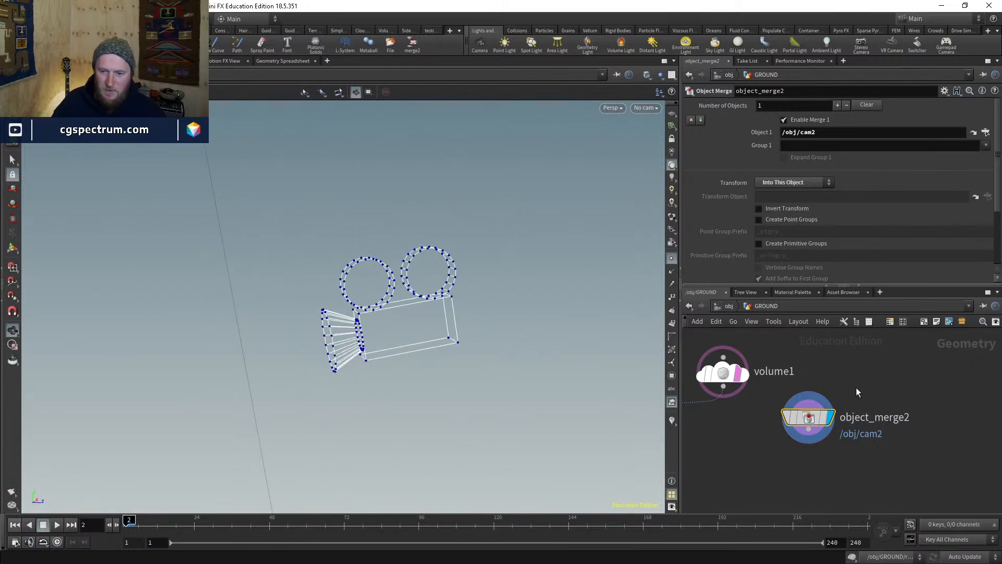
{"action": "left_click_drag", "start_coordinate": [786, 420], "coordinate": [832, 412]}
{"action": "mouse_move", "coordinate": [501, 360]}
{"action": "left_mouse_down"}
{"action": "mouse_move", "coordinate": [470, 367]}
{"action": "mouse_move", "coordinate": [466, 339]}
{"action": "mouse_move", "coordinate": [493, 345]}
{"action": "left_mouse_up"}
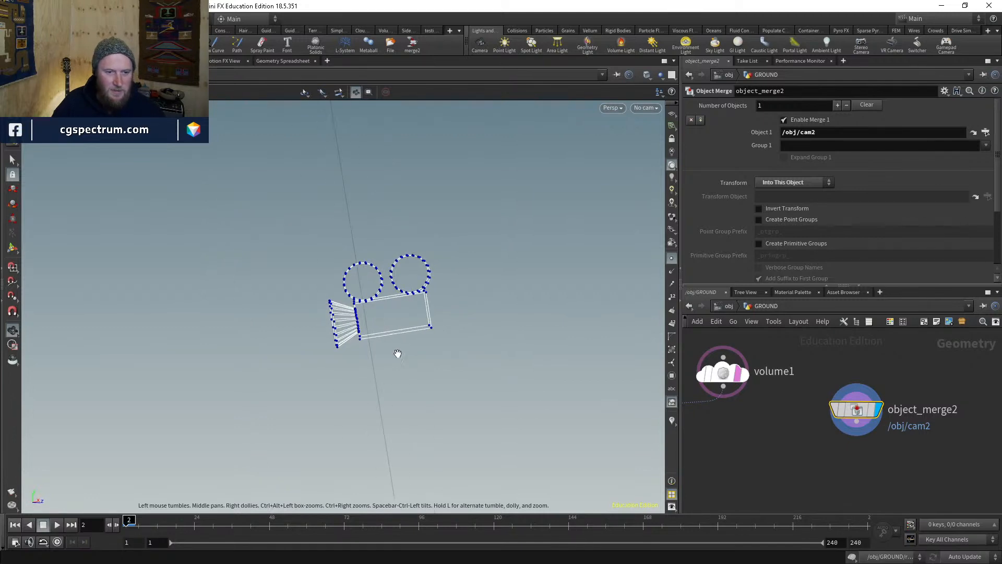
{"action": "key", "text": "Tab"}
{"action": "type", "text": "fuse"}
{"action": "key", "text": "Return"}
{"action": "left_click", "coordinate": [843, 484]}
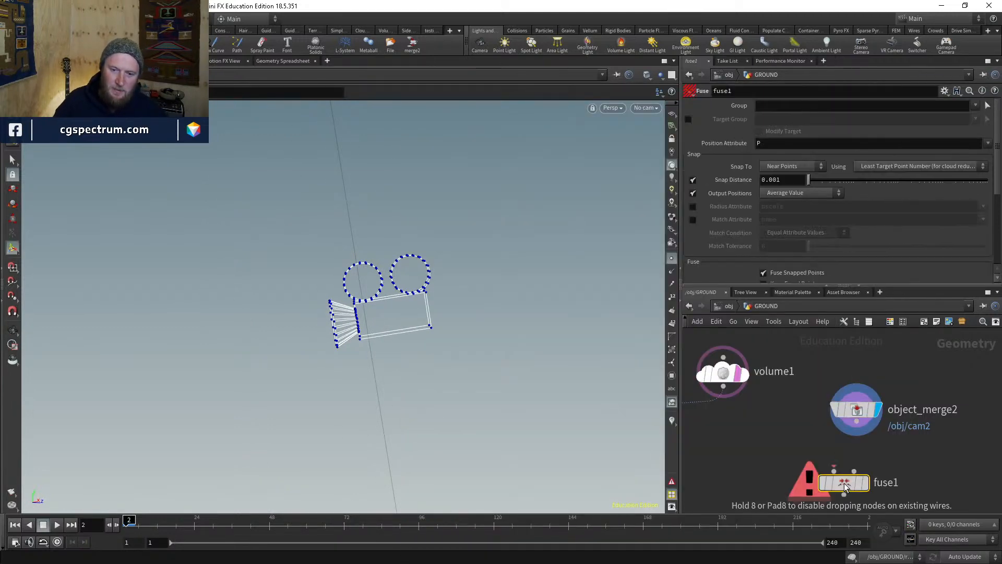
{"action": "left_click_drag", "start_coordinate": [834, 471], "coordinate": [878, 433]}
{"action": "left_click_drag", "start_coordinate": [844, 482], "coordinate": [850, 450]}
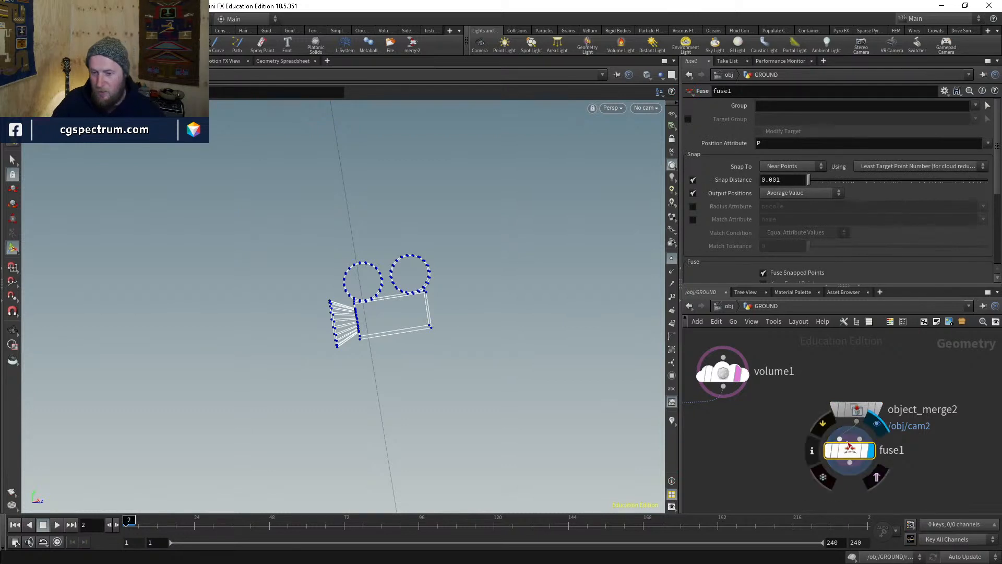
{"action": "left_click_drag", "start_coordinate": [808, 180], "coordinate": [927, 188]}
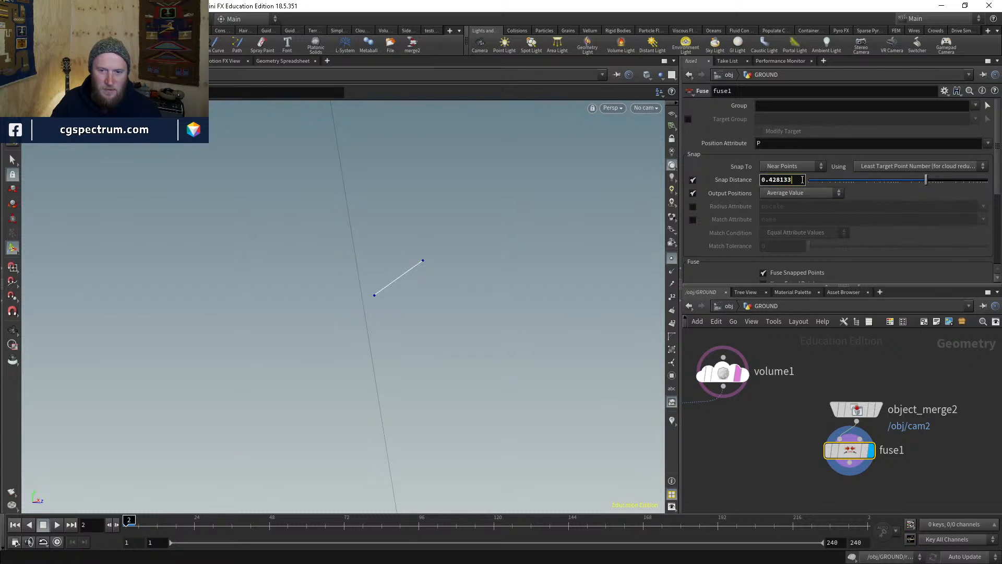
{"action": "type", "text": "1"}
{"action": "key", "text": "Return"}
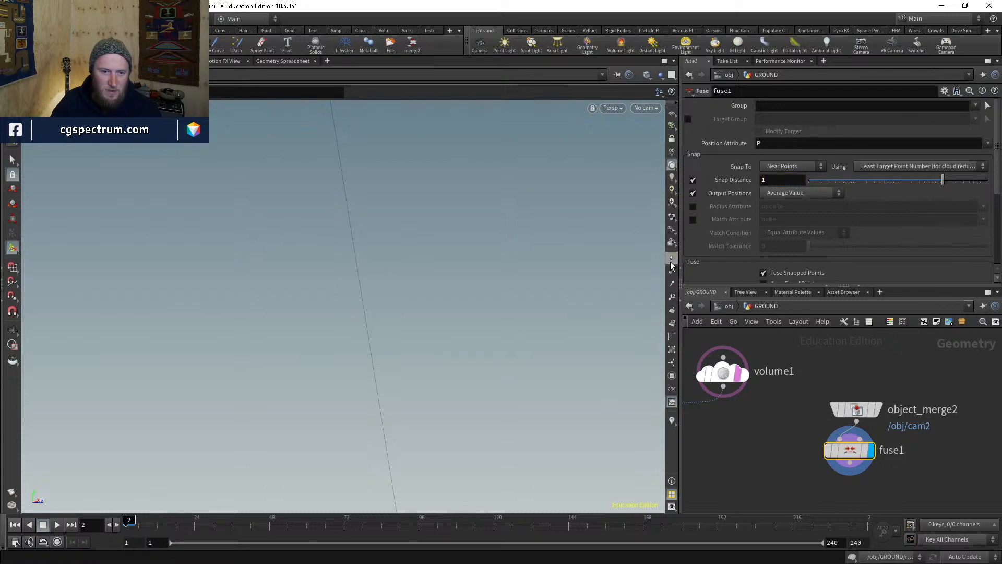
{"action": "left_click_drag", "start_coordinate": [898, 183], "coordinate": [915, 179]}
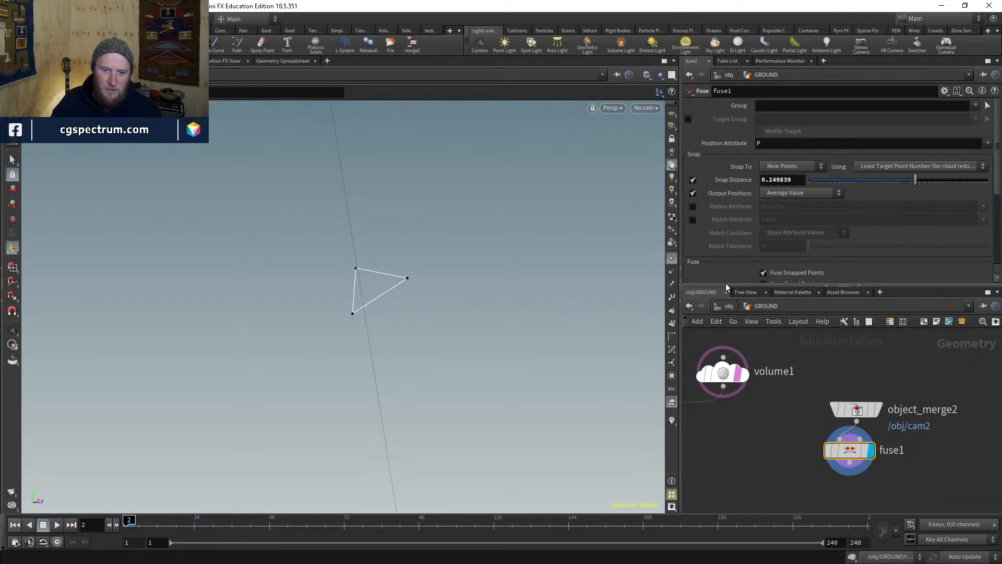
{"action": "key", "text": "Delete"}
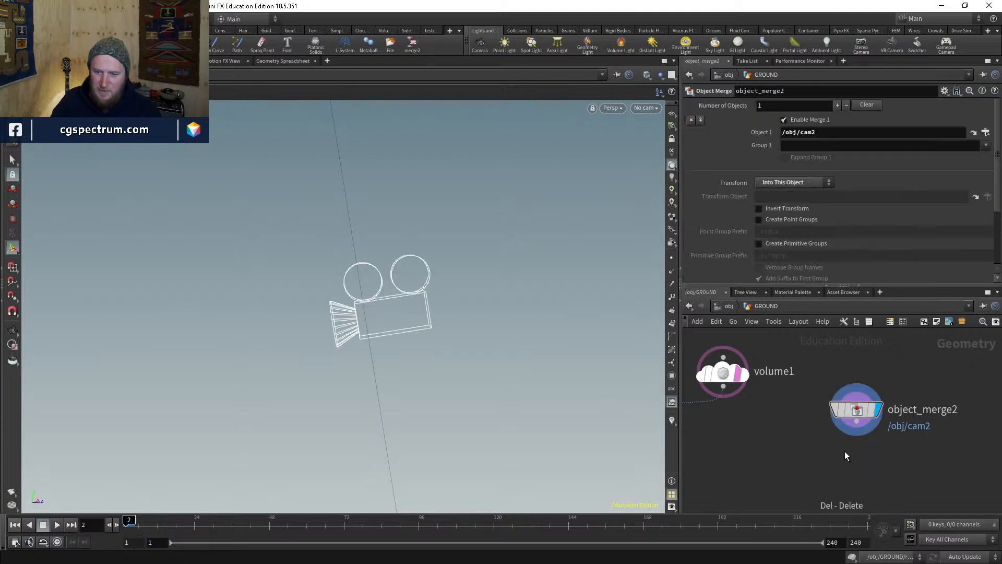
- Add extractcentroid1 below object_merge2, wire it in, save, and display it
{"action": "key", "text": "Tab"}
{"action": "type", "text": "extr"}
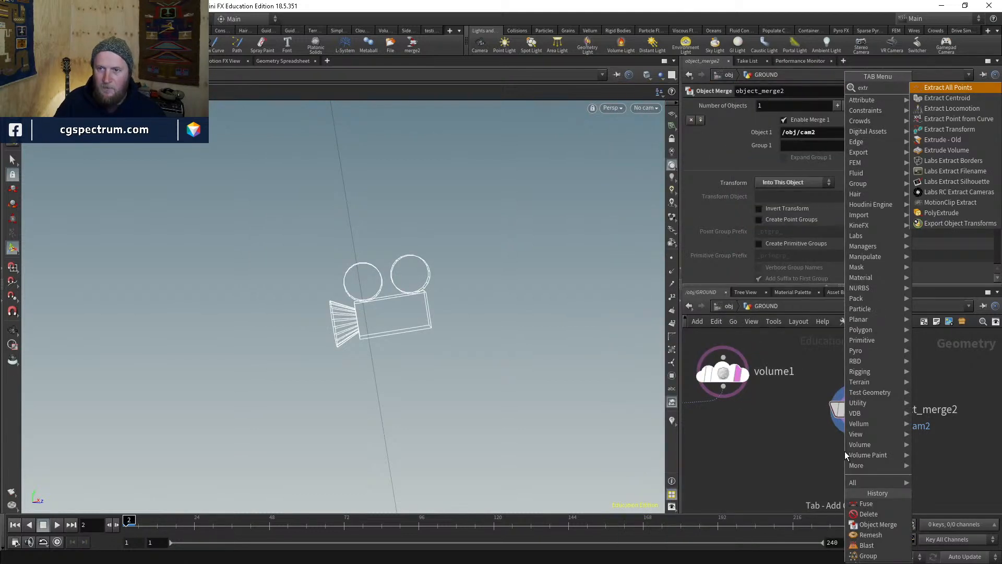
{"action": "key", "text": "Down"}
{"action": "key", "text": "Return"}
{"action": "left_click", "coordinate": [831, 448]}
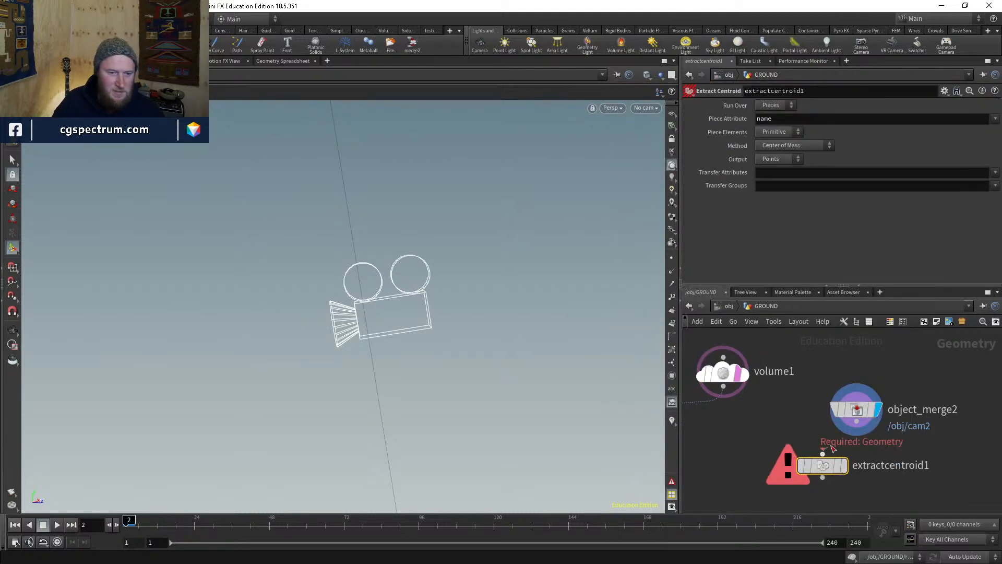
{"action": "left_click_drag", "start_coordinate": [830, 446], "coordinate": [857, 418]}
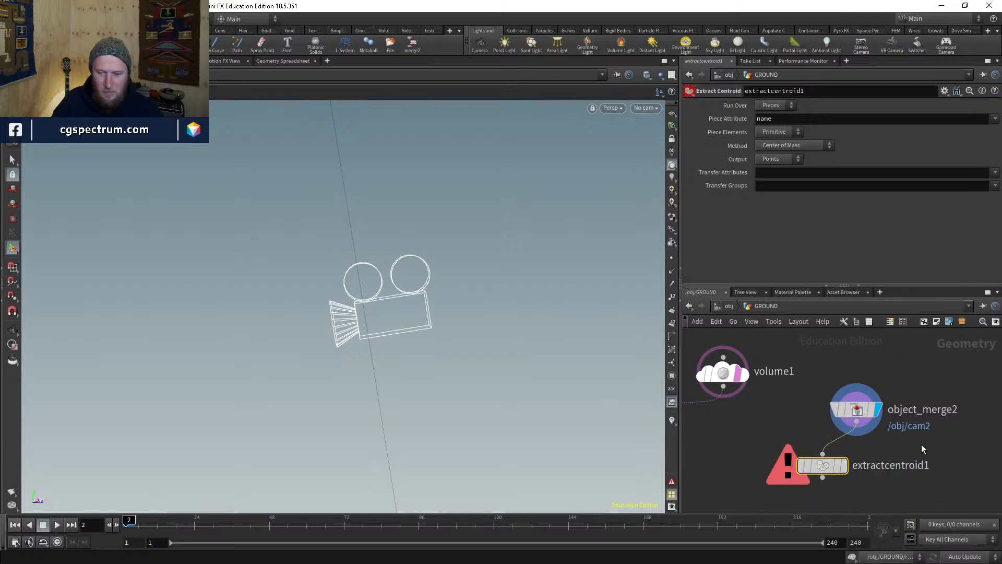
{"action": "key", "text": "ctrl+s"}
{"action": "left_click", "coordinate": [842, 465]}
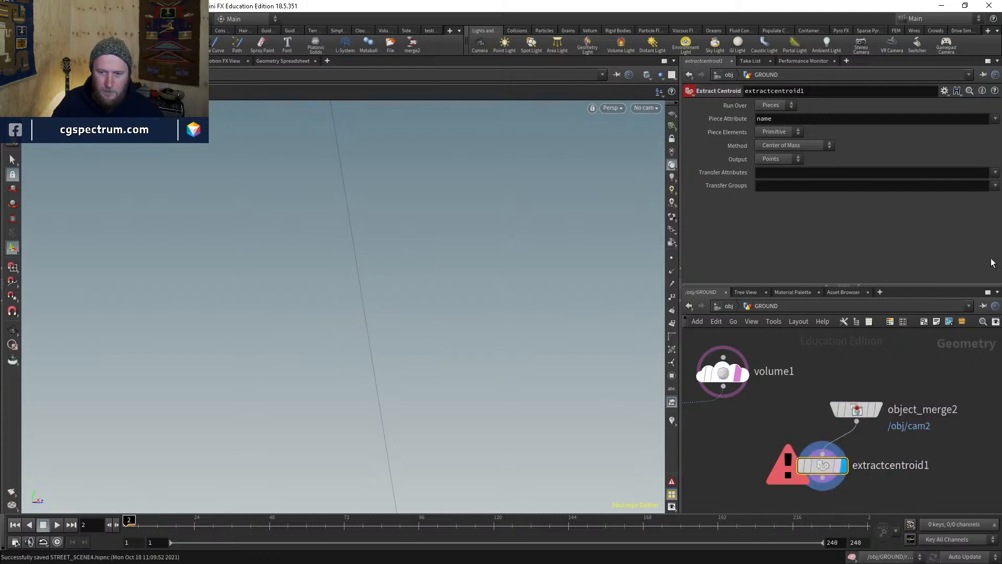
- Keep Points output, clear the Piece Attribute, and template object_merge2
{"action": "left_click", "coordinate": [776, 134]}
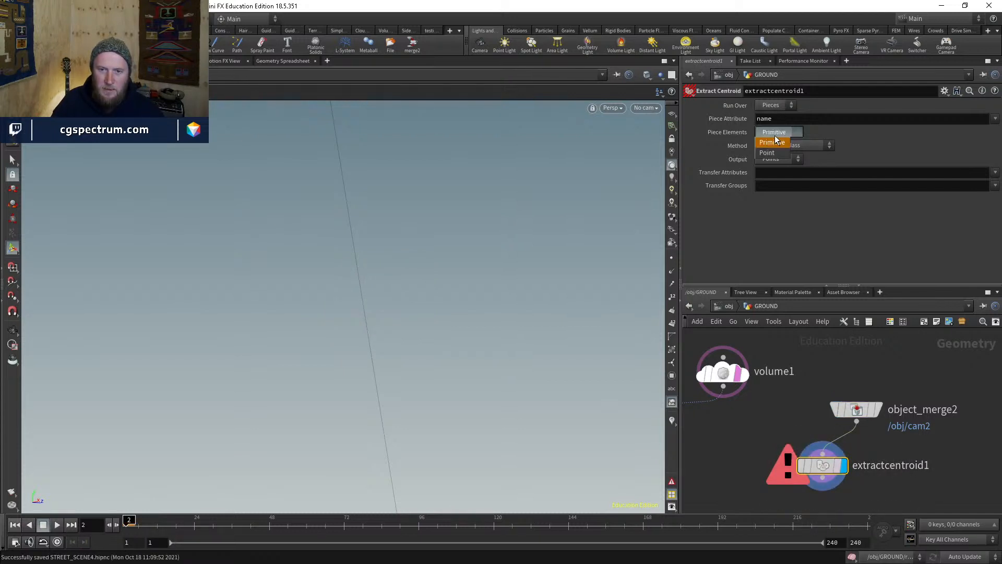
{"action": "left_click", "coordinate": [778, 159]}
{"action": "left_click", "coordinate": [777, 160]}
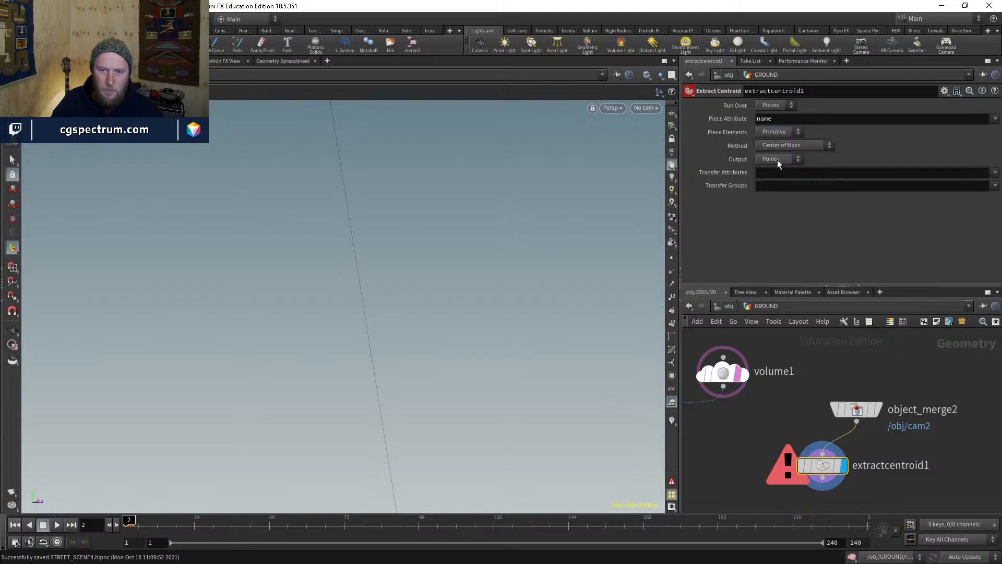
{"action": "left_click", "coordinate": [774, 171]}
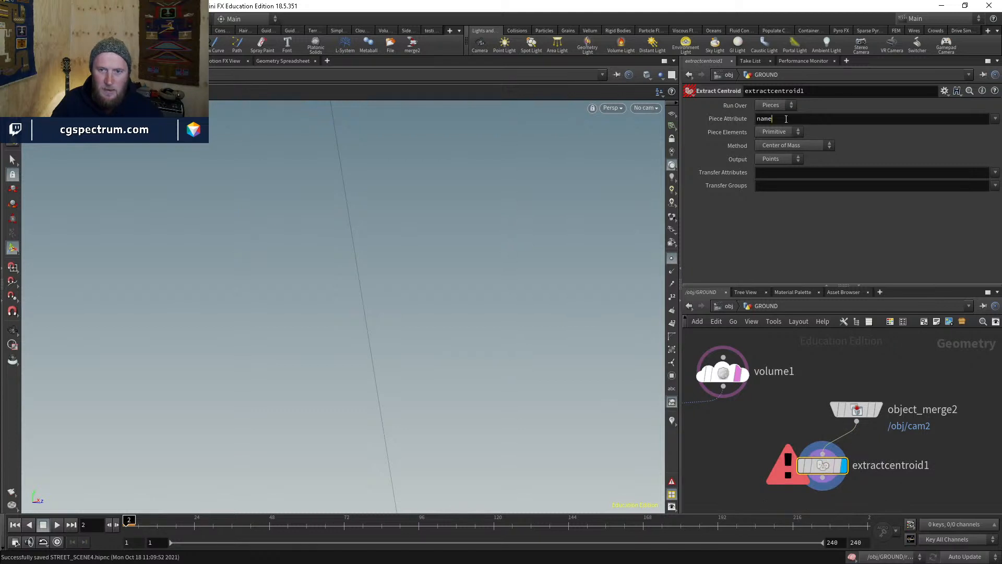
{"action": "key", "text": "BackSpace"}
{"action": "key", "text": "BackSpace"}
{"action": "key", "text": "BackSpace"}
{"action": "key", "text": "BackSpace"}
{"action": "key", "text": "Return"}
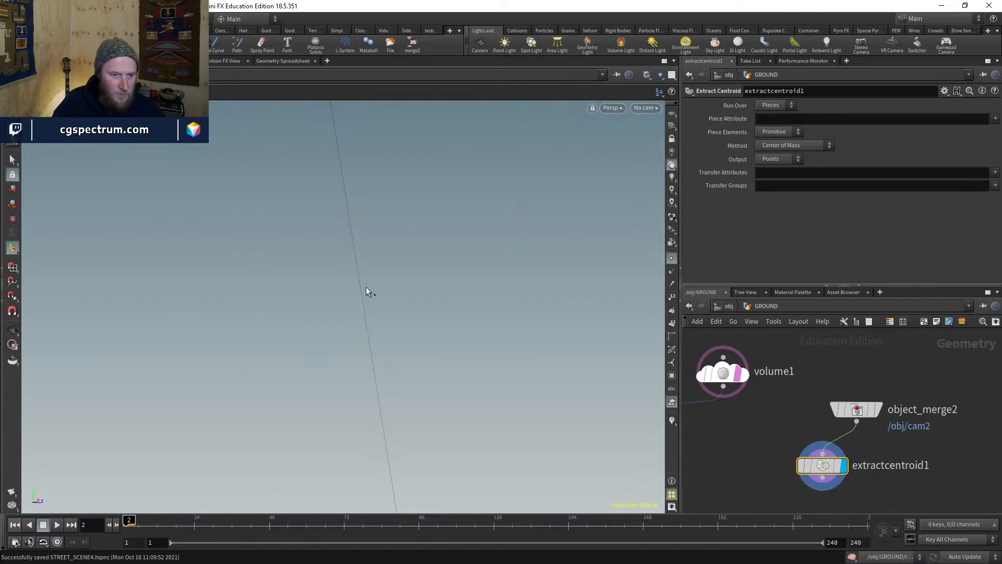
{"action": "left_click", "coordinate": [873, 409]}
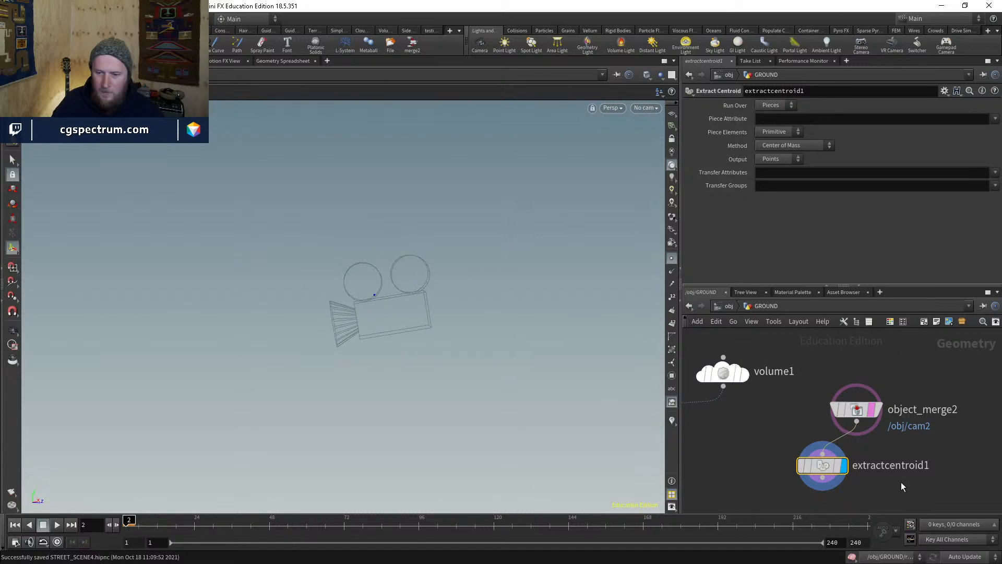
{"action": "key", "text": "h"}
{"action": "key", "text": "Tab"}
- Add an Attribute Transfer node, then display and orbit around blast4's terrain
{"action": "type", "text": "a"}
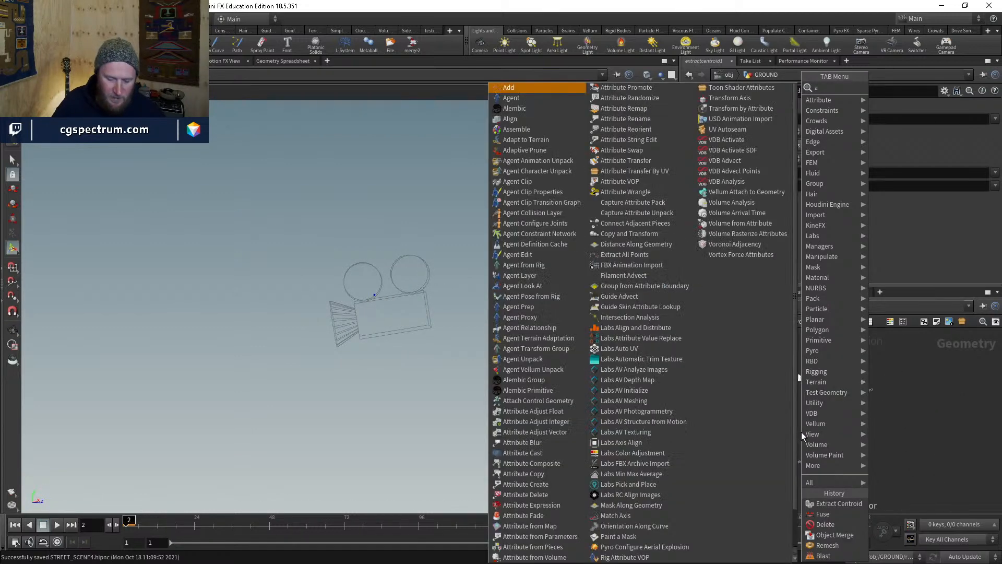
{"action": "type", "text": "ttra"}
{"action": "key", "text": "Down"}
{"action": "key", "text": "Return"}
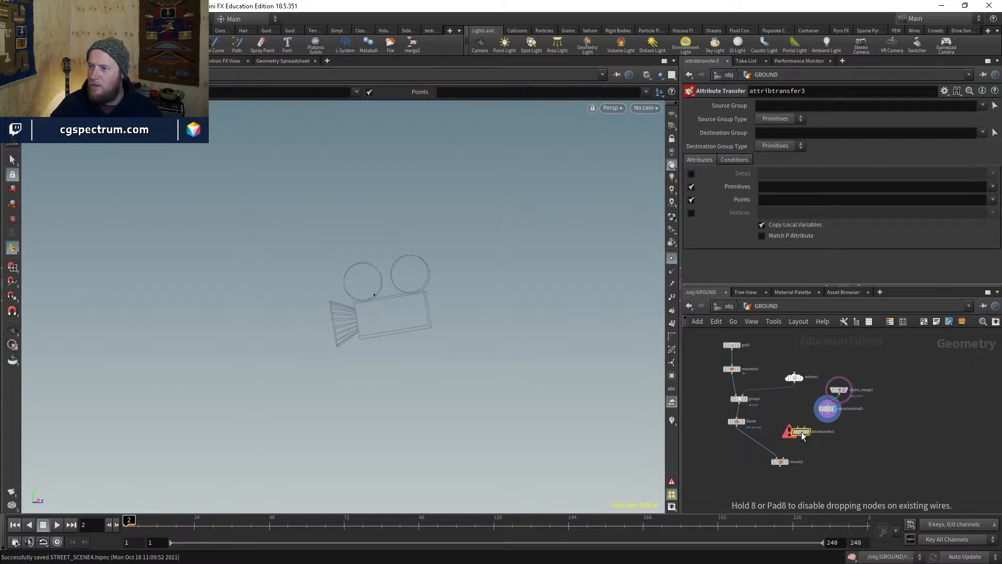
{"action": "mouse_move", "coordinate": [800, 431]}
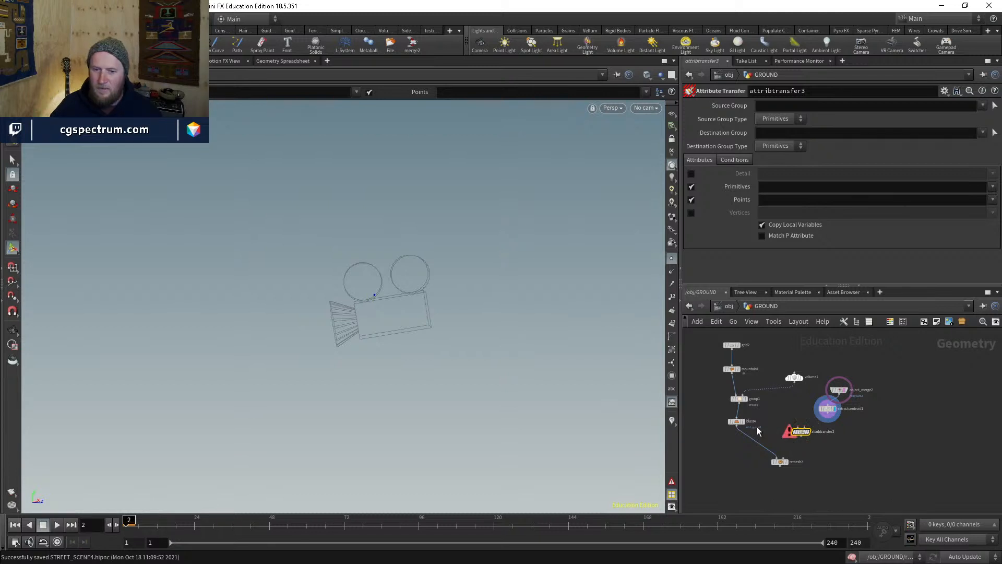
{"action": "scroll", "coordinate": [741, 422], "scroll_direction": "up", "scroll_amount": 5}
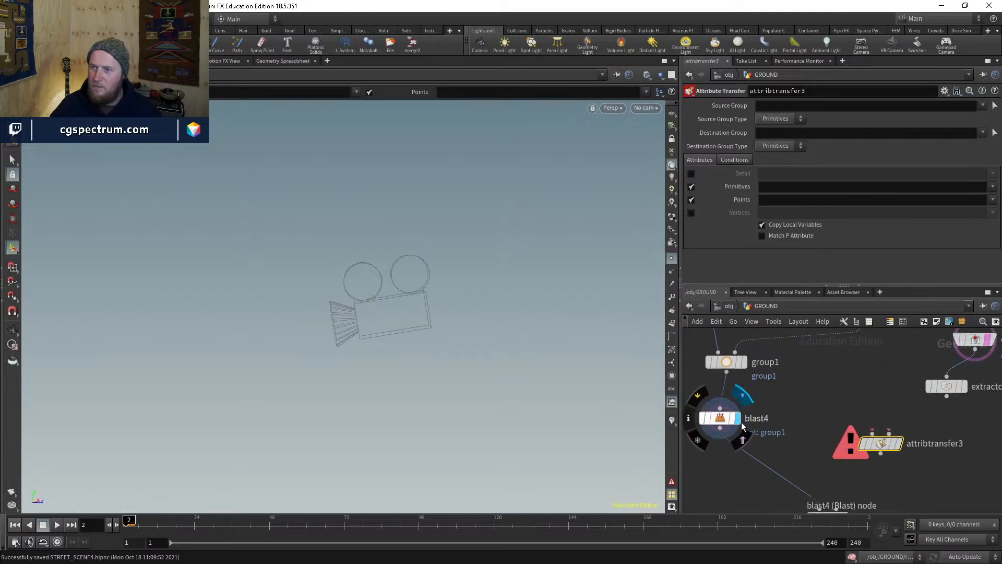
{"action": "left_click", "coordinate": [738, 419]}
{"action": "key", "text": "space+g"}
{"action": "mouse_move", "coordinate": [385, 333]}
{"action": "left_mouse_down"}
{"action": "mouse_move", "coordinate": [475, 346]}
{"action": "mouse_move", "coordinate": [703, 243]}
{"action": "left_mouse_up"}
{"action": "key", "text": "Escape"}
{"action": "left_click_drag", "start_coordinate": [658, 268], "coordinate": [593, 329]}
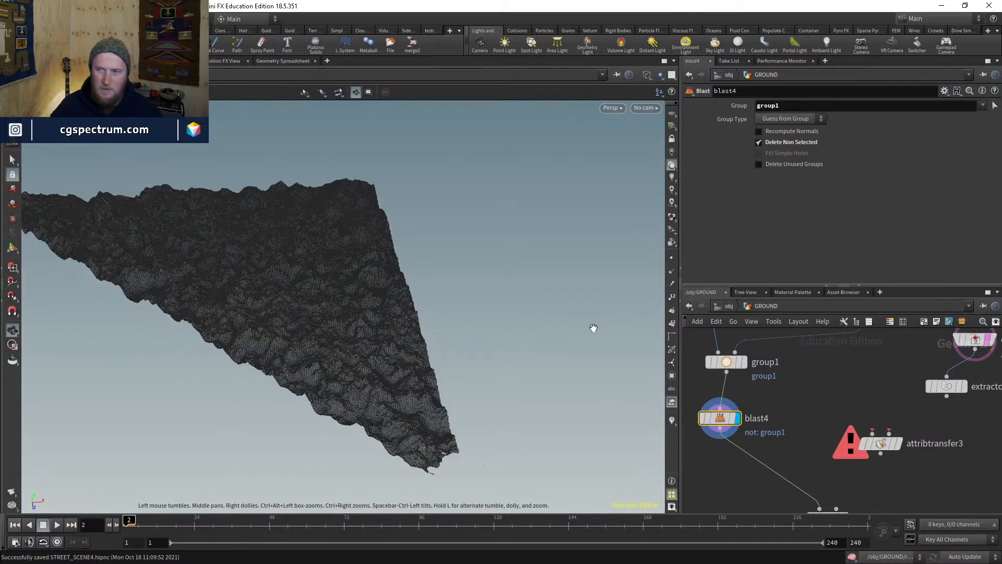
{"action": "left_click_drag", "start_coordinate": [634, 361], "coordinate": [498, 326]}
- Switch to shaded display and inspect group1's point selection, then return to blast4
{"action": "middle_click_drag", "start_coordinate": [774, 411], "coordinate": [790, 424]}
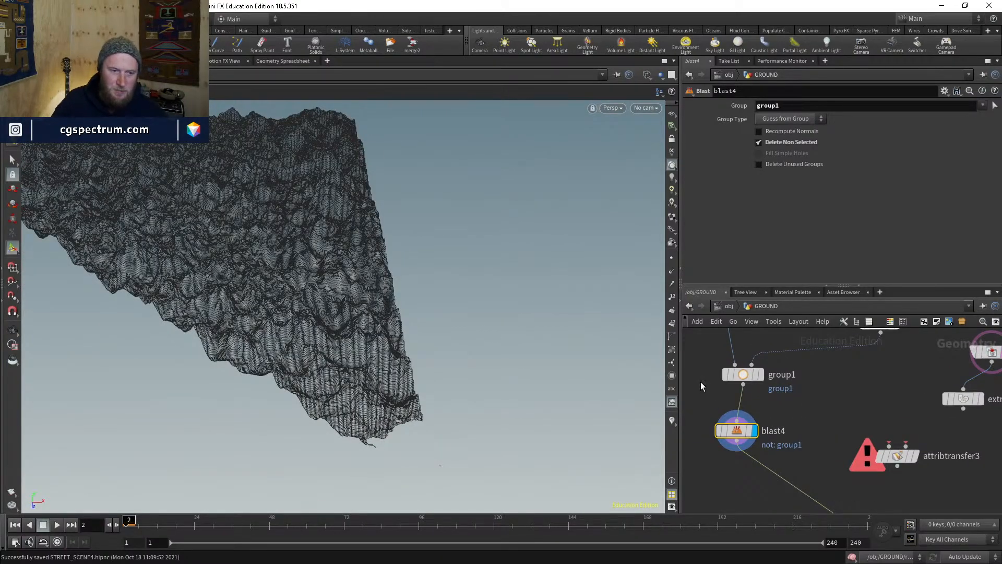
{"action": "mouse_move", "coordinate": [452, 409]}
{"action": "left_mouse_down"}
{"action": "mouse_move", "coordinate": [445, 294]}
{"action": "mouse_move", "coordinate": [447, 343]}
{"action": "left_mouse_up"}
{"action": "key", "text": "shift+w"}
{"action": "key", "text": "shift+w"}
{"action": "key", "text": "shift+w"}
{"action": "middle_click_drag", "start_coordinate": [772, 377], "coordinate": [777, 433]}
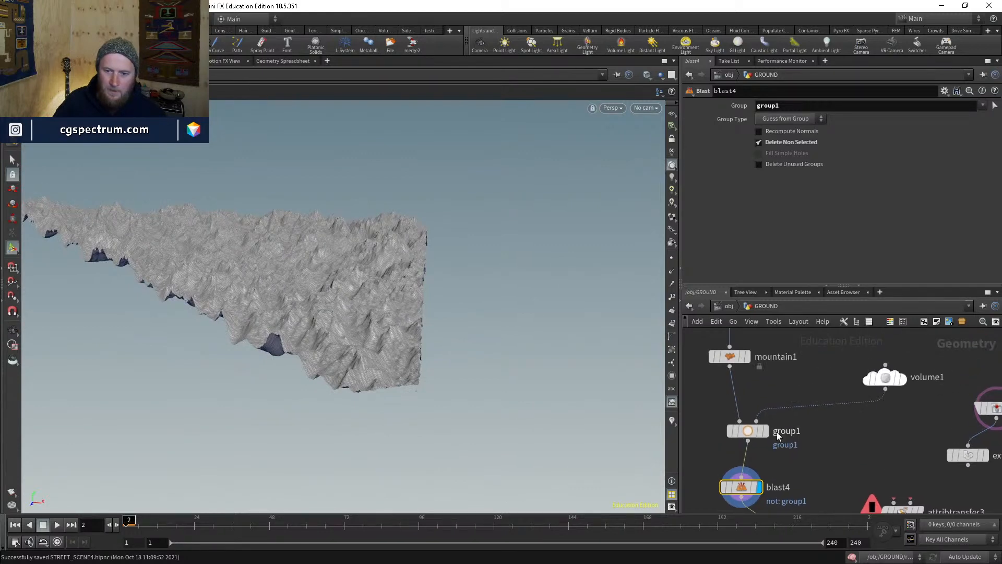
{"action": "left_click", "coordinate": [759, 432]}
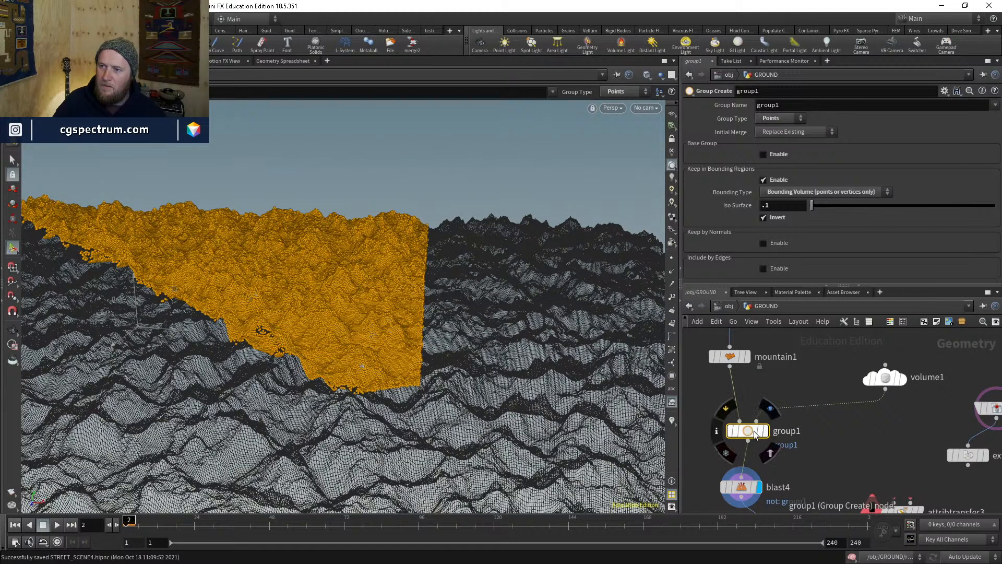
{"action": "middle_click_drag", "start_coordinate": [750, 503], "coordinate": [737, 437]}
{"action": "left_click", "coordinate": [736, 433]}
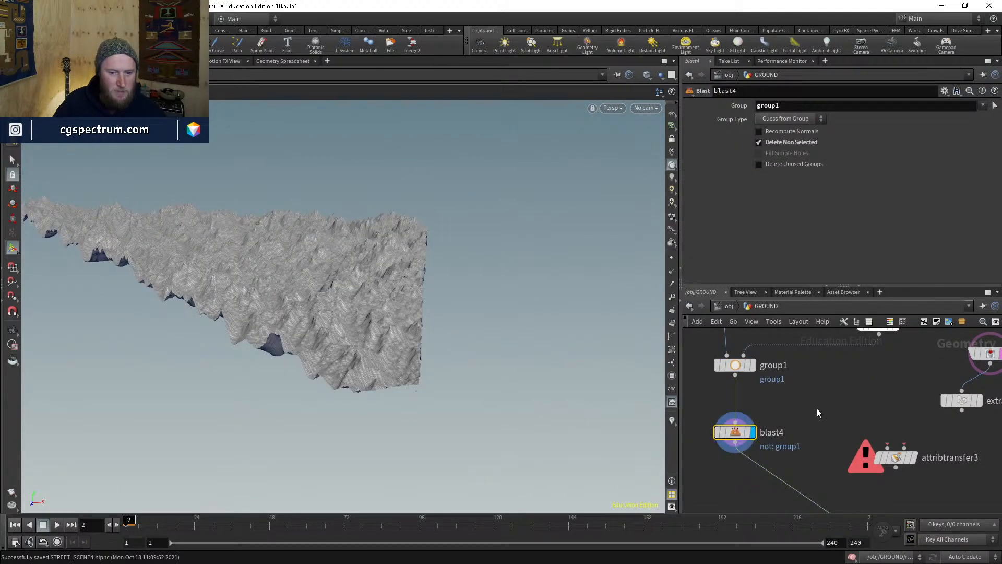
- Wire attribtransfer3 below blast4 with the centroids in its second input, and display it
{"action": "left_click_drag", "start_coordinate": [903, 460], "coordinate": [777, 463]}
{"action": "mouse_move", "coordinate": [777, 463]}
{"action": "middle_mouse_down"}
{"action": "mouse_move", "coordinate": [746, 421]}
{"action": "mouse_move", "coordinate": [756, 443]}
{"action": "mouse_move", "coordinate": [783, 448]}
{"action": "middle_mouse_up"}
{"action": "left_click_drag", "start_coordinate": [781, 446], "coordinate": [905, 397]}
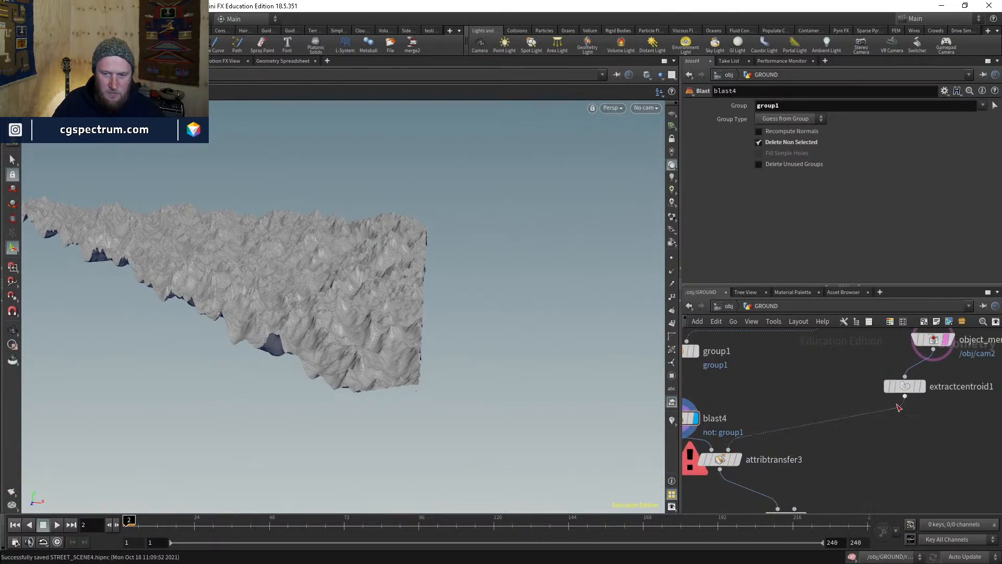
{"action": "left_click", "coordinate": [922, 387]}
{"action": "left_click", "coordinate": [738, 460]}
- Insert a color4 node between extractcentroid1 and attribtransfer3, set to pure red (green and blue 0)
{"action": "key", "text": "Tab"}
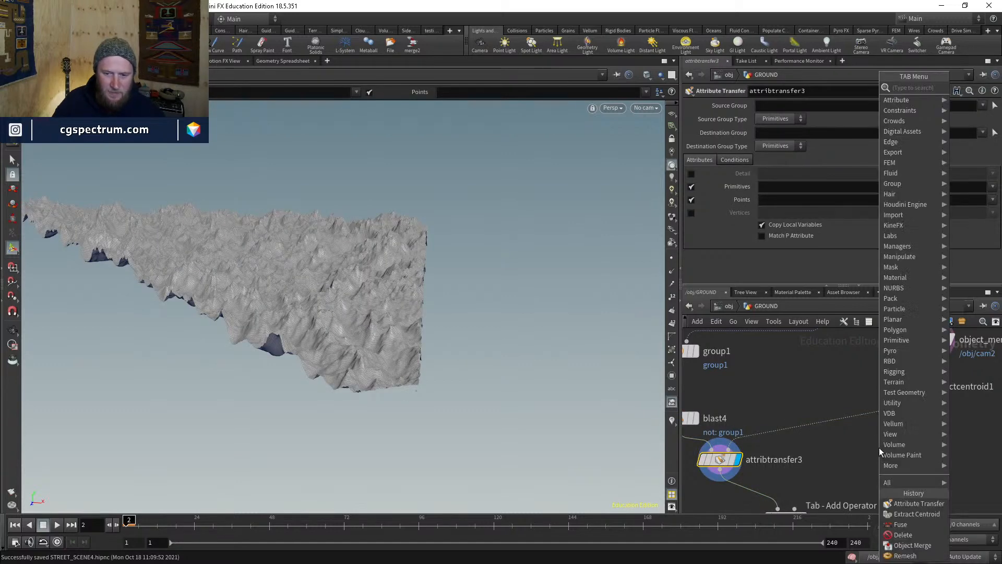
{"action": "key", "text": "Escape"}
{"action": "left_click", "coordinate": [879, 447]}
{"action": "left_click_drag", "start_coordinate": [879, 447], "coordinate": [881, 417]}
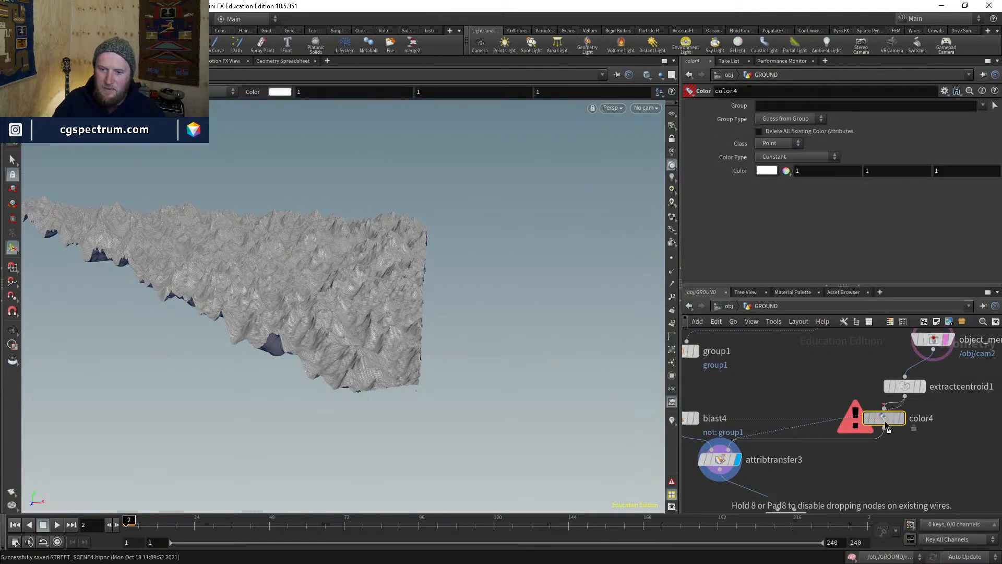
{"action": "left_click", "coordinate": [891, 171]}
{"action": "type", "text": "0"}
{"action": "key", "text": "Return"}
{"action": "left_click", "coordinate": [965, 171]}
{"action": "type", "text": "0"}
{"action": "key", "text": "Return"}
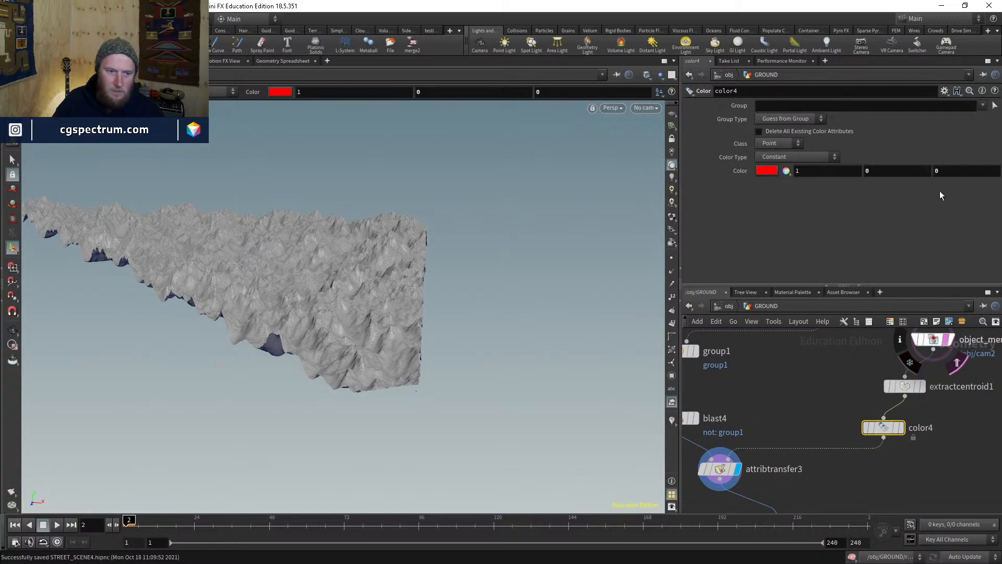
- Set attribtransfer3 to transfer point Cd with a distance threshold of 100
{"action": "left_click", "coordinate": [726, 467]}
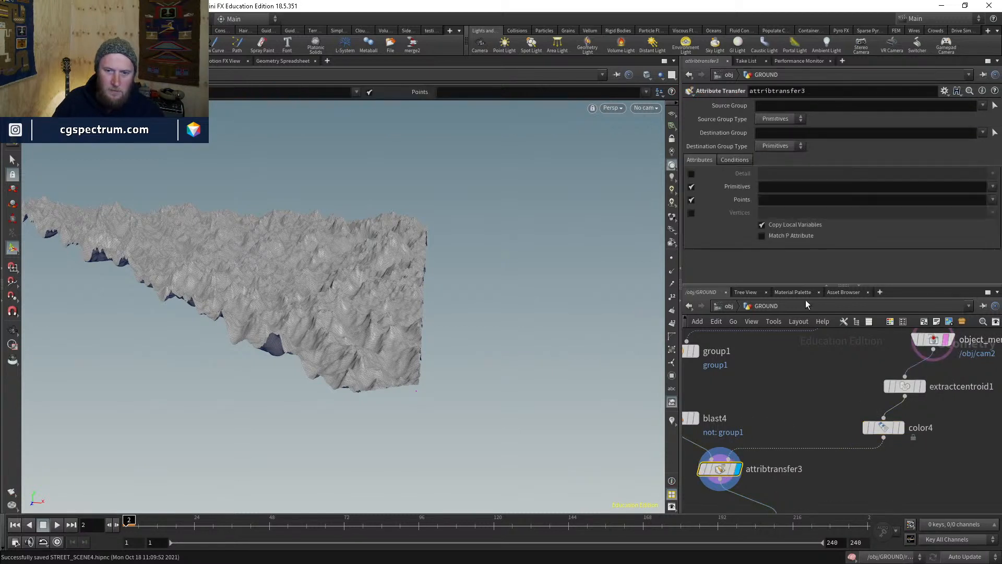
{"action": "left_click", "coordinate": [992, 200]}
{"action": "left_click", "coordinate": [976, 211]}
{"action": "left_click", "coordinate": [737, 159]}
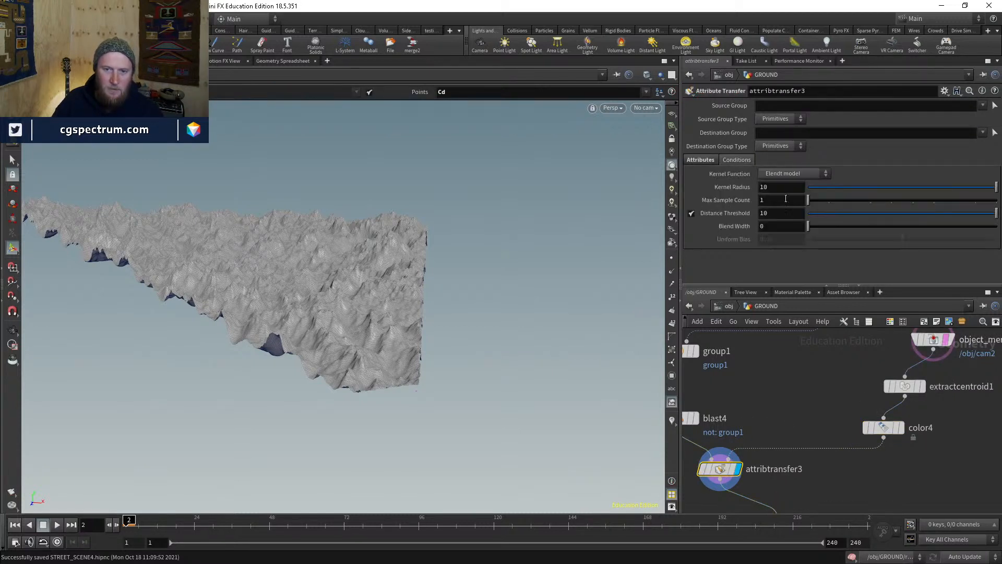
{"action": "type", "text": "0"}
{"action": "key", "text": "Return"}
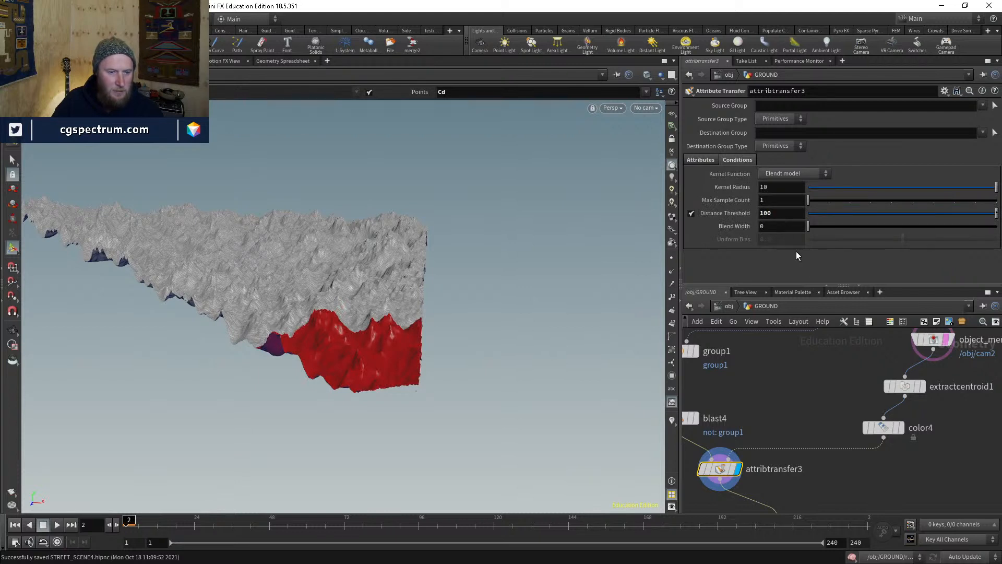
- Rearrange the network, moving remesh2 and attribtransfer3 lower
{"action": "middle_click_drag", "start_coordinate": [849, 468], "coordinate": [848, 410]}
{"action": "left_click_drag", "start_coordinate": [820, 456], "coordinate": [820, 481]}
{"action": "left_click_drag", "start_coordinate": [747, 390], "coordinate": [748, 410]}
{"action": "middle_click_drag", "start_coordinate": [871, 414], "coordinate": [846, 448]}
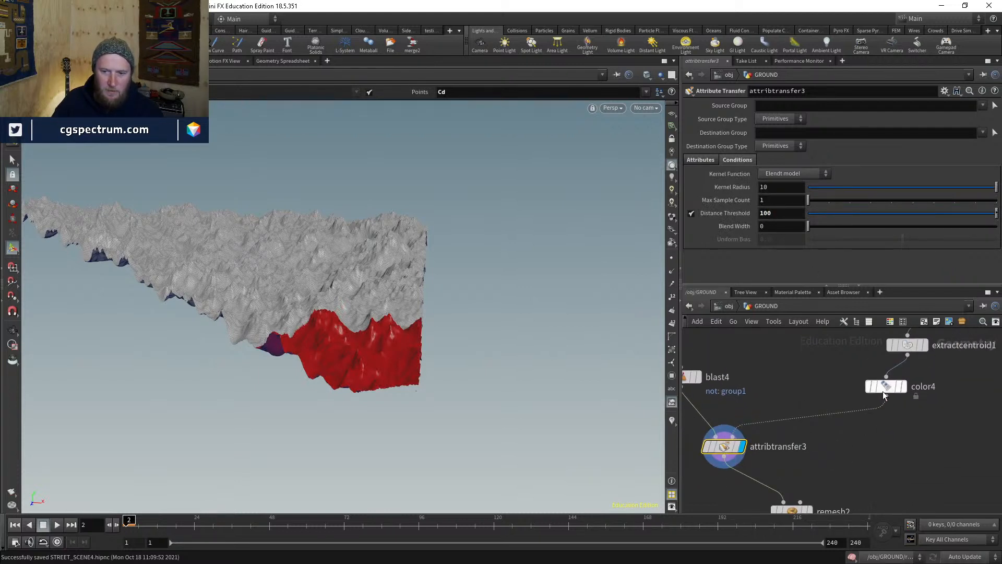
{"action": "middle_click_drag", "start_coordinate": [918, 426], "coordinate": [918, 344]}
- Enable remesh2's Max Size 10 and Min Size 20, and display the result
{"action": "left_click", "coordinate": [791, 429]}
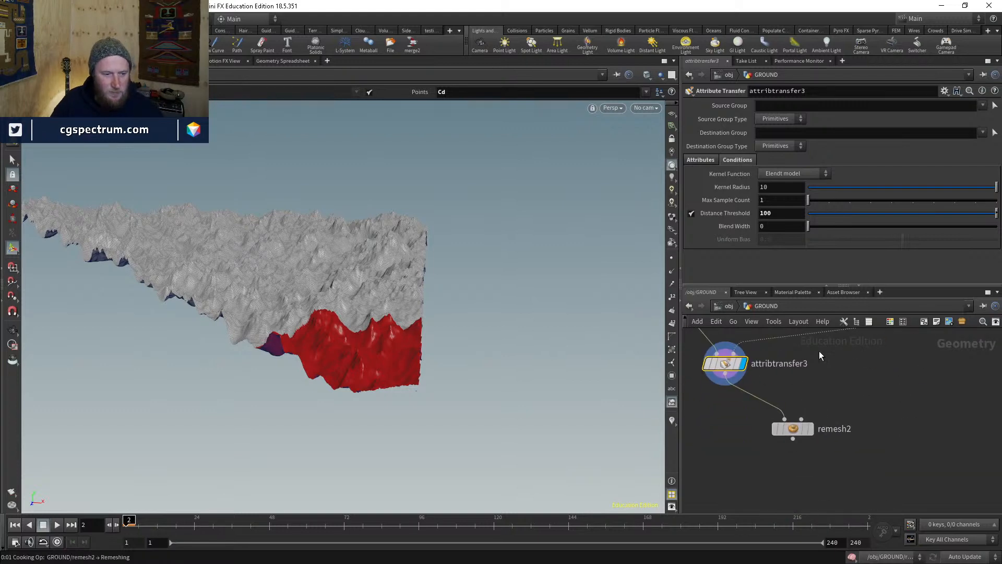
{"action": "scroll", "coordinate": [788, 177], "scroll_direction": "up", "scroll_amount": 2}
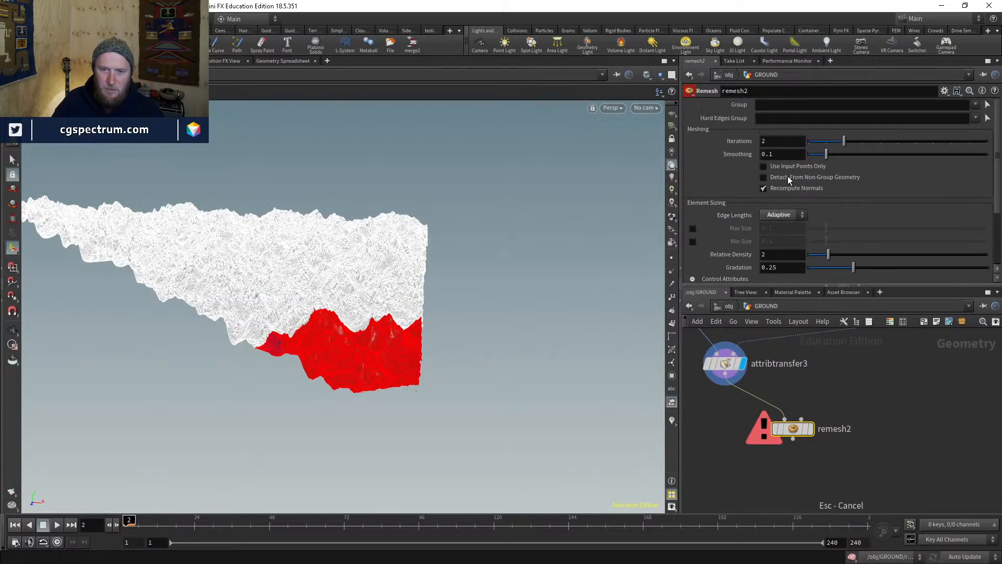
{"action": "scroll", "coordinate": [759, 231], "scroll_direction": "down", "scroll_amount": 1}
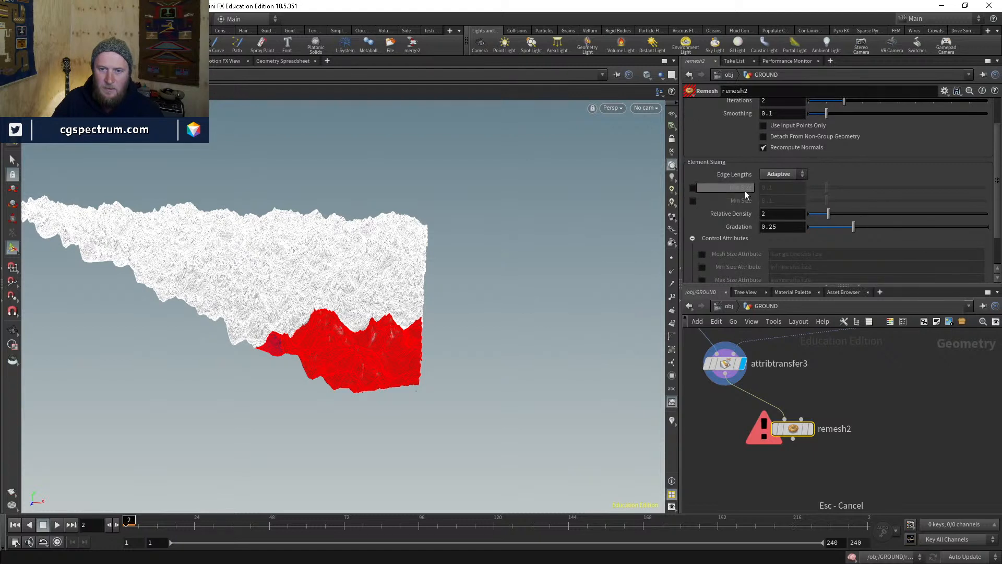
{"action": "left_click", "coordinate": [693, 190]}
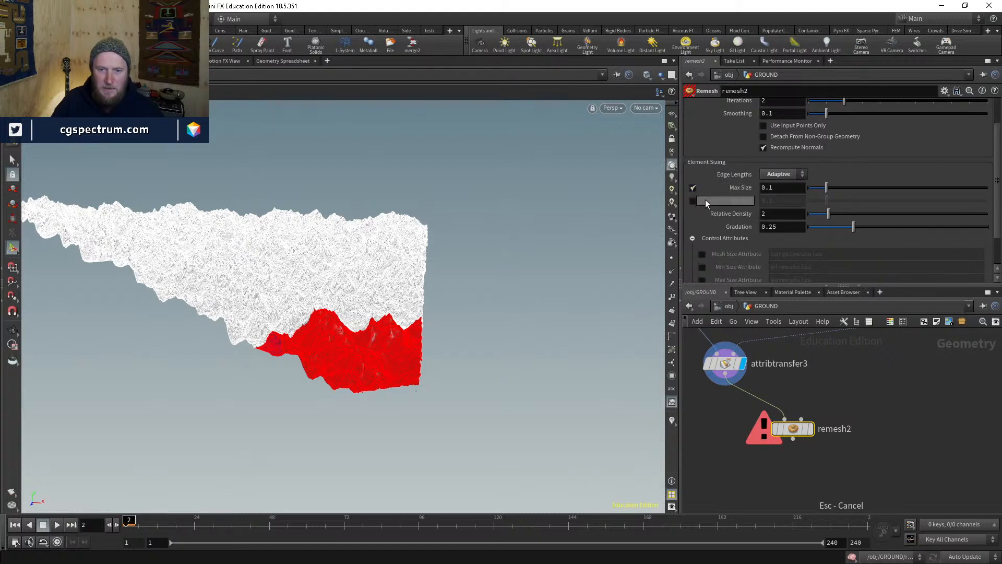
{"action": "left_click", "coordinate": [780, 188]}
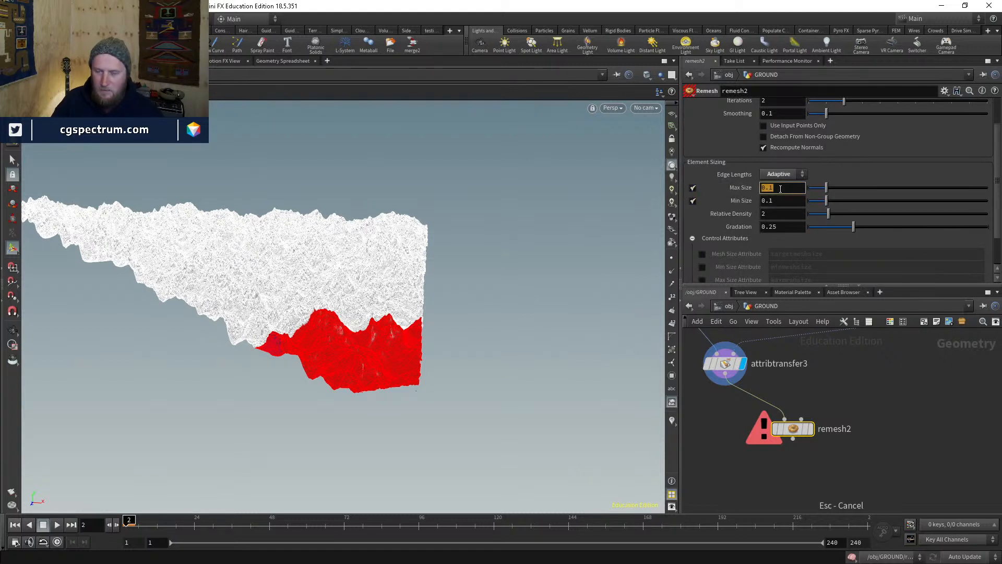
{"action": "type", "text": "10"}
{"action": "key", "text": "Return"}
{"action": "left_click", "coordinate": [784, 201]}
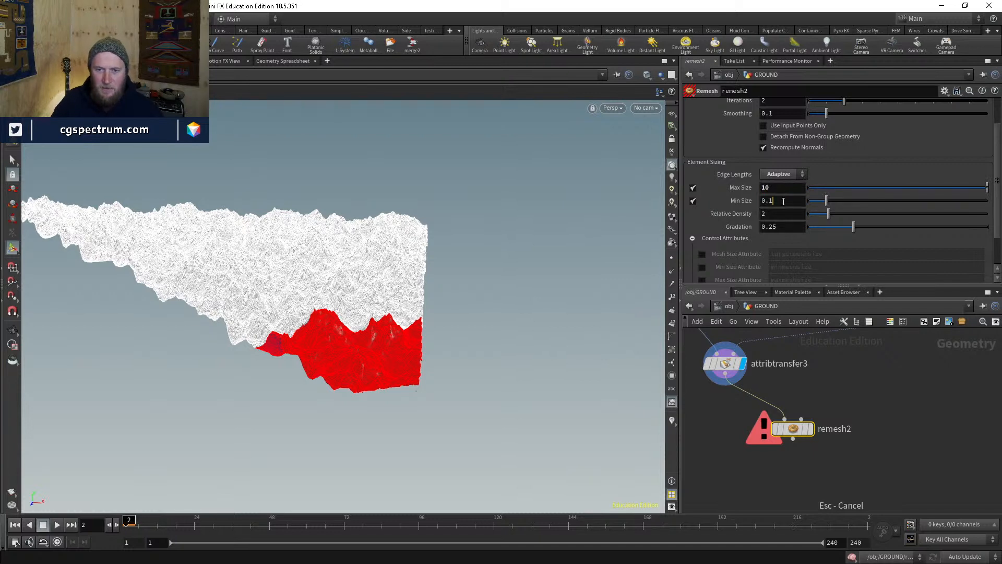
{"action": "type", "text": "20"}
{"action": "key", "text": "Return"}
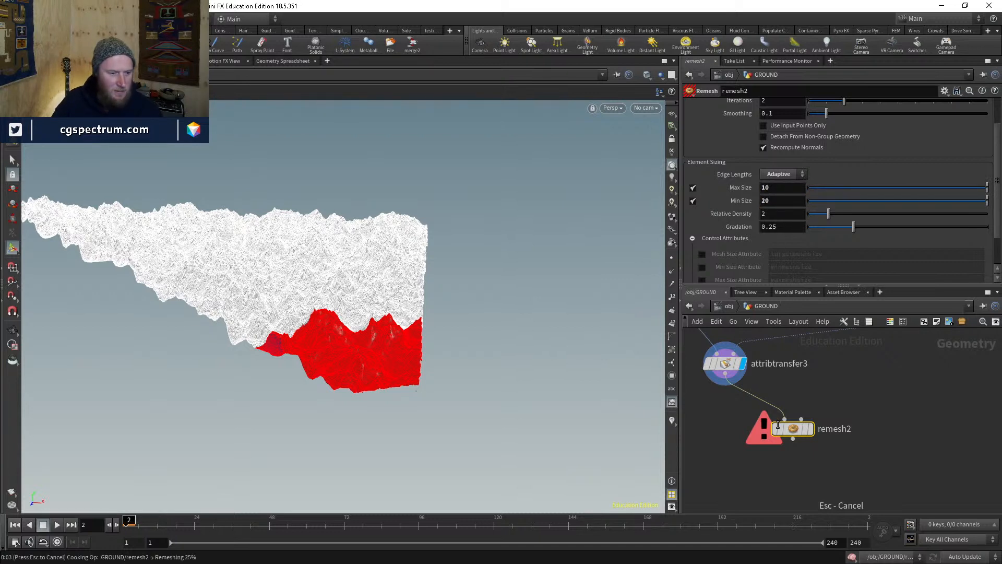
{"action": "left_click", "coordinate": [814, 407]}
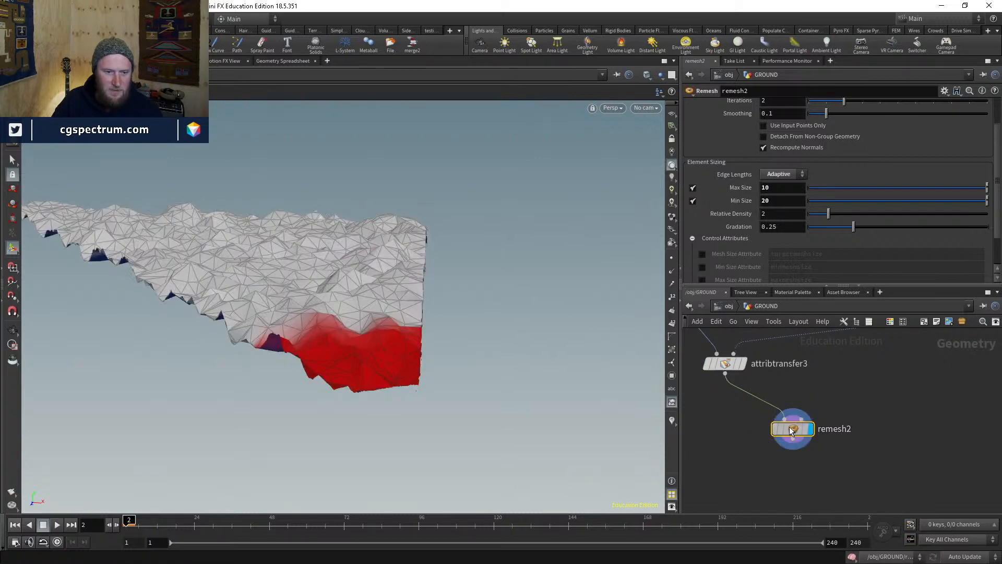
- Tumble toward top-down and review attribtransfer3's settings
{"action": "mouse_move", "coordinate": [426, 340]}
{"action": "left_mouse_down", "text": "alt"}
{"action": "mouse_move", "coordinate": [429, 427]}
{"action": "mouse_move", "coordinate": [422, 351]}
{"action": "left_mouse_up", "text": "alt"}
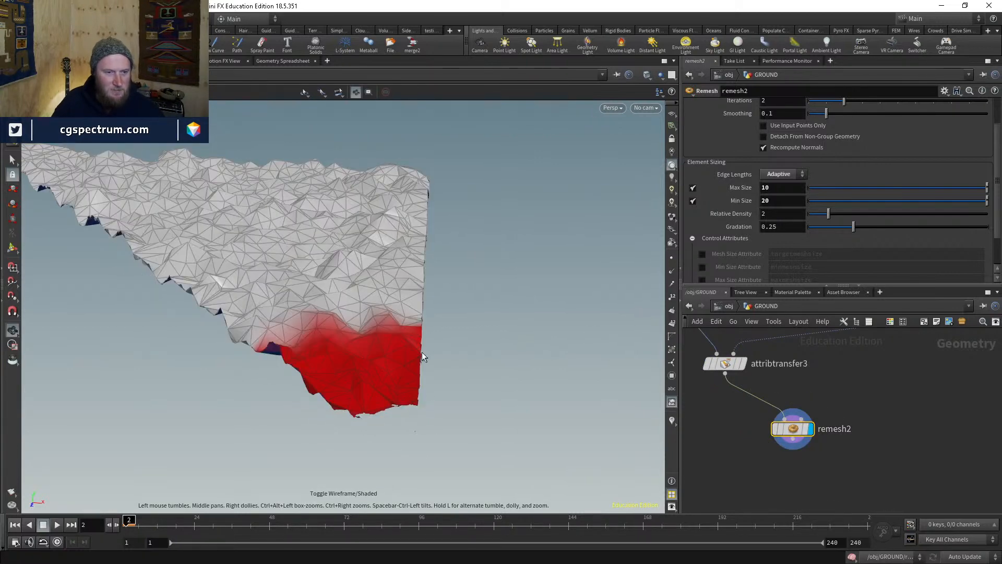
{"action": "middle_click_drag", "start_coordinate": [804, 375], "coordinate": [863, 362]}
{"action": "left_click", "coordinate": [720, 443]}
{"action": "left_click", "coordinate": [859, 453]}
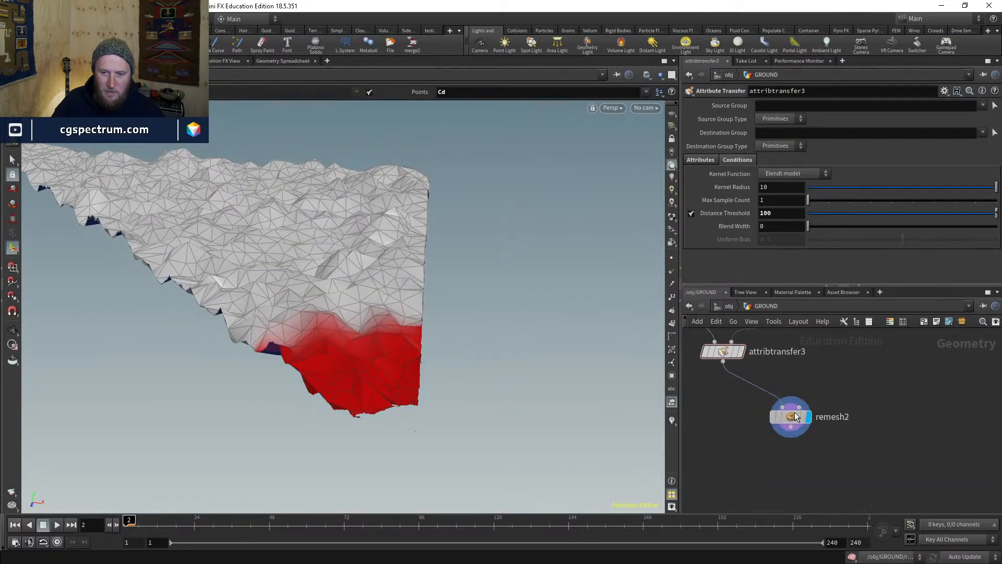
- Turn on remesh2's Min Size Attribute and Max Size Attribute, then tidy blast4's position
{"action": "left_click", "coordinate": [788, 417]}
{"action": "scroll", "coordinate": [732, 225], "scroll_direction": "down", "scroll_amount": 3}
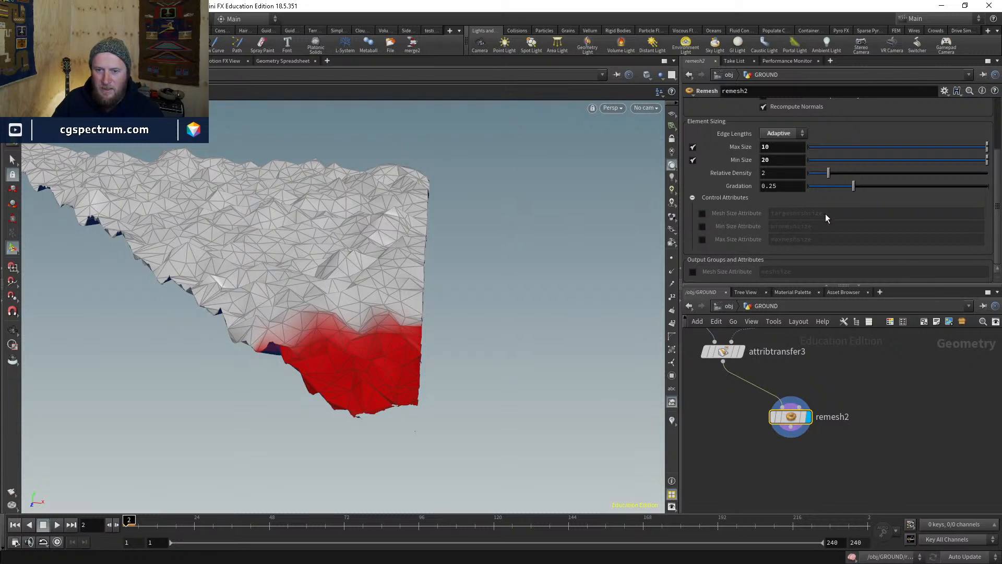
{"action": "left_click", "coordinate": [702, 227]}
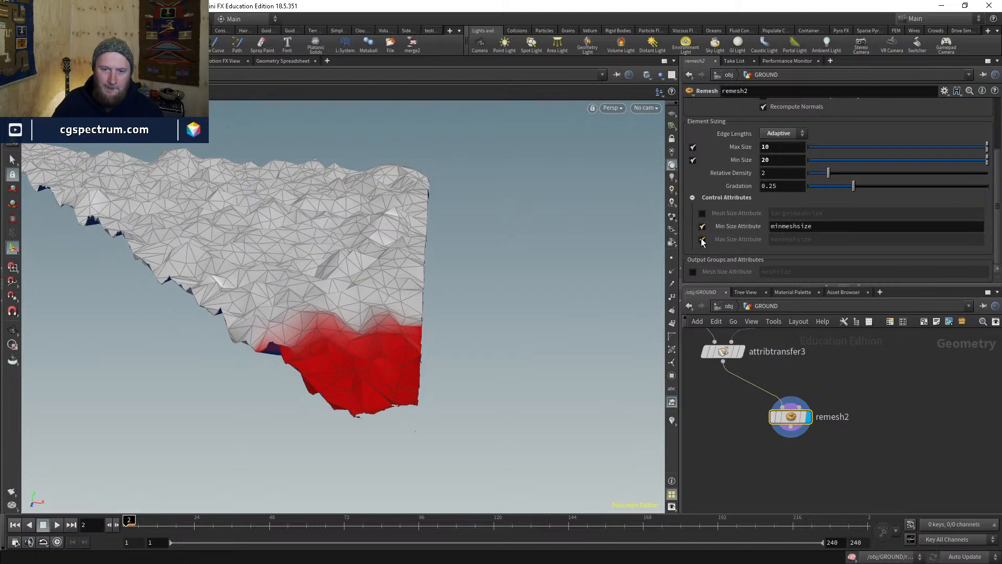
{"action": "left_click", "coordinate": [702, 239]}
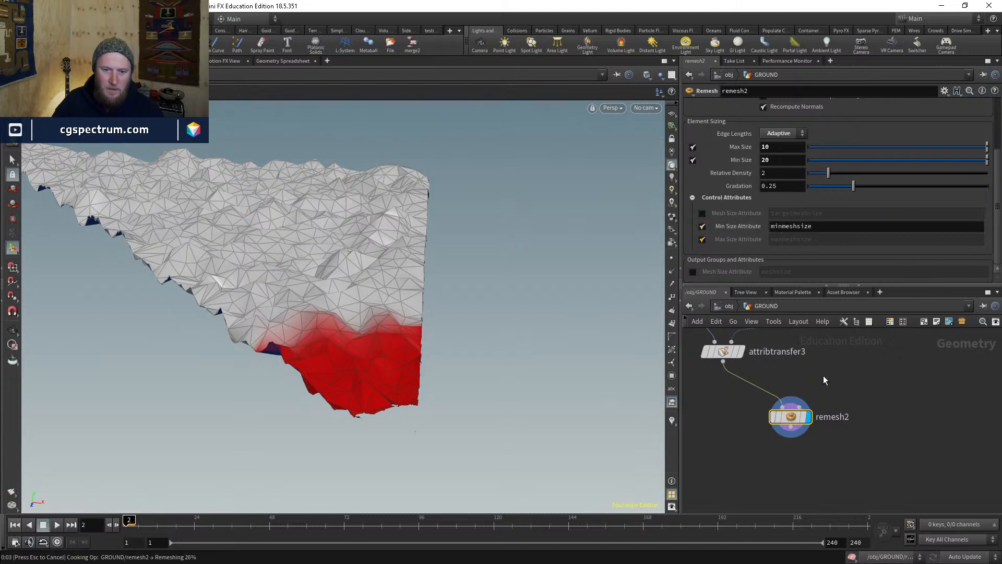
{"action": "middle_click_drag", "start_coordinate": [821, 362], "coordinate": [864, 468]}
{"action": "middle_click_drag", "start_coordinate": [784, 408], "coordinate": [795, 453]}
{"action": "left_click_drag", "start_coordinate": [748, 430], "coordinate": [749, 408]}
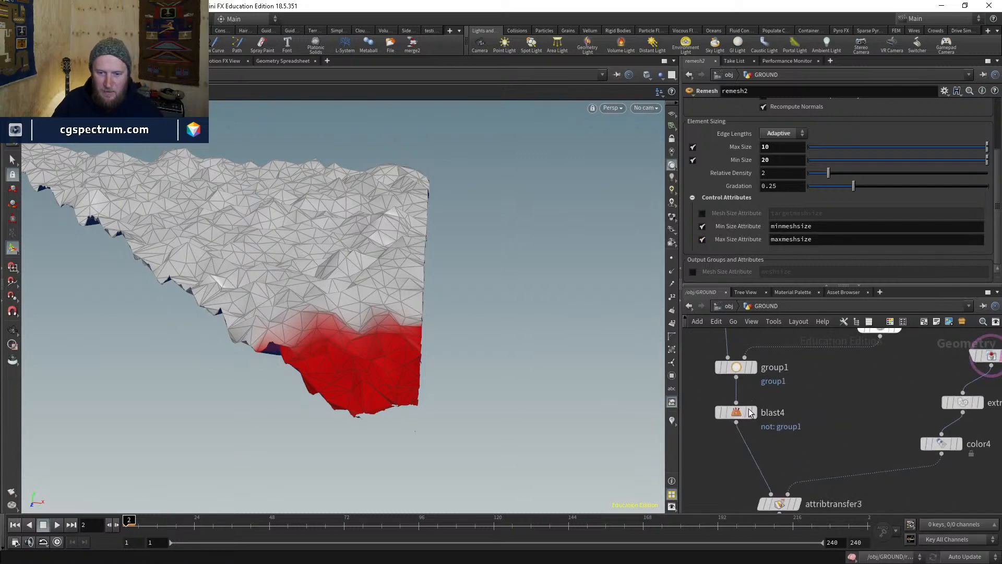
- Insert an Attribute Wrangle between blast4 and attribtransfer3
{"action": "left_click", "coordinate": [754, 411]}
{"action": "key", "text": "Tab"}
{"action": "type", "text": "aw"}
{"action": "key", "text": "Return"}
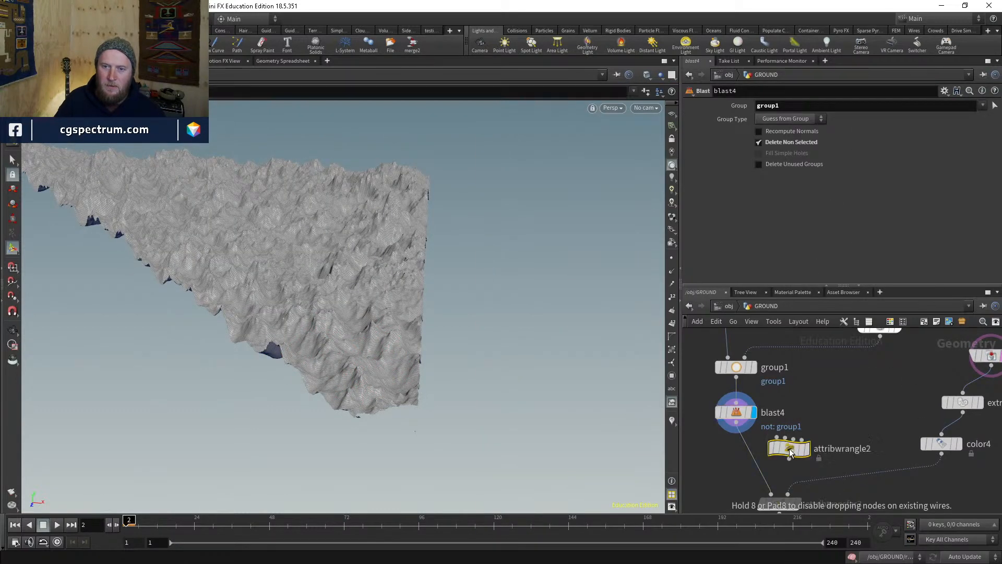
{"action": "left_click", "coordinate": [789, 449]}
{"action": "middle_click_drag", "start_coordinate": [784, 463], "coordinate": [802, 300]}
{"action": "left_click", "coordinate": [816, 455]}
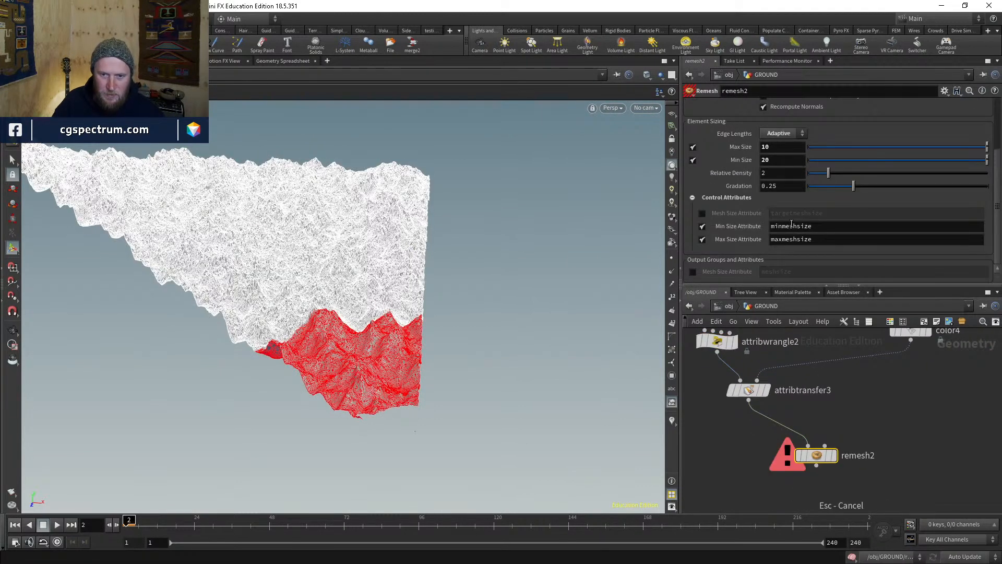
{"action": "middle_click_drag", "start_coordinate": [819, 362], "coordinate": [841, 425]}
{"action": "left_click", "coordinate": [739, 403]}
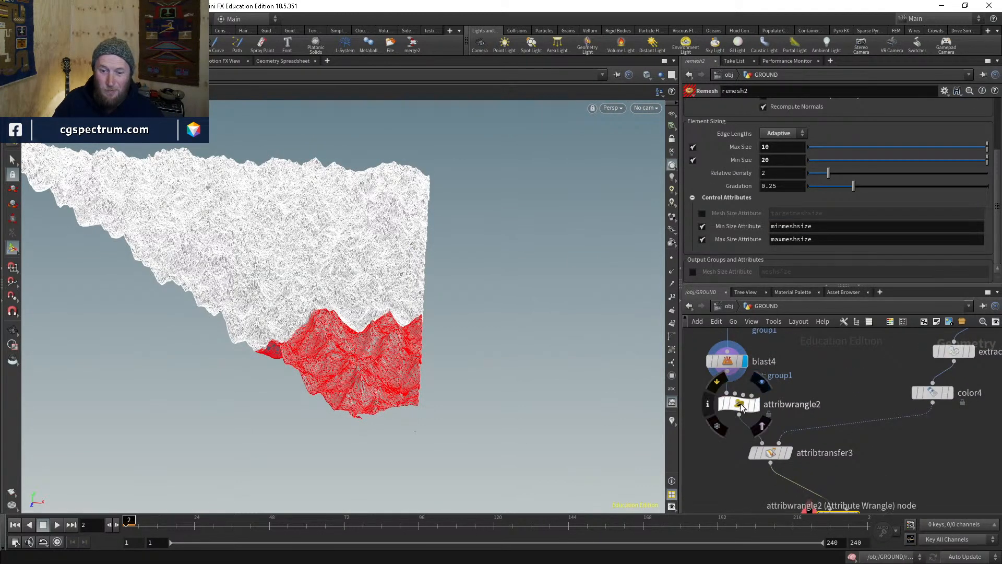
{"action": "left_click", "coordinate": [755, 176]}
{"action": "type", "text": "@minmeshsize="}
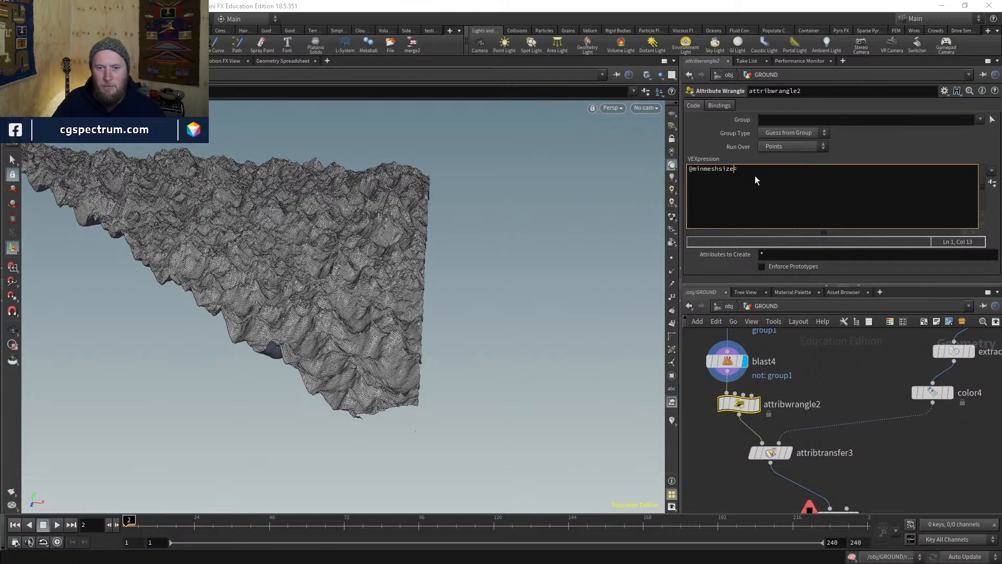
{"action": "key", "text": "Left"}
{"action": "key", "text": "Left"}
{"action": "key", "text": "Left"}
{"action": "key", "text": "Left"}
{"action": "key", "text": "Left"}
{"action": "key", "text": "Left"}
{"action": "key", "text": "Left"}
{"action": "key", "text": "Left"}
{"action": "key", "text": "BackSpace"}
{"action": "key", "text": "BackSpace"}
{"action": "type", "text": "ax"}
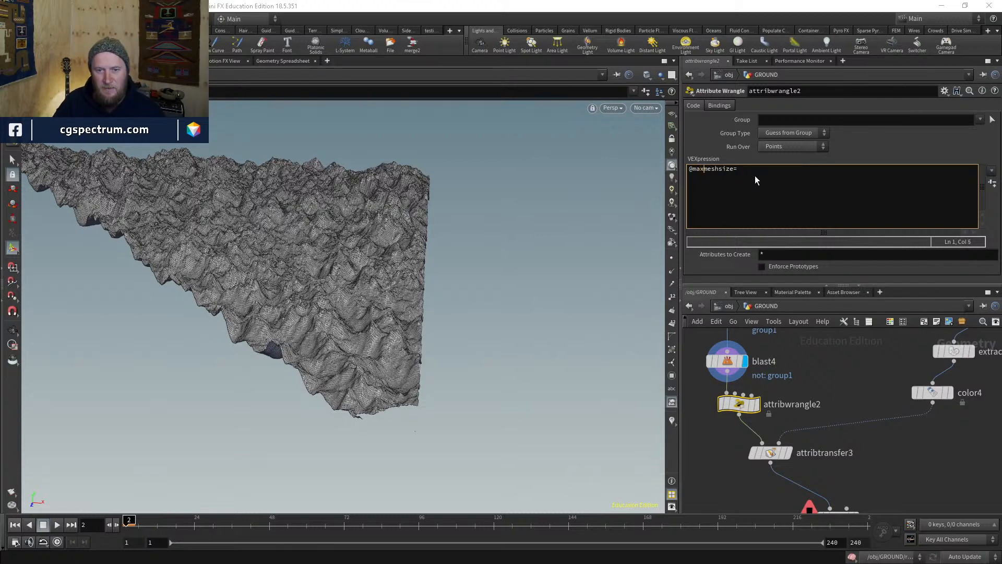
{"action": "key", "text": "Right"}
{"action": "key", "text": "Right"}
{"action": "key", "text": "Right"}
{"action": "key", "text": "Right"}
{"action": "key", "text": "Right"}
{"action": "key", "text": "Right"}
{"action": "key", "text": "Right"}
{"action": "key", "text": "Right"}
{"action": "key", "text": "Right"}
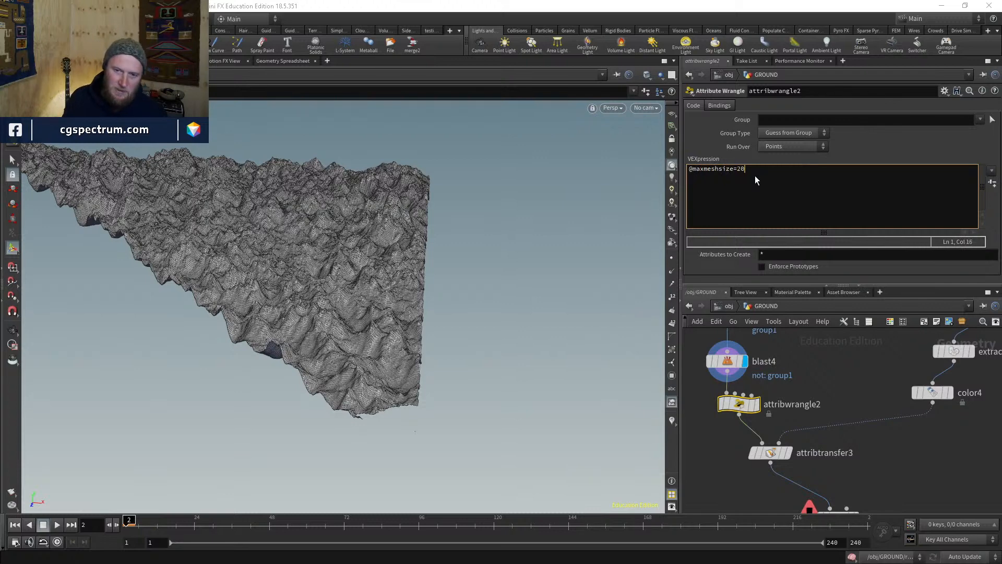
{"action": "type", "text": "20;"}
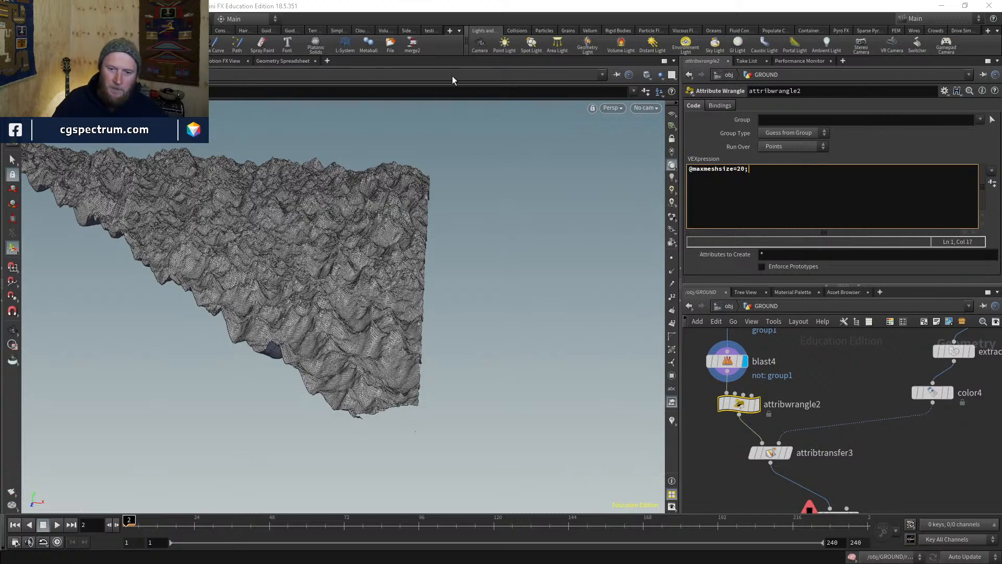
{"action": "left_click", "coordinate": [739, 410]}
{"action": "key", "text": "ctrl+c"}
{"action": "middle_click_drag", "start_coordinate": [882, 454], "coordinate": [804, 406]}
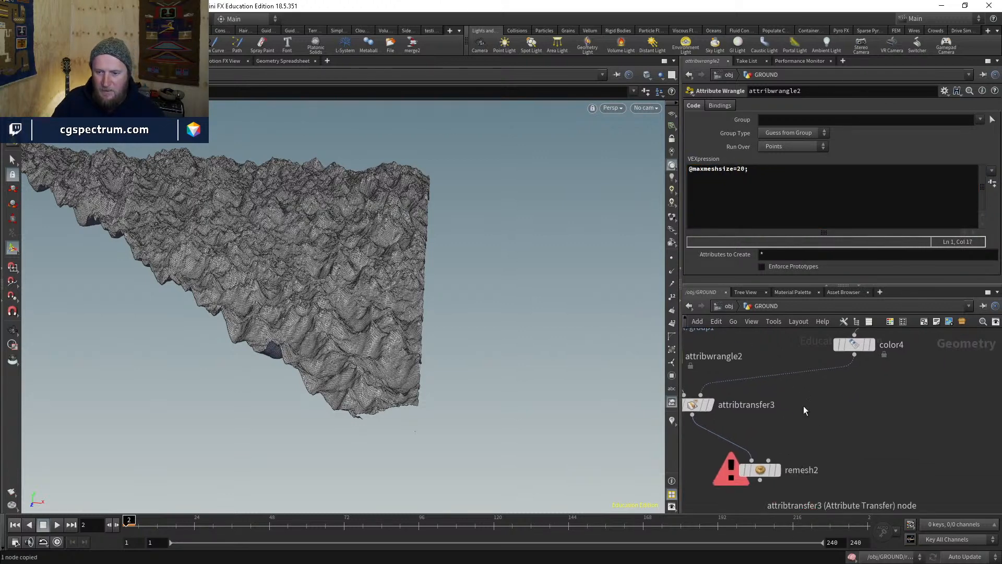
{"action": "key", "text": "ctrl+v"}
{"action": "left_click_drag", "start_coordinate": [814, 409], "coordinate": [819, 374]}
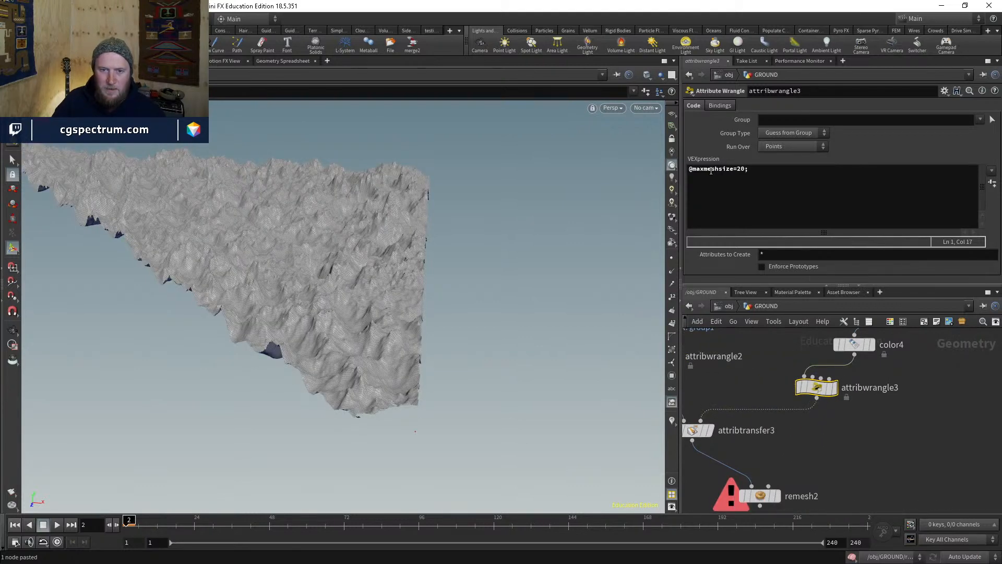
{"action": "left_click", "coordinate": [709, 179]}
{"action": "key", "text": "BackSpace"}
{"action": "key", "text": "BackSpace"}
{"action": "type", "text": "in"}
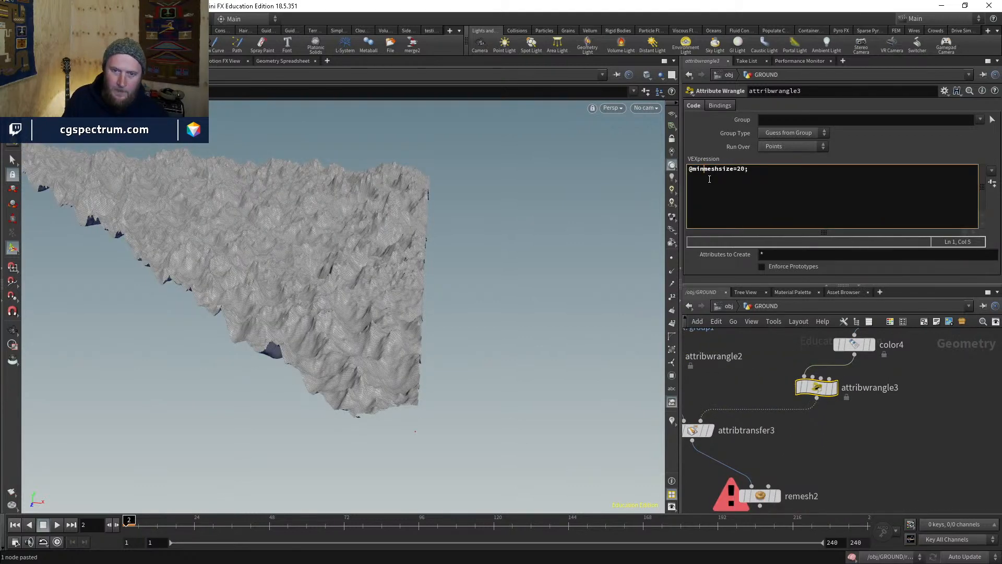
{"action": "key", "text": "Right"}
{"action": "key", "text": "Right"}
{"action": "key", "text": "Right"}
{"action": "key", "text": "Right"}
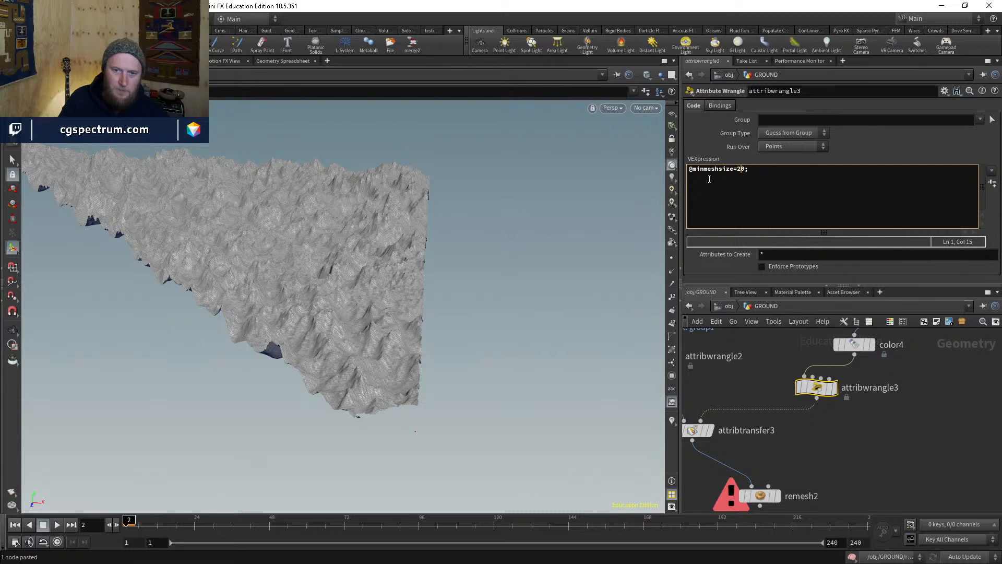
{"action": "middle_click_drag", "start_coordinate": [754, 449], "coordinate": [801, 427]}
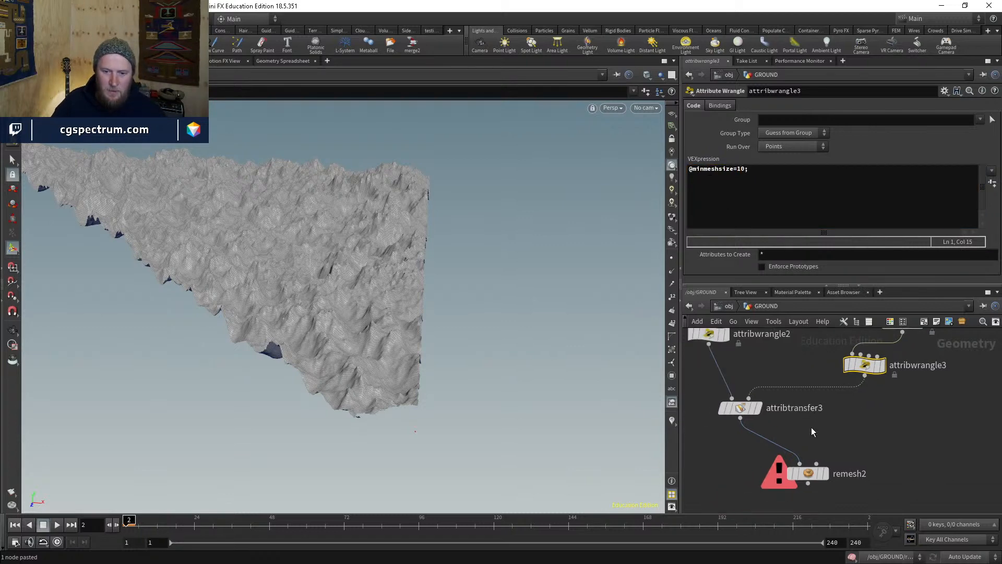
{"action": "left_click", "coordinate": [709, 334]}
{"action": "left_click", "coordinate": [756, 407]}
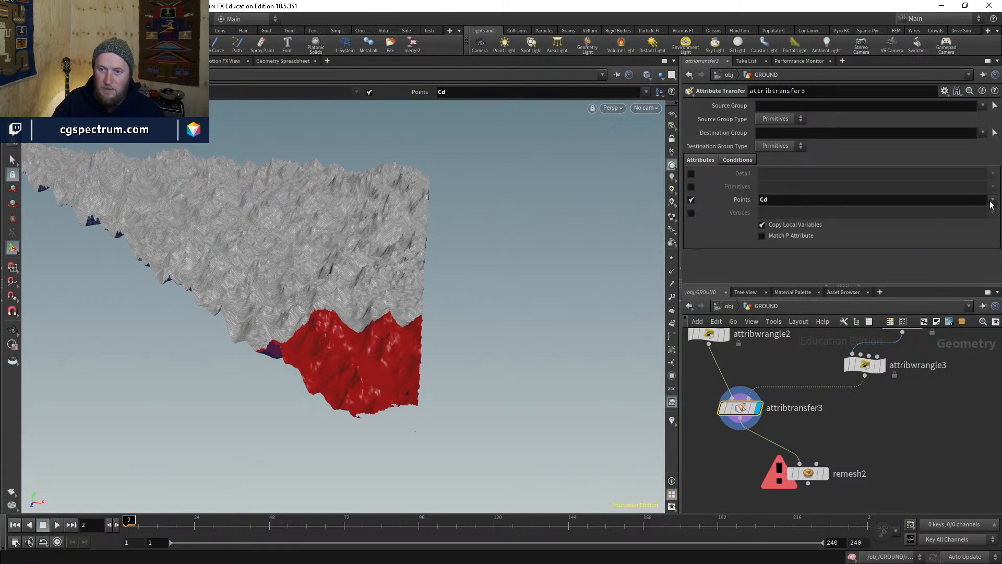
- Add minmeshsize to attribtransfer3's transferred point attributes alongside Cd
{"action": "left_click", "coordinate": [992, 199]}
{"action": "left_click", "coordinate": [978, 223]}
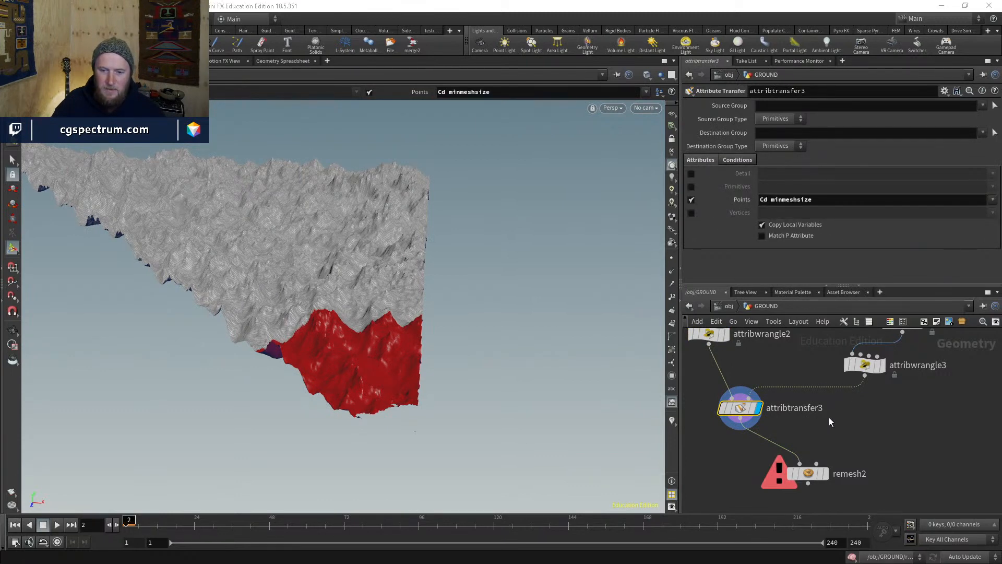
{"action": "middle_click_drag", "start_coordinate": [828, 417], "coordinate": [849, 437]}
{"action": "left_click", "coordinate": [733, 356]}
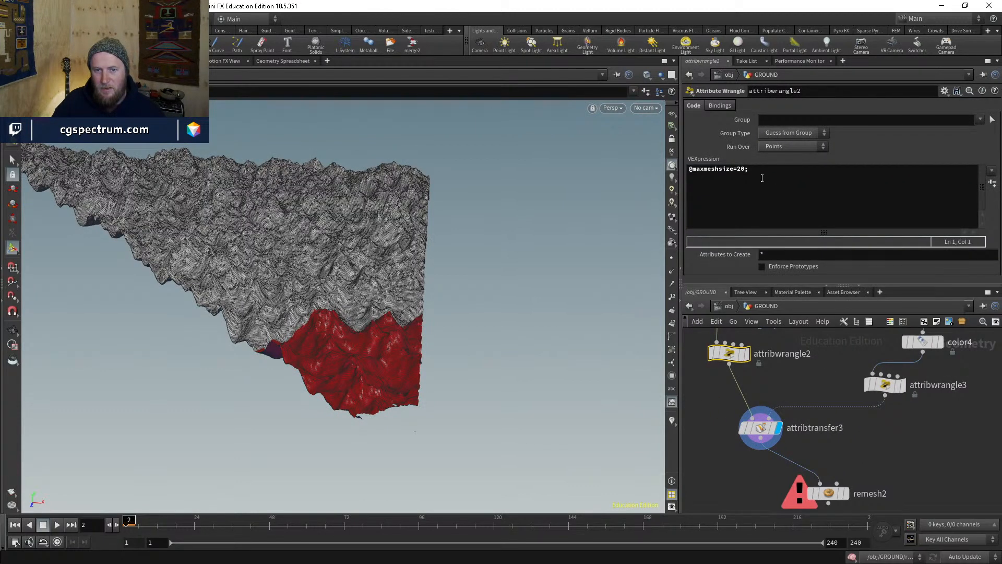
- Review the maxmeshsize and minmeshsize wrangles, then return to the attribute transfer
{"action": "left_click", "coordinate": [883, 386]}
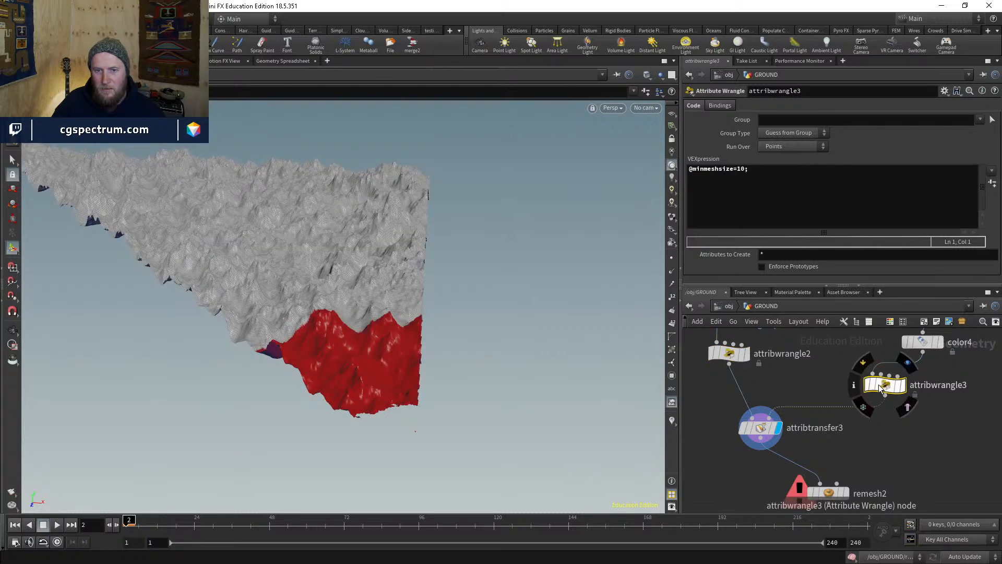
{"action": "left_click", "coordinate": [731, 355]}
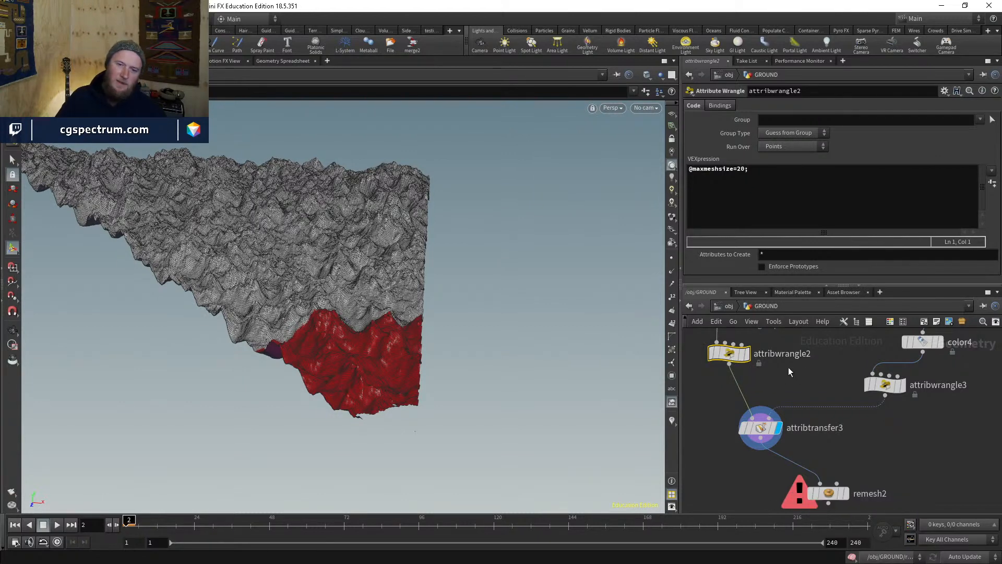
{"action": "mouse_move", "coordinate": [821, 405]}
{"action": "middle_mouse_down"}
{"action": "mouse_move", "coordinate": [787, 387]}
{"action": "mouse_move", "coordinate": [808, 411]}
{"action": "middle_mouse_up"}
{"action": "left_click", "coordinate": [873, 391]}
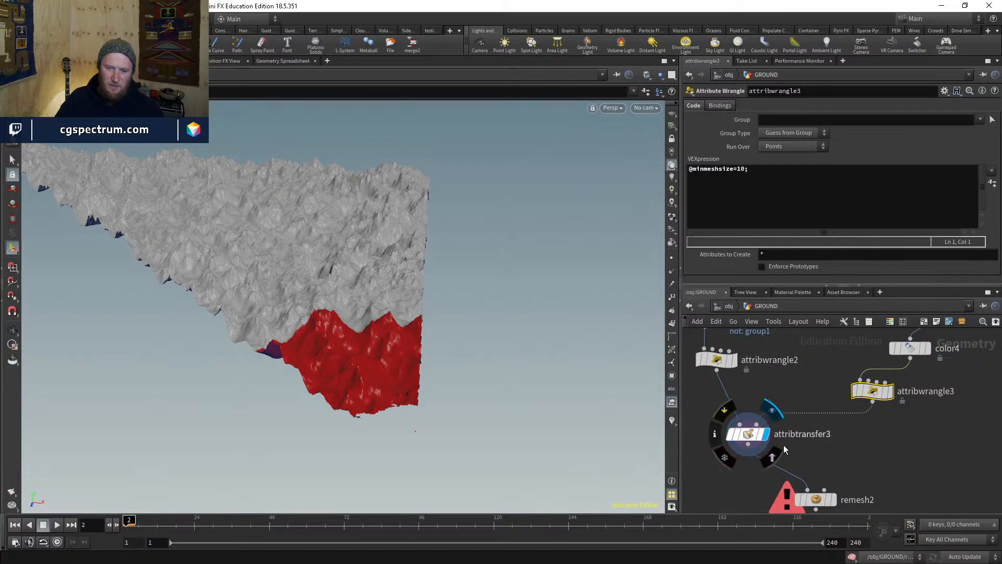
{"action": "middle_click_drag", "start_coordinate": [784, 448], "coordinate": [805, 401]}
{"action": "left_click", "coordinate": [742, 390]}
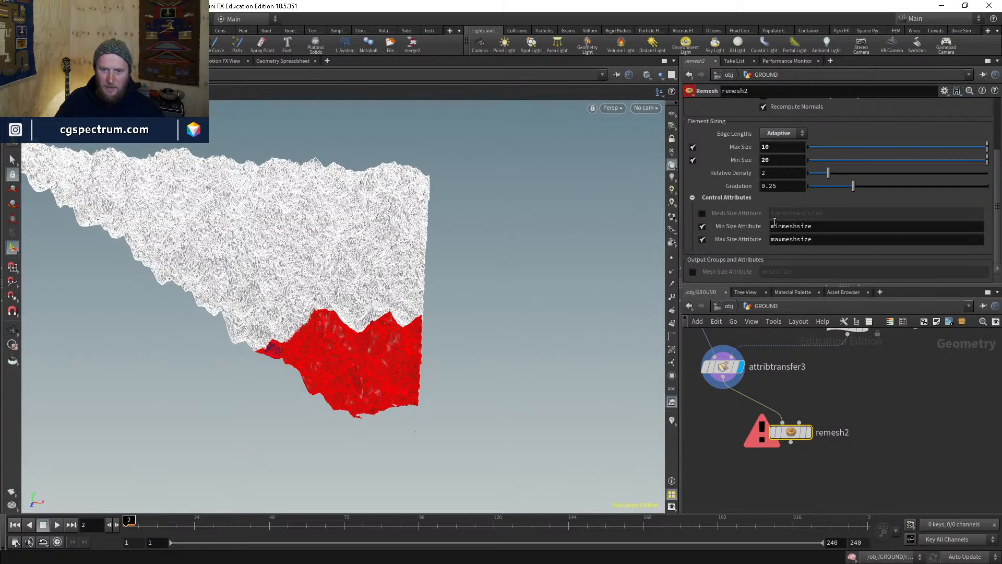
{"action": "left_click", "coordinate": [702, 226]}
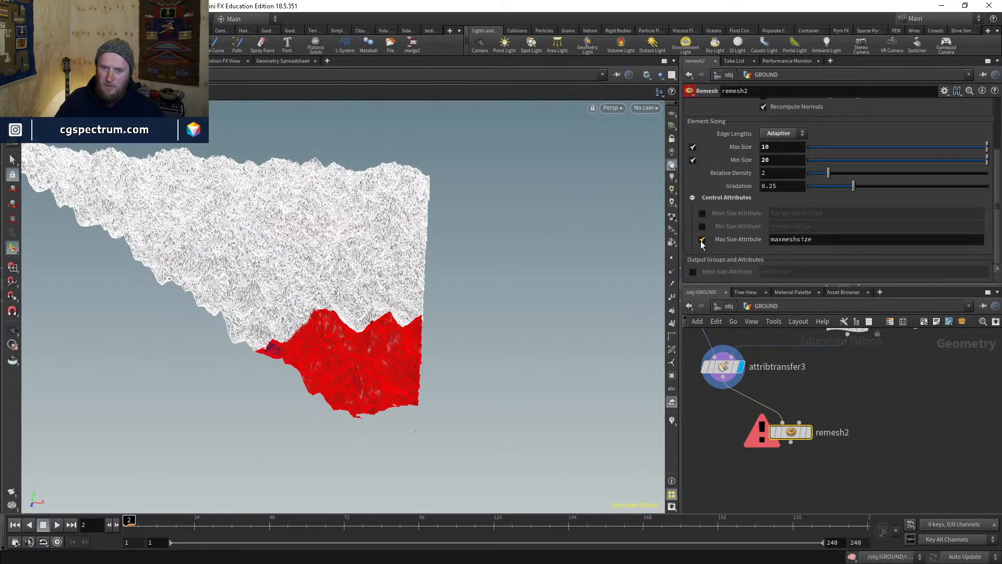
{"action": "left_click", "coordinate": [701, 240]}
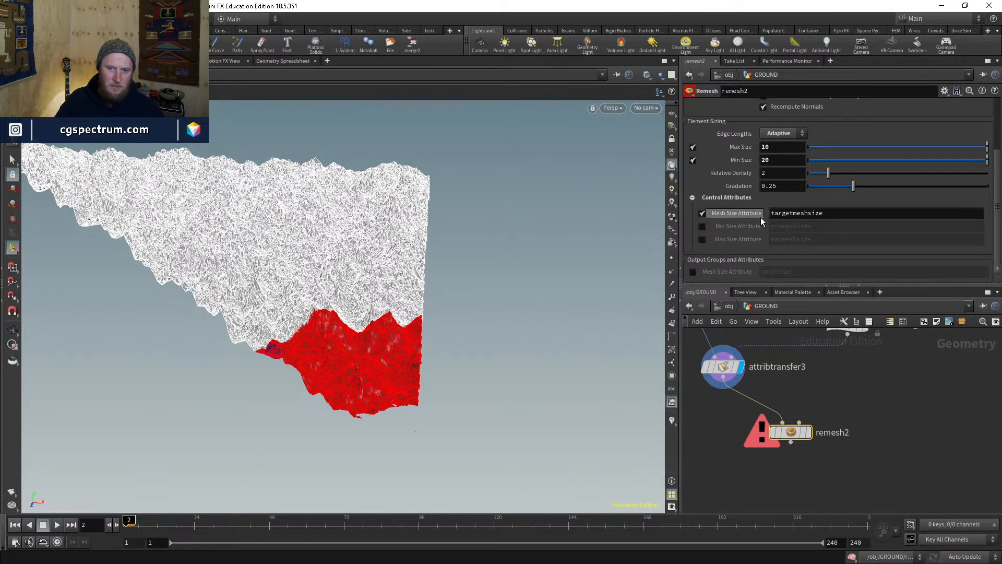
{"action": "middle_click_drag", "start_coordinate": [746, 337], "coordinate": [793, 416]}
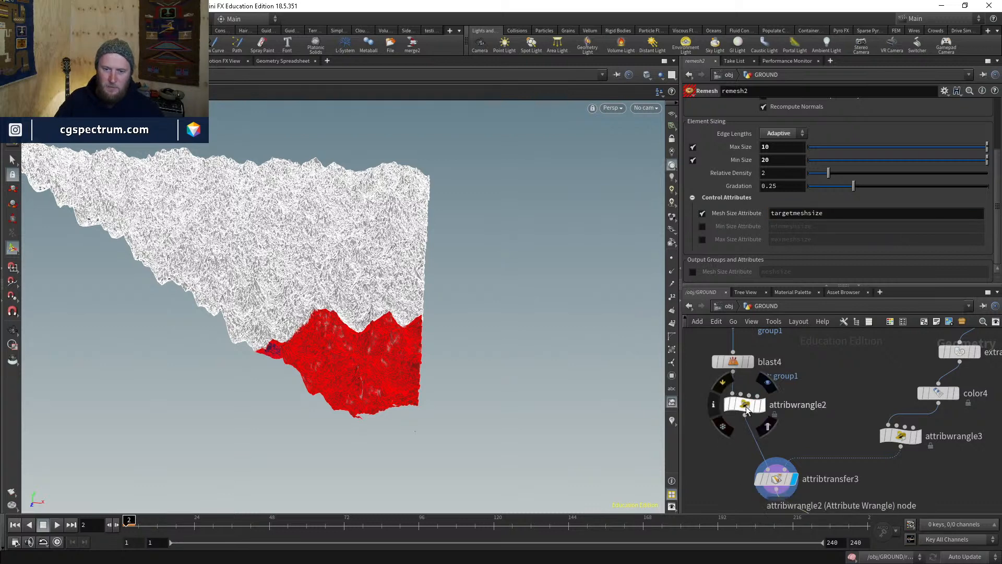
{"action": "left_click", "coordinate": [746, 403]}
{"action": "key", "text": "ctrl+v"}
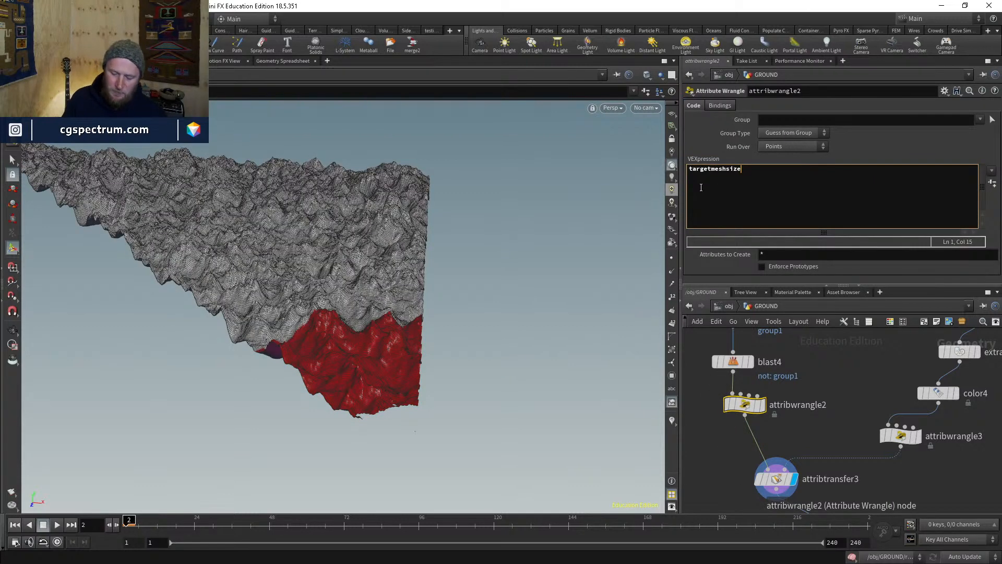
{"action": "type", "text": "=20"}
{"action": "key", "text": "Home"}
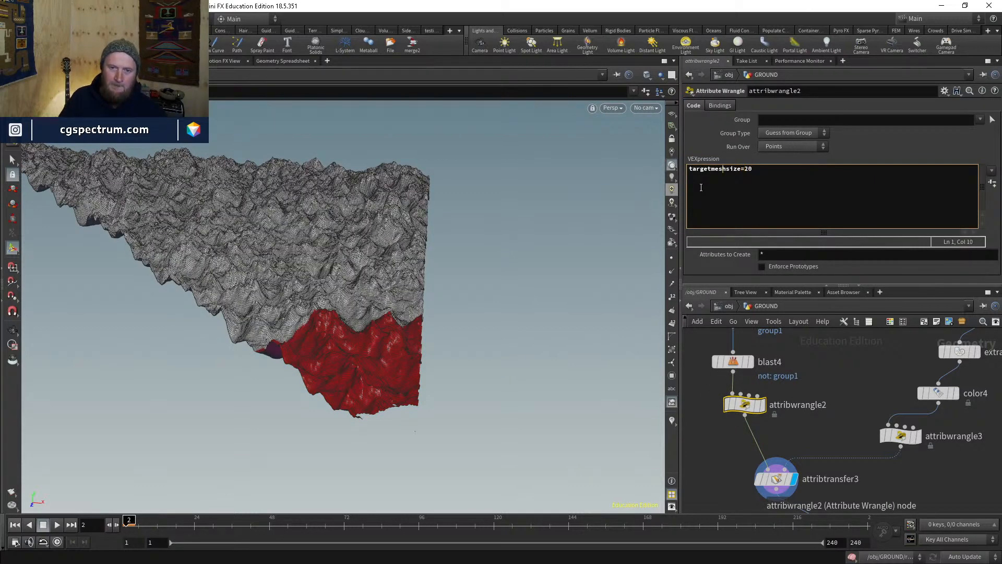
{"action": "type", "text": "@"}
{"action": "key", "text": "ctrl+Right"}
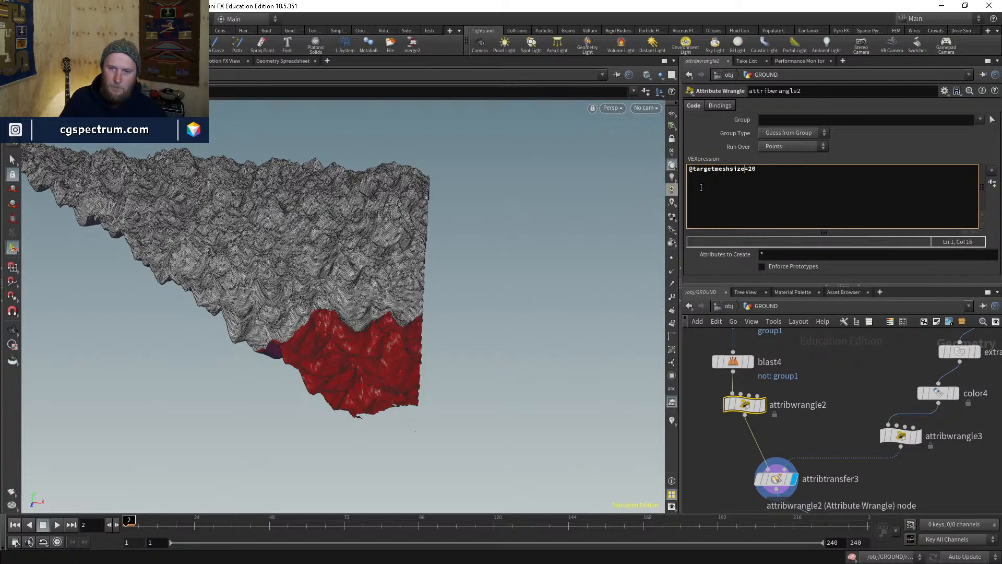
{"action": "type", "text": ";"}
{"action": "middle_click_drag", "start_coordinate": [828, 424], "coordinate": [752, 373]}
{"action": "left_click", "coordinate": [828, 383]}
{"action": "left_click_drag", "start_coordinate": [761, 170], "coordinate": [637, 173]}
{"action": "key", "text": "ctrl+v"}
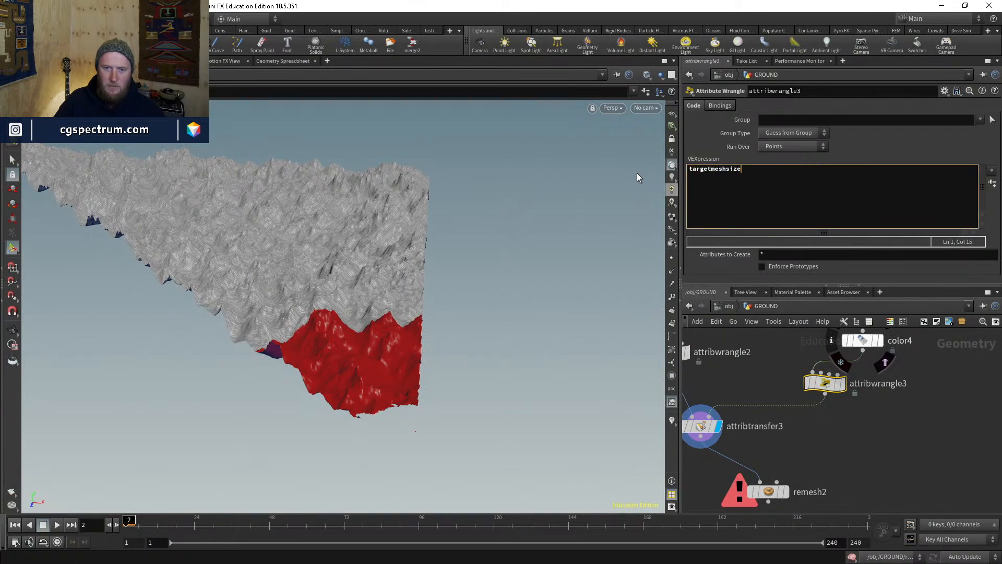
{"action": "key", "text": "ctrl+Left"}
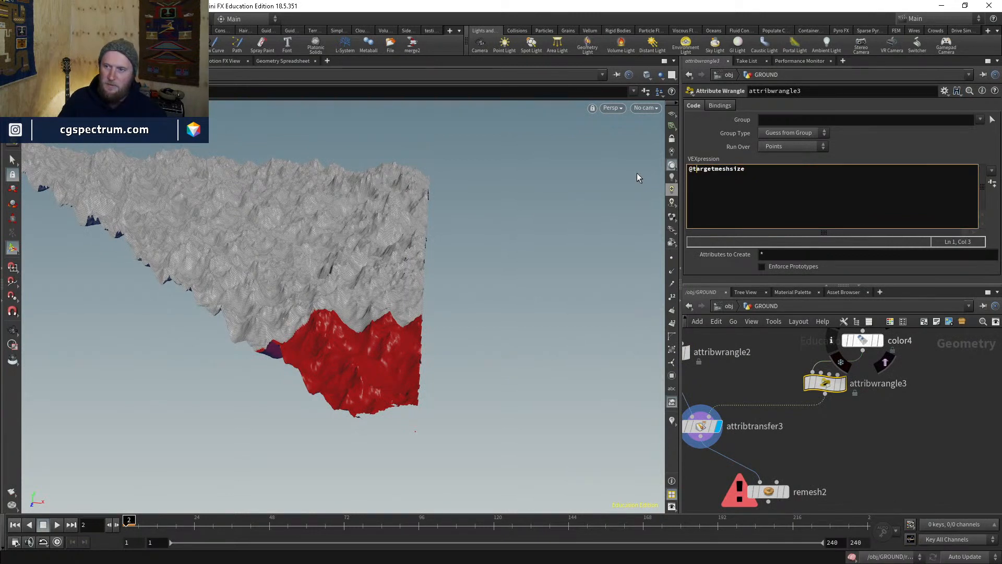
{"action": "key", "text": "Right"}
{"action": "key", "text": "Right"}
{"action": "key", "text": "Right"}
{"action": "key", "text": "Right"}
{"action": "key", "text": "Right"}
{"action": "key", "text": "Right"}
{"action": "key", "text": "Right"}
{"action": "key", "text": "Right"}
{"action": "key", "text": "Right"}
{"action": "key", "text": "Right"}
{"action": "key", "text": "Right"}
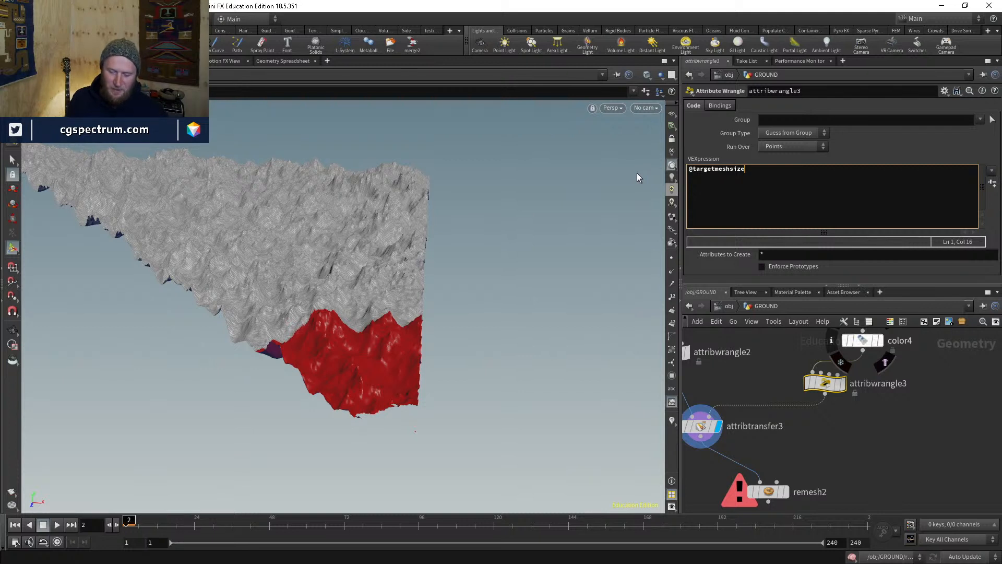
{"action": "type", "text": "="}
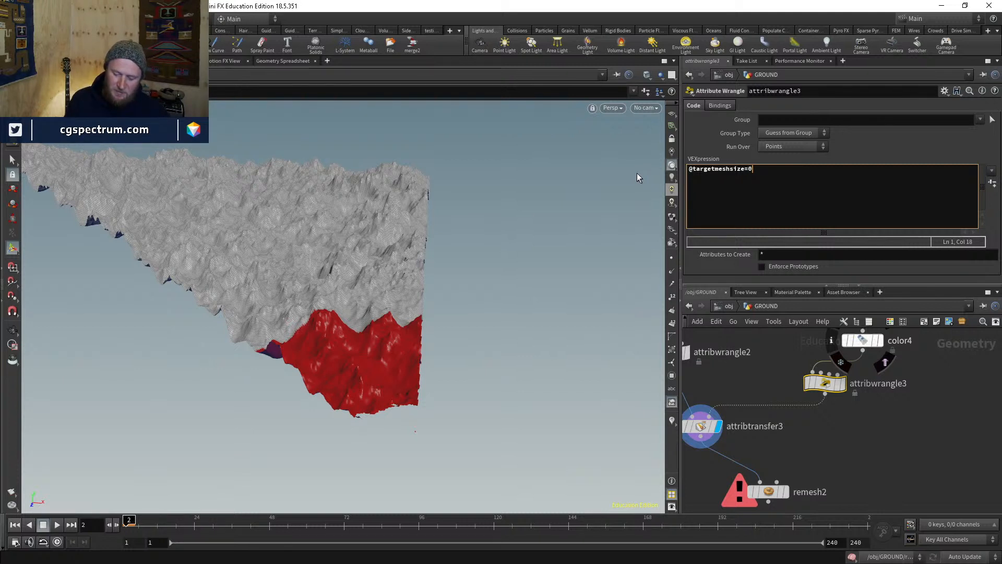
{"action": "type", "text": "10"}
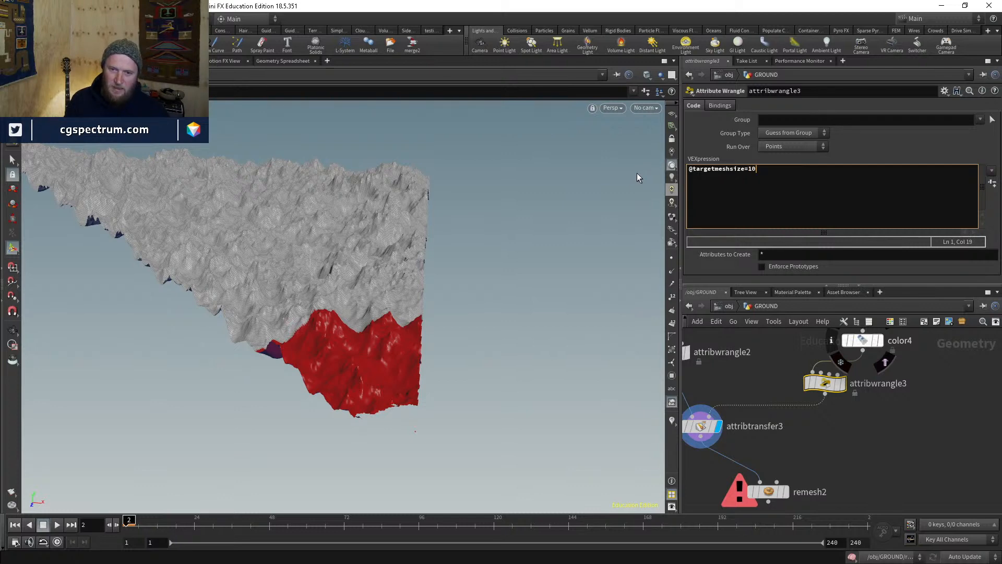
{"action": "type", "text": ";"}
{"action": "middle_click_drag", "start_coordinate": [701, 378], "coordinate": [744, 393]}
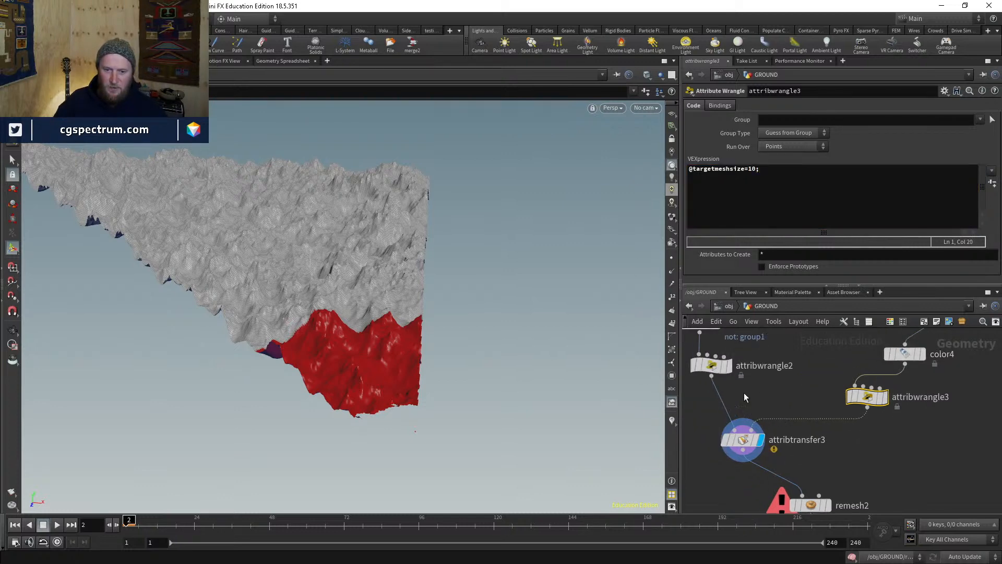
{"action": "left_click", "coordinate": [711, 366]}
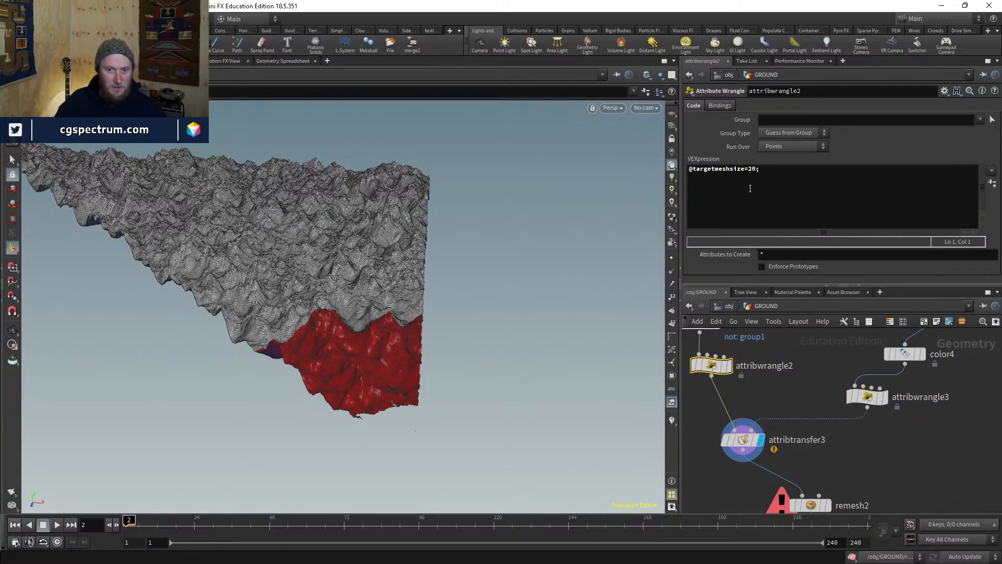
{"action": "left_click", "coordinate": [743, 440]}
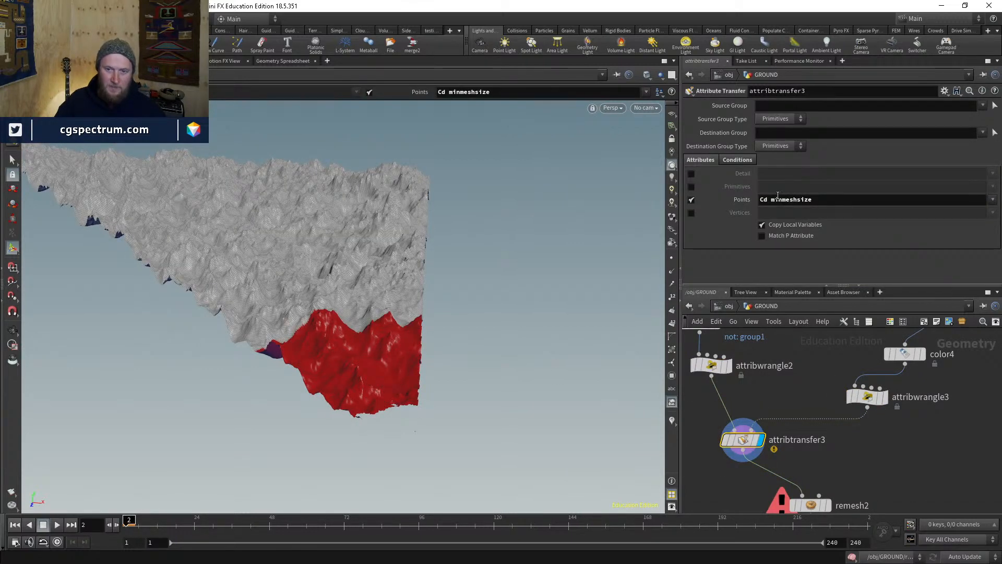
- Replace minmeshsize with targetmeshsize in attribtransfer3's Points attributes
{"action": "double_click", "coordinate": [778, 199]}
{"action": "key", "text": "BackSpace"}
{"action": "left_click", "coordinate": [993, 199]}
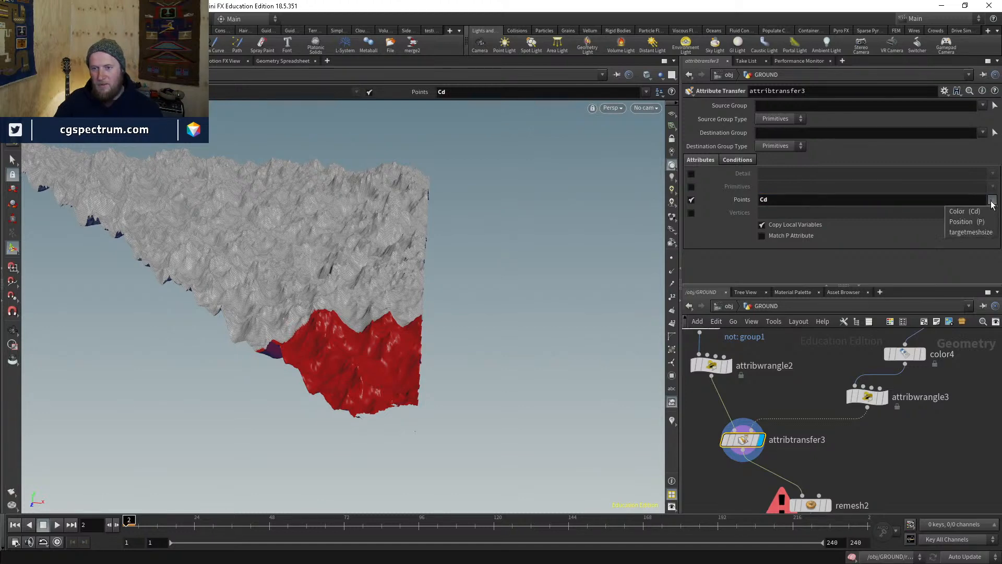
{"action": "left_click", "coordinate": [972, 233]}
- Display remesh2 and inspect the denser red area in wireframe
{"action": "middle_click_drag", "start_coordinate": [826, 503], "coordinate": [822, 427]}
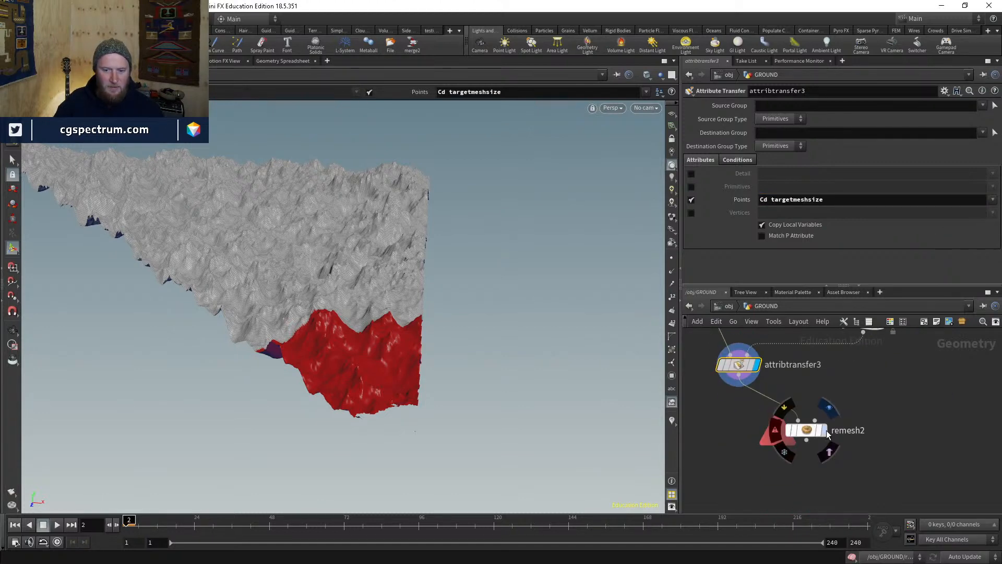
{"action": "left_click", "coordinate": [823, 431]}
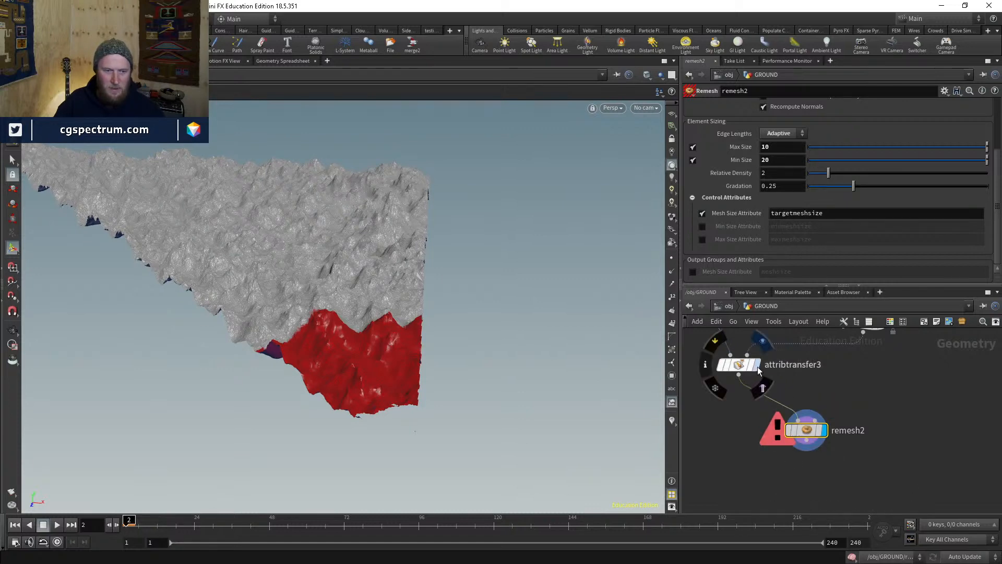
{"action": "left_click", "coordinate": [824, 427]}
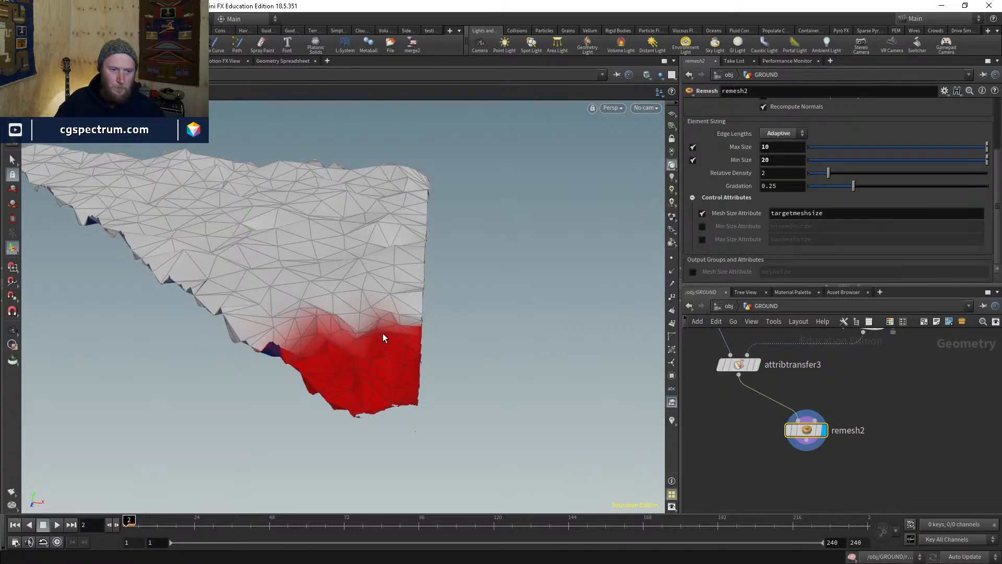
{"action": "left_click", "coordinate": [927, 410]}
{"action": "mouse_move", "coordinate": [325, 364]}
{"action": "left_mouse_down", "text": "alt"}
{"action": "mouse_move", "coordinate": [407, 439]}
{"action": "mouse_move", "coordinate": [464, 441]}
{"action": "mouse_move", "coordinate": [367, 372]}
{"action": "mouse_move", "coordinate": [397, 417]}
{"action": "mouse_move", "coordinate": [467, 431]}
{"action": "mouse_move", "coordinate": [502, 384]}
{"action": "left_mouse_up", "text": "alt"}
{"action": "key", "text": "w"}
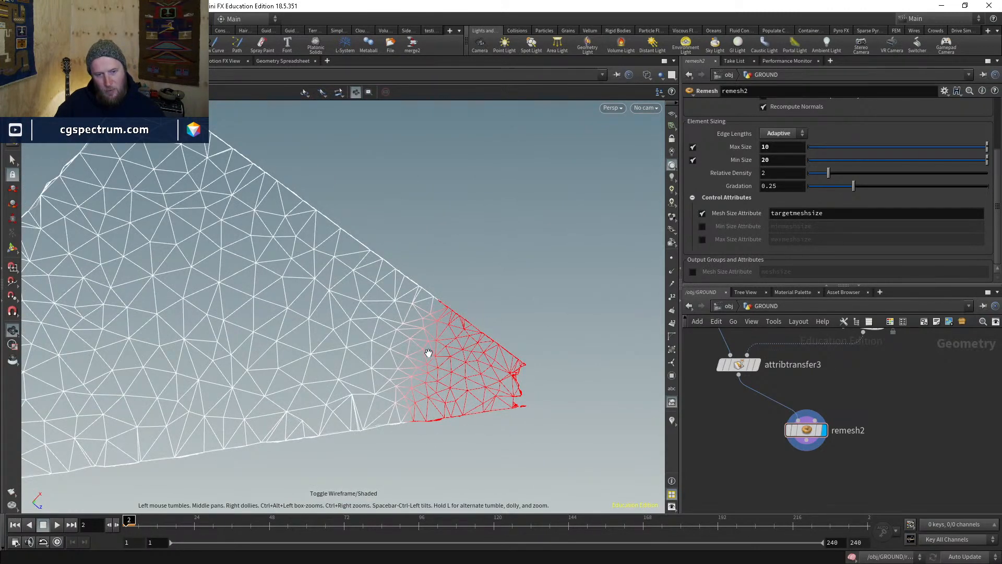
{"action": "left_click_drag", "start_coordinate": [430, 351], "coordinate": [502, 361], "text": "alt"}
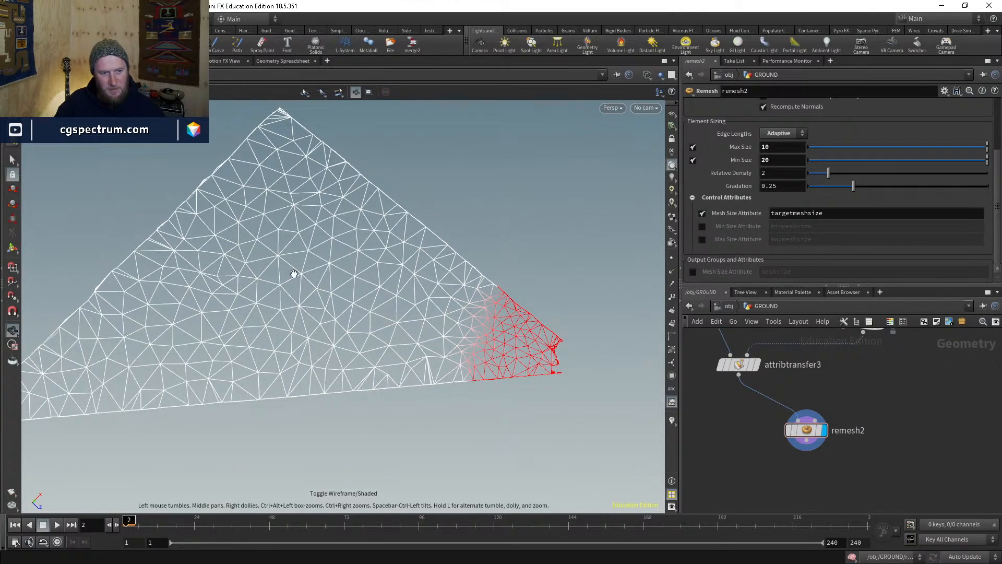
{"action": "scroll", "coordinate": [853, 468], "scroll_direction": "down", "scroll_amount": 2}
{"action": "scroll", "coordinate": [772, 427], "scroll_direction": "up", "scroll_amount": 2}
{"action": "left_click", "coordinate": [747, 415]}
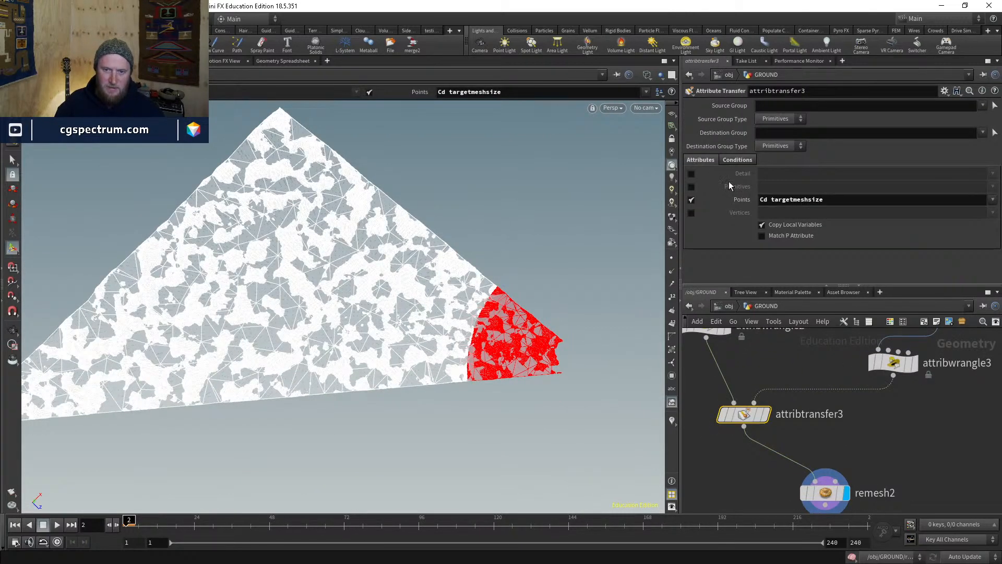
- Try a Distance Threshold of 200 on attribtransfer3 and inspect the wider red region
{"action": "left_click", "coordinate": [737, 159]}
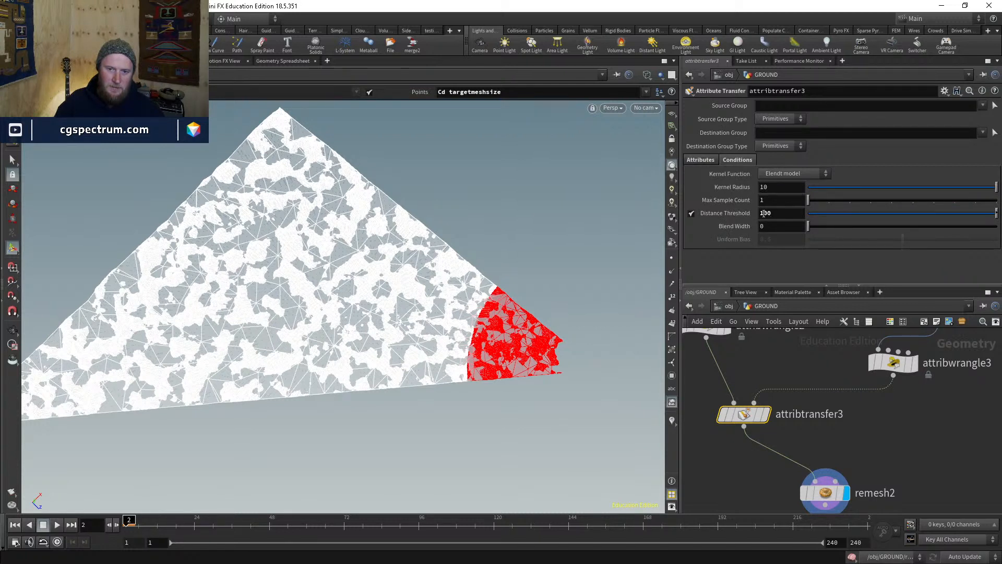
{"action": "left_click_drag", "start_coordinate": [764, 213], "coordinate": [751, 214]}
{"action": "type", "text": "2"}
{"action": "key", "text": "Return"}
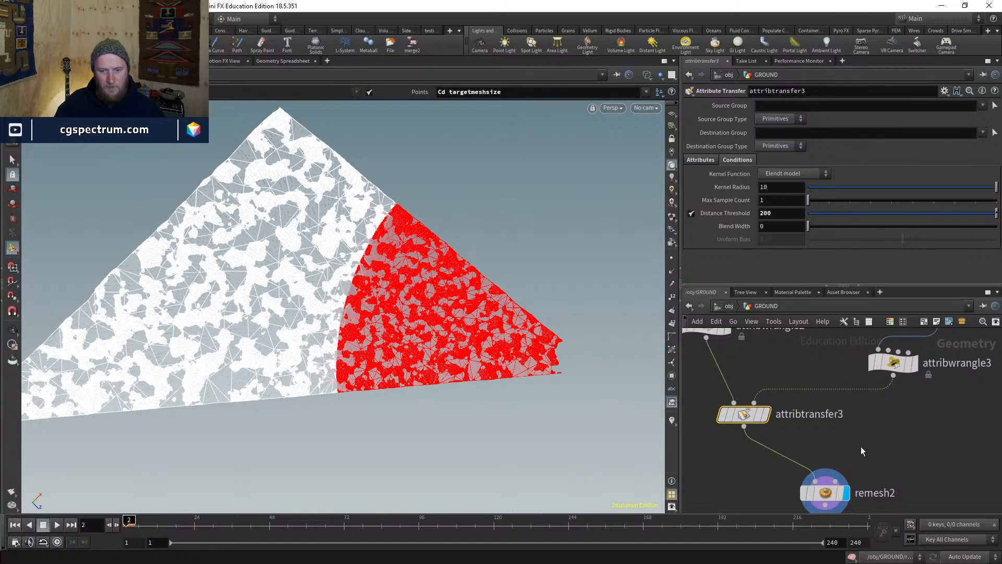
{"action": "key", "text": "Escape"}
{"action": "mouse_move", "coordinate": [501, 324]}
{"action": "left_mouse_down"}
{"action": "mouse_move", "coordinate": [474, 222]}
{"action": "mouse_move", "coordinate": [470, 336]}
{"action": "left_mouse_up"}
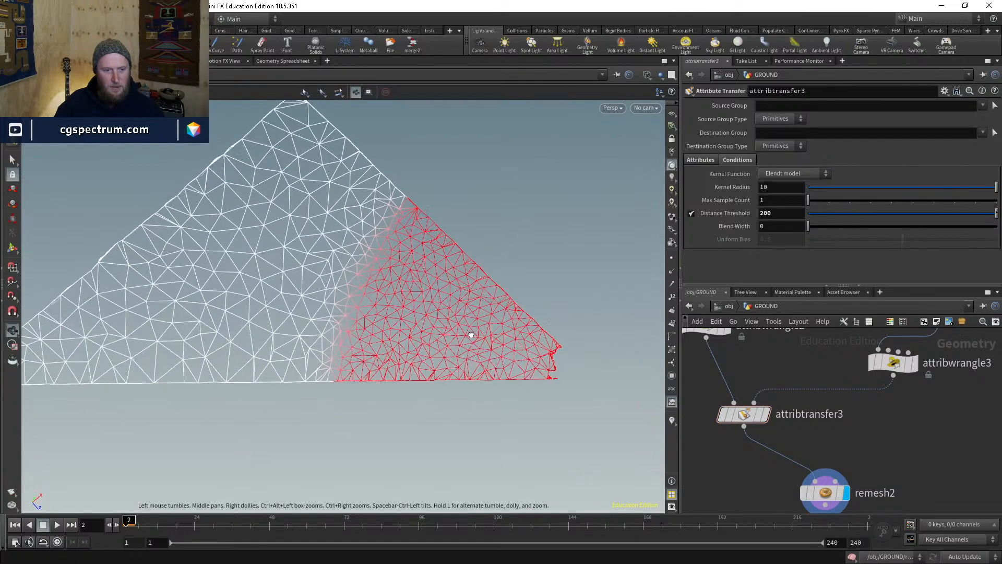
{"action": "key", "text": "w"}
{"action": "key", "text": "w"}
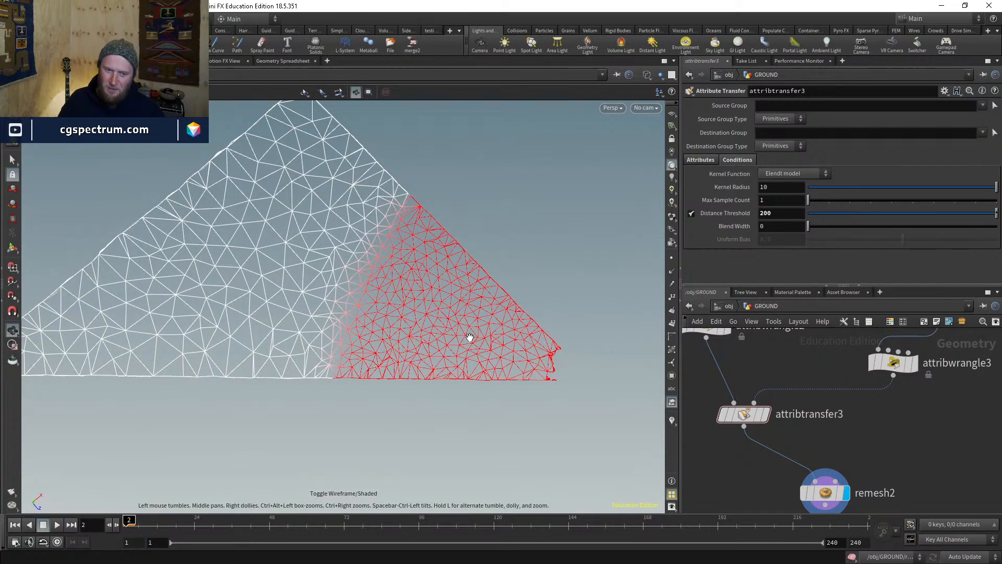
{"action": "key", "text": "w"}
{"action": "key", "text": "Return"}
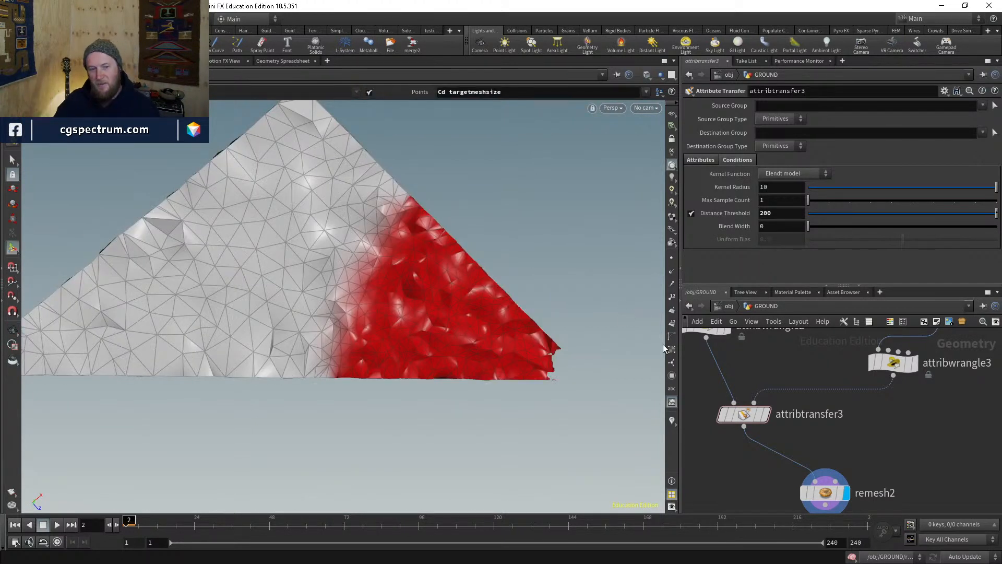
- Set Blend Width to 100 and Distance Threshold to 50, then look through cam2
{"action": "left_click", "coordinate": [744, 415]}
{"action": "left_click", "coordinate": [774, 227]}
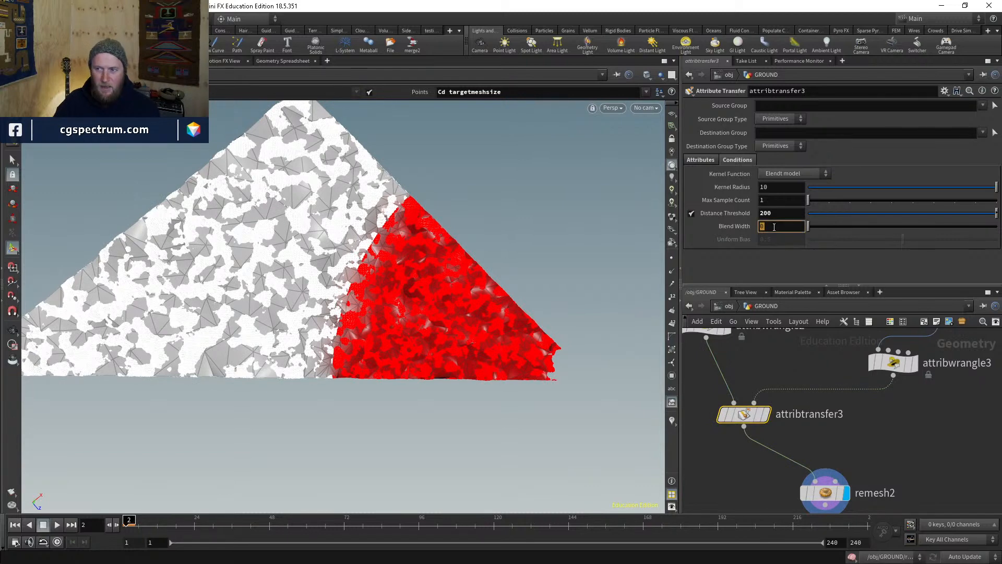
{"action": "type", "text": "100"}
{"action": "key", "text": "Return"}
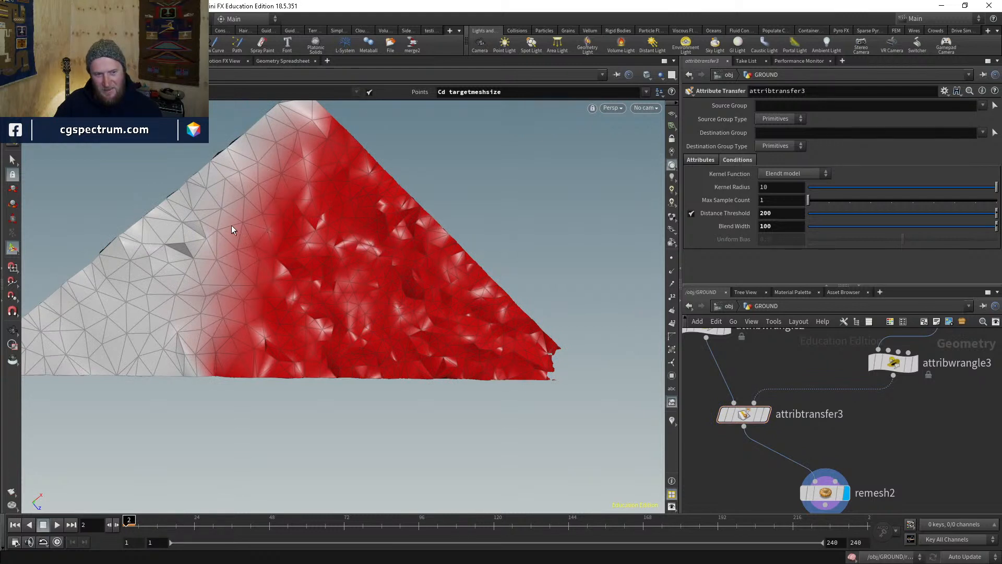
{"action": "double_click", "coordinate": [765, 213]}
{"action": "type", "text": "100"}
{"action": "key", "text": "Return"}
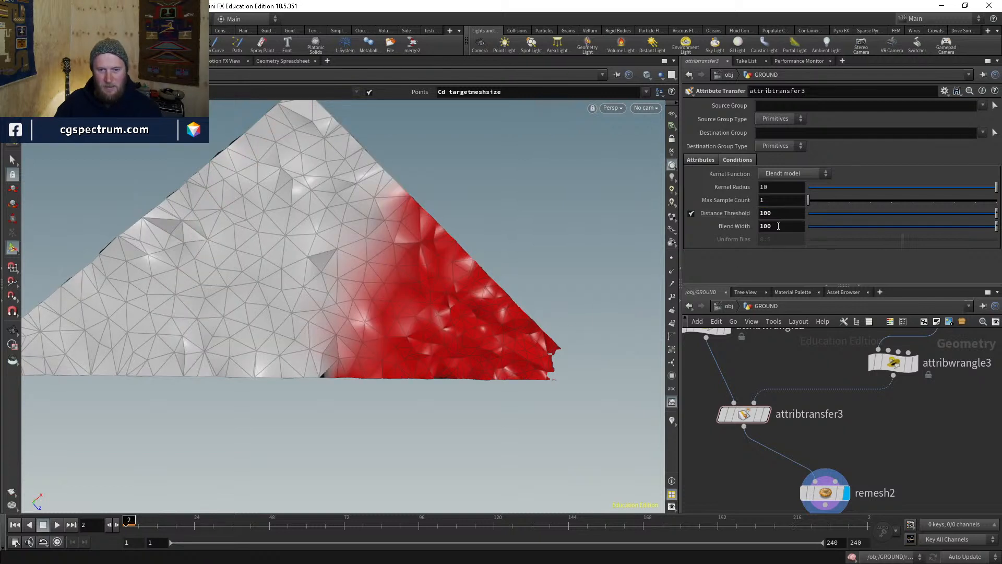
{"action": "double_click", "coordinate": [764, 212]}
{"action": "type", "text": "50"}
{"action": "key", "text": "Return"}
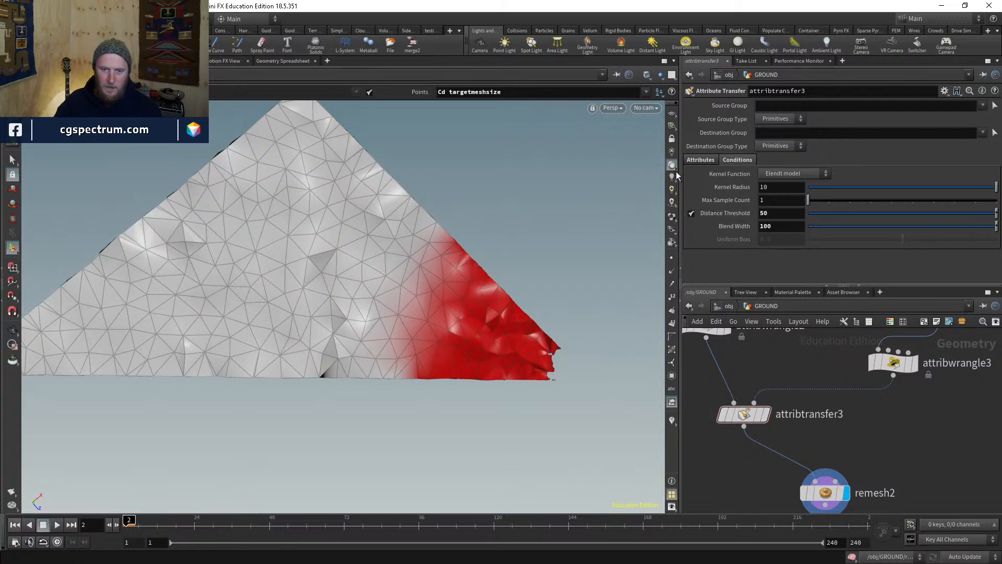
{"action": "left_click", "coordinate": [646, 108]}
{"action": "left_click", "coordinate": [652, 167]}
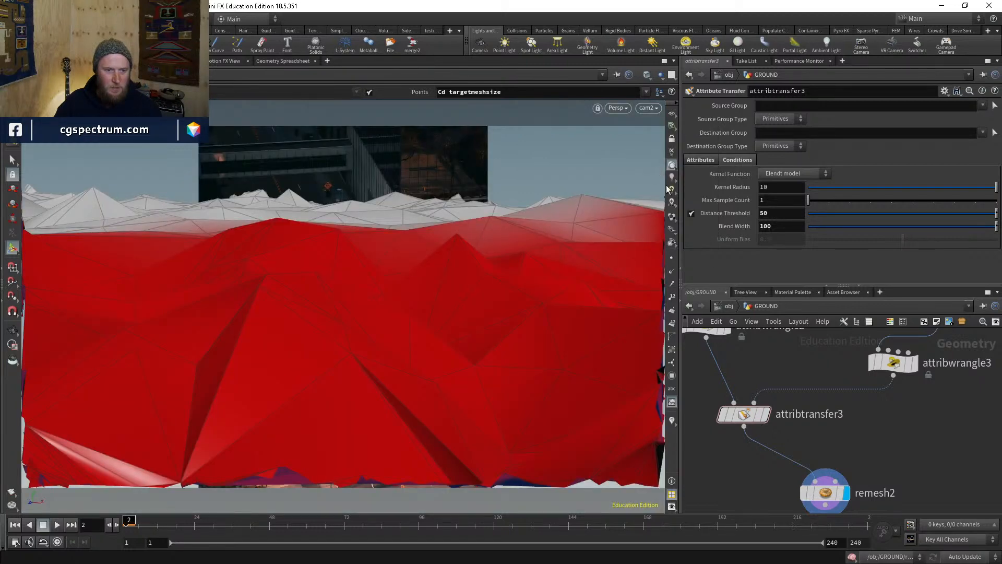
- Lower the target mesh size value in attribwrangle3's VEX, then reselect remesh2
{"action": "left_click", "coordinate": [824, 492]}
{"action": "middle_click_drag", "start_coordinate": [852, 412], "coordinate": [825, 443]}
{"action": "left_click", "coordinate": [868, 395]}
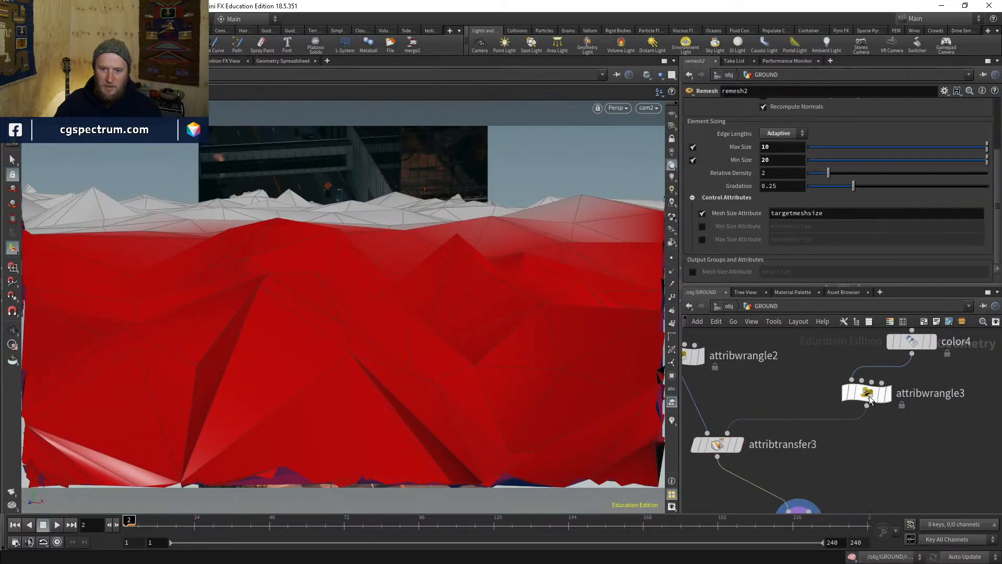
{"action": "double_click", "coordinate": [751, 168]}
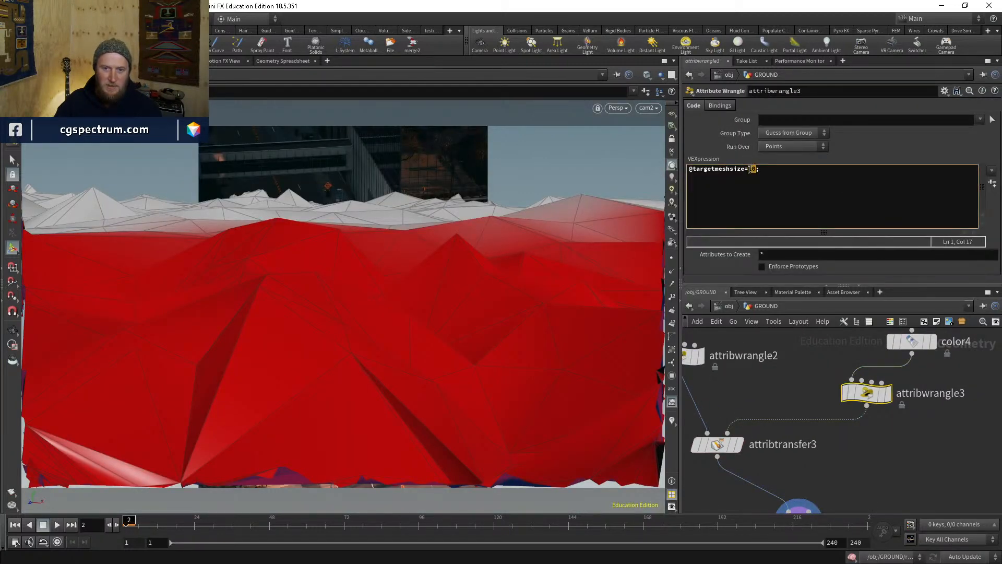
{"action": "type", "text": "5"}
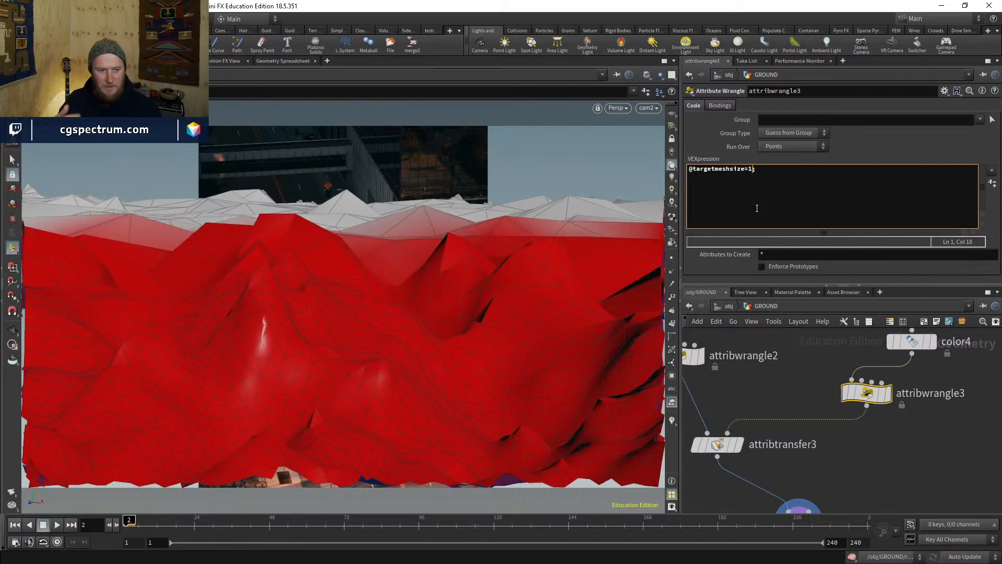
{"action": "left_click", "coordinate": [869, 471]}
{"action": "middle_click_drag", "start_coordinate": [866, 485], "coordinate": [845, 395]}
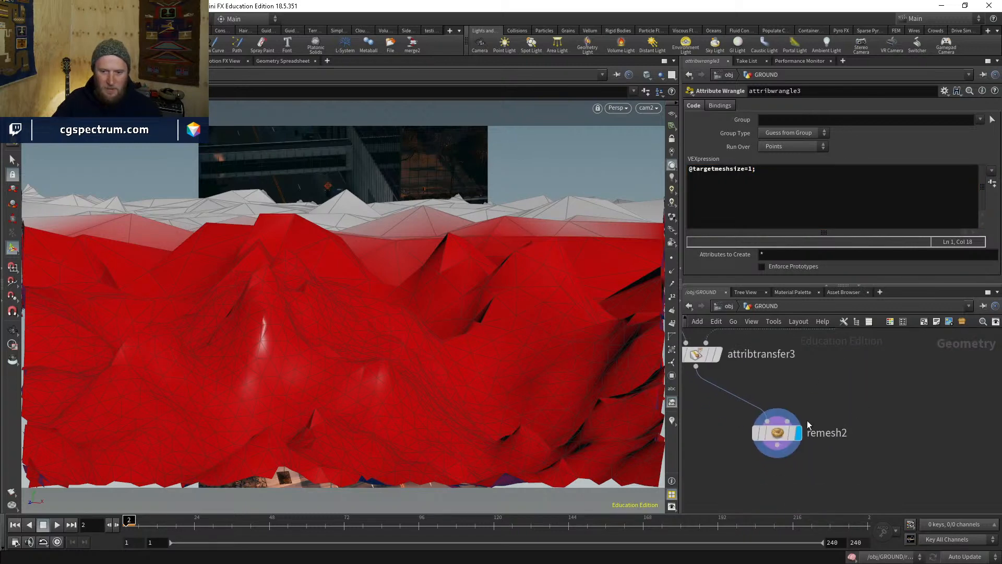
{"action": "left_click", "coordinate": [795, 440]}
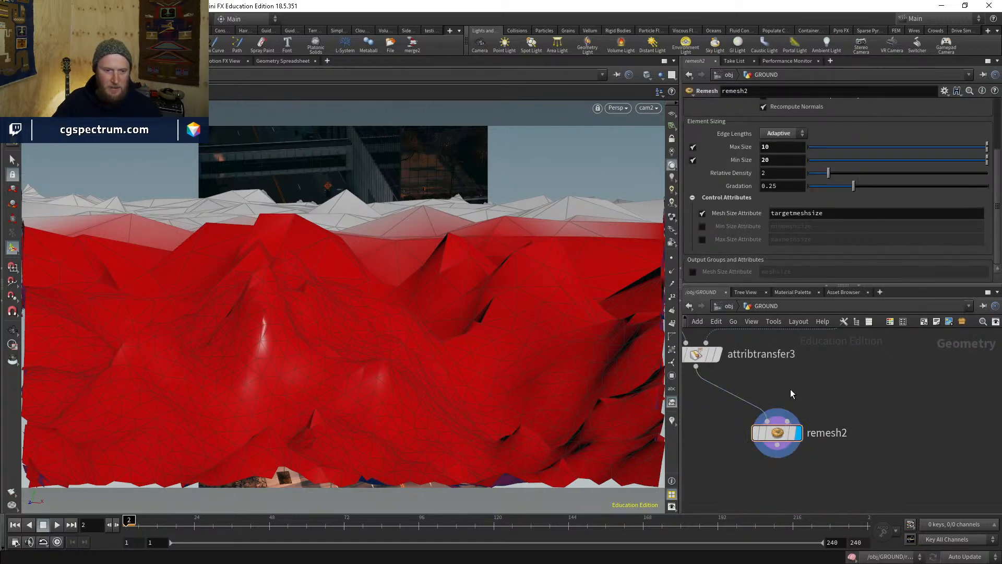
- Inspect the finer remesh in wireframe and compare views through cam1 and cam2
{"action": "key", "text": "w"}
{"action": "key", "text": "w"}
{"action": "mouse_move", "coordinate": [430, 324]}
{"action": "left_mouse_down"}
{"action": "mouse_move", "coordinate": [461, 359]}
{"action": "mouse_move", "coordinate": [438, 398]}
{"action": "mouse_move", "coordinate": [528, 392]}
{"action": "mouse_move", "coordinate": [548, 472]}
{"action": "mouse_move", "coordinate": [357, 328]}
{"action": "mouse_move", "coordinate": [470, 190]}
{"action": "mouse_move", "coordinate": [450, 224]}
{"action": "mouse_move", "coordinate": [329, 217]}
{"action": "mouse_move", "coordinate": [440, 226]}
{"action": "mouse_move", "coordinate": [656, 376]}
{"action": "mouse_move", "coordinate": [487, 353]}
{"action": "mouse_move", "coordinate": [620, 276]}
{"action": "left_mouse_up"}
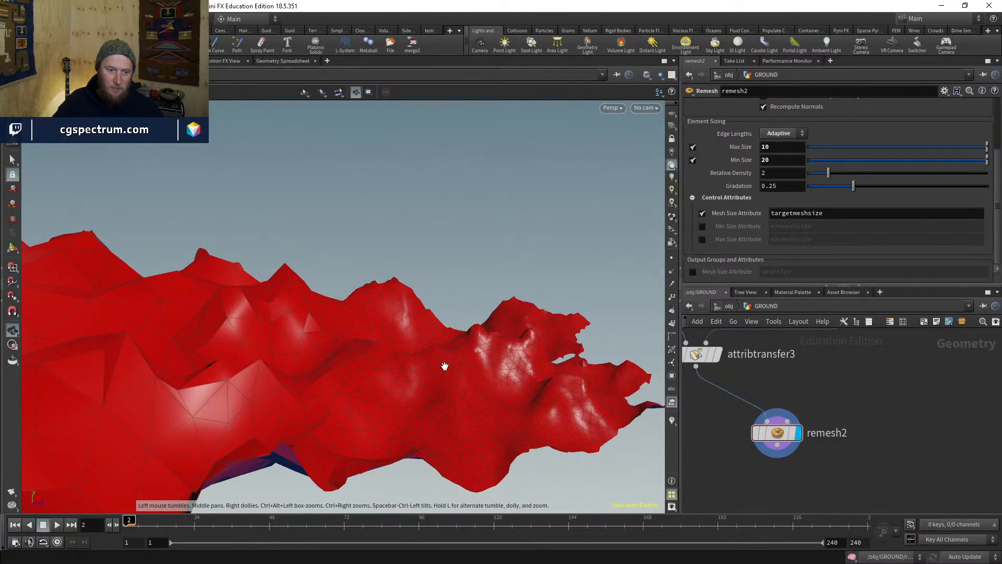
{"action": "mouse_move", "coordinate": [445, 367]}
{"action": "left_mouse_down"}
{"action": "mouse_move", "coordinate": [492, 396]}
{"action": "mouse_move", "coordinate": [429, 329]}
{"action": "mouse_move", "coordinate": [356, 320]}
{"action": "mouse_move", "coordinate": [290, 221]}
{"action": "mouse_move", "coordinate": [416, 226]}
{"action": "mouse_move", "coordinate": [595, 298]}
{"action": "mouse_move", "coordinate": [521, 317]}
{"action": "mouse_move", "coordinate": [552, 297]}
{"action": "mouse_move", "coordinate": [540, 319]}
{"action": "left_mouse_up"}
{"action": "left_click", "coordinate": [645, 108]}
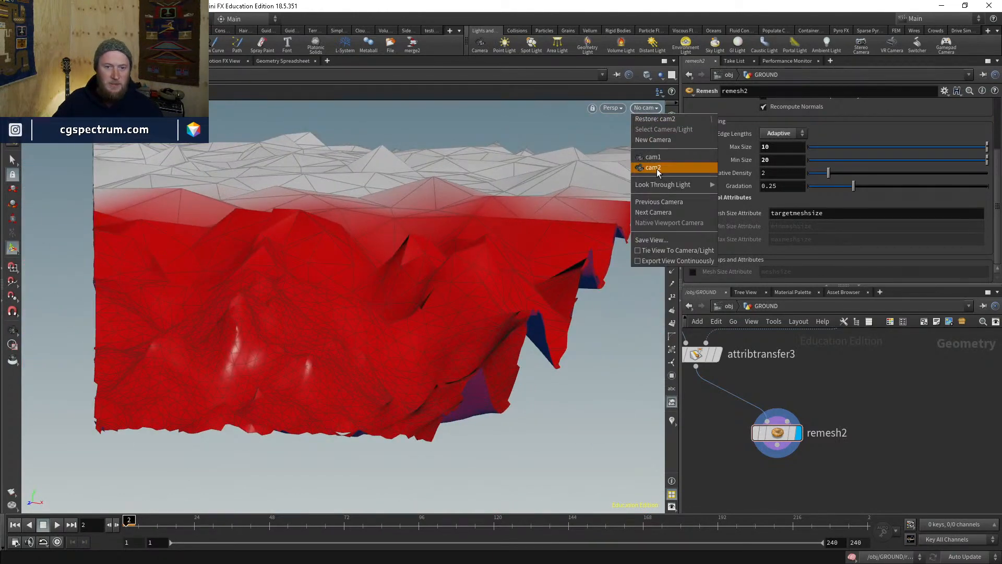
{"action": "left_click", "coordinate": [655, 157]}
{"action": "left_click", "coordinate": [647, 108]}
{"action": "left_click", "coordinate": [658, 167]}
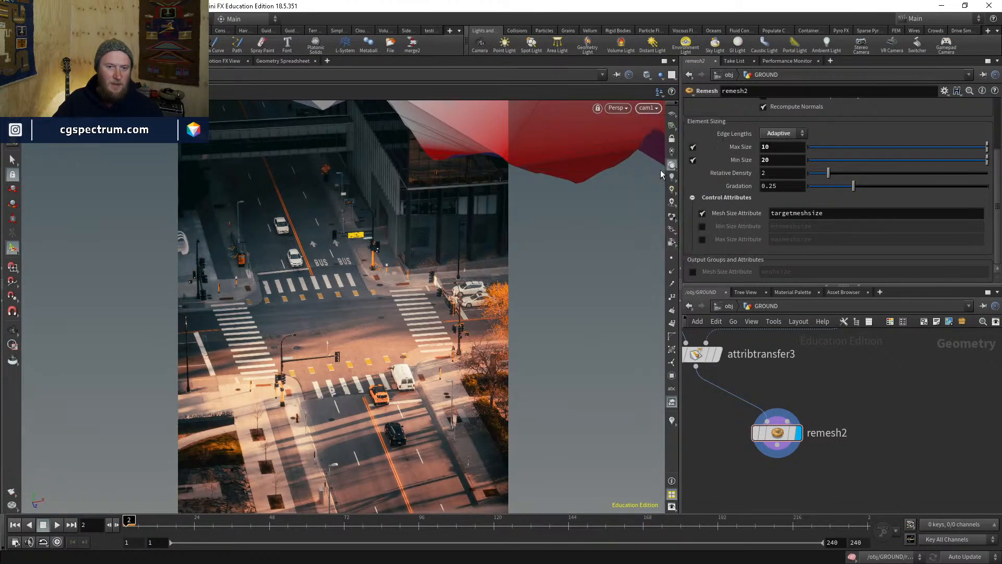
{"action": "key", "text": "Escape"}
{"action": "key", "text": "w"}
{"action": "key", "text": "w"}
{"action": "key", "text": "Return"}
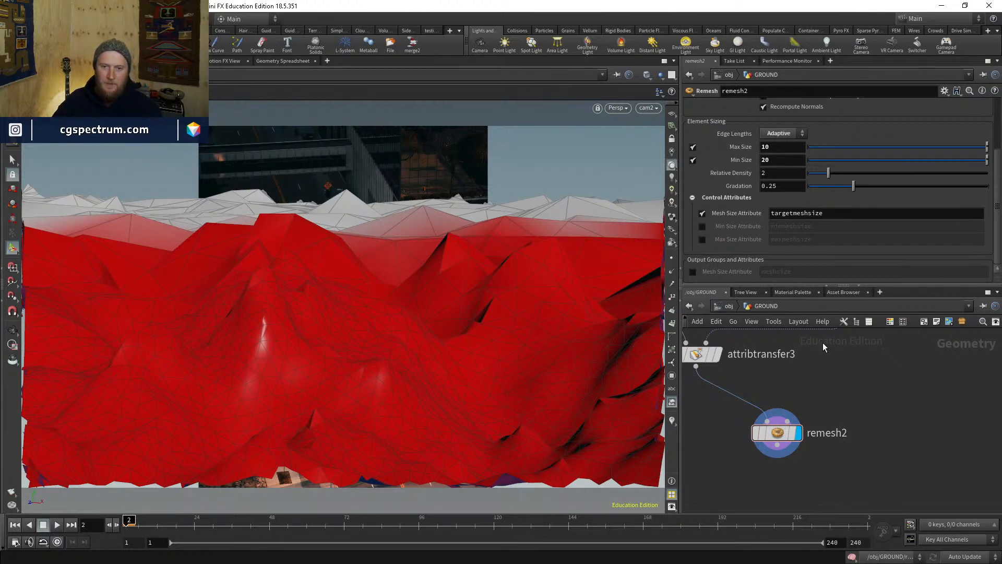
{"action": "middle_click_drag", "start_coordinate": [822, 343], "coordinate": [854, 381]}
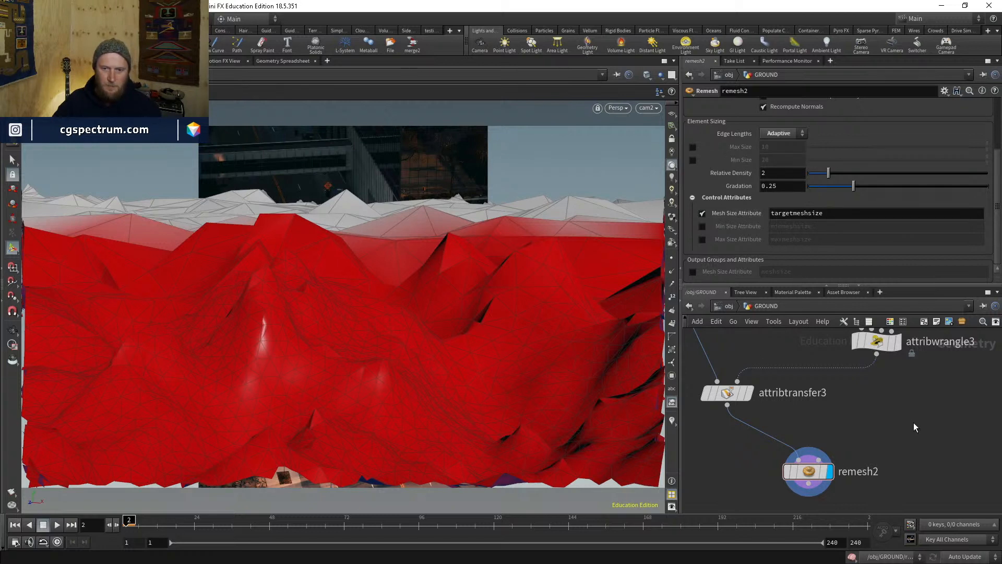
{"action": "left_click", "coordinate": [876, 342]}
{"action": "left_click", "coordinate": [752, 169]}
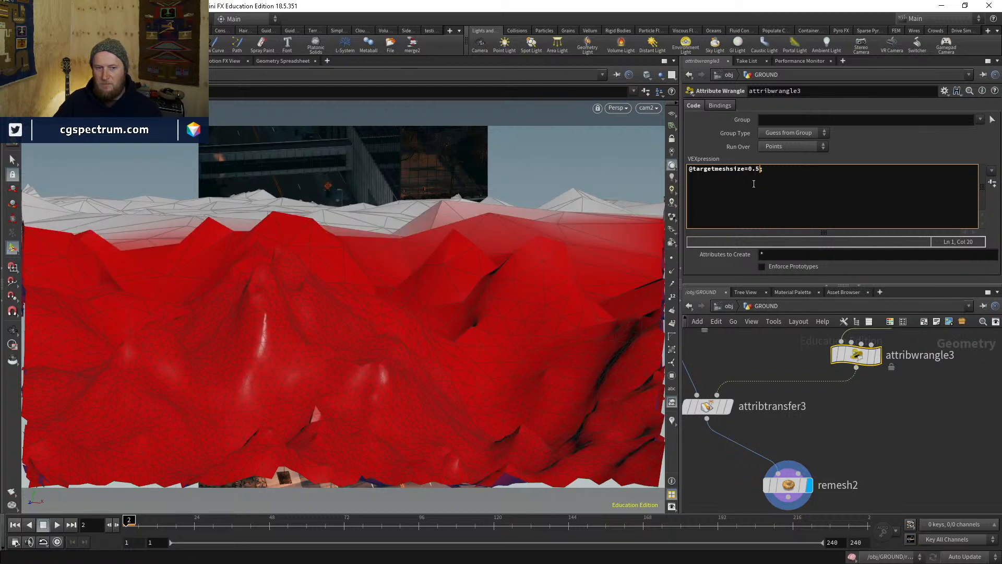
{"action": "middle_click_drag", "start_coordinate": [751, 356], "coordinate": [800, 437]}
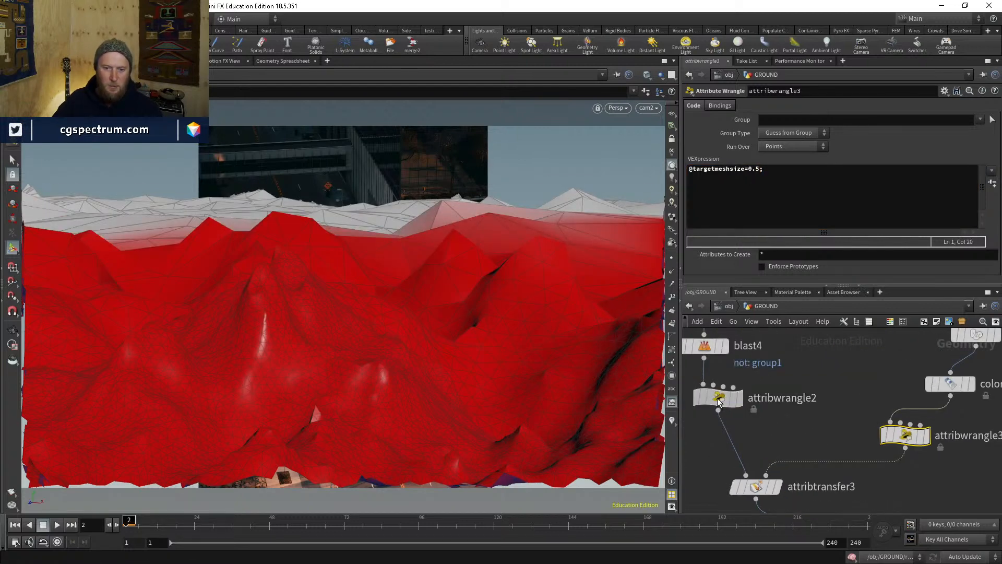
{"action": "left_click", "coordinate": [720, 397]}
{"action": "left_click", "coordinate": [753, 169]}
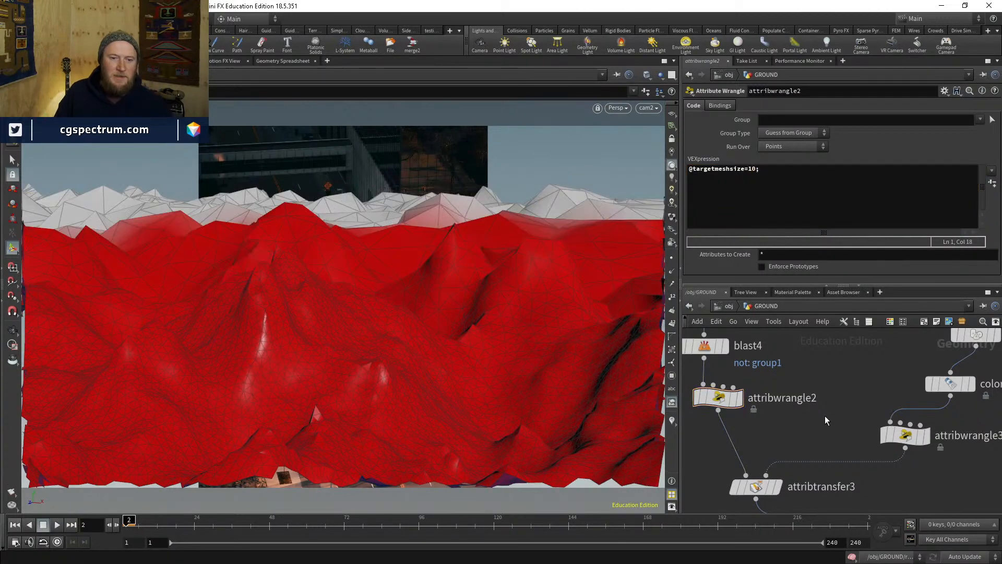
{"action": "left_click", "coordinate": [755, 171]}
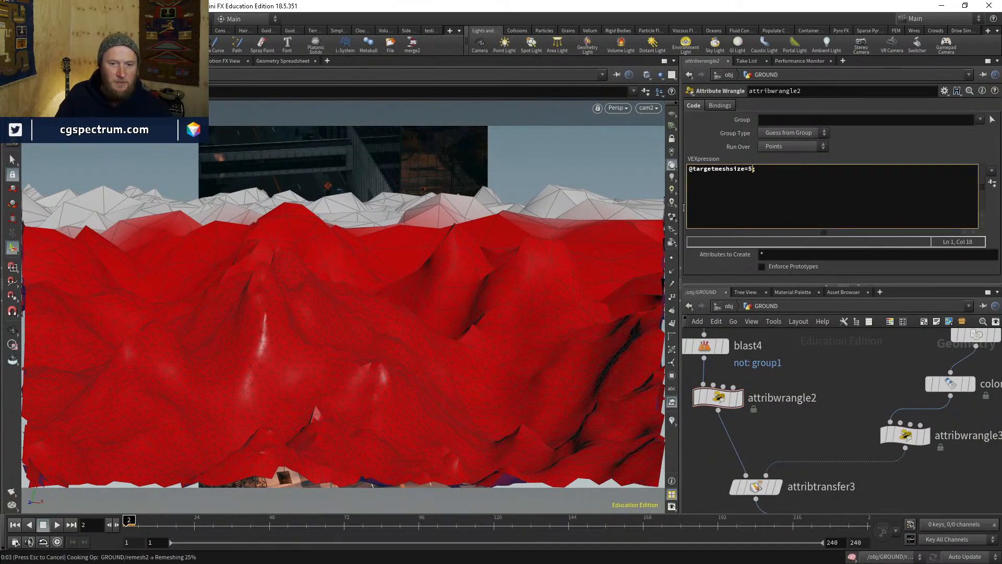
{"action": "middle_click_drag", "start_coordinate": [810, 429], "coordinate": [831, 490]}
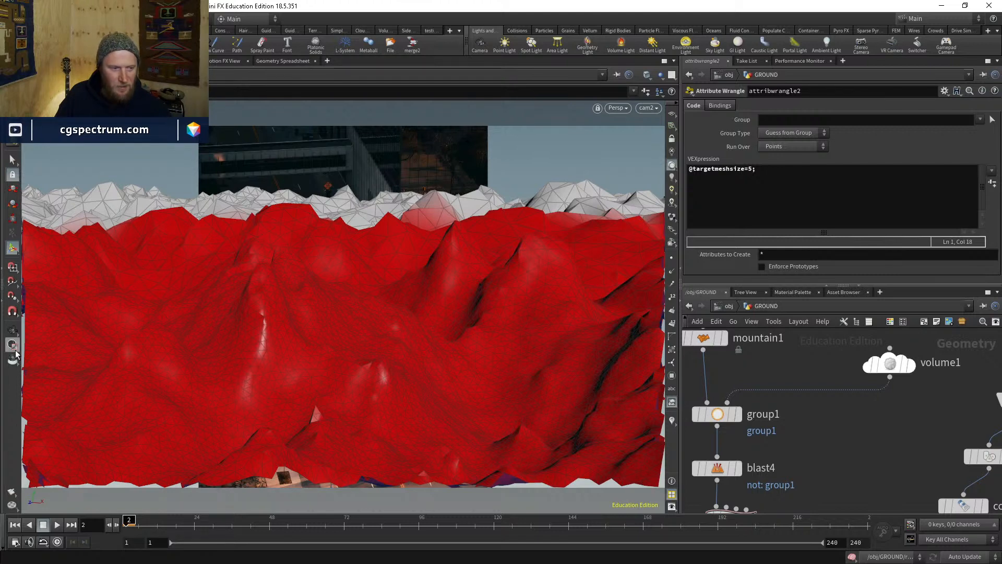
- Display group1 and set its Iso Surface to 0.2
{"action": "middle_click_drag", "start_coordinate": [790, 407], "coordinate": [806, 398]}
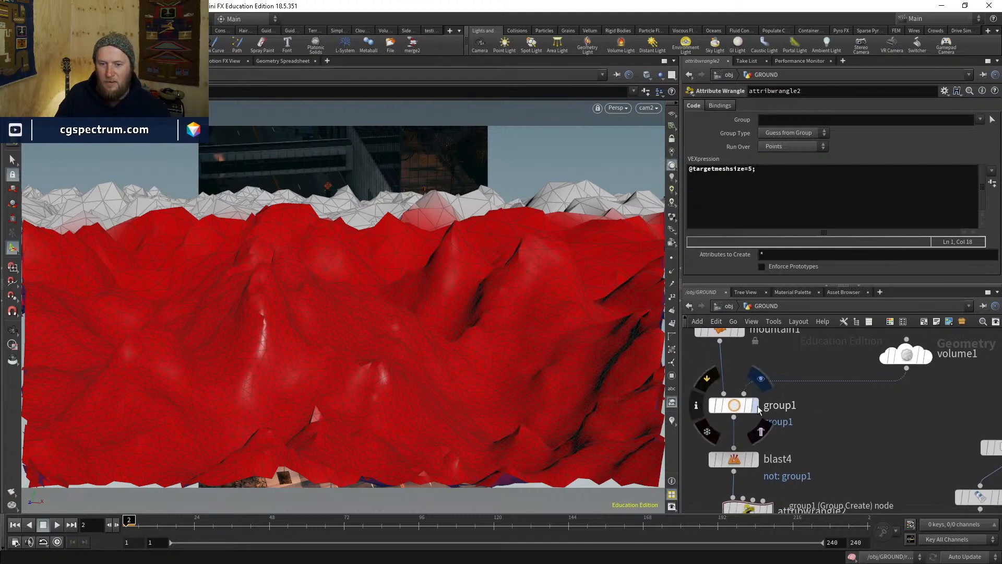
{"action": "left_click", "coordinate": [755, 405]}
{"action": "left_click_drag", "start_coordinate": [485, 279], "coordinate": [473, 343], "text": "alt"}
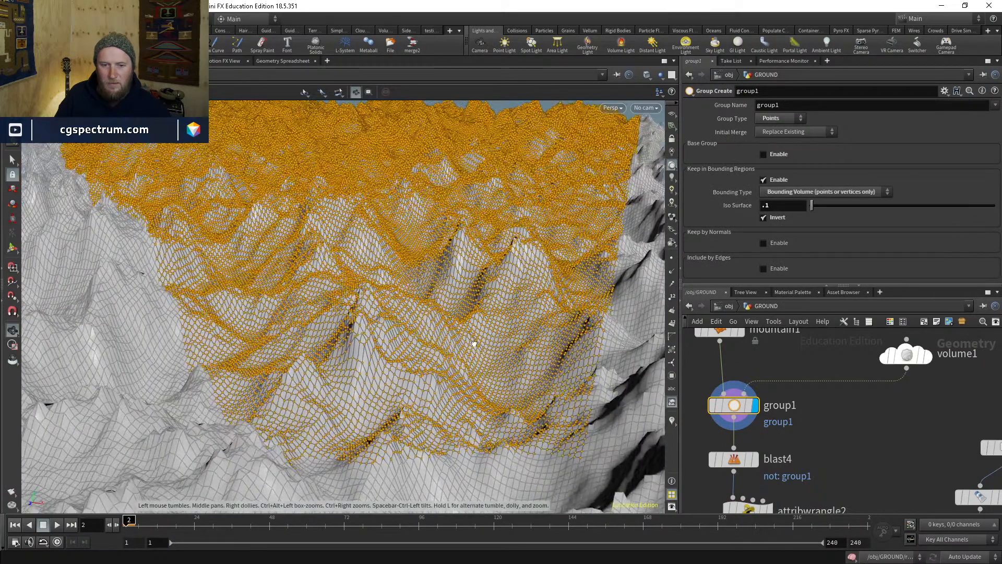
{"action": "left_click", "coordinate": [768, 207]}
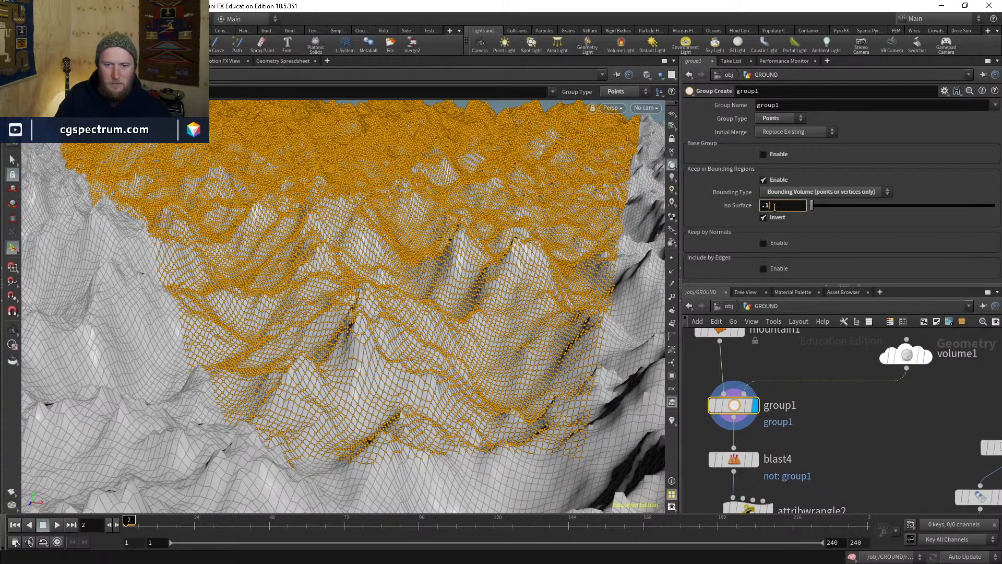
{"action": "key", "text": "BackSpace"}
{"action": "type", "text": "2"}
{"action": "key", "text": "Return"}
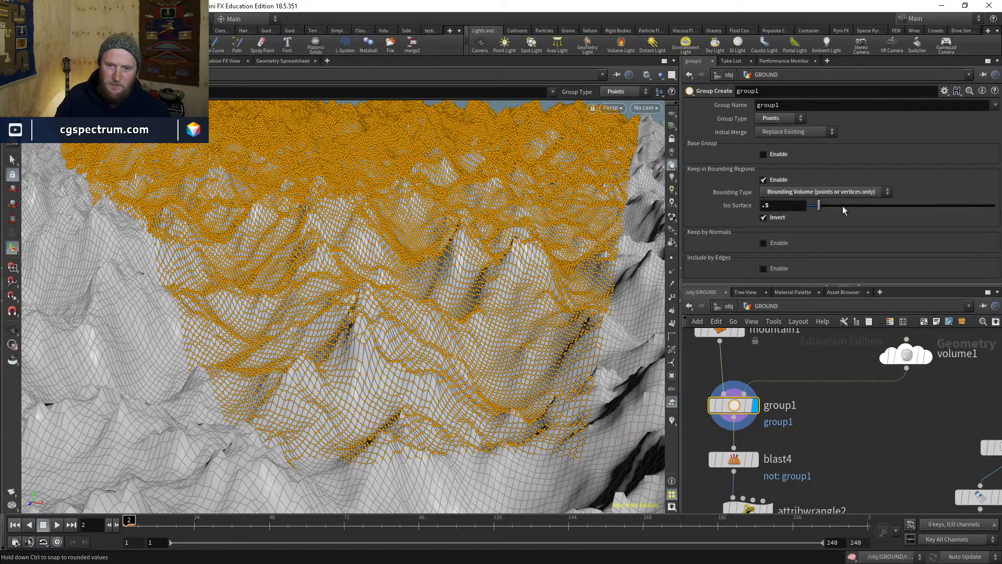
- Change group1's Iso Surface to 0.01 and compare it against volume1
{"action": "mouse_move", "coordinate": [813, 205]}
{"action": "left_mouse_down"}
{"action": "mouse_move", "coordinate": [844, 208]}
{"action": "mouse_move", "coordinate": [804, 209]}
{"action": "left_mouse_up"}
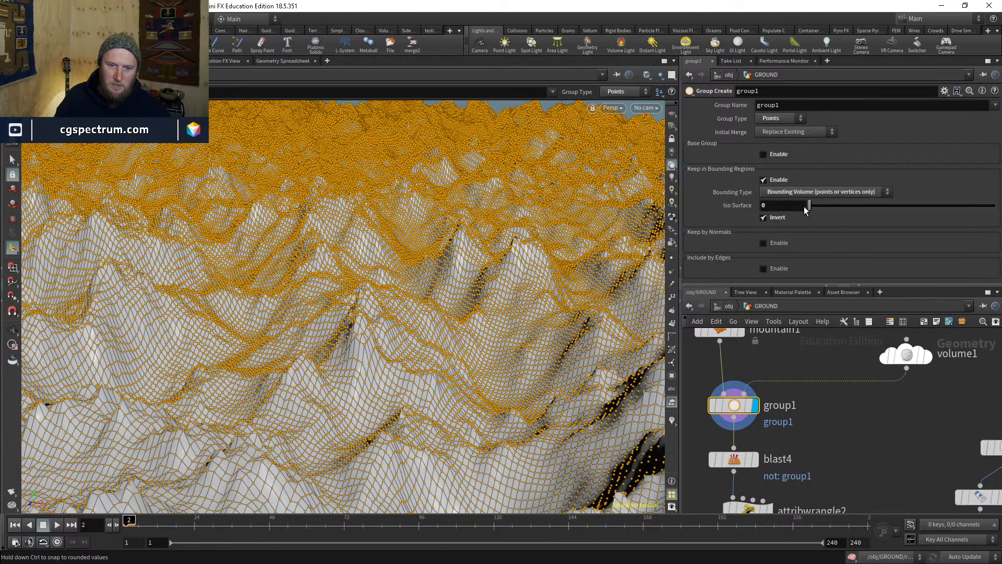
{"action": "left_click", "coordinate": [801, 205]}
{"action": "key", "text": "Return"}
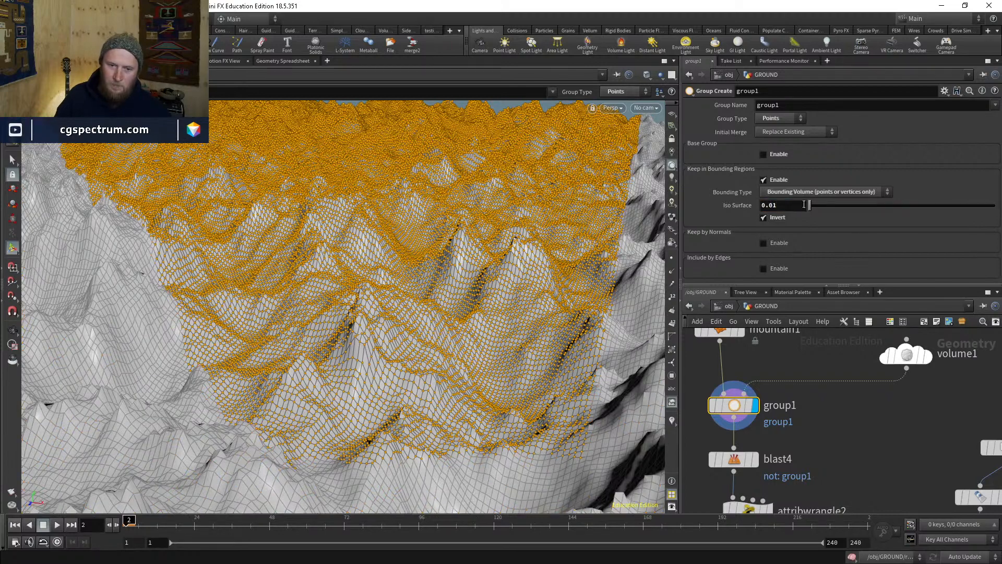
{"action": "left_click", "coordinate": [913, 359]}
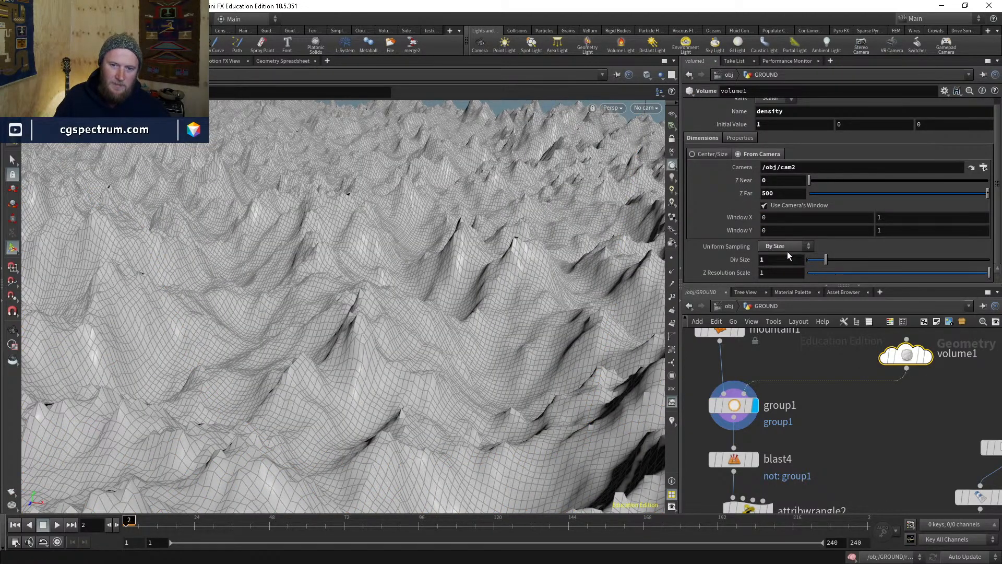
{"action": "left_click", "coordinate": [734, 405]}
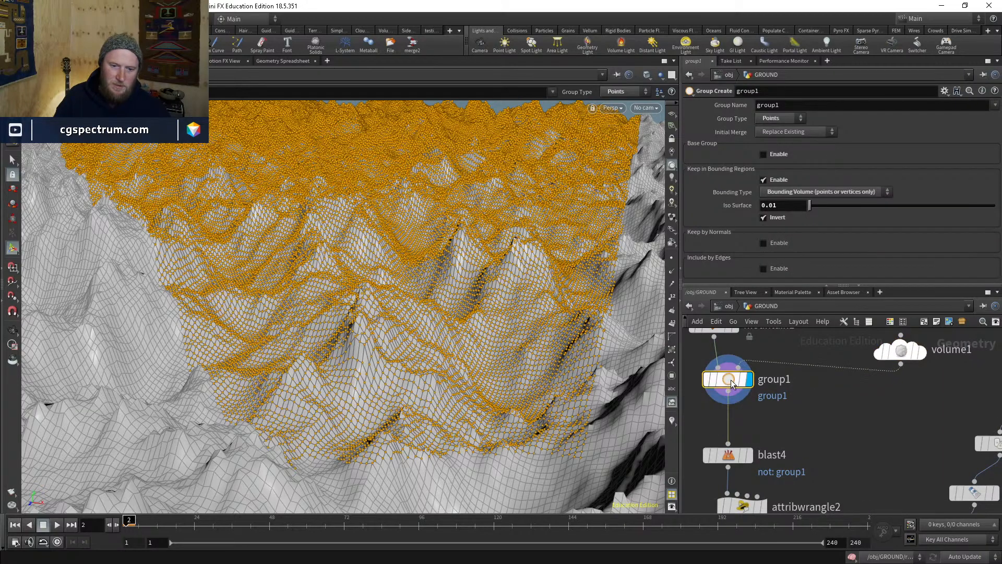
{"action": "key", "text": "Tab"}
- Insert a Group Expand node between group1 and blast4 and display its result
{"action": "type", "text": "groupe"}
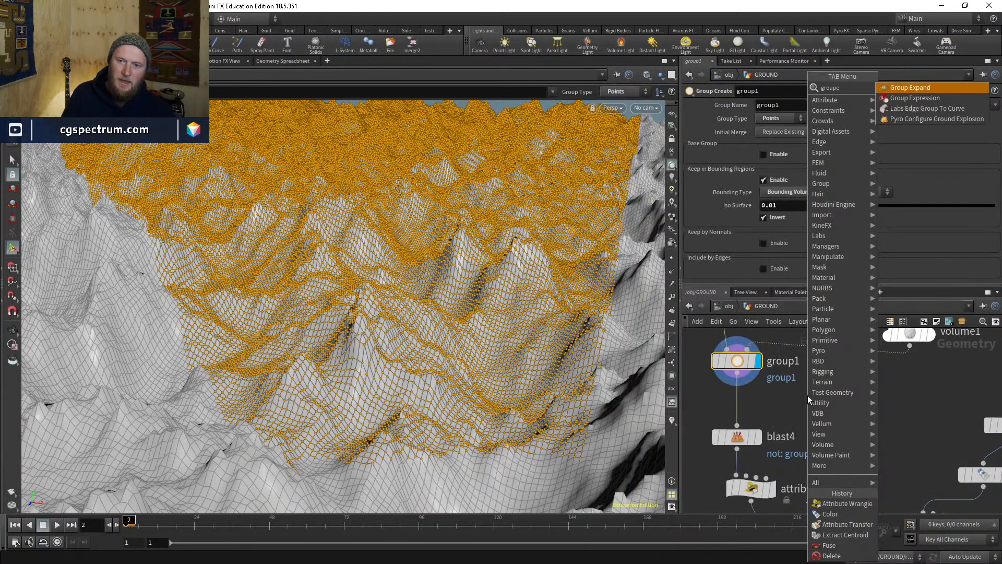
{"action": "key", "text": "Return"}
{"action": "left_click", "coordinate": [758, 407]}
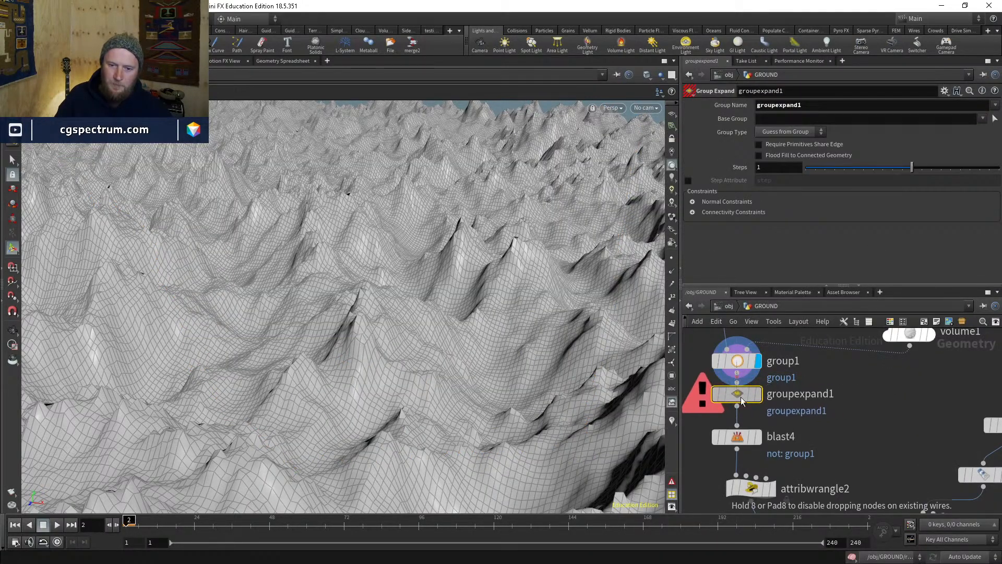
{"action": "left_click", "coordinate": [758, 409]}
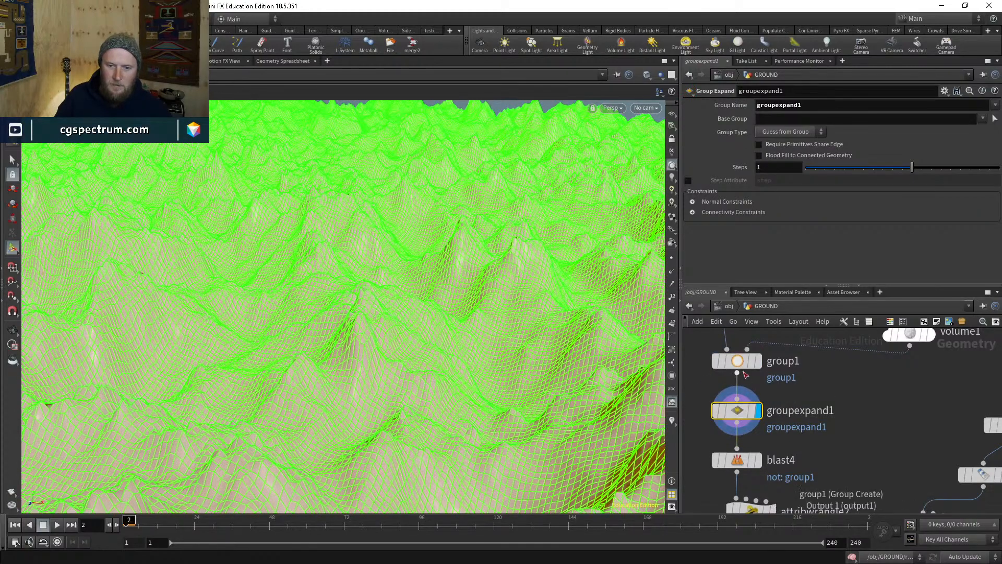
{"action": "left_click", "coordinate": [739, 360]}
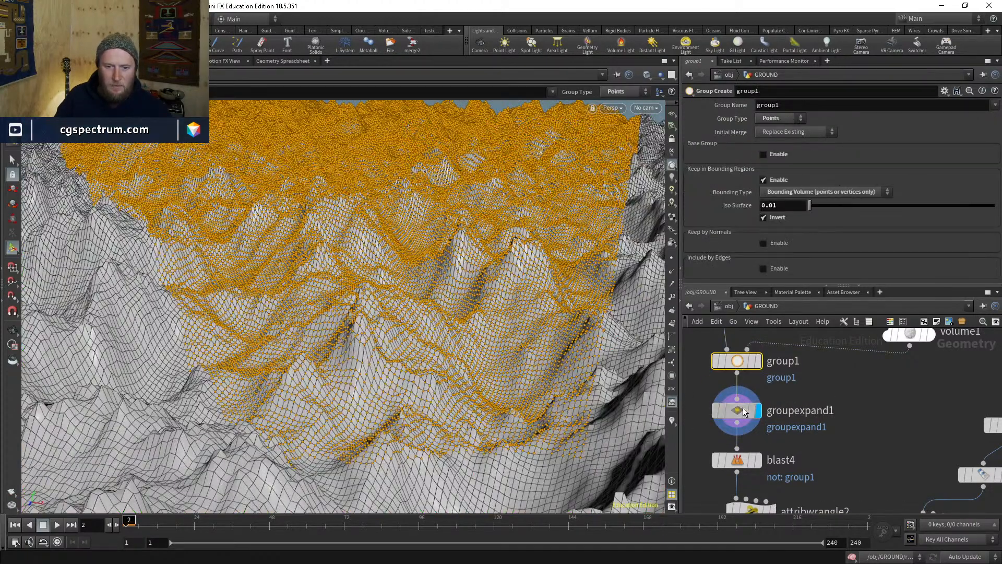
{"action": "left_click", "coordinate": [731, 410]}
- Set groupexpand1's Base Group and Group Name both to group1, leaving flood fill off
{"action": "left_click", "coordinate": [982, 119]}
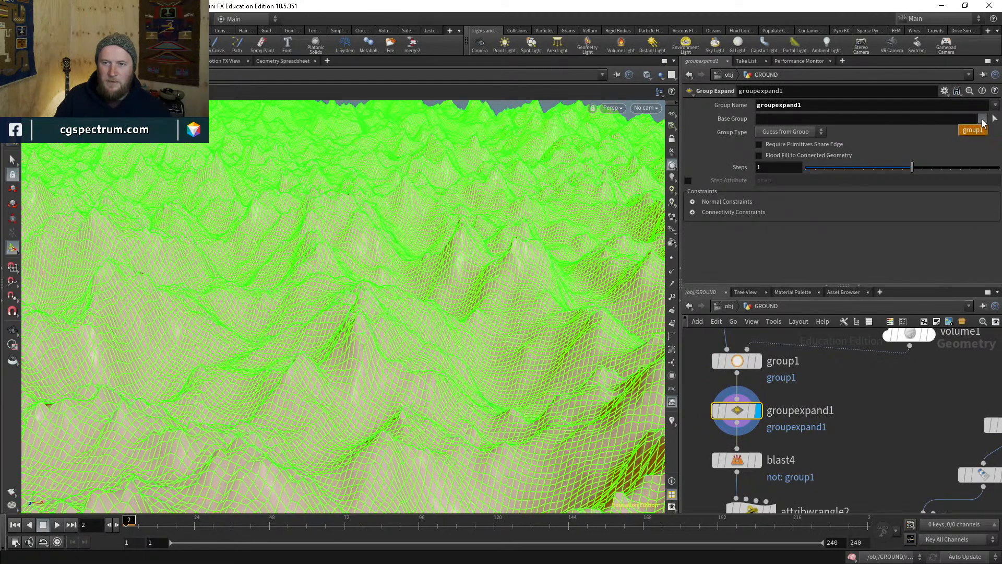
{"action": "left_click", "coordinate": [974, 131]}
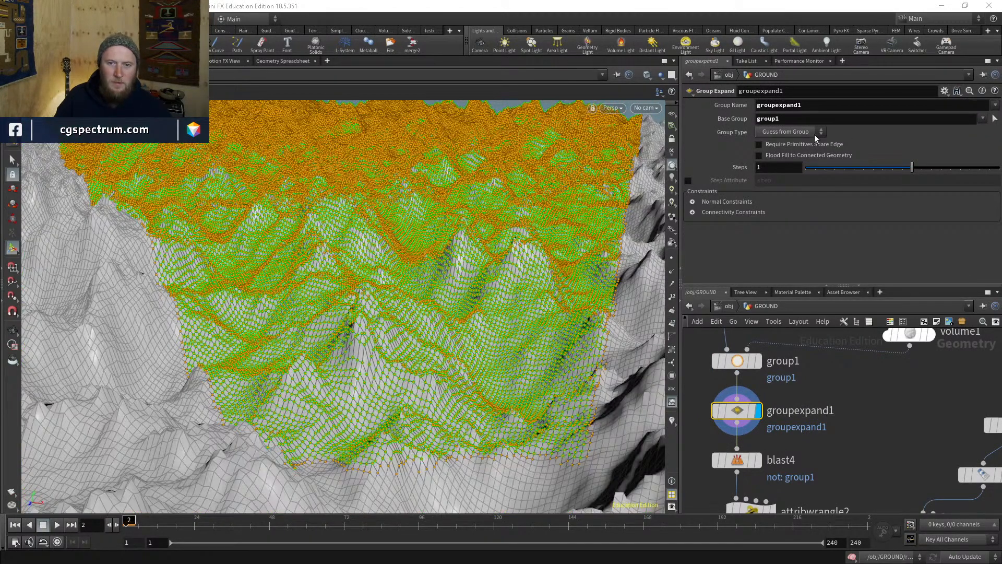
{"action": "left_click", "coordinate": [793, 155]}
{"action": "left_click", "coordinate": [782, 156]}
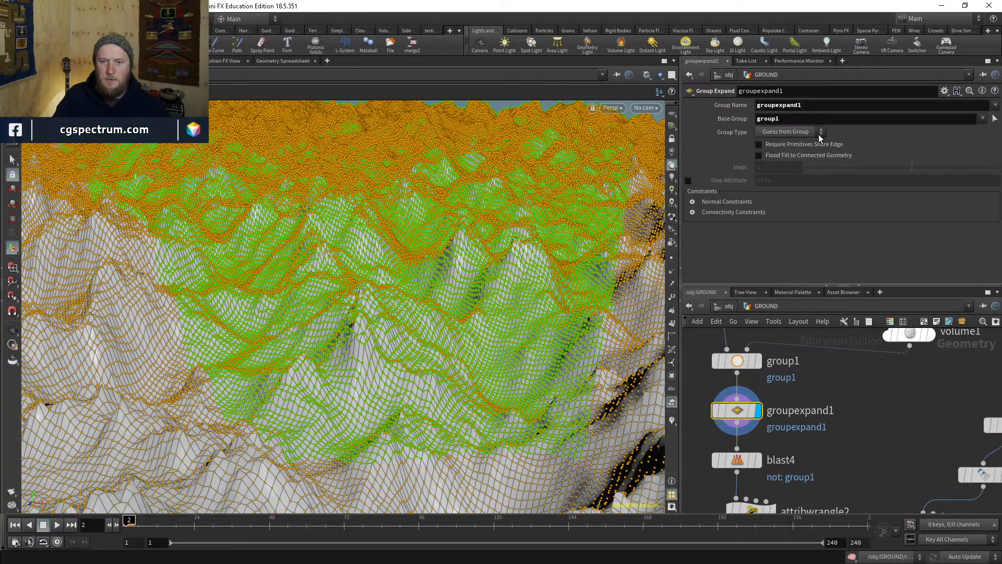
{"action": "left_click", "coordinate": [994, 106]}
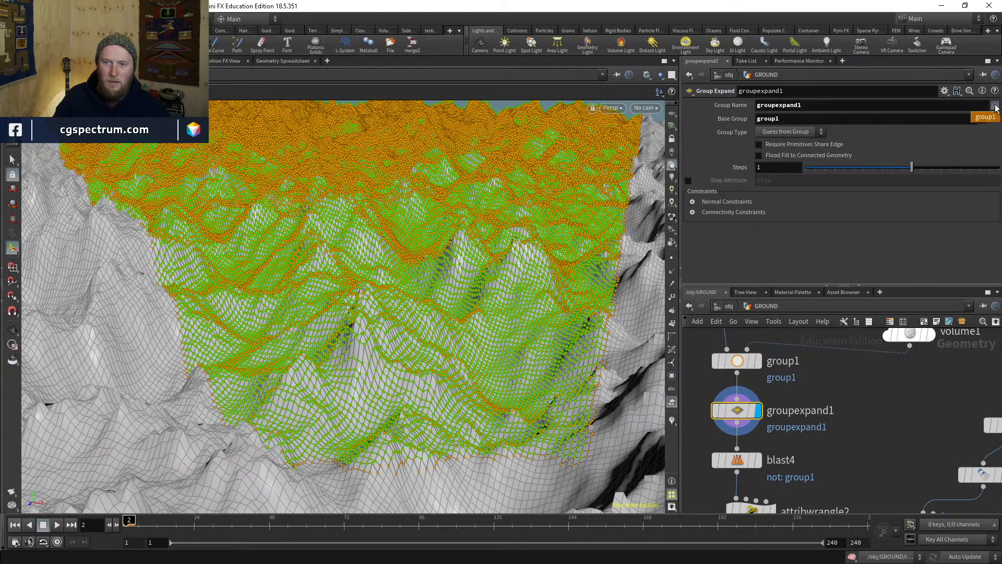
{"action": "left_click", "coordinate": [994, 106]}
{"action": "left_click", "coordinate": [995, 105]}
{"action": "left_click", "coordinate": [991, 117]}
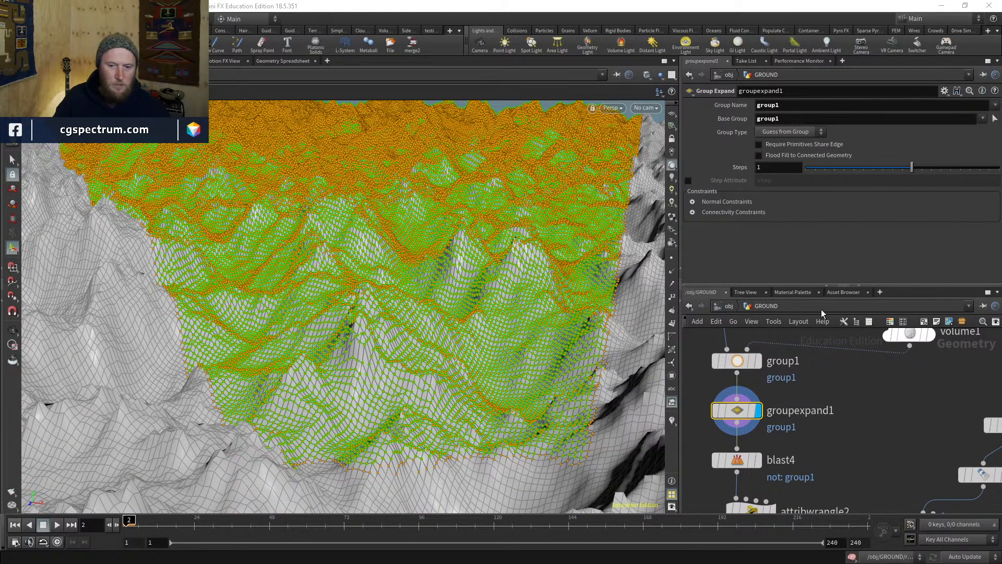
- Set the expansion Steps to 4, then toggle bypass to compare the grown group
{"action": "left_click", "coordinate": [765, 167]}
{"action": "type", "text": "2"}
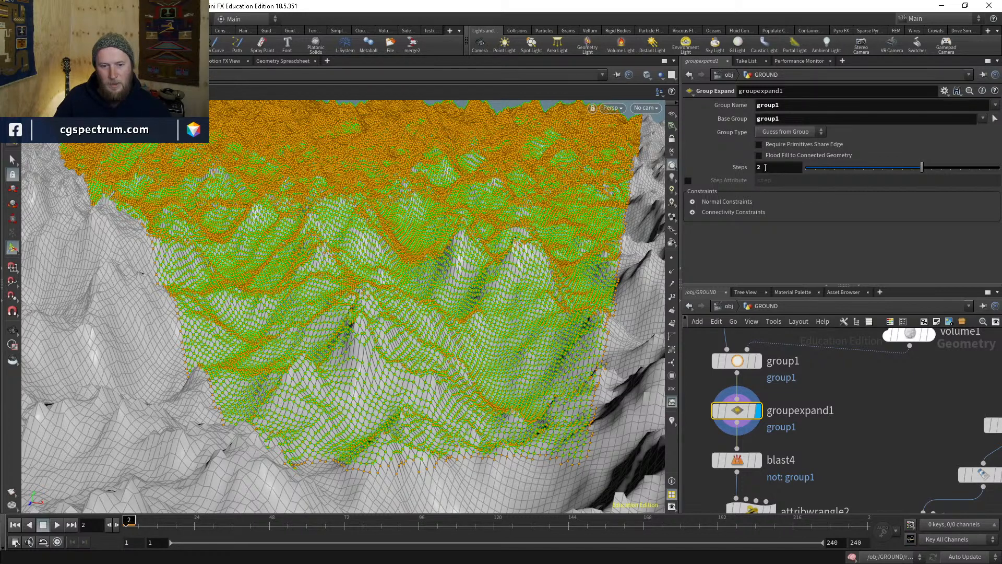
{"action": "key", "text": "Return"}
{"action": "type", "text": "3"}
{"action": "key", "text": "Return"}
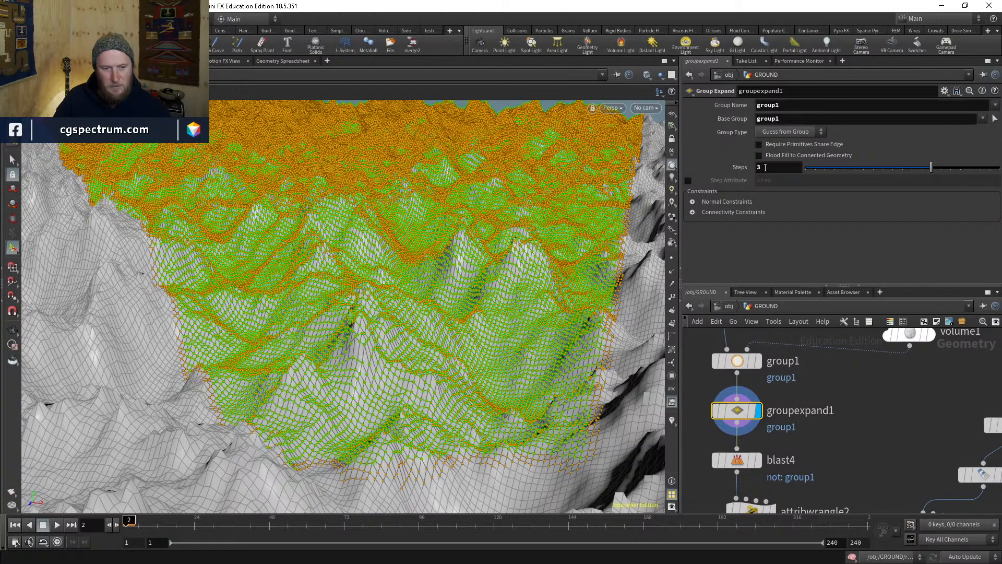
{"action": "left_click", "coordinate": [765, 168]}
{"action": "type", "text": "4"}
{"action": "key", "text": "Return"}
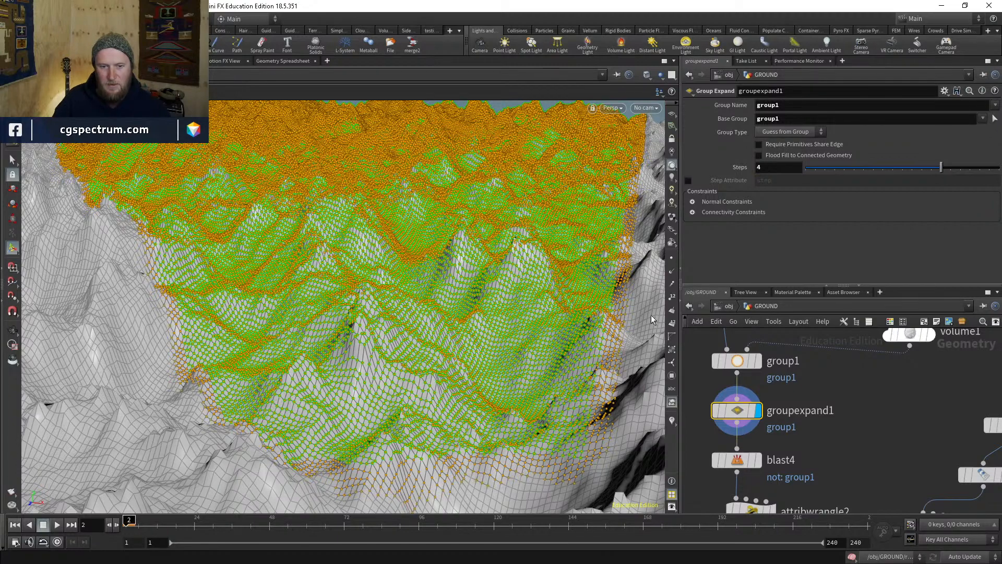
{"action": "left_click", "coordinate": [716, 413]}
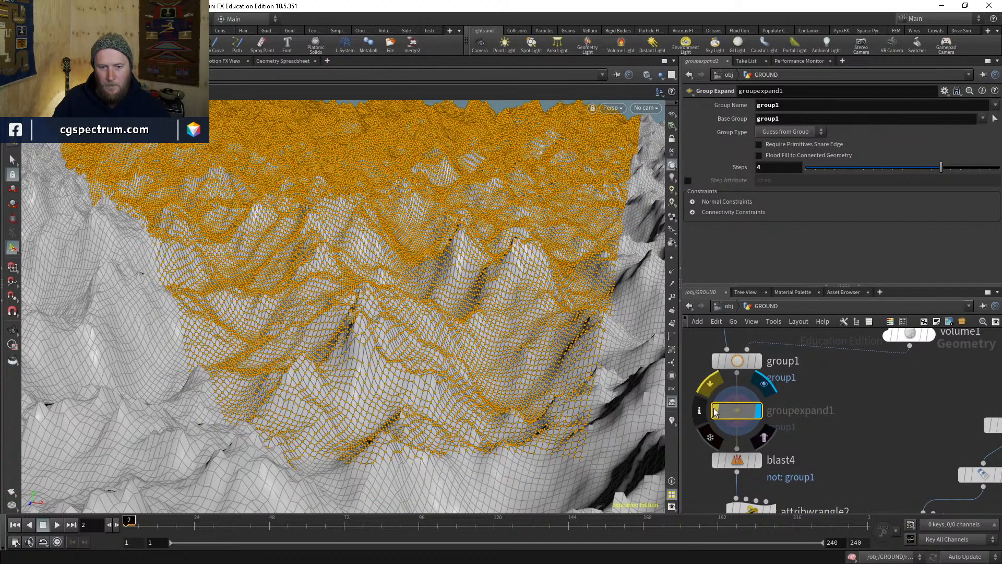
{"action": "left_click", "coordinate": [717, 414]}
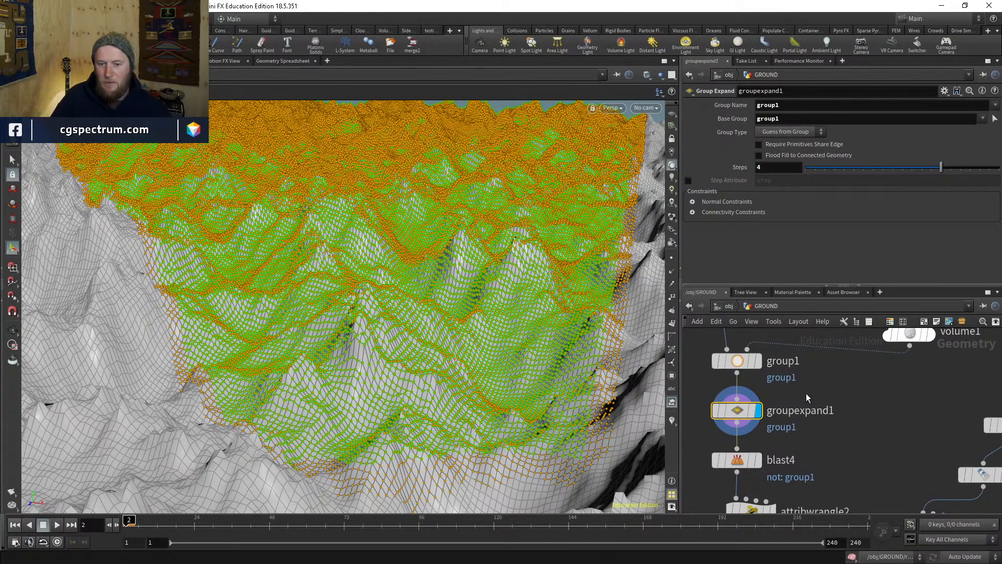
{"action": "middle_click_drag", "start_coordinate": [766, 461], "coordinate": [765, 390]}
- Display blast4 through cam2 and toggle groupexpand1's bypass on and off to compare
{"action": "left_click", "coordinate": [758, 390]}
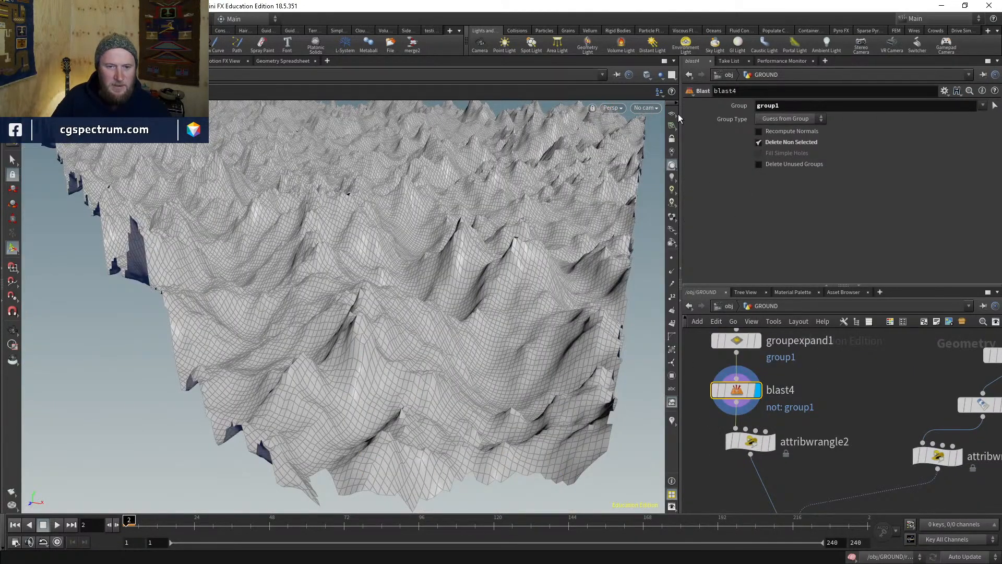
{"action": "left_click", "coordinate": [647, 108]}
{"action": "left_click", "coordinate": [661, 169]}
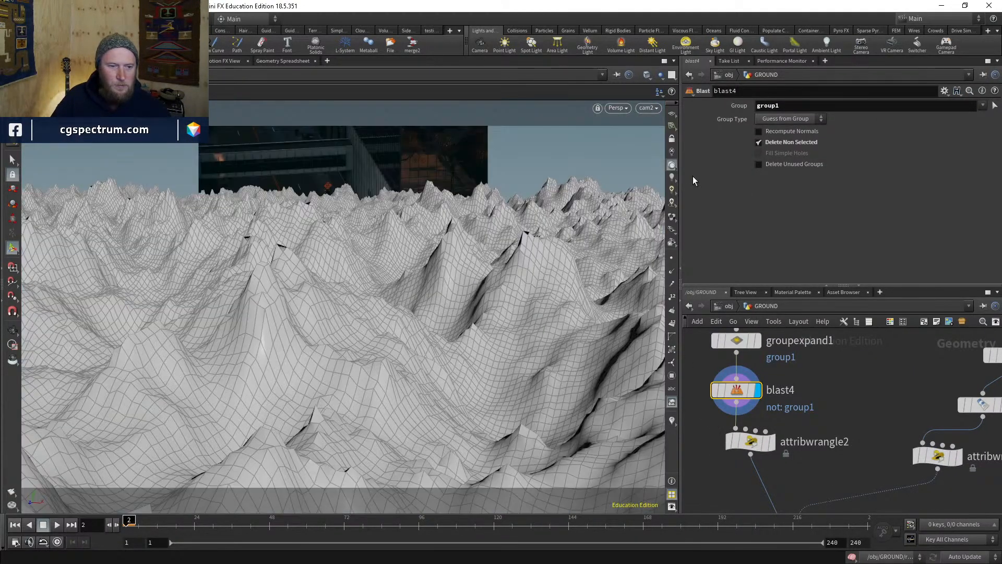
{"action": "middle_click_drag", "start_coordinate": [782, 370], "coordinate": [781, 385]}
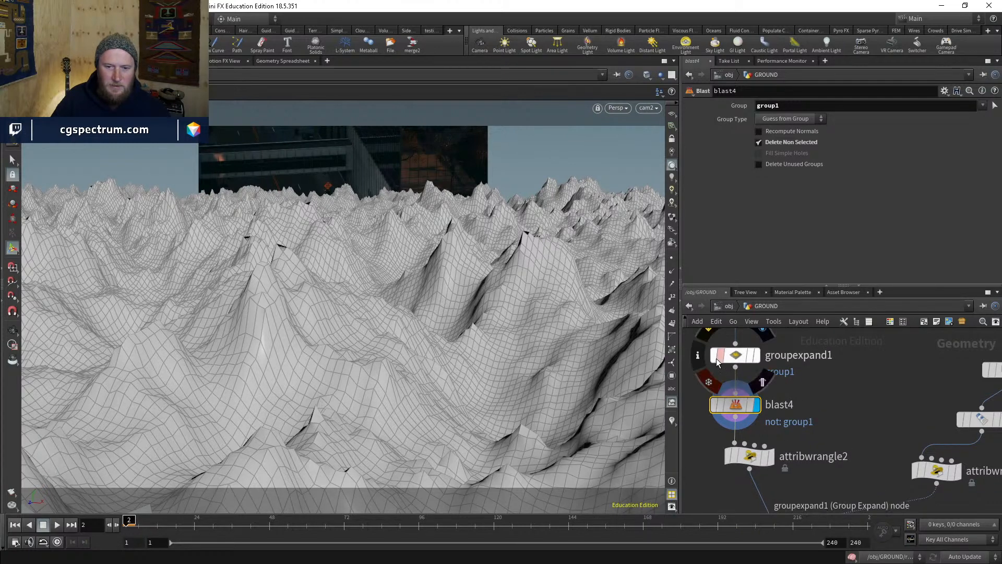
{"action": "left_click", "coordinate": [716, 357]}
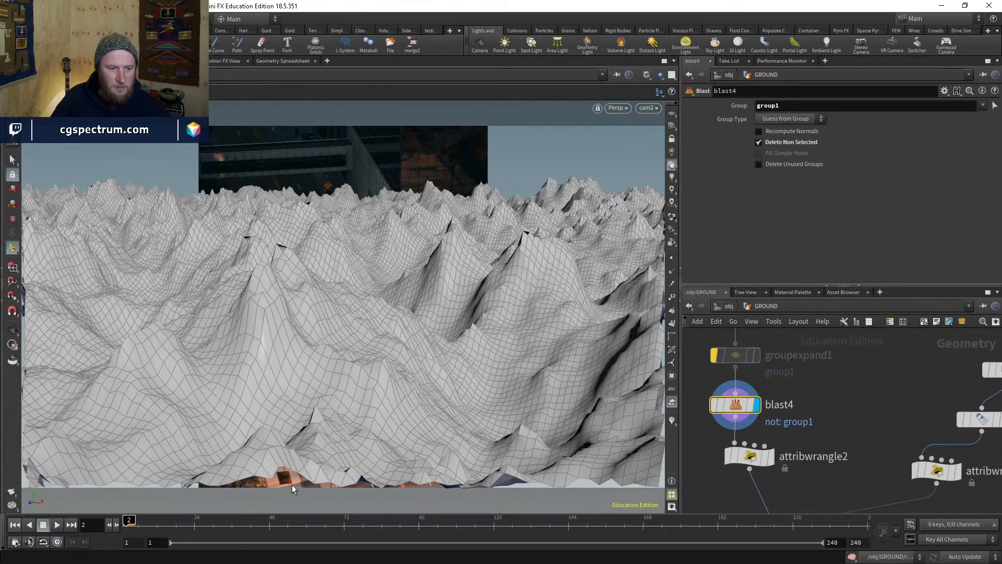
{"action": "left_click", "coordinate": [714, 355]}
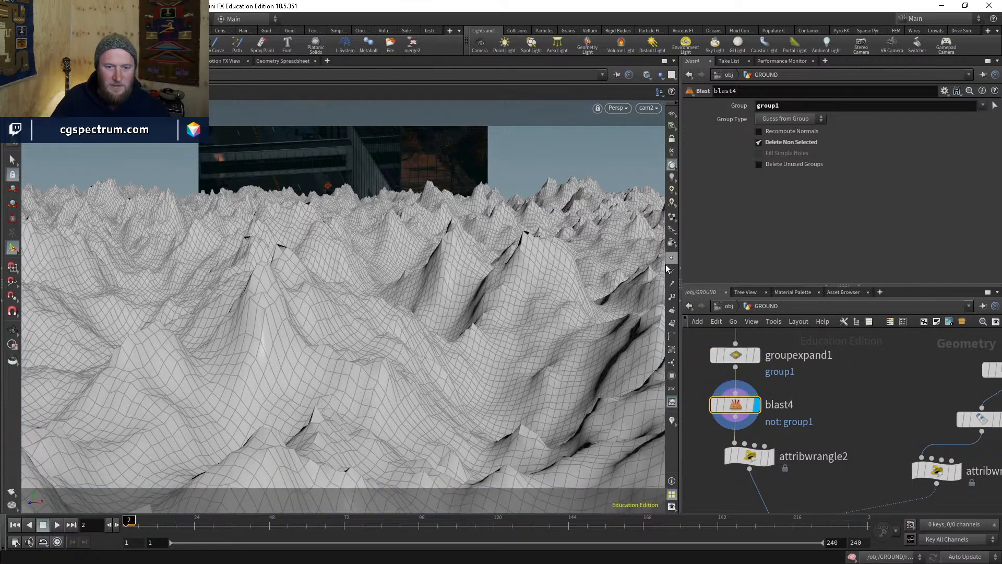
- Bring remesh2 into view and orbit the remeshed terrain to see its underside
{"action": "mouse_move", "coordinate": [849, 457]}
{"action": "middle_mouse_down"}
{"action": "mouse_move", "coordinate": [801, 340]}
{"action": "mouse_move", "coordinate": [825, 395]}
{"action": "middle_mouse_up"}
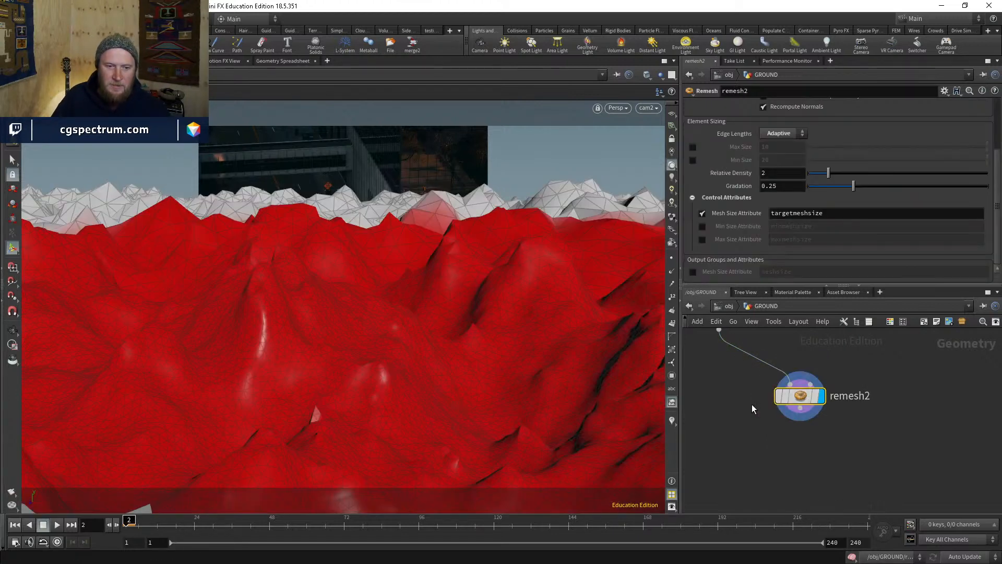
{"action": "middle_click_drag", "start_coordinate": [740, 377], "coordinate": [803, 454]}
{"action": "scroll", "coordinate": [804, 455], "scroll_direction": "down", "scroll_amount": 6}
{"action": "middle_click_drag", "start_coordinate": [736, 415], "coordinate": [737, 480]}
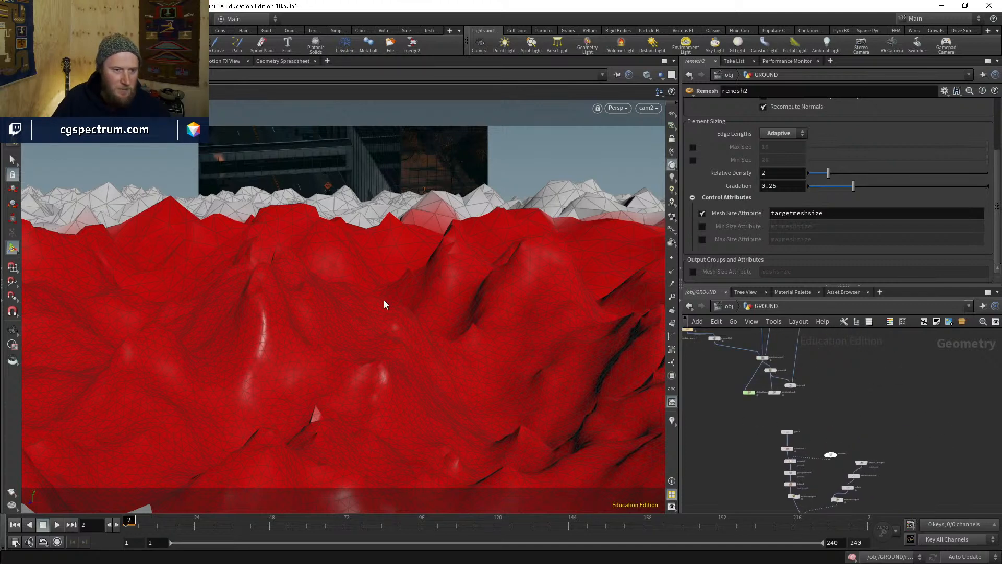
{"action": "key", "text": "Escape"}
{"action": "left_click_drag", "start_coordinate": [384, 305], "coordinate": [543, 362]}
{"action": "left_click_drag", "start_coordinate": [353, 385], "coordinate": [365, 381]}
{"action": "scroll", "coordinate": [794, 474], "scroll_direction": "up", "scroll_amount": 5}
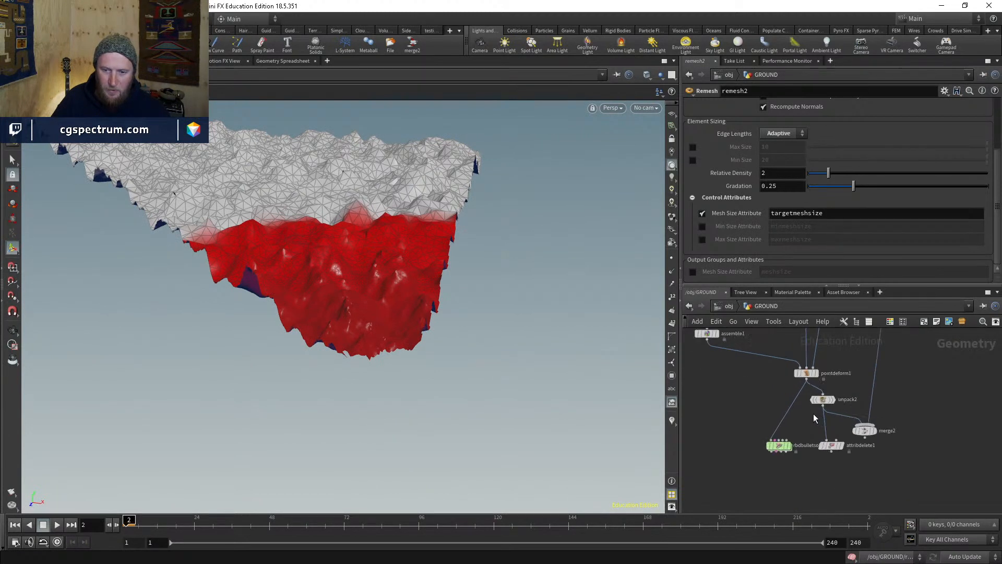
- Select pointdeform1 and rewind the timeline to frame 1
{"action": "scroll", "coordinate": [806, 415], "scroll_direction": "up", "scroll_amount": 3}
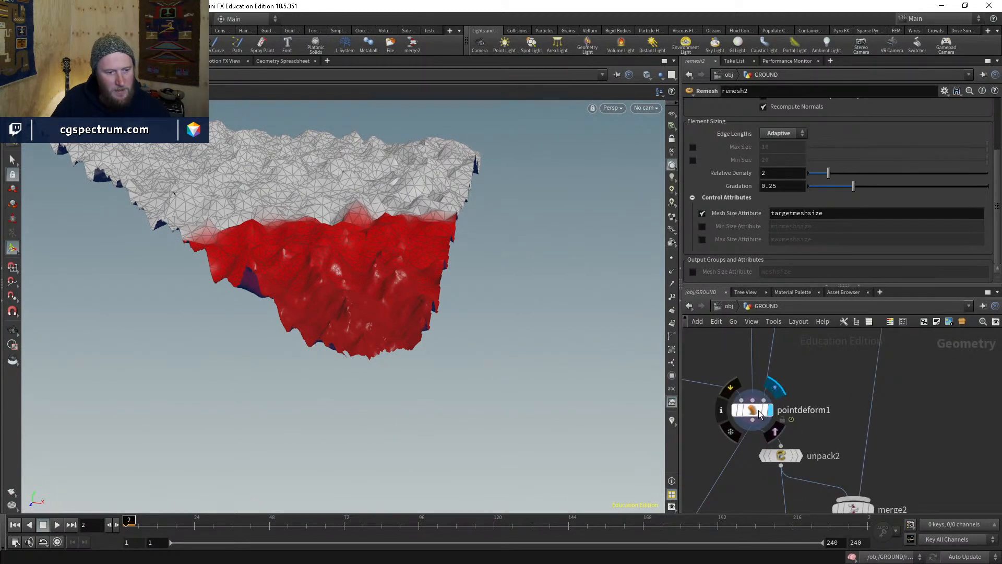
{"action": "left_click", "coordinate": [759, 409]}
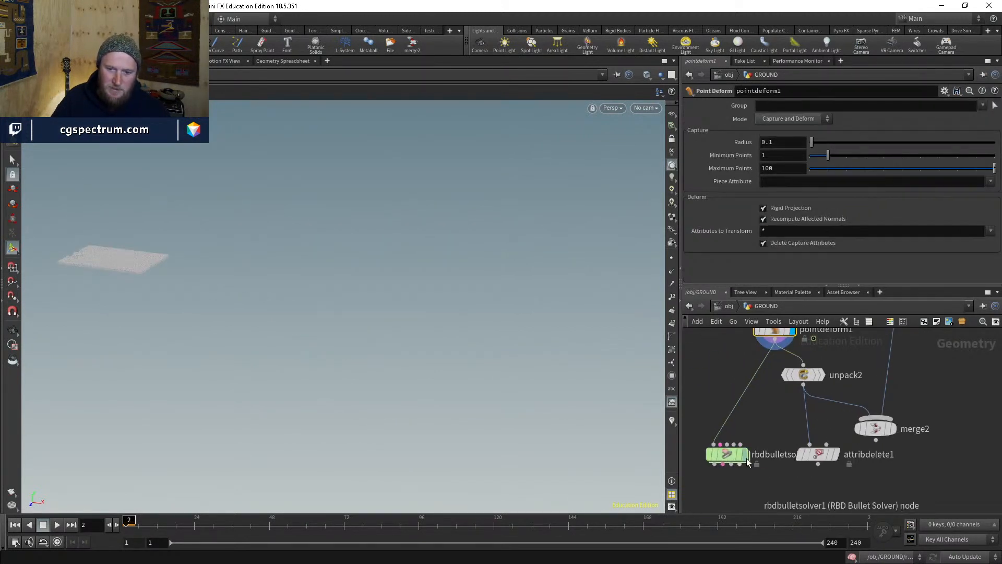
{"action": "double_click", "coordinate": [754, 454]}
{"action": "type", "text": "_g_g"}
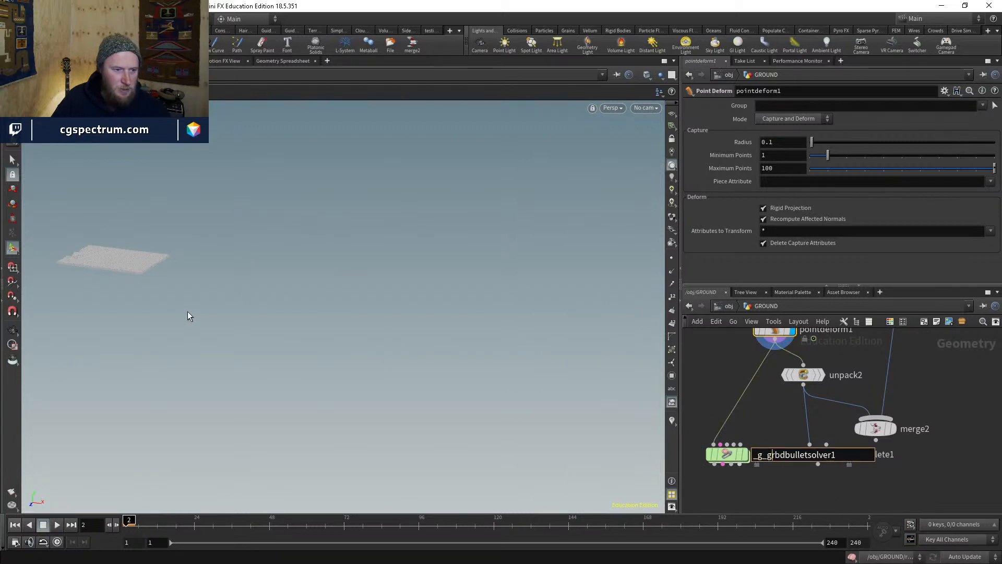
{"action": "key", "text": "Escape"}
{"action": "left_click", "coordinate": [15, 524]}
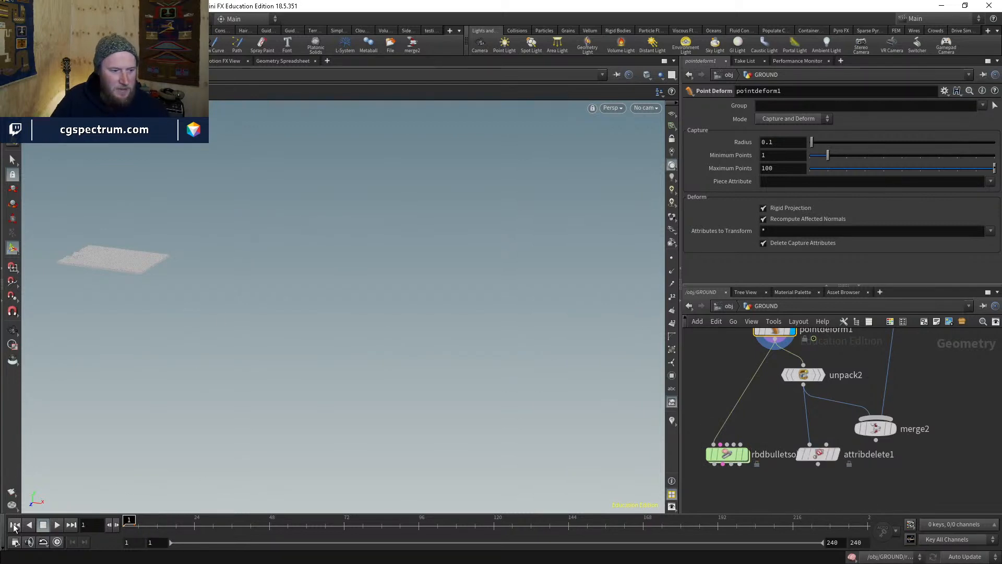
- Add a Time Shift node wired directly under pointdeform1
{"action": "middle_click_drag", "start_coordinate": [767, 366], "coordinate": [753, 402]}
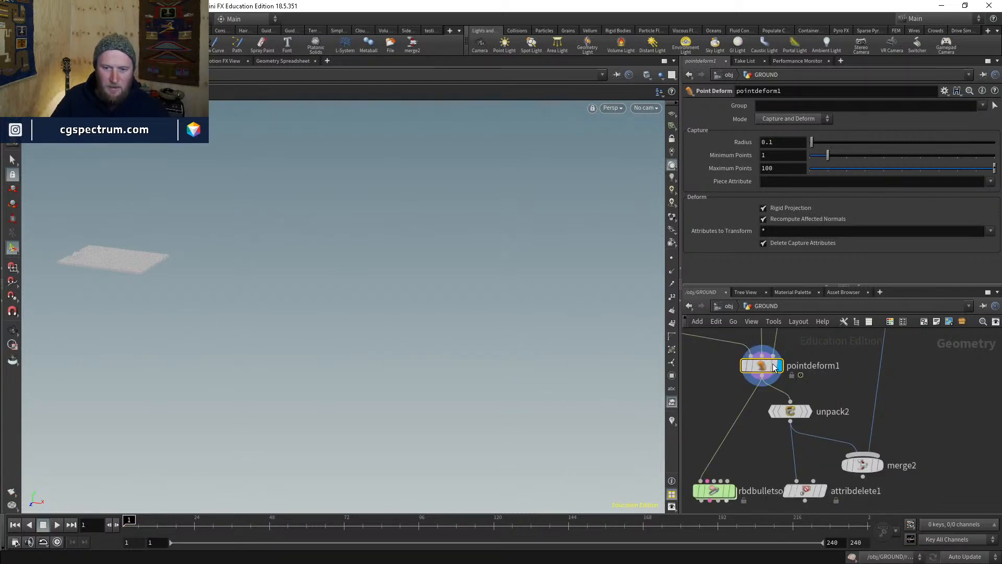
{"action": "key", "text": "Tab"}
{"action": "type", "text": "times"}
{"action": "key", "text": "Return"}
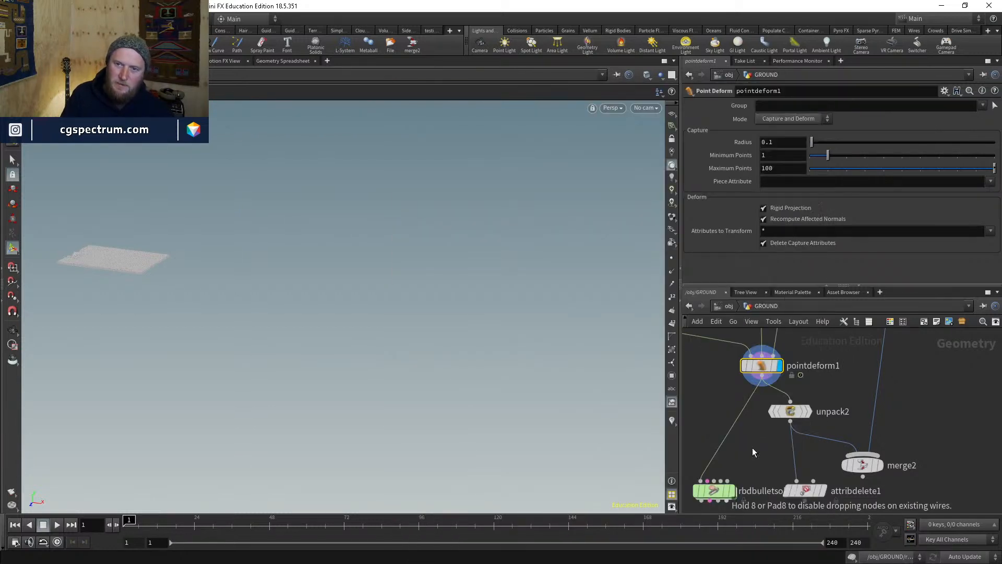
{"action": "left_click", "coordinate": [755, 427]}
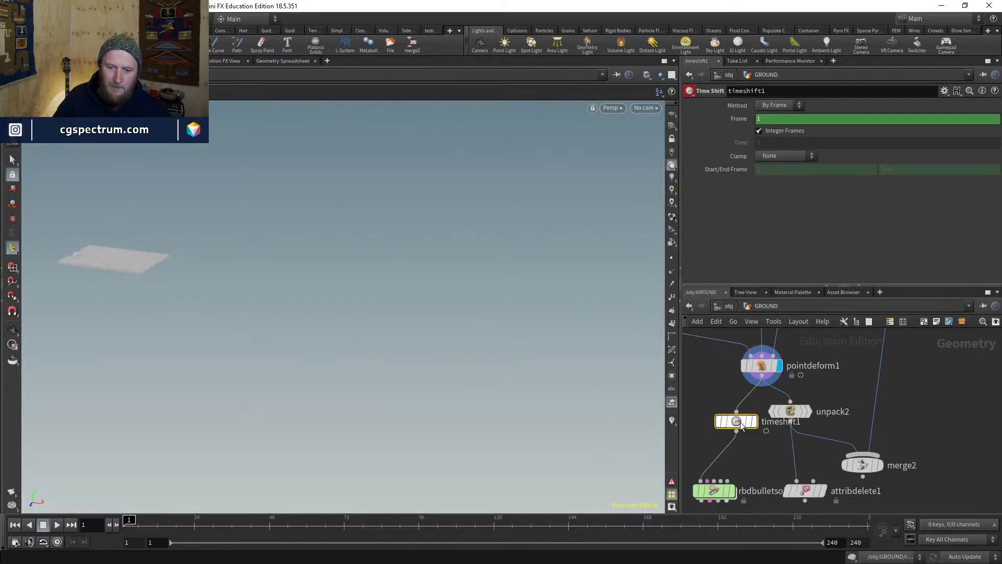
- Display the rbdbulletsolver1 result and orbit to a higher view of the slab
{"action": "left_click", "coordinate": [771, 120]}
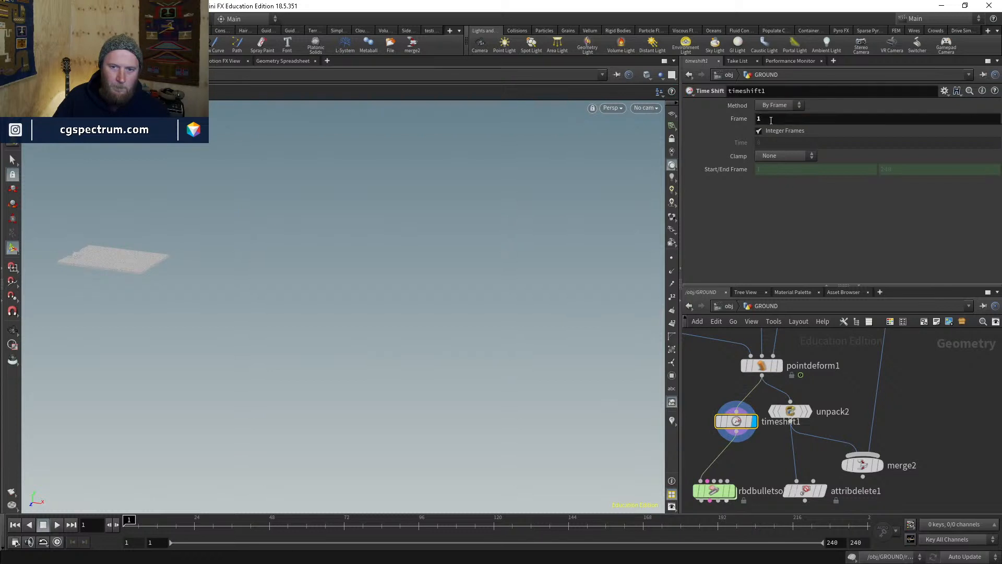
{"action": "middle_click_drag", "start_coordinate": [732, 499], "coordinate": [753, 452]}
{"action": "left_click", "coordinate": [753, 452]}
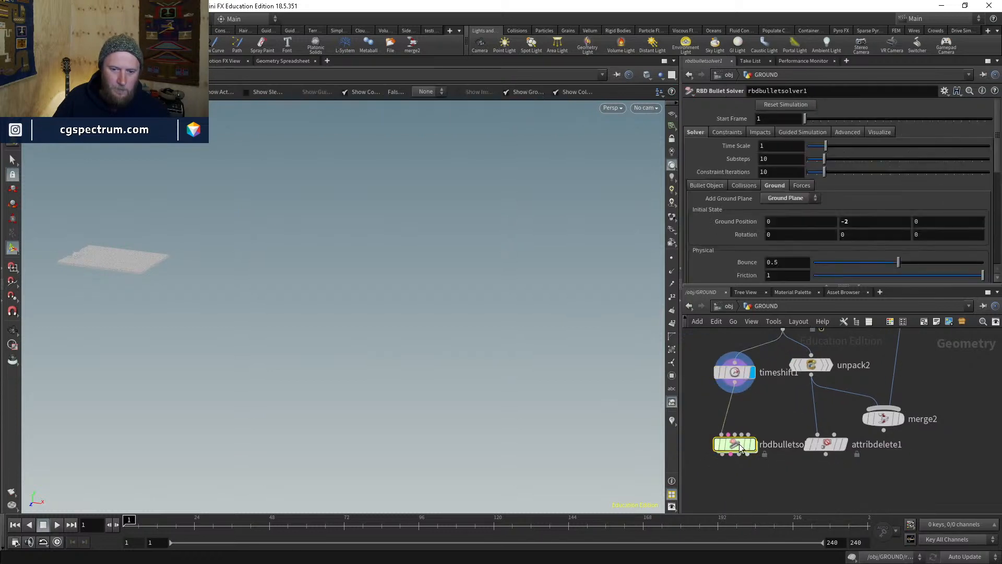
{"action": "left_click", "coordinate": [753, 450]}
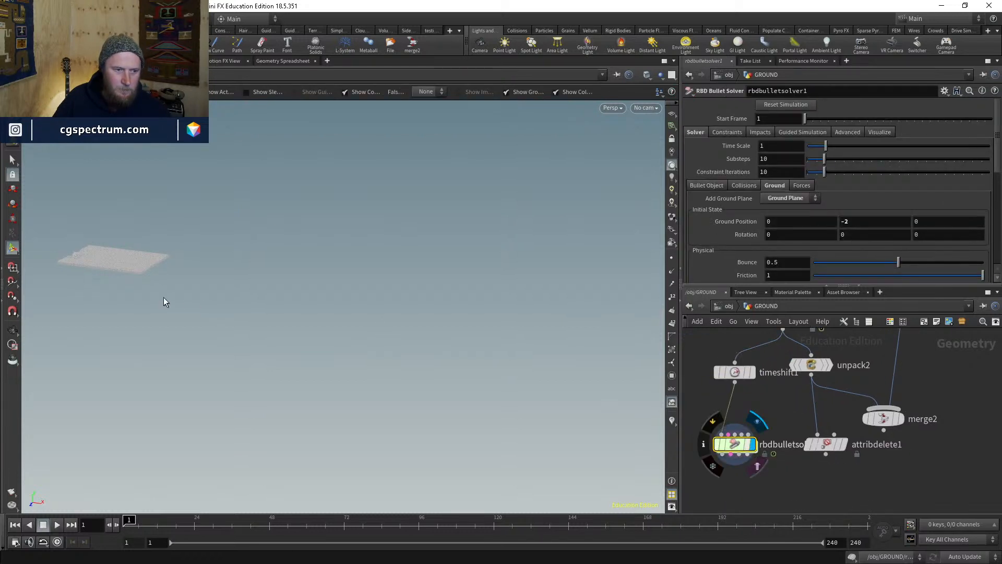
{"action": "key", "text": "Escape"}
{"action": "key", "text": "g"}
{"action": "left_click_drag", "start_coordinate": [123, 282], "coordinate": [268, 331]}
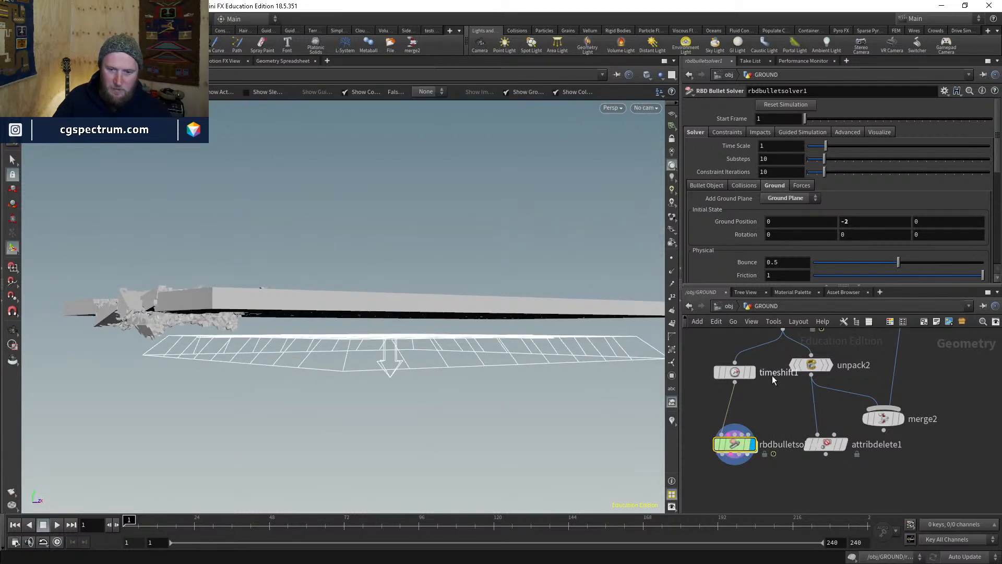
{"action": "middle_click", "coordinate": [729, 372]}
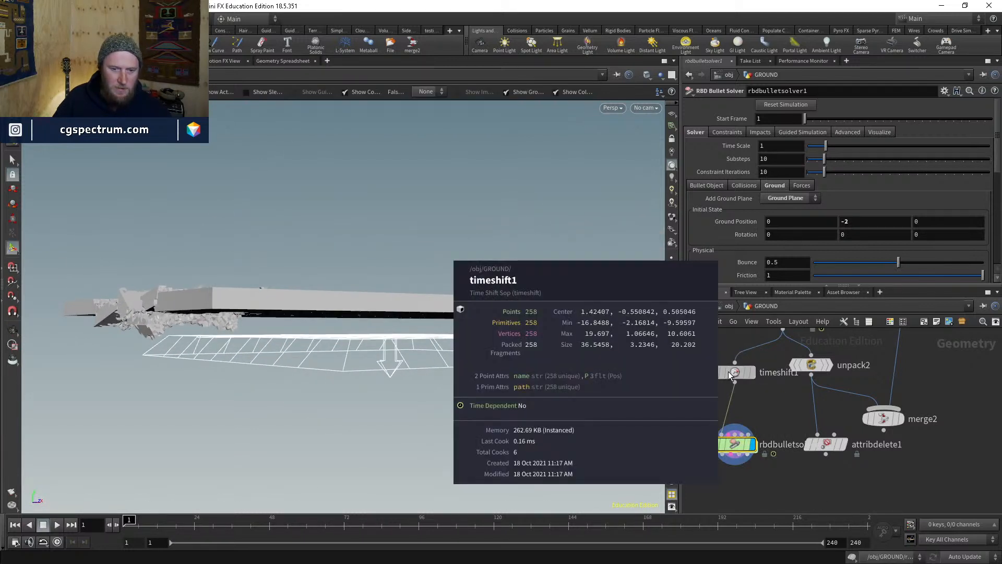
{"action": "left_click_drag", "start_coordinate": [213, 319], "coordinate": [235, 334], "text": "alt"}
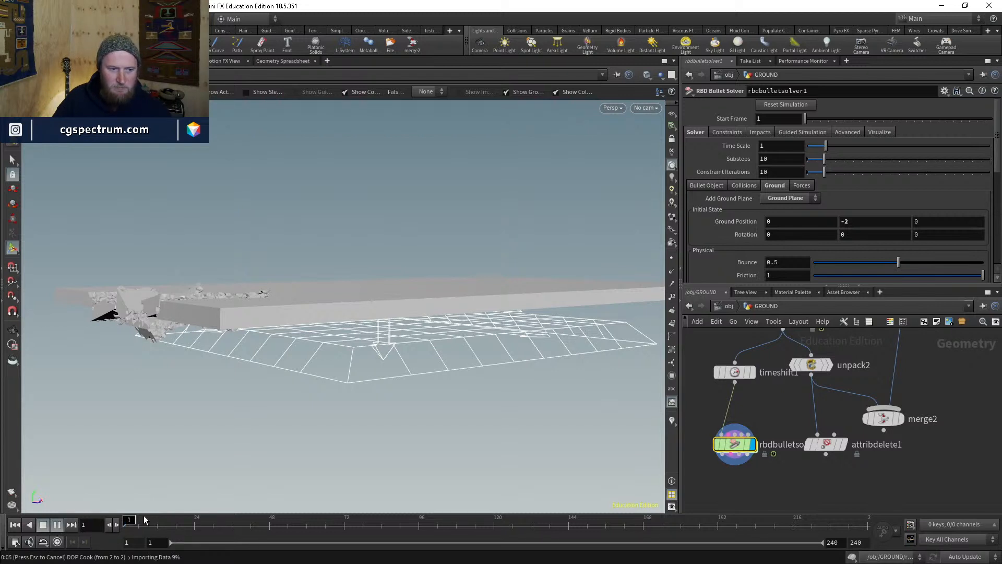
- Cancel the running simulation cook, toggle wireframe, and turn on the reference grid
{"action": "key", "text": "Escape"}
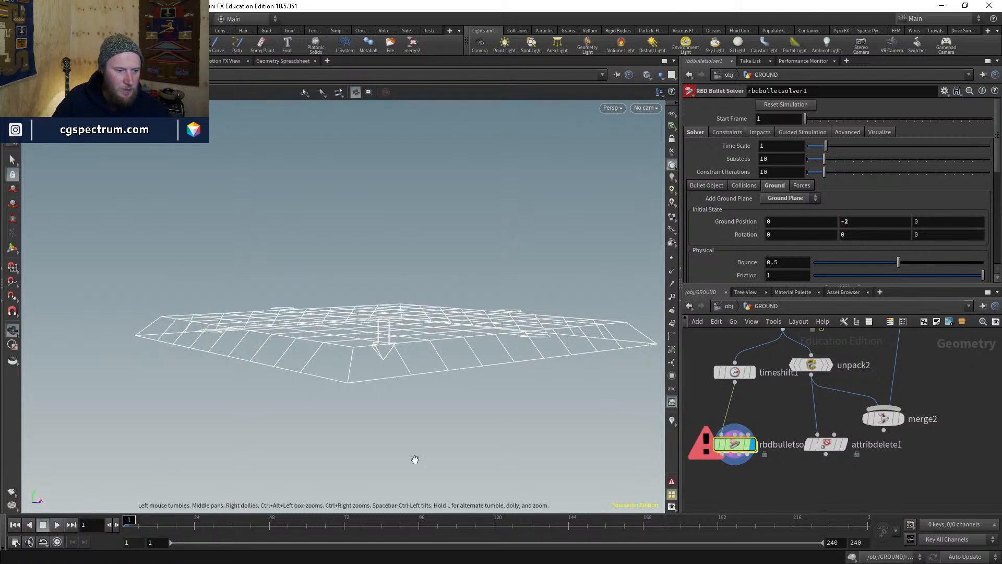
{"action": "middle_click_drag", "start_coordinate": [740, 407], "coordinate": [732, 429]}
{"action": "mouse_move", "coordinate": [523, 317]}
{"action": "left_mouse_down"}
{"action": "mouse_move", "coordinate": [498, 370]}
{"action": "mouse_move", "coordinate": [497, 316]}
{"action": "left_mouse_up"}
{"action": "key", "text": "shift+w"}
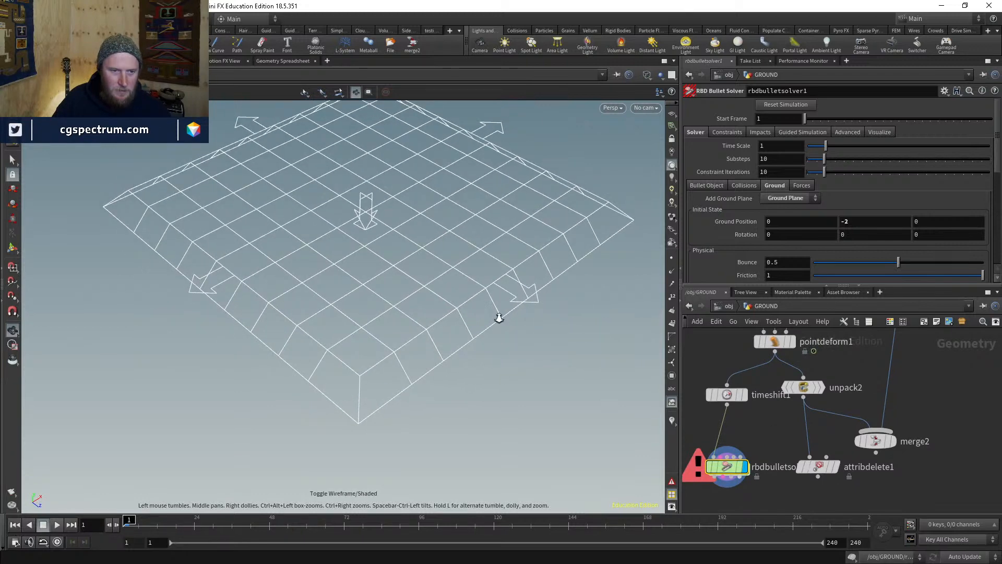
{"action": "scroll", "coordinate": [498, 316], "scroll_direction": "down", "scroll_amount": 2}
{"action": "left_click", "coordinate": [672, 115]}
{"action": "left_click_drag", "start_coordinate": [525, 248], "coordinate": [524, 263]}
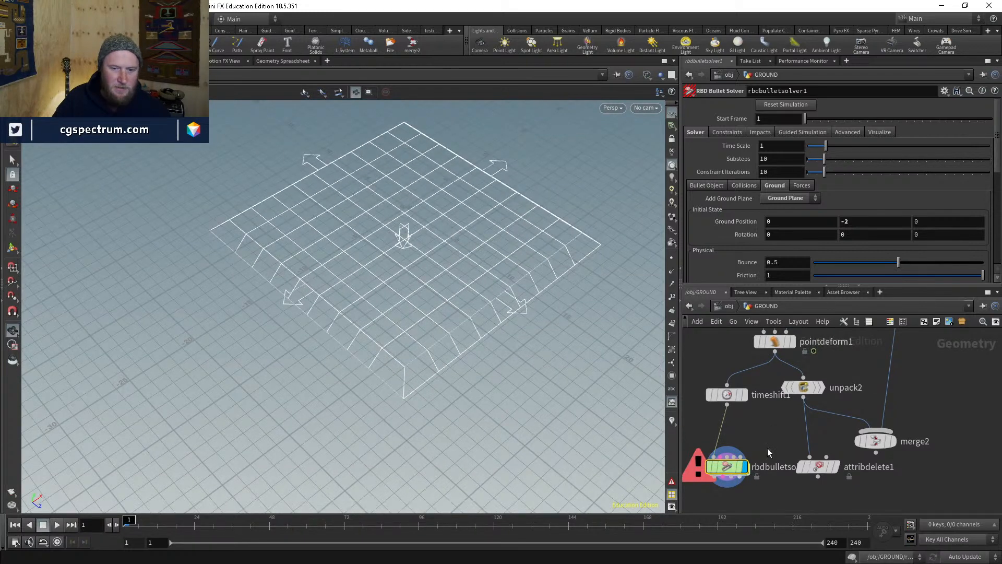
- Set the solver's Bullet World Scale to 10 on the Advanced tab
{"action": "left_click", "coordinate": [881, 132]}
{"action": "left_click", "coordinate": [846, 132]}
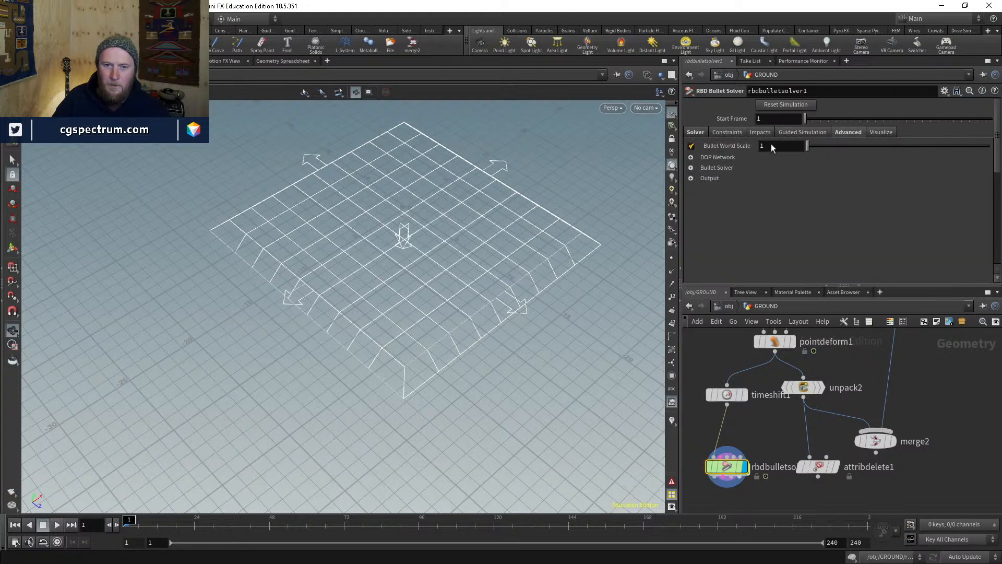
{"action": "left_click", "coordinate": [771, 145]}
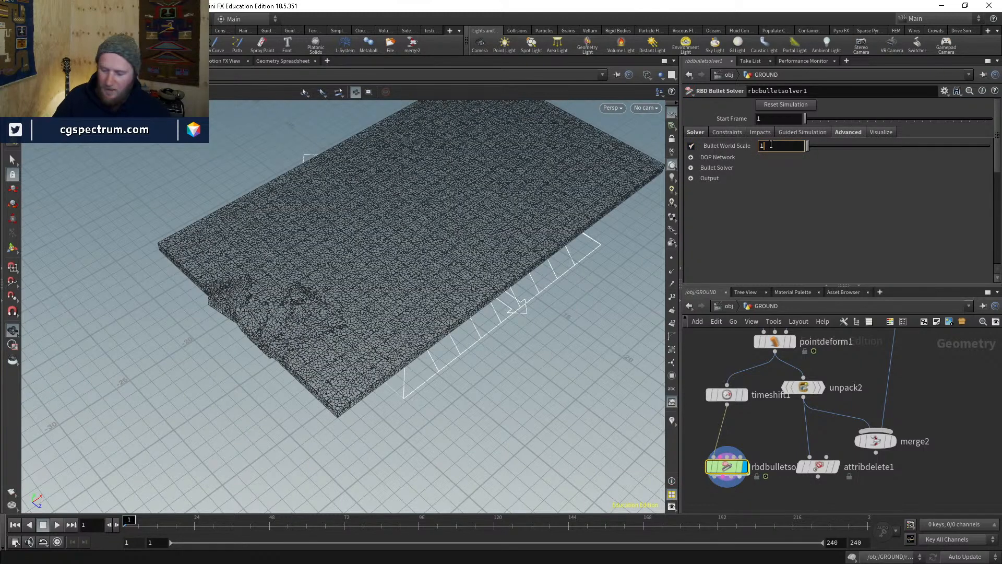
{"action": "type", "text": "0"}
{"action": "key", "text": "Return"}
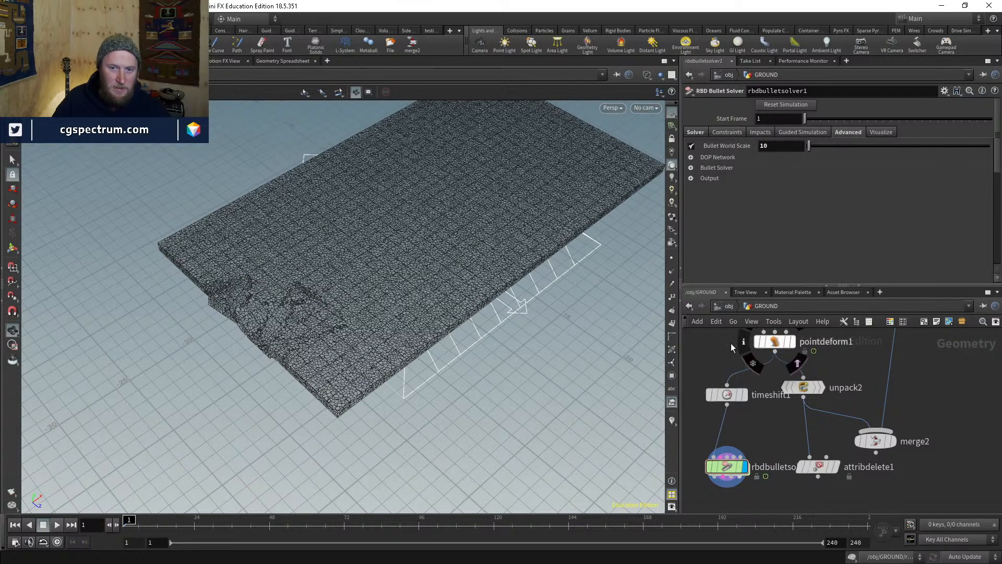
- Insert a transform4 node between timeshift1 and rbdbulletsolver1 and display it
{"action": "key", "text": "Tab"}
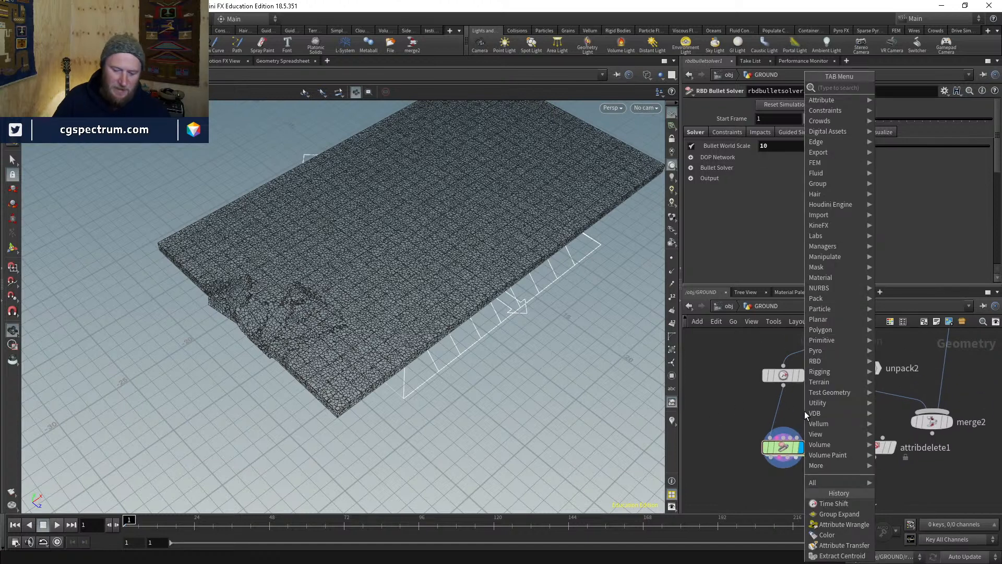
{"action": "type", "text": "transform"}
{"action": "key", "text": "Return"}
{"action": "left_click", "coordinate": [795, 419]}
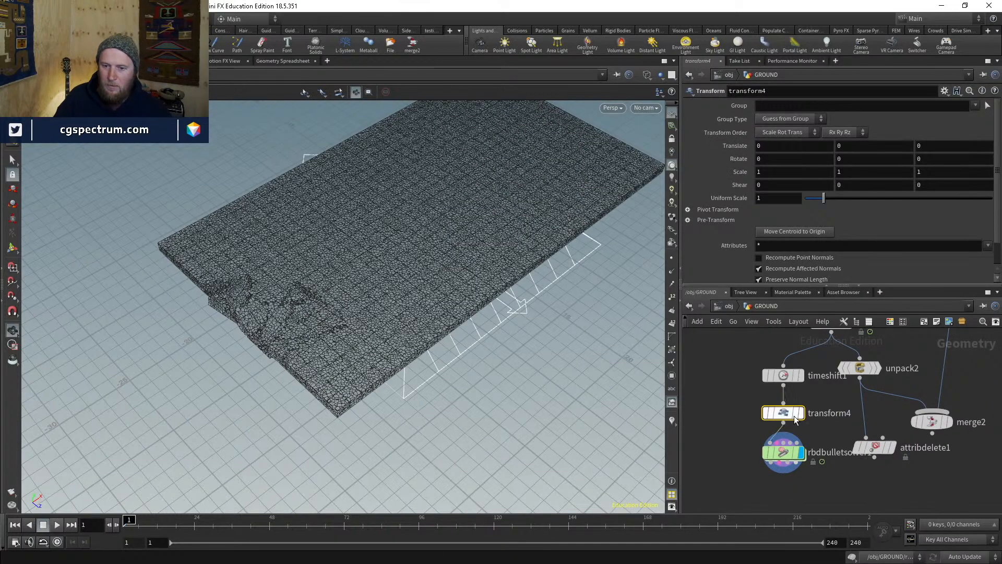
{"action": "key", "text": "r"}
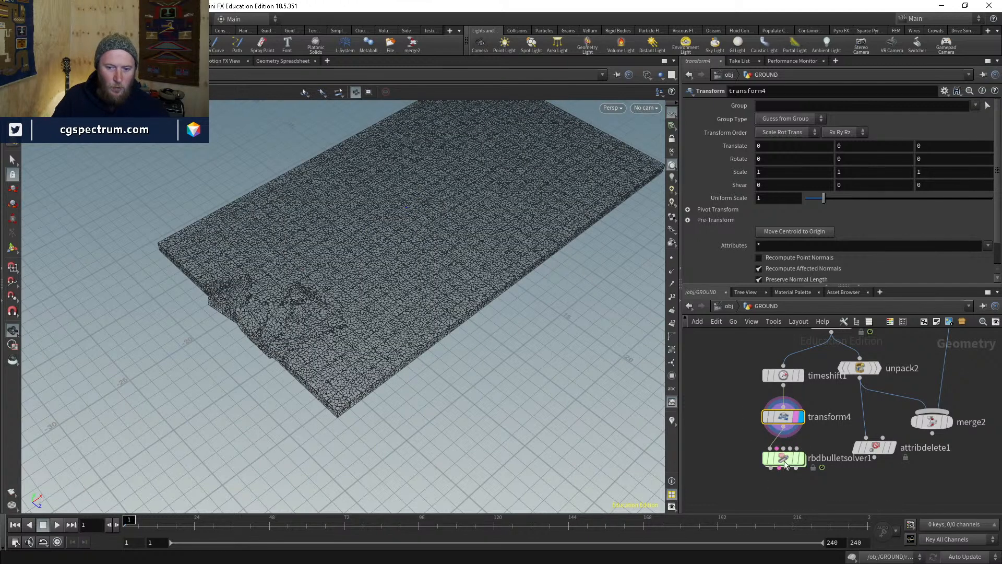
{"action": "middle_click_drag", "start_coordinate": [763, 500], "coordinate": [751, 459]}
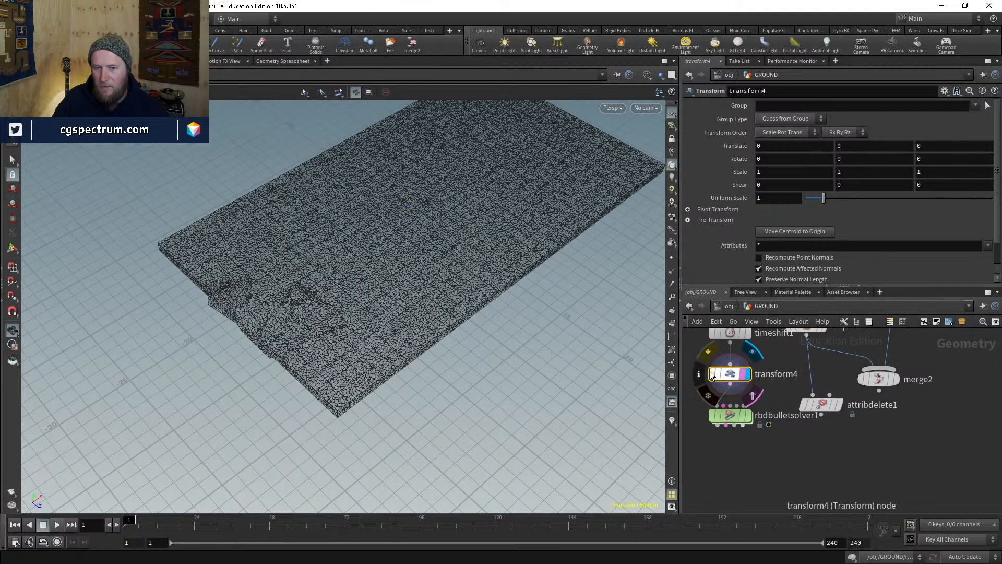
- Inside rbdbulletsolver1, inspect transform1's evaluated Uniform Scale, then return to GROUND
{"action": "double_click", "coordinate": [731, 415]}
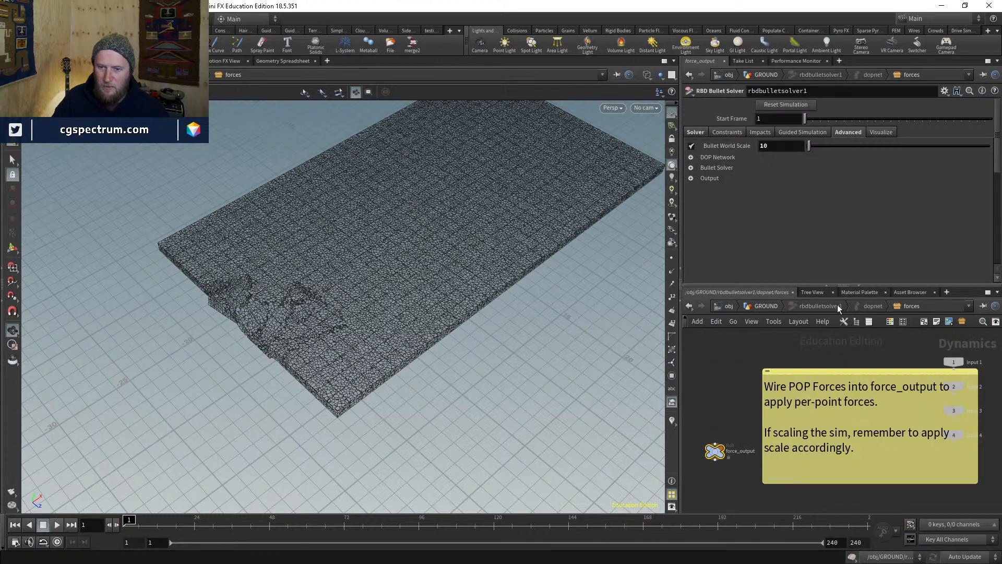
{"action": "left_click", "coordinate": [837, 307]}
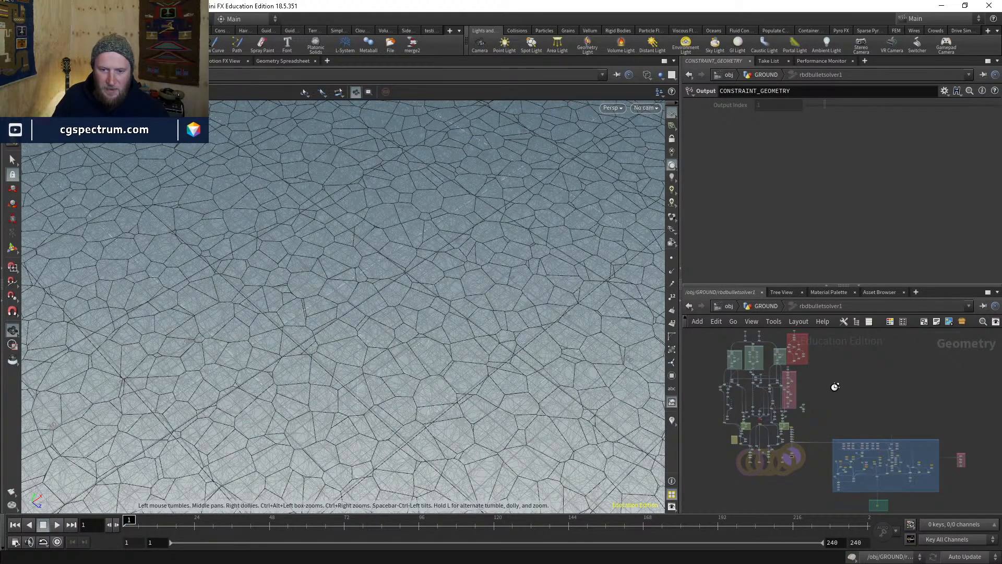
{"action": "scroll", "coordinate": [769, 385], "scroll_direction": "up", "scroll_amount": 5}
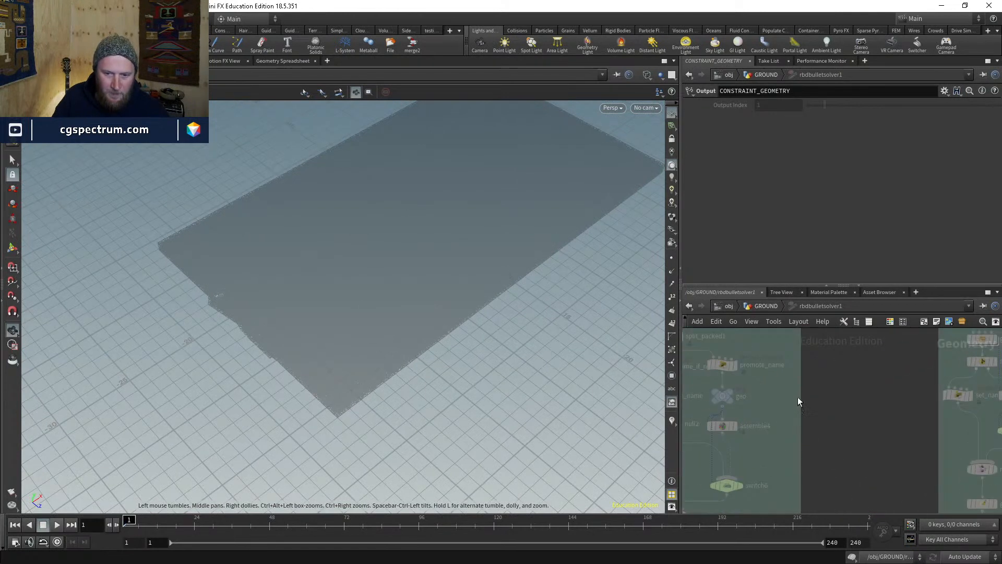
{"action": "middle_click_drag", "start_coordinate": [797, 397], "coordinate": [927, 507]}
{"action": "middle_click_drag", "start_coordinate": [920, 414], "coordinate": [936, 523]}
{"action": "middle_click_drag", "start_coordinate": [935, 480], "coordinate": [789, 461]}
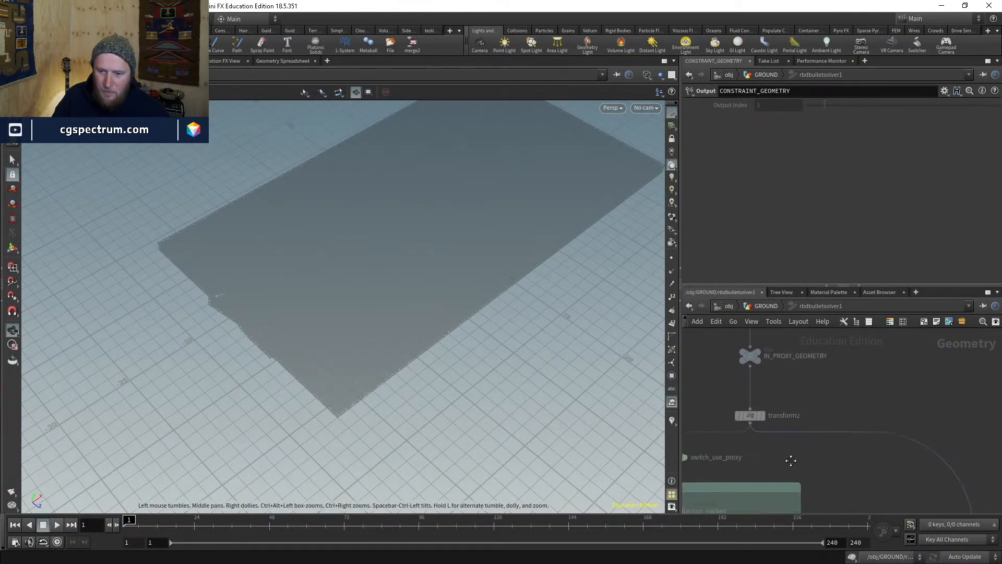
{"action": "middle_click_drag", "start_coordinate": [815, 394], "coordinate": [924, 407]}
{"action": "left_click_drag", "start_coordinate": [903, 392], "coordinate": [828, 439]}
{"action": "middle_click_drag", "start_coordinate": [696, 415], "coordinate": [889, 417]}
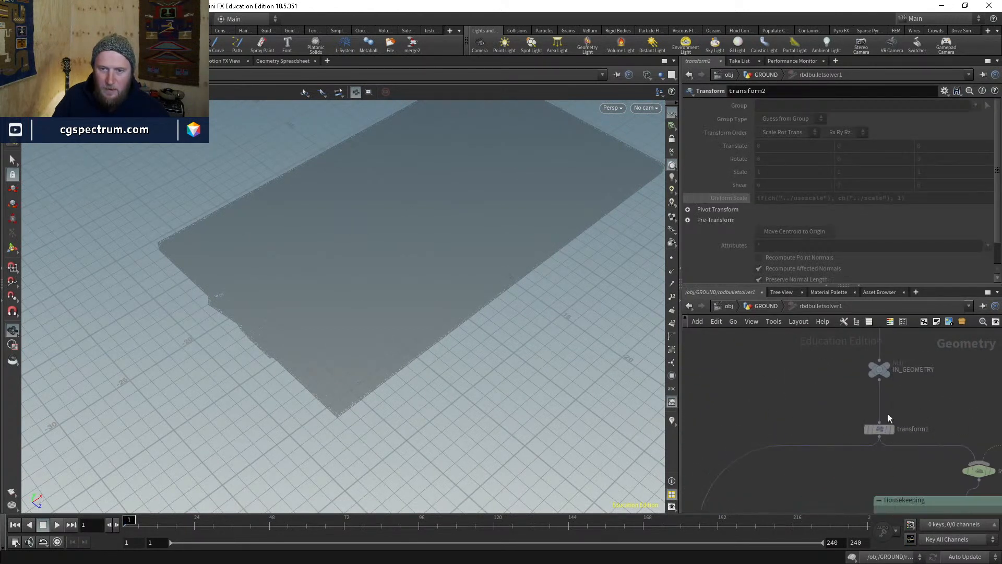
{"action": "left_click", "coordinate": [882, 429]}
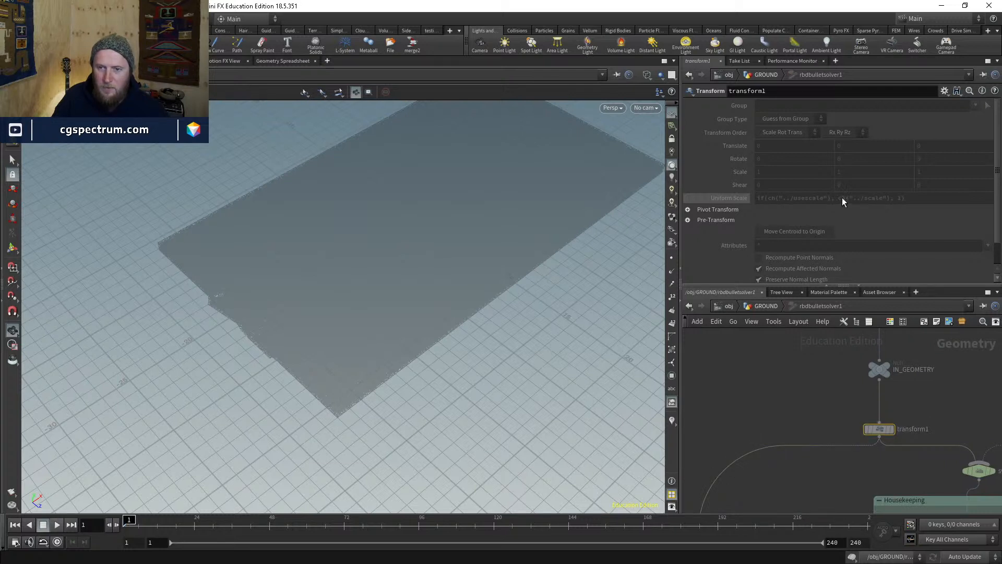
{"action": "left_click", "coordinate": [731, 197]}
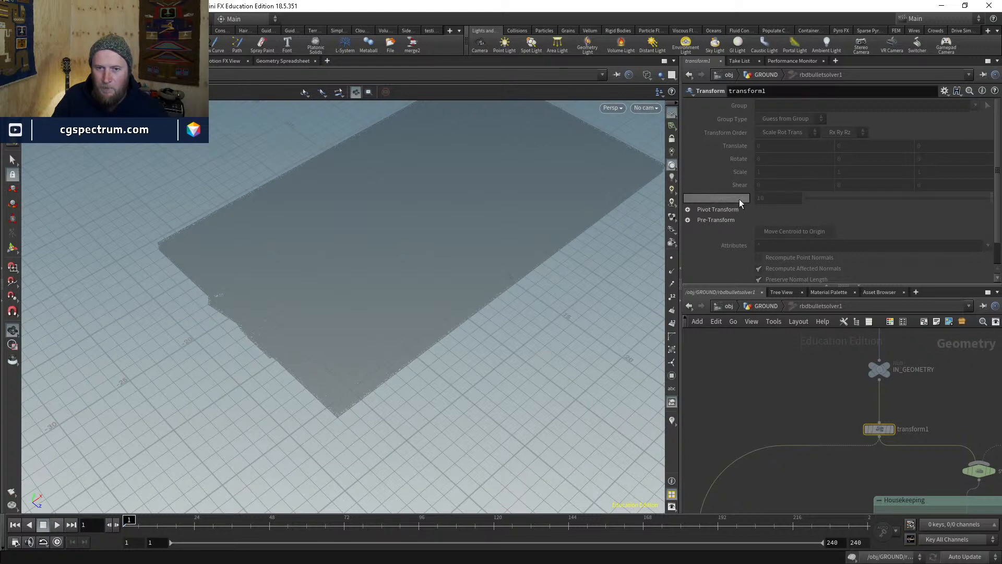
{"action": "left_click", "coordinate": [763, 306]}
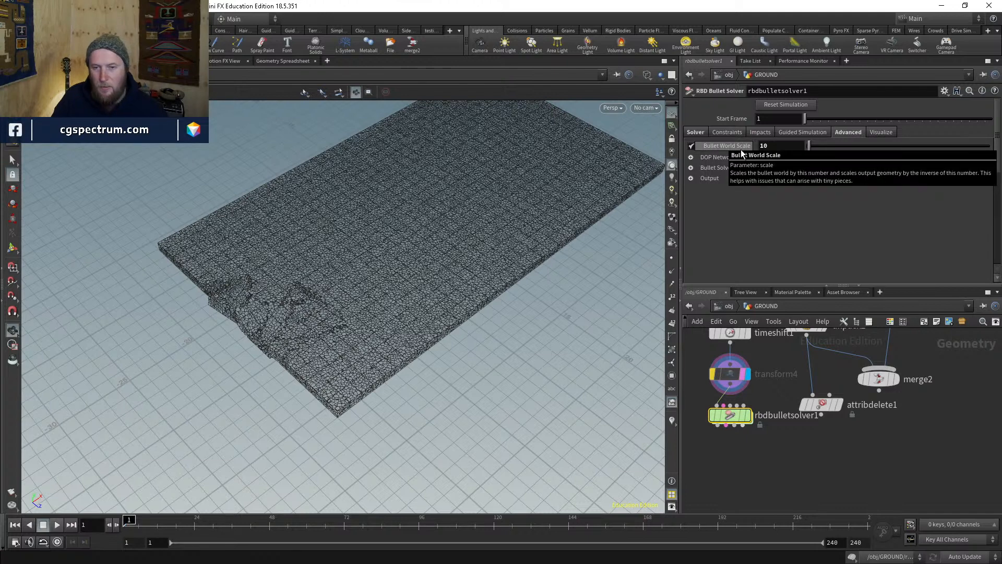
- Re-enter the solver to recheck transform1's Uniform Scale and inspect transform7's settings
{"action": "double_click", "coordinate": [731, 413]}
{"action": "key", "text": "u"}
{"action": "key", "text": "u"}
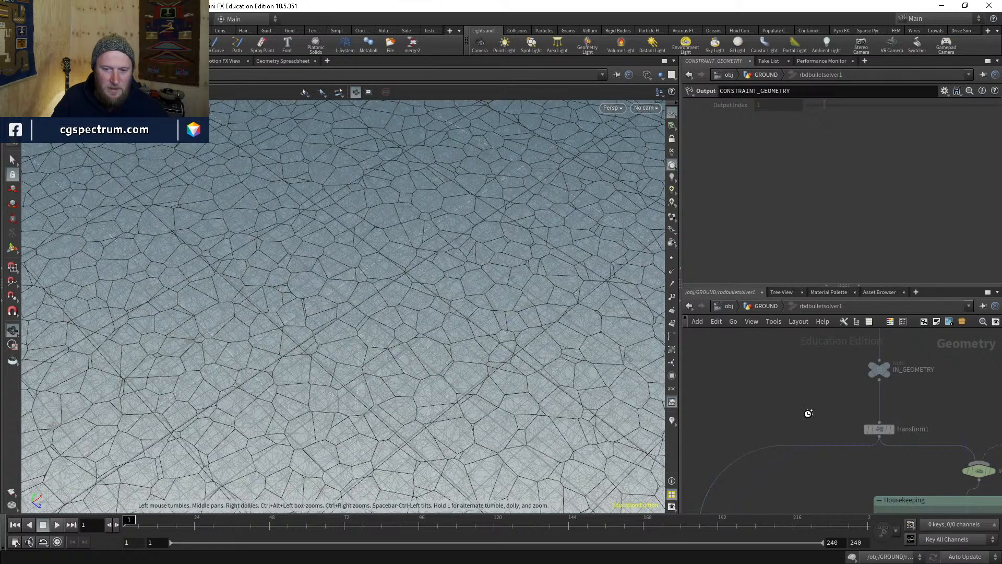
{"action": "left_click", "coordinate": [878, 428]}
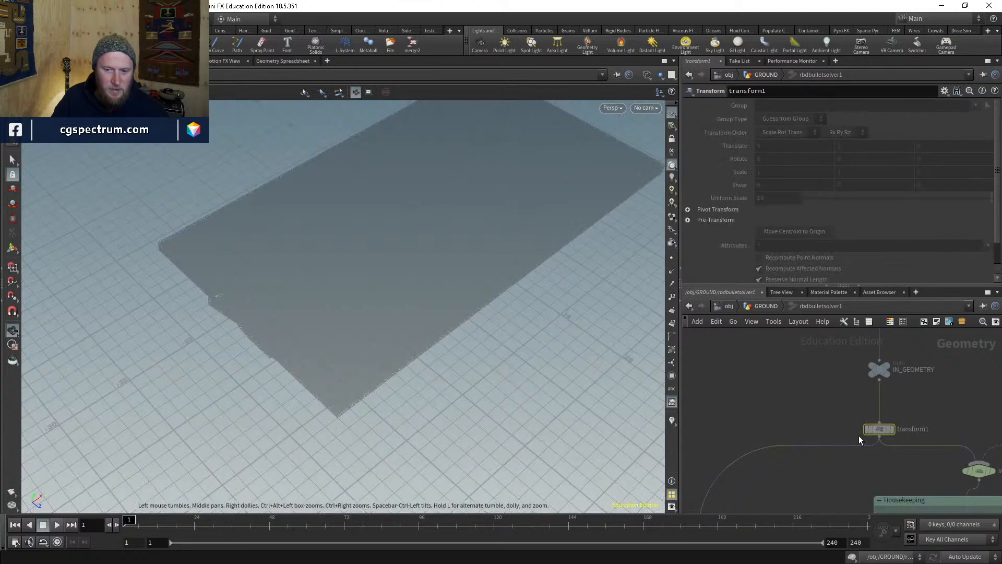
{"action": "left_click", "coordinate": [738, 198]}
{"action": "scroll", "coordinate": [918, 412], "scroll_direction": "down", "scroll_amount": 5}
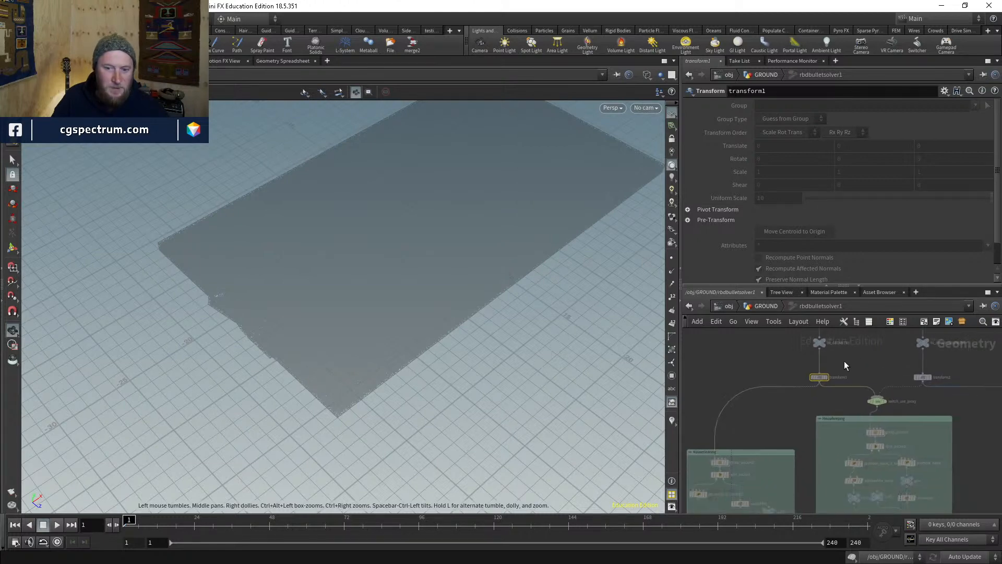
{"action": "key", "text": "g"}
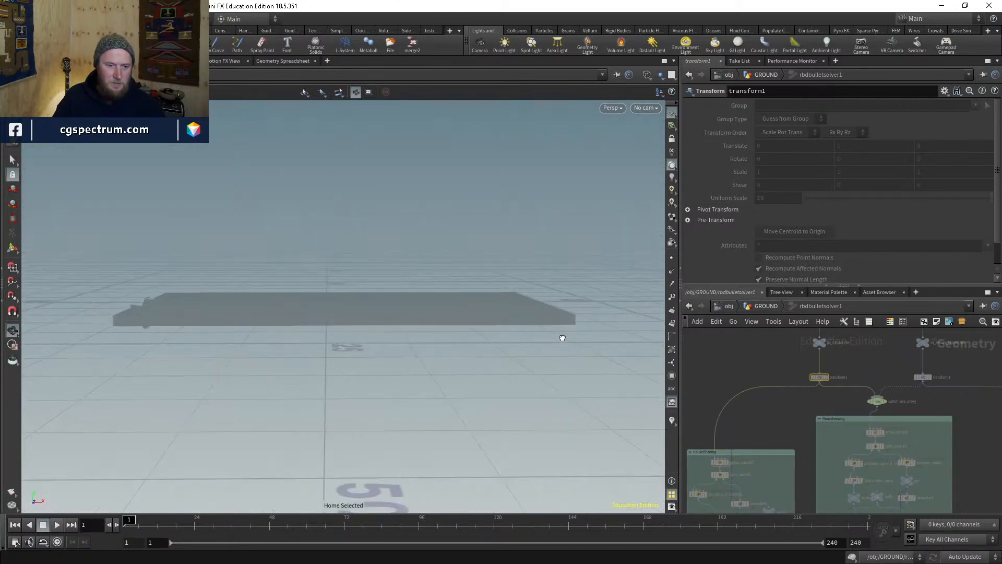
{"action": "scroll", "coordinate": [536, 443], "scroll_direction": "down", "scroll_amount": 10}
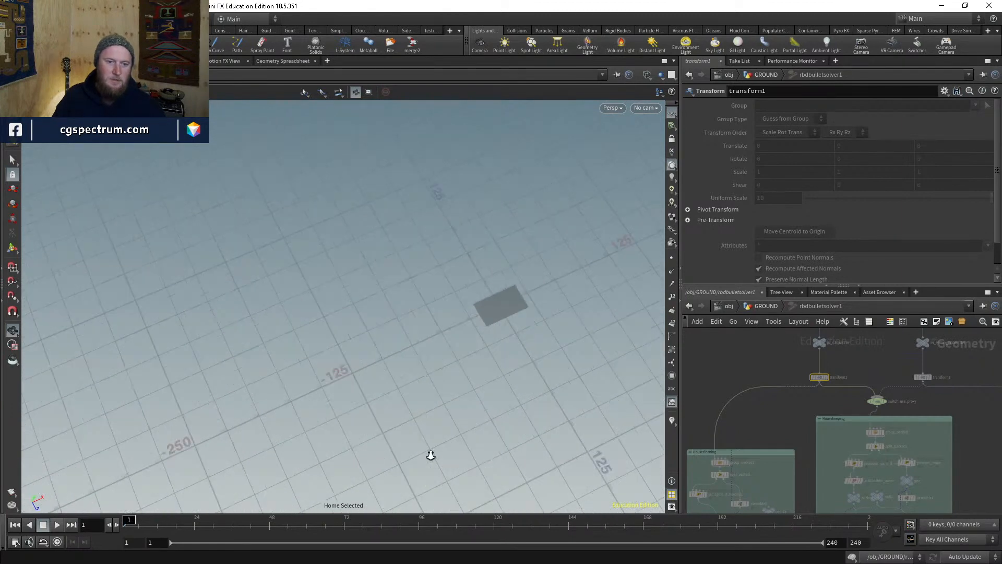
{"action": "scroll", "coordinate": [835, 380], "scroll_direction": "up", "scroll_amount": 5}
{"action": "left_click", "coordinate": [791, 375]}
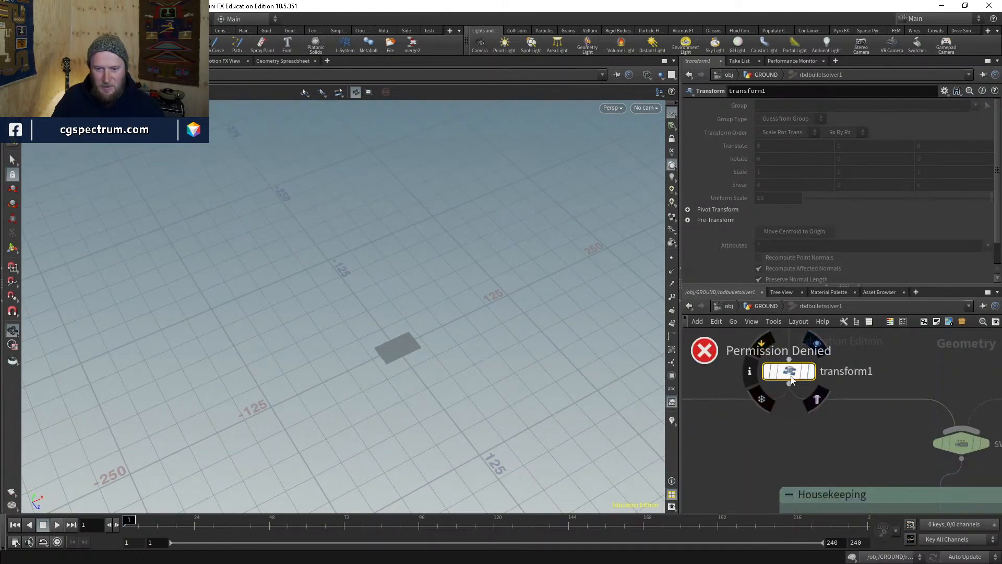
{"action": "scroll", "coordinate": [782, 411], "scroll_direction": "down", "scroll_amount": 3}
{"action": "scroll", "coordinate": [780, 417], "scroll_direction": "down", "scroll_amount": 6}
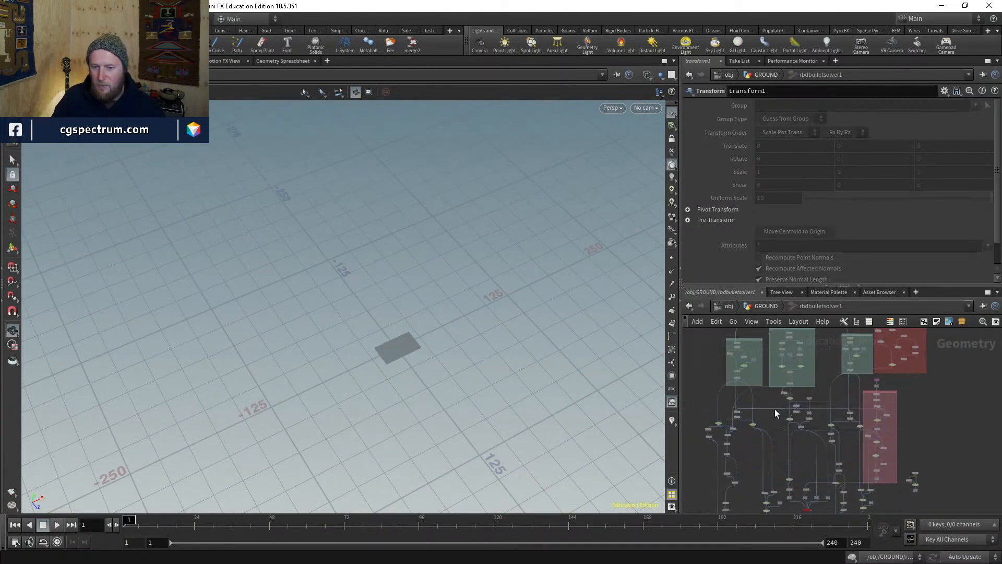
{"action": "scroll", "coordinate": [787, 425], "scroll_direction": "up", "scroll_amount": 8}
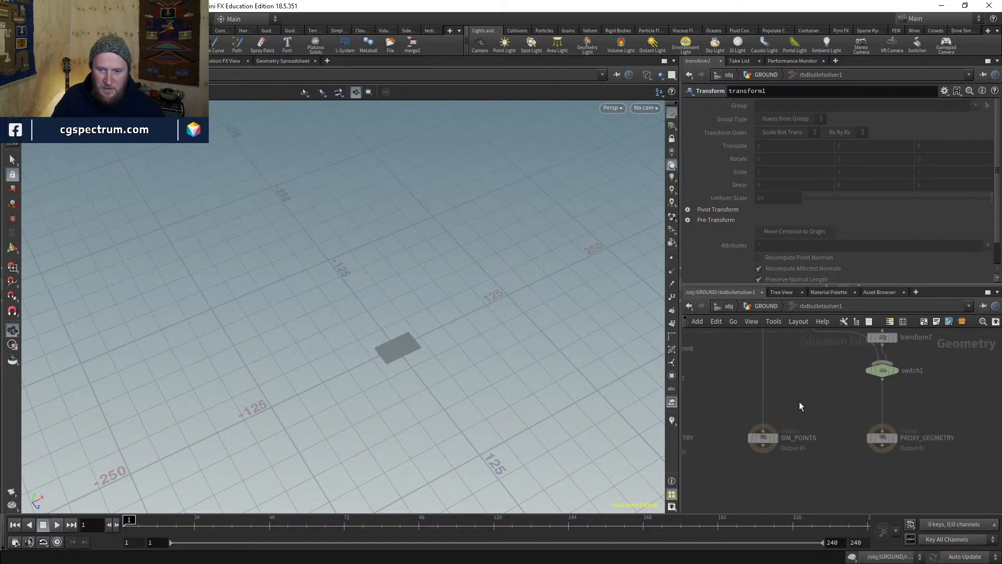
{"action": "left_click", "coordinate": [803, 387]}
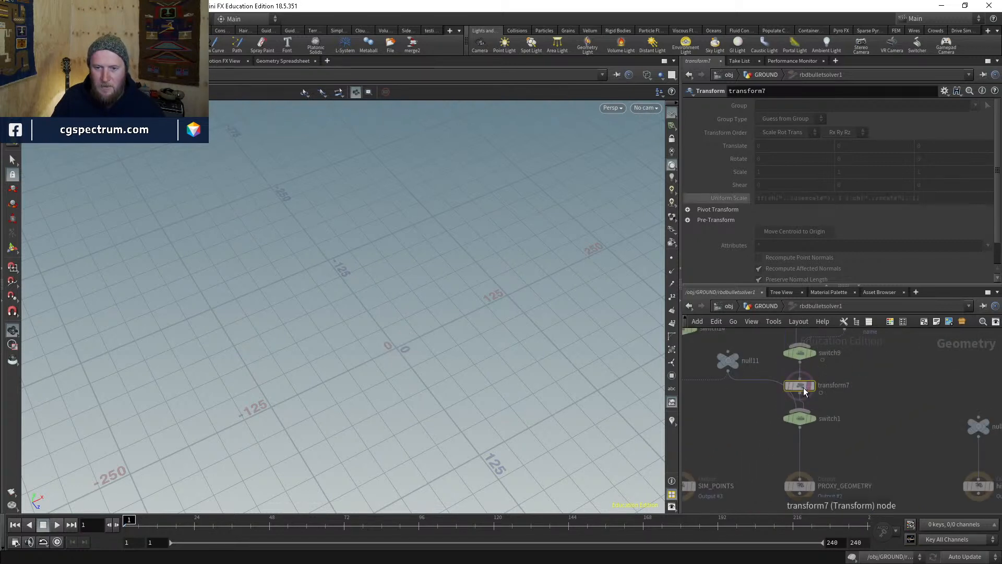
{"action": "scroll", "coordinate": [724, 217], "scroll_direction": "down", "scroll_amount": 1}
{"action": "scroll", "coordinate": [725, 218], "scroll_direction": "down", "scroll_amount": 1}
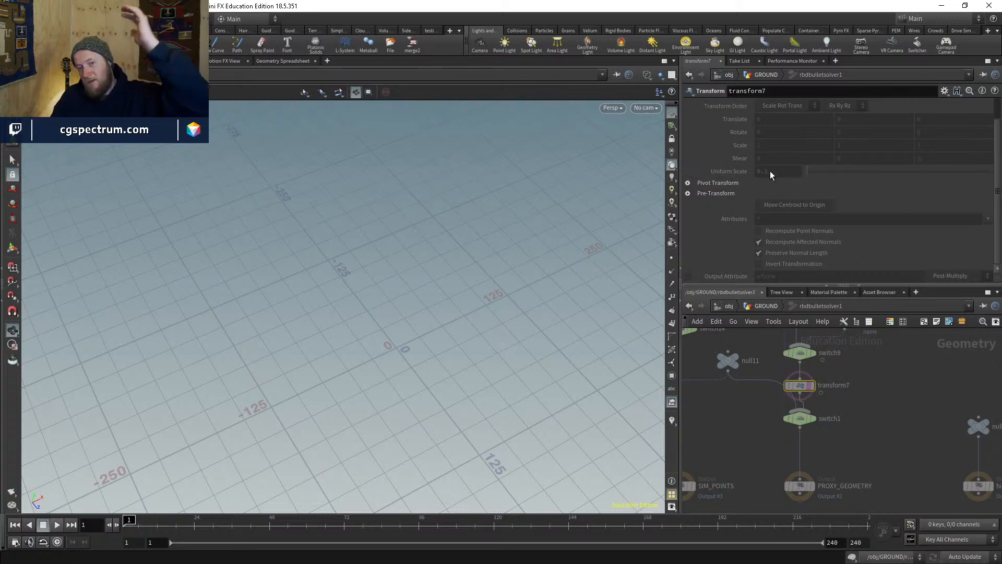
- Back in GROUND, display rbdbulletsolver1 shaded and orbit around the simulated slab
{"action": "key", "text": "u"}
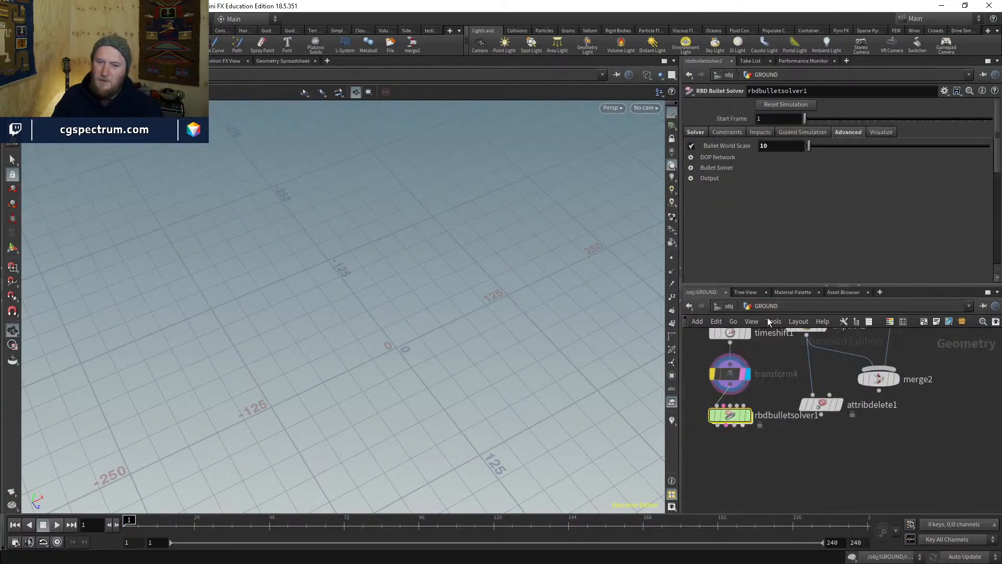
{"action": "left_click", "coordinate": [742, 376]}
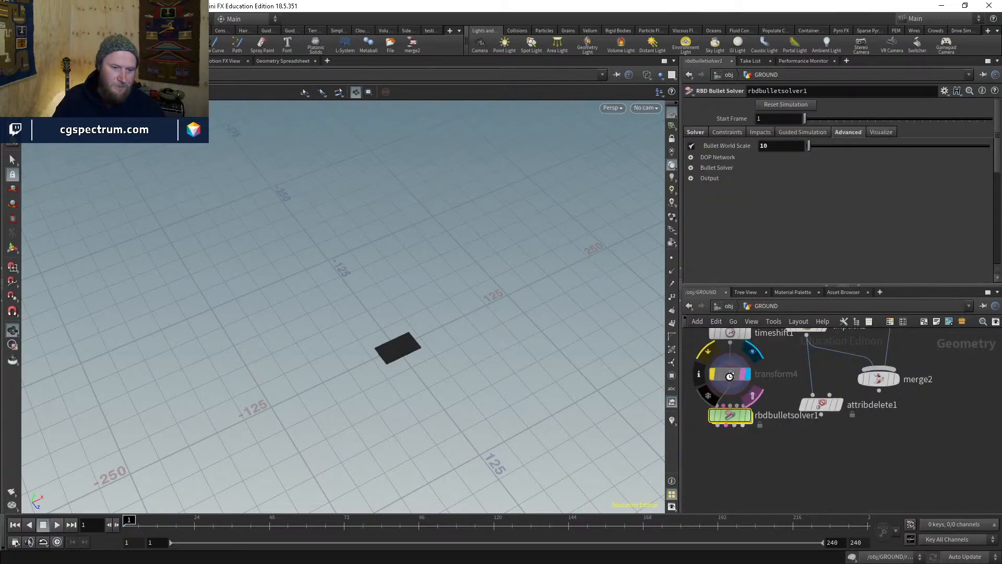
{"action": "key", "text": "g"}
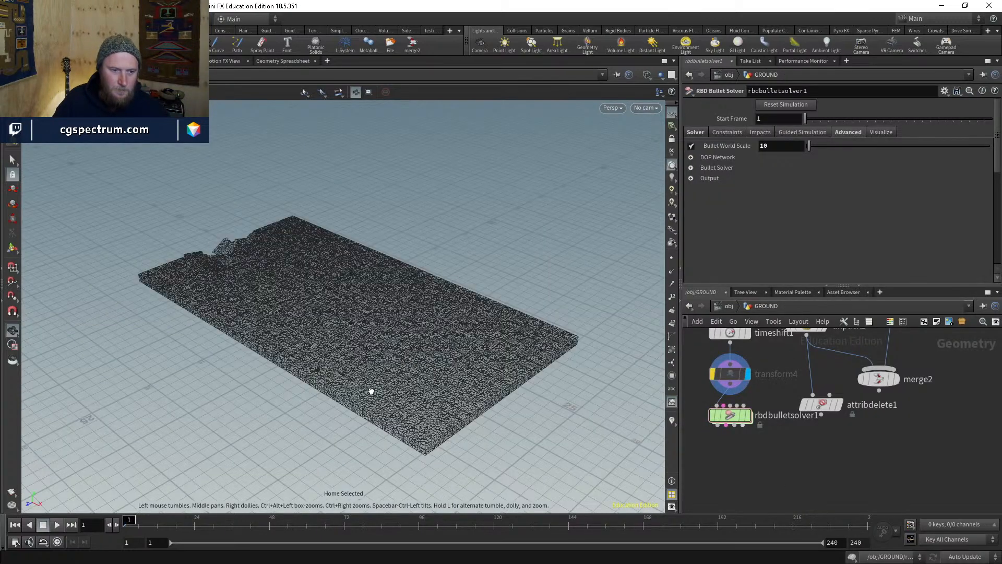
{"action": "mouse_move", "coordinate": [369, 391]}
{"action": "left_mouse_down"}
{"action": "mouse_move", "coordinate": [432, 305]}
{"action": "mouse_move", "coordinate": [437, 242]}
{"action": "mouse_move", "coordinate": [376, 309]}
{"action": "left_mouse_up"}
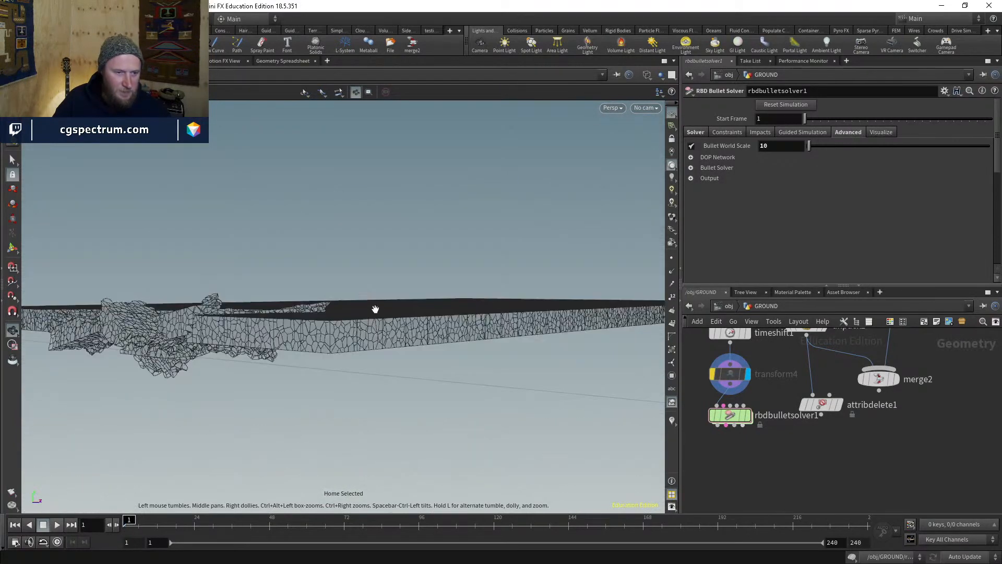
{"action": "key", "text": "w"}
{"action": "left_click", "coordinate": [745, 415]}
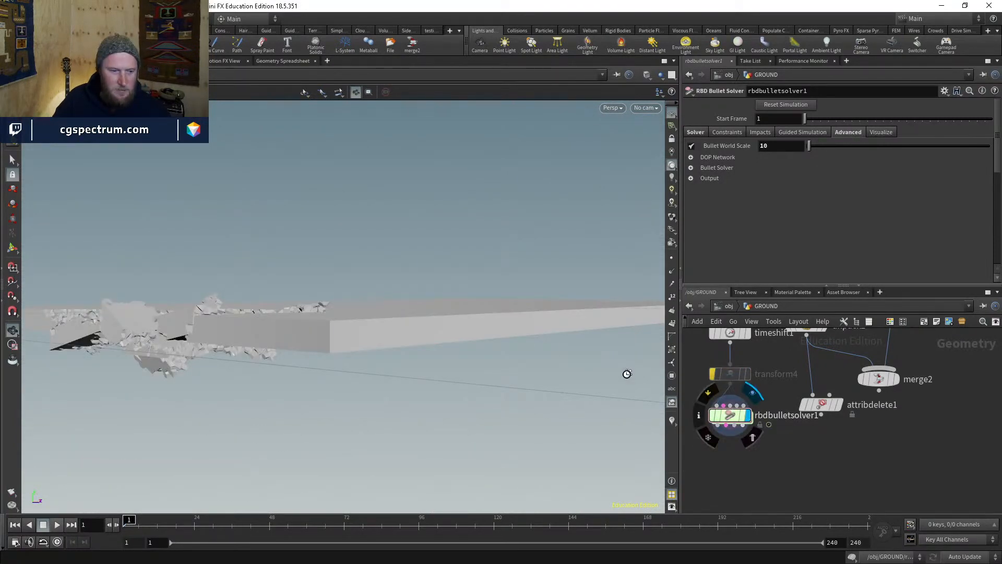
{"action": "left_click_drag", "start_coordinate": [440, 269], "coordinate": [323, 402]}
{"action": "left_click_drag", "start_coordinate": [262, 394], "coordinate": [262, 392]}
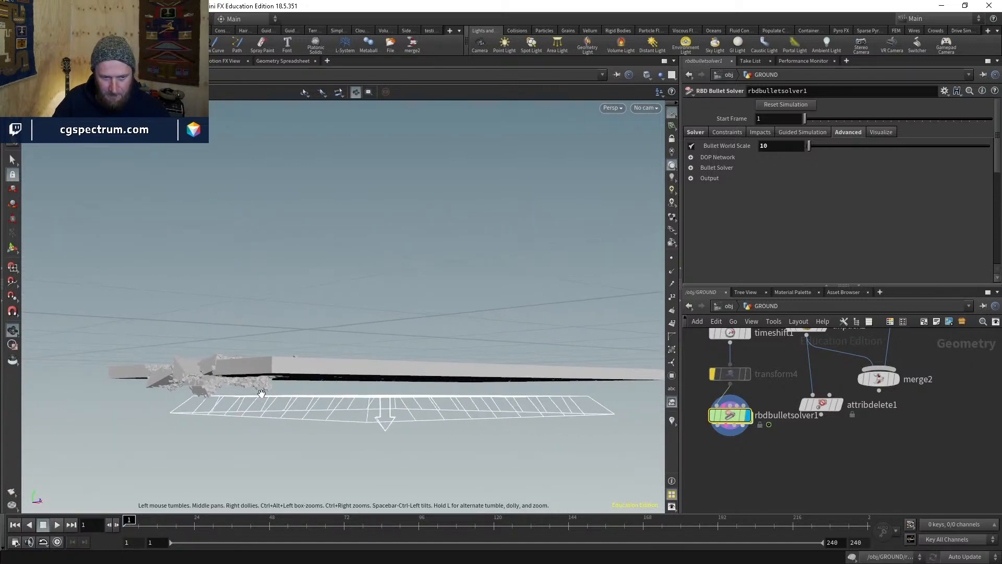
- Set the solver's Ground Position Y to -3
{"action": "left_click", "coordinate": [689, 134]}
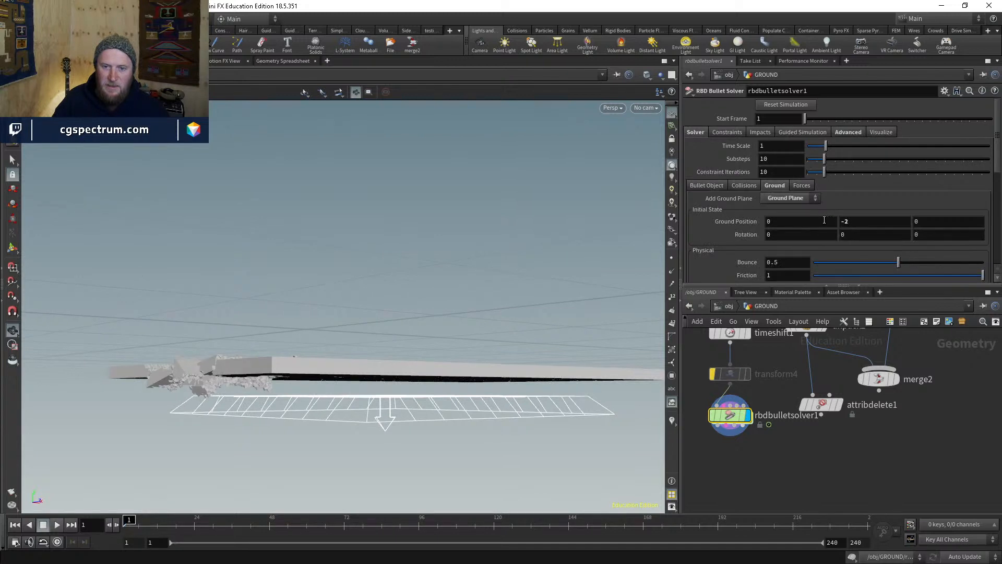
{"action": "double_click", "coordinate": [846, 221]}
{"action": "key", "text": "Return"}
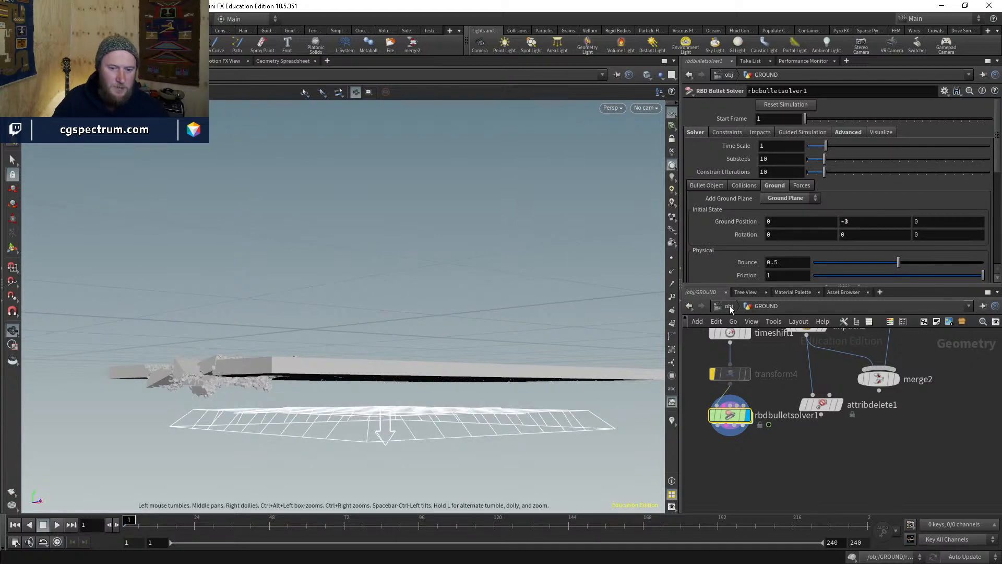
{"action": "left_click", "coordinate": [707, 185]}
{"action": "scroll", "coordinate": [729, 205], "scroll_direction": "down", "scroll_amount": 2}
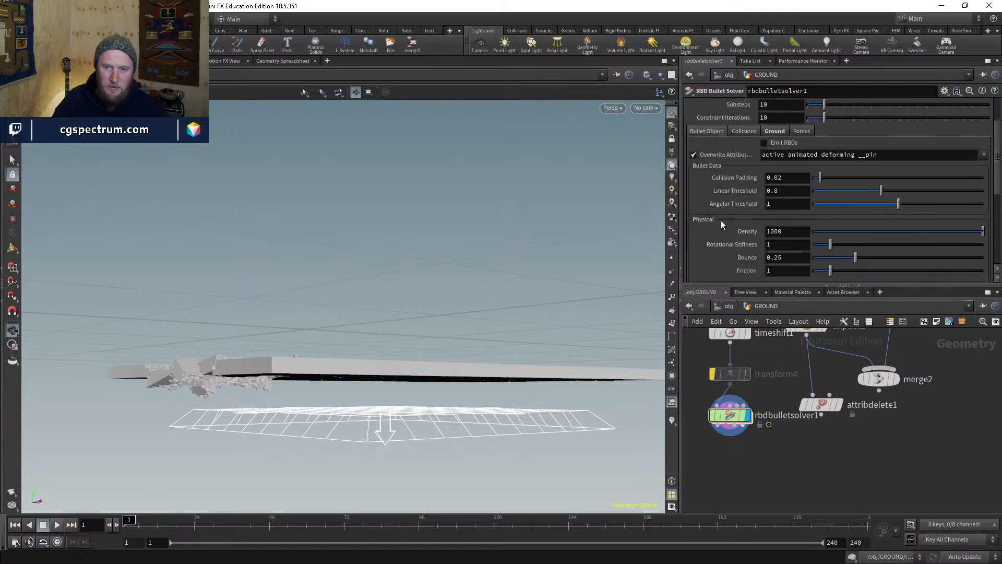
{"action": "scroll", "coordinate": [737, 186], "scroll_direction": "up", "scroll_amount": 2}
{"action": "left_click", "coordinate": [744, 158]}
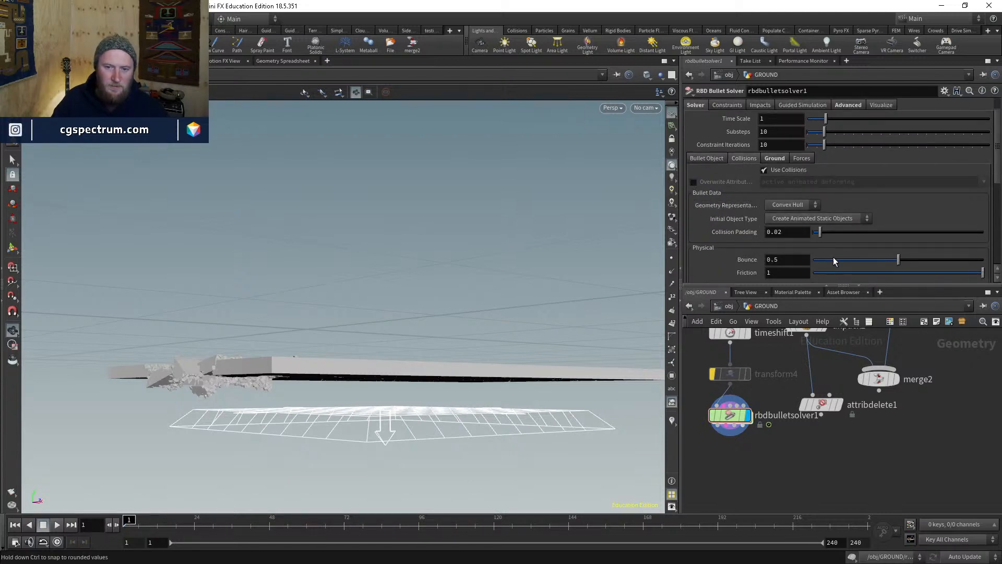
- Play the simulation, stop it back at frame 1, and move rbdbulletsolver1 lower right
{"action": "left_click_drag", "start_coordinate": [301, 408], "coordinate": [139, 457]}
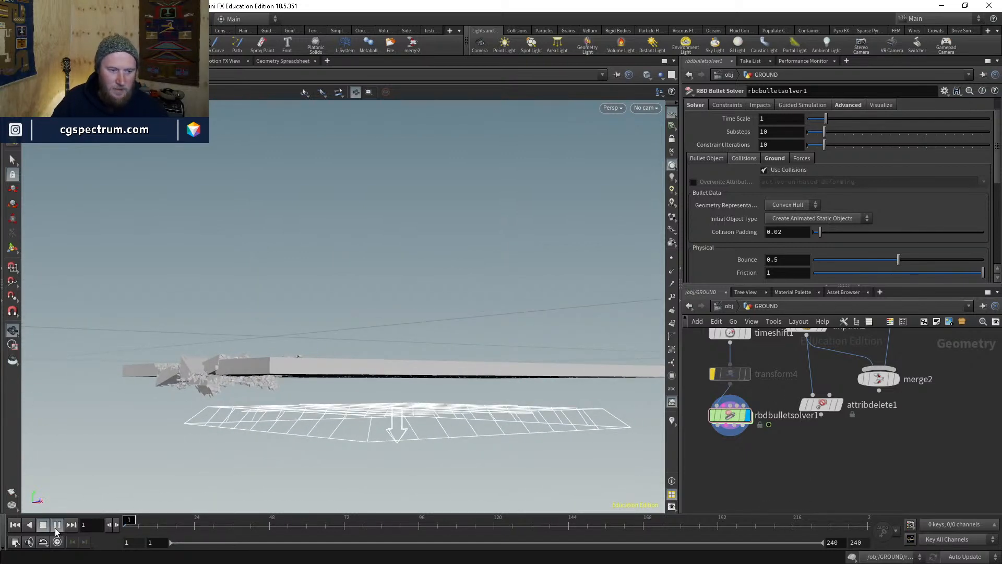
{"action": "left_click", "coordinate": [55, 528]}
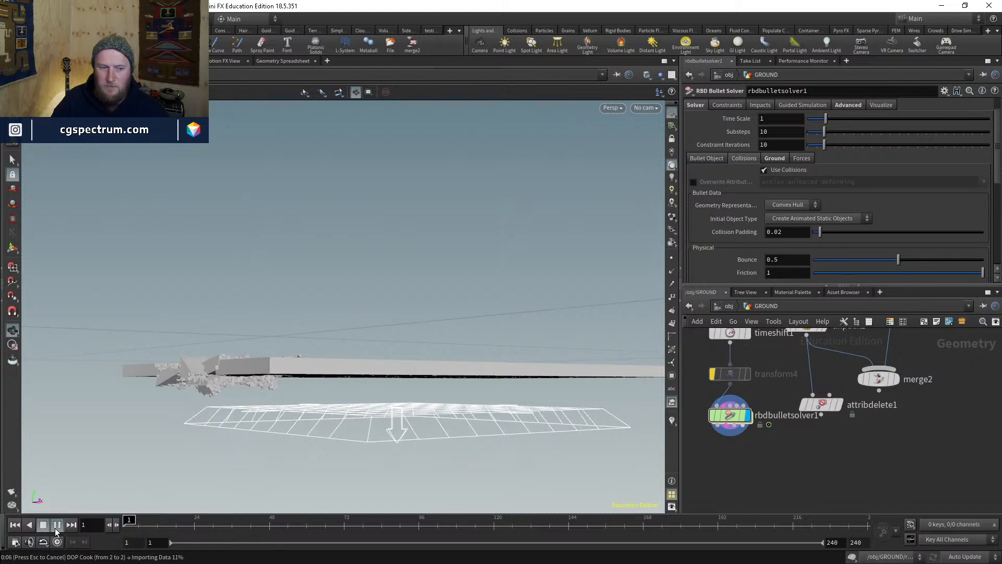
{"action": "key", "text": "Escape"}
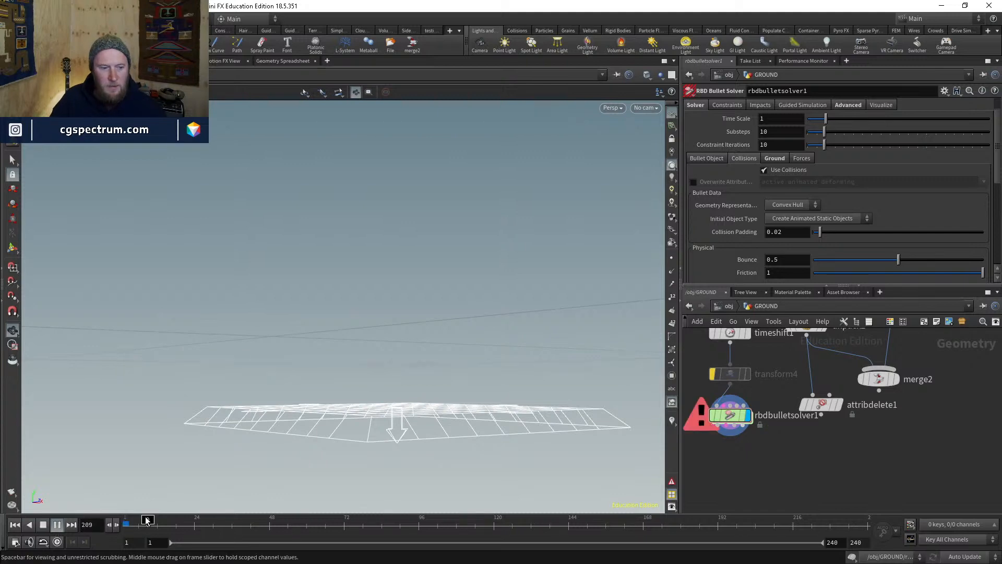
{"action": "left_click", "coordinate": [14, 526]}
{"action": "middle_click_drag", "start_coordinate": [852, 435], "coordinate": [946, 456]}
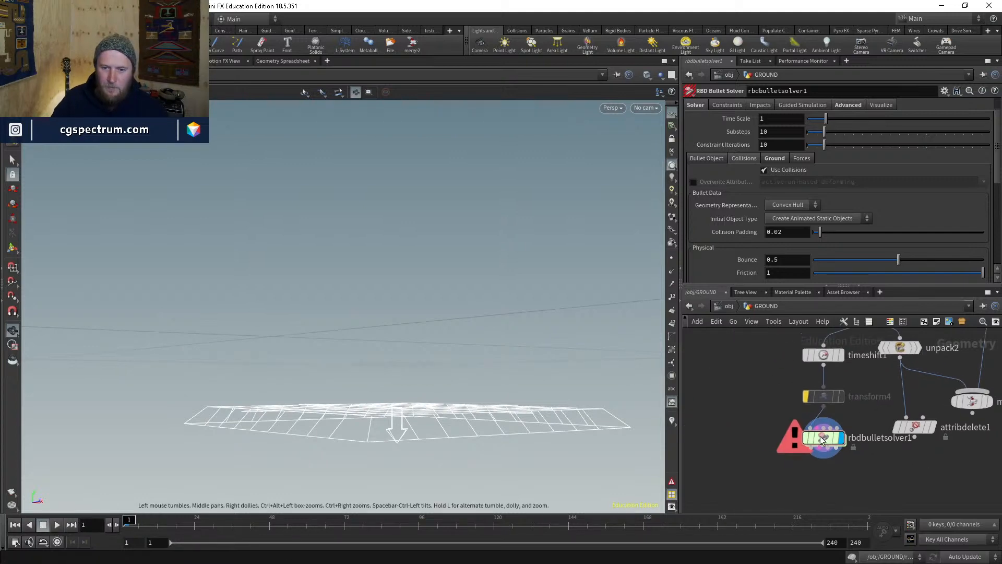
{"action": "left_click_drag", "start_coordinate": [823, 438], "coordinate": [867, 477]}
{"action": "key", "text": "Tab"}
- Create a DOP Network node, dopnet1, and go inside it
{"action": "type", "text": "dopn"}
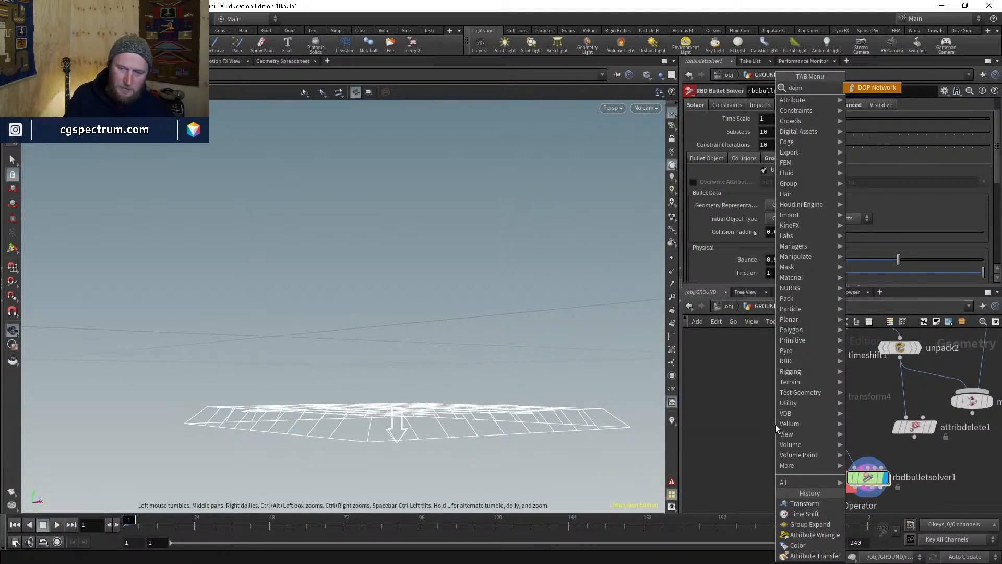
{"action": "key", "text": "Return"}
{"action": "left_click", "coordinate": [775, 425]}
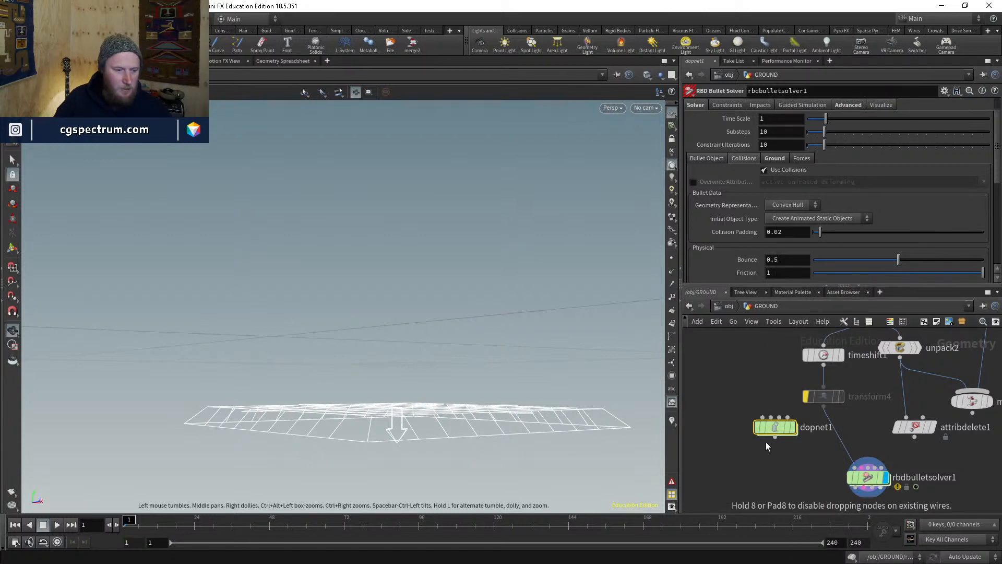
{"action": "left_click_drag", "start_coordinate": [767, 431], "coordinate": [733, 453]}
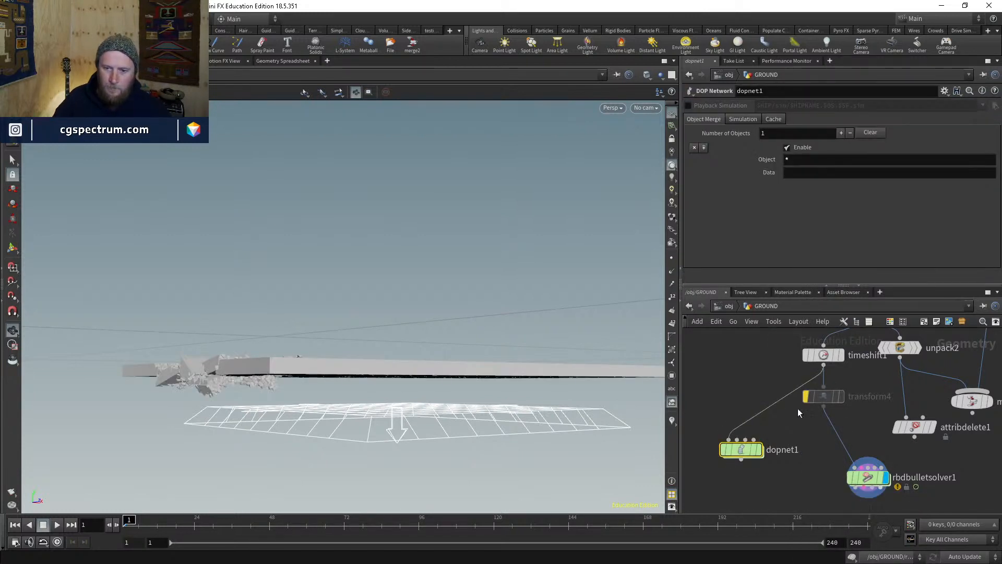
{"action": "double_click", "coordinate": [716, 454]}
- Add a Bullet Solver node and connect it to the output node
{"action": "key", "text": "Tab"}
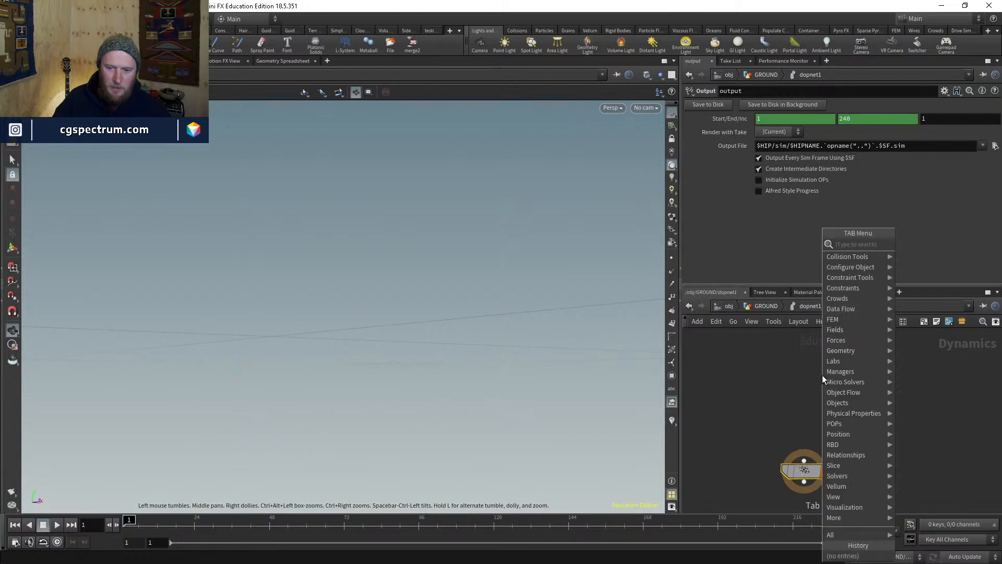
{"action": "type", "text": "bull"}
{"action": "key", "text": "Down"}
{"action": "key", "text": "Down"}
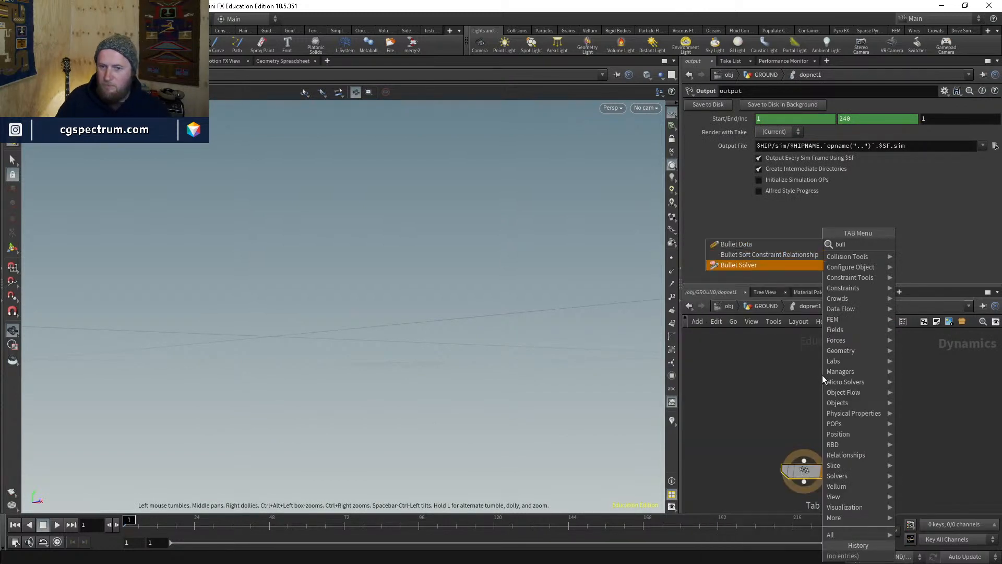
{"action": "key", "text": "Return"}
{"action": "left_click", "coordinate": [803, 373]}
{"action": "left_click_drag", "start_coordinate": [804, 383], "coordinate": [804, 460]}
{"action": "middle_click_drag", "start_coordinate": [851, 423], "coordinate": [858, 477]}
- Add an RBD Packed Object node feeding into the Bullet Solver
{"action": "key", "text": "Tab"}
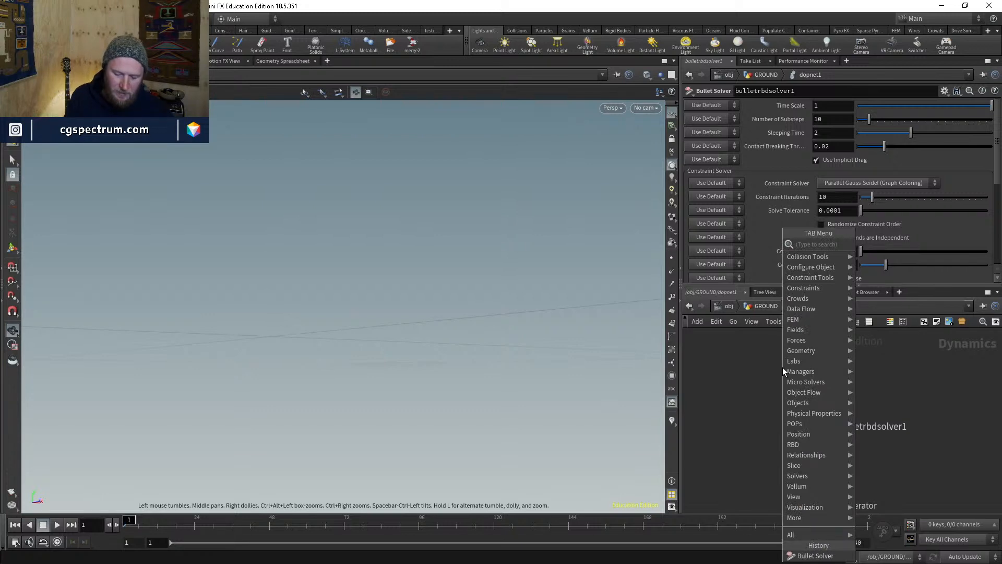
{"action": "type", "text": "rbd pa"}
{"action": "key", "text": "Return"}
{"action": "left_click", "coordinate": [782, 367]}
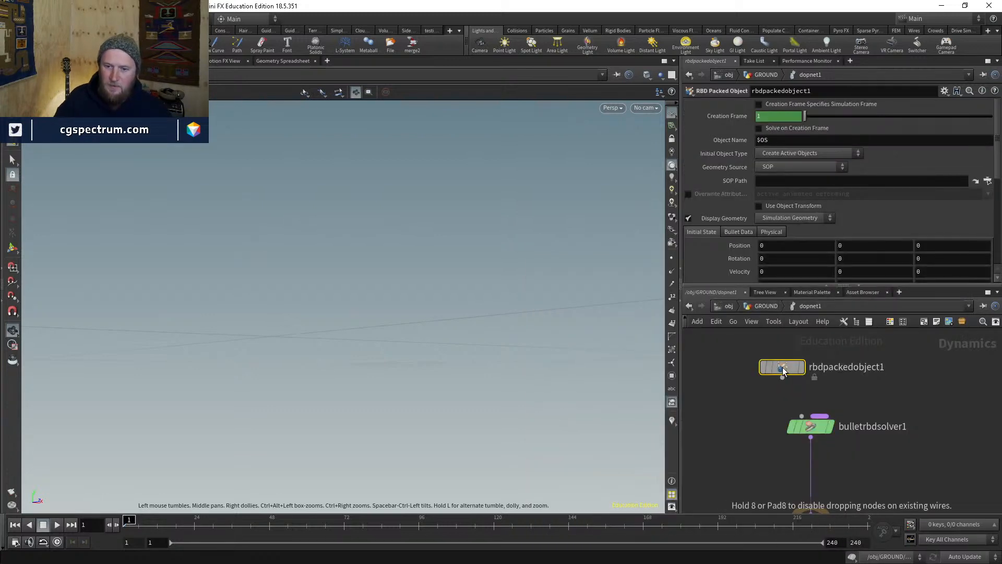
{"action": "left_click", "coordinate": [782, 377]}
{"action": "left_click", "coordinate": [802, 416]}
{"action": "left_click_drag", "start_coordinate": [782, 368], "coordinate": [760, 333]}
- Insert a Gravity force node between the Bullet Solver and the output
{"action": "key", "text": "Tab"}
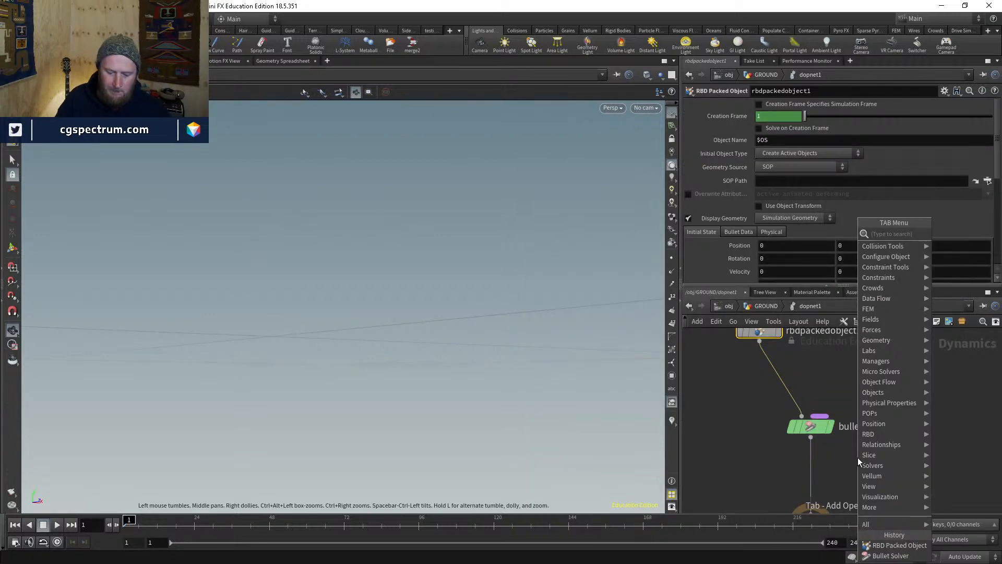
{"action": "type", "text": "gravit"}
{"action": "key", "text": "Return"}
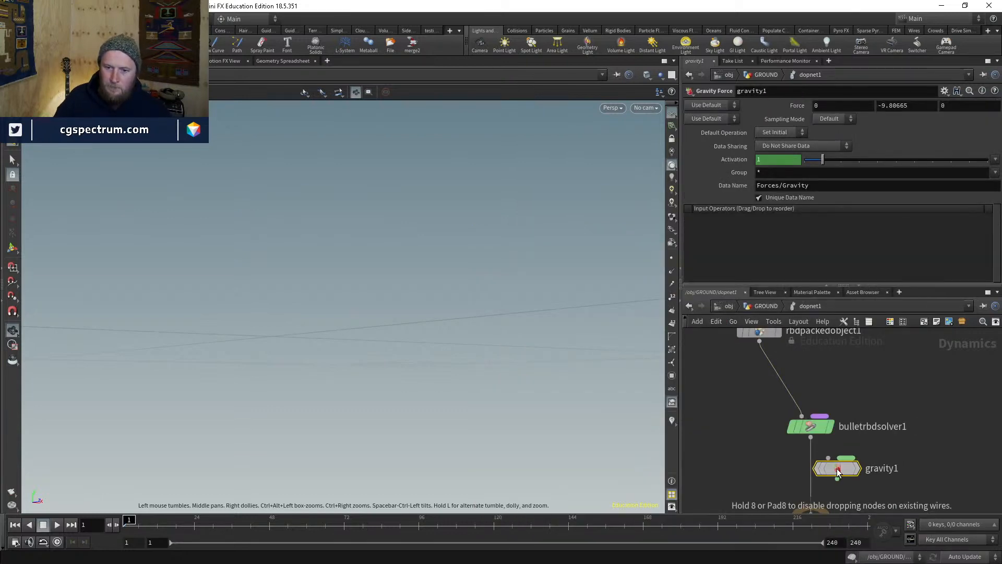
{"action": "left_click", "coordinate": [811, 470]}
{"action": "middle_click_drag", "start_coordinate": [876, 479], "coordinate": [887, 397]}
{"action": "left_click_drag", "start_coordinate": [824, 446], "coordinate": [824, 491]}
{"action": "left_click_drag", "start_coordinate": [824, 390], "coordinate": [819, 439]}
{"action": "middle_click_drag", "start_coordinate": [756, 418], "coordinate": [777, 461]}
- Add a Merge node, merge1, after the Bullet Solver
{"action": "key", "text": "Tab"}
{"action": "mouse_move", "coordinate": [713, 412]}
{"action": "type", "text": "merge"}
{"action": "key", "text": "Return"}
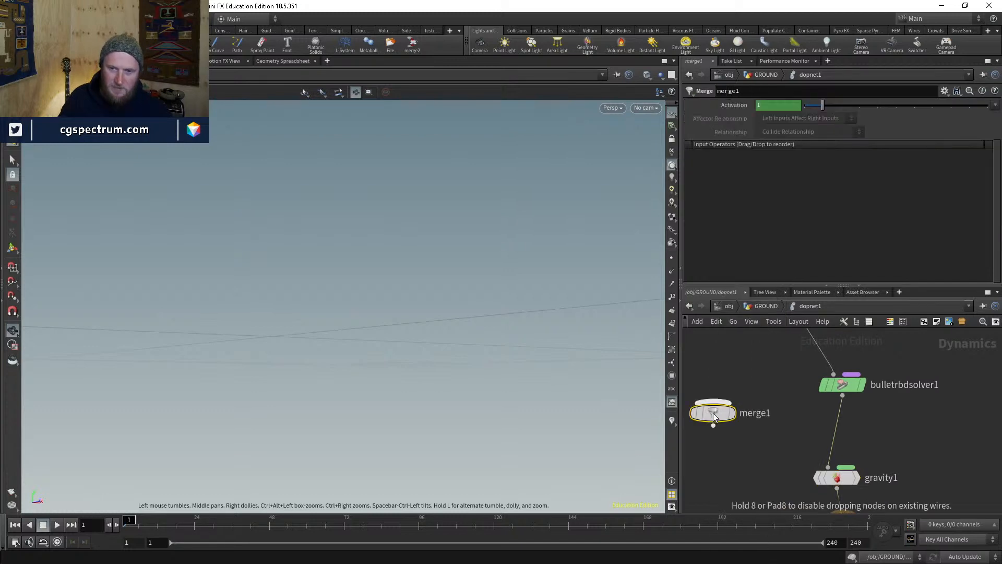
{"action": "left_click", "coordinate": [826, 429]}
{"action": "middle_click_drag", "start_coordinate": [689, 366], "coordinate": [781, 425]}
- Add a Ground Plane node and wire it into merge1
{"action": "key", "text": "Tab"}
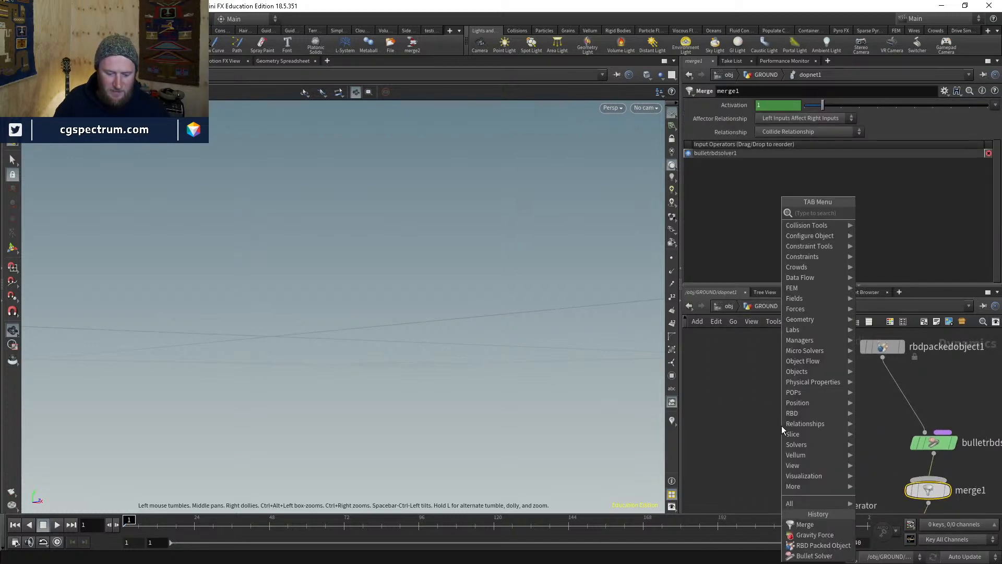
{"action": "type", "text": "stat"}
{"action": "key", "text": "BackSpace"}
{"action": "key", "text": "BackSpace"}
{"action": "key", "text": "BackSpace"}
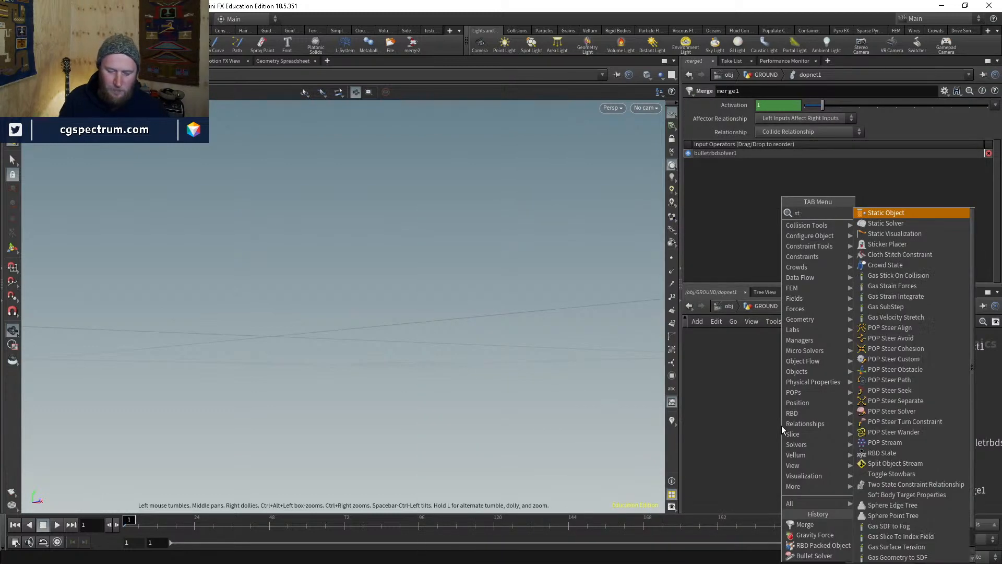
{"action": "type", "text": "gr"}
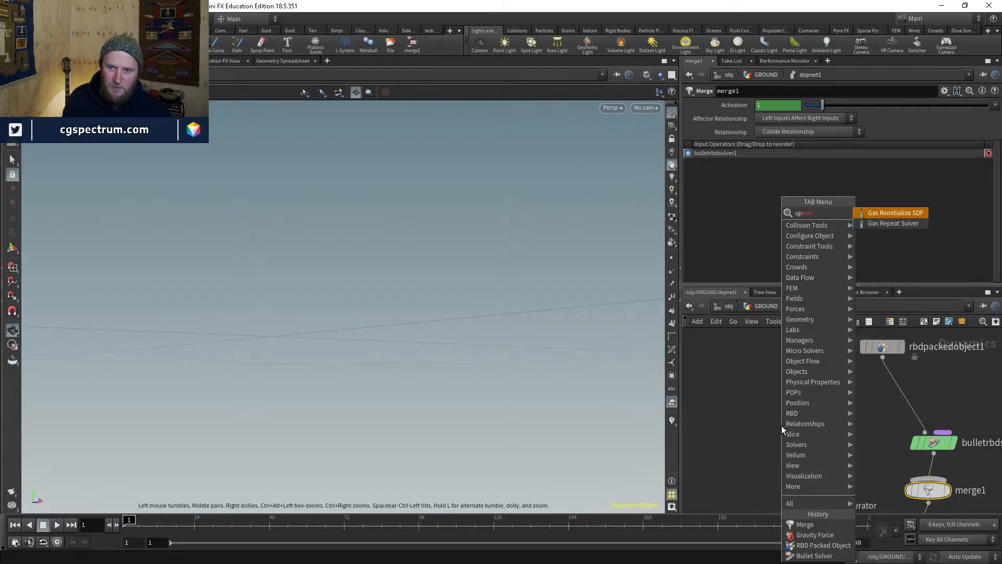
{"action": "type", "text": "o"}
{"action": "key", "text": "Return"}
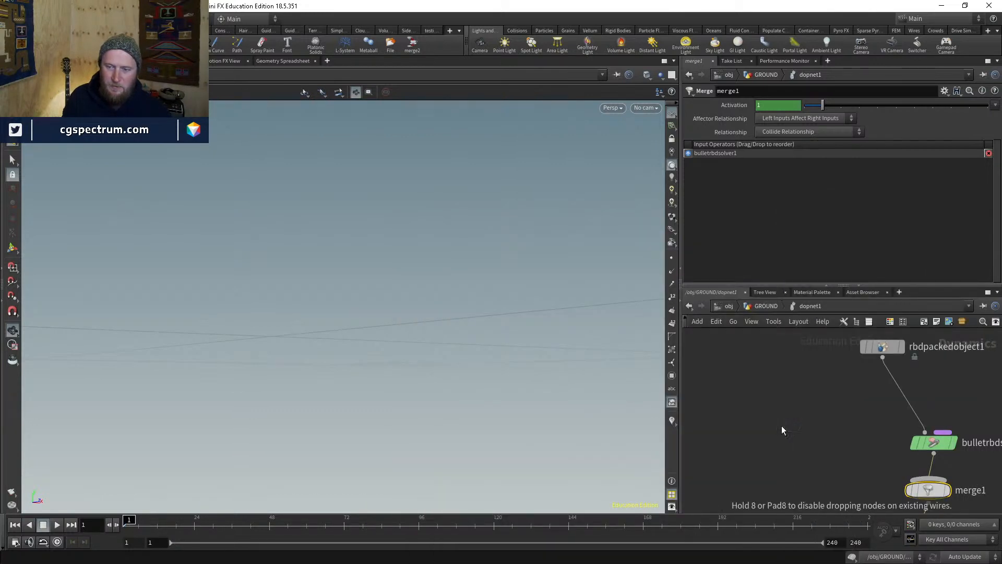
{"action": "left_click", "coordinate": [781, 425]}
{"action": "left_click_drag", "start_coordinate": [782, 436], "coordinate": [923, 496]}
{"action": "left_click", "coordinate": [922, 496]}
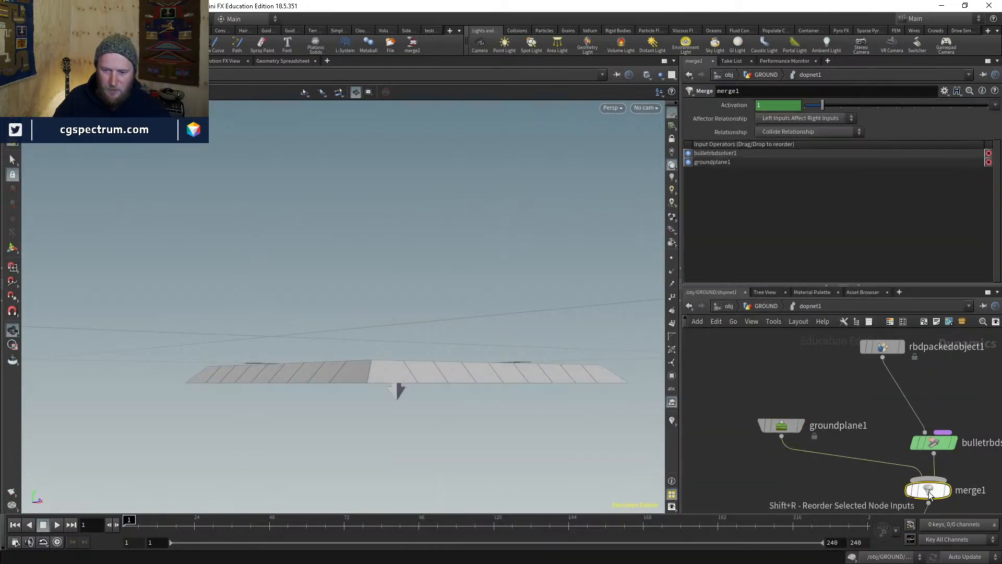
{"action": "middle_click_drag", "start_coordinate": [824, 447], "coordinate": [770, 482]}
- Set the ground plane's Position Y to -3 and return to the GROUND network level
{"action": "left_click_drag", "start_coordinate": [547, 377], "coordinate": [543, 417]}
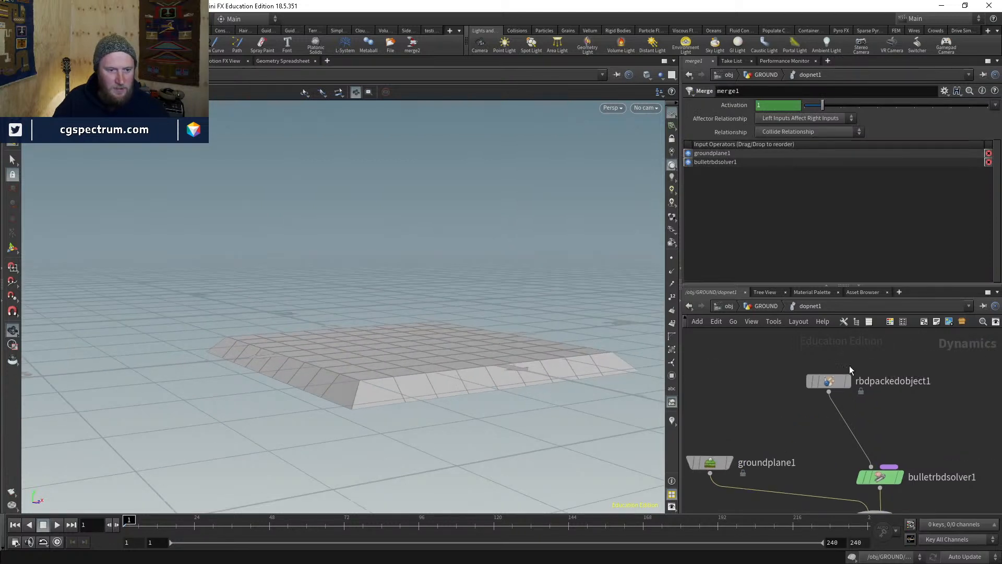
{"action": "left_click", "coordinate": [710, 463]}
{"action": "left_click", "coordinate": [865, 183]}
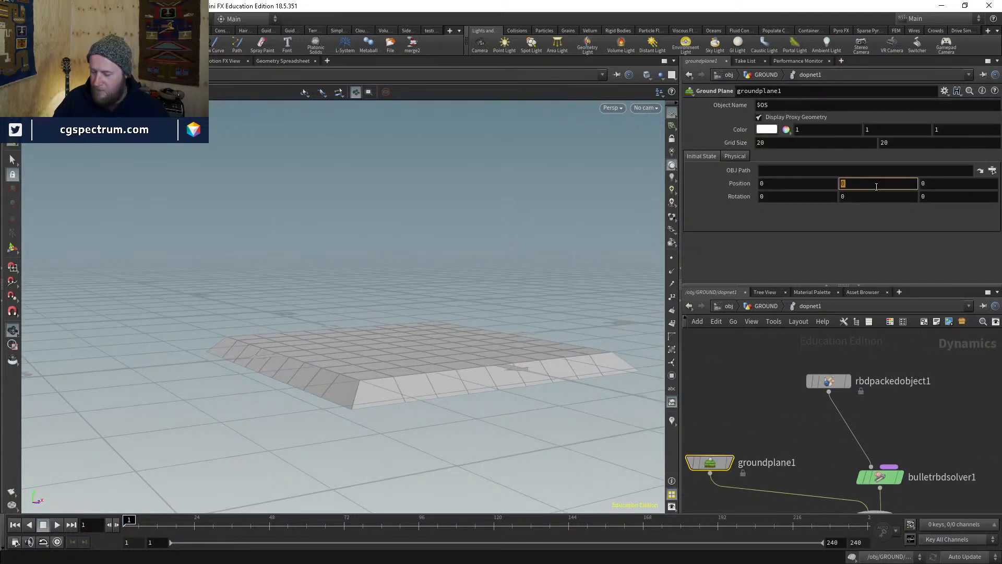
{"action": "key", "text": "Return"}
{"action": "double_click", "coordinate": [883, 186]}
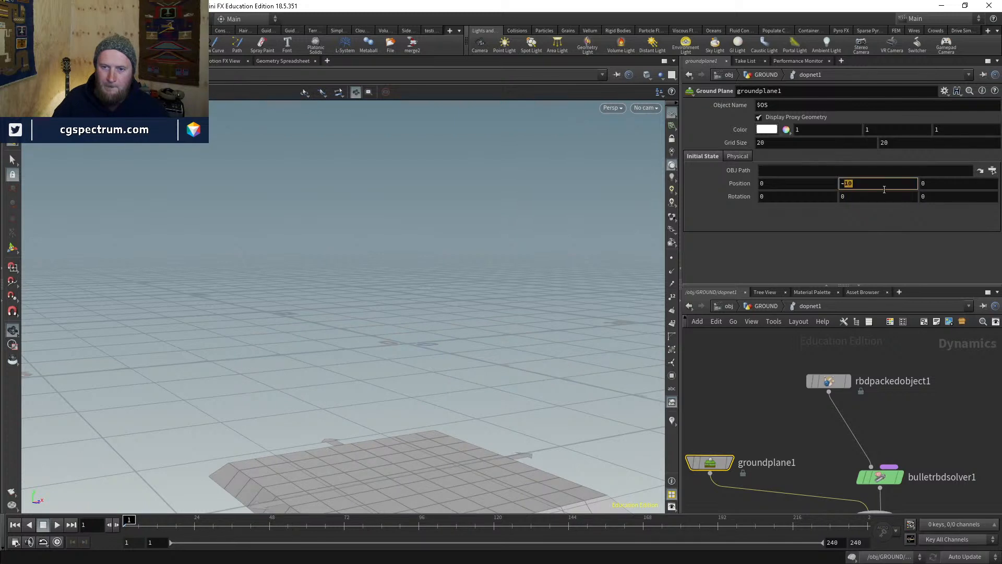
{"action": "type", "text": "3"}
{"action": "key", "text": "Return"}
{"action": "left_click", "coordinate": [828, 380]}
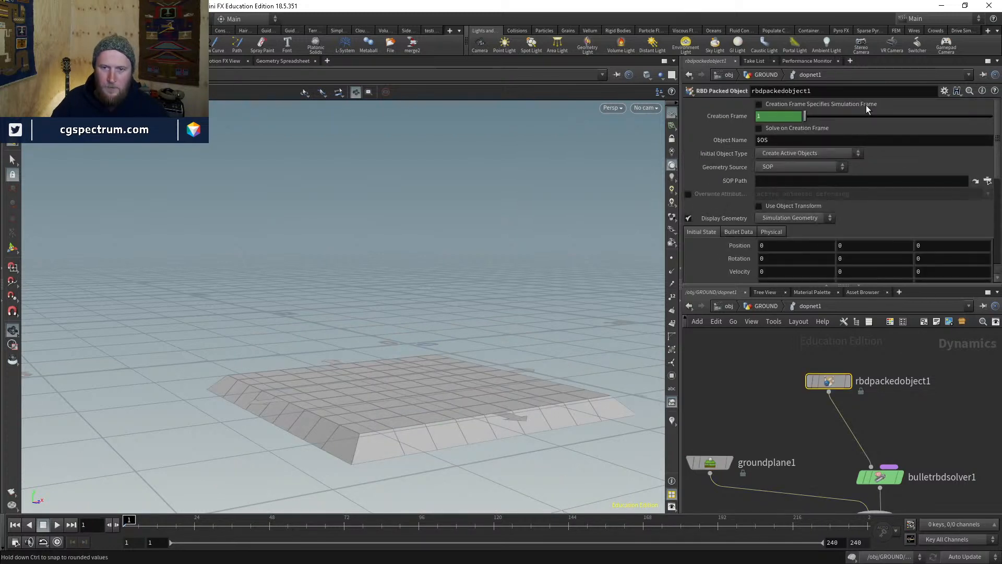
{"action": "left_click", "coordinate": [765, 306]}
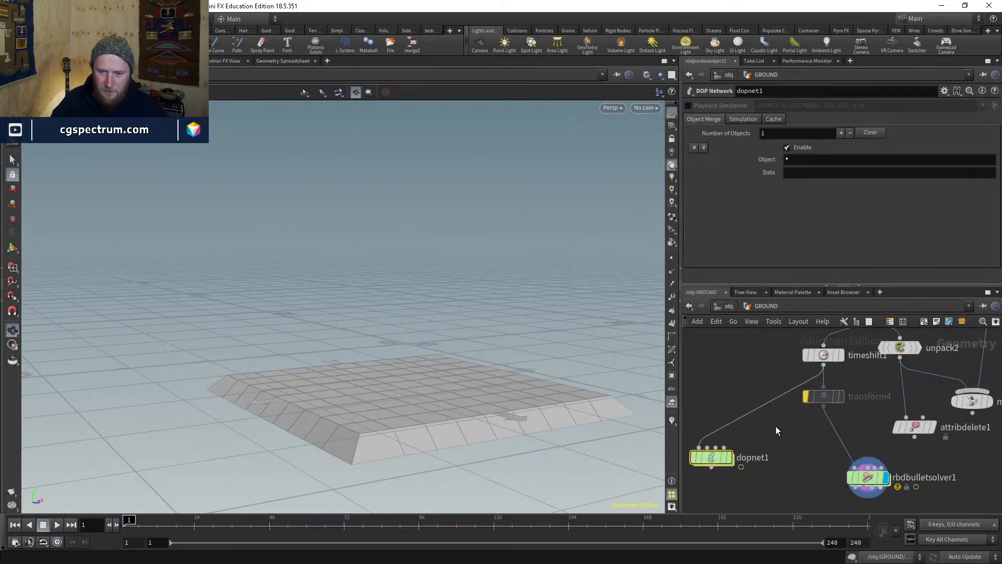
- Set rbdpackedobject1's Geometry Source to First Context Geometry and review its Bullet Data settings
{"action": "double_click", "coordinate": [706, 462]}
{"action": "left_click", "coordinate": [814, 167]}
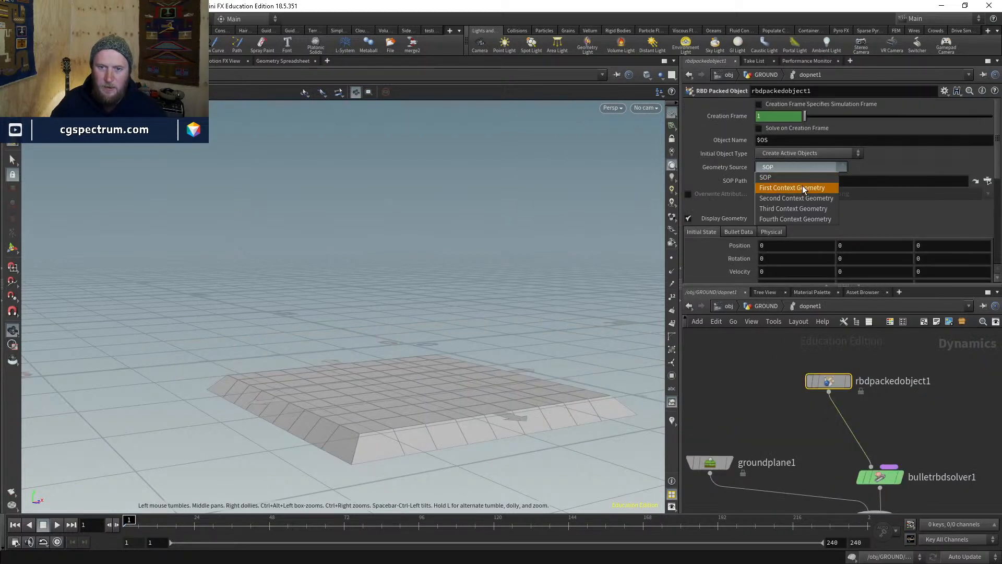
{"action": "left_click", "coordinate": [803, 187]}
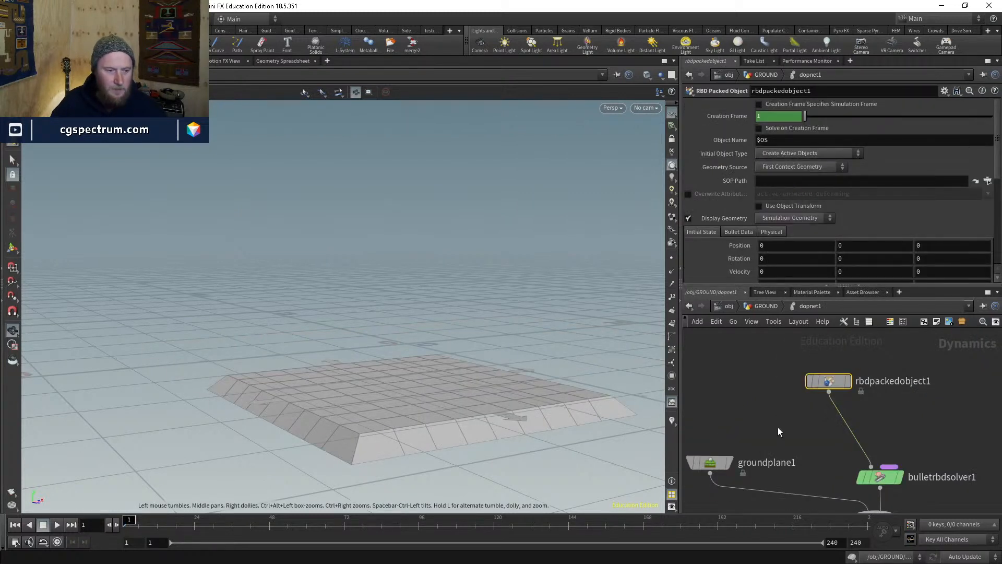
{"action": "middle_click_drag", "start_coordinate": [766, 419], "coordinate": [731, 365]}
{"action": "left_click_drag", "start_coordinate": [407, 372], "coordinate": [405, 348]}
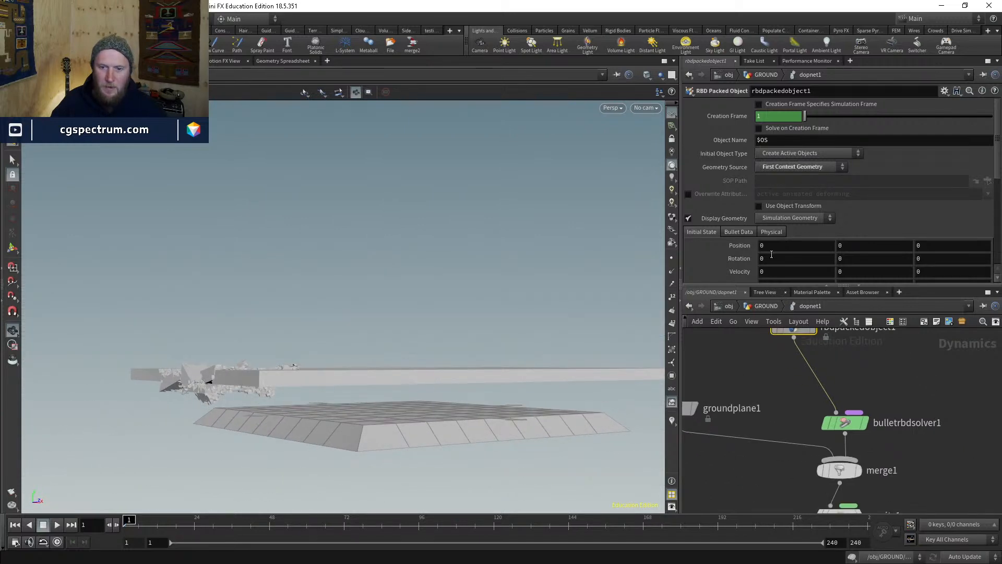
{"action": "left_click", "coordinate": [736, 232]}
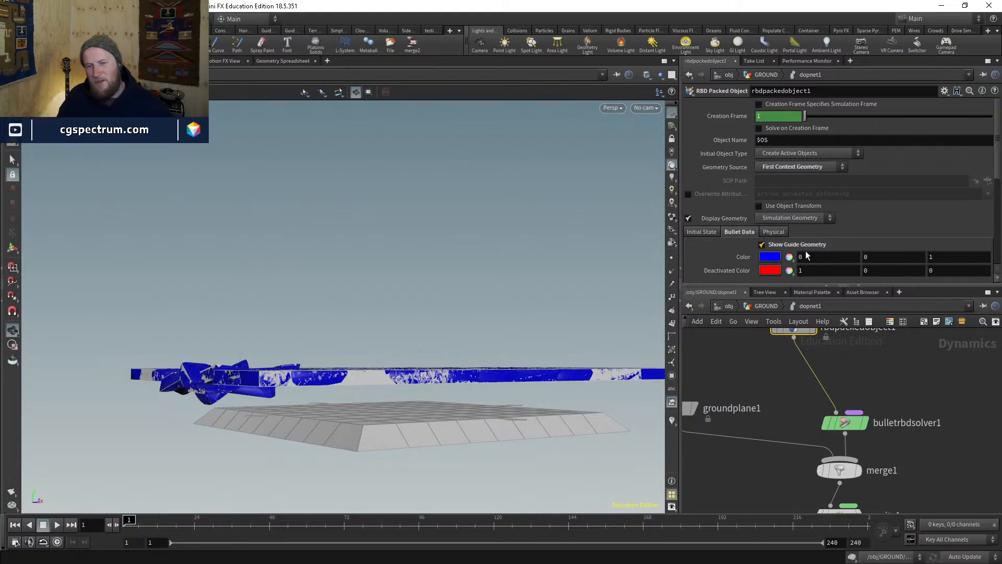
- Check the Bullet solver's Visualize options, then reselect the RBD packed object inside dopnet1
{"action": "left_click", "coordinate": [776, 305]}
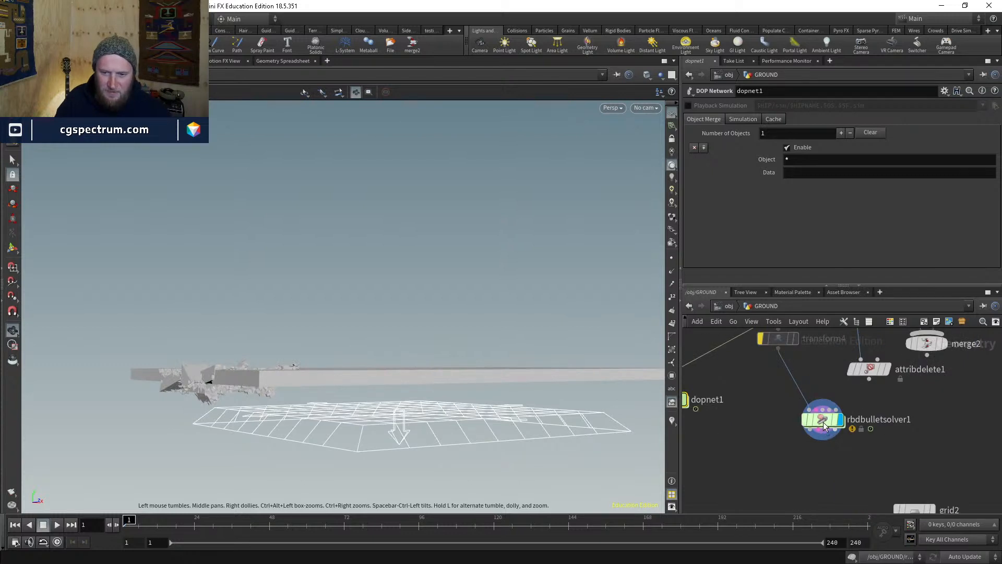
{"action": "left_click", "coordinate": [824, 420]}
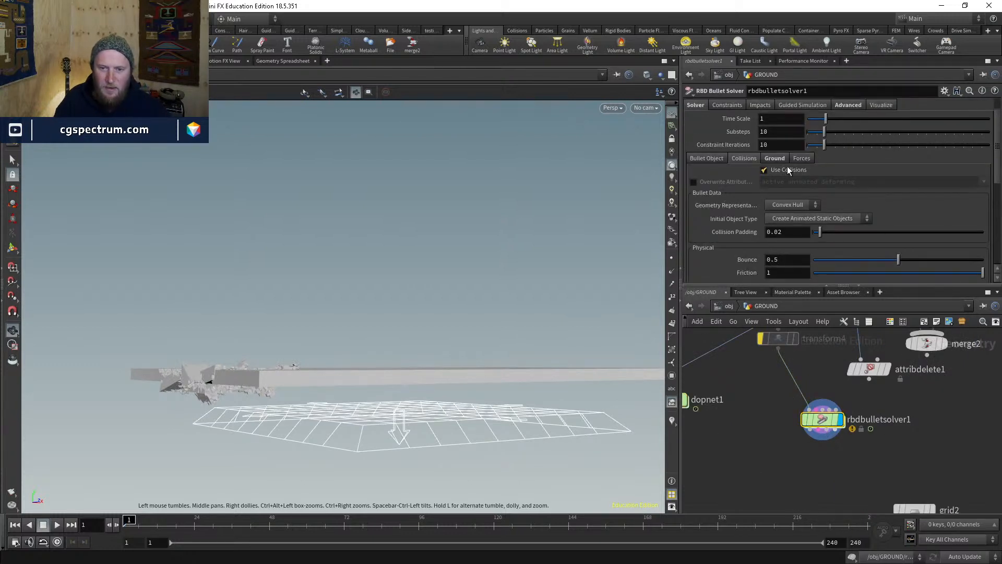
{"action": "left_click", "coordinate": [880, 106]}
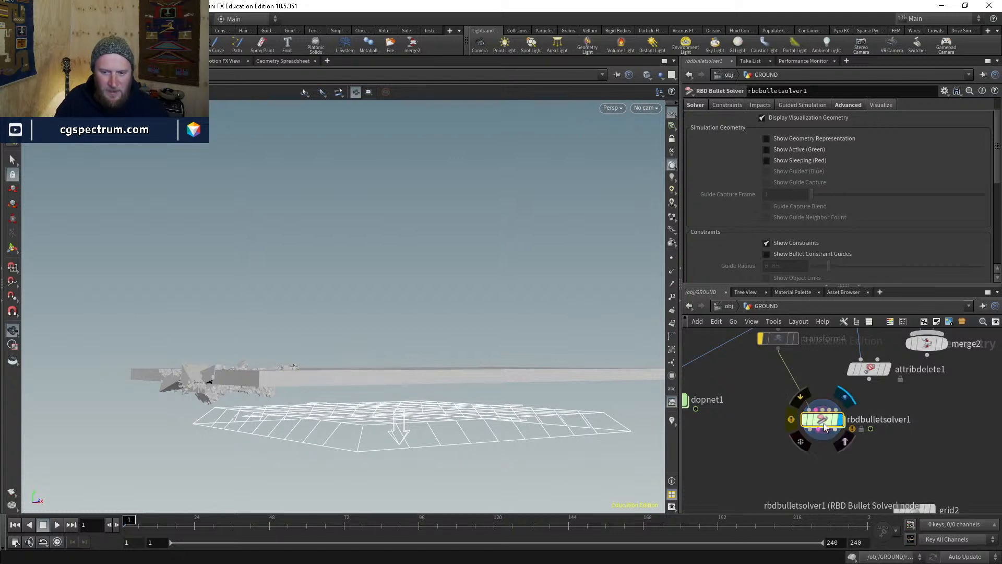
{"action": "middle_click_drag", "start_coordinate": [781, 430], "coordinate": [820, 425]}
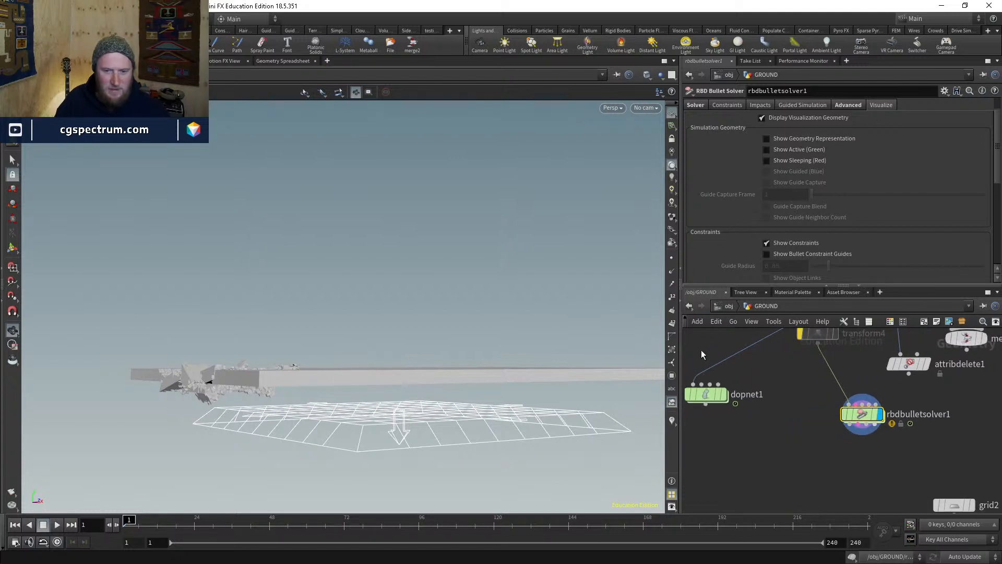
{"action": "double_click", "coordinate": [714, 400]}
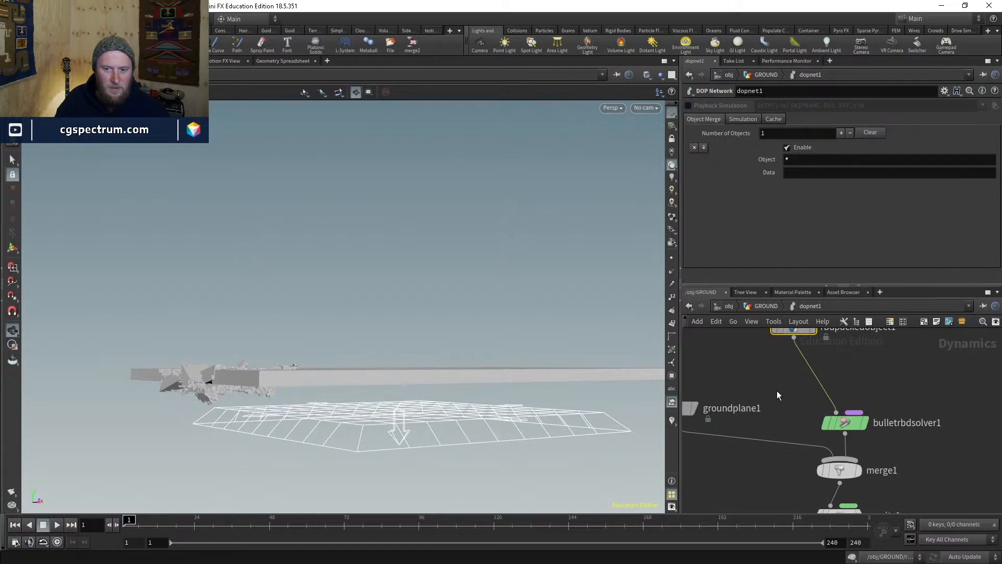
{"action": "left_click", "coordinate": [782, 331]}
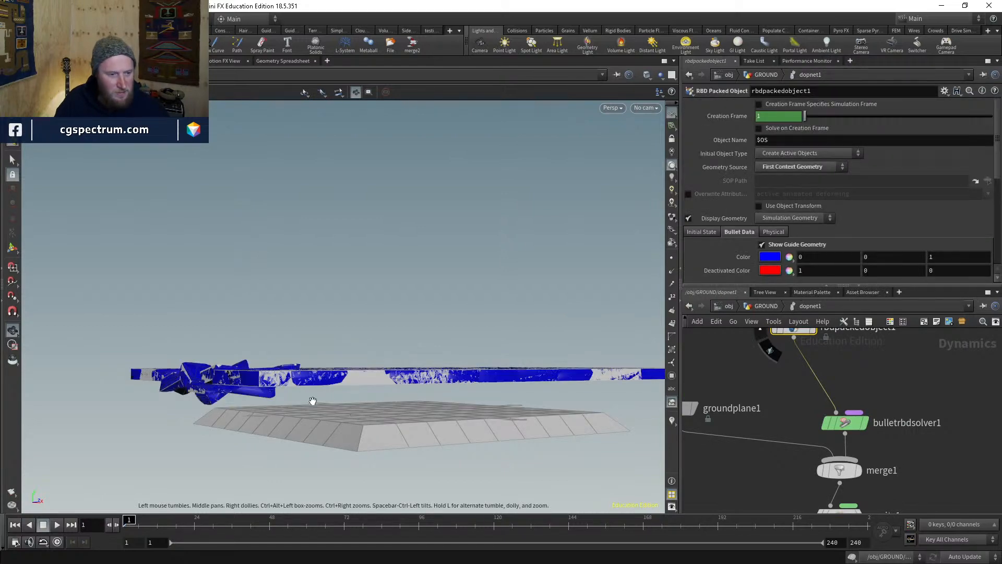
- Inspect the fractured slab's blue guide geometry in wireframe from several angles
{"action": "mouse_move", "coordinate": [252, 358]}
{"action": "left_mouse_down"}
{"action": "mouse_move", "coordinate": [262, 374]}
{"action": "mouse_move", "coordinate": [364, 307]}
{"action": "mouse_move", "coordinate": [328, 273]}
{"action": "mouse_move", "coordinate": [363, 403]}
{"action": "mouse_move", "coordinate": [328, 412]}
{"action": "left_mouse_up"}
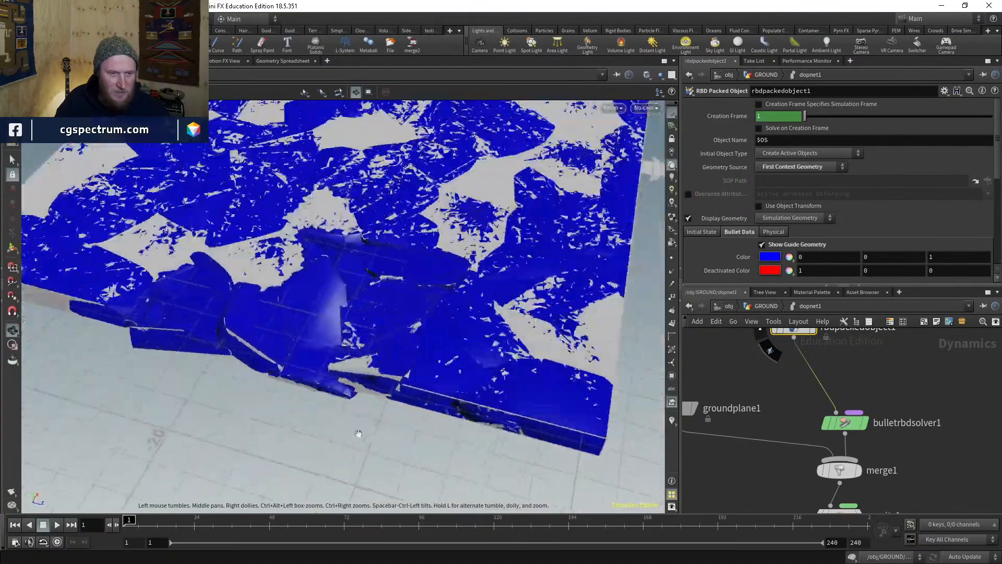
{"action": "key", "text": "w"}
{"action": "left_click_drag", "start_coordinate": [348, 332], "coordinate": [295, 254]}
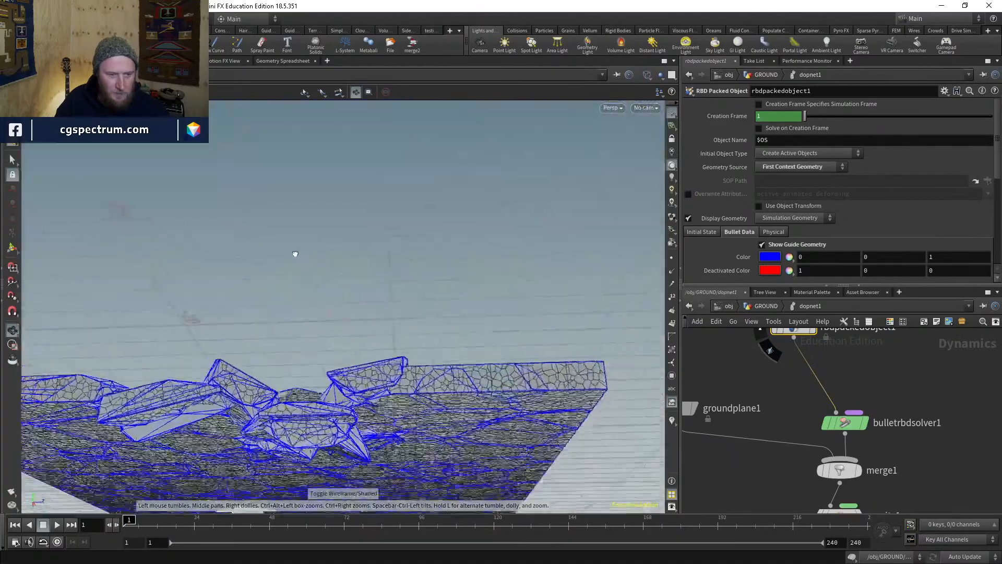
{"action": "left_click_drag", "start_coordinate": [234, 285], "coordinate": [331, 405]}
{"action": "right_click_drag", "start_coordinate": [331, 405], "coordinate": [393, 281]}
{"action": "middle_click_drag", "start_coordinate": [393, 282], "coordinate": [394, 327]}
{"action": "scroll", "coordinate": [769, 262], "scroll_direction": "down", "scroll_amount": 3}
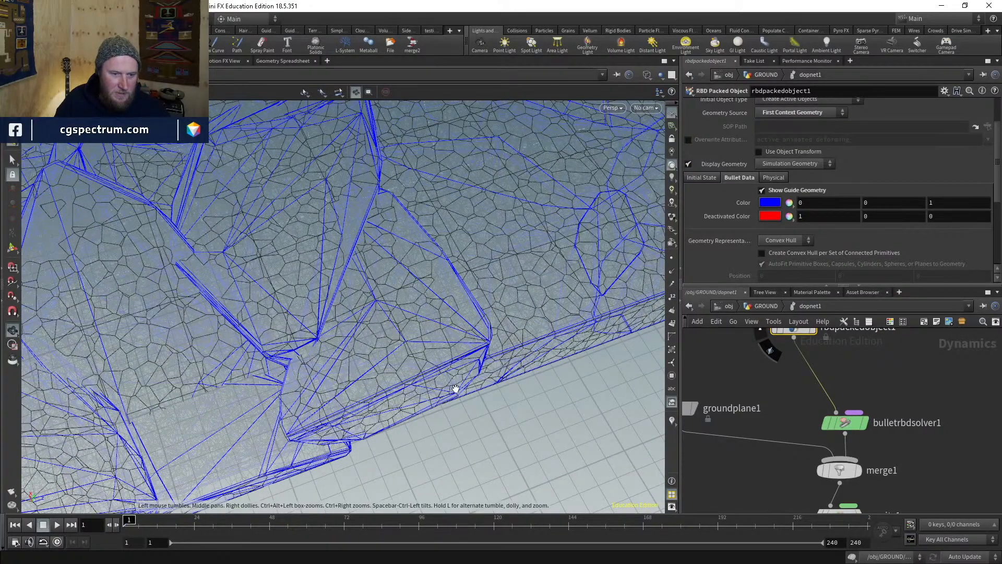
{"action": "left_click_drag", "start_coordinate": [455, 388], "coordinate": [479, 231]}
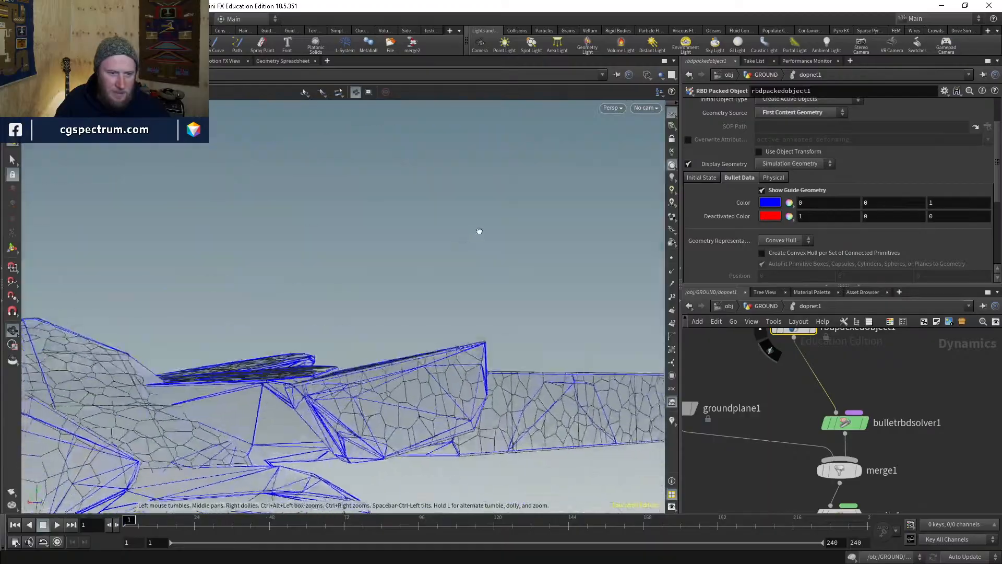
{"action": "left_click_drag", "start_coordinate": [430, 194], "coordinate": [347, 330]}
{"action": "key", "text": "w"}
{"action": "mouse_move", "coordinate": [380, 280]}
{"action": "right_mouse_down"}
{"action": "mouse_move", "coordinate": [308, 345]}
{"action": "mouse_move", "coordinate": [355, 292]}
{"action": "right_mouse_up"}
{"action": "key", "text": "w"}
{"action": "left_click_drag", "start_coordinate": [354, 292], "coordinate": [380, 227]}
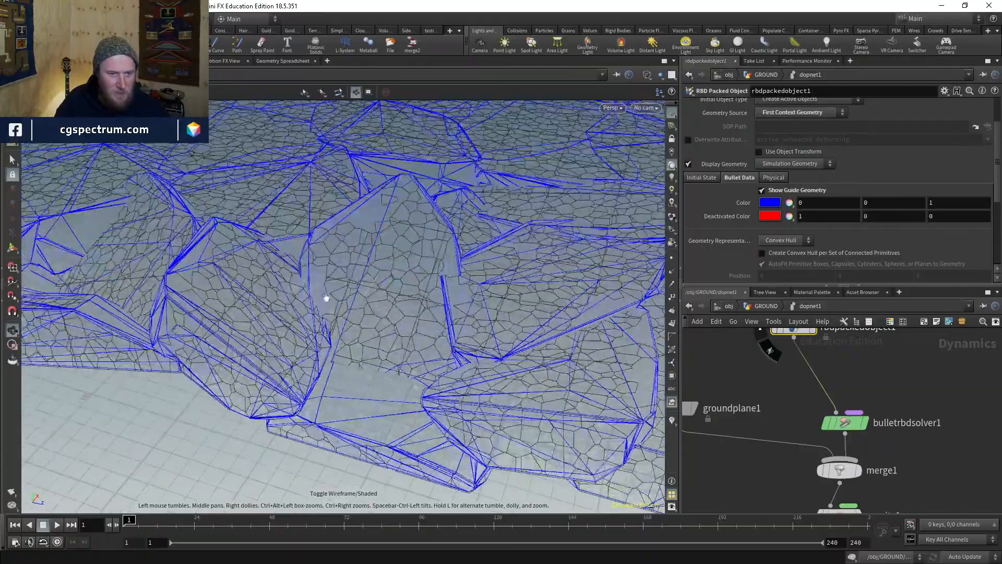
{"action": "left_click_drag", "start_coordinate": [326, 297], "coordinate": [313, 334]}
{"action": "right_click_drag", "start_coordinate": [313, 334], "coordinate": [354, 283]}
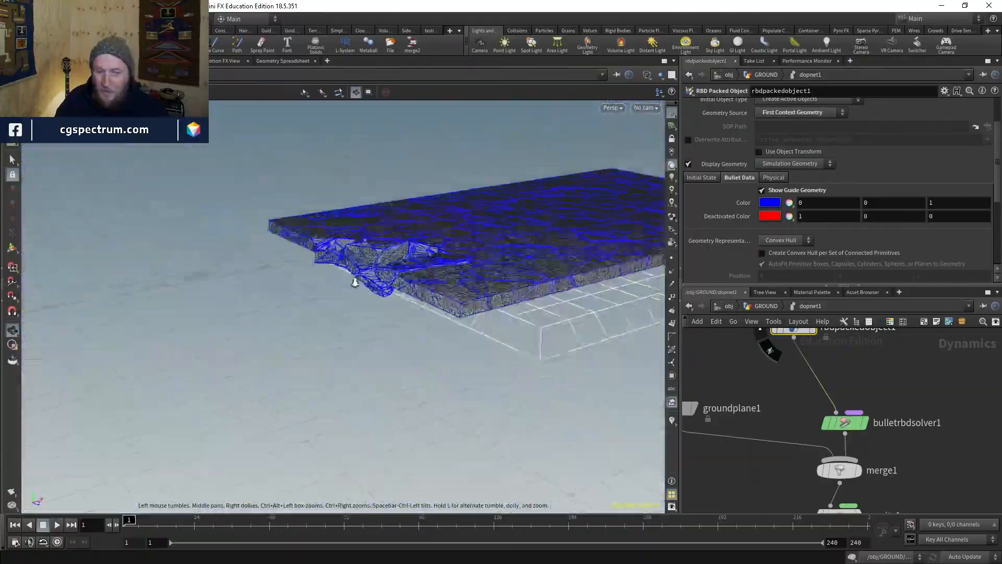
{"action": "left_click_drag", "start_coordinate": [354, 283], "coordinate": [290, 335]}
{"action": "right_click_drag", "start_coordinate": [291, 336], "coordinate": [368, 350]}
{"action": "left_click_drag", "start_coordinate": [368, 349], "coordinate": [380, 329]}
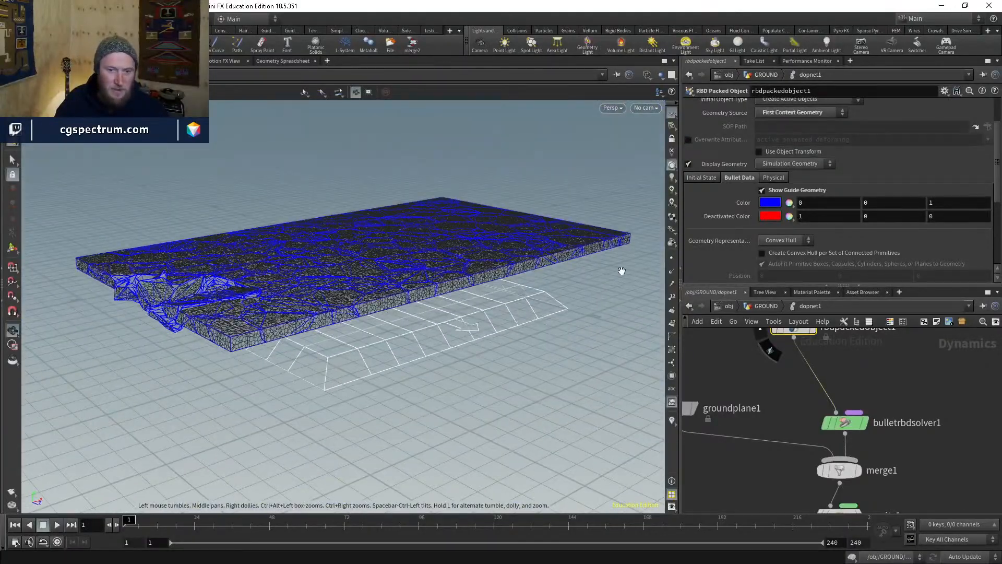
{"action": "mouse_move", "coordinate": [621, 270]}
{"action": "left_mouse_down"}
{"action": "mouse_move", "coordinate": [586, 297]}
{"action": "mouse_move", "coordinate": [621, 280]}
{"action": "left_mouse_up"}
- Turn off Show Guide Geometry, return to shaded display, and play the simulation
{"action": "left_click", "coordinate": [772, 190]}
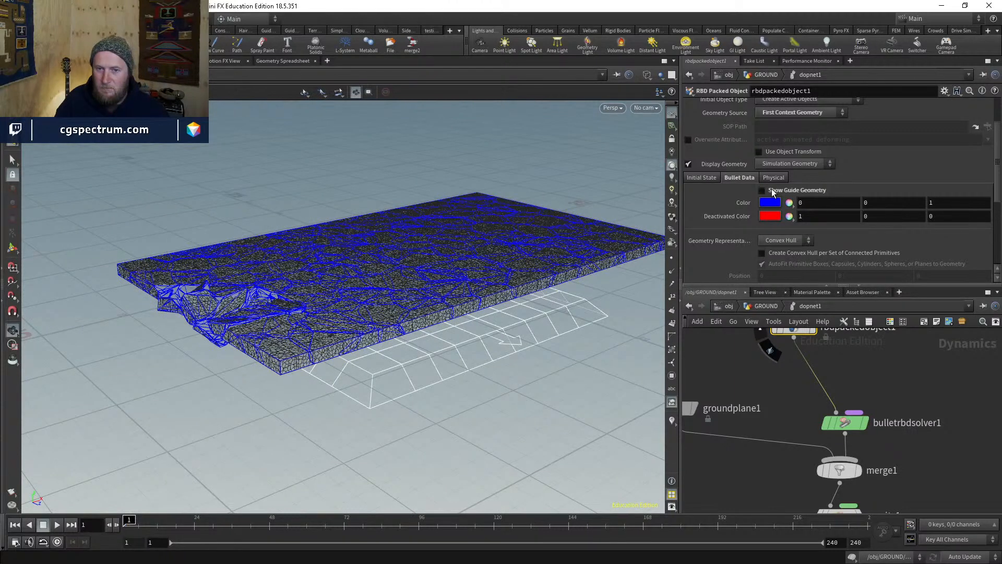
{"action": "middle_click_drag", "start_coordinate": [857, 509], "coordinate": [822, 428]}
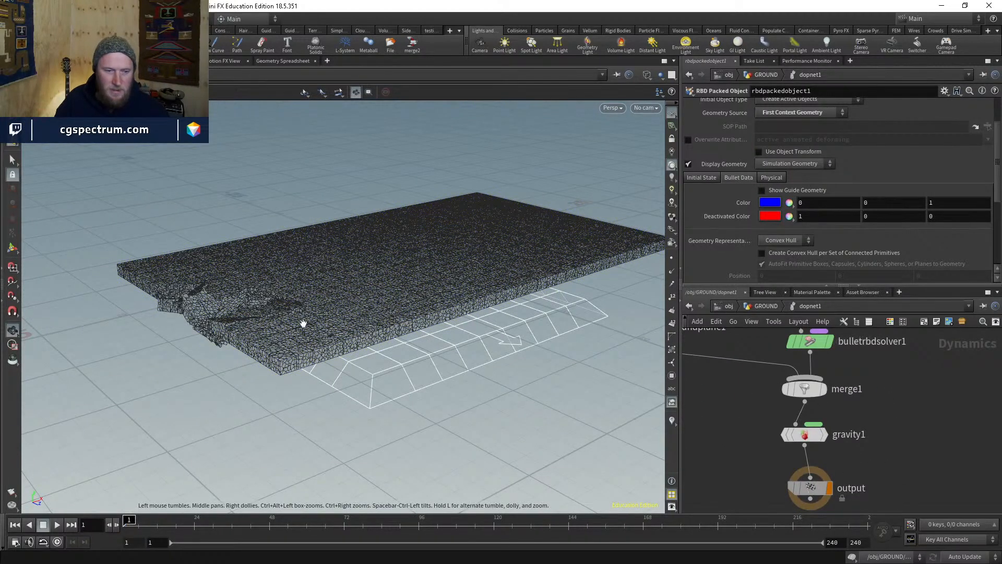
{"action": "right_click_drag", "start_coordinate": [325, 297], "coordinate": [319, 311]}
{"action": "middle_click_drag", "start_coordinate": [320, 311], "coordinate": [274, 332]}
{"action": "key", "text": "shift+w"}
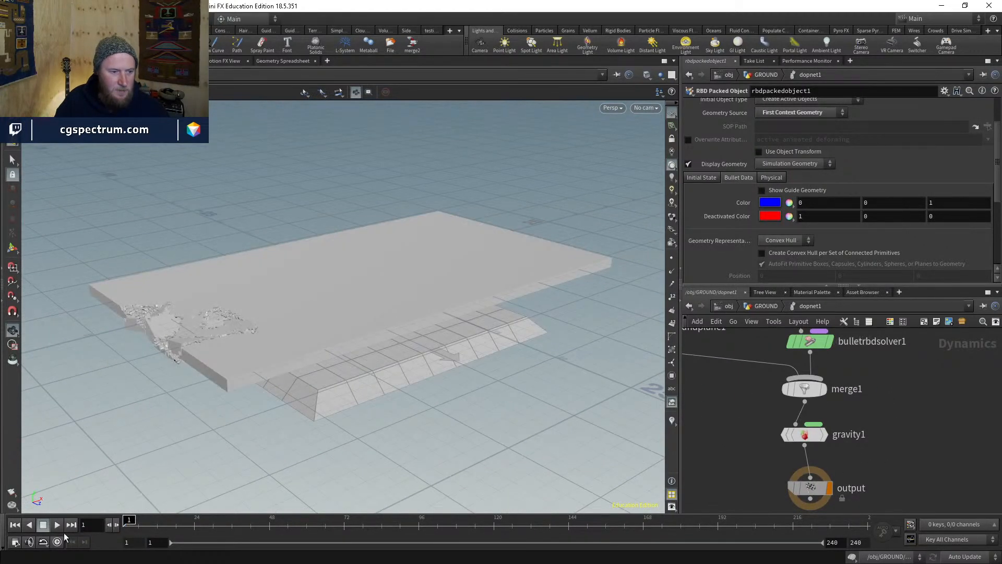
{"action": "left_click", "coordinate": [57, 525]}
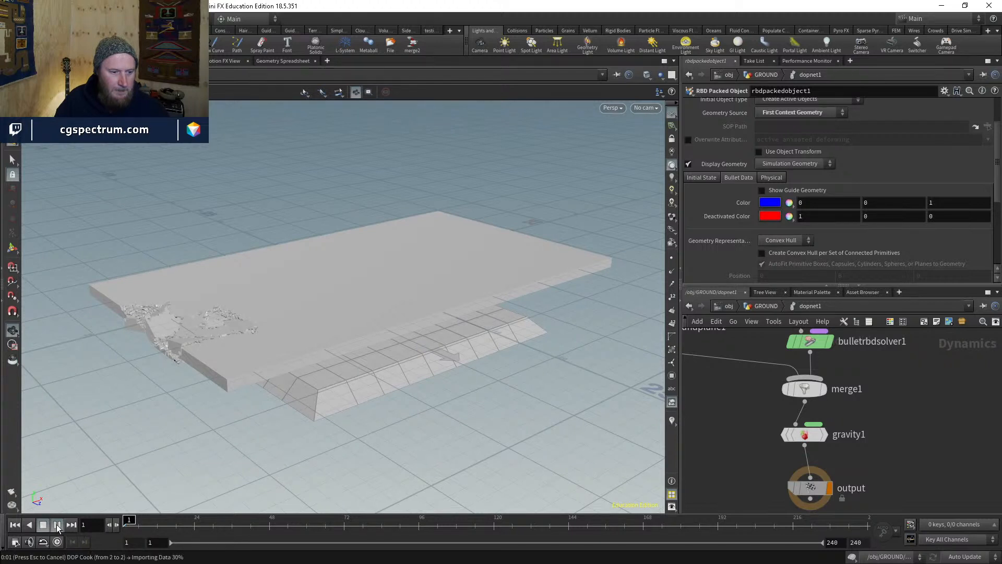
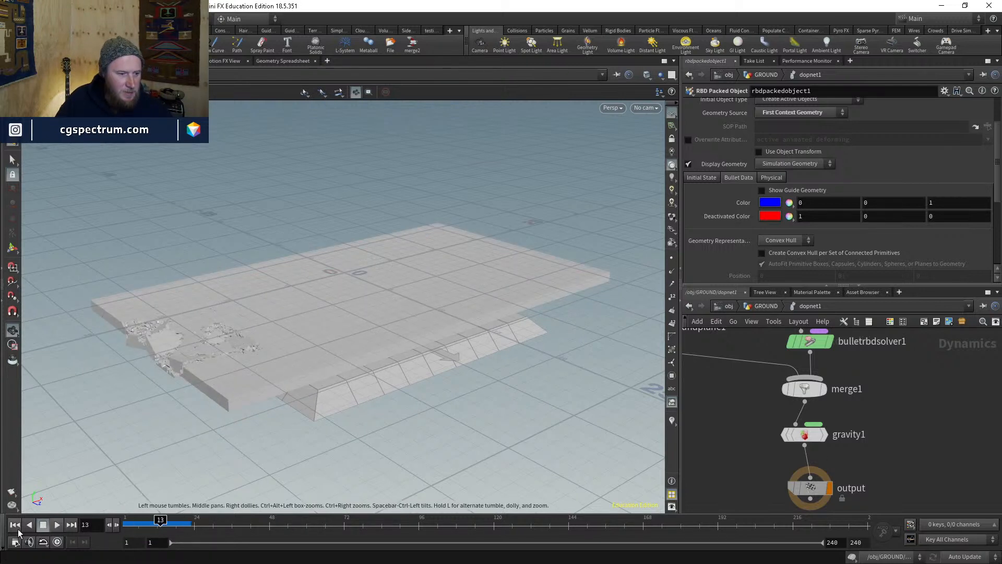
- Rewind to frame 1 and go up from dopnet1 to /obj/GROUND, centred on pointdeform1
{"action": "left_click", "coordinate": [15, 526]}
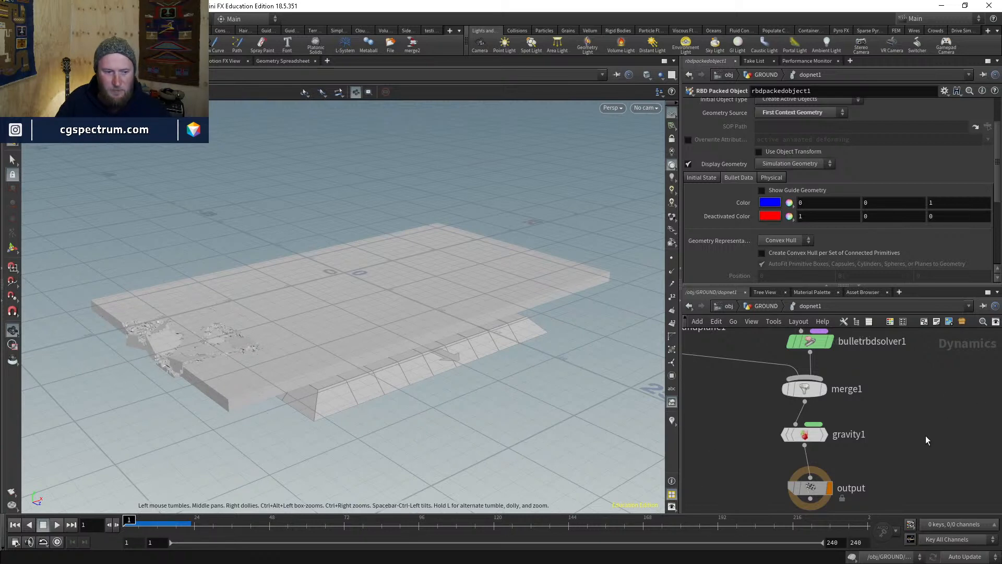
{"action": "left_click", "coordinate": [765, 306]}
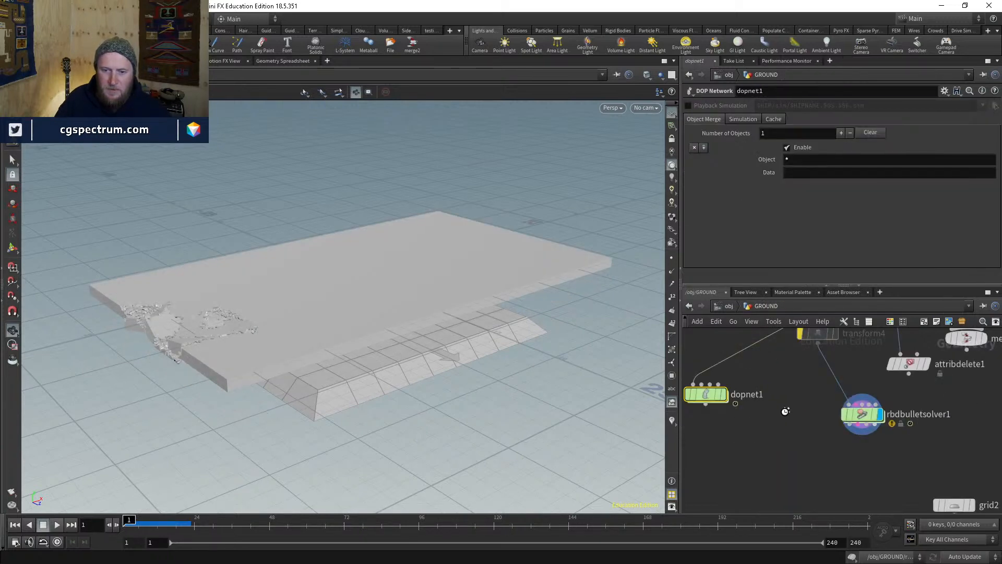
{"action": "scroll", "coordinate": [810, 440], "scroll_direction": "down", "scroll_amount": 5}
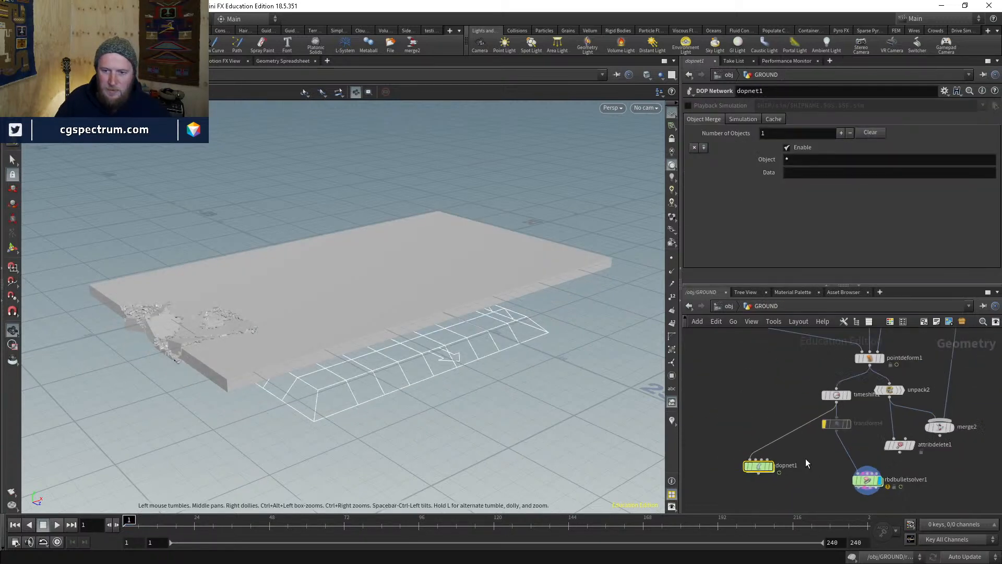
{"action": "scroll", "coordinate": [825, 454], "scroll_direction": "up", "scroll_amount": 3}
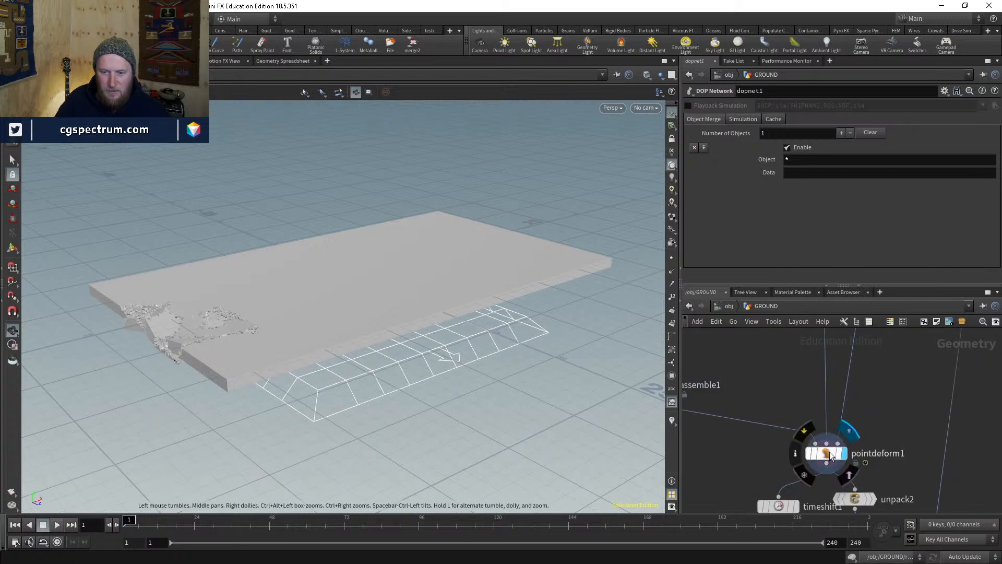
- Select pointdeform1 and scrub to frame 87 to orbit around the broken slab
{"action": "left_click", "coordinate": [825, 449]}
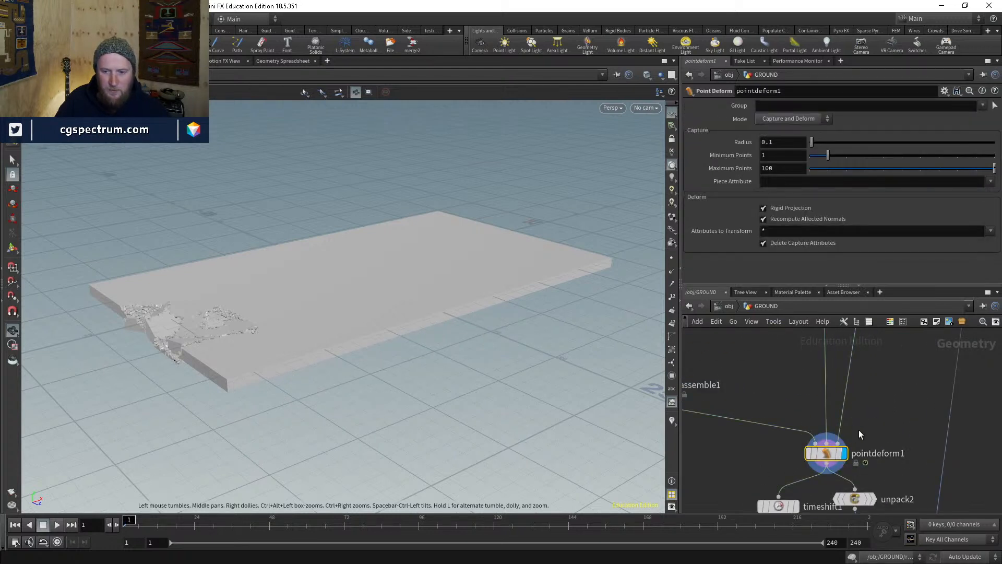
{"action": "left_click", "coordinate": [291, 520]}
{"action": "left_click", "coordinate": [390, 532]}
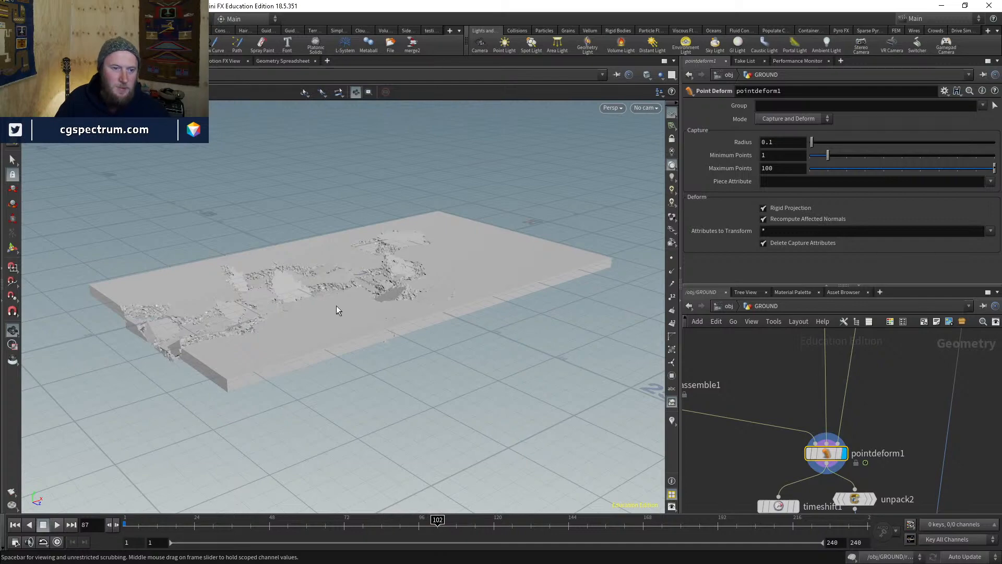
{"action": "left_click_drag", "start_coordinate": [336, 308], "coordinate": [242, 253]}
{"action": "right_click_drag", "start_coordinate": [242, 253], "coordinate": [362, 177]}
{"action": "mouse_move", "coordinate": [339, 251]}
{"action": "left_mouse_down"}
{"action": "mouse_move", "coordinate": [465, 270]}
{"action": "mouse_move", "coordinate": [313, 292]}
{"action": "mouse_move", "coordinate": [424, 314]}
{"action": "mouse_move", "coordinate": [150, 302]}
{"action": "mouse_move", "coordinate": [366, 351]}
{"action": "mouse_move", "coordinate": [371, 420]}
{"action": "mouse_move", "coordinate": [379, 308]}
{"action": "mouse_move", "coordinate": [362, 314]}
{"action": "mouse_move", "coordinate": [395, 309]}
{"action": "left_mouse_up"}
- Inspect the fractured pieces in wireframe from several angles, then return to shaded display
{"action": "key", "text": "w"}
{"action": "key", "text": "w"}
{"action": "scroll", "coordinate": [751, 441], "scroll_direction": "down", "scroll_amount": 3}
{"action": "middle_click_drag", "start_coordinate": [744, 450], "coordinate": [778, 365]}
{"action": "scroll", "coordinate": [755, 407], "scroll_direction": "up", "scroll_amount": 3}
{"action": "mouse_move", "coordinate": [741, 439]}
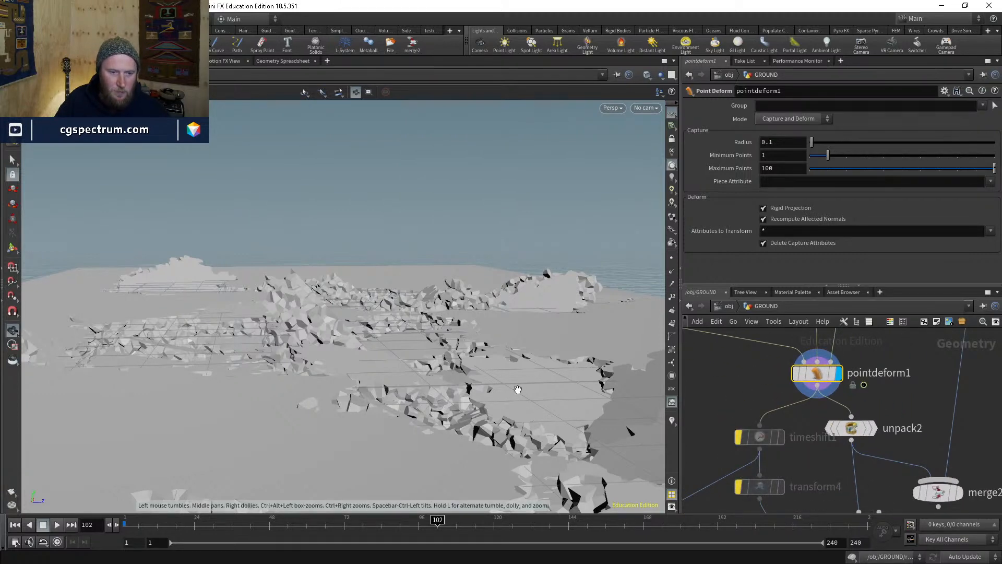
{"action": "left_click_drag", "start_coordinate": [517, 389], "coordinate": [342, 357]}
{"action": "right_click_drag", "start_coordinate": [342, 357], "coordinate": [393, 381]}
{"action": "middle_click_drag", "start_coordinate": [393, 381], "coordinate": [427, 348]}
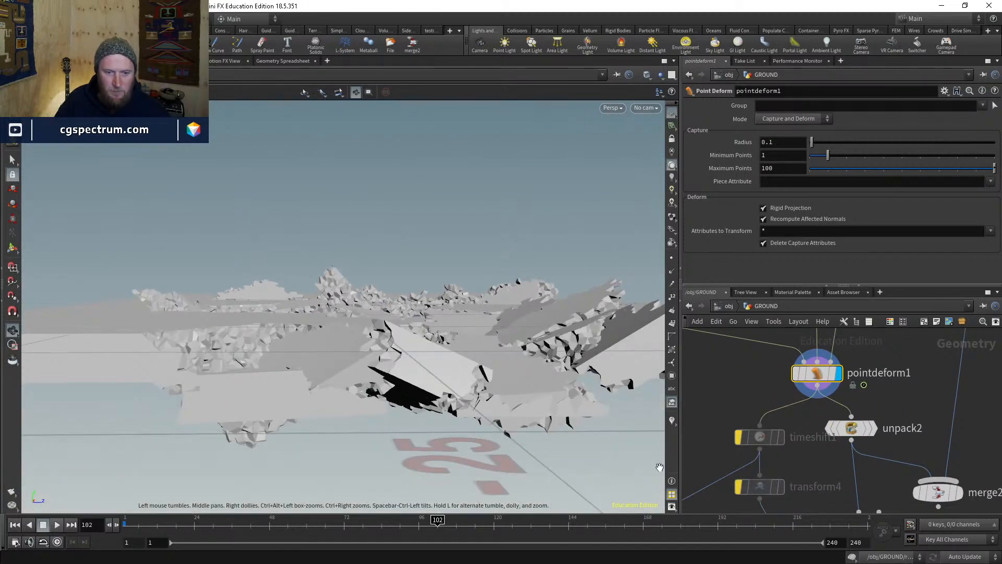
{"action": "middle_click_drag", "start_coordinate": [699, 466], "coordinate": [812, 388]}
{"action": "left_click_drag", "start_coordinate": [751, 480], "coordinate": [706, 505]}
{"action": "left_click_drag", "start_coordinate": [527, 292], "coordinate": [436, 324]}
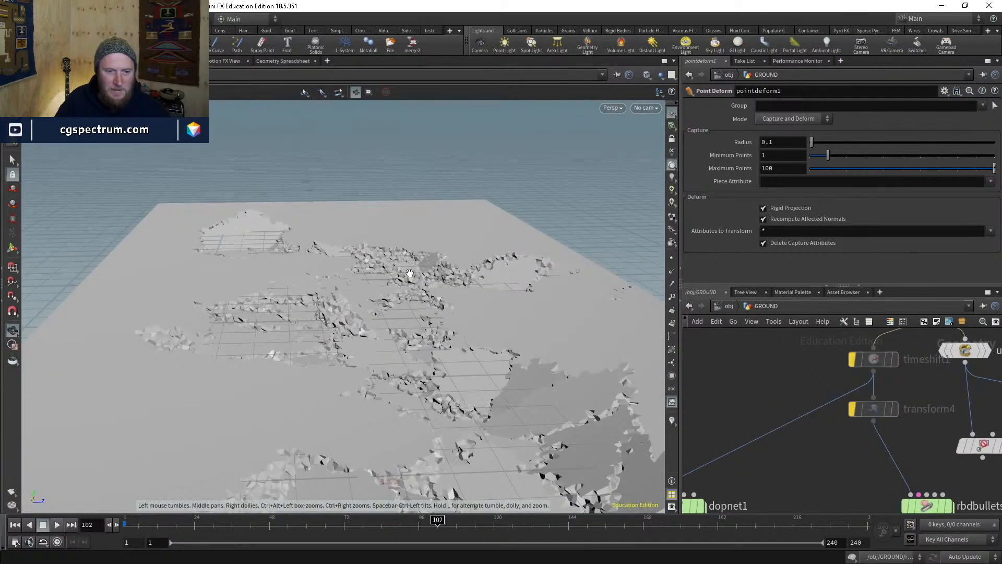
{"action": "mouse_move", "coordinate": [410, 273]}
{"action": "left_mouse_down"}
{"action": "mouse_move", "coordinate": [385, 274]}
{"action": "mouse_move", "coordinate": [397, 266]}
{"action": "mouse_move", "coordinate": [496, 323]}
{"action": "mouse_move", "coordinate": [424, 305]}
{"action": "mouse_move", "coordinate": [414, 364]}
{"action": "mouse_move", "coordinate": [425, 380]}
{"action": "mouse_move", "coordinate": [570, 329]}
{"action": "left_mouse_up"}
{"action": "key", "text": "w"}
{"action": "key", "text": "w"}
{"action": "middle_click_drag", "start_coordinate": [904, 347], "coordinate": [847, 408]}
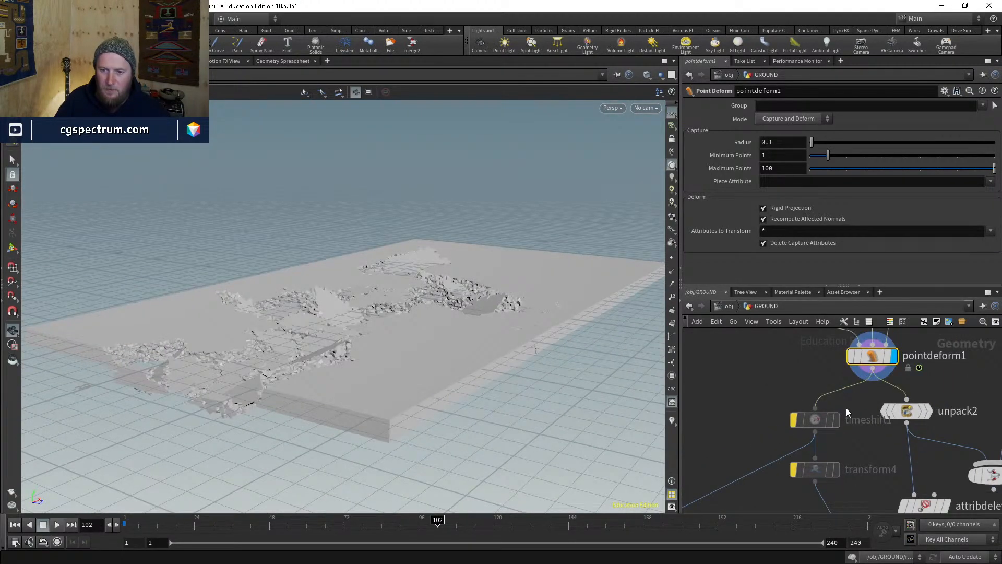
- Rearrange timeshift1, transform4 and pointdeform1 neatly in the network
{"action": "left_click_drag", "start_coordinate": [823, 413], "coordinate": [802, 423]}
{"action": "middle_click_drag", "start_coordinate": [887, 433], "coordinate": [826, 377]}
{"action": "left_click_drag", "start_coordinate": [755, 415], "coordinate": [734, 431]}
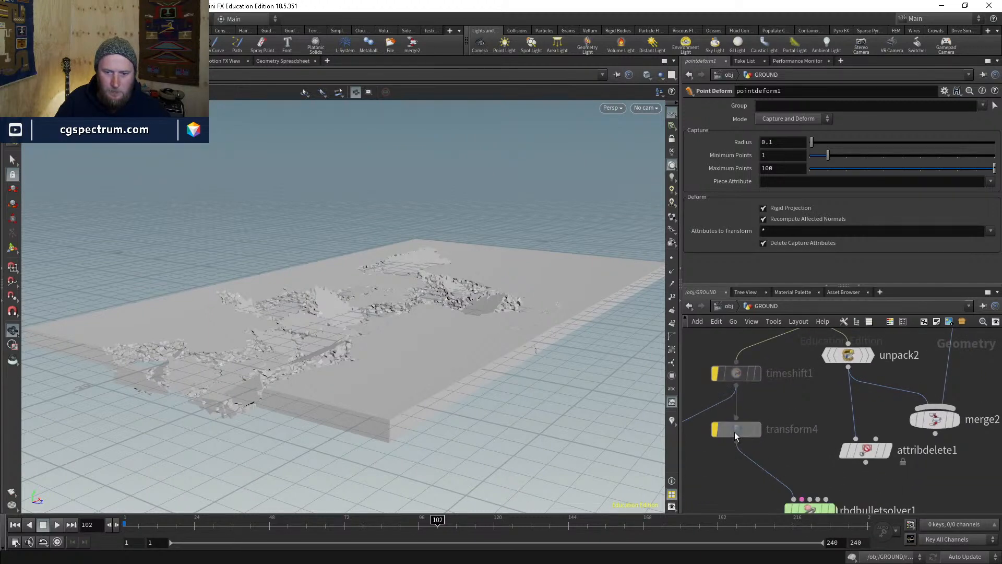
{"action": "middle_click_drag", "start_coordinate": [809, 334], "coordinate": [824, 409]}
{"action": "left_click_drag", "start_coordinate": [830, 378], "coordinate": [814, 353]}
{"action": "middle_click_drag", "start_coordinate": [712, 395], "coordinate": [784, 440]}
{"action": "key", "text": "Tab"}
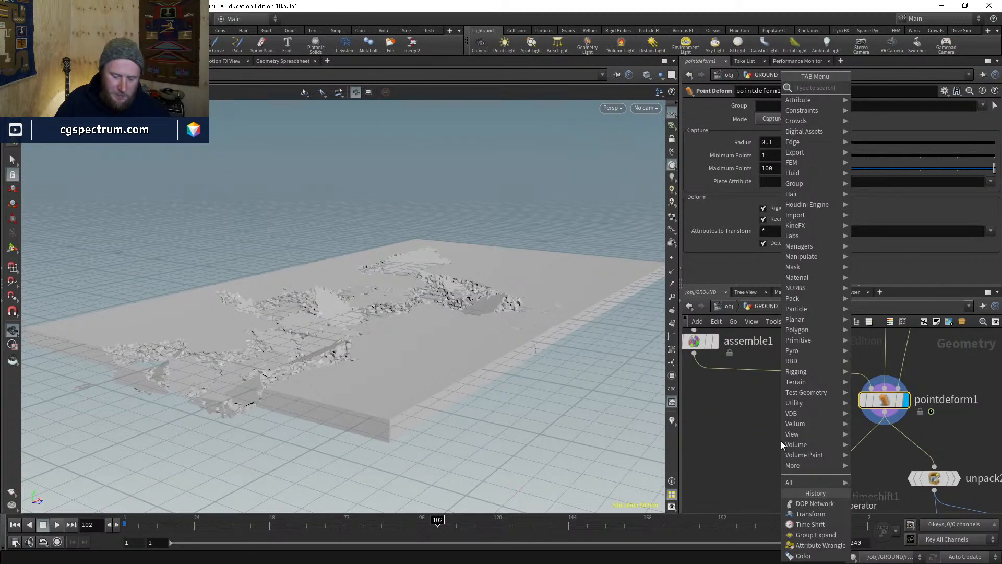
- Check pointdeform1's info summary and delete an unwanted grid3 node
{"action": "middle_click", "coordinate": [890, 399]}
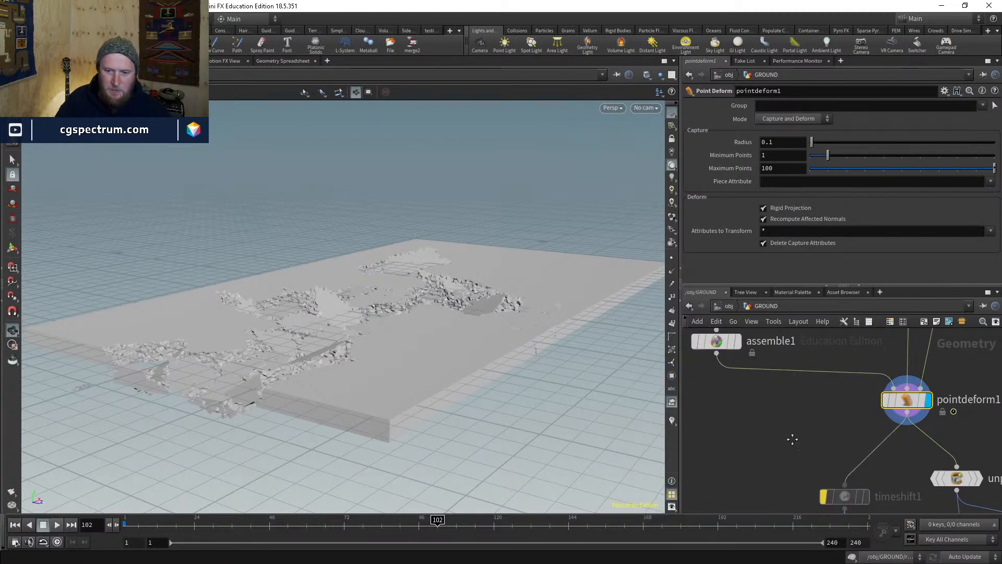
{"action": "key", "text": "Tab"}
{"action": "type", "text": "g"}
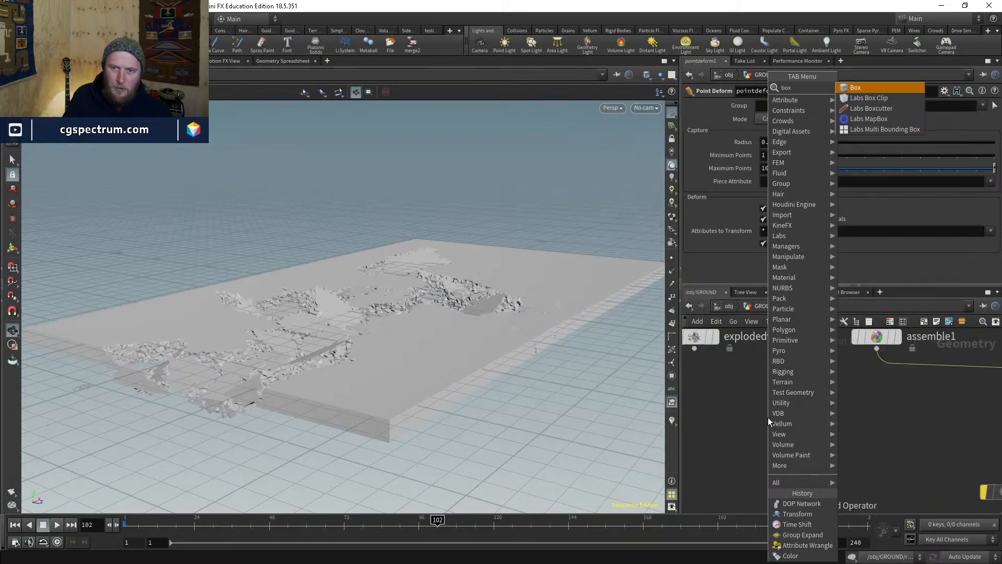
{"action": "type", "text": "r"}
{"action": "key", "text": "Return"}
{"action": "left_click", "coordinate": [768, 417]}
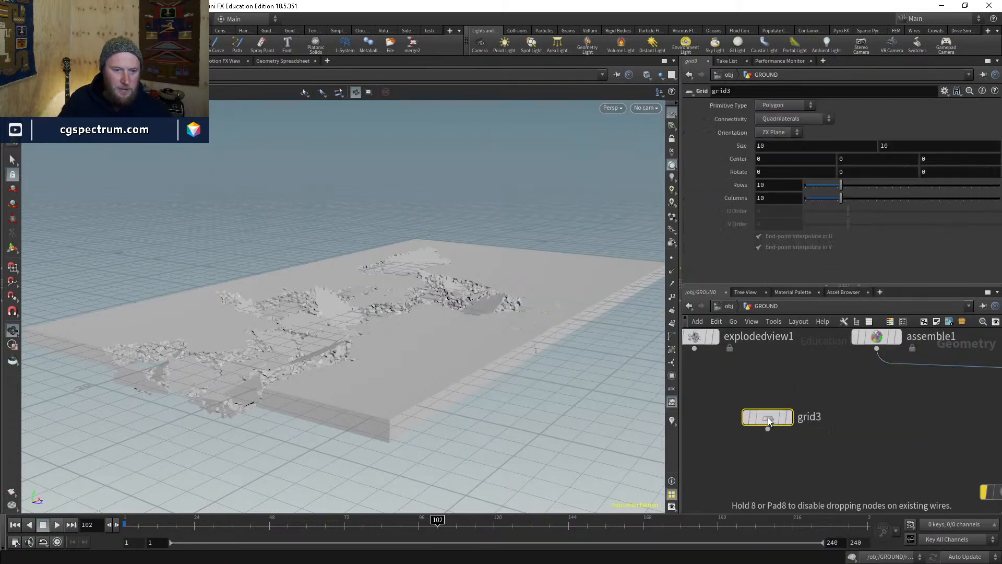
{"action": "key", "text": "Delete"}
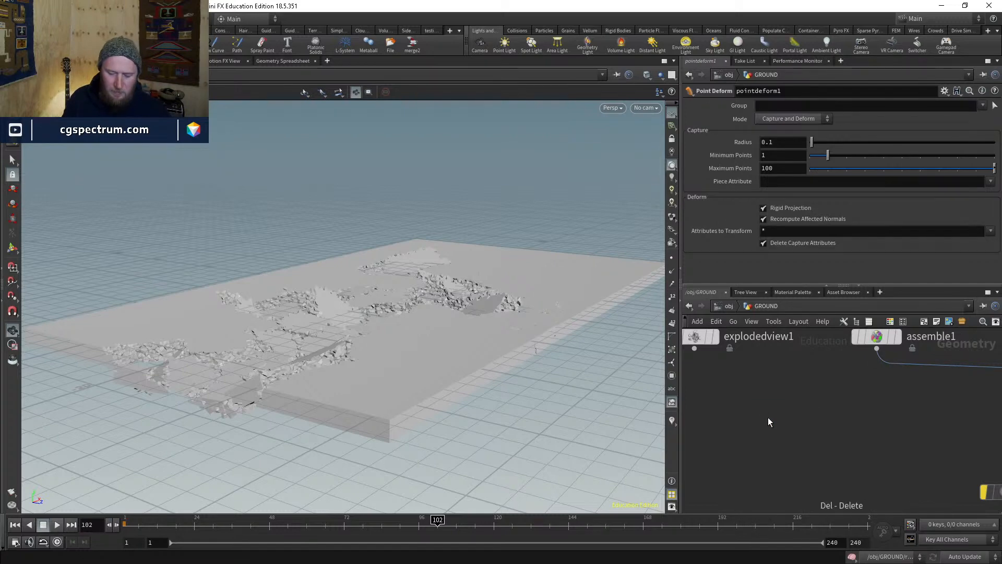
{"action": "key", "text": "h"}
{"action": "key", "text": "t"}
{"action": "scroll", "coordinate": [768, 417], "scroll_direction": "up", "scroll_amount": 5}
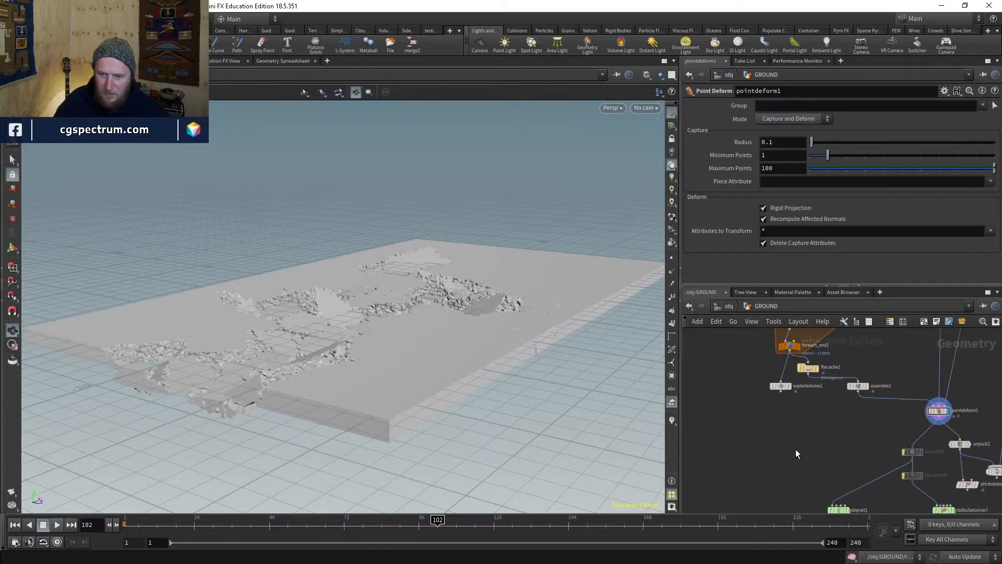
- Add a Sphere node and move it to Center X -20.0177 at the slab's edge
{"action": "key", "text": "Tab"}
{"action": "type", "text": "sog"}
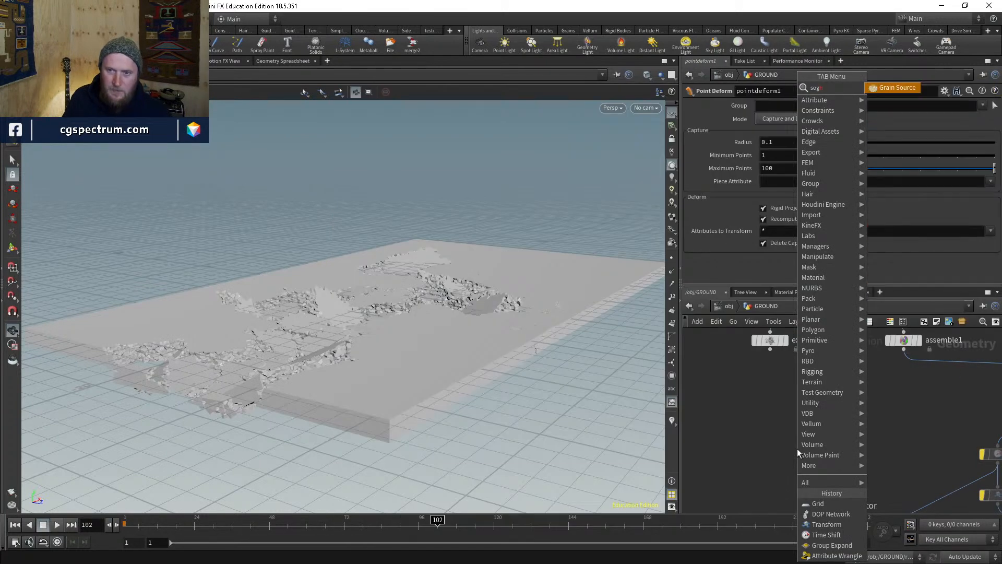
{"action": "key", "text": "BackSpace"}
{"action": "key", "text": "BackSpace"}
{"action": "type", "text": "pher"}
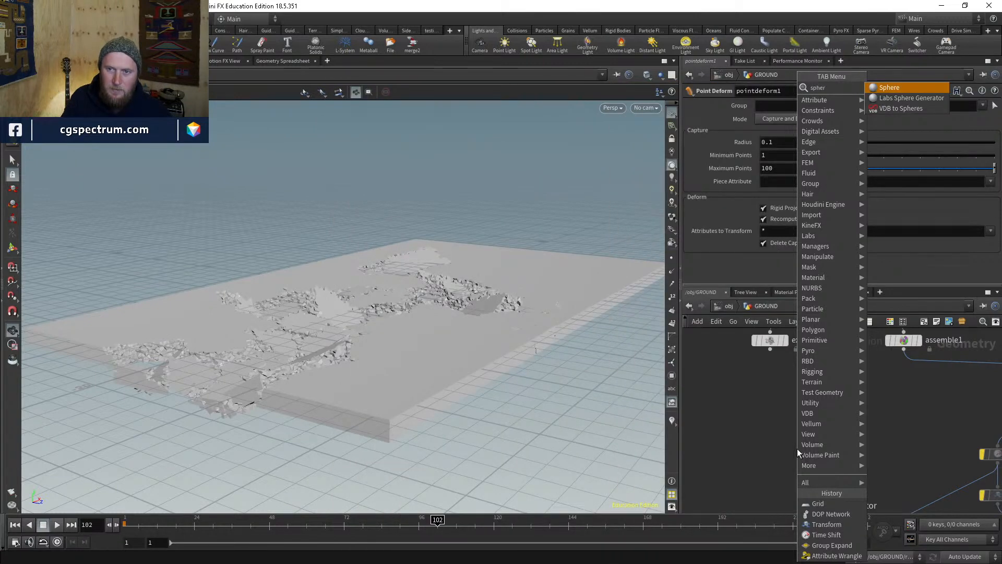
{"action": "key", "text": "Return"}
{"action": "left_click", "coordinate": [797, 449]}
{"action": "left_click_drag", "start_coordinate": [798, 447], "coordinate": [800, 413]}
{"action": "right_click_drag", "start_coordinate": [381, 289], "coordinate": [320, 405]}
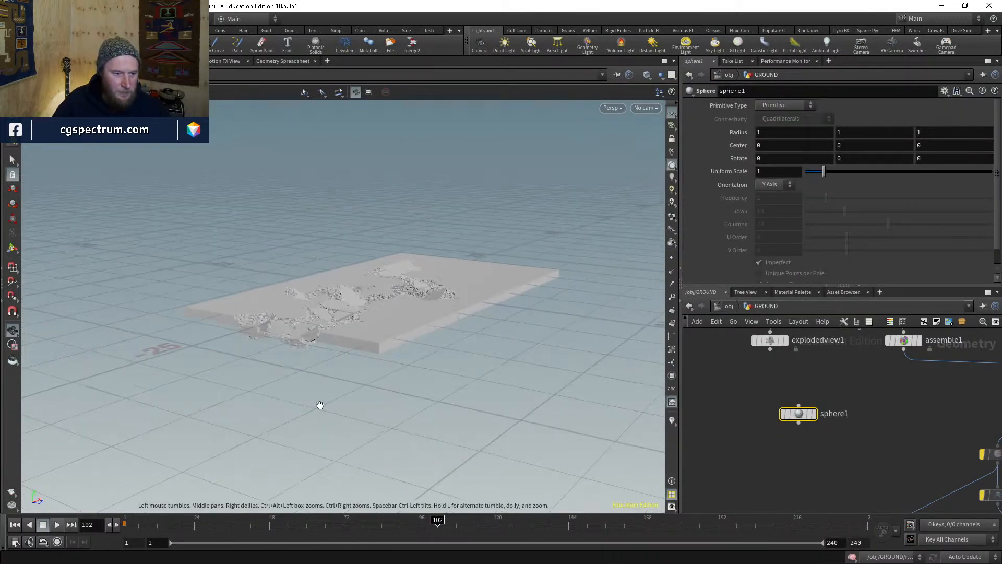
{"action": "left_click_drag", "start_coordinate": [319, 405], "coordinate": [251, 434]}
{"action": "key", "text": "Return"}
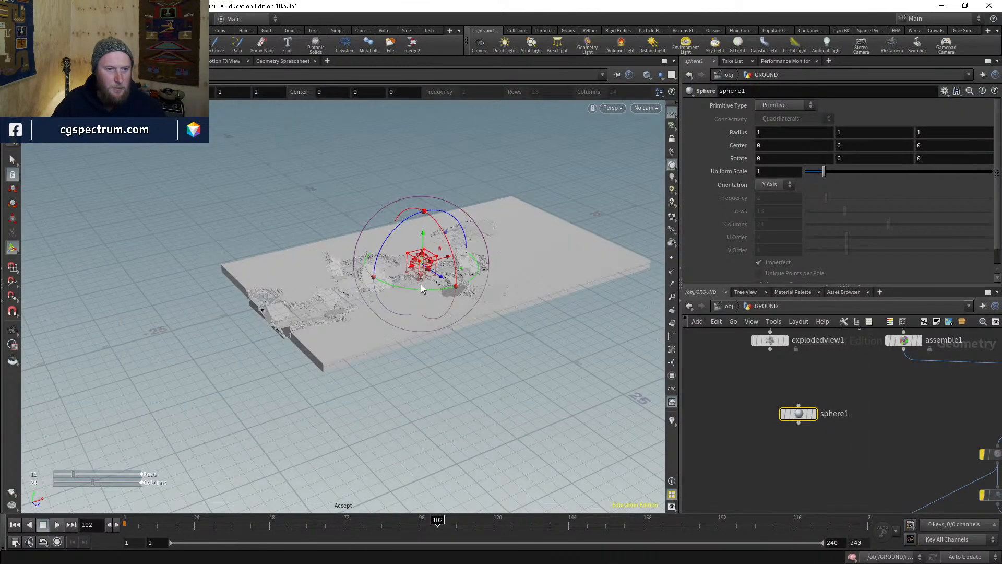
{"action": "left_click_drag", "start_coordinate": [448, 261], "coordinate": [250, 316]}
- Add an Attribute Transfer node to the GROUND network
{"action": "middle_click_drag", "start_coordinate": [871, 453], "coordinate": [818, 432]}
{"action": "key", "text": "Tab"}
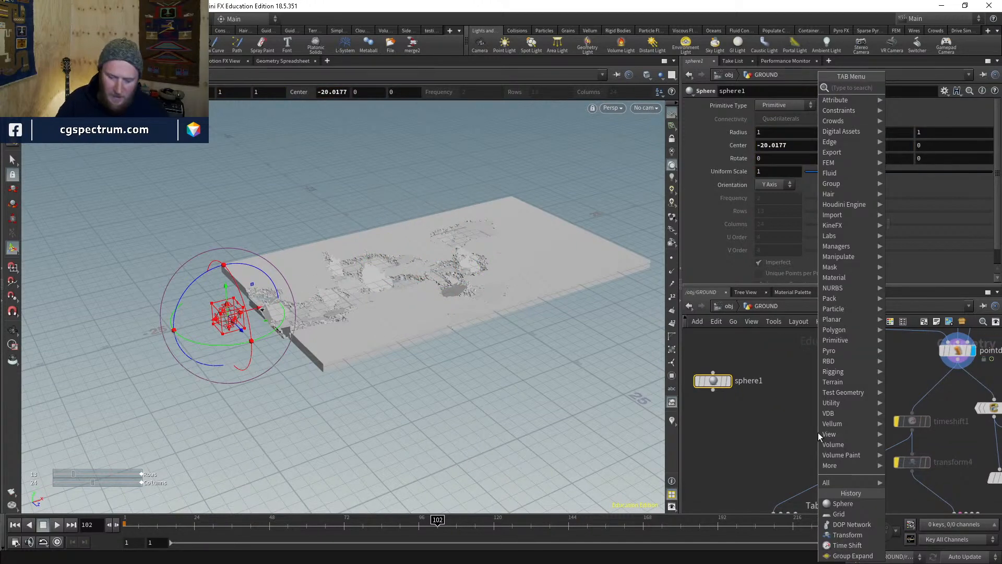
{"action": "type", "text": "attran"}
{"action": "key", "text": "Down"}
{"action": "key", "text": "Return"}
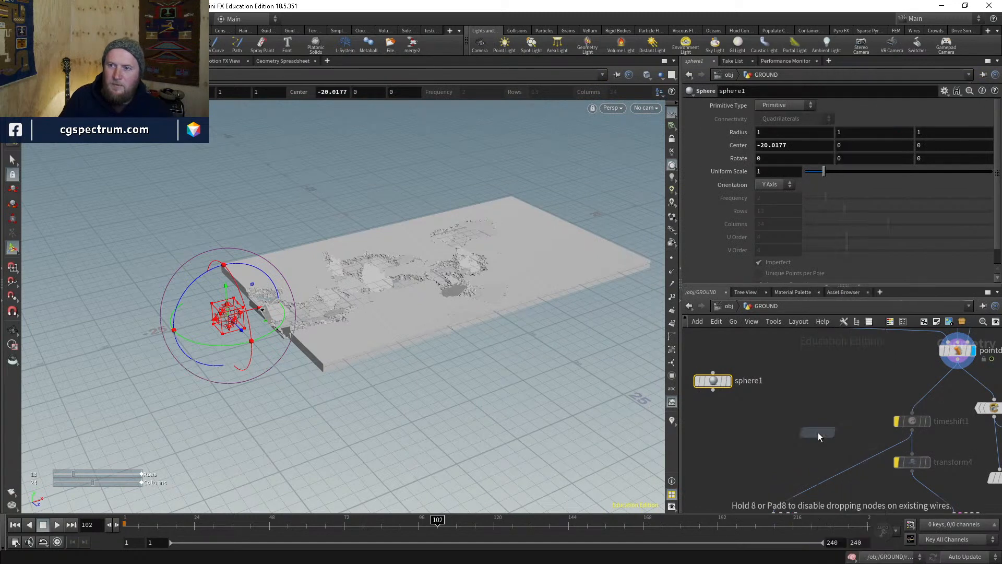
- Wire pointdeform1 and sphere1 into attribtransfer4's first and second inputs, and display it
{"action": "left_click", "coordinate": [765, 422]}
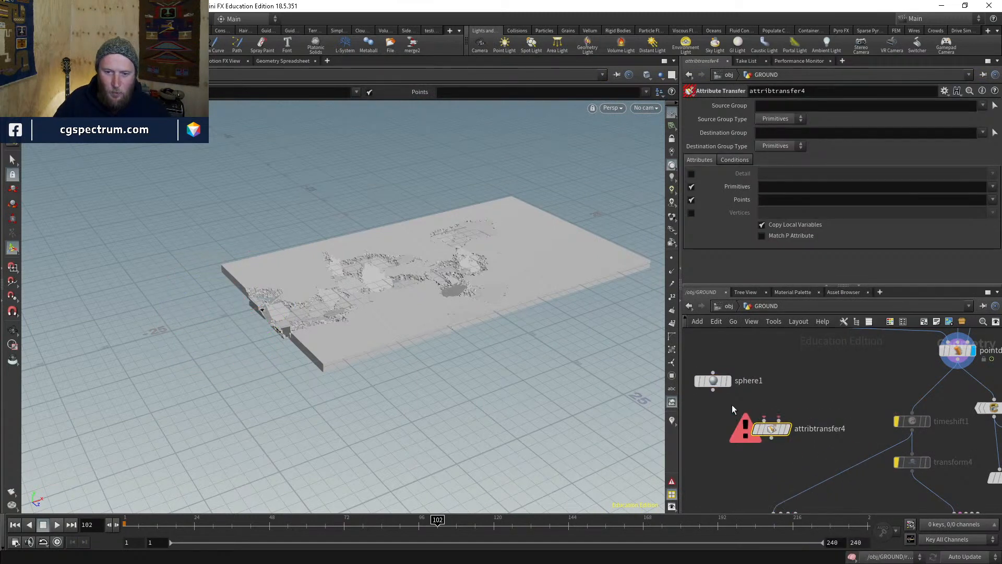
{"action": "middle_click_drag", "start_coordinate": [765, 422], "coordinate": [716, 423]}
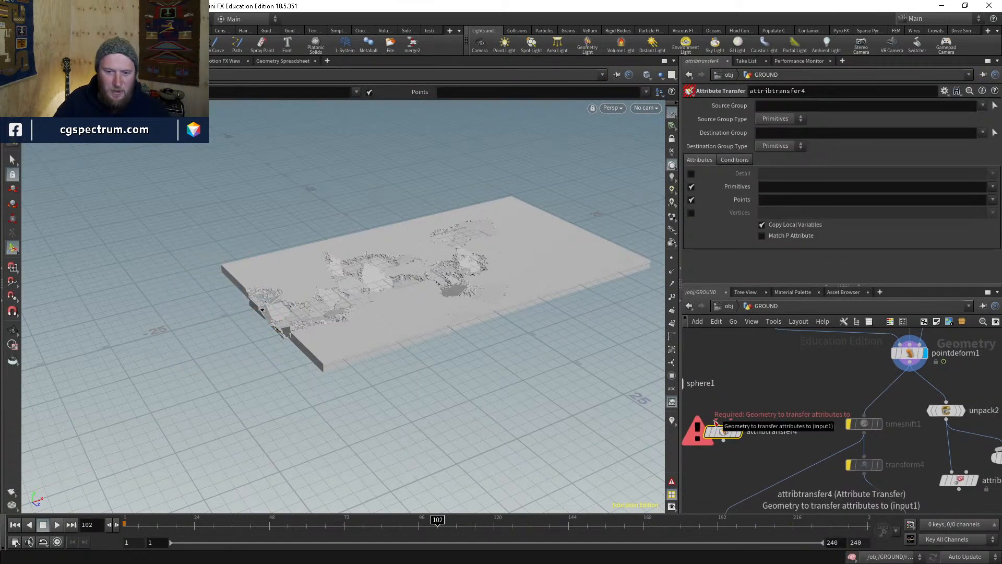
{"action": "middle_click_drag", "start_coordinate": [775, 408], "coordinate": [801, 408]}
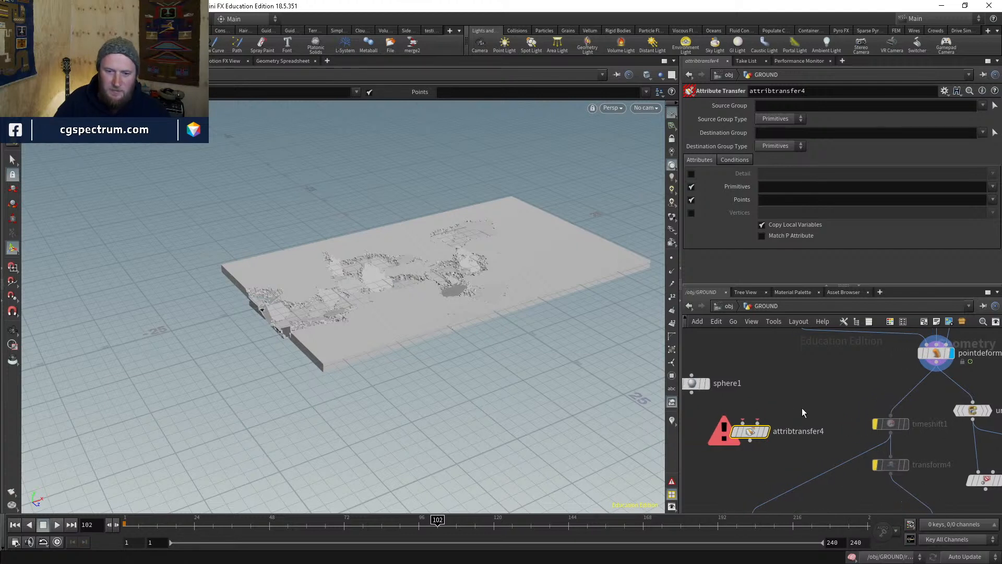
{"action": "mouse_move", "coordinate": [747, 429]}
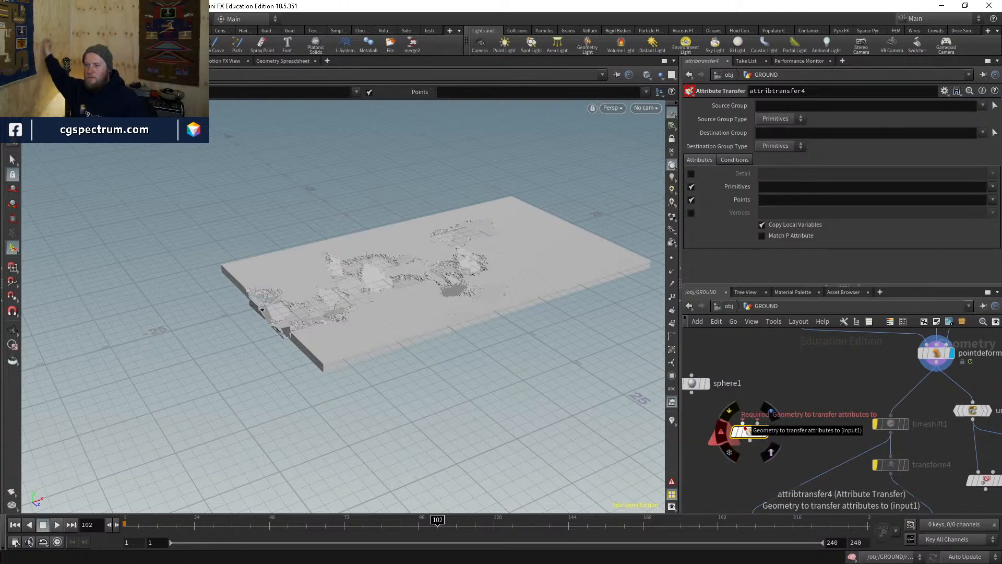
{"action": "left_click", "coordinate": [745, 425]}
{"action": "left_click", "coordinate": [935, 364]}
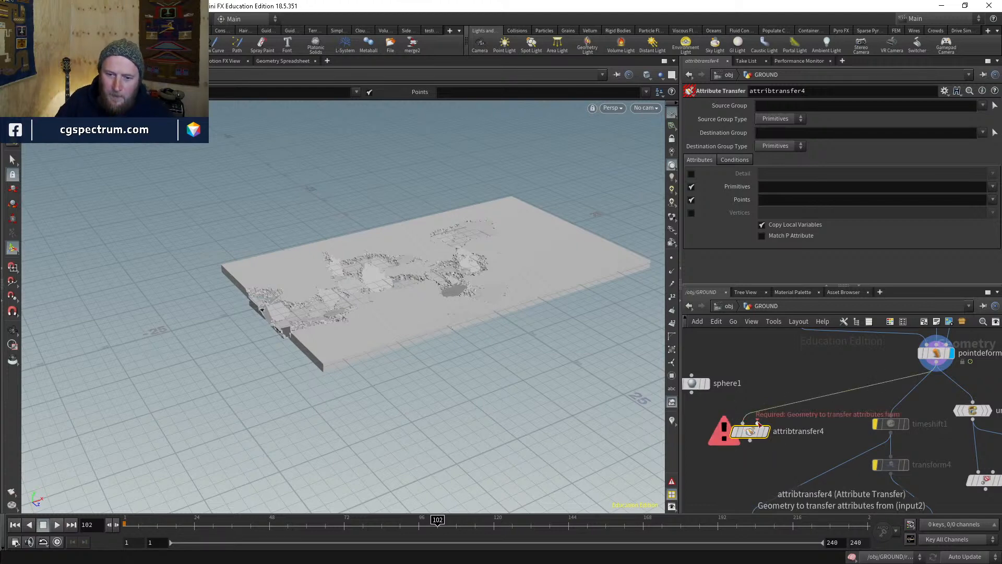
{"action": "left_click", "coordinate": [758, 423]}
{"action": "left_click", "coordinate": [691, 392]}
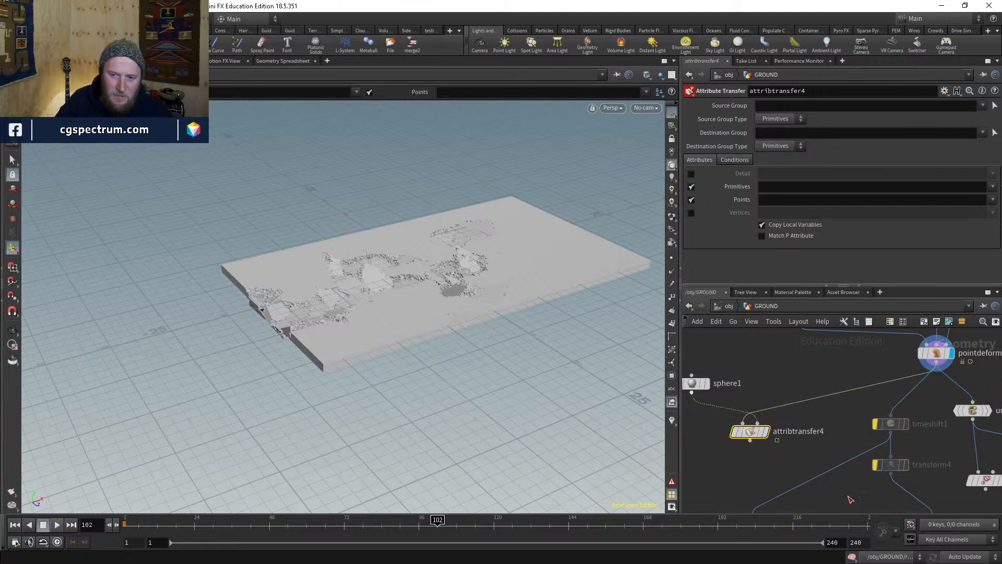
{"action": "middle_click_drag", "start_coordinate": [787, 472], "coordinate": [849, 499]}
{"action": "left_click_drag", "start_coordinate": [759, 412], "coordinate": [718, 398]}
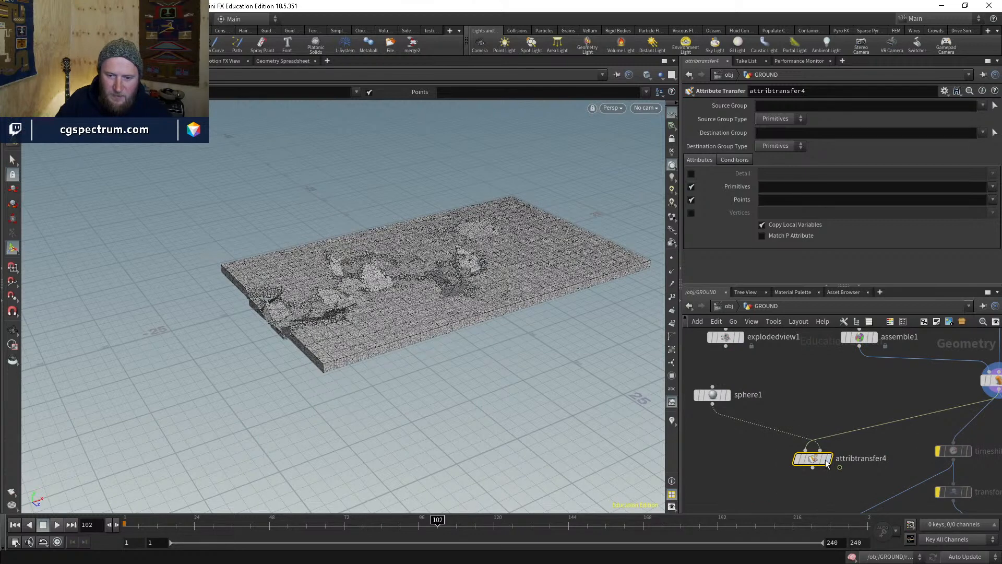
{"action": "left_click", "coordinate": [828, 460]}
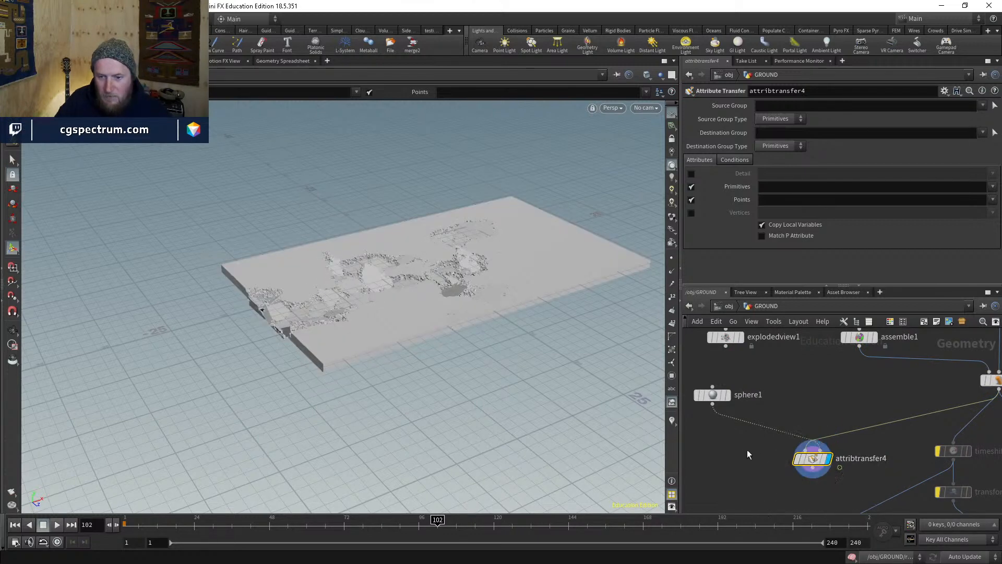
- Insert an Attribute Wrangle after sphere1 setting i@active=1
{"action": "middle_click_drag", "start_coordinate": [747, 450], "coordinate": [737, 461]}
{"action": "key", "text": "Tab"}
{"action": "type", "text": "a"}
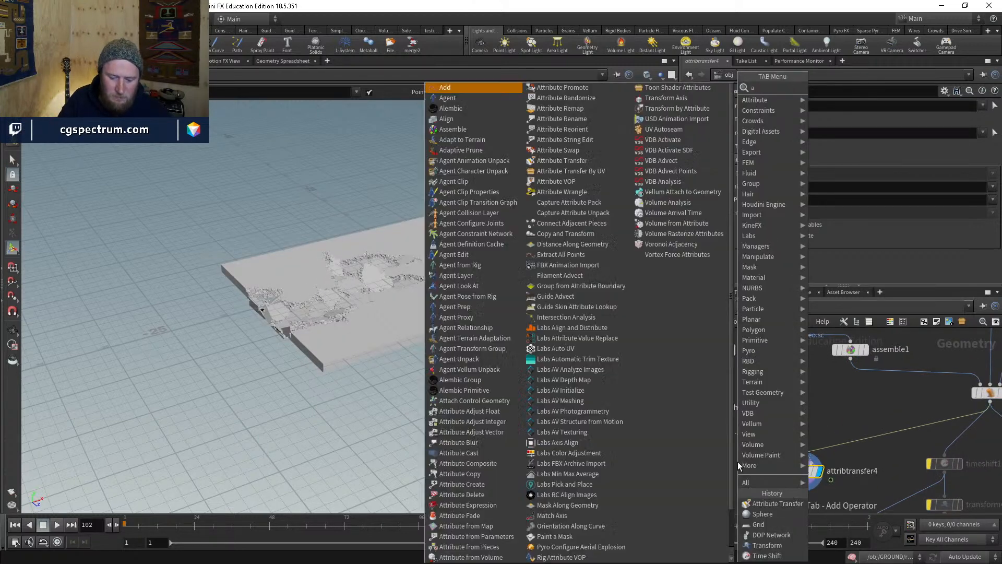
{"action": "type", "text": "tw"}
{"action": "key", "text": "Return"}
{"action": "left_click", "coordinate": [737, 461]}
{"action": "left_click_drag", "start_coordinate": [737, 462], "coordinate": [724, 430]}
{"action": "middle_click_drag", "start_coordinate": [757, 486], "coordinate": [751, 461]}
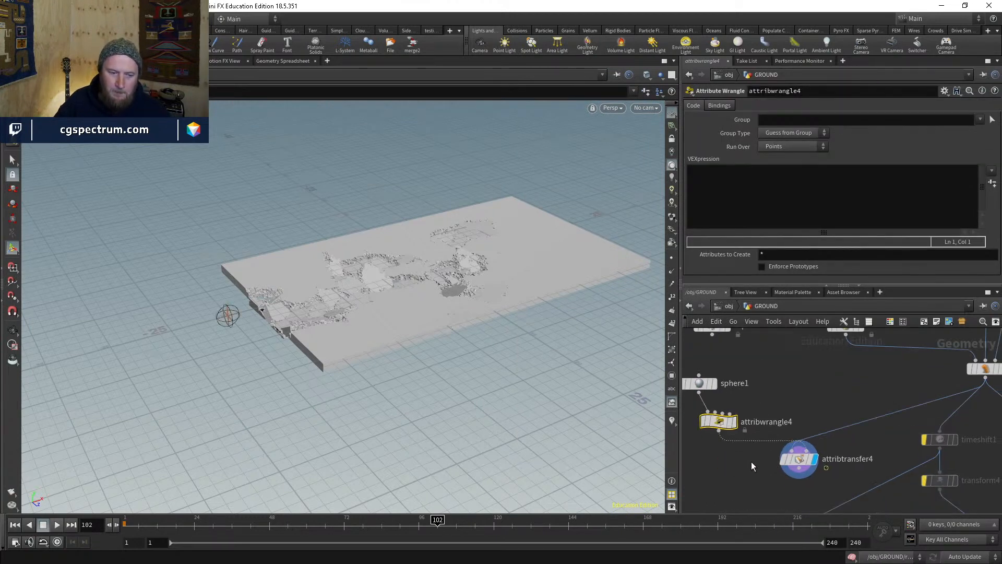
{"action": "left_click", "coordinate": [733, 422]}
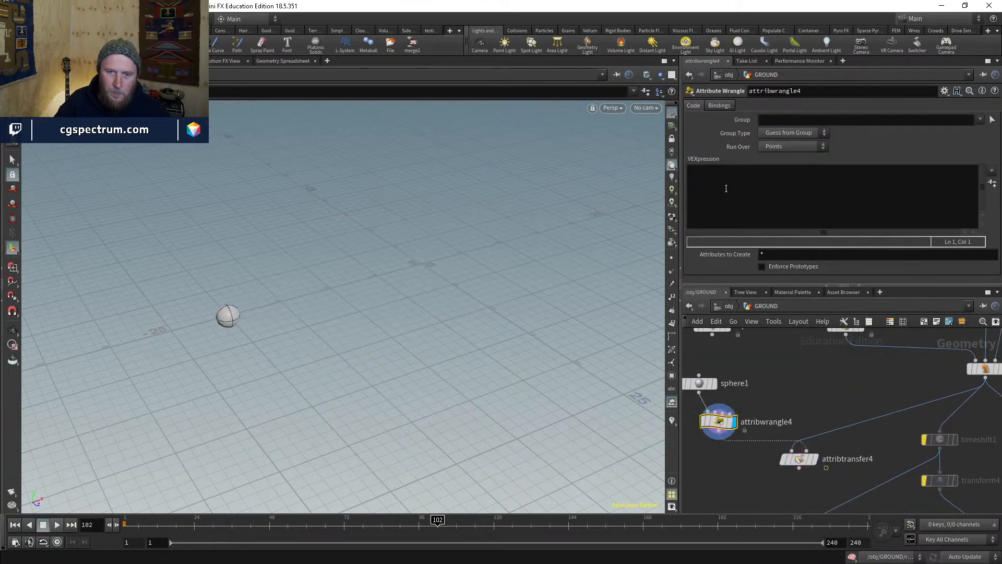
{"action": "left_click", "coordinate": [726, 189]}
{"action": "type", "text": "@activ"}
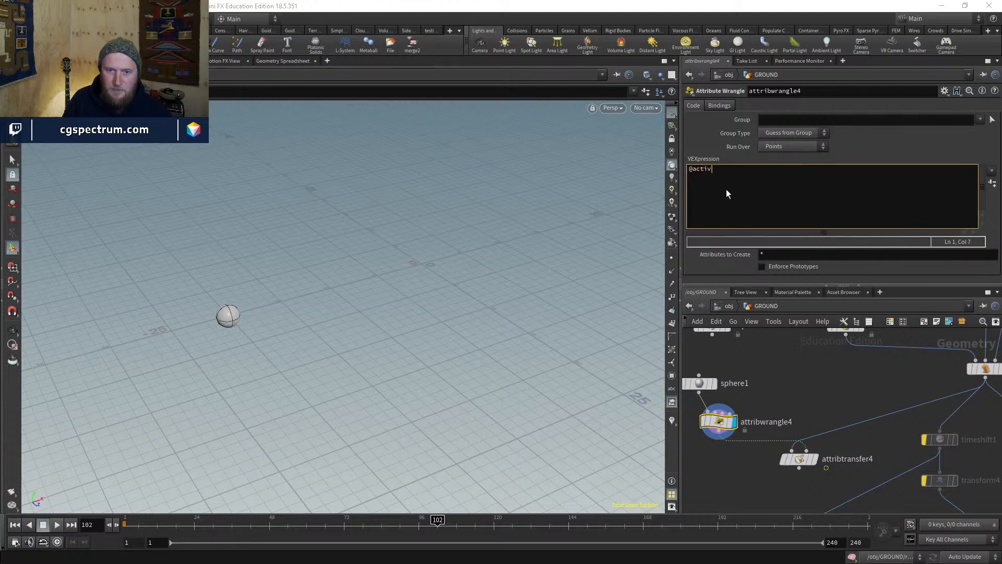
{"action": "type", "text": "i"}
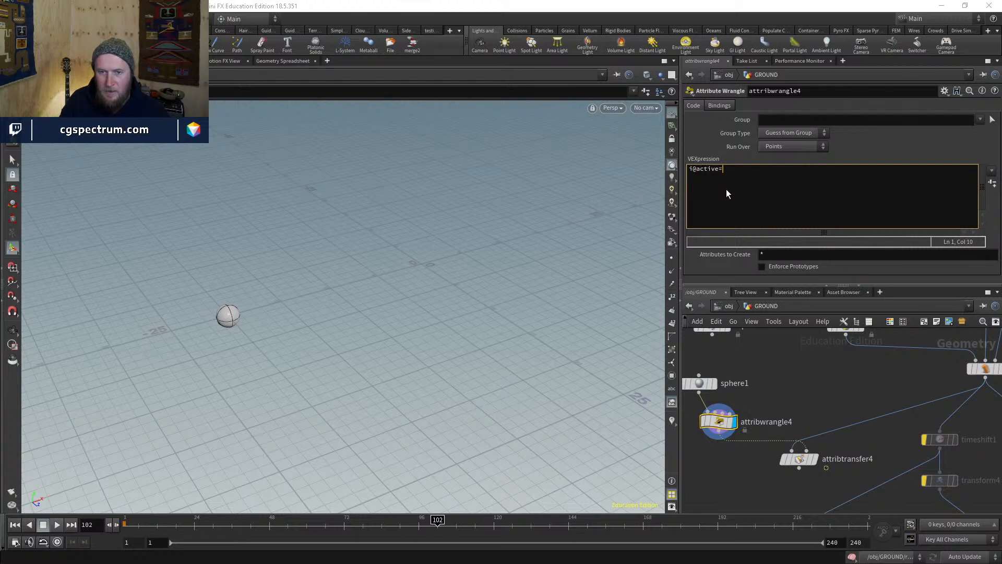
{"action": "type", "text": ";"}
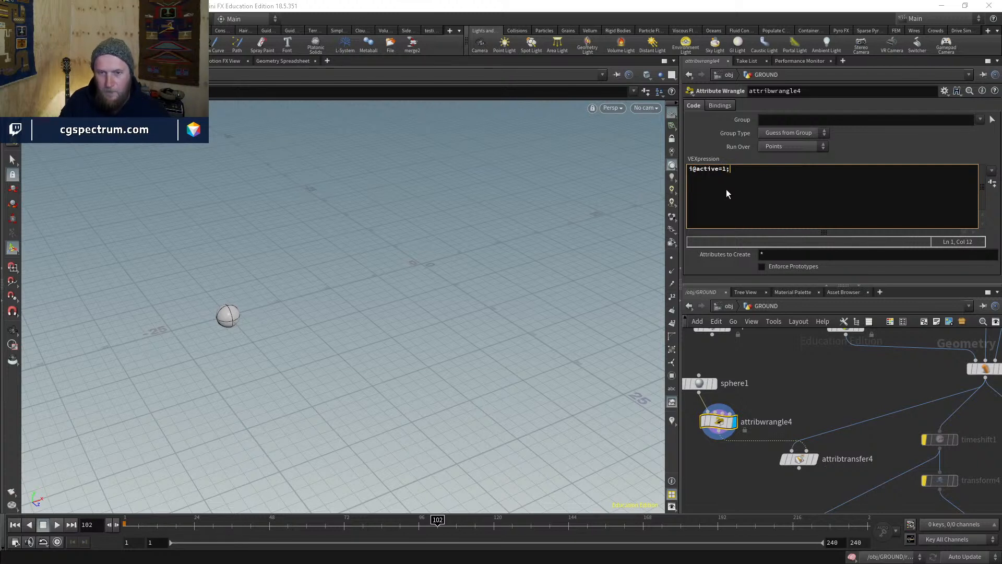
- Paste a copy of the wrangle on the terrain wire with active set to 0, then check attribtransfer4's info
{"action": "key", "text": "ctrl+c"}
{"action": "key", "text": "ctrl+v"}
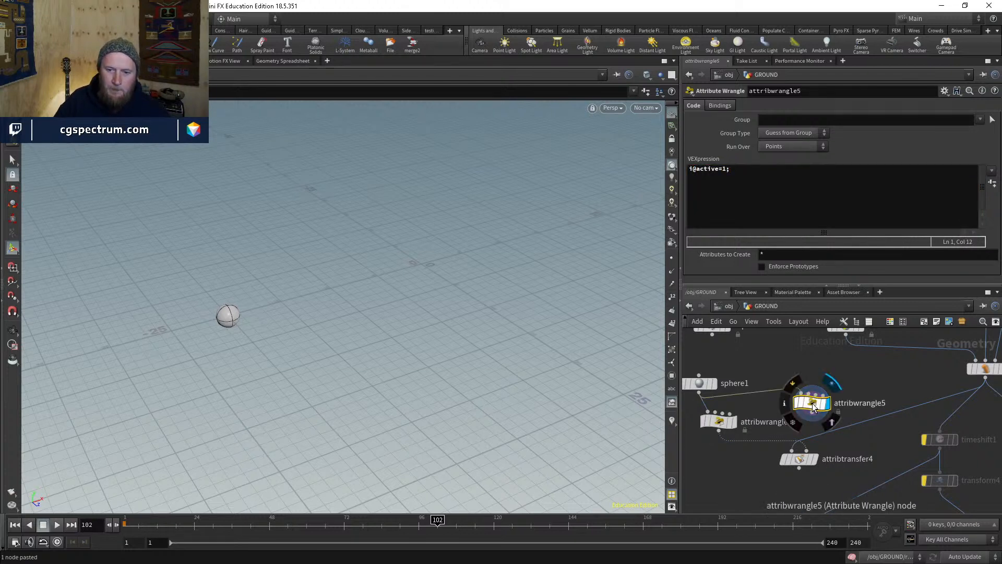
{"action": "left_click", "coordinate": [725, 171]}
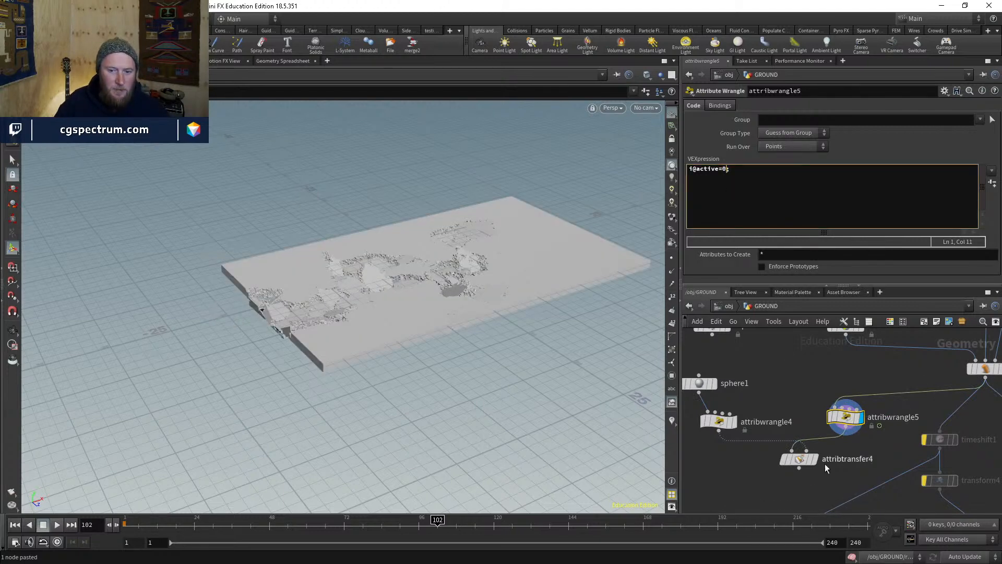
{"action": "mouse_move", "coordinate": [815, 464]}
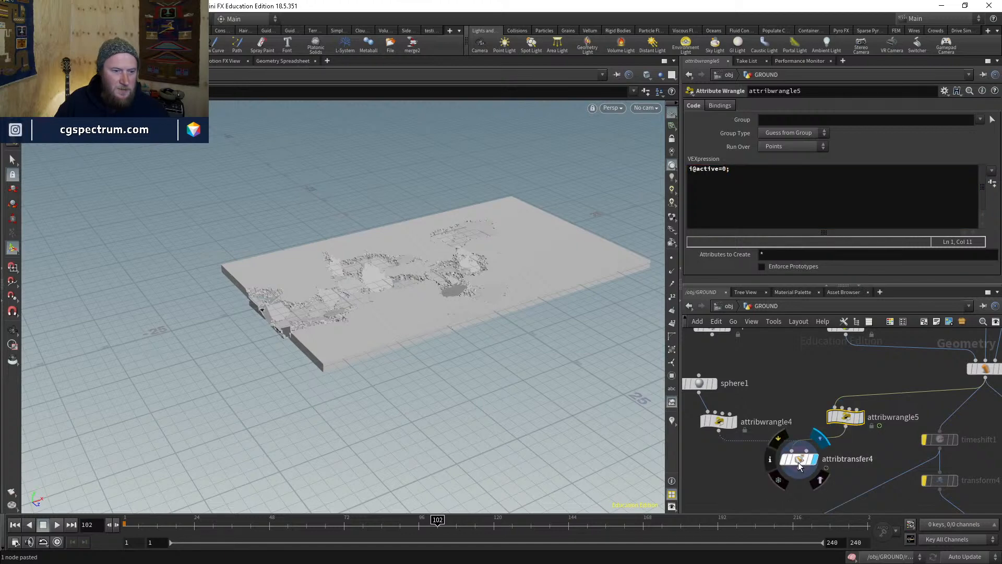
{"action": "left_click_drag", "start_coordinate": [800, 466], "coordinate": [776, 464]}
{"action": "middle_click", "coordinate": [776, 465]}
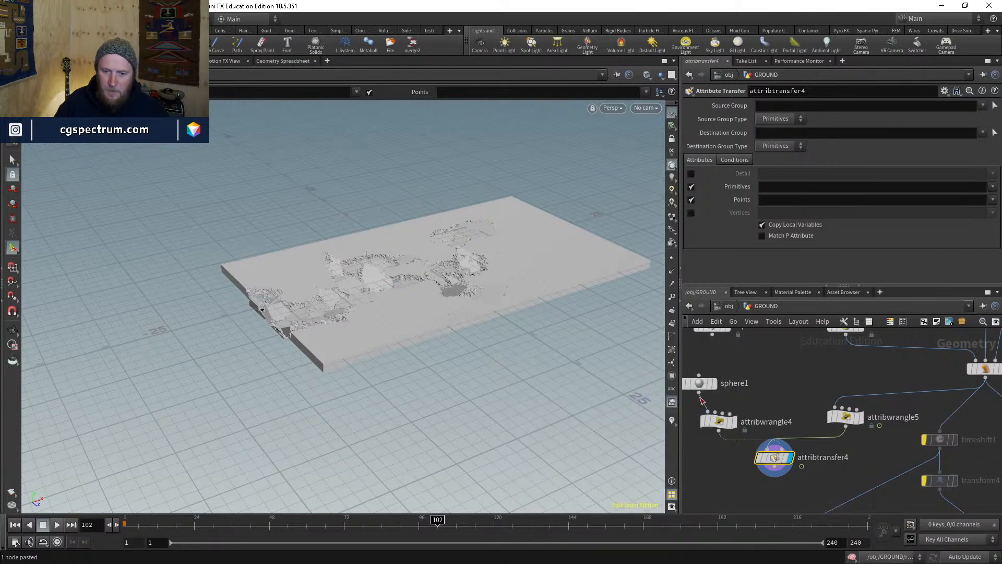
- Set attribtransfer4 to transfer only the 'active' point attribute with Distance Threshold 0
{"action": "left_click", "coordinate": [699, 384]}
{"action": "left_click", "coordinate": [775, 458]}
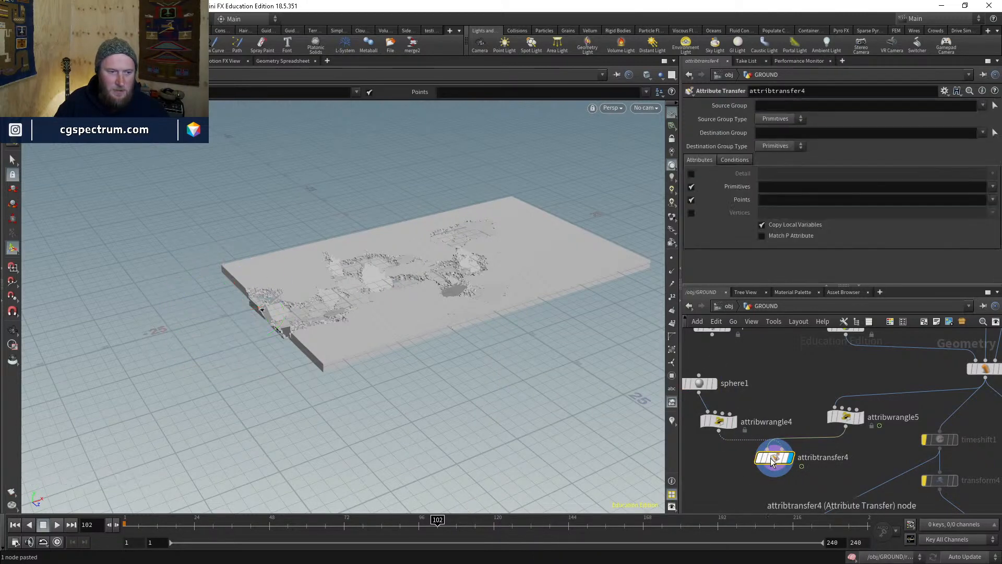
{"action": "left_click", "coordinate": [993, 200]}
{"action": "left_click", "coordinate": [975, 222]}
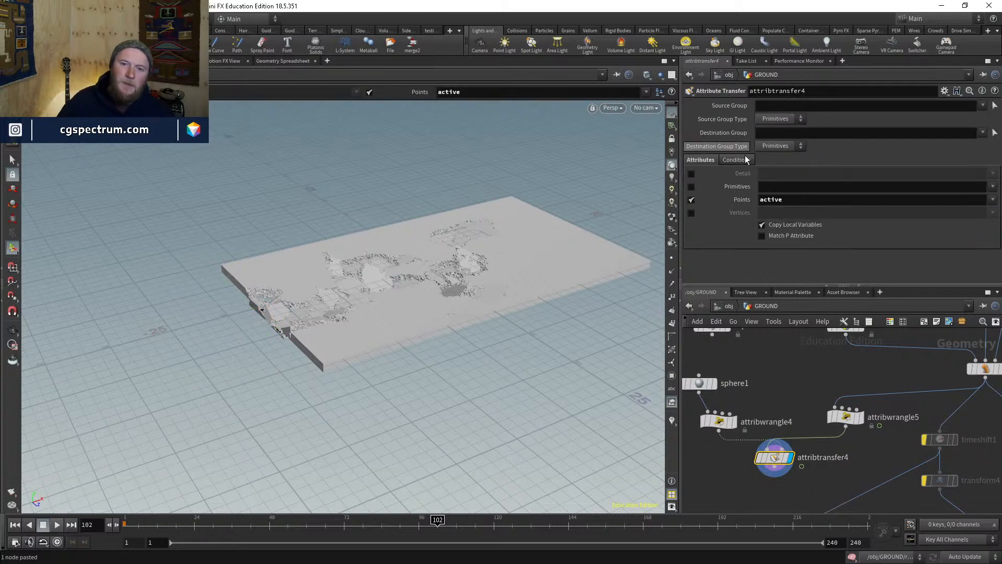
{"action": "left_click_drag", "start_coordinate": [872, 213], "coordinate": [817, 214]}
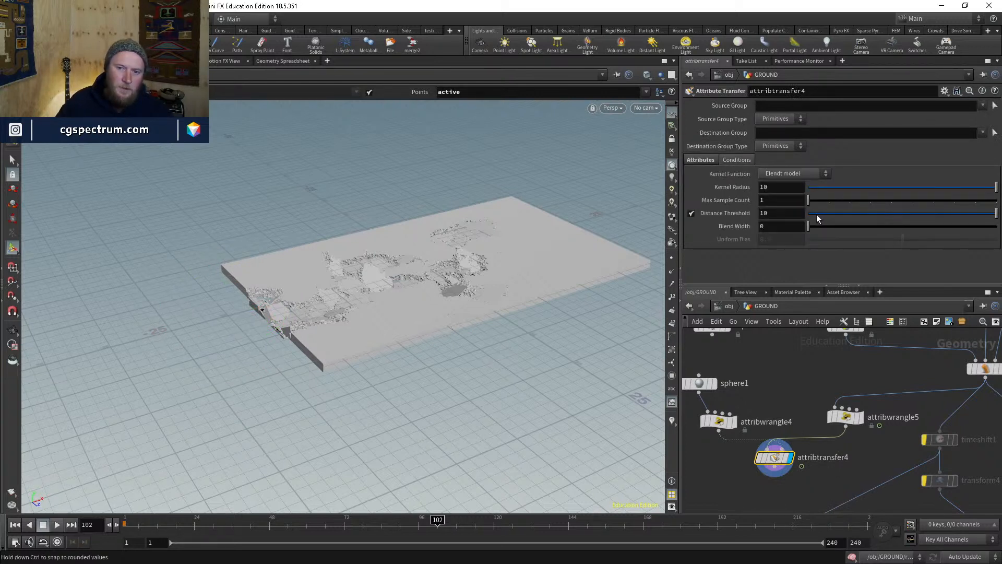
{"action": "left_click", "coordinate": [779, 214]}
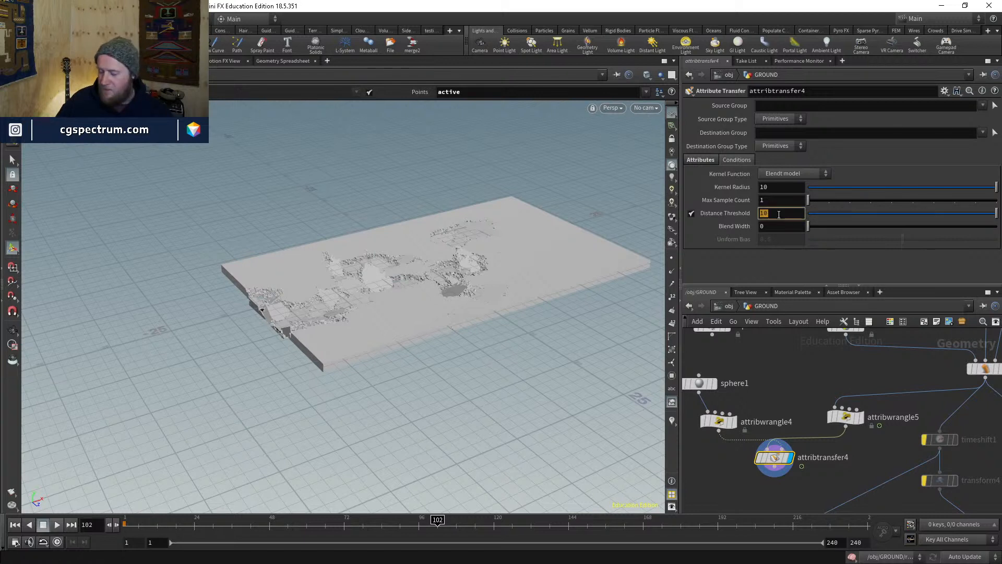
{"action": "type", "text": "0"}
{"action": "key", "text": "Return"}
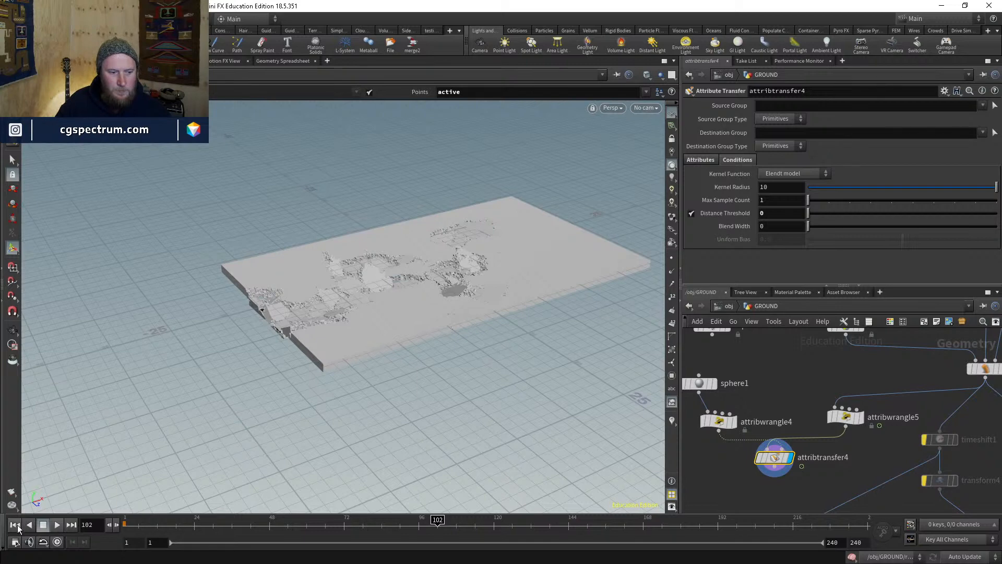
- Display pointdeform1, then show the walking character from transform1 over the slab
{"action": "middle_click_drag", "start_coordinate": [898, 383], "coordinate": [686, 422]}
{"action": "middle_click_drag", "start_coordinate": [798, 411], "coordinate": [784, 437]}
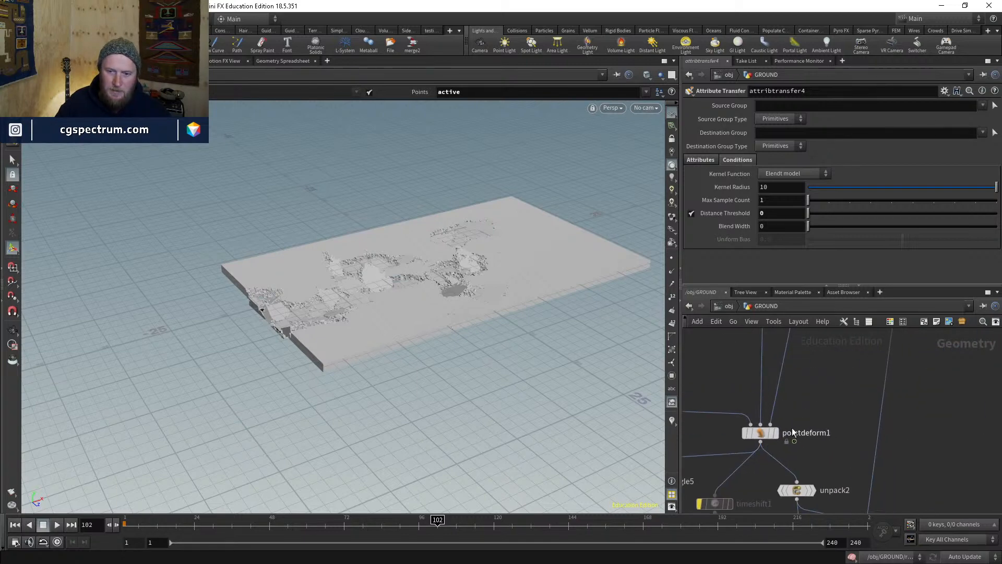
{"action": "left_click", "coordinate": [776, 433]}
{"action": "scroll", "coordinate": [825, 362], "scroll_direction": "down", "scroll_amount": 3}
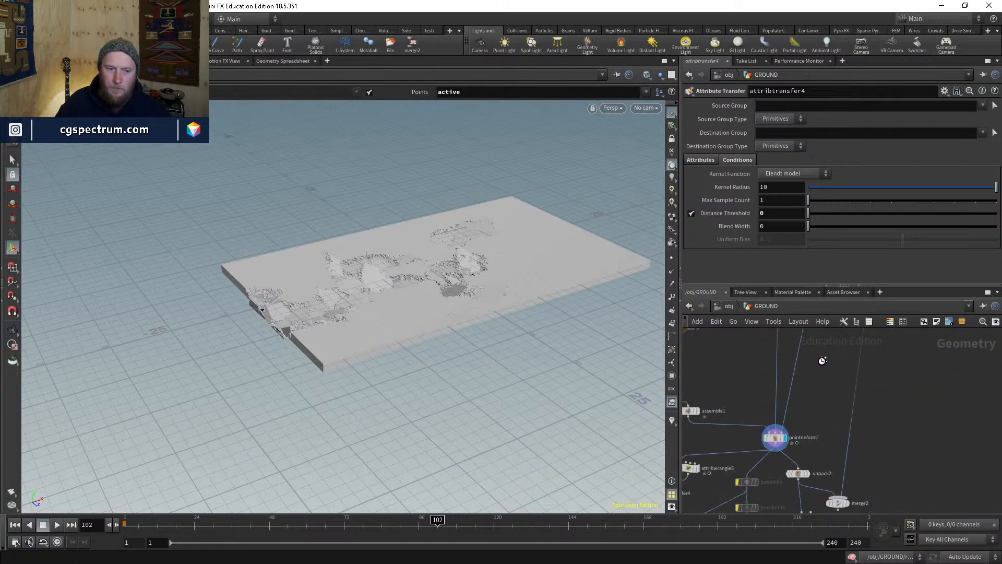
{"action": "scroll", "coordinate": [838, 367], "scroll_direction": "down", "scroll_amount": 2}
{"action": "middle_click_drag", "start_coordinate": [838, 367], "coordinate": [804, 453]}
{"action": "middle_click_drag", "start_coordinate": [870, 331], "coordinate": [864, 449]}
{"action": "scroll", "coordinate": [853, 408], "scroll_direction": "up", "scroll_amount": 3}
{"action": "middle_click_drag", "start_coordinate": [755, 331], "coordinate": [861, 399]}
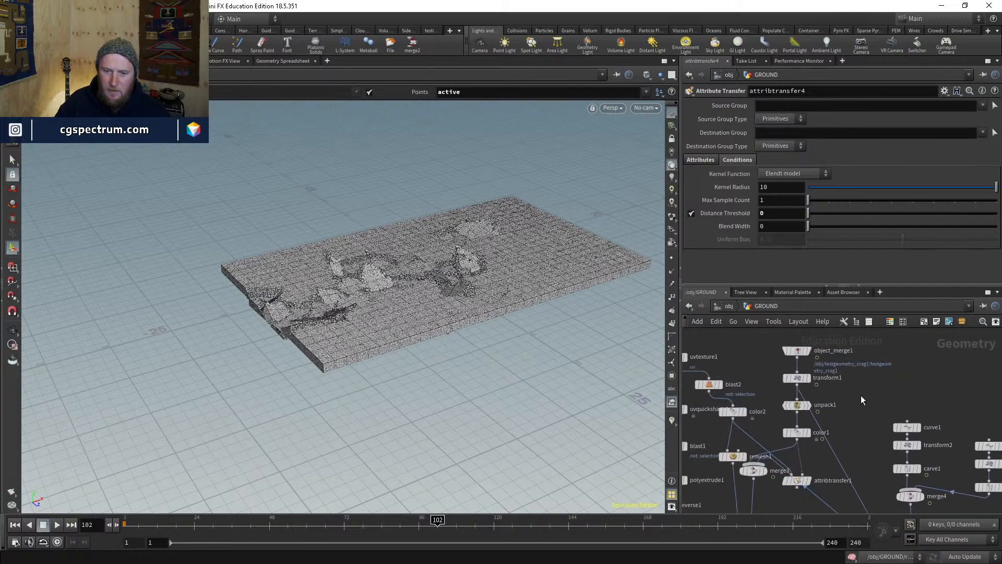
{"action": "left_click", "coordinate": [807, 377]}
{"action": "left_click_drag", "start_coordinate": [521, 291], "coordinate": [507, 231]}
{"action": "middle_click_drag", "start_coordinate": [507, 231], "coordinate": [365, 293]}
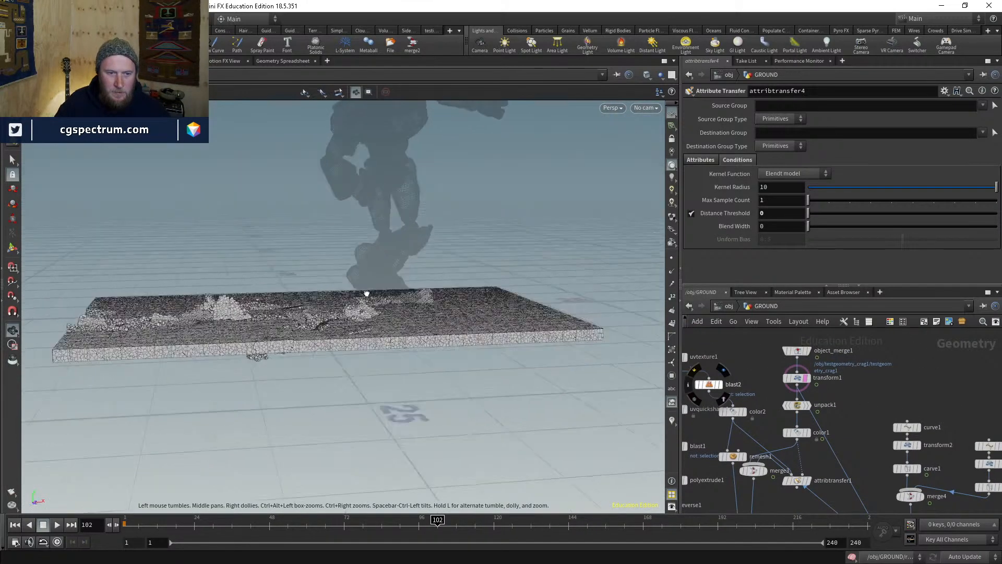
{"action": "left_click_drag", "start_coordinate": [365, 292], "coordinate": [374, 285]}
- Scrub to frame 42 and view from beneath the slab where pieces break
{"action": "left_click", "coordinate": [296, 525]}
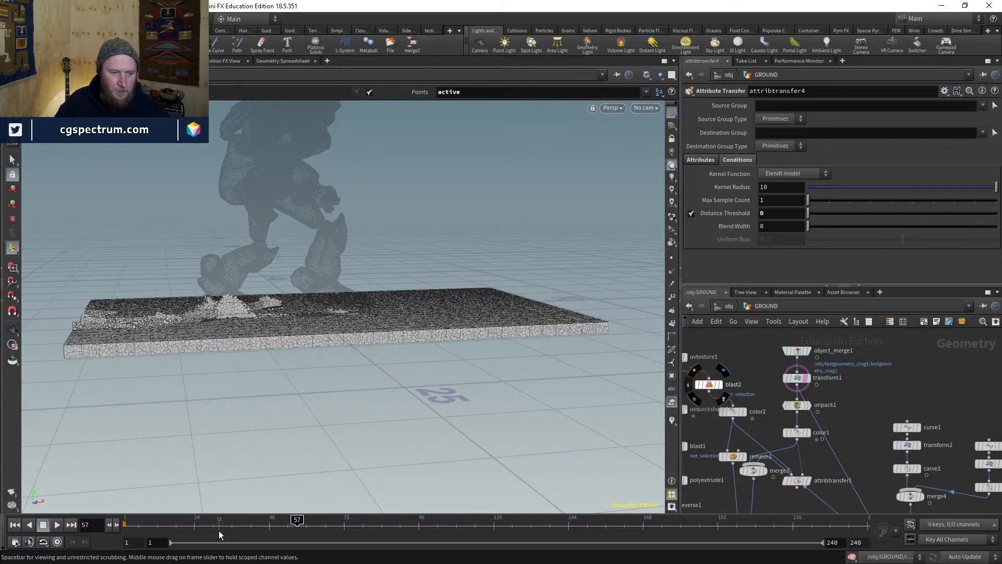
{"action": "left_click", "coordinate": [249, 526]}
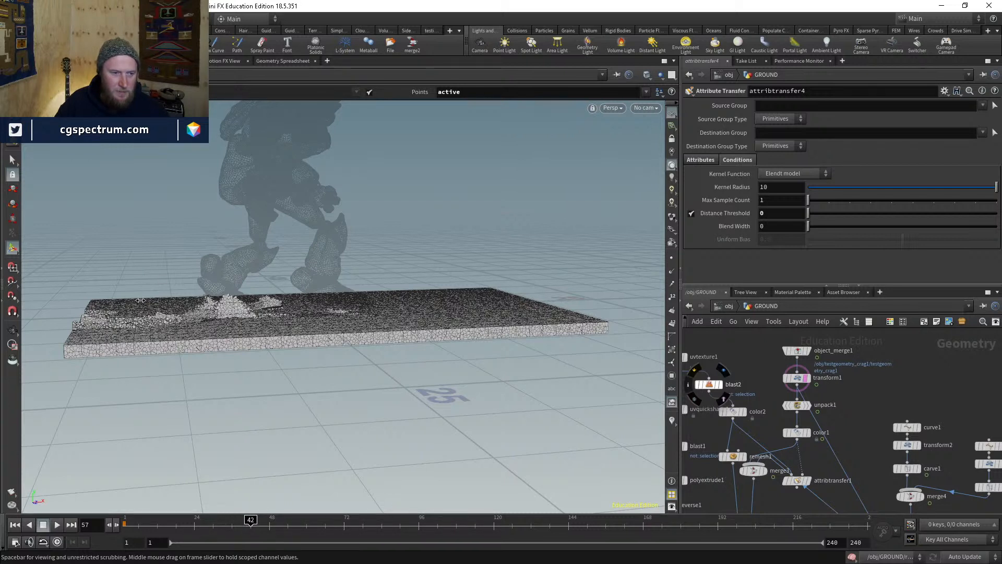
{"action": "left_click_drag", "start_coordinate": [165, 311], "coordinate": [229, 310], "text": "alt"}
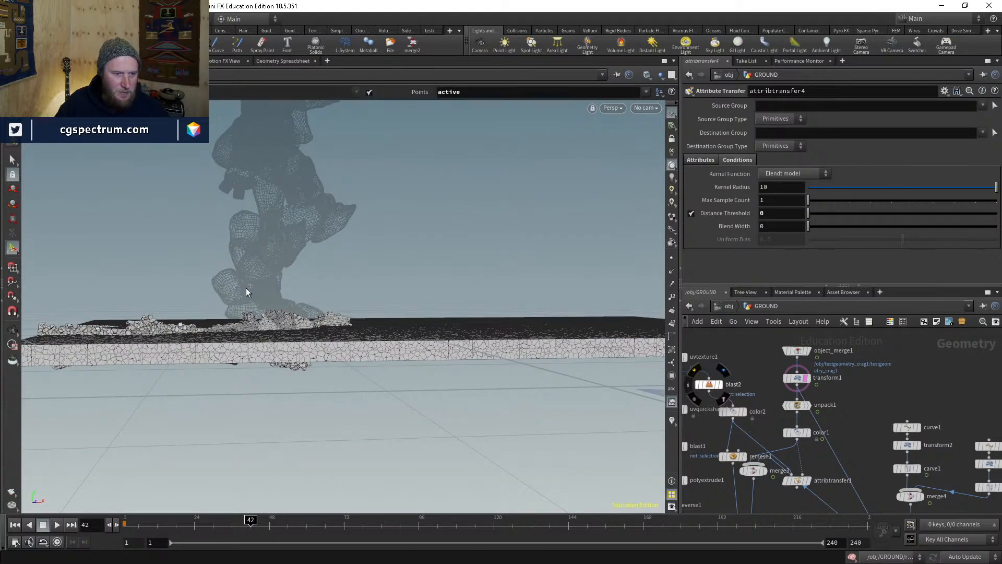
{"action": "middle_click_drag", "start_coordinate": [842, 464], "coordinate": [886, 353]}
{"action": "scroll", "coordinate": [882, 365], "scroll_direction": "down", "scroll_amount": 3}
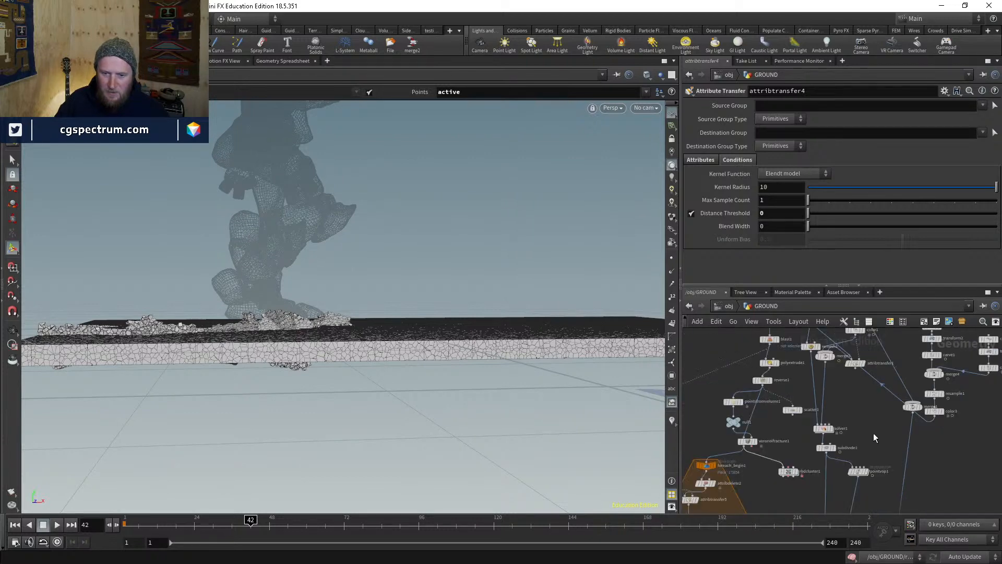
{"action": "middle_click_drag", "start_coordinate": [874, 434], "coordinate": [903, 308]}
{"action": "middle_click_drag", "start_coordinate": [797, 439], "coordinate": [859, 337]}
- Keyframe attribtransfer4's Distance Threshold at frame 42, then move to frame 120
{"action": "scroll", "coordinate": [786, 421], "scroll_direction": "up", "scroll_amount": 4}
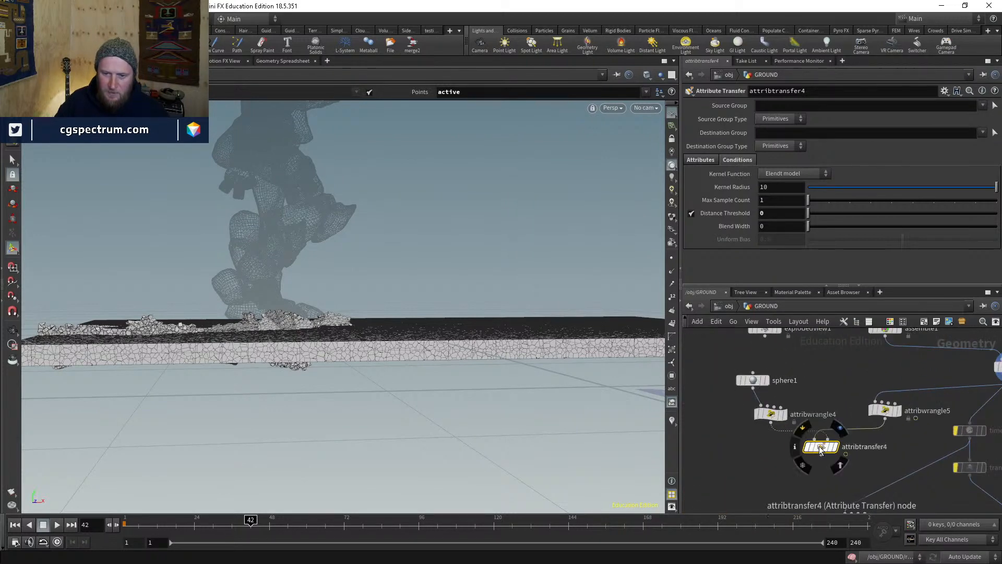
{"action": "left_click", "coordinate": [777, 211], "text": "alt"}
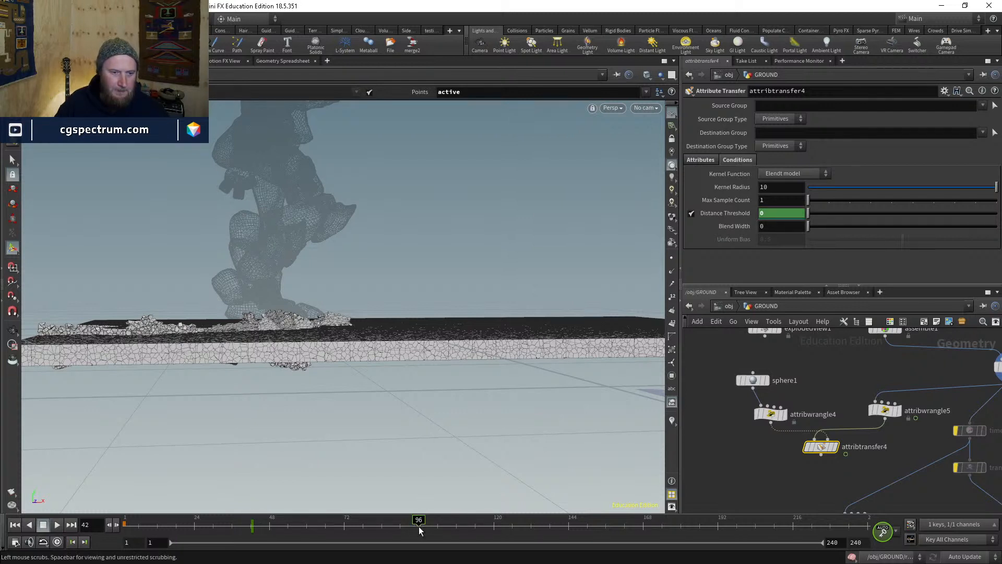
{"action": "left_click", "coordinate": [418, 528]}
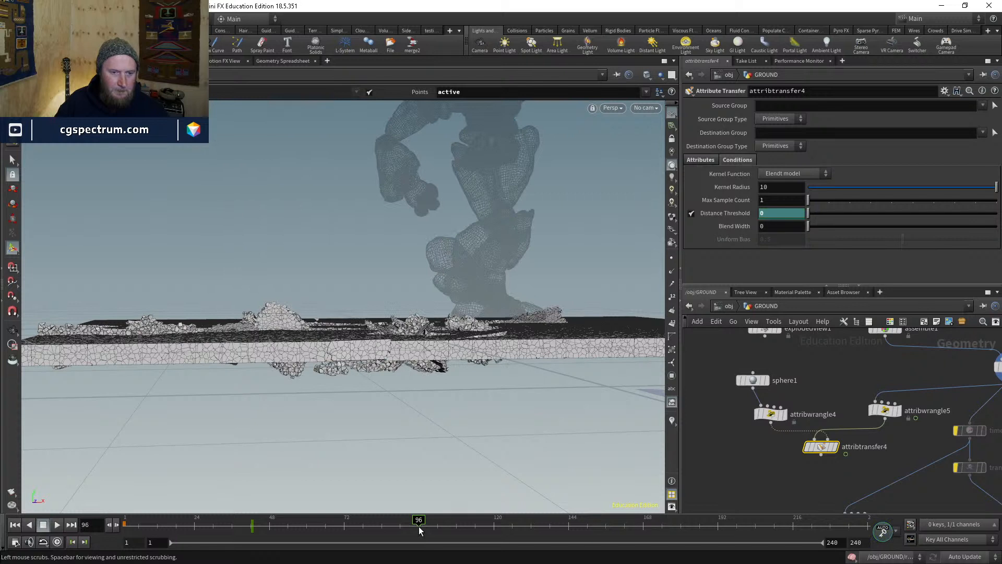
{"action": "left_click", "coordinate": [493, 528]}
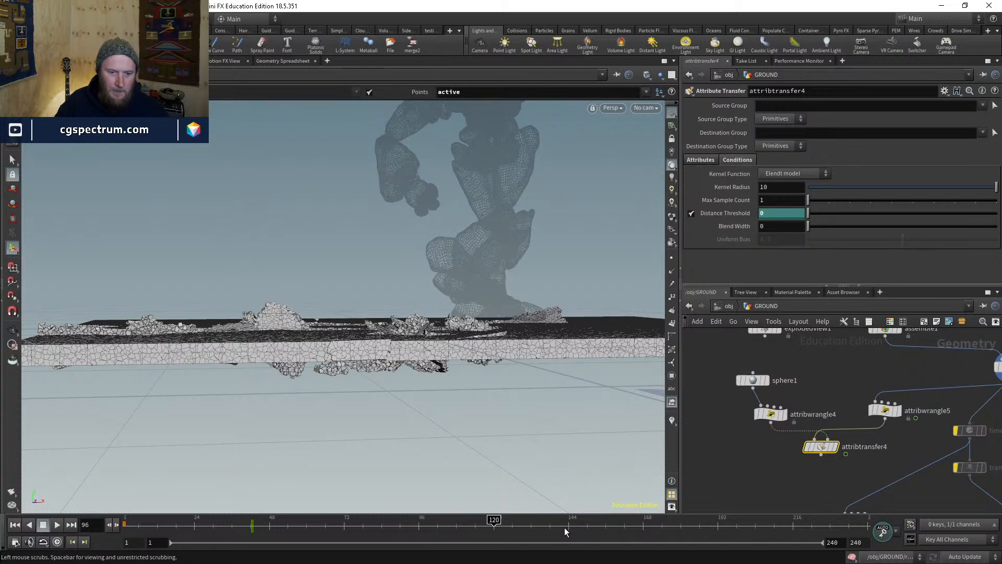
- Look through cam1 and tumble in closer over the slab
{"action": "left_click", "coordinate": [645, 108]}
{"action": "left_click", "coordinate": [658, 162]}
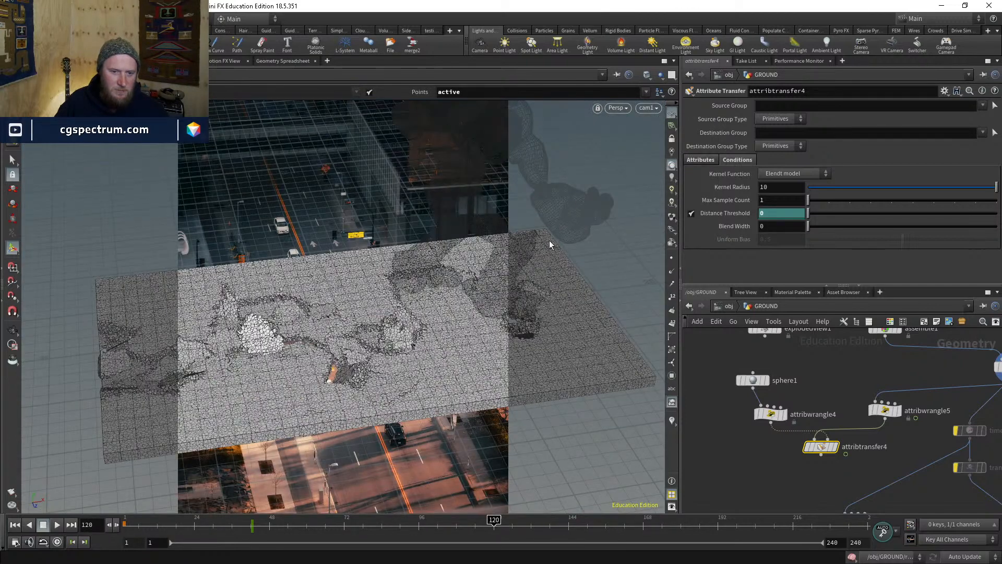
{"action": "key", "text": "Escape"}
{"action": "key", "text": "w"}
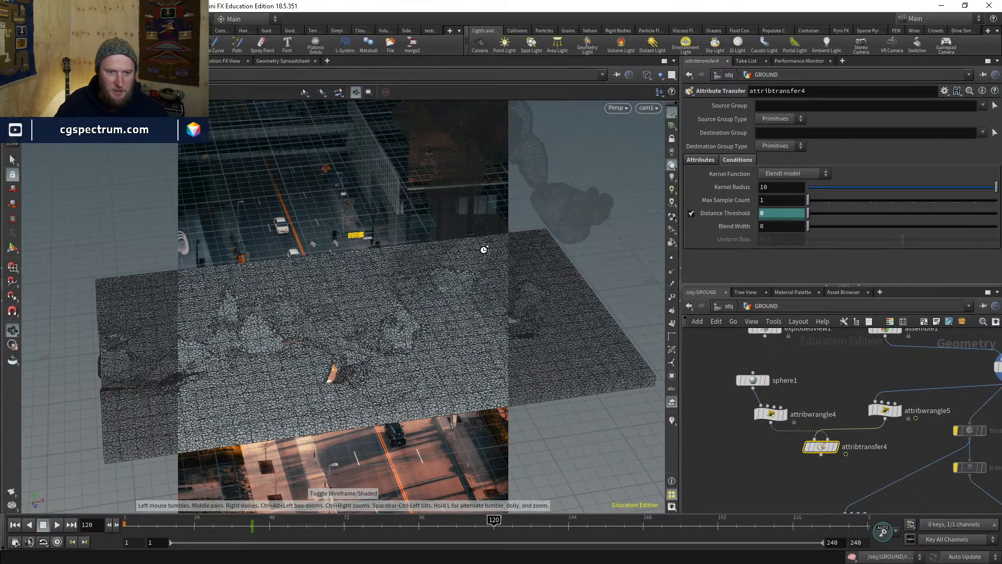
{"action": "key", "text": "w"}
{"action": "left_click_drag", "start_coordinate": [410, 330], "coordinate": [424, 275]}
{"action": "middle_click_drag", "start_coordinate": [467, 283], "coordinate": [392, 248]}
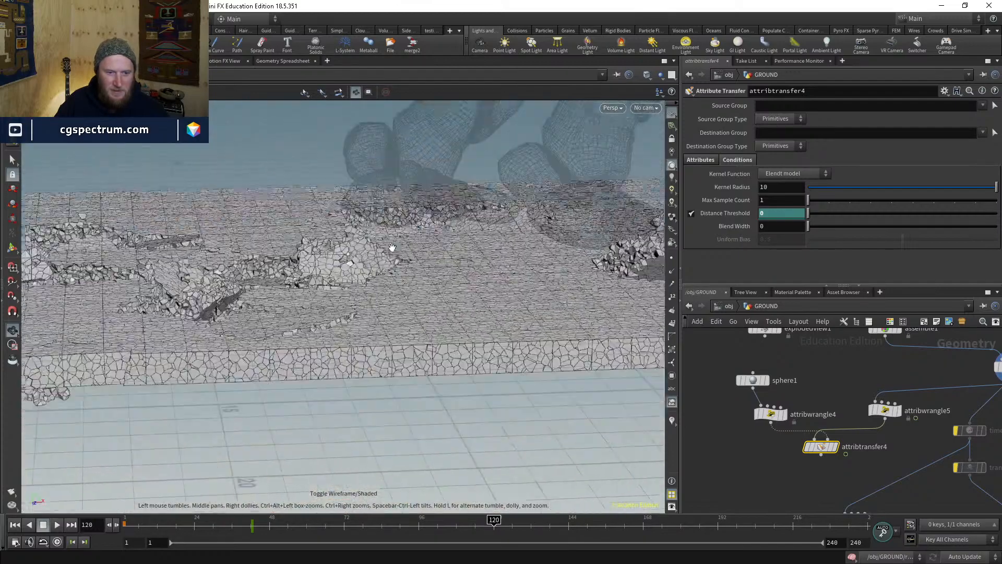
{"action": "scroll", "coordinate": [392, 248], "scroll_direction": "down", "scroll_amount": 3}
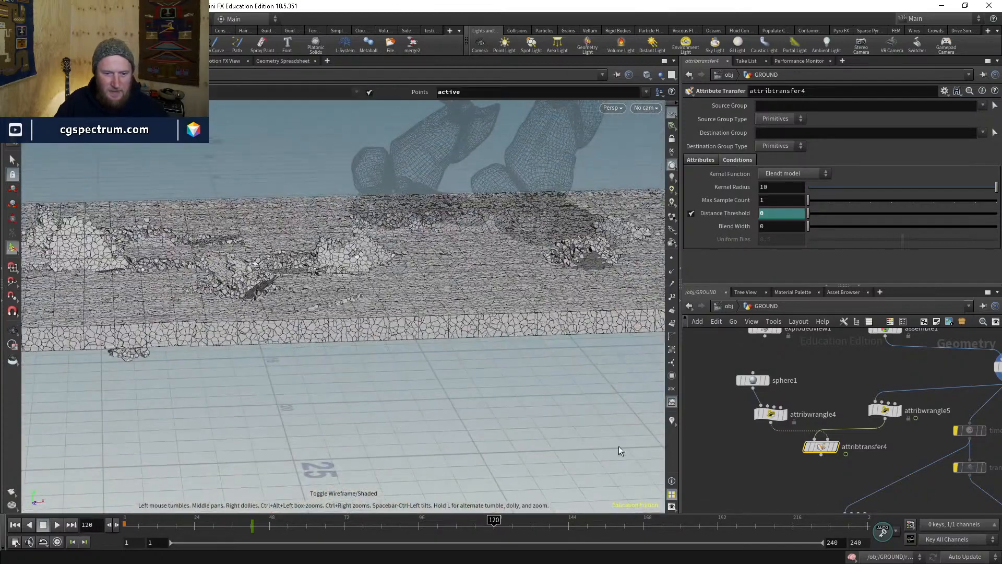
- Compare the slab at frames 144 and 120, toggling wireframe and shaded display
{"action": "left_click", "coordinate": [569, 526]}
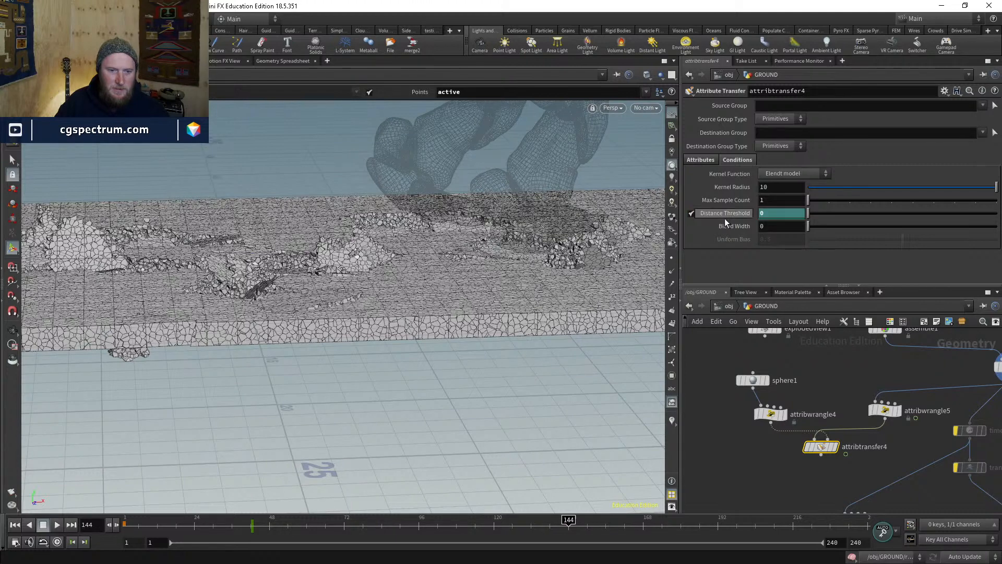
{"action": "left_click", "coordinate": [496, 531]}
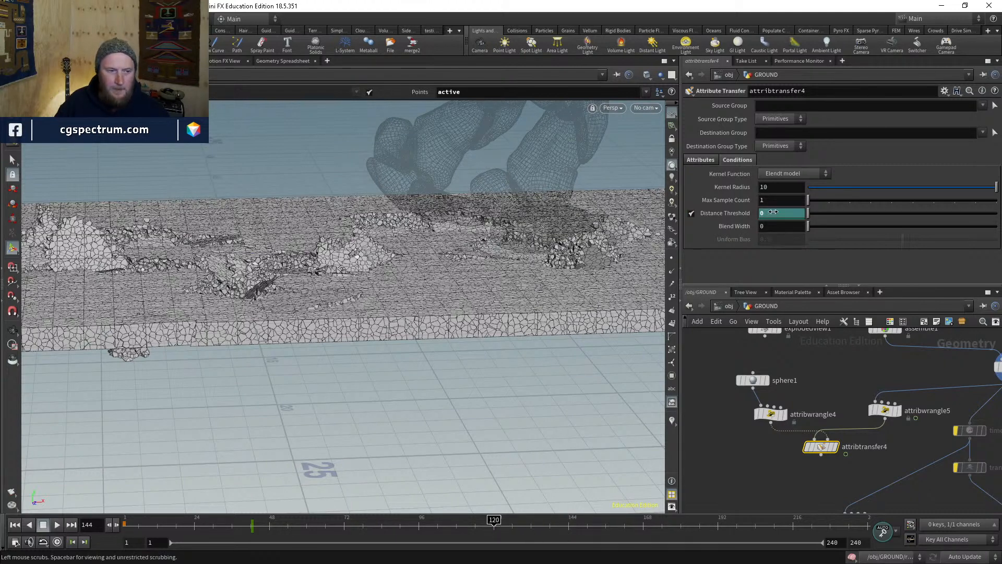
{"action": "right_click_drag", "start_coordinate": [335, 405], "coordinate": [351, 421], "text": "alt"}
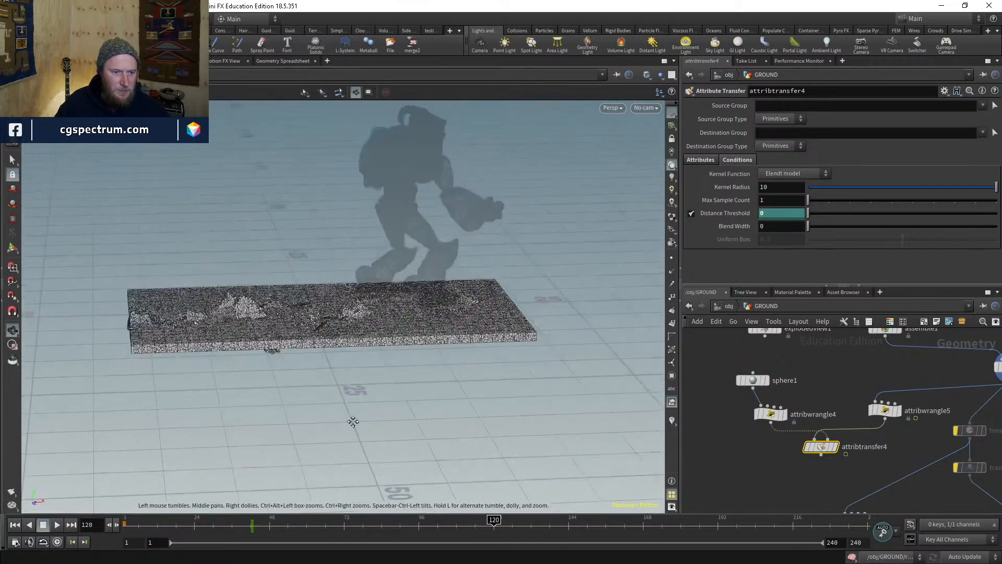
{"action": "left_click_drag", "start_coordinate": [351, 421], "coordinate": [327, 427], "text": "alt"}
{"action": "middle_click_drag", "start_coordinate": [327, 426], "coordinate": [352, 350]}
{"action": "key", "text": "shift+w"}
{"action": "middle_click_drag", "start_coordinate": [209, 343], "coordinate": [269, 319]}
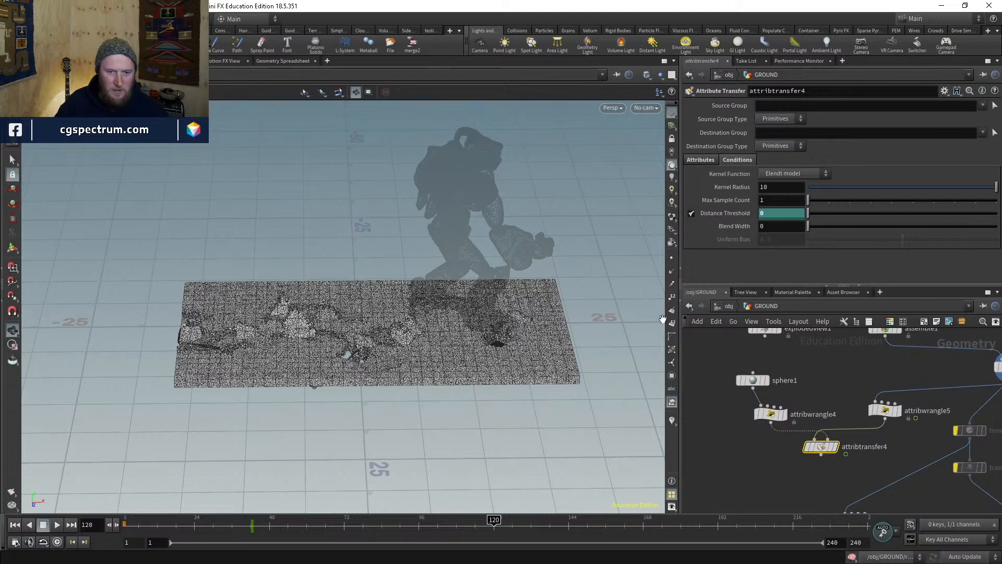
- Raise attribtransfer4's Distance Threshold to 45 and display its result
{"action": "double_click", "coordinate": [767, 214]}
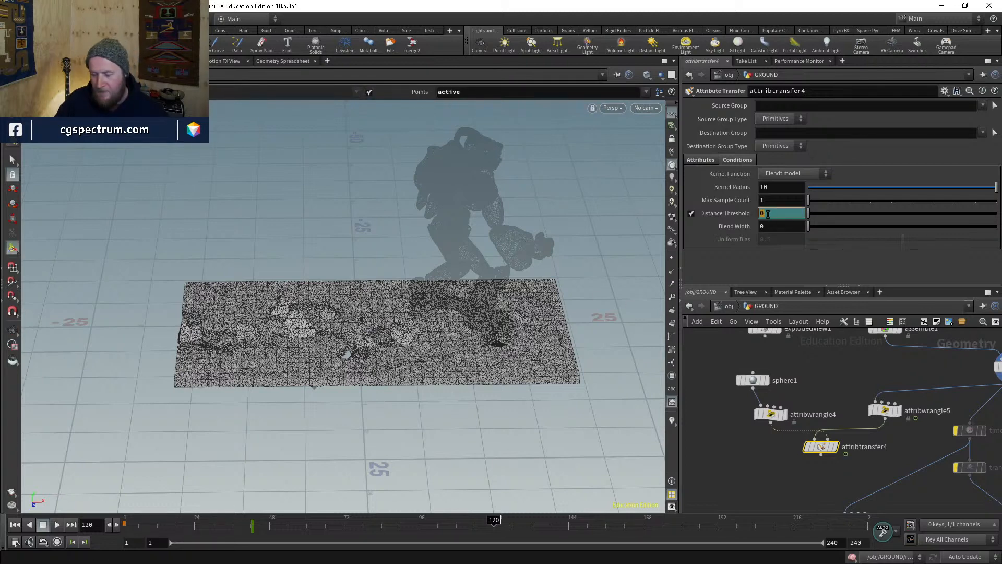
{"action": "type", "text": "45"}
{"action": "key", "text": "Return"}
{"action": "middle_click_drag", "start_coordinate": [788, 482], "coordinate": [745, 442]}
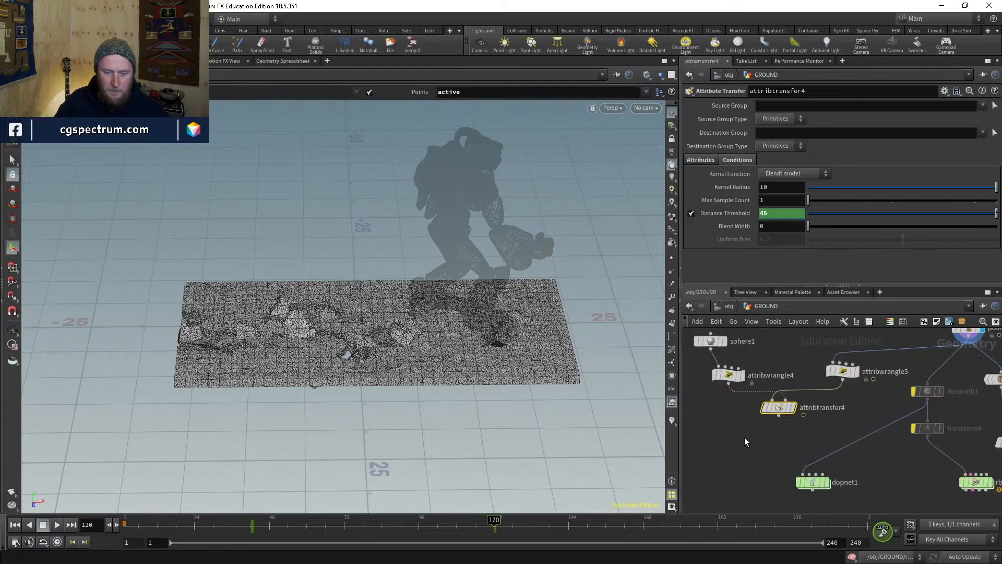
{"action": "left_click", "coordinate": [790, 408]}
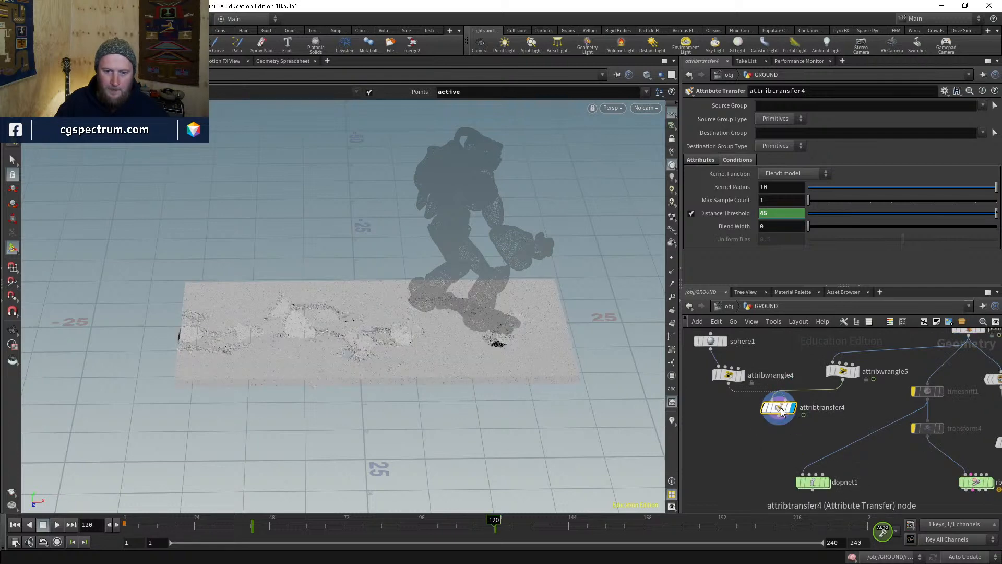
{"action": "middle_click_drag", "start_coordinate": [738, 455], "coordinate": [774, 443]}
{"action": "key", "text": "Tab"}
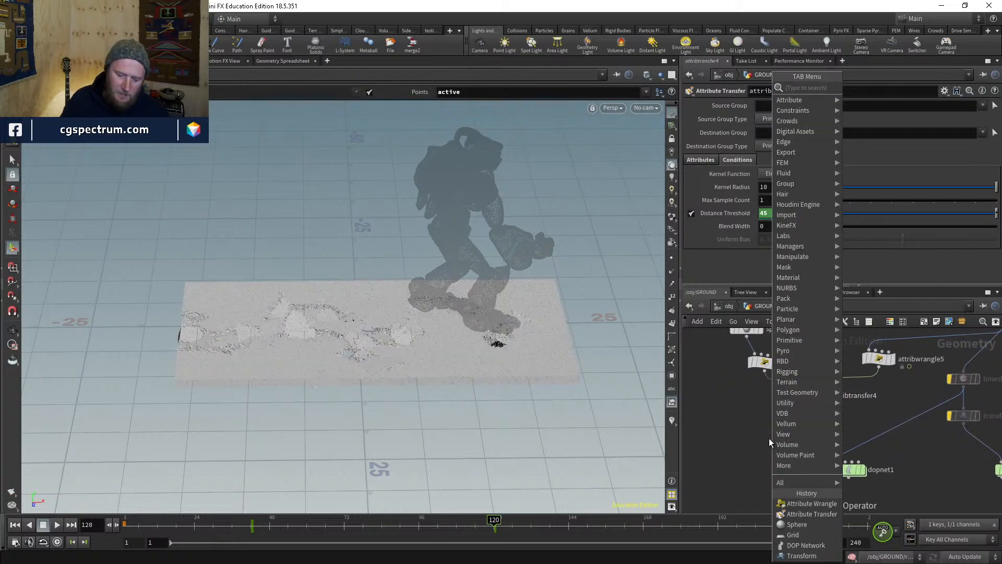
- Add an Unpack node (unpack3) and wire attribtransfer4 into it
{"action": "type", "text": "unp"}
{"action": "key", "text": "Return"}
{"action": "left_click", "coordinate": [769, 440]}
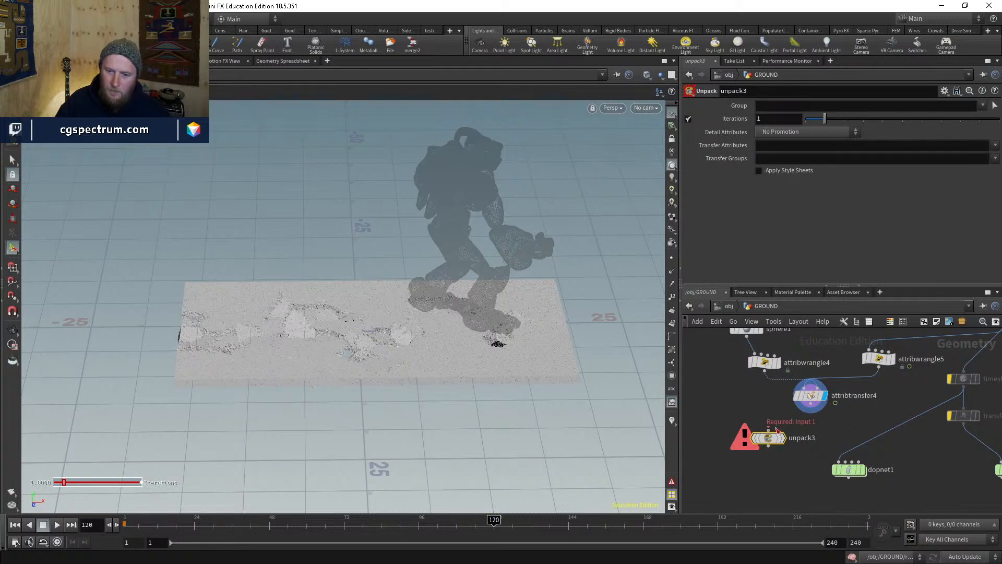
{"action": "left_click", "coordinate": [771, 429]}
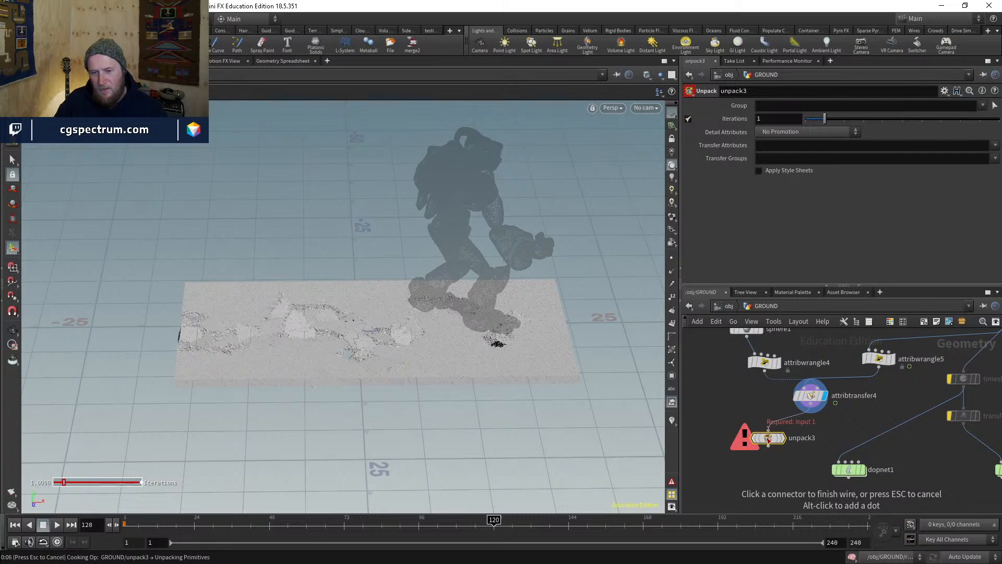
{"action": "left_click", "coordinate": [772, 440]}
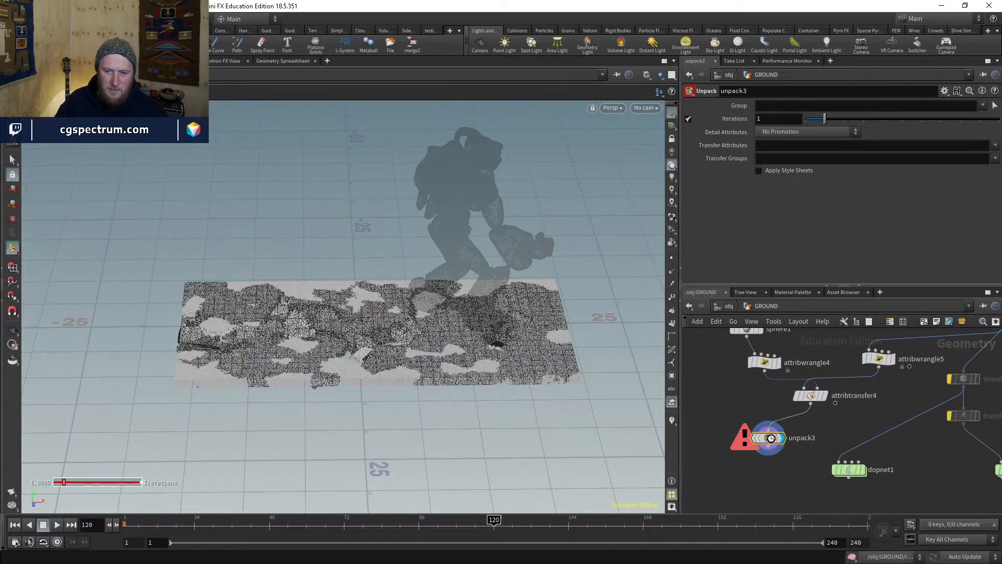
{"action": "left_click_drag", "start_coordinate": [772, 440], "coordinate": [730, 444]}
- Replace unpack3 with rbdconfigure1 under attribtransfer4 and set its display flag
{"action": "key", "text": "Tab"}
{"action": "type", "text": "rbd"}
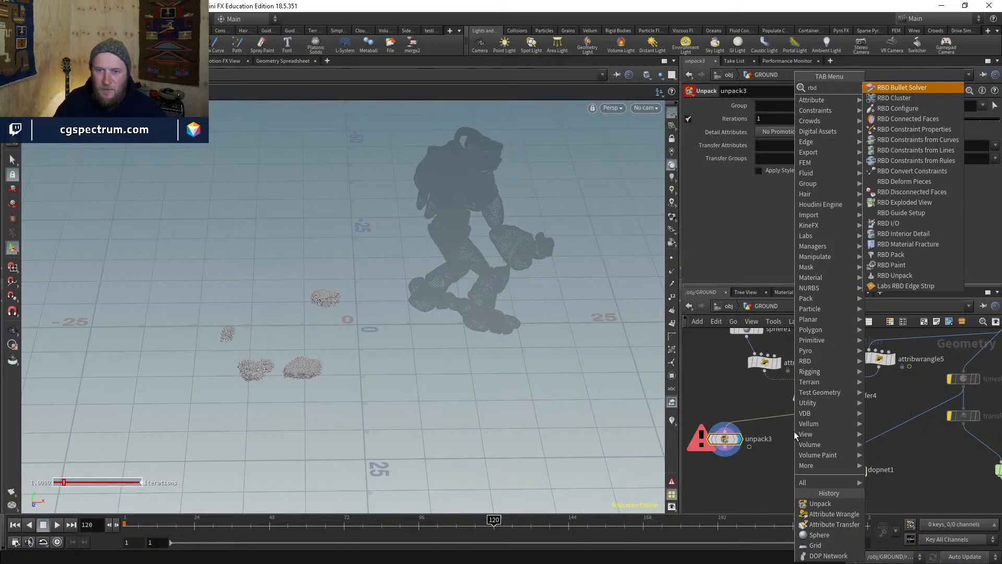
{"action": "key", "text": "Down"}
{"action": "key", "text": "Down"}
{"action": "key", "text": "Return"}
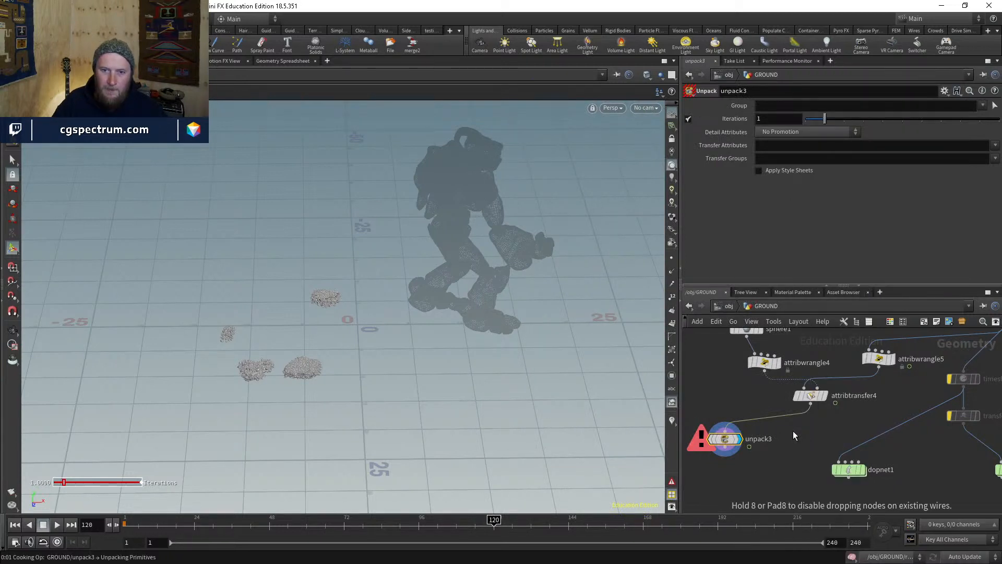
{"action": "left_click", "coordinate": [794, 435]}
{"action": "left_click", "coordinate": [722, 440]}
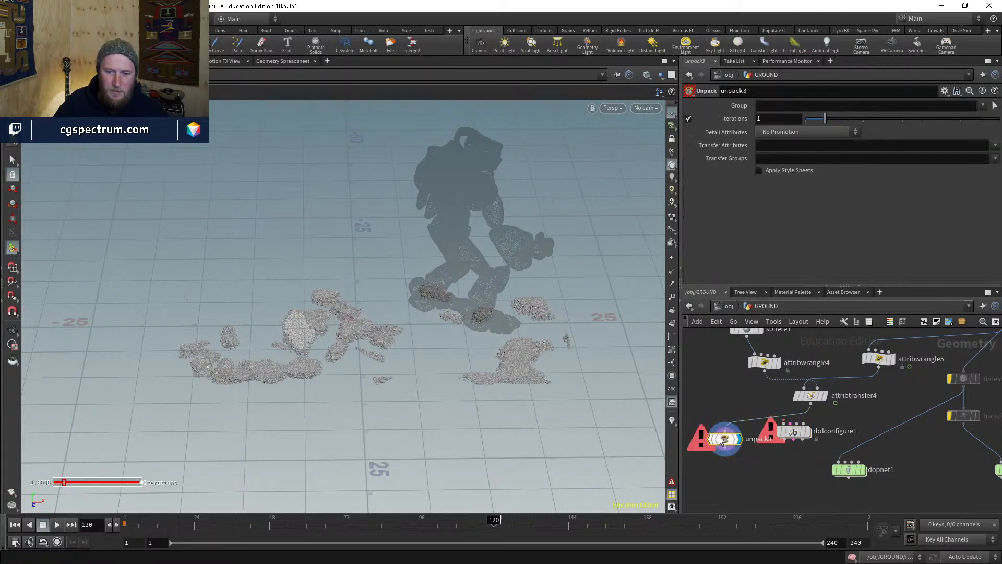
{"action": "key", "text": "Delete"}
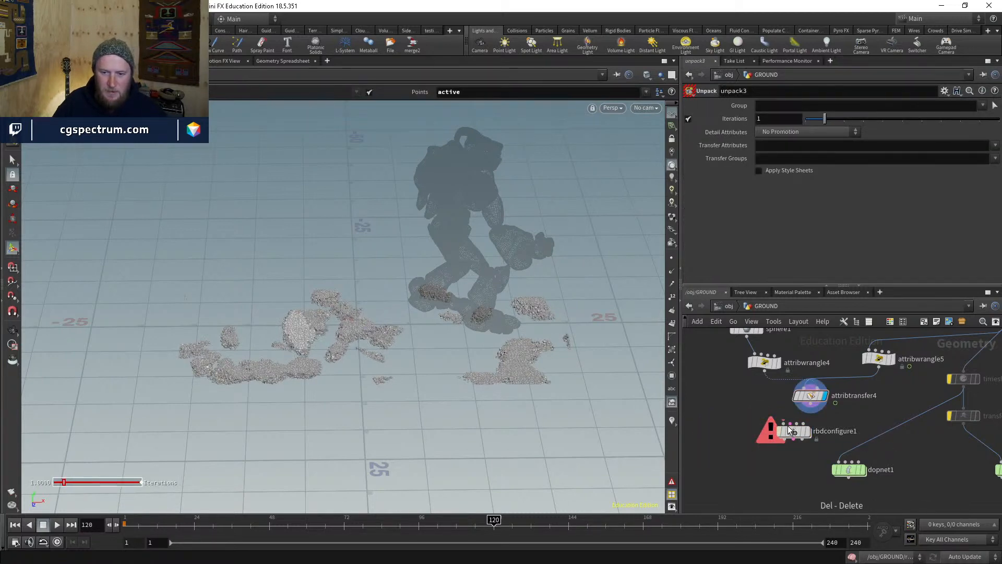
{"action": "left_click_drag", "start_coordinate": [793, 433], "coordinate": [747, 440]}
{"action": "scroll", "coordinate": [756, 440], "scroll_direction": "up", "scroll_amount": 3}
{"action": "left_click", "coordinate": [764, 440]}
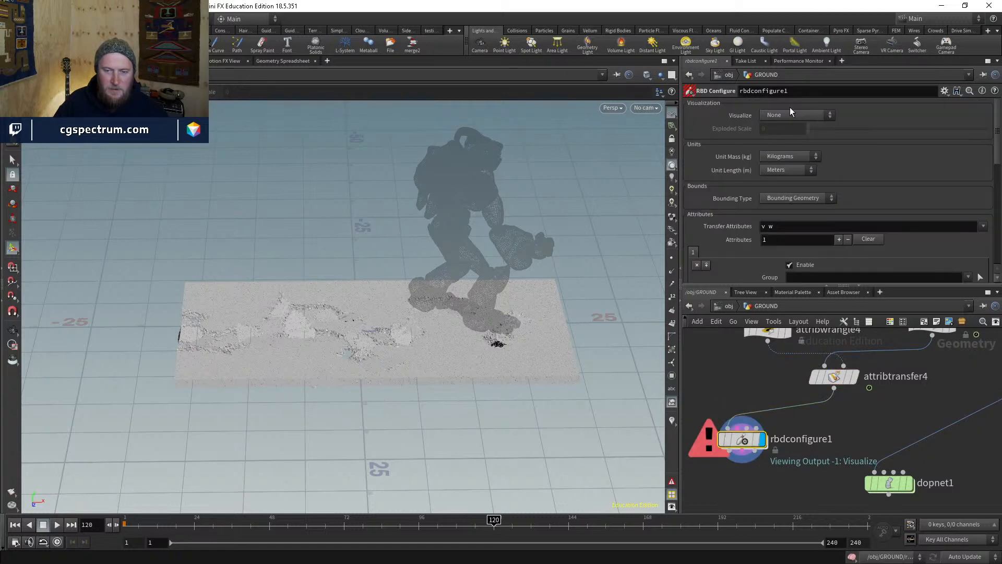
- Set rbdconfigure1's Visualize mode to Active and view the slab from above near frame 72
{"action": "left_click", "coordinate": [790, 113]}
{"action": "left_click", "coordinate": [789, 136]}
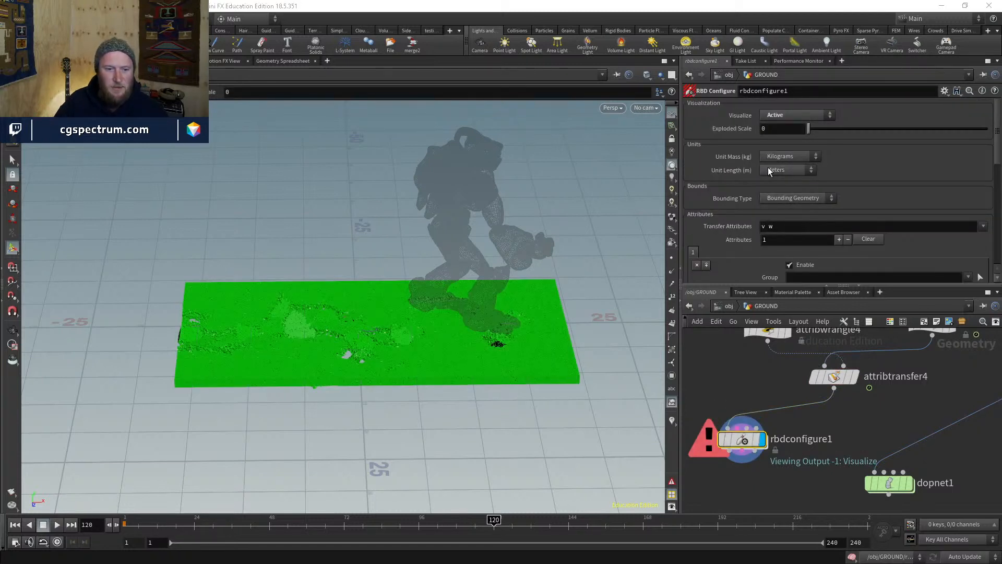
{"action": "mouse_move", "coordinate": [412, 322]}
{"action": "left_mouse_down"}
{"action": "mouse_move", "coordinate": [405, 384]}
{"action": "mouse_move", "coordinate": [409, 340]}
{"action": "left_mouse_up"}
{"action": "left_click", "coordinate": [347, 520]}
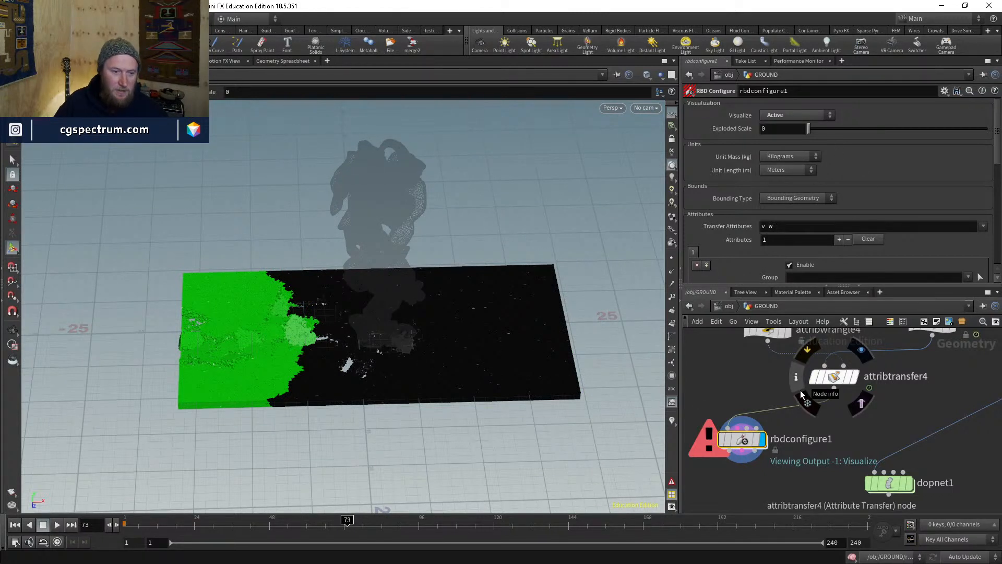
- Inspect rbdconfigure1's geometry info and attributes while orbiting the slab
{"action": "middle_click", "coordinate": [743, 441]}
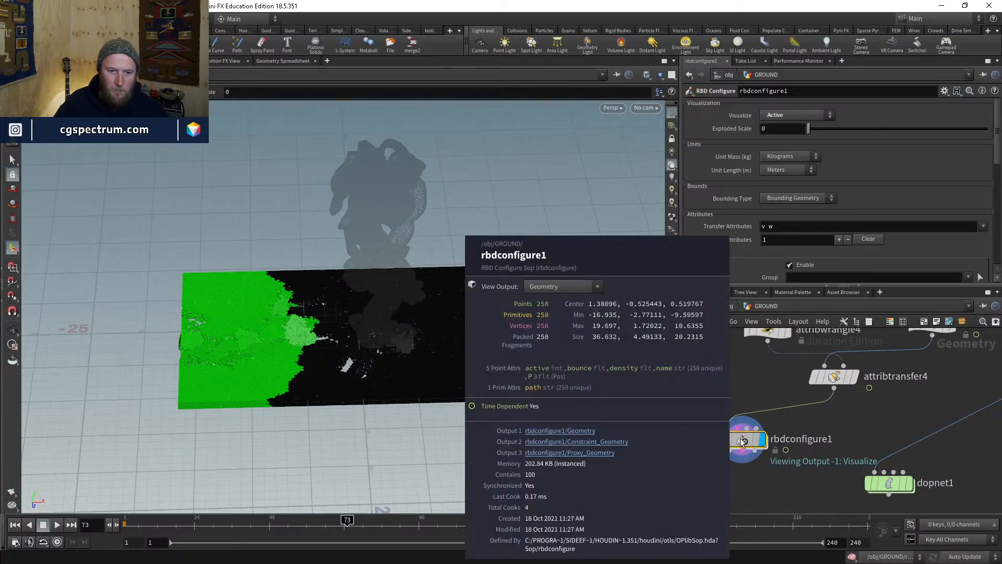
{"action": "left_click_drag", "start_coordinate": [416, 342], "coordinate": [553, 325]}
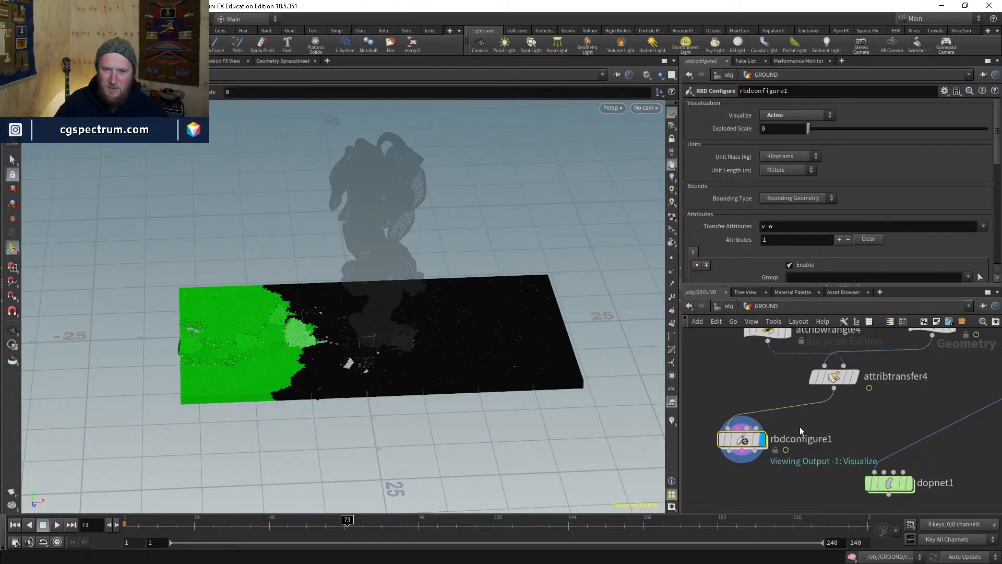
{"action": "middle_click_drag", "start_coordinate": [800, 425], "coordinate": [825, 389]}
{"action": "left_click_drag", "start_coordinate": [771, 408], "coordinate": [734, 402]}
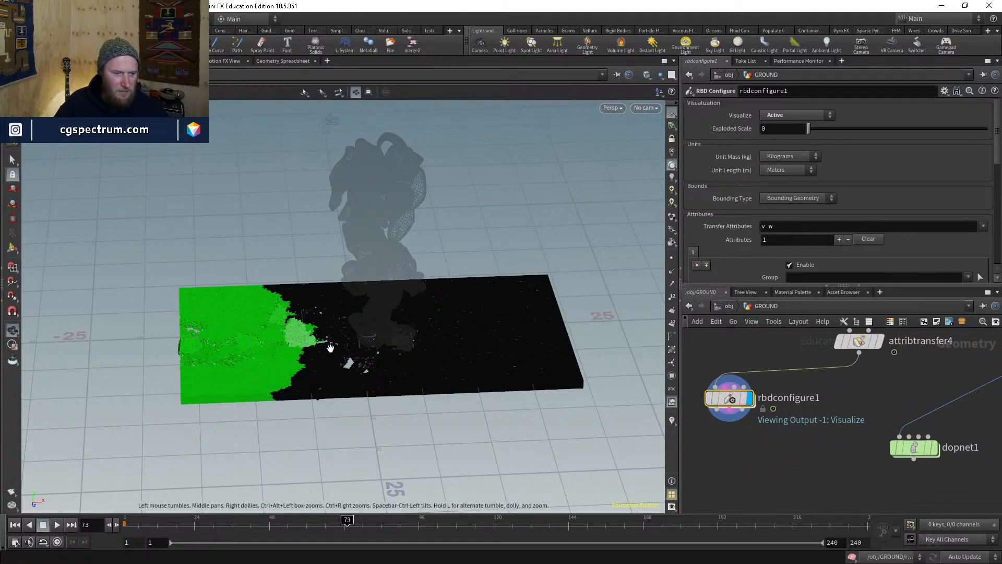
{"action": "left_click_drag", "start_coordinate": [331, 346], "coordinate": [340, 365], "text": "alt"}
- Scrub through frames 60, 65, 70, 84 and 95 to watch the green active region spread
{"action": "left_click", "coordinate": [306, 535]}
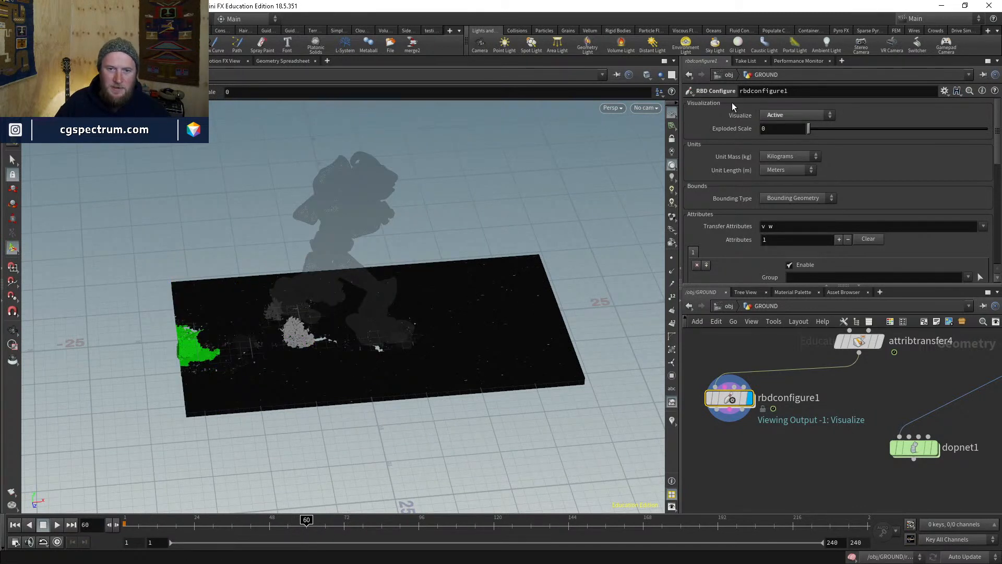
{"action": "left_click", "coordinate": [322, 524]}
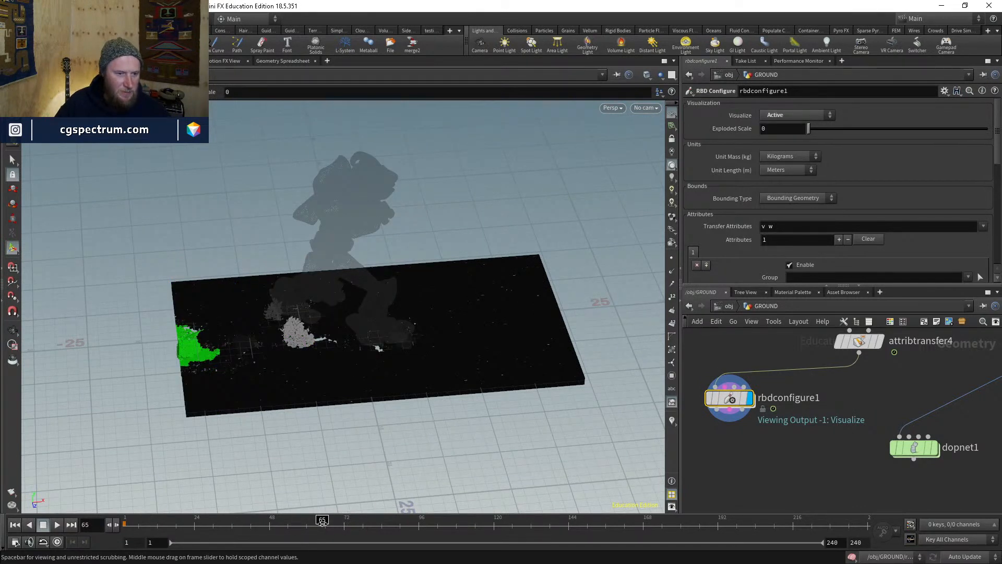
{"action": "left_click", "coordinate": [337, 522]}
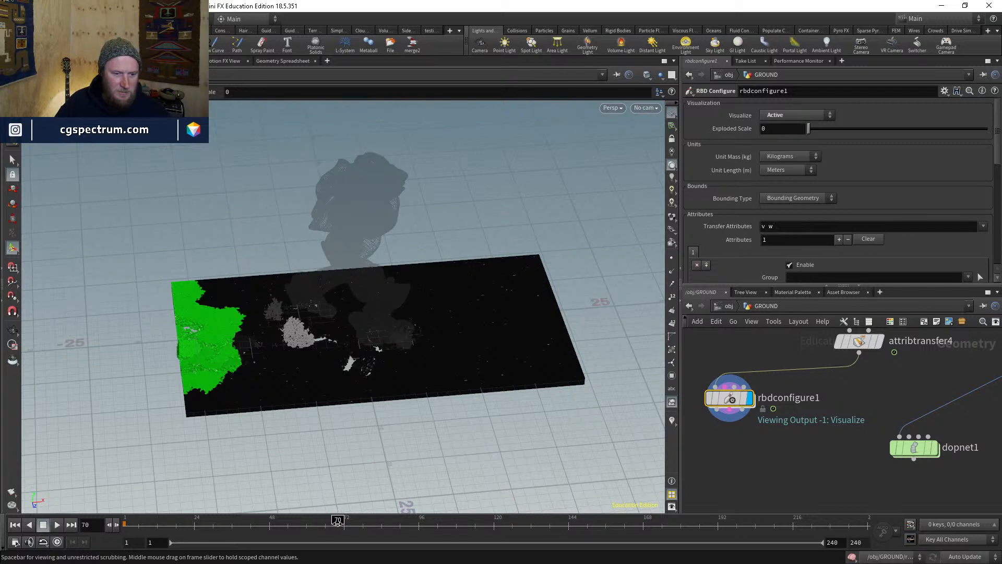
{"action": "left_click", "coordinate": [379, 523]}
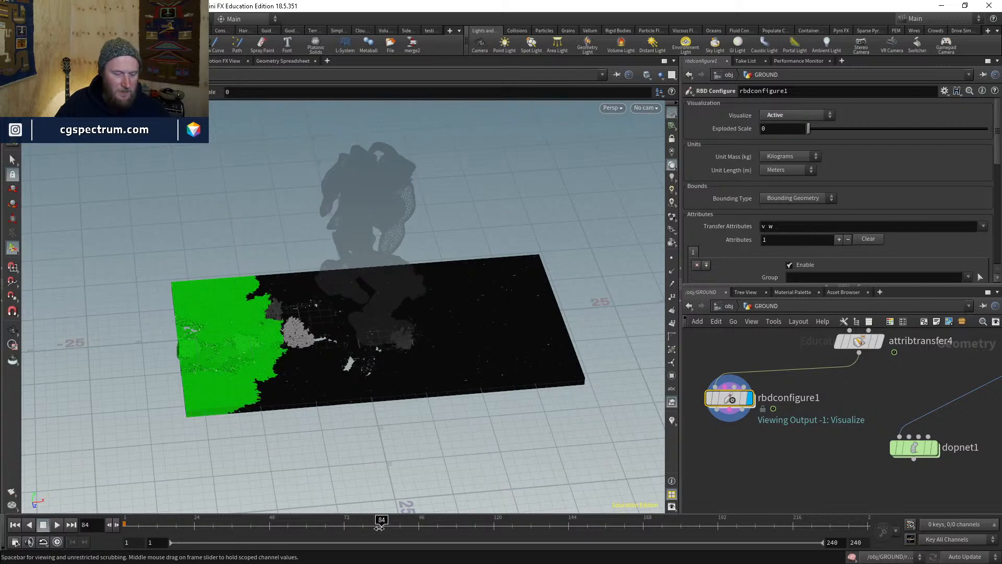
{"action": "left_click", "coordinate": [416, 528]}
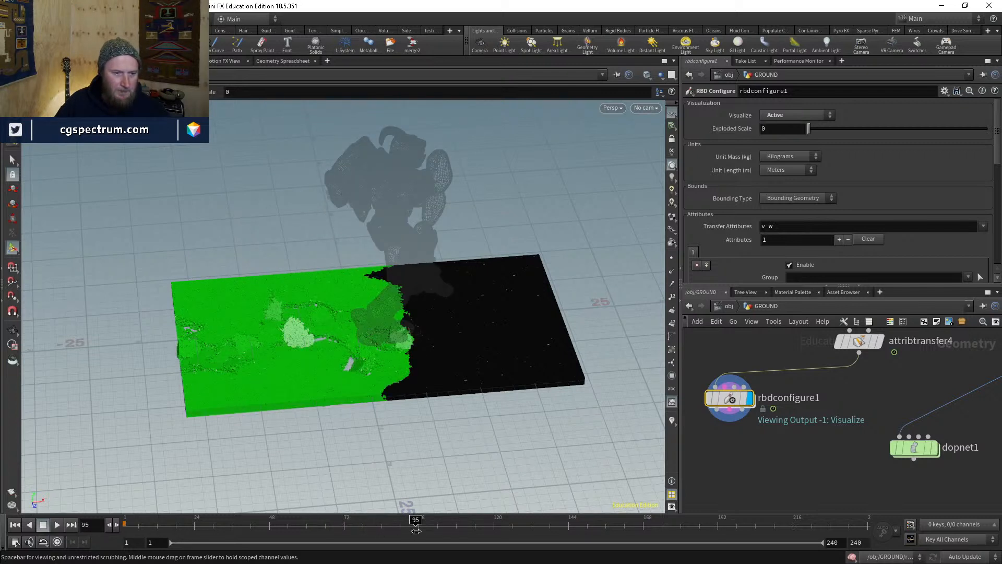
{"action": "left_click_drag", "start_coordinate": [359, 370], "coordinate": [485, 308], "text": "alt"}
{"action": "middle_click_drag", "start_coordinate": [855, 393], "coordinate": [794, 454]}
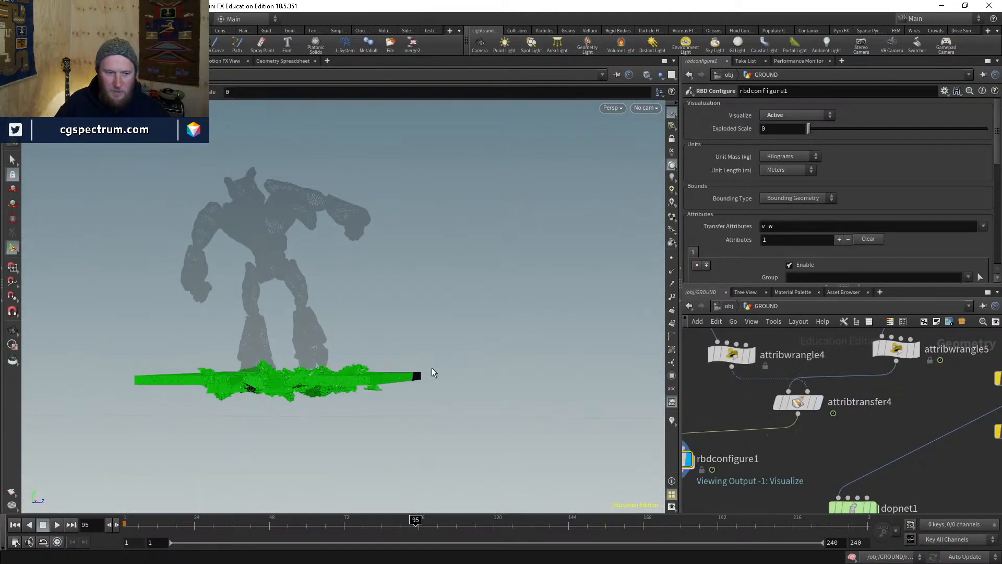
{"action": "right_click_drag", "start_coordinate": [255, 383], "coordinate": [295, 343]}
{"action": "left_click_drag", "start_coordinate": [296, 343], "coordinate": [585, 362]}
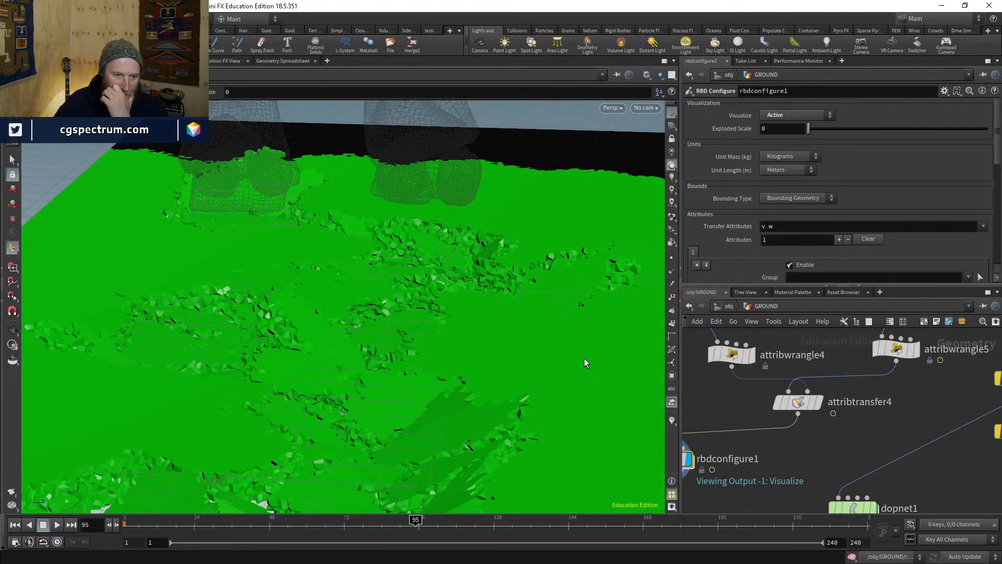
- Insert attribwrangle6 between attribtransfer4 and rbdconfigure1 and display its output
{"action": "middle_click_drag", "start_coordinate": [858, 453], "coordinate": [862, 465]}
{"action": "key", "text": "Tab"}
{"action": "type", "text": "aw"}
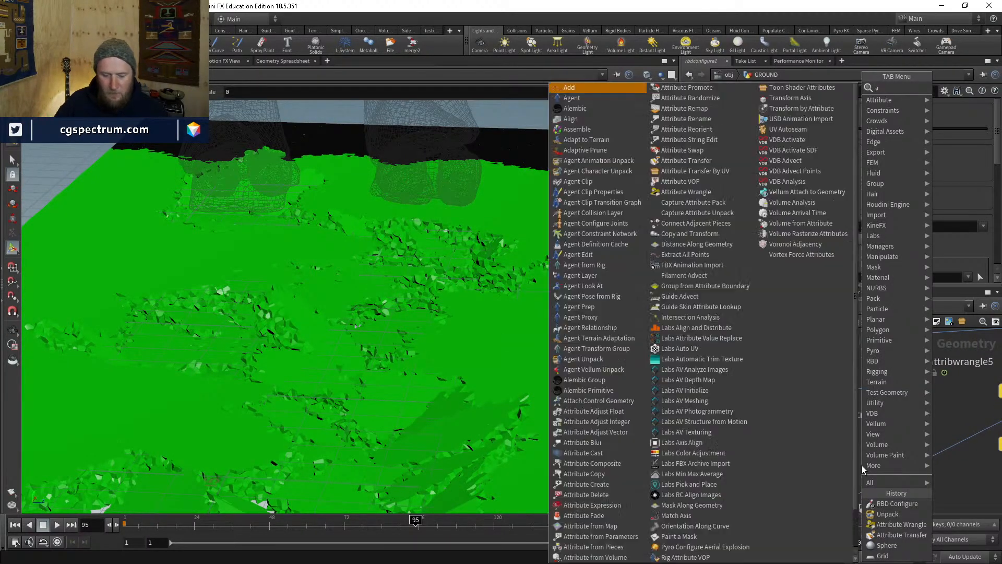
{"action": "key", "text": "Return"}
{"action": "key", "text": "Return"}
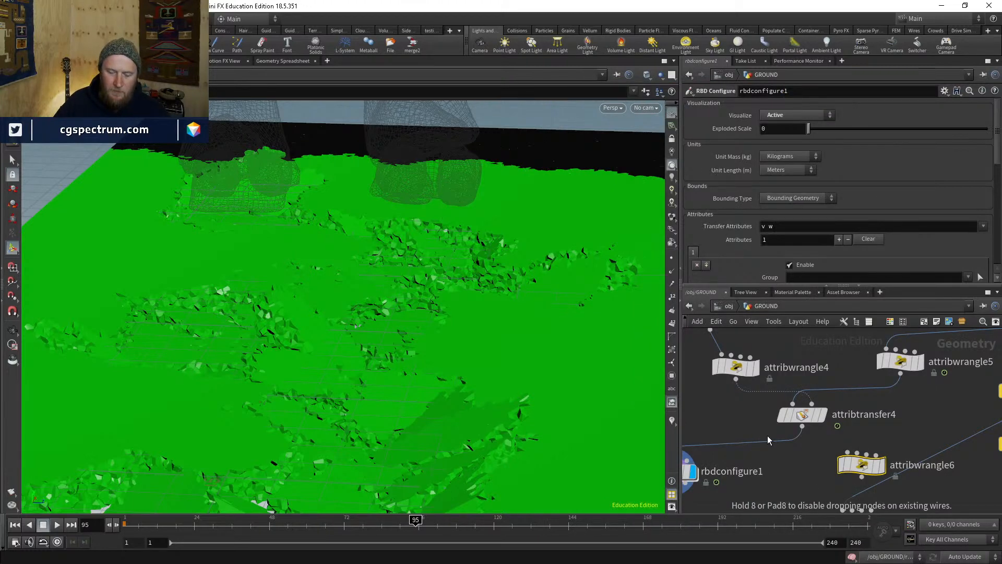
{"action": "left_click", "coordinate": [767, 435]}
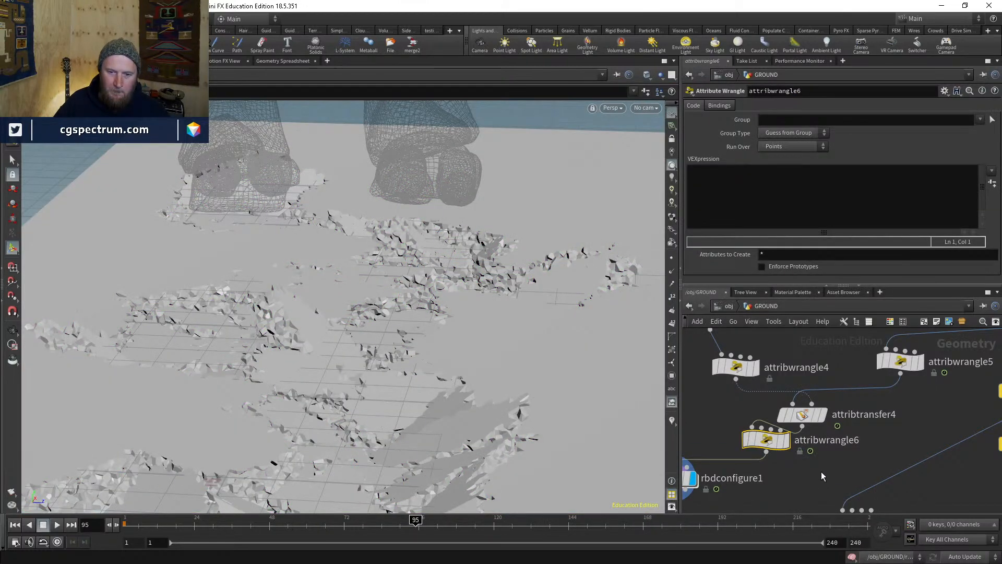
{"action": "middle_click_drag", "start_coordinate": [822, 472], "coordinate": [802, 442]}
{"action": "left_click", "coordinate": [798, 429]}
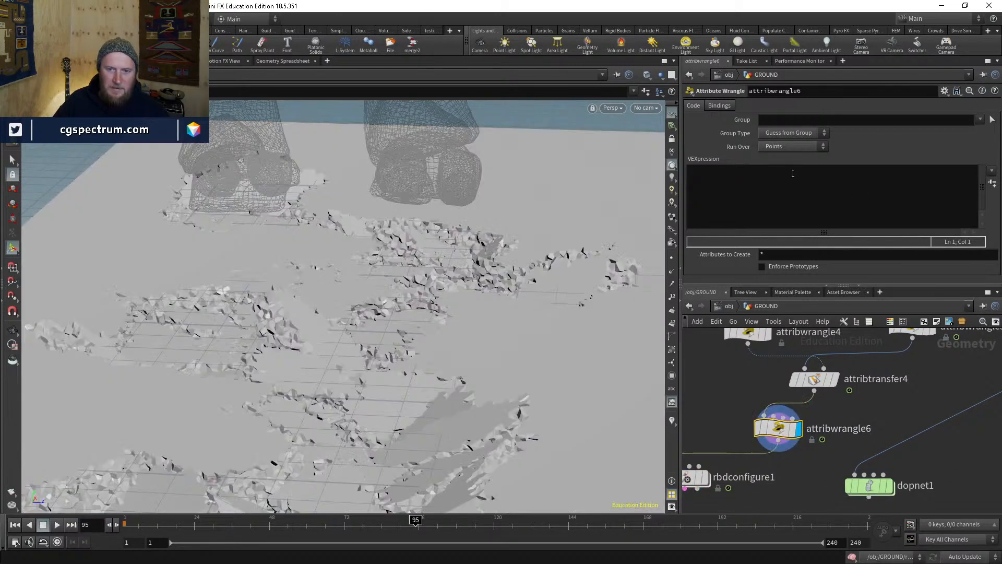
- Write the VEX code if(@P.y<0){ i@active=0; } in attribwrangle6
{"action": "left_click", "coordinate": [790, 177]}
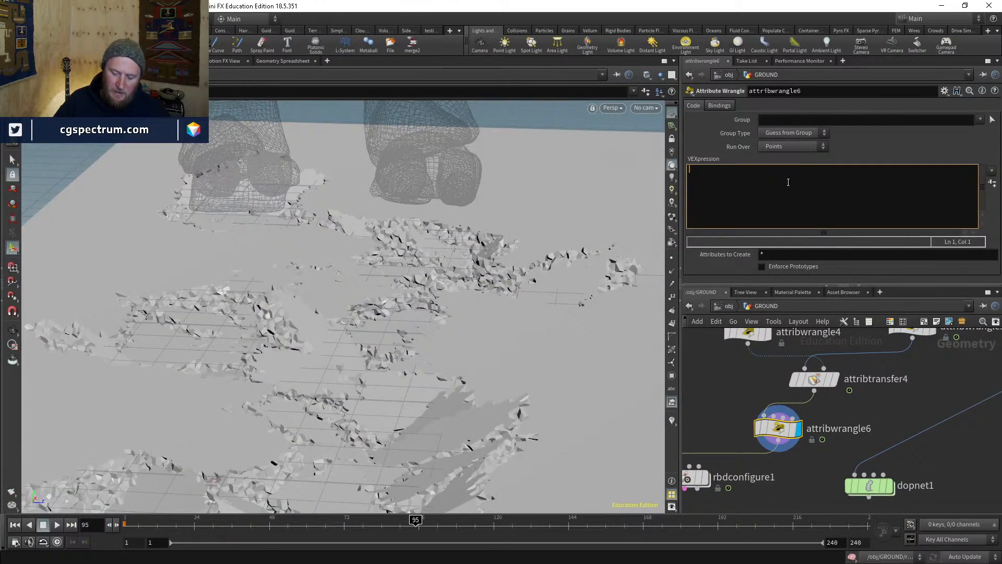
{"action": "type", "text": "if("}
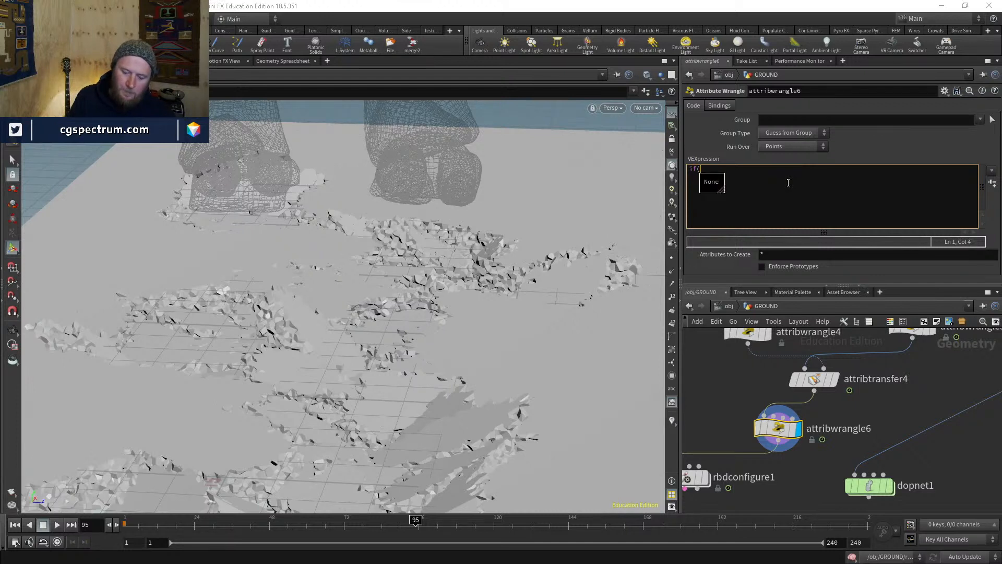
{"action": "type", "text": "P.y<"}
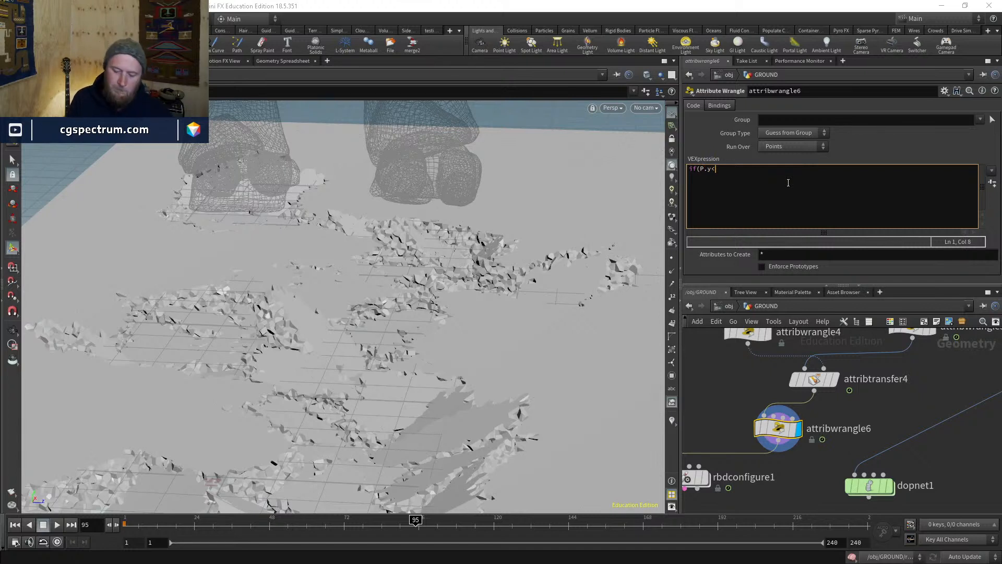
{"action": "type", "text": "0)"}
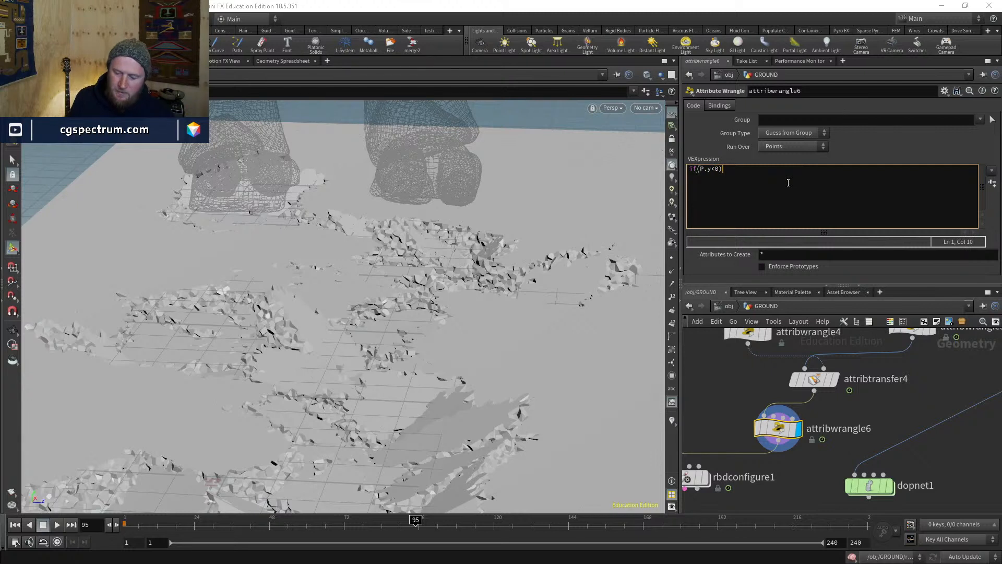
{"action": "type", "text": "{"}
{"action": "key", "text": "Return"}
{"action": "type", "text": "i"}
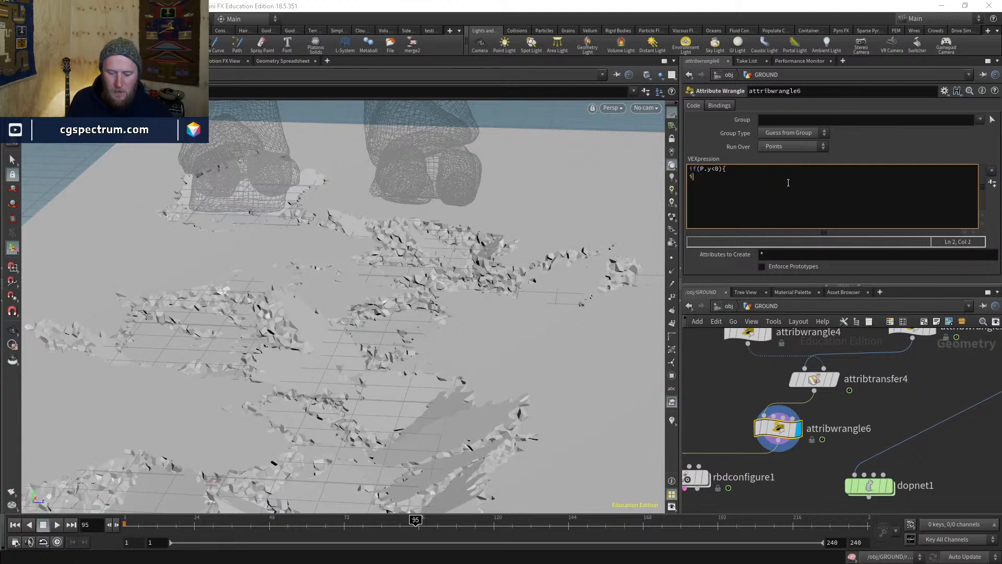
{"action": "type", "text": "@active="}
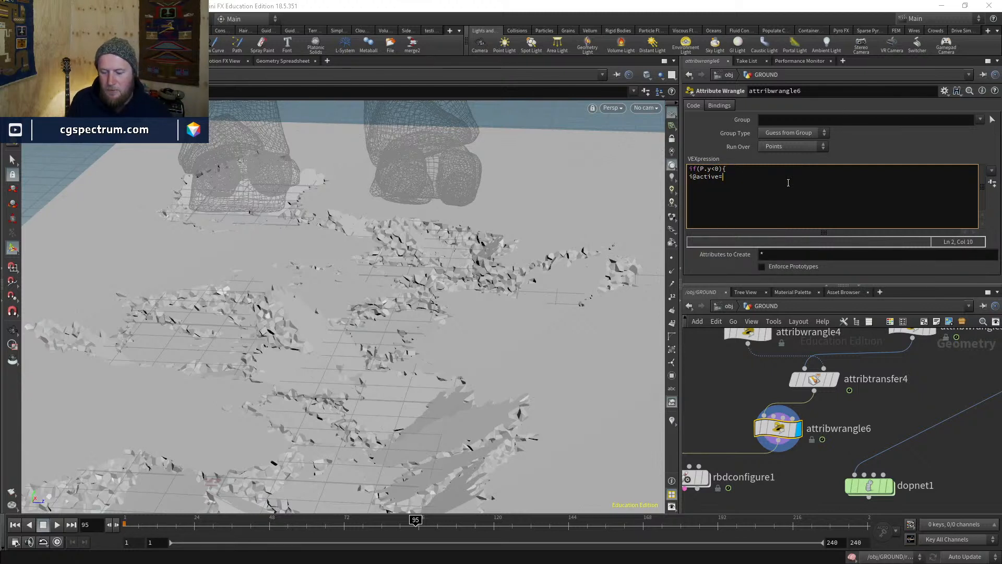
{"action": "type", "text": "0"}
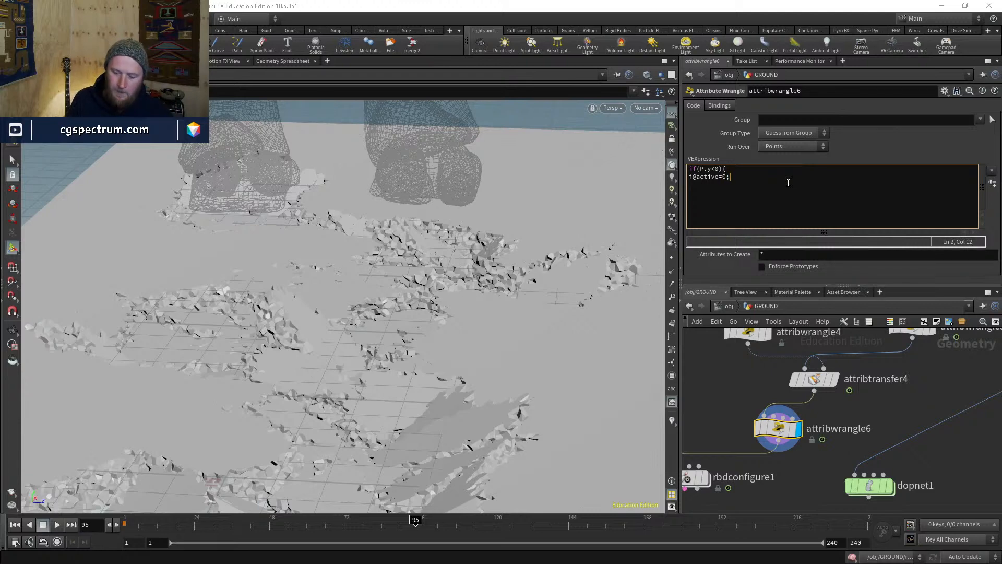
{"action": "type", "text": ";"}
{"action": "key", "text": "Return"}
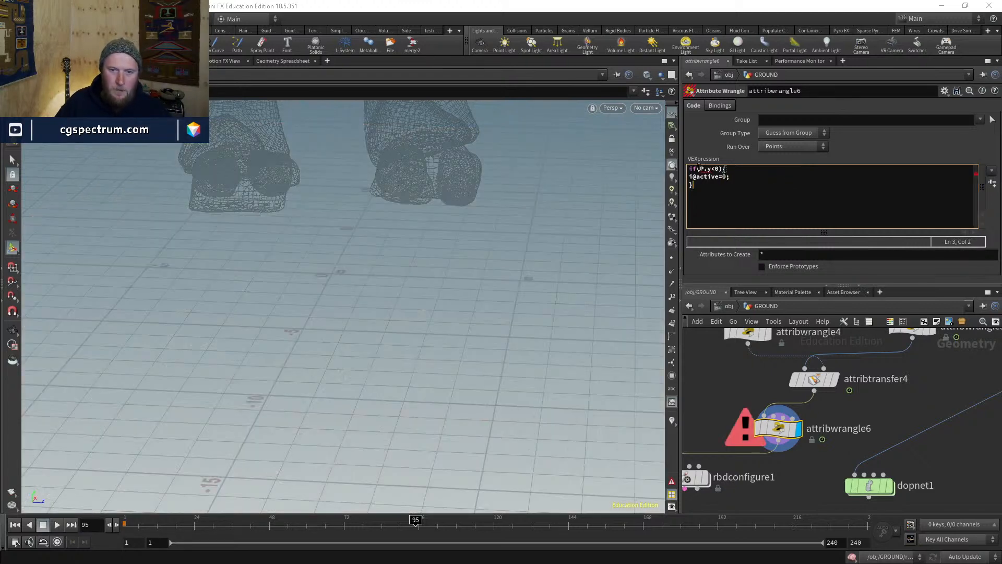
{"action": "left_click", "coordinate": [698, 169]}
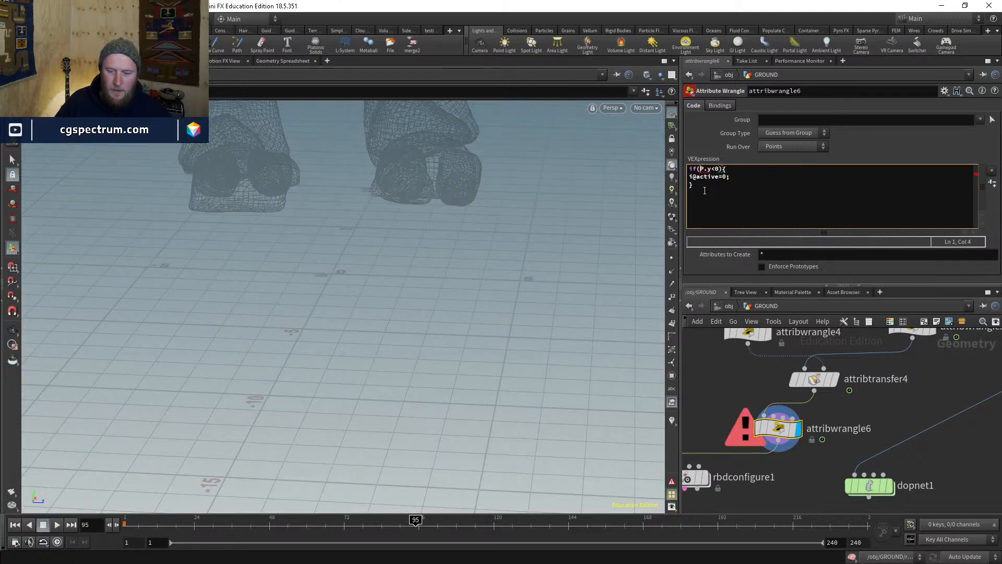
{"action": "type", "text": "@"}
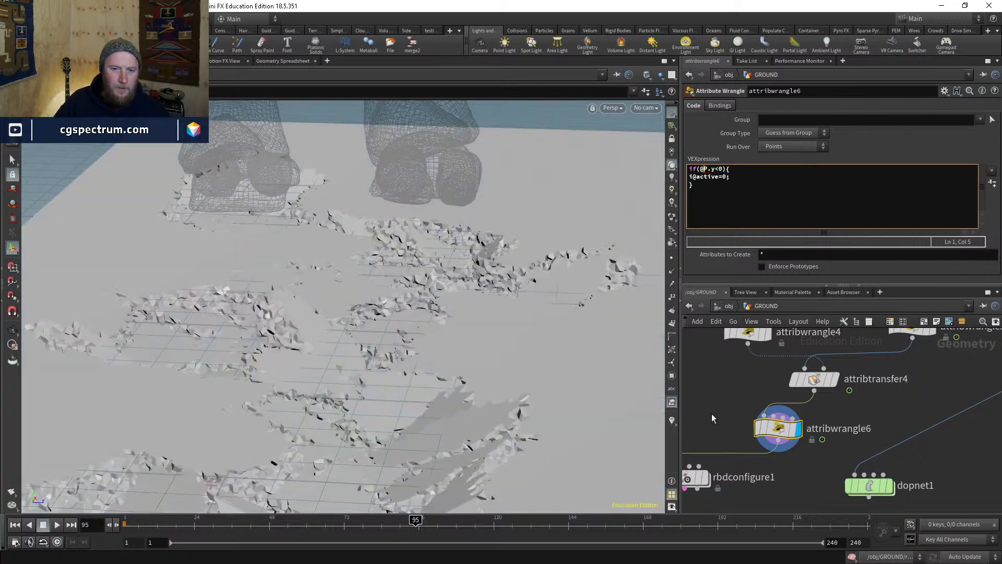
{"action": "middle_click_drag", "start_coordinate": [698, 458], "coordinate": [722, 409]}
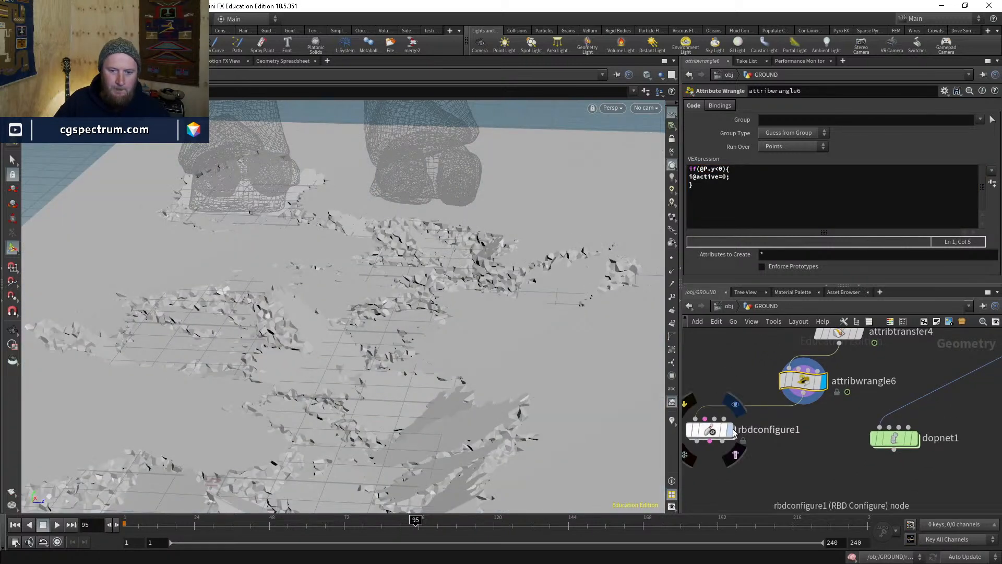
- Display rbdconfigure1's Active visualization and view the slab from a low side angle
{"action": "left_click", "coordinate": [728, 430]}
{"action": "left_click", "coordinate": [713, 431]}
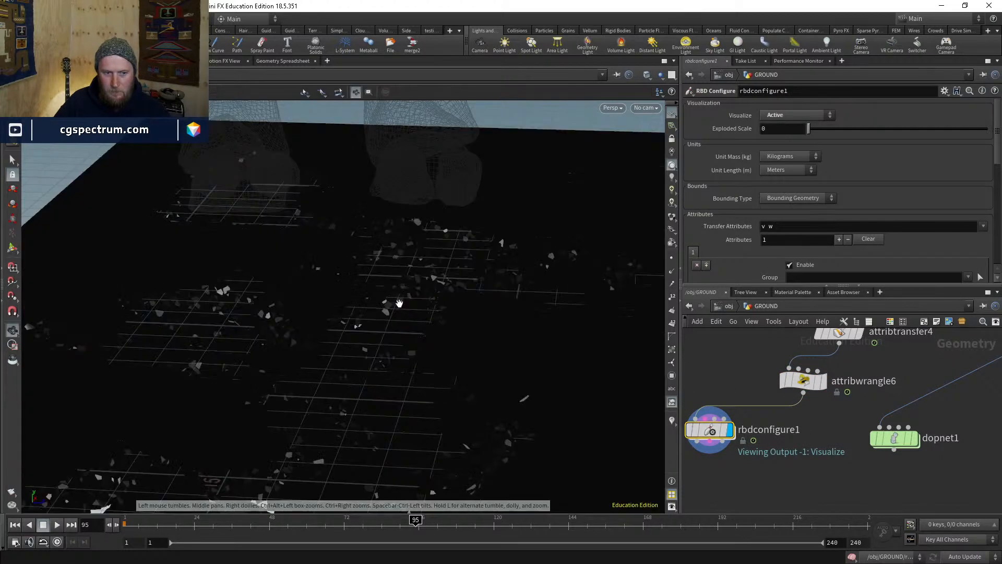
{"action": "right_click_drag", "start_coordinate": [399, 302], "coordinate": [408, 355], "text": "alt"}
{"action": "left_click_drag", "start_coordinate": [407, 356], "coordinate": [357, 325], "text": "alt"}
- Change the wrangle condition to @P.y<1, compare the active pieces, and redisplay the wrangle
{"action": "left_click", "coordinate": [804, 382]}
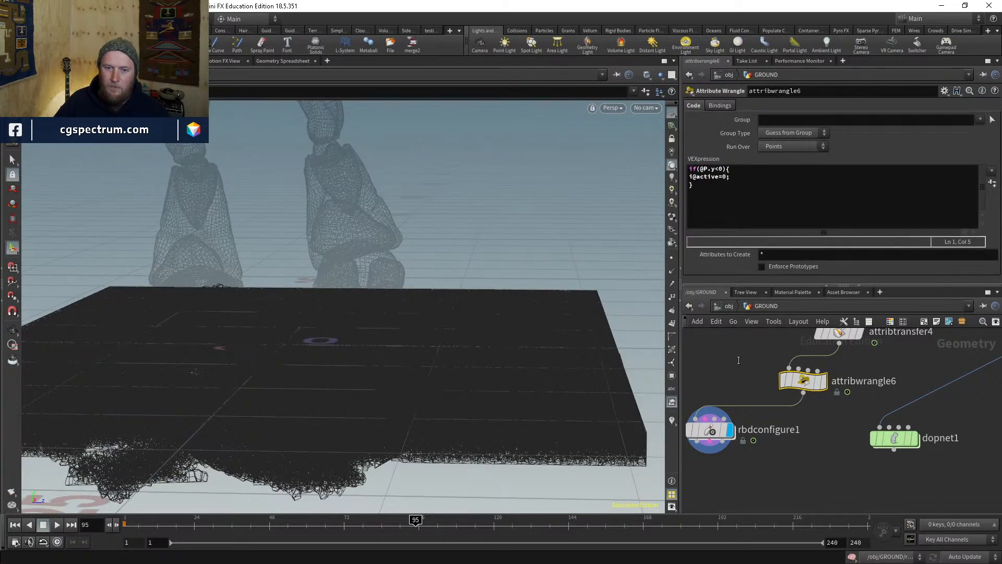
{"action": "left_click", "coordinate": [724, 169]}
{"action": "key", "text": "BackSpace"}
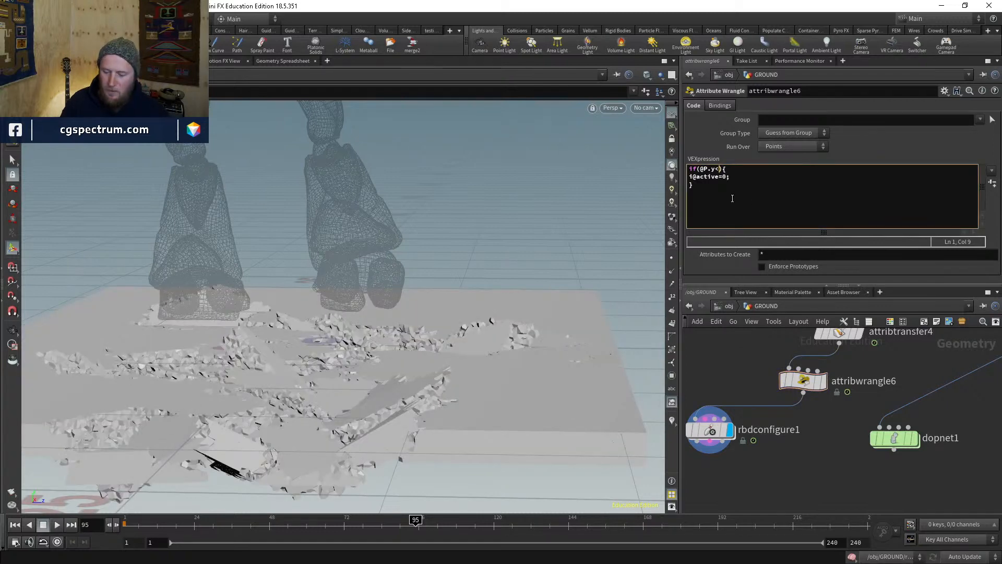
{"action": "type", "text": "1"}
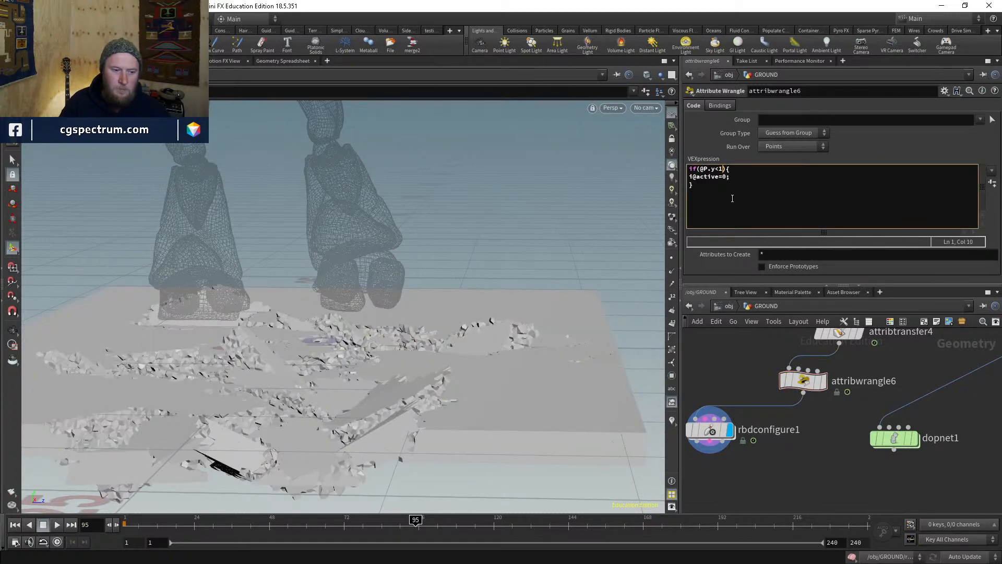
{"action": "left_click", "coordinate": [709, 429]}
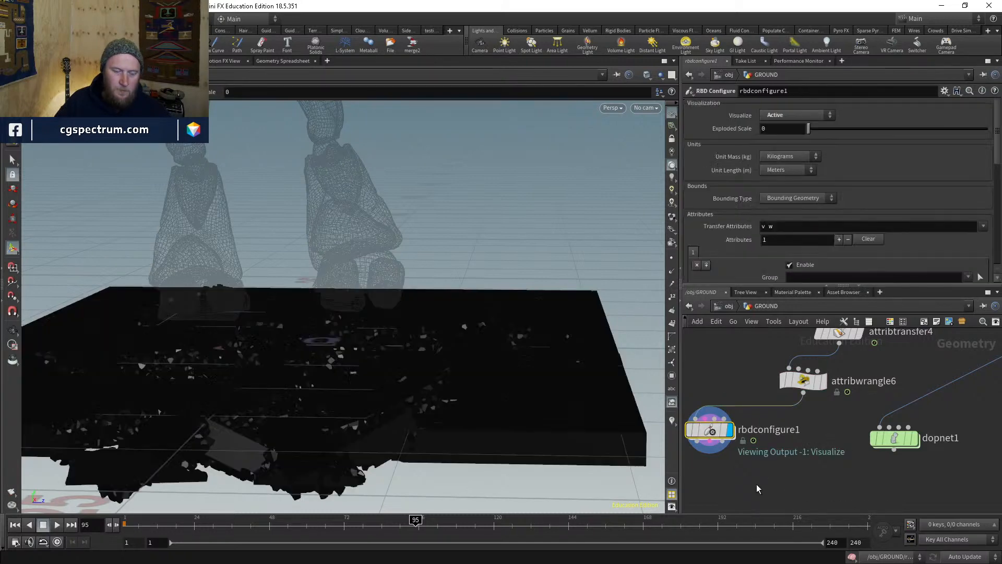
{"action": "left_click", "coordinate": [804, 385]}
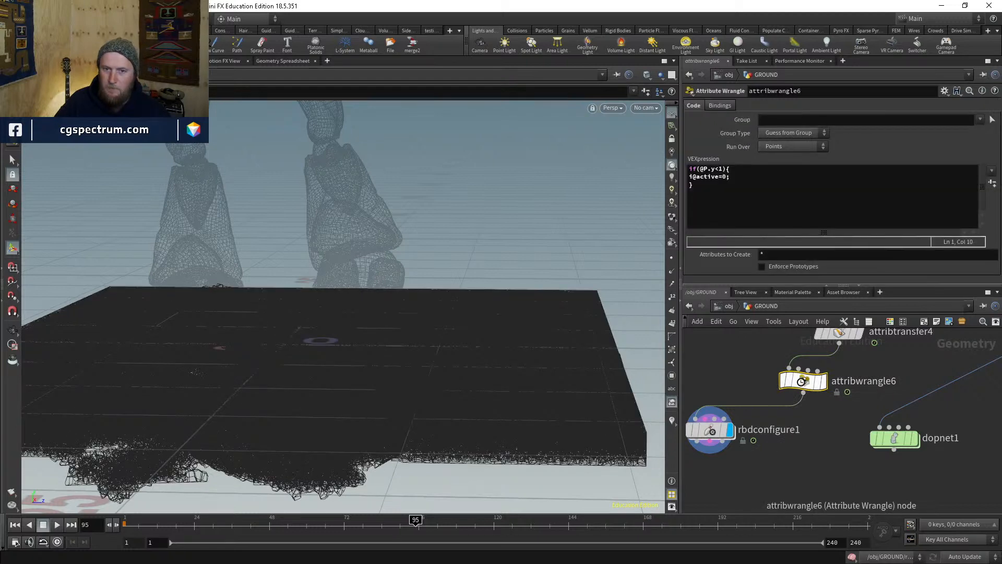
{"action": "left_click", "coordinate": [823, 380]}
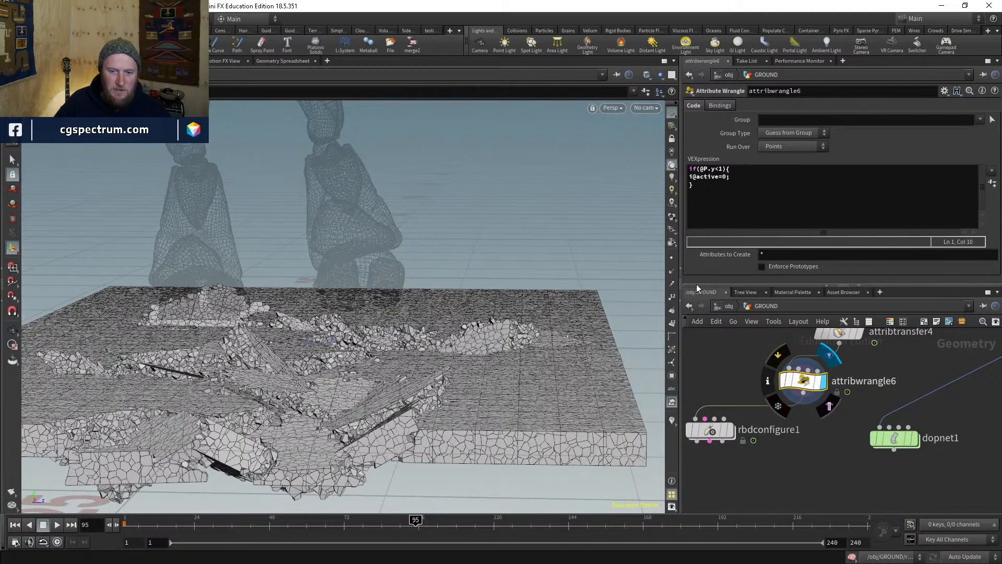
- Open the sorted Geometry Spreadsheet and try height thresholds 2 and then 0
{"action": "left_click", "coordinate": [295, 60]}
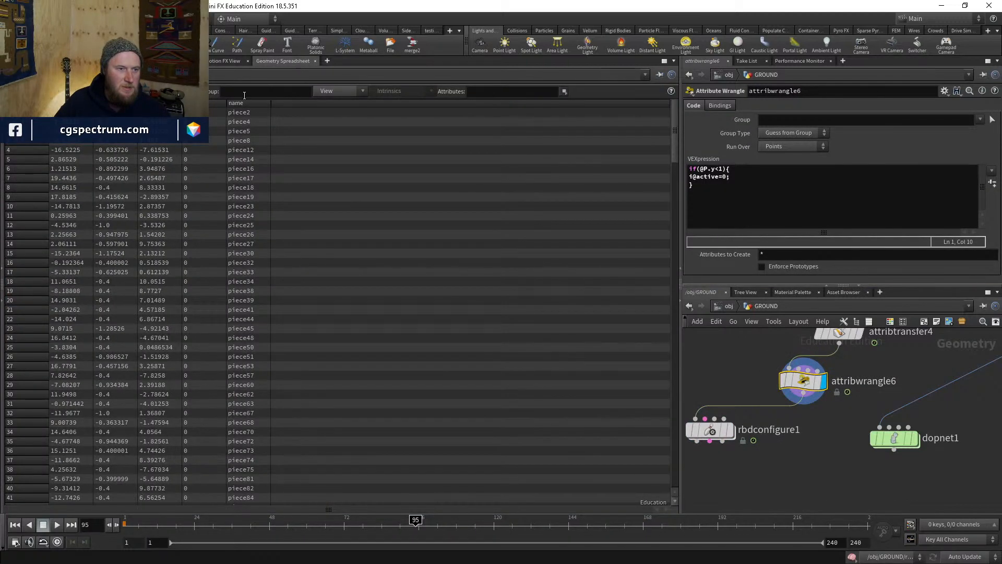
{"action": "left_click", "coordinate": [209, 105]}
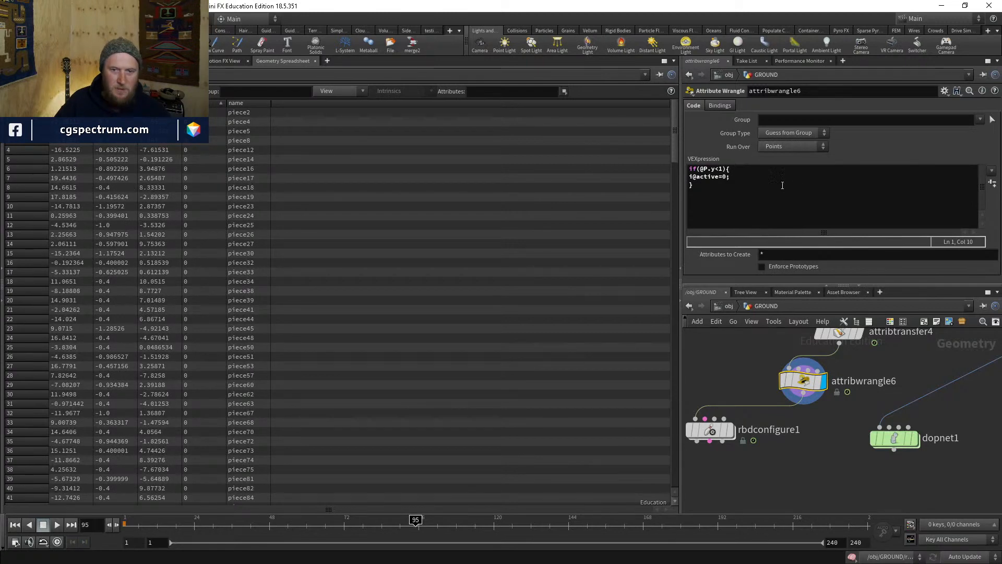
{"action": "key", "text": "BackSpace"}
{"action": "type", "text": "2"}
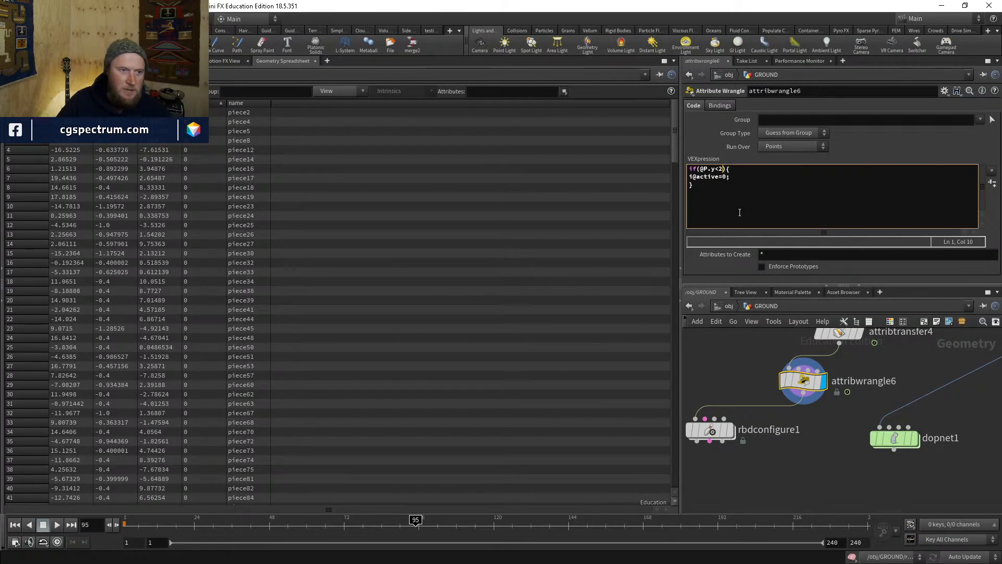
{"action": "key", "text": "BackSpace"}
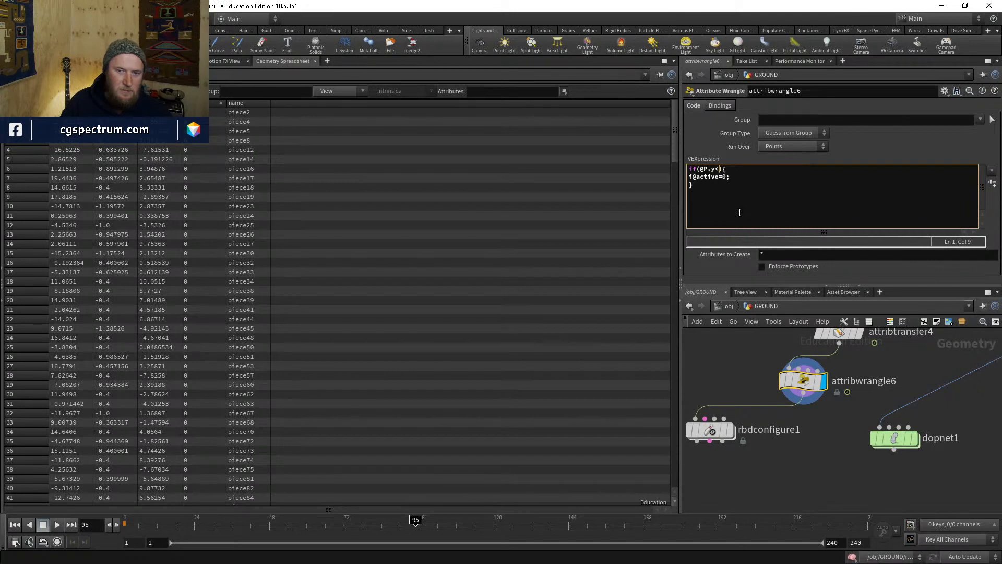
{"action": "type", "text": "0"}
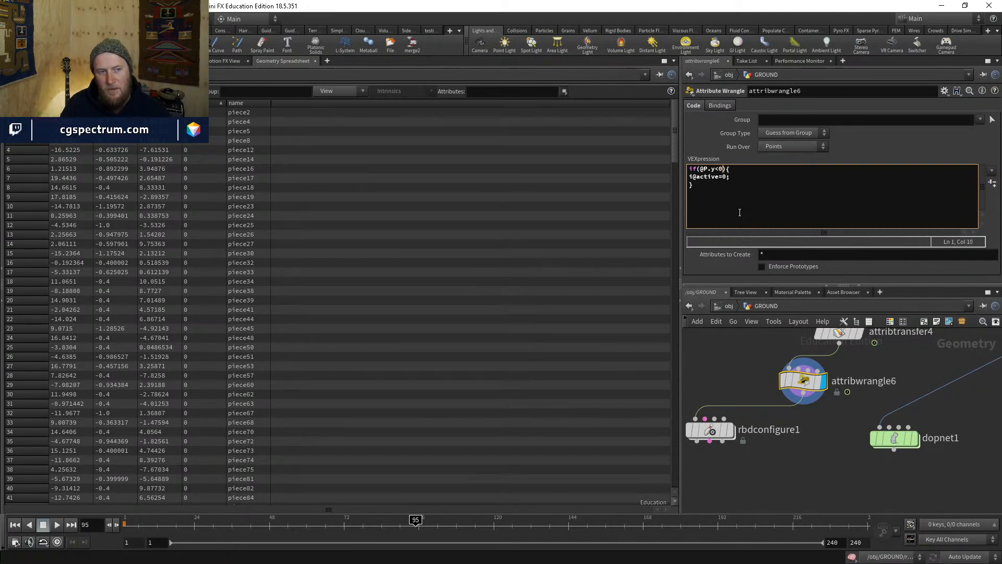
{"action": "key", "text": "ctrl+Return"}
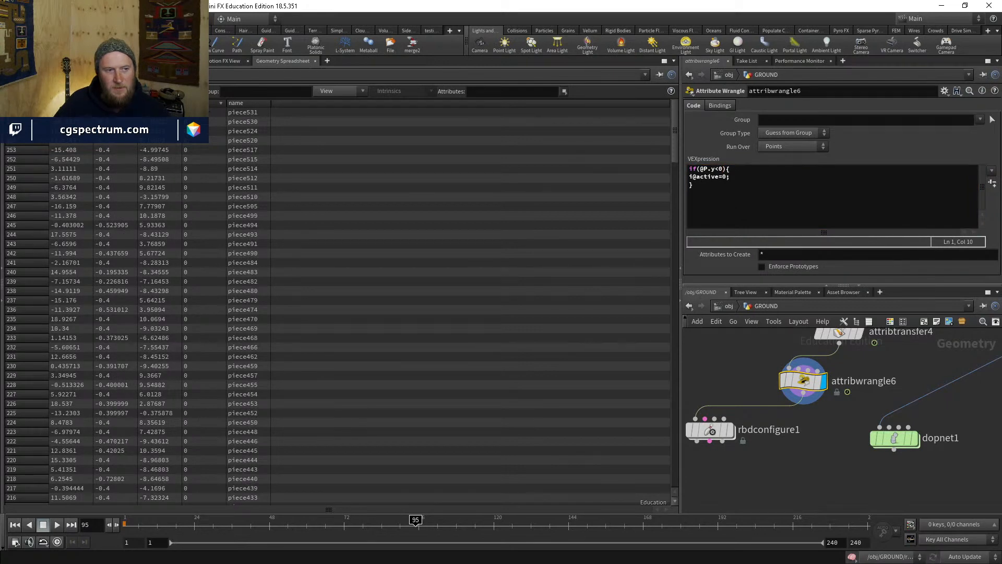
- Set the threshold to -1, refresh the active values, and return to Scene View
{"action": "left_click", "coordinate": [720, 168]}
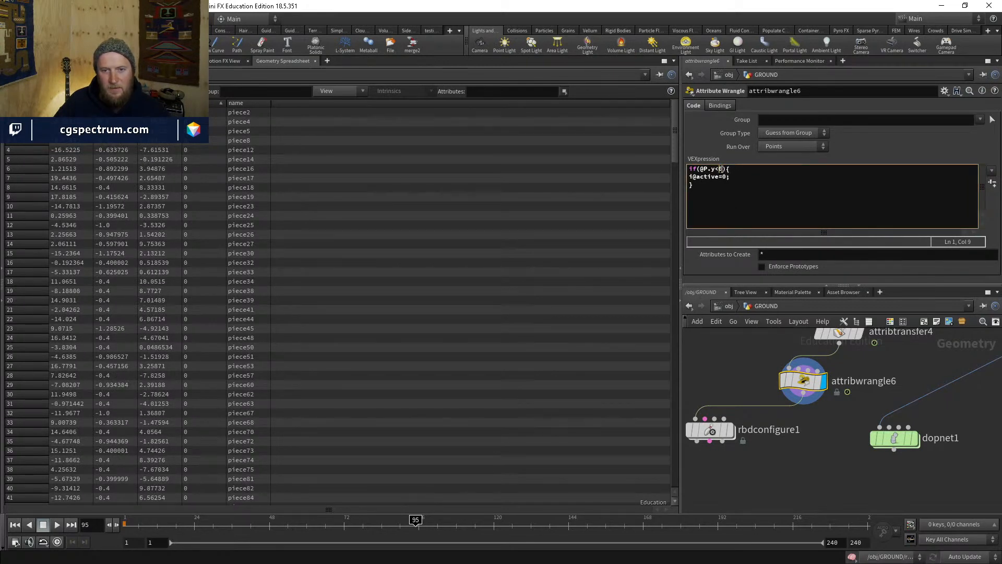
{"action": "key", "text": "Right"}
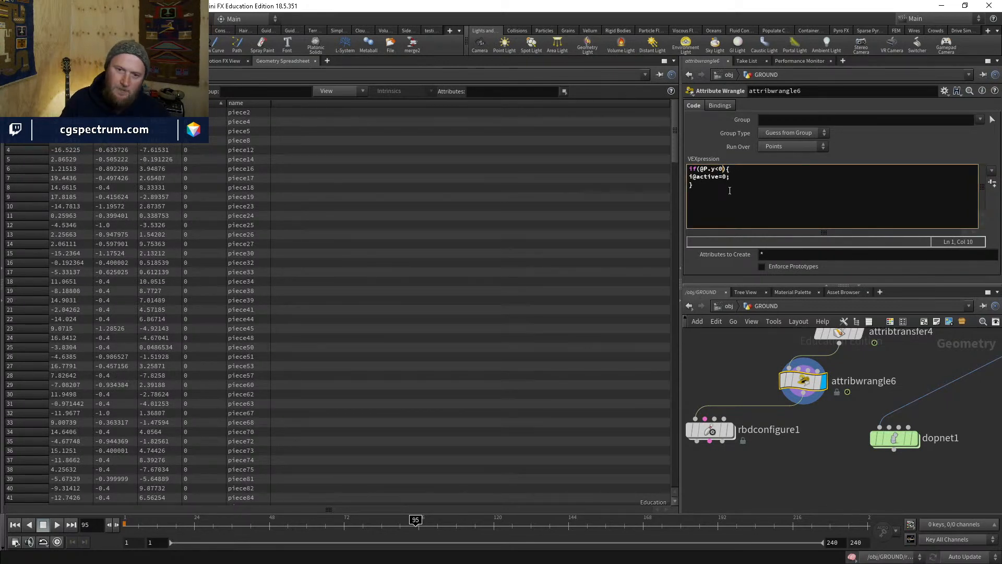
{"action": "key", "text": "BackSpace"}
{"action": "type", "text": "-"}
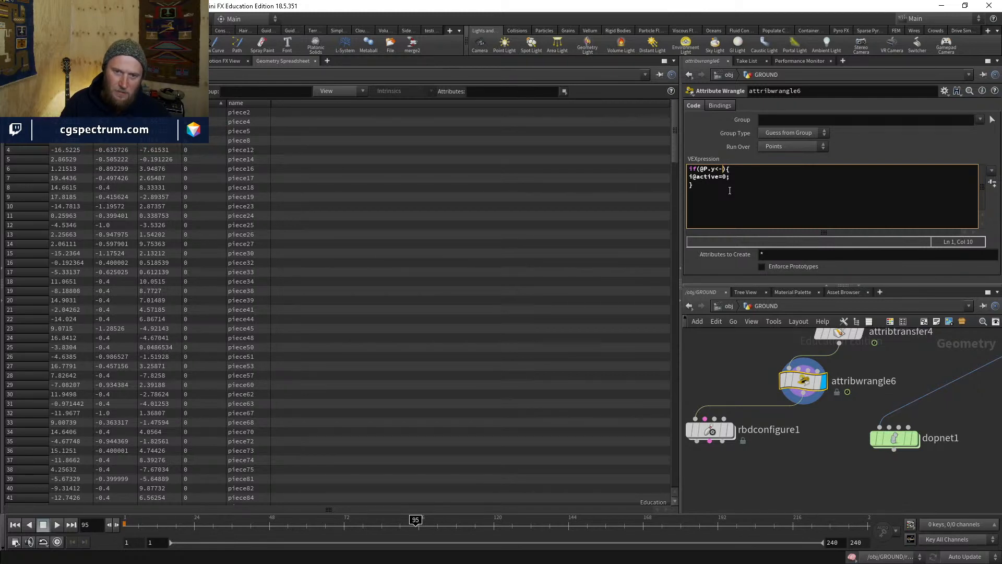
{"action": "type", "text": "1"}
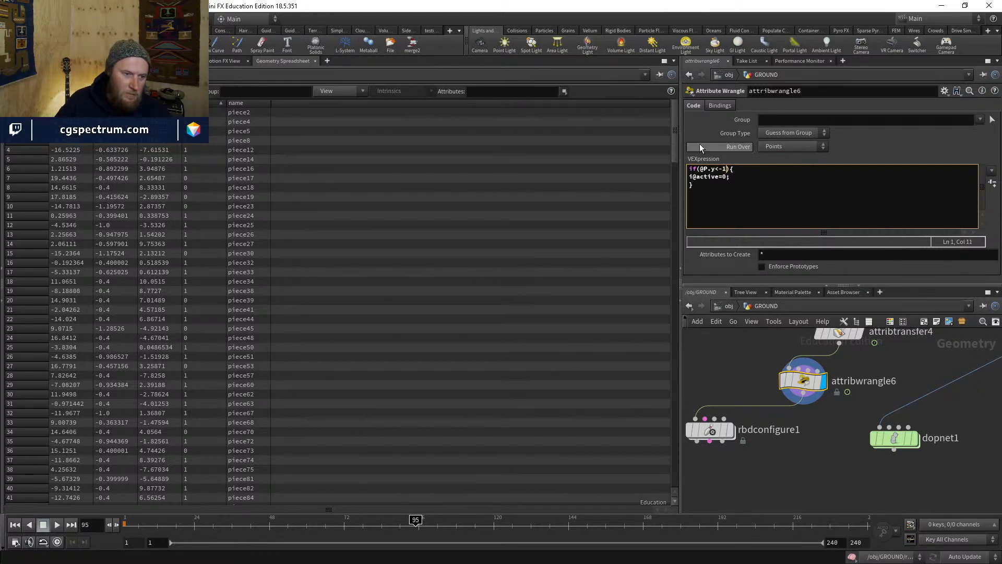
{"action": "left_click", "coordinate": [200, 104]}
{"action": "left_click", "coordinate": [201, 103]}
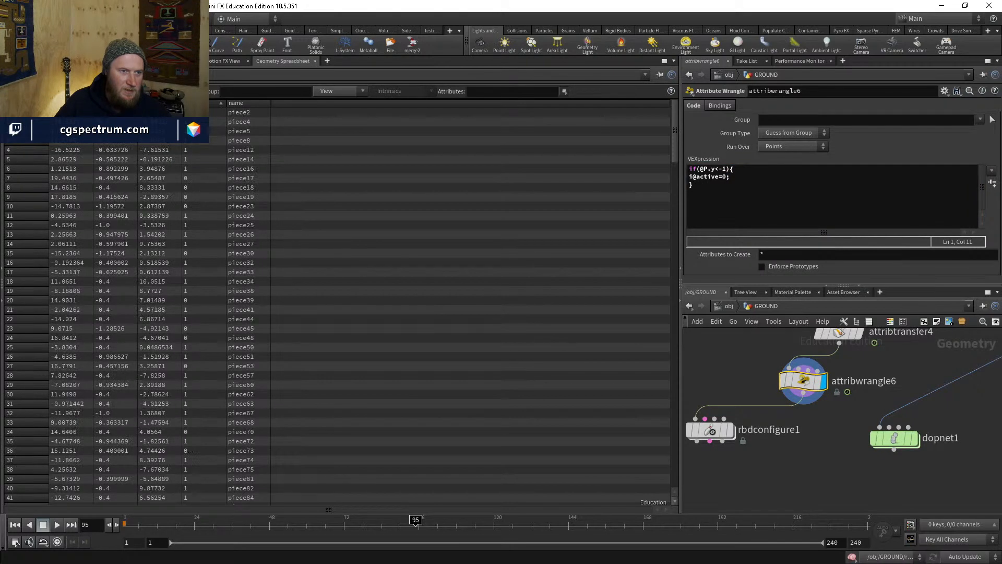
{"action": "left_click", "coordinate": [22, 61]}
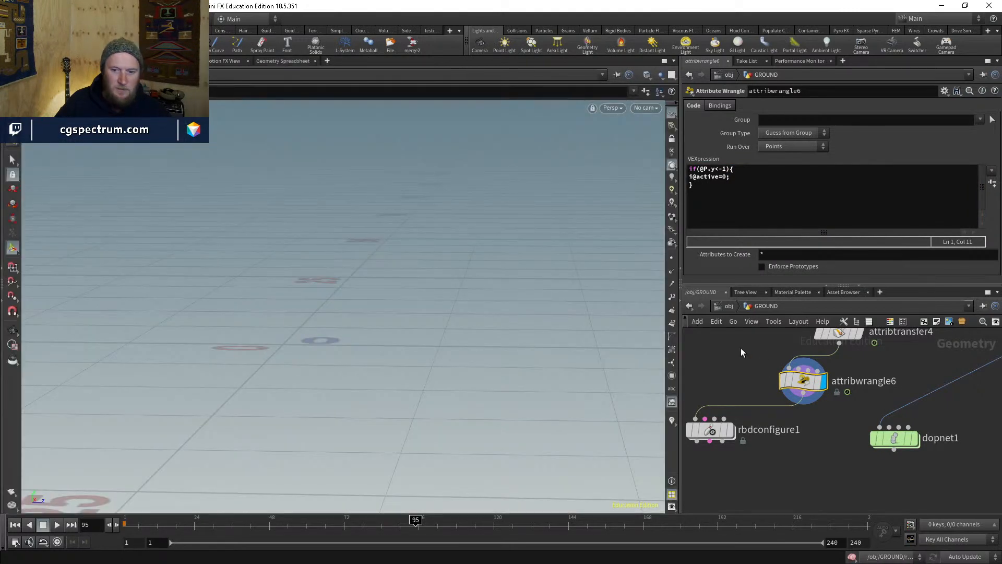
- View rbdconfigure1's active pieces from below the slab, then edit attribwrangle6's height condition
{"action": "left_click", "coordinate": [732, 431]}
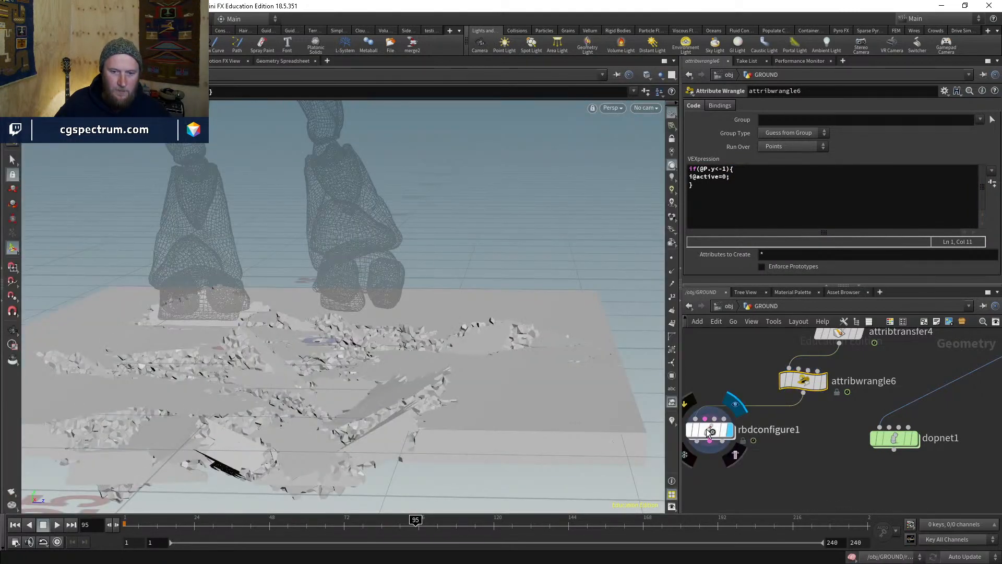
{"action": "left_click", "coordinate": [705, 427]}
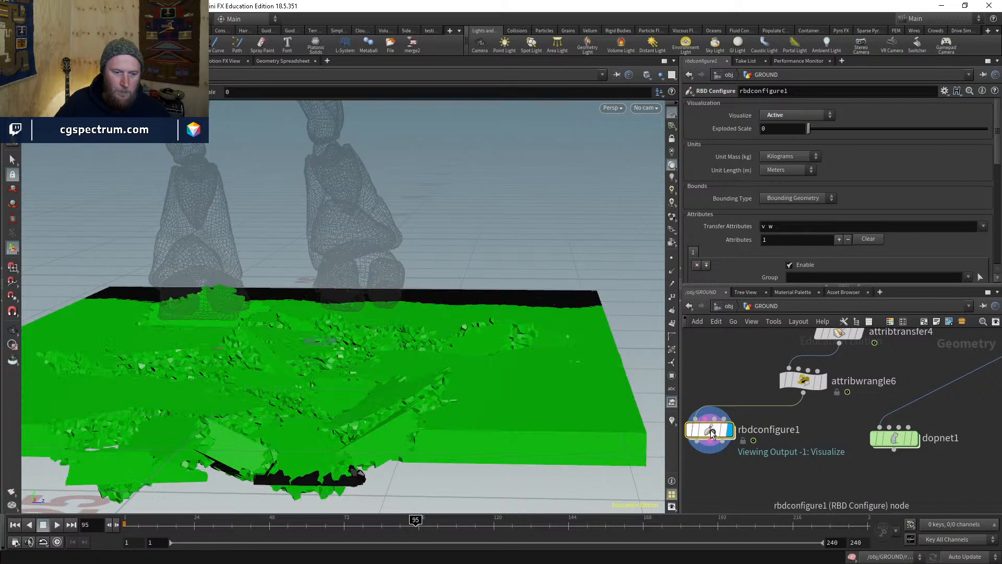
{"action": "left_click", "coordinate": [775, 494]}
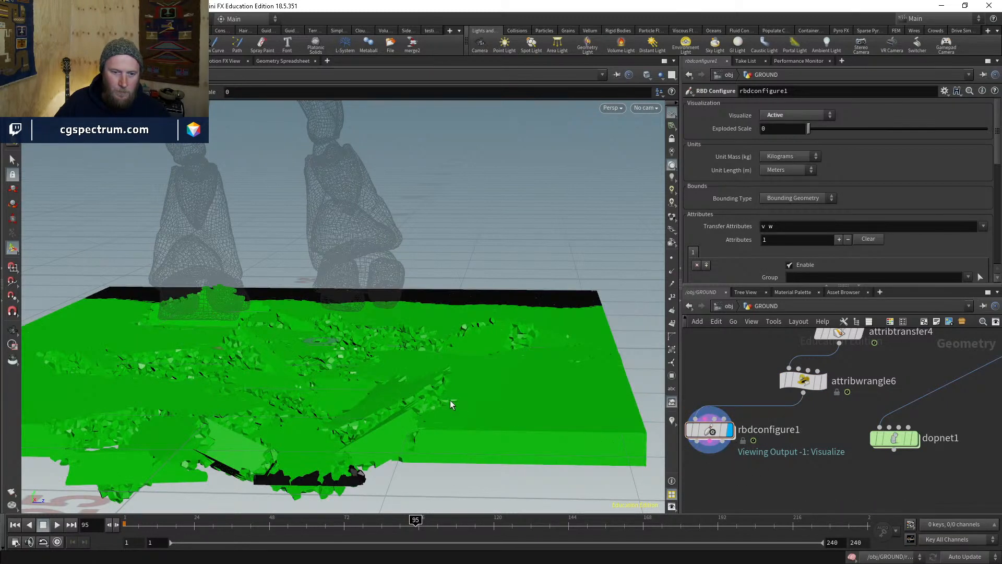
{"action": "left_click_drag", "start_coordinate": [451, 400], "coordinate": [521, 382], "text": "alt"}
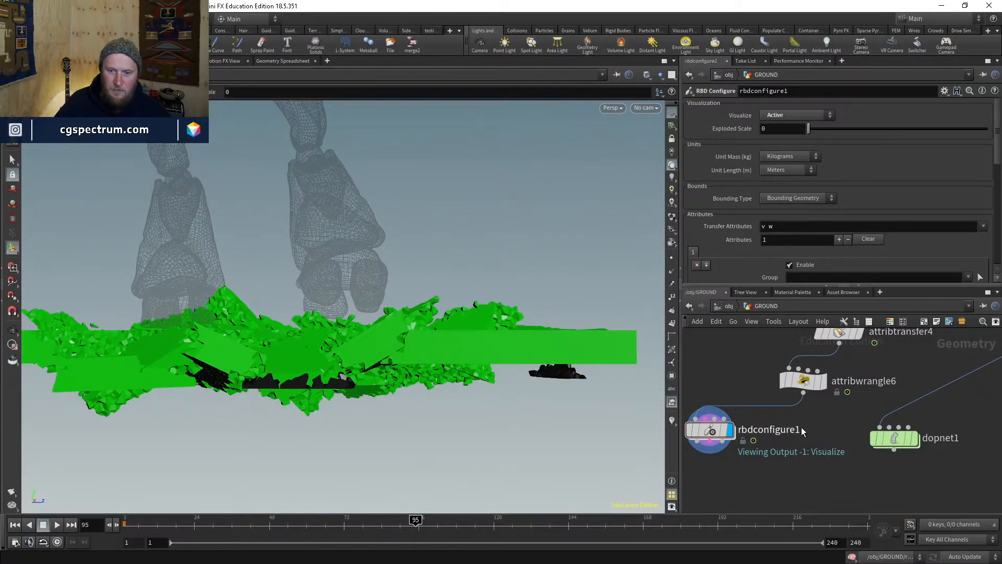
{"action": "left_click", "coordinate": [803, 380]}
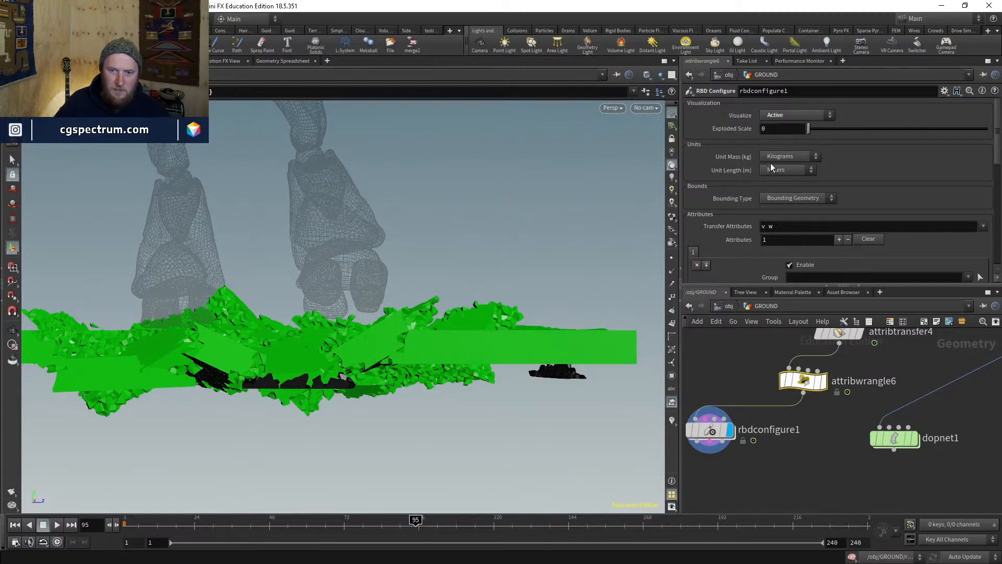
{"action": "left_click", "coordinate": [728, 169]}
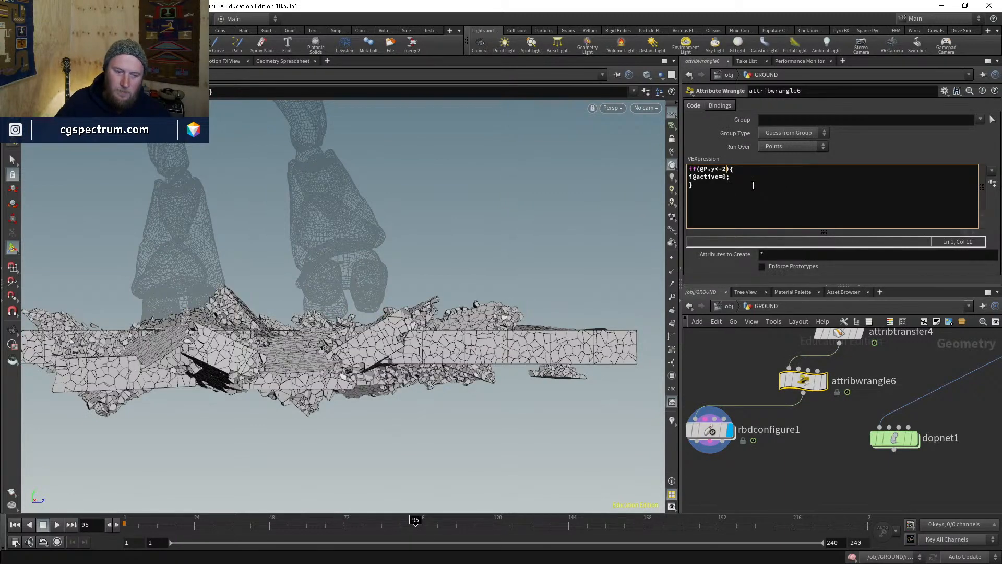
- Change the wrangle cutoff to @P.y<-0.5 and check the active pieces from above and side
{"action": "left_click", "coordinate": [712, 430]}
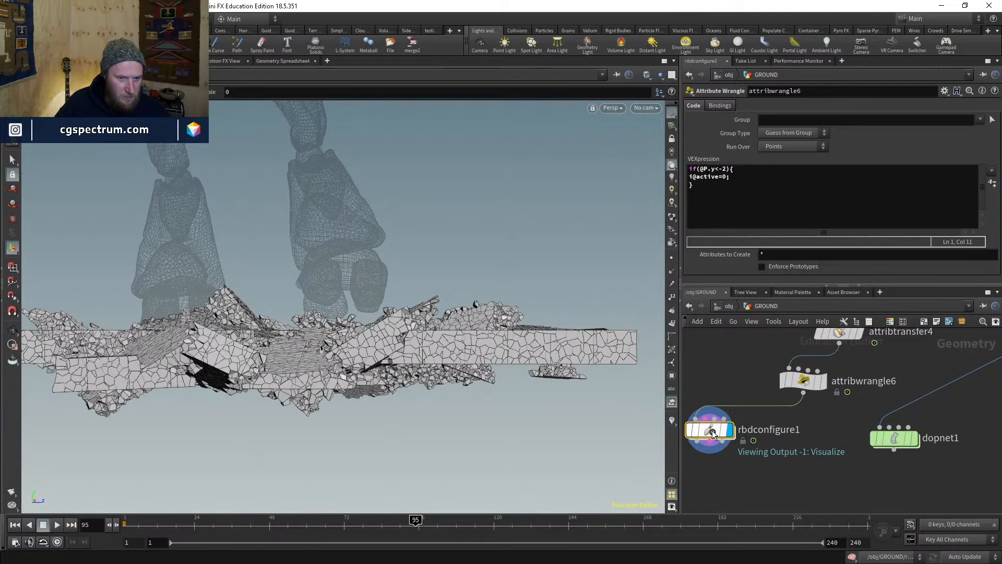
{"action": "left_click", "coordinate": [803, 381]}
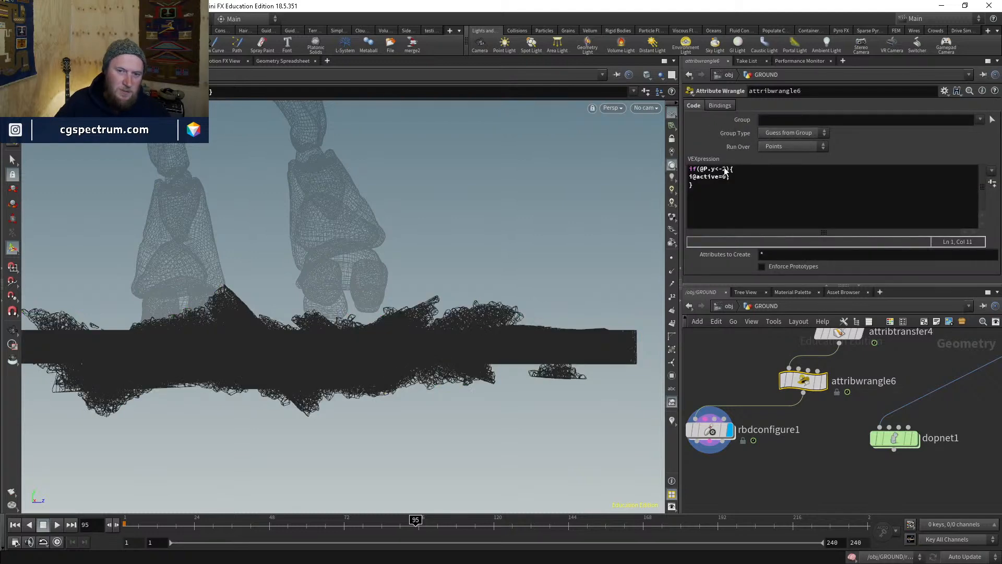
{"action": "key", "text": "Left"}
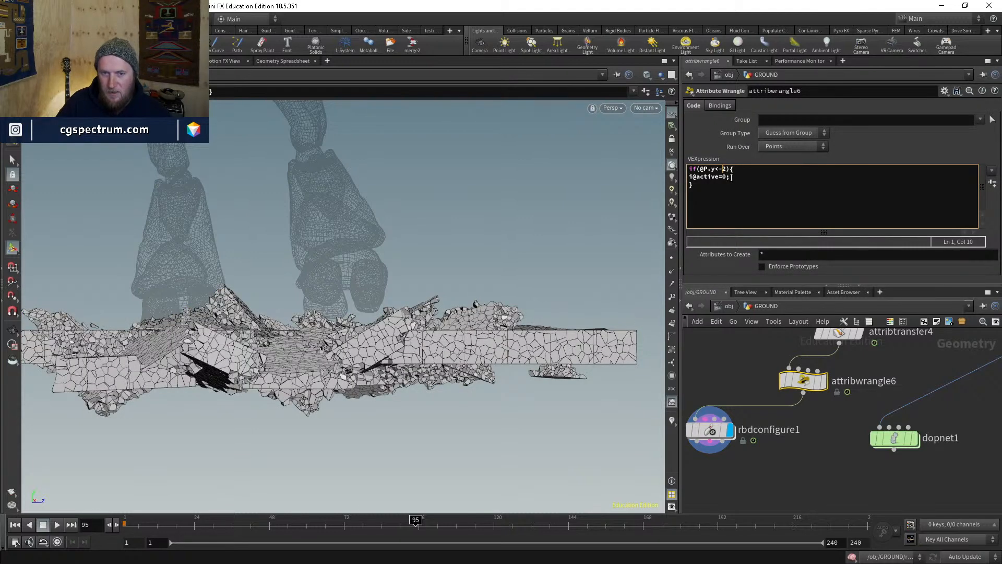
{"action": "key", "text": "Delete"}
{"action": "type", "text": "0.5"}
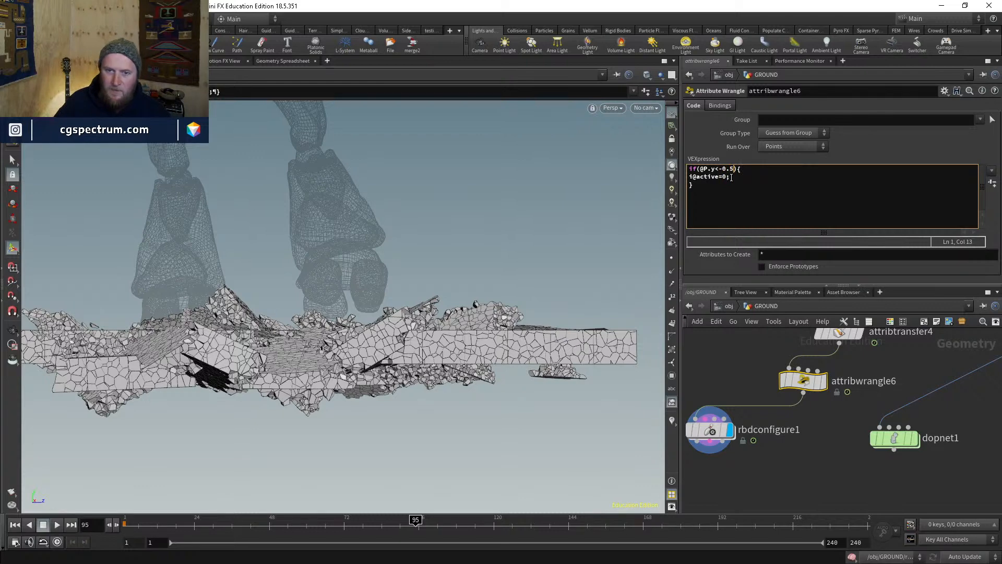
{"action": "left_click", "coordinate": [714, 432]}
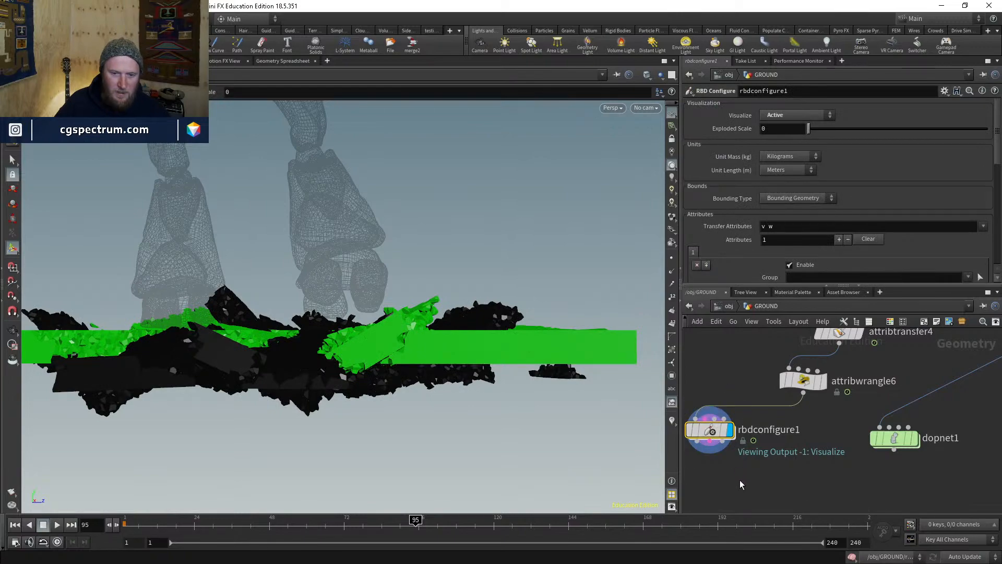
{"action": "left_click_drag", "start_coordinate": [437, 314], "coordinate": [417, 439]}
{"action": "left_click_drag", "start_coordinate": [343, 372], "coordinate": [296, 385]}
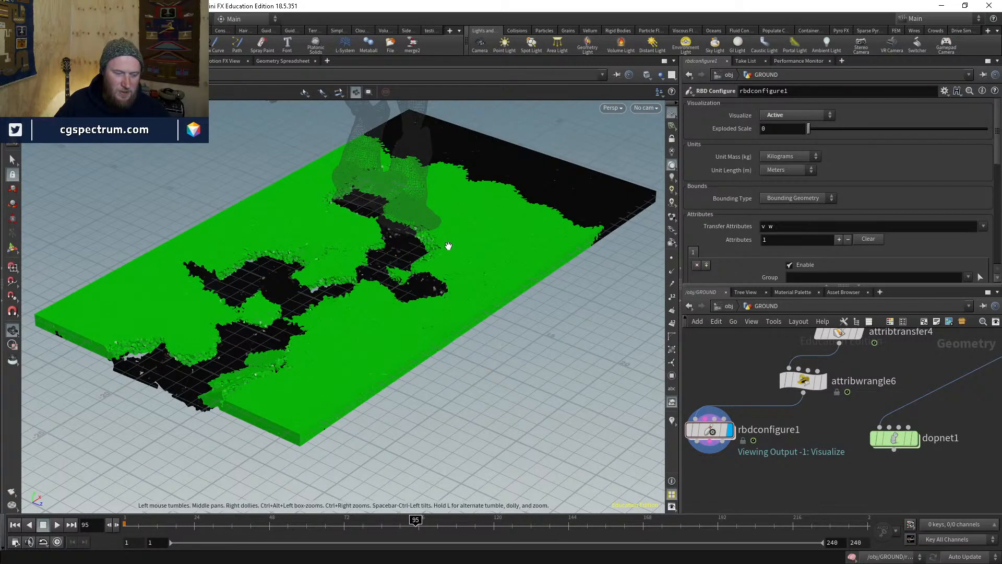
- Wire attribtransfer4 into dopnet1, return to frame 1, and select dopnet1
{"action": "key", "text": "Return"}
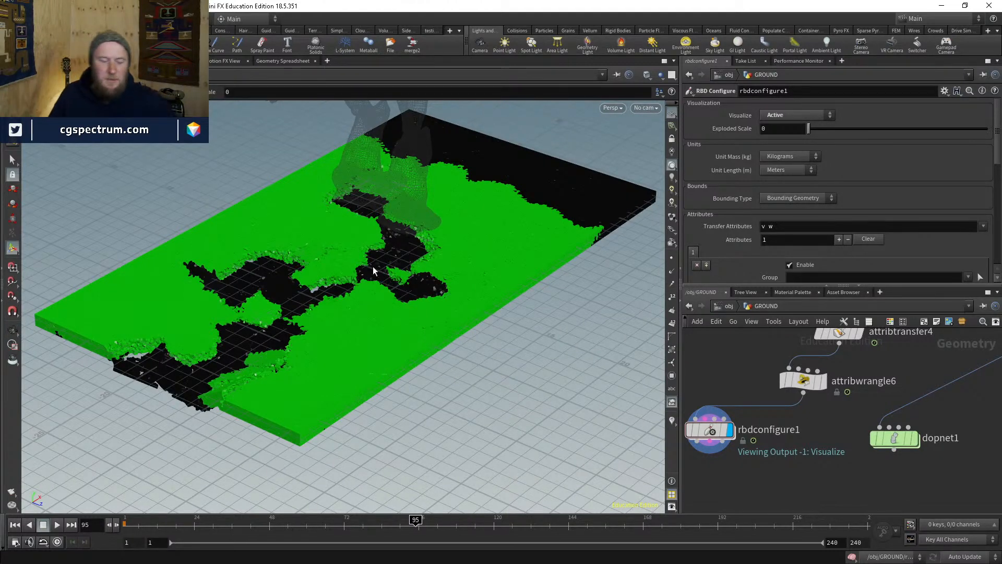
{"action": "middle_click_drag", "start_coordinate": [841, 447], "coordinate": [823, 456]}
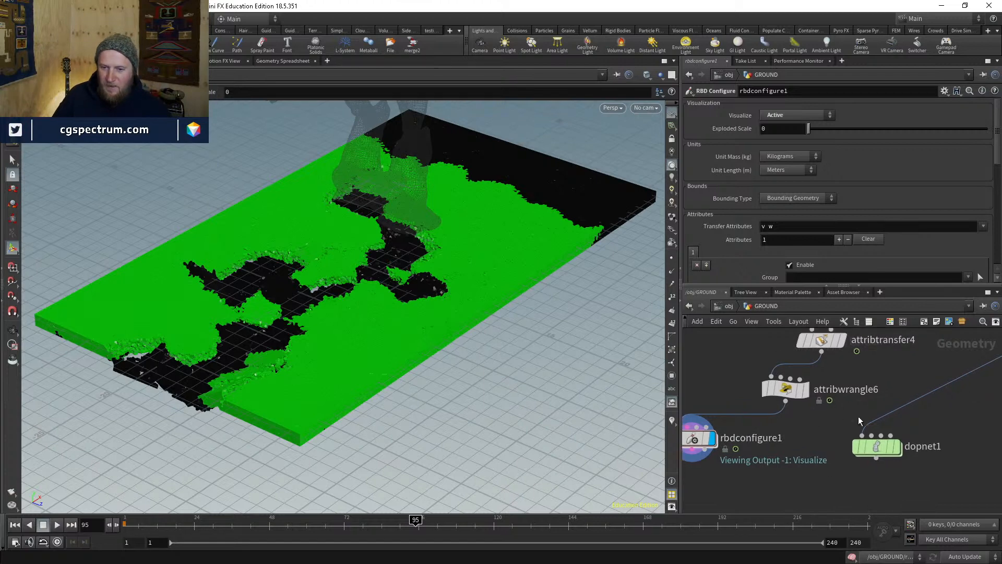
{"action": "left_click_drag", "start_coordinate": [856, 434], "coordinate": [821, 351]}
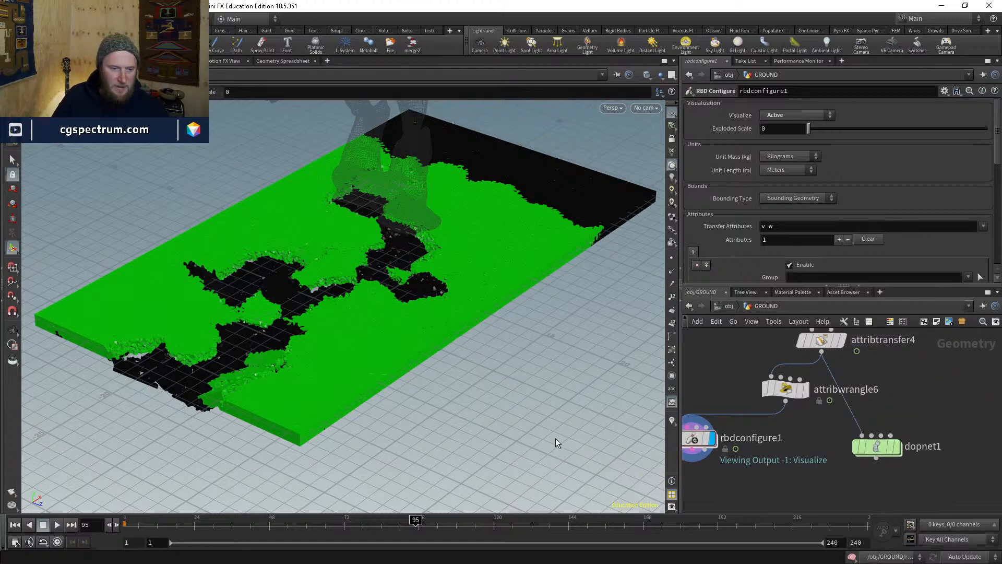
{"action": "left_click", "coordinate": [15, 525]}
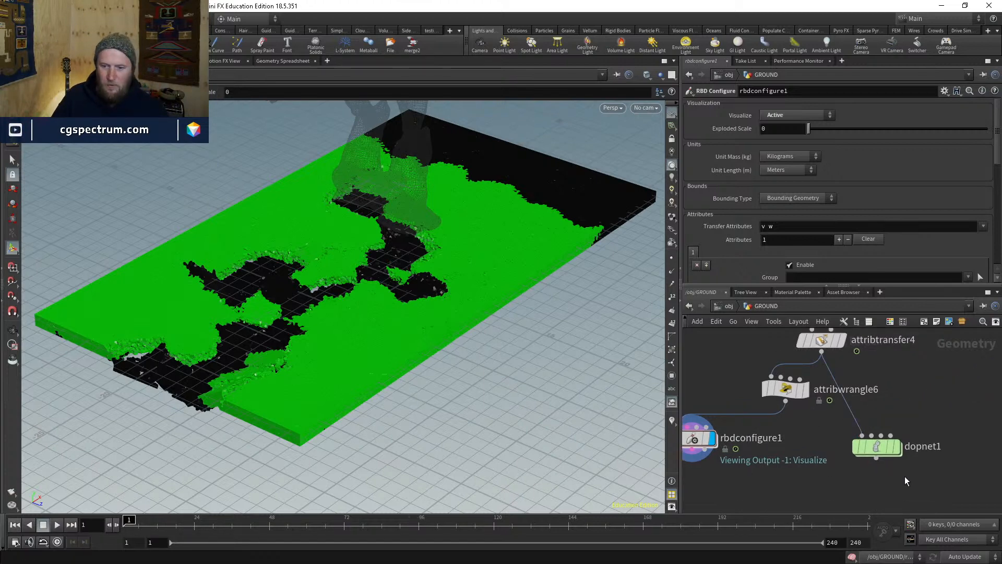
{"action": "left_click", "coordinate": [878, 446]}
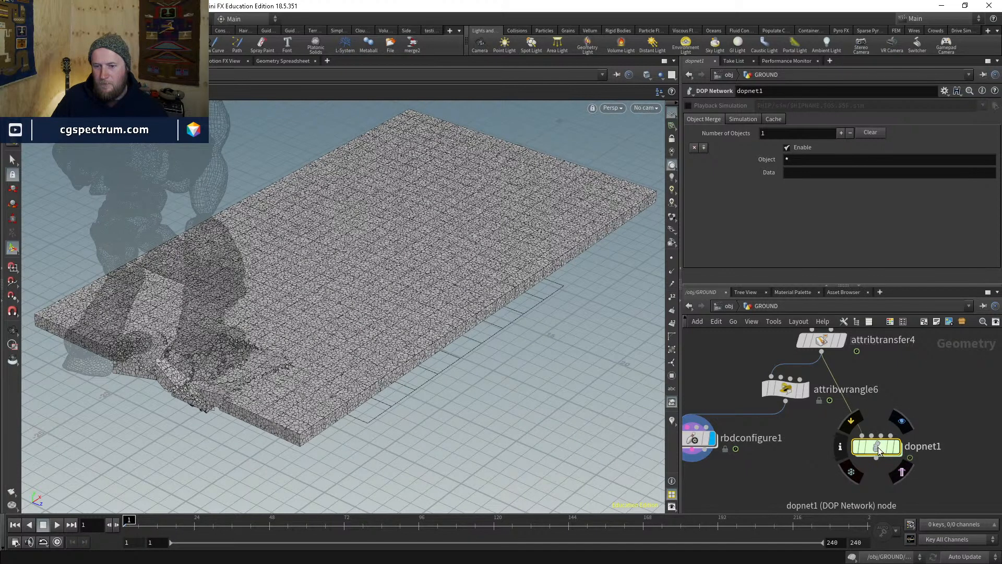
- In dopnet1, make rbdpackedobject1 overwrite only the 'active' attribute, then play the simulation
{"action": "double_click", "coordinate": [878, 447]}
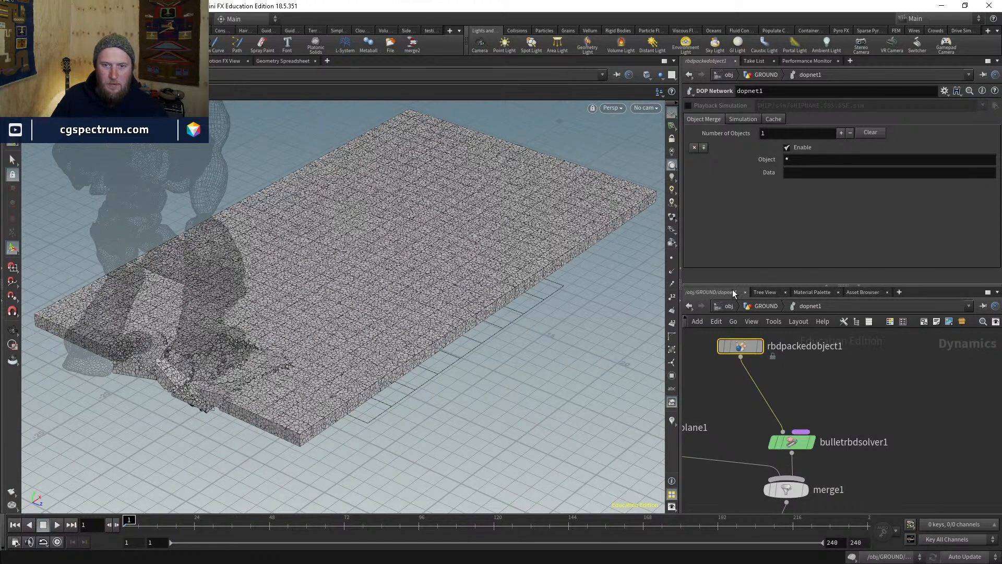
{"action": "left_click", "coordinate": [741, 346]}
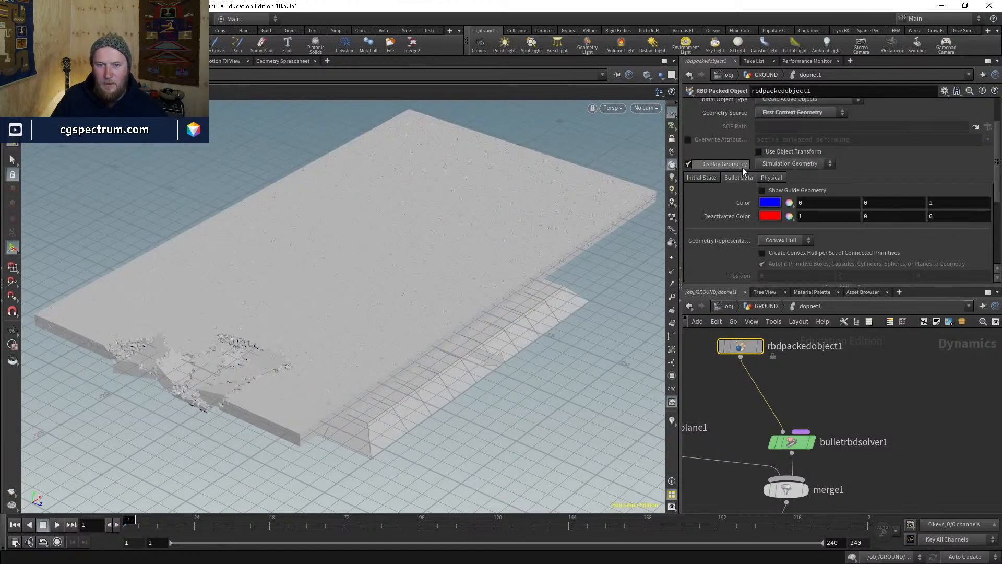
{"action": "left_click", "coordinate": [688, 140]}
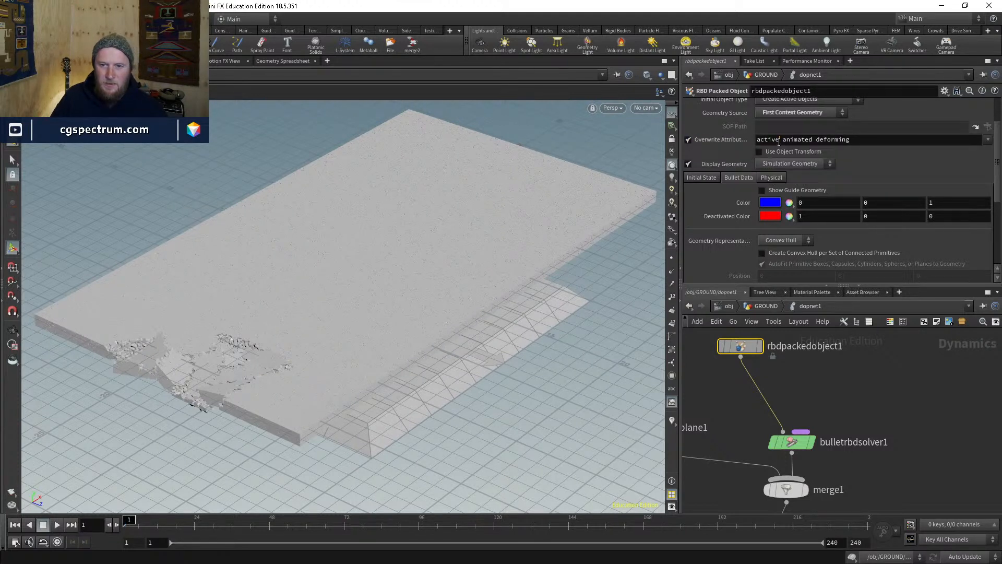
{"action": "left_click_drag", "start_coordinate": [779, 141], "coordinate": [931, 145]}
{"action": "key", "text": "BackSpace"}
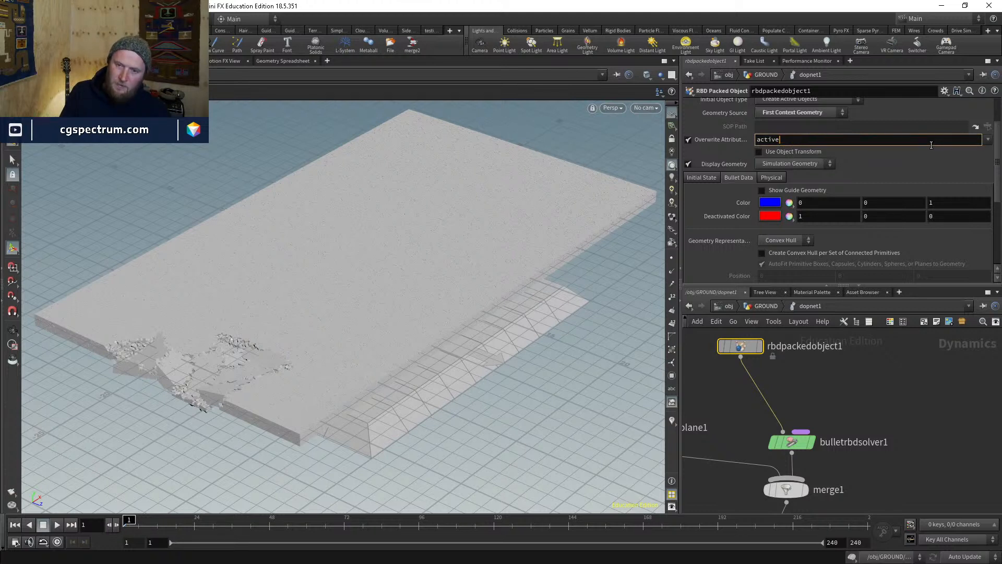
{"action": "key", "text": "Return"}
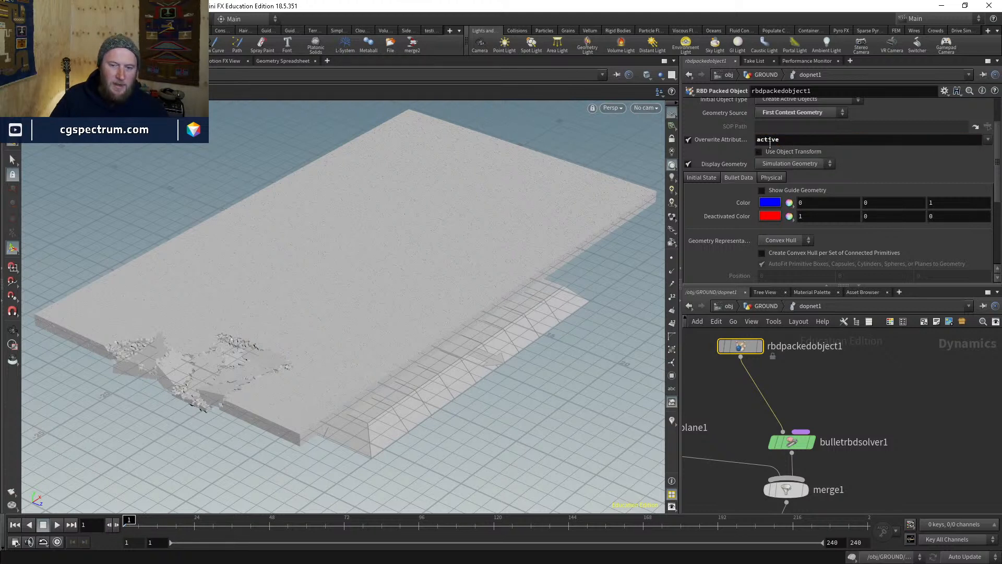
{"action": "left_click", "coordinate": [54, 524]}
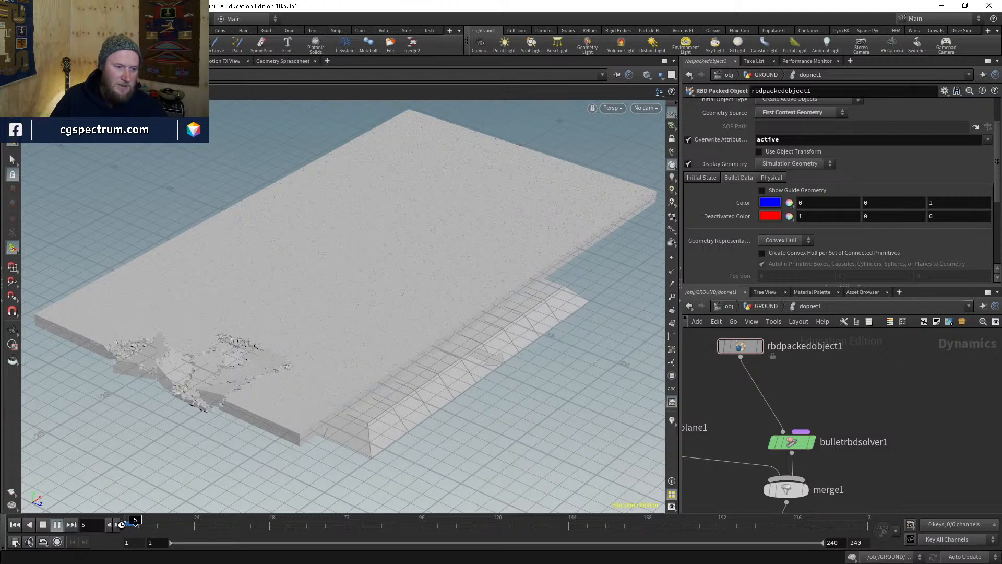
- Stop playback, return to GROUND, and locate attribtransfer4's footprint keyframe at frame 42
{"action": "left_click", "coordinate": [61, 528]}
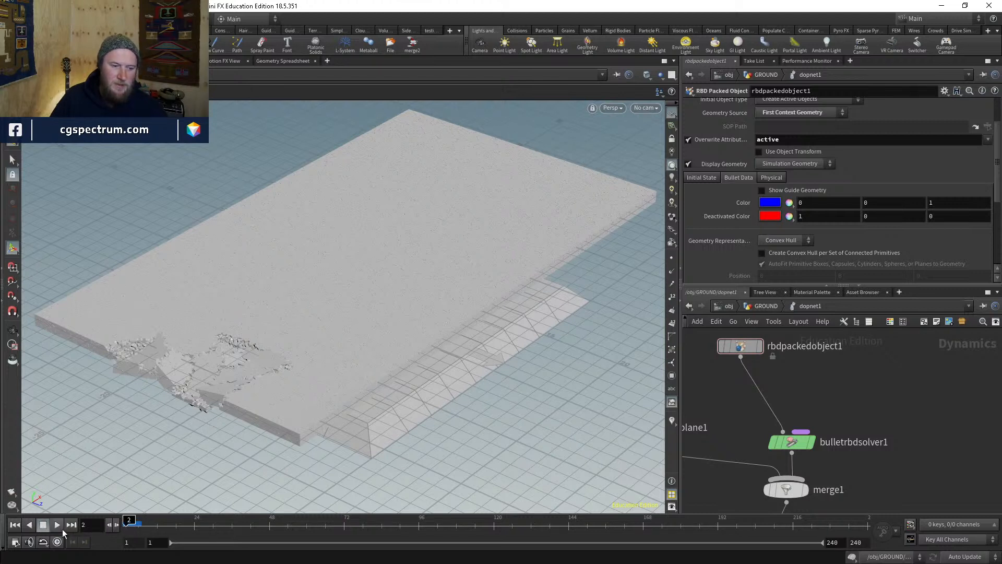
{"action": "left_click", "coordinate": [761, 306]}
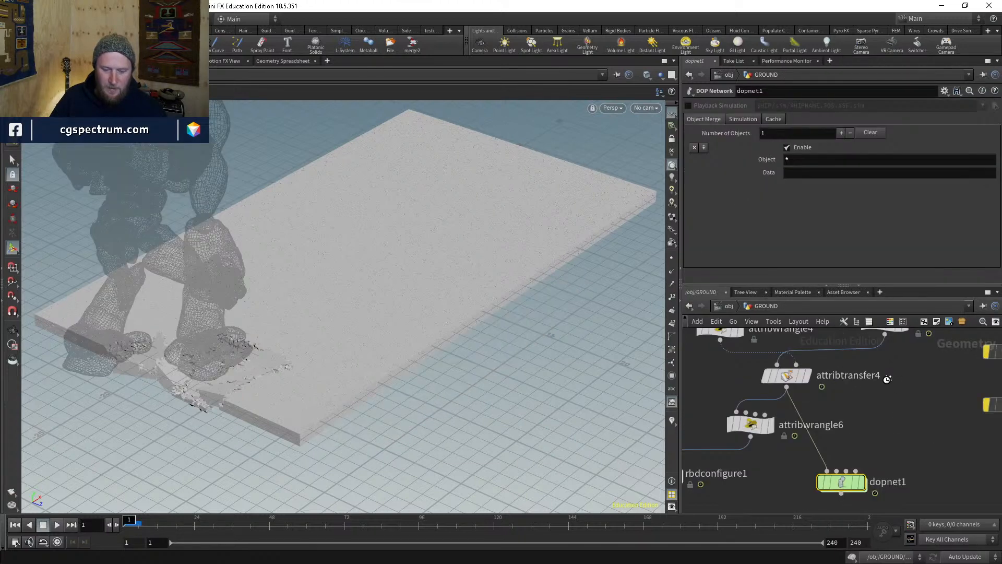
{"action": "middle_click_drag", "start_coordinate": [828, 428], "coordinate": [821, 446]}
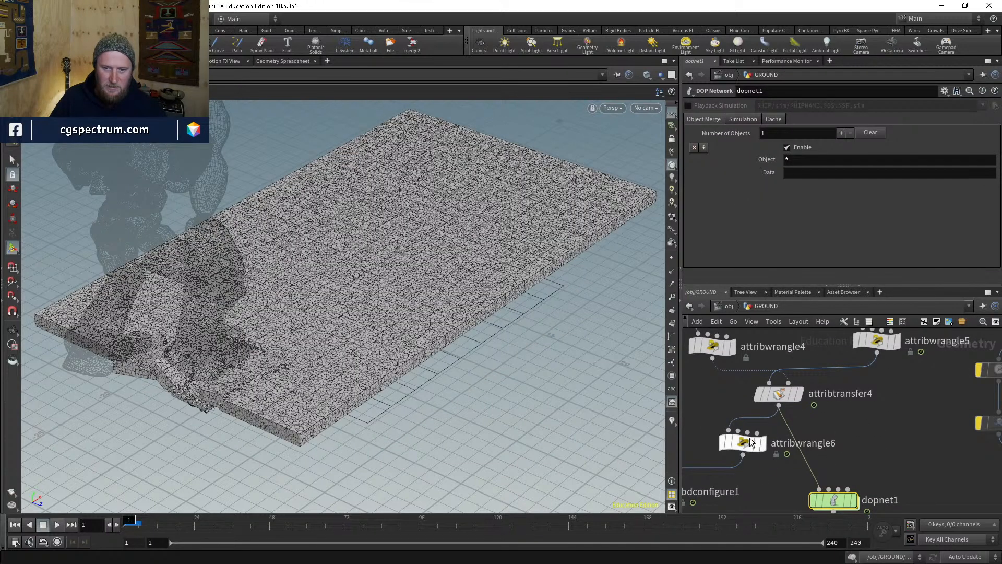
{"action": "left_click", "coordinate": [785, 395]}
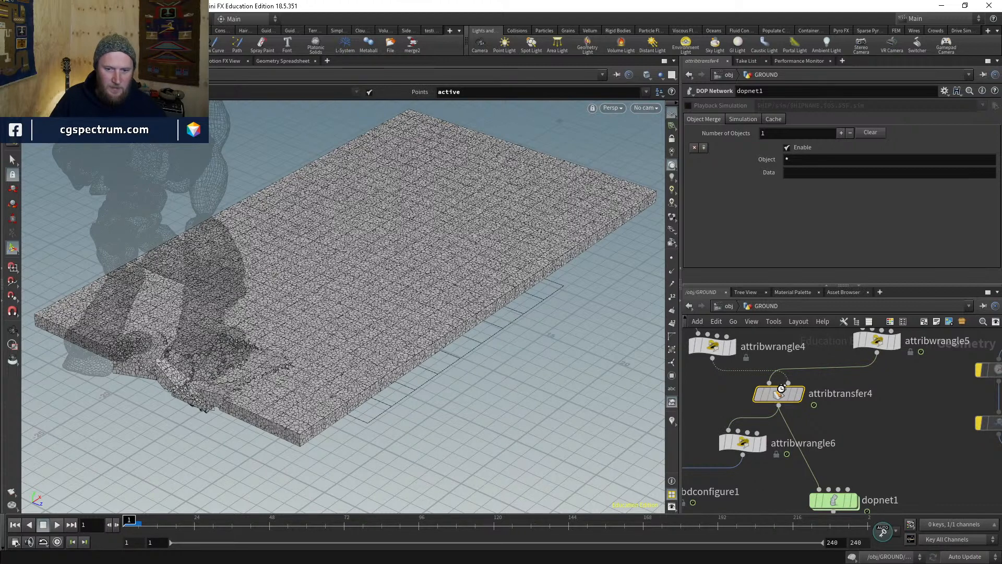
{"action": "left_click", "coordinate": [250, 527]}
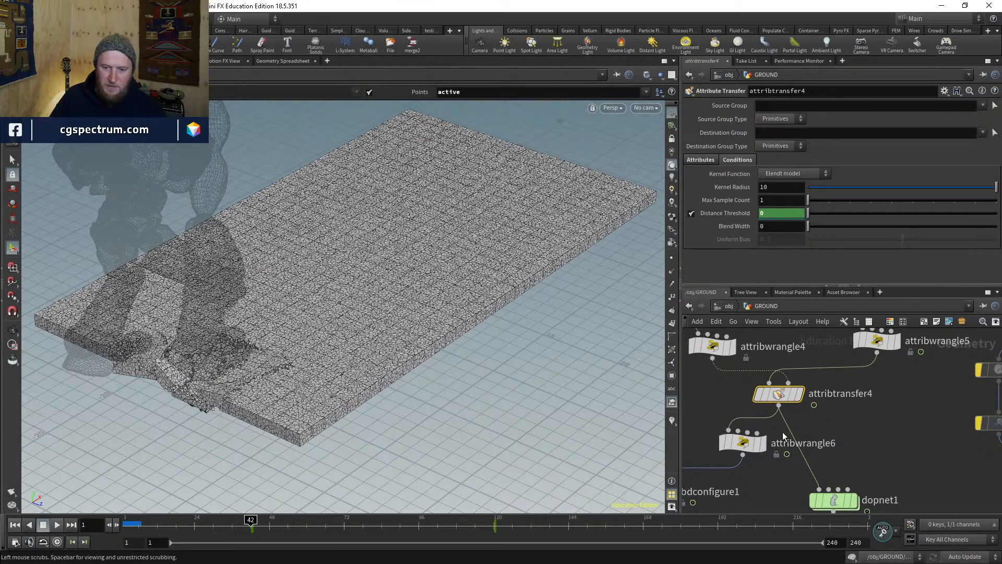
- Set dopnet1's simulation Start Frame to 42 and dive back into it
{"action": "middle_click_drag", "start_coordinate": [868, 449], "coordinate": [849, 402]}
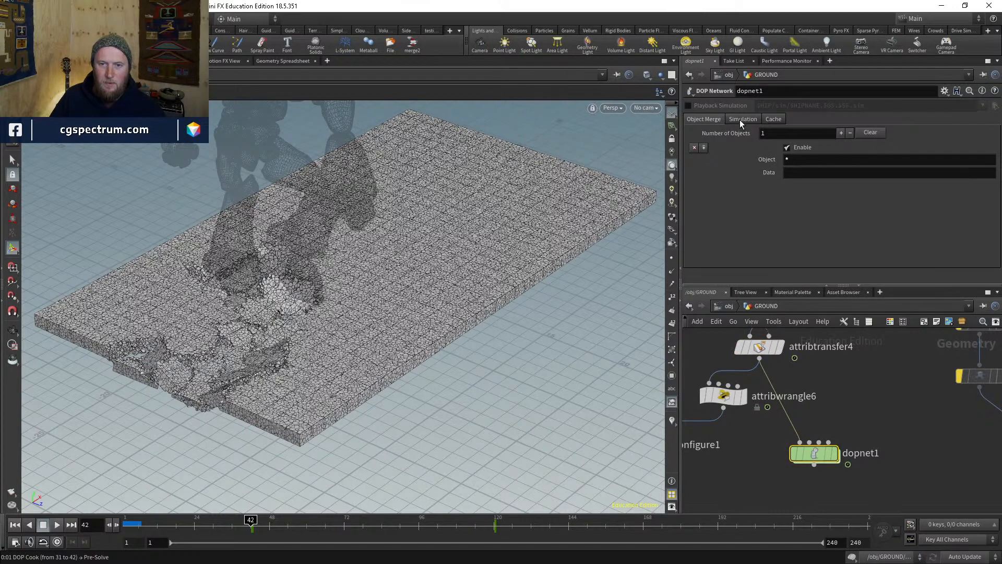
{"action": "left_click", "coordinate": [741, 119]}
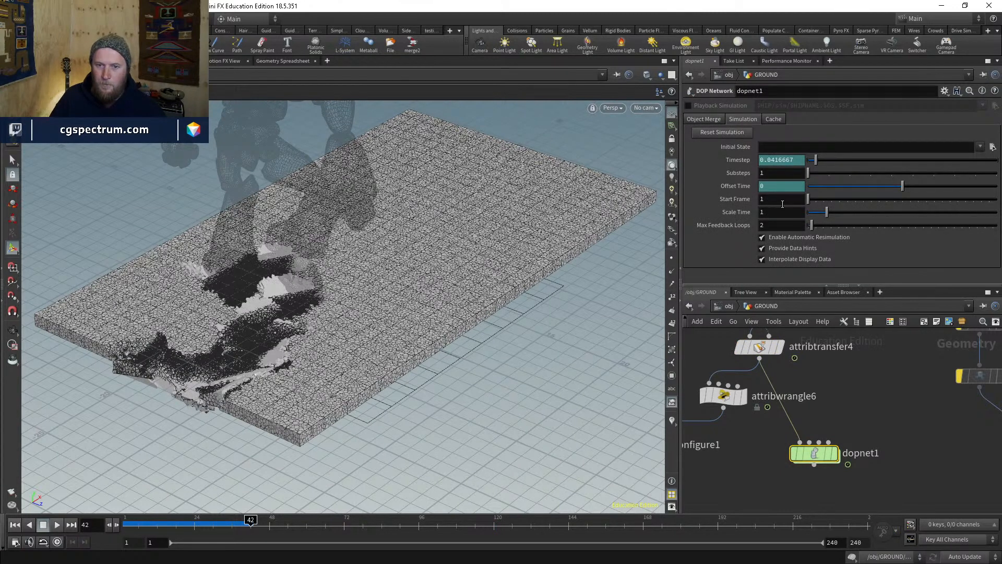
{"action": "left_click", "coordinate": [783, 199]}
{"action": "type", "text": "42"}
{"action": "key", "text": "Return"}
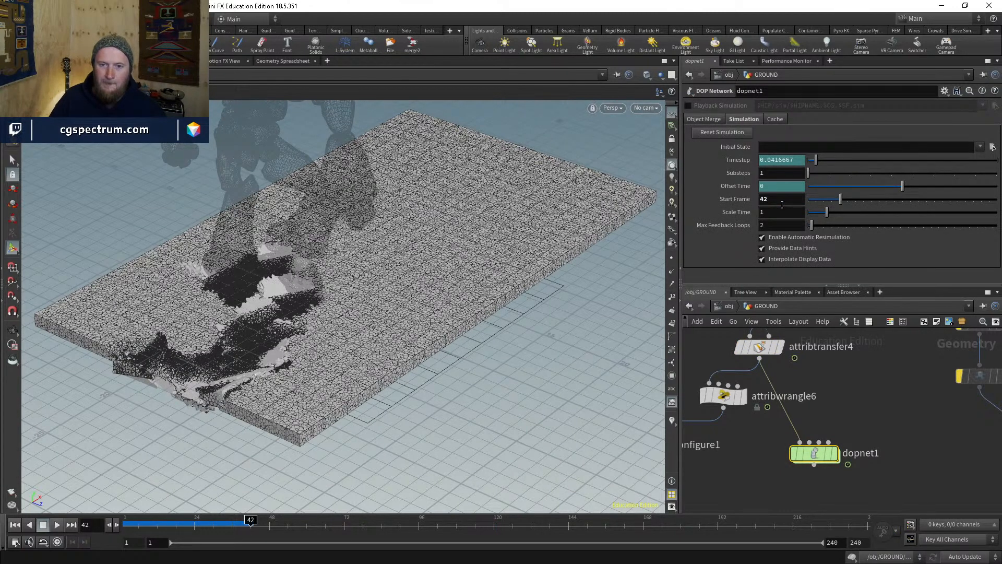
{"action": "double_click", "coordinate": [817, 454]}
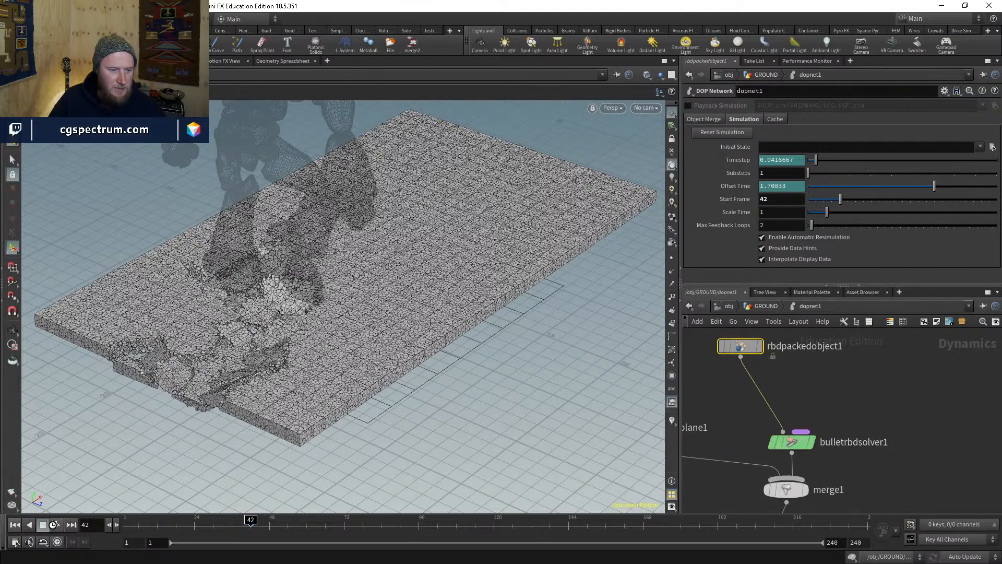
- Play the simulation, hide the grid, and inspect the fractured footprint area at frame 67
{"action": "left_click", "coordinate": [56, 528]}
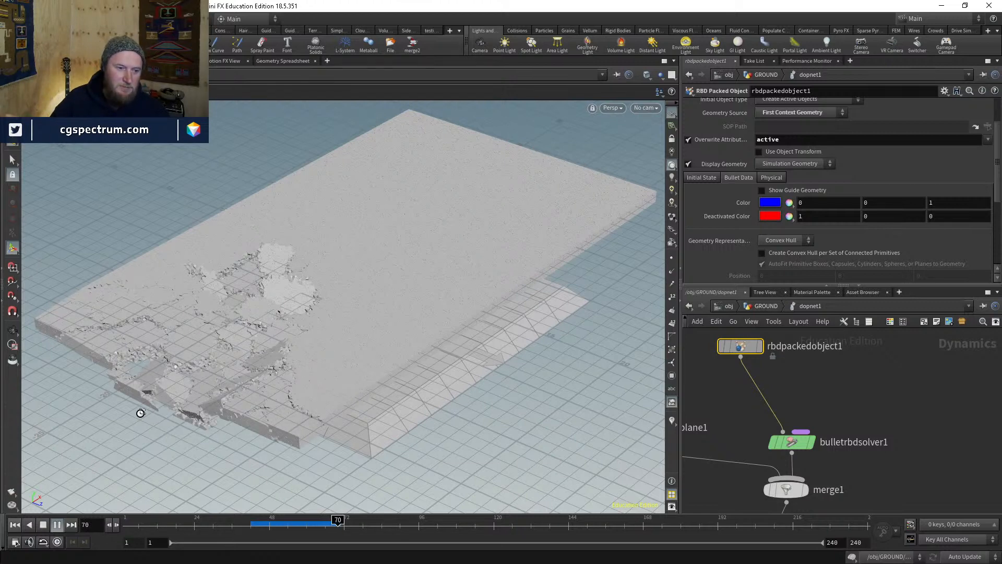
{"action": "left_click", "coordinate": [266, 531]}
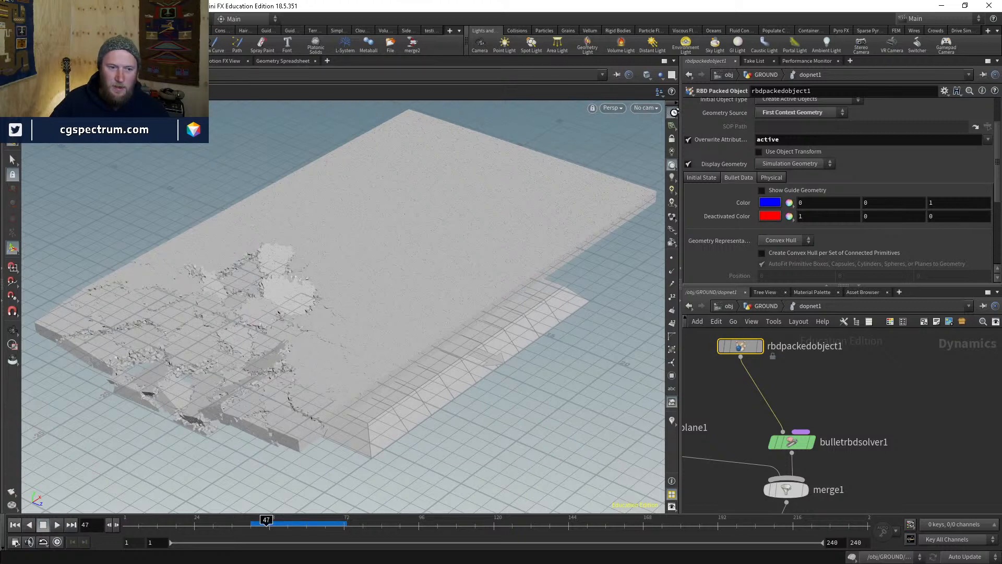
{"action": "left_click", "coordinate": [673, 112]}
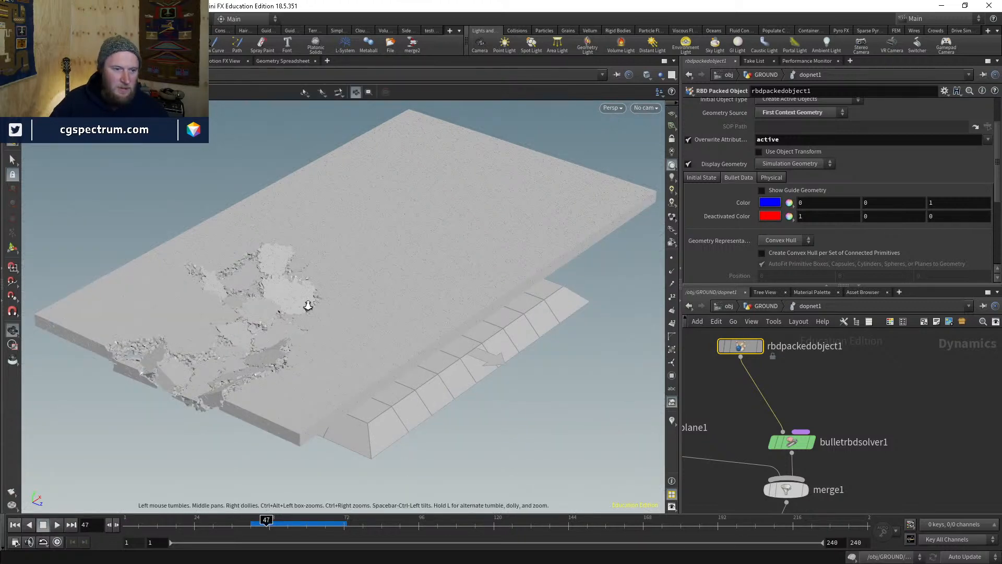
{"action": "scroll", "coordinate": [308, 305], "scroll_direction": "up", "scroll_amount": 3}
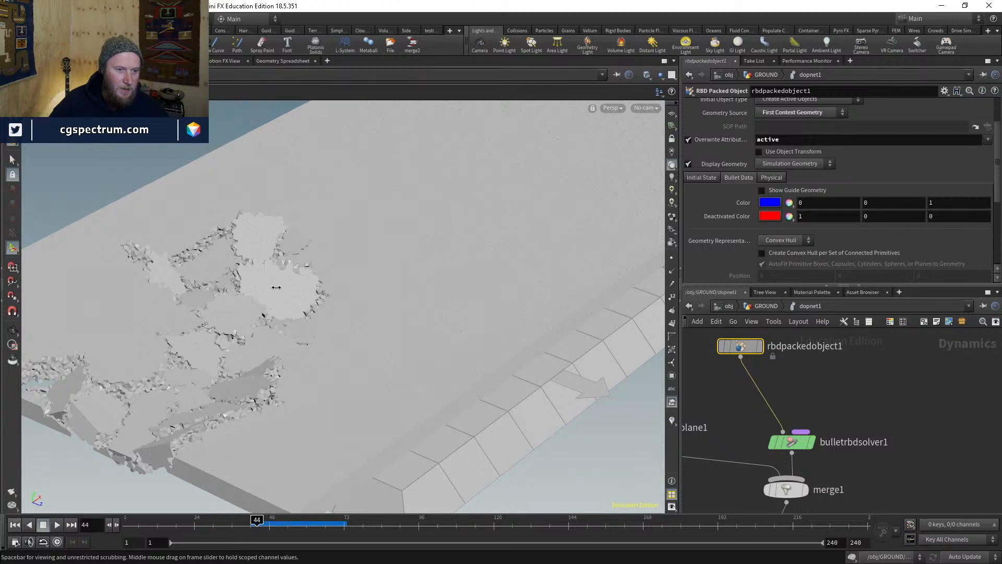
{"action": "left_click", "coordinate": [331, 535]}
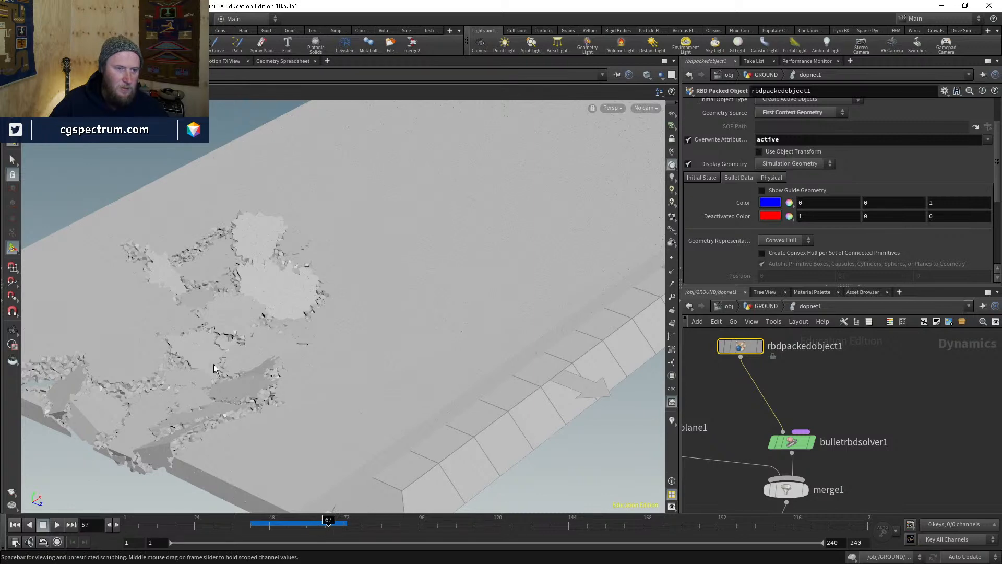
{"action": "middle_click_drag", "start_coordinate": [862, 364], "coordinate": [869, 395]}
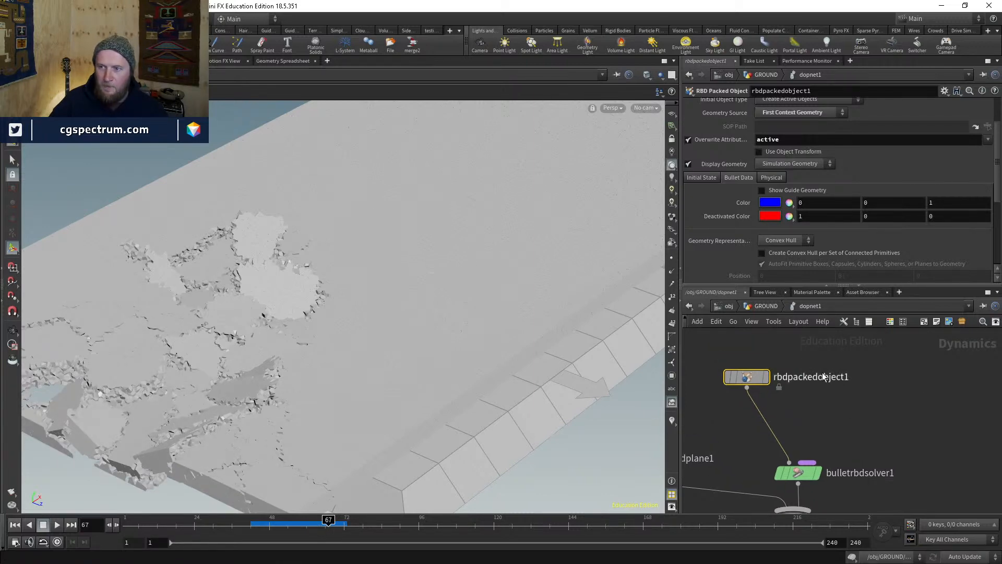
- Back in GROUND, display attribtransfer4 with wireframe shading and move dopnet1 down to make room
{"action": "left_click", "coordinate": [766, 306]}
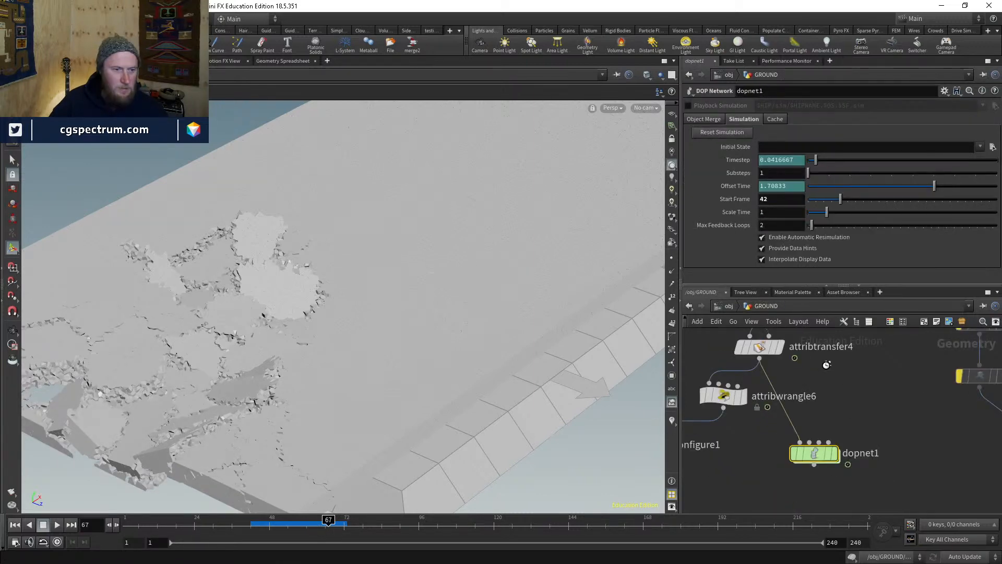
{"action": "middle_click_drag", "start_coordinate": [827, 364], "coordinate": [823, 413]}
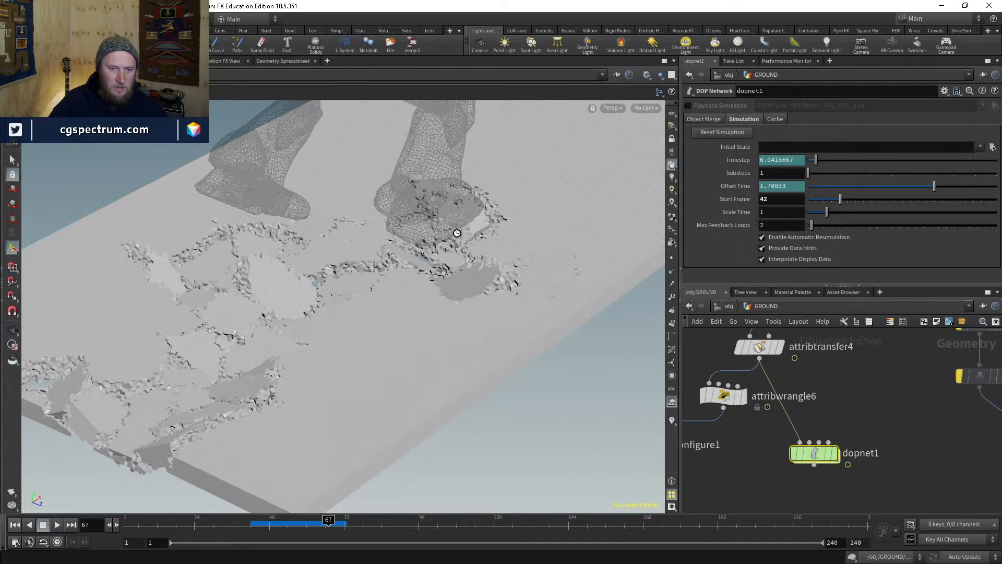
{"action": "key", "text": "shift+w"}
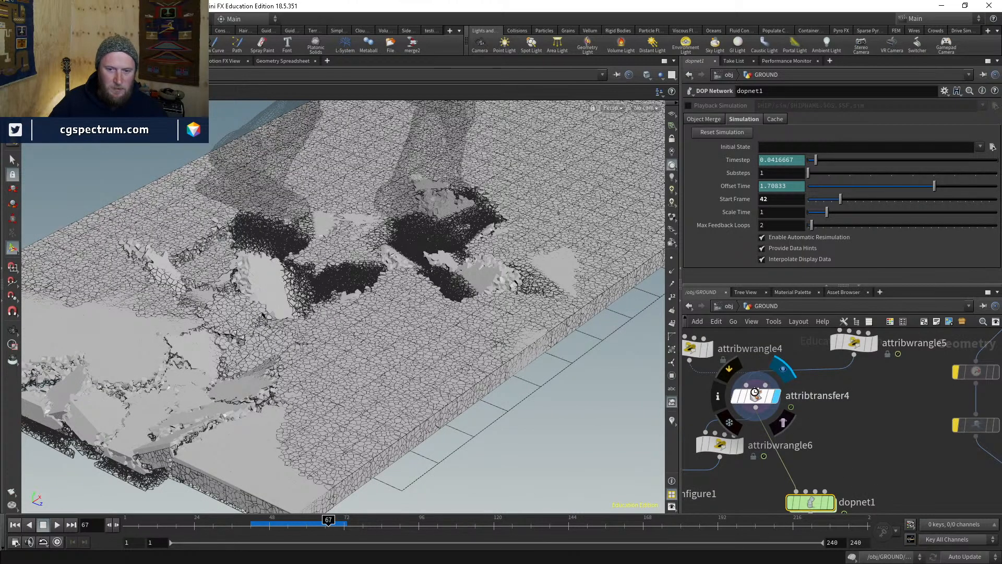
{"action": "left_click", "coordinate": [776, 395]}
{"action": "left_click", "coordinate": [755, 395]}
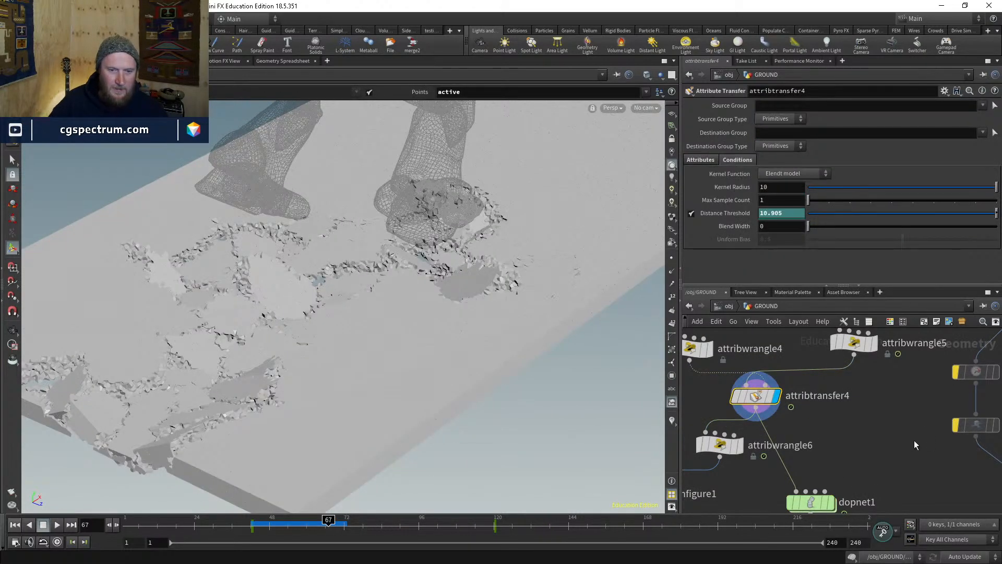
{"action": "middle_click_drag", "start_coordinate": [906, 373], "coordinate": [848, 478]}
{"action": "scroll", "coordinate": [856, 454], "scroll_direction": "down", "scroll_amount": 2}
{"action": "scroll", "coordinate": [872, 404], "scroll_direction": "up", "scroll_amount": 1}
{"action": "middle_click_drag", "start_coordinate": [873, 404], "coordinate": [995, 352]}
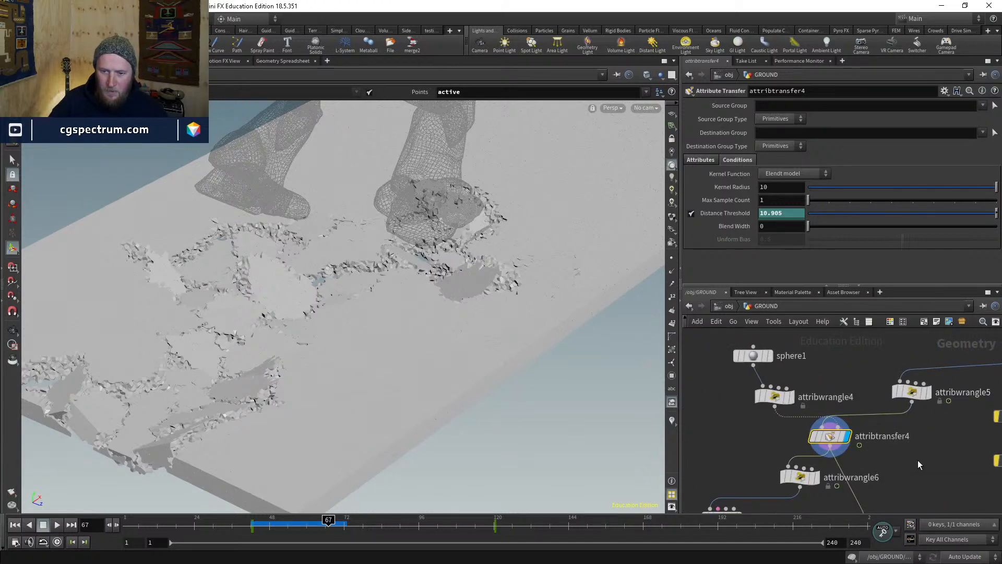
{"action": "middle_click_drag", "start_coordinate": [918, 462], "coordinate": [878, 371]}
{"action": "middle_click_drag", "start_coordinate": [870, 413], "coordinate": [875, 401]}
{"action": "left_click_drag", "start_coordinate": [839, 422], "coordinate": [859, 449]}
{"action": "middle_click_drag", "start_coordinate": [857, 383], "coordinate": [801, 393]}
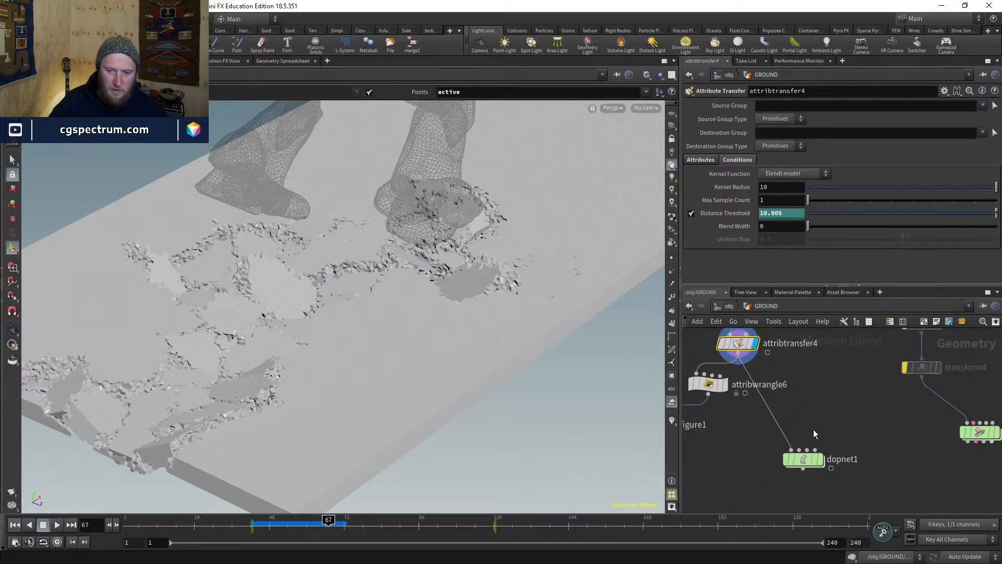
- At frame 42, create an Attribute Wrangle node via the attribw search
{"action": "left_click", "coordinate": [251, 525]}
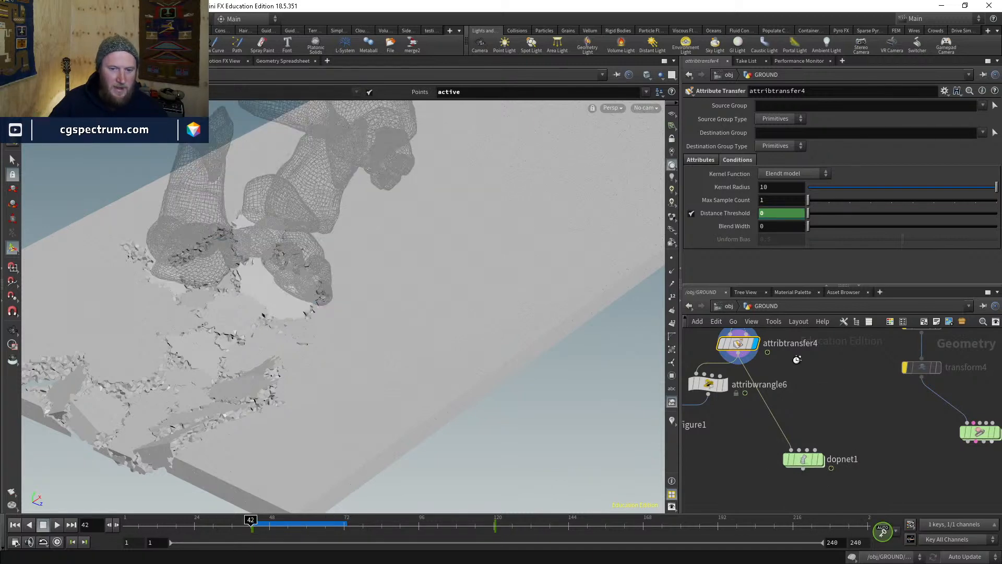
{"action": "key", "text": "Tab"}
{"action": "type", "text": "attribw"}
{"action": "key", "text": "Return"}
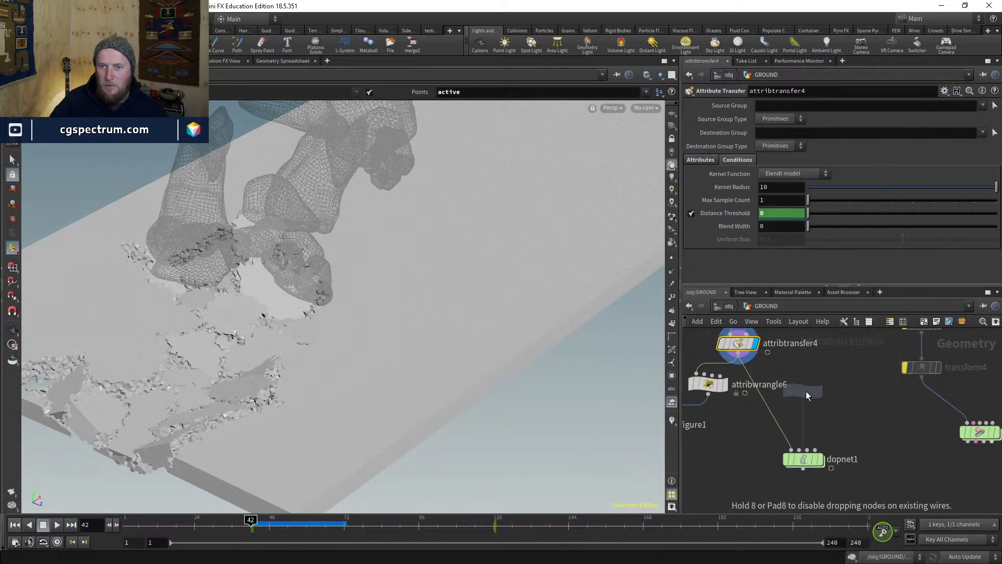
- Insert attribwrangle7 between attribtransfer4 and dopnet1 and display its output
{"action": "left_click", "coordinate": [806, 391]}
{"action": "left_click_drag", "start_coordinate": [805, 392], "coordinate": [761, 385]}
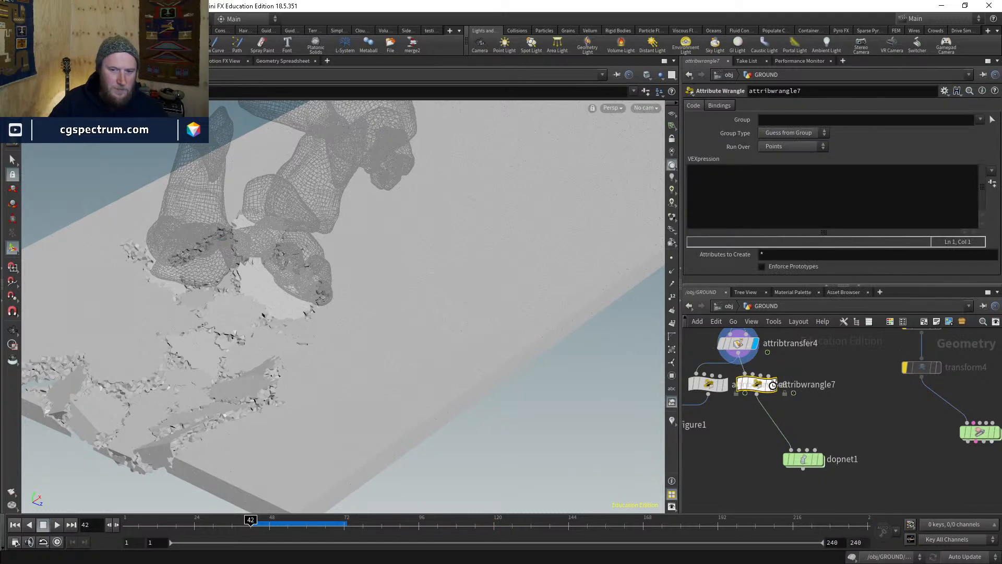
{"action": "left_click", "coordinate": [778, 388]}
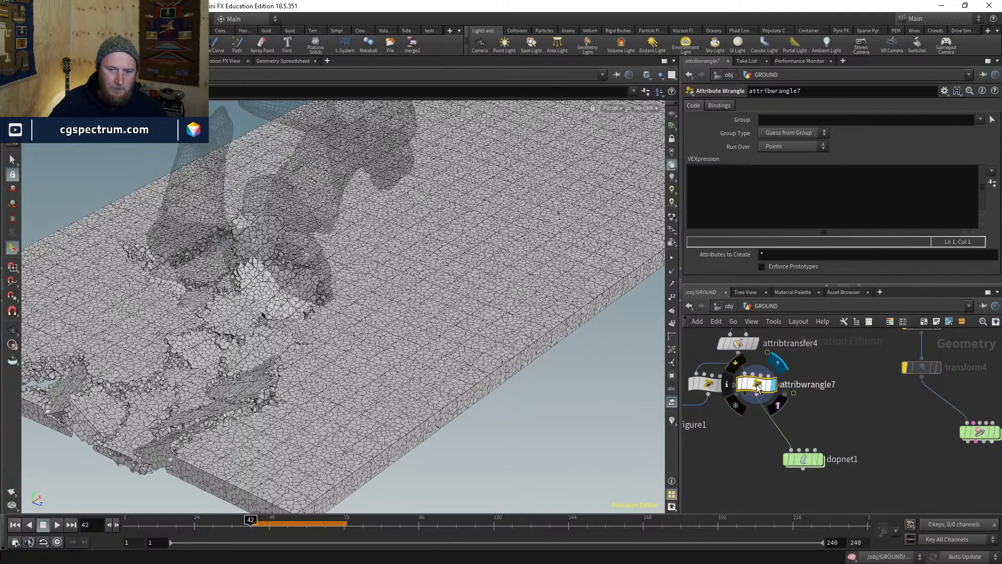
{"action": "left_click", "coordinate": [765, 204]}
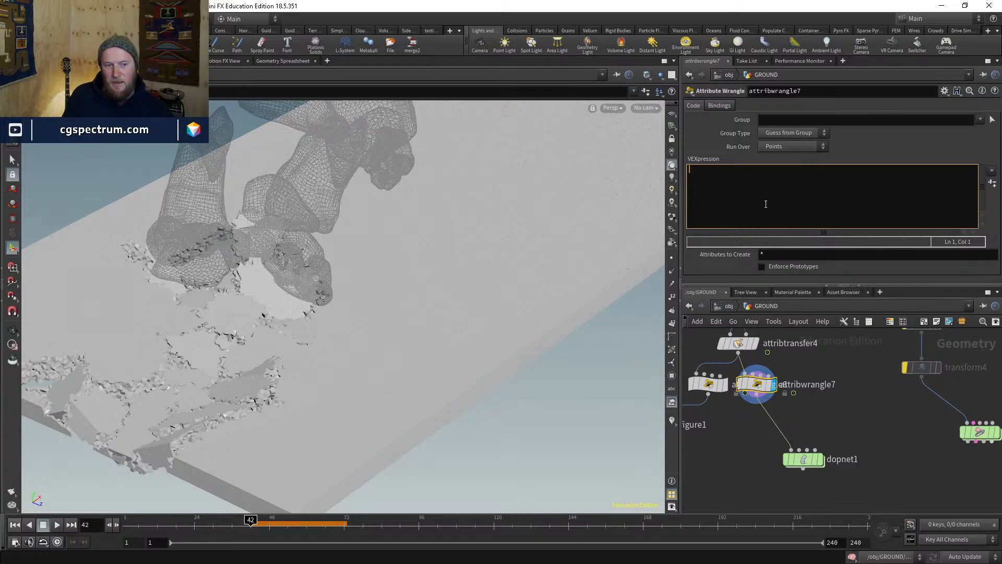
- Write the VEX block if(i@active<1){ i@deforming=1; } in the wrangle
{"action": "type", "text": "if(@"}
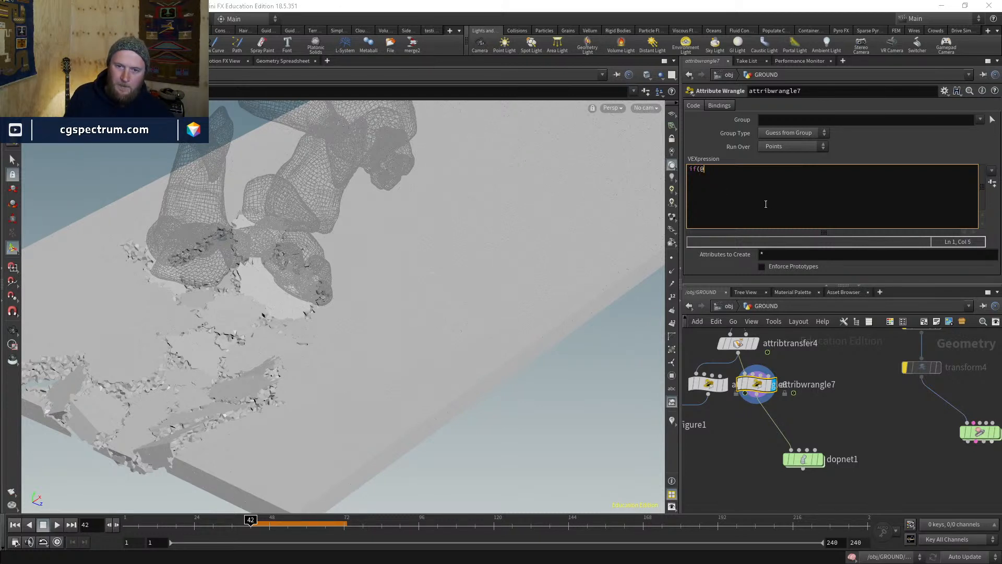
{"action": "type", "text": "active"}
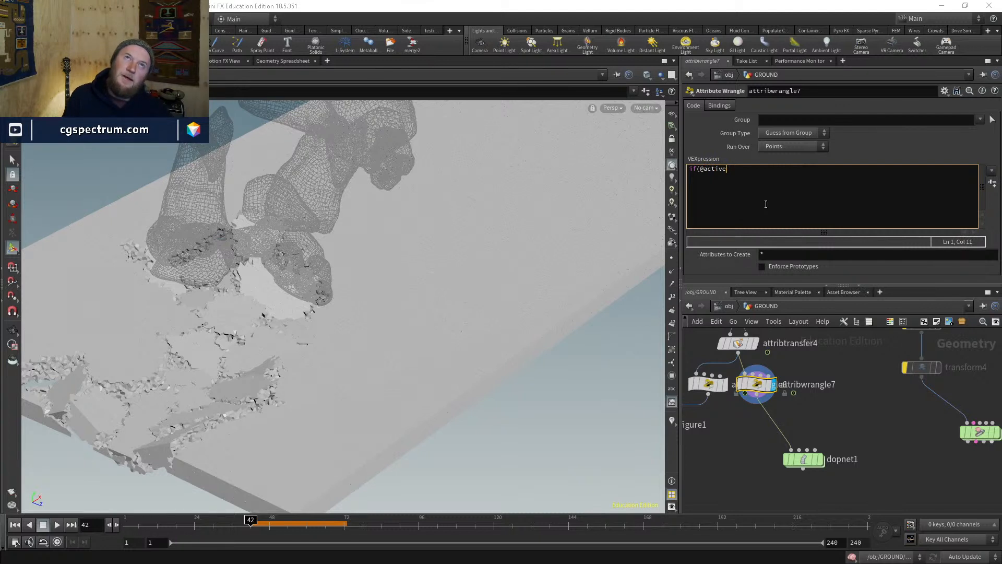
{"action": "key", "text": "Left"}
{"action": "key", "text": "Left"}
{"action": "key", "text": "Left"}
{"action": "key", "text": "Left"}
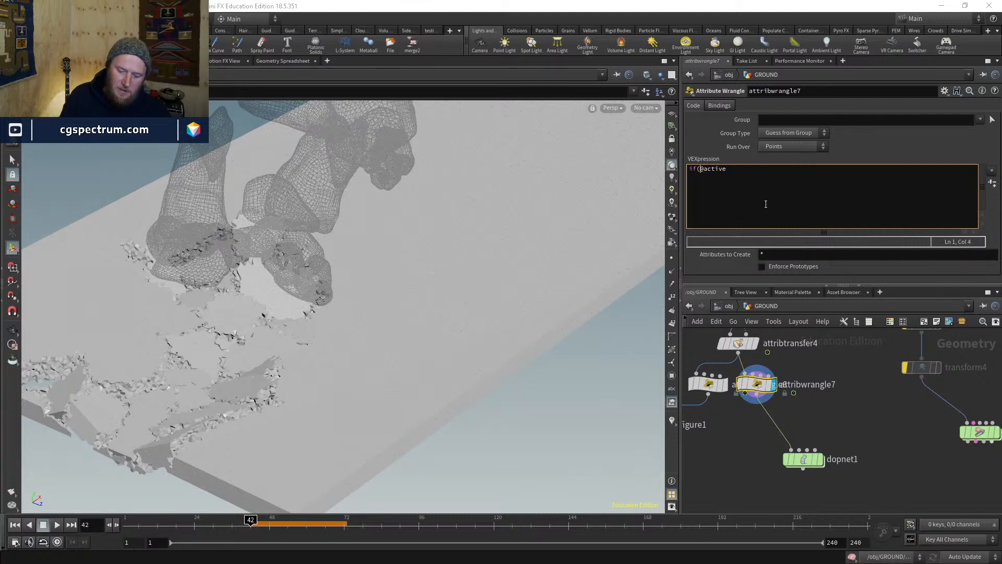
{"action": "type", "text": "i"}
{"action": "key", "text": "End"}
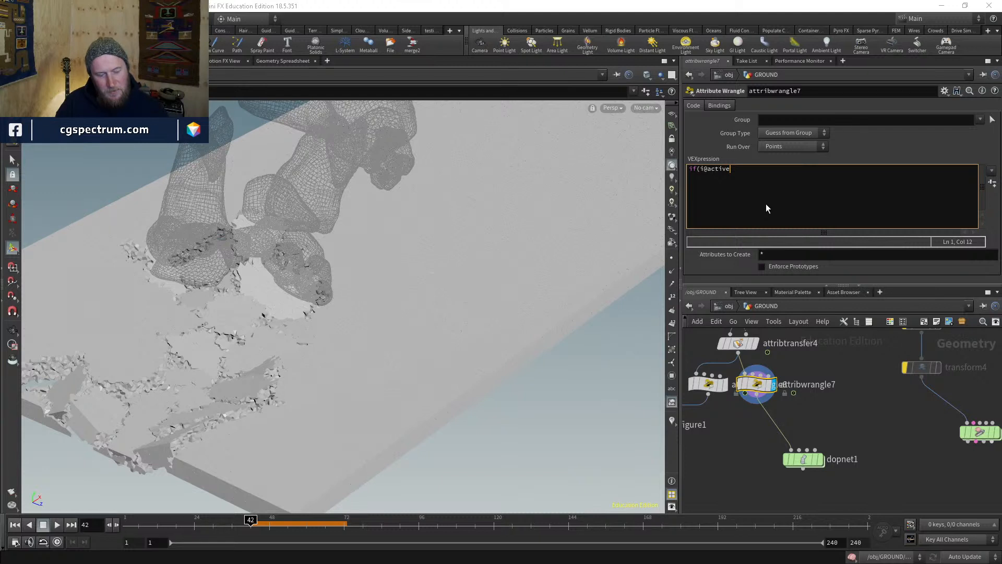
{"action": "type", "text": "<1"}
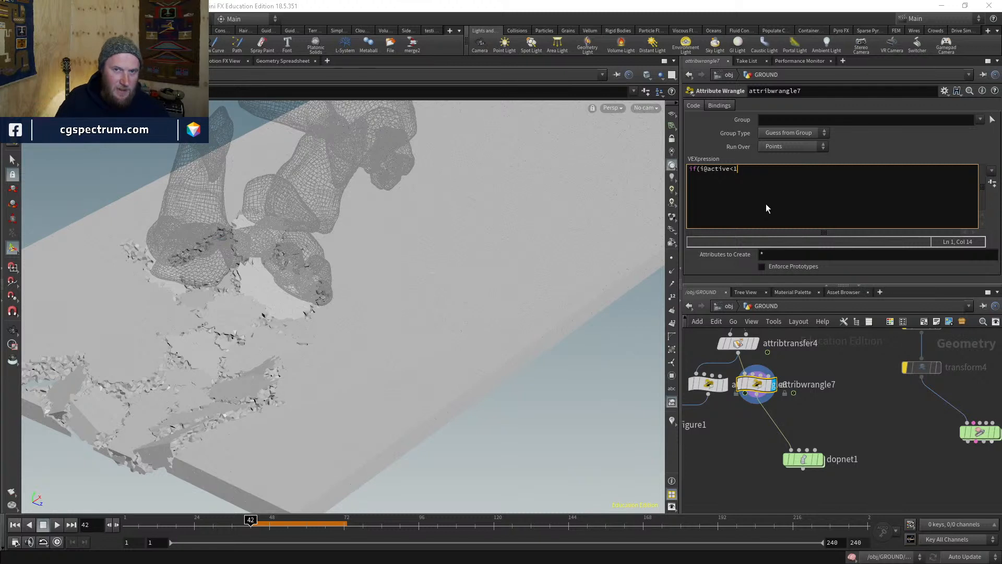
{"action": "type", "text": ")"}
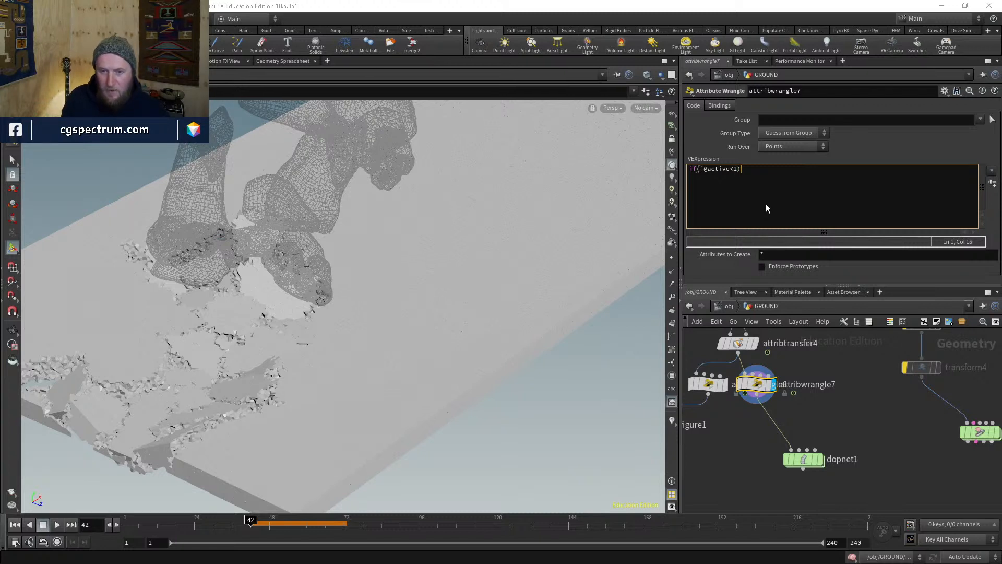
{"action": "type", "text": "{"}
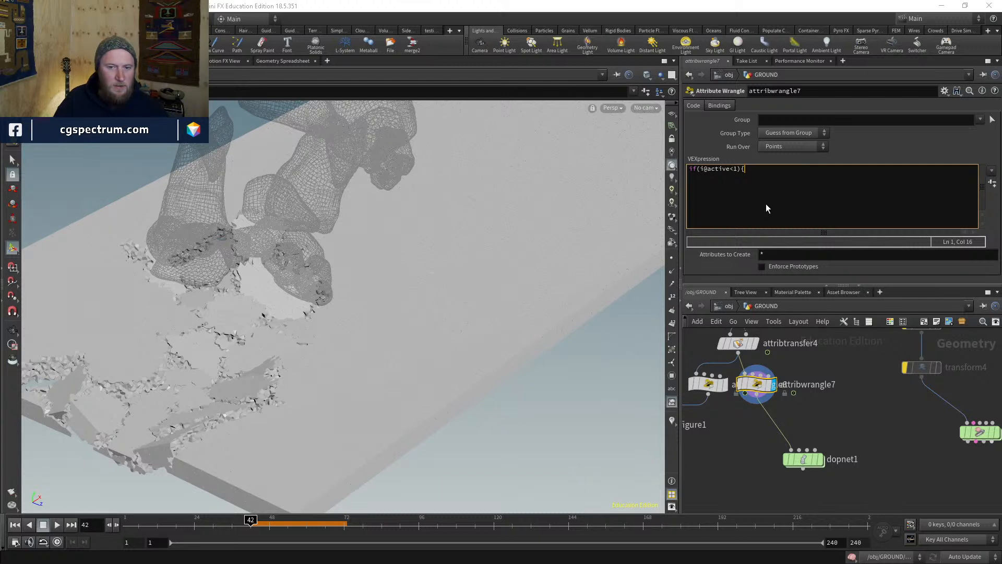
{"action": "key", "text": "Return"}
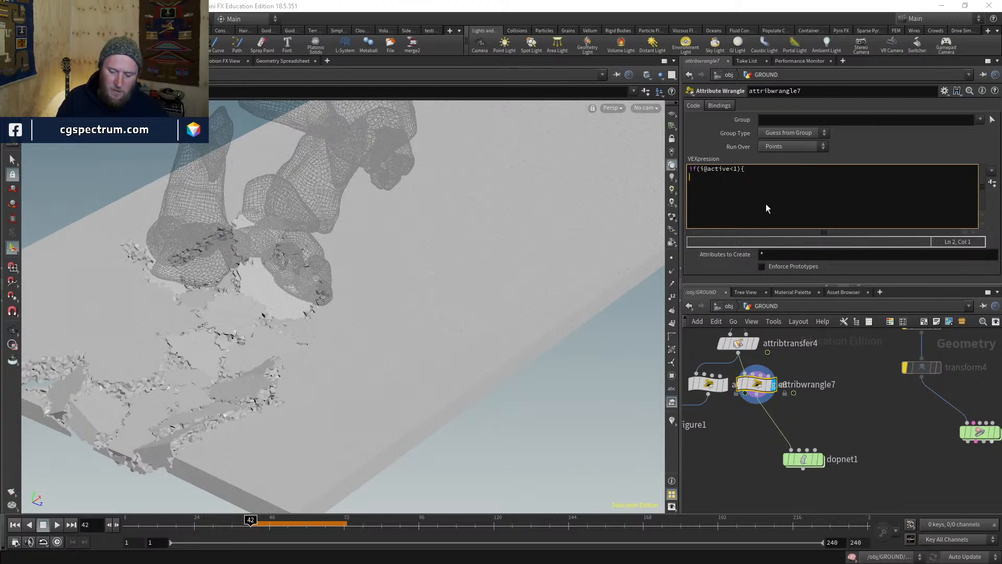
{"action": "type", "text": "i@de"}
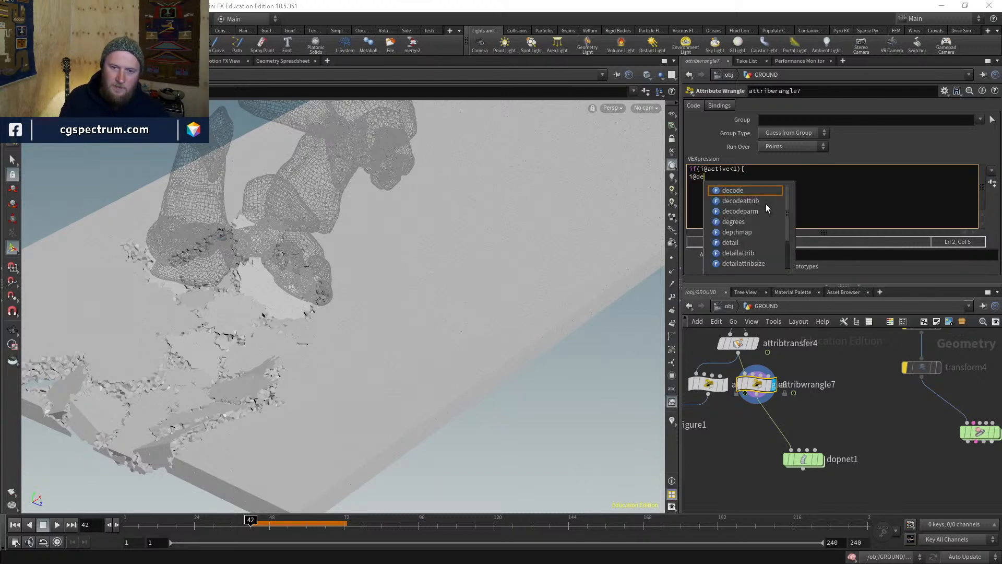
{"action": "type", "text": "forming="}
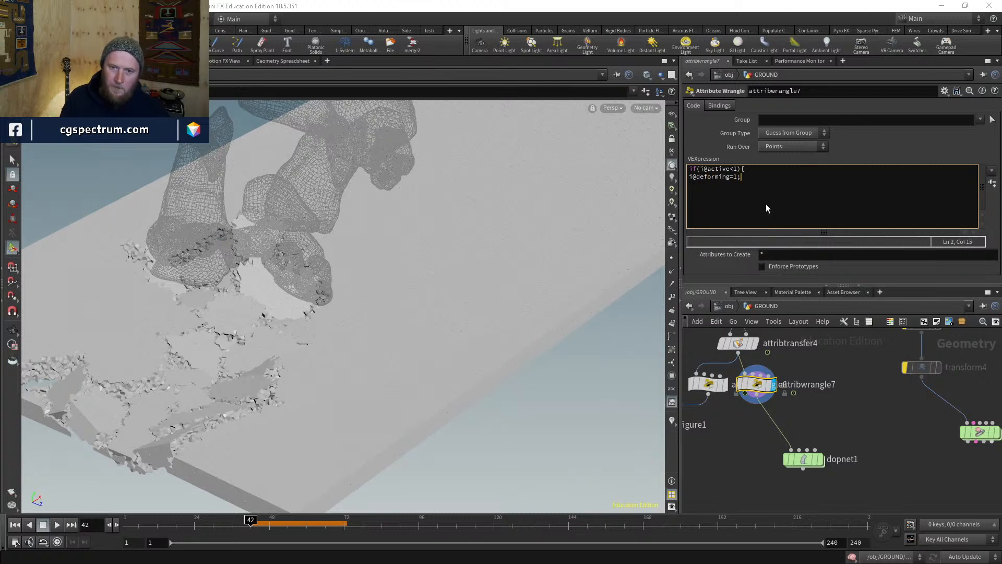
{"action": "type", "text": "1;"}
{"action": "key", "text": "Return"}
{"action": "type", "text": "}"}
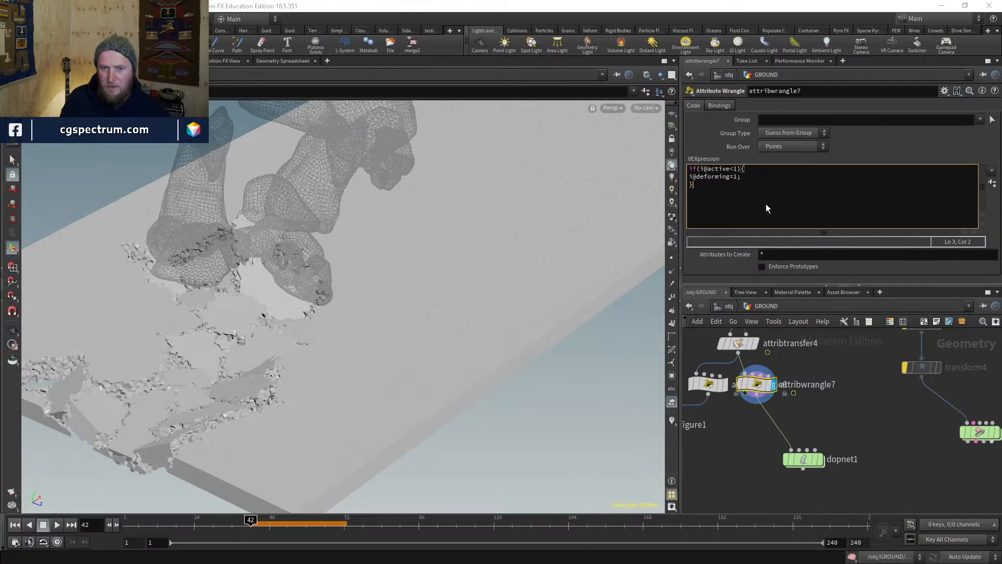
- Add a blank top line and the word 'animated' to the code, then select dopnet1
{"action": "key", "text": "ctrl+Home"}
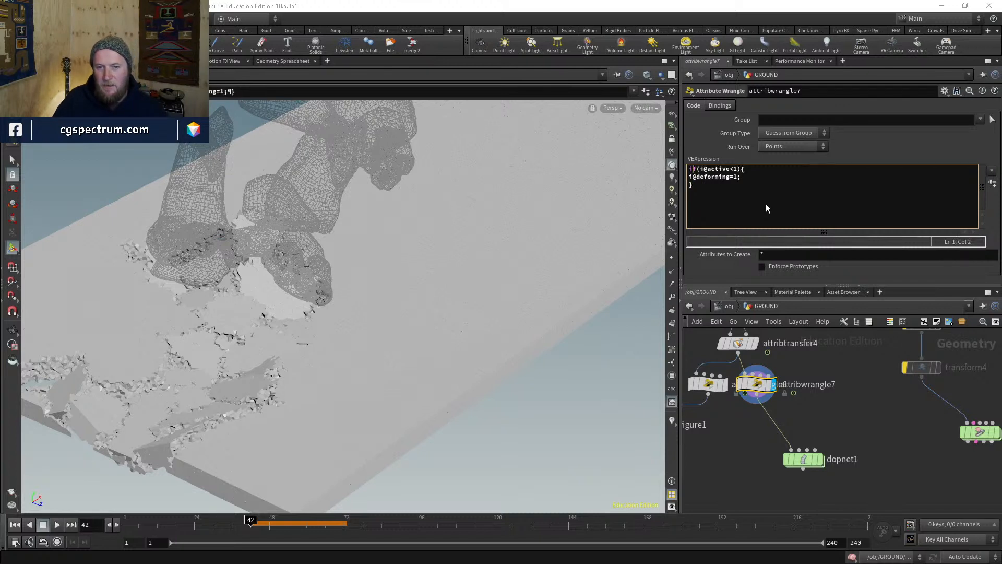
{"action": "key", "text": "Return"}
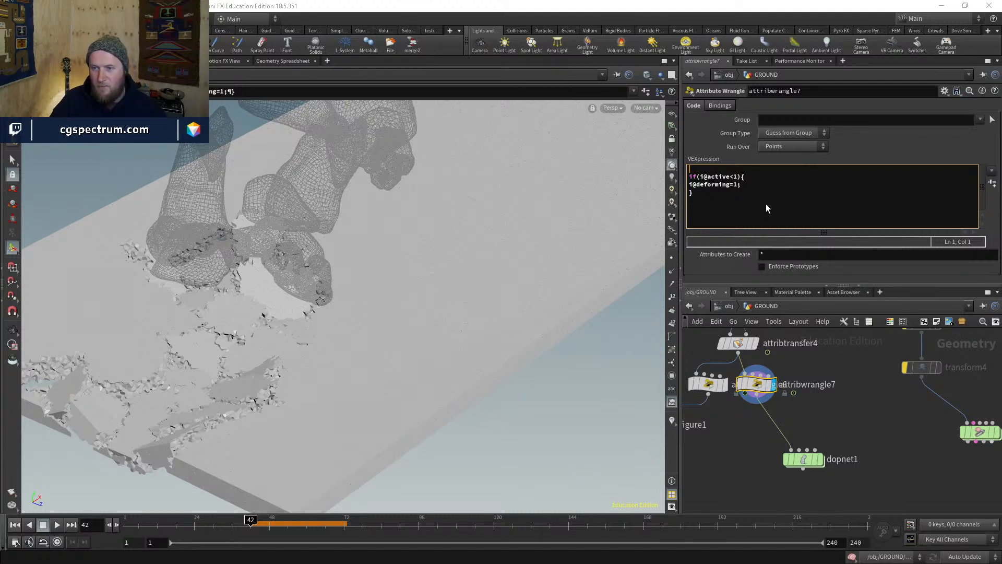
{"action": "left_click", "coordinate": [751, 191]}
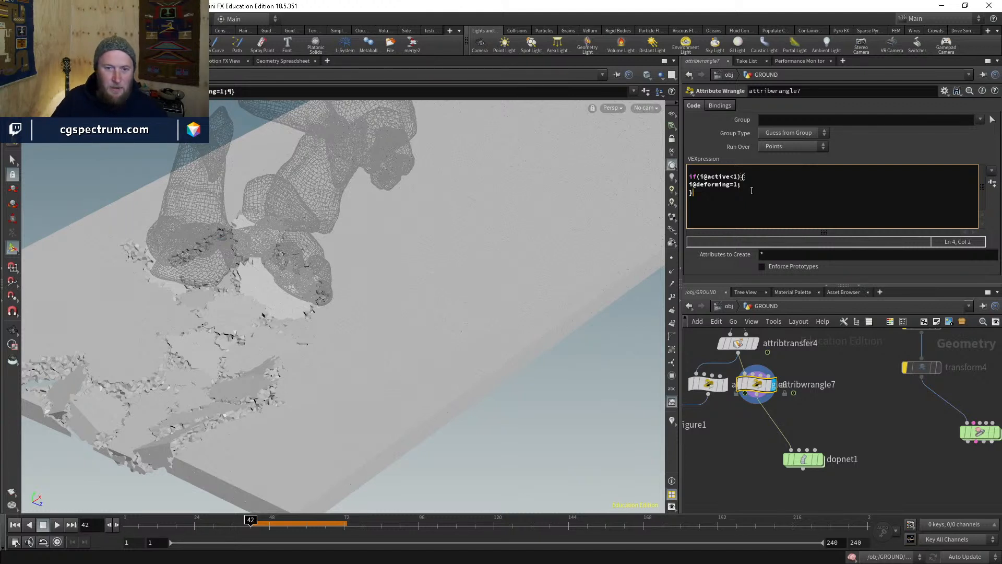
{"action": "type", "text": "animated"}
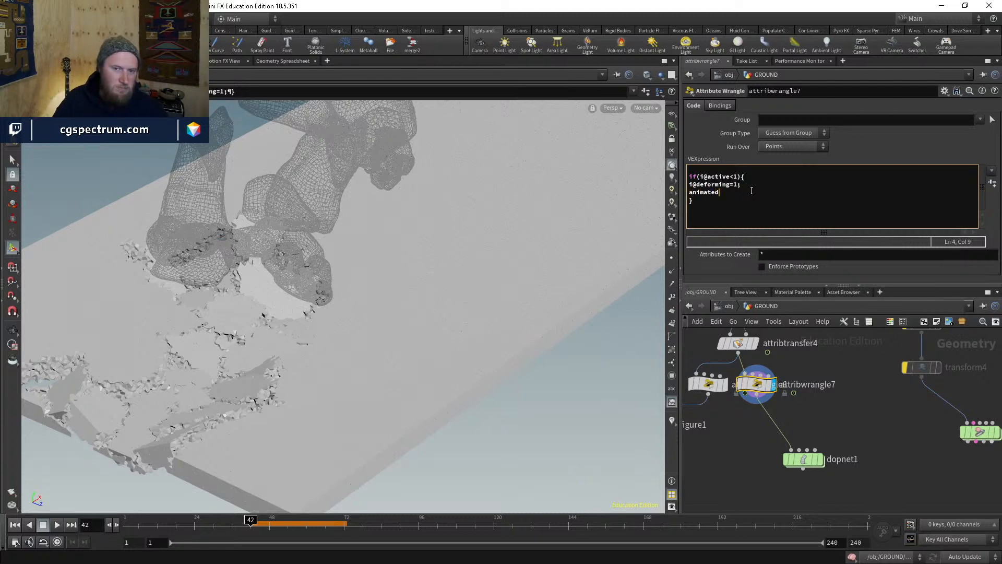
{"action": "key", "text": "shift+Left"}
{"action": "key", "text": "shift+Left"}
{"action": "key", "text": "shift+Left"}
{"action": "key", "text": "shift+Left"}
{"action": "key", "text": "shift+Left"}
{"action": "key", "text": "shift+Left"}
{"action": "key", "text": "shift+Left"}
{"action": "key", "text": "shift+Left"}
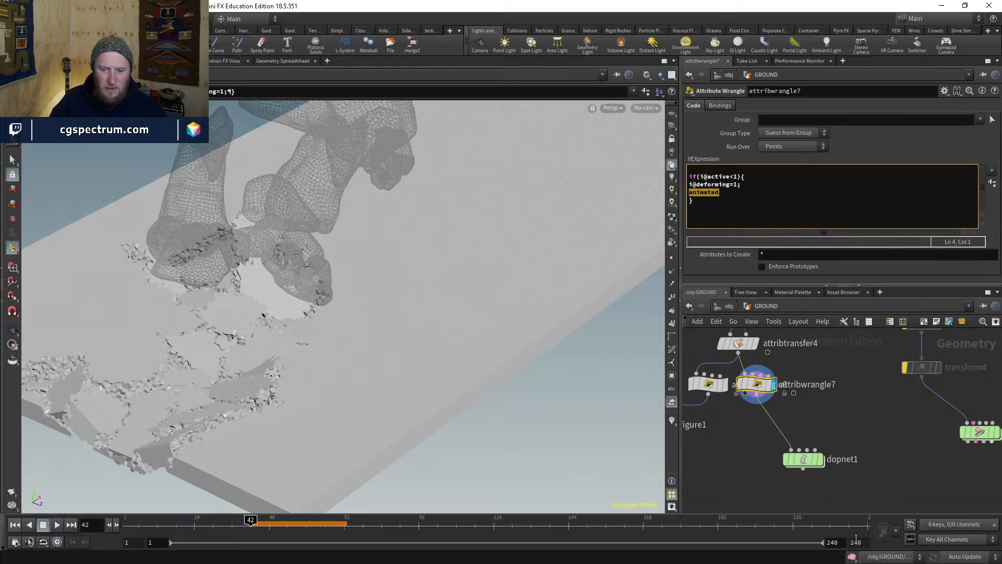
{"action": "left_click", "coordinate": [805, 461]}
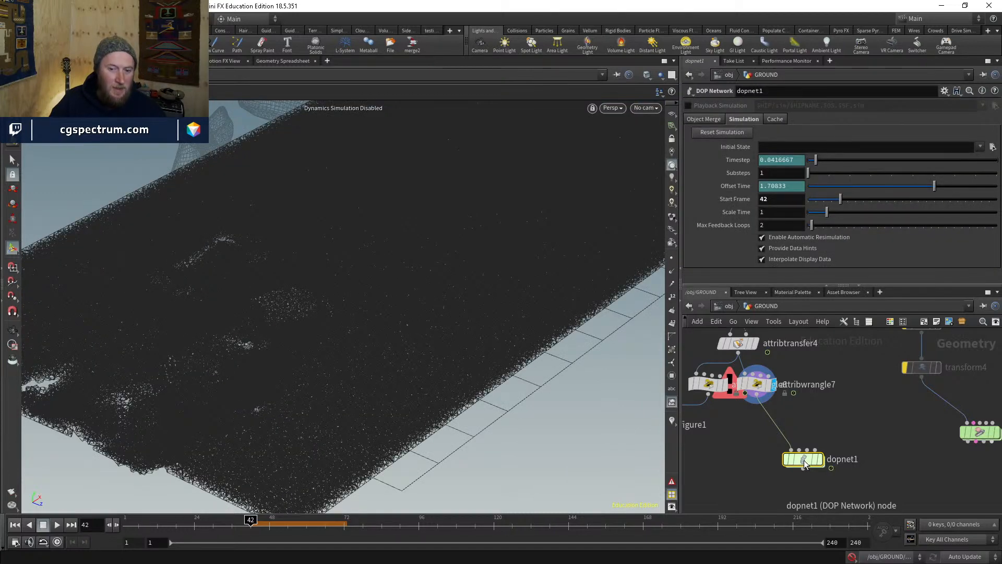
- Inside dopnet1, revert the RBD packed object's Overwrite Attributes to its defaults and edit the field
{"action": "double_click", "coordinate": [805, 460]}
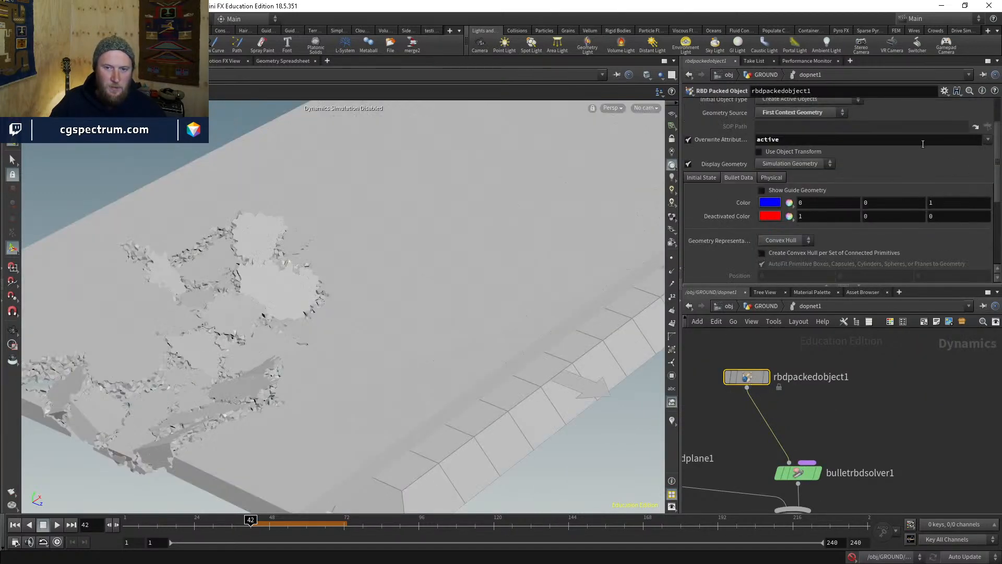
{"action": "right_click", "coordinate": [719, 139]}
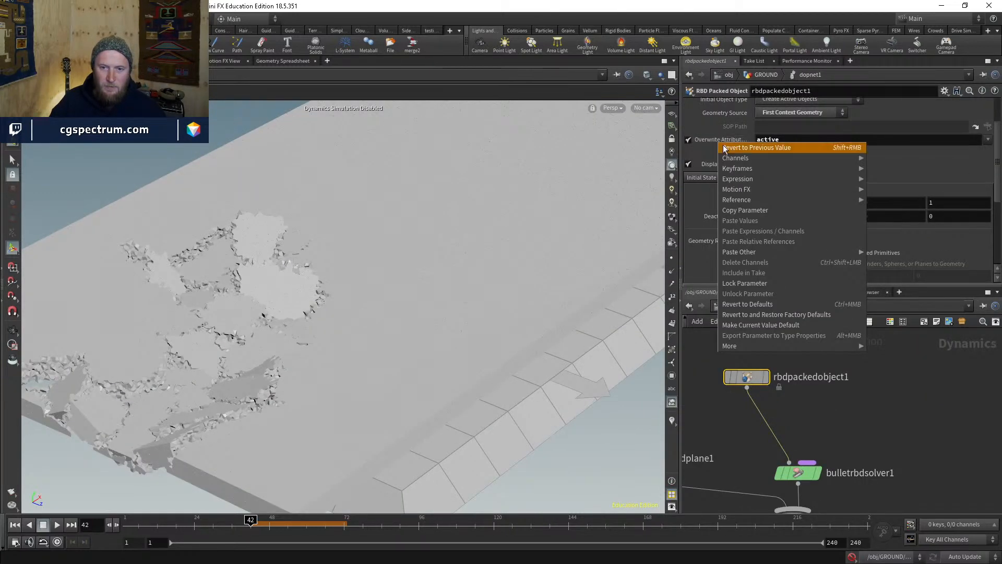
{"action": "left_click", "coordinate": [751, 305]}
{"action": "left_click", "coordinate": [797, 140]}
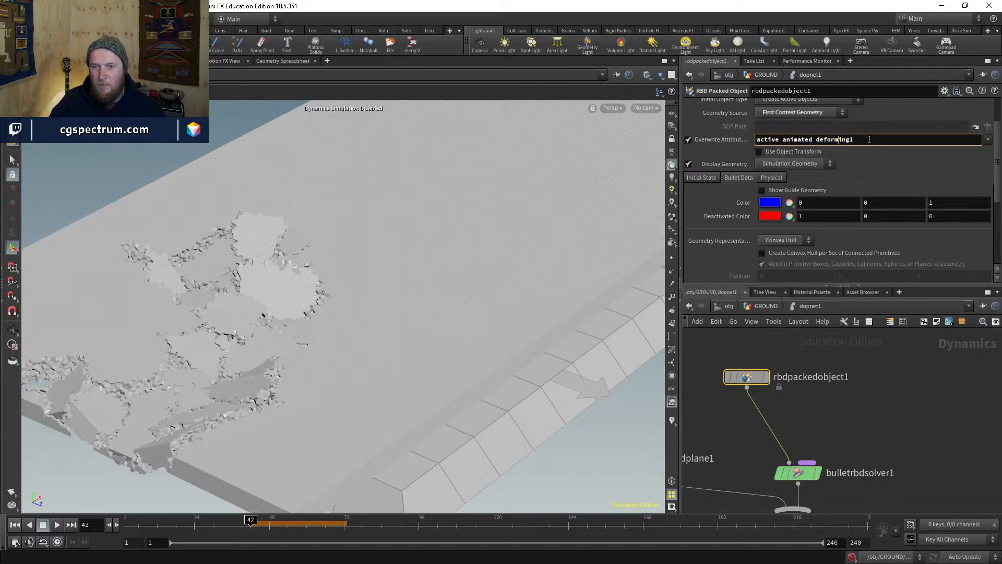
{"action": "type", "text": "1"}
{"action": "key", "text": "Return"}
- Keep Initial Object Type as active objects and return to the object-level network
{"action": "scroll", "coordinate": [885, 114], "scroll_direction": "up", "scroll_amount": 1}
{"action": "left_click", "coordinate": [840, 114]}
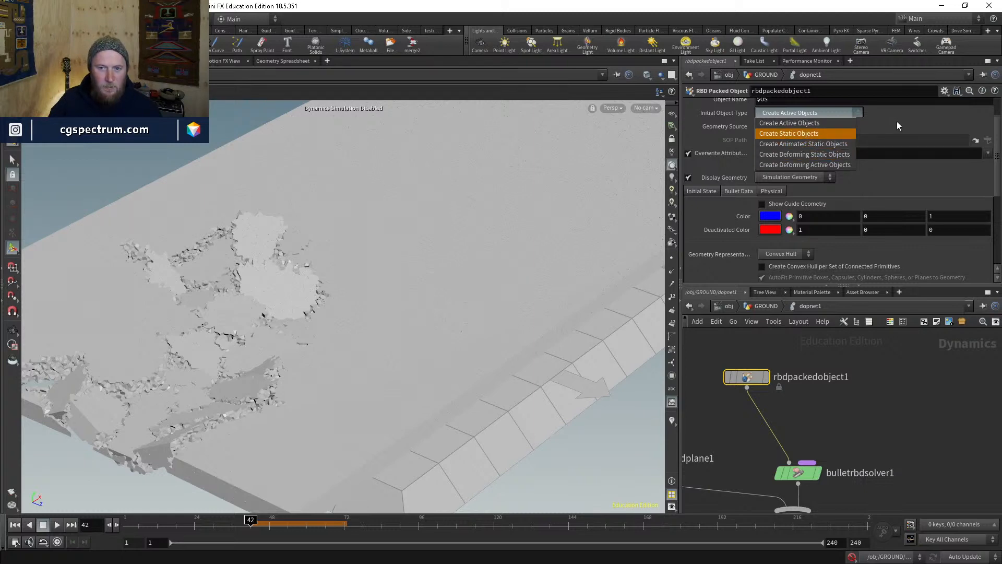
{"action": "left_click", "coordinate": [797, 144]}
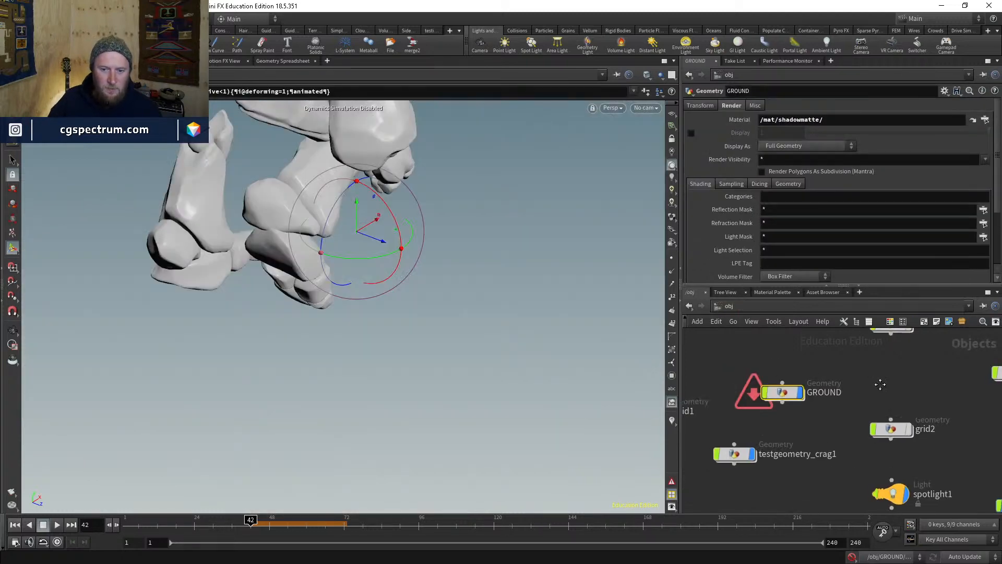
{"action": "middle_click_drag", "start_coordinate": [880, 384], "coordinate": [889, 395]}
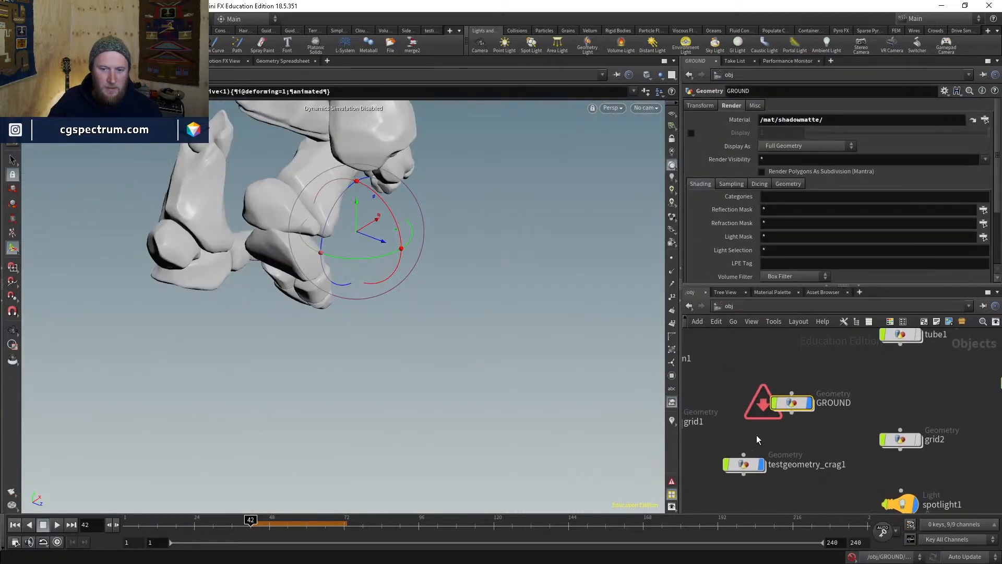
{"action": "left_click", "coordinate": [700, 106]}
{"action": "scroll", "coordinate": [837, 396], "scroll_direction": "down", "scroll_amount": 5}
{"action": "scroll", "coordinate": [837, 393], "scroll_direction": "up", "scroll_amount": 5}
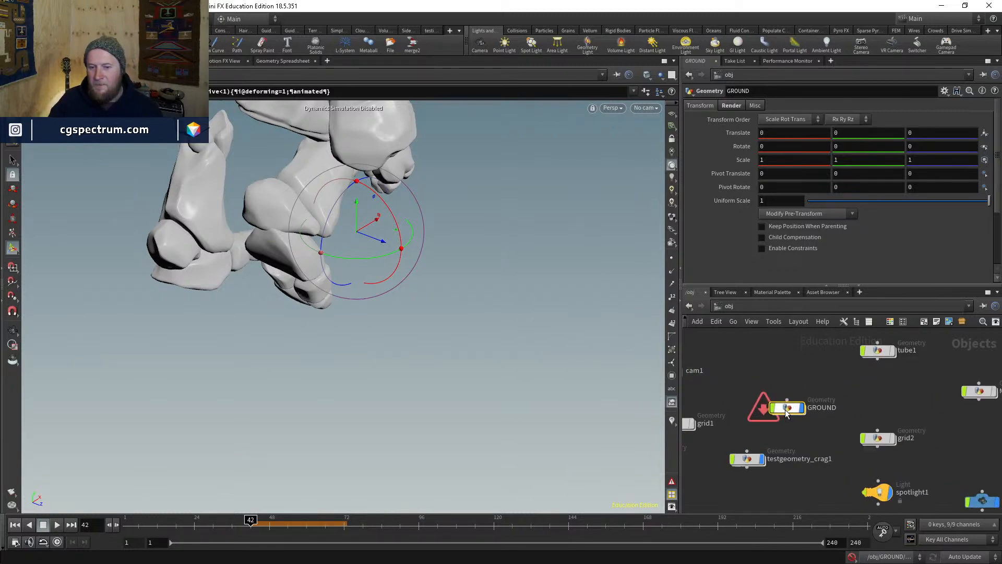
- In attribwrangle7, delete 'animated' and add i@deforming=0; ahead of the if block
{"action": "double_click", "coordinate": [767, 409]}
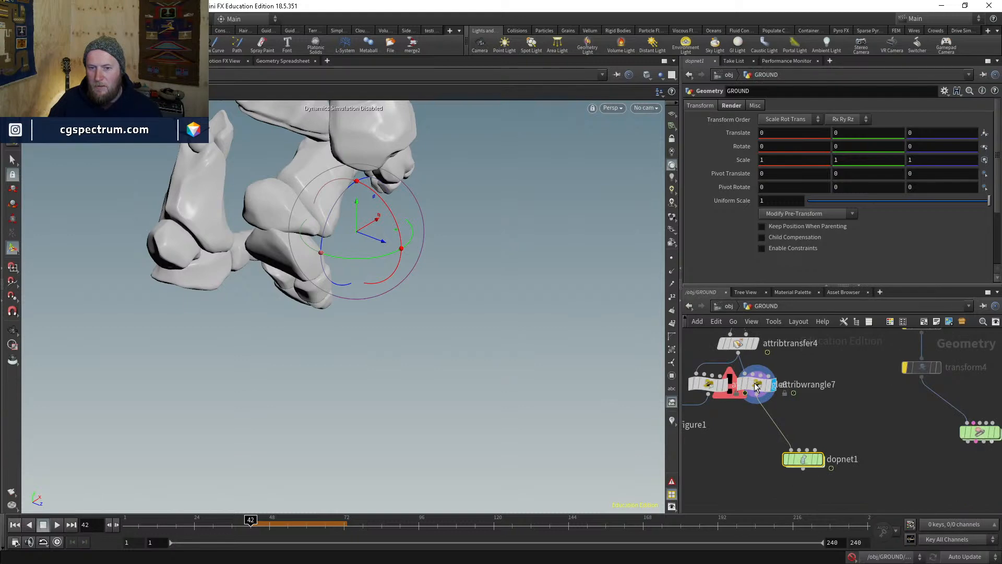
{"action": "left_click", "coordinate": [757, 386]}
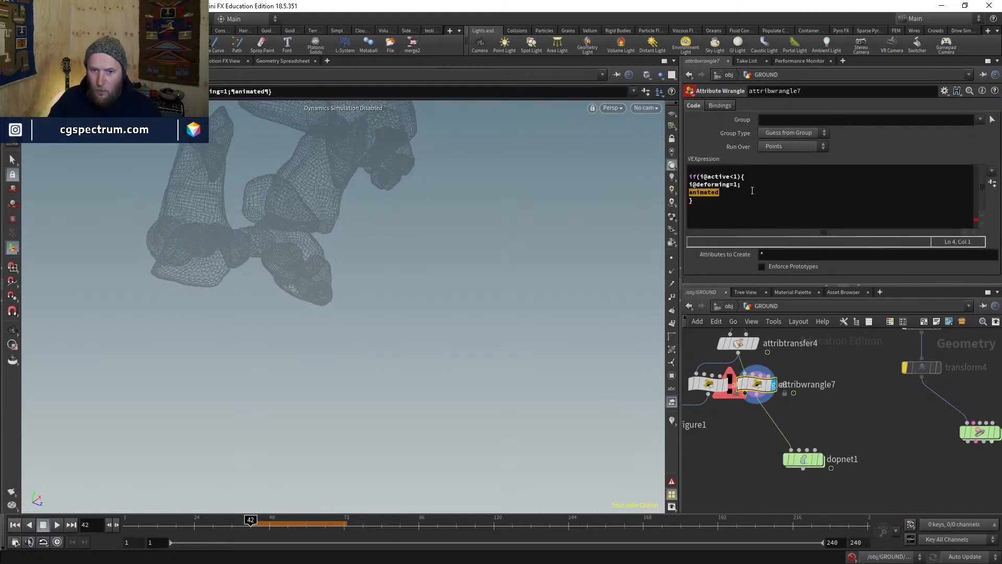
{"action": "left_click_drag", "start_coordinate": [729, 190], "coordinate": [689, 192]}
{"action": "key", "text": "BackSpace"}
{"action": "key", "text": "BackSpace"}
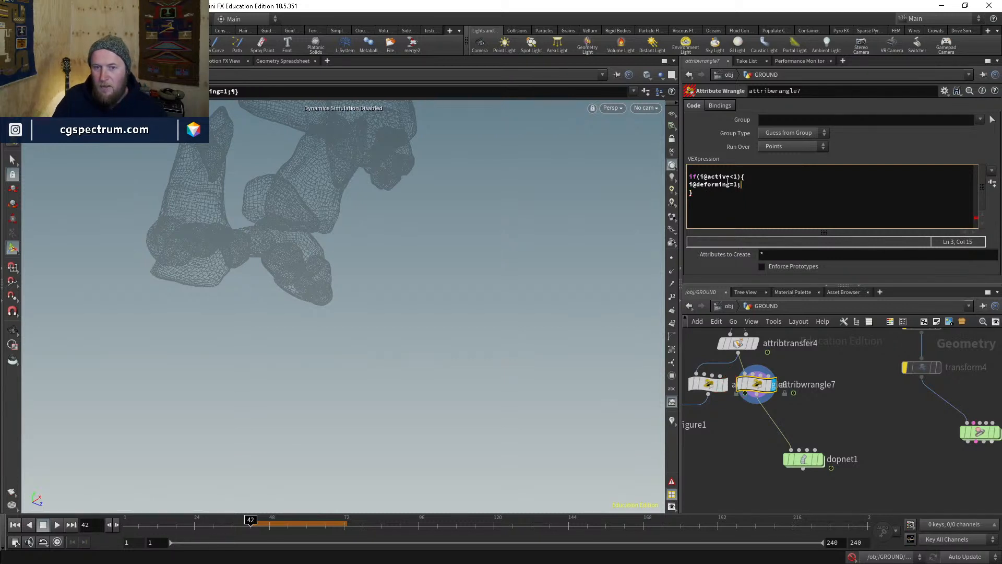
{"action": "left_click", "coordinate": [703, 199]}
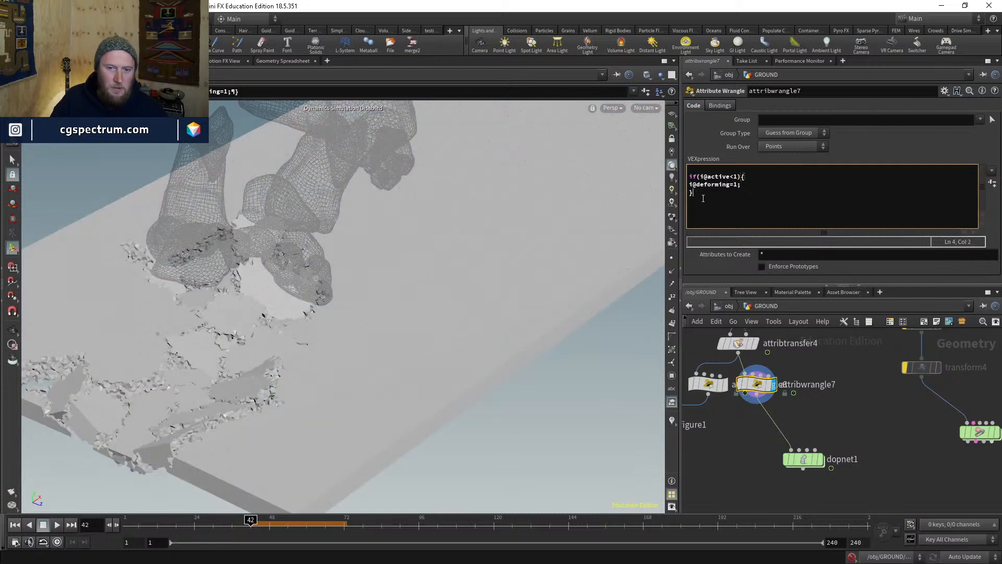
{"action": "type", "text": "i"}
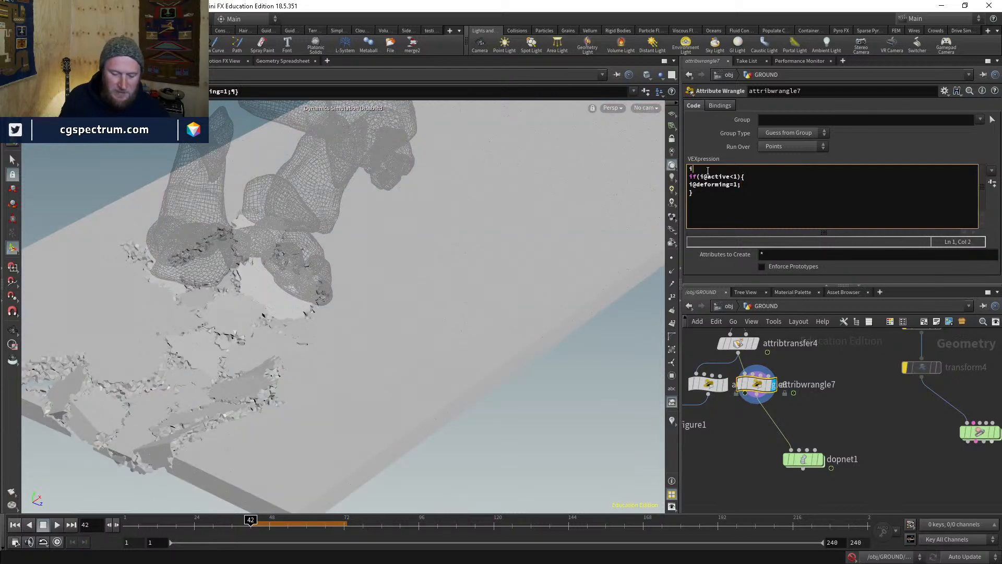
{"action": "type", "text": "@deforming"}
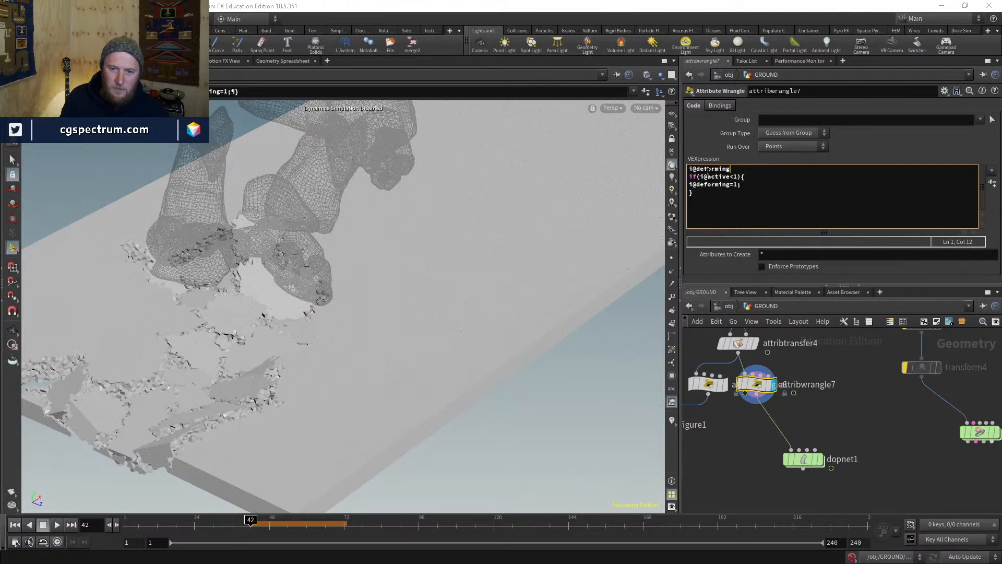
{"action": "type", "text": "=0"}
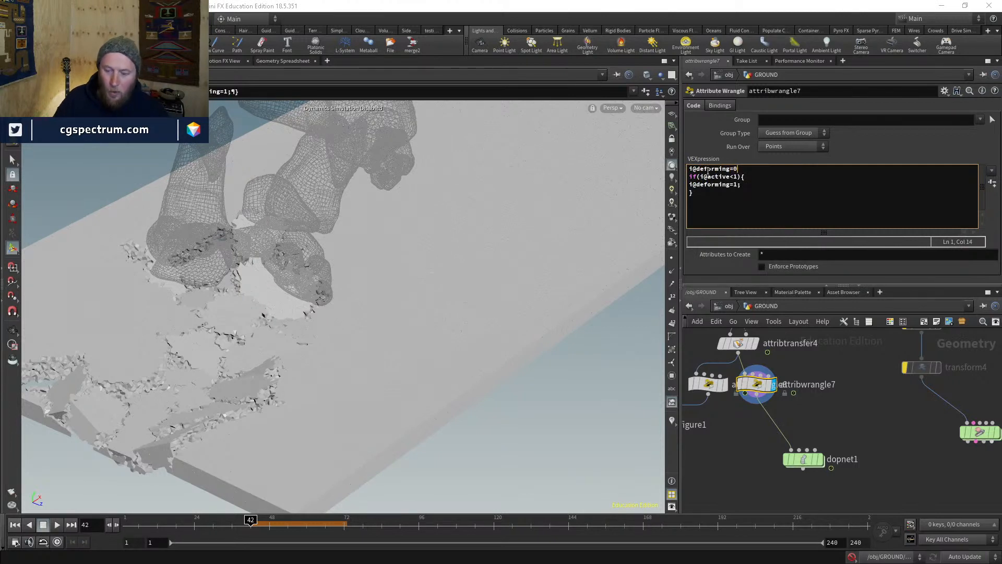
{"action": "type", "text": ";"}
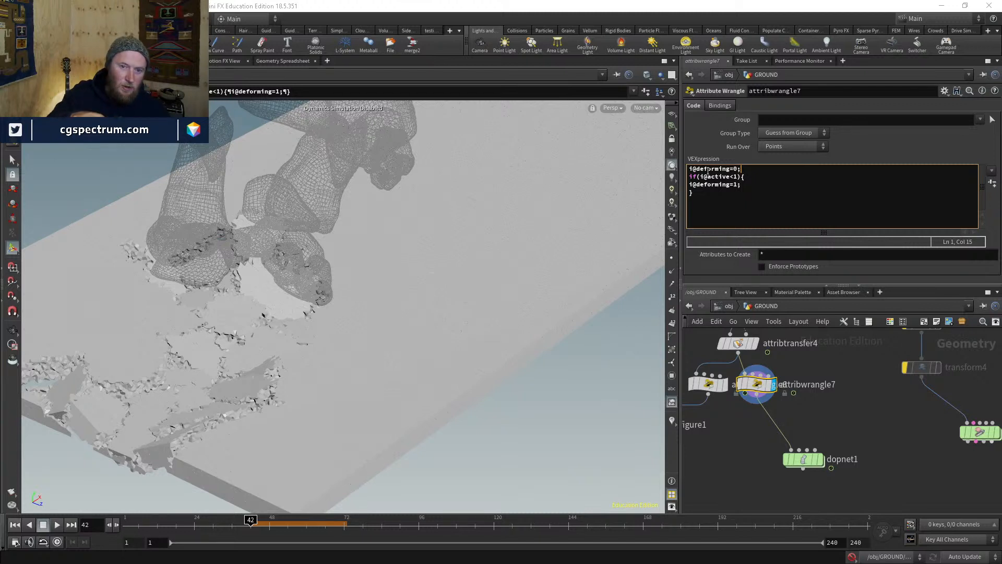
{"action": "key", "text": "Right"}
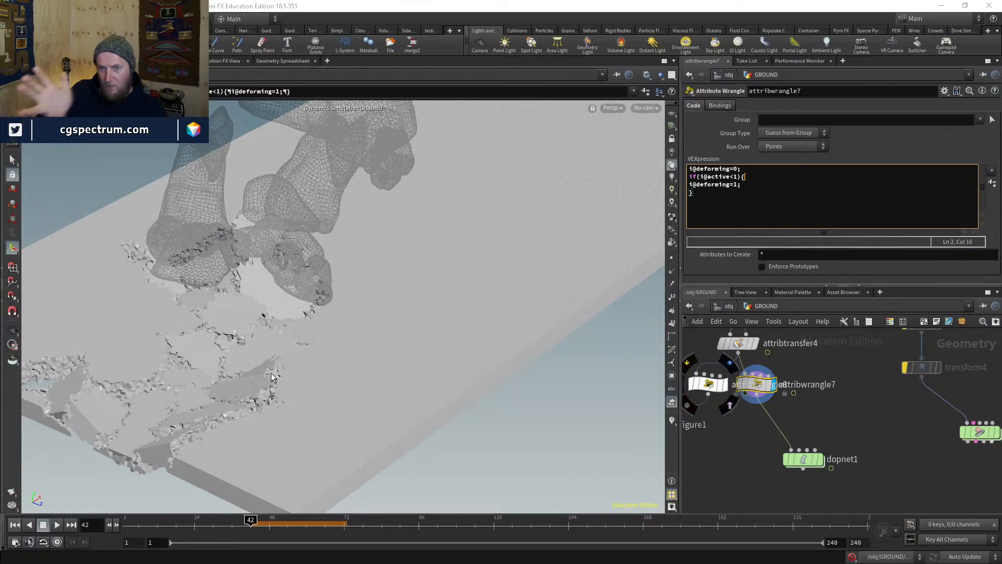
{"action": "key", "text": "Return"}
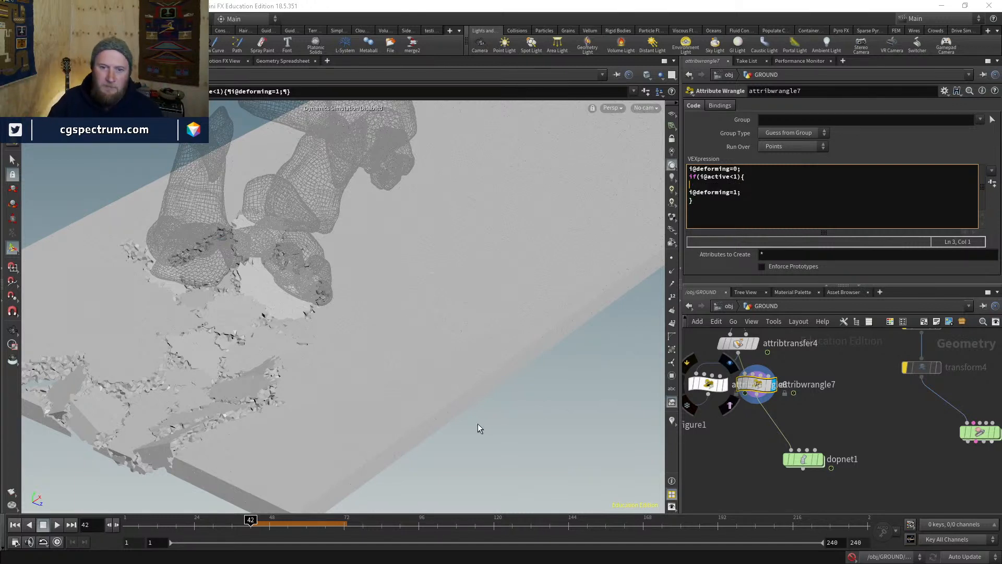
{"action": "key", "text": "BackSpace"}
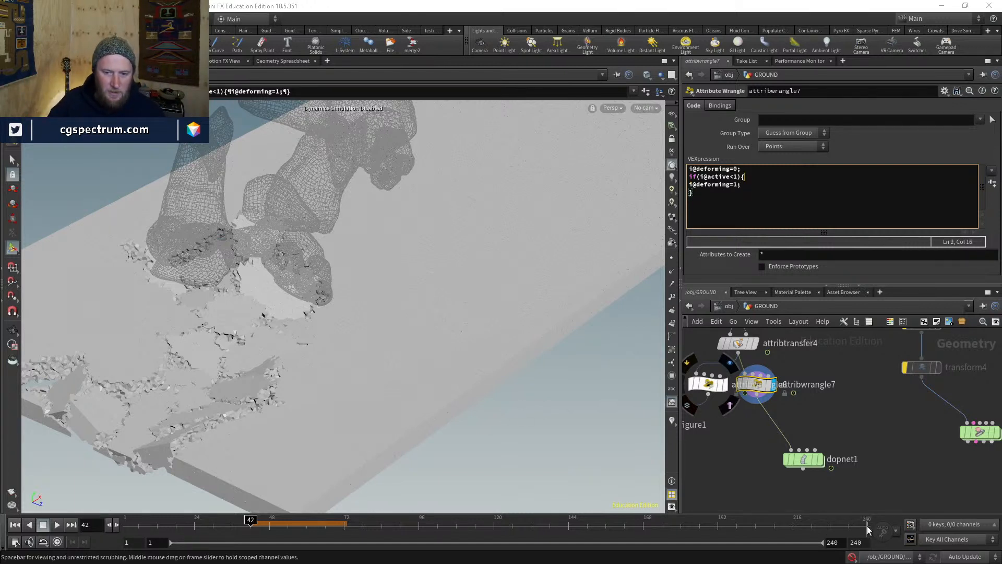
- Enter dopnet1 and check the simulation at frames 43 and 42
{"action": "left_click", "coordinate": [805, 459]}
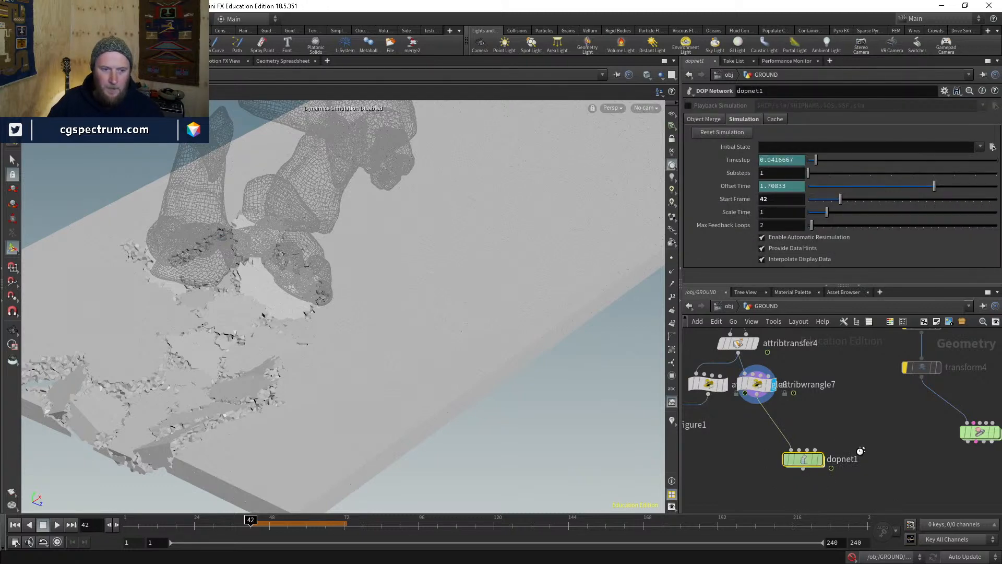
{"action": "left_click", "coordinate": [837, 429]}
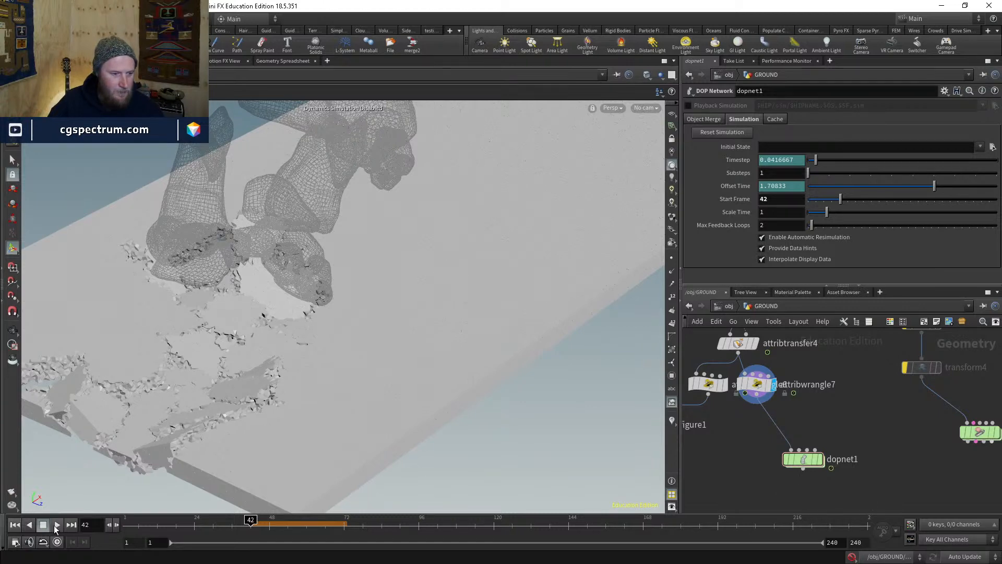
{"action": "left_click", "coordinate": [812, 462]}
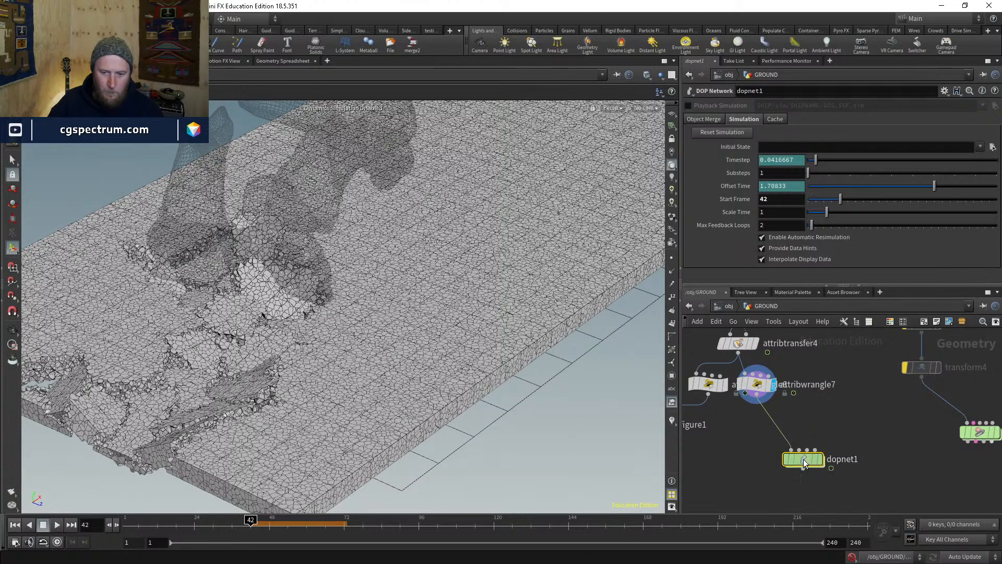
{"action": "double_click", "coordinate": [804, 461]}
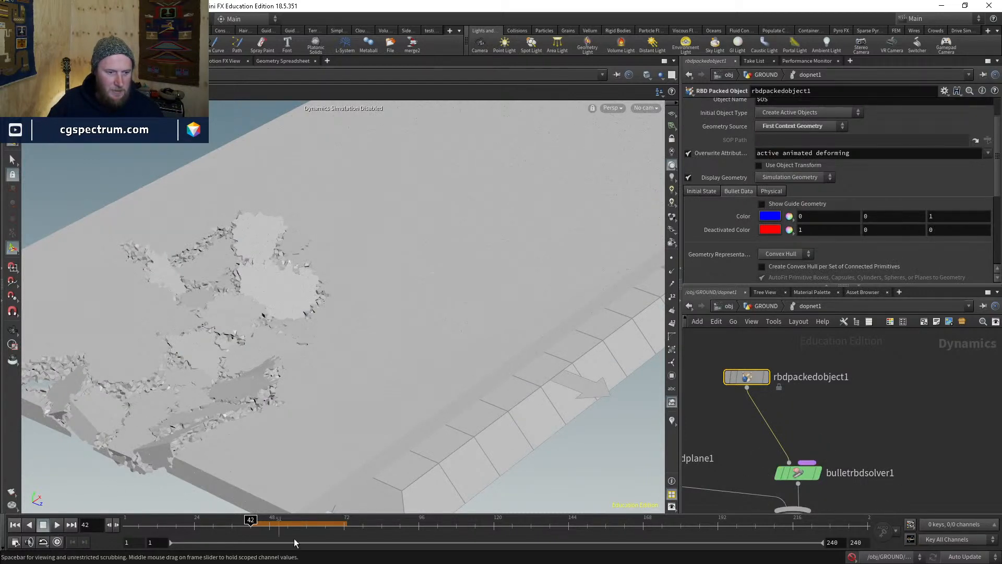
{"action": "left_click", "coordinate": [254, 529]}
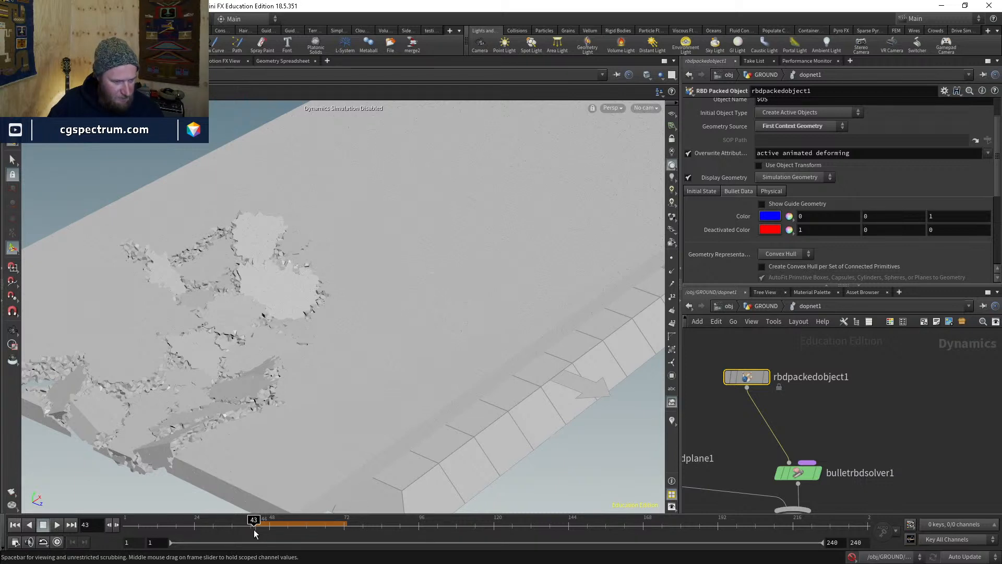
{"action": "left_click", "coordinate": [251, 530]}
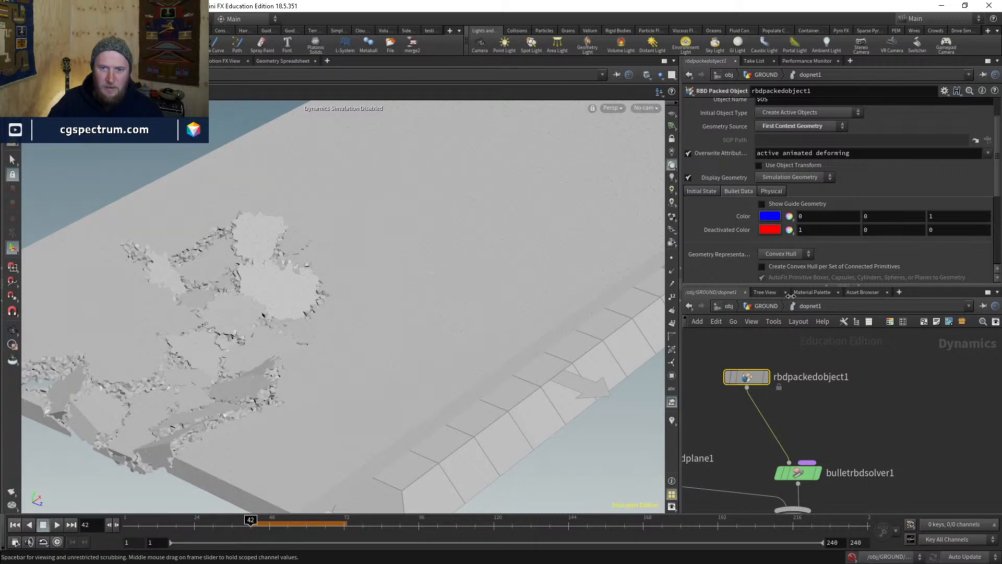
- From GROUND, reset the simulation, display dopnet1 without the feet, and re-enter dopnet1
{"action": "left_click", "coordinate": [771, 308]}
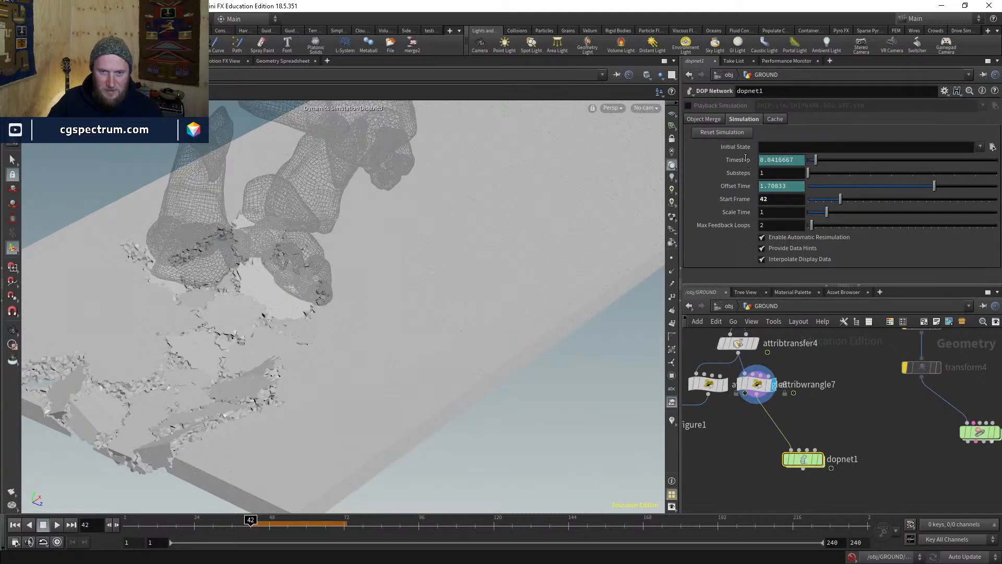
{"action": "left_click", "coordinate": [736, 132]}
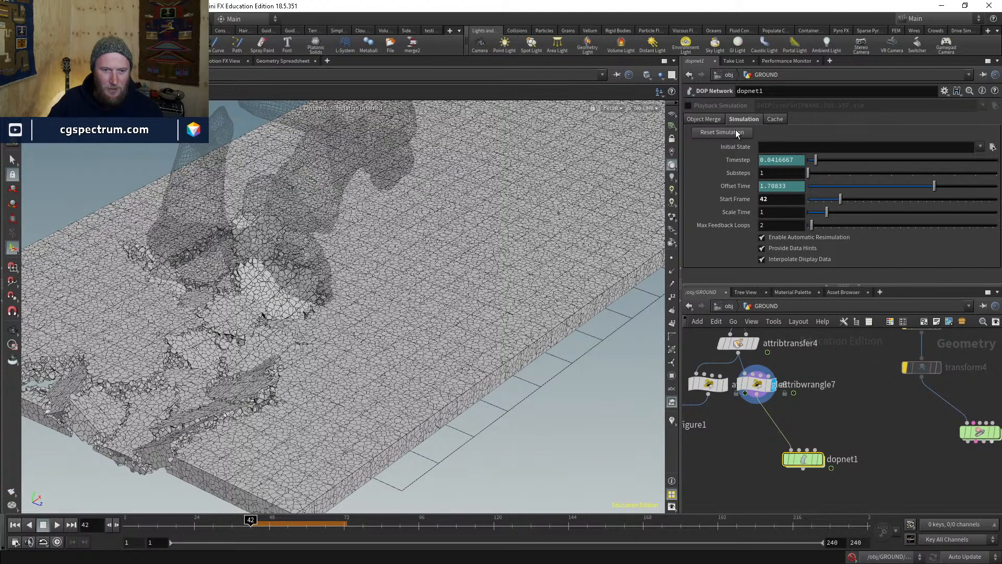
{"action": "left_click", "coordinate": [822, 458]}
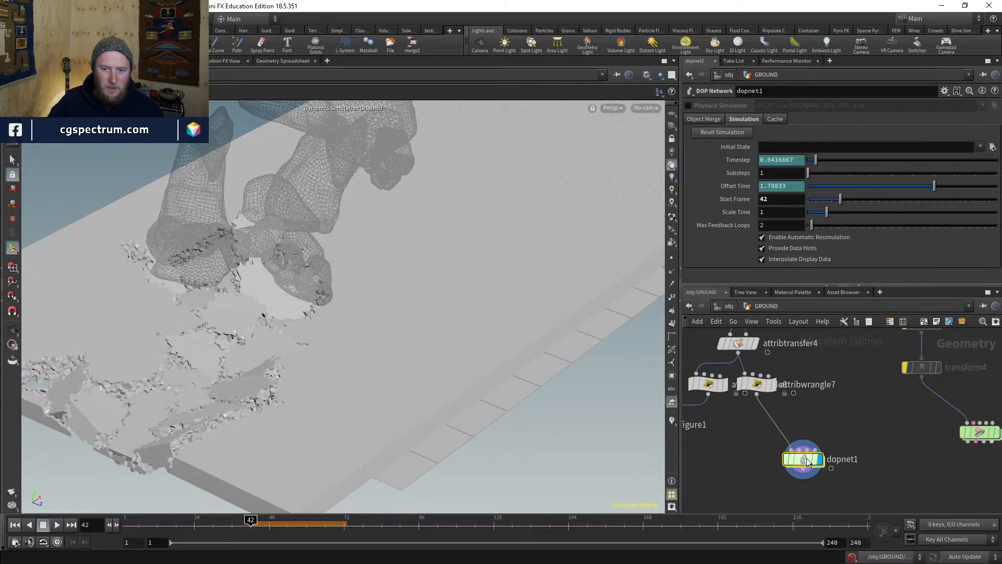
{"action": "left_click", "coordinate": [823, 479]}
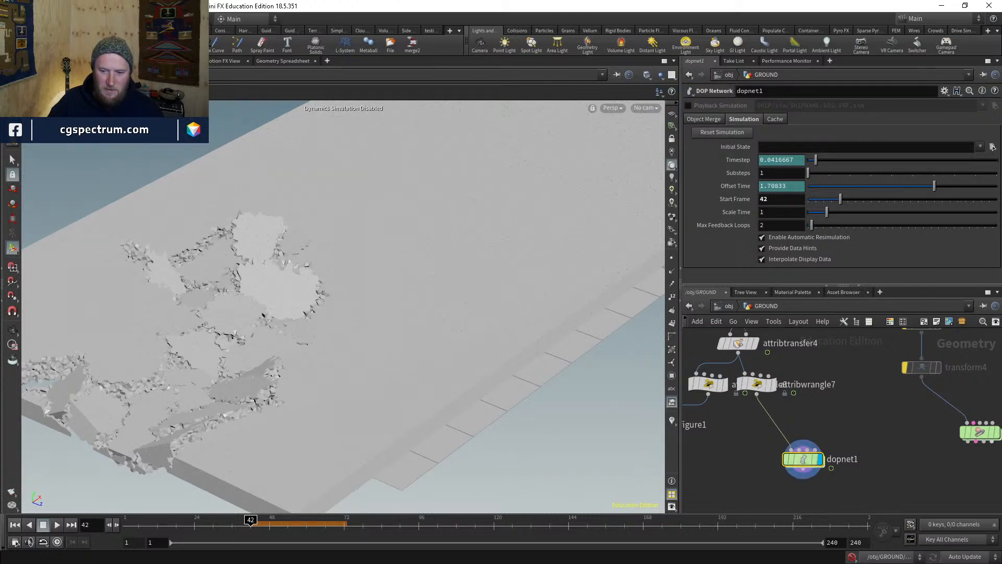
{"action": "double_click", "coordinate": [804, 466]}
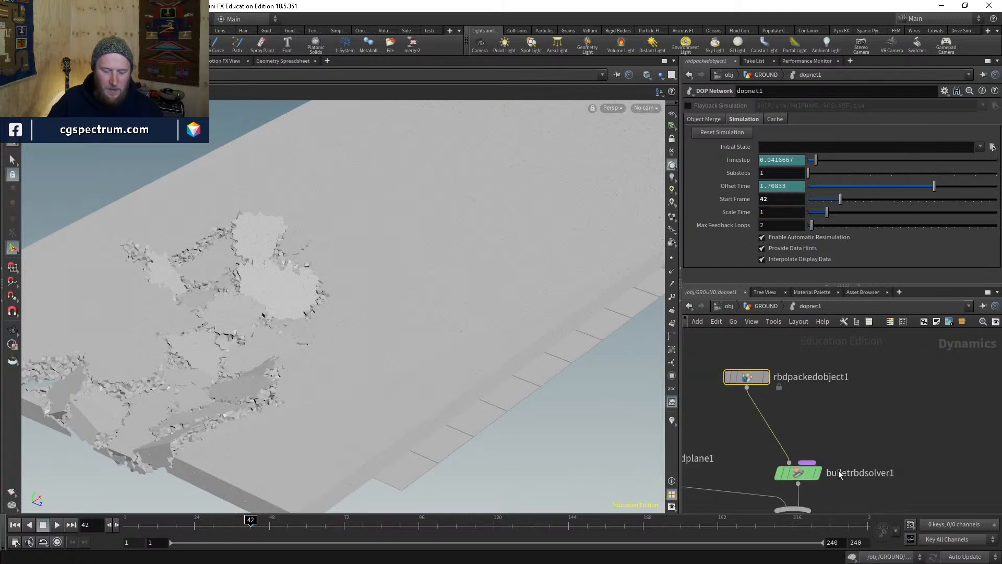
- Pan the DOP network to bring the merge node below the solver into view
{"action": "middle_click_drag", "start_coordinate": [832, 434], "coordinate": [834, 386]}
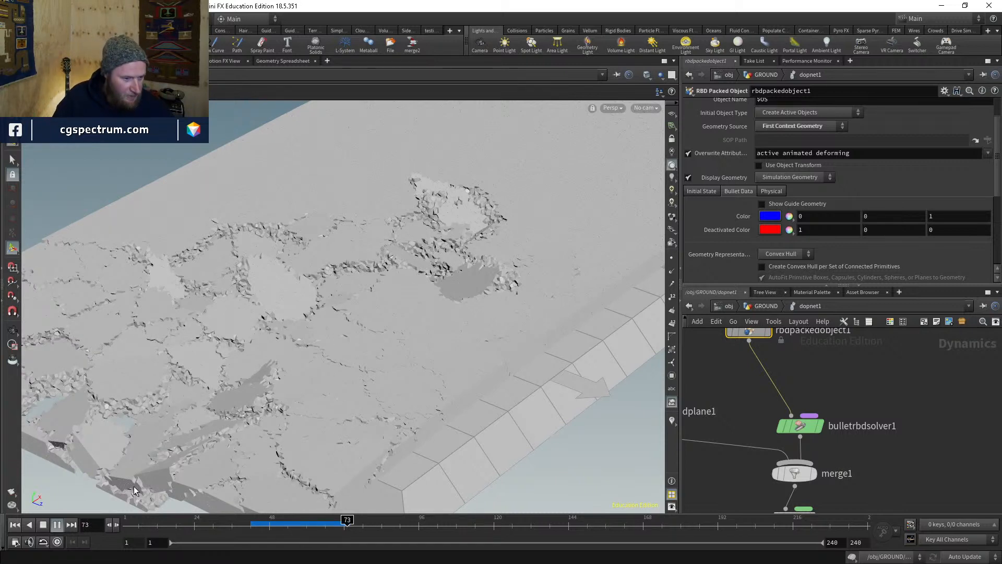
- Stop playback and tumble the viewport to an elevated corner angle on the fractured slab
{"action": "left_click", "coordinate": [349, 529]}
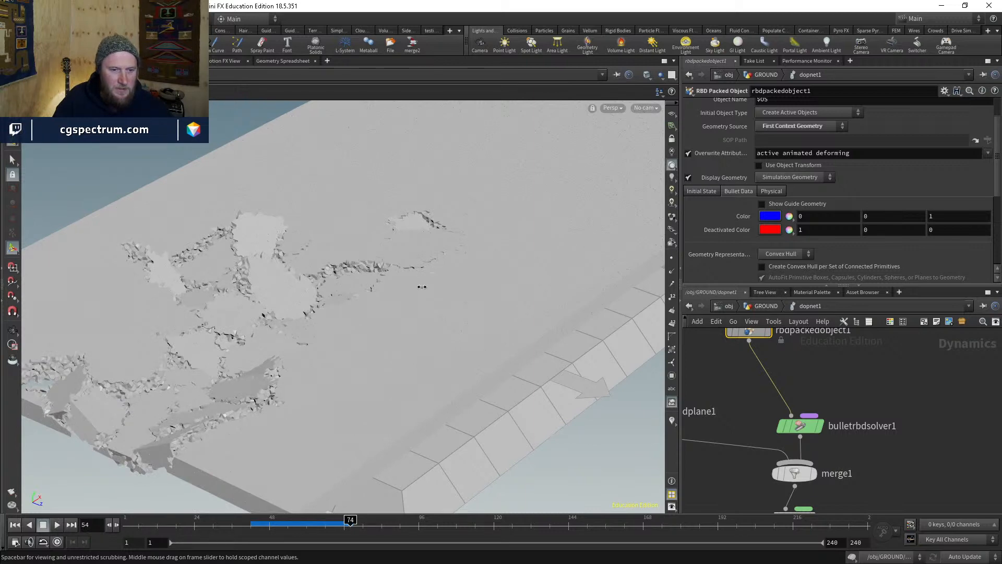
{"action": "key", "text": "Escape"}
{"action": "left_click_drag", "start_coordinate": [420, 285], "coordinate": [227, 386]}
{"action": "middle_click_drag", "start_coordinate": [845, 407], "coordinate": [841, 457]}
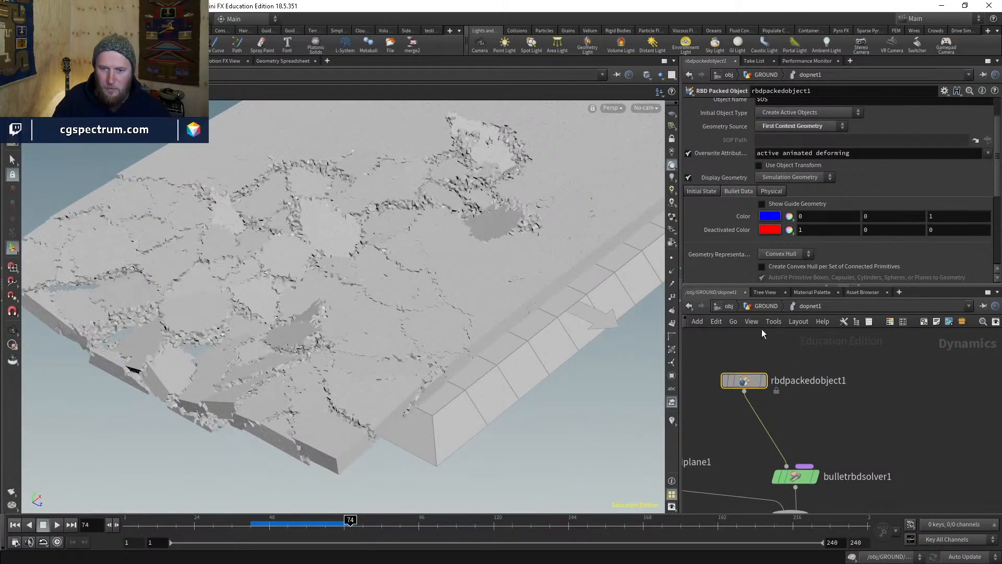
- Back in GROUND, display solver1's footprint colour map in the viewport
{"action": "left_click", "coordinate": [764, 307]}
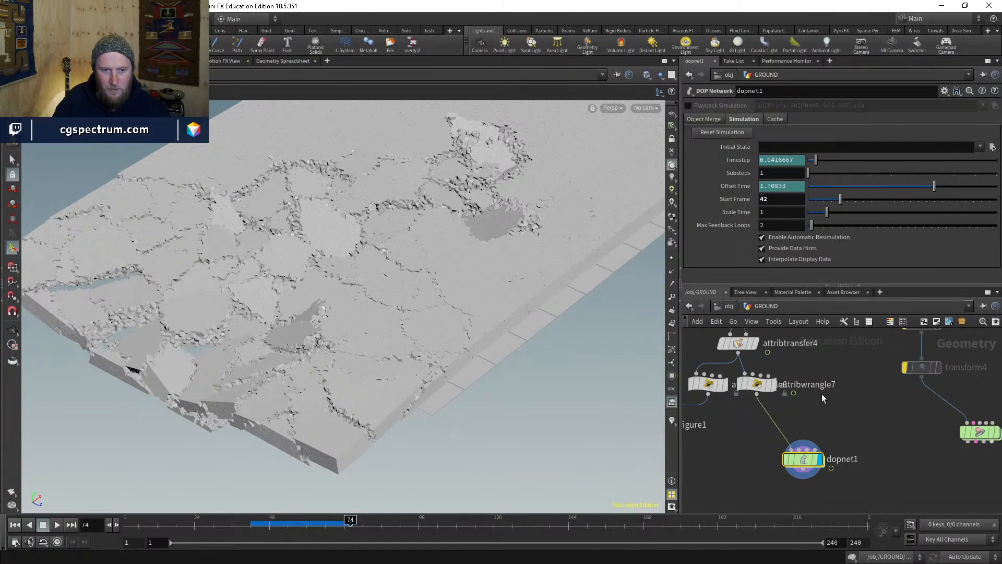
{"action": "scroll", "coordinate": [845, 393], "scroll_direction": "down", "scroll_amount": 2}
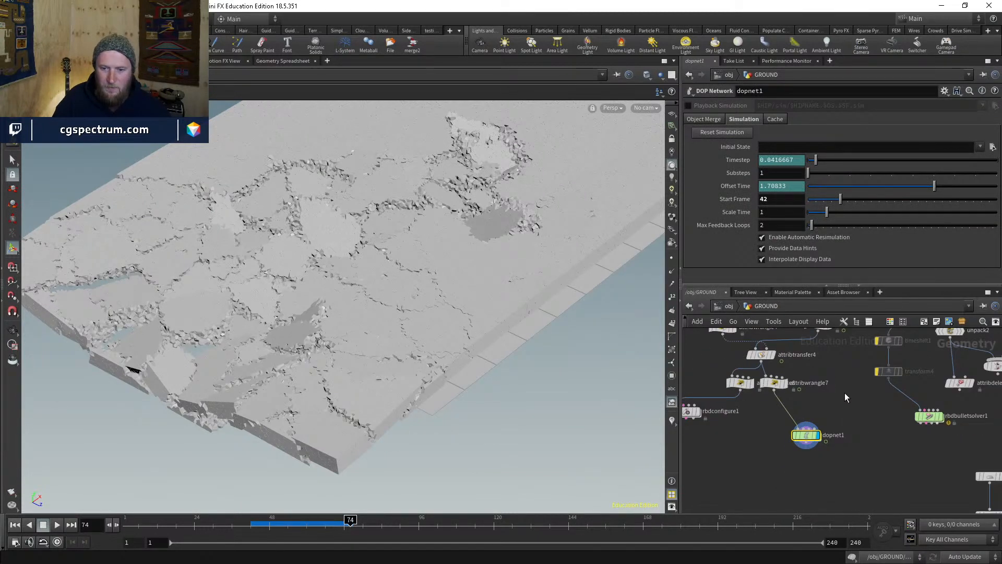
{"action": "middle_click_drag", "start_coordinate": [845, 392], "coordinate": [728, 542]}
{"action": "middle_click_drag", "start_coordinate": [875, 409], "coordinate": [792, 524]}
{"action": "middle_click_drag", "start_coordinate": [740, 369], "coordinate": [739, 421]}
{"action": "scroll", "coordinate": [739, 421], "scroll_direction": "up", "scroll_amount": 3}
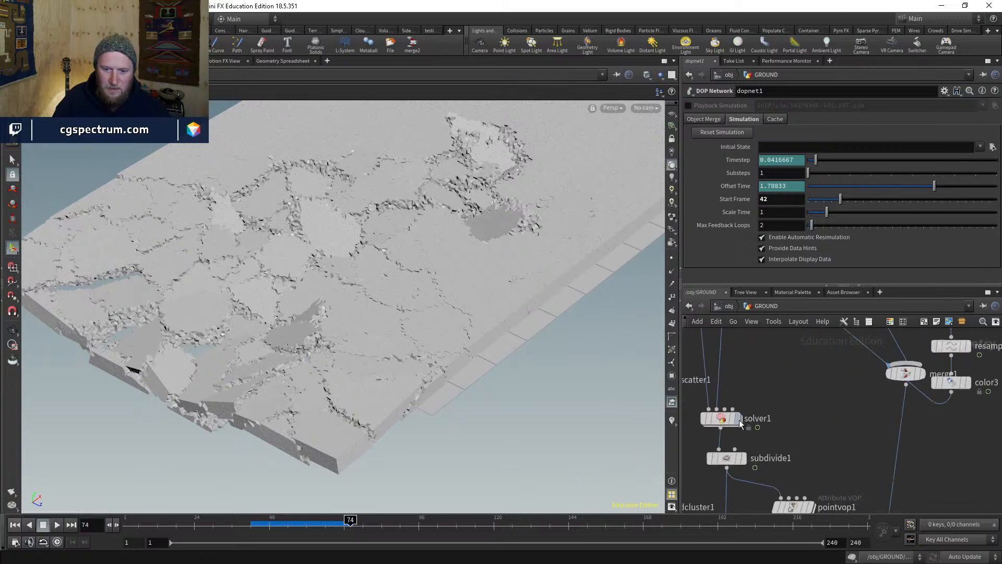
{"action": "left_click", "coordinate": [738, 419]}
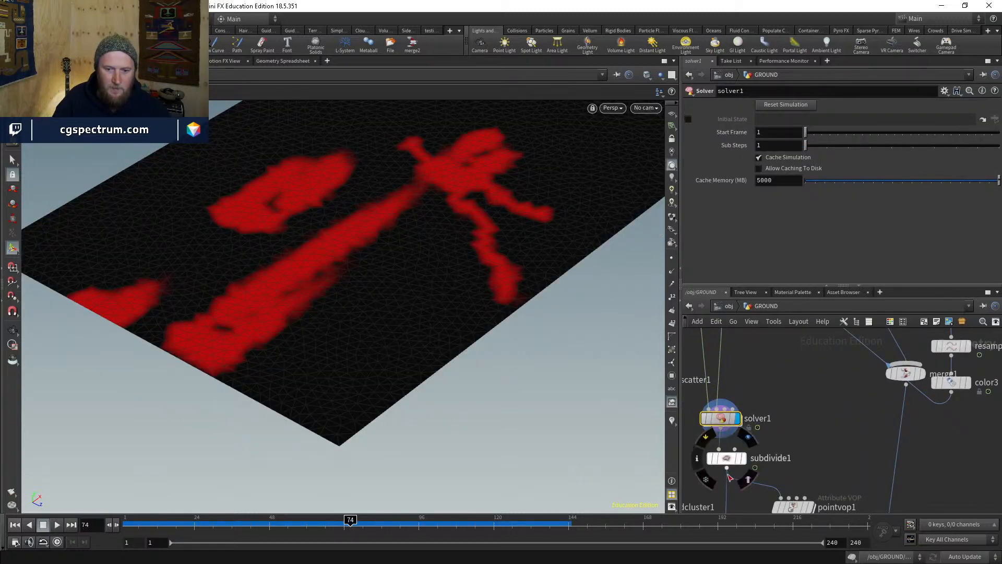
- Pan down to attribwrangle7, select it, and nudge it down and right
{"action": "middle_click_drag", "start_coordinate": [738, 494], "coordinate": [749, 416]}
{"action": "scroll", "coordinate": [750, 416], "scroll_direction": "down", "scroll_amount": 2}
{"action": "scroll", "coordinate": [764, 418], "scroll_direction": "up", "scroll_amount": 1}
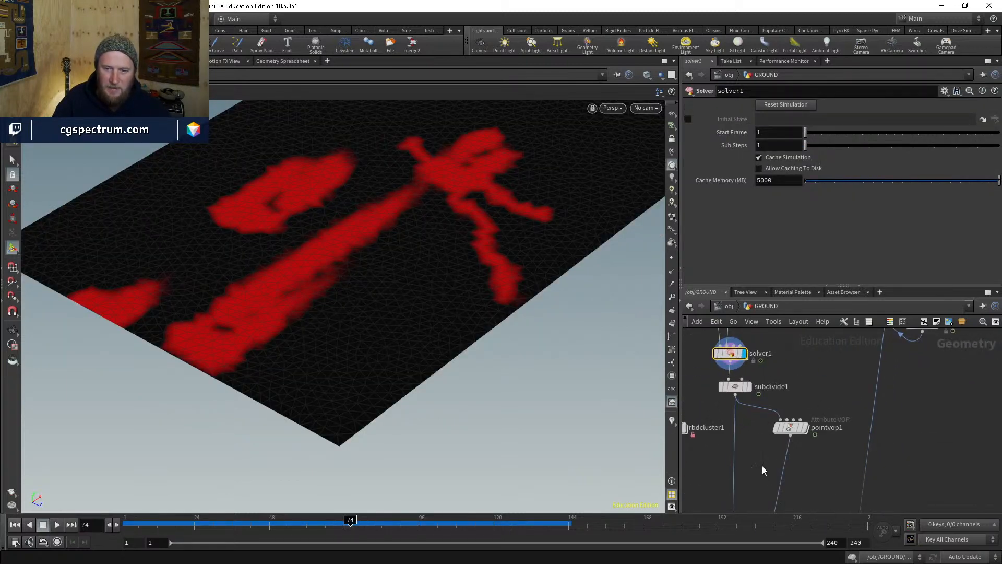
{"action": "scroll", "coordinate": [761, 475], "scroll_direction": "down", "scroll_amount": 2}
{"action": "middle_click_drag", "start_coordinate": [749, 506], "coordinate": [794, 375]}
{"action": "middle_click_drag", "start_coordinate": [799, 473], "coordinate": [821, 393]}
{"action": "scroll", "coordinate": [802, 417], "scroll_direction": "up", "scroll_amount": 1}
{"action": "middle_click_drag", "start_coordinate": [749, 466], "coordinate": [812, 362]}
{"action": "mouse_move", "coordinate": [722, 402]}
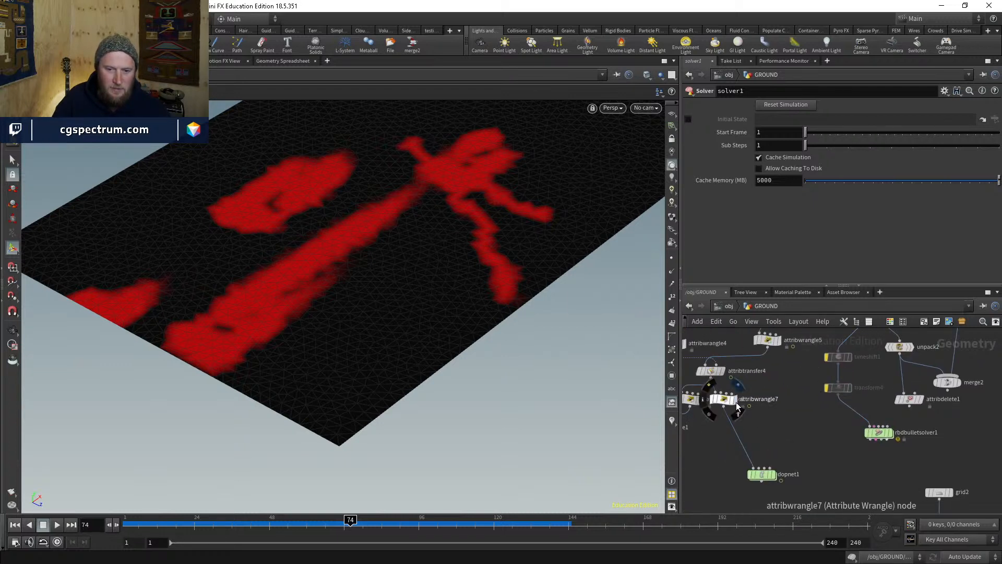
{"action": "left_click", "coordinate": [722, 402]}
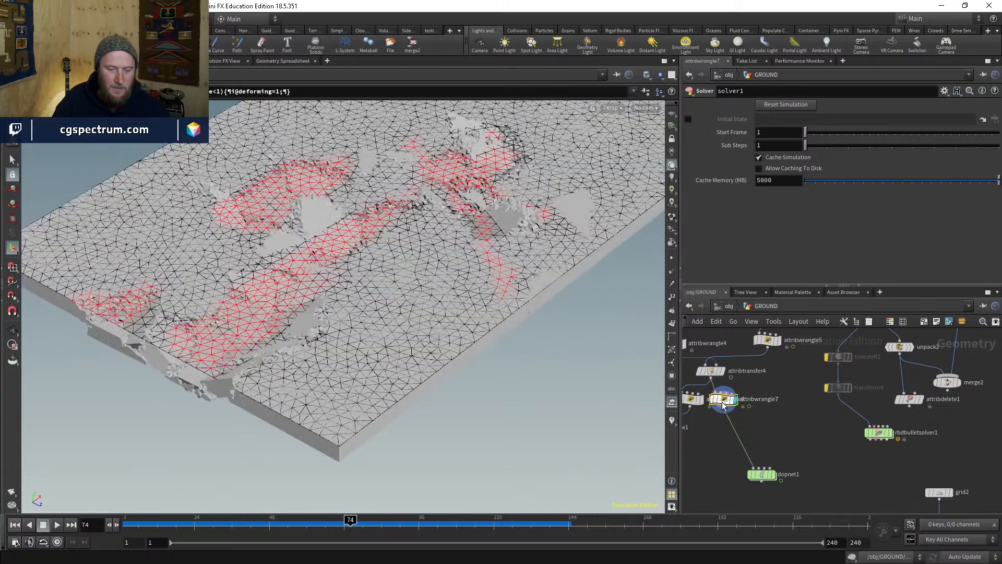
{"action": "left_click_drag", "start_coordinate": [721, 402], "coordinate": [756, 452]}
- Slide attribwrangle6 left, away from attribtransfer4
{"action": "scroll", "coordinate": [789, 408], "scroll_direction": "down", "scroll_amount": 3}
{"action": "scroll", "coordinate": [759, 370], "scroll_direction": "up", "scroll_amount": 3}
{"action": "scroll", "coordinate": [735, 368], "scroll_direction": "up", "scroll_amount": 3}
{"action": "middle_click_drag", "start_coordinate": [701, 430], "coordinate": [797, 433]}
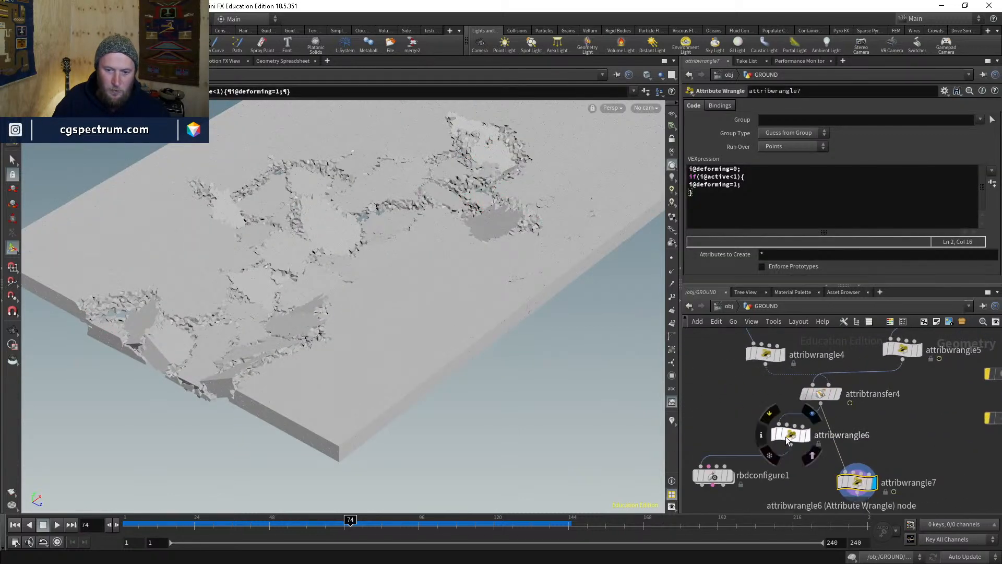
{"action": "left_click_drag", "start_coordinate": [785, 437], "coordinate": [737, 435]}
{"action": "middle_click_drag", "start_coordinate": [849, 408], "coordinate": [766, 443]}
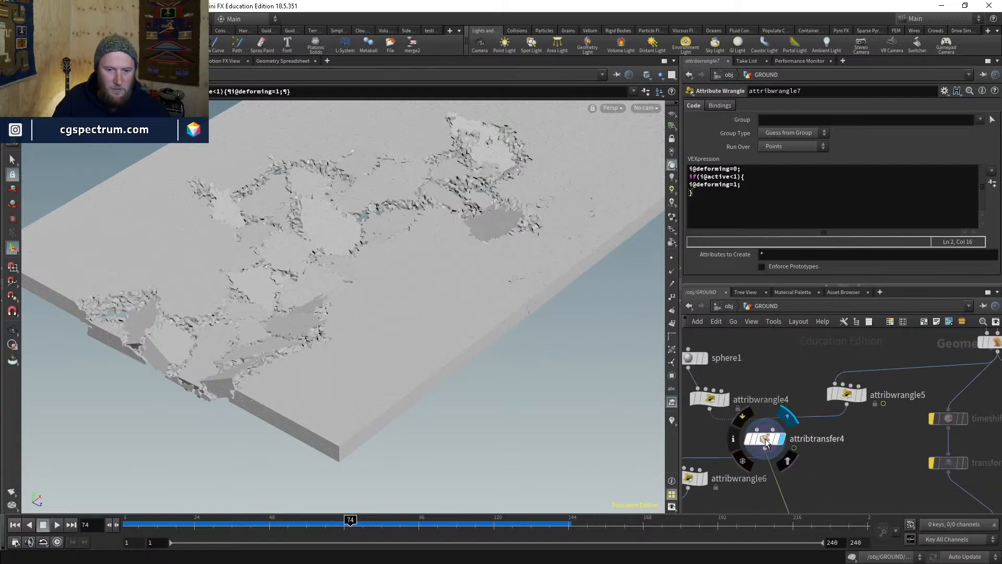
- Add null2 fed by solver1's output and display its footprint colour map
{"action": "left_click", "coordinate": [765, 443]}
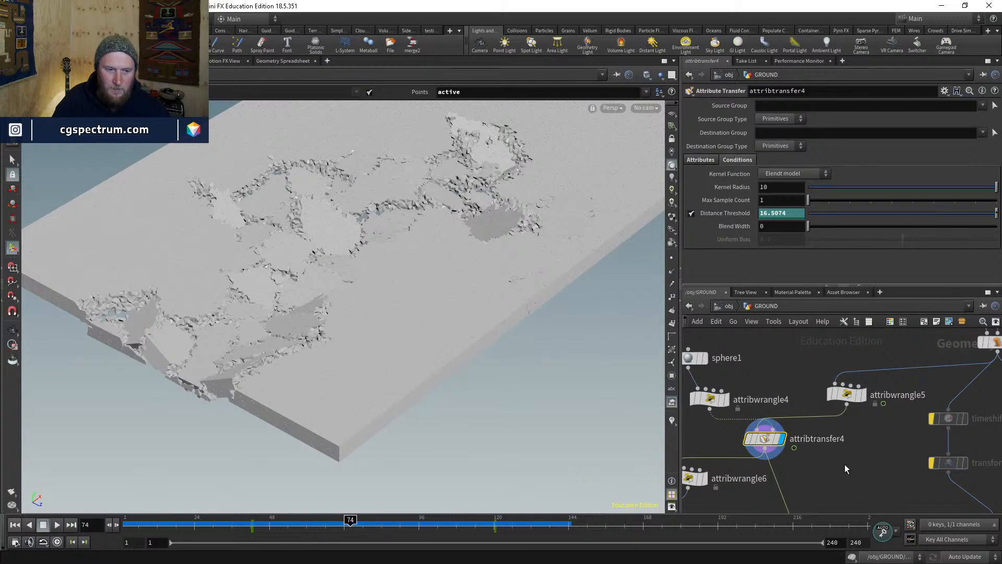
{"action": "middle_click_drag", "start_coordinate": [844, 464], "coordinate": [778, 434]}
{"action": "key", "text": "Tab"}
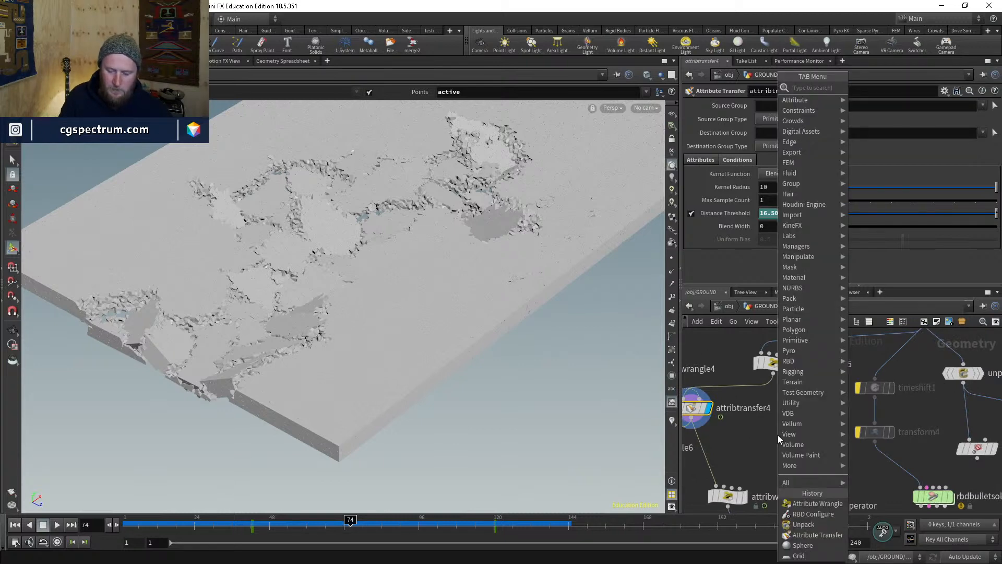
{"action": "type", "text": "null"}
{"action": "key", "text": "Return"}
{"action": "left_click", "coordinate": [777, 443]}
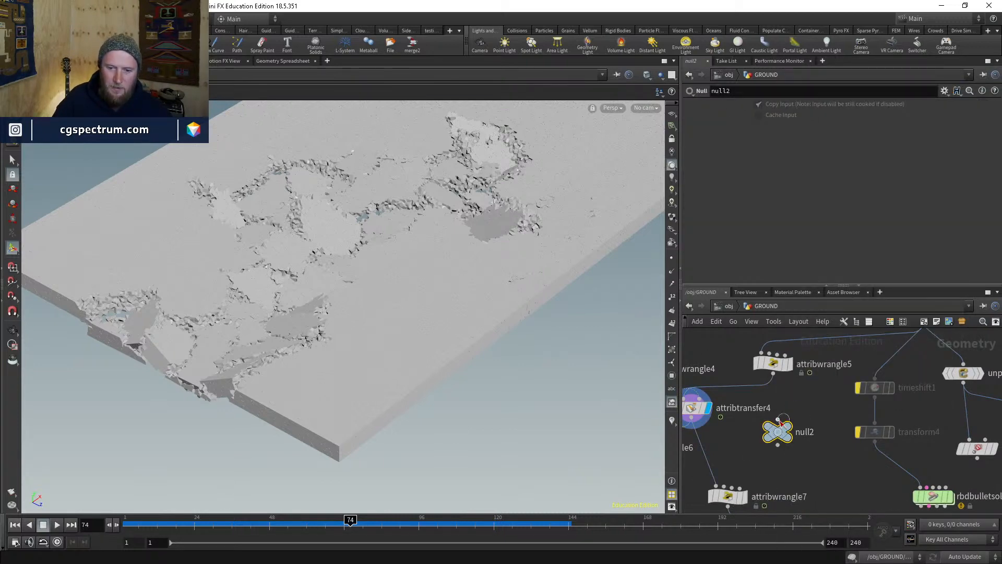
{"action": "scroll", "coordinate": [780, 428], "scroll_direction": "down", "scroll_amount": 5}
{"action": "left_click", "coordinate": [790, 401]}
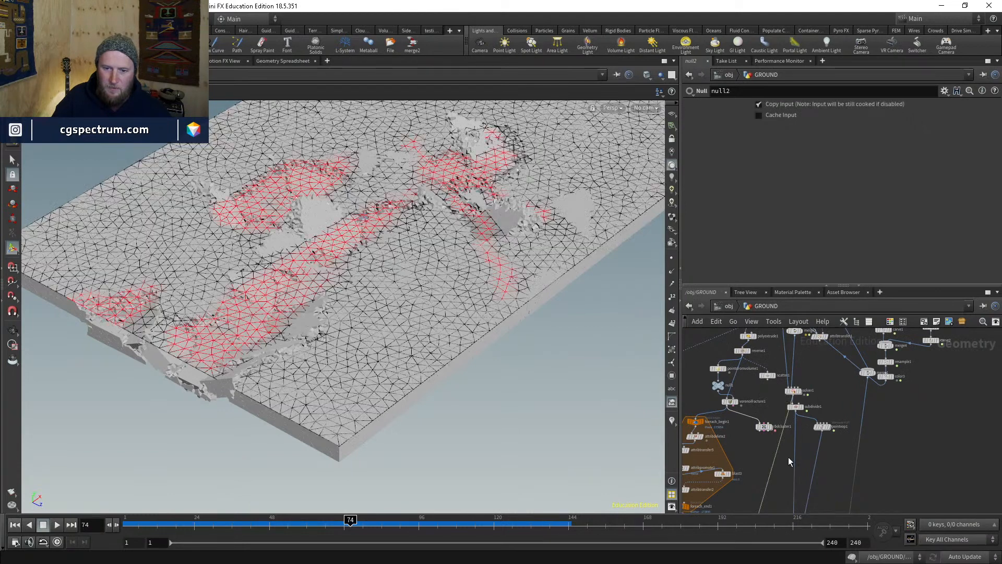
{"action": "middle_click_drag", "start_coordinate": [777, 477], "coordinate": [798, 361]}
{"action": "scroll", "coordinate": [790, 459], "scroll_direction": "up", "scroll_amount": 5}
{"action": "mouse_move", "coordinate": [763, 433]}
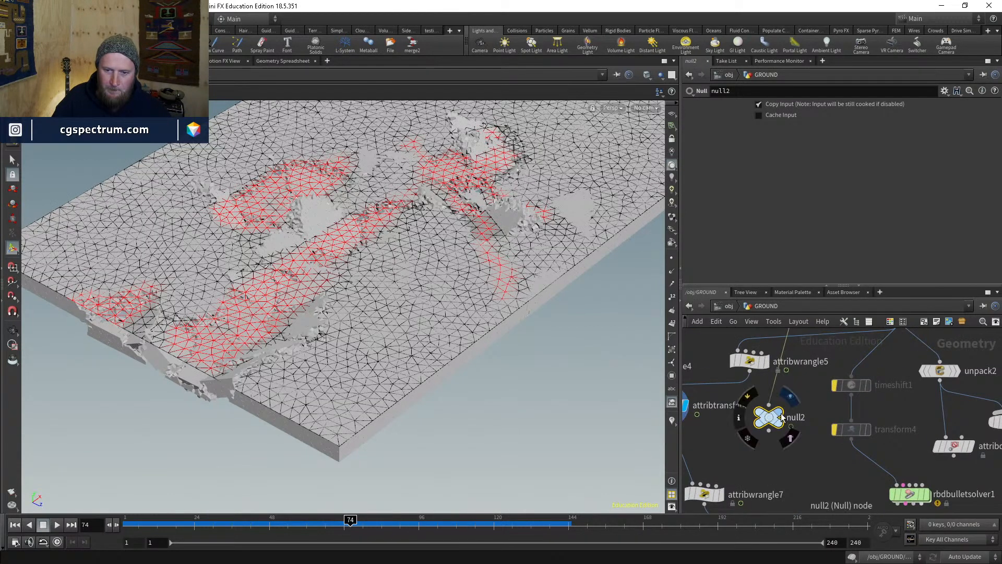
{"action": "left_click", "coordinate": [773, 450]}
{"action": "key", "text": "Tab"}
{"action": "type", "text": "bla"}
{"action": "key", "text": "Return"}
{"action": "left_click", "coordinate": [770, 454]}
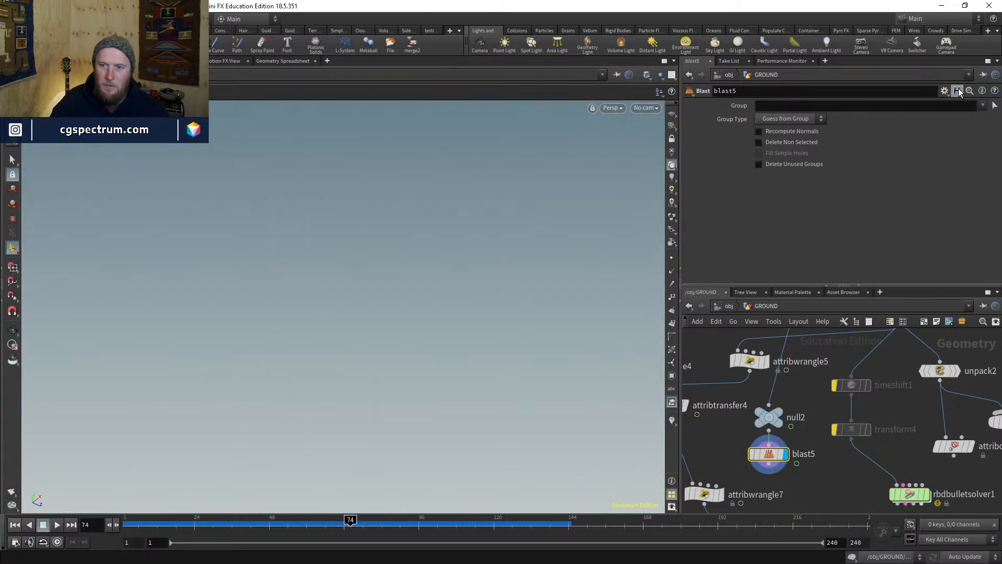
{"action": "left_click", "coordinate": [983, 106]}
{"action": "left_click", "coordinate": [788, 118]}
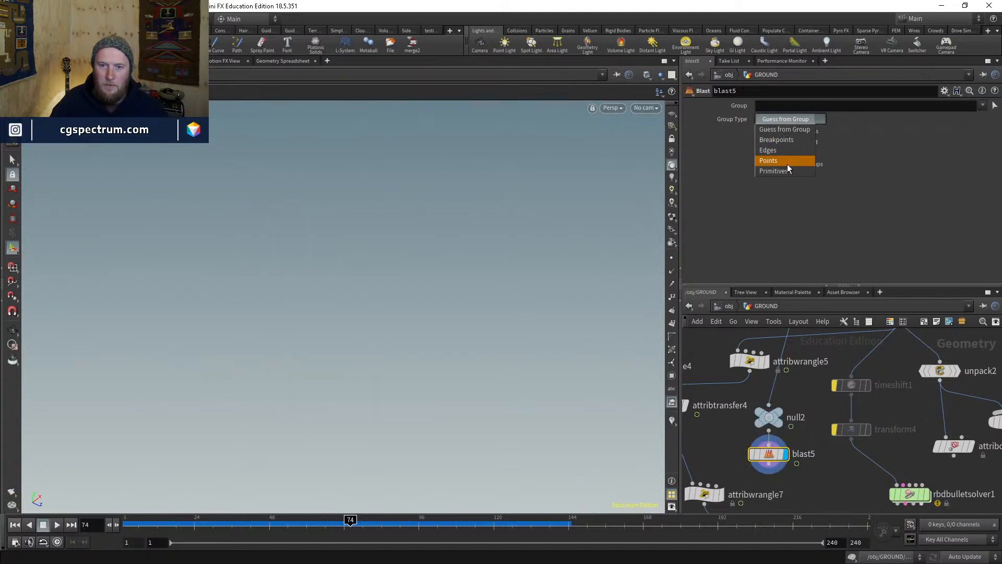
{"action": "left_click", "coordinate": [783, 156]}
{"action": "left_click", "coordinate": [966, 105]}
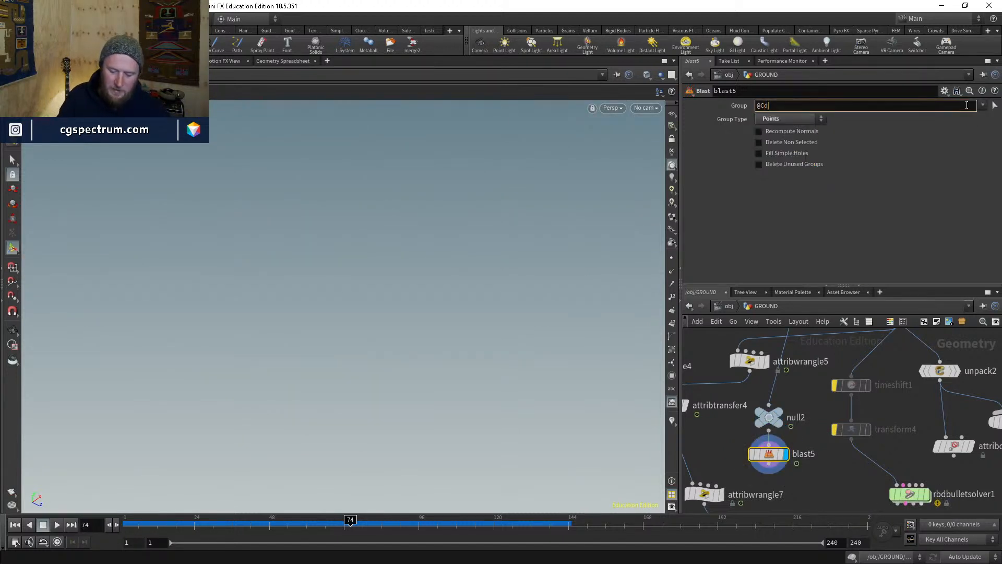
{"action": "type", "text": "@Cd.x>0"}
{"action": "key", "text": "Return"}
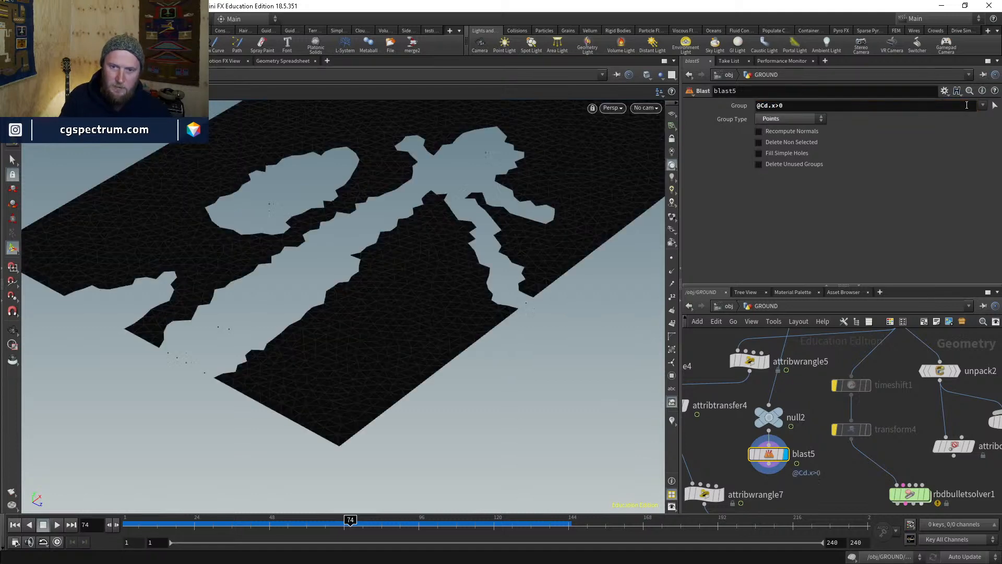
- Tidy null2 and blast5 positions and compare null2's colour map with blast5's cut slab
{"action": "left_click_drag", "start_coordinate": [521, 251], "coordinate": [501, 251], "text": "alt"}
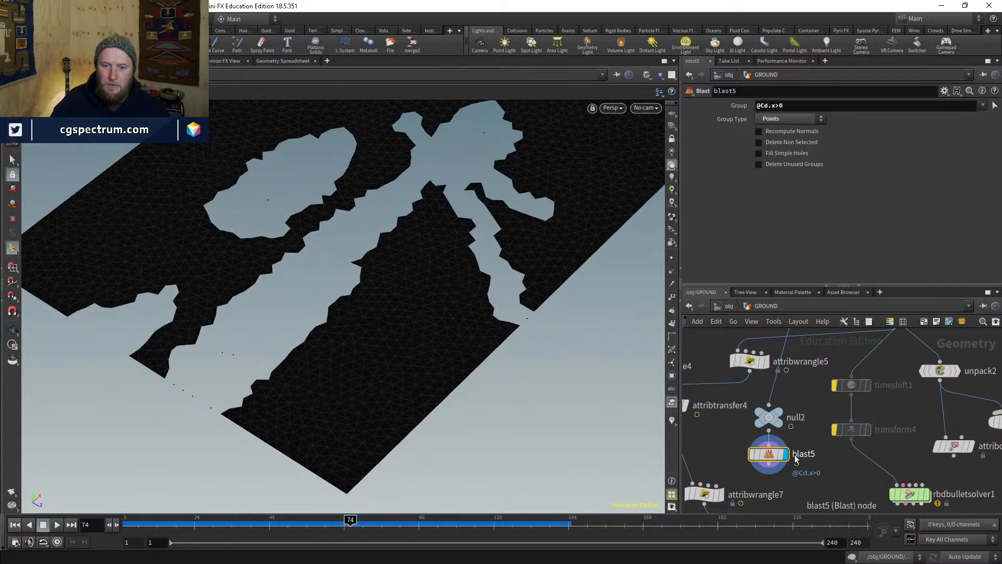
{"action": "left_click_drag", "start_coordinate": [768, 416], "coordinate": [782, 405]}
{"action": "mouse_move", "coordinate": [772, 455]}
{"action": "left_mouse_down"}
{"action": "mouse_move", "coordinate": [769, 464]}
{"action": "mouse_move", "coordinate": [784, 448]}
{"action": "left_mouse_up"}
{"action": "left_click", "coordinate": [788, 409]}
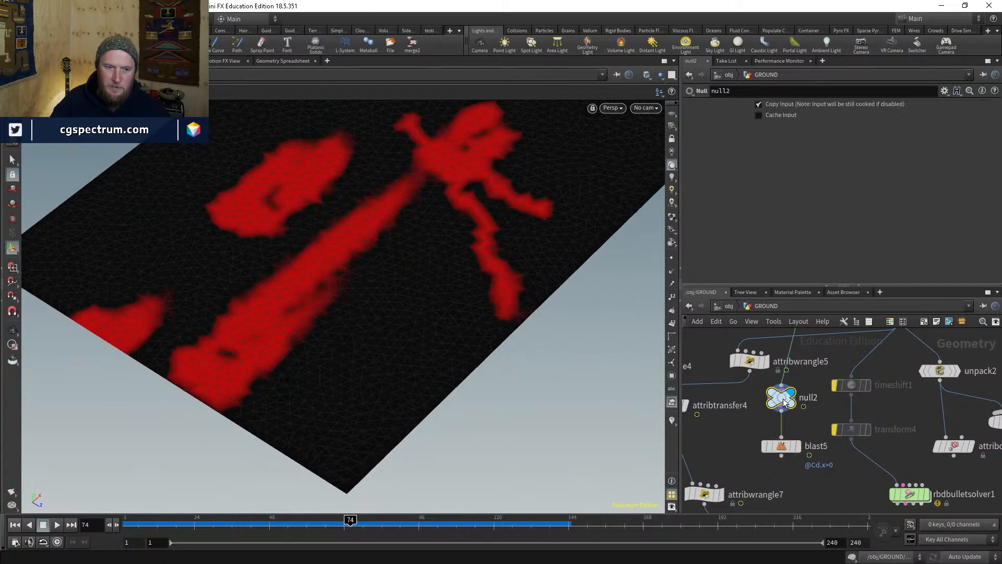
{"action": "left_click", "coordinate": [798, 455]}
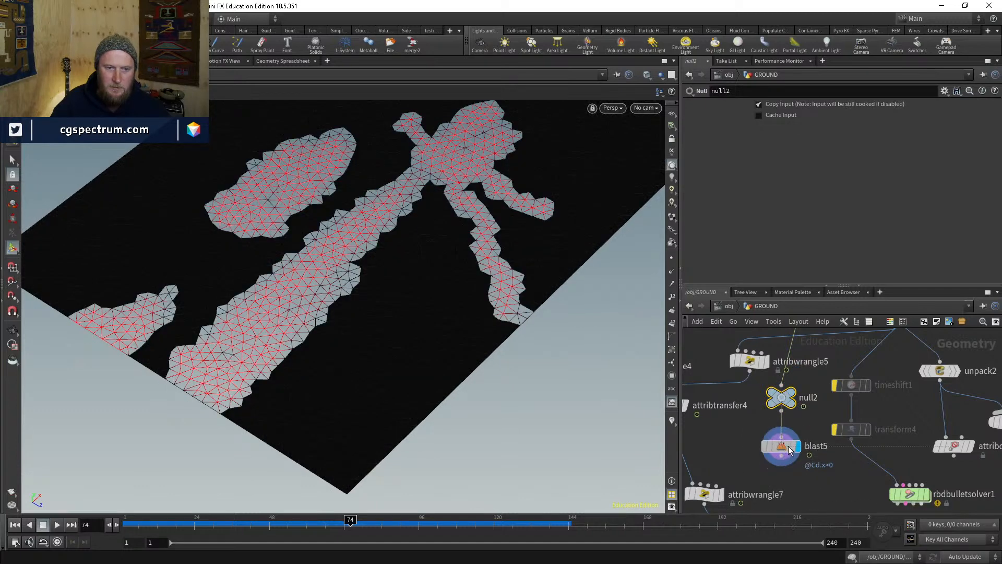
{"action": "left_click", "coordinate": [781, 455]}
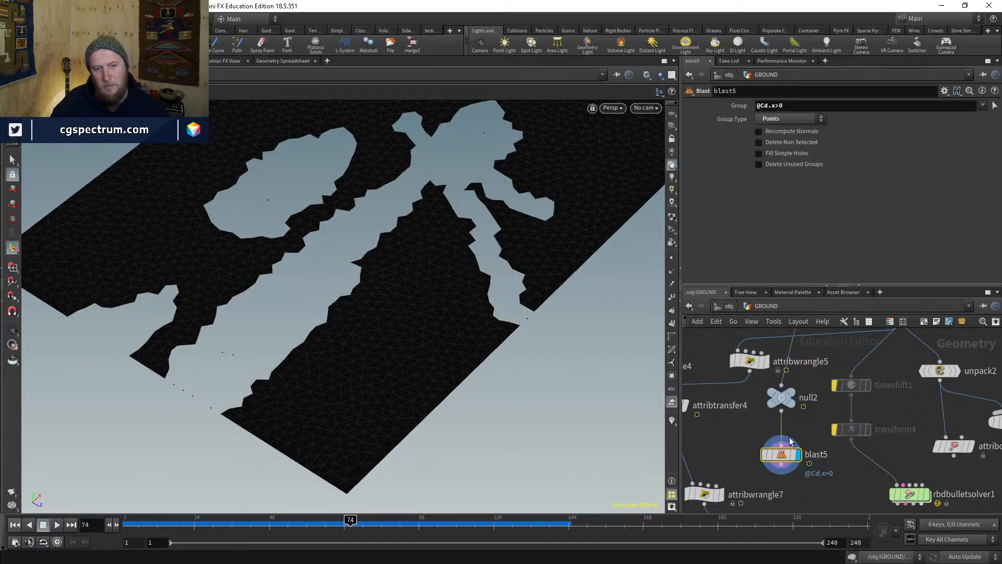
{"action": "key", "text": "Tab"}
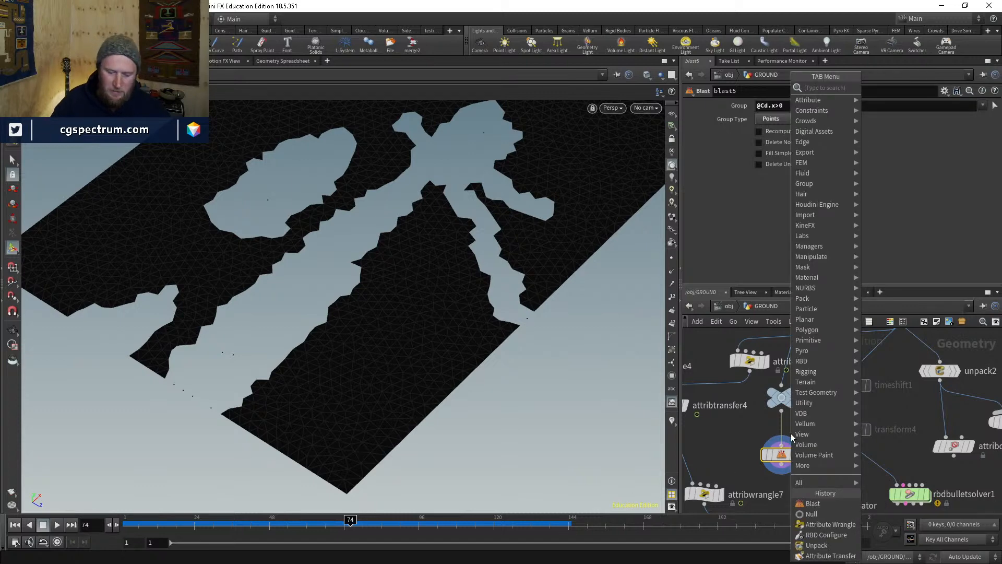
- Insert a Time Shift node on the wire between null2 and blast5
{"action": "type", "text": "ti"}
{"action": "key", "text": "Return"}
{"action": "left_click", "coordinate": [791, 436]}
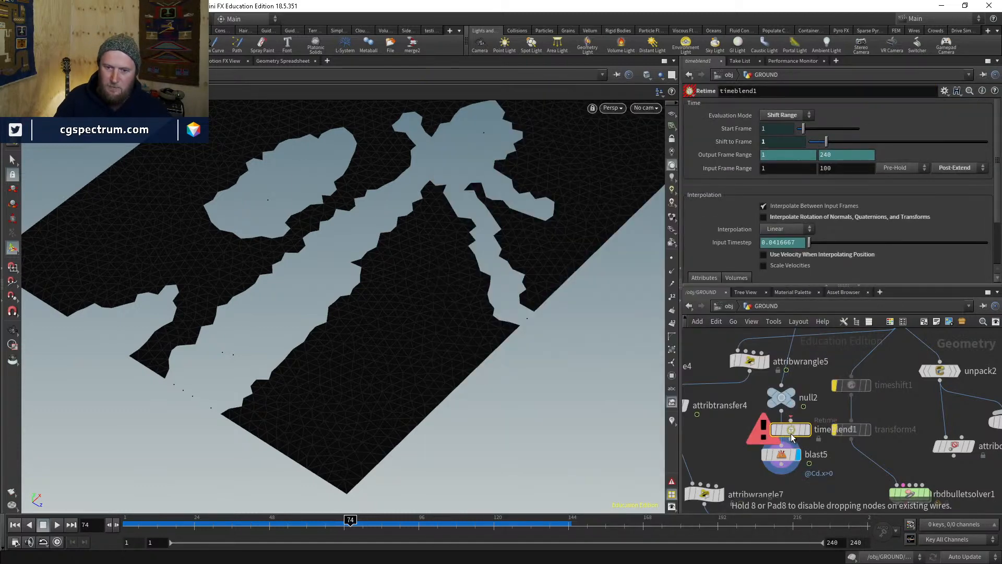
{"action": "key", "text": "Escape"}
{"action": "key", "text": "Tab"}
{"action": "type", "text": "timwe"}
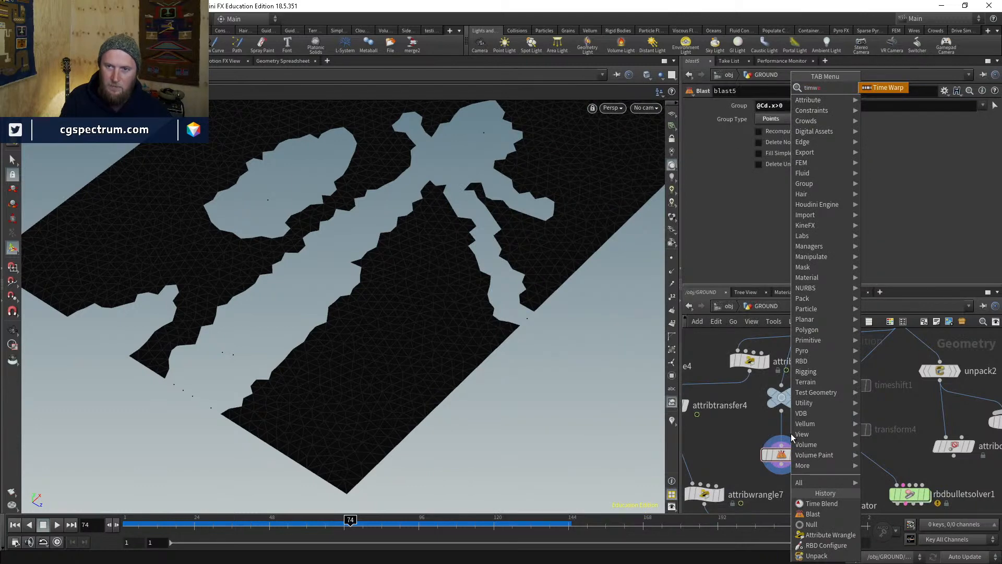
{"action": "key", "text": "Return"}
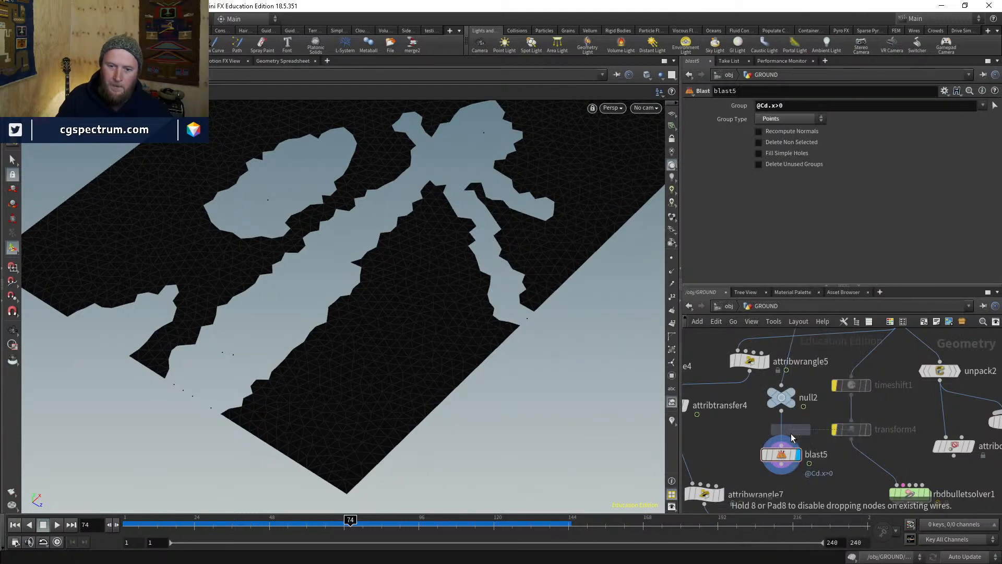
{"action": "left_click", "coordinate": [791, 437]}
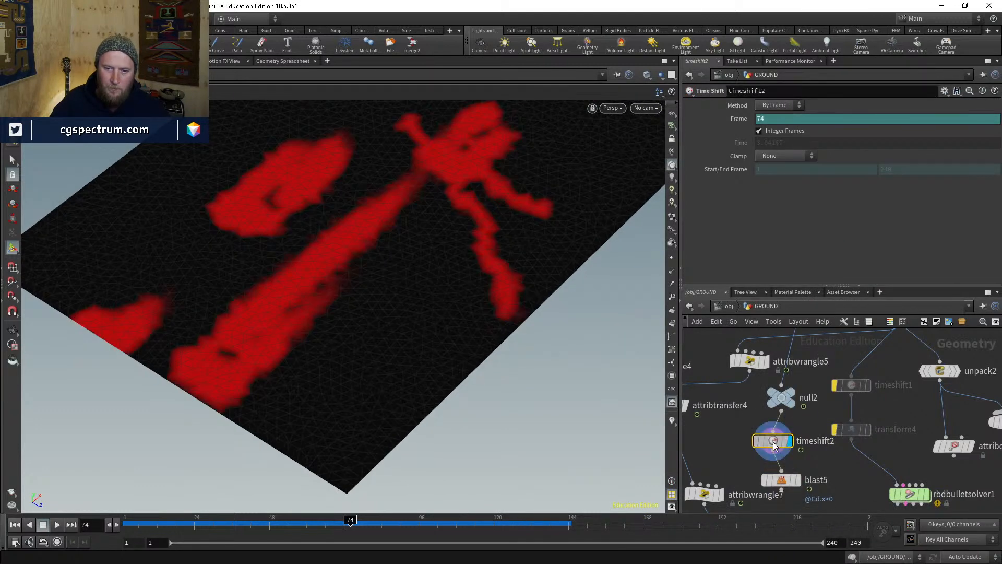
- Set timeshift2's Frame to 130, trying 120 first, to hold the footprint colour map
{"action": "right_click_drag", "start_coordinate": [437, 261], "coordinate": [456, 311], "text": "alt"}
{"action": "middle_click_drag", "start_coordinate": [457, 311], "coordinate": [384, 384], "text": "alt"}
{"action": "left_click_drag", "start_coordinate": [384, 383], "coordinate": [374, 360], "text": "alt"}
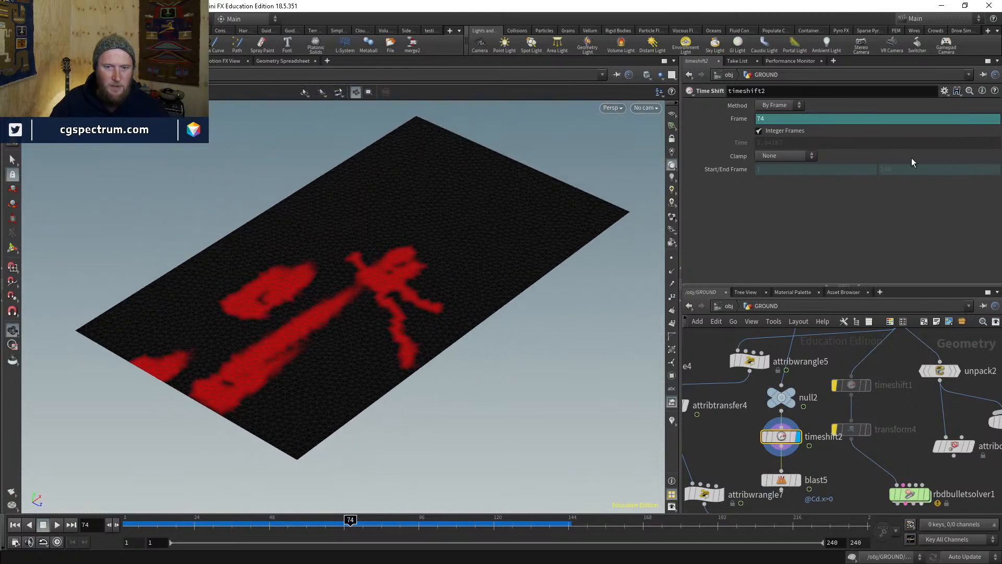
{"action": "left_click", "coordinate": [779, 119], "text": "ctrl+shift"}
{"action": "left_click", "coordinate": [784, 120]}
{"action": "type", "text": "120"}
{"action": "key", "text": "Return"}
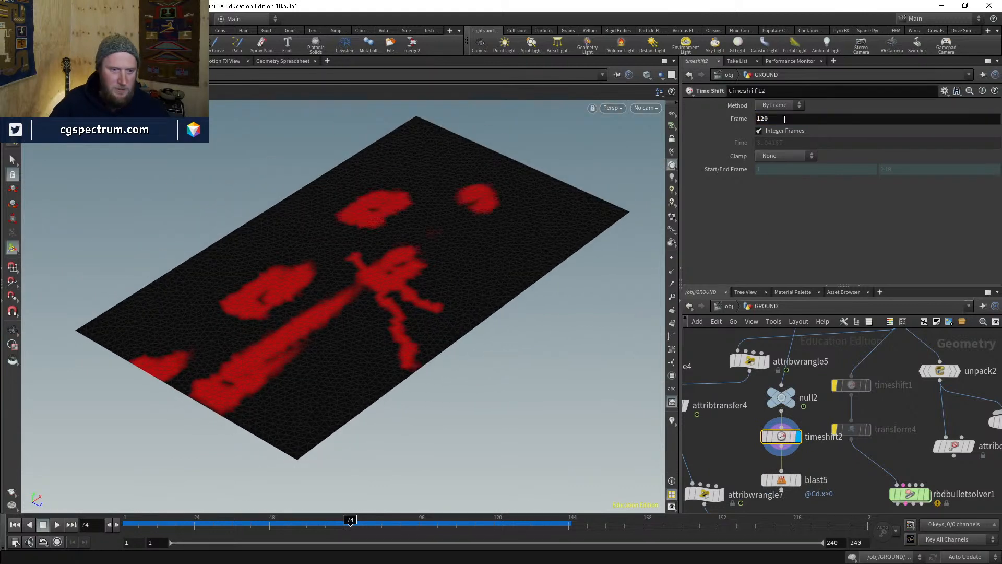
{"action": "left_click", "coordinate": [785, 119]}
{"action": "type", "text": "130"}
{"action": "key", "text": "Return"}
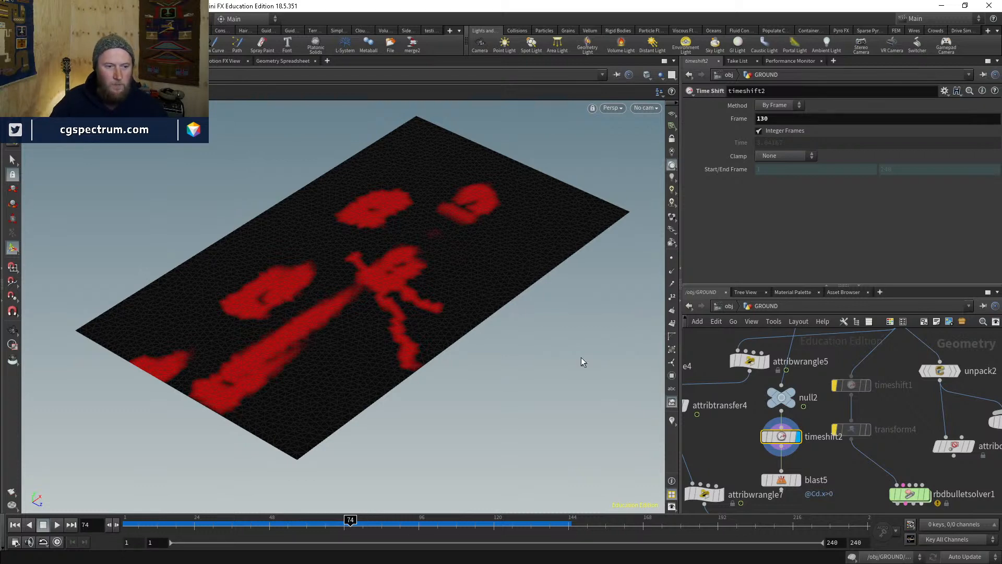
- Orbit the ground slab and check the pointdeform1 result at frame 120
{"action": "key", "text": "Escape"}
{"action": "left_click_drag", "start_coordinate": [534, 150], "coordinate": [449, 238]}
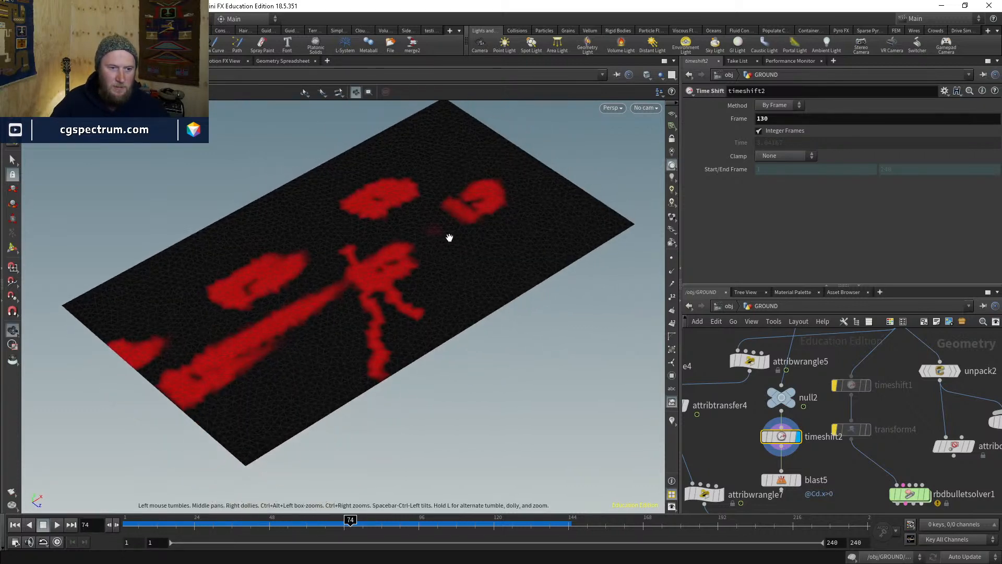
{"action": "left_click_drag", "start_coordinate": [506, 208], "coordinate": [154, 365]}
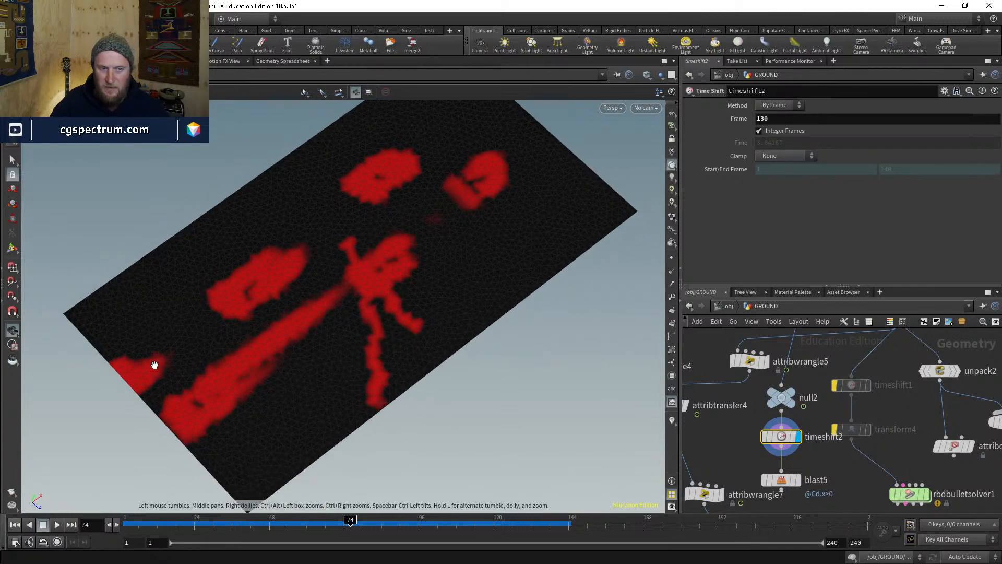
{"action": "middle_click_drag", "start_coordinate": [828, 369], "coordinate": [816, 385]}
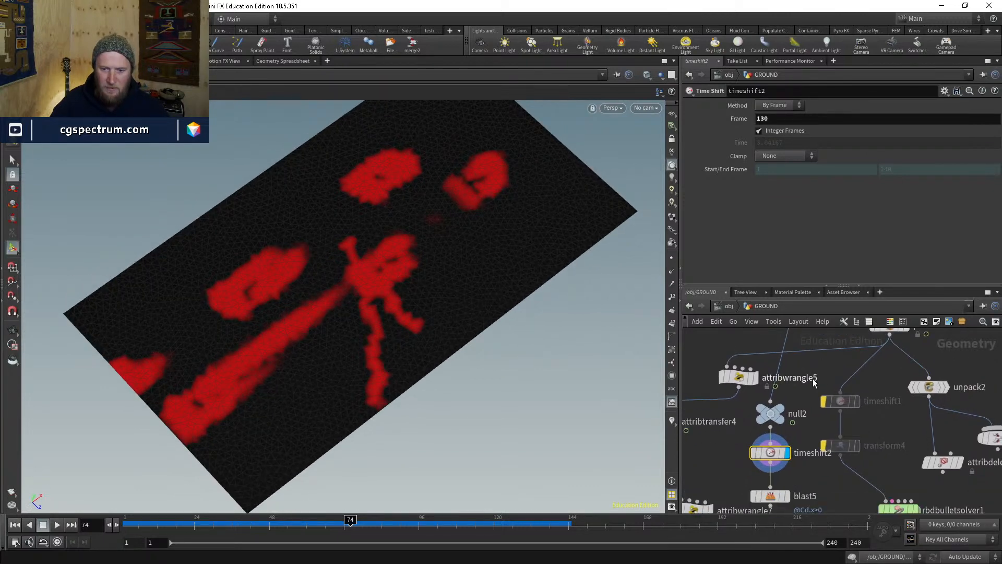
{"action": "scroll", "coordinate": [812, 382], "scroll_direction": "down", "scroll_amount": 1}
{"action": "middle_click_drag", "start_coordinate": [827, 334], "coordinate": [755, 359]}
{"action": "left_click", "coordinate": [813, 389]}
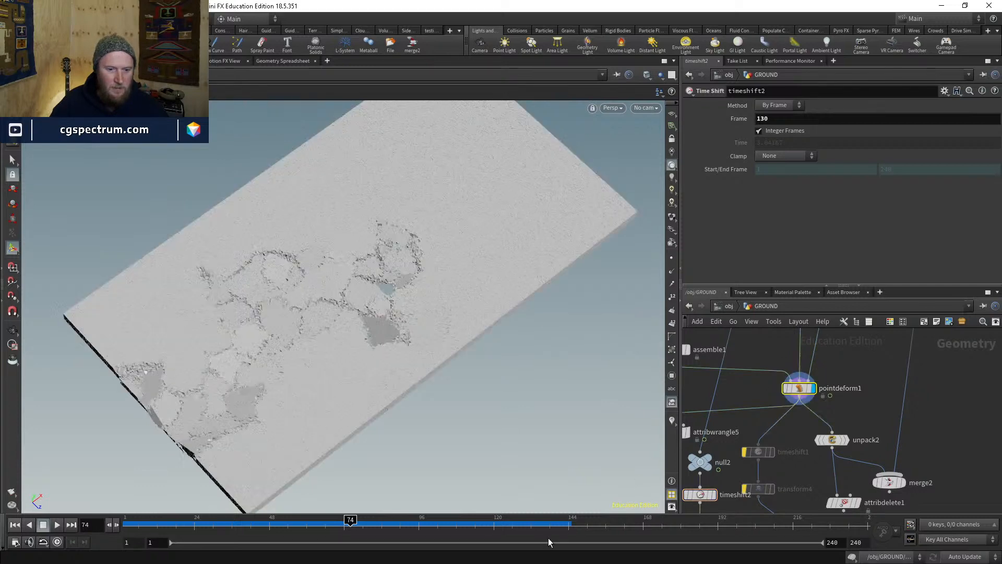
{"action": "left_click", "coordinate": [494, 523]}
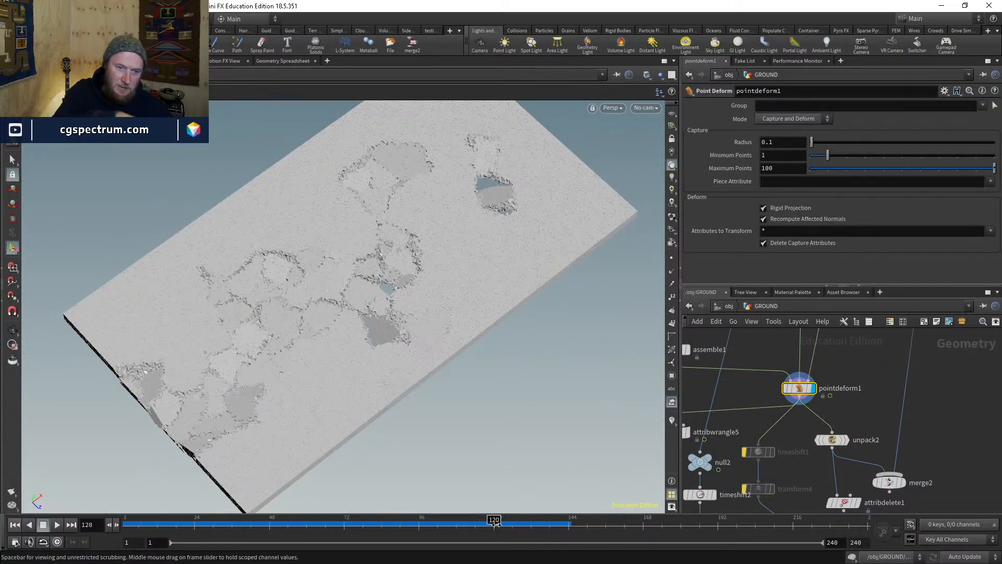
- Show the held colour map from timeshift2, then set the display flag on blast5
{"action": "middle_click_drag", "start_coordinate": [738, 484], "coordinate": [774, 389]}
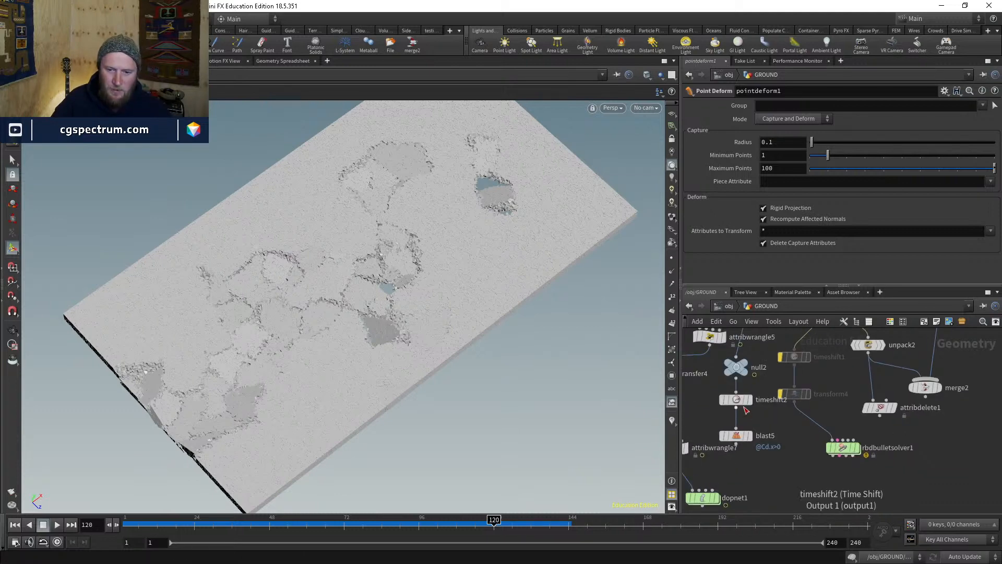
{"action": "left_click", "coordinate": [751, 399]}
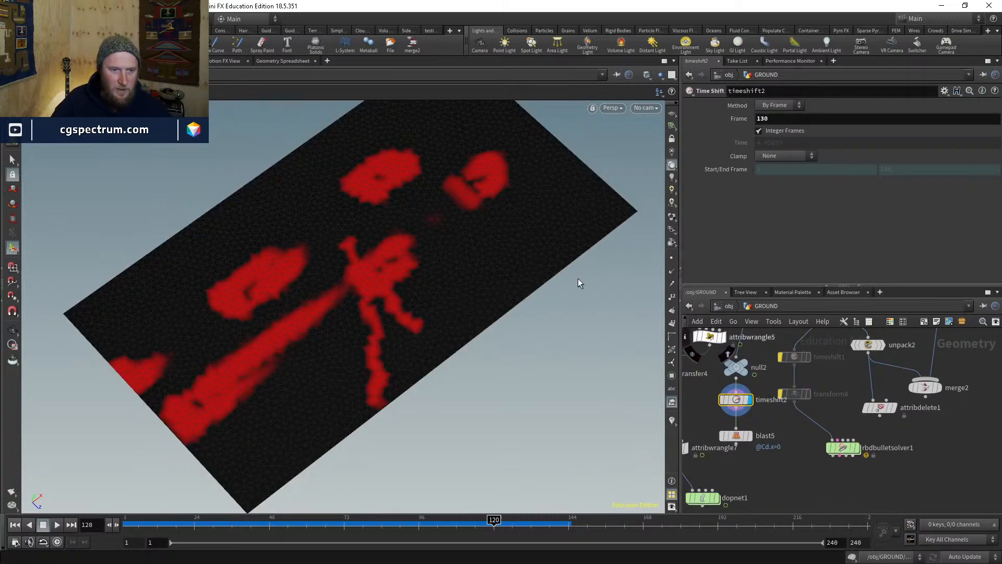
{"action": "left_click", "coordinate": [751, 435]}
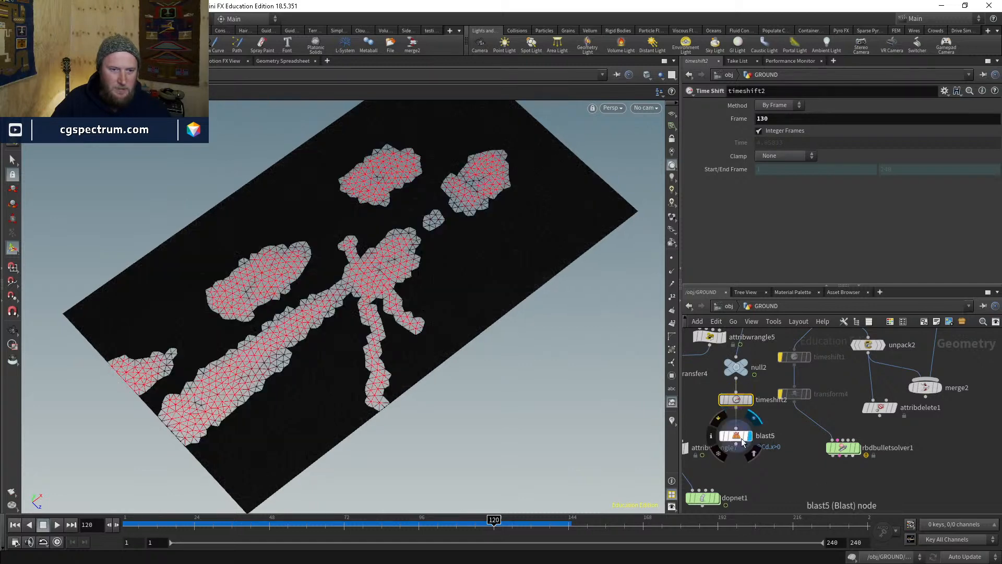
{"action": "left_click_drag", "start_coordinate": [738, 436], "coordinate": [738, 434]}
{"action": "left_click", "coordinate": [736, 433]}
{"action": "middle_click_drag", "start_coordinate": [766, 461], "coordinate": [834, 485]}
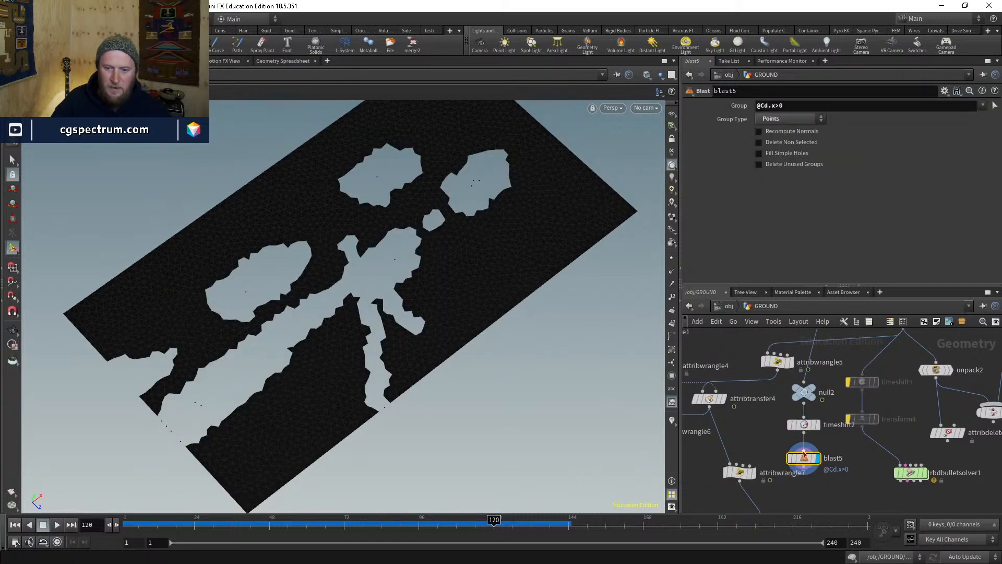
- Turn on Delete Non Selected in blast5 and line up attribwrangle7 and dopnet1 below it
{"action": "left_click", "coordinate": [781, 143]}
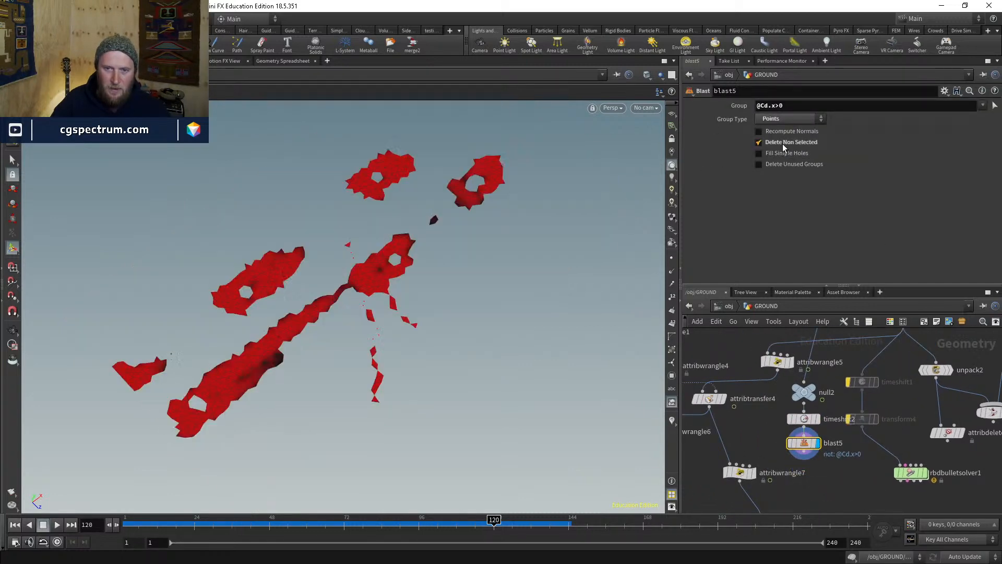
{"action": "middle_click_drag", "start_coordinate": [755, 419], "coordinate": [775, 393]}
{"action": "left_click_drag", "start_coordinate": [760, 448], "coordinate": [747, 466]}
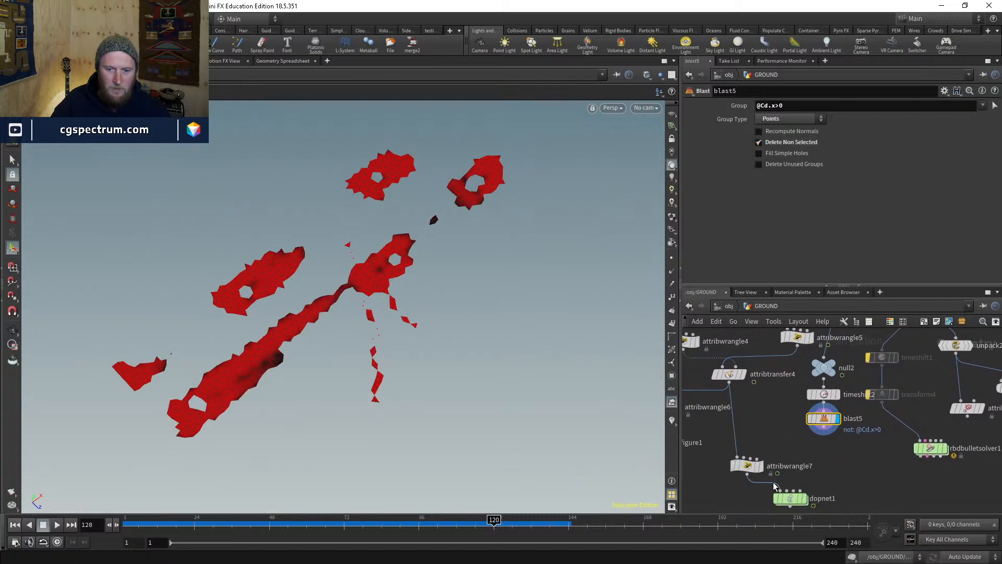
{"action": "middle_click_drag", "start_coordinate": [774, 485], "coordinate": [756, 416]}
{"action": "left_click_drag", "start_coordinate": [774, 432], "coordinate": [745, 488]}
{"action": "middle_click_drag", "start_coordinate": [772, 431], "coordinate": [772, 467]}
{"action": "left_click_drag", "start_coordinate": [732, 435], "coordinate": [732, 464]}
{"action": "middle_click_drag", "start_coordinate": [730, 368], "coordinate": [723, 444]}
{"action": "scroll", "coordinate": [721, 443], "scroll_direction": "down", "scroll_amount": 1}
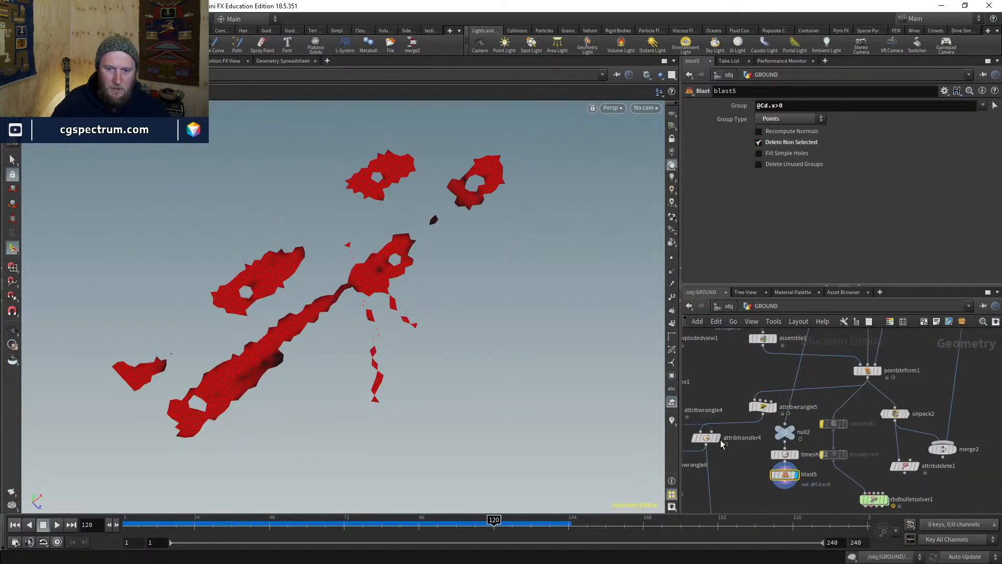
- Reposition attribtransfer4 and move attribwrangle6 and rbdconfigure1 down-left
{"action": "left_click", "coordinate": [707, 441]}
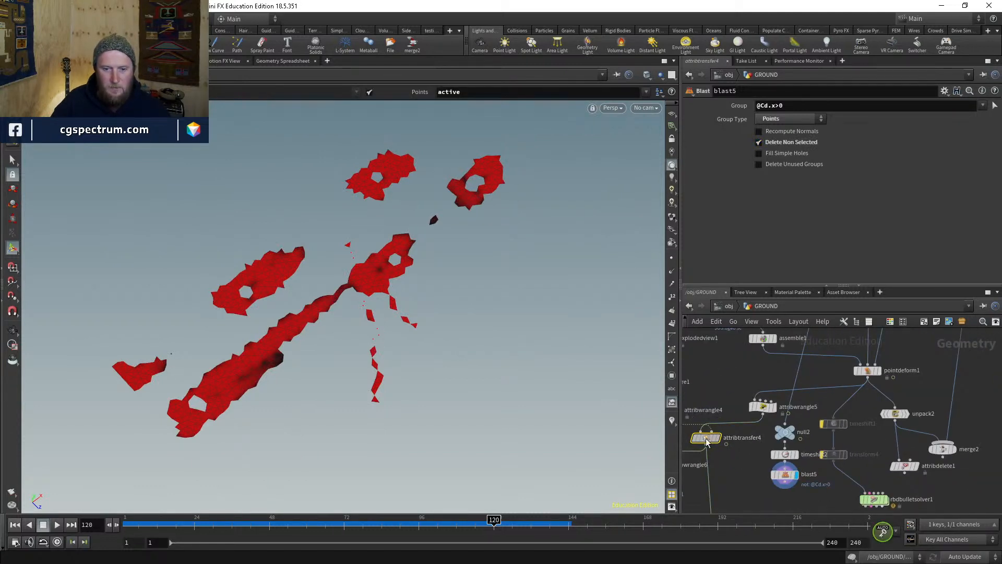
{"action": "mouse_move", "coordinate": [701, 489]}
{"action": "middle_mouse_down"}
{"action": "mouse_move", "coordinate": [757, 437]}
{"action": "mouse_move", "coordinate": [797, 437]}
{"action": "middle_mouse_up"}
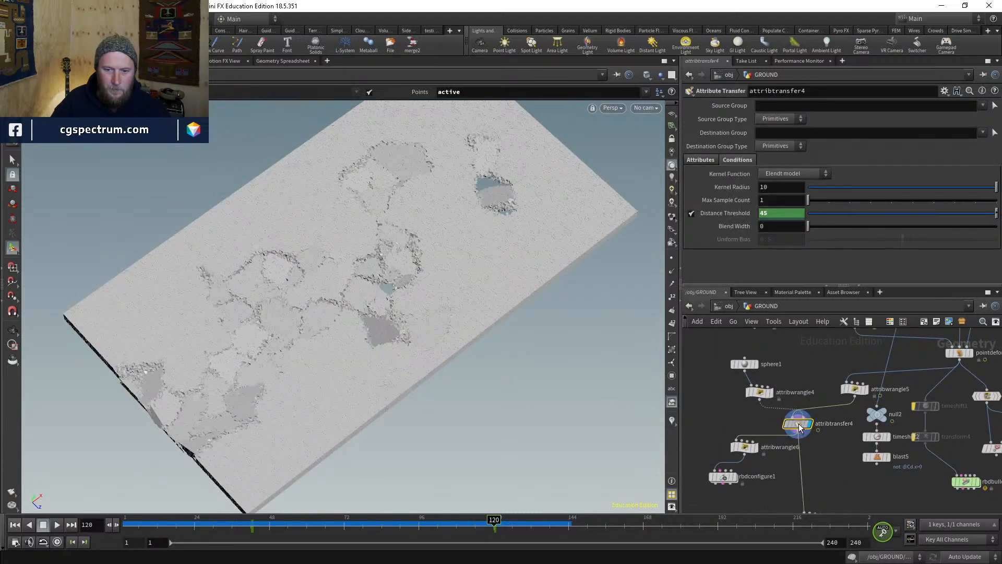
{"action": "left_click_drag", "start_coordinate": [799, 424], "coordinate": [799, 422]}
{"action": "middle_click_drag", "start_coordinate": [798, 422], "coordinate": [855, 383]}
{"action": "left_click_drag", "start_coordinate": [809, 471], "coordinate": [776, 431]}
{"action": "middle_click_drag", "start_coordinate": [833, 423], "coordinate": [755, 442]}
{"action": "left_click", "coordinate": [776, 436]}
- Inspect attribwrangle4's sphere and code, then display blast5 again
{"action": "left_click", "coordinate": [740, 392]}
{"action": "left_click", "coordinate": [731, 392]}
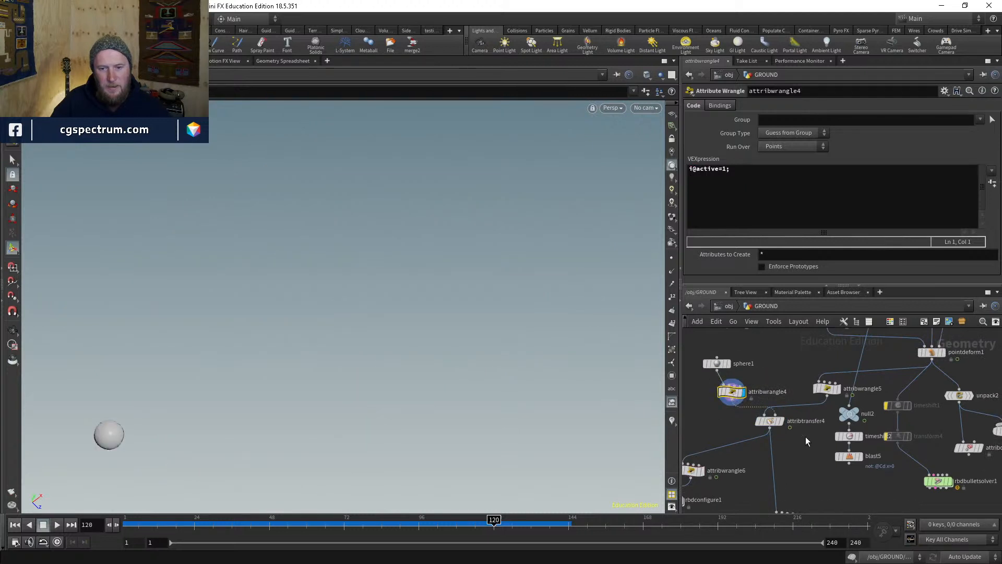
{"action": "left_click", "coordinate": [861, 459]}
{"action": "left_click", "coordinate": [859, 457]}
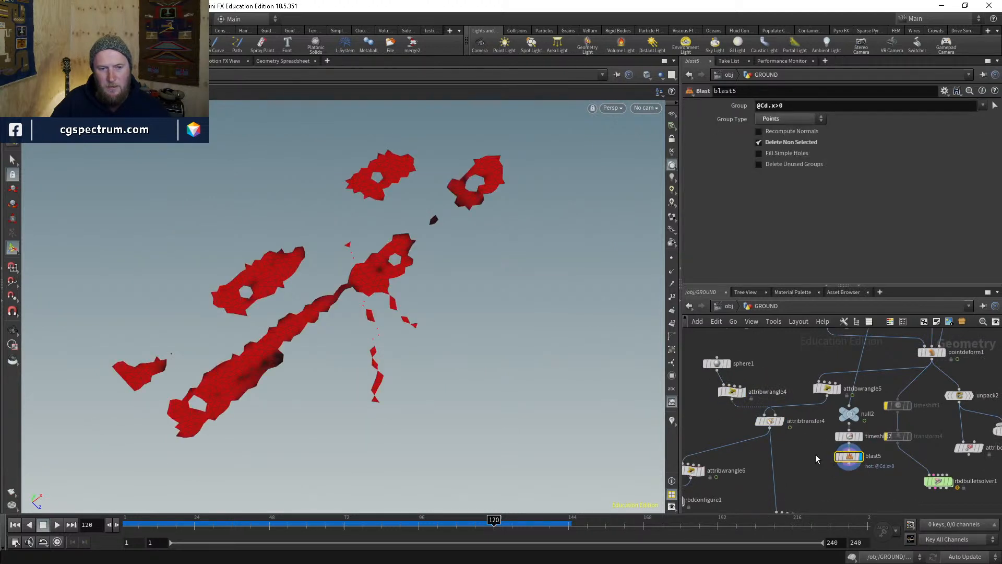
{"action": "middle_click_drag", "start_coordinate": [815, 454], "coordinate": [781, 428]}
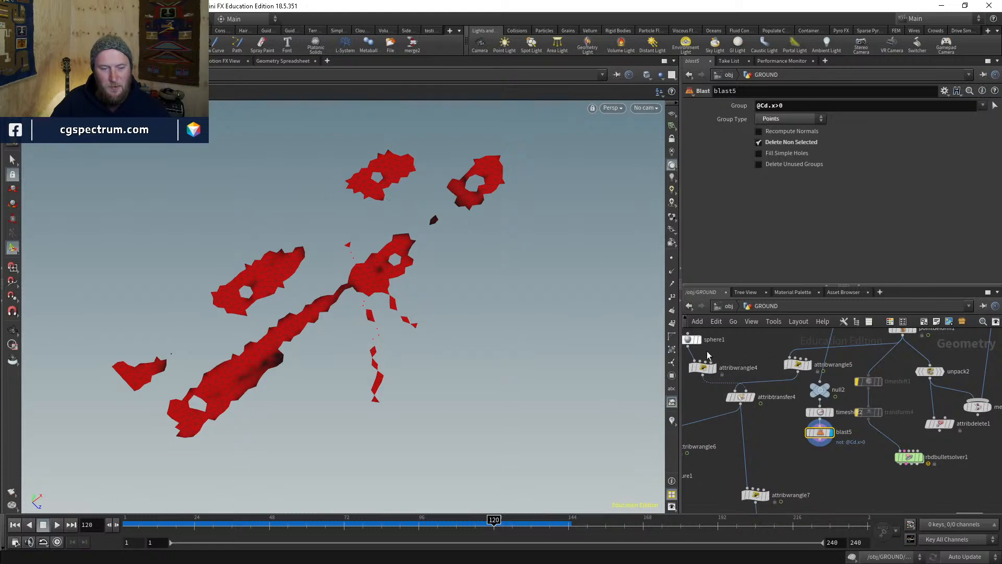
{"action": "scroll", "coordinate": [750, 403], "scroll_direction": "up", "scroll_amount": 2}
{"action": "mouse_move", "coordinate": [755, 413]}
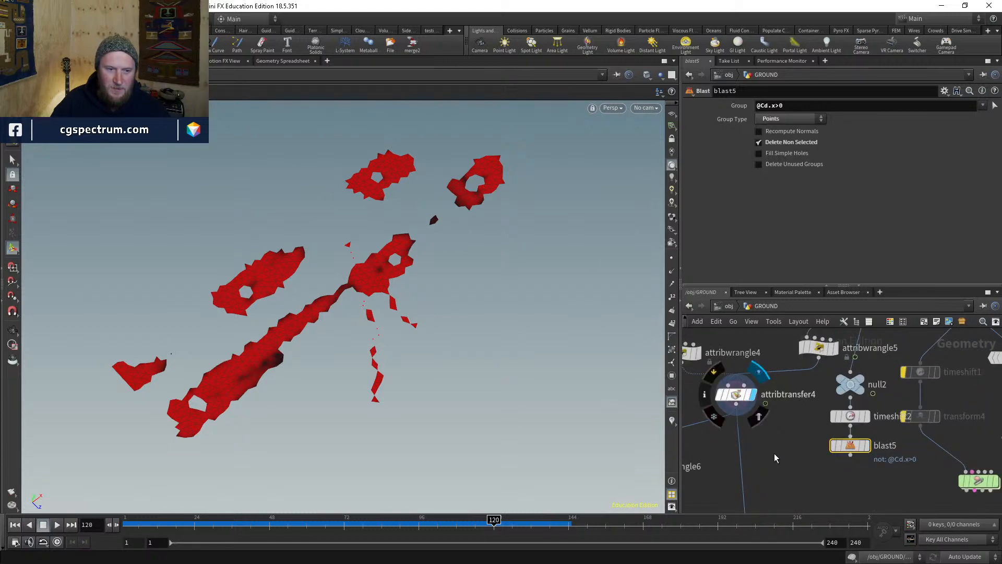
- Duplicate attribtransfer4 as attribtransfer6 and wire it in below attribtransfer4
{"action": "middle_click_drag", "start_coordinate": [775, 462], "coordinate": [779, 448]}
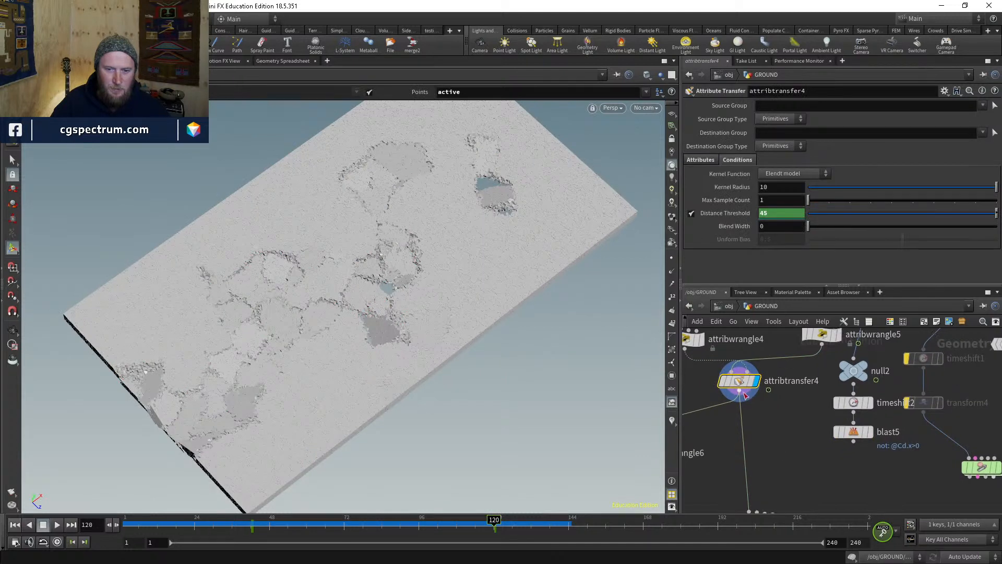
{"action": "key", "text": "ctrl+c"}
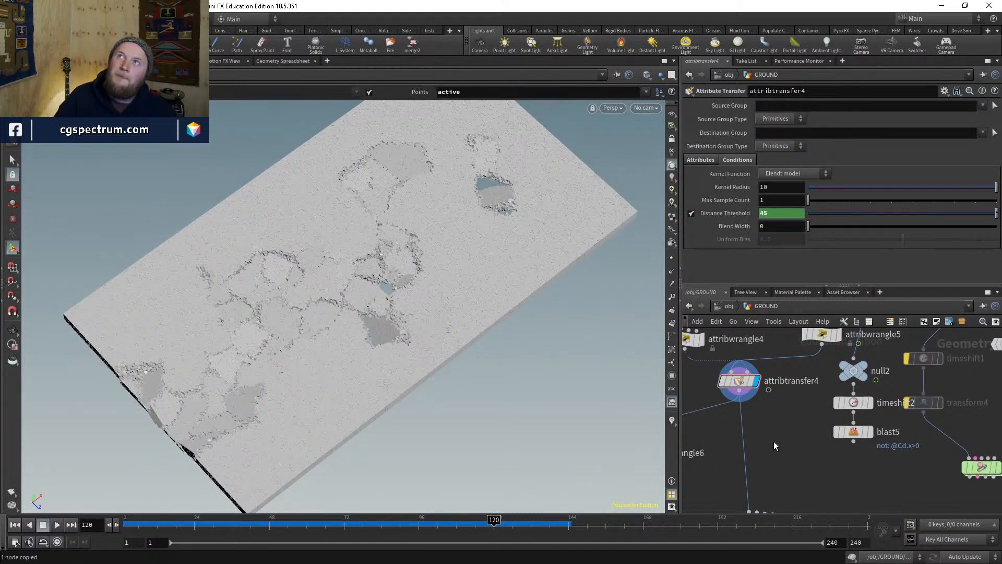
{"action": "key", "text": "ctrl+v"}
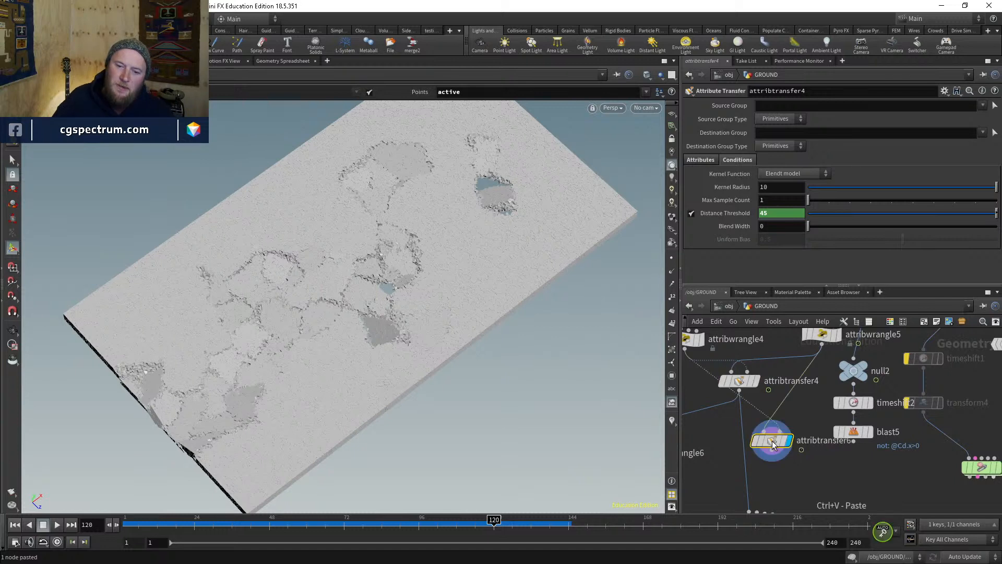
{"action": "left_click_drag", "start_coordinate": [771, 459], "coordinate": [743, 469]}
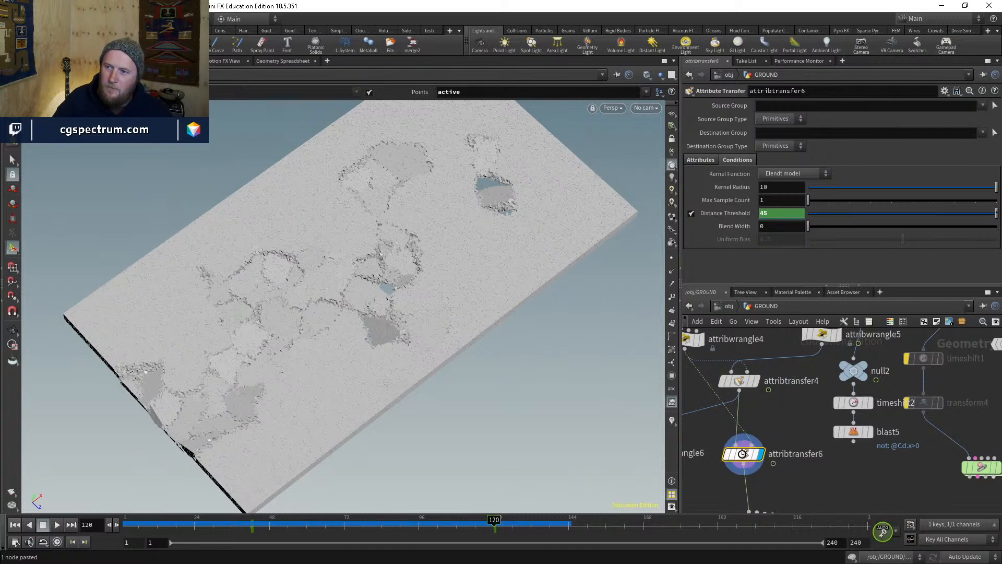
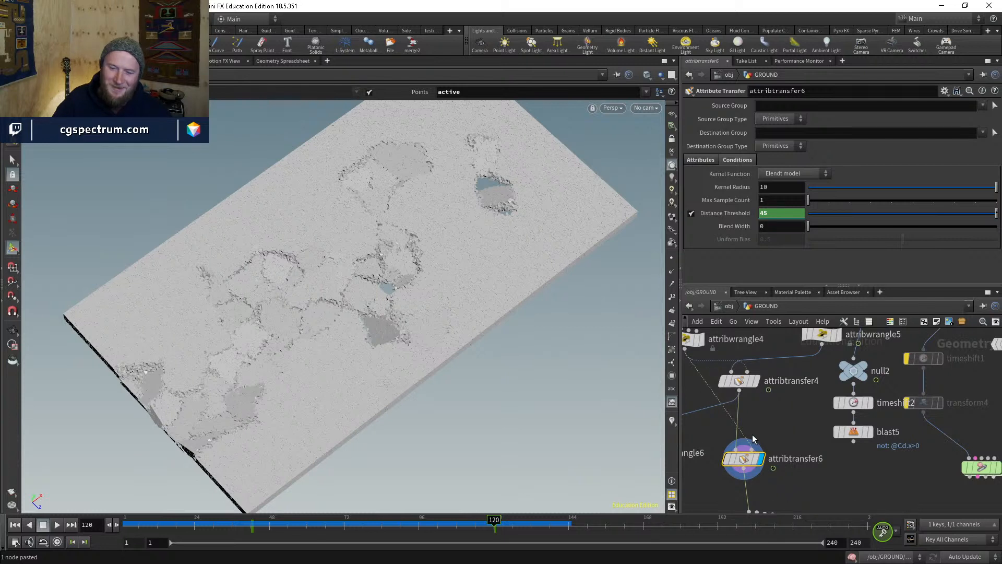
- Rewire attribtransfer6 so attribtransfer4 feeds its first input and blast5 its second
{"action": "middle_click_drag", "start_coordinate": [745, 466], "coordinate": [743, 442]}
{"action": "left_click_drag", "start_coordinate": [743, 439], "coordinate": [739, 445]}
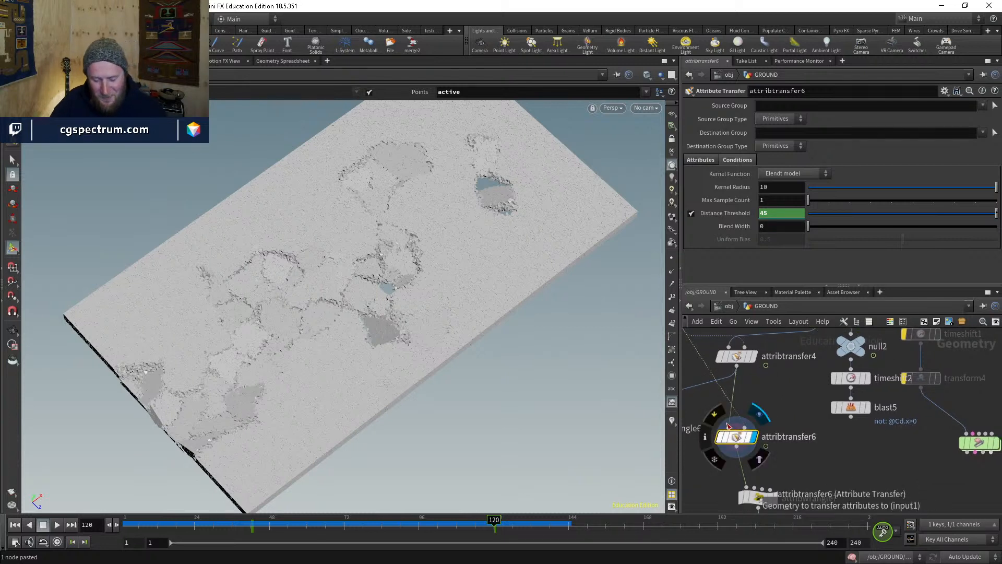
{"action": "left_click", "coordinate": [749, 439]}
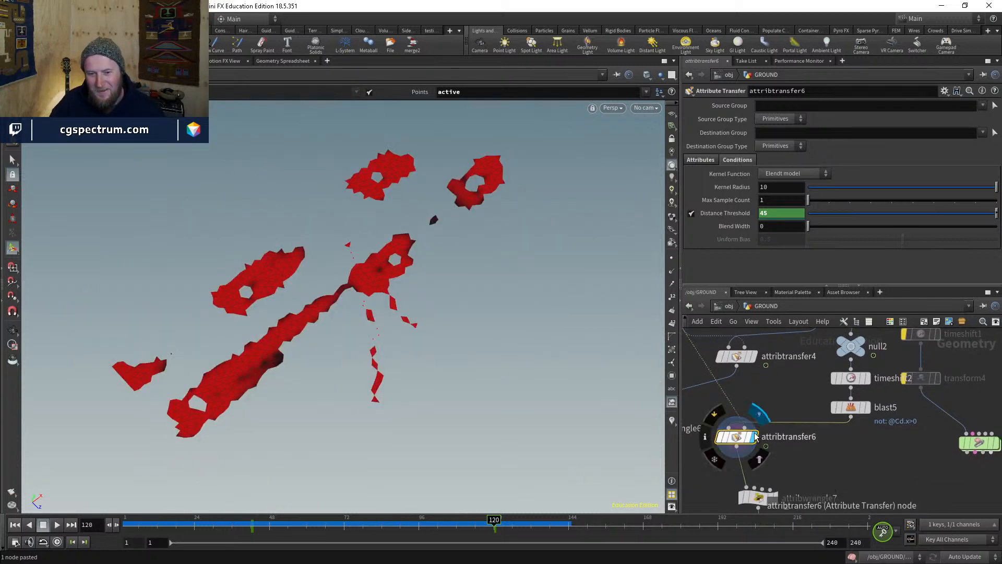
{"action": "left_click", "coordinate": [746, 439]}
{"action": "middle_click_drag", "start_coordinate": [771, 402], "coordinate": [791, 417]}
{"action": "left_click_drag", "start_coordinate": [783, 440], "coordinate": [764, 389]}
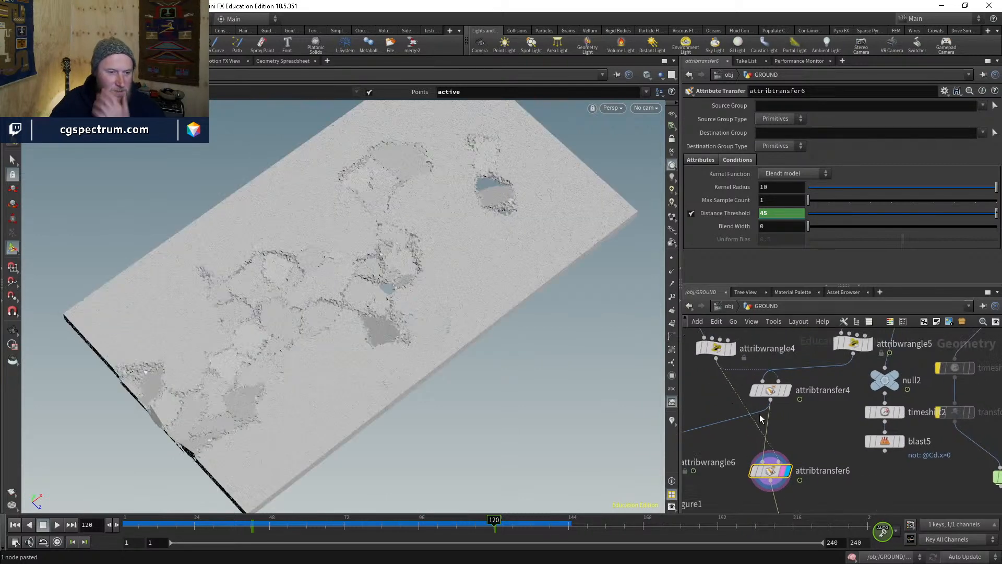
{"action": "middle_click_drag", "start_coordinate": [792, 428], "coordinate": [775, 402]}
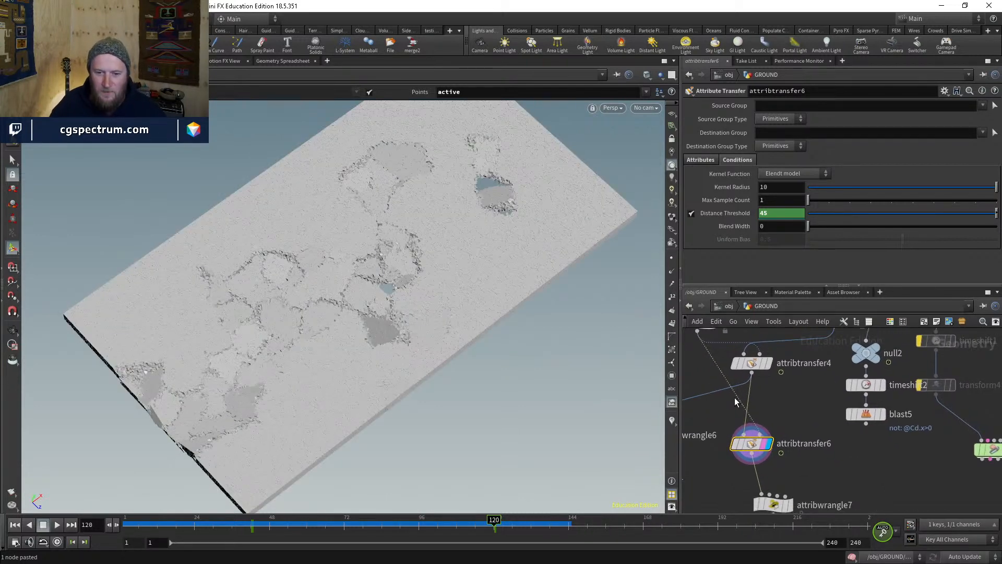
{"action": "left_click_drag", "start_coordinate": [760, 434], "coordinate": [875, 415]}
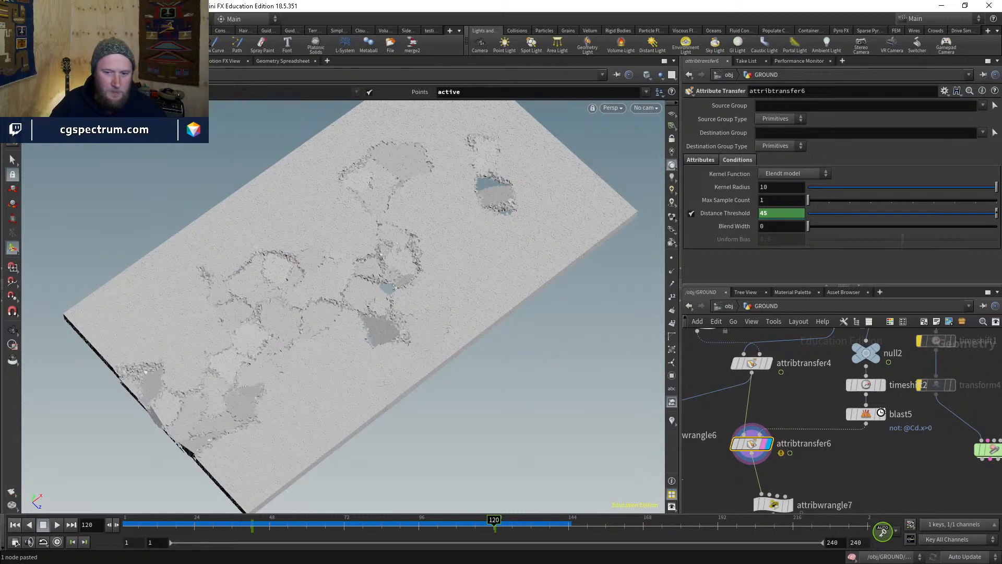
- Toggle blast5's Delete Non Selected to compare fragments, leaving it on the holed plane
{"action": "left_click", "coordinate": [881, 413]}
{"action": "left_click", "coordinate": [867, 412]}
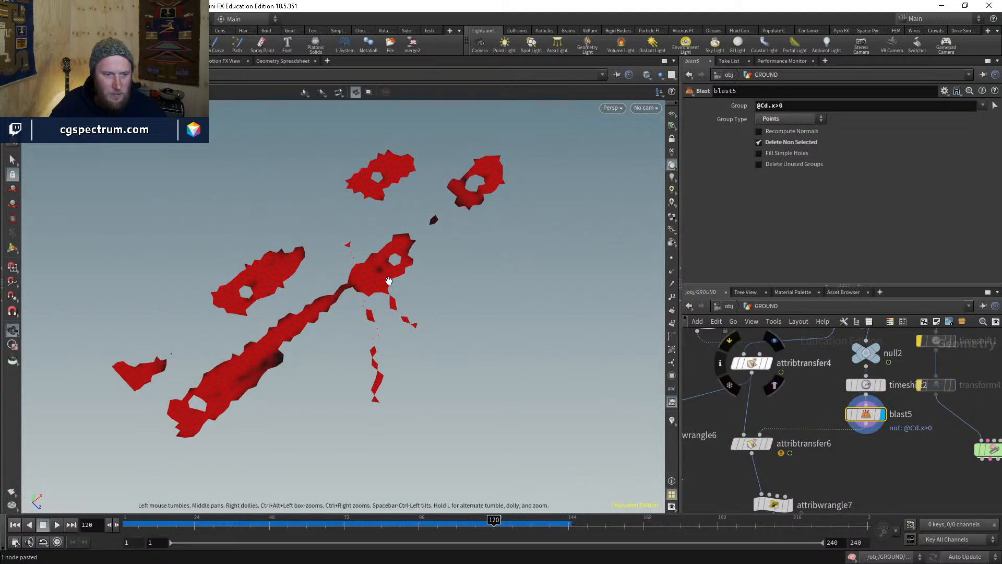
{"action": "left_click_drag", "start_coordinate": [424, 240], "coordinate": [422, 208]}
{"action": "key", "text": "Return"}
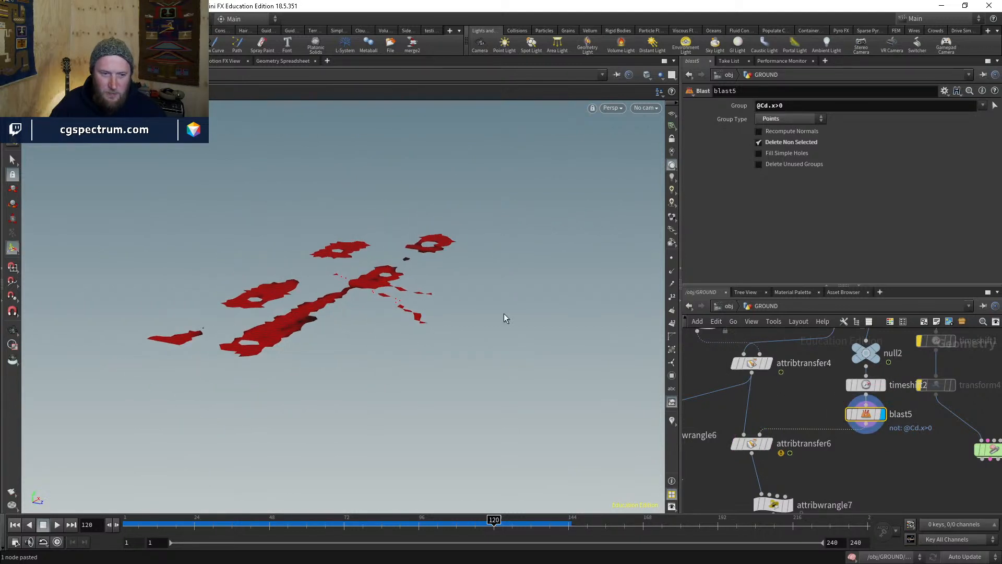
{"action": "left_click", "coordinate": [760, 142]}
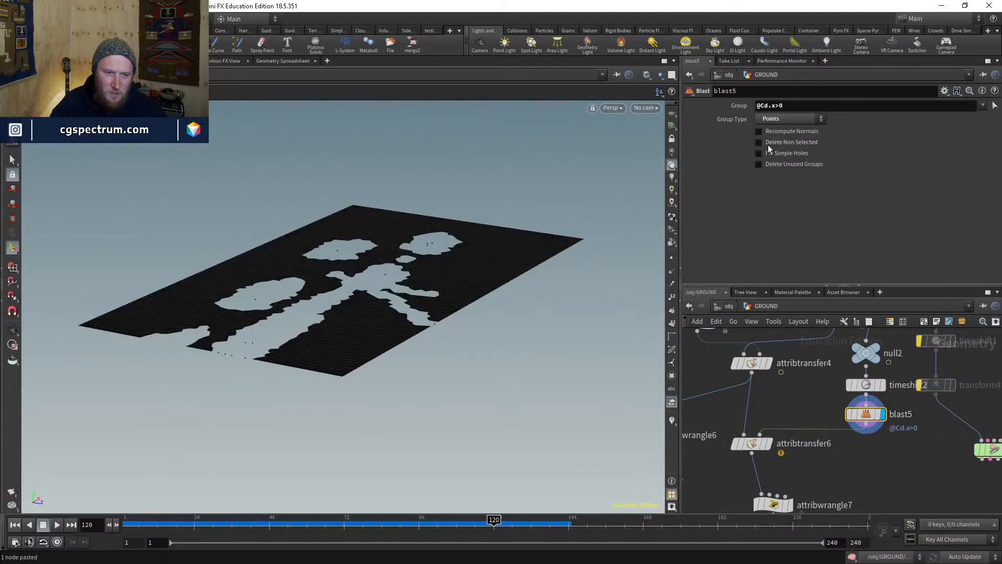
{"action": "left_click", "coordinate": [768, 145]}
{"action": "left_click", "coordinate": [768, 145]}
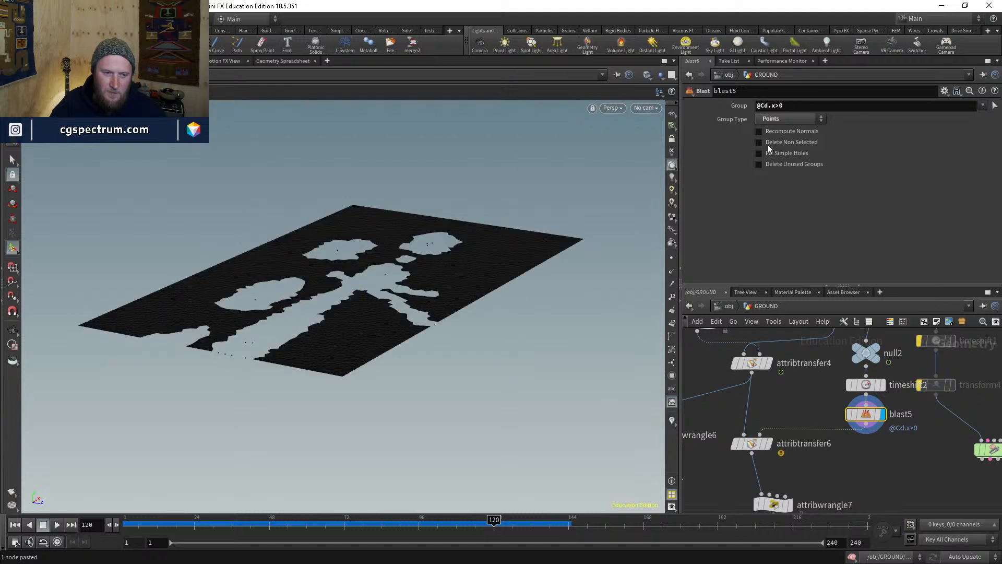
{"action": "left_click", "coordinate": [768, 145]}
{"action": "left_click", "coordinate": [768, 145]}
{"action": "left_click", "coordinate": [768, 145]}
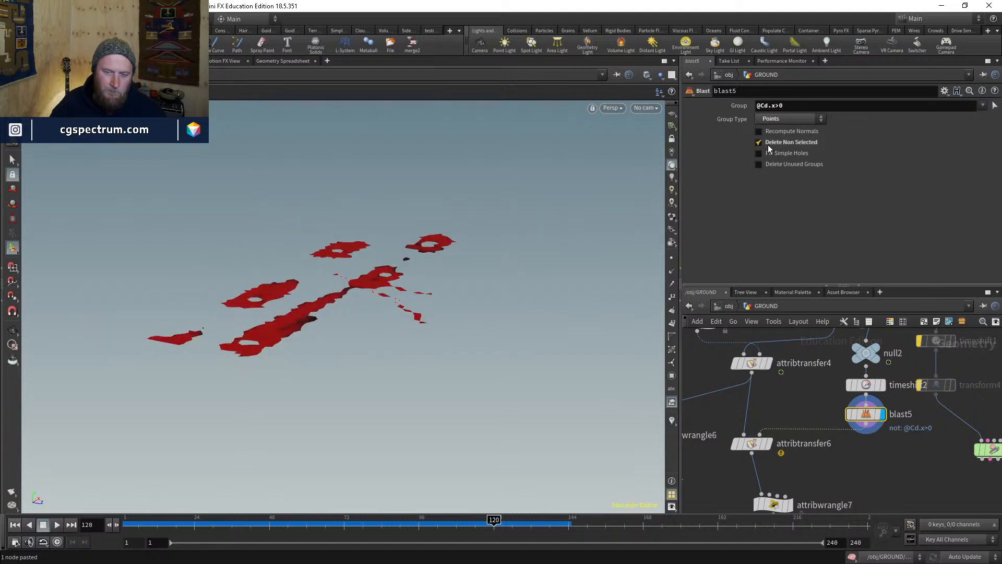
{"action": "left_click", "coordinate": [769, 145]}
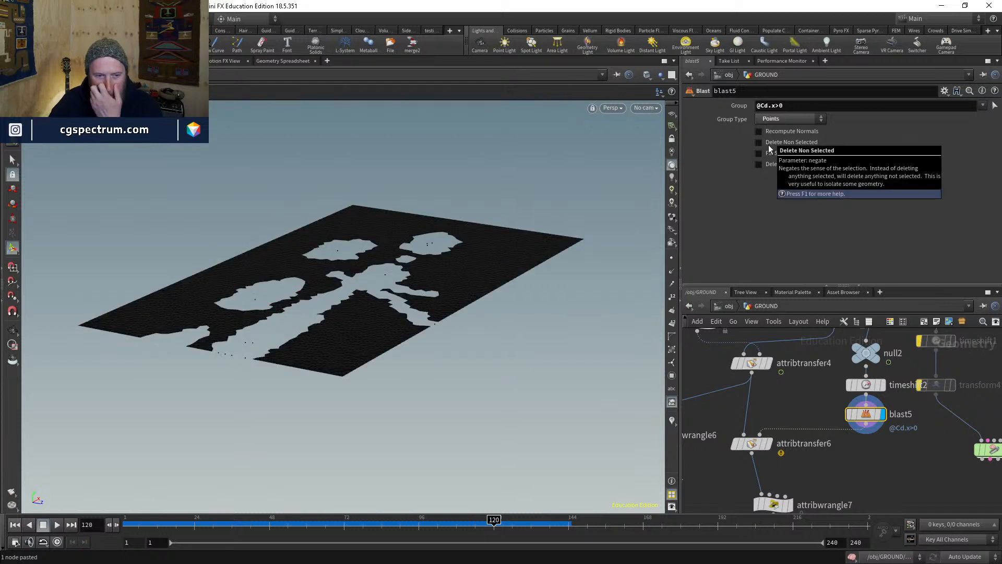
{"action": "left_click", "coordinate": [758, 445]}
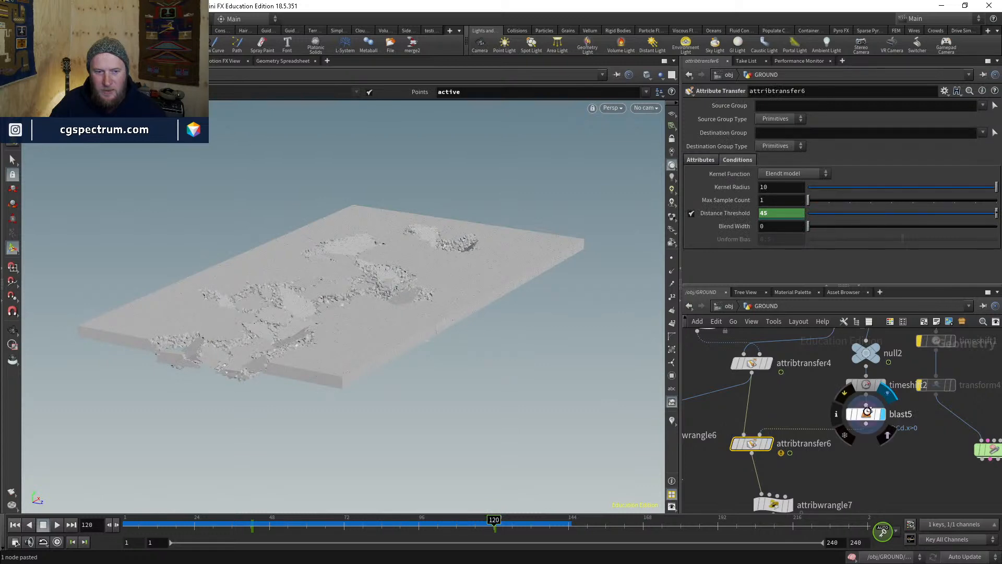
{"action": "left_click", "coordinate": [867, 415]}
- Insert a Group Create node, group2, between blast5 and attribtransfer6 and display it
{"action": "key", "text": "Tab"}
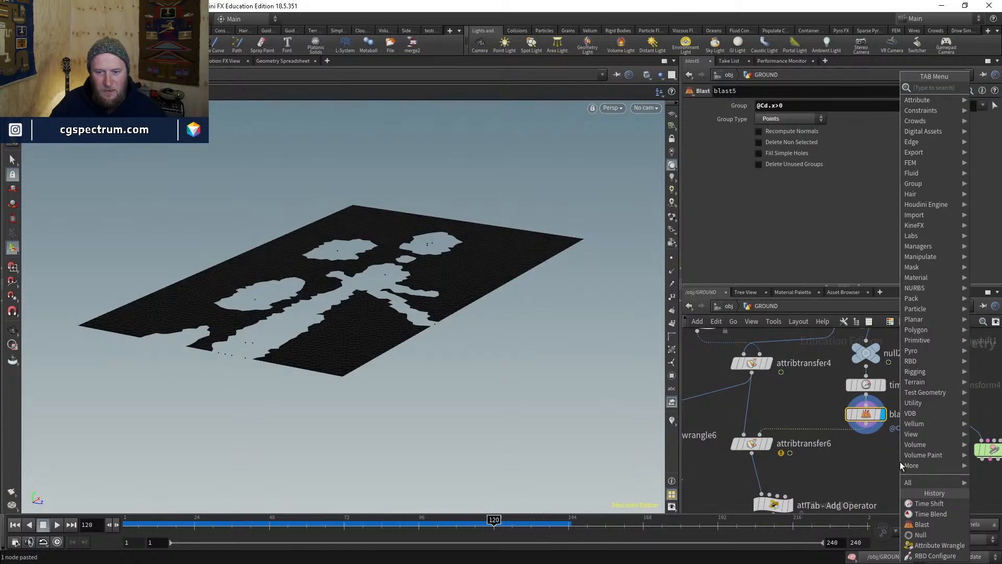
{"action": "type", "text": "group"}
{"action": "key", "text": "Return"}
{"action": "left_click", "coordinate": [900, 461]}
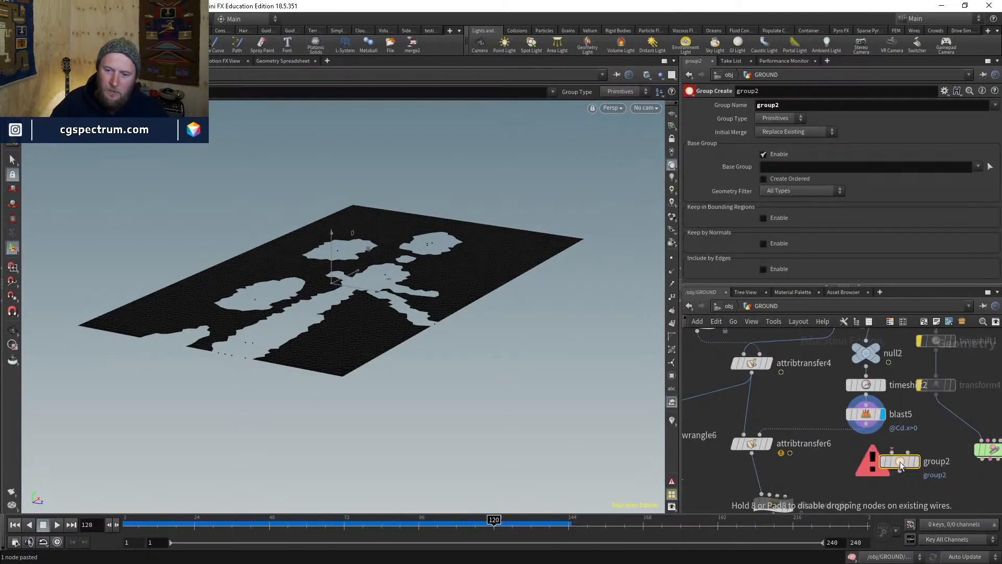
{"action": "left_click_drag", "start_coordinate": [900, 462], "coordinate": [870, 432]}
{"action": "left_click", "coordinate": [882, 440]}
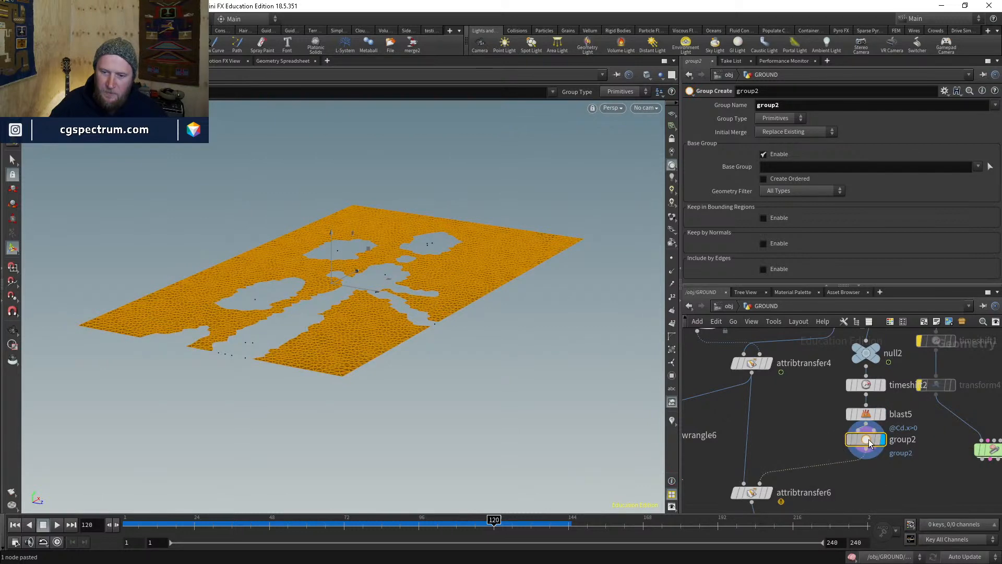
- Set group2's Group Type to Points with Include by Edges on Unshared Edges
{"action": "left_click", "coordinate": [789, 120]}
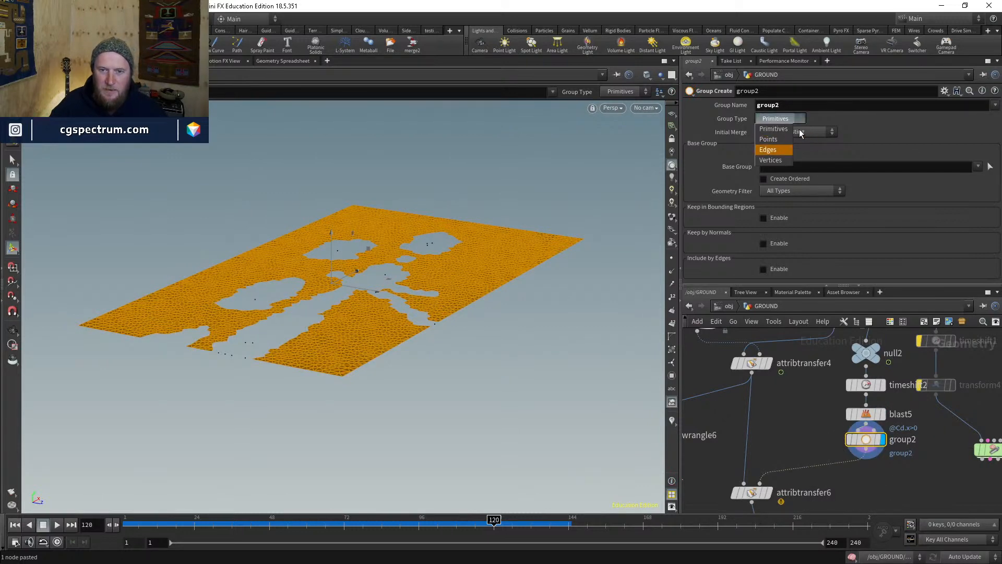
{"action": "left_click", "coordinate": [769, 139]}
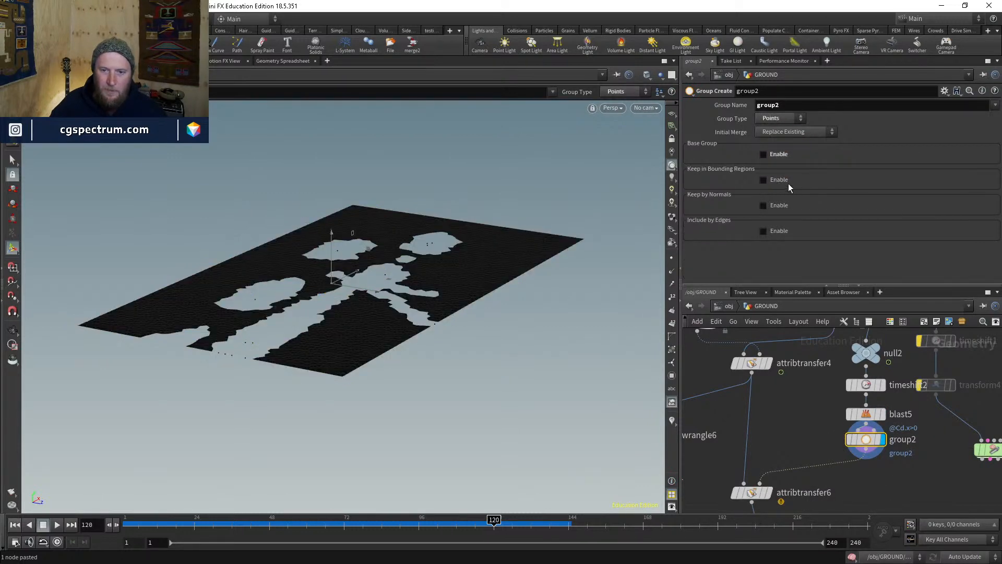
{"action": "scroll", "coordinate": [804, 235], "scroll_direction": "down", "scroll_amount": 3}
{"action": "left_click", "coordinate": [791, 262]}
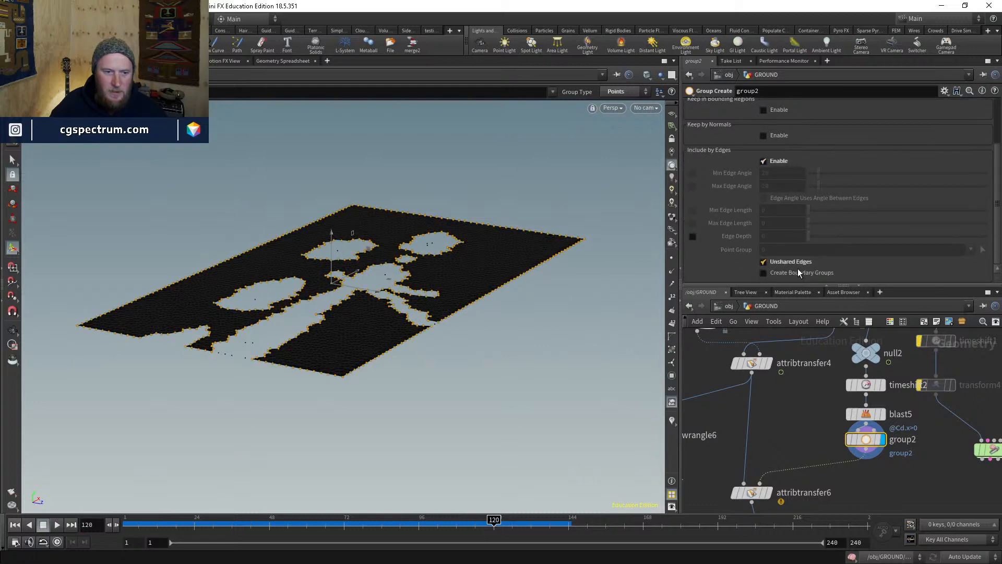
{"action": "left_click_drag", "start_coordinate": [406, 307], "coordinate": [407, 332], "text": "alt"}
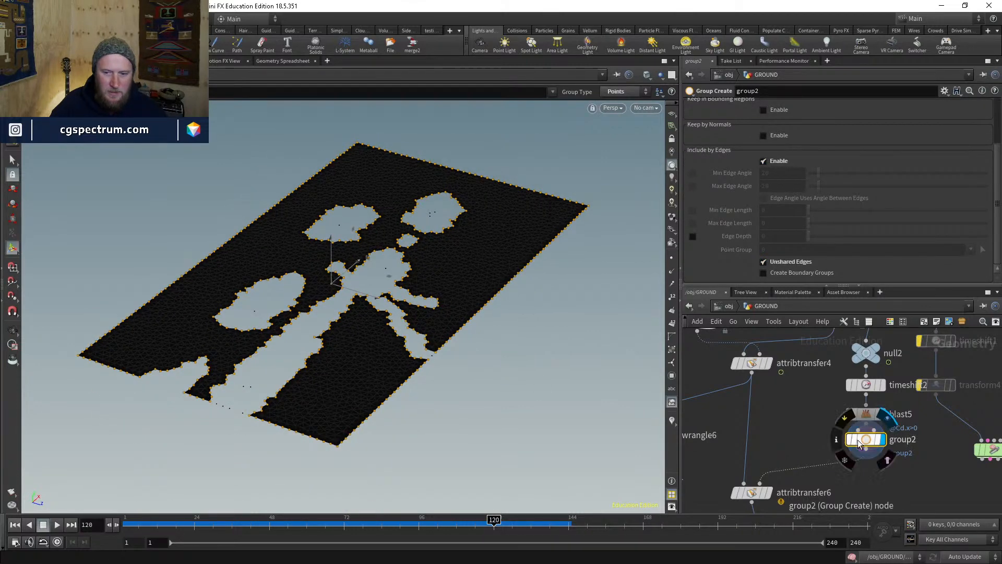
{"action": "middle_click_drag", "start_coordinate": [894, 486], "coordinate": [866, 419]}
{"action": "scroll", "coordinate": [848, 384], "scroll_direction": "down", "scroll_amount": 5}
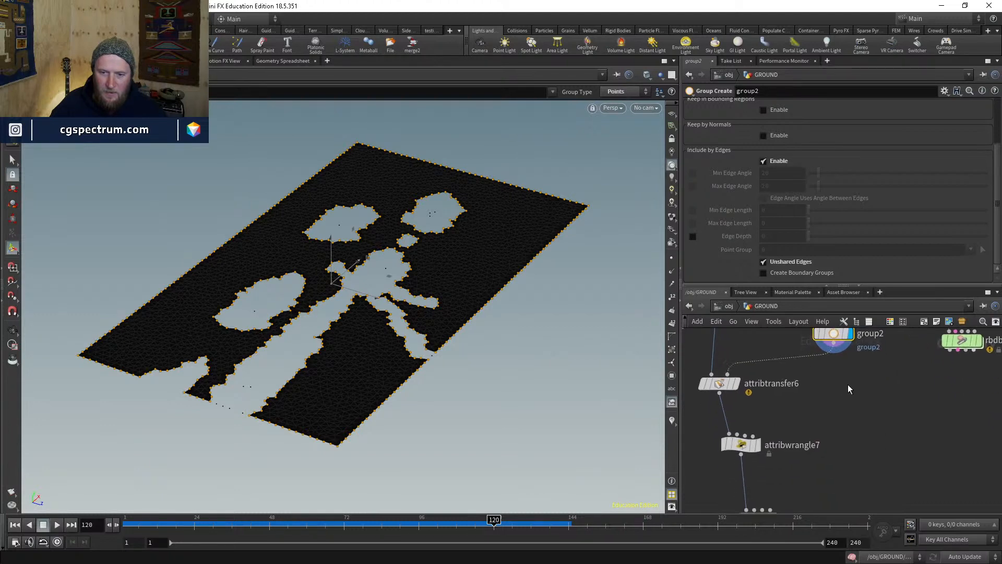
{"action": "left_click_drag", "start_coordinate": [776, 471], "coordinate": [776, 406]}
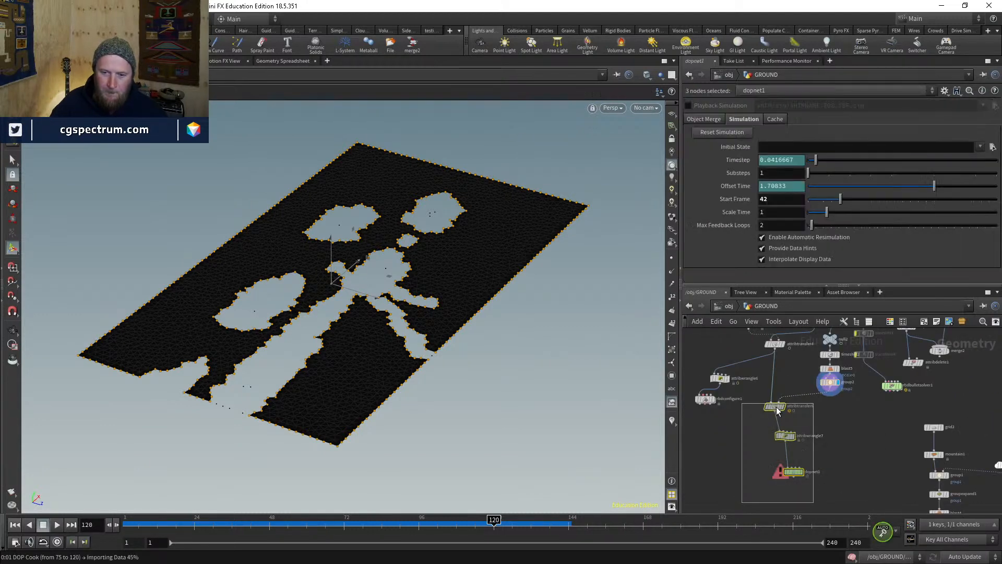
- Add a Group Expand node, groupexpand2, below group2 and display it
{"action": "left_click", "coordinate": [837, 399]}
{"action": "scroll", "coordinate": [832, 390], "scroll_direction": "up", "scroll_amount": 3}
{"action": "left_click", "coordinate": [830, 389]}
{"action": "key", "text": "Tab"}
{"action": "type", "text": "g"}
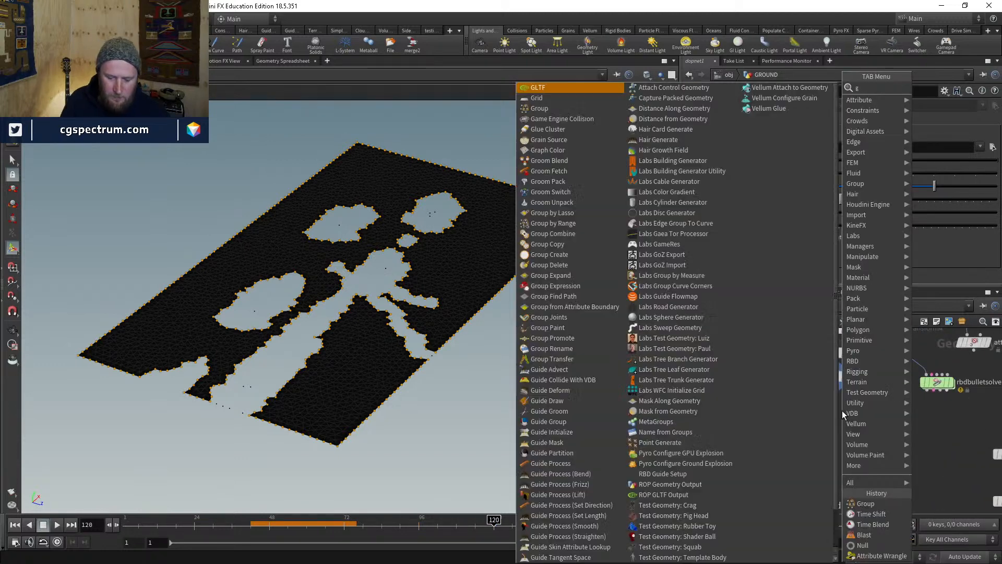
{"action": "type", "text": "roupe"}
{"action": "key", "text": "BackSpace"}
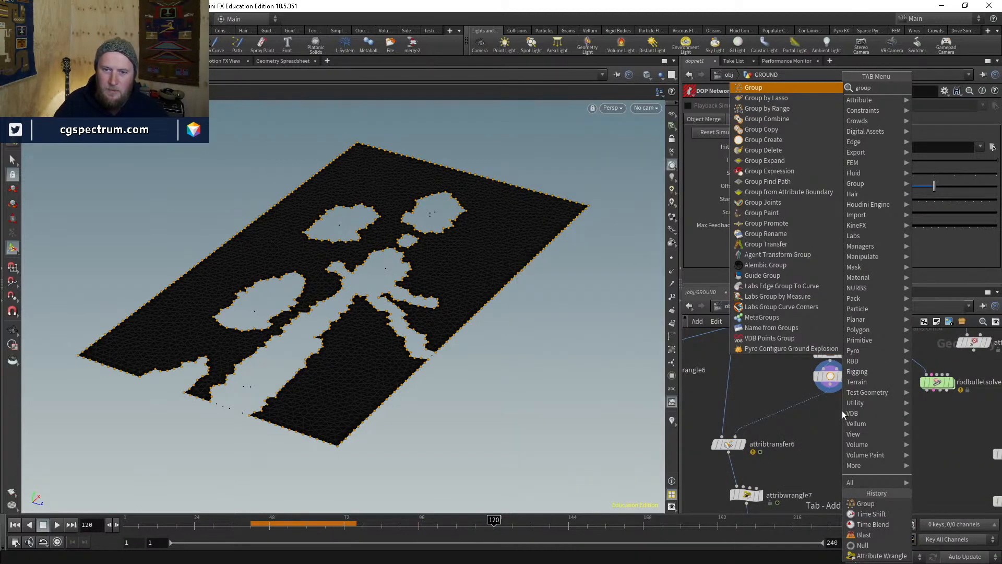
{"action": "key", "text": "Down"}
{"action": "key", "text": "Down"}
{"action": "key", "text": "Down"}
{"action": "key", "text": "Down"}
{"action": "key", "text": "Down"}
{"action": "key", "text": "Down"}
{"action": "key", "text": "Down"}
{"action": "key", "text": "Return"}
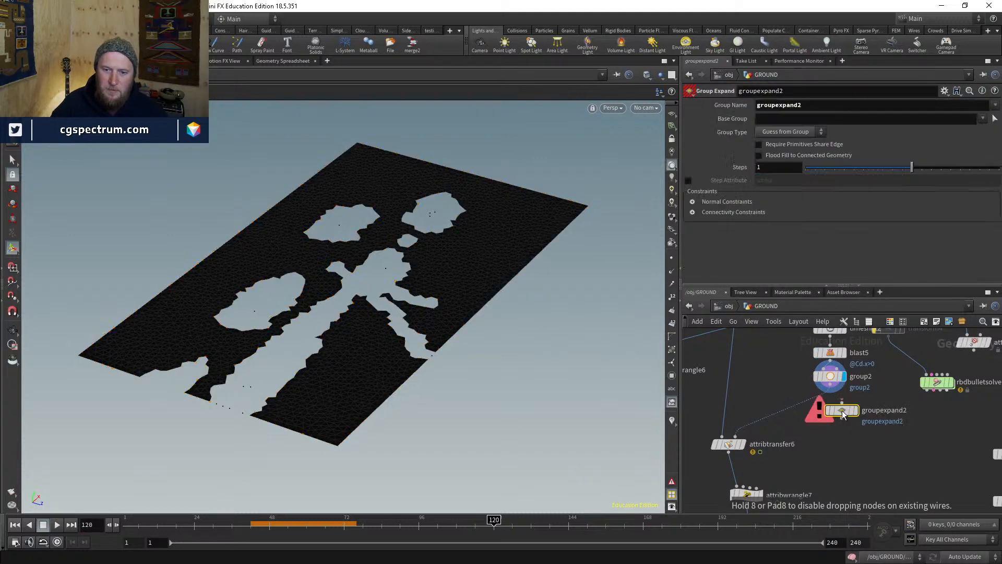
{"action": "left_click", "coordinate": [841, 410]}
{"action": "left_click", "coordinate": [843, 405]}
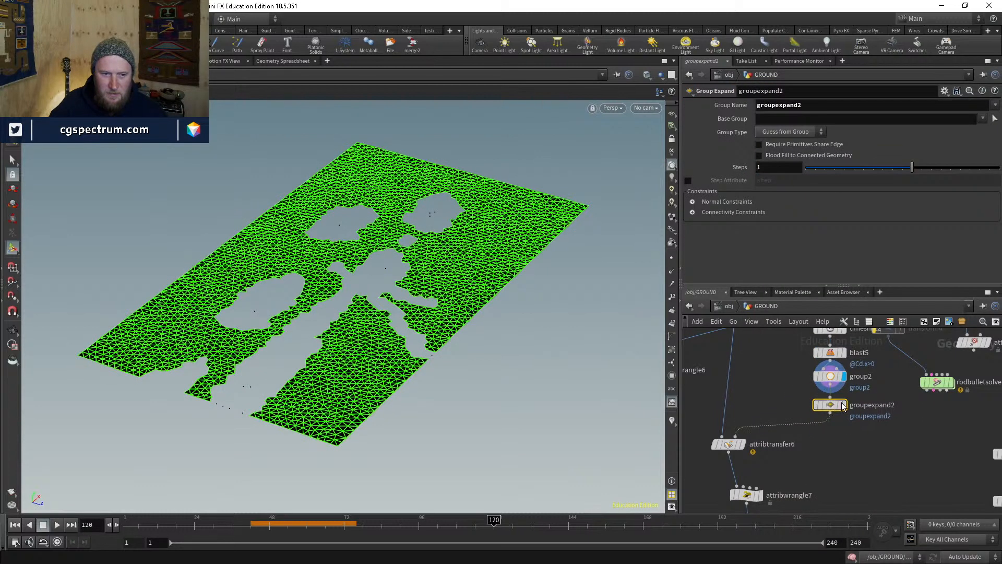
{"action": "left_click", "coordinate": [843, 406]}
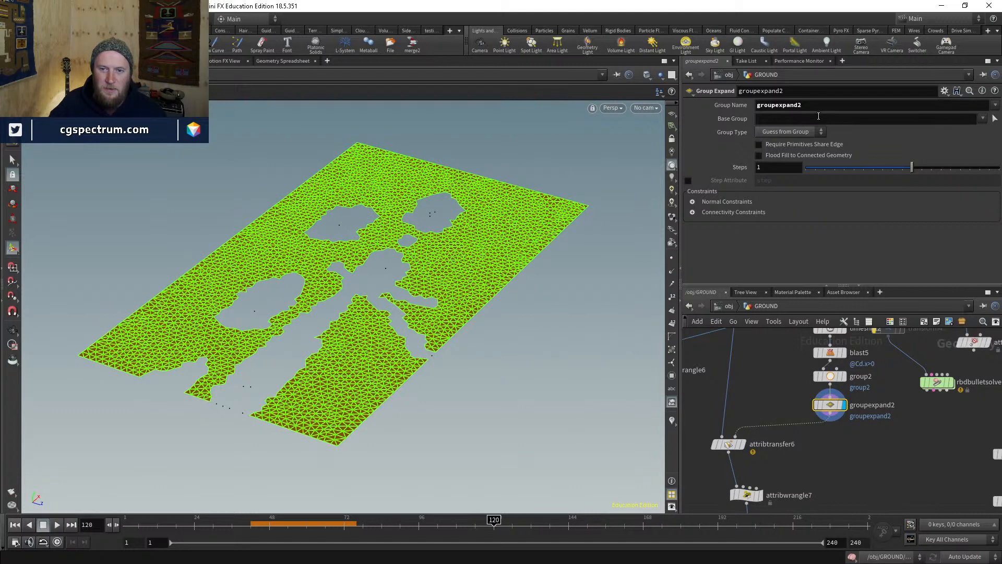
- Un-bypass blast5 to restore the holes and set groupexpand2's Steps to -2
{"action": "left_click_drag", "start_coordinate": [912, 167], "coordinate": [863, 167]}
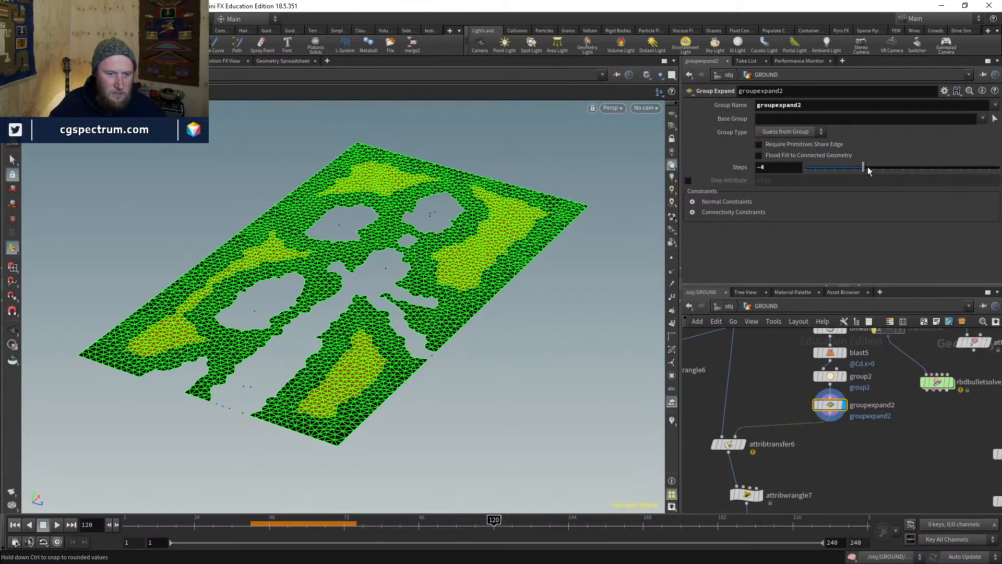
{"action": "scroll", "coordinate": [817, 377], "scroll_direction": "up", "scroll_amount": 3}
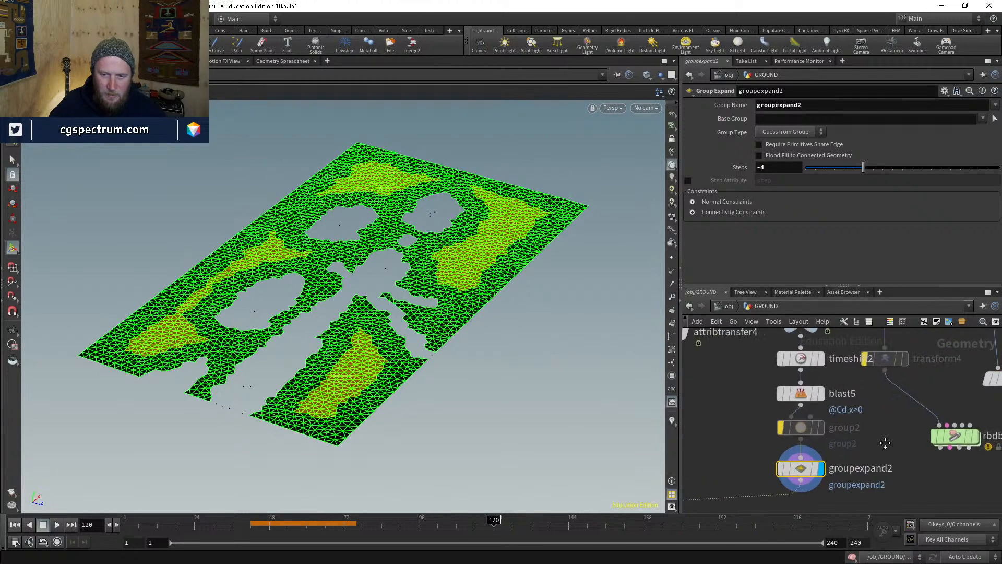
{"action": "left_click", "coordinate": [779, 393]}
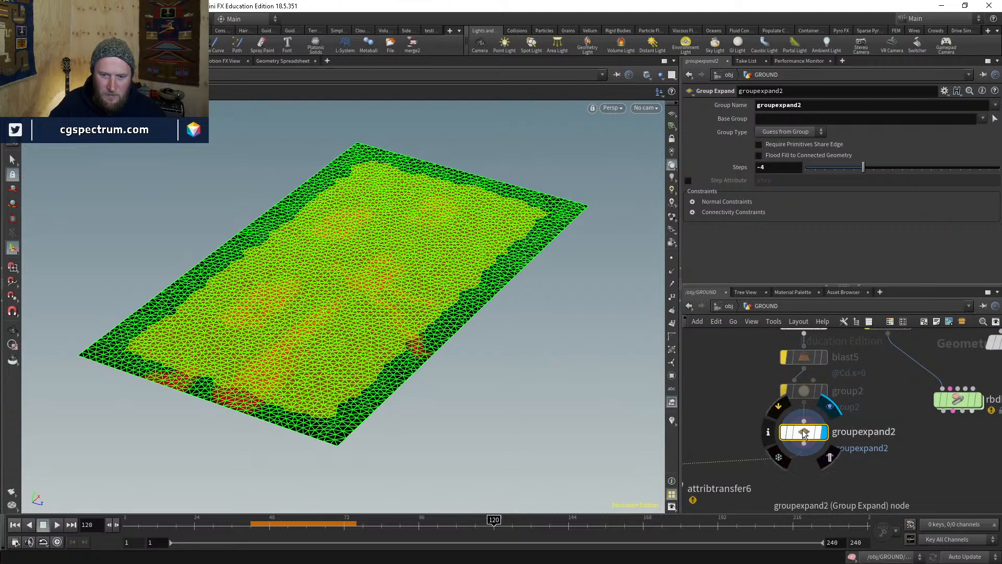
{"action": "left_click", "coordinate": [783, 357]}
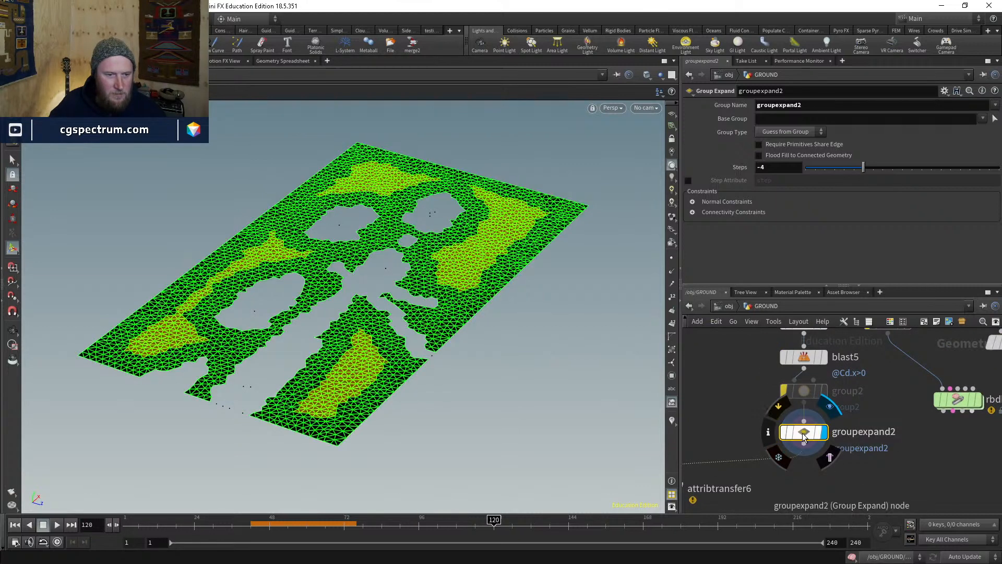
{"action": "mouse_move", "coordinate": [862, 169]}
{"action": "left_mouse_down"}
{"action": "mouse_move", "coordinate": [849, 173]}
{"action": "mouse_move", "coordinate": [891, 172]}
{"action": "mouse_move", "coordinate": [862, 171]}
{"action": "mouse_move", "coordinate": [881, 169]}
{"action": "left_mouse_up"}
{"action": "scroll", "coordinate": [876, 421], "scroll_direction": "down", "scroll_amount": 2}
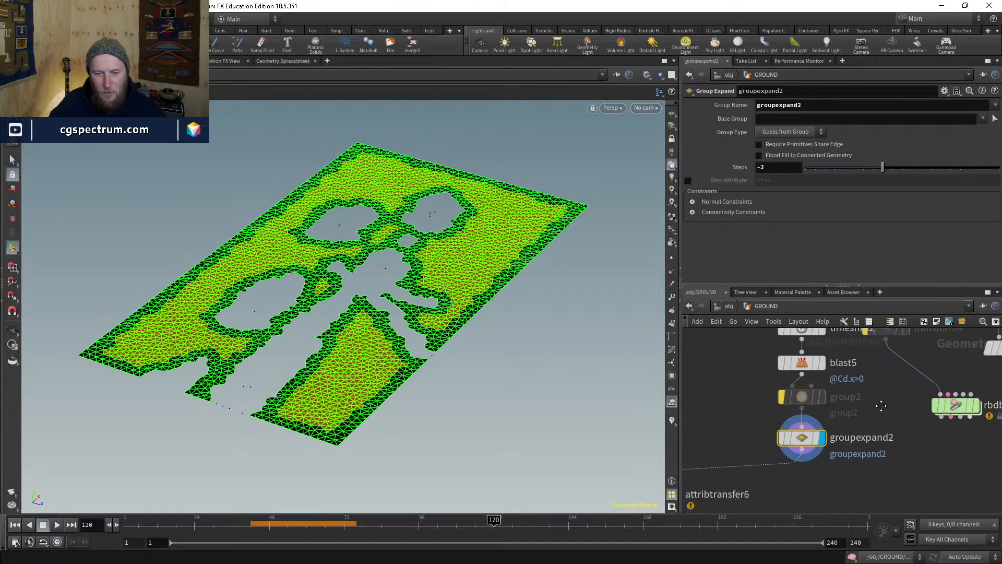
{"action": "scroll", "coordinate": [770, 453], "scroll_direction": "down", "scroll_amount": 2}
{"action": "middle_click_drag", "start_coordinate": [770, 453], "coordinate": [877, 440]}
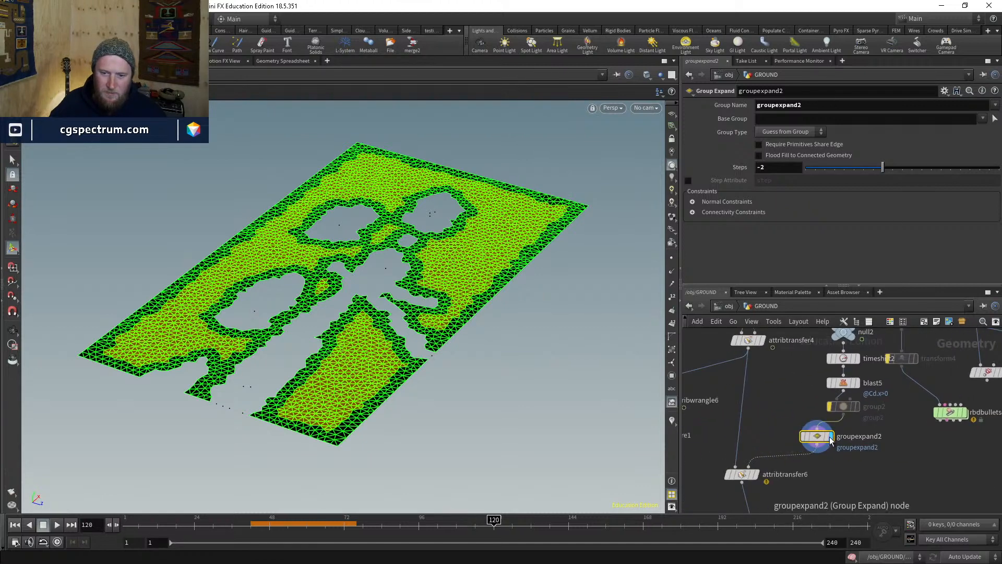
{"action": "mouse_move", "coordinate": [829, 440]}
{"action": "left_mouse_down"}
{"action": "mouse_move", "coordinate": [854, 440]}
{"action": "mouse_move", "coordinate": [833, 444]}
{"action": "left_mouse_up"}
{"action": "middle_click_drag", "start_coordinate": [880, 419], "coordinate": [813, 443]}
- Move group2 into its own branch and switch its Group Type to Primitives
{"action": "left_click", "coordinate": [790, 384]}
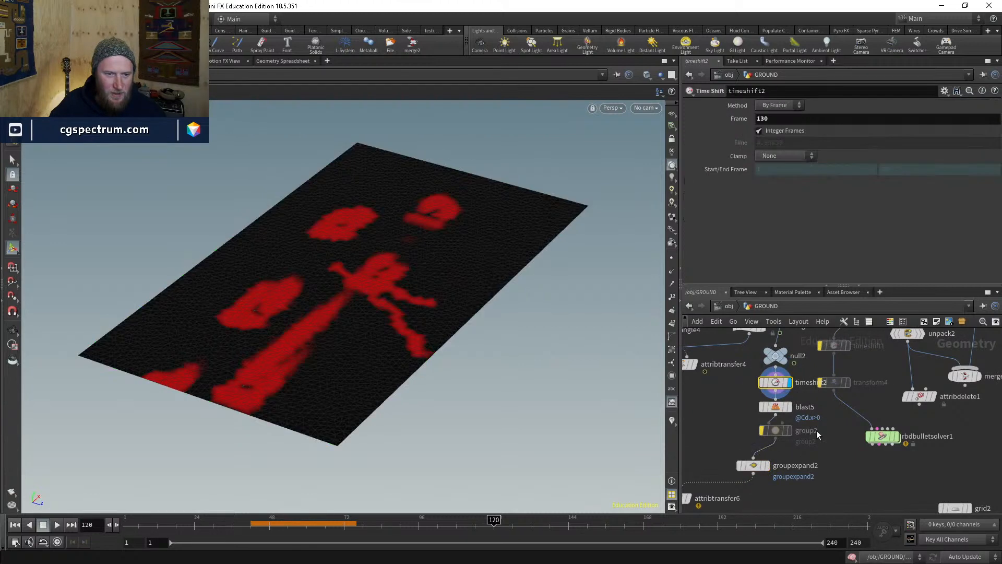
{"action": "left_click", "coordinate": [770, 408]}
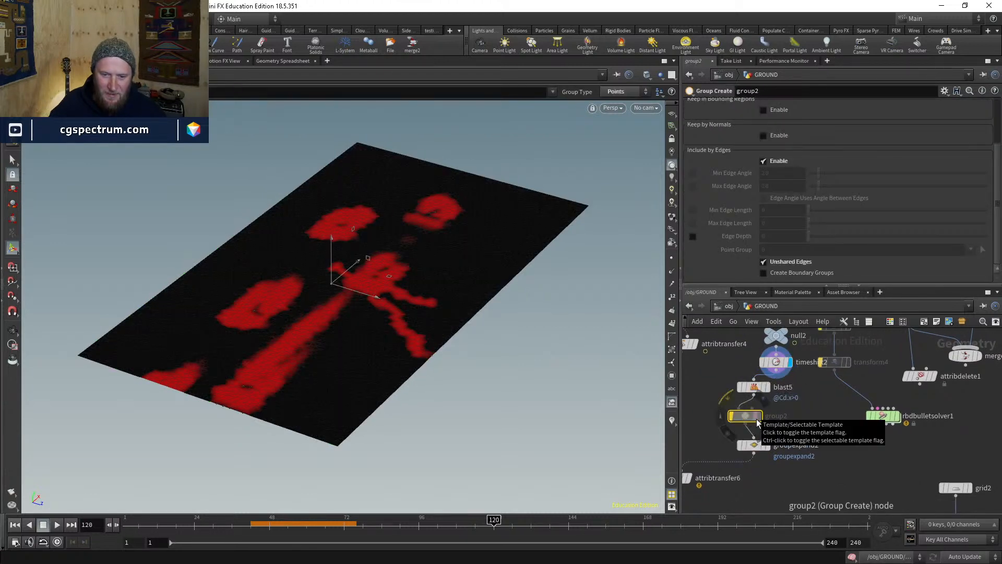
{"action": "key", "text": "ctrl+x"}
{"action": "key", "text": "ctrl+v"}
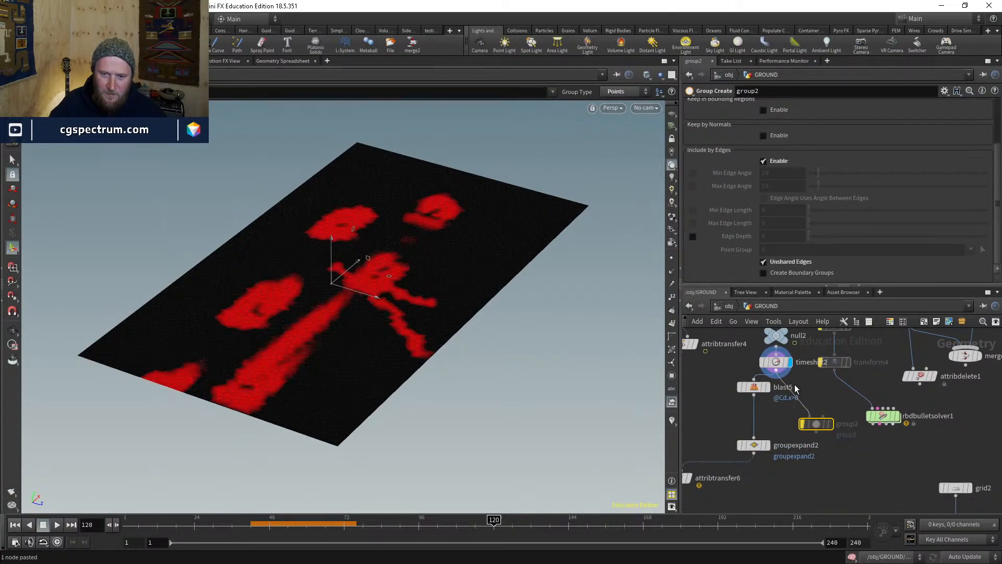
{"action": "scroll", "coordinate": [785, 141], "scroll_direction": "up", "scroll_amount": 5}
{"action": "left_click", "coordinate": [779, 130]}
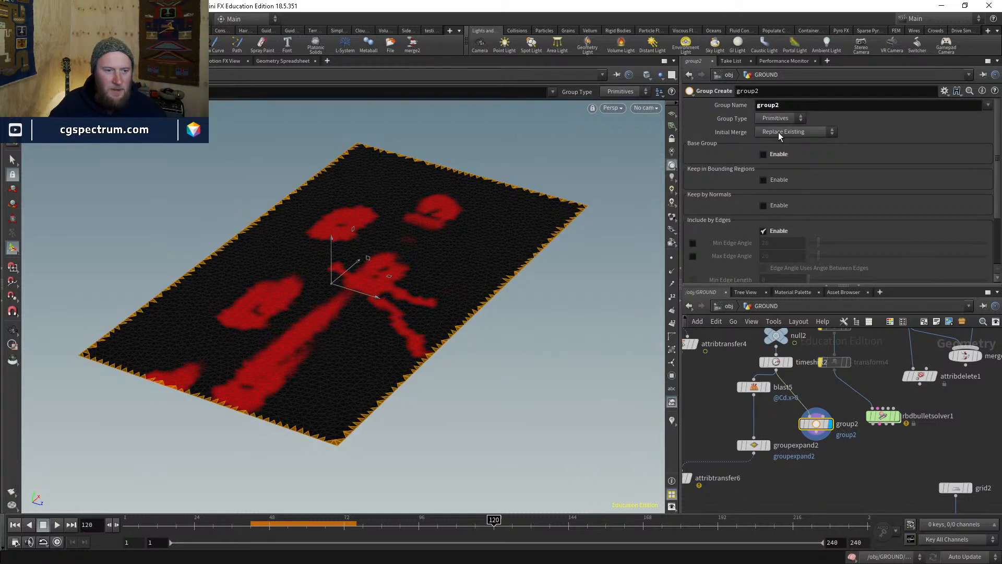
- Duplicate groupexpand2 as groupexpand3 and wire it under group2
{"action": "middle_click_drag", "start_coordinate": [842, 461], "coordinate": [845, 422]}
{"action": "scroll", "coordinate": [775, 412], "scroll_direction": "up", "scroll_amount": 1}
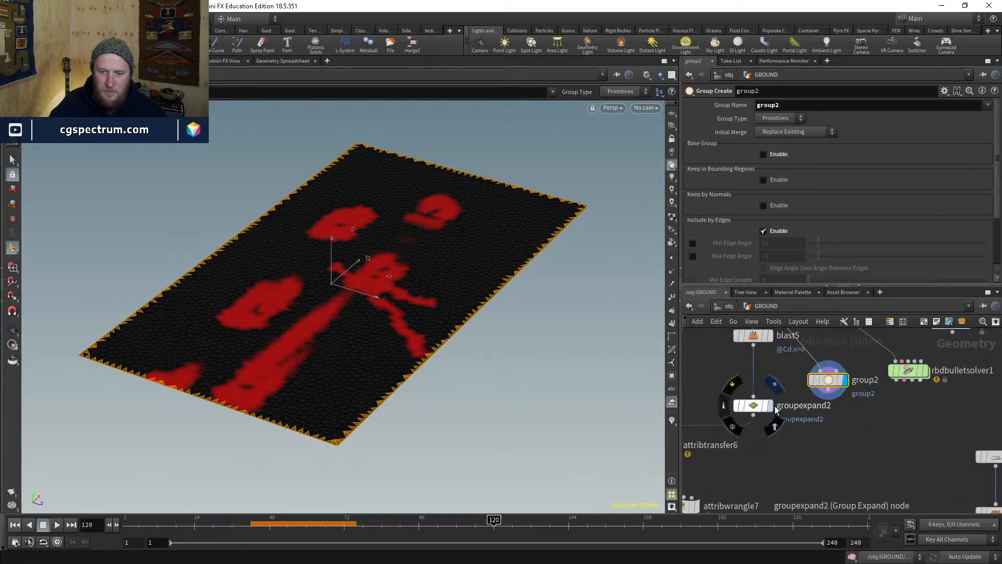
{"action": "left_click", "coordinate": [771, 405]}
{"action": "left_click", "coordinate": [757, 406]}
{"action": "key", "text": "ctrl+c"}
{"action": "key", "text": "ctrl+v"}
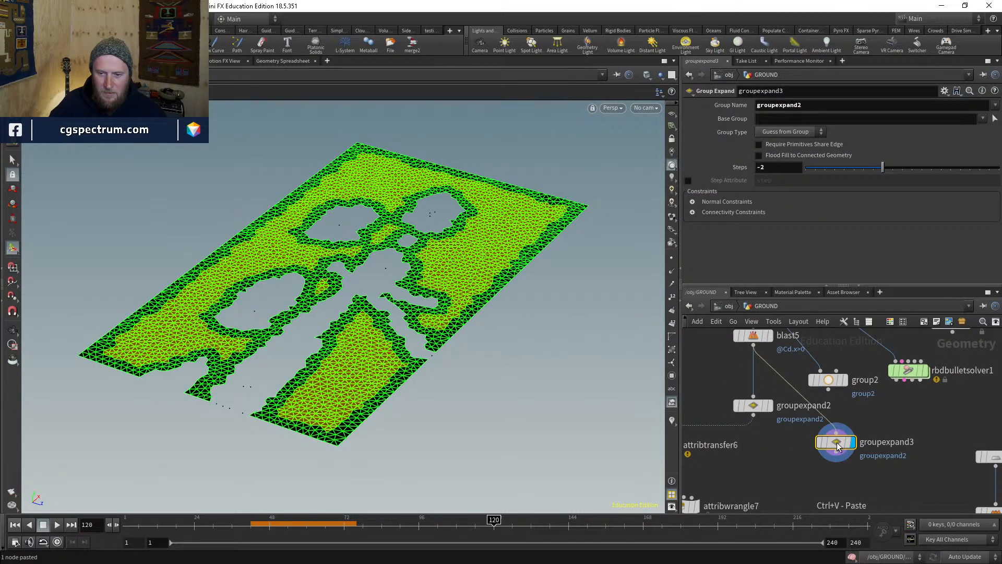
{"action": "left_click", "coordinate": [828, 389]}
{"action": "left_click", "coordinate": [835, 432]}
{"action": "left_click_drag", "start_coordinate": [839, 444], "coordinate": [841, 429]}
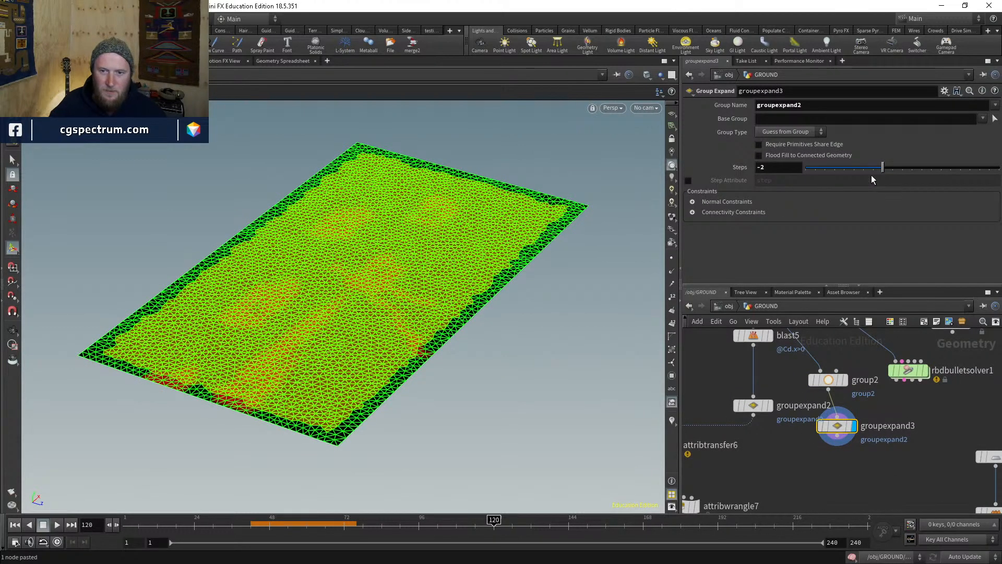
{"action": "mouse_move", "coordinate": [882, 167]}
{"action": "left_mouse_down"}
{"action": "mouse_move", "coordinate": [911, 171]}
{"action": "mouse_move", "coordinate": [885, 174]}
{"action": "left_mouse_up"}
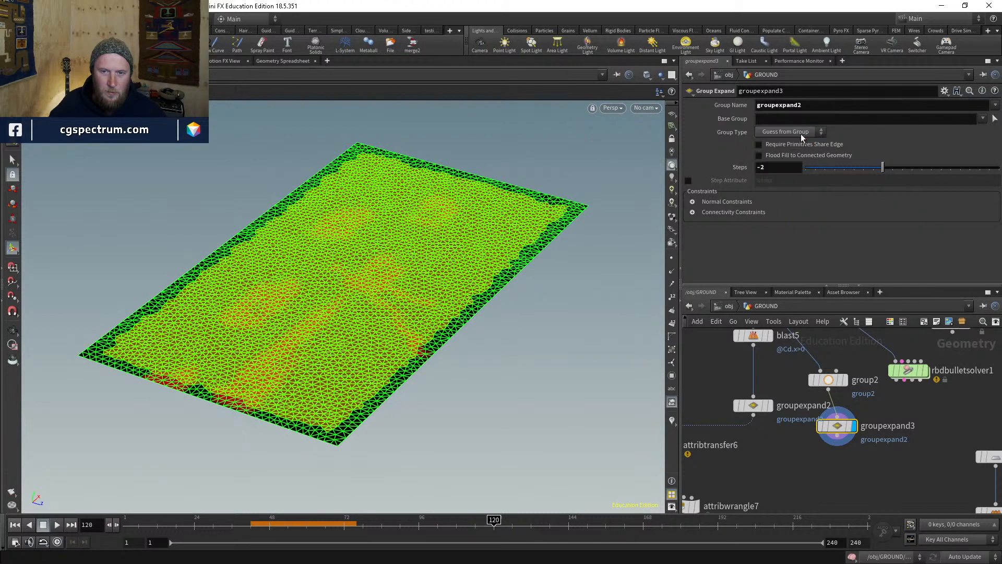
- Set groupexpand3's Group Name and Base Group to group2 with Steps 3
{"action": "left_click", "coordinate": [842, 379]}
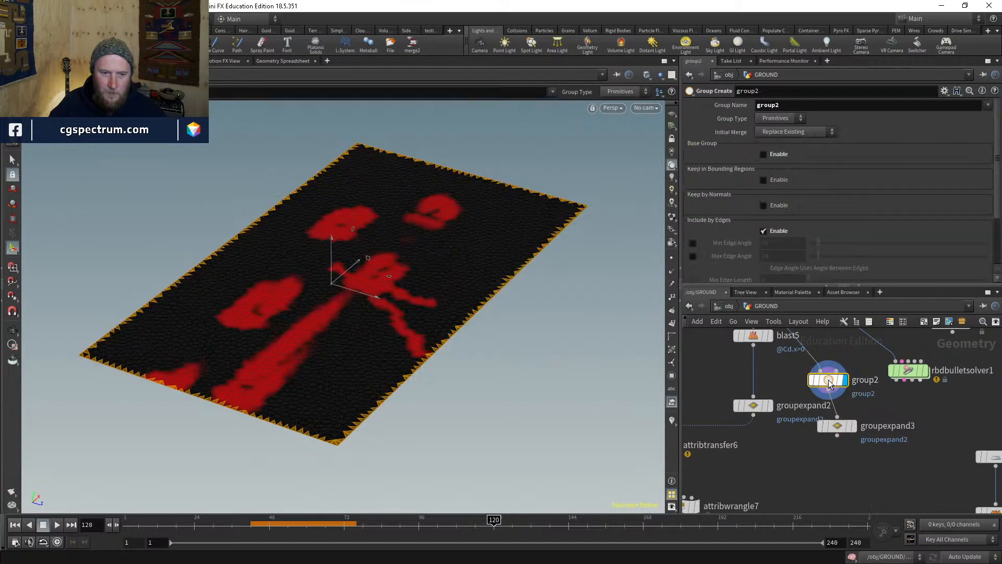
{"action": "left_click", "coordinate": [850, 426]}
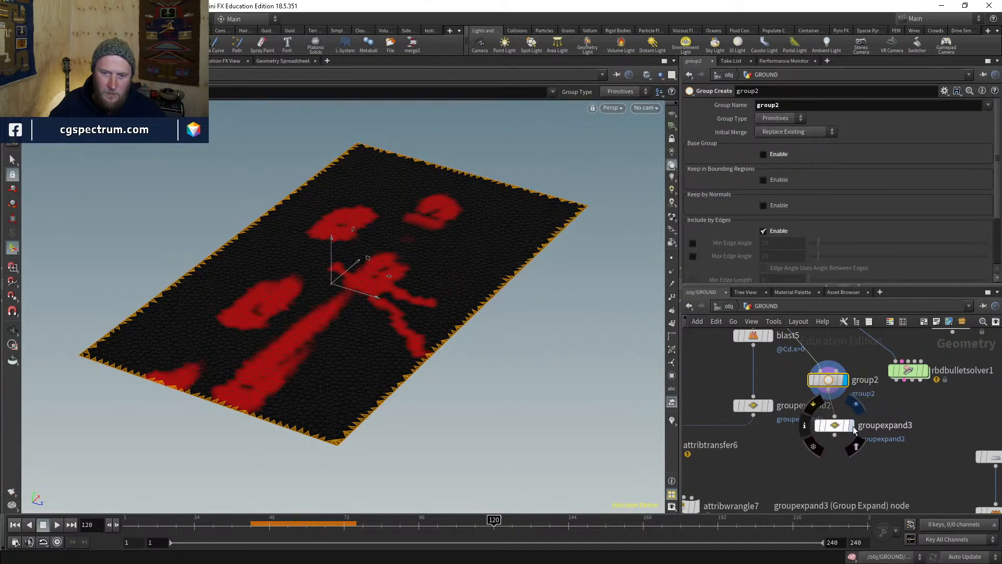
{"action": "left_click", "coordinate": [995, 105]}
{"action": "left_click", "coordinate": [987, 118]}
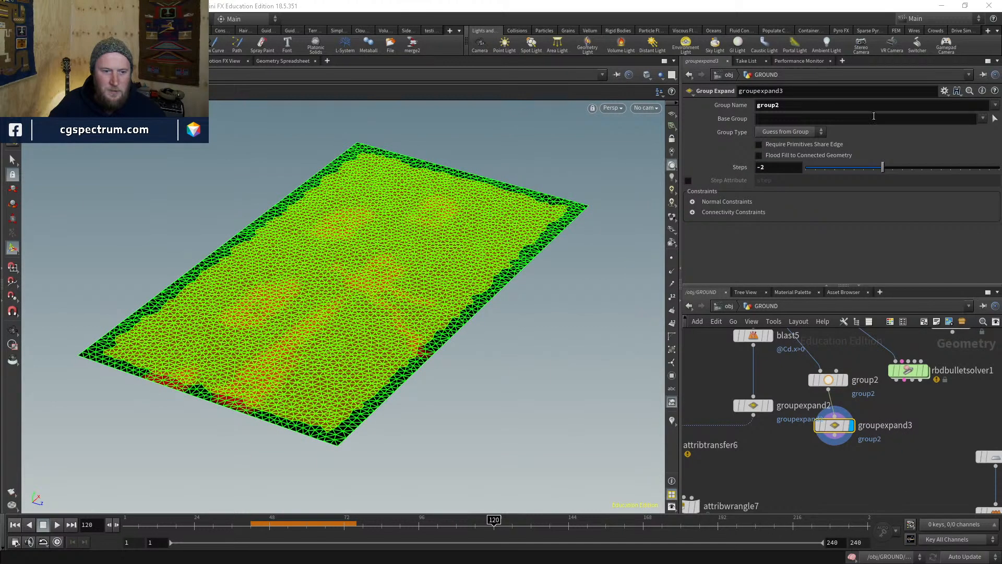
{"action": "left_click_drag", "start_coordinate": [882, 167], "coordinate": [931, 167]}
{"action": "left_click", "coordinate": [971, 131]}
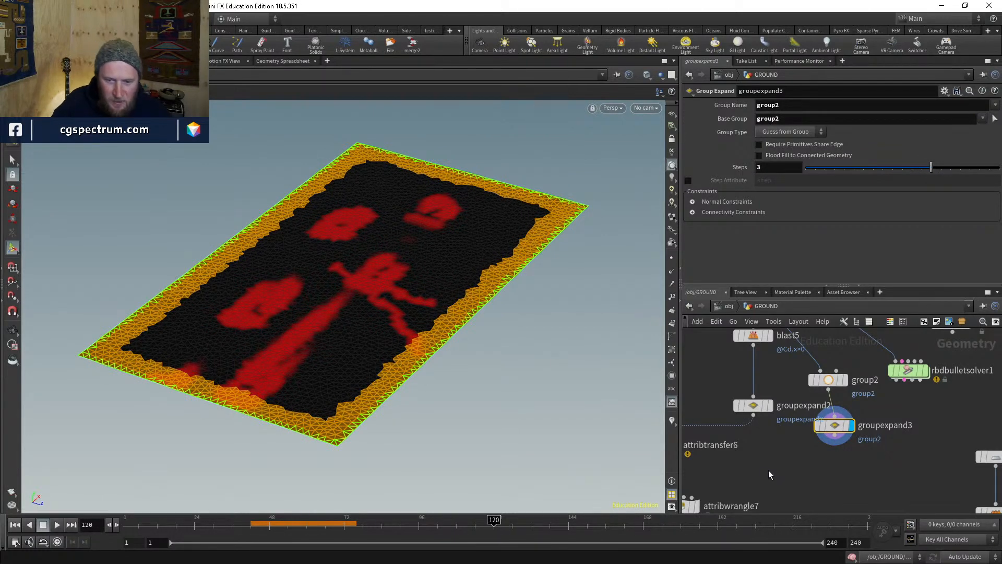
- Add a Group Combine node with the 'group co' search
{"action": "key", "text": "Tab"}
{"action": "type", "text": "group co"}
{"action": "key", "text": "Return"}
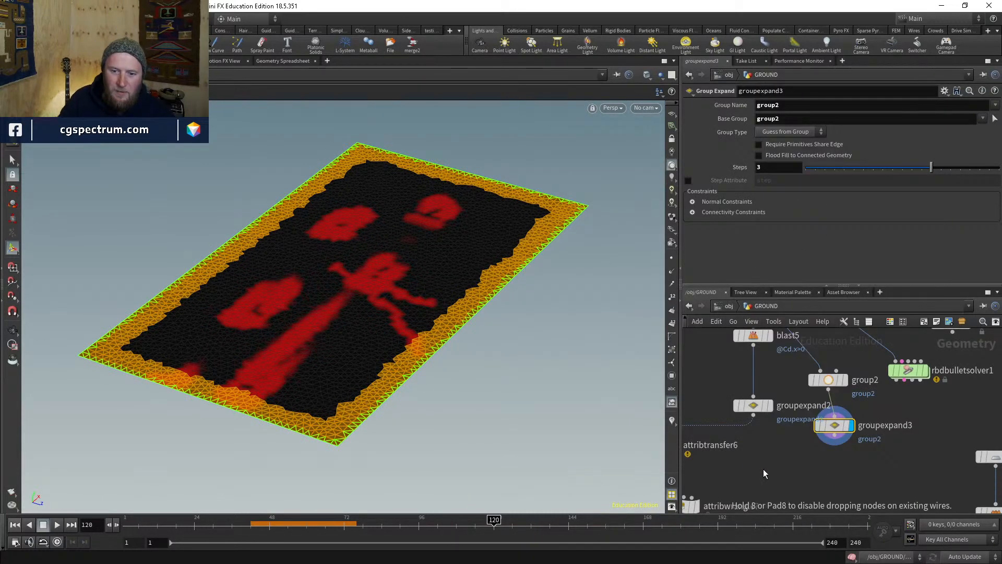
- Wire groupexpand3 and groupexpand2 into the new groupcombine1 node
{"action": "left_click", "coordinate": [763, 468]}
{"action": "left_click_drag", "start_coordinate": [763, 469], "coordinate": [783, 467]}
{"action": "left_click_drag", "start_coordinate": [834, 443], "coordinate": [783, 458]}
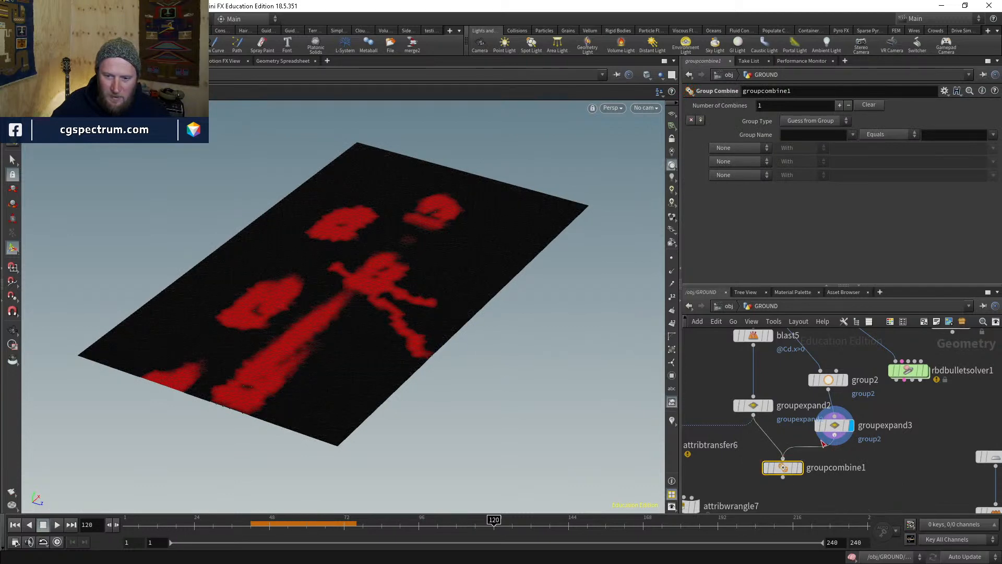
{"action": "left_click", "coordinate": [765, 409]}
{"action": "left_click_drag", "start_coordinate": [753, 416], "coordinate": [783, 459]}
{"action": "left_click", "coordinate": [783, 467]}
{"action": "right_click", "coordinate": [806, 452]}
{"action": "key", "text": "Escape"}
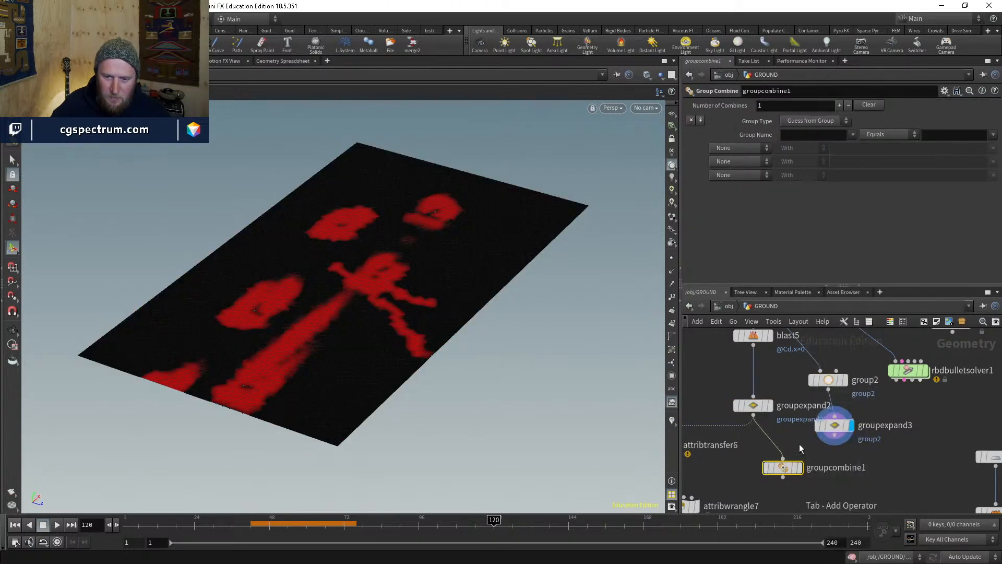
{"action": "left_click_drag", "start_coordinate": [792, 468], "coordinate": [804, 482]}
- Add a Merge node above groupcombine1, then delete it
{"action": "key", "text": "Tab"}
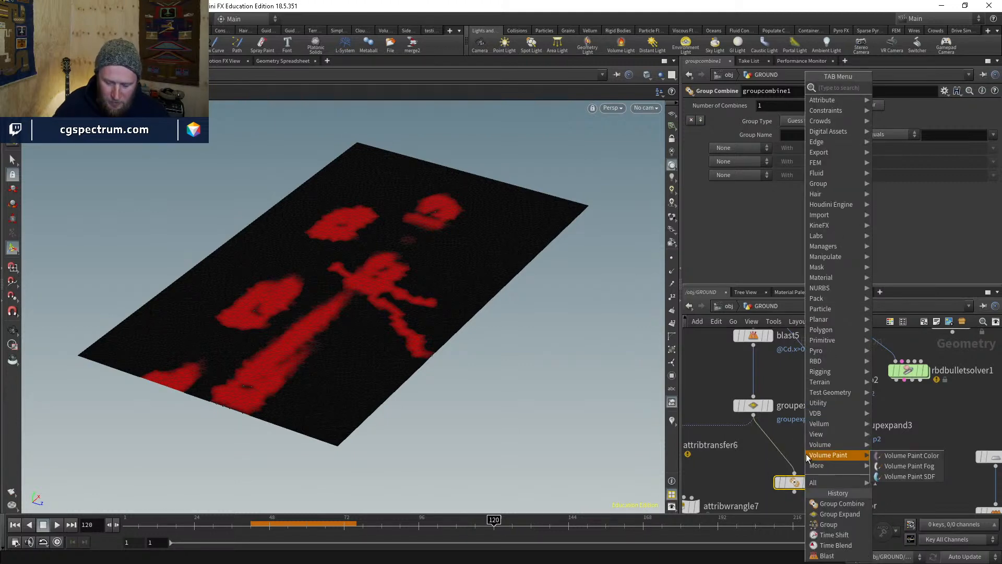
{"action": "type", "text": "merge"}
{"action": "key", "text": "Return"}
{"action": "left_click", "coordinate": [806, 454]}
{"action": "scroll", "coordinate": [806, 457], "scroll_direction": "up", "scroll_amount": 1}
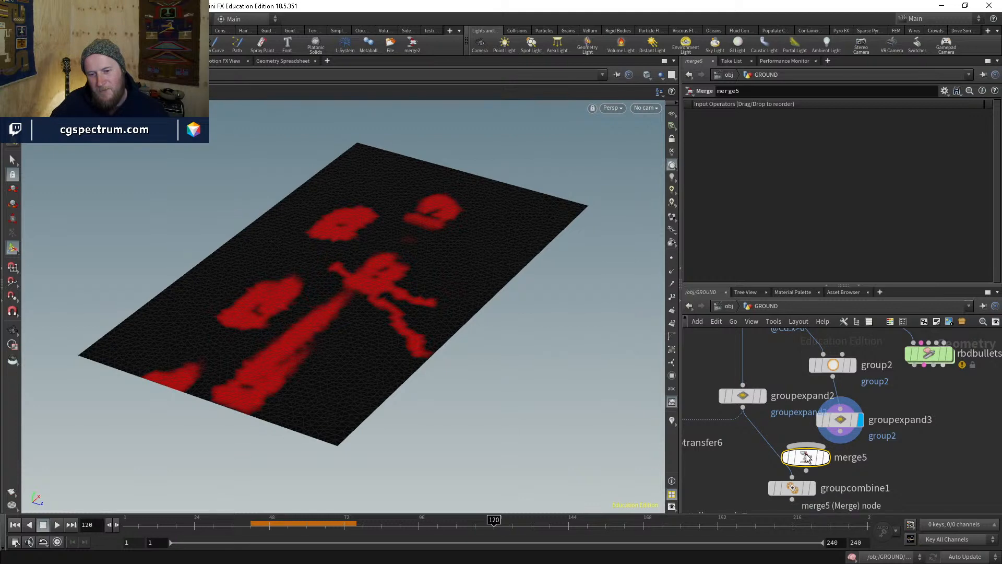
{"action": "key", "text": "Delete"}
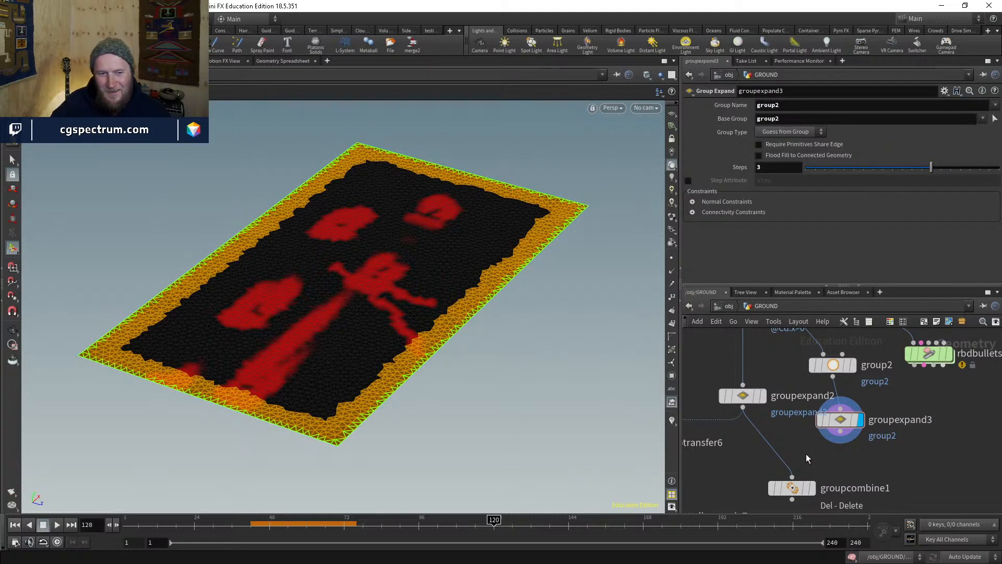
- Compare groupexpand2's inner group and groupexpand3's border band in the viewport
{"action": "mouse_move", "coordinate": [729, 396]}
{"action": "left_click", "coordinate": [764, 399]}
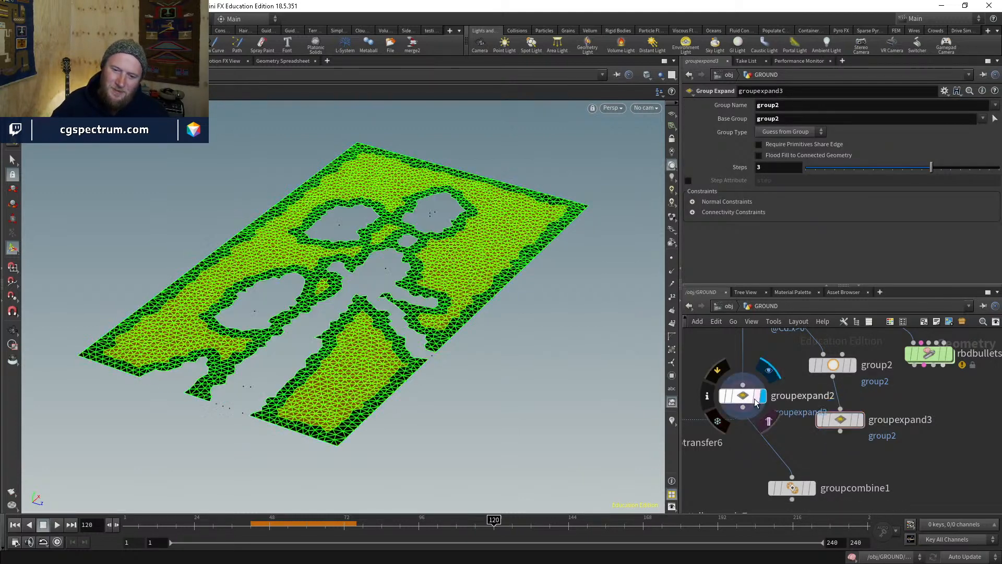
{"action": "left_click", "coordinate": [742, 399]}
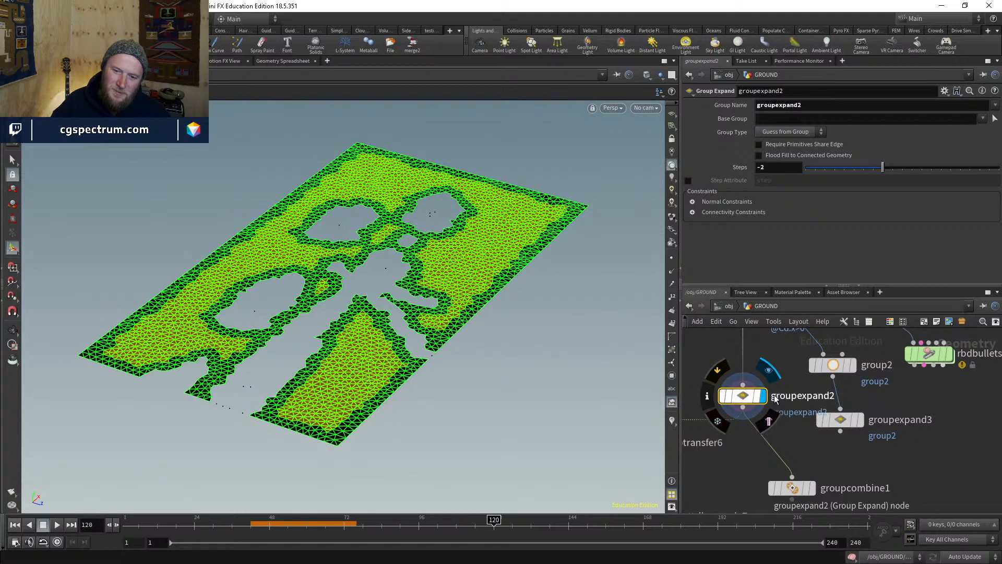
{"action": "left_click", "coordinate": [858, 420]}
{"action": "left_click", "coordinate": [841, 422]}
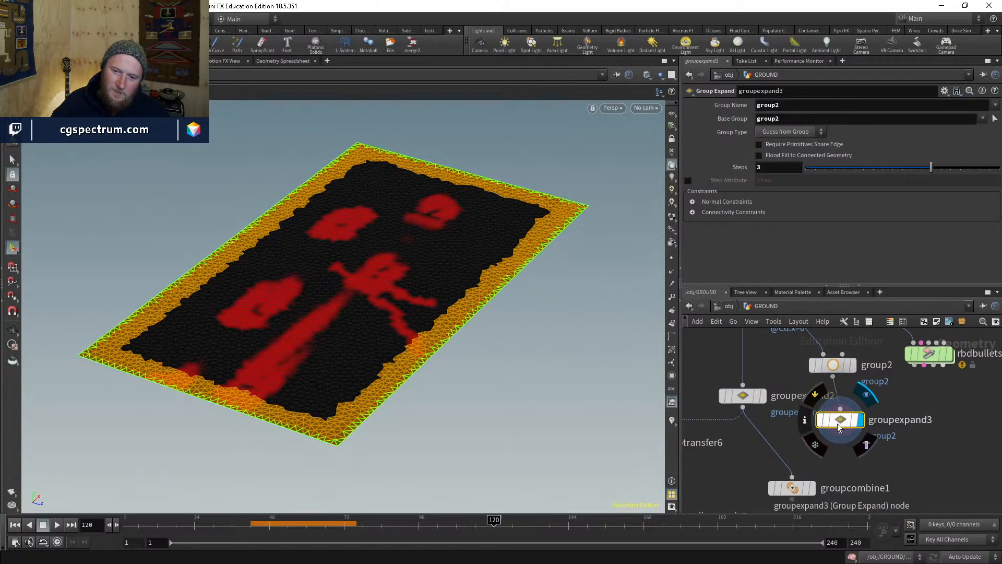
{"action": "left_click_drag", "start_coordinate": [842, 419], "coordinate": [849, 418]}
{"action": "mouse_move", "coordinate": [848, 418]}
{"action": "key", "text": "Tab"}
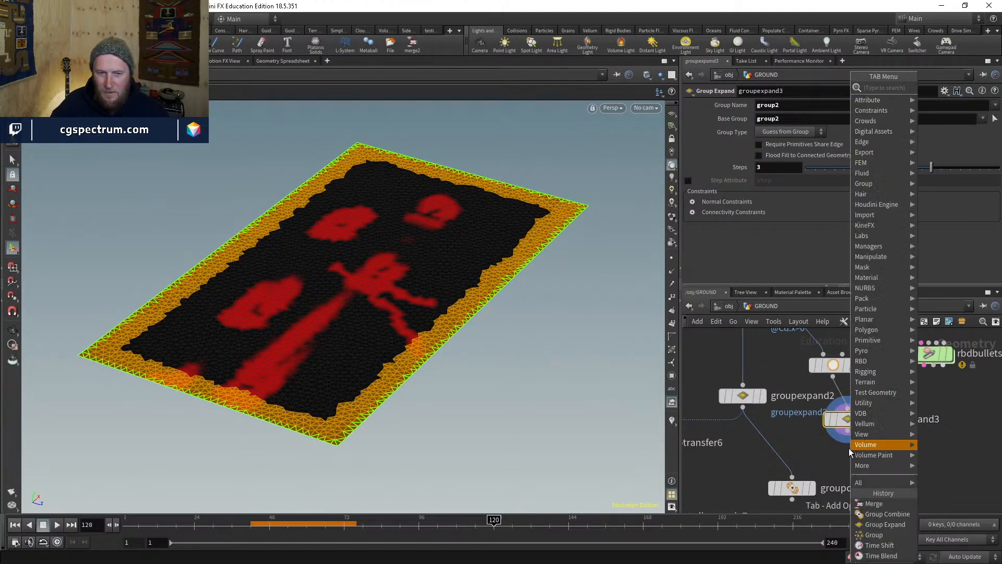
- Add blast6 below groupexpand3, keeping only group2 with Delete Non Selected
{"action": "type", "text": "blast"}
{"action": "key", "text": "Return"}
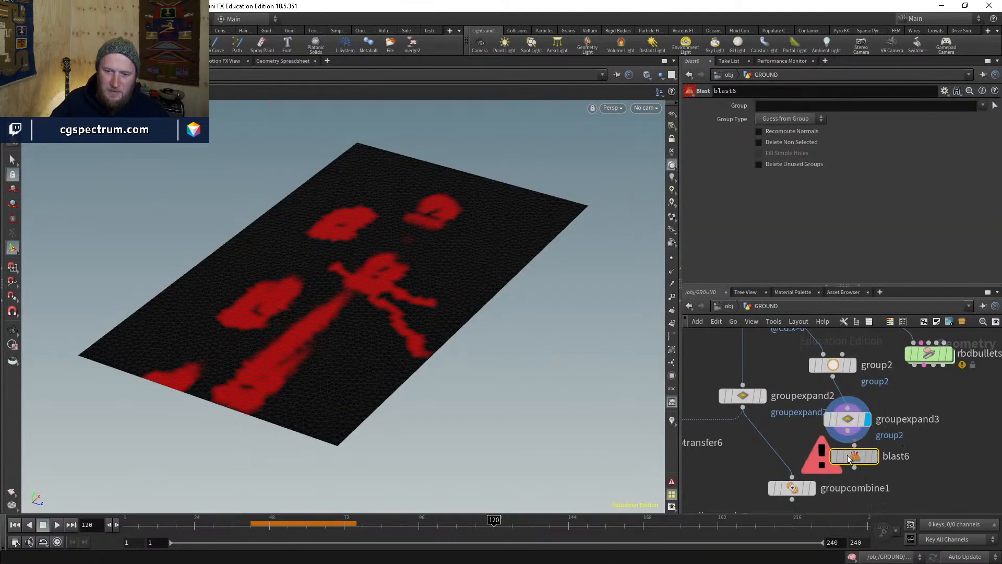
{"action": "left_click", "coordinate": [852, 458]}
{"action": "left_click", "coordinate": [878, 457]}
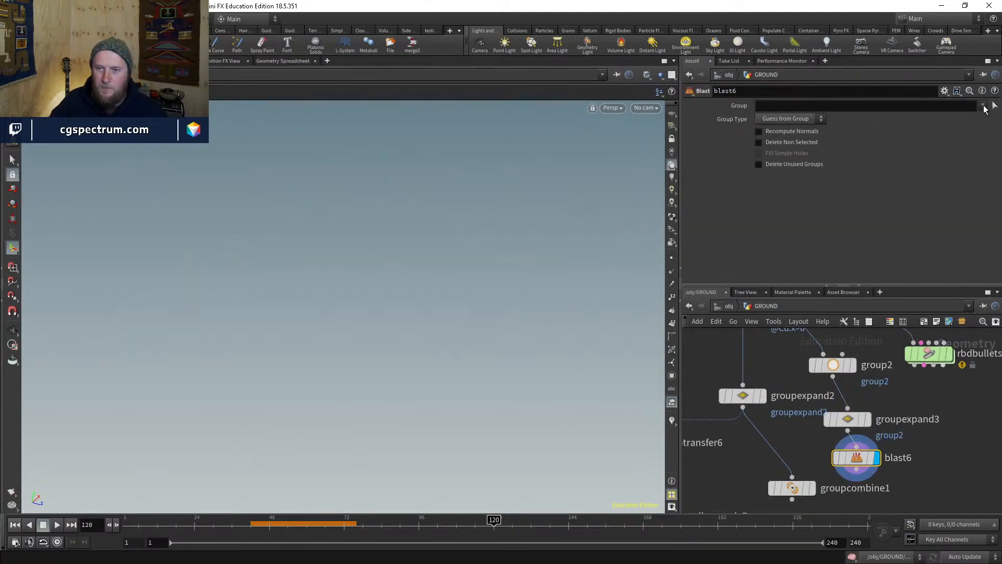
{"action": "left_click", "coordinate": [983, 106]}
{"action": "left_click", "coordinate": [964, 123]}
{"action": "left_click", "coordinate": [786, 143]}
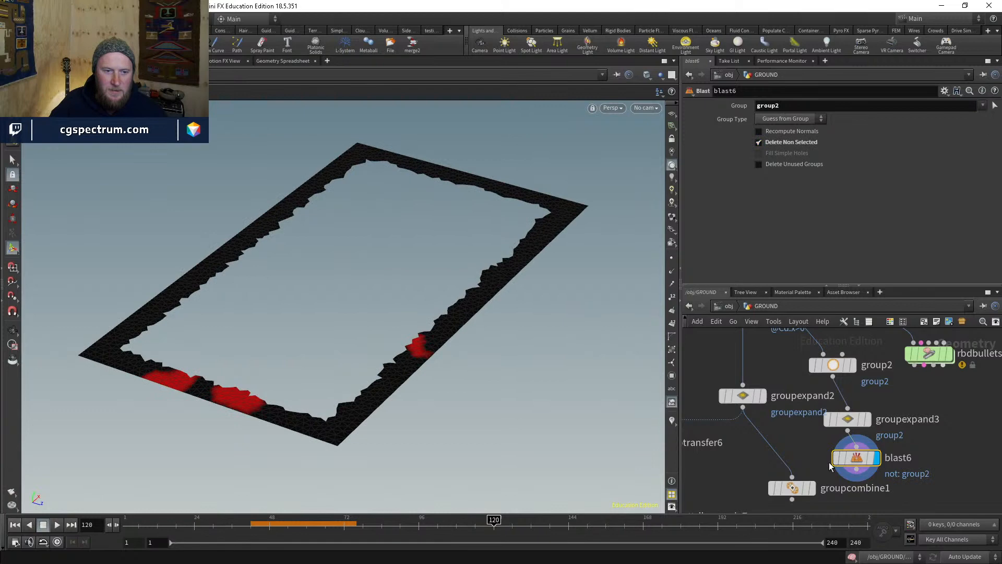
- Delete groupcombine1 and display groupexpand2 again
{"action": "left_click", "coordinate": [806, 485]}
{"action": "key", "text": "Delete"}
{"action": "left_click", "coordinate": [857, 471]}
{"action": "key", "text": "Escape"}
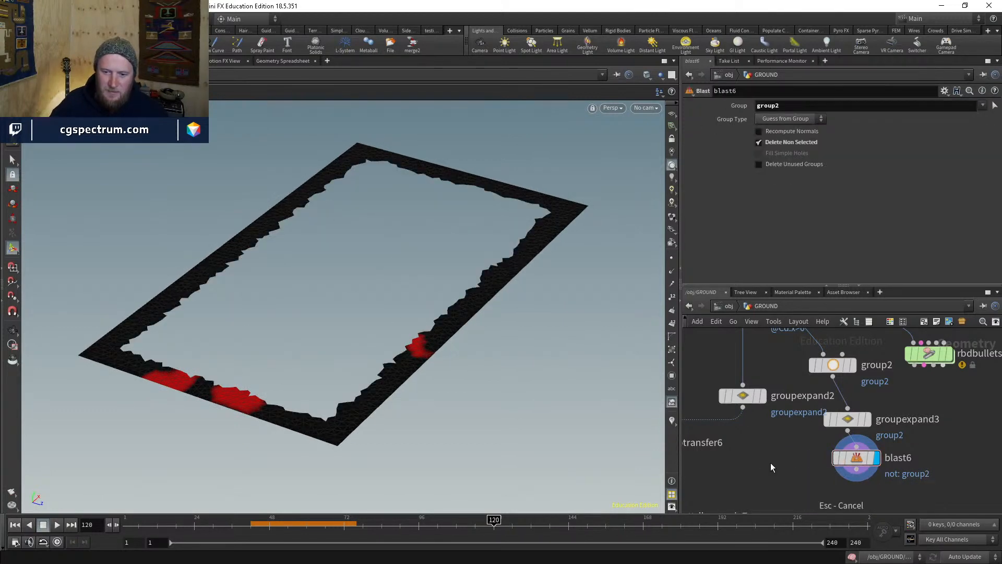
{"action": "middle_click_drag", "start_coordinate": [770, 463], "coordinate": [825, 498]}
{"action": "left_click", "coordinate": [817, 430]}
{"action": "left_click", "coordinate": [798, 431]}
{"action": "left_click_drag", "start_coordinate": [798, 431], "coordinate": [799, 419]}
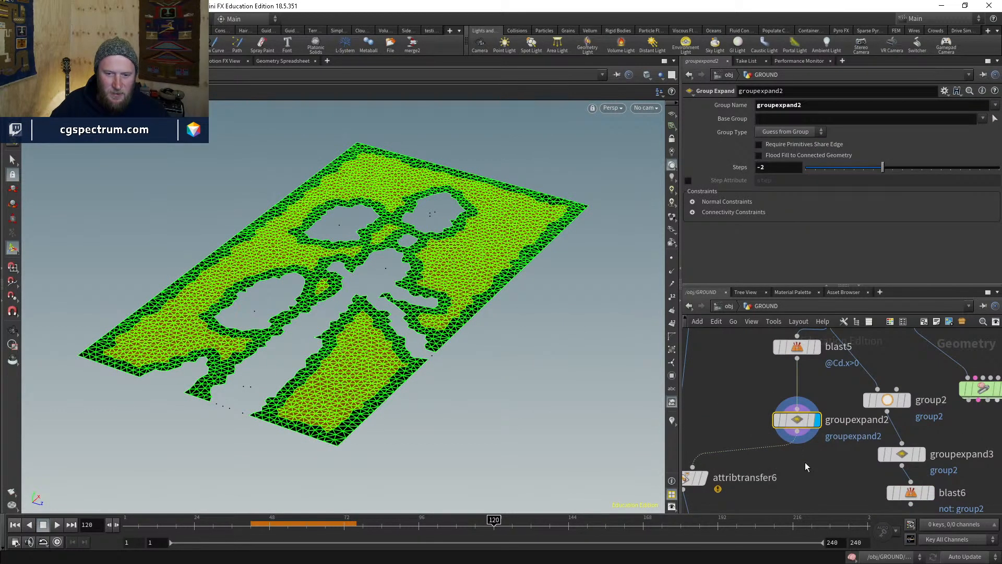
- Add blast7 after groupexpand2, keeping only the groupexpand2 region with Delete Non Selected
{"action": "key", "text": "Tab"}
{"action": "type", "text": "blast"}
{"action": "key", "text": "Return"}
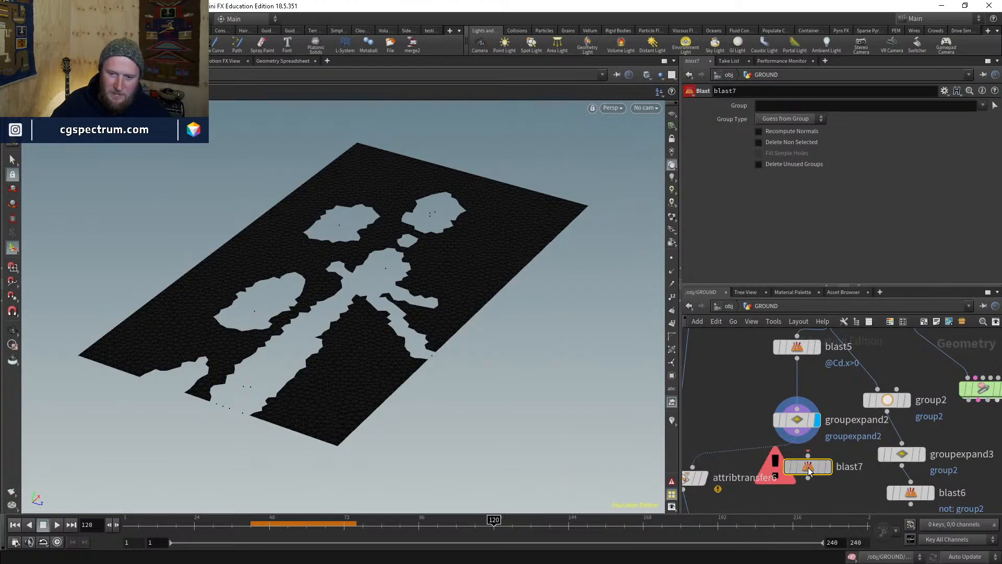
{"action": "left_click_drag", "start_coordinate": [808, 470], "coordinate": [797, 471]}
{"action": "left_click", "coordinate": [818, 466]}
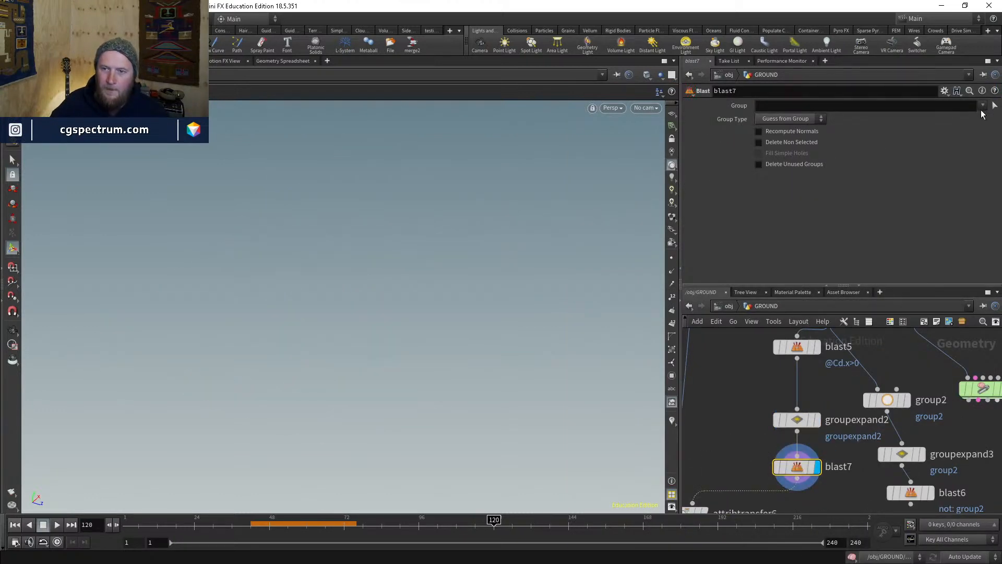
{"action": "left_click", "coordinate": [982, 107]}
{"action": "left_click", "coordinate": [946, 125]}
{"action": "left_click", "coordinate": [797, 143]}
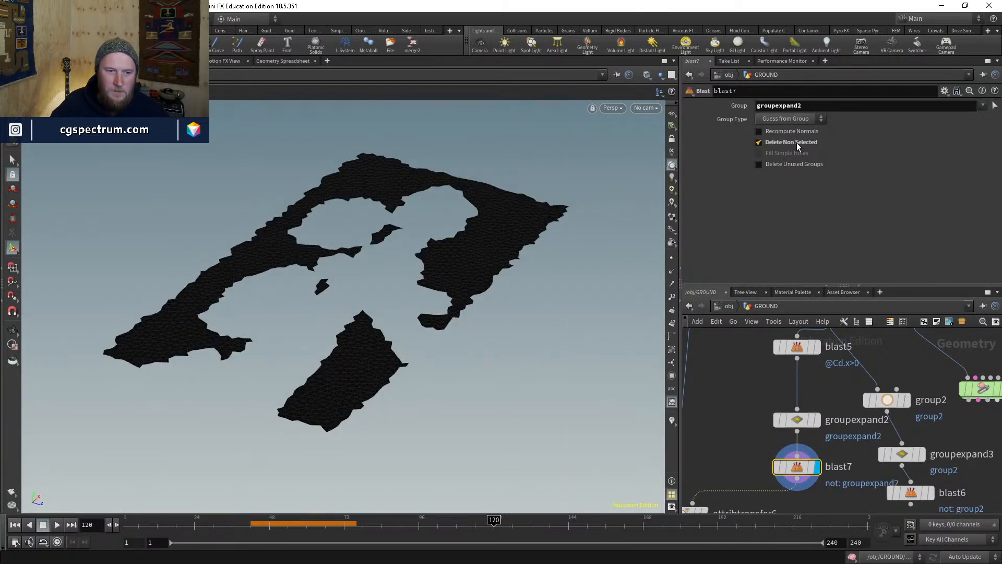
{"action": "left_click", "coordinate": [797, 143]}
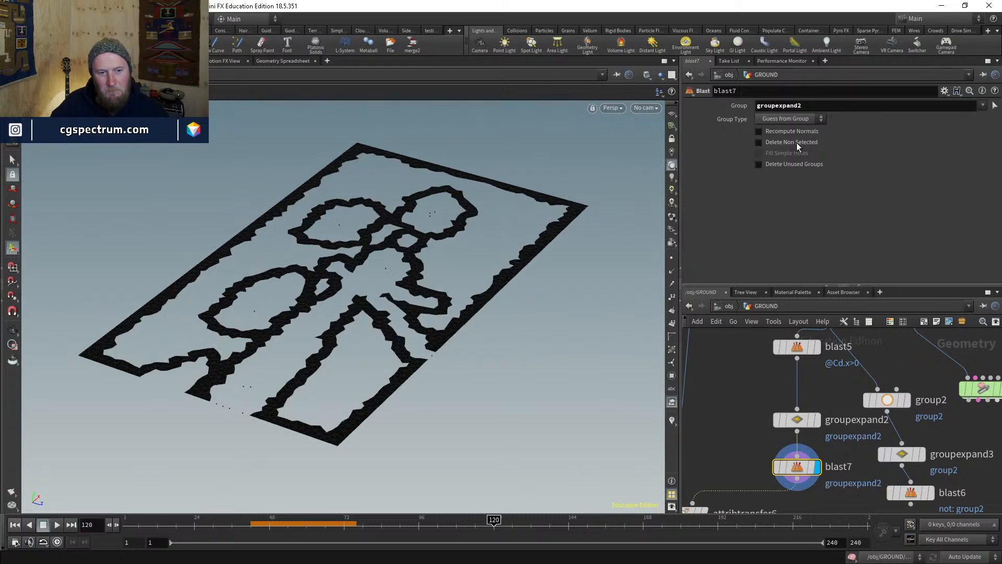
{"action": "left_click", "coordinate": [796, 143]}
{"action": "middle_click_drag", "start_coordinate": [740, 446], "coordinate": [802, 354]}
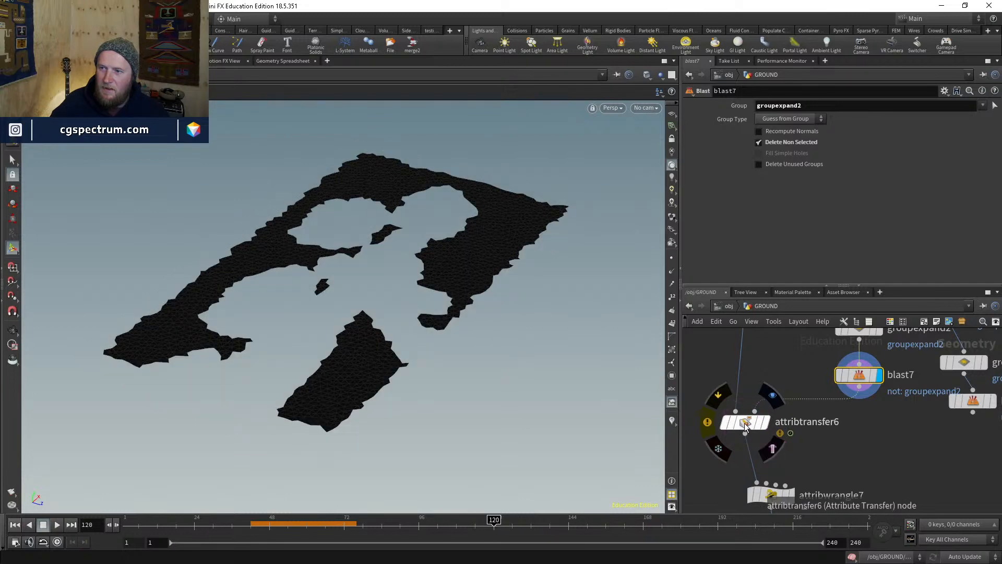
- Add an Attribute Wrangle (attribwrangle8) under blast7 and display it
{"action": "left_click", "coordinate": [747, 426]}
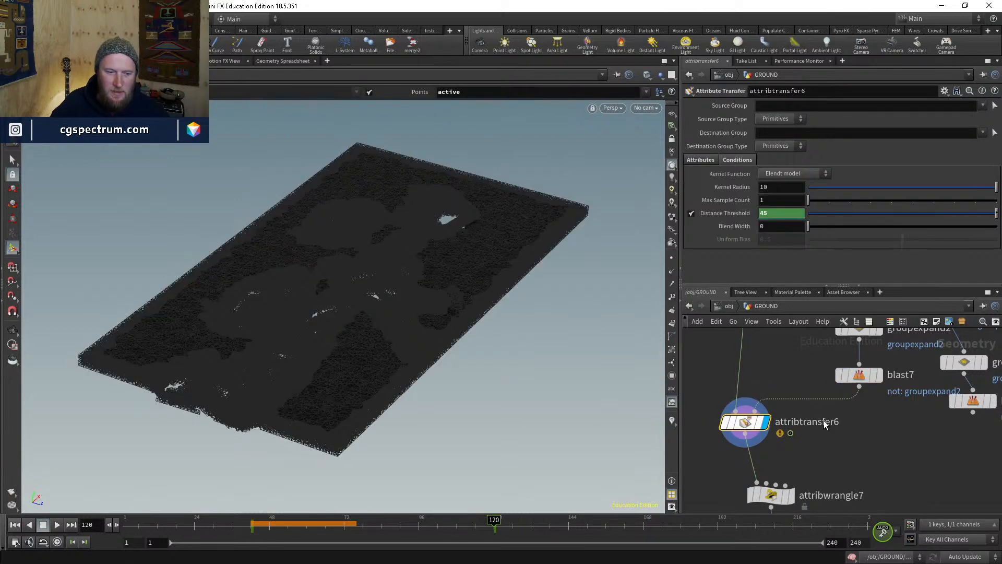
{"action": "middle_click_drag", "start_coordinate": [832, 431], "coordinate": [801, 461]}
{"action": "key", "text": "Tab"}
{"action": "type", "text": "atw"}
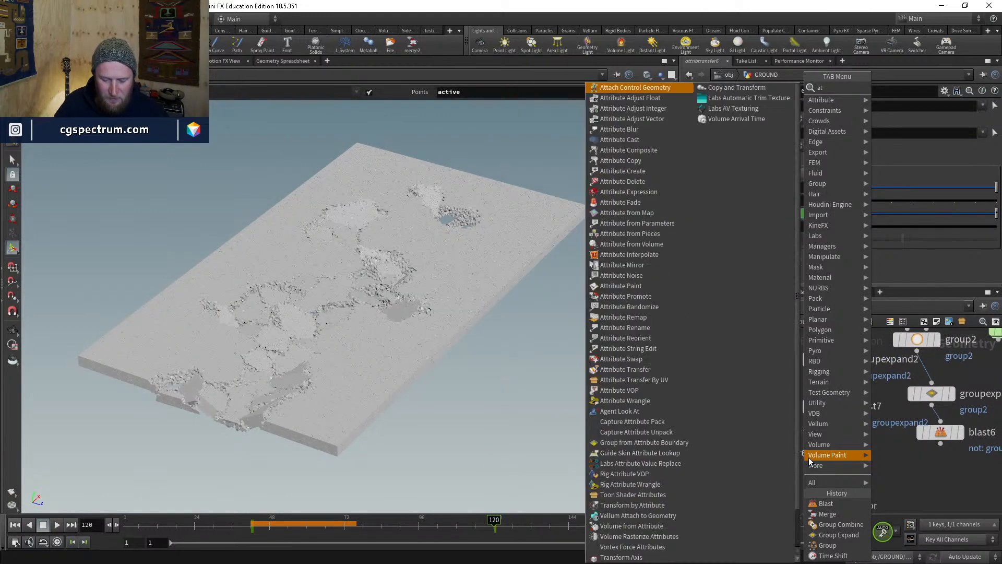
{"action": "key", "text": "Return"}
{"action": "left_click", "coordinate": [808, 454]}
{"action": "left_click_drag", "start_coordinate": [808, 454], "coordinate": [799, 427]}
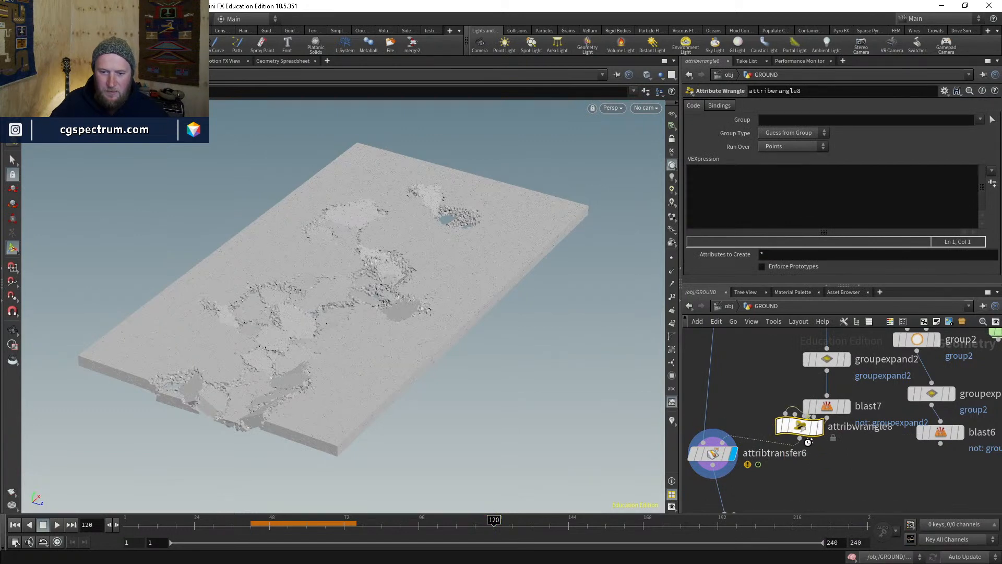
{"action": "left_click", "coordinate": [820, 455]}
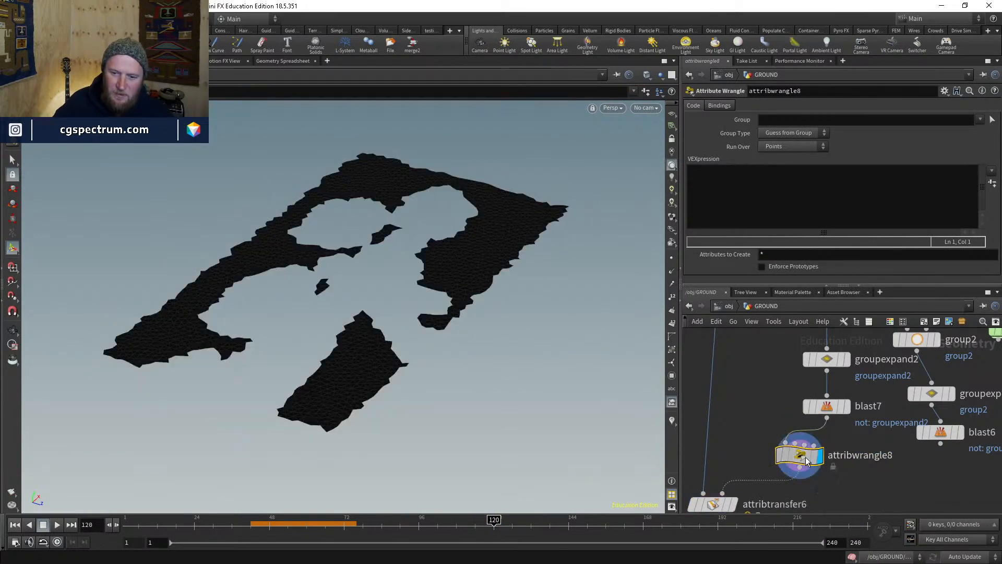
- Write i@active=0; as attribwrangle8's VEXpression code
{"action": "left_click", "coordinate": [993, 175]}
{"action": "left_click", "coordinate": [885, 178]}
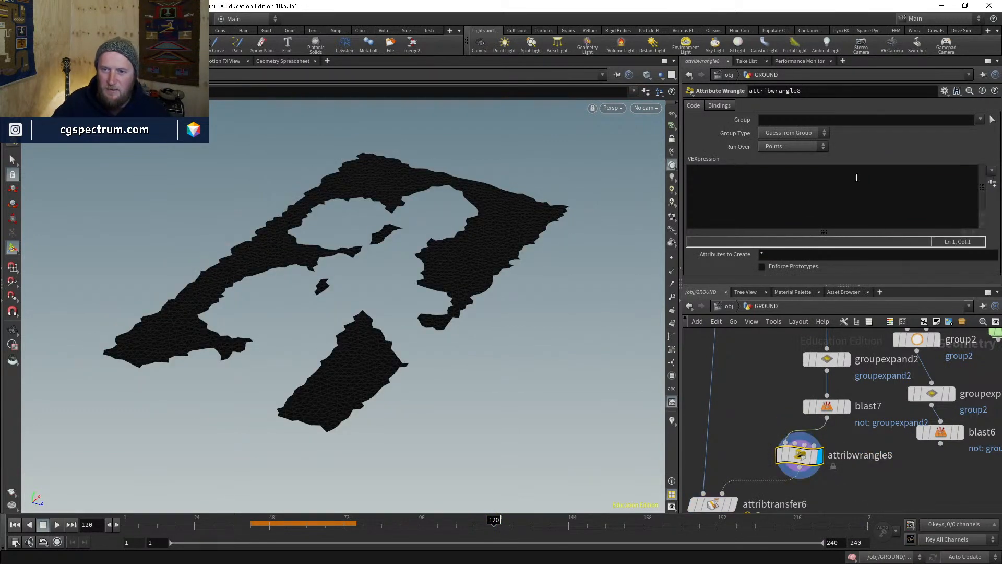
{"action": "left_click", "coordinate": [992, 172]}
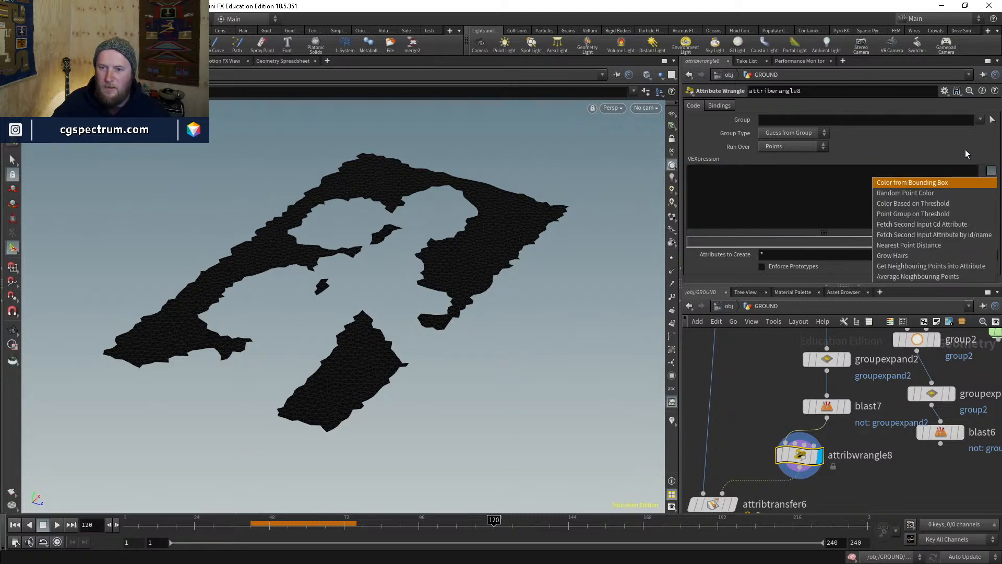
{"action": "left_click", "coordinate": [994, 173]}
{"action": "left_click", "coordinate": [995, 172]}
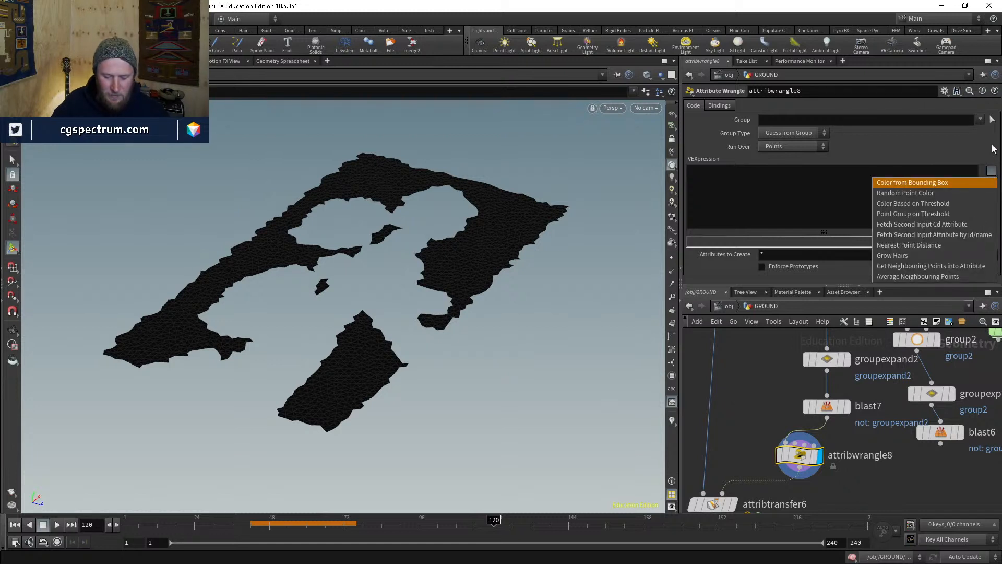
{"action": "left_click", "coordinate": [985, 152]}
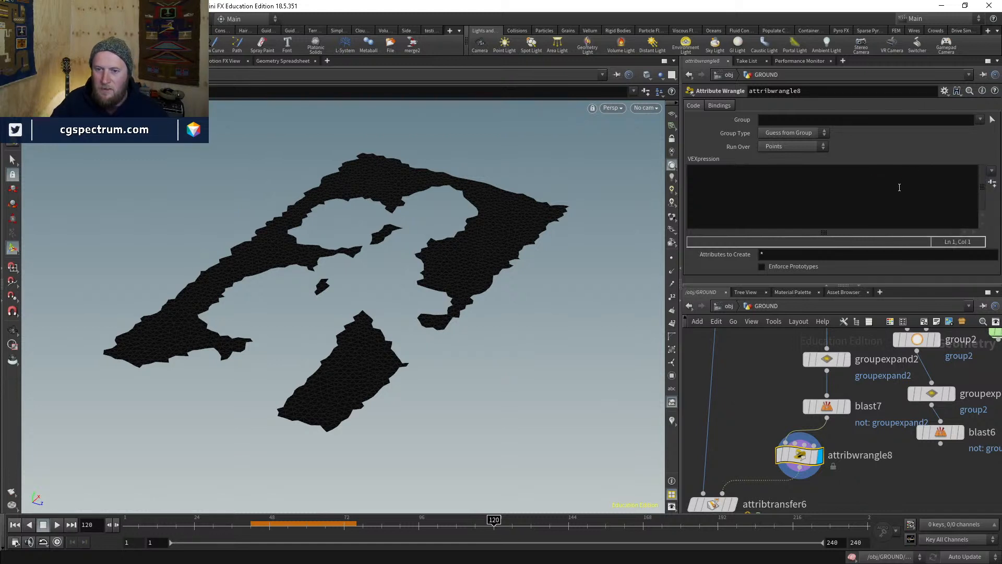
{"action": "left_click", "coordinate": [900, 187]}
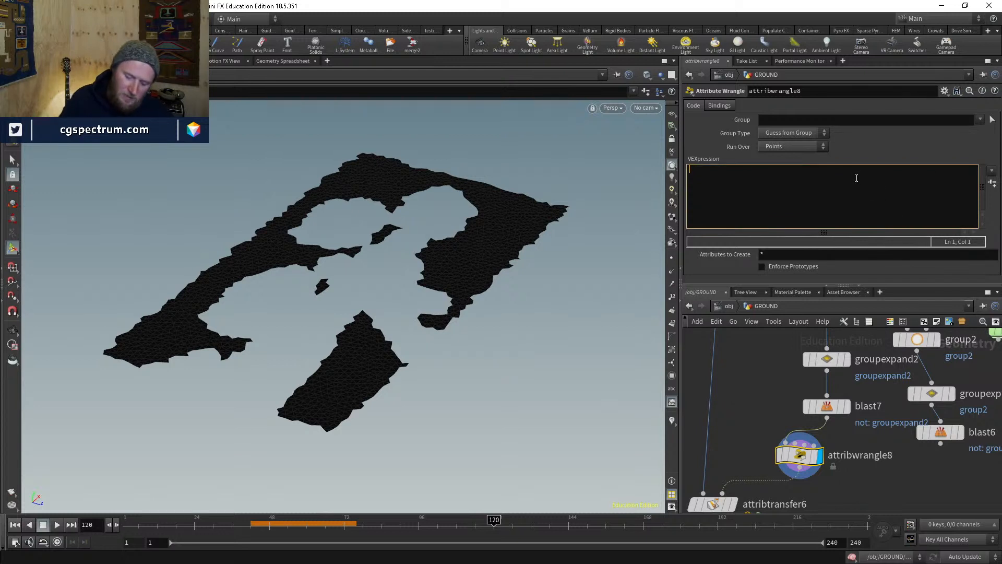
{"action": "type", "text": "i@active="}
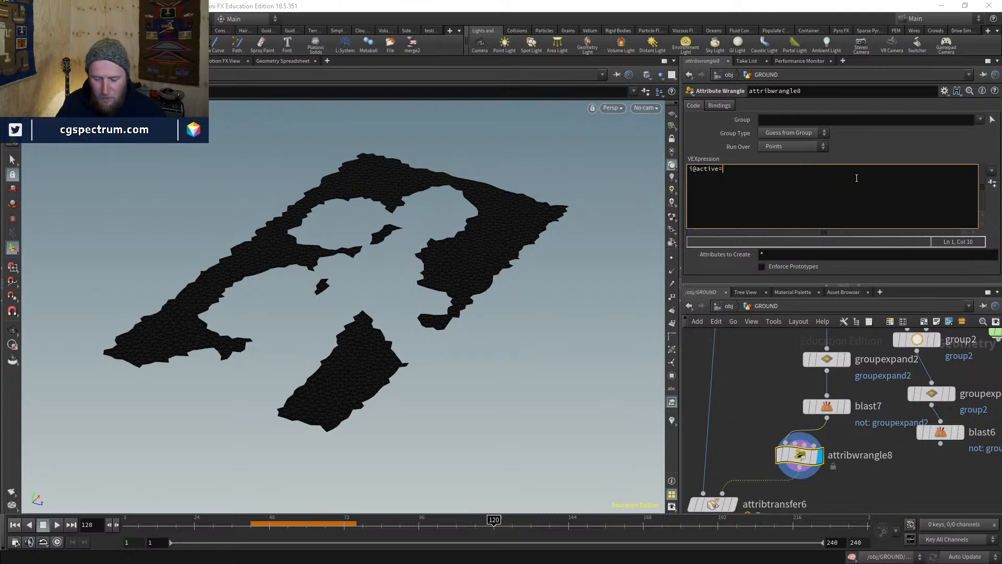
{"action": "type", "text": "0"}
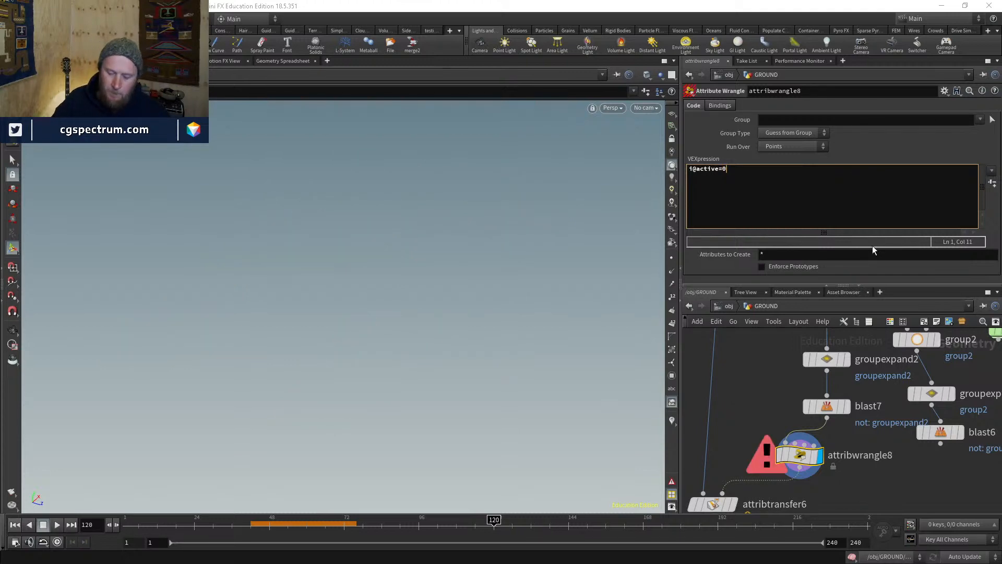
{"action": "type", "text": ";"}
- Display blast6's border frame and copy attribwrangle8
{"action": "middle_click_drag", "start_coordinate": [942, 461], "coordinate": [888, 433]}
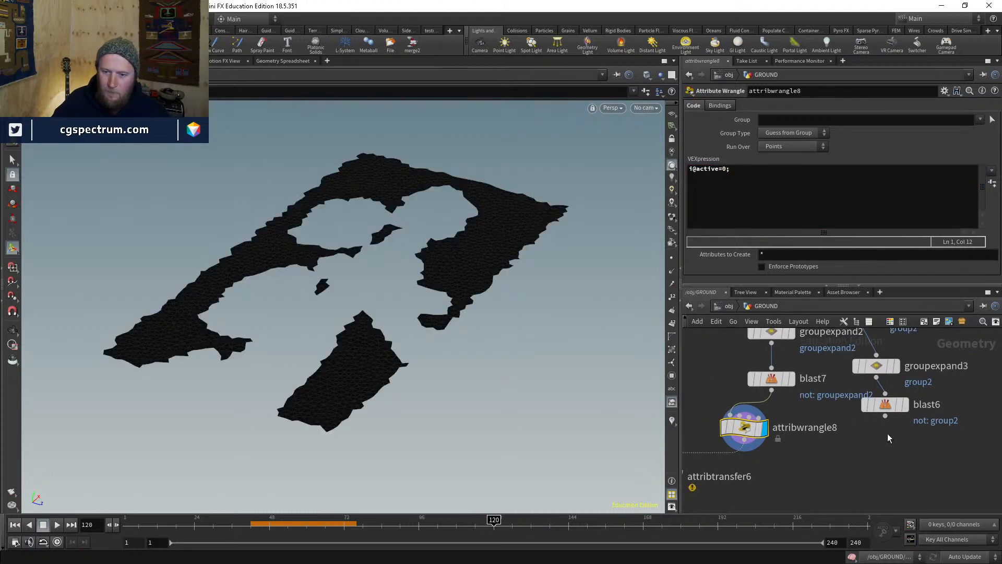
{"action": "left_click", "coordinate": [906, 404]}
{"action": "left_click", "coordinate": [745, 428]}
{"action": "key", "text": "ctrl+c"}
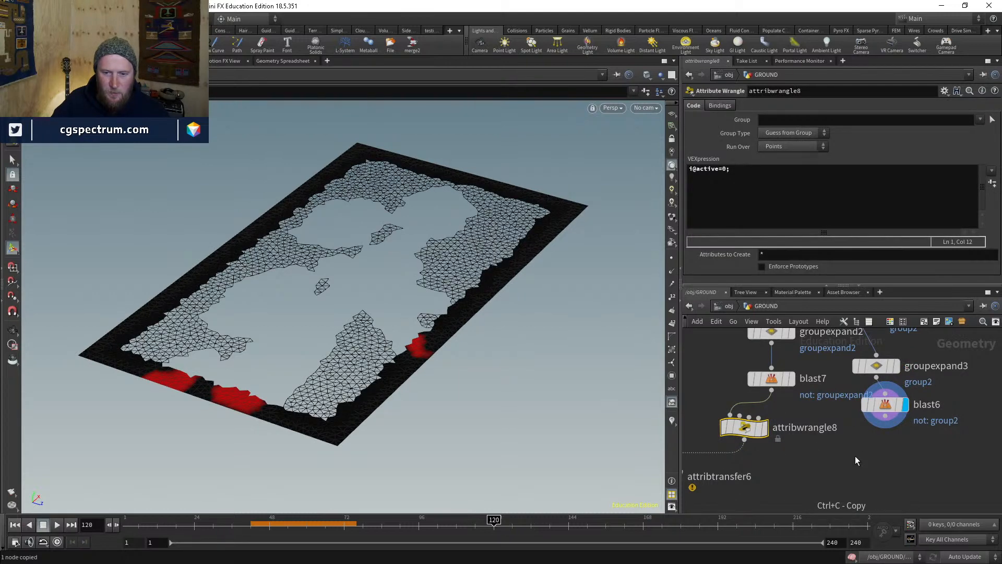
- Paste the wrangle as attribwrangle9 under blast6 and merge both wrangles into merge5
{"action": "key", "text": "ctrl+v"}
{"action": "left_click", "coordinate": [868, 458]}
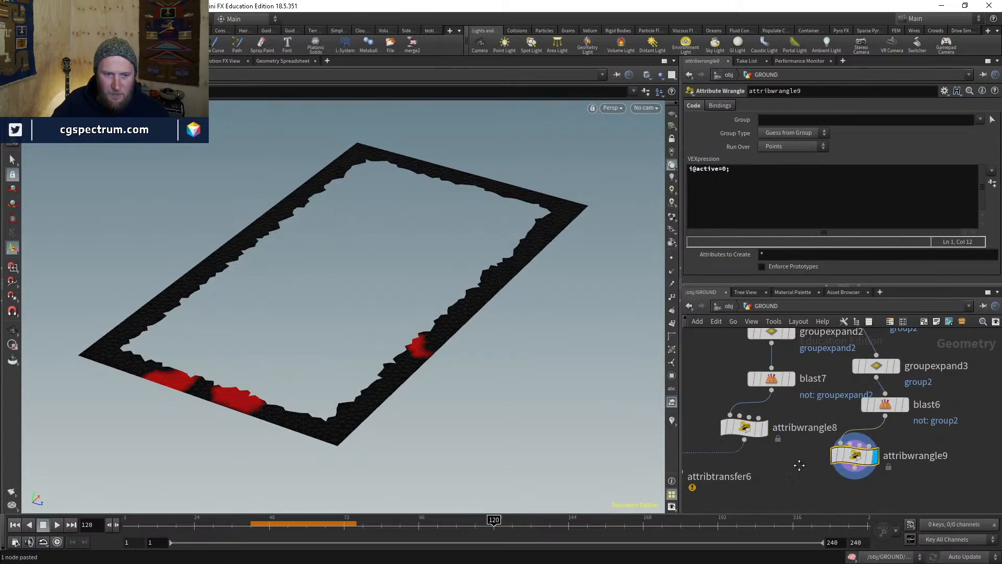
{"action": "middle_click_drag", "start_coordinate": [868, 459], "coordinate": [893, 419]}
{"action": "key", "text": "Tab"}
{"action": "type", "text": "merge"}
{"action": "key", "text": "Return"}
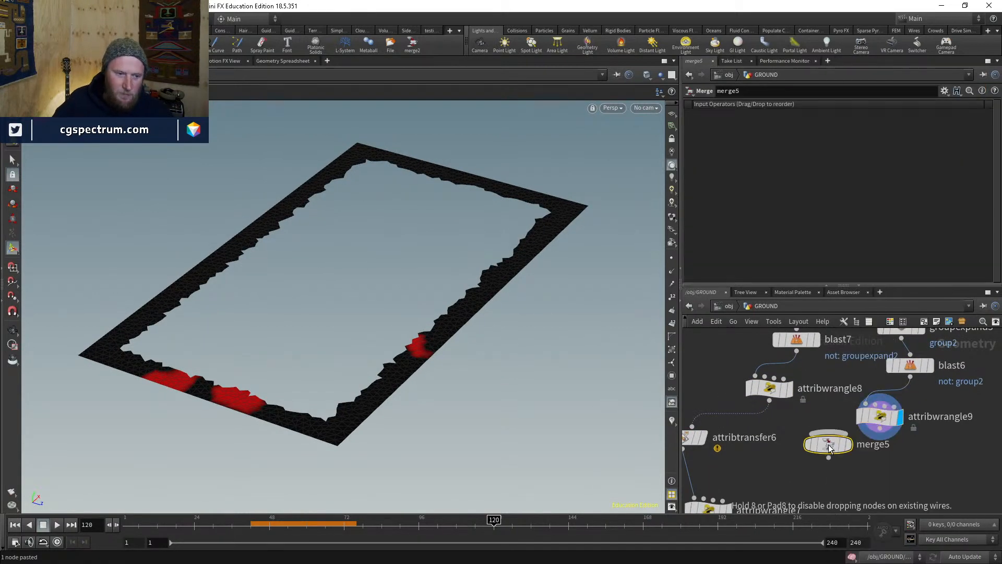
{"action": "left_click", "coordinate": [781, 443]}
{"action": "left_click", "coordinate": [782, 432]}
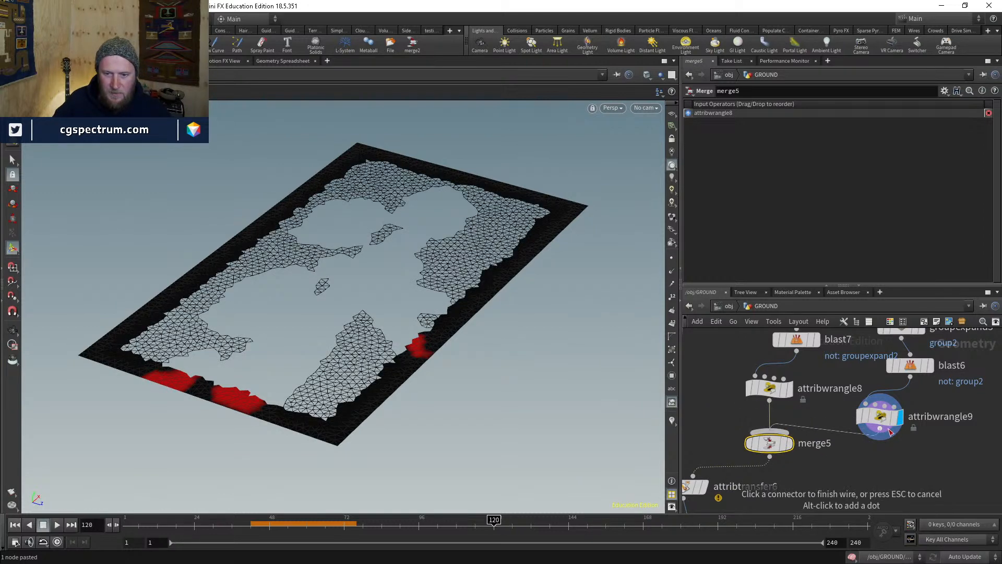
{"action": "left_click", "coordinate": [880, 428]}
- On blast6, select and delete the bottom strip of the border frame
{"action": "middle_click_drag", "start_coordinate": [934, 427], "coordinate": [864, 456]}
{"action": "left_click", "coordinate": [860, 396]}
{"action": "left_click", "coordinate": [842, 399]}
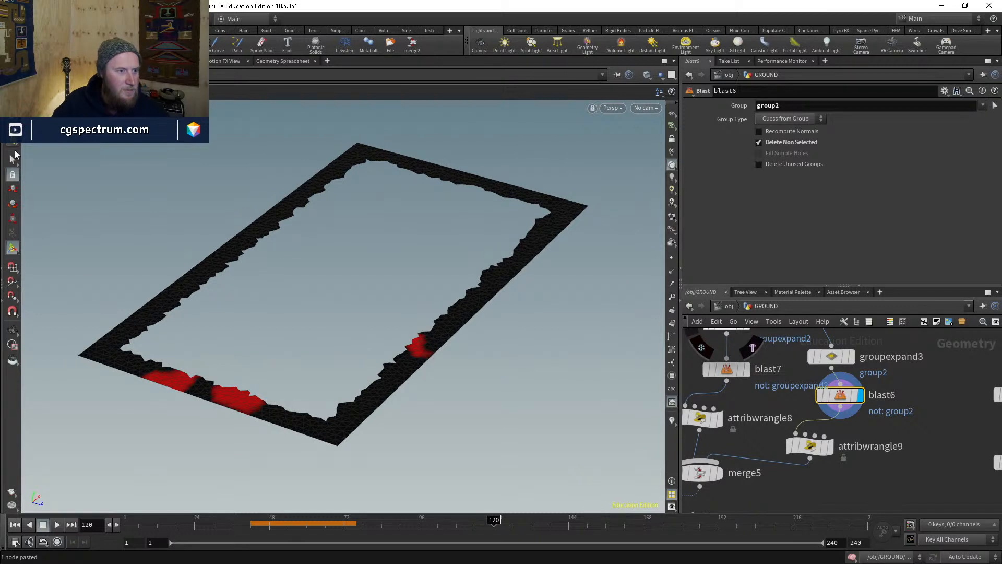
{"action": "key", "text": "Escape"}
{"action": "left_click_drag", "start_coordinate": [284, 284], "coordinate": [375, 316]}
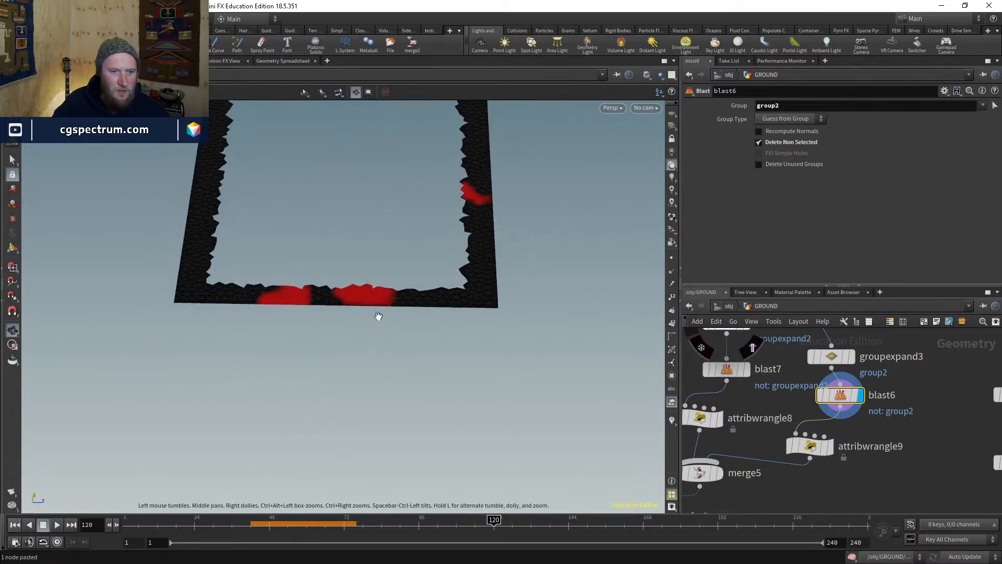
{"action": "key", "text": "s"}
{"action": "left_click_drag", "start_coordinate": [434, 349], "coordinate": [212, 270]}
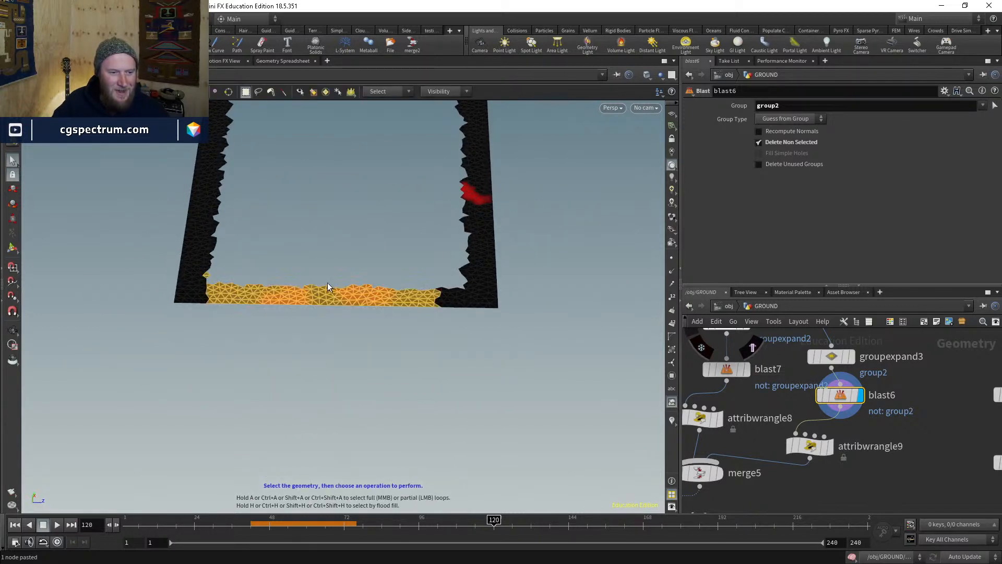
{"action": "left_click_drag", "start_coordinate": [464, 320], "coordinate": [418, 280], "text": "shift"}
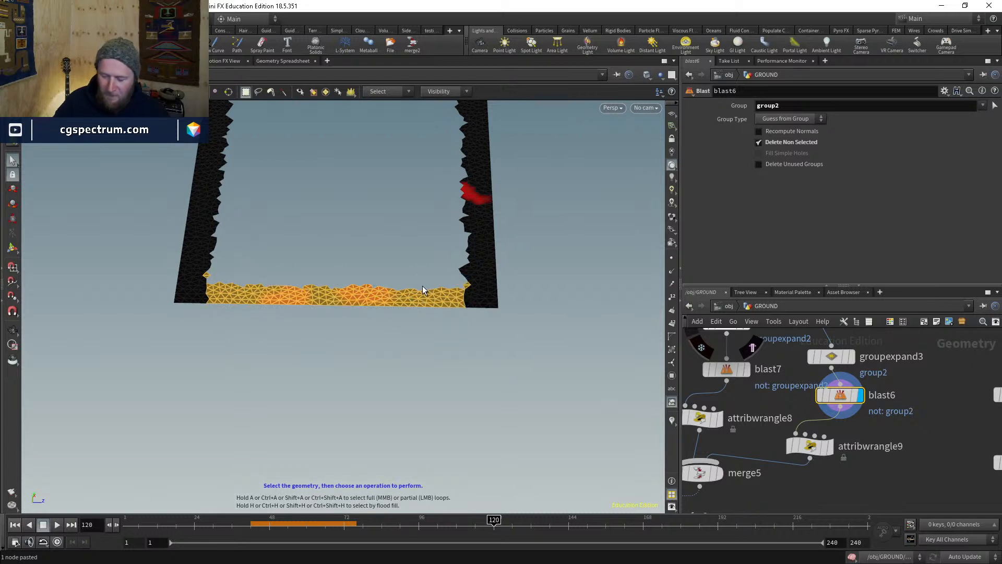
{"action": "key", "text": "Delete"}
- Reframe the remaining border and display merge5's combined slab result
{"action": "left_click", "coordinate": [810, 447]}
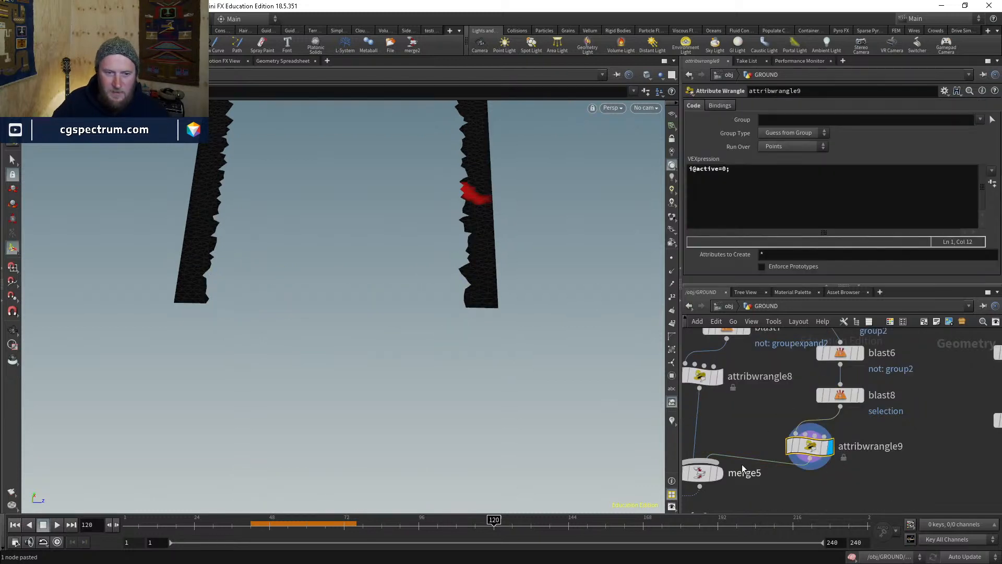
{"action": "key", "text": "Escape"}
{"action": "scroll", "coordinate": [510, 195], "scroll_direction": "down", "scroll_amount": 5}
{"action": "middle_click_drag", "start_coordinate": [516, 194], "coordinate": [402, 416]}
{"action": "middle_click_drag", "start_coordinate": [345, 307], "coordinate": [372, 246]}
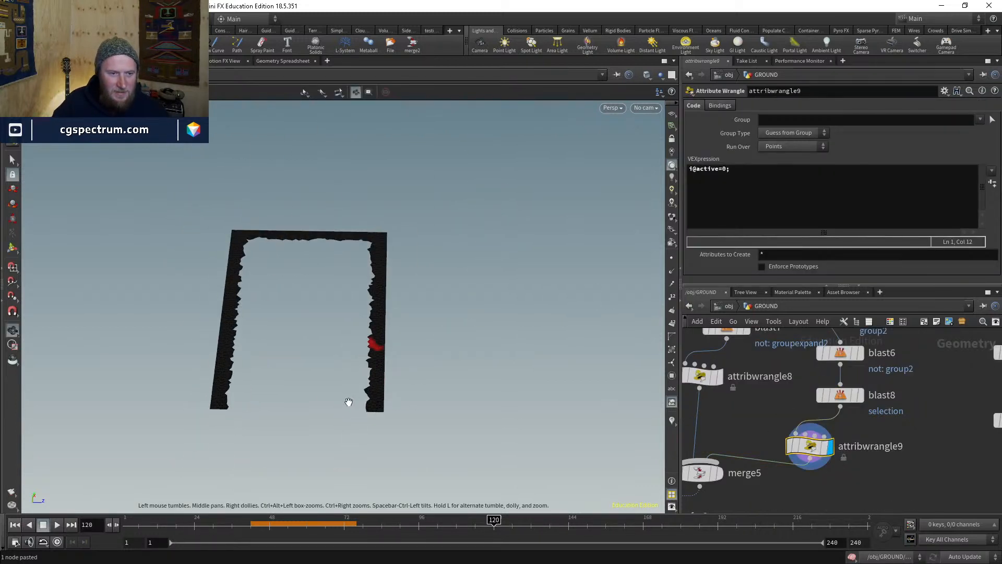
{"action": "middle_click_drag", "start_coordinate": [744, 447], "coordinate": [838, 409]}
{"action": "left_click", "coordinate": [815, 408]}
{"action": "left_click", "coordinate": [792, 434]}
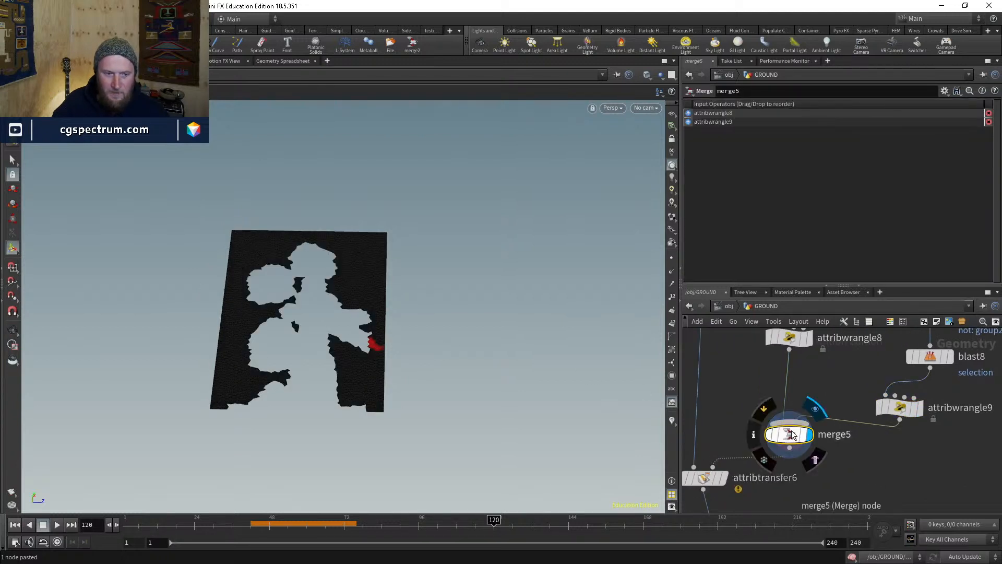
{"action": "middle_click_drag", "start_coordinate": [822, 474], "coordinate": [819, 457]}
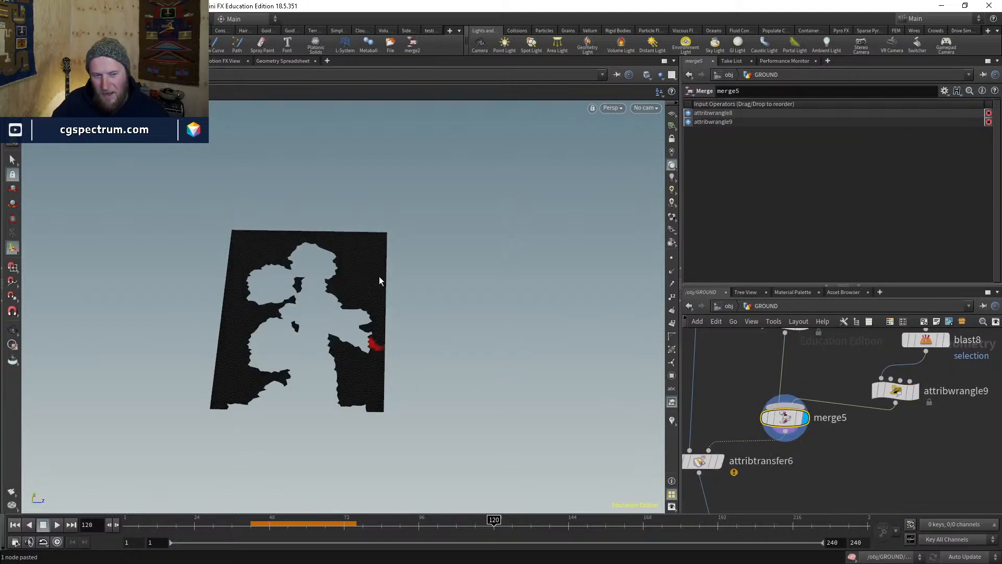
- Drag groupexpand2's Steps slider down to -3 to reshape the hole
{"action": "middle_click_drag", "start_coordinate": [806, 344], "coordinate": [810, 463]}
{"action": "middle_click_drag", "start_coordinate": [771, 339], "coordinate": [763, 365]}
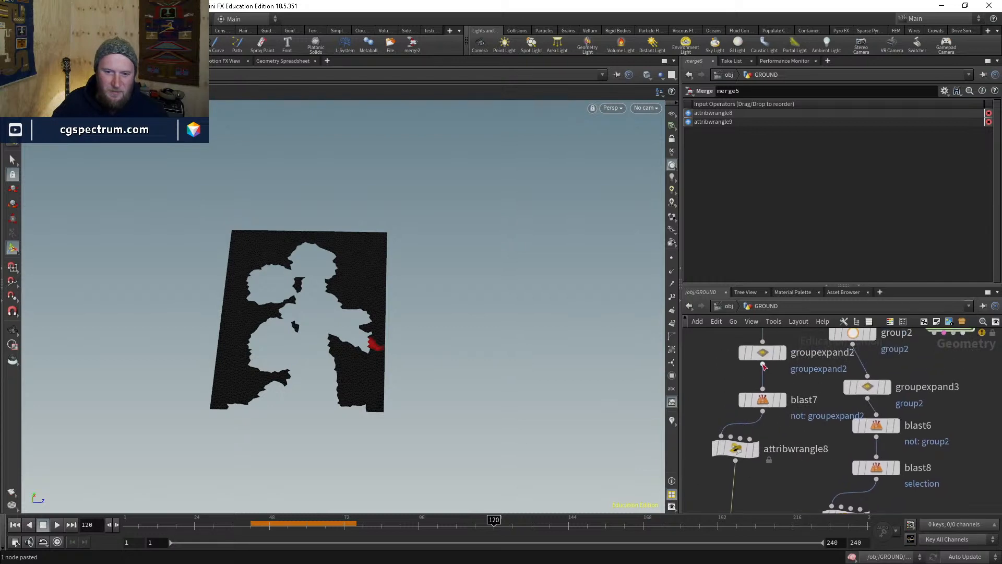
{"action": "left_click", "coordinate": [763, 357]}
{"action": "left_click_drag", "start_coordinate": [891, 169], "coordinate": [872, 158]}
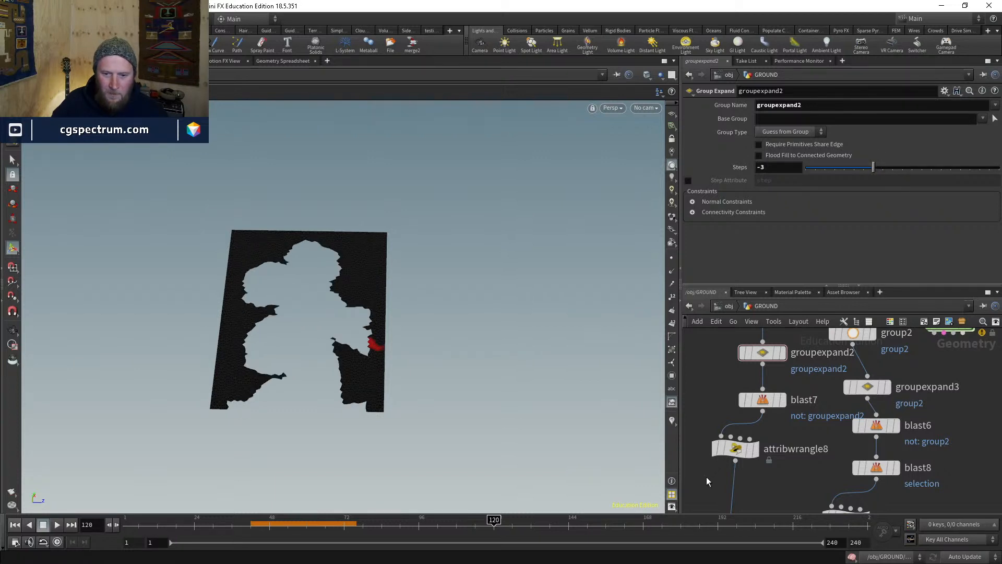
{"action": "middle_click_drag", "start_coordinate": [706, 480], "coordinate": [753, 413]}
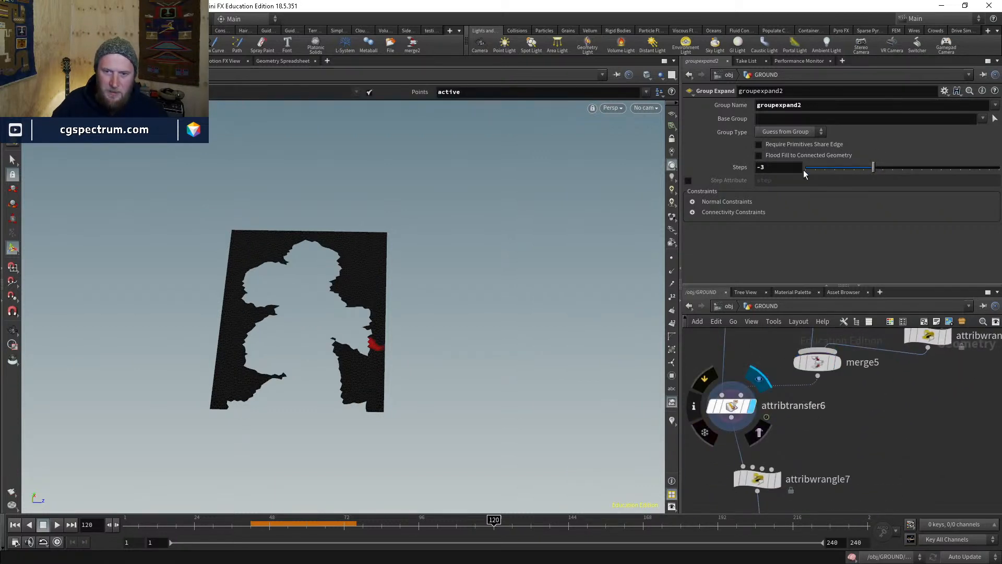
- Compare attribtransfer6's settings with the earlier attribute transfer node
{"action": "left_click", "coordinate": [730, 406]}
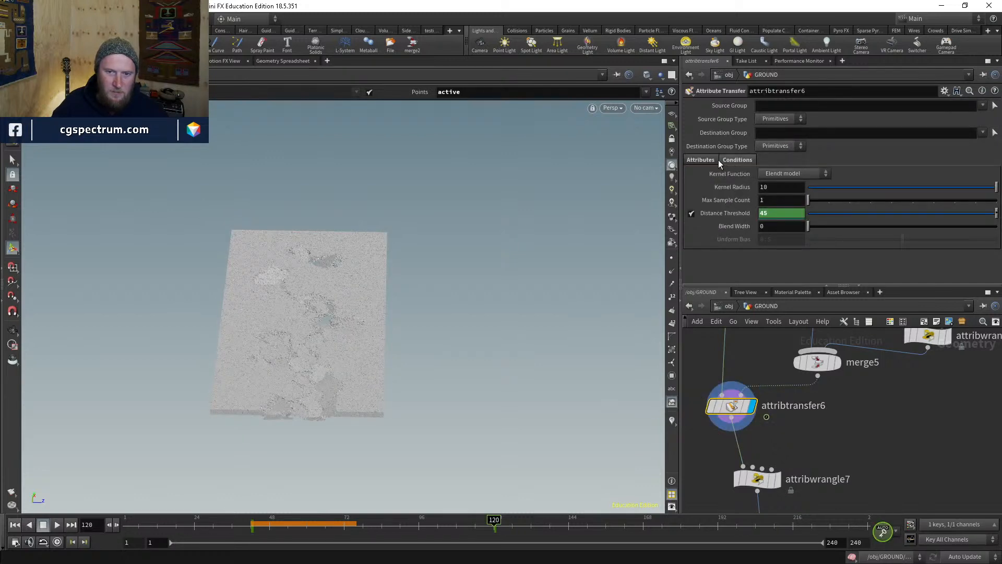
{"action": "scroll", "coordinate": [824, 450], "scroll_direction": "down", "scroll_amount": 5}
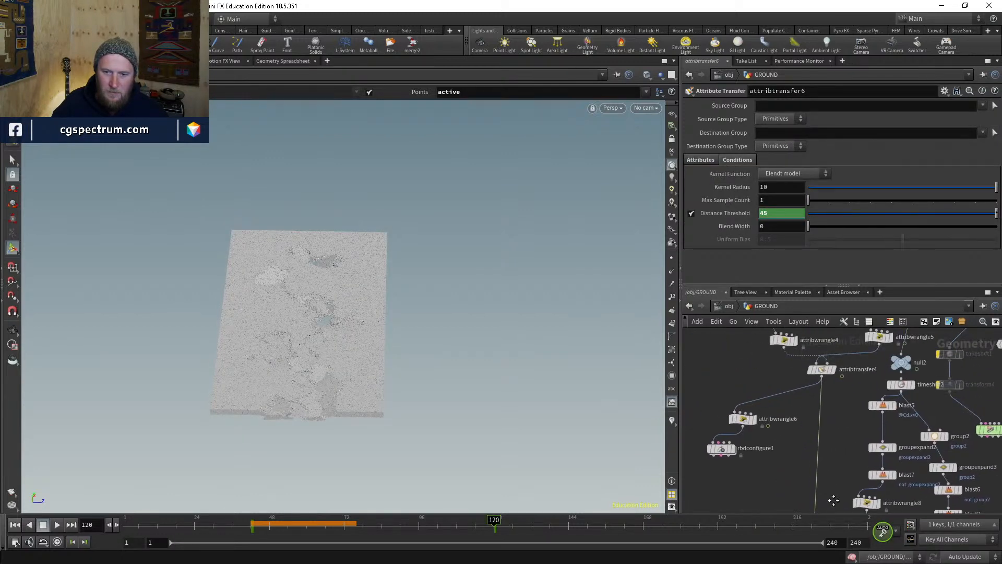
{"action": "scroll", "coordinate": [832, 475], "scroll_direction": "up", "scroll_amount": 4}
{"action": "left_click", "coordinate": [820, 413]}
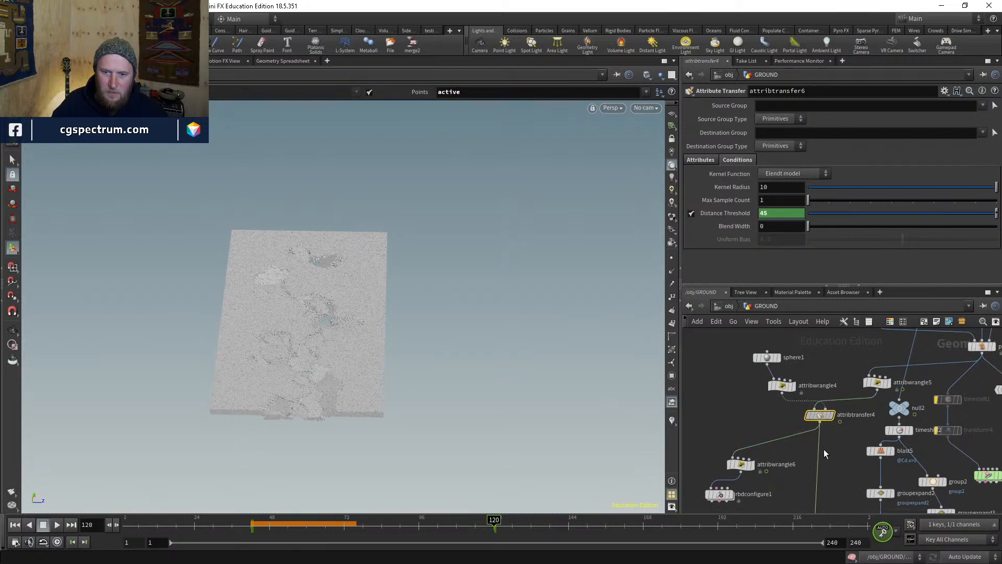
{"action": "scroll", "coordinate": [812, 438], "scroll_direction": "down", "scroll_amount": 1}
{"action": "middle_click_drag", "start_coordinate": [818, 485], "coordinate": [810, 381]}
{"action": "middle_click_drag", "start_coordinate": [822, 461], "coordinate": [807, 385]}
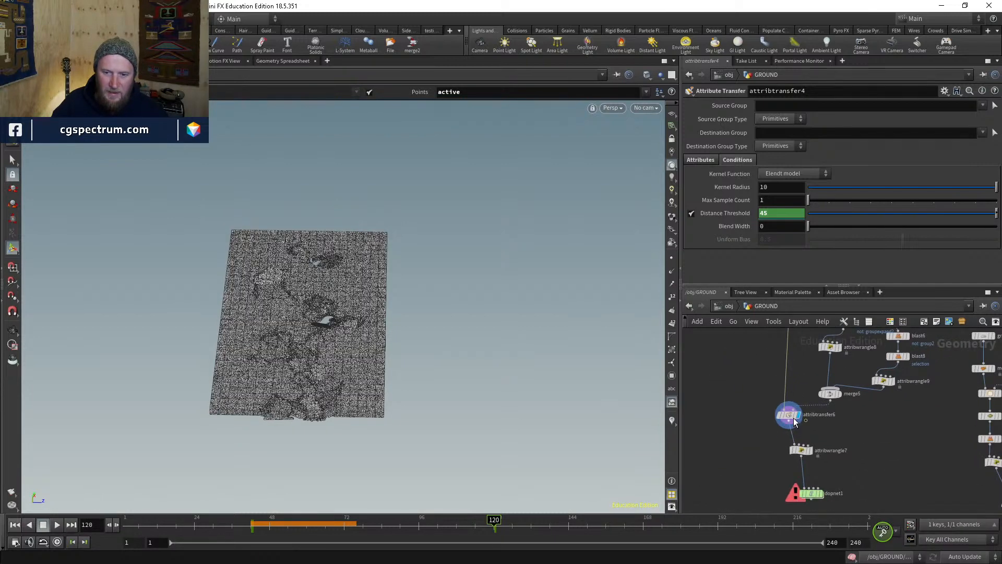
{"action": "scroll", "coordinate": [791, 418], "scroll_direction": "up", "scroll_amount": 3}
{"action": "left_click", "coordinate": [789, 416]}
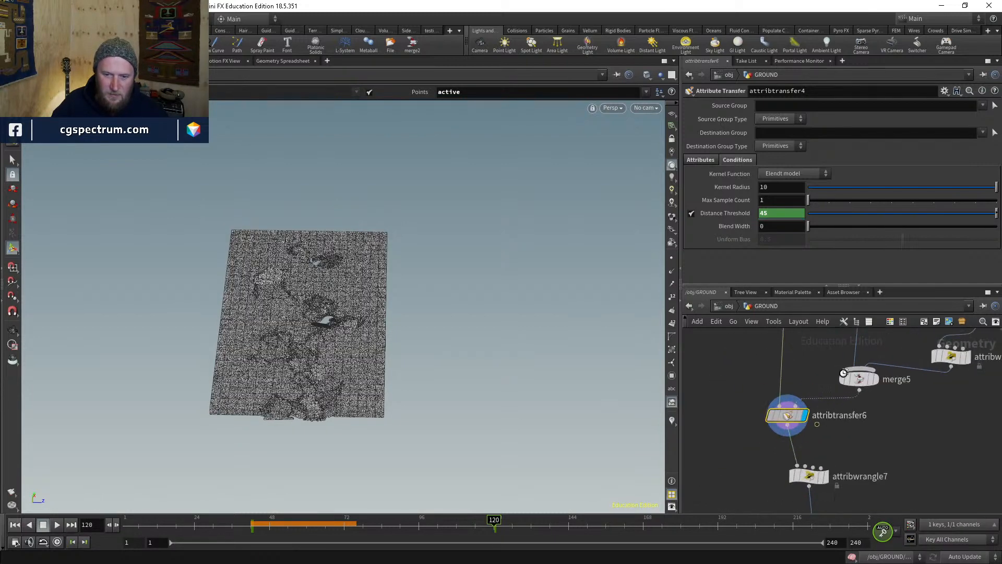
- Change attribtransfer6's Distance Threshold from 45 to 1
{"action": "left_click", "coordinate": [787, 212], "text": "ctrl+shift"}
{"action": "double_click", "coordinate": [787, 212]}
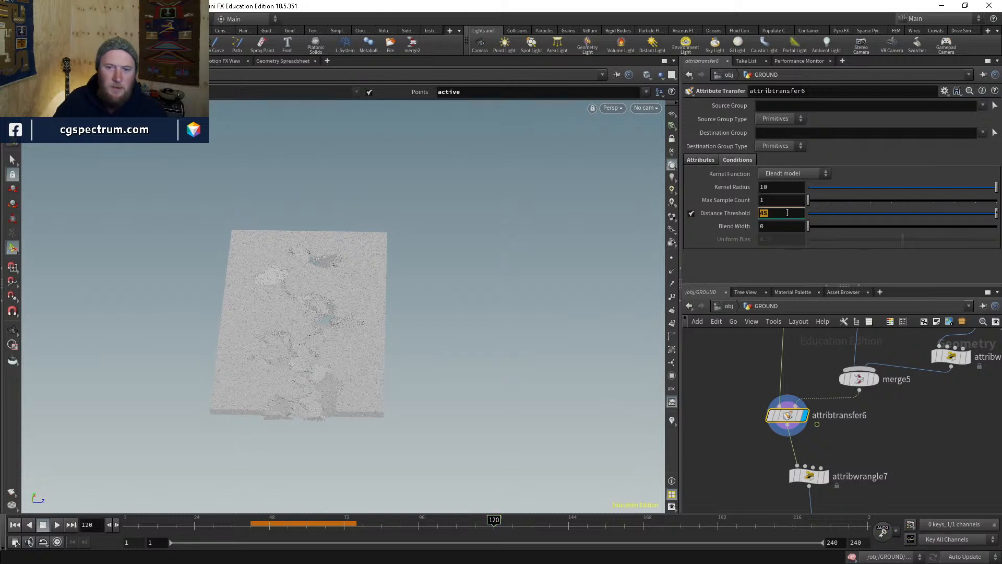
{"action": "type", "text": "1"}
{"action": "key", "text": "Return"}
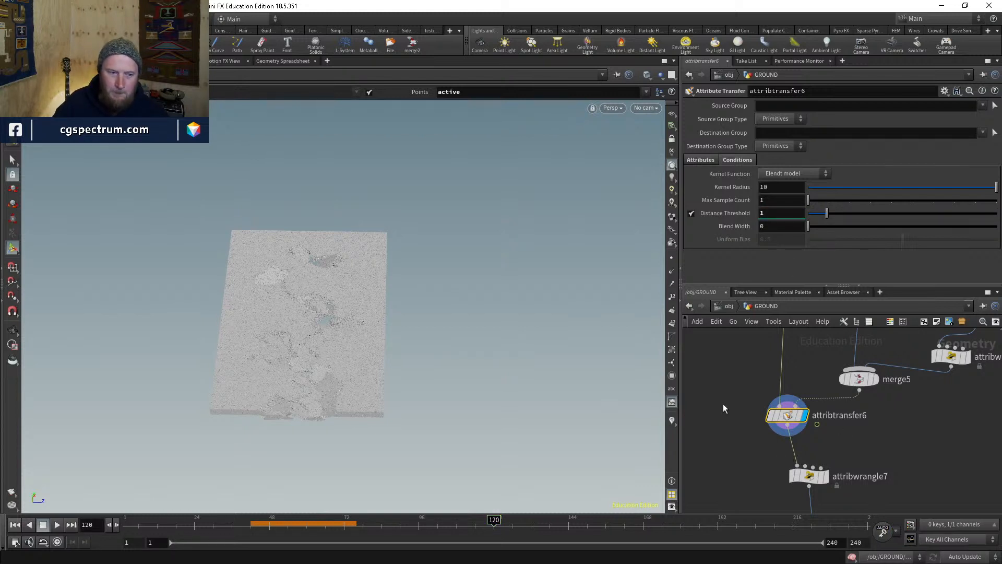
- Wire attribtransfer6 into rbdconfigure1 and display the green active pieces
{"action": "scroll", "coordinate": [724, 401], "scroll_direction": "down", "scroll_amount": 3}
{"action": "middle_click_drag", "start_coordinate": [724, 400], "coordinate": [806, 469]}
{"action": "left_click_drag", "start_coordinate": [770, 384], "coordinate": [786, 467]}
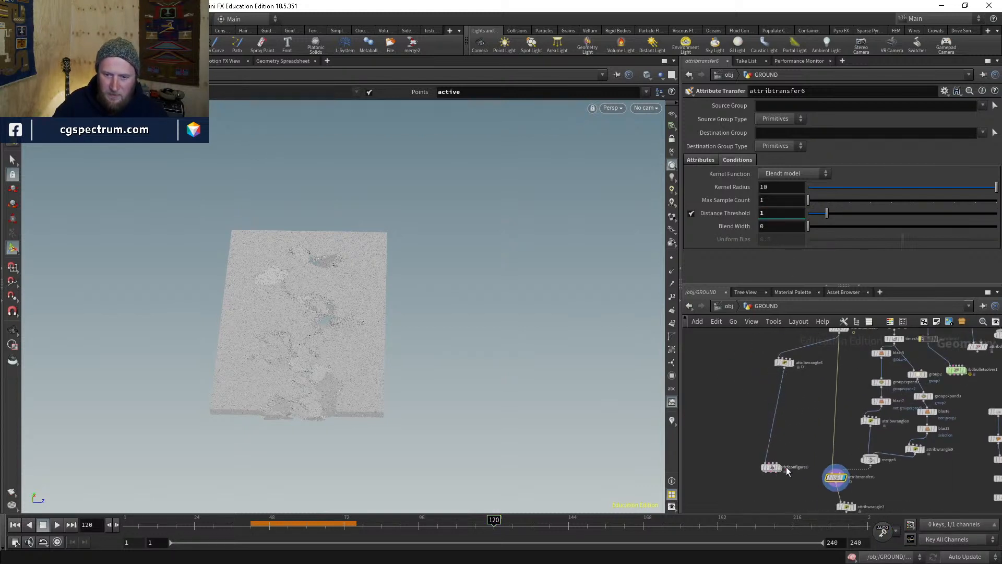
{"action": "scroll", "coordinate": [780, 460], "scroll_direction": "up", "scroll_amount": 3}
{"action": "left_click", "coordinate": [767, 429]}
{"action": "left_click", "coordinate": [882, 416]}
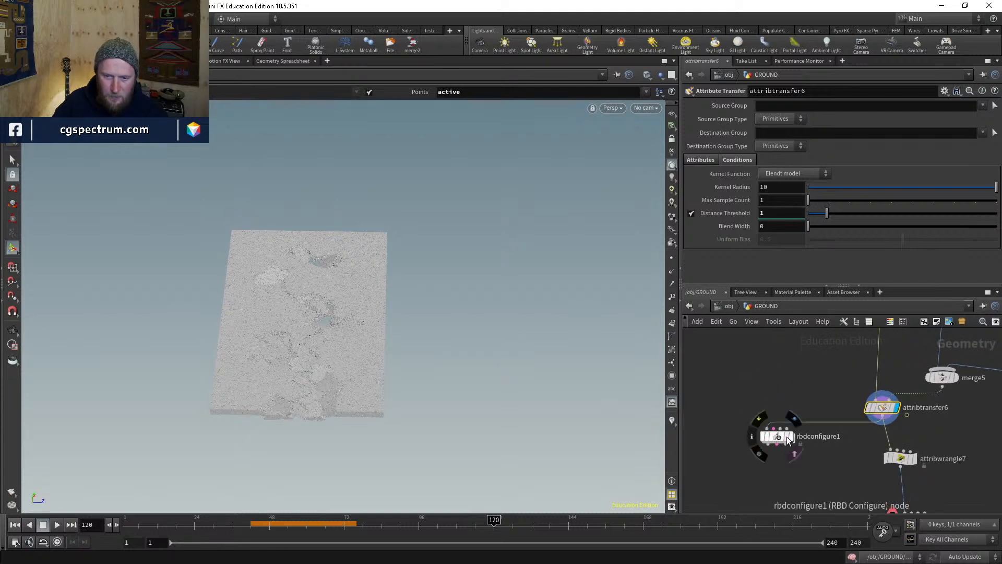
{"action": "left_click", "coordinate": [795, 418]}
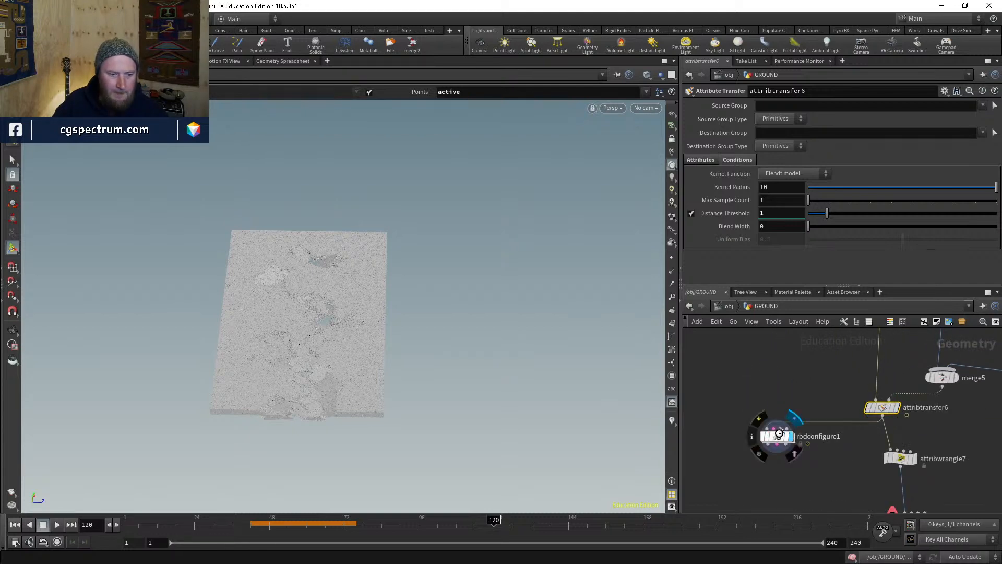
{"action": "left_click", "coordinate": [779, 433]}
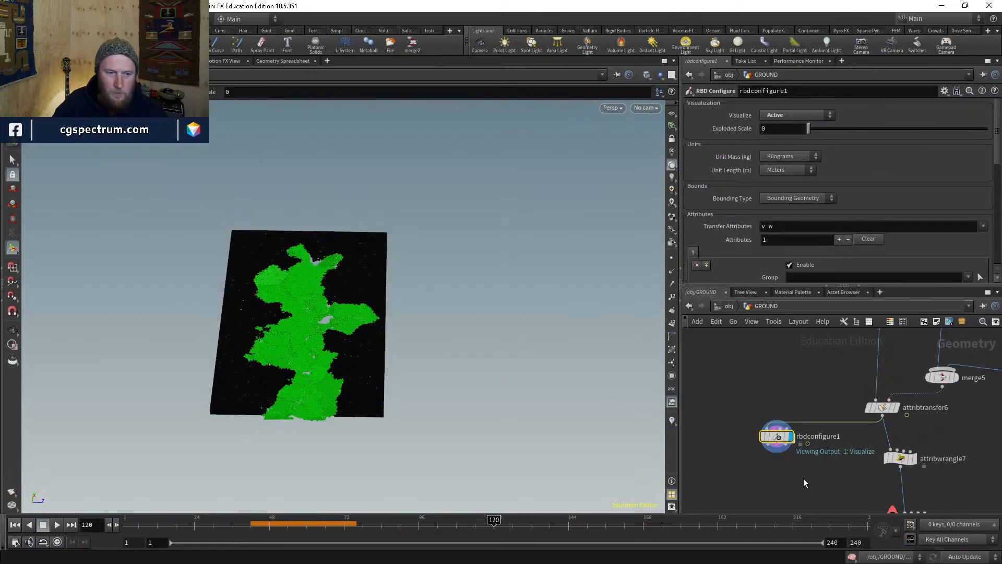
- Orbit and zoom around the fractured slab to inspect the green active pieces
{"action": "left_click_drag", "start_coordinate": [360, 375], "coordinate": [342, 369], "text": "alt"}
{"action": "right_click_drag", "start_coordinate": [342, 369], "coordinate": [351, 340], "text": "alt"}
{"action": "left_click_drag", "start_coordinate": [352, 340], "coordinate": [333, 407], "text": "alt"}
{"action": "right_click_drag", "start_coordinate": [333, 407], "coordinate": [373, 345], "text": "alt"}
{"action": "left_click_drag", "start_coordinate": [373, 344], "coordinate": [396, 268], "text": "alt"}
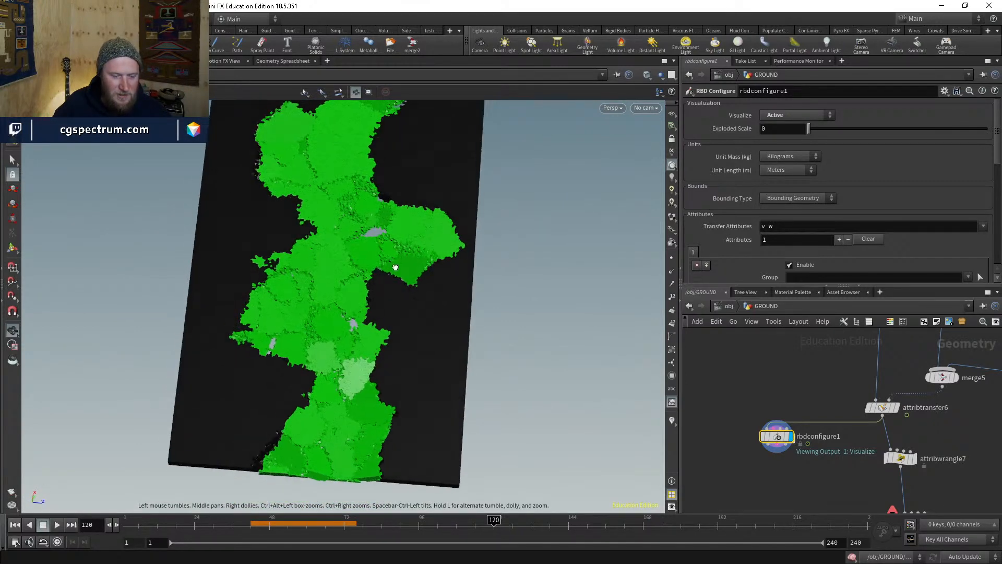
{"action": "right_click_drag", "start_coordinate": [396, 268], "coordinate": [380, 312], "text": "alt"}
{"action": "left_click_drag", "start_coordinate": [380, 311], "coordinate": [371, 356], "text": "alt"}
- Toggle attribtransfer6's bypass on and off to compare the results
{"action": "middle_click_drag", "start_coordinate": [873, 390], "coordinate": [819, 434]}
{"action": "scroll", "coordinate": [819, 435], "scroll_direction": "down", "scroll_amount": 3}
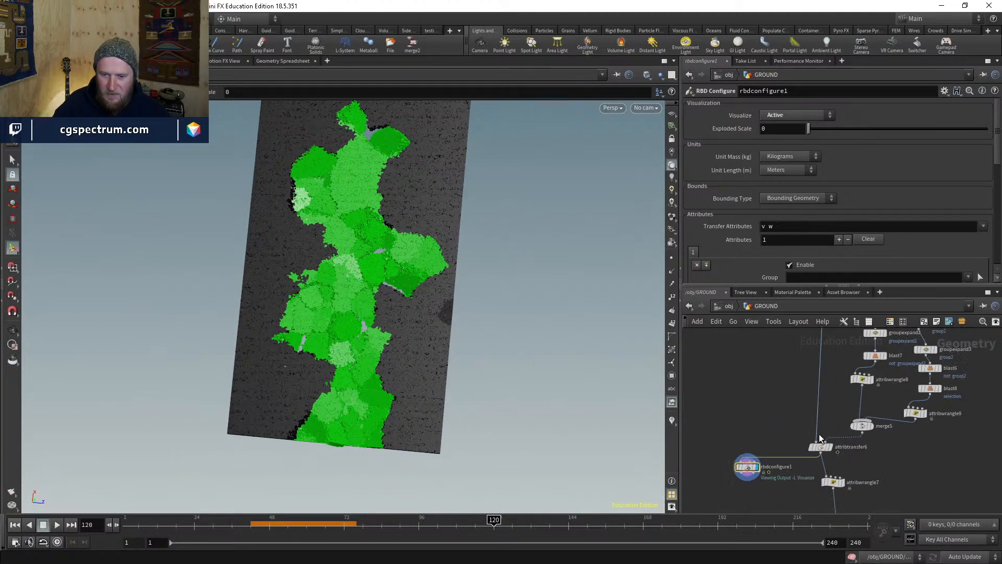
{"action": "scroll", "coordinate": [813, 442], "scroll_direction": "up", "scroll_amount": 5}
{"action": "left_click", "coordinate": [809, 447]}
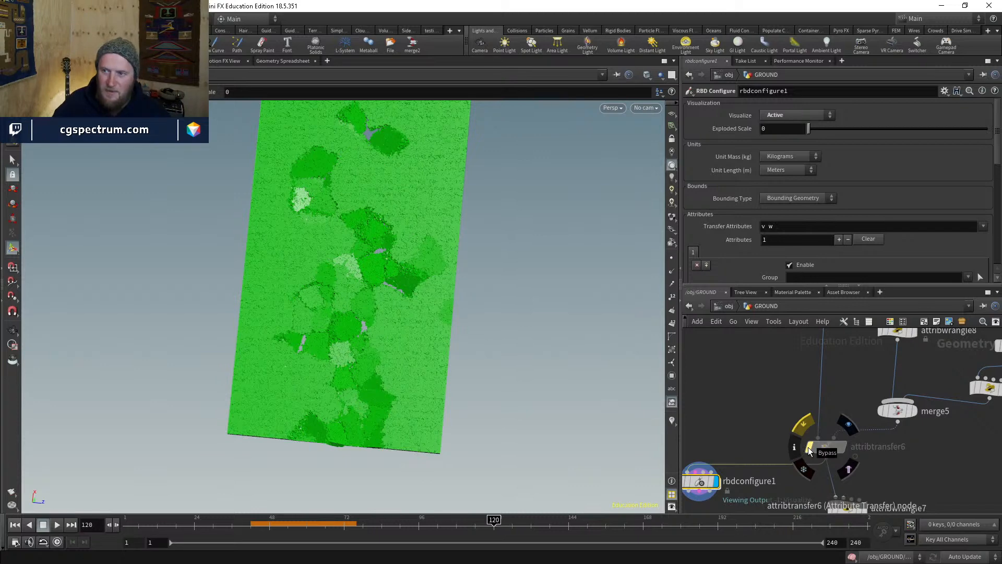
{"action": "left_click", "coordinate": [809, 447]}
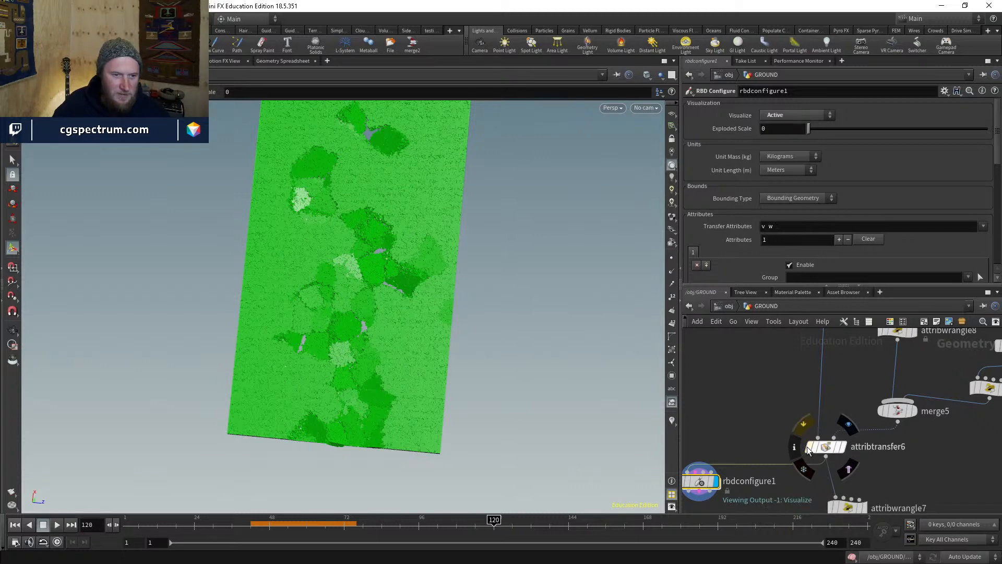
{"action": "middle_click_drag", "start_coordinate": [410, 299], "coordinate": [408, 320], "text": "alt"}
{"action": "left_click_drag", "start_coordinate": [408, 320], "coordinate": [424, 343]}
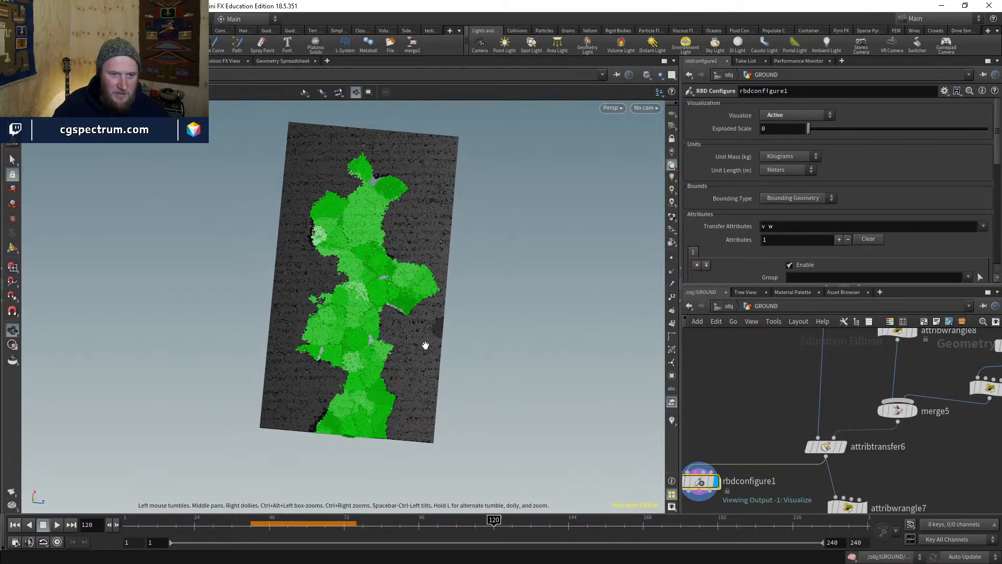
- Display the border-frame wrangle attribwrangle9, then rbdconfigure1 again
{"action": "middle_click_drag", "start_coordinate": [936, 413], "coordinate": [872, 452]}
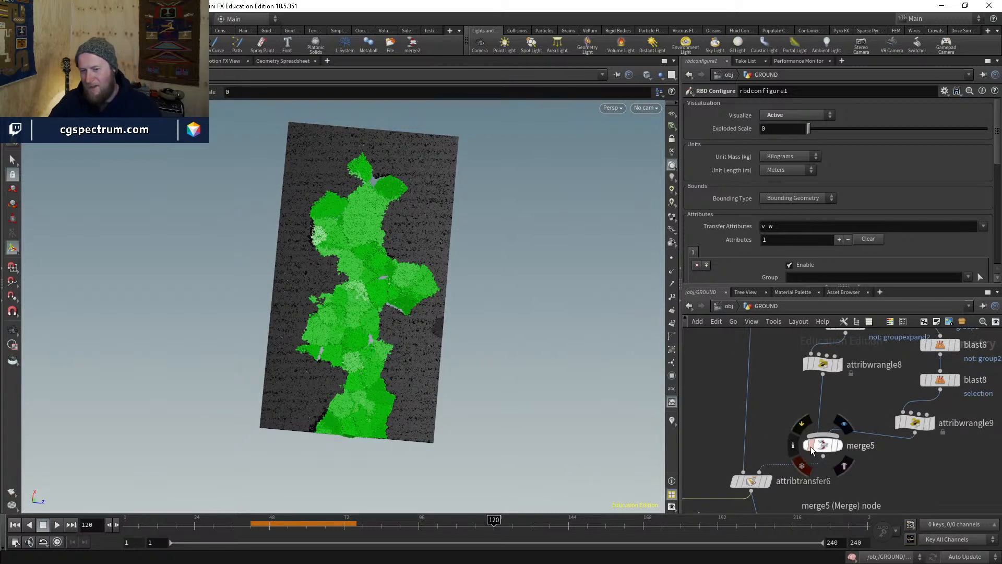
{"action": "left_click_drag", "start_coordinate": [787, 464], "coordinate": [801, 430]}
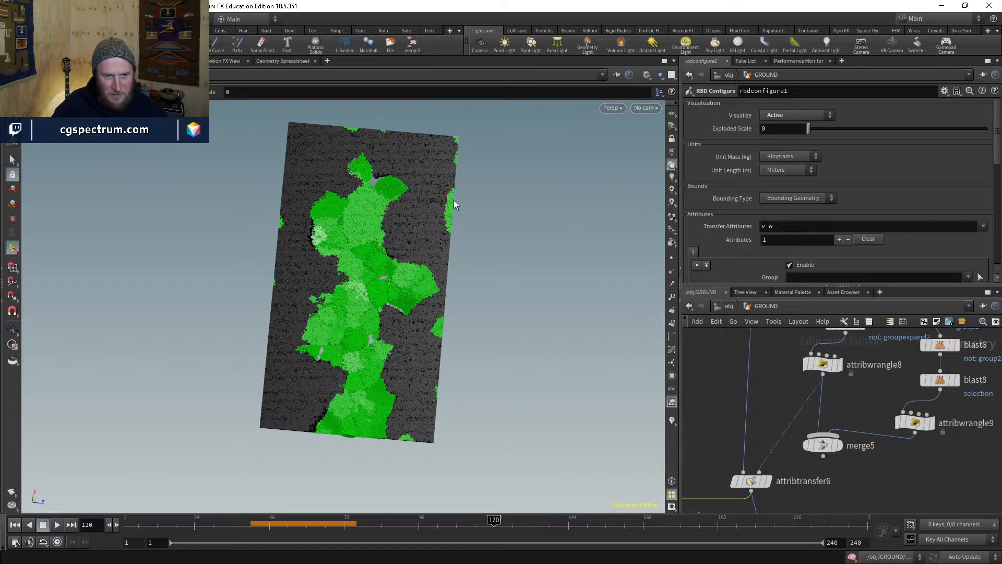
{"action": "left_click", "coordinate": [929, 423]}
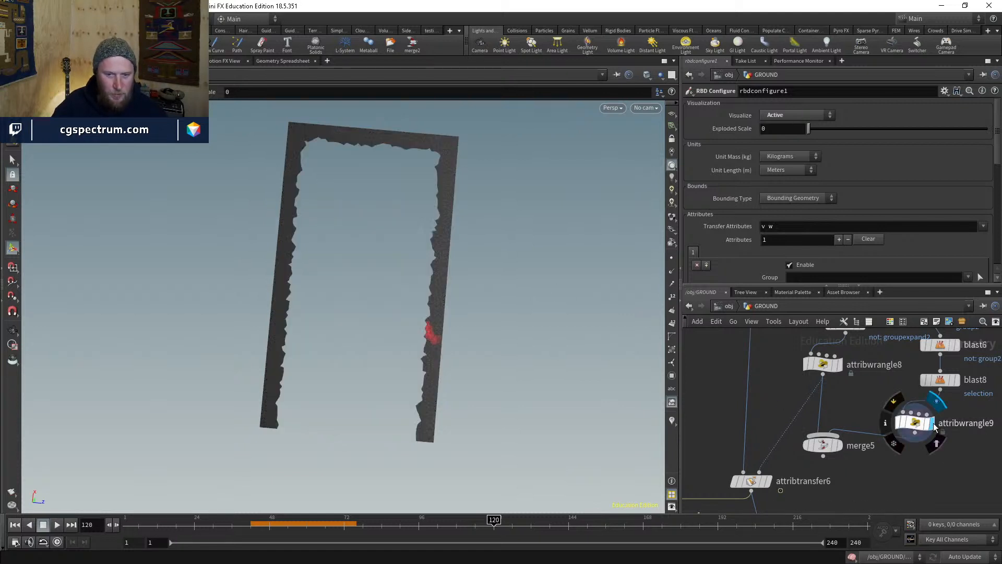
{"action": "left_click", "coordinate": [918, 425]}
{"action": "middle_click_drag", "start_coordinate": [812, 502], "coordinate": [895, 449]}
{"action": "mouse_move", "coordinate": [712, 464]}
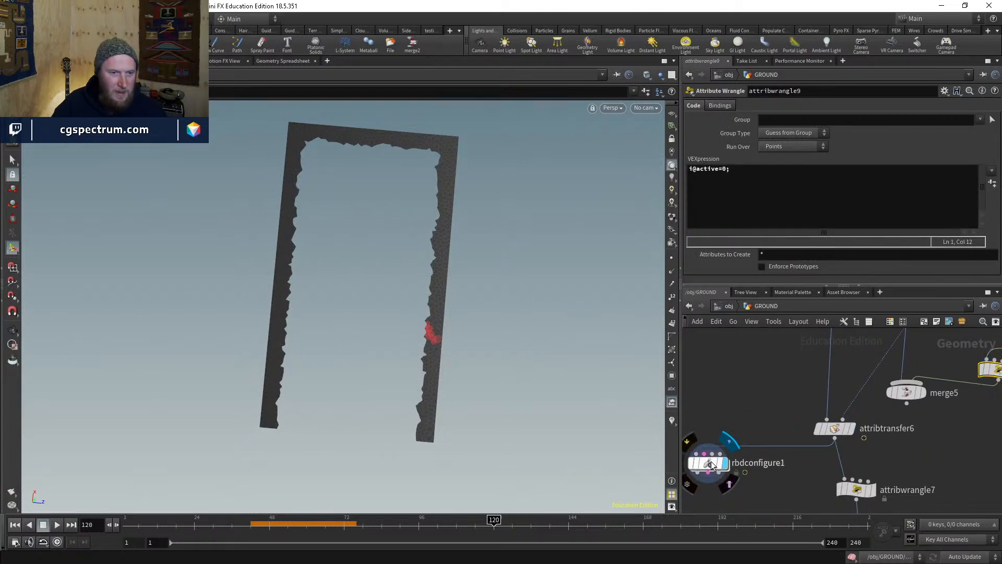
{"action": "left_click", "coordinate": [712, 465]}
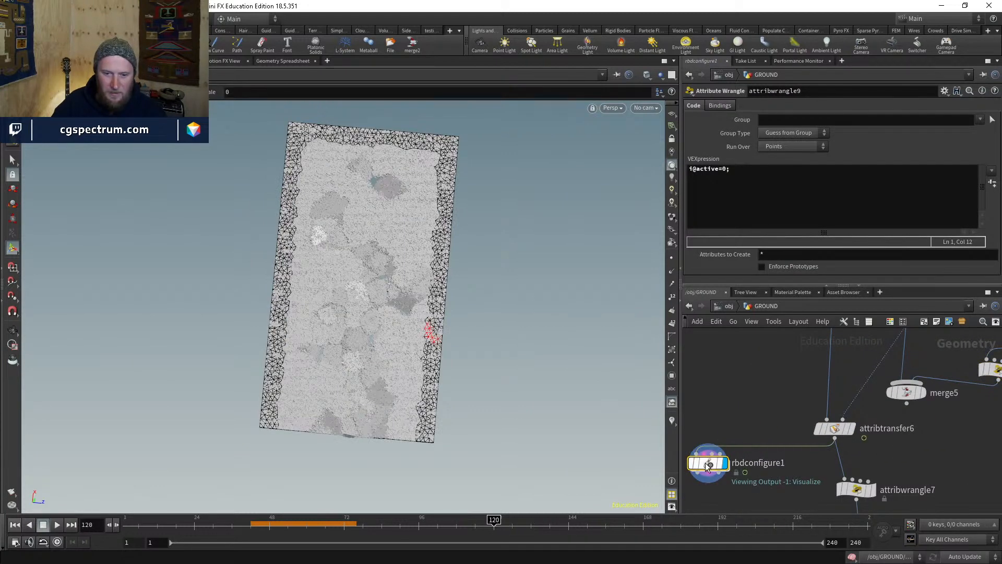
- Rewire attribtransfer6's second input and bring dopnet1 into view
{"action": "middle_click_drag", "start_coordinate": [937, 443], "coordinate": [906, 469]}
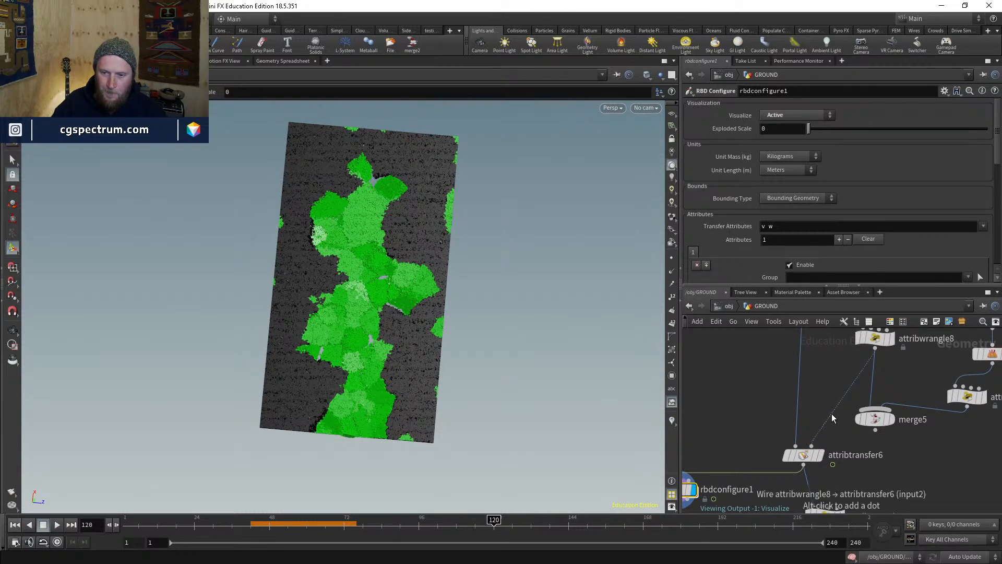
{"action": "left_click_drag", "start_coordinate": [811, 446], "coordinate": [862, 436]}
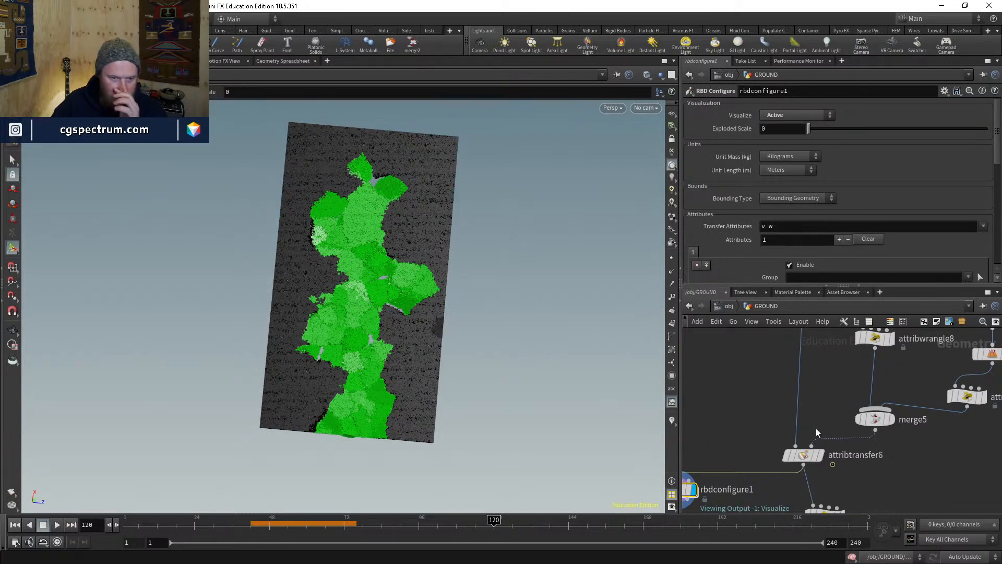
{"action": "middle_click_drag", "start_coordinate": [904, 451], "coordinate": [899, 355]}
{"action": "middle_click_drag", "start_coordinate": [889, 399], "coordinate": [886, 368]}
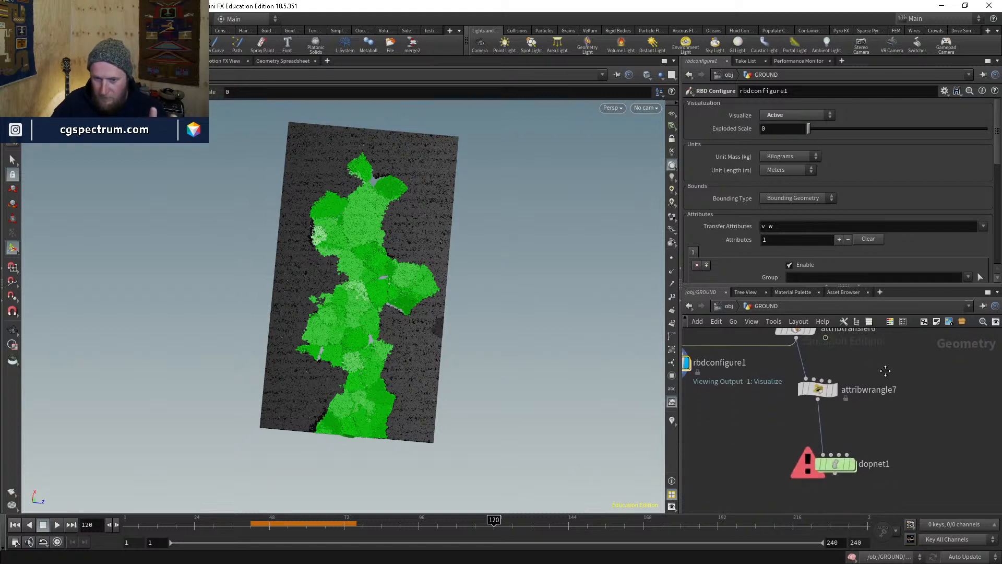
- Show dopnet1's simulated slab at frame 42 from an oblique angle
{"action": "left_click", "coordinate": [250, 524]}
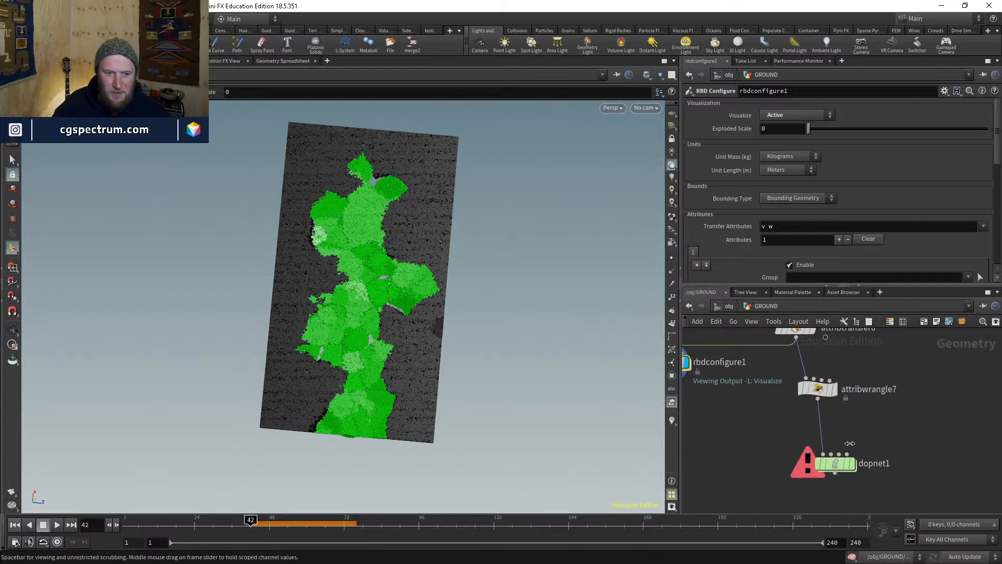
{"action": "left_click", "coordinate": [851, 462]}
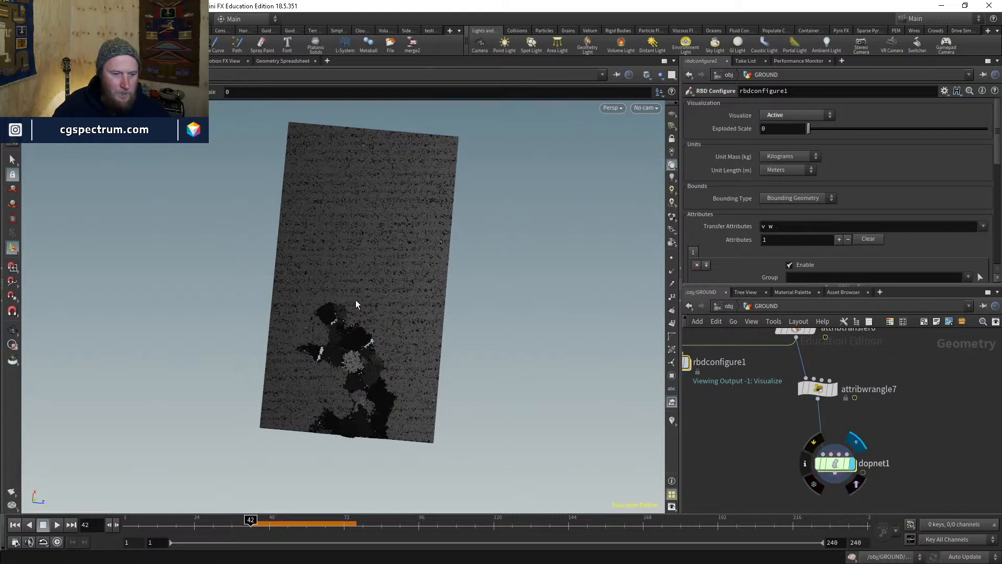
{"action": "left_click_drag", "start_coordinate": [365, 347], "coordinate": [515, 354], "text": "alt"}
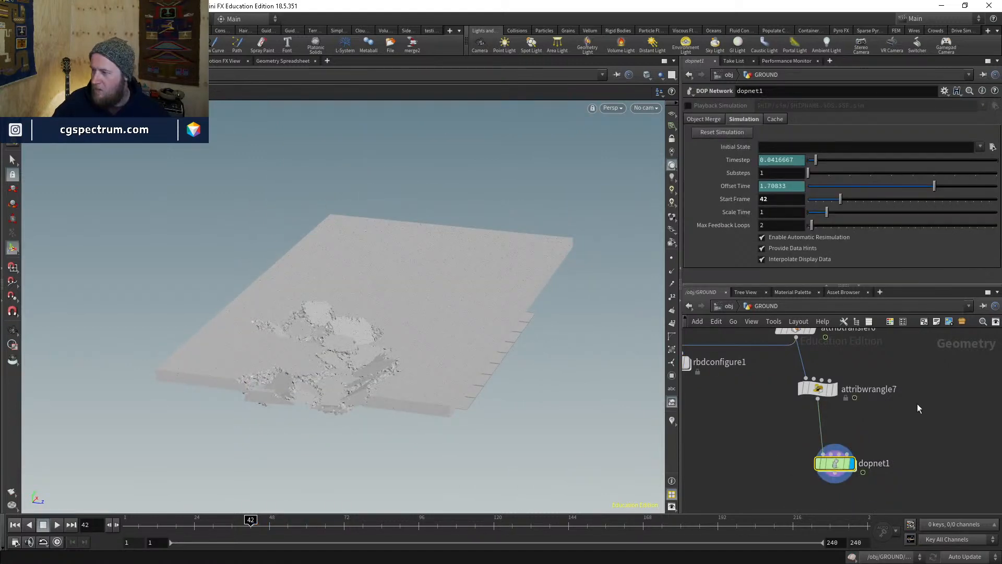
- Inside dopnet1, play the timeline to cook the RBD simulation up to frame 79
{"action": "double_click", "coordinate": [838, 463]}
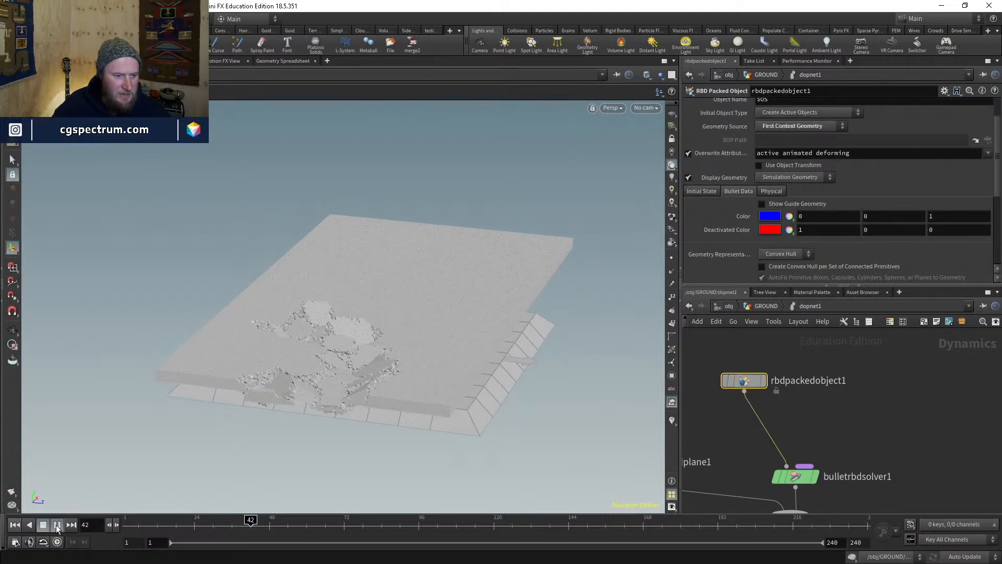
{"action": "left_click", "coordinate": [58, 526]}
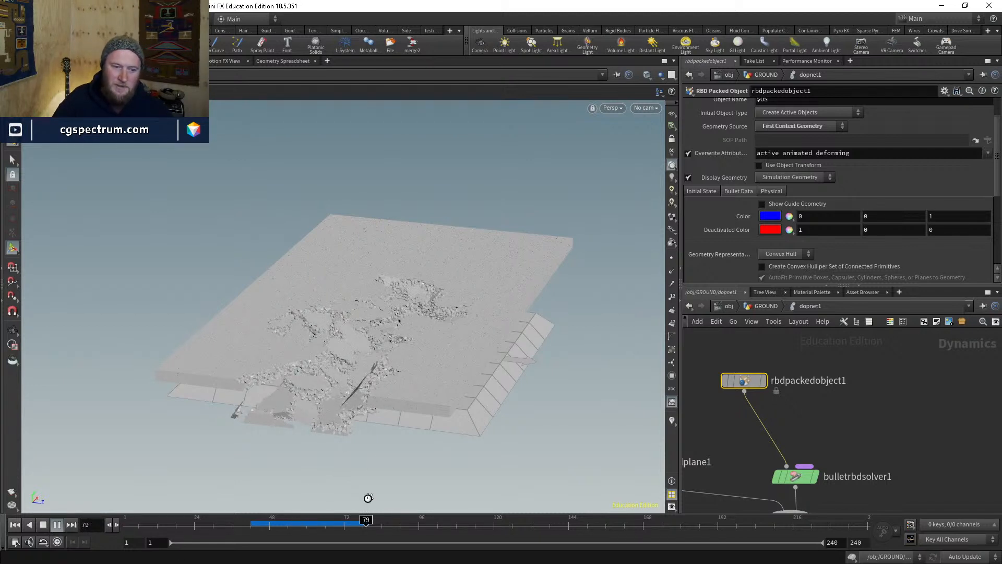
- Stop playback at frame 56, return to GROUND, and inspect assemble1's settings
{"action": "left_click", "coordinate": [294, 523]}
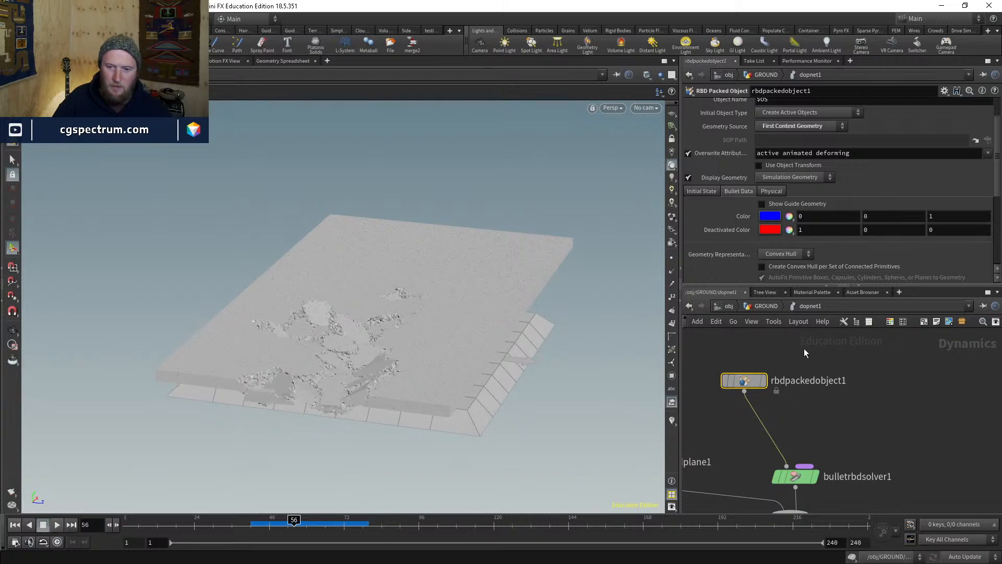
{"action": "left_click", "coordinate": [767, 306]}
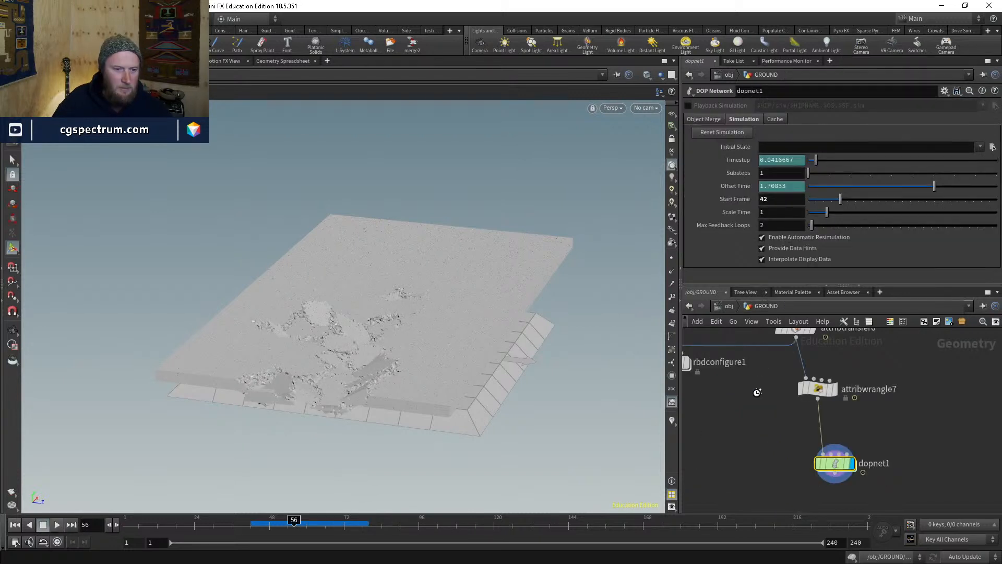
{"action": "middle_click_drag", "start_coordinate": [776, 385], "coordinate": [769, 484]}
{"action": "scroll", "coordinate": [856, 342], "scroll_direction": "down", "scroll_amount": 3}
{"action": "middle_click_drag", "start_coordinate": [856, 341], "coordinate": [852, 425]}
{"action": "middle_click_drag", "start_coordinate": [804, 348], "coordinate": [767, 450]}
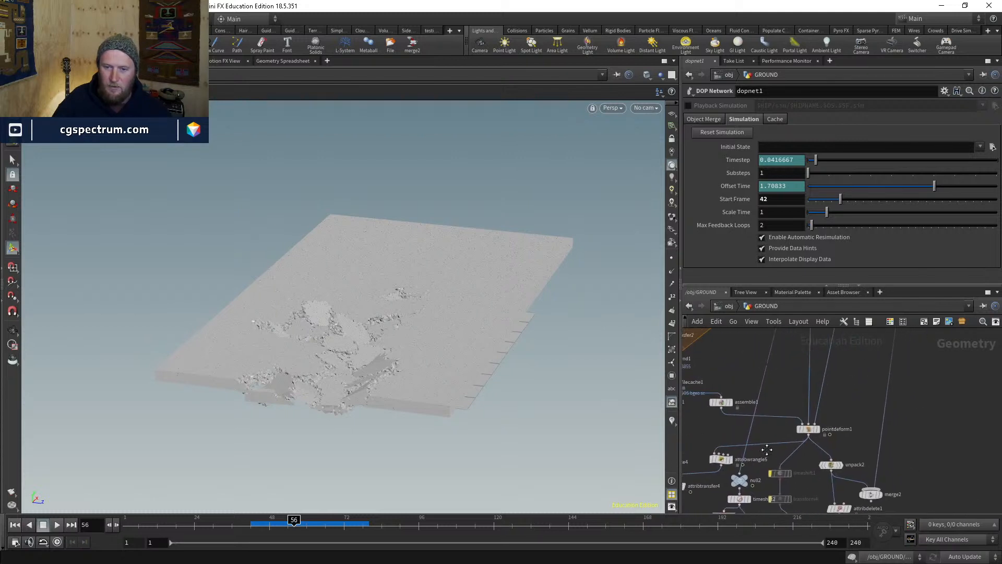
{"action": "left_click", "coordinate": [723, 402]}
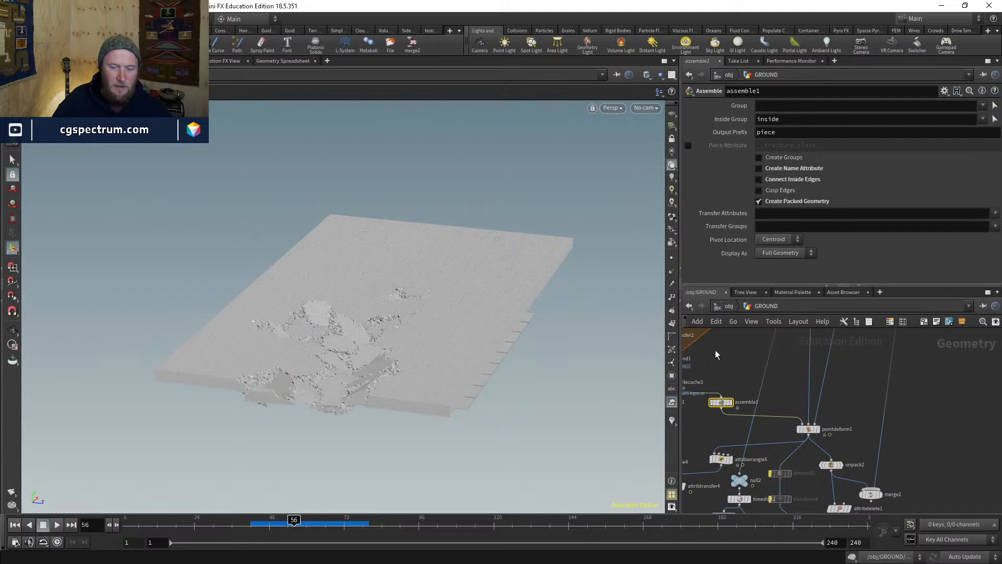
{"action": "left_click", "coordinate": [794, 392]}
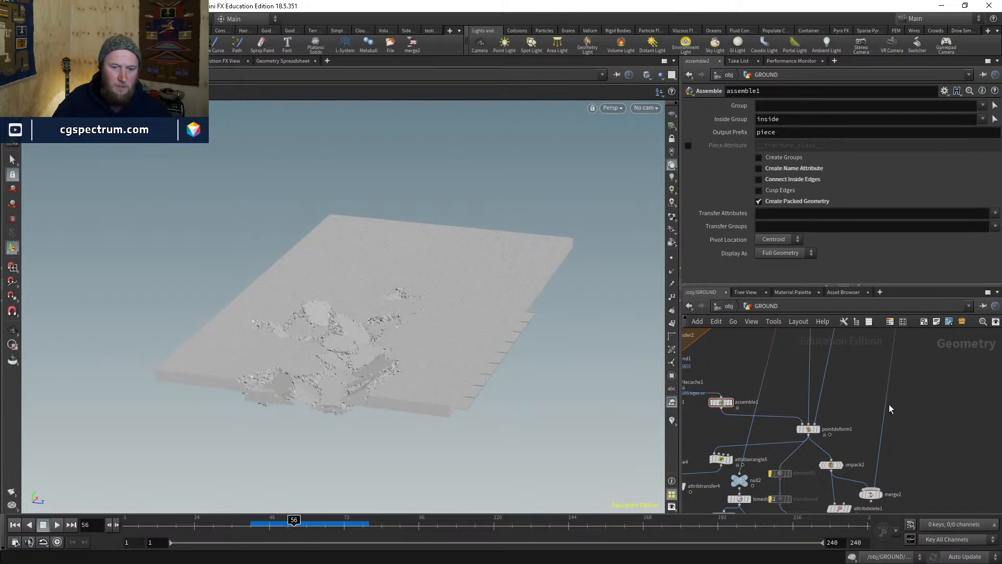
- Orbit around the fractured debris, checking it at frame 77
{"action": "middle_click_drag", "start_coordinate": [874, 432], "coordinate": [899, 361]}
{"action": "scroll", "coordinate": [899, 361], "scroll_direction": "down", "scroll_amount": 3}
{"action": "middle_click_drag", "start_coordinate": [880, 477], "coordinate": [885, 363]}
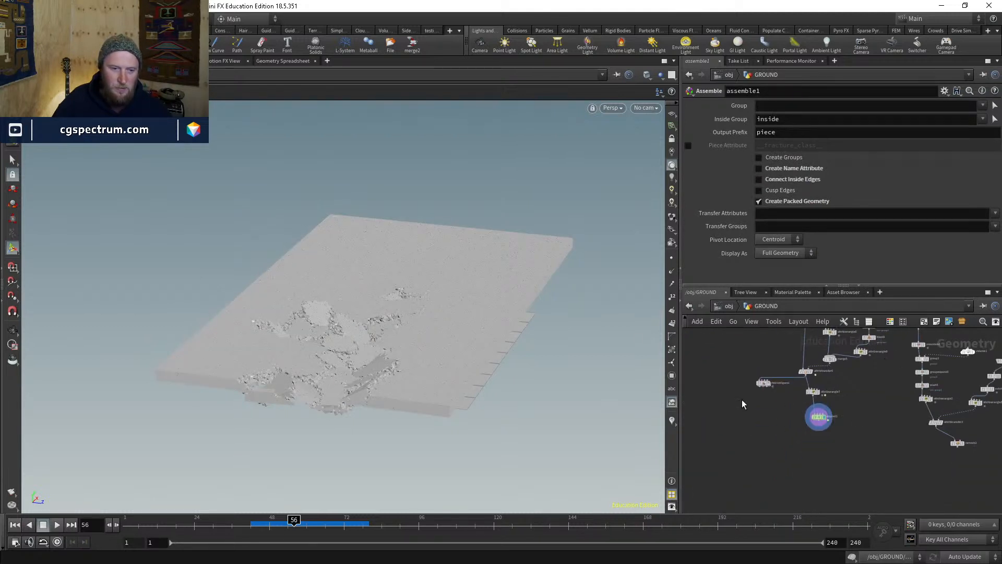
{"action": "left_click_drag", "start_coordinate": [313, 334], "coordinate": [328, 329], "text": "alt"}
{"action": "right_click_drag", "start_coordinate": [329, 329], "coordinate": [403, 171], "text": "alt"}
{"action": "left_click_drag", "start_coordinate": [376, 327], "coordinate": [402, 309], "text": "alt"}
{"action": "right_click_drag", "start_coordinate": [402, 309], "coordinate": [425, 280], "text": "alt"}
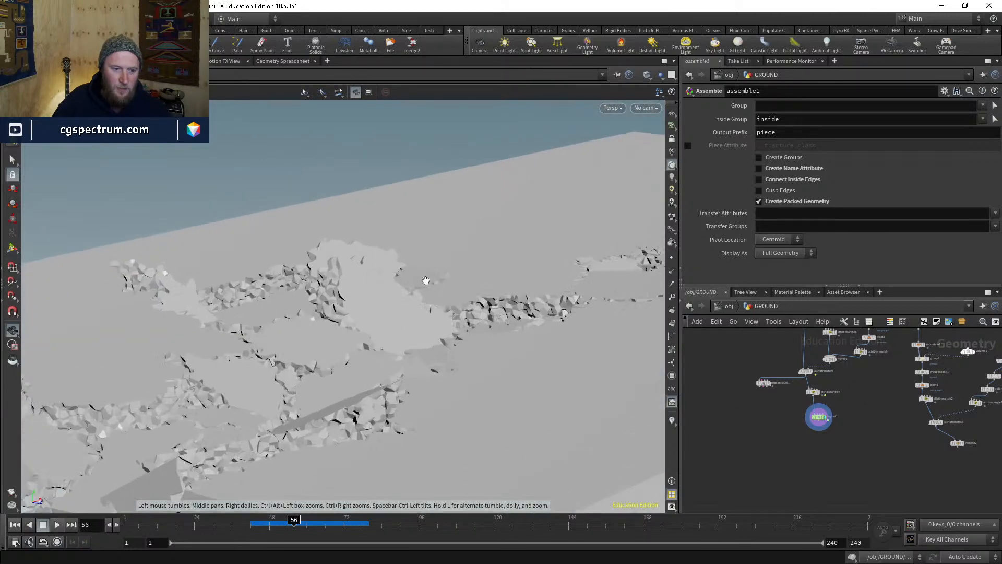
{"action": "left_click_drag", "start_coordinate": [426, 281], "coordinate": [431, 386], "text": "alt"}
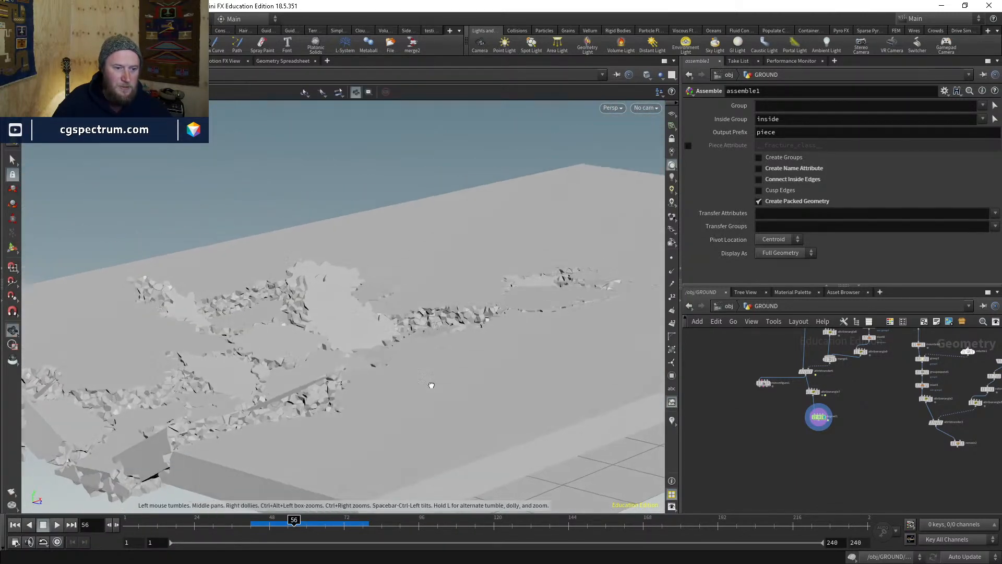
{"action": "left_click", "coordinate": [360, 520]}
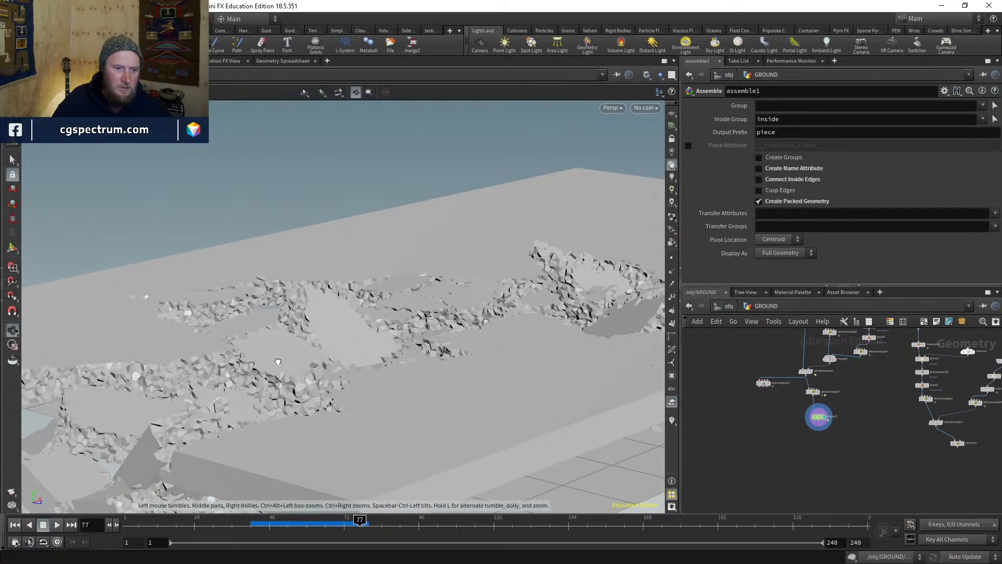
{"action": "left_click_drag", "start_coordinate": [277, 360], "coordinate": [403, 398], "text": "alt"}
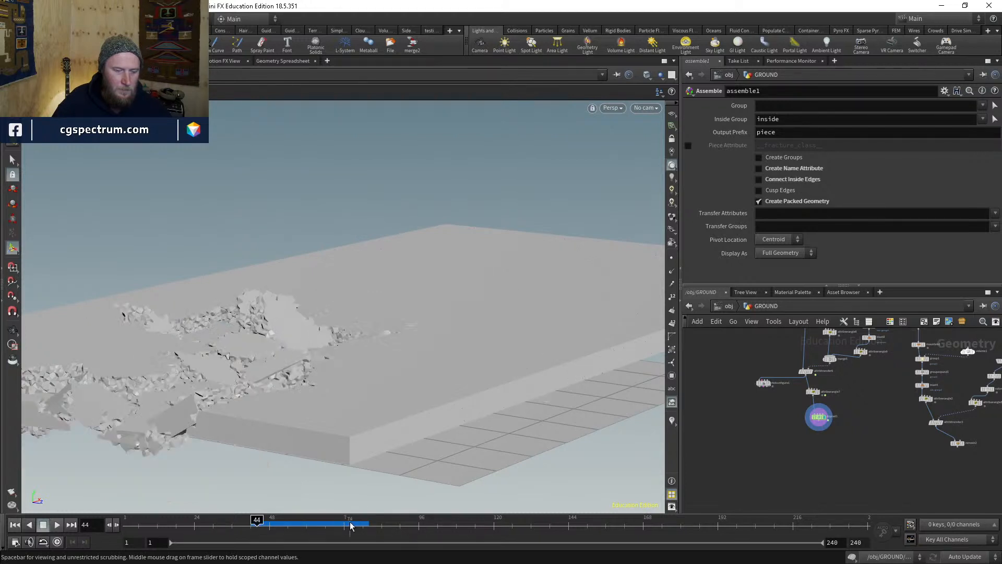
- At frame 76, look through cam1 over the city background plate
{"action": "left_click", "coordinate": [356, 520]}
{"action": "left_click", "coordinate": [645, 108]}
{"action": "left_click", "coordinate": [673, 167]}
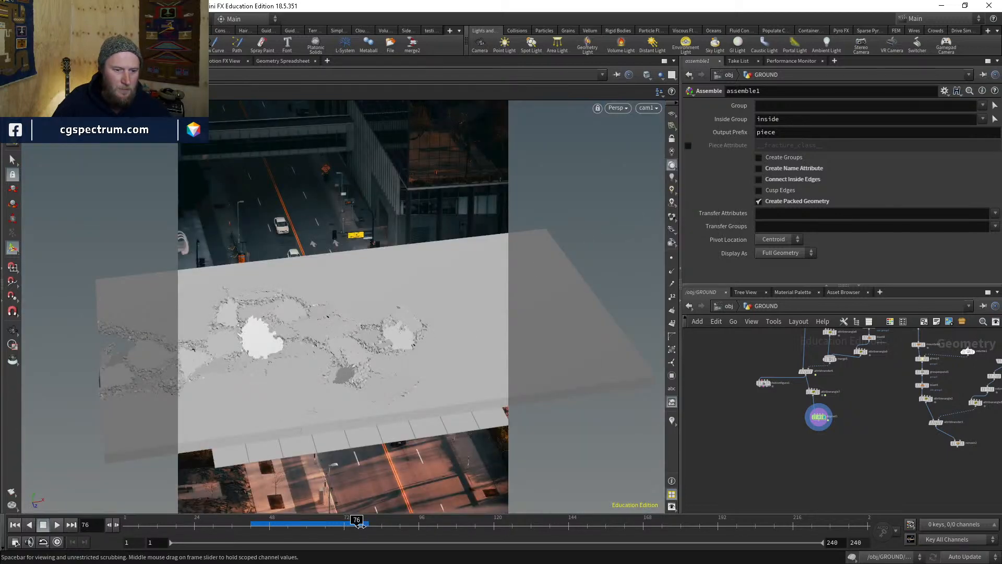
- At frame 77, orbit out of cam1, toggle wireframe, then switch to Nuke
{"action": "left_click", "coordinate": [363, 526]}
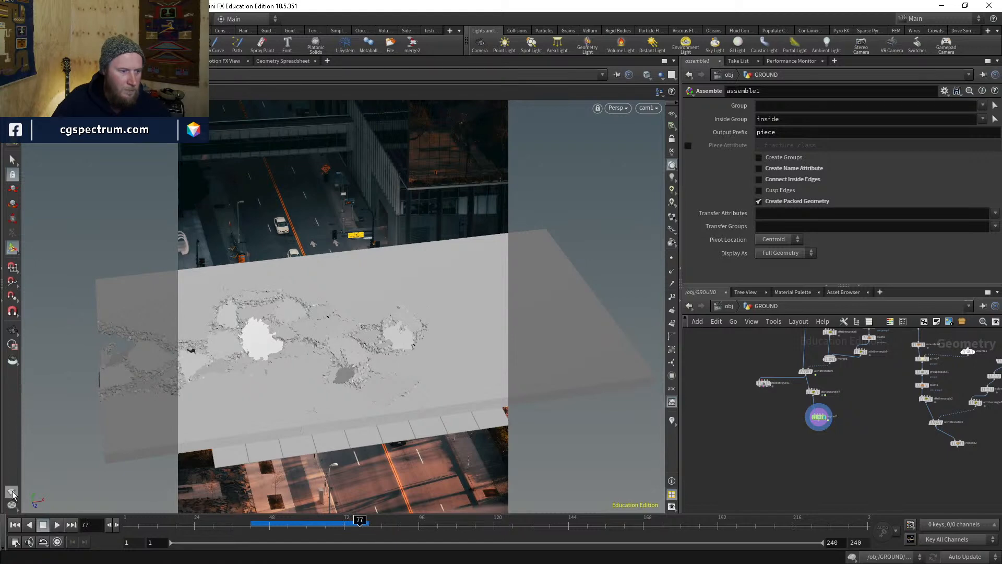
{"action": "key", "text": "Escape"}
{"action": "mouse_move", "coordinate": [293, 446]}
{"action": "left_mouse_down"}
{"action": "mouse_move", "coordinate": [183, 439]}
{"action": "mouse_move", "coordinate": [219, 387]}
{"action": "mouse_move", "coordinate": [242, 398]}
{"action": "mouse_move", "coordinate": [227, 401]}
{"action": "mouse_move", "coordinate": [275, 392]}
{"action": "mouse_move", "coordinate": [286, 358]}
{"action": "mouse_move", "coordinate": [257, 407]}
{"action": "mouse_move", "coordinate": [290, 402]}
{"action": "mouse_move", "coordinate": [303, 414]}
{"action": "mouse_move", "coordinate": [273, 416]}
{"action": "mouse_move", "coordinate": [290, 378]}
{"action": "mouse_move", "coordinate": [287, 398]}
{"action": "left_mouse_up"}
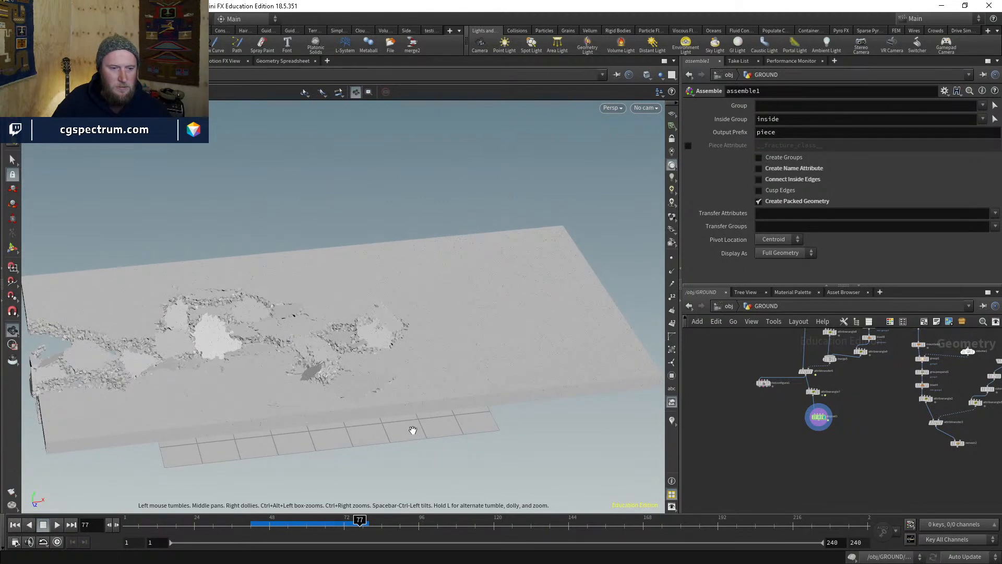
{"action": "key", "text": "w"}
{"action": "key", "text": "w"}
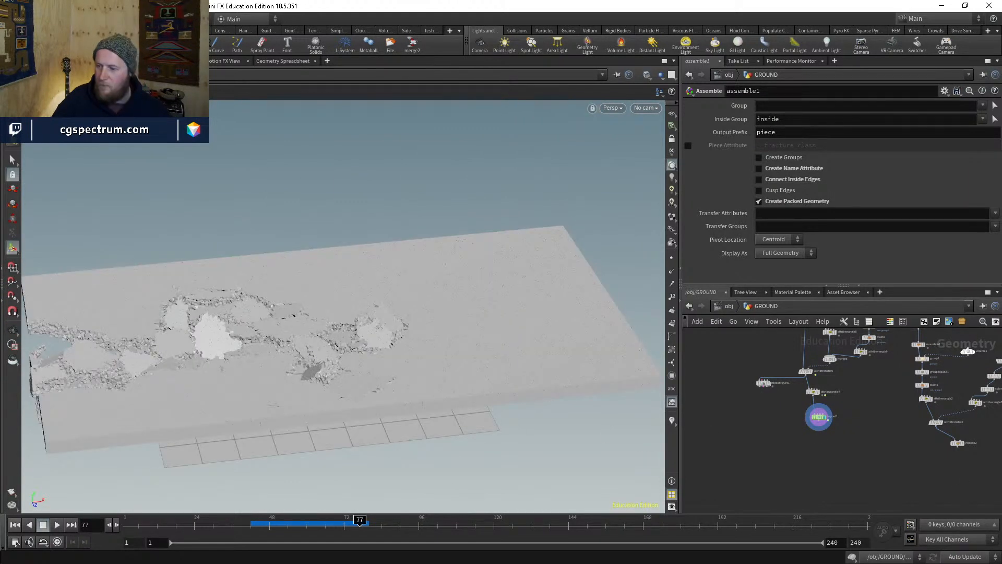
{"action": "key", "text": "alt+Tab"}
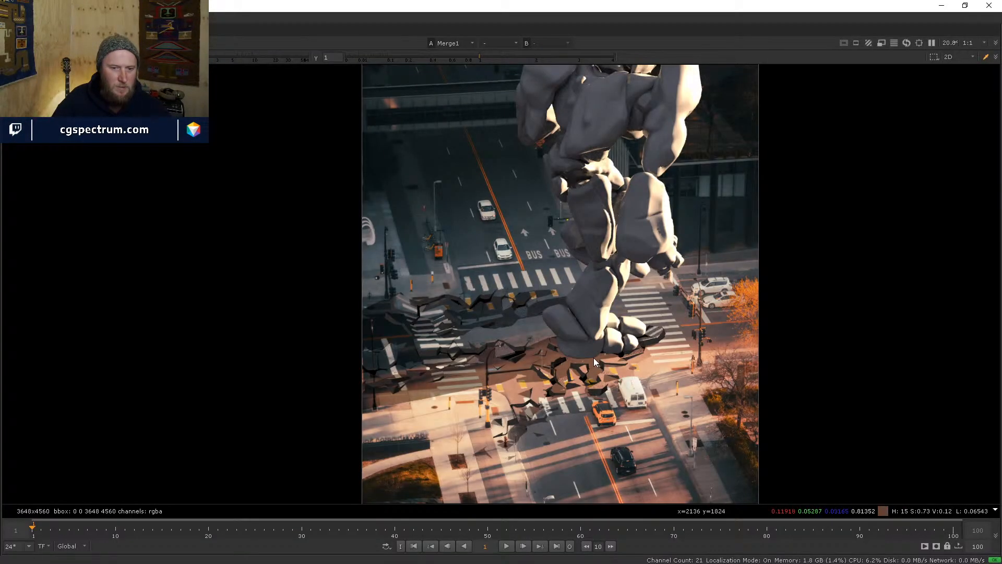
{"action": "scroll", "coordinate": [592, 358], "scroll_direction": "up", "scroll_amount": 6}
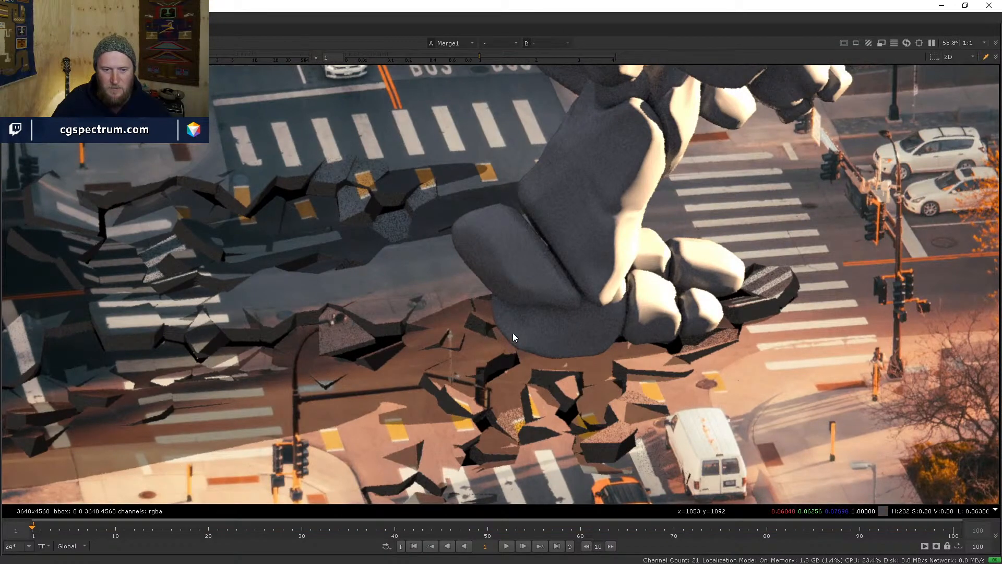
{"action": "scroll", "coordinate": [601, 384], "scroll_direction": "down", "scroll_amount": 4}
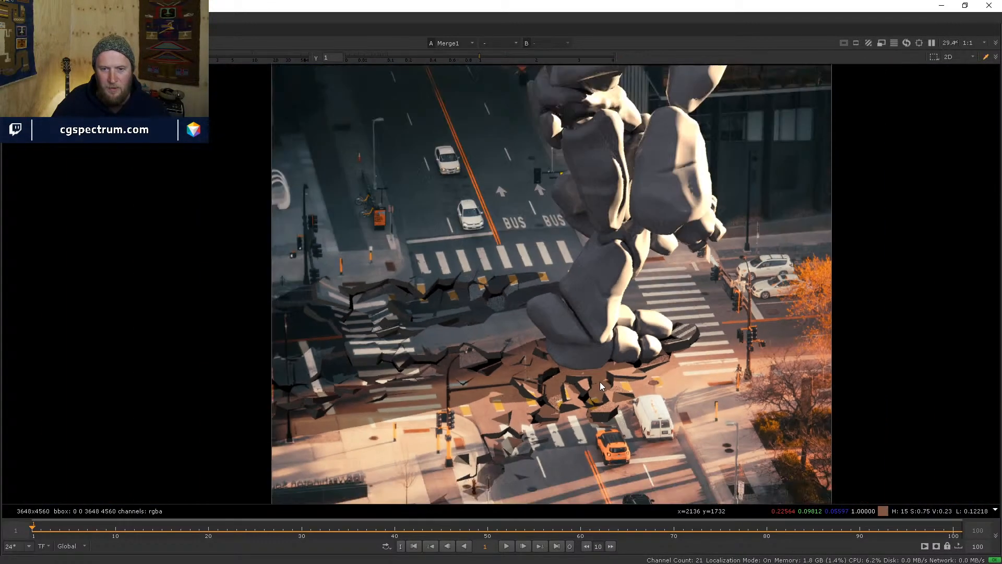
{"action": "middle_click_drag", "start_coordinate": [653, 384], "coordinate": [635, 358]}
{"action": "scroll", "coordinate": [616, 359], "scroll_direction": "down", "scroll_amount": 1}
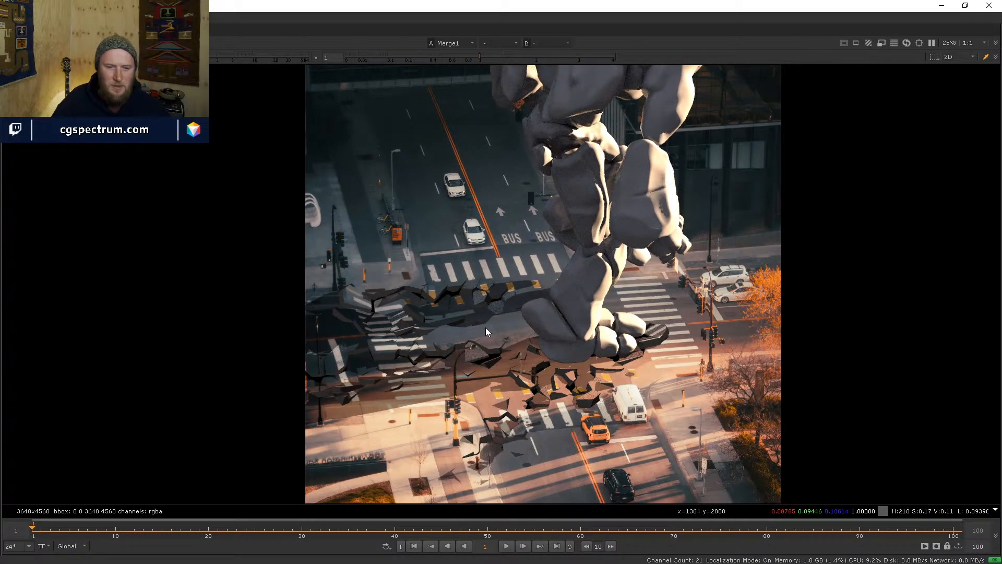
{"action": "scroll", "coordinate": [504, 336], "scroll_direction": "up", "scroll_amount": 3}
{"action": "scroll", "coordinate": [580, 352], "scroll_direction": "down", "scroll_amount": 3}
{"action": "scroll", "coordinate": [602, 319], "scroll_direction": "up", "scroll_amount": 1}
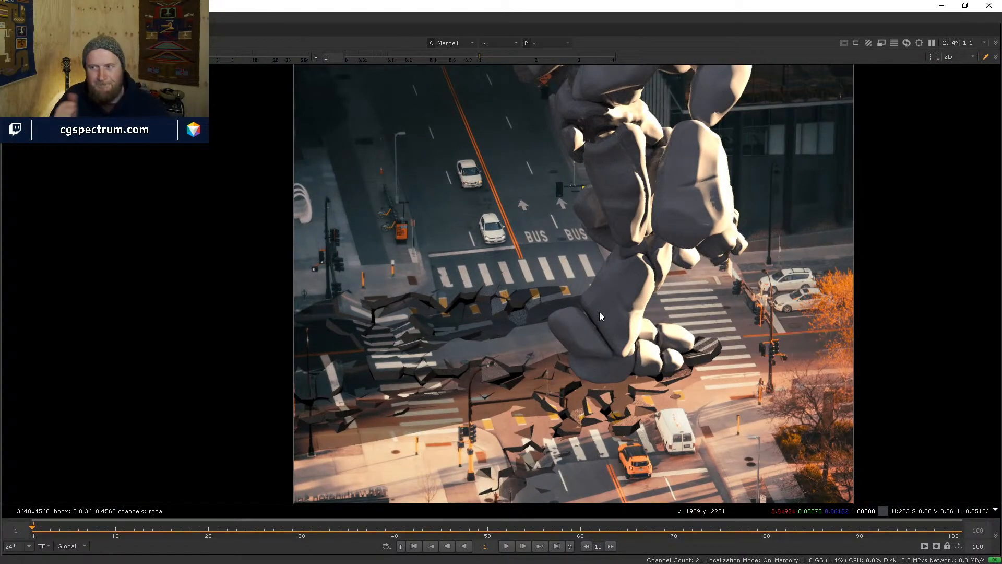
{"action": "scroll", "coordinate": [458, 377], "scroll_direction": "up", "scroll_amount": 2}
{"action": "scroll", "coordinate": [634, 428], "scroll_direction": "up", "scroll_amount": 3}
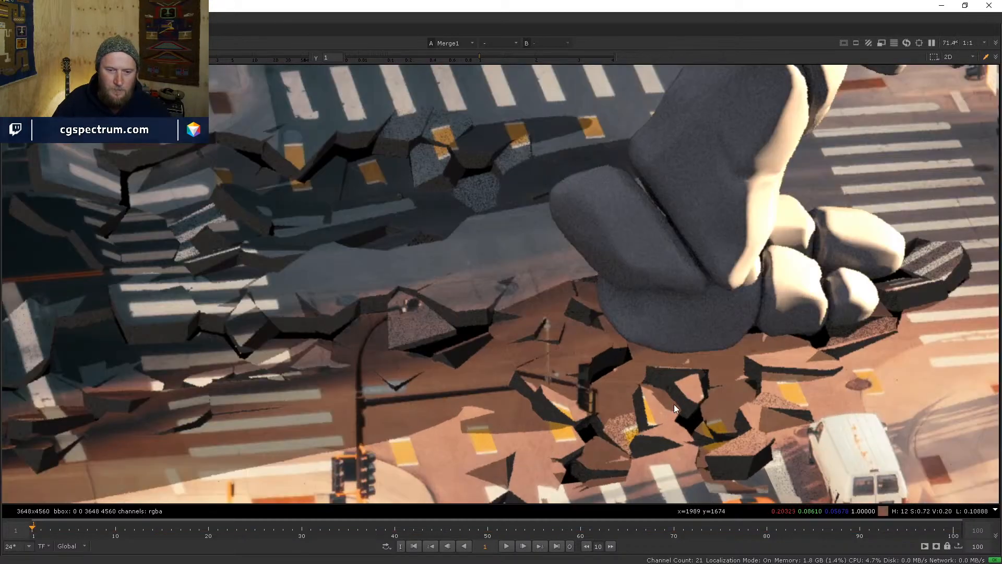
{"action": "middle_click_drag", "start_coordinate": [674, 405], "coordinate": [558, 396]}
{"action": "scroll", "coordinate": [564, 373], "scroll_direction": "down", "scroll_amount": 3}
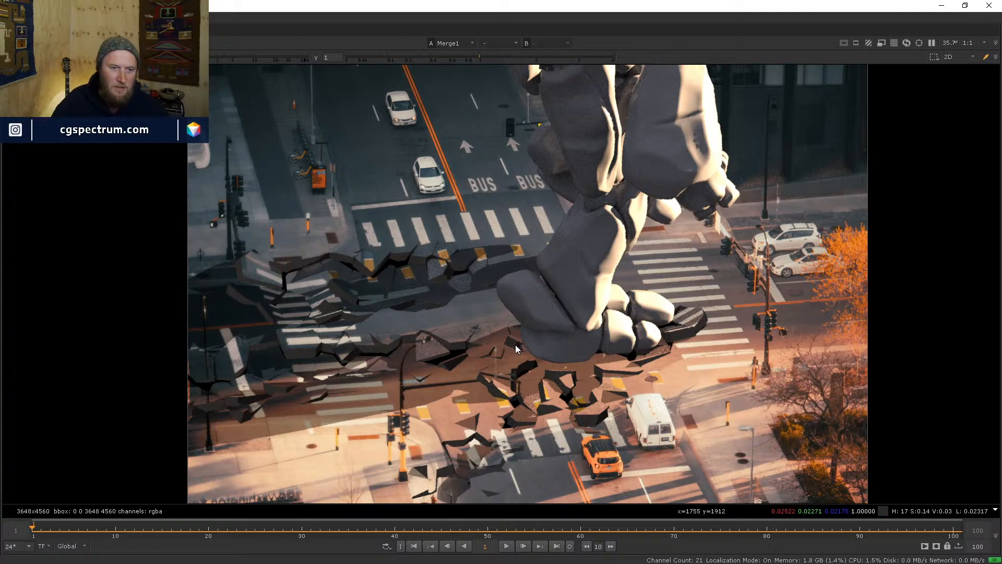
{"action": "scroll", "coordinate": [468, 305], "scroll_direction": "up", "scroll_amount": 6}
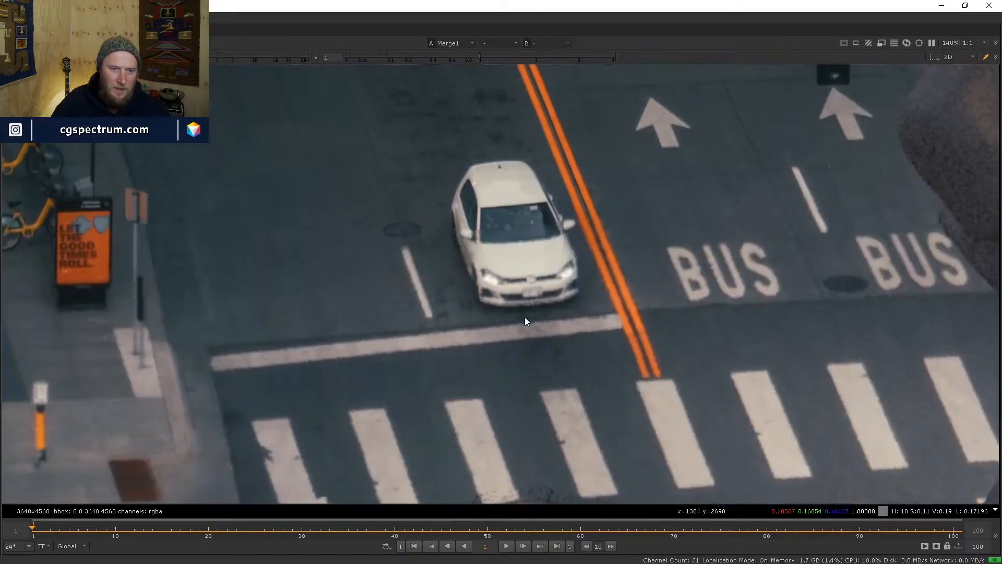
{"action": "middle_click_drag", "start_coordinate": [524, 317], "coordinate": [528, 322]}
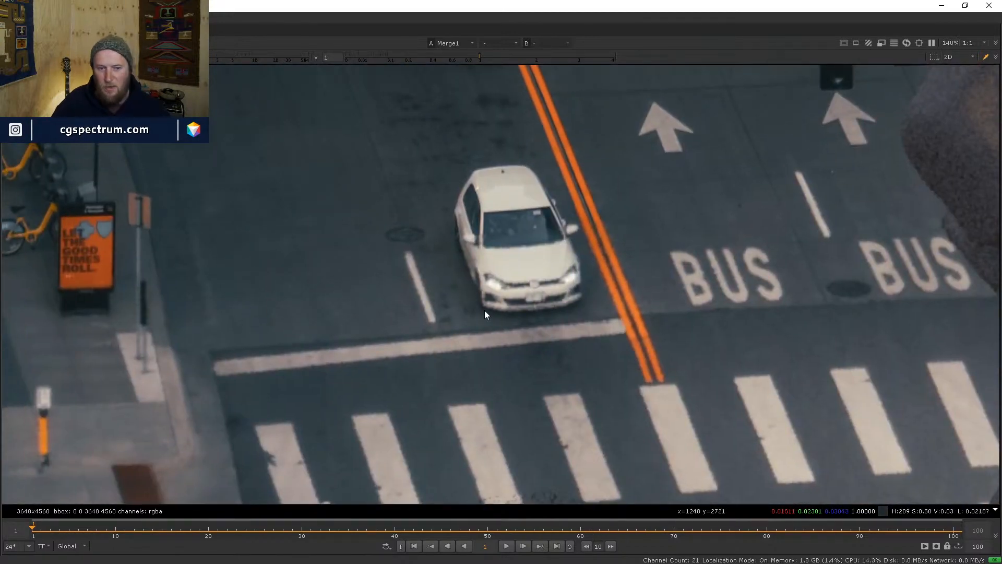
{"action": "middle_click_drag", "start_coordinate": [465, 274], "coordinate": [496, 343]}
{"action": "scroll", "coordinate": [419, 204], "scroll_direction": "up", "scroll_amount": 3}
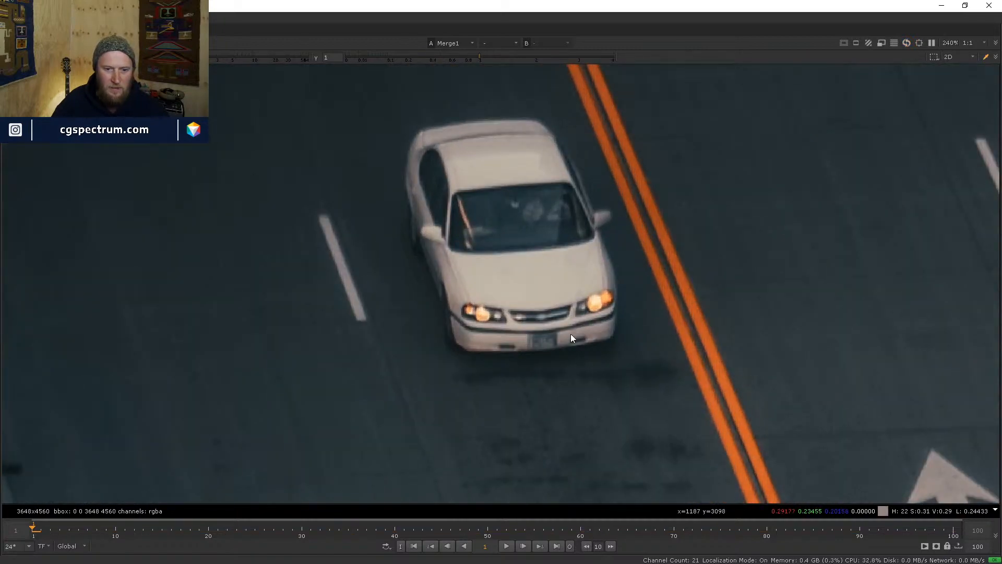
{"action": "scroll", "coordinate": [479, 319], "scroll_direction": "down", "scroll_amount": 9}
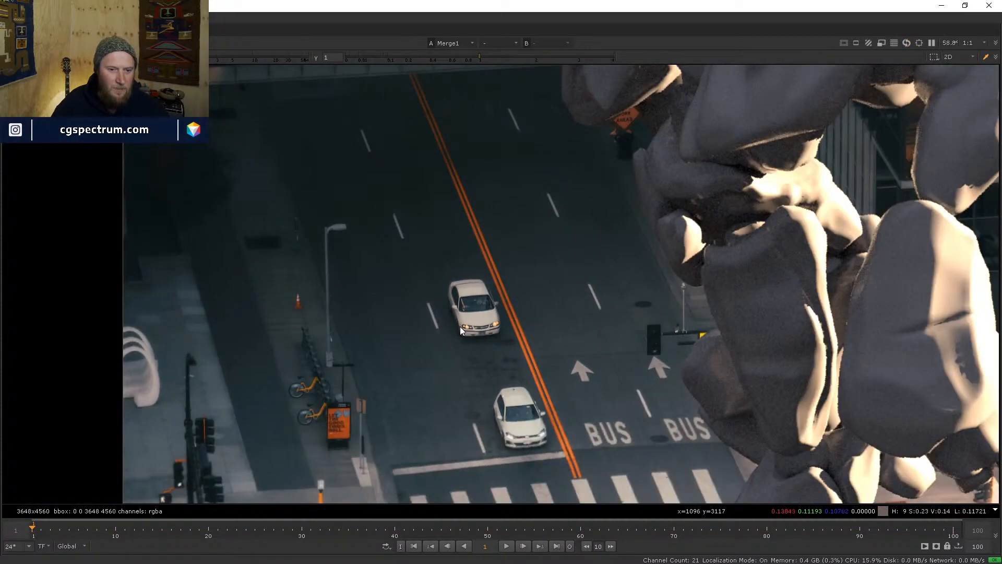
{"action": "scroll", "coordinate": [437, 320], "scroll_direction": "down", "scroll_amount": 2}
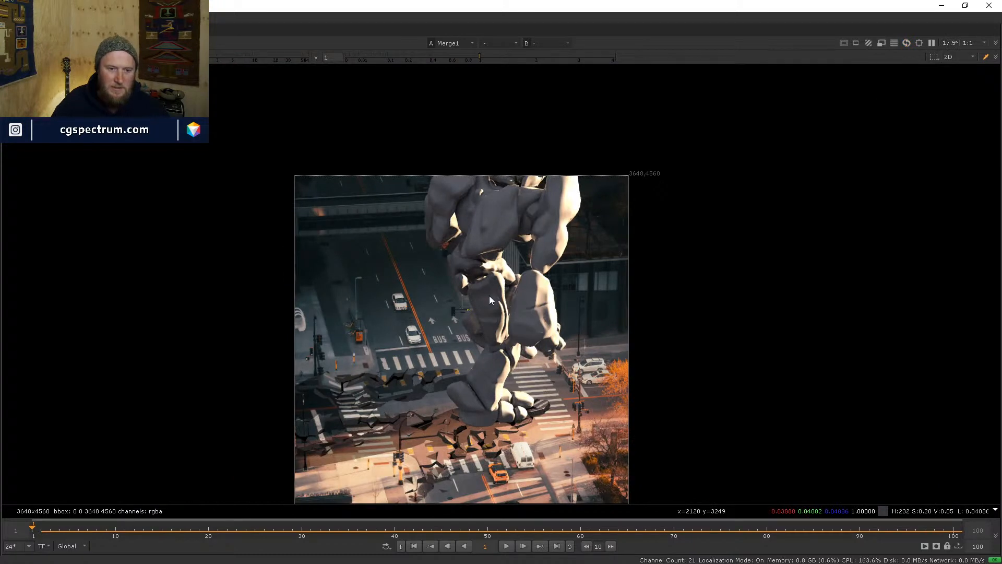
{"action": "middle_click_drag", "start_coordinate": [509, 309], "coordinate": [498, 258]}
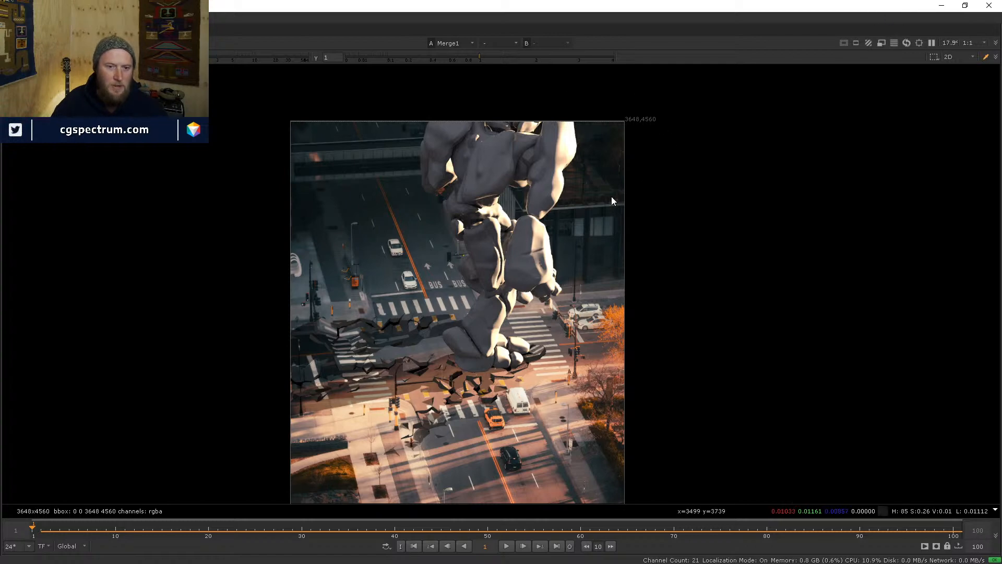
{"action": "scroll", "coordinate": [511, 368], "scroll_direction": "up", "scroll_amount": 8}
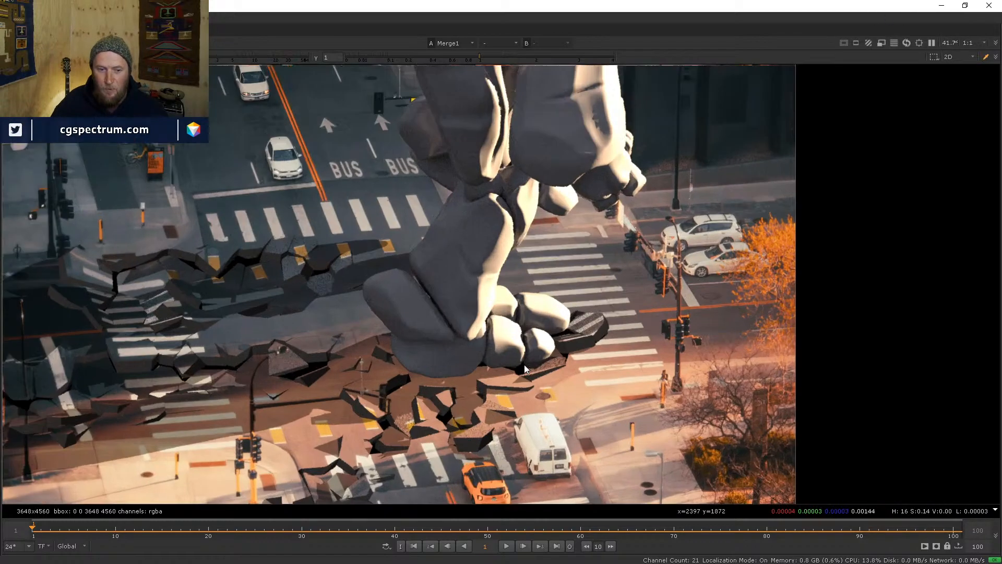
{"action": "scroll", "coordinate": [578, 387], "scroll_direction": "down", "scroll_amount": 6}
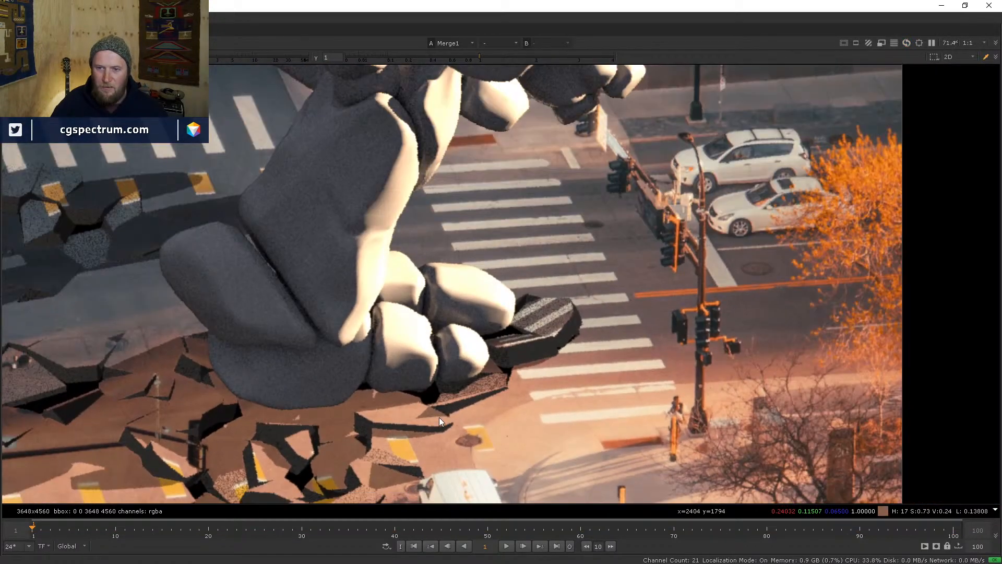
{"action": "scroll", "coordinate": [578, 381], "scroll_direction": "down", "scroll_amount": 2}
{"action": "middle_click_drag", "start_coordinate": [577, 381], "coordinate": [648, 345]}
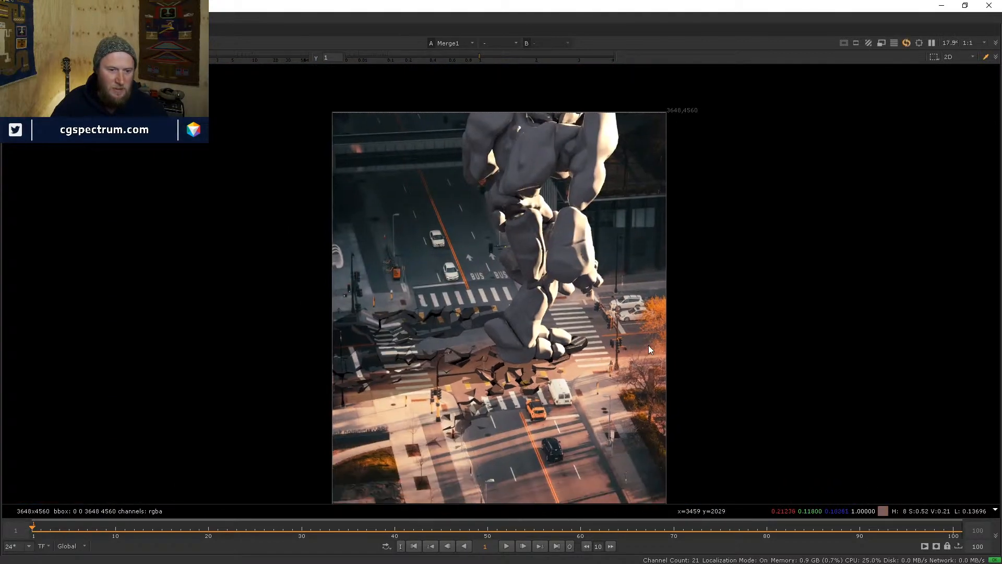
{"action": "scroll", "coordinate": [552, 412], "scroll_direction": "up", "scroll_amount": 3}
{"action": "scroll", "coordinate": [555, 420], "scroll_direction": "up", "scroll_amount": 3}
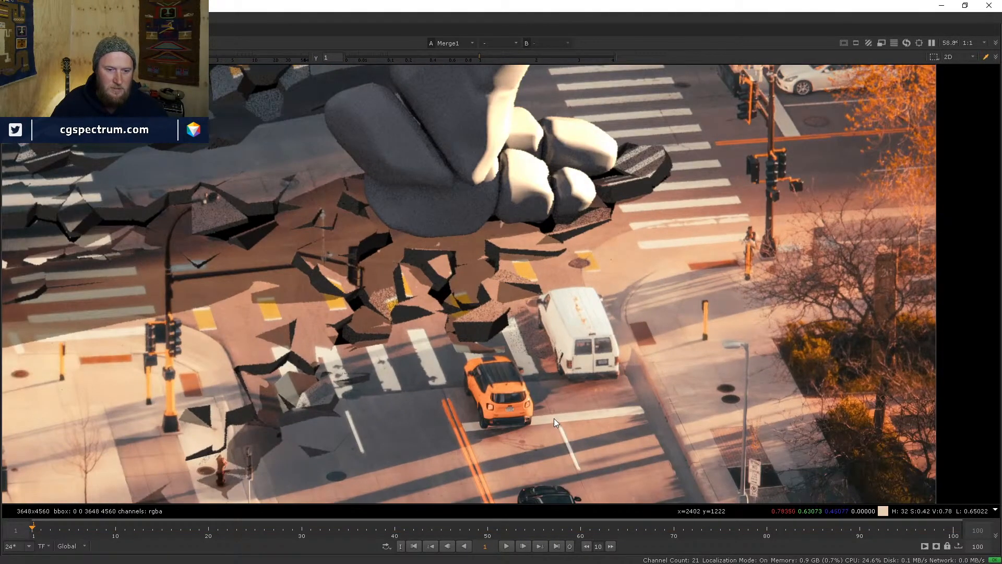
{"action": "middle_click_drag", "start_coordinate": [599, 396], "coordinate": [599, 313]}
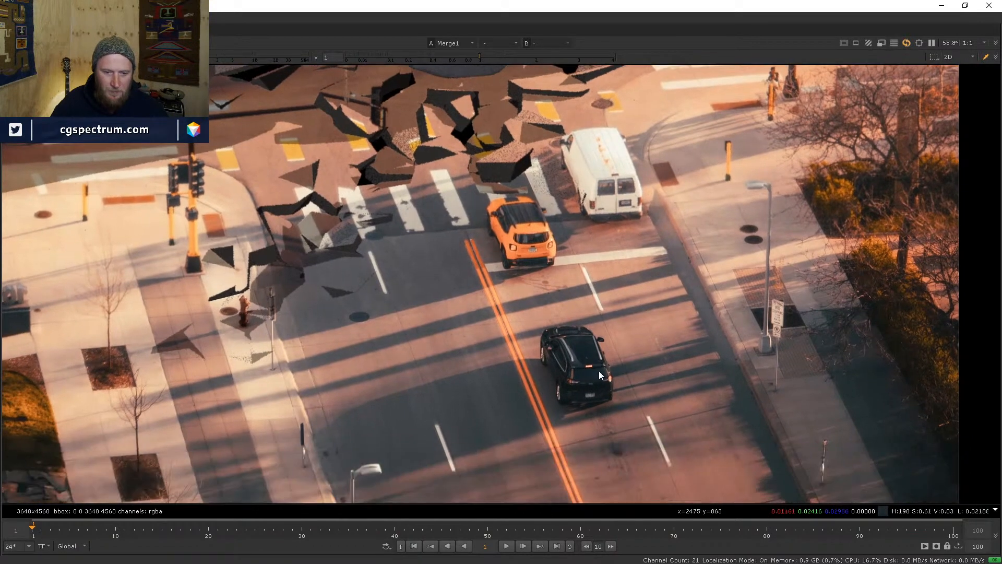
{"action": "scroll", "coordinate": [559, 334], "scroll_direction": "up", "scroll_amount": 4}
{"action": "middle_click_drag", "start_coordinate": [496, 234], "coordinate": [586, 362]}
{"action": "middle_click_drag", "start_coordinate": [591, 252], "coordinate": [612, 343]}
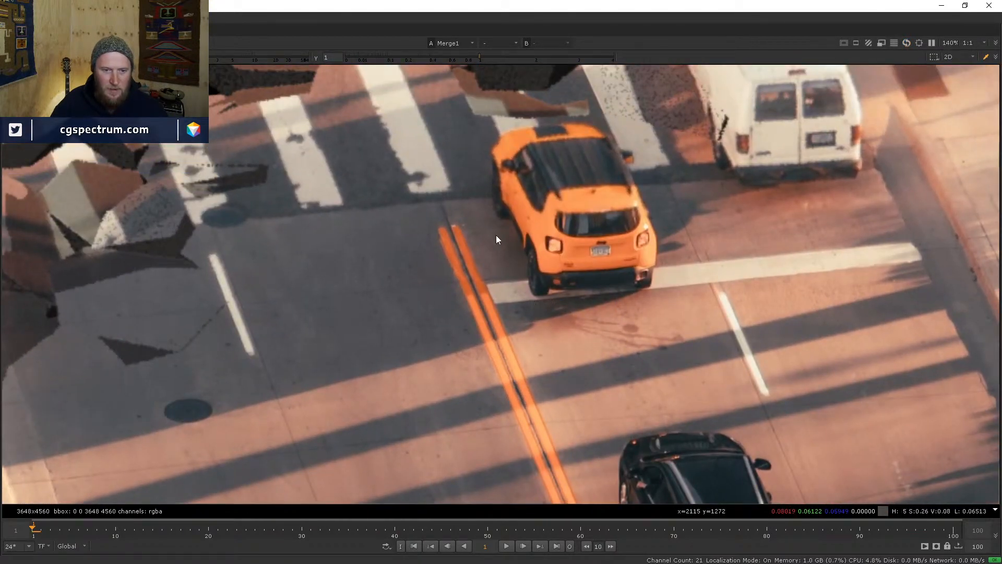
{"action": "middle_click_drag", "start_coordinate": [607, 287], "coordinate": [499, 322]}
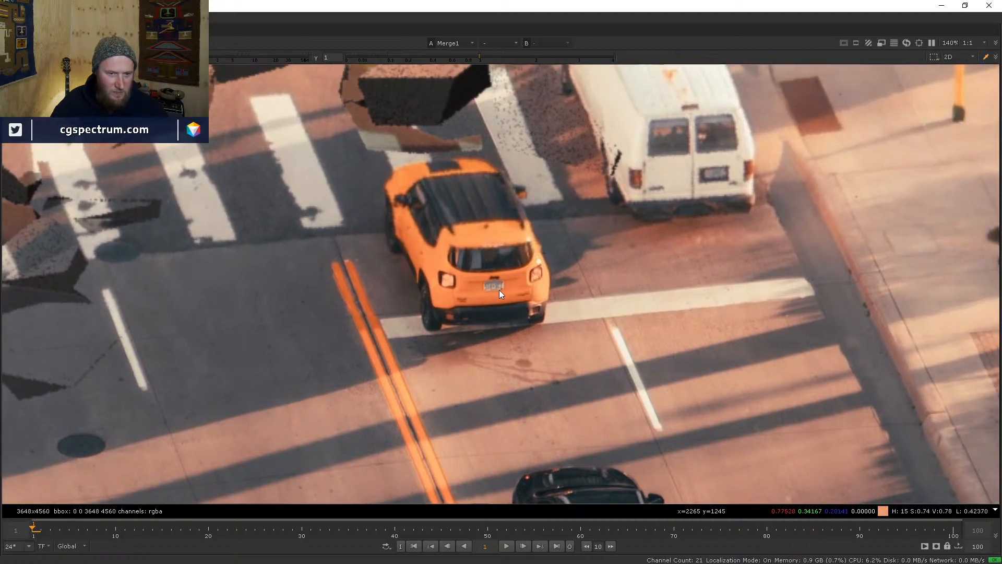
{"action": "scroll", "coordinate": [460, 327], "scroll_direction": "up", "scroll_amount": 5}
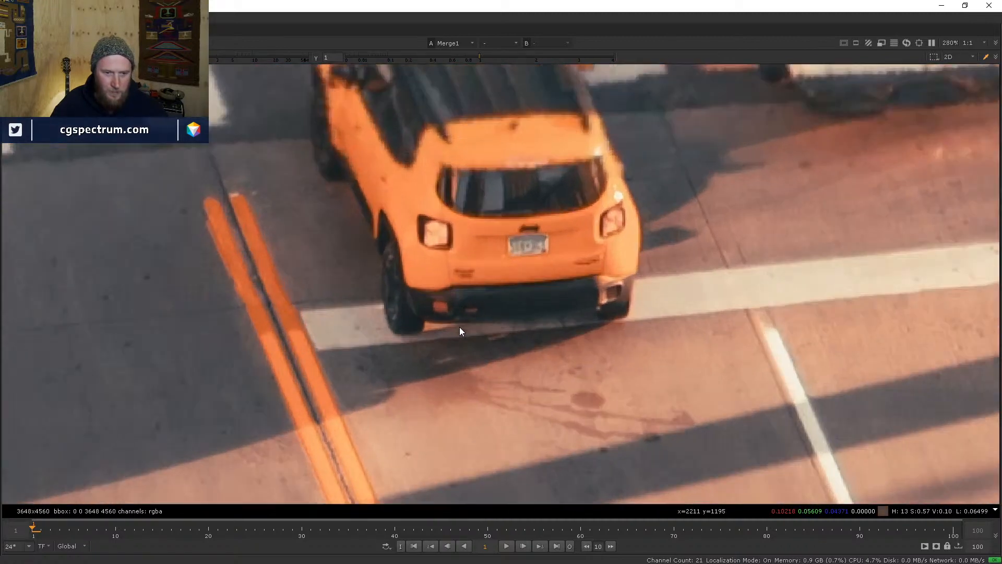
{"action": "scroll", "coordinate": [443, 332], "scroll_direction": "down", "scroll_amount": 3}
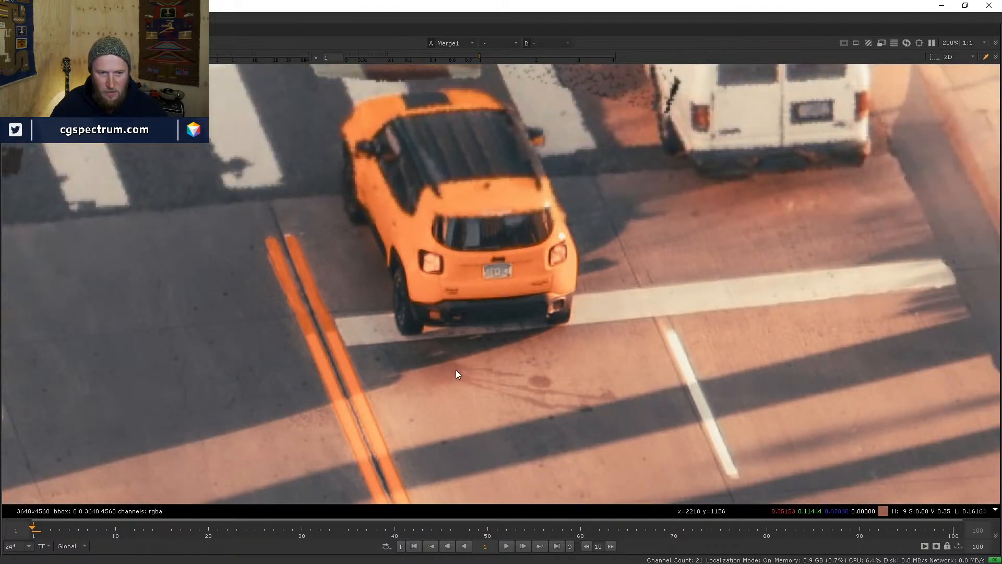
{"action": "scroll", "coordinate": [470, 344], "scroll_direction": "down", "scroll_amount": 1}
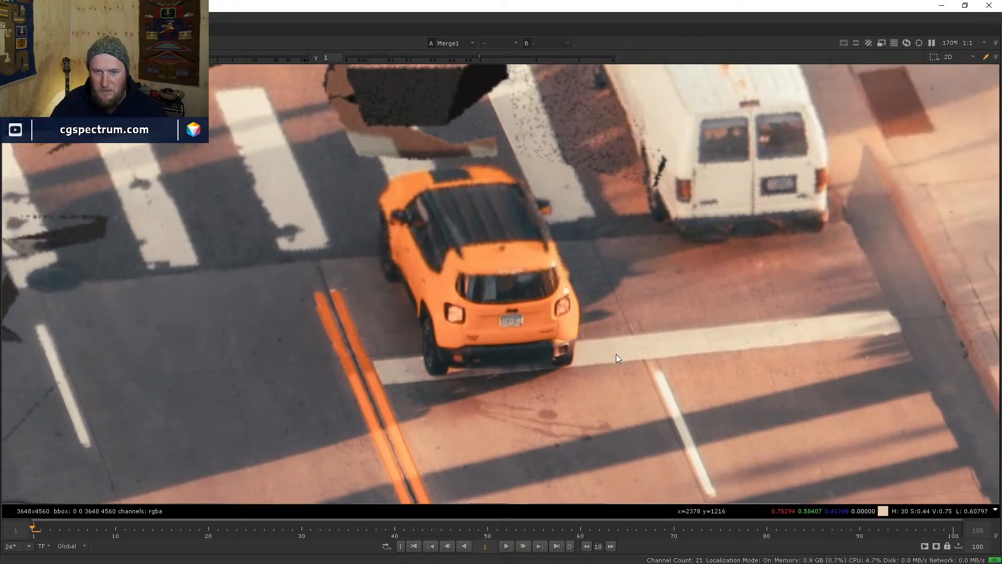
{"action": "middle_click_drag", "start_coordinate": [616, 354], "coordinate": [598, 394]}
{"action": "scroll", "coordinate": [522, 404], "scroll_direction": "up", "scroll_amount": 2}
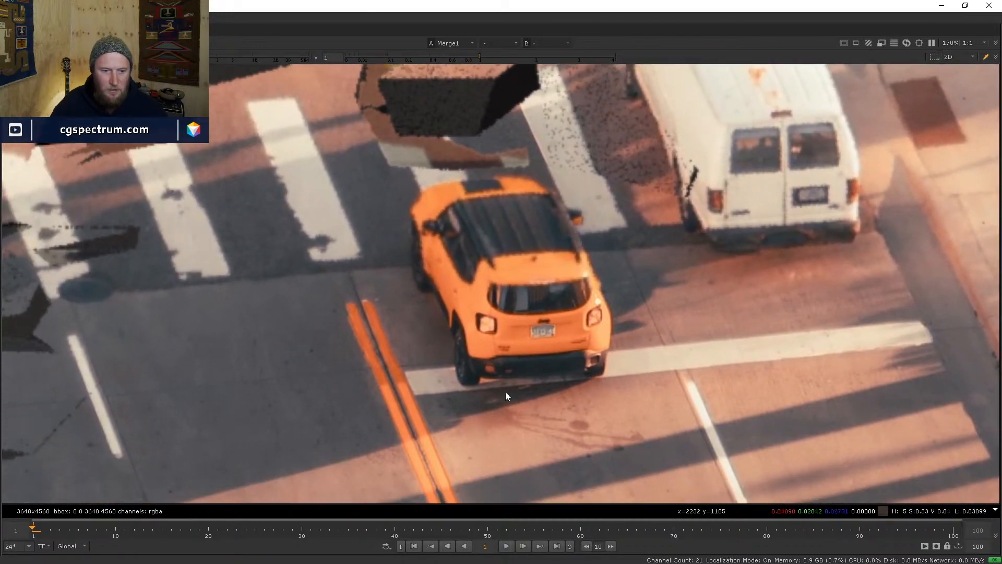
{"action": "scroll", "coordinate": [472, 395], "scroll_direction": "up", "scroll_amount": 2}
{"action": "scroll", "coordinate": [469, 389], "scroll_direction": "up", "scroll_amount": 1}
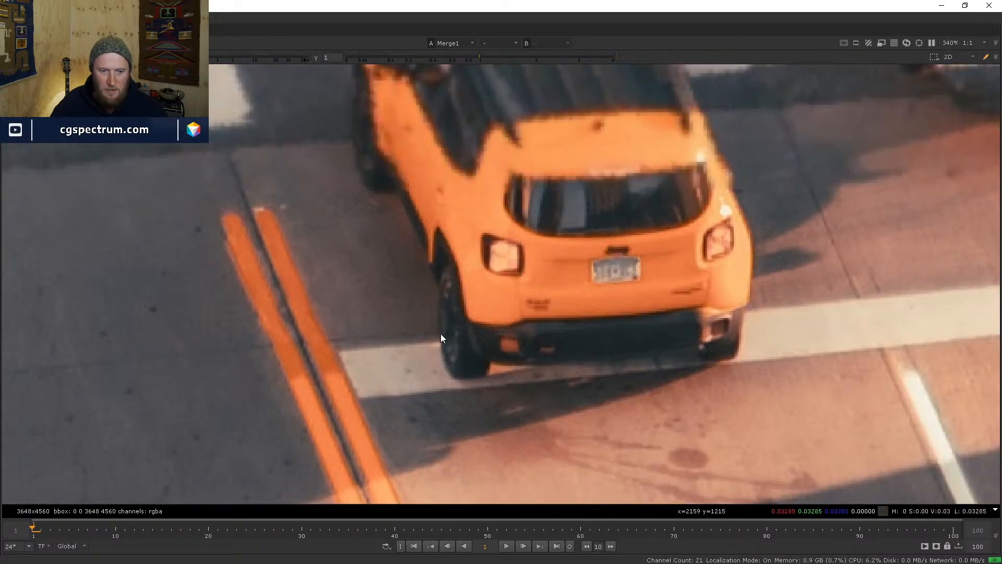
{"action": "scroll", "coordinate": [425, 306], "scroll_direction": "down", "scroll_amount": 3}
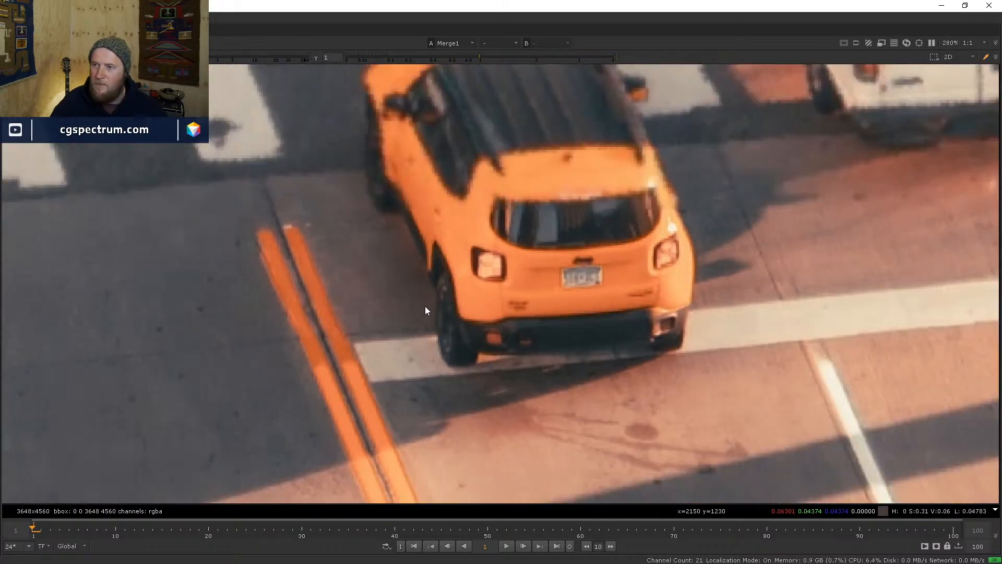
{"action": "scroll", "coordinate": [433, 299], "scroll_direction": "down", "scroll_amount": 4}
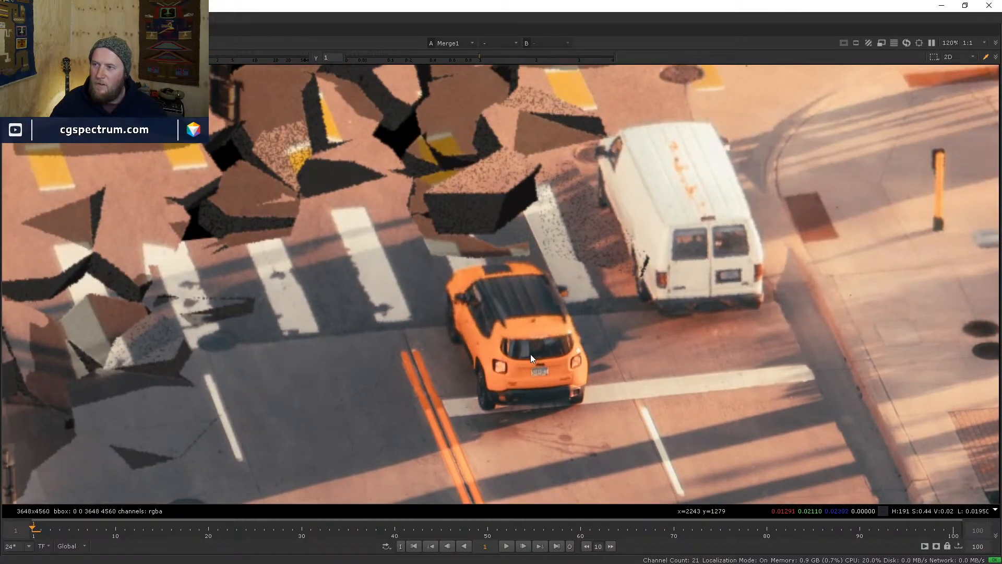
{"action": "scroll", "coordinate": [516, 352], "scroll_direction": "down", "scroll_amount": 4}
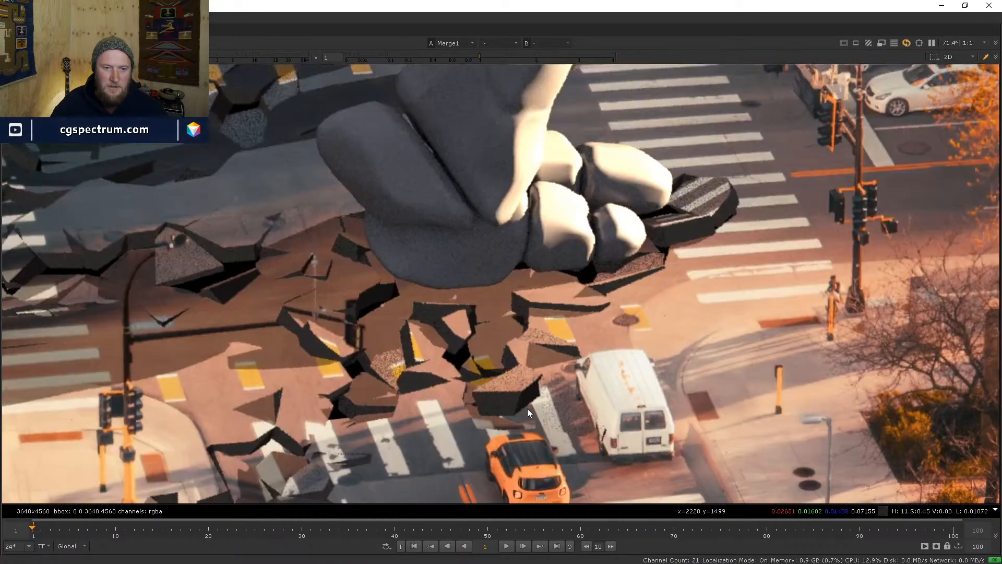
{"action": "middle_click_drag", "start_coordinate": [527, 408], "coordinate": [487, 277]}
{"action": "scroll", "coordinate": [505, 338], "scroll_direction": "up", "scroll_amount": 4}
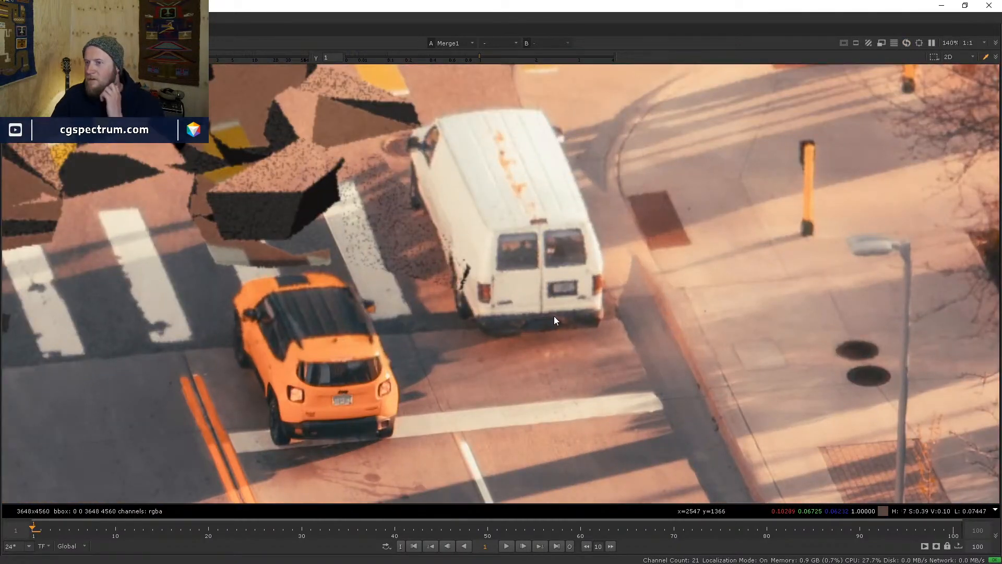
{"action": "scroll", "coordinate": [470, 316], "scroll_direction": "down", "scroll_amount": 7}
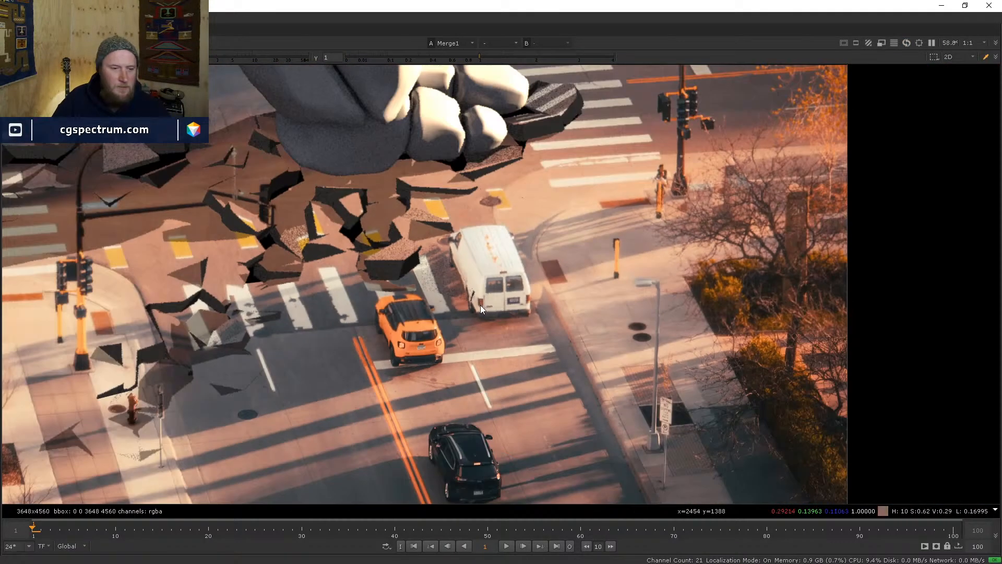
{"action": "middle_click_drag", "start_coordinate": [481, 305], "coordinate": [547, 440]}
{"action": "scroll", "coordinate": [508, 340], "scroll_direction": "up", "scroll_amount": 7}
{"action": "scroll", "coordinate": [545, 437], "scroll_direction": "down", "scroll_amount": 5}
{"action": "middle_click_drag", "start_coordinate": [498, 208], "coordinate": [508, 428]}
{"action": "scroll", "coordinate": [505, 422], "scroll_direction": "down", "scroll_amount": 4}
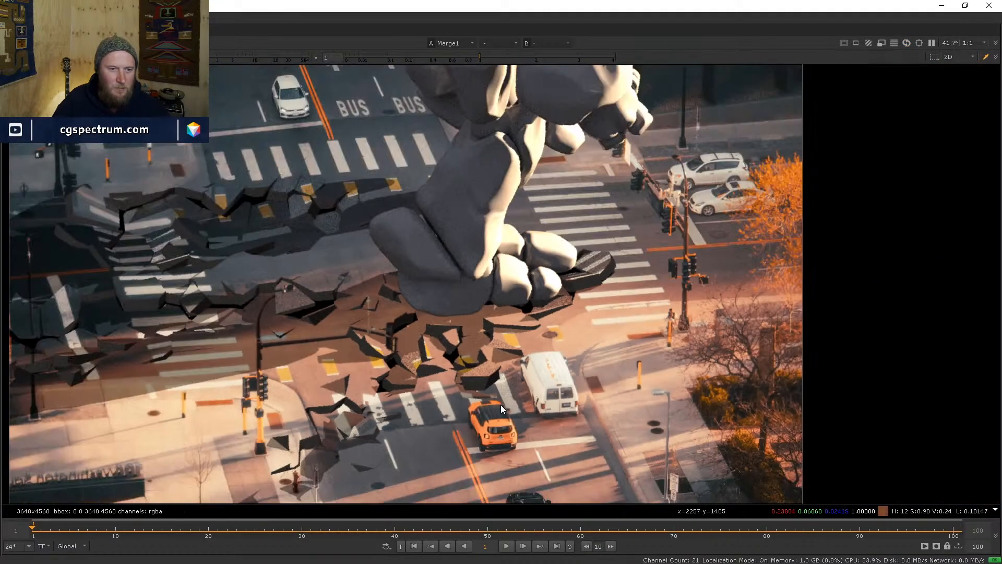
{"action": "scroll", "coordinate": [501, 402], "scroll_direction": "down", "scroll_amount": 5}
{"action": "scroll", "coordinate": [513, 422], "scroll_direction": "up", "scroll_amount": 4}
{"action": "middle_click_drag", "start_coordinate": [528, 392], "coordinate": [456, 352]}
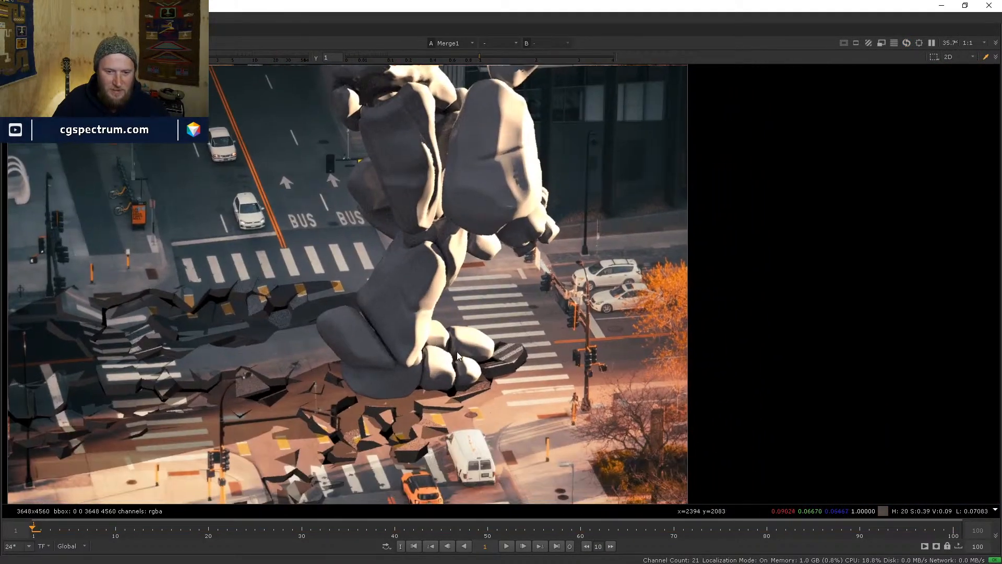
{"action": "scroll", "coordinate": [457, 355], "scroll_direction": "up", "scroll_amount": 4}
{"action": "scroll", "coordinate": [499, 372], "scroll_direction": "down", "scroll_amount": 5}
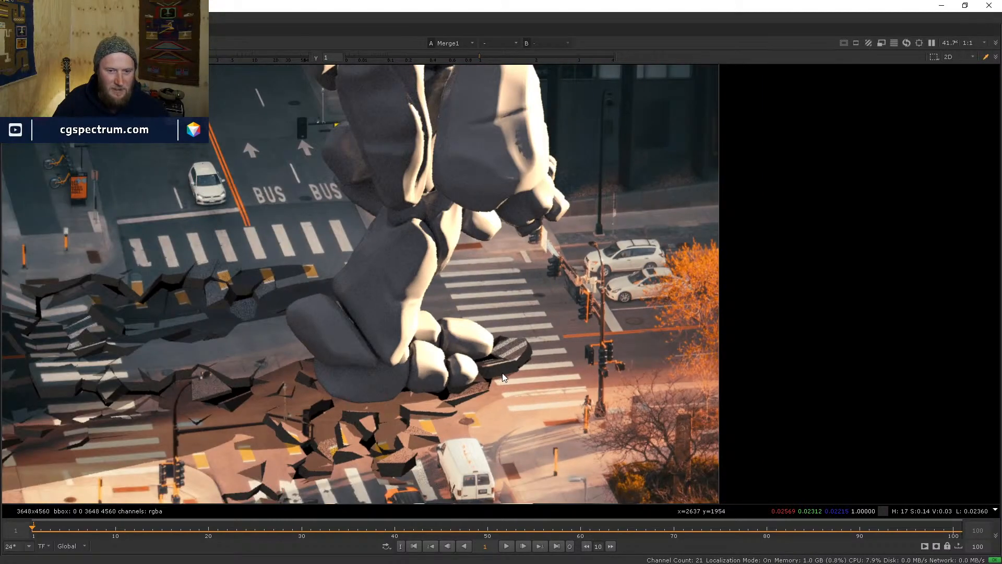
{"action": "scroll", "coordinate": [530, 396], "scroll_direction": "up", "scroll_amount": 2}
{"action": "scroll", "coordinate": [419, 297], "scroll_direction": "up", "scroll_amount": 2}
{"action": "scroll", "coordinate": [406, 292], "scroll_direction": "up", "scroll_amount": 4}
{"action": "scroll", "coordinate": [406, 290], "scroll_direction": "down", "scroll_amount": 5}
{"action": "scroll", "coordinate": [395, 274], "scroll_direction": "up", "scroll_amount": 5}
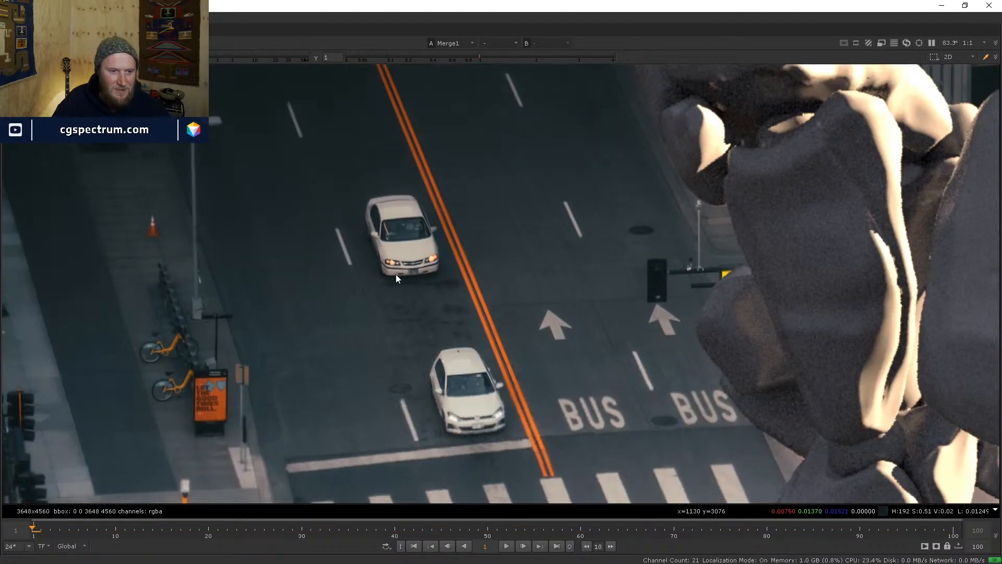
{"action": "scroll", "coordinate": [393, 276], "scroll_direction": "down", "scroll_amount": 3}
{"action": "middle_click_drag", "start_coordinate": [580, 473], "coordinate": [453, 253]}
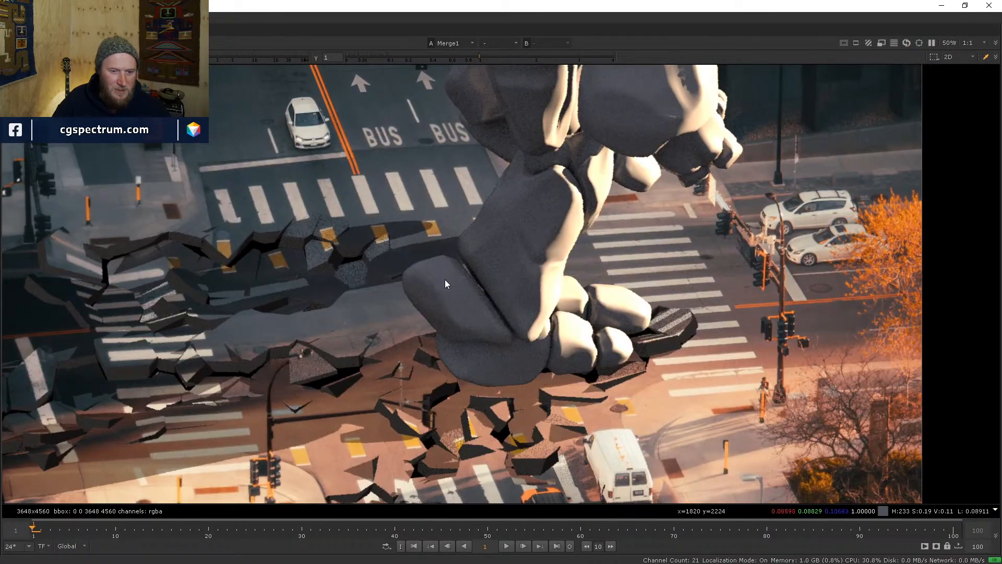
{"action": "scroll", "coordinate": [445, 280], "scroll_direction": "down", "scroll_amount": 2}
{"action": "middle_click_drag", "start_coordinate": [507, 338], "coordinate": [469, 237]}
{"action": "scroll", "coordinate": [457, 255], "scroll_direction": "down", "scroll_amount": 2}
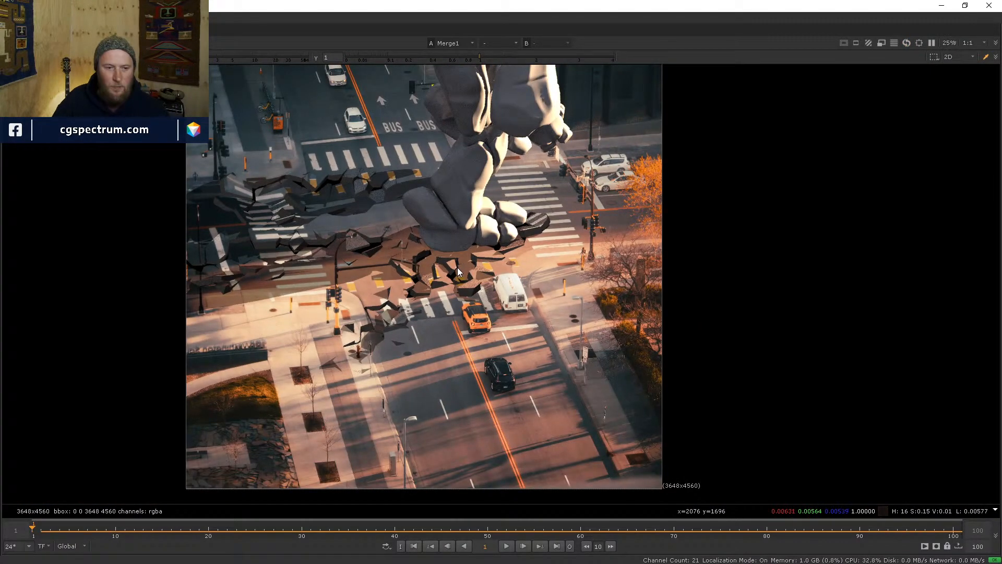
{"action": "scroll", "coordinate": [480, 276], "scroll_direction": "up", "scroll_amount": 1}
{"action": "middle_click_drag", "start_coordinate": [590, 245], "coordinate": [528, 297]}
{"action": "scroll", "coordinate": [571, 266], "scroll_direction": "up", "scroll_amount": 2}
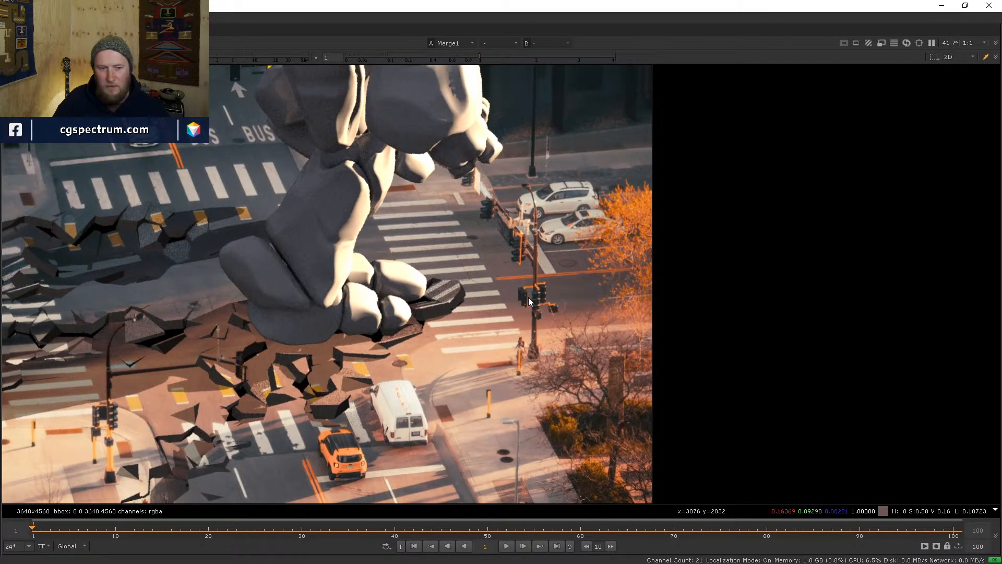
{"action": "scroll", "coordinate": [532, 286], "scroll_direction": "up", "scroll_amount": 2}
{"action": "scroll", "coordinate": [447, 301], "scroll_direction": "down", "scroll_amount": 1}
{"action": "scroll", "coordinate": [447, 302], "scroll_direction": "down", "scroll_amount": 1}
{"action": "middle_click_drag", "start_coordinate": [428, 308], "coordinate": [523, 303]}
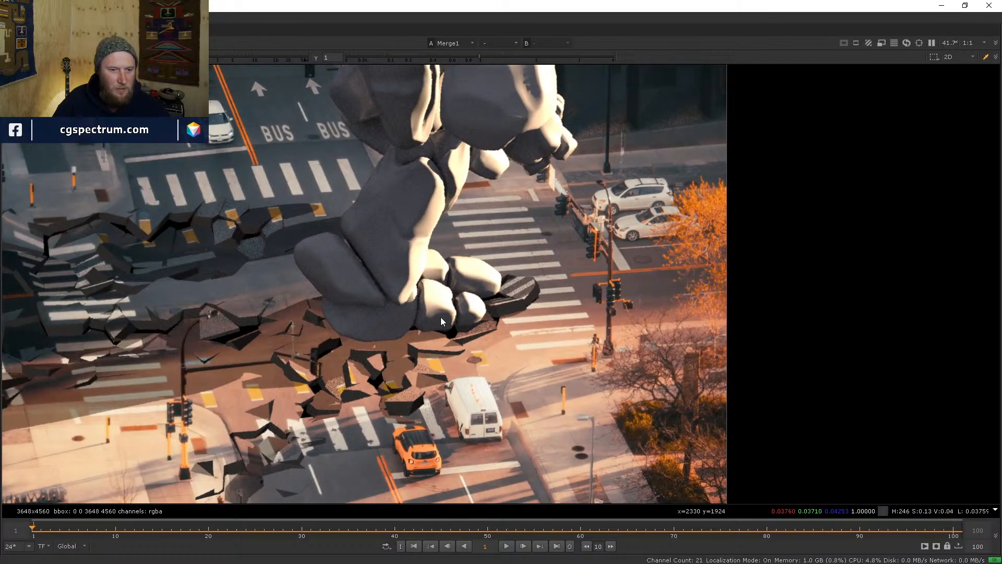
{"action": "scroll", "coordinate": [372, 333], "scroll_direction": "down", "scroll_amount": 2}
{"action": "middle_click_drag", "start_coordinate": [346, 317], "coordinate": [406, 320]}
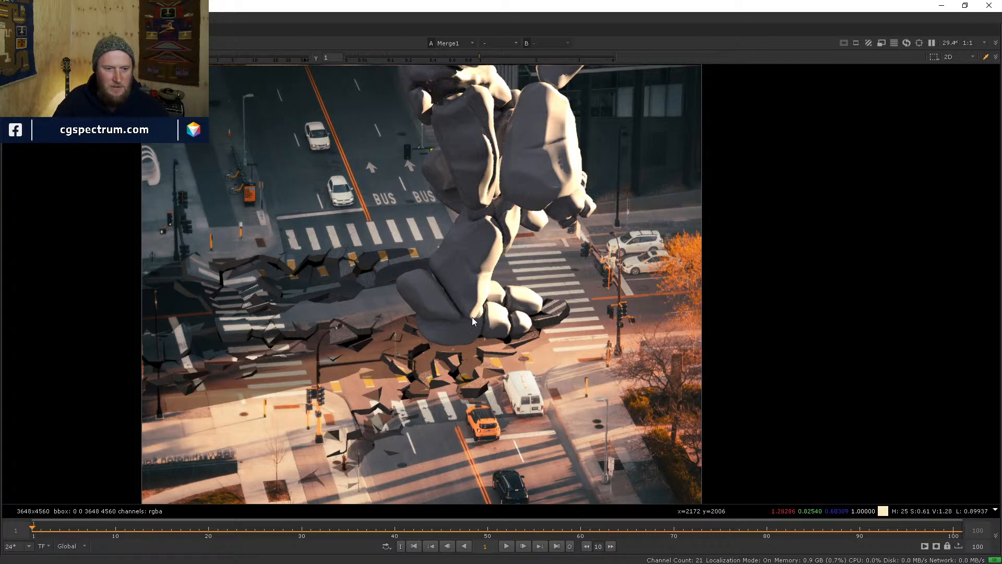
{"action": "scroll", "coordinate": [469, 317], "scroll_direction": "down", "scroll_amount": 1}
{"action": "scroll", "coordinate": [500, 323], "scroll_direction": "down", "scroll_amount": 2}
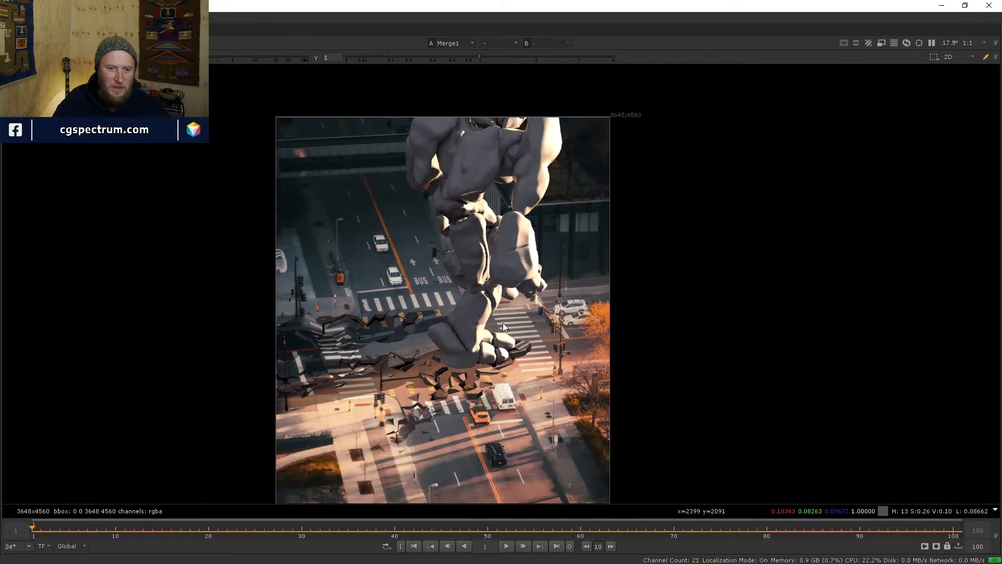
{"action": "scroll", "coordinate": [471, 329], "scroll_direction": "up", "scroll_amount": 4}
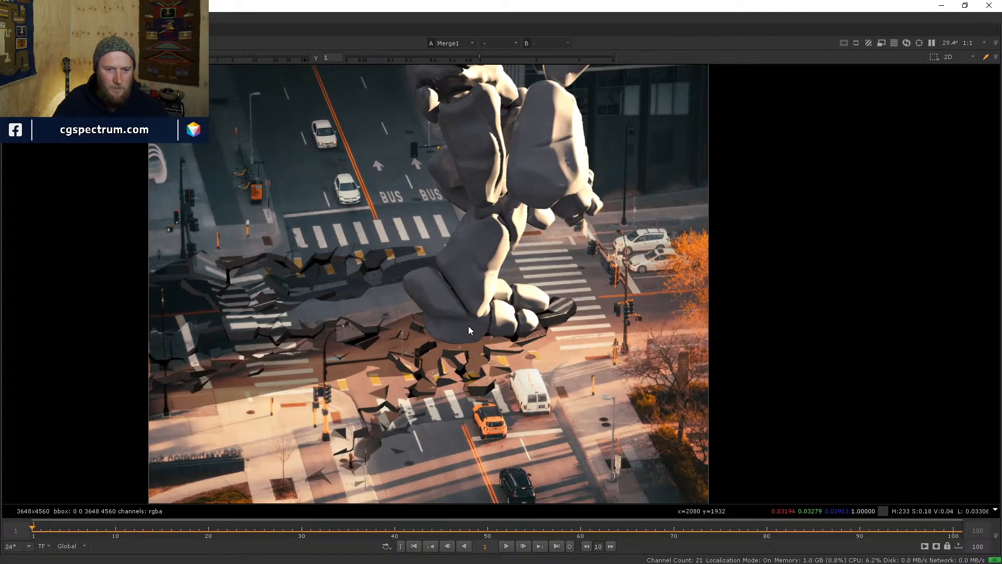
{"action": "scroll", "coordinate": [469, 326], "scroll_direction": "down", "scroll_amount": 3}
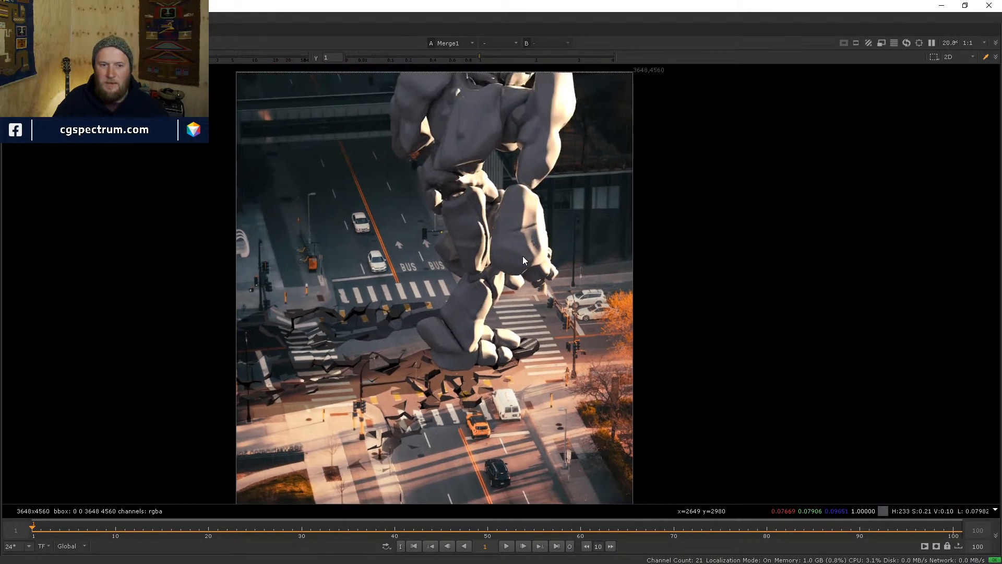
{"action": "scroll", "coordinate": [531, 227], "scroll_direction": "down", "scroll_amount": 1}
{"action": "mouse_move", "coordinate": [532, 228]}
{"action": "middle_mouse_down"}
{"action": "mouse_move", "coordinate": [535, 217]}
{"action": "mouse_move", "coordinate": [533, 227]}
{"action": "middle_mouse_up"}
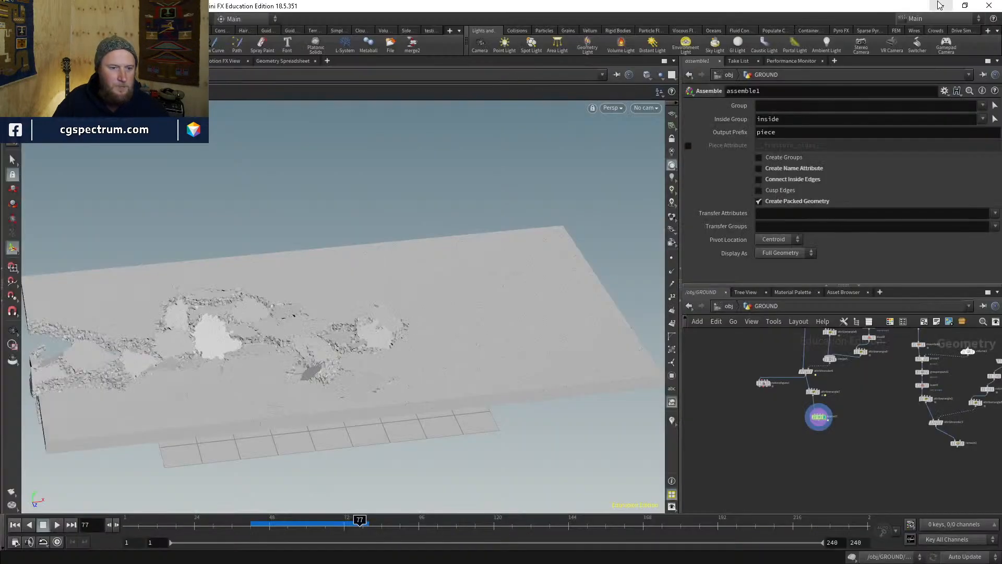
- Return from Nuke to Houdini and orbit the viewport around the fractured ground slab
{"action": "left_click", "coordinate": [941, 5]}
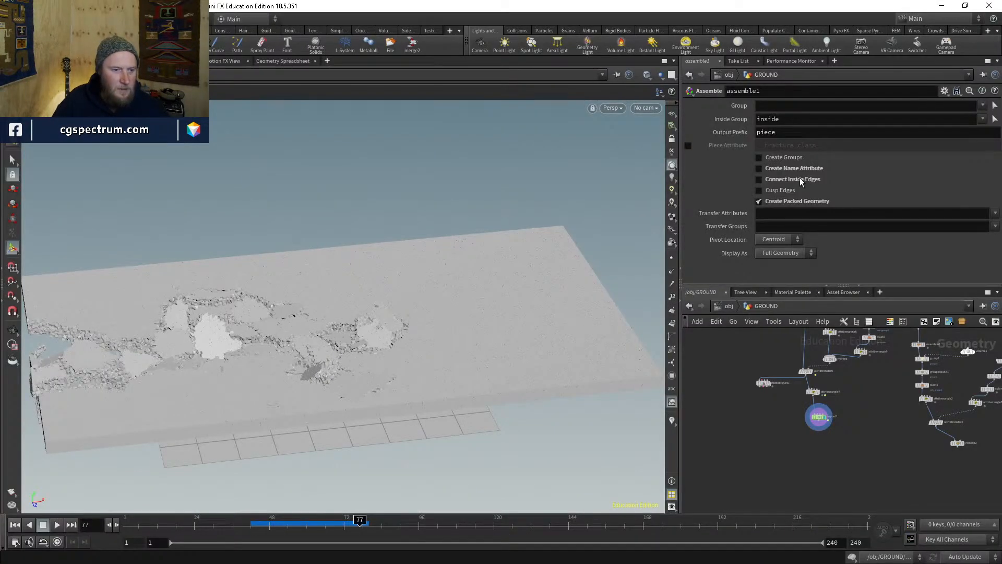
{"action": "left_click_drag", "start_coordinate": [405, 331], "coordinate": [403, 364], "text": "alt"}
{"action": "middle_click_drag", "start_coordinate": [339, 392], "coordinate": [423, 402], "text": "alt"}
{"action": "left_click_drag", "start_coordinate": [423, 403], "coordinate": [444, 387], "text": "alt"}
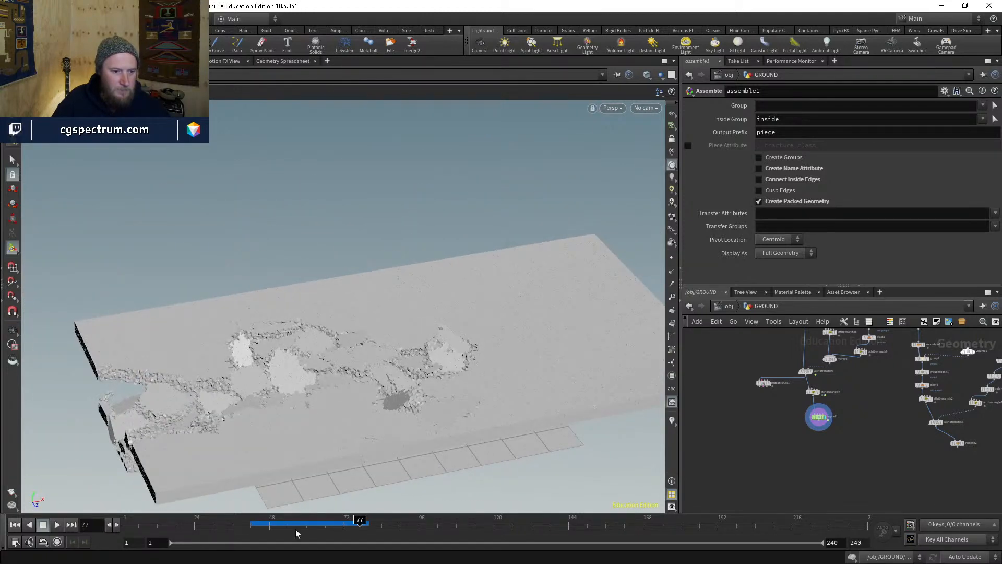
{"action": "left_click_drag", "start_coordinate": [326, 483], "coordinate": [342, 440], "text": "alt"}
{"action": "middle_click_drag", "start_coordinate": [342, 440], "coordinate": [315, 405], "text": "alt"}
{"action": "right_click_drag", "start_coordinate": [316, 405], "coordinate": [267, 421], "text": "alt"}
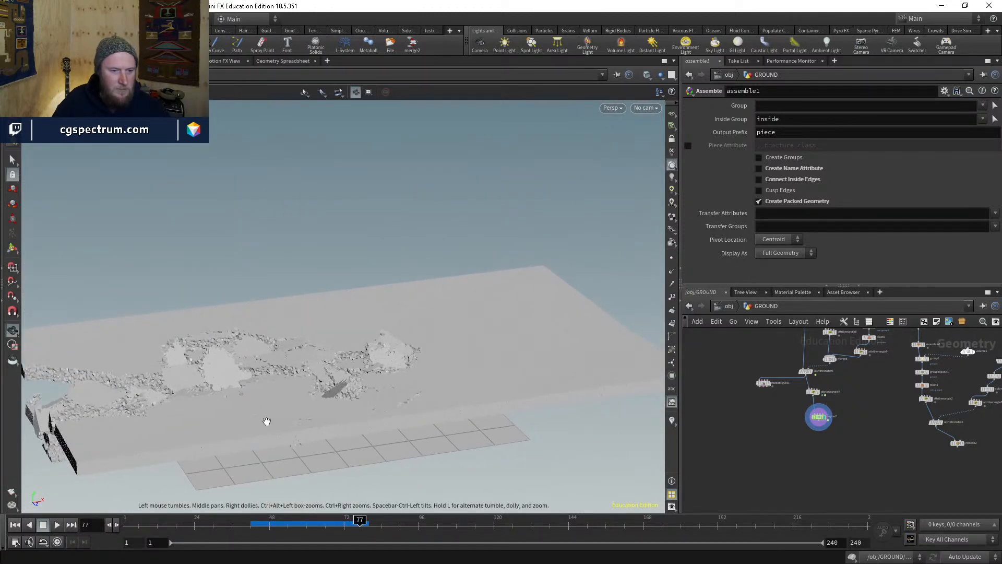
{"action": "left_click_drag", "start_coordinate": [266, 422], "coordinate": [268, 452], "text": "alt"}
{"action": "right_click_drag", "start_coordinate": [269, 452], "coordinate": [253, 454], "text": "alt"}
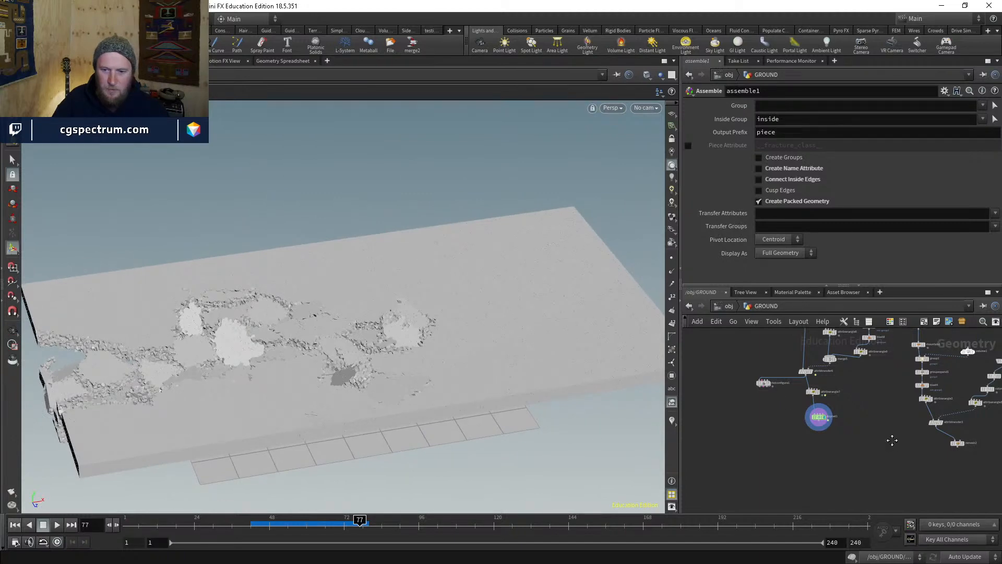
- Add a Merge node (merge6) below dopnet1 and wire dopnet1's output into it
{"action": "middle_click_drag", "start_coordinate": [892, 440], "coordinate": [826, 468]}
{"action": "key", "text": "Tab"}
{"action": "type", "text": "merge"}
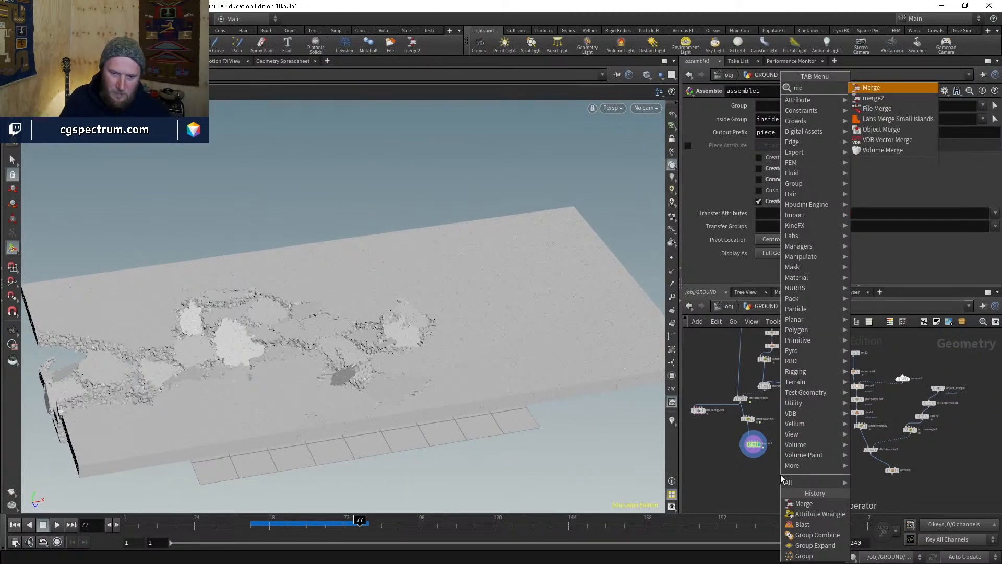
{"action": "key", "text": "Return"}
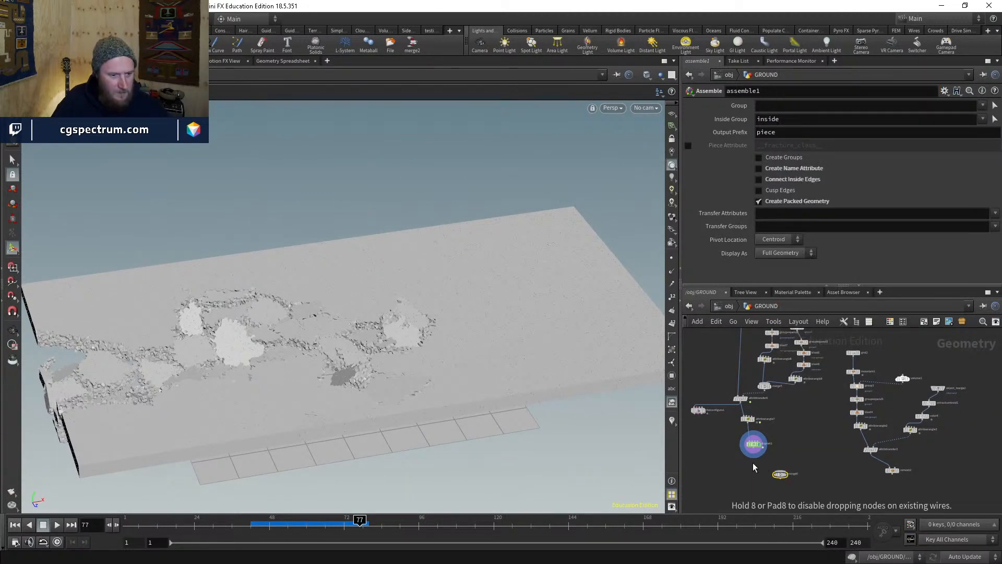
{"action": "left_click", "coordinate": [780, 474]}
{"action": "scroll", "coordinate": [780, 474], "scroll_direction": "up", "scroll_amount": 3}
{"action": "left_click_drag", "start_coordinate": [737, 432], "coordinate": [781, 468]}
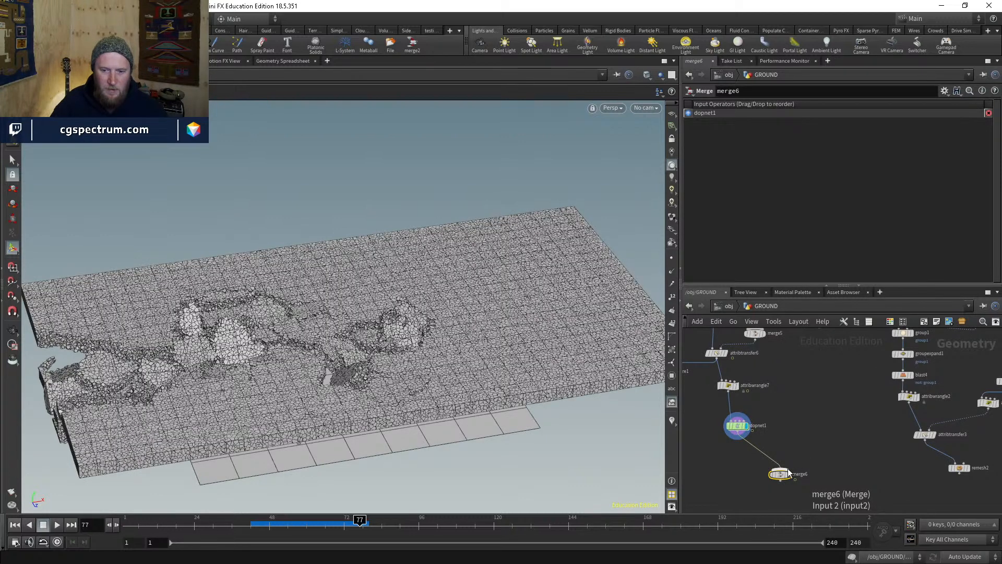
- Connect the rock giant's creature geometry as merge6's second input
{"action": "left_click", "coordinate": [788, 471]}
{"action": "middle_click_drag", "start_coordinate": [831, 439], "coordinate": [814, 509]}
{"action": "middle_click_drag", "start_coordinate": [861, 366], "coordinate": [851, 470]}
{"action": "middle_click_drag", "start_coordinate": [882, 387], "coordinate": [861, 505]}
{"action": "middle_click_drag", "start_coordinate": [883, 360], "coordinate": [873, 463]}
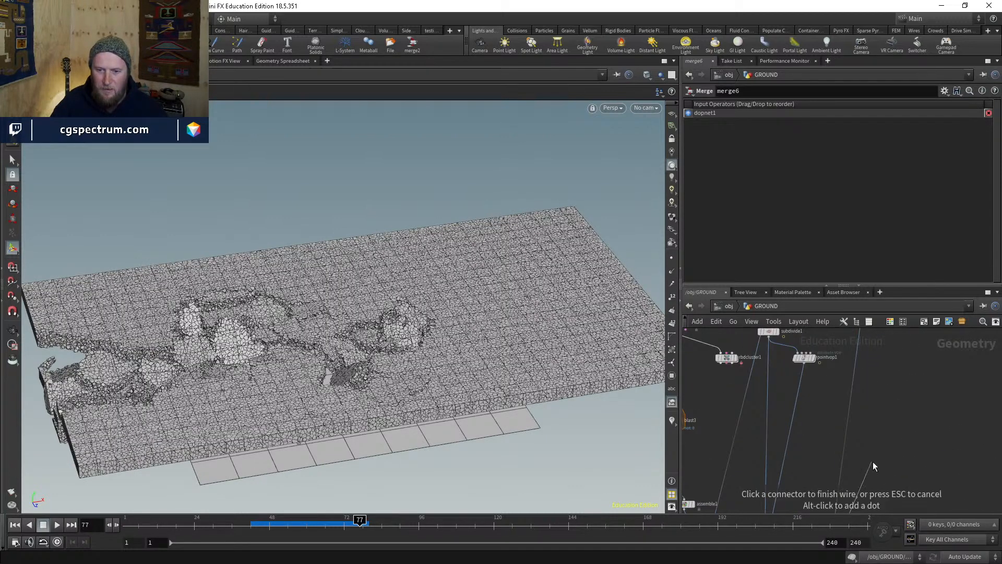
{"action": "middle_click_drag", "start_coordinate": [875, 406], "coordinate": [892, 512]}
{"action": "middle_click_drag", "start_coordinate": [873, 360], "coordinate": [857, 433]}
{"action": "middle_click_drag", "start_coordinate": [851, 394], "coordinate": [848, 436]}
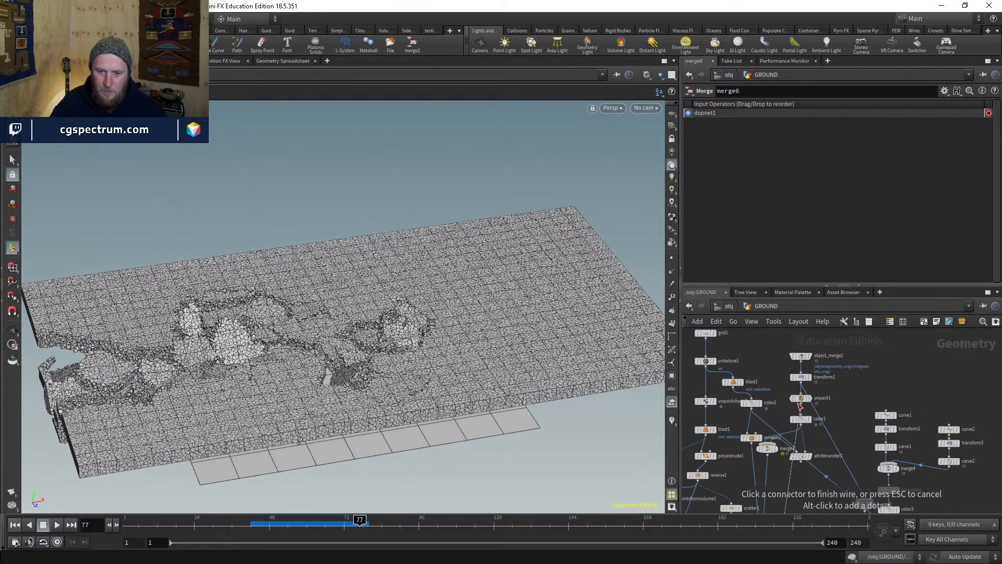
{"action": "left_click", "coordinate": [801, 425]}
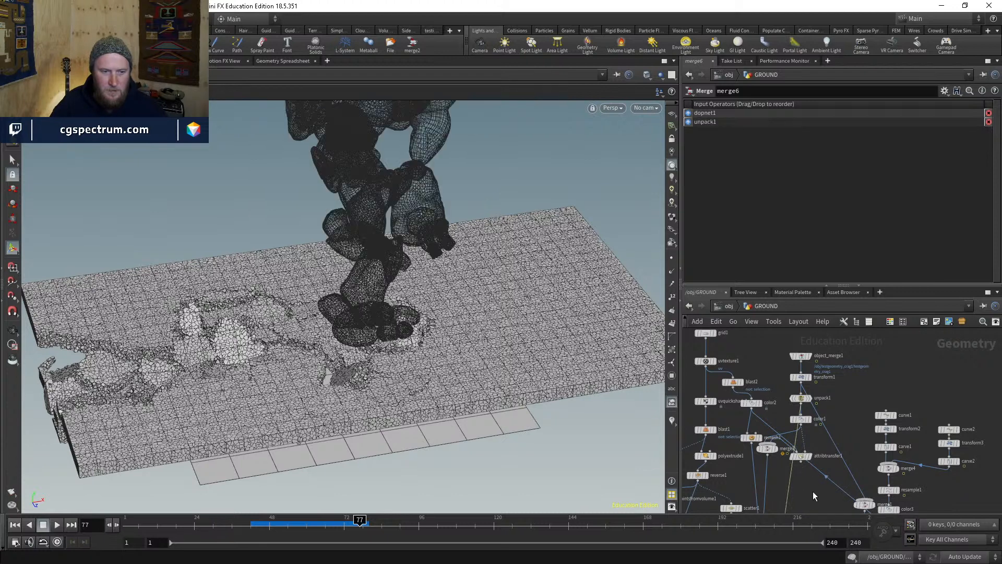
- Show merge6's combined slab and giant, pulling the viewport back slightly from the giant
{"action": "middle_click_drag", "start_coordinate": [816, 490], "coordinate": [823, 357]}
{"action": "middle_click_drag", "start_coordinate": [832, 444], "coordinate": [842, 344]}
{"action": "middle_click_drag", "start_coordinate": [843, 501], "coordinate": [842, 373]}
{"action": "middle_click_drag", "start_coordinate": [871, 473], "coordinate": [886, 361]}
{"action": "middle_click_drag", "start_coordinate": [894, 500], "coordinate": [899, 432]}
{"action": "middle_click_drag", "start_coordinate": [816, 509], "coordinate": [830, 441]}
{"action": "scroll", "coordinate": [767, 428], "scroll_direction": "up", "scroll_amount": 4}
{"action": "mouse_move", "coordinate": [746, 416]}
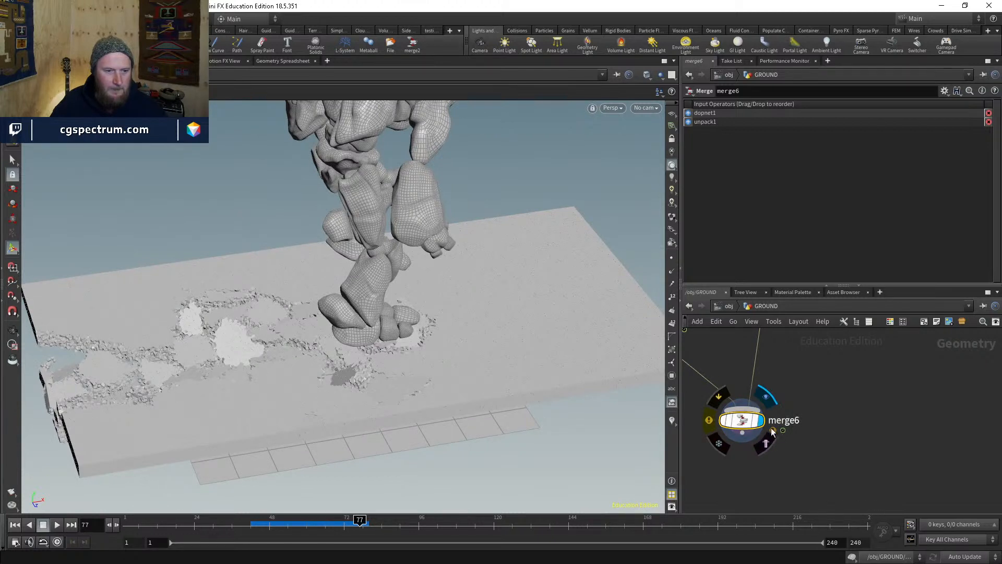
{"action": "key", "text": "Escape"}
{"action": "right_click_drag", "start_coordinate": [500, 330], "coordinate": [493, 340], "text": "alt"}
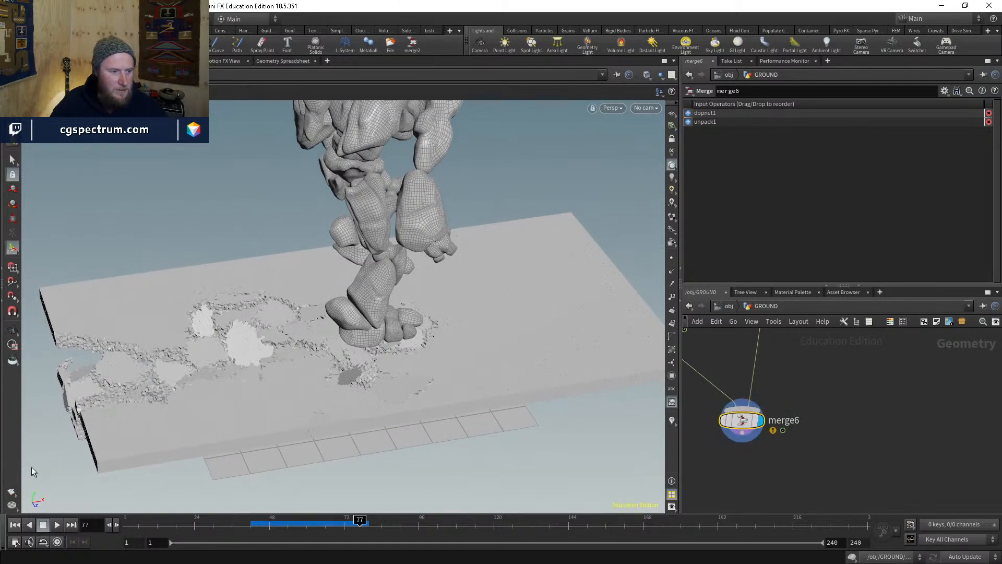
- Set the viewport background Color Scheme to Dark in Display Options
{"action": "left_click", "coordinate": [11, 492]}
{"action": "left_click", "coordinate": [297, 237]}
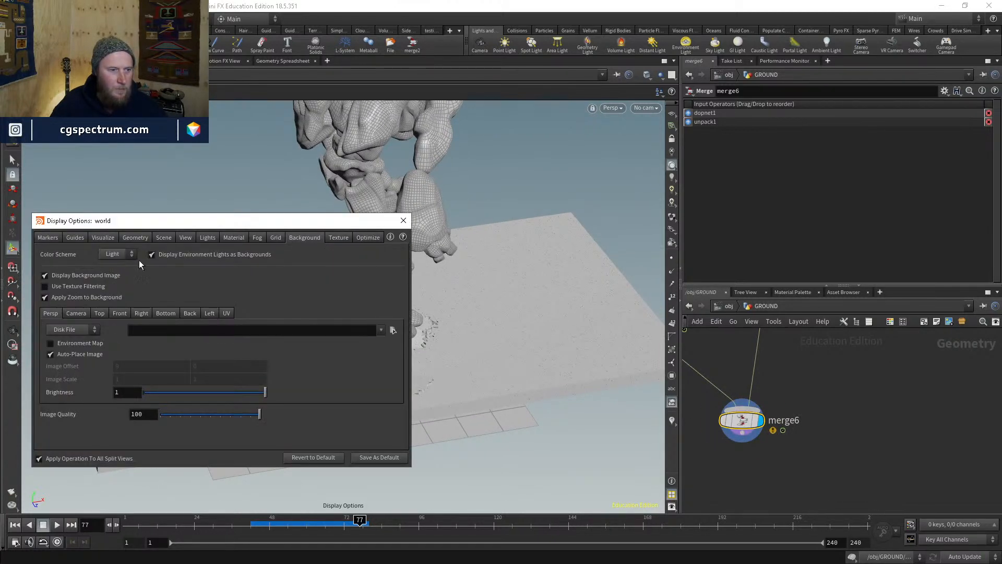
{"action": "left_click", "coordinate": [115, 254]}
{"action": "left_click", "coordinate": [120, 276]}
{"action": "left_click_drag", "start_coordinate": [355, 220], "coordinate": [592, 364]}
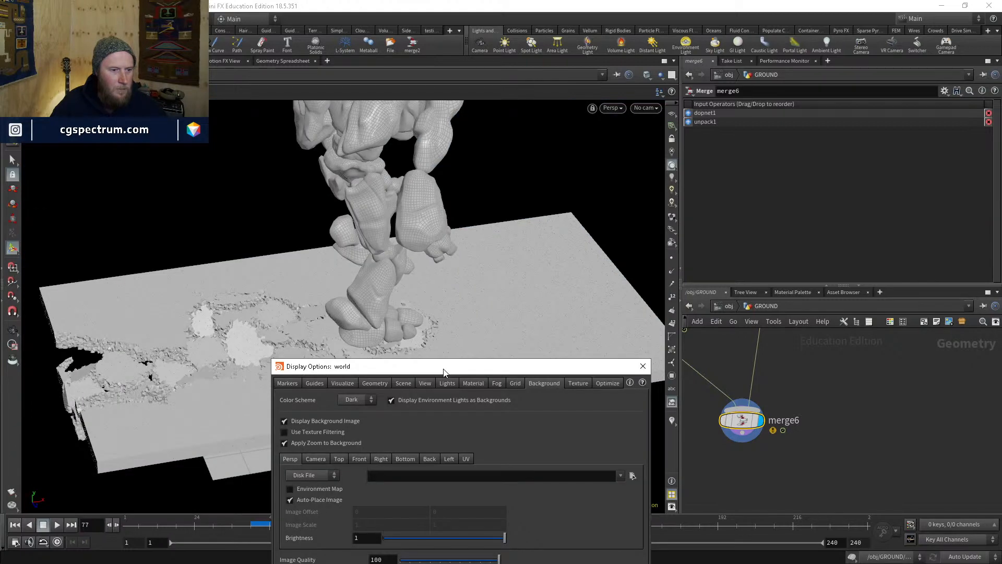
{"action": "left_click", "coordinate": [641, 364]}
- Set dopnet1's Object Merge object filter to *rbd*
{"action": "middle_click_drag", "start_coordinate": [769, 413], "coordinate": [819, 454]}
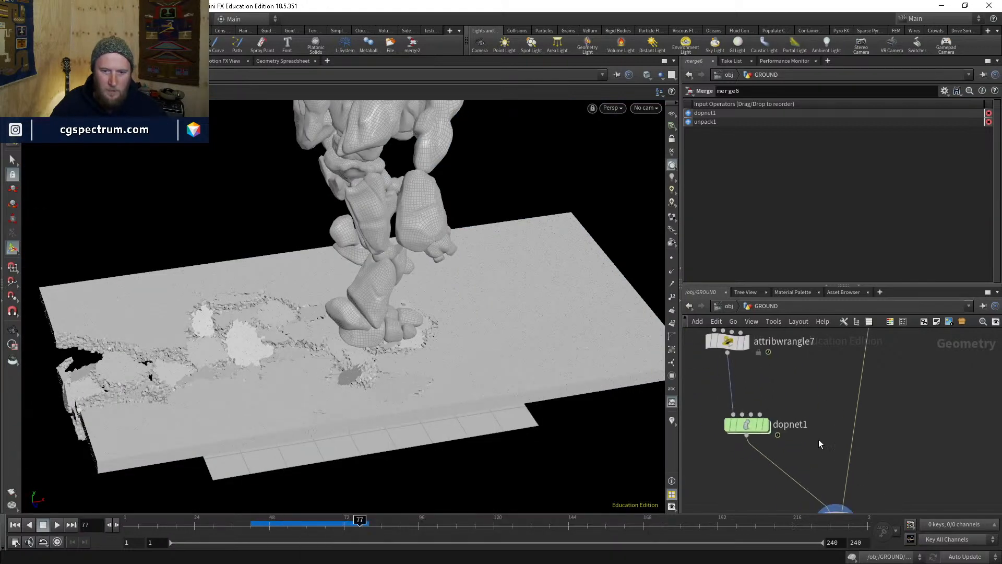
{"action": "left_click", "coordinate": [743, 404]}
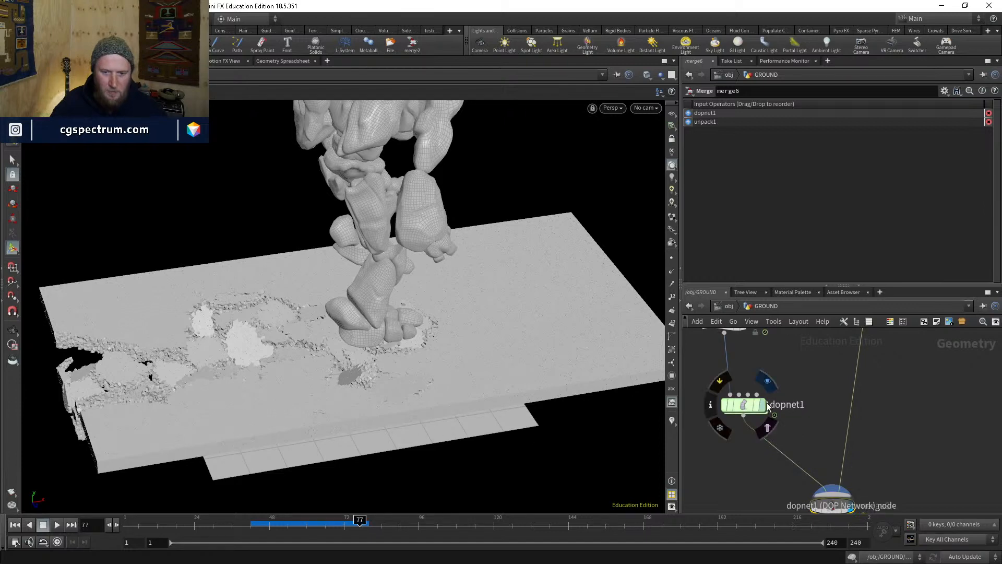
{"action": "left_click", "coordinate": [748, 403]}
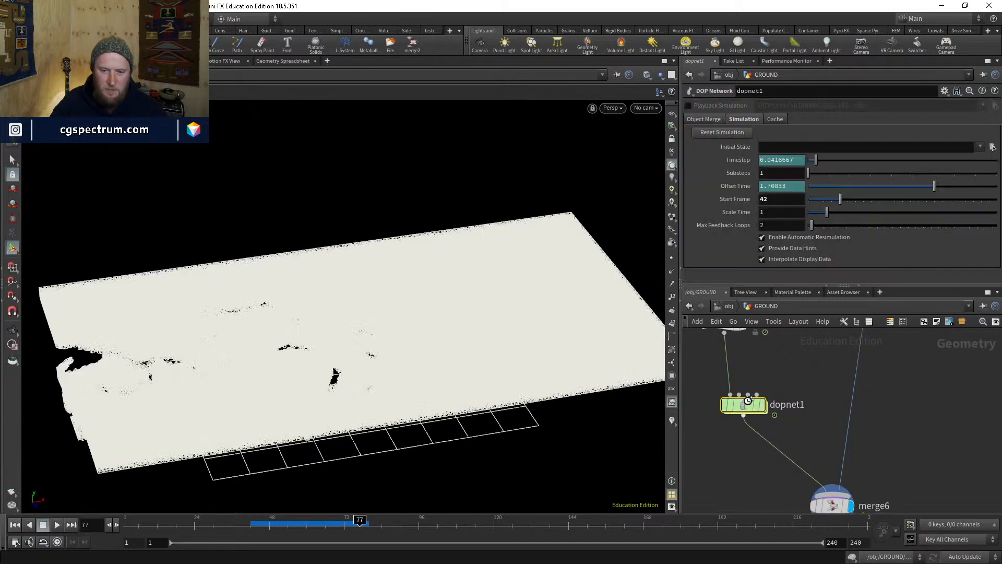
{"action": "left_click", "coordinate": [699, 119]}
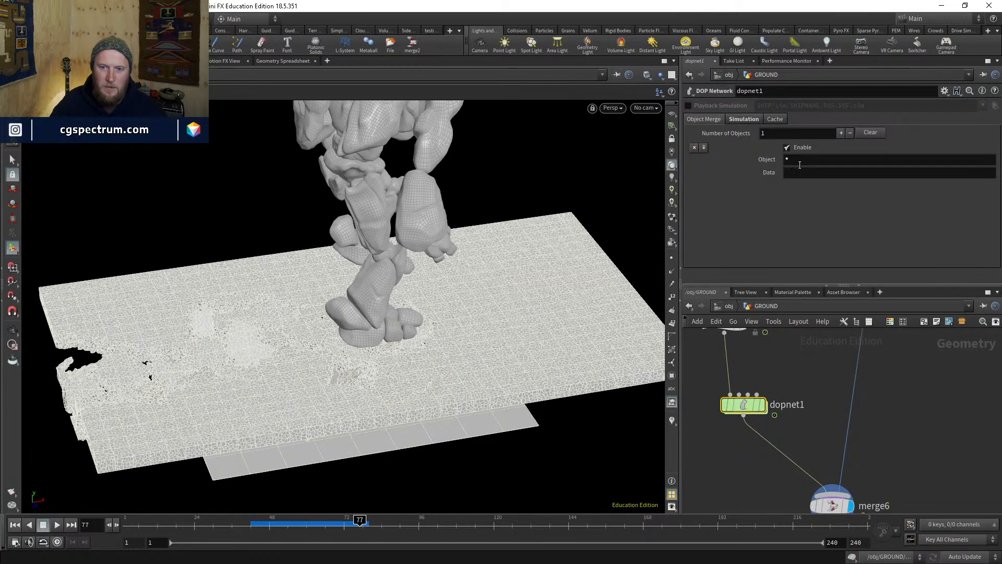
{"action": "left_click", "coordinate": [799, 162]}
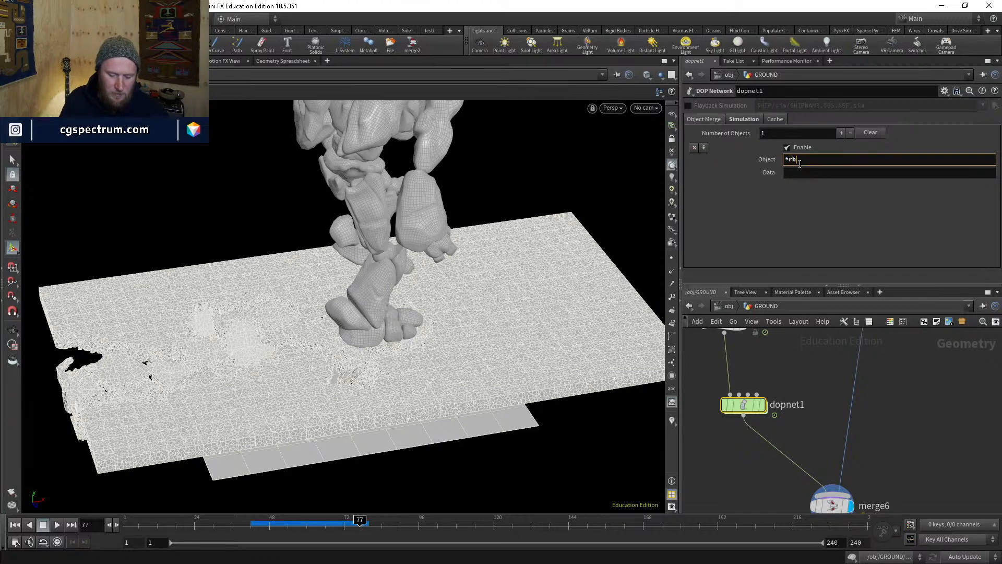
{"action": "key", "text": "Return"}
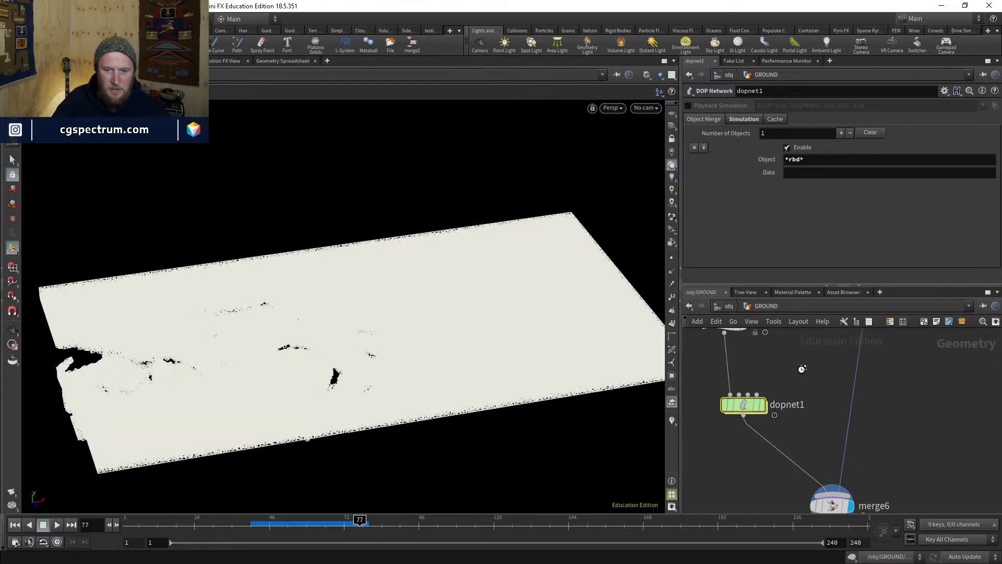
{"action": "middle_click_drag", "start_coordinate": [840, 455], "coordinate": [802, 407]}
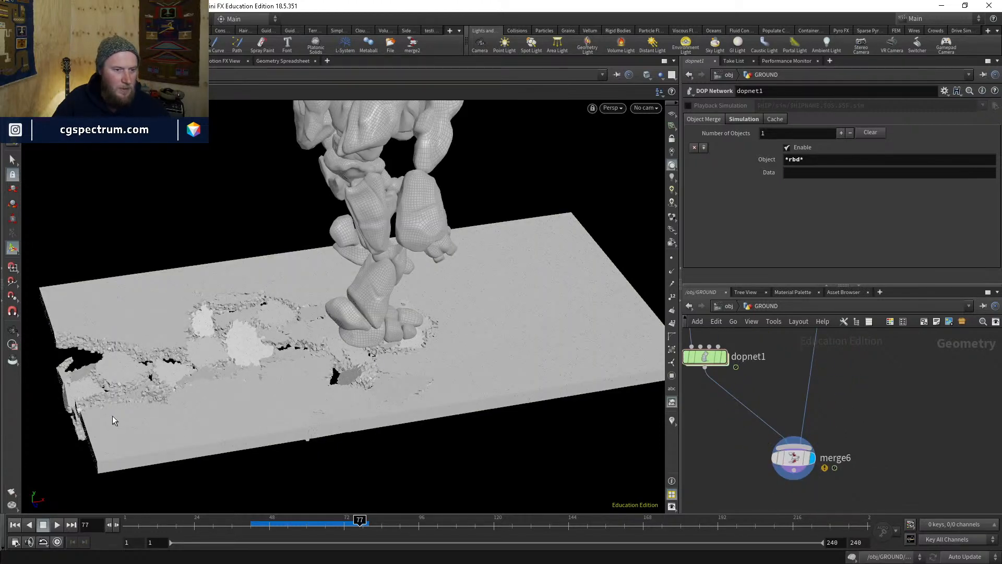
- Enter 12 in the Render Flipbook settings, cancel without rendering, and view dopnet1's timing settings
{"action": "right_click", "coordinate": [16, 488]}
{"action": "left_click", "coordinate": [82, 494]}
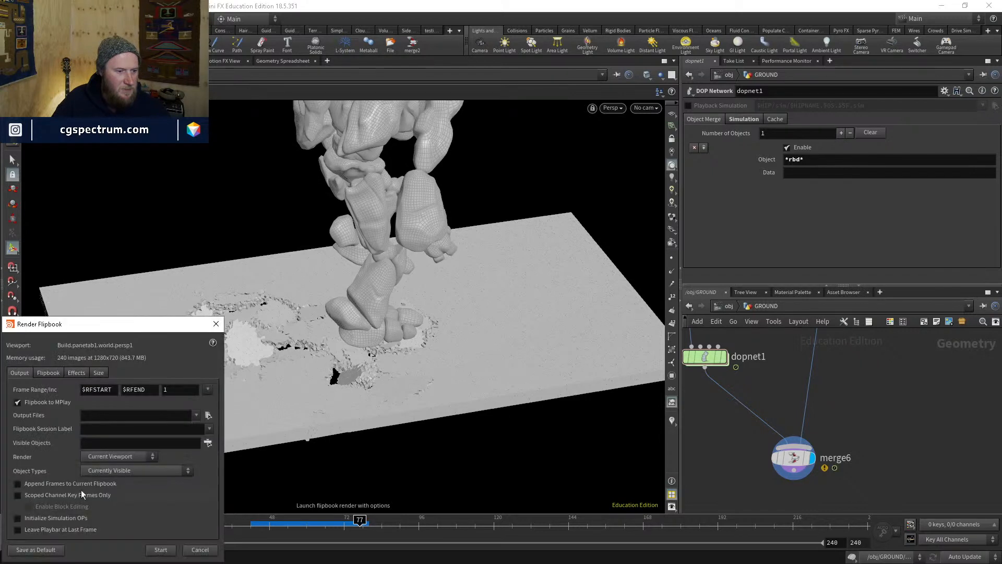
{"action": "left_click", "coordinate": [105, 429]}
{"action": "type", "text": "1231231"}
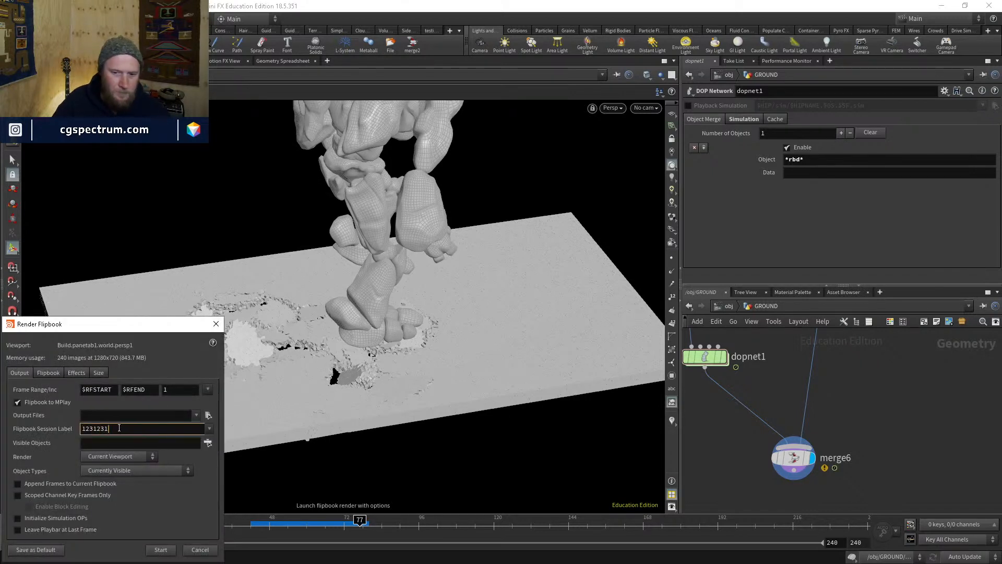
{"action": "left_click", "coordinate": [200, 550]}
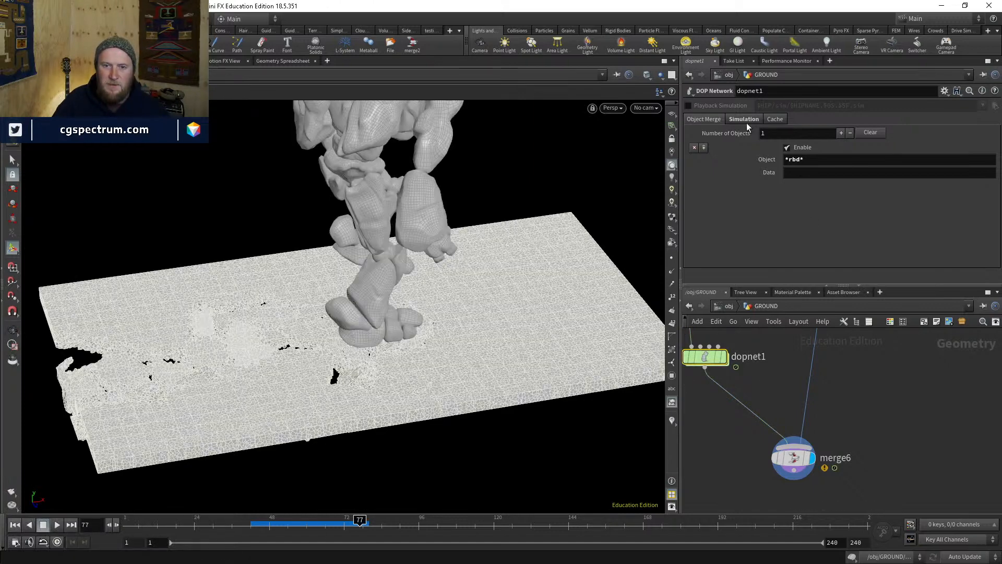
{"action": "left_click", "coordinate": [744, 119]}
- Insert a Switch node, switch1, between dopnet1 and merge6
{"action": "key", "text": "Tab"}
{"action": "type", "text": "swit"}
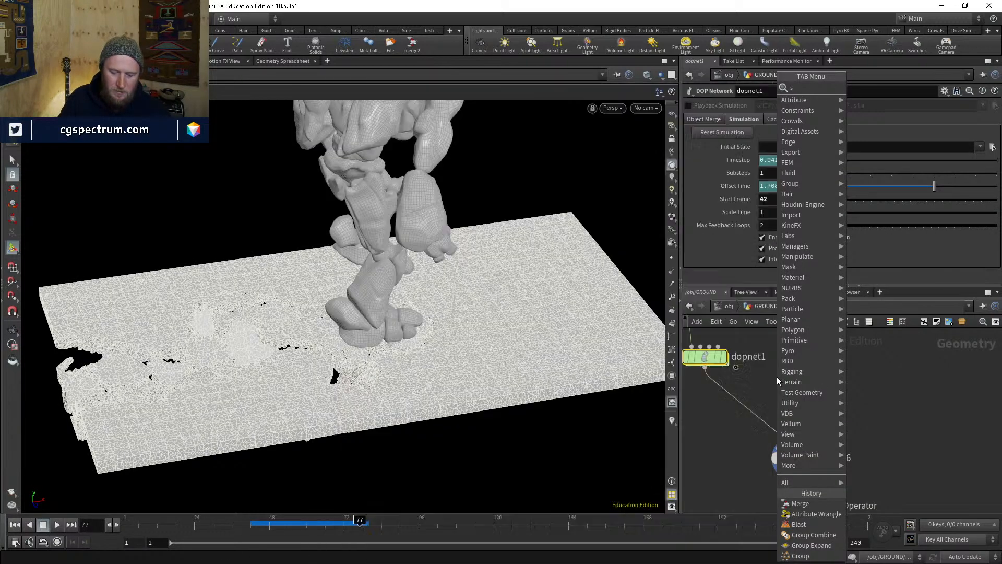
{"action": "key", "text": "Return"}
{"action": "left_click", "coordinate": [776, 377]}
{"action": "left_click_drag", "start_coordinate": [776, 377], "coordinate": [756, 397]}
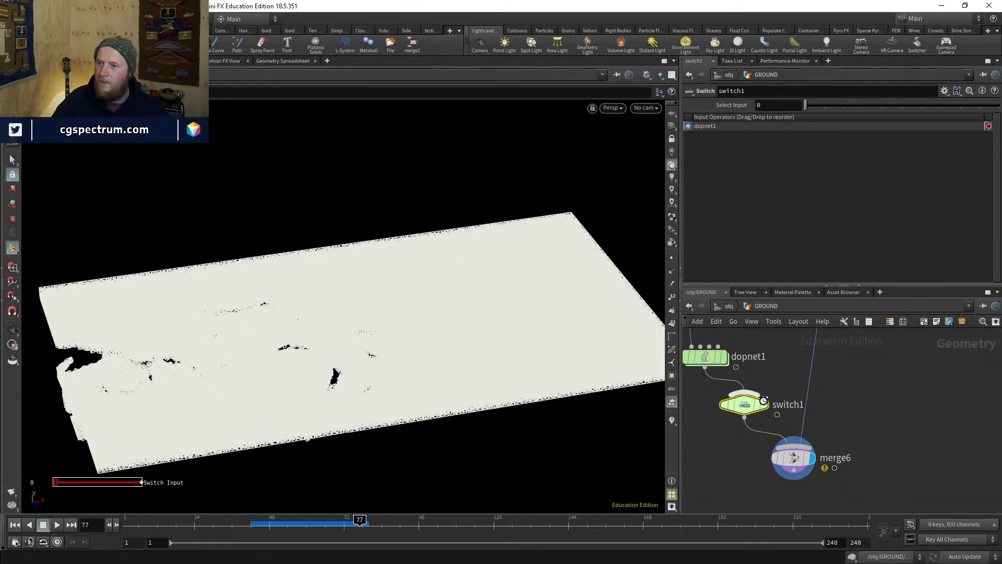
- Wire pointdeform1 into switch1 as its second input
{"action": "left_click", "coordinate": [760, 396]}
{"action": "middle_click_drag", "start_coordinate": [767, 378], "coordinate": [766, 403]}
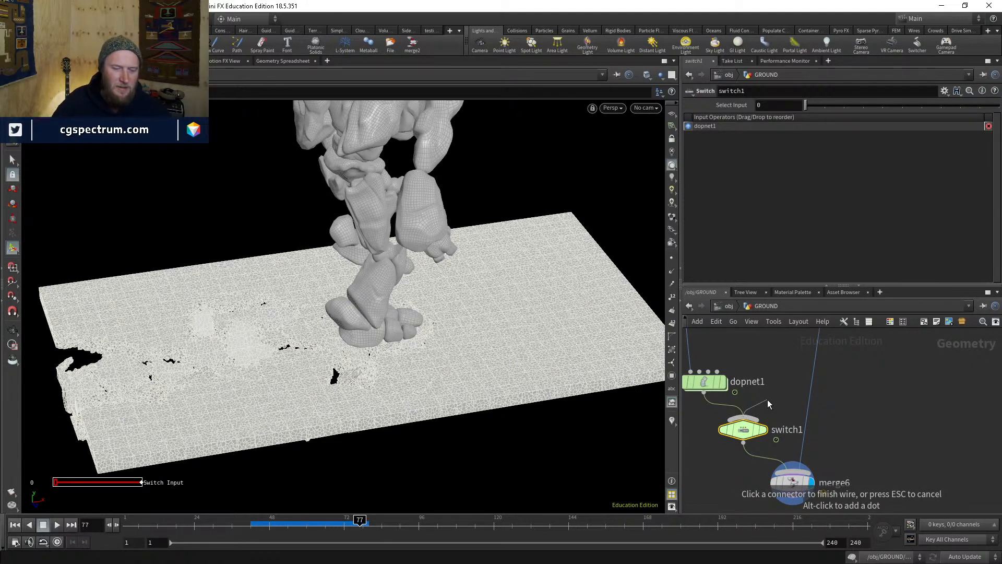
{"action": "scroll", "coordinate": [768, 403], "scroll_direction": "down", "scroll_amount": 1}
{"action": "middle_click_drag", "start_coordinate": [789, 378], "coordinate": [809, 451]}
{"action": "middle_click_drag", "start_coordinate": [802, 414], "coordinate": [809, 468]}
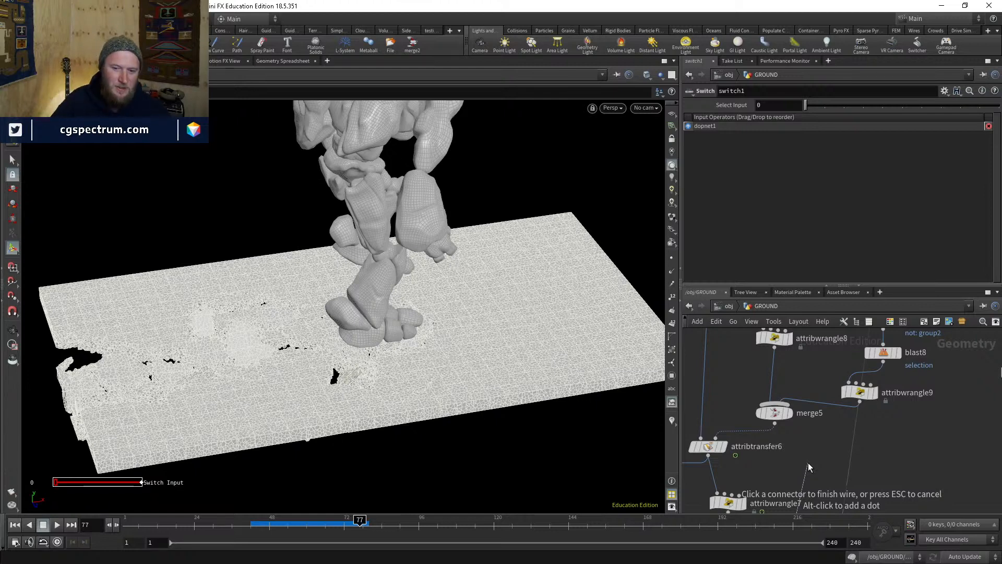
{"action": "scroll", "coordinate": [808, 467], "scroll_direction": "down", "scroll_amount": 3}
{"action": "middle_click_drag", "start_coordinate": [808, 466], "coordinate": [778, 419]}
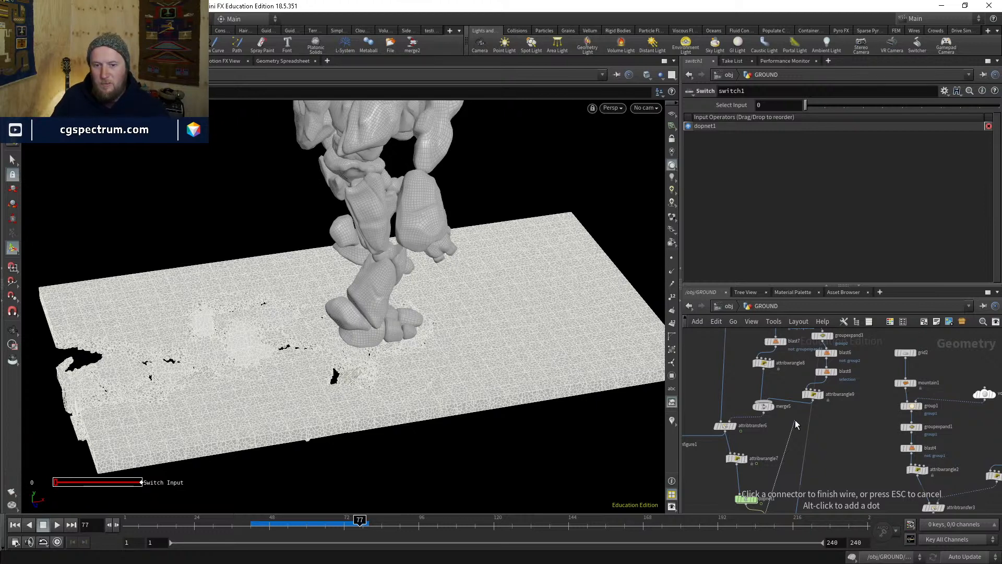
{"action": "scroll", "coordinate": [795, 424], "scroll_direction": "up", "scroll_amount": 2}
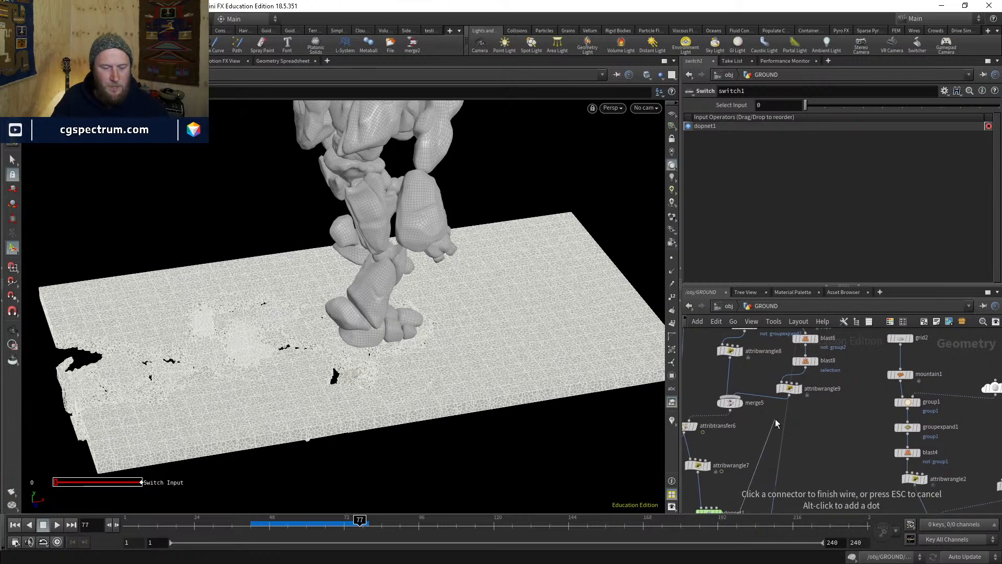
{"action": "middle_click_drag", "start_coordinate": [775, 419], "coordinate": [777, 447]}
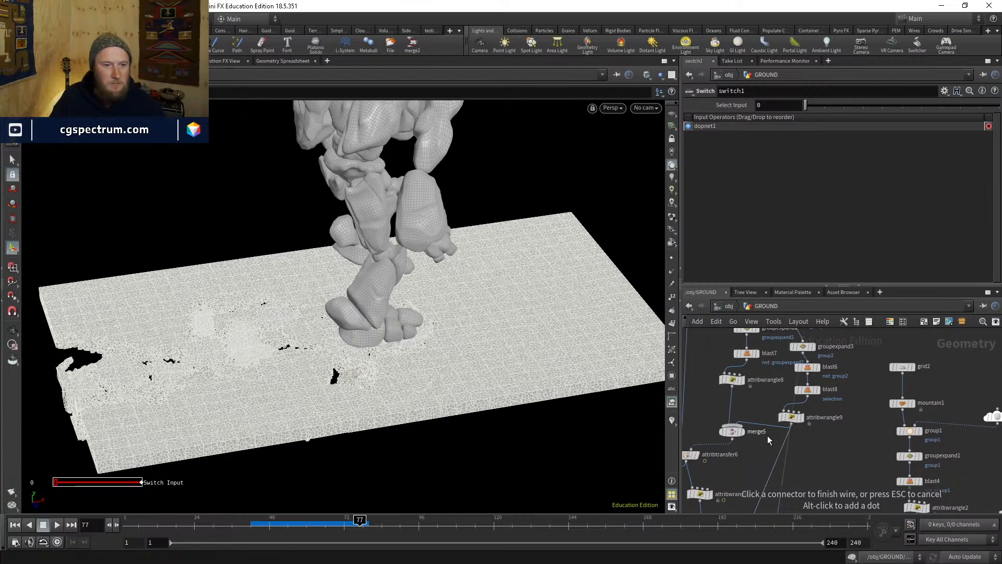
{"action": "middle_click_drag", "start_coordinate": [821, 454], "coordinate": [826, 395]}
{"action": "middle_click_drag", "start_coordinate": [828, 443], "coordinate": [820, 389]}
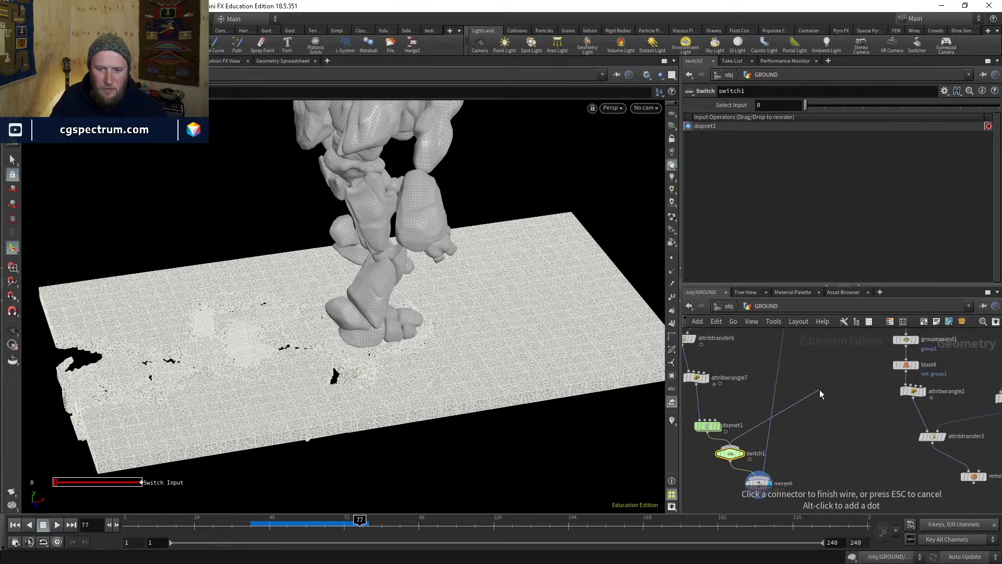
{"action": "middle_click_drag", "start_coordinate": [819, 390], "coordinate": [845, 479]}
{"action": "middle_click_drag", "start_coordinate": [881, 379], "coordinate": [879, 455]}
{"action": "middle_click_drag", "start_coordinate": [844, 376], "coordinate": [831, 440]}
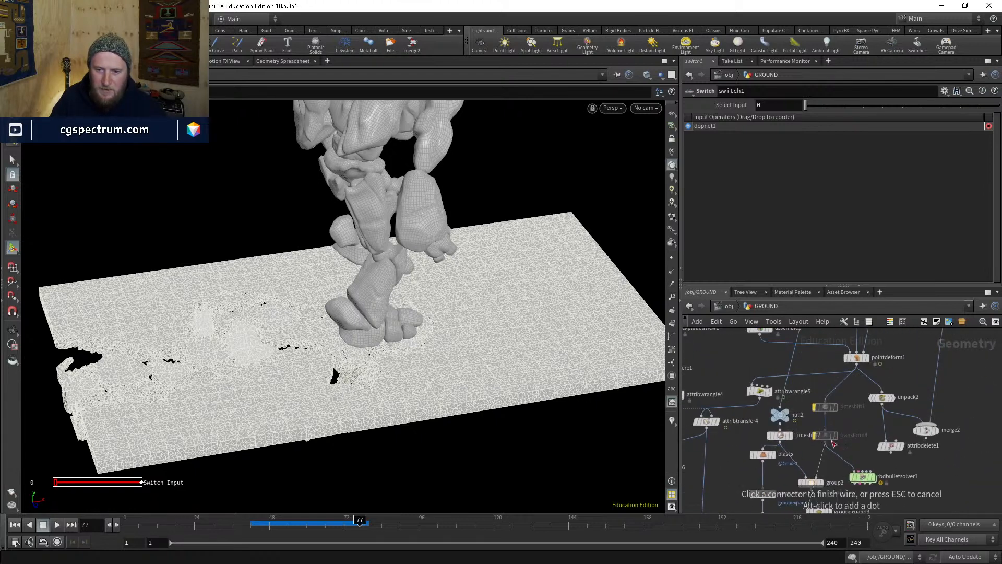
{"action": "middle_click_drag", "start_coordinate": [812, 355], "coordinate": [760, 347]}
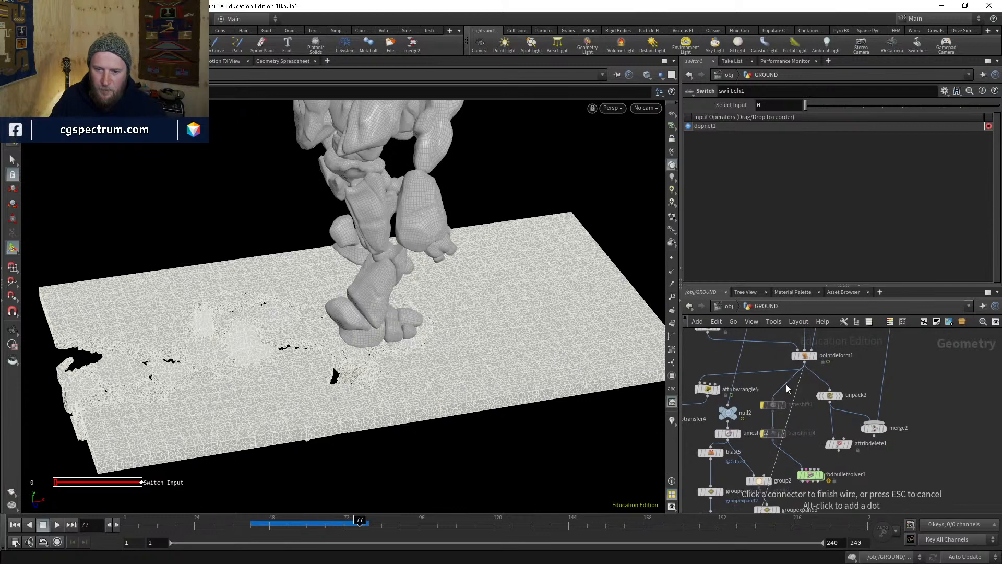
{"action": "left_click", "coordinate": [804, 387]}
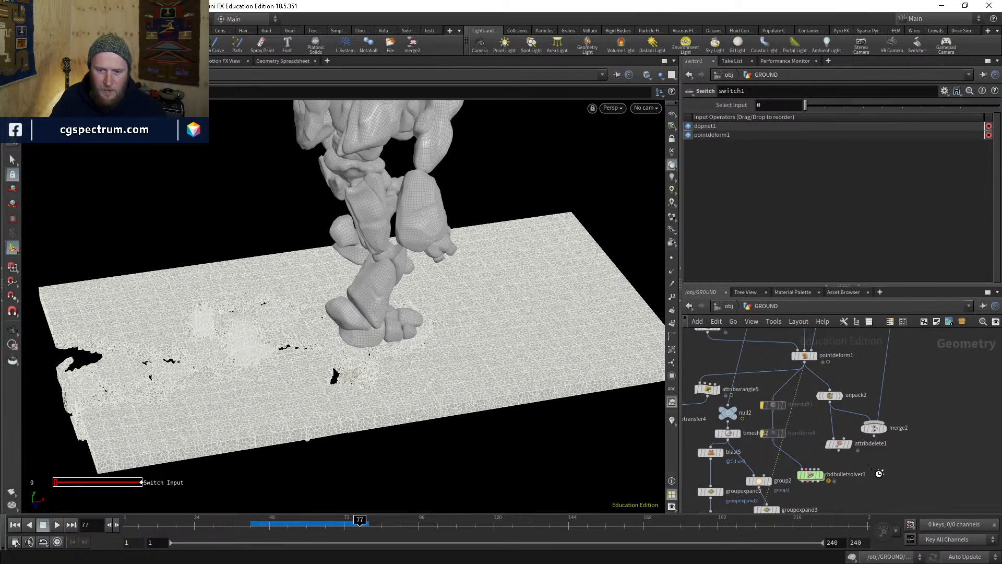
- Set switch1's Select Input to $F<42 and display switch1's output
{"action": "middle_click_drag", "start_coordinate": [877, 485], "coordinate": [887, 387]}
{"action": "middle_click_drag", "start_coordinate": [812, 465], "coordinate": [850, 342]}
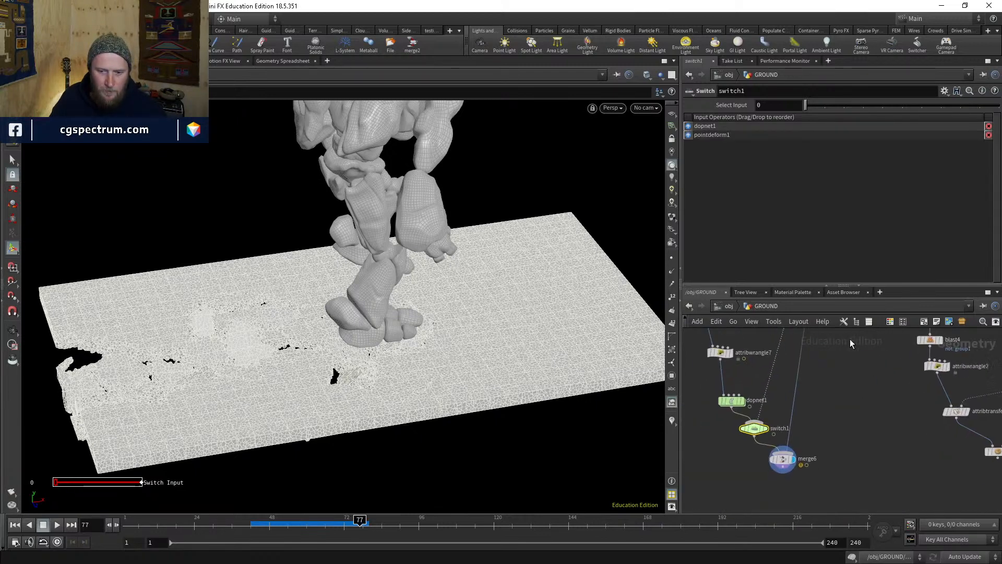
{"action": "scroll", "coordinate": [755, 423], "scroll_direction": "up", "scroll_amount": 4}
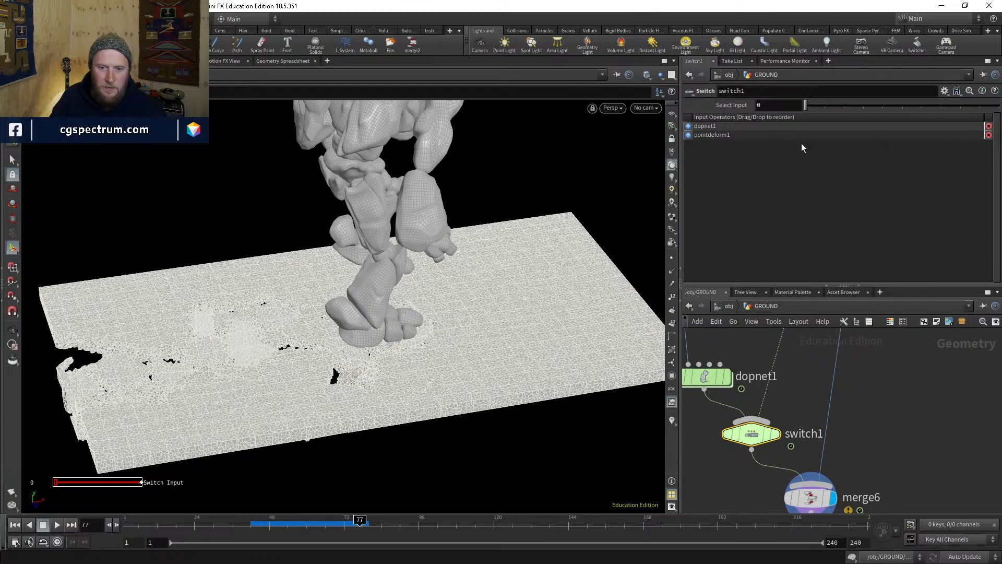
{"action": "type", "text": "$F<42"}
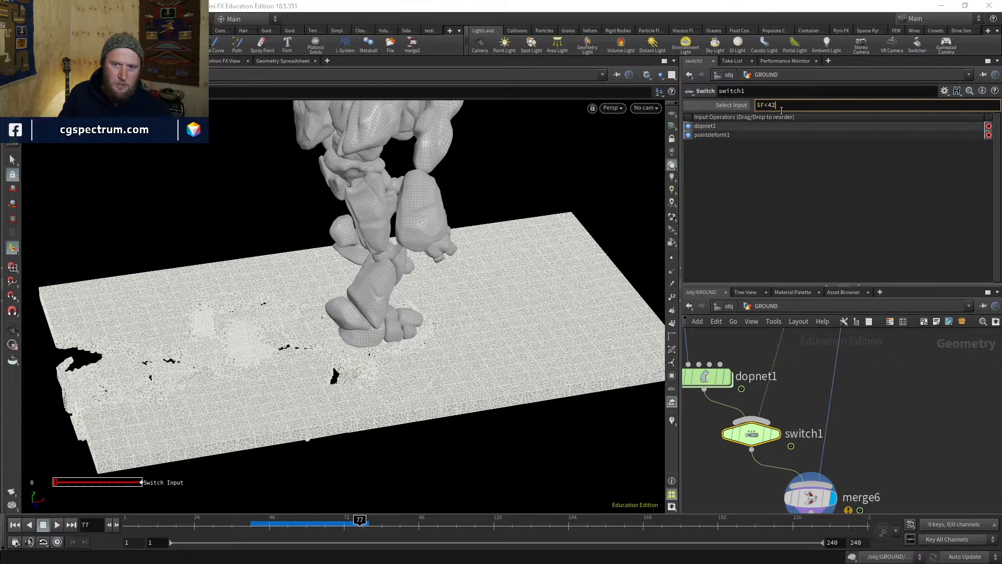
{"action": "key", "text": "Return"}
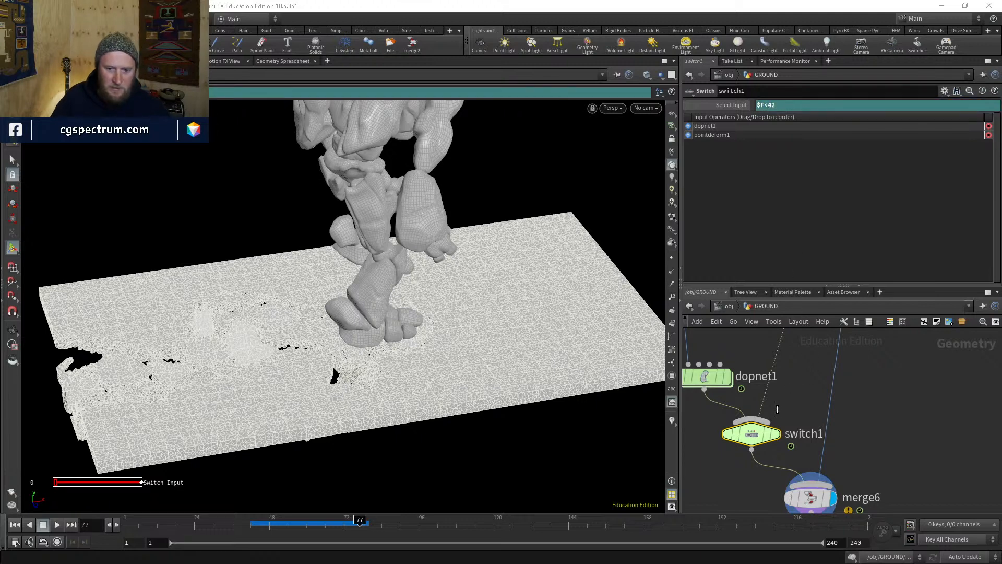
{"action": "mouse_move", "coordinate": [754, 430]}
{"action": "key", "text": "r"}
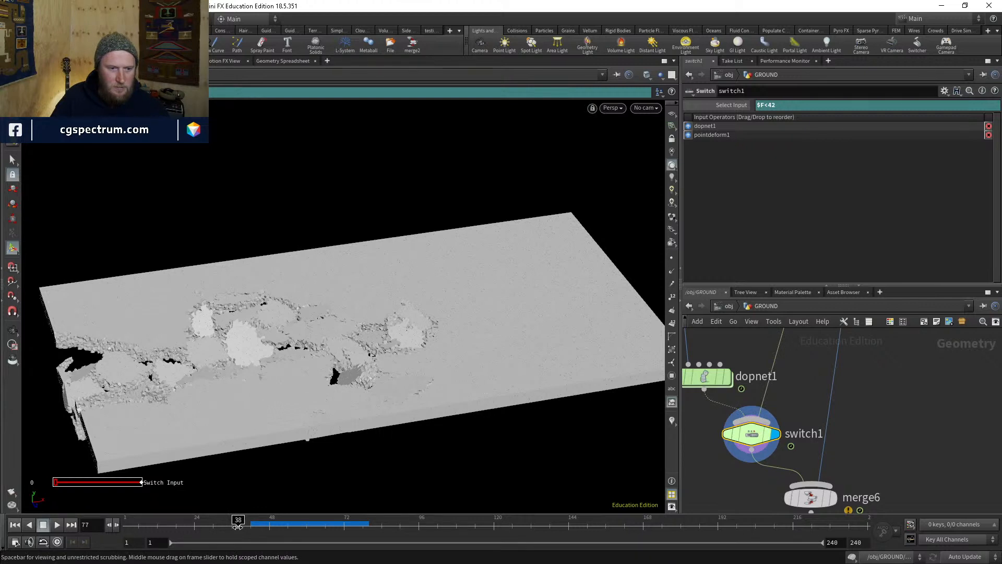
- Check frames 38, 42, 54 and 4, then display merge6's full scene again
{"action": "left_click", "coordinate": [237, 525]}
{"action": "left_click", "coordinate": [251, 526]}
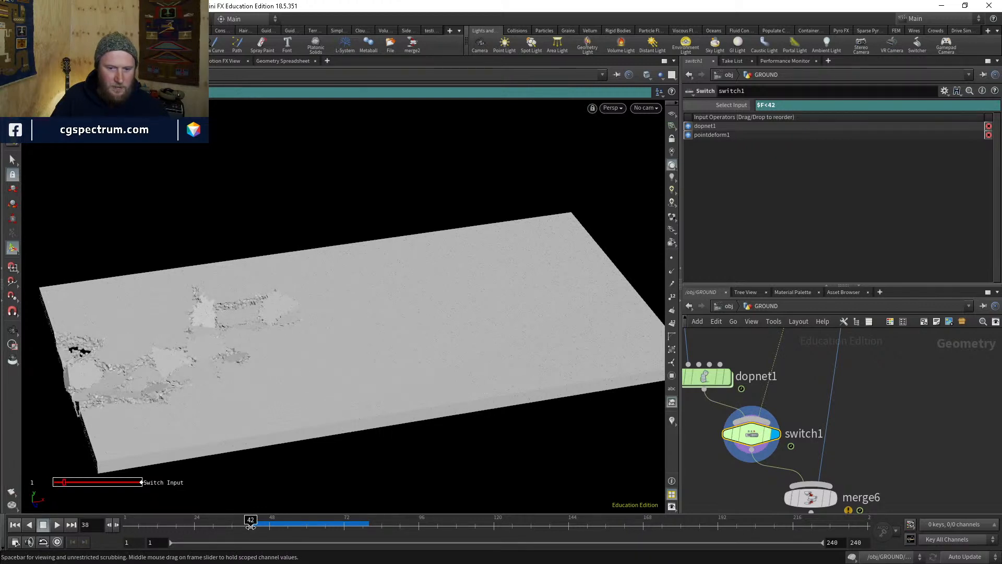
{"action": "left_click", "coordinate": [288, 524]}
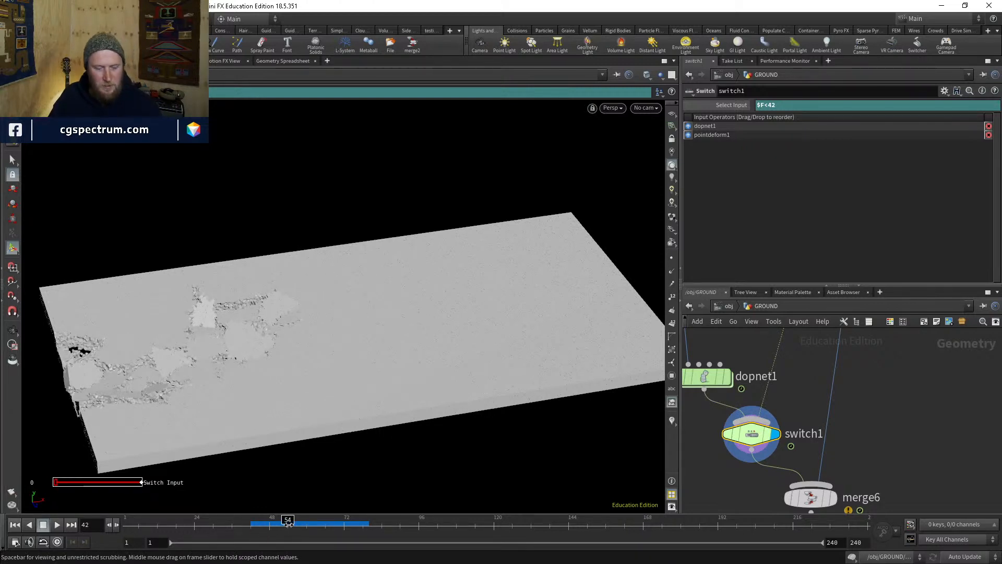
{"action": "left_click", "coordinate": [133, 526]}
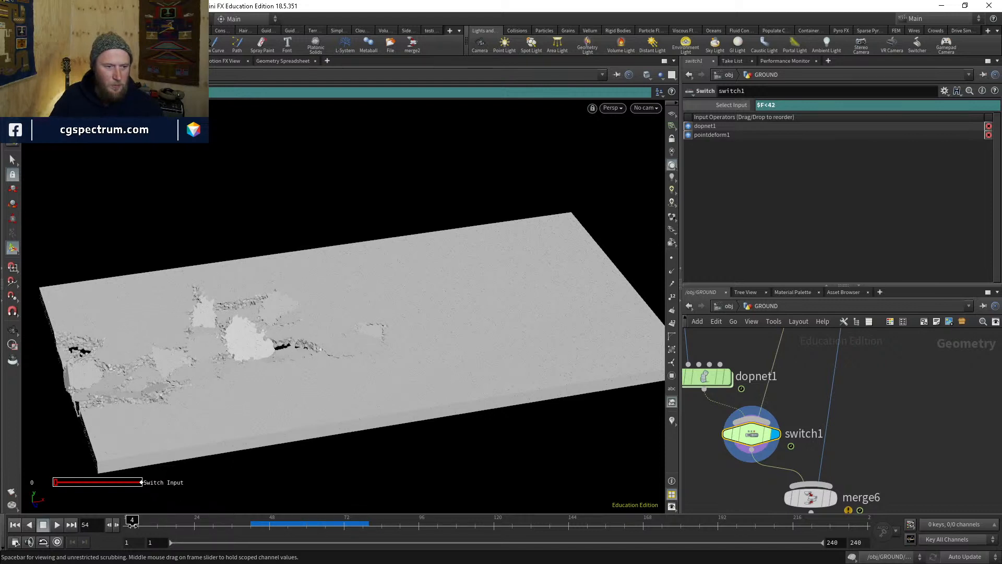
{"action": "middle_click_drag", "start_coordinate": [895, 428], "coordinate": [883, 349]}
{"action": "left_click", "coordinate": [820, 421]}
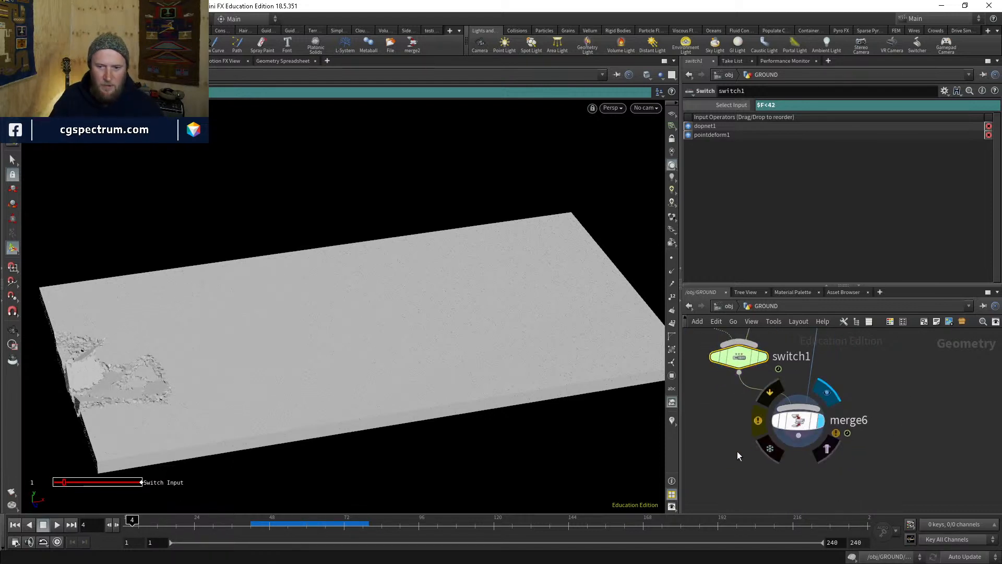
- With merge6 selected, start a new-settings flipbook render of frames 1–240
{"action": "left_click", "coordinate": [797, 420]}
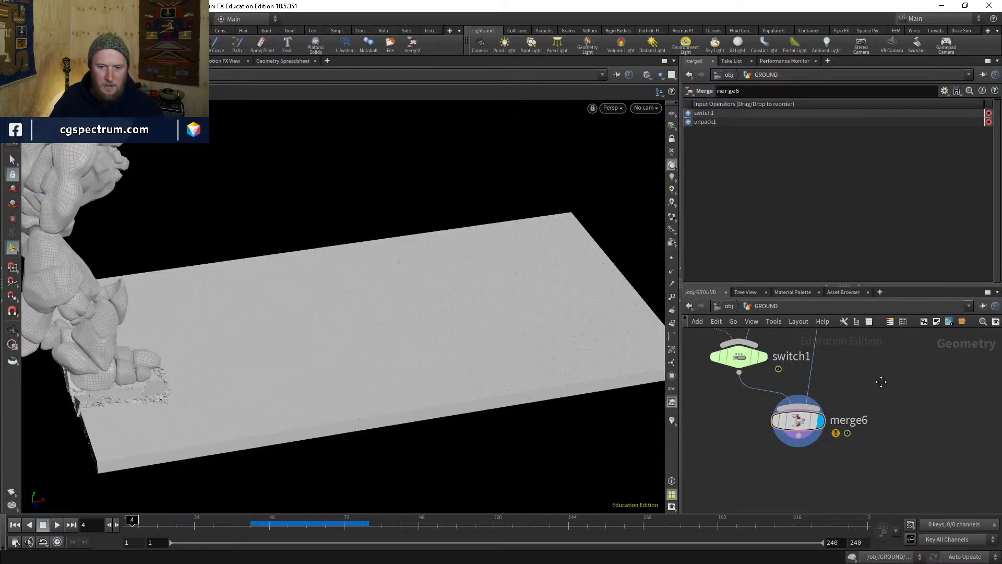
{"action": "middle_click_drag", "start_coordinate": [881, 382], "coordinate": [877, 407]}
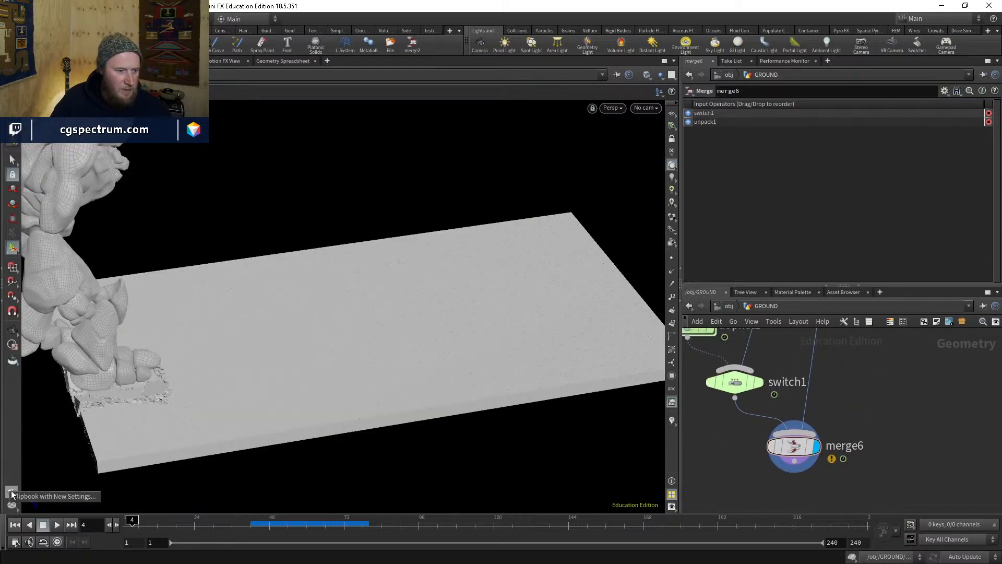
{"action": "left_click", "coordinate": [12, 493]}
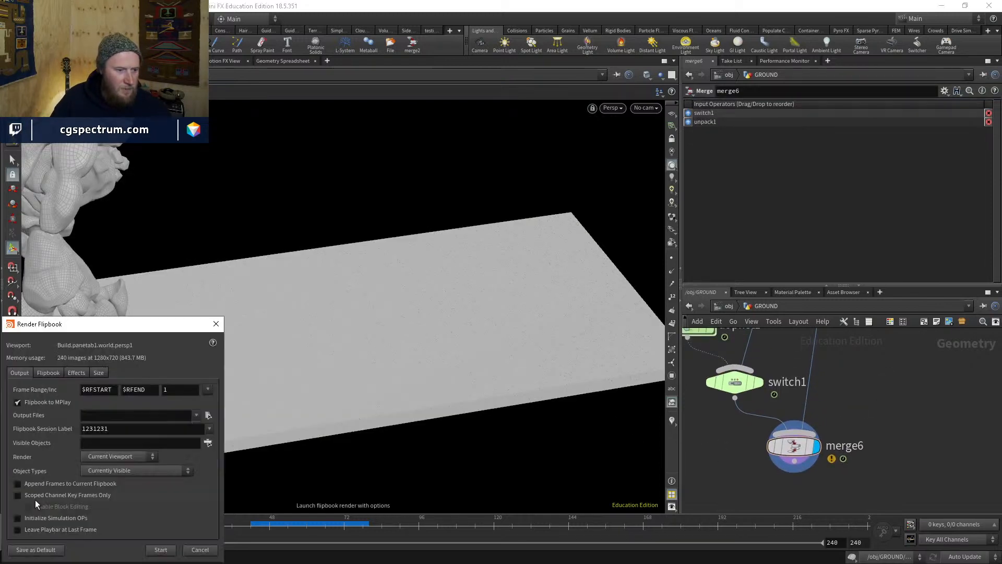
{"action": "left_click", "coordinate": [161, 550]}
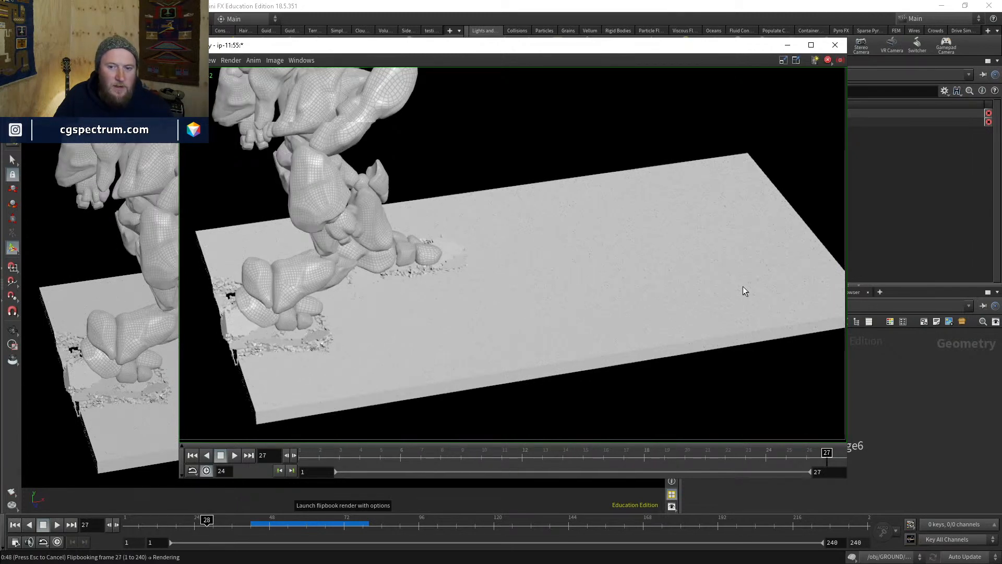
- Scrub back through the rendered MPlay frames, reviewing frames 9 and 32–41
{"action": "scroll", "coordinate": [736, 285], "scroll_direction": "down", "scroll_amount": 1}
{"action": "scroll", "coordinate": [598, 282], "scroll_direction": "up", "scroll_amount": 1}
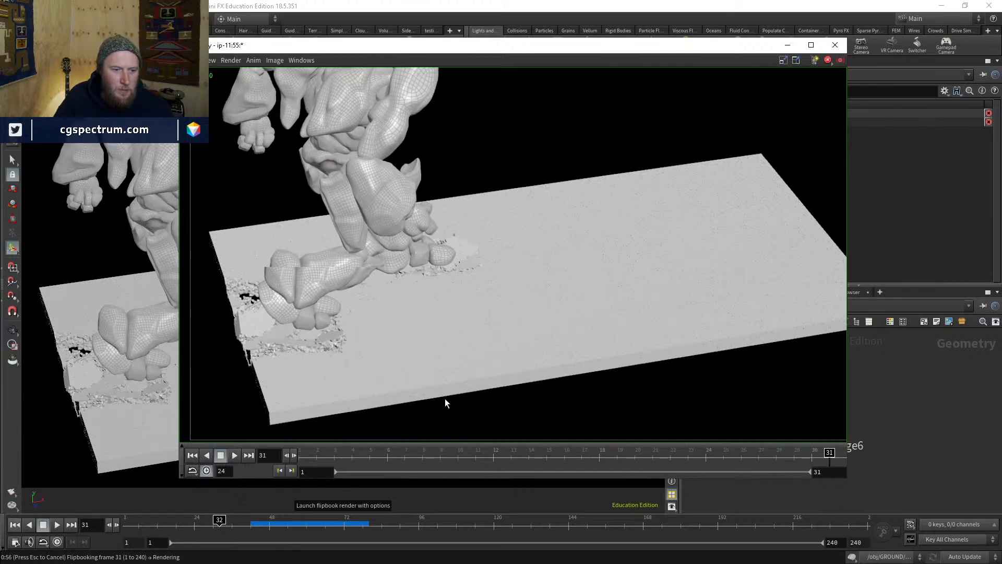
{"action": "left_click_drag", "start_coordinate": [418, 458], "coordinate": [836, 443]}
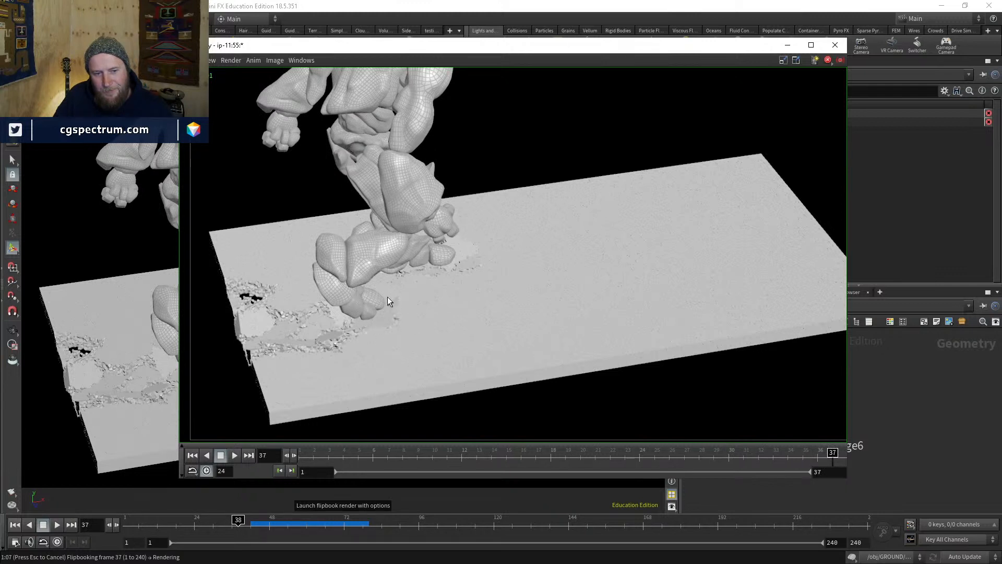
{"action": "mouse_move", "coordinate": [761, 452]}
{"action": "left_mouse_down"}
{"action": "mouse_move", "coordinate": [745, 455]}
{"action": "mouse_move", "coordinate": [778, 452]}
{"action": "left_mouse_up"}
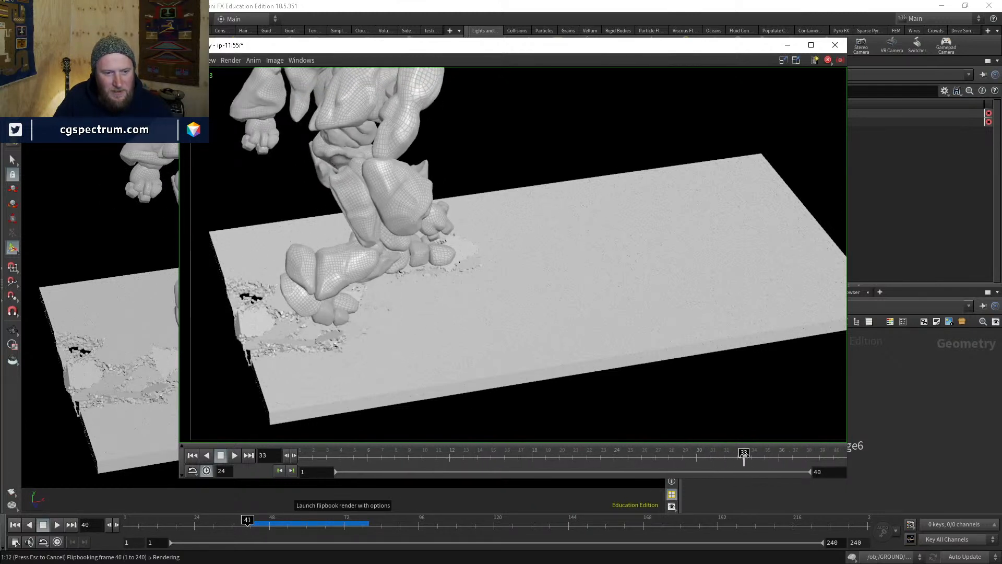
{"action": "scroll", "coordinate": [440, 337], "scroll_direction": "up", "scroll_amount": 5}
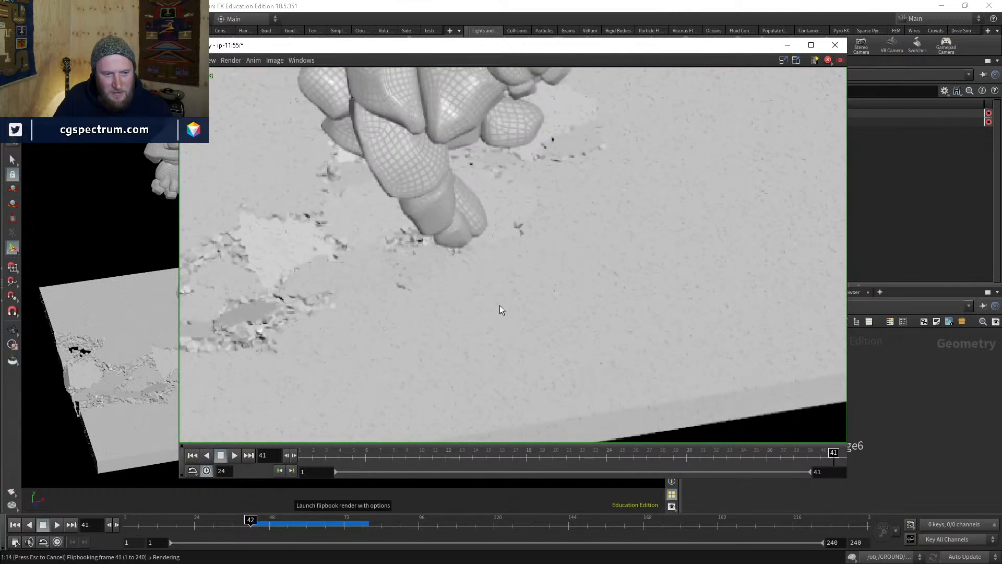
{"action": "mouse_move", "coordinate": [812, 455]}
{"action": "left_mouse_down"}
{"action": "mouse_move", "coordinate": [614, 454]}
{"action": "mouse_move", "coordinate": [830, 456]}
{"action": "left_mouse_up"}
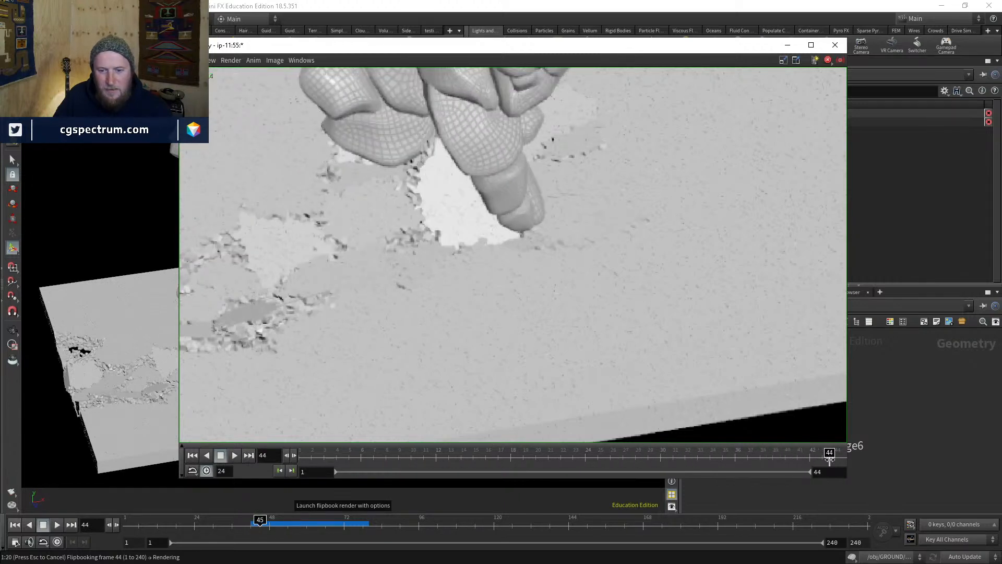
- Zoom and pan the MPlay image onto the cracked slab and check the latest frames near 46
{"action": "scroll", "coordinate": [559, 325], "scroll_direction": "down", "scroll_amount": 3}
{"action": "middle_click_drag", "start_coordinate": [547, 310], "coordinate": [521, 346]}
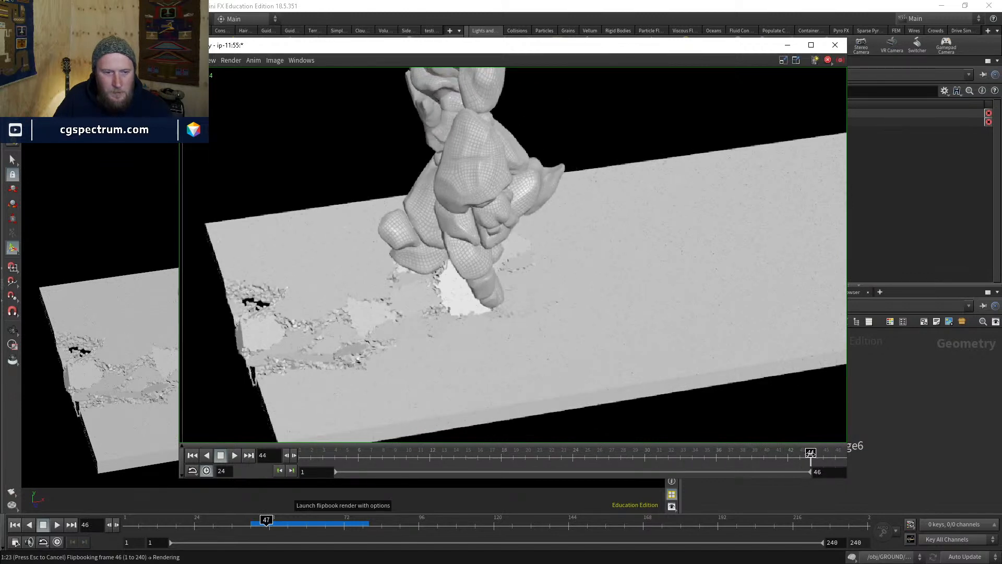
{"action": "mouse_move", "coordinate": [830, 451]}
{"action": "left_mouse_down"}
{"action": "mouse_move", "coordinate": [799, 451]}
{"action": "mouse_move", "coordinate": [836, 452]}
{"action": "mouse_move", "coordinate": [812, 457]}
{"action": "left_mouse_up"}
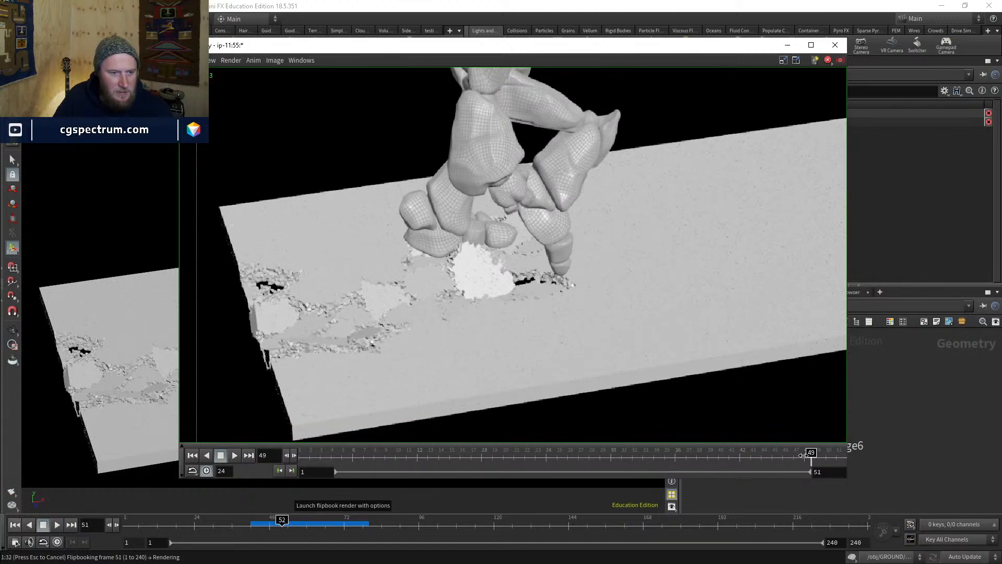
{"action": "scroll", "coordinate": [542, 271], "scroll_direction": "down", "scroll_amount": 2}
{"action": "mouse_move", "coordinate": [543, 271]}
{"action": "middle_mouse_down"}
{"action": "mouse_move", "coordinate": [517, 282]}
{"action": "mouse_move", "coordinate": [495, 312]}
{"action": "middle_mouse_up"}
{"action": "scroll", "coordinate": [537, 307], "scroll_direction": "down", "scroll_amount": 1}
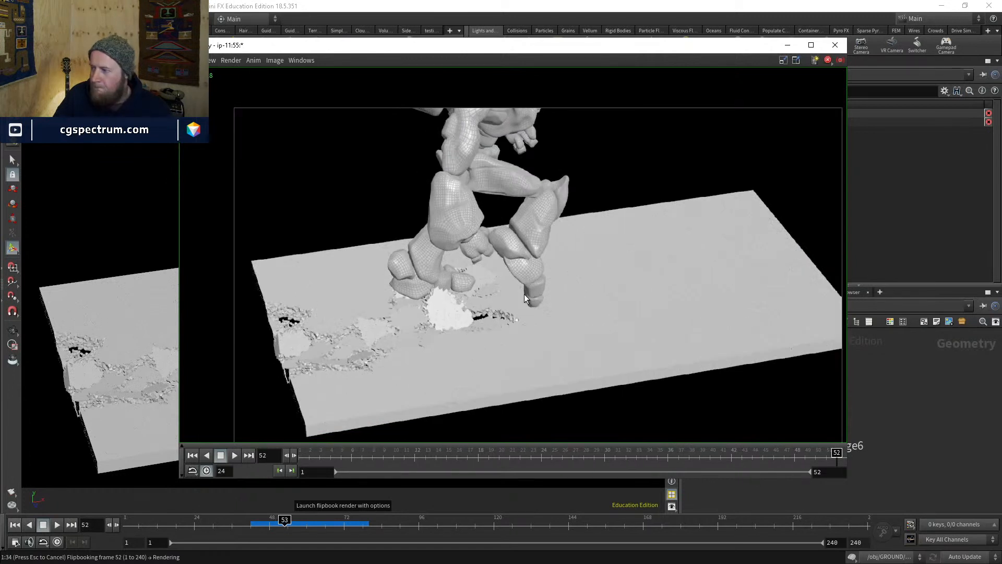
{"action": "middle_click_drag", "start_coordinate": [583, 300], "coordinate": [562, 275]}
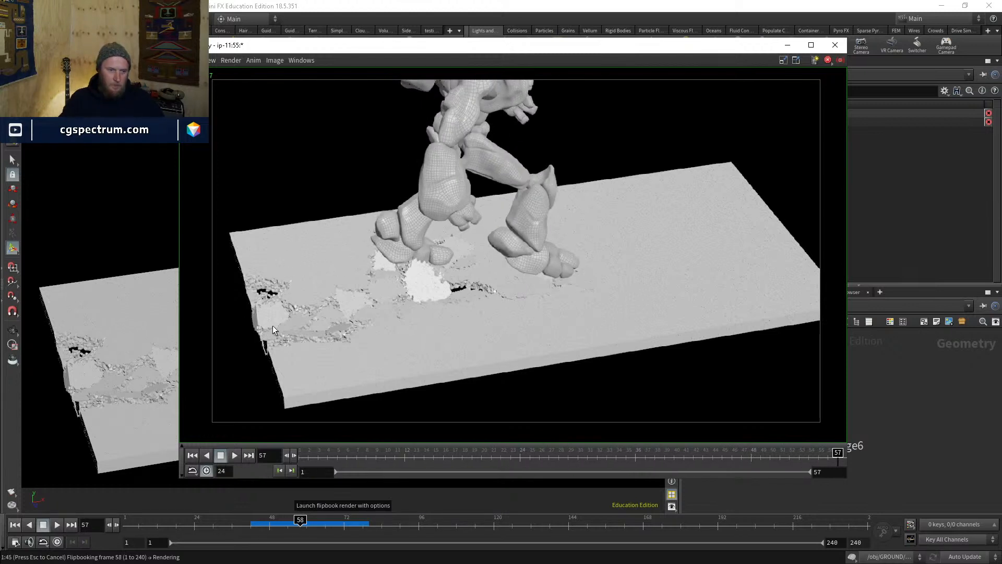
{"action": "scroll", "coordinate": [272, 324], "scroll_direction": "up", "scroll_amount": 3}
- Play the flipbook in MPlay, scrub back over the slab breaking, and bring Houdini forward
{"action": "left_click", "coordinate": [234, 456]}
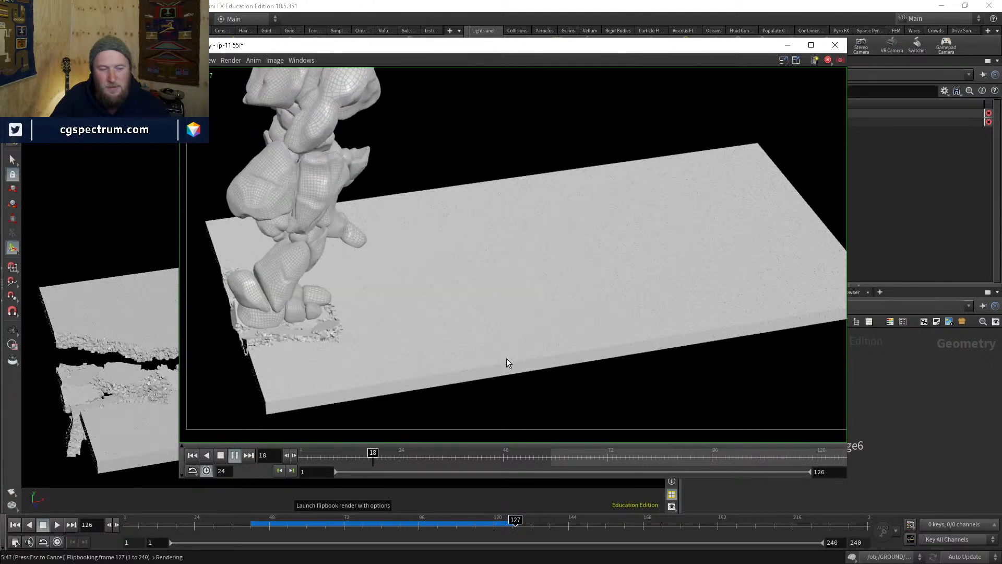
{"action": "mouse_move", "coordinate": [473, 458]}
{"action": "left_mouse_down"}
{"action": "mouse_move", "coordinate": [633, 432]}
{"action": "mouse_move", "coordinate": [313, 406]}
{"action": "mouse_move", "coordinate": [561, 399]}
{"action": "mouse_move", "coordinate": [307, 429]}
{"action": "left_mouse_up"}
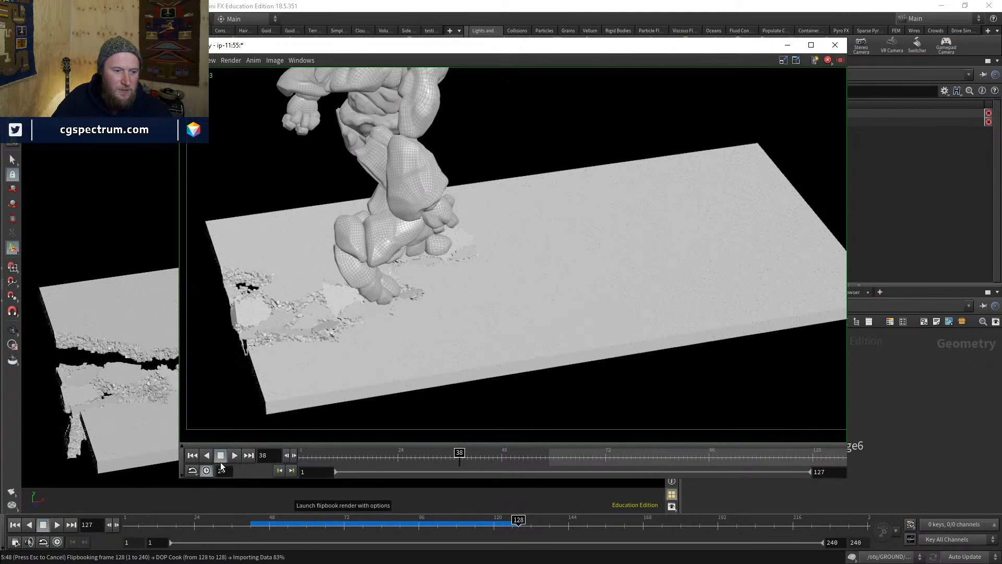
{"action": "left_click", "coordinate": [933, 453]}
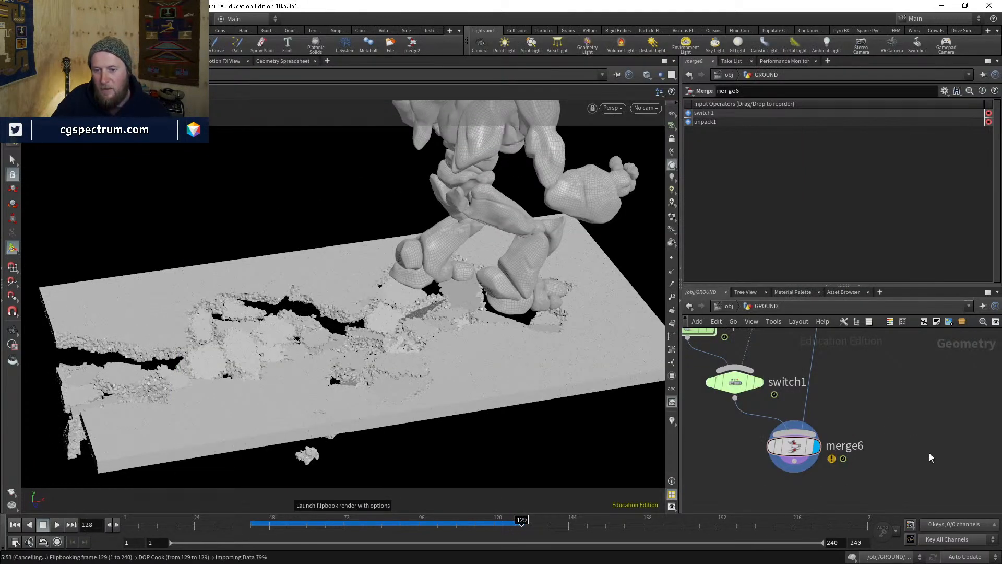
- Cancel the flipbook render and pan the network down to the foreach_begin1 block
{"action": "key", "text": "Escape"}
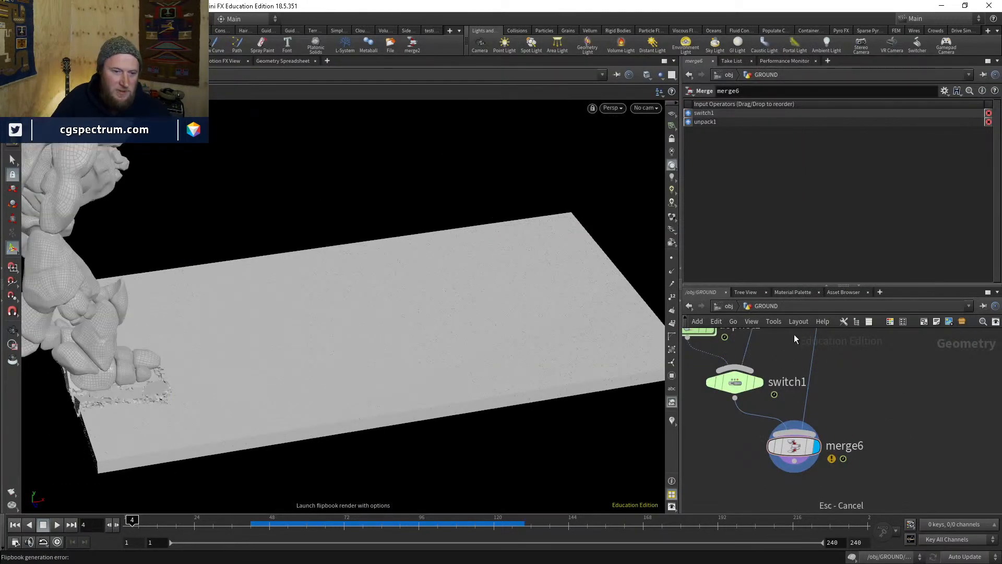
{"action": "scroll", "coordinate": [856, 404], "scroll_direction": "down", "scroll_amount": 5}
{"action": "middle_click_drag", "start_coordinate": [857, 405], "coordinate": [905, 552]}
{"action": "middle_click_drag", "start_coordinate": [832, 437], "coordinate": [825, 527]}
{"action": "middle_click", "coordinate": [814, 444]}
{"action": "middle_click_drag", "start_coordinate": [823, 365], "coordinate": [813, 491]}
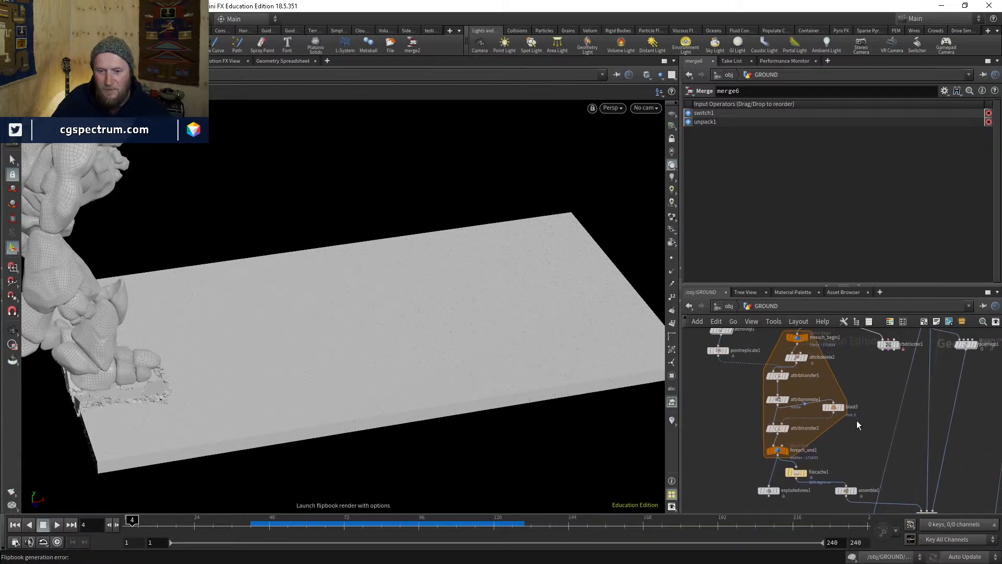
{"action": "middle_click_drag", "start_coordinate": [799, 334], "coordinate": [806, 365]}
{"action": "scroll", "coordinate": [805, 363], "scroll_direction": "up", "scroll_amount": 4}
- Nudge foreach_begin1, attribdelete2, attribtransfer5, attribwrangle1 and attribpromote1 into tidier positions
{"action": "left_click_drag", "start_coordinate": [805, 368], "coordinate": [804, 360]}
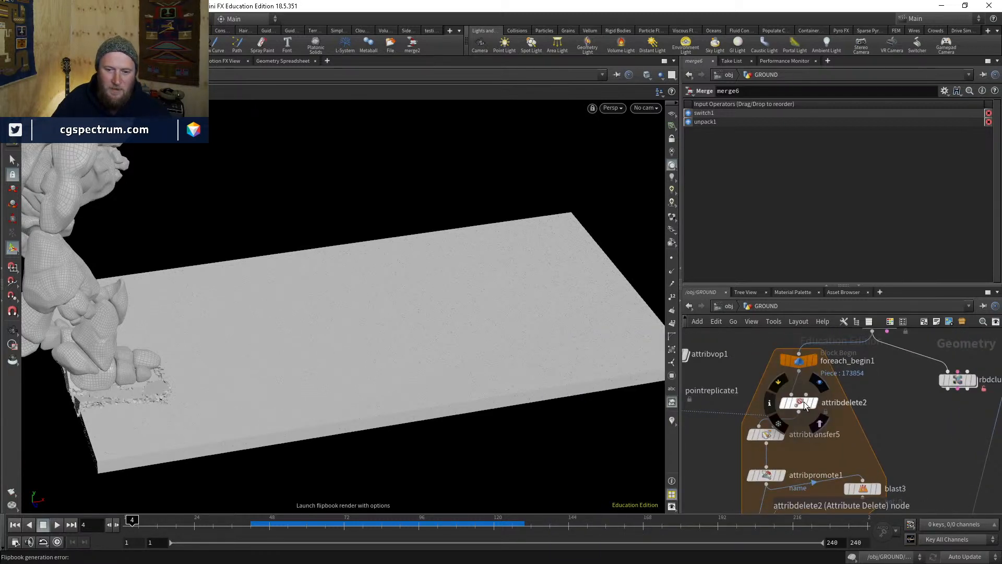
{"action": "left_click_drag", "start_coordinate": [804, 404], "coordinate": [793, 396]}
{"action": "left_click_drag", "start_coordinate": [772, 437], "coordinate": [772, 443]}
{"action": "middle_click_drag", "start_coordinate": [725, 434], "coordinate": [754, 443]}
{"action": "scroll", "coordinate": [777, 420], "scroll_direction": "down", "scroll_amount": 4}
{"action": "left_click_drag", "start_coordinate": [733, 399], "coordinate": [731, 394]}
{"action": "left_click", "coordinate": [730, 417]}
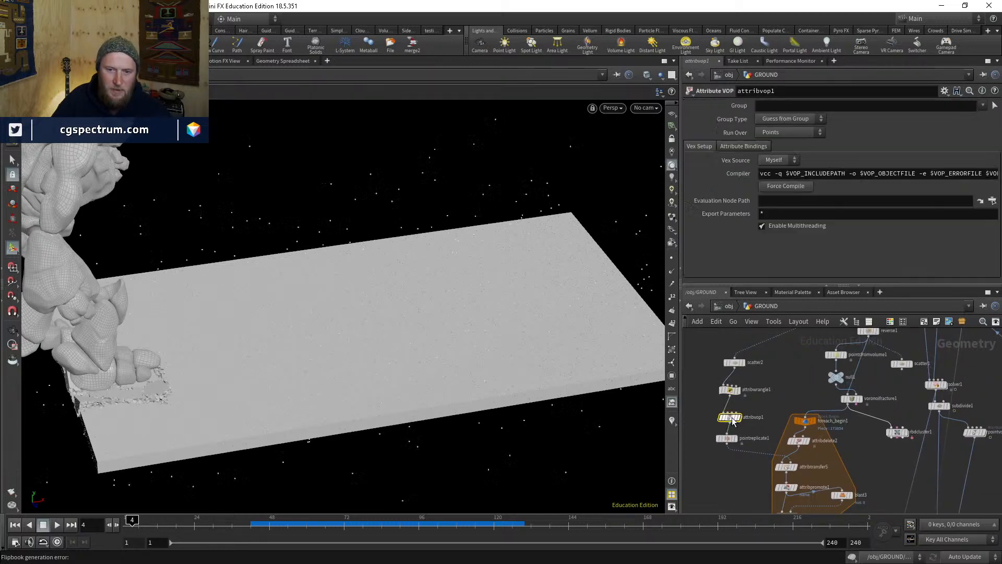
{"action": "middle_click_drag", "start_coordinate": [730, 417], "coordinate": [724, 370]}
{"action": "left_click", "coordinate": [722, 392]}
{"action": "scroll", "coordinate": [744, 395], "scroll_direction": "up", "scroll_amount": 5}
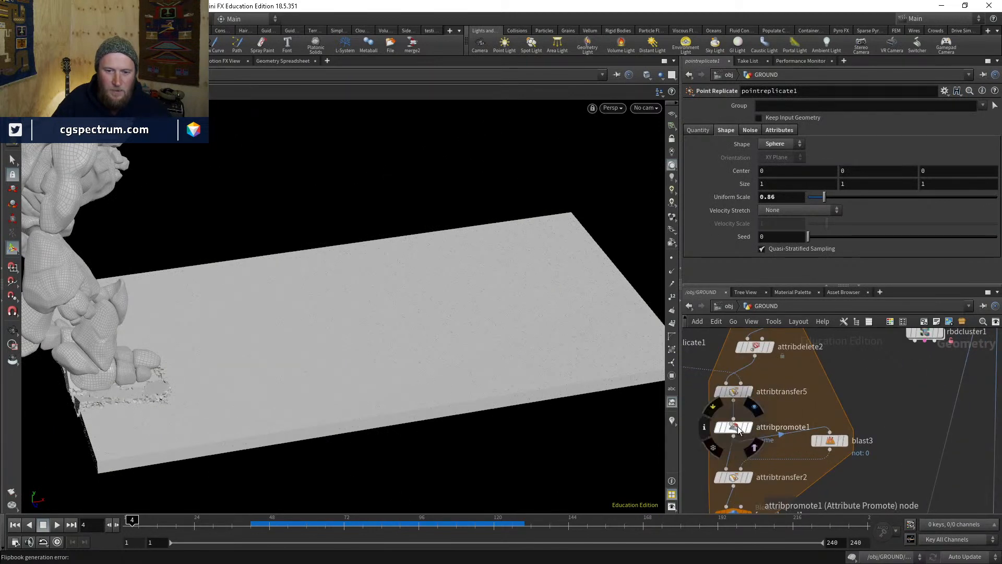
{"action": "left_click_drag", "start_coordinate": [733, 427], "coordinate": [733, 416]}
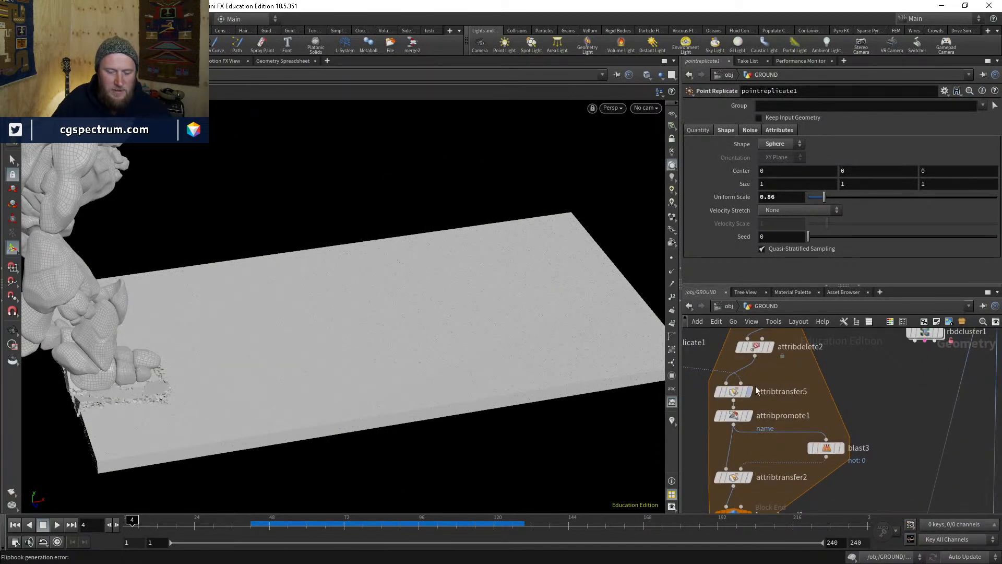
- Frame rbdcluster1 in the network and box-select it to show its parameters
{"action": "scroll", "coordinate": [756, 447], "scroll_direction": "down", "scroll_amount": 3}
{"action": "middle_click_drag", "start_coordinate": [817, 494], "coordinate": [818, 411]}
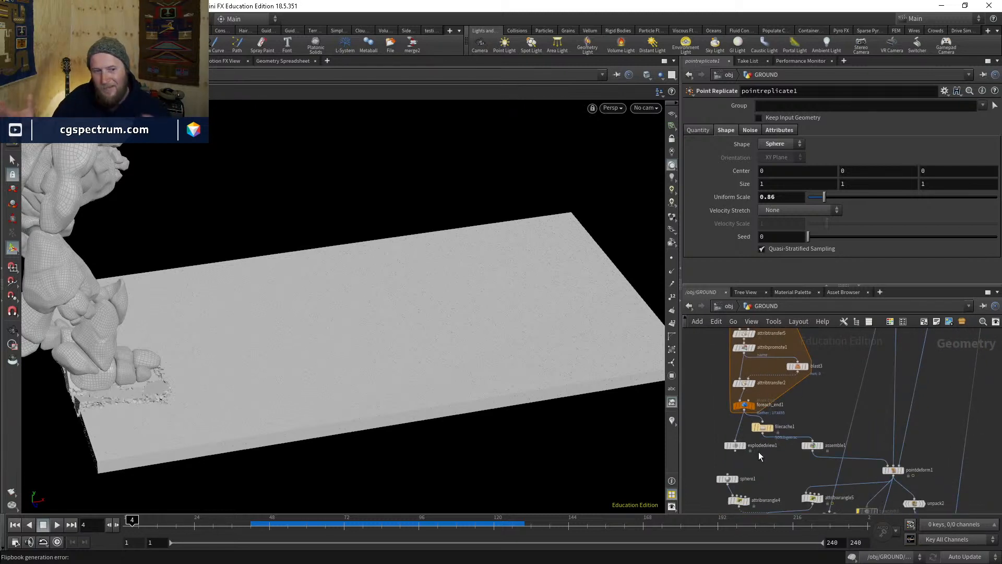
{"action": "scroll", "coordinate": [749, 401], "scroll_direction": "up", "scroll_amount": 4}
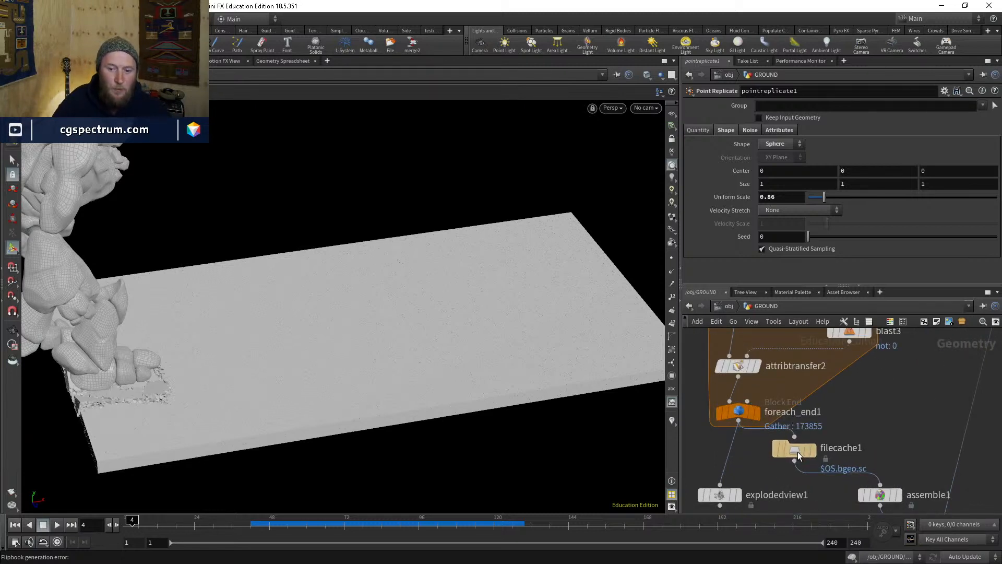
{"action": "scroll", "coordinate": [797, 500], "scroll_direction": "down", "scroll_amount": 4}
{"action": "middle_click_drag", "start_coordinate": [848, 465], "coordinate": [822, 491]}
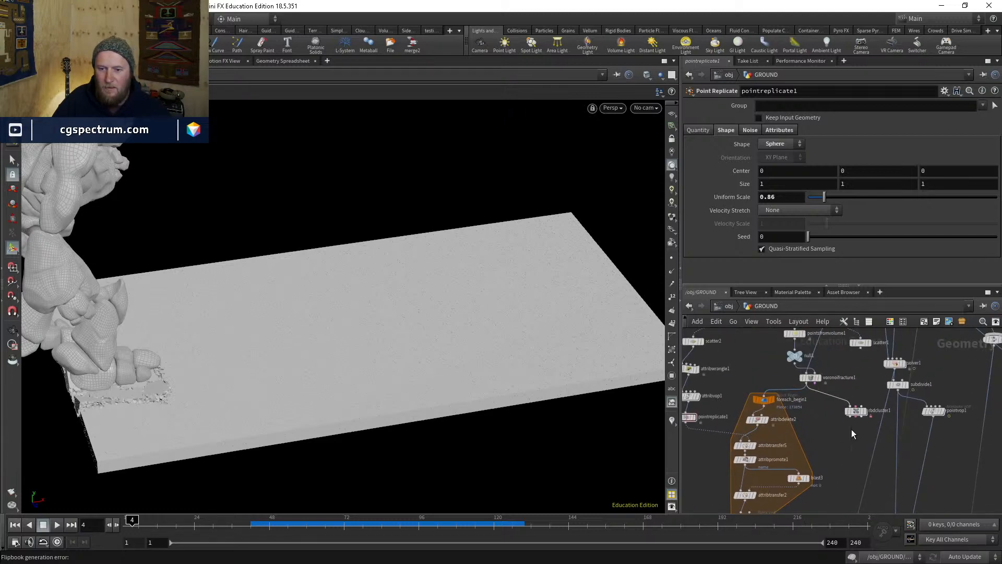
{"action": "scroll", "coordinate": [856, 365], "scroll_direction": "up", "scroll_amount": 4}
{"action": "left_click_drag", "start_coordinate": [885, 348], "coordinate": [783, 433]}
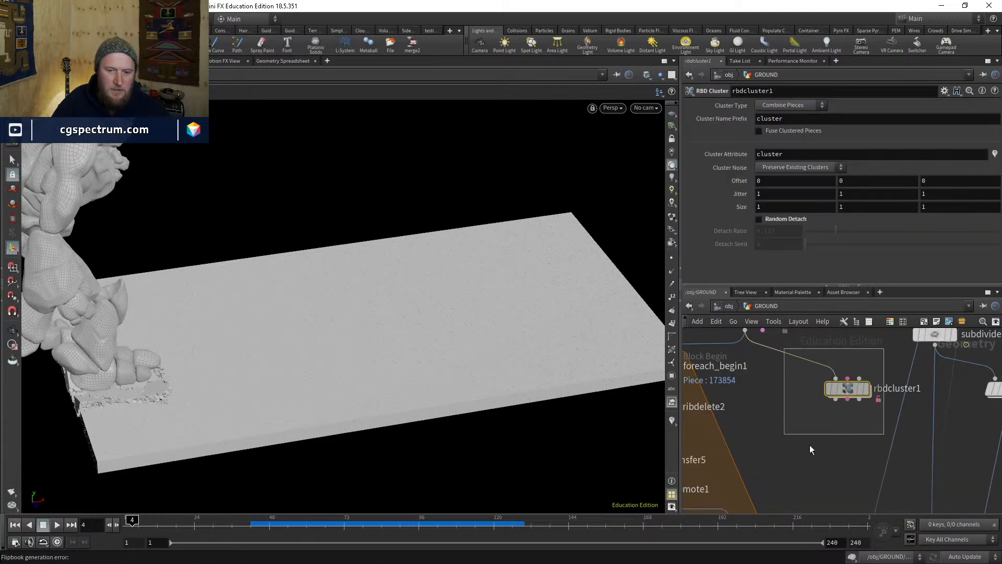
- Show the slab flat grey with the giant ghosted, and drag rbdcluster1 up and left
{"action": "left_click", "coordinate": [778, 428]}
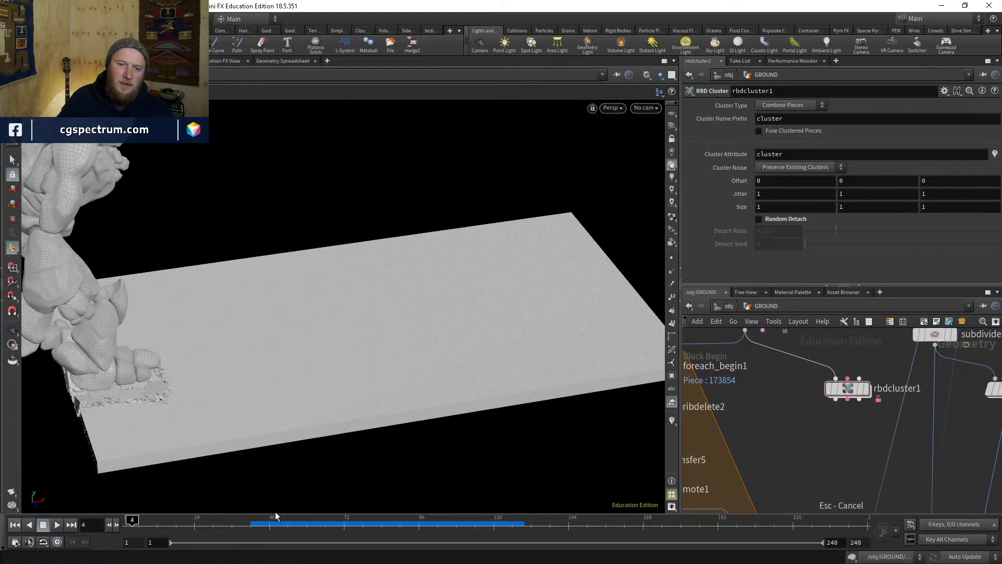
{"action": "left_click", "coordinate": [672, 152]}
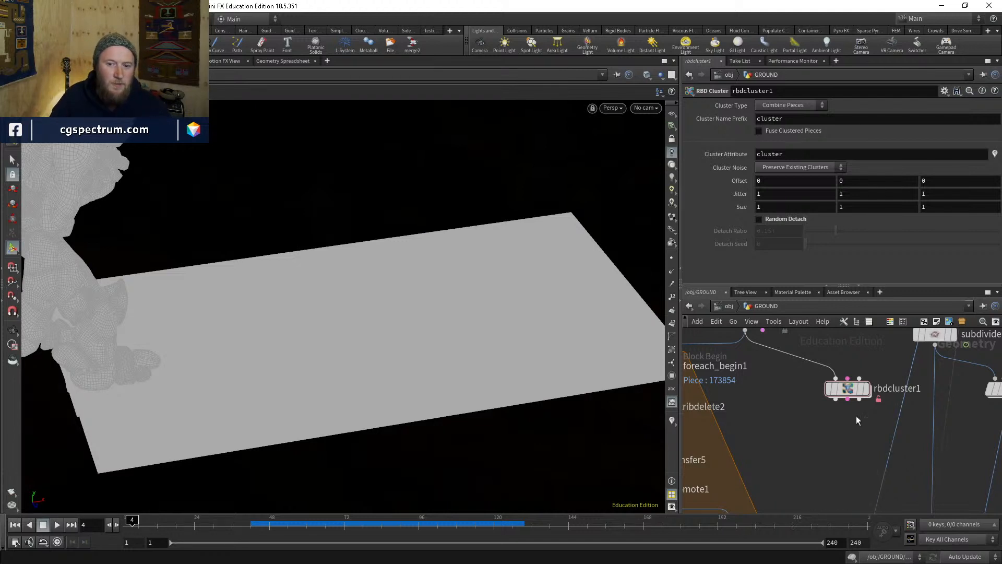
{"action": "left_click_drag", "start_coordinate": [847, 388], "coordinate": [831, 375]}
- Settle rbdcluster1 beside voronoifracture1 and nudge attribdelete2 slightly down
{"action": "scroll", "coordinate": [809, 432], "scroll_direction": "down", "scroll_amount": 2}
{"action": "middle_click_drag", "start_coordinate": [812, 437], "coordinate": [841, 480]}
{"action": "left_click_drag", "start_coordinate": [862, 427], "coordinate": [856, 420]}
{"action": "middle_click_drag", "start_coordinate": [796, 433], "coordinate": [840, 413]}
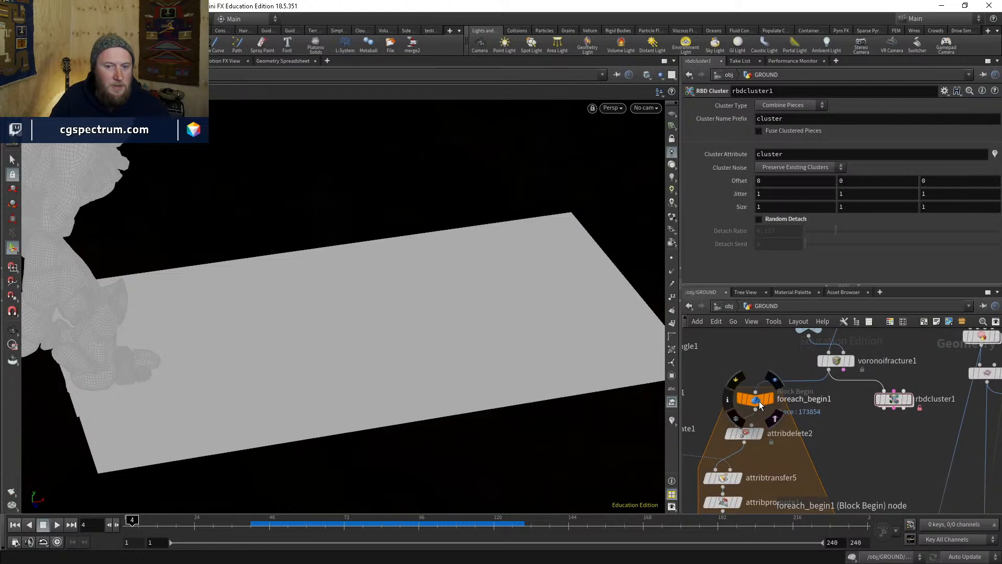
{"action": "scroll", "coordinate": [750, 407], "scroll_direction": "down", "scroll_amount": 1}
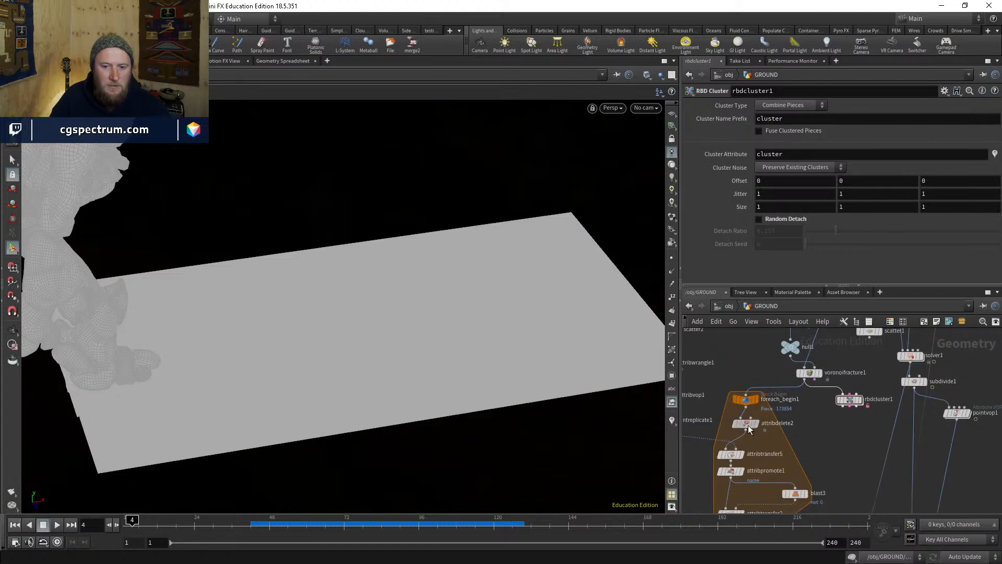
{"action": "left_click_drag", "start_coordinate": [748, 423], "coordinate": [748, 428]}
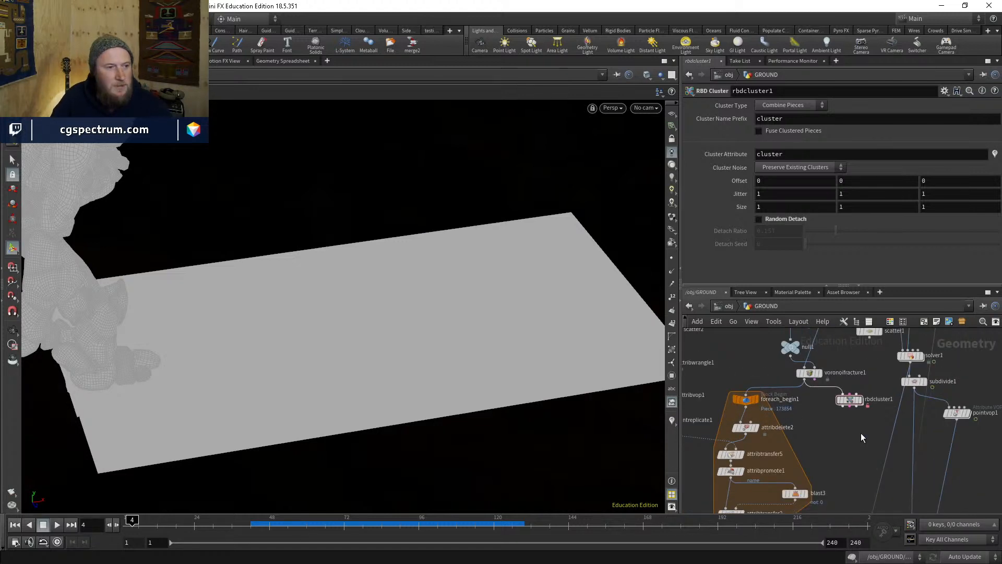